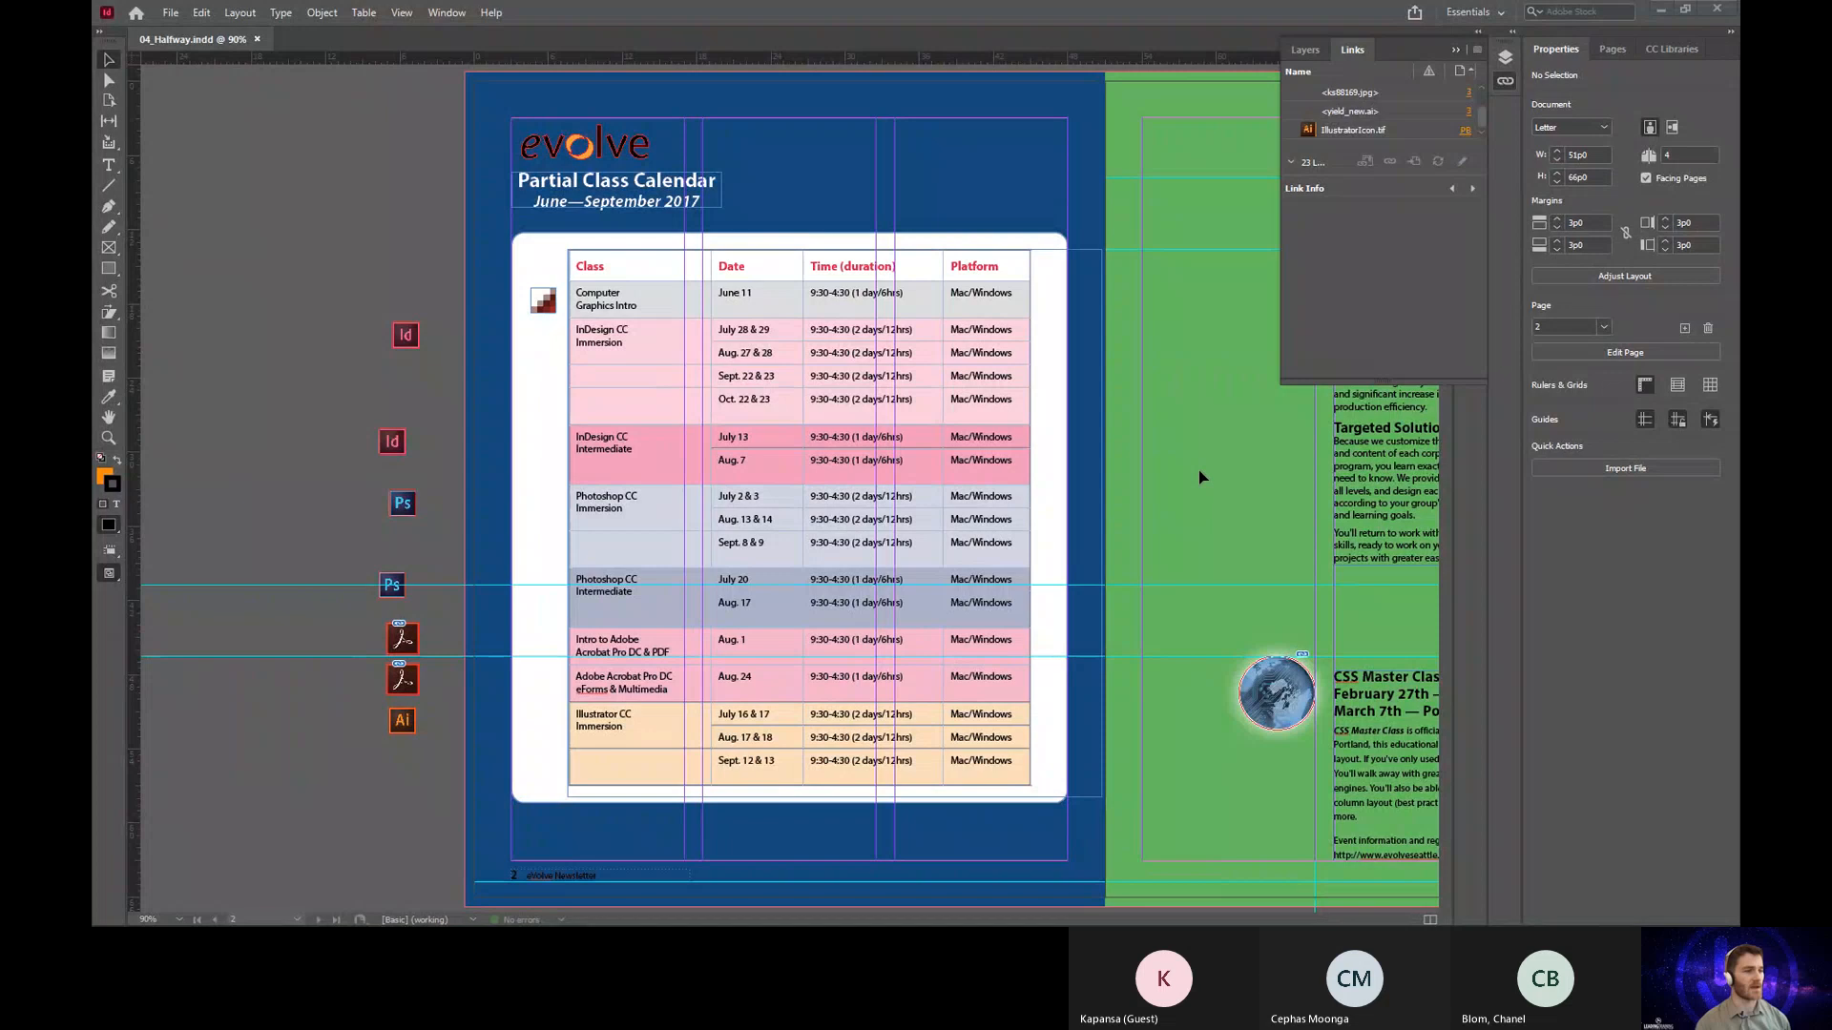
Step: Move the Yield sign graphic slightly up over the gap between the two article columns, to about X 84p3, Y 23p7
left_click_drag(1224, 488, 1195, 478)
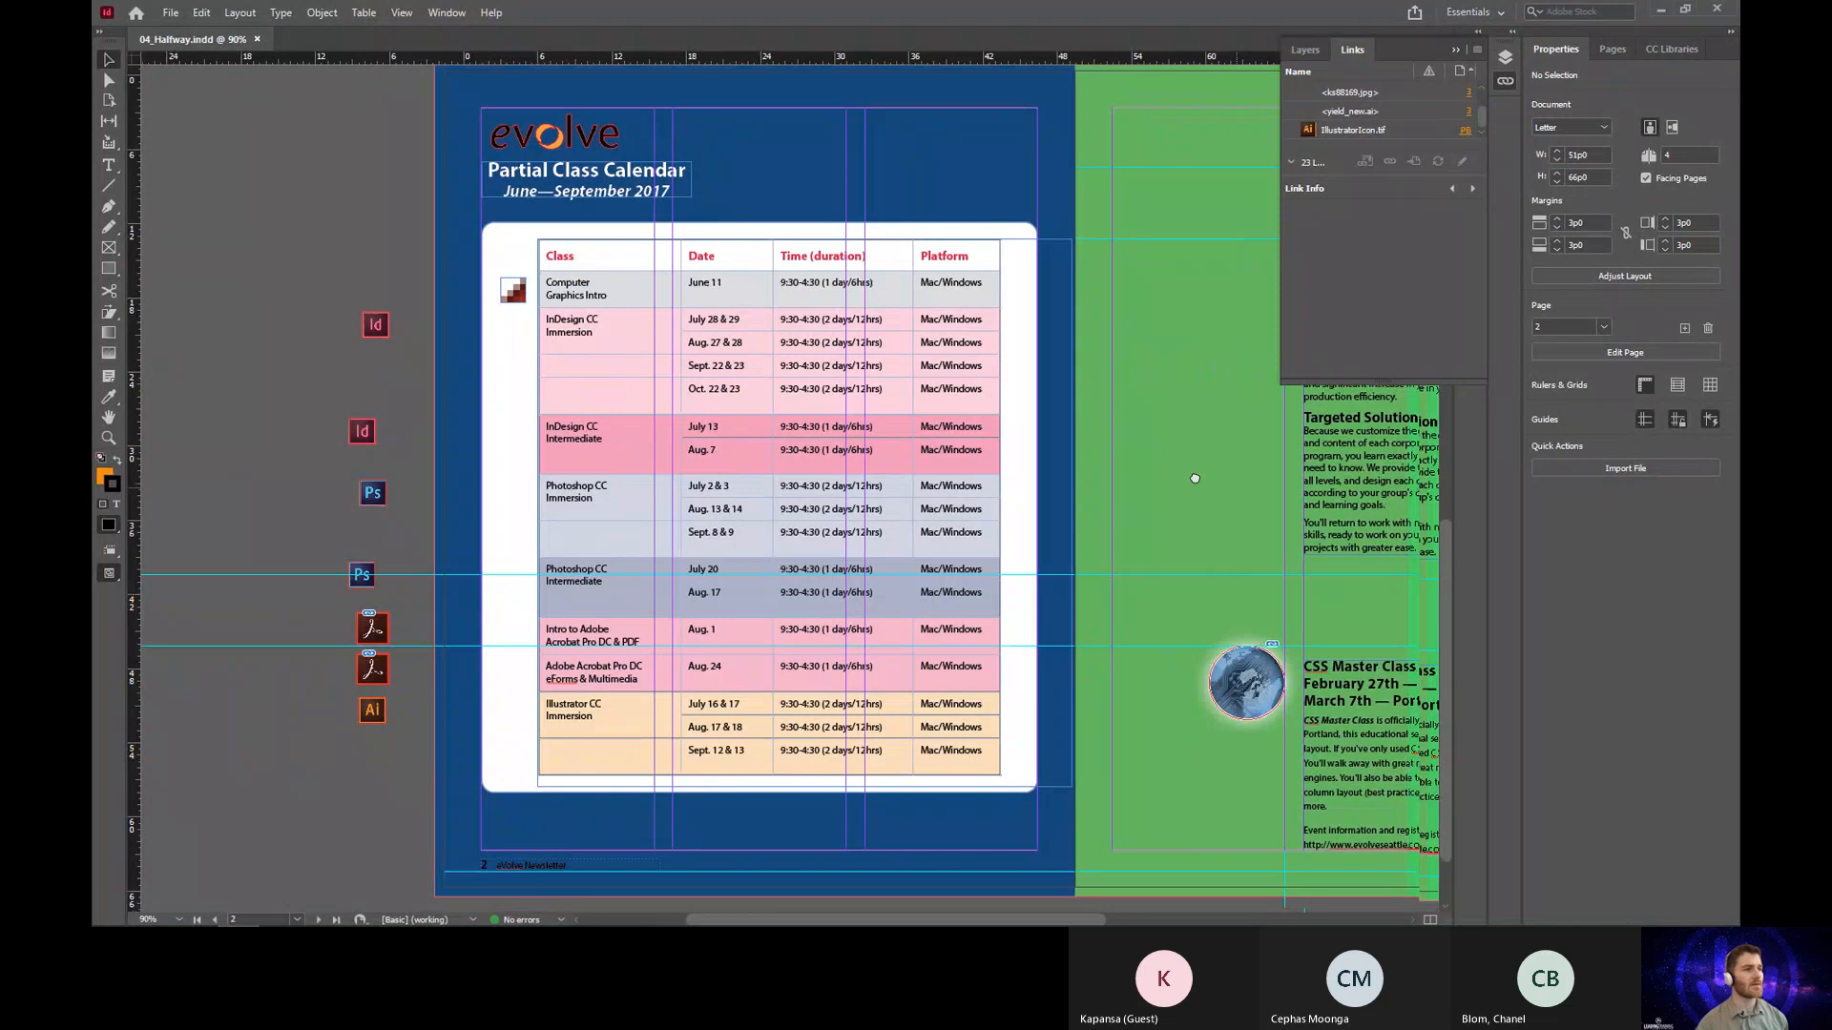
left_click_drag(1195, 478, 732, 465)
scroll(732, 465, "up", 3)
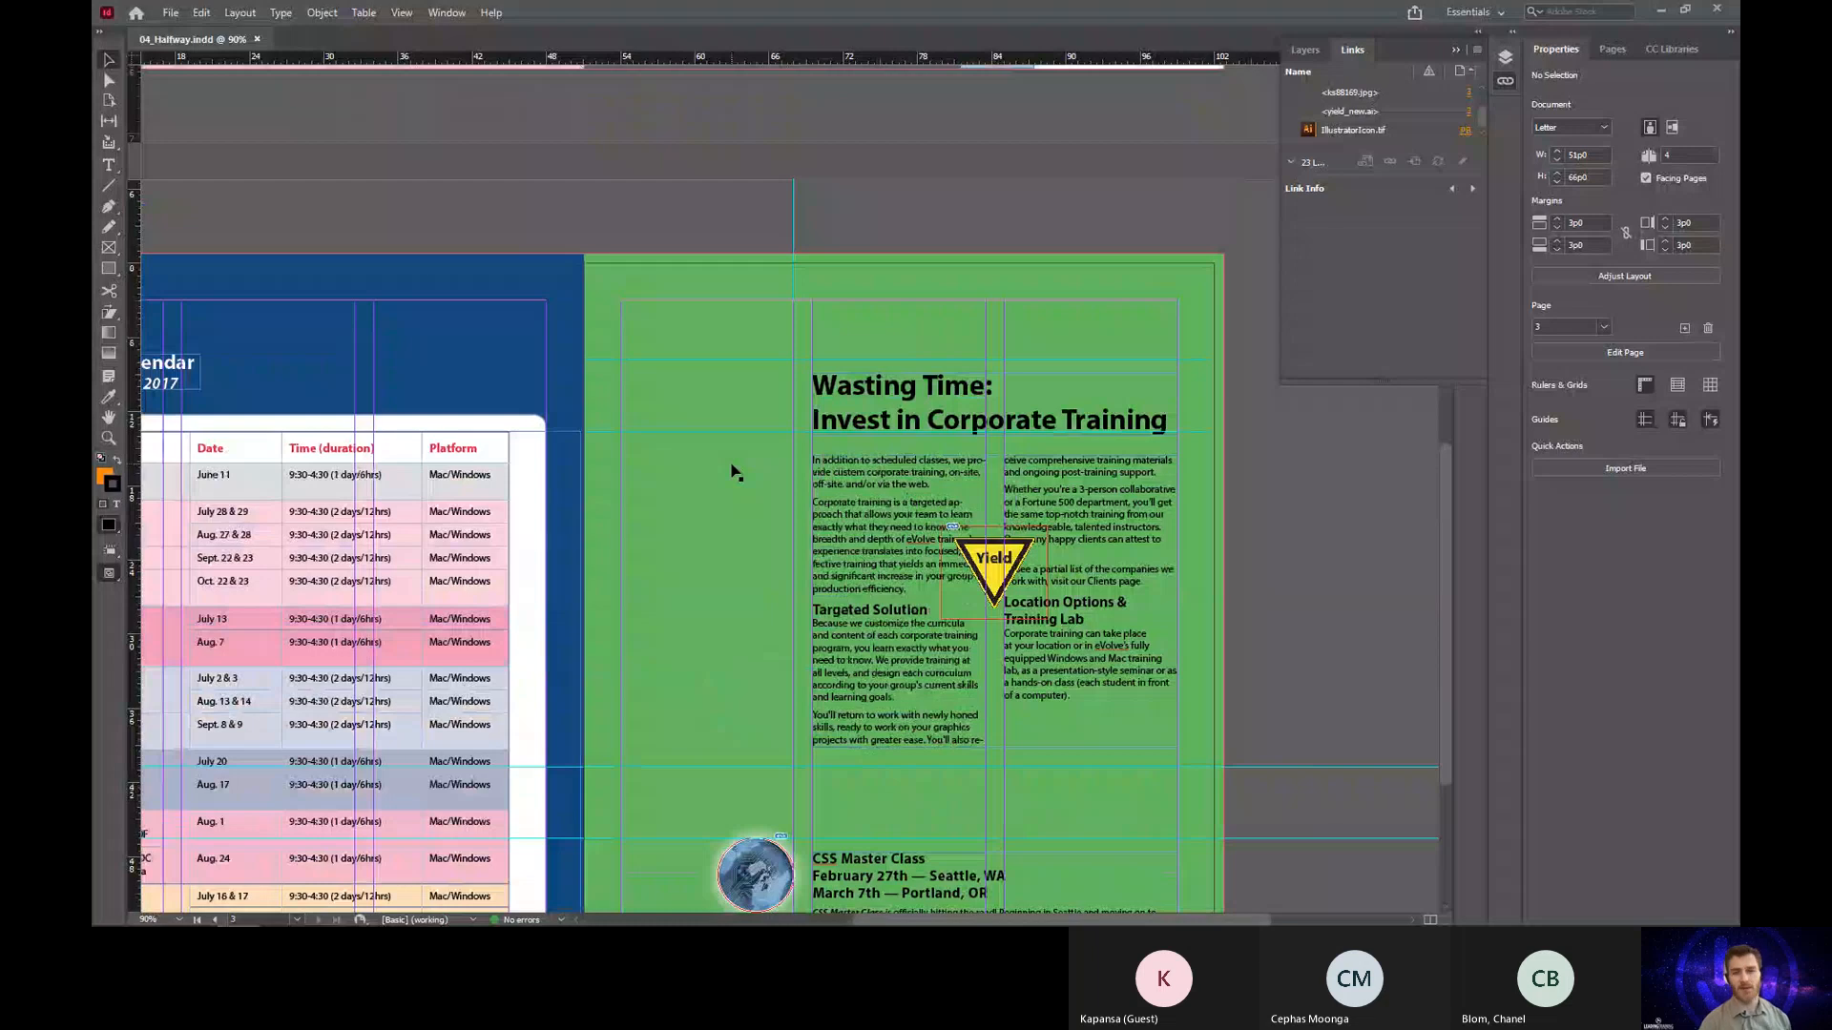
scroll(935, 471, "down", 2)
left_click(935, 472)
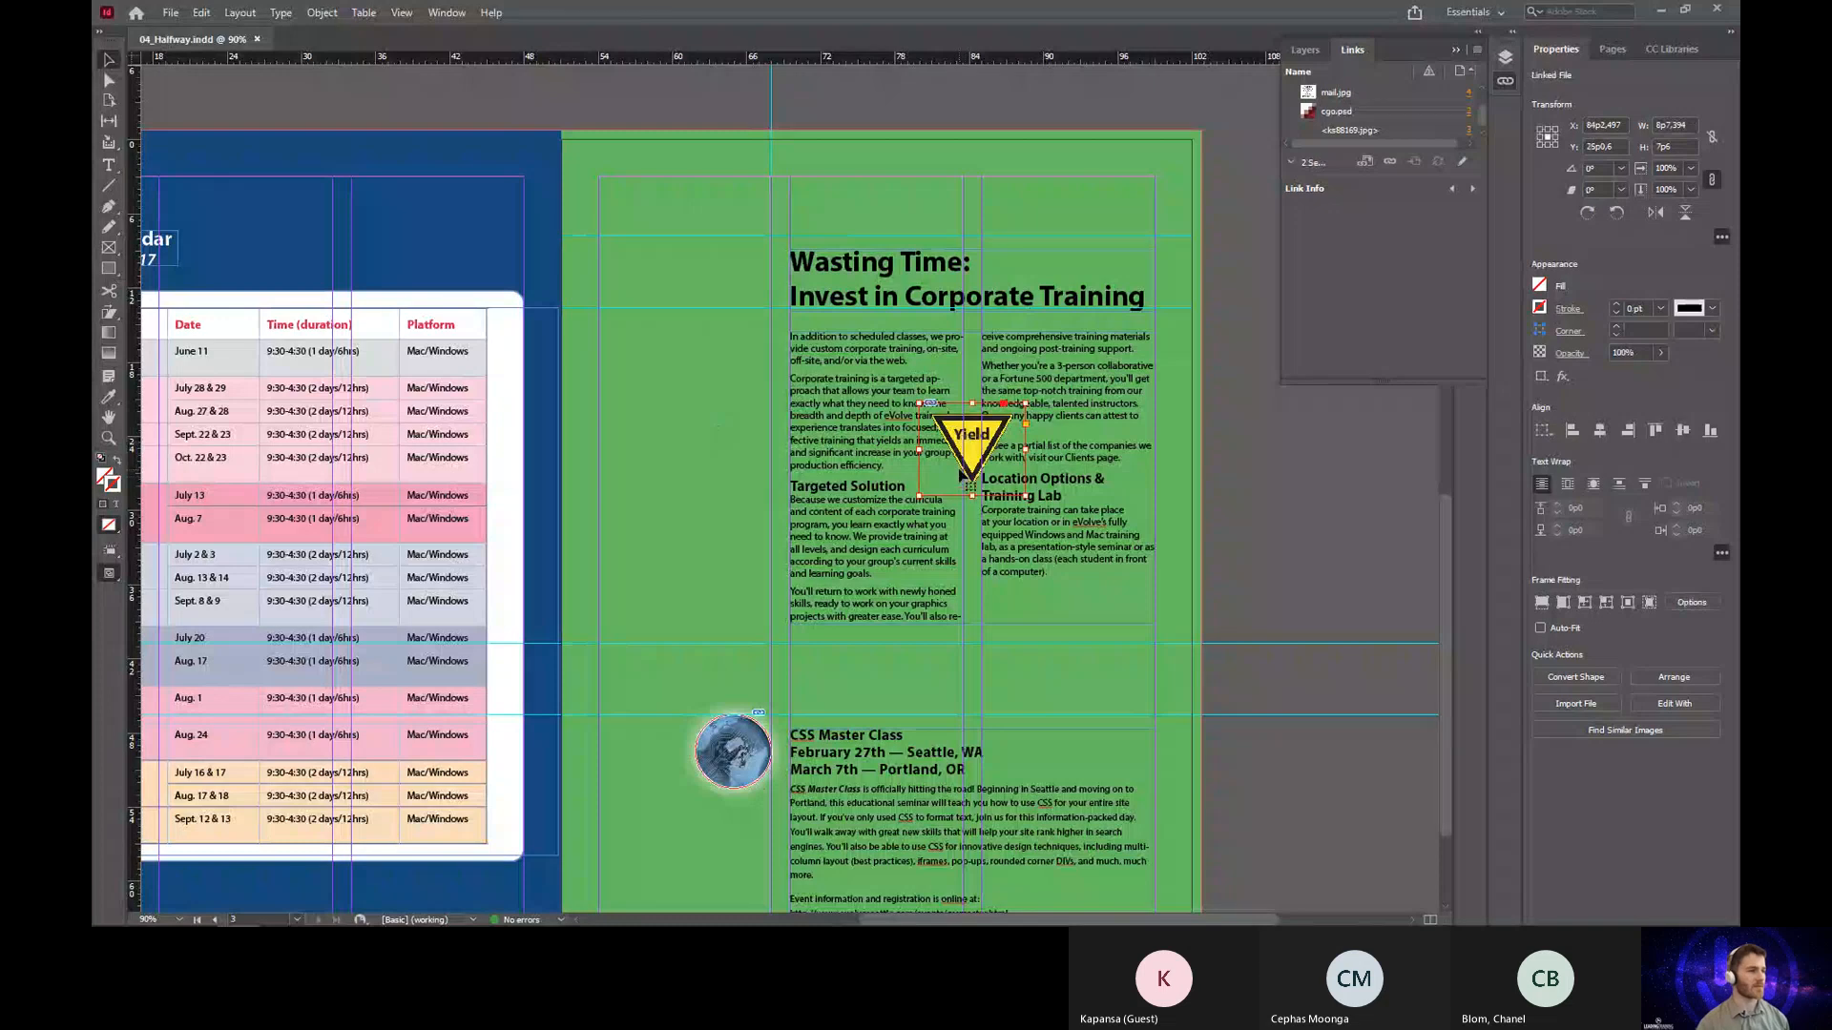
left_click_drag(957, 484, 945, 444)
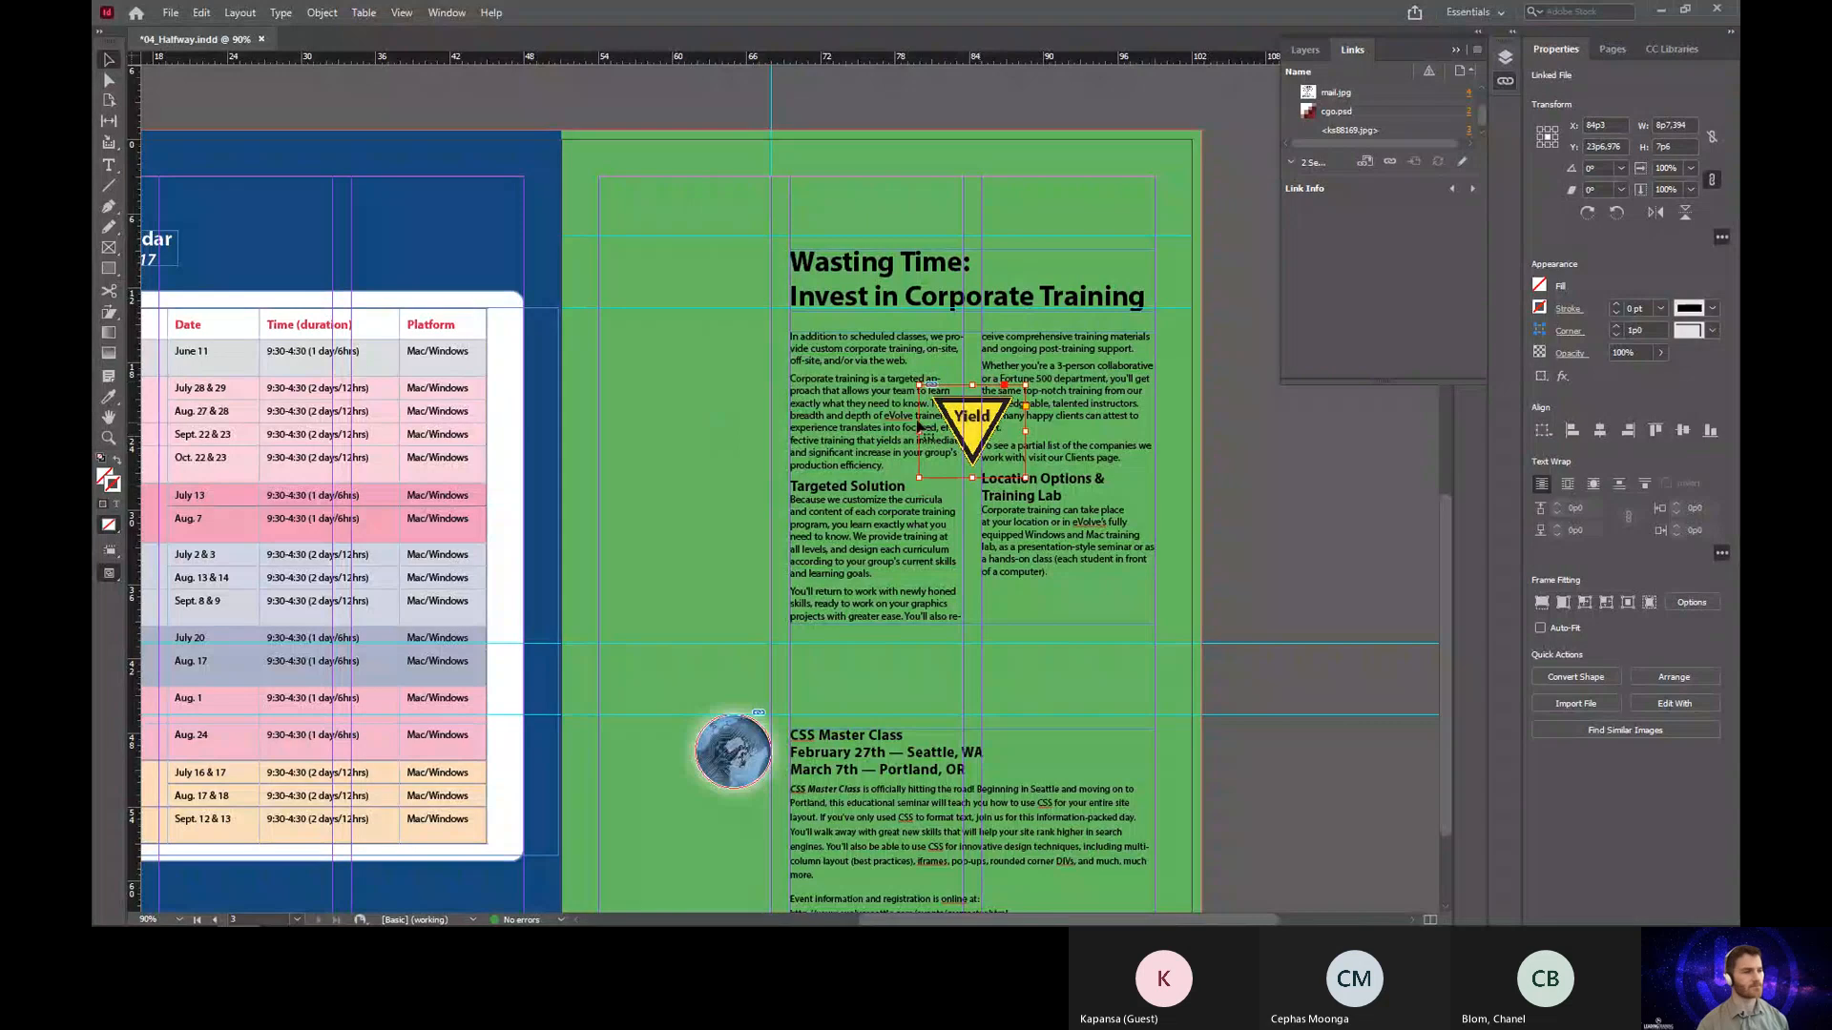
left_click(1210, 463)
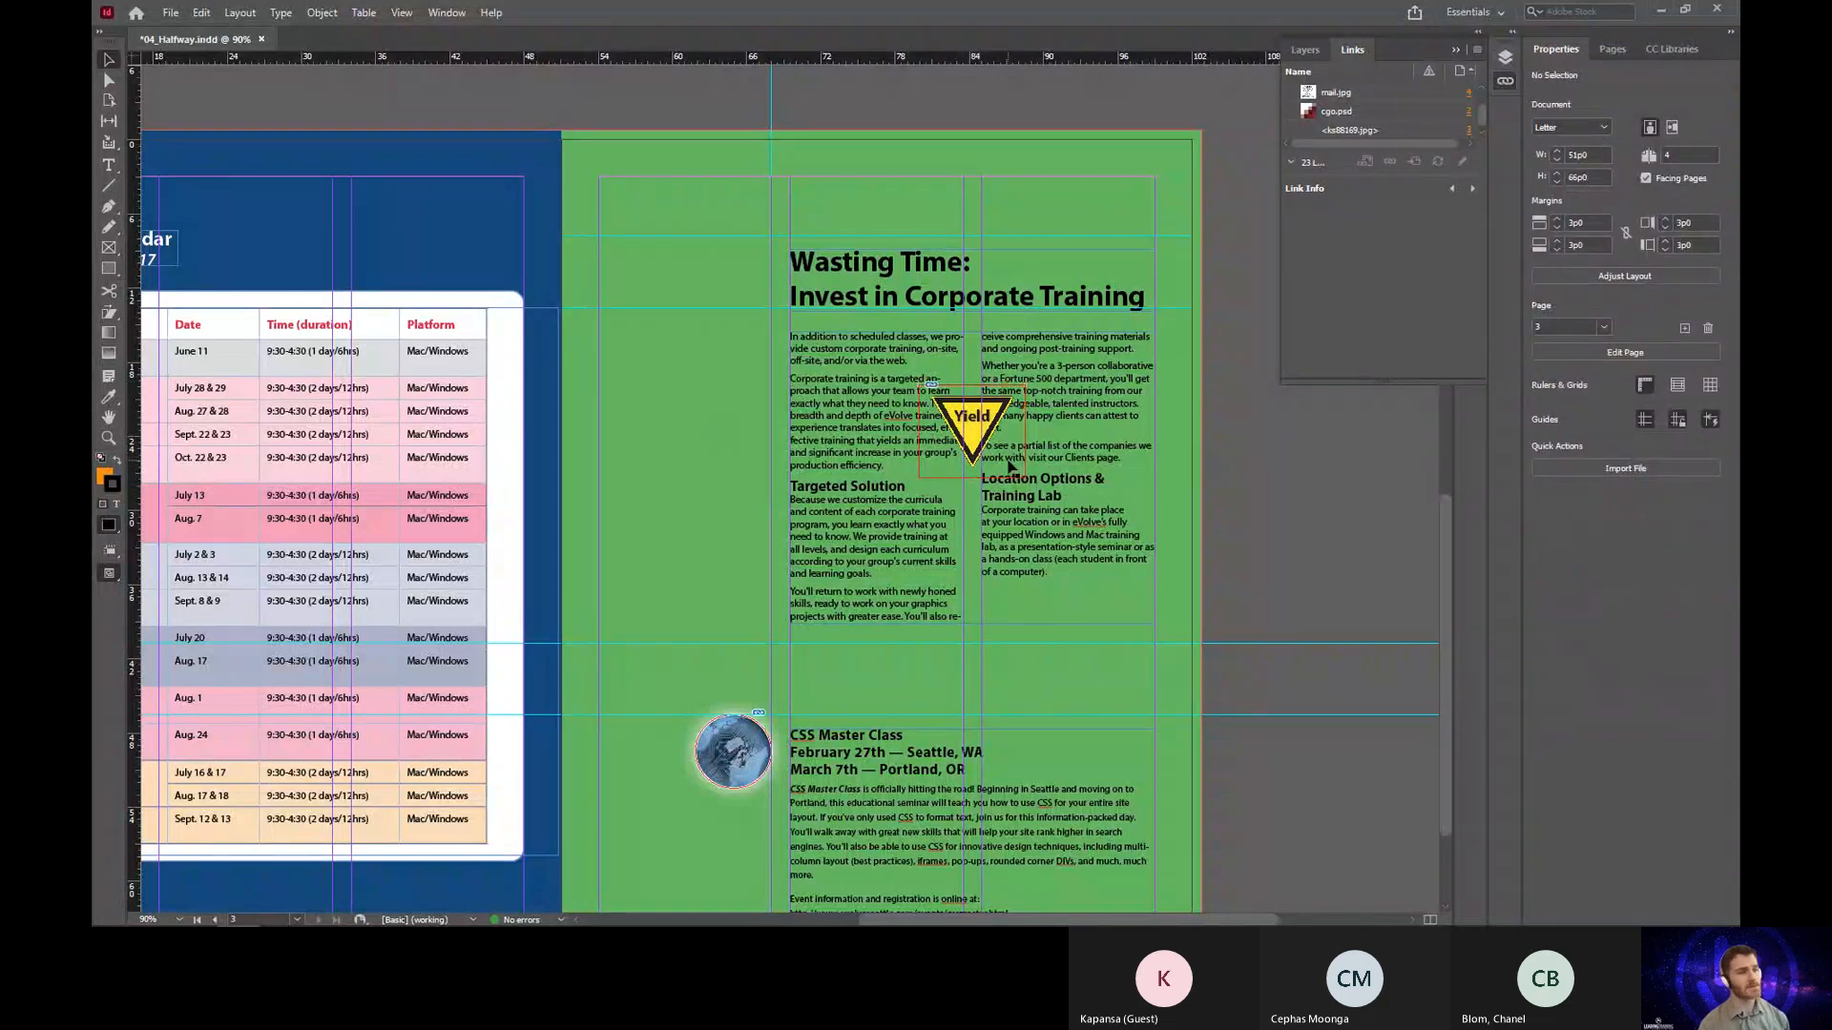
Step: Check which layers hold the Yield sign and the article text on the corporate training page
left_click(1017, 460)
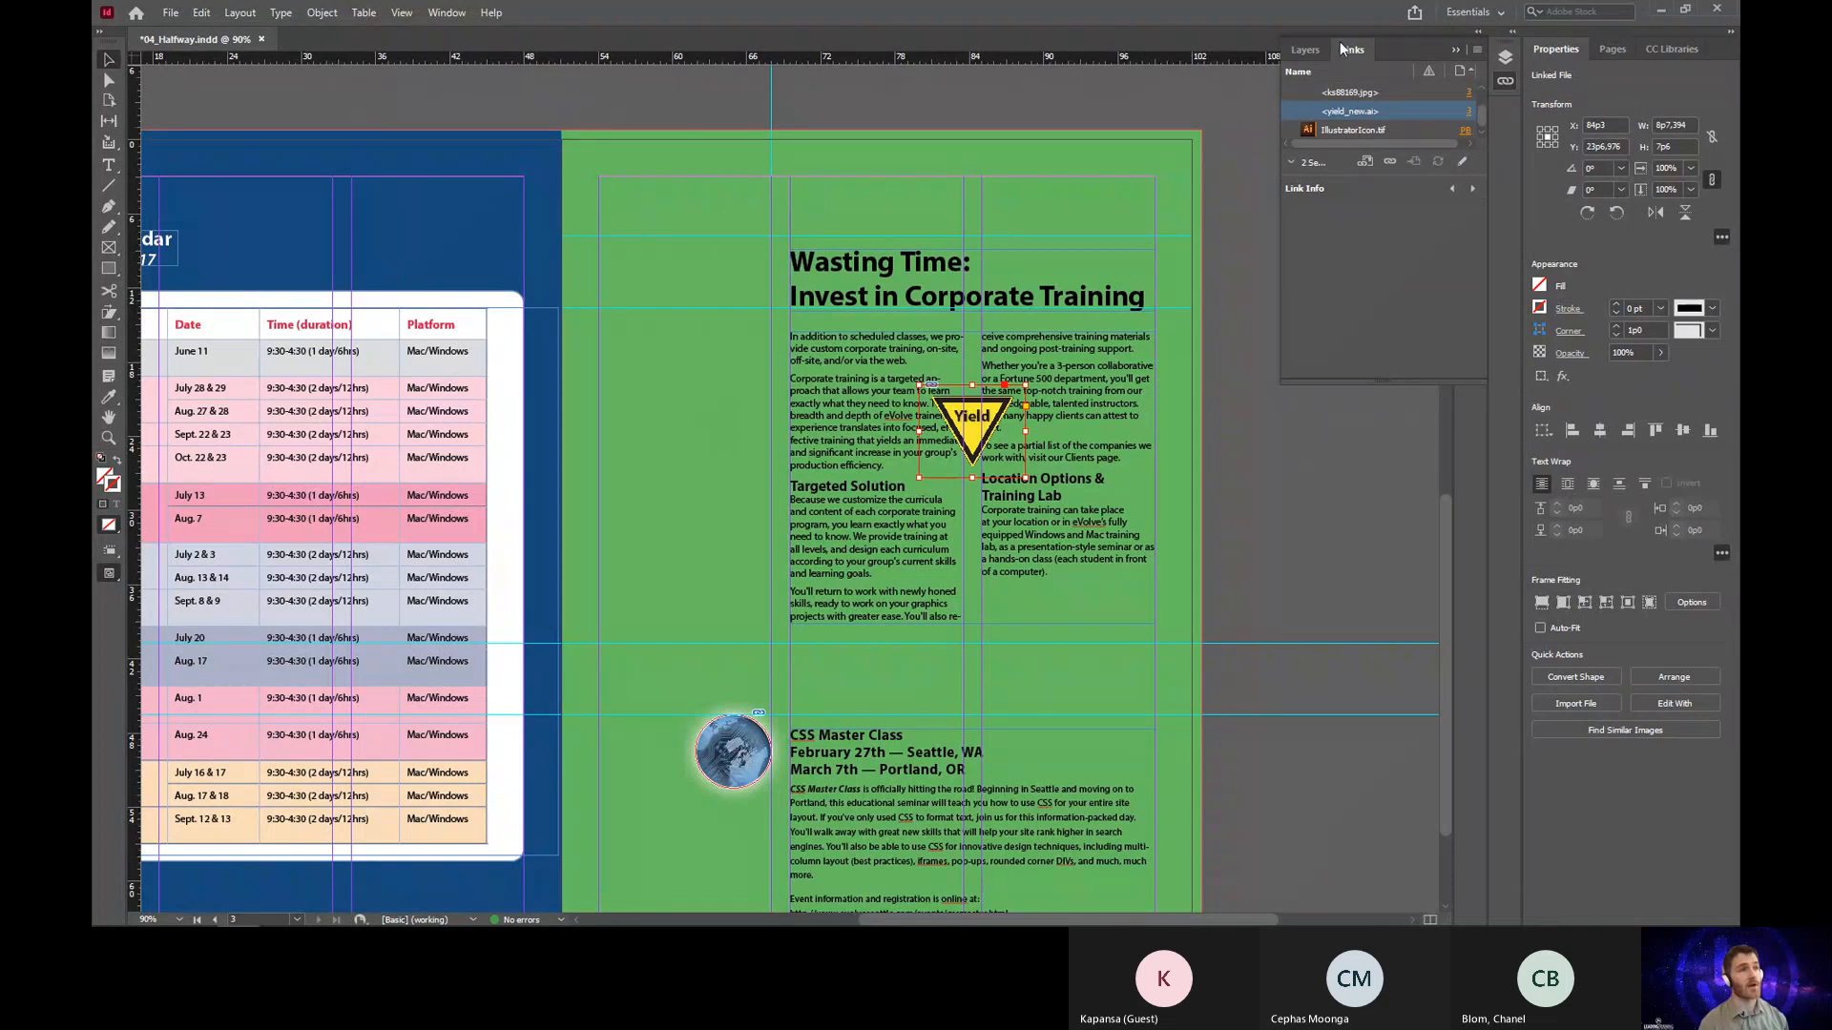
left_click(1308, 51)
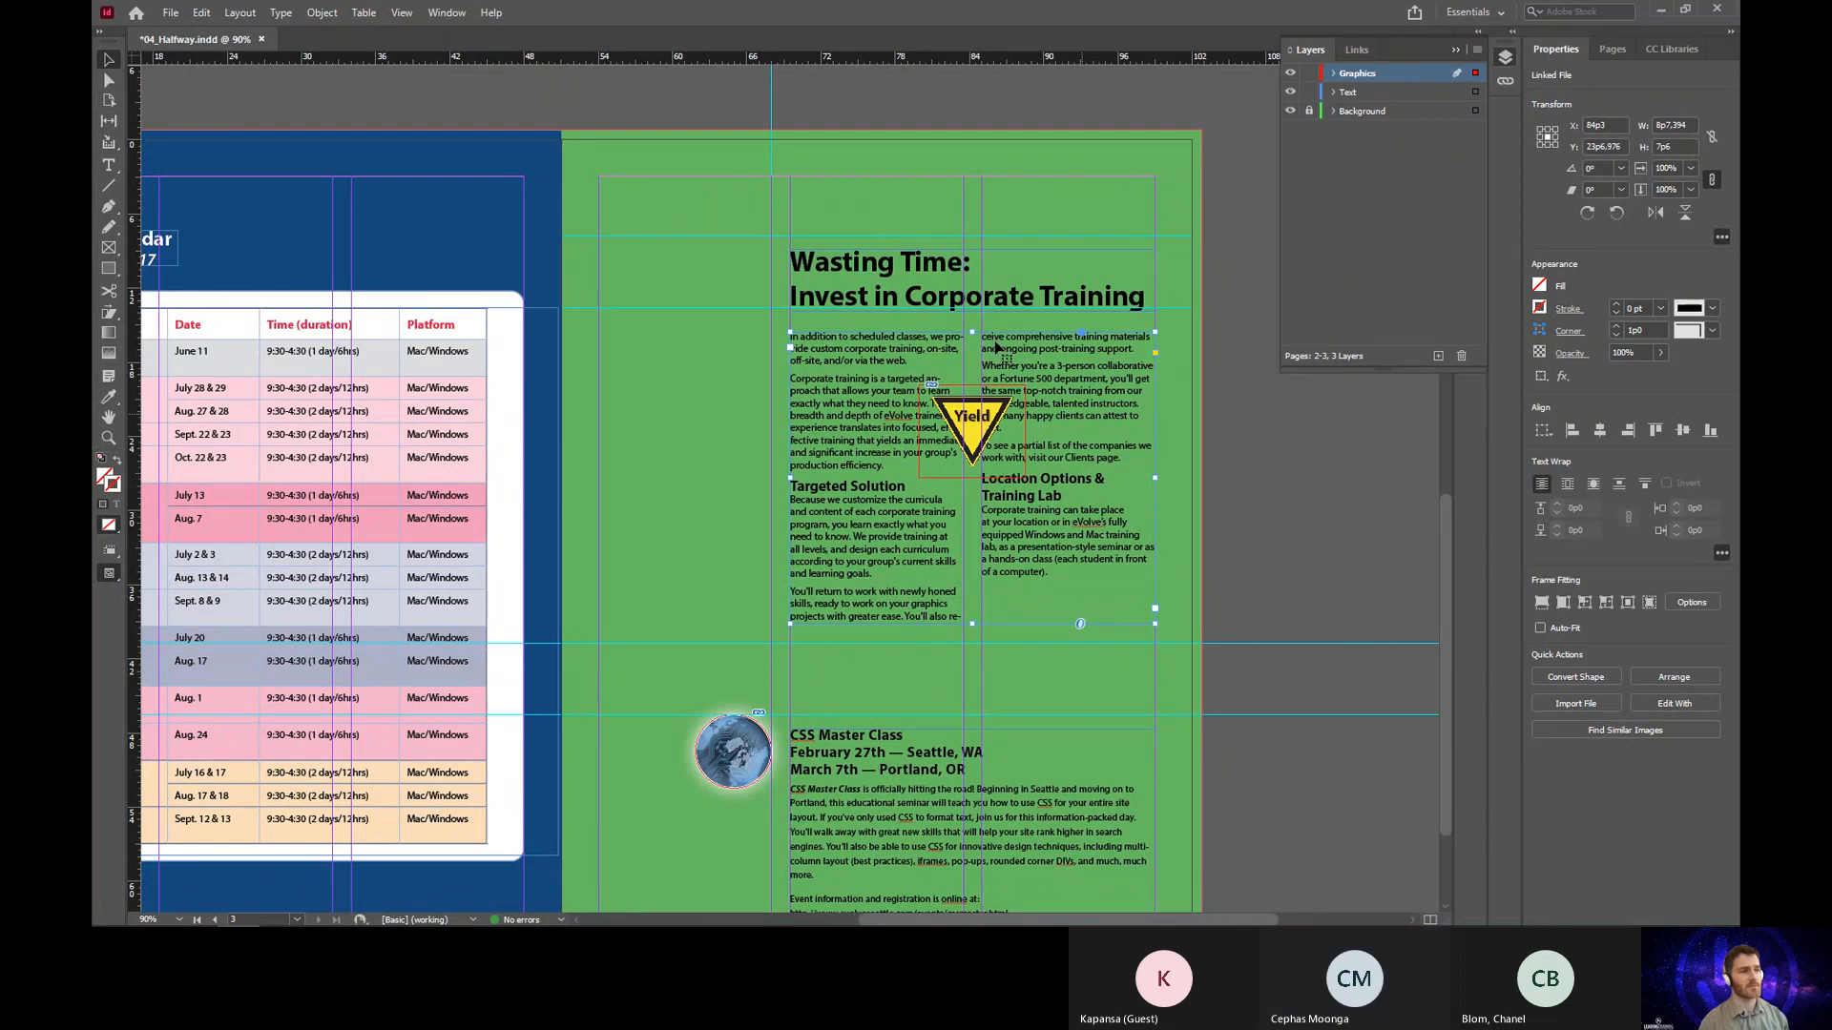
left_click(992, 461)
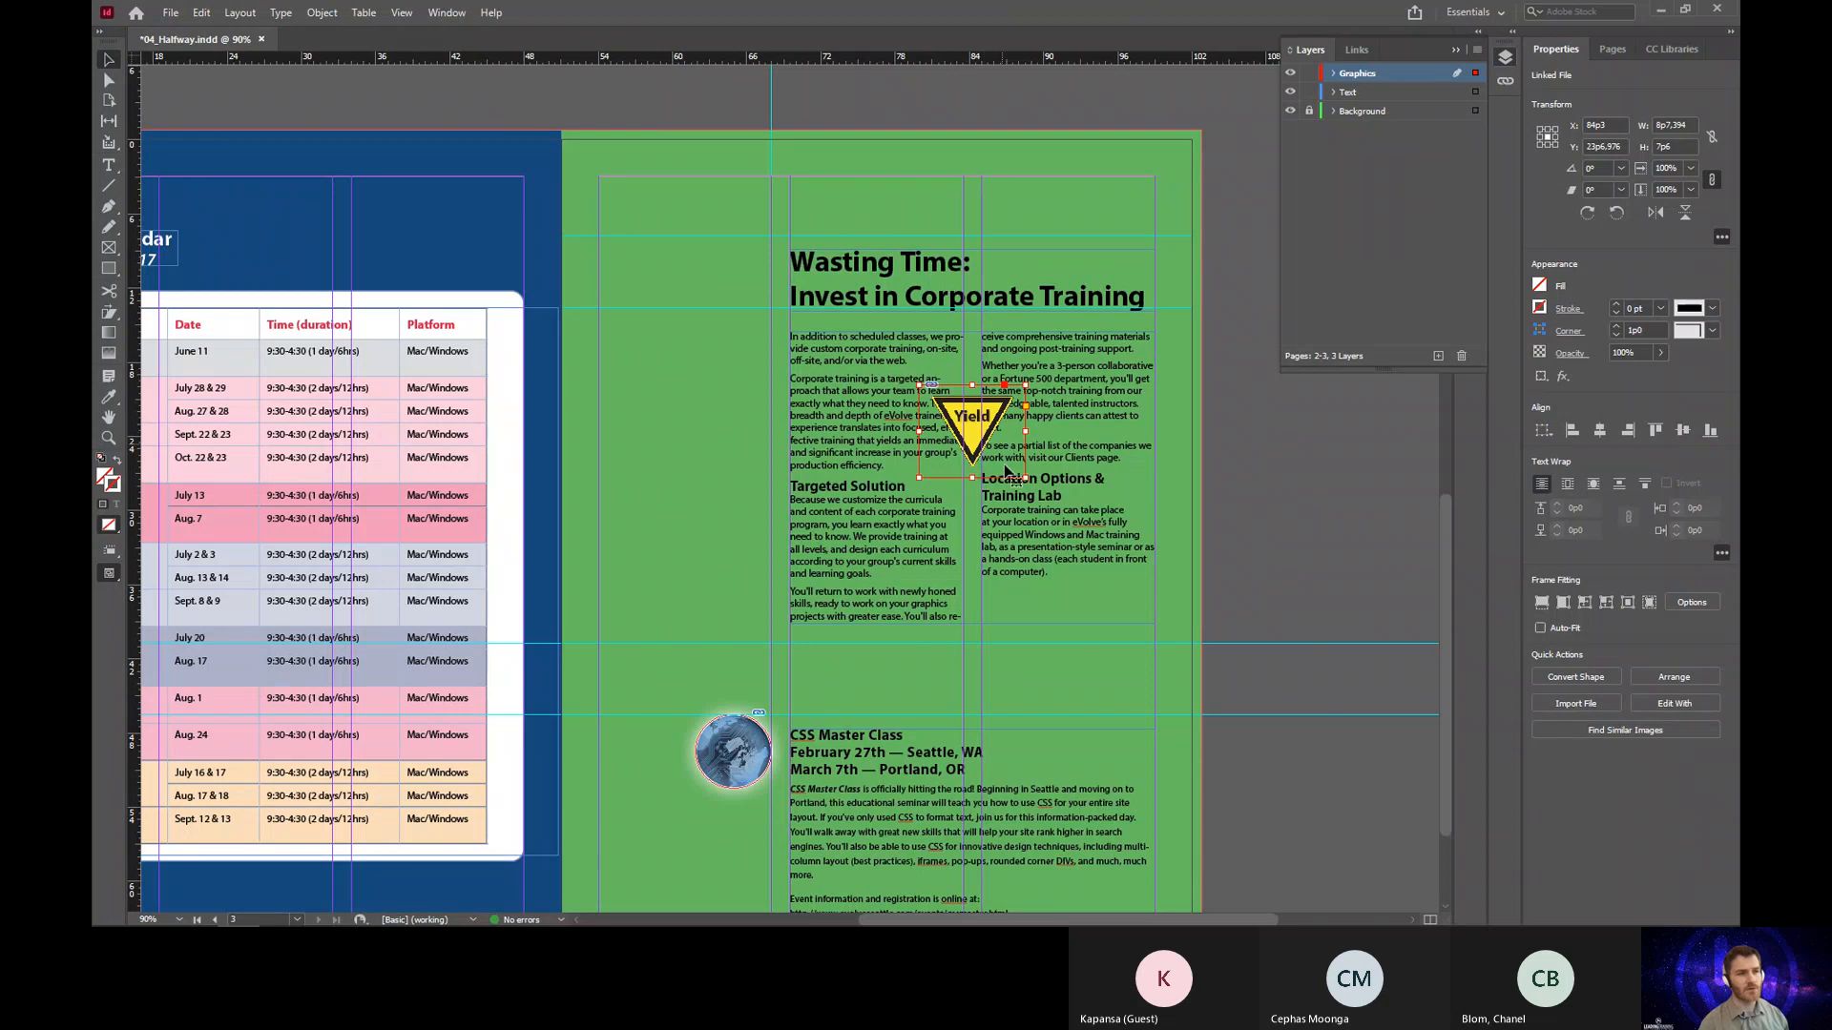
Step: Try the bounding box, object shape, jump object and jump to next column text wraps on the Yield sign
left_click(1567, 487)
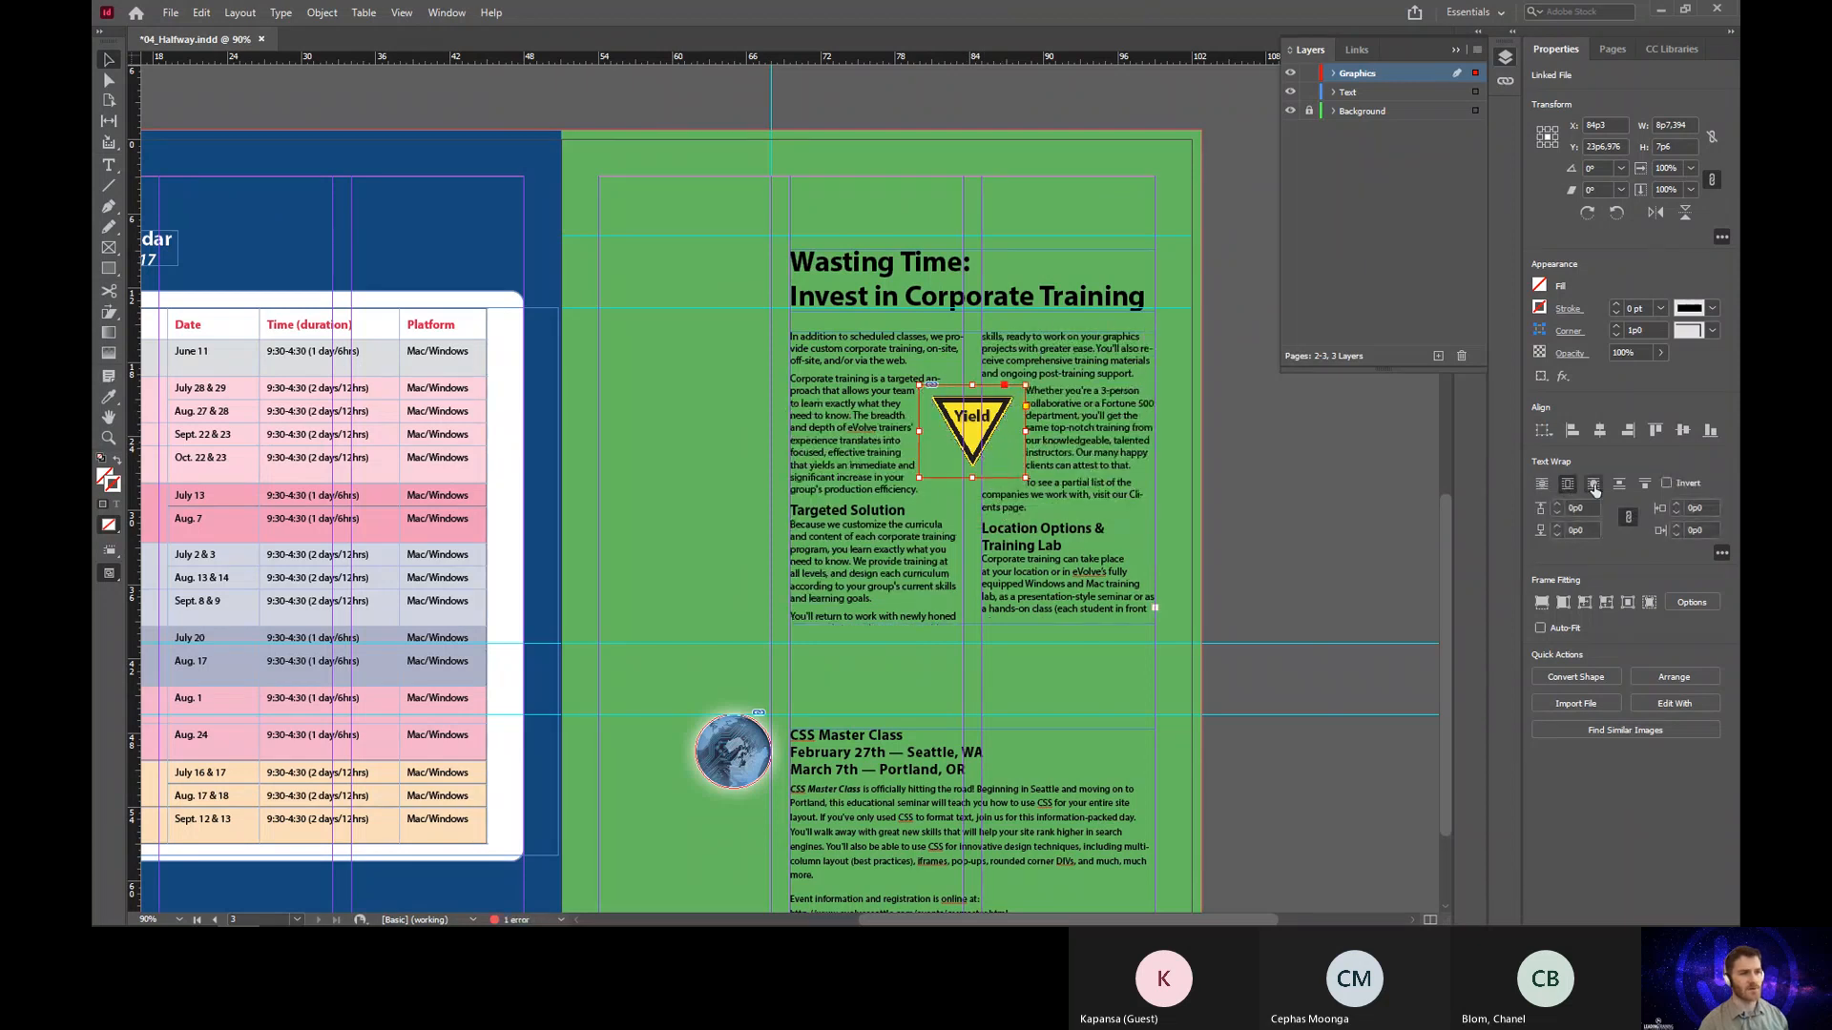
left_click(1593, 484)
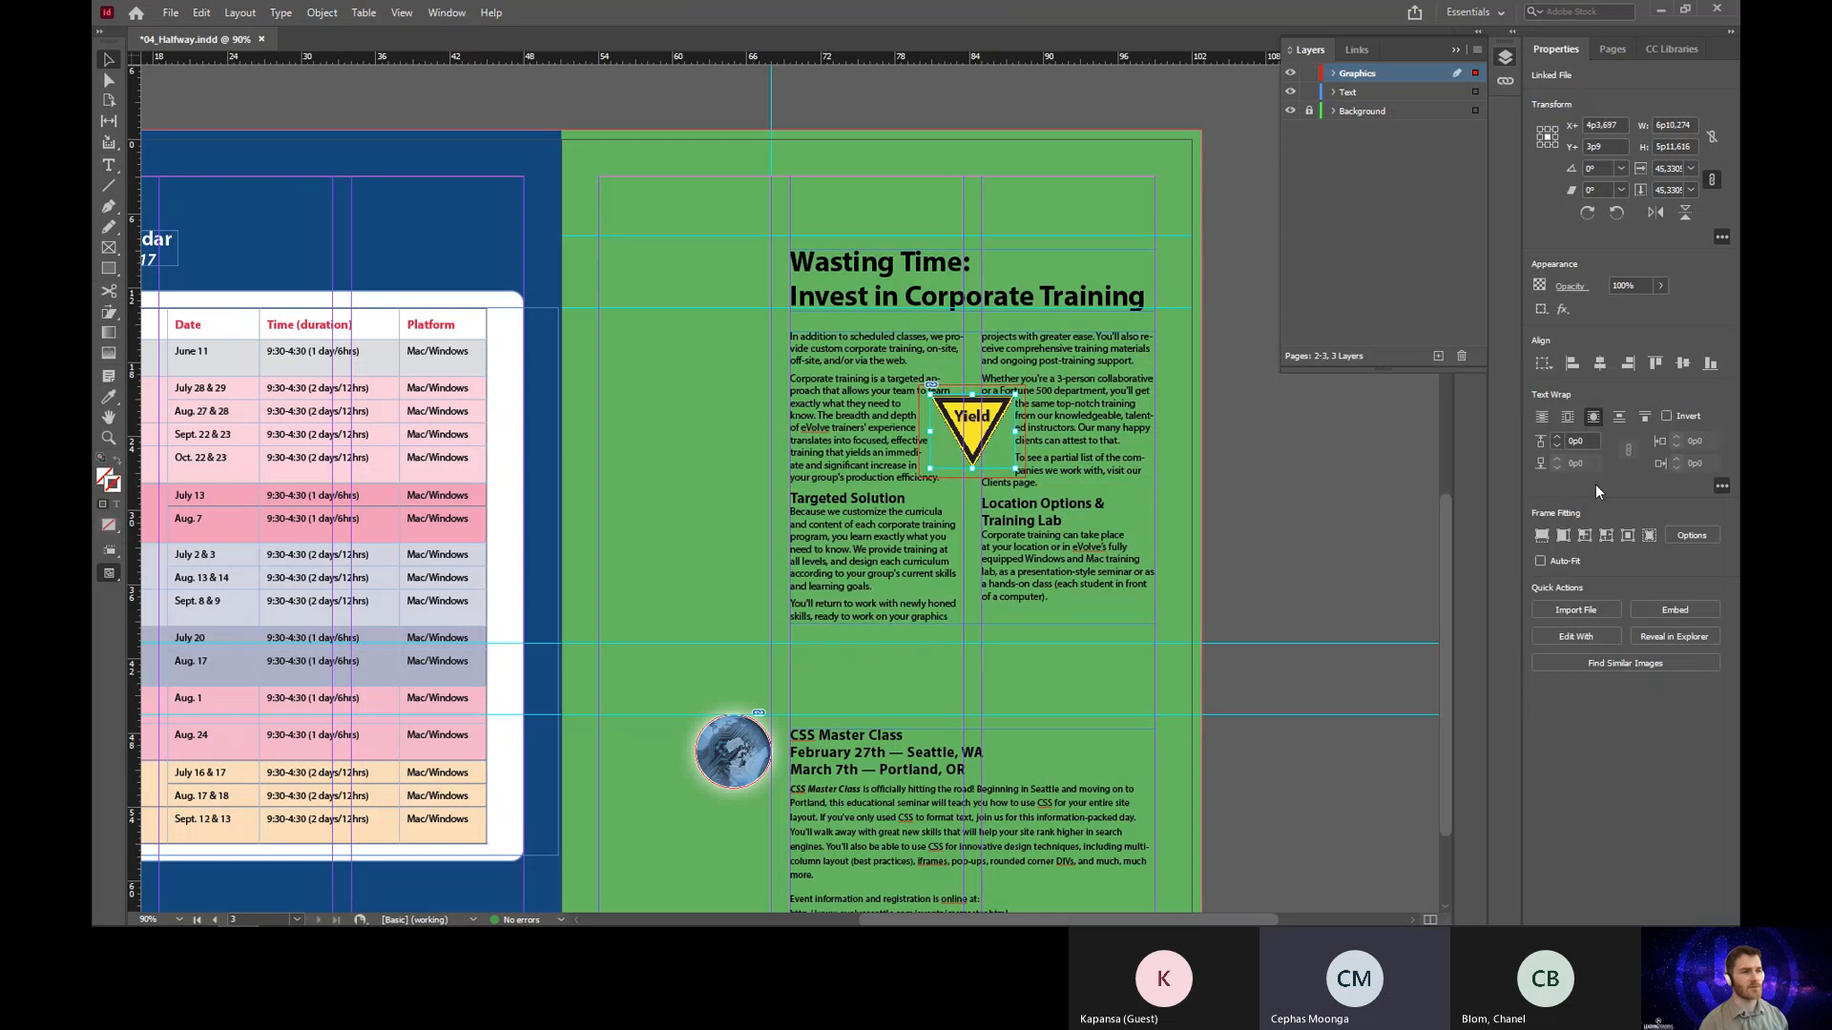
left_click(1619, 416)
left_click(1641, 417)
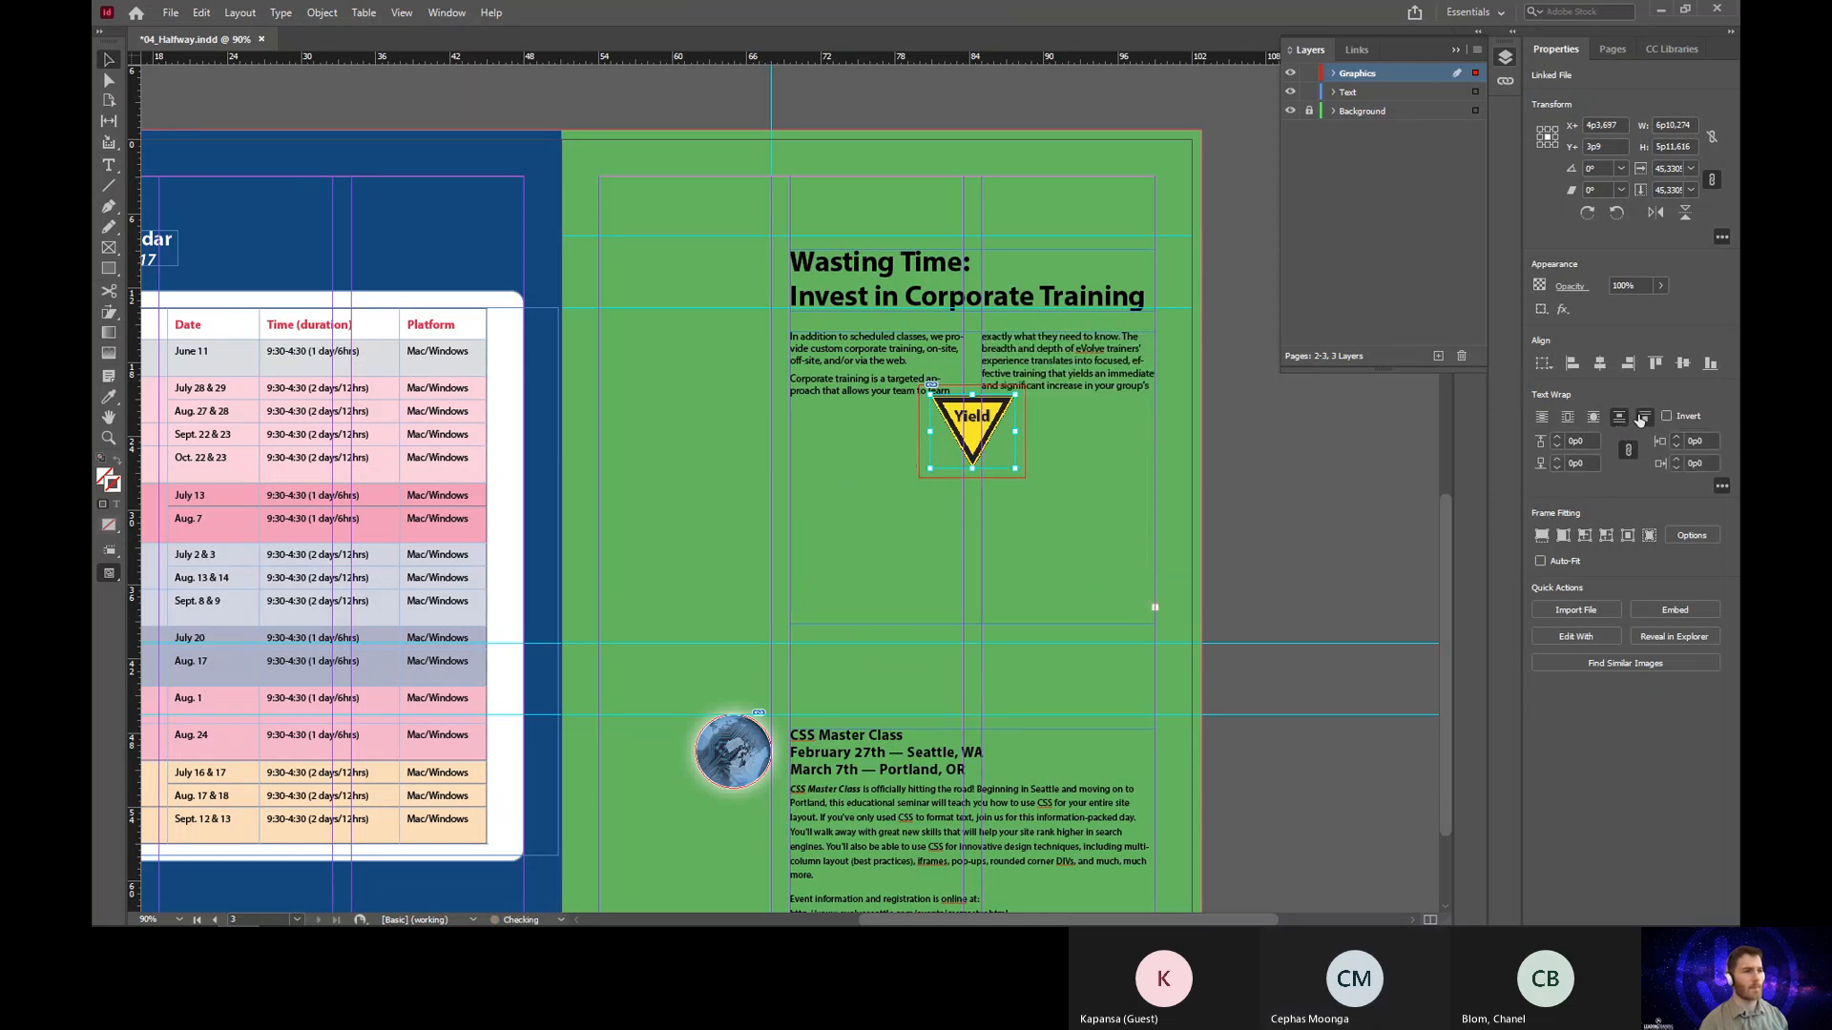
left_click(1593, 416)
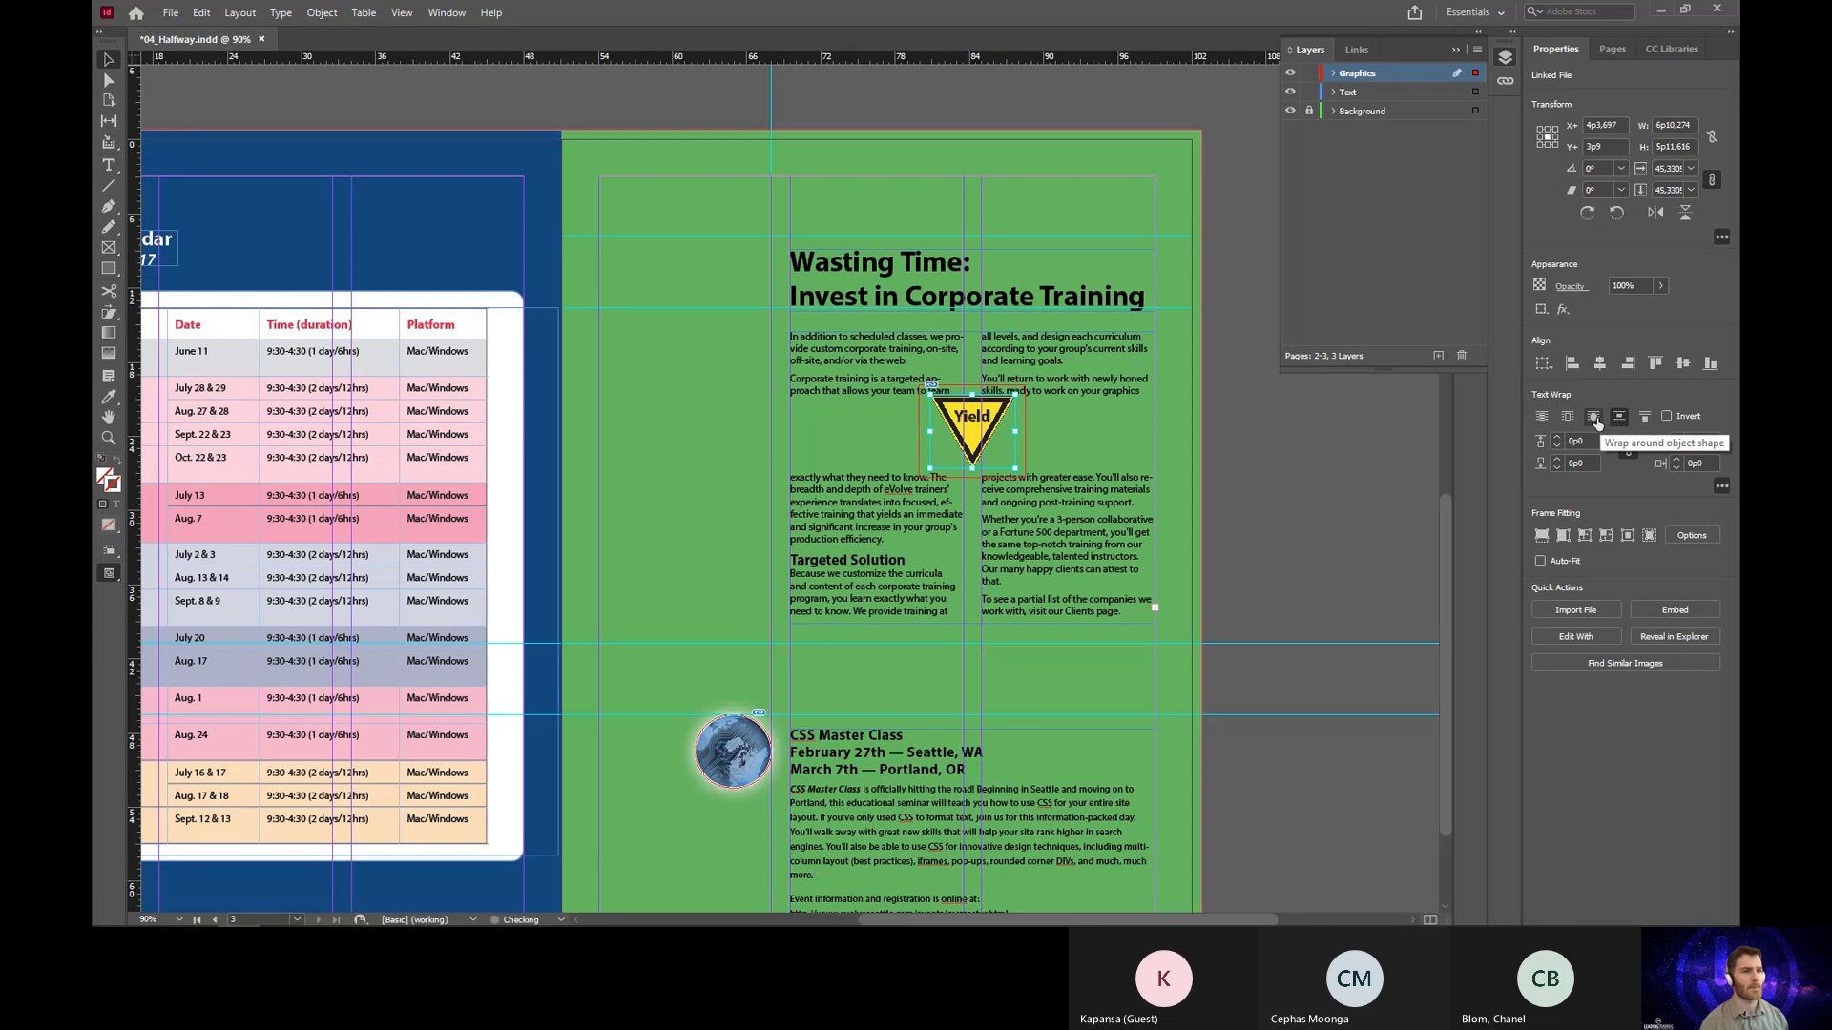
left_click(1594, 418)
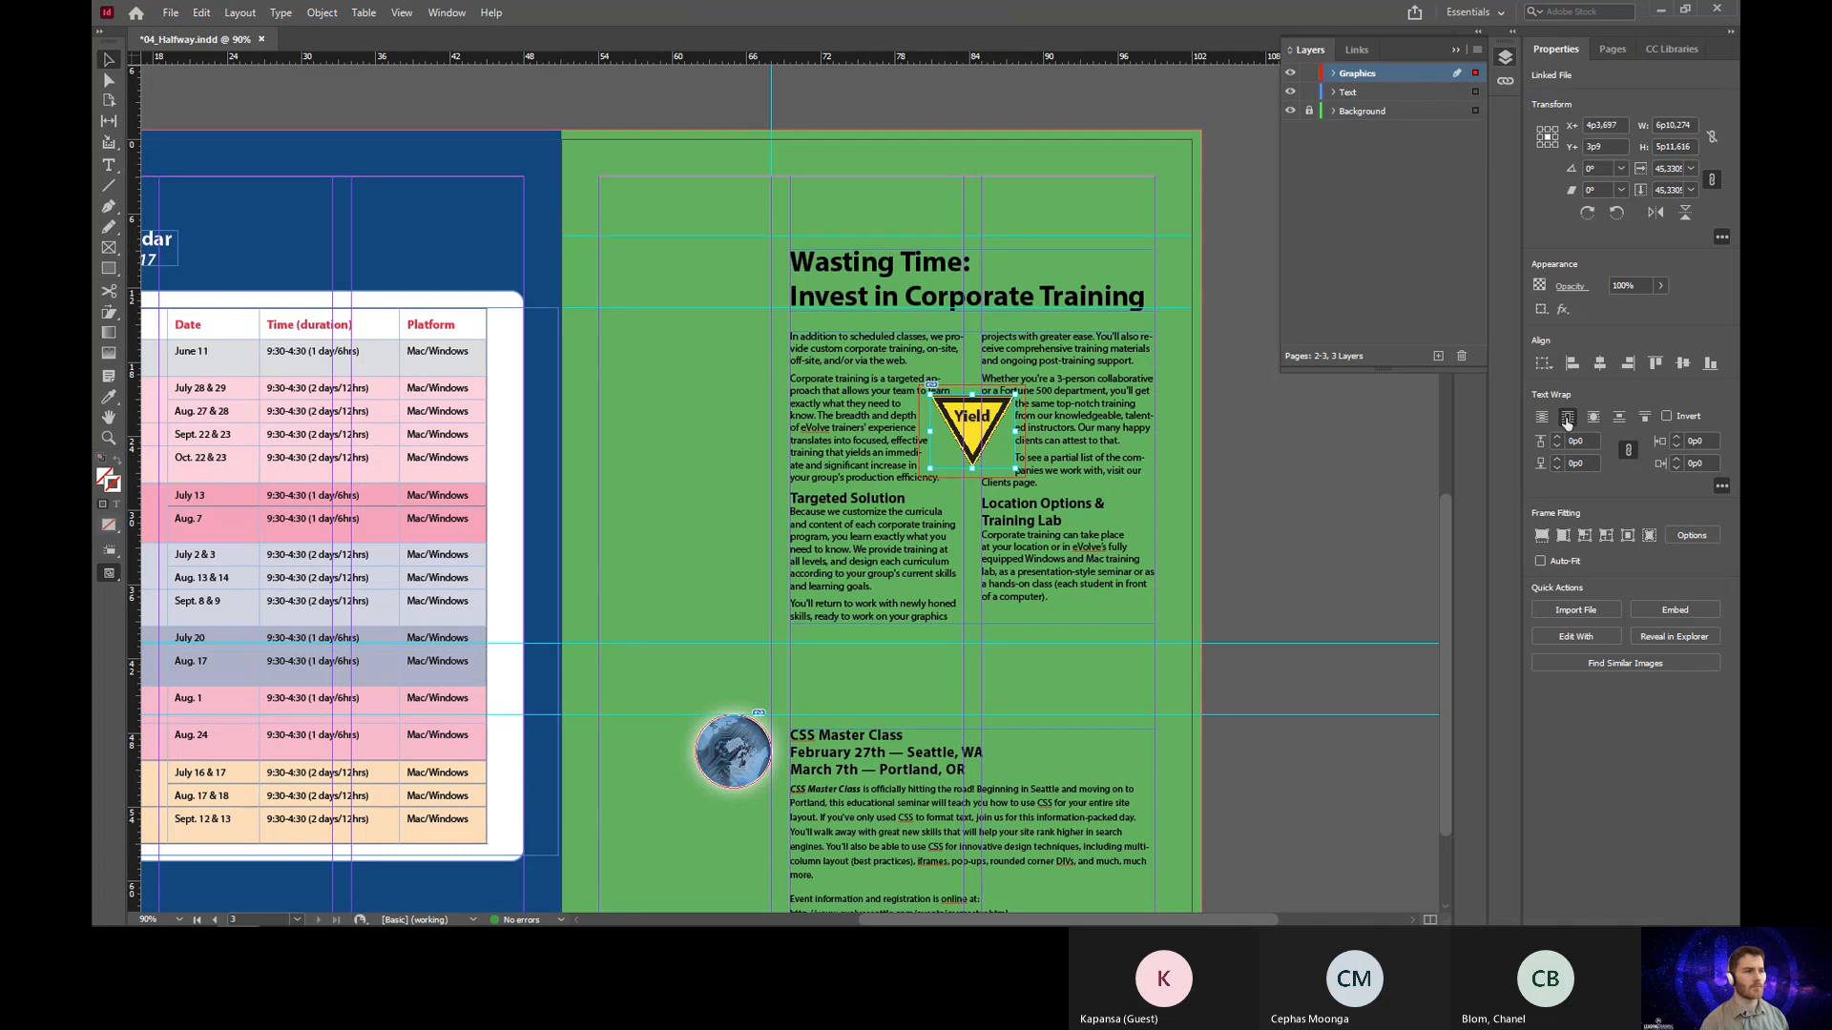
Step: Wrap the article text around the Yield sign's bounding box with a 0p8 offset on all sides
left_click(1566, 419)
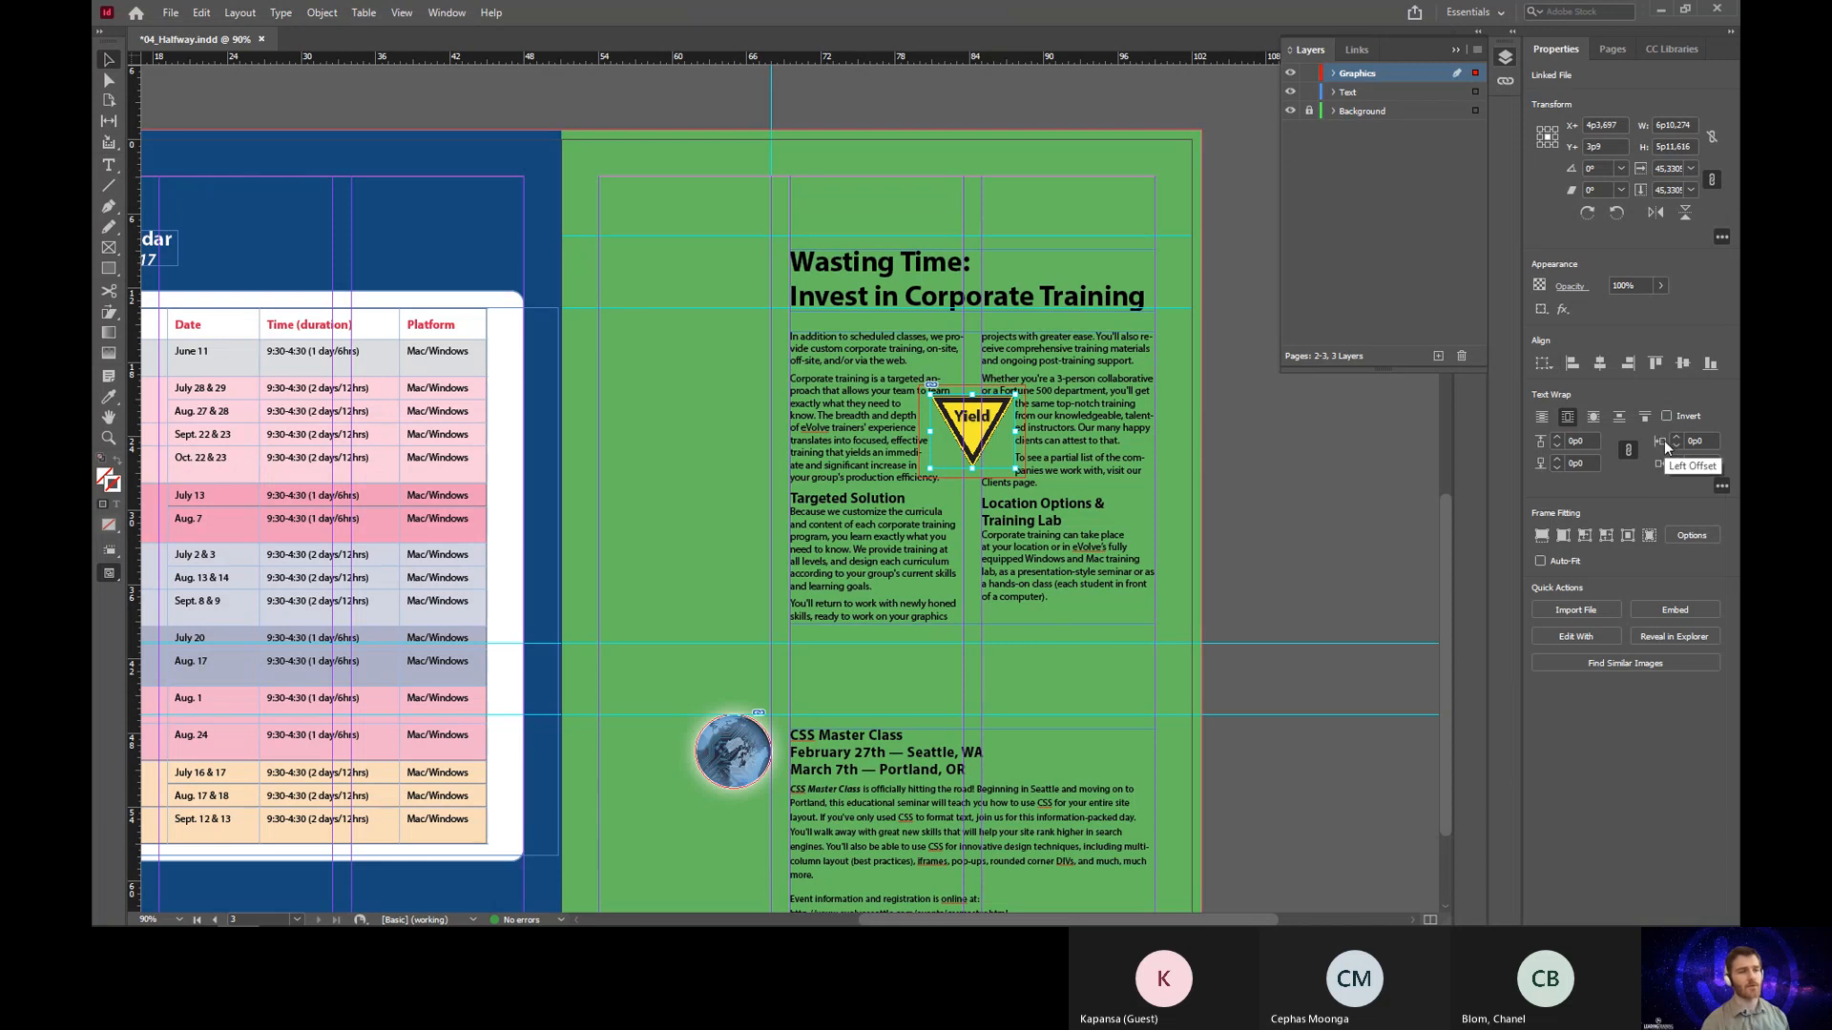
left_click(1557, 438)
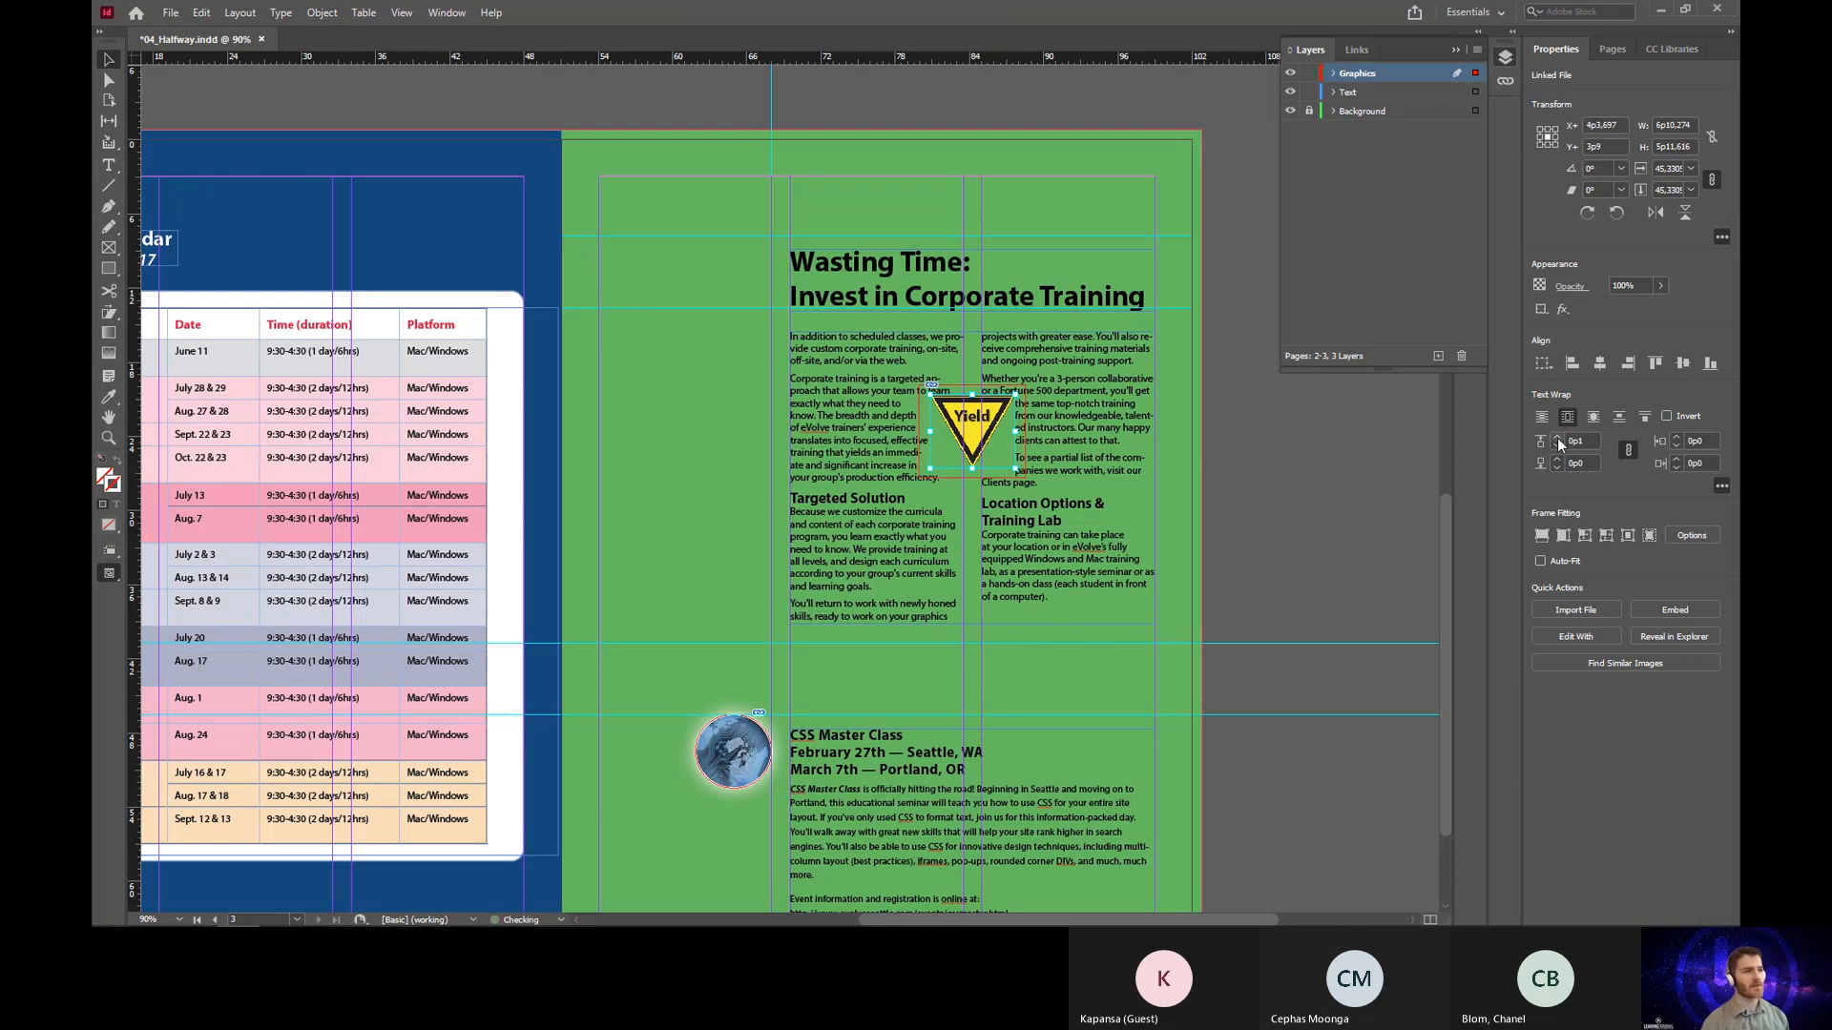
left_click(1557, 438)
left_click(1557, 437)
left_click(1557, 438)
left_click(1557, 438)
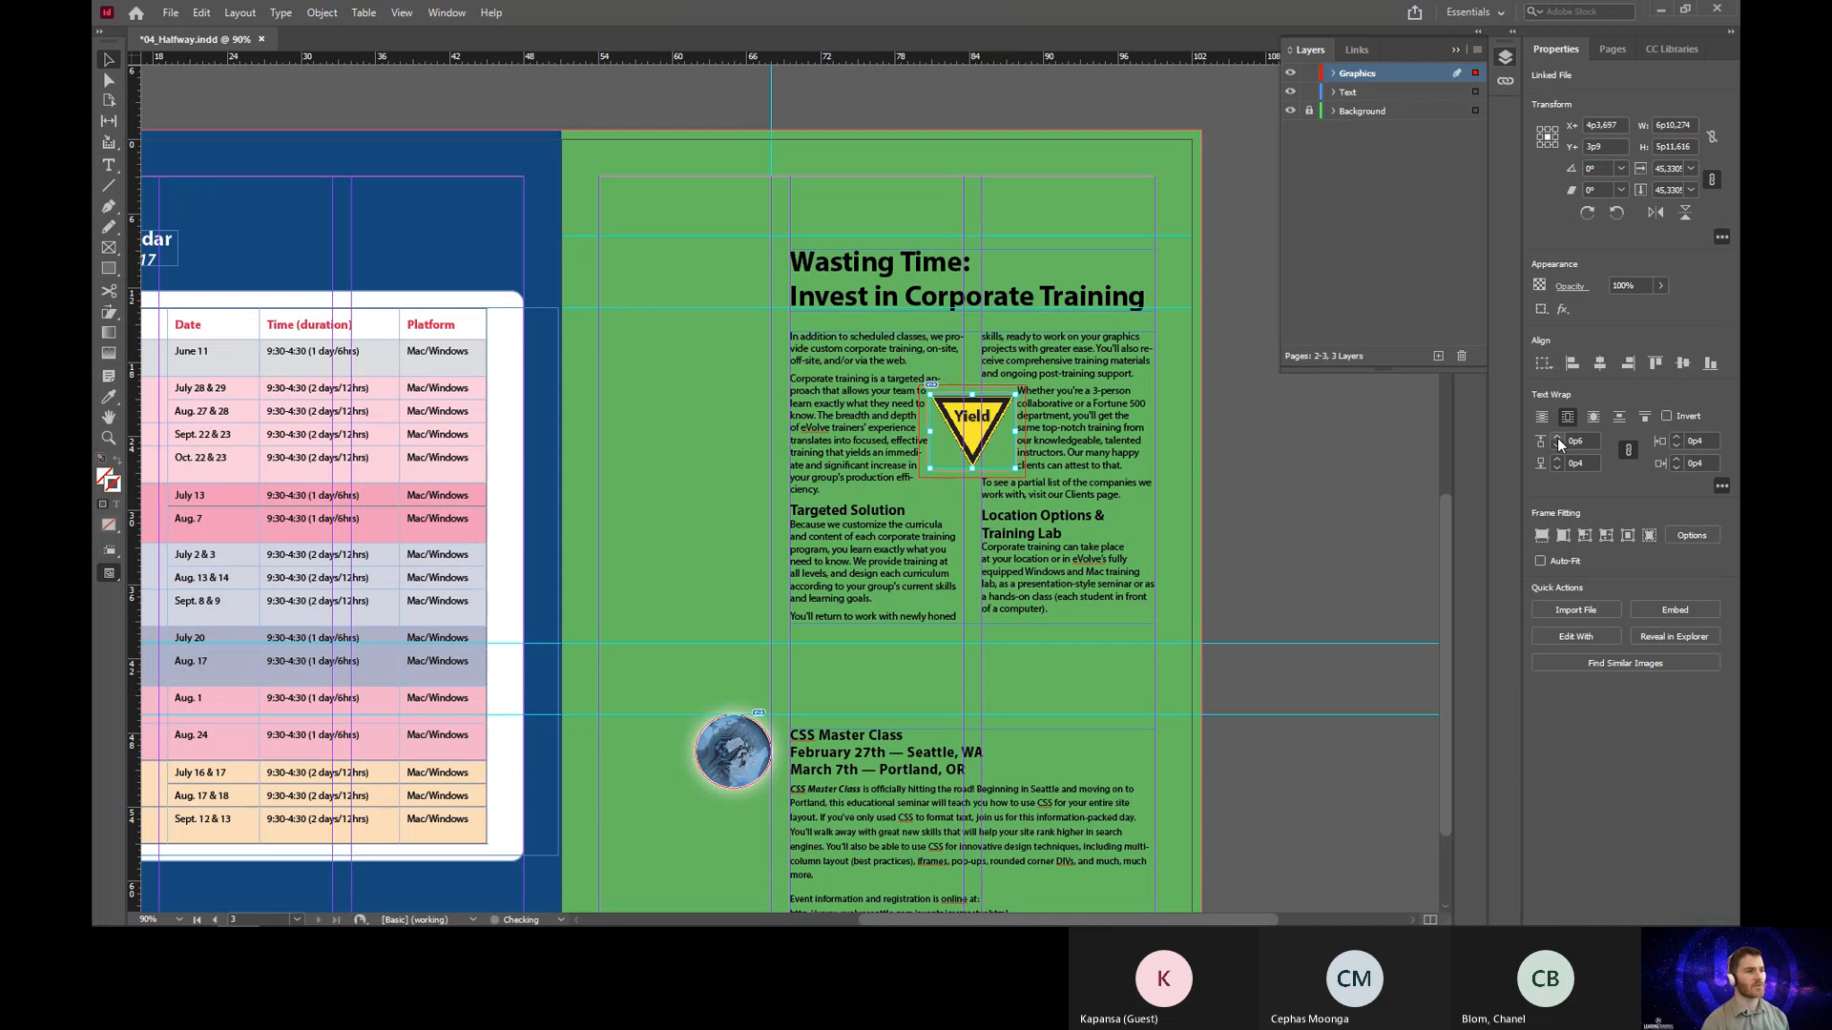
left_click(1557, 438)
left_click(1557, 438)
left_click(1557, 438)
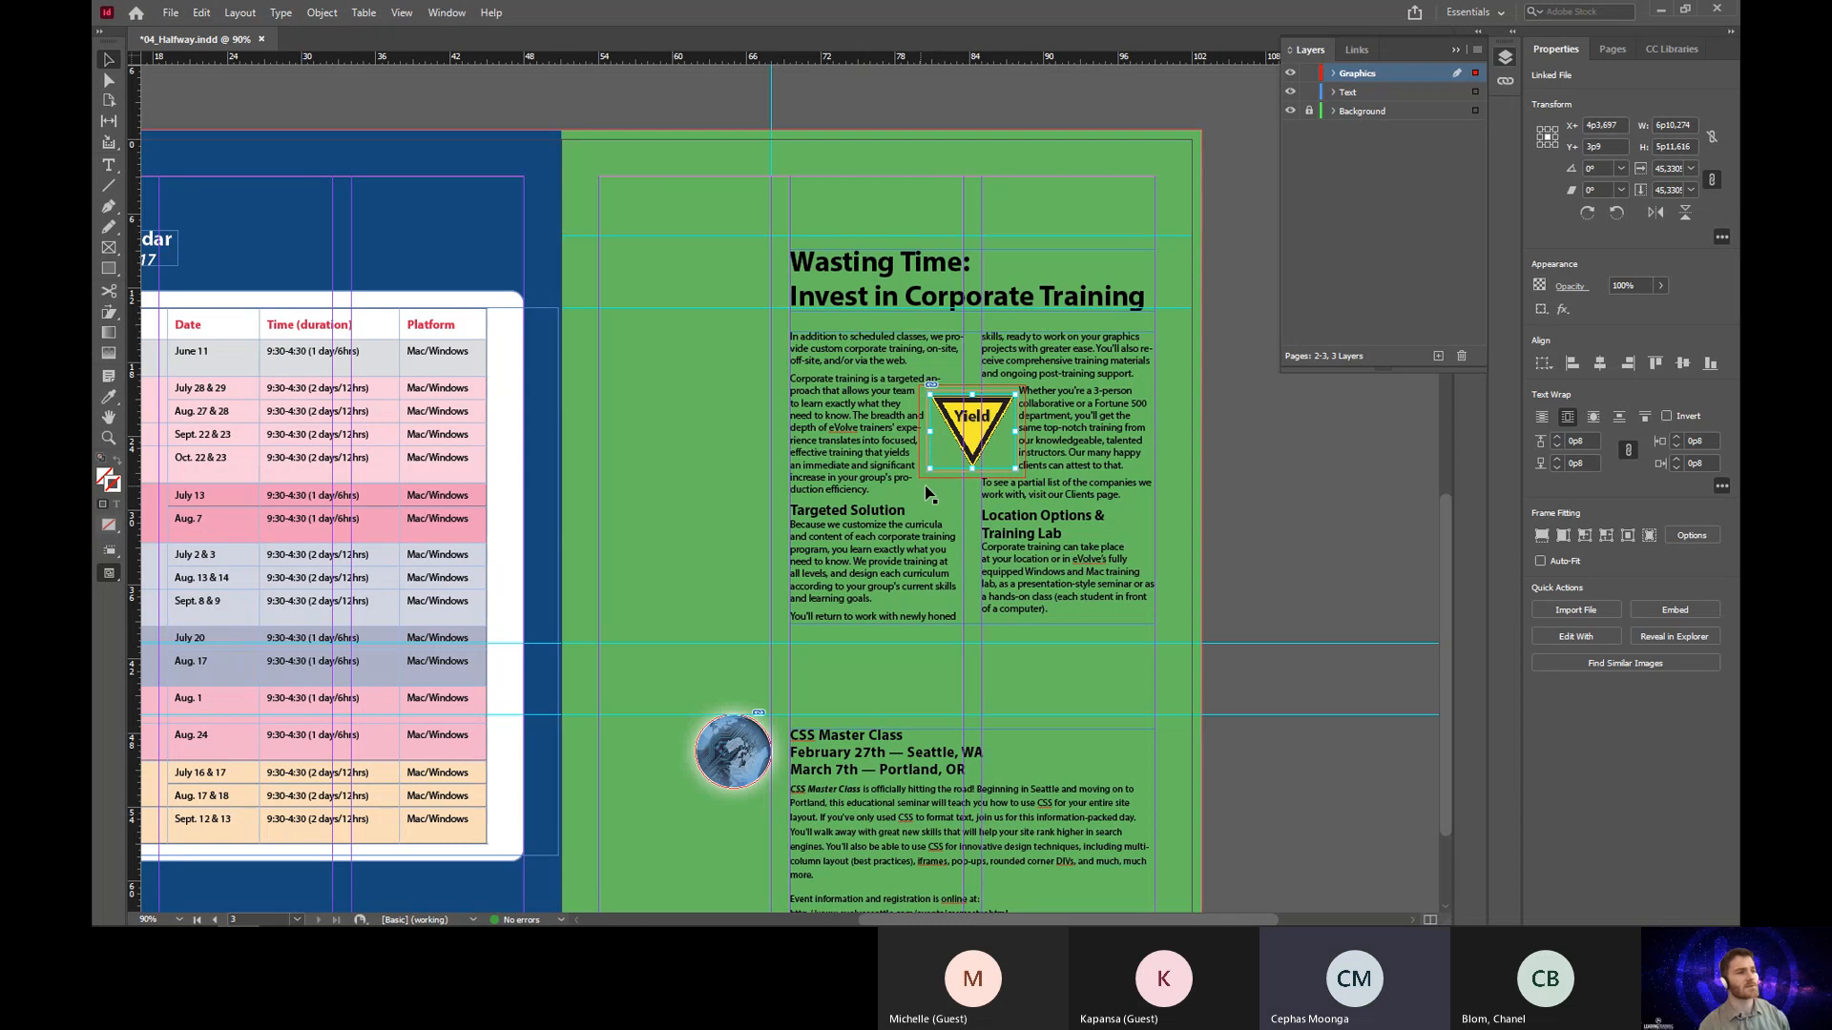
Step: Preview the page without guides and frame edges to check the text wrap, and return to the normal view
left_click(954, 548)
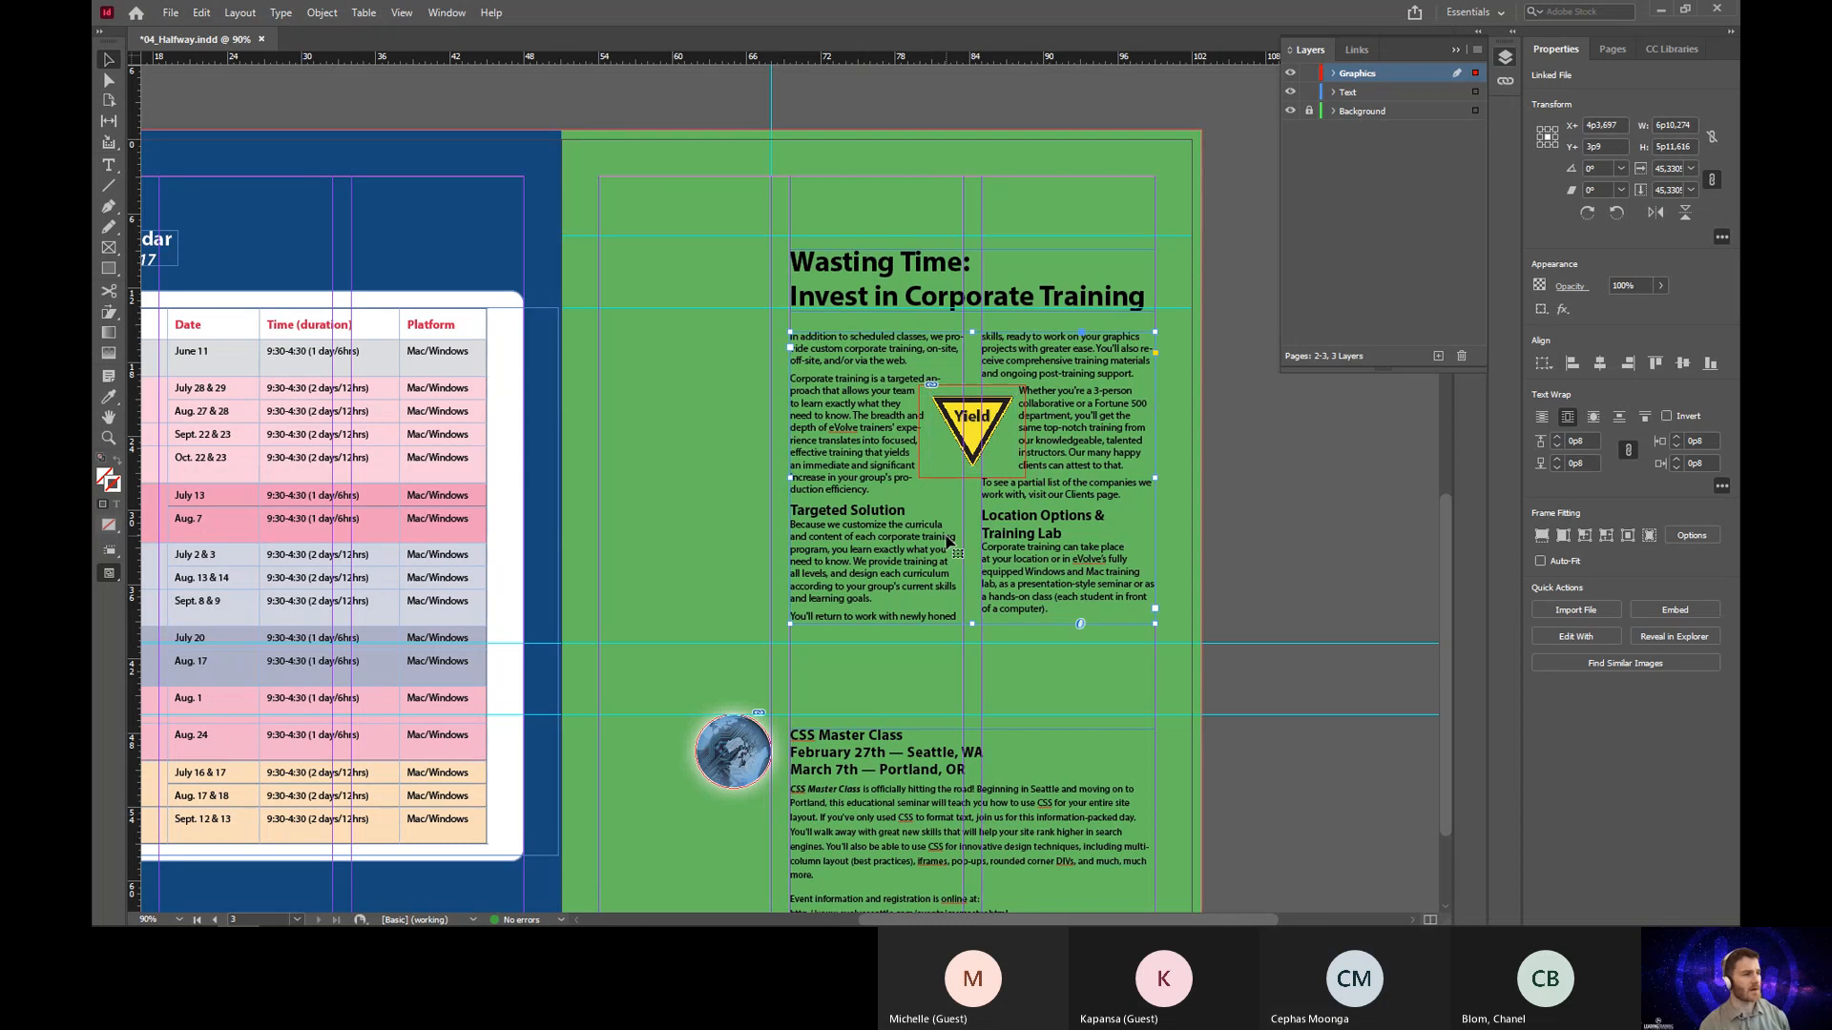
left_click(1224, 492)
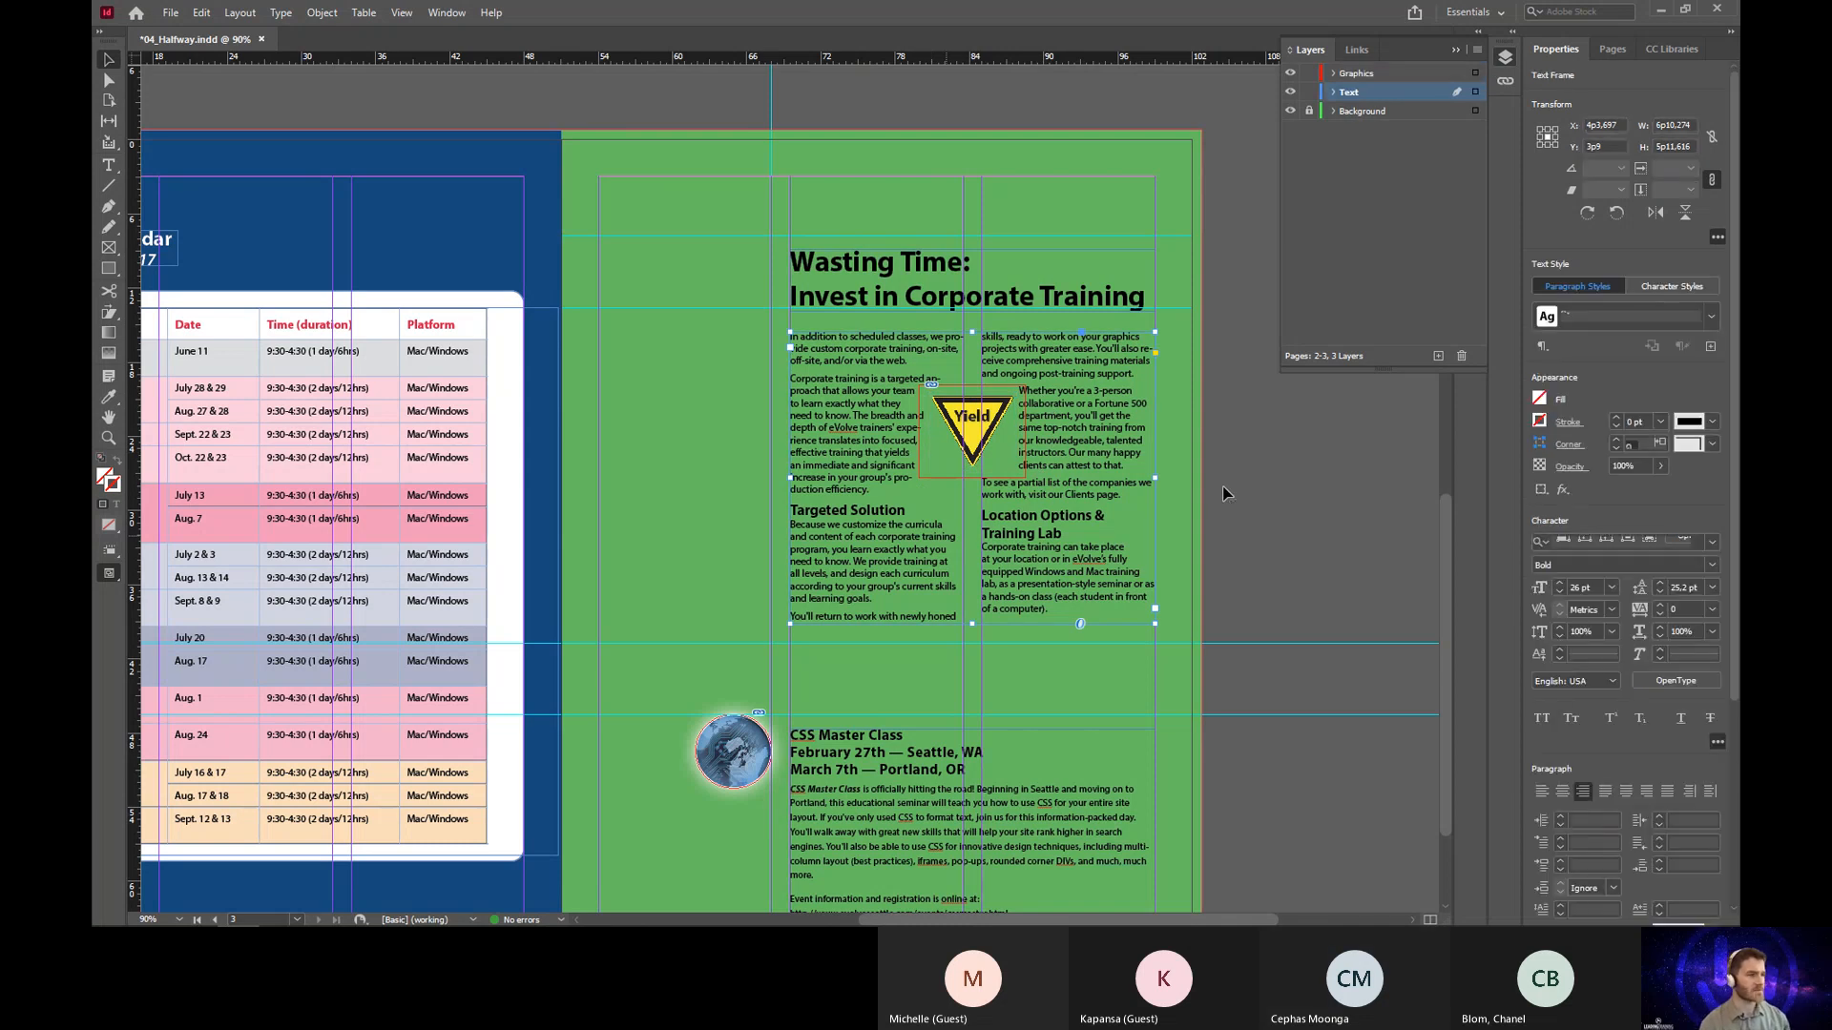
key("w")
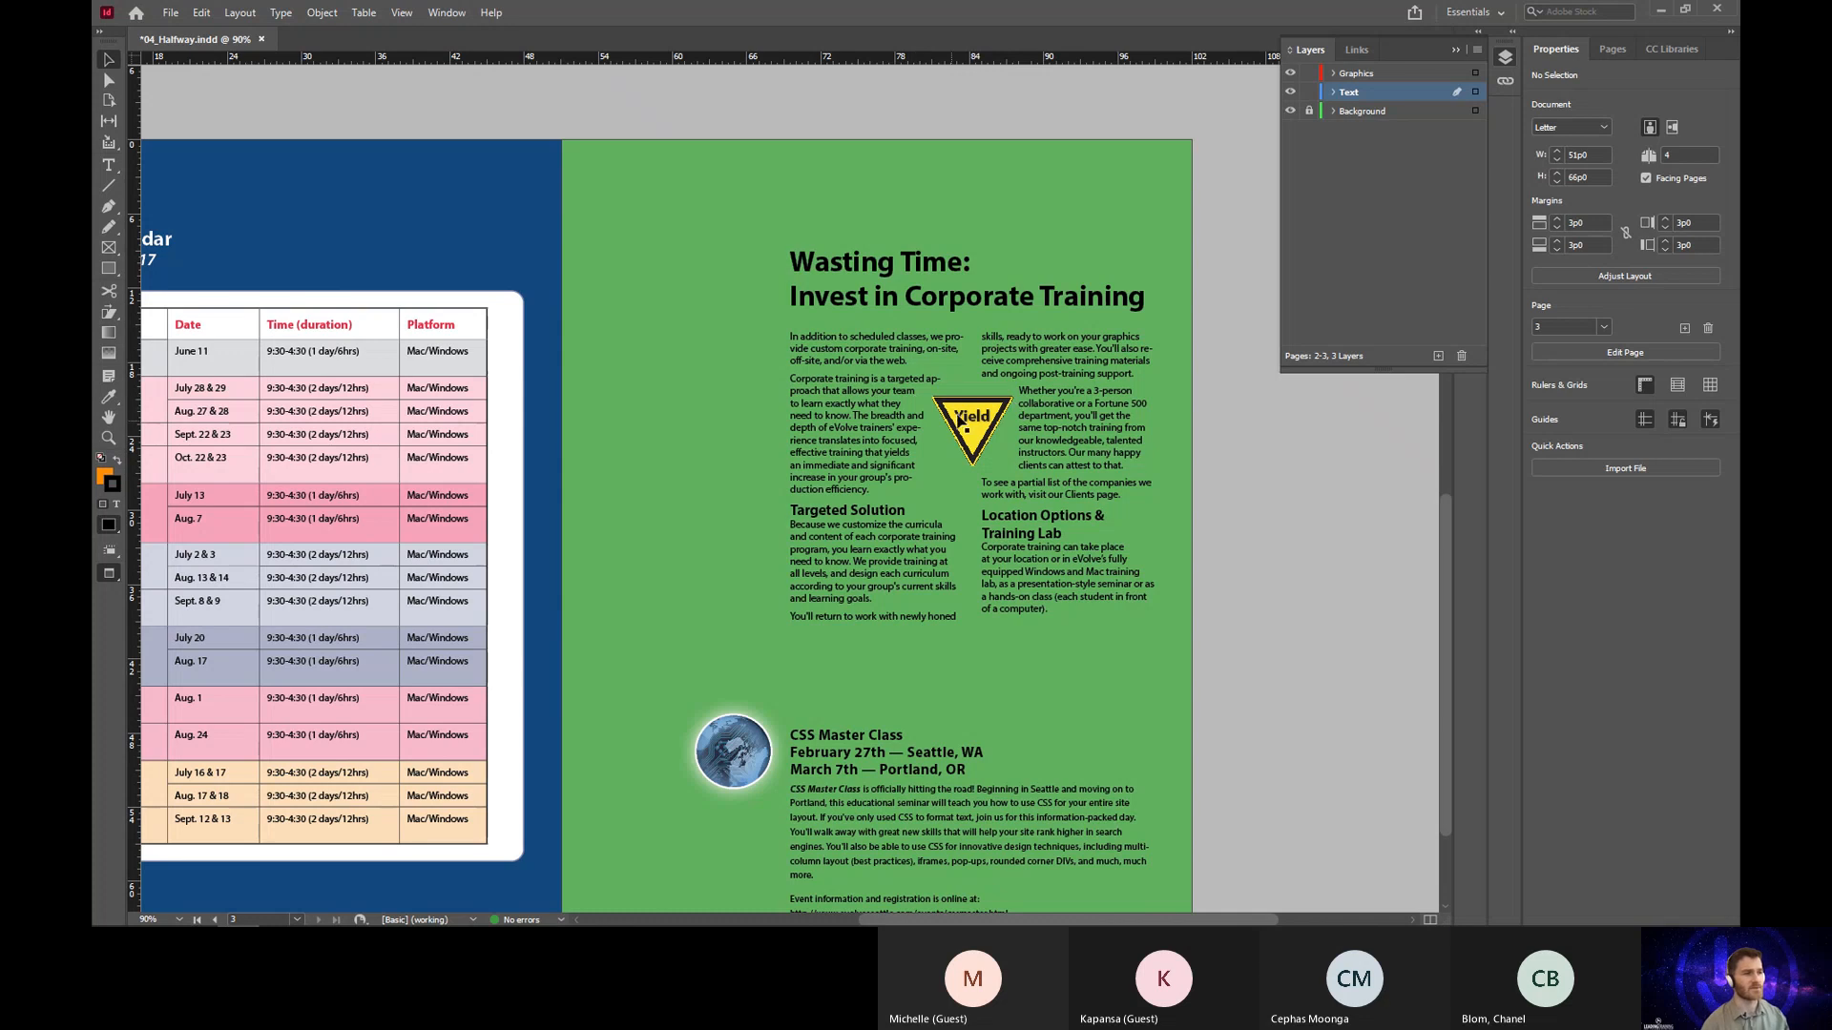
key("w")
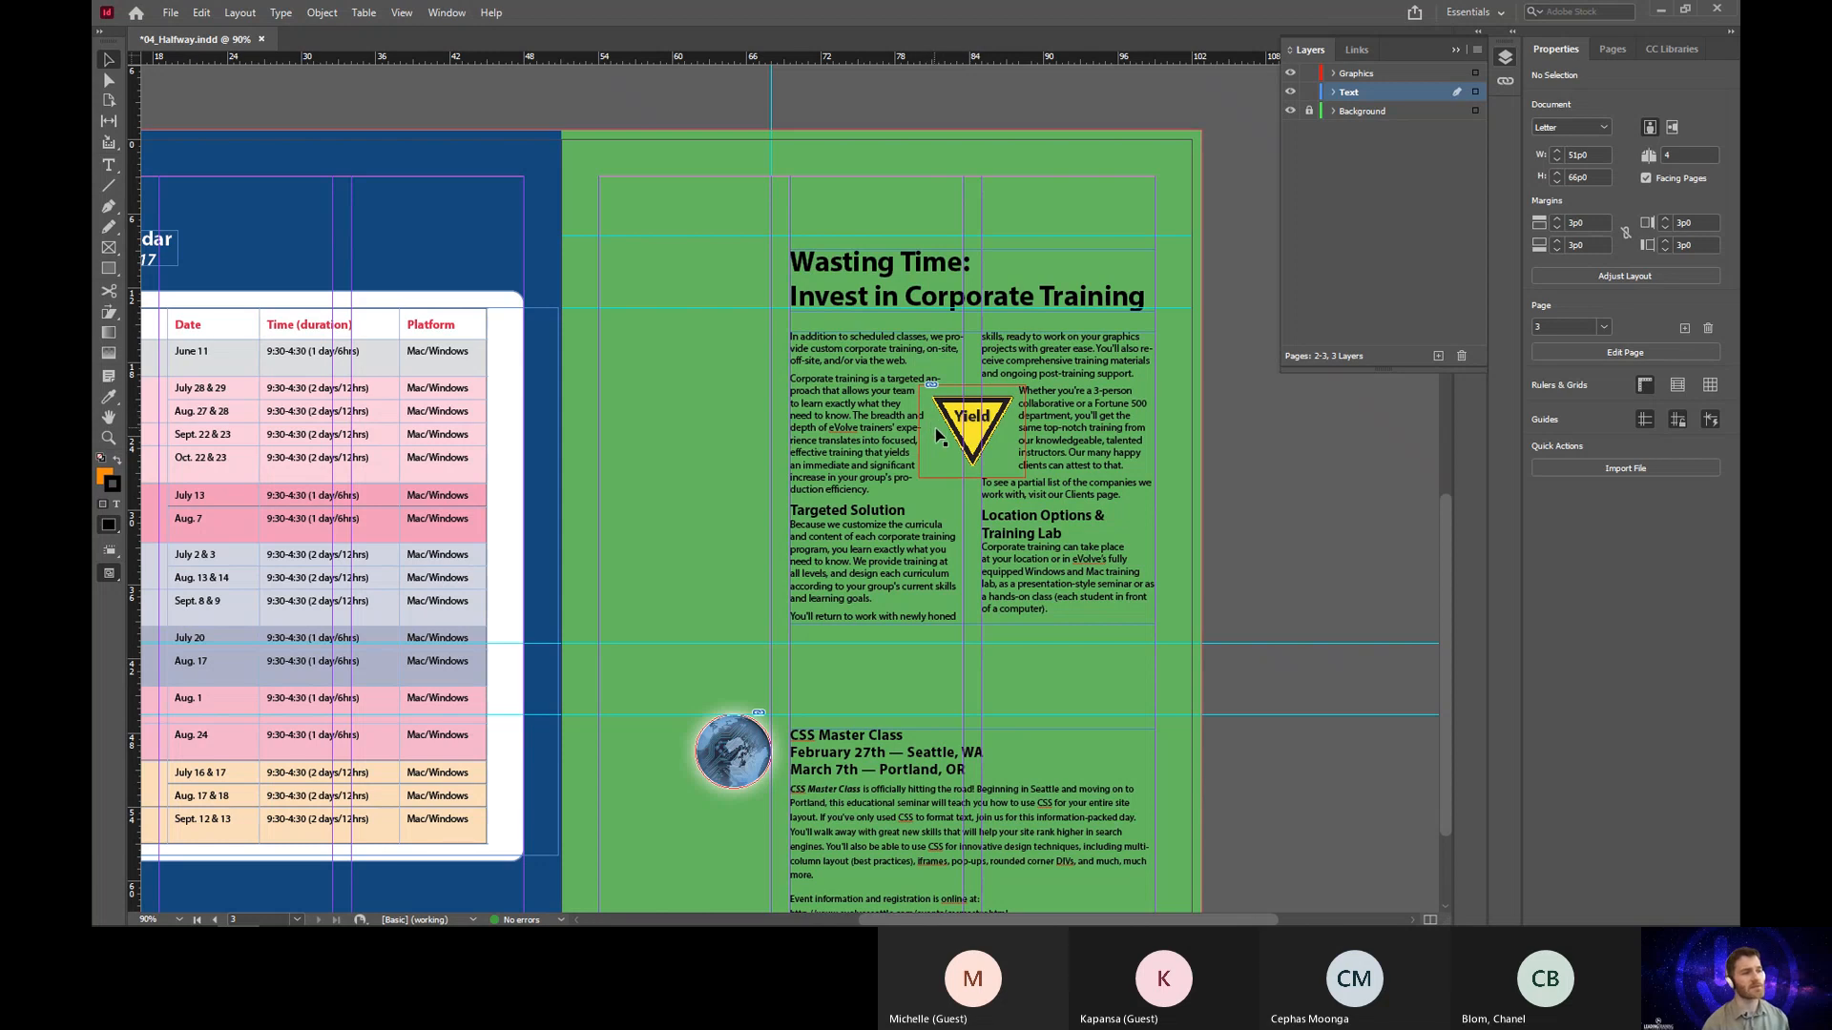
Step: Try wrapping the article text around the Yield sign's object shape, and undo that wrap change
left_click(989, 456)
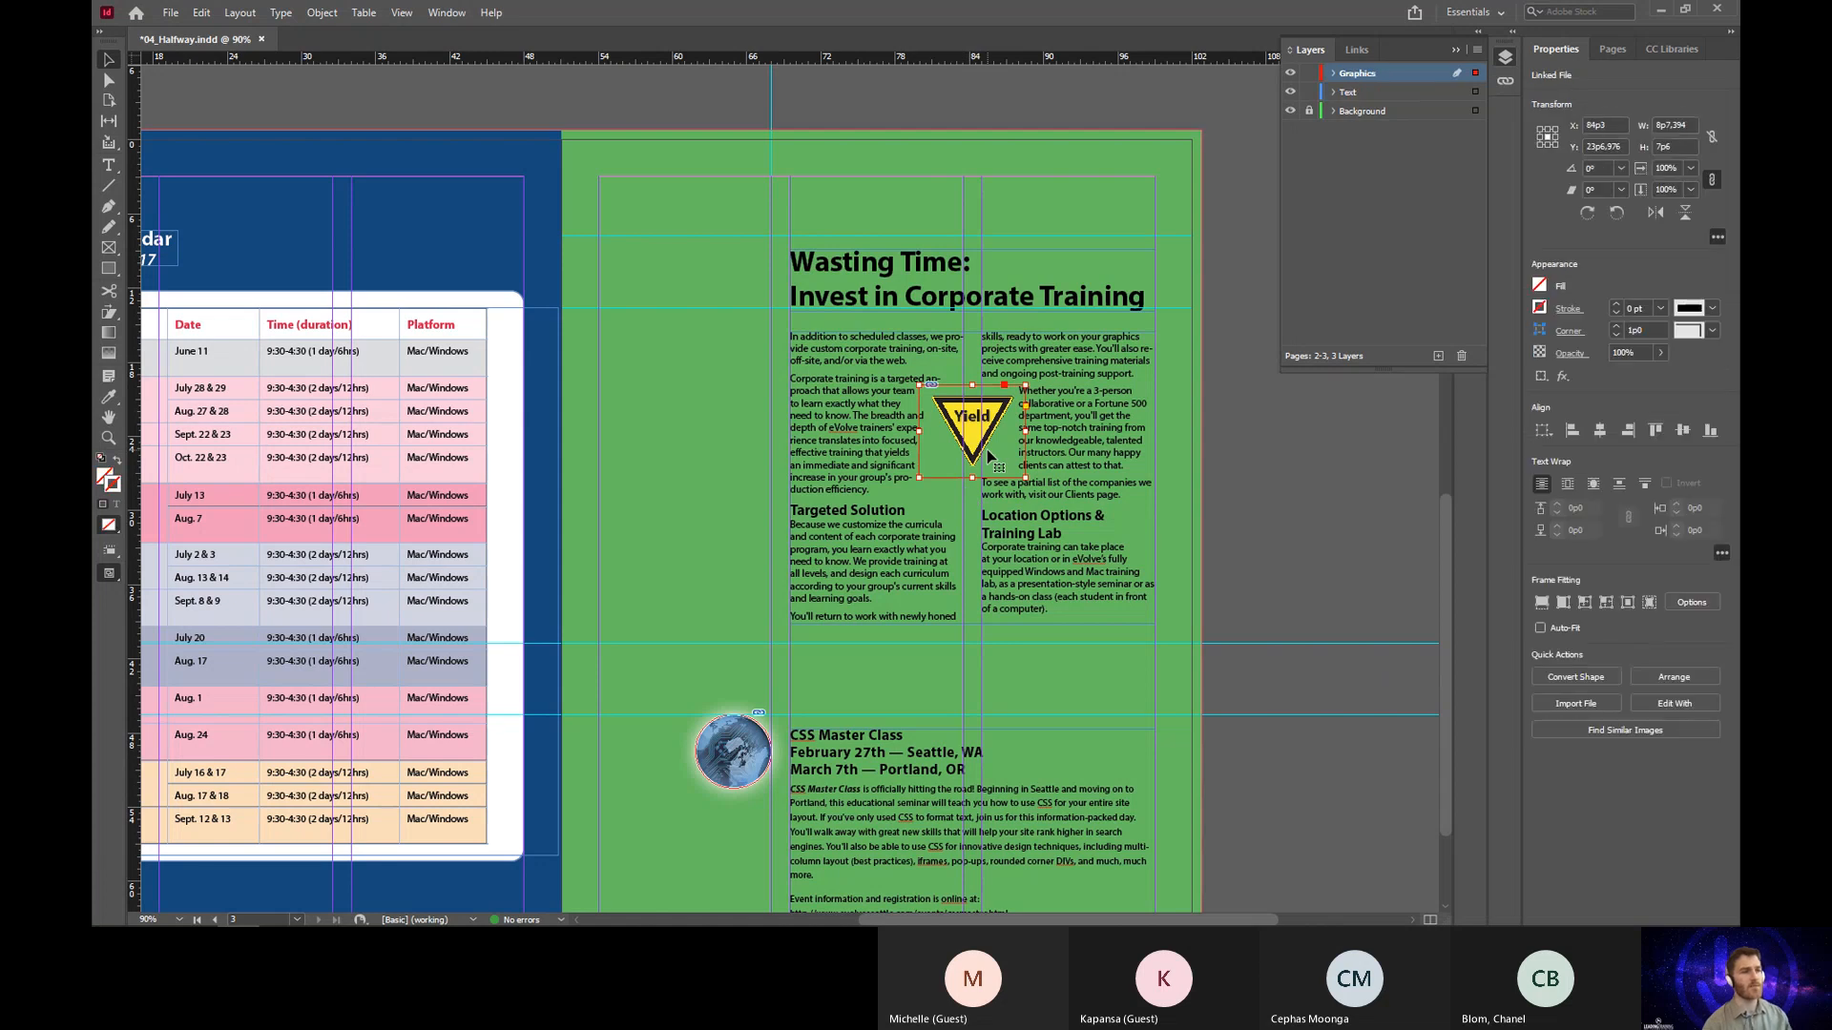
left_click(1594, 485)
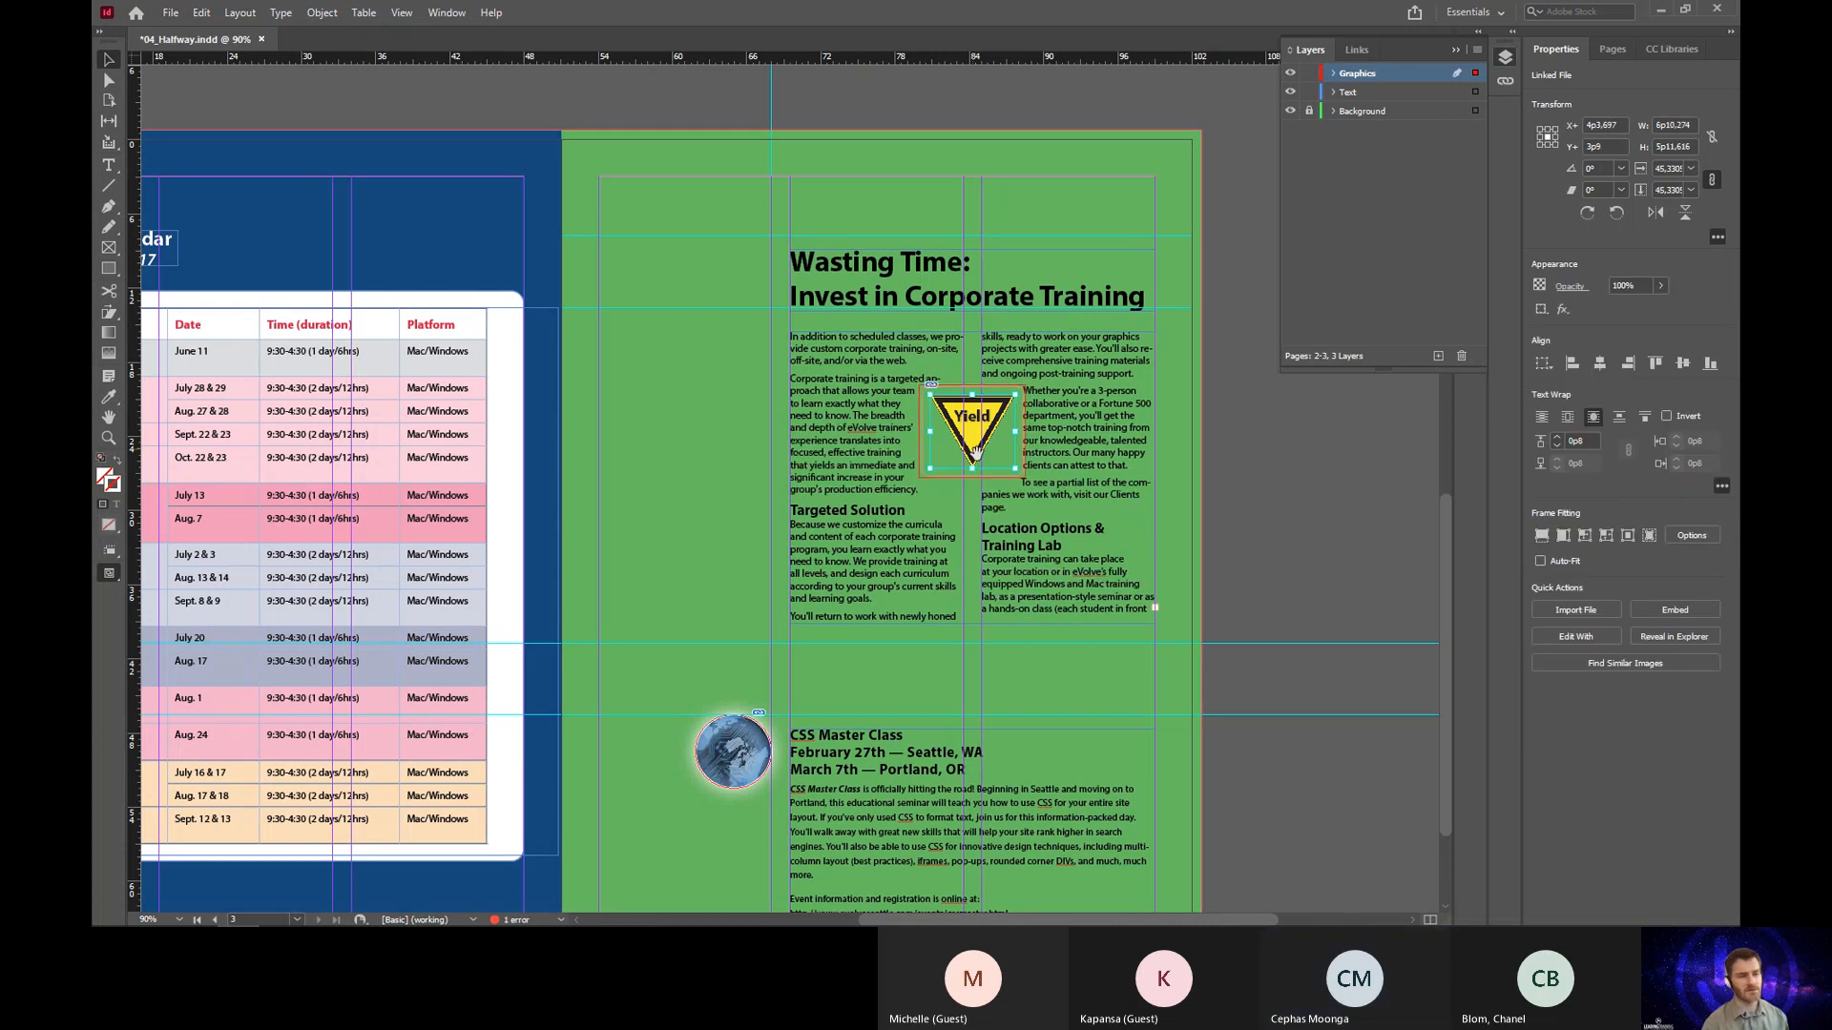
key("ctrl+z")
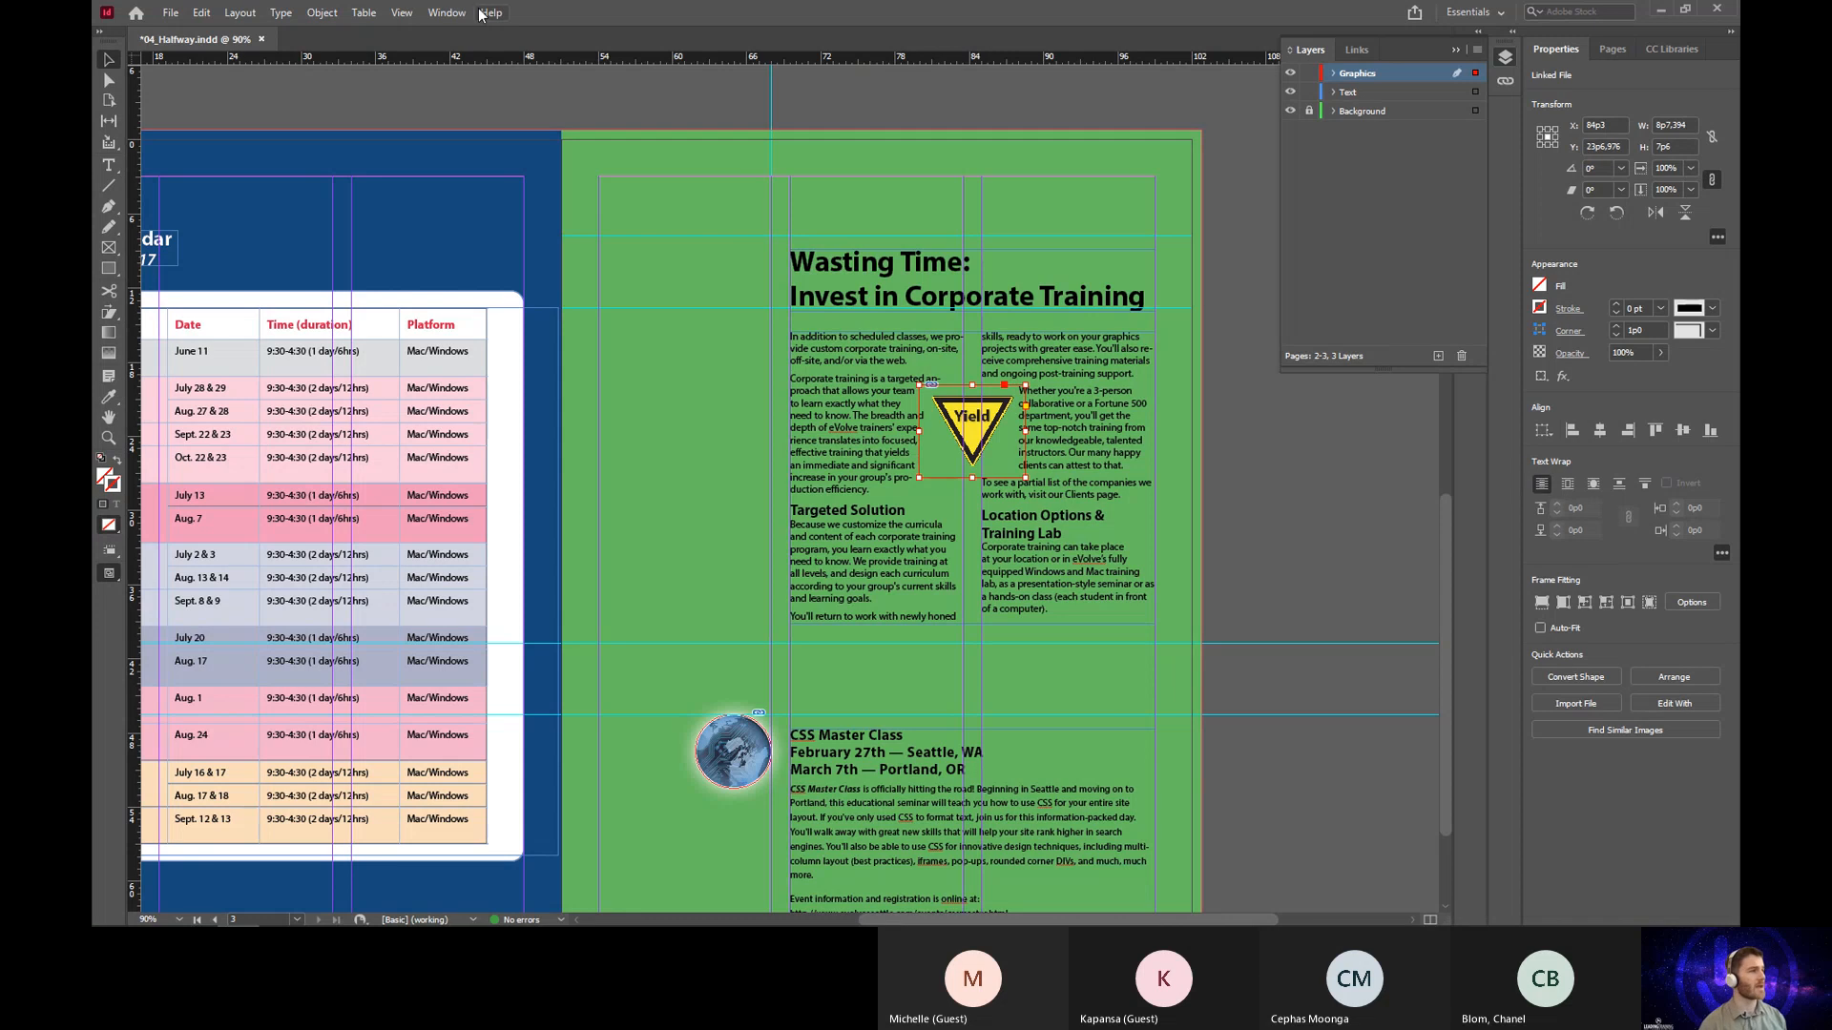
Step: Using the full Text Wrap options, wrap the text around the Yield sign's object shape with the Detect Edges contour type
left_click(444, 12)
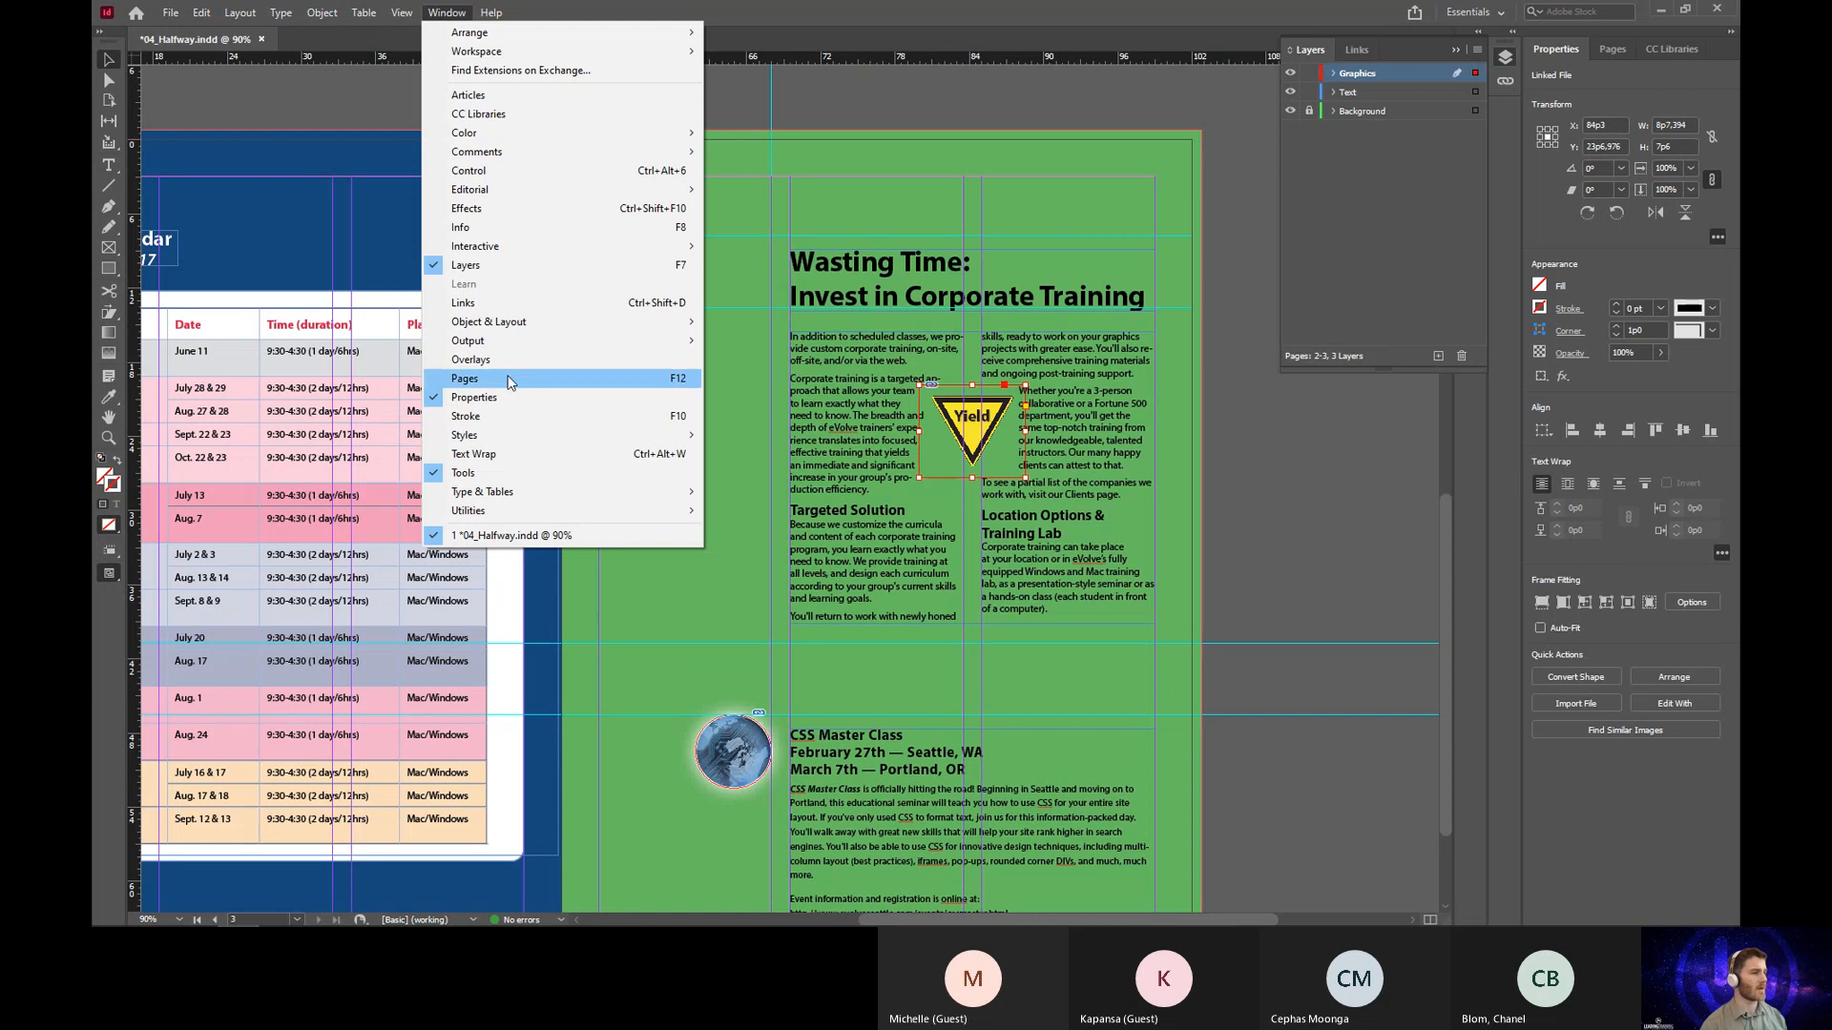
left_click(550, 462)
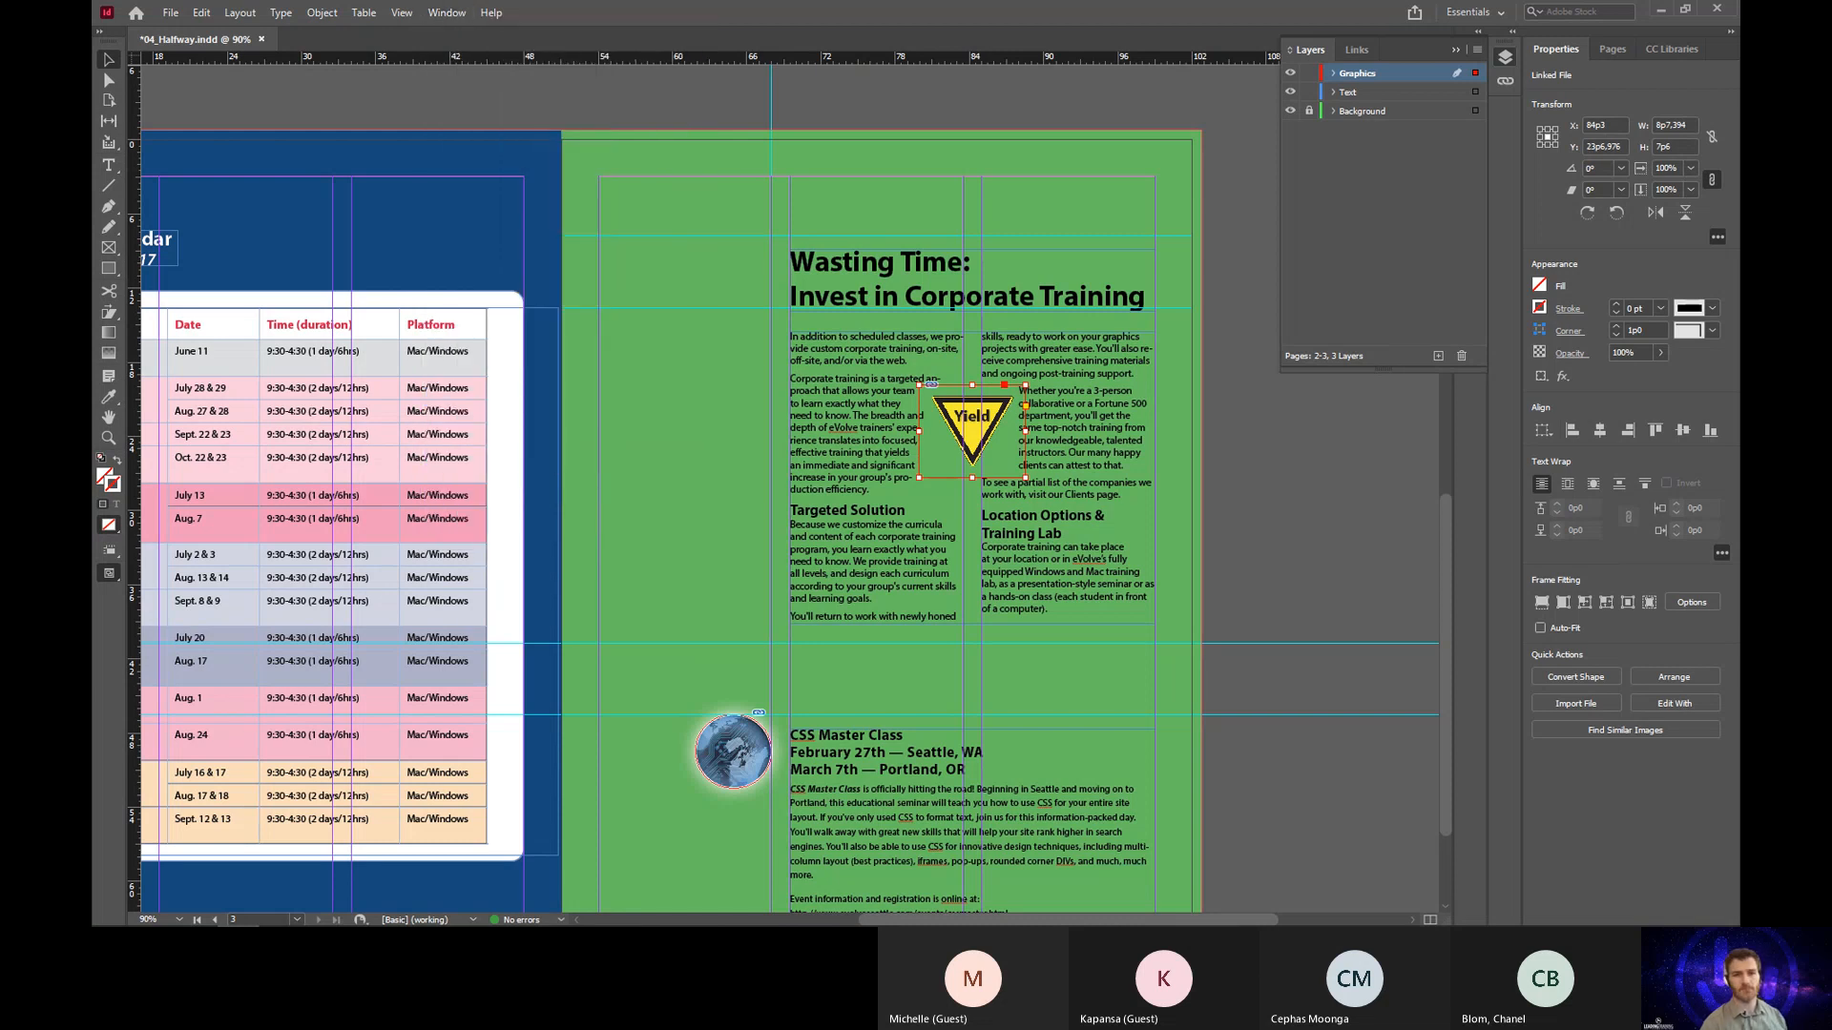
left_click_drag(1221, 249, 1183, 368)
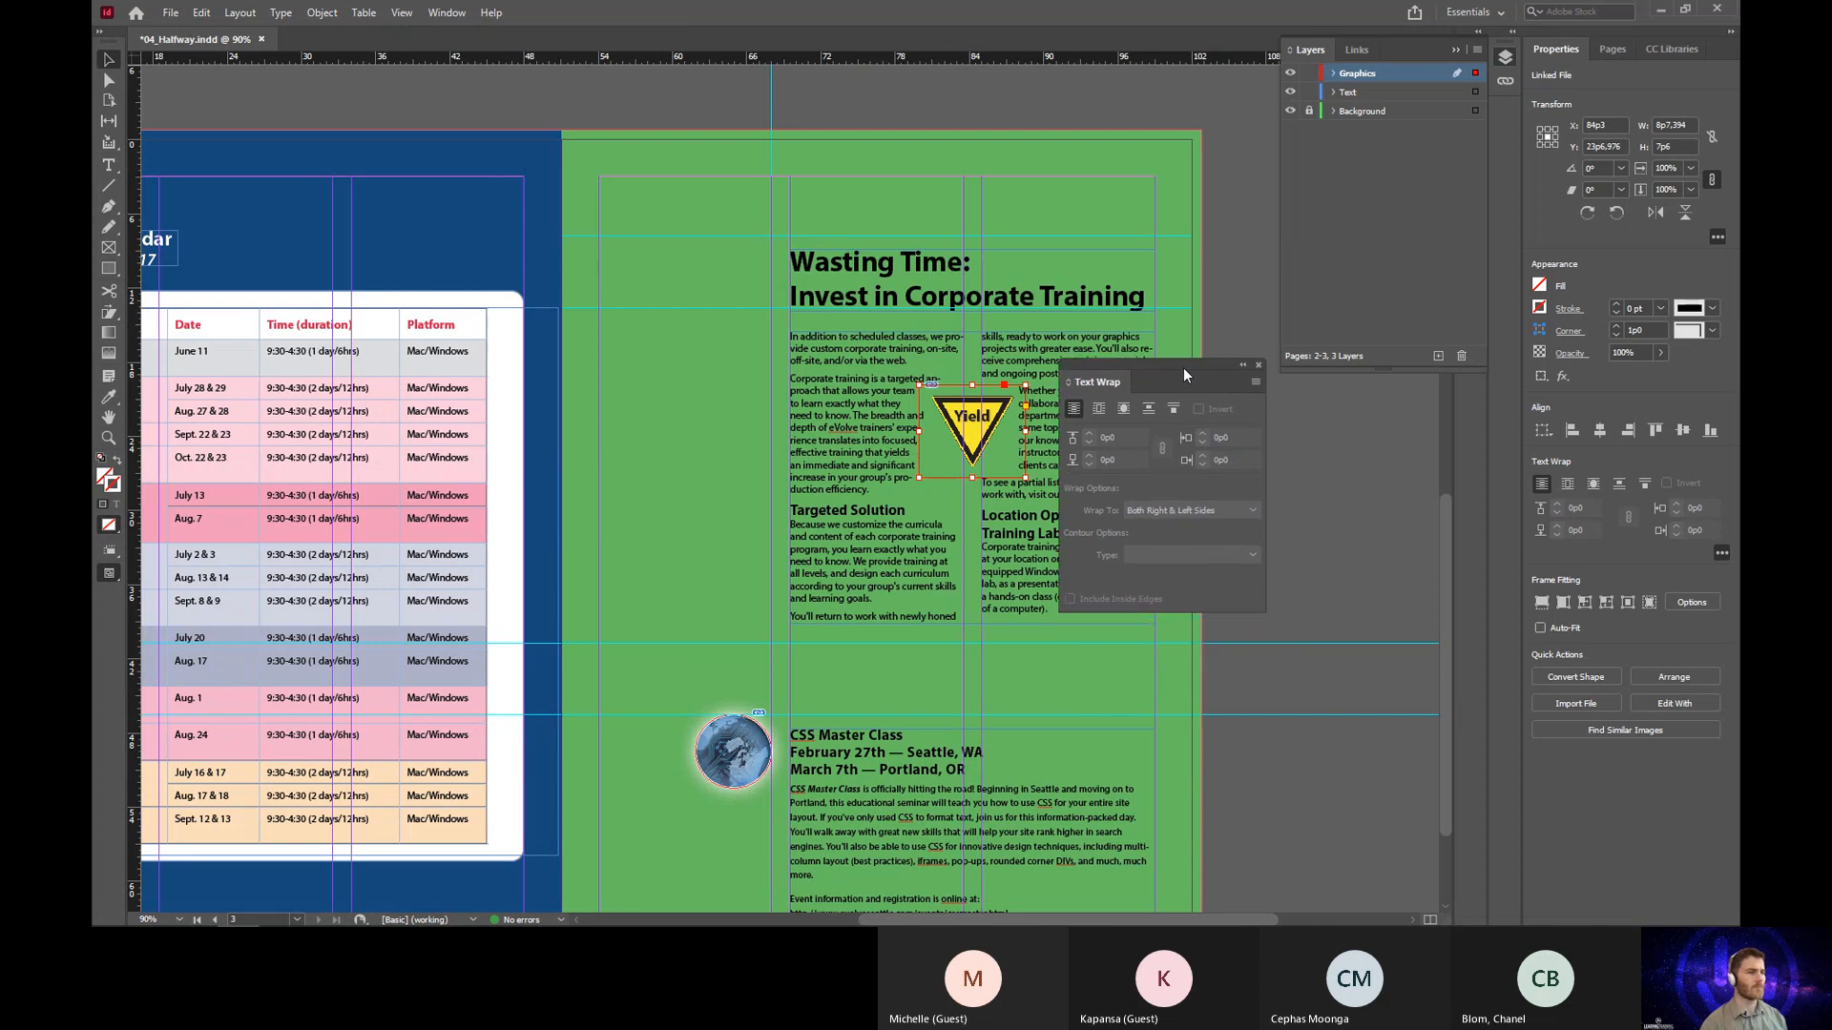
left_click(1125, 408)
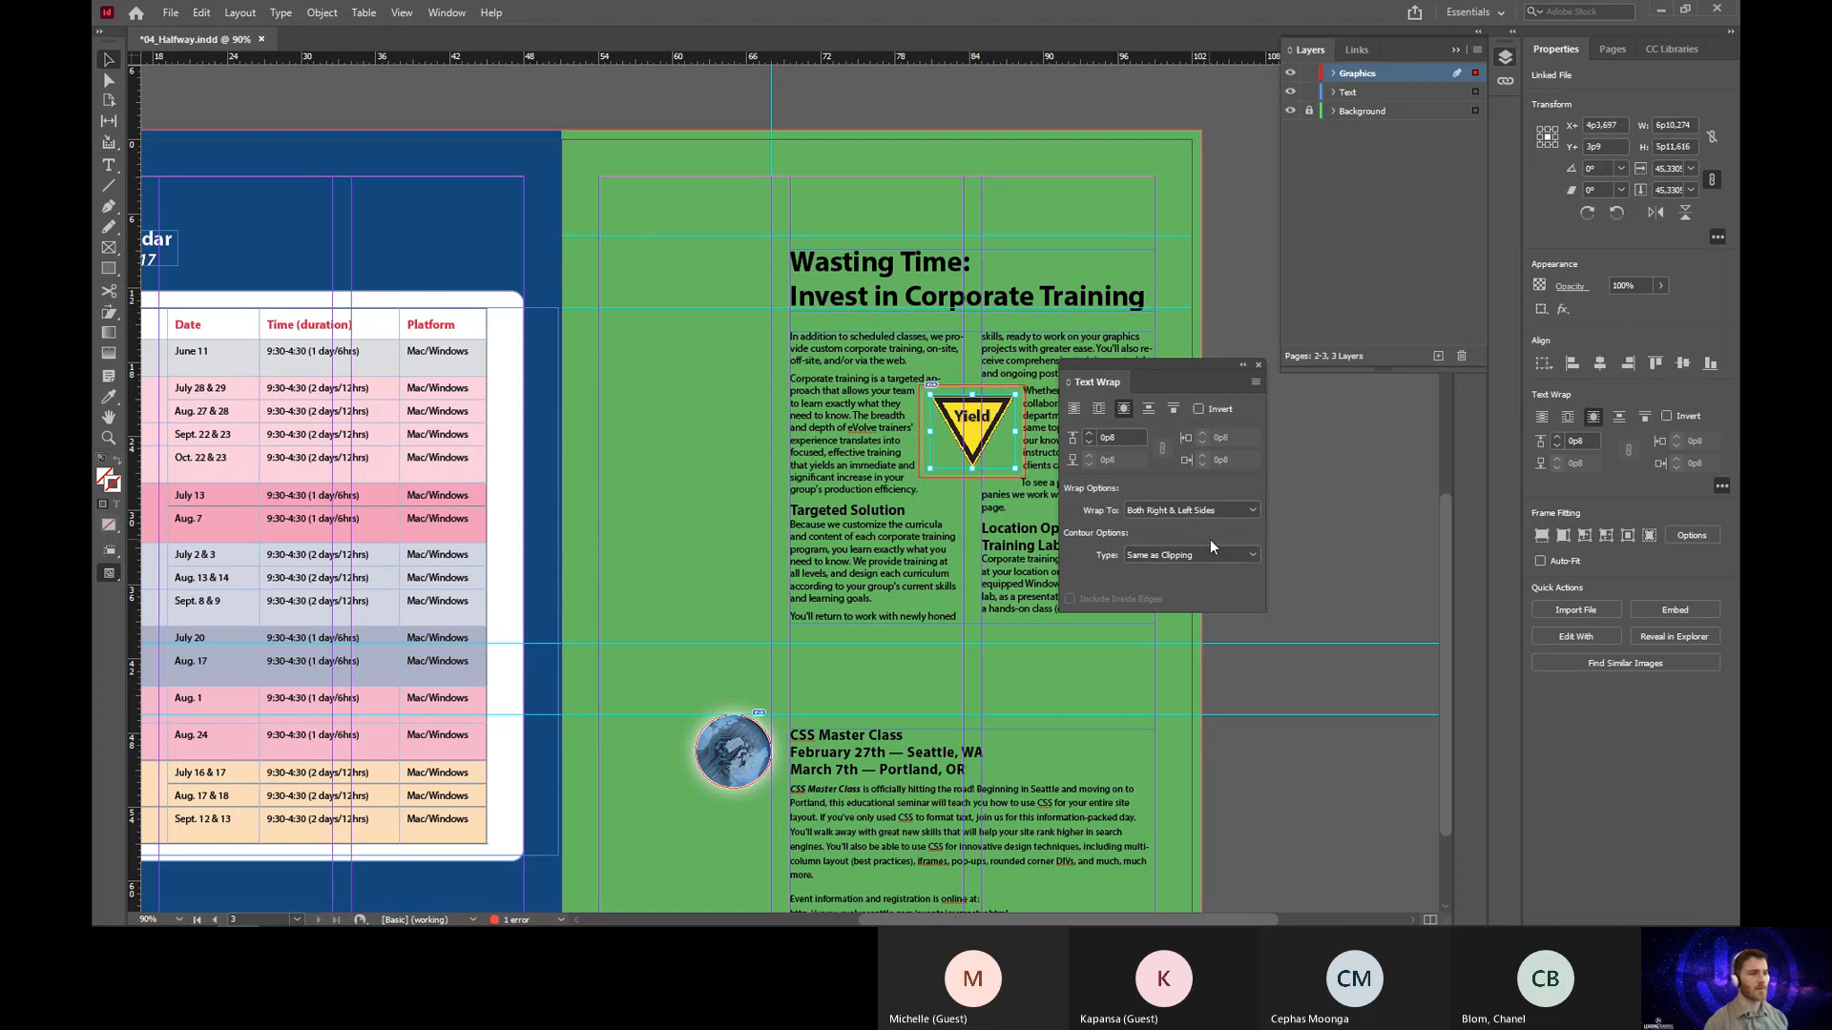
left_click(1237, 554)
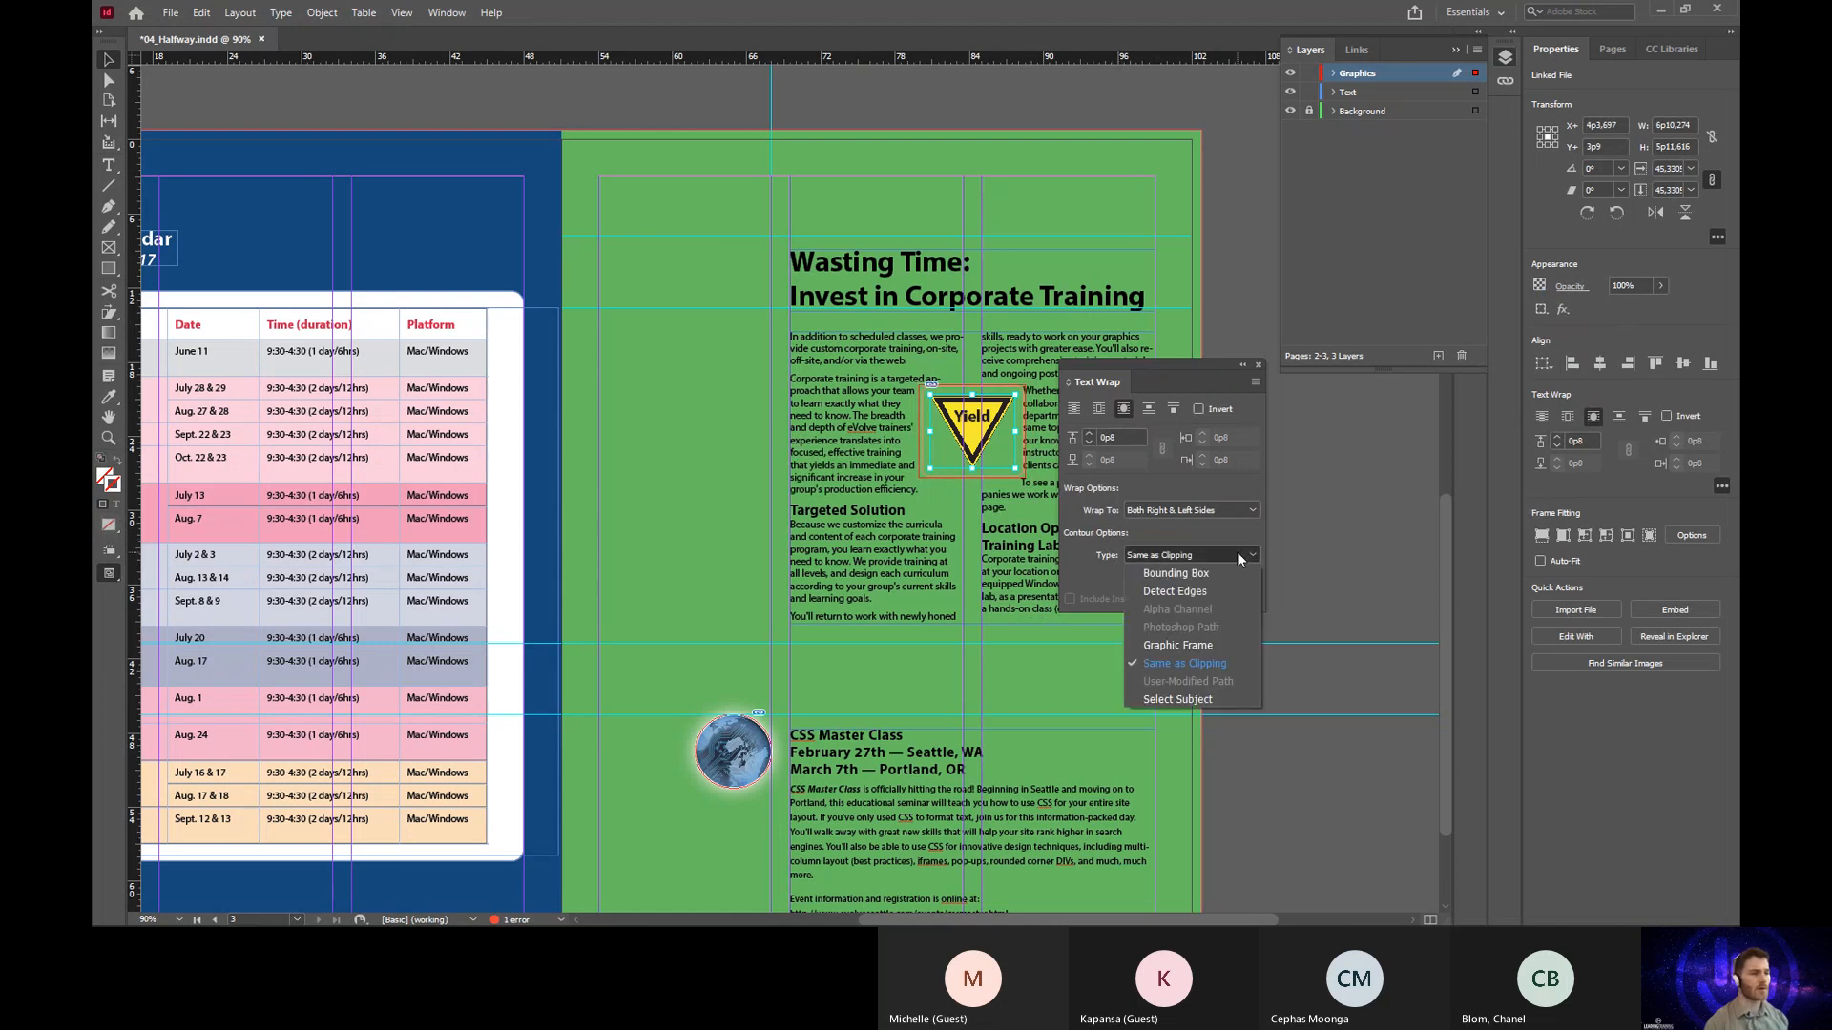
left_click(1200, 593)
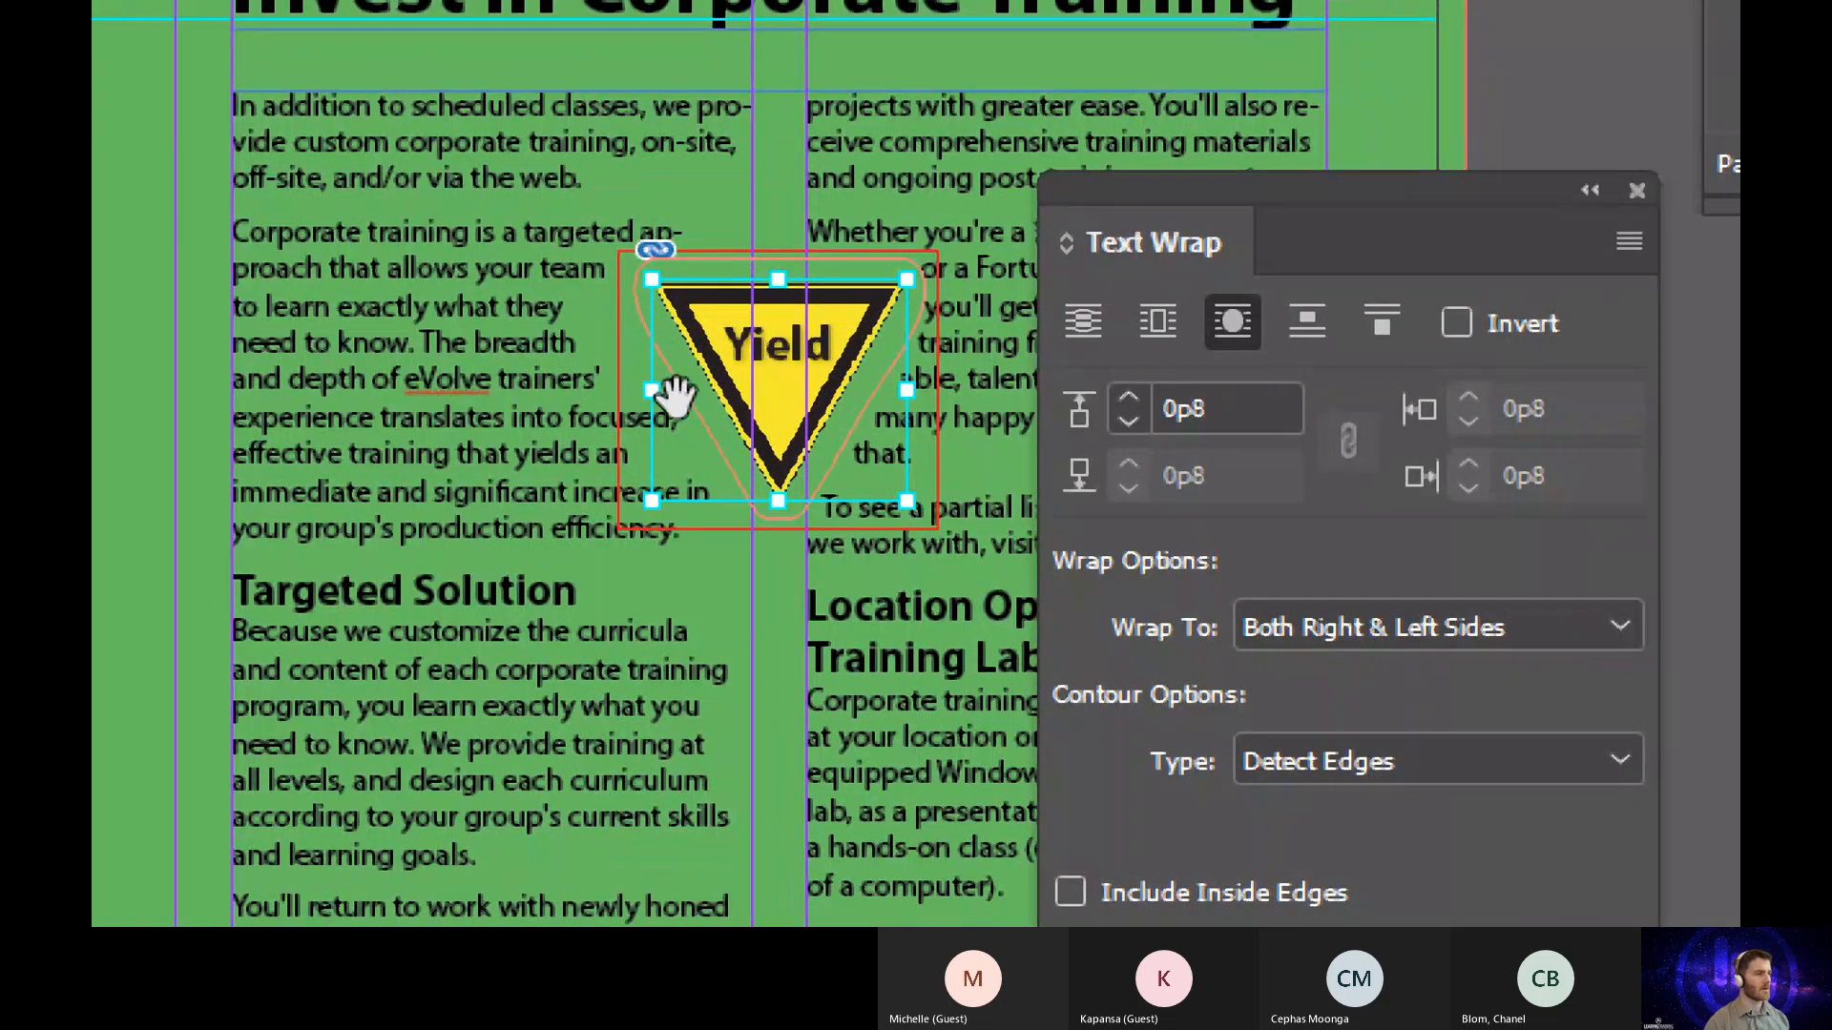
Step: Set the Yield sign's text wrap offset to 0p5 and close the Text Wrap options
left_click(1127, 395)
left_click(1125, 427)
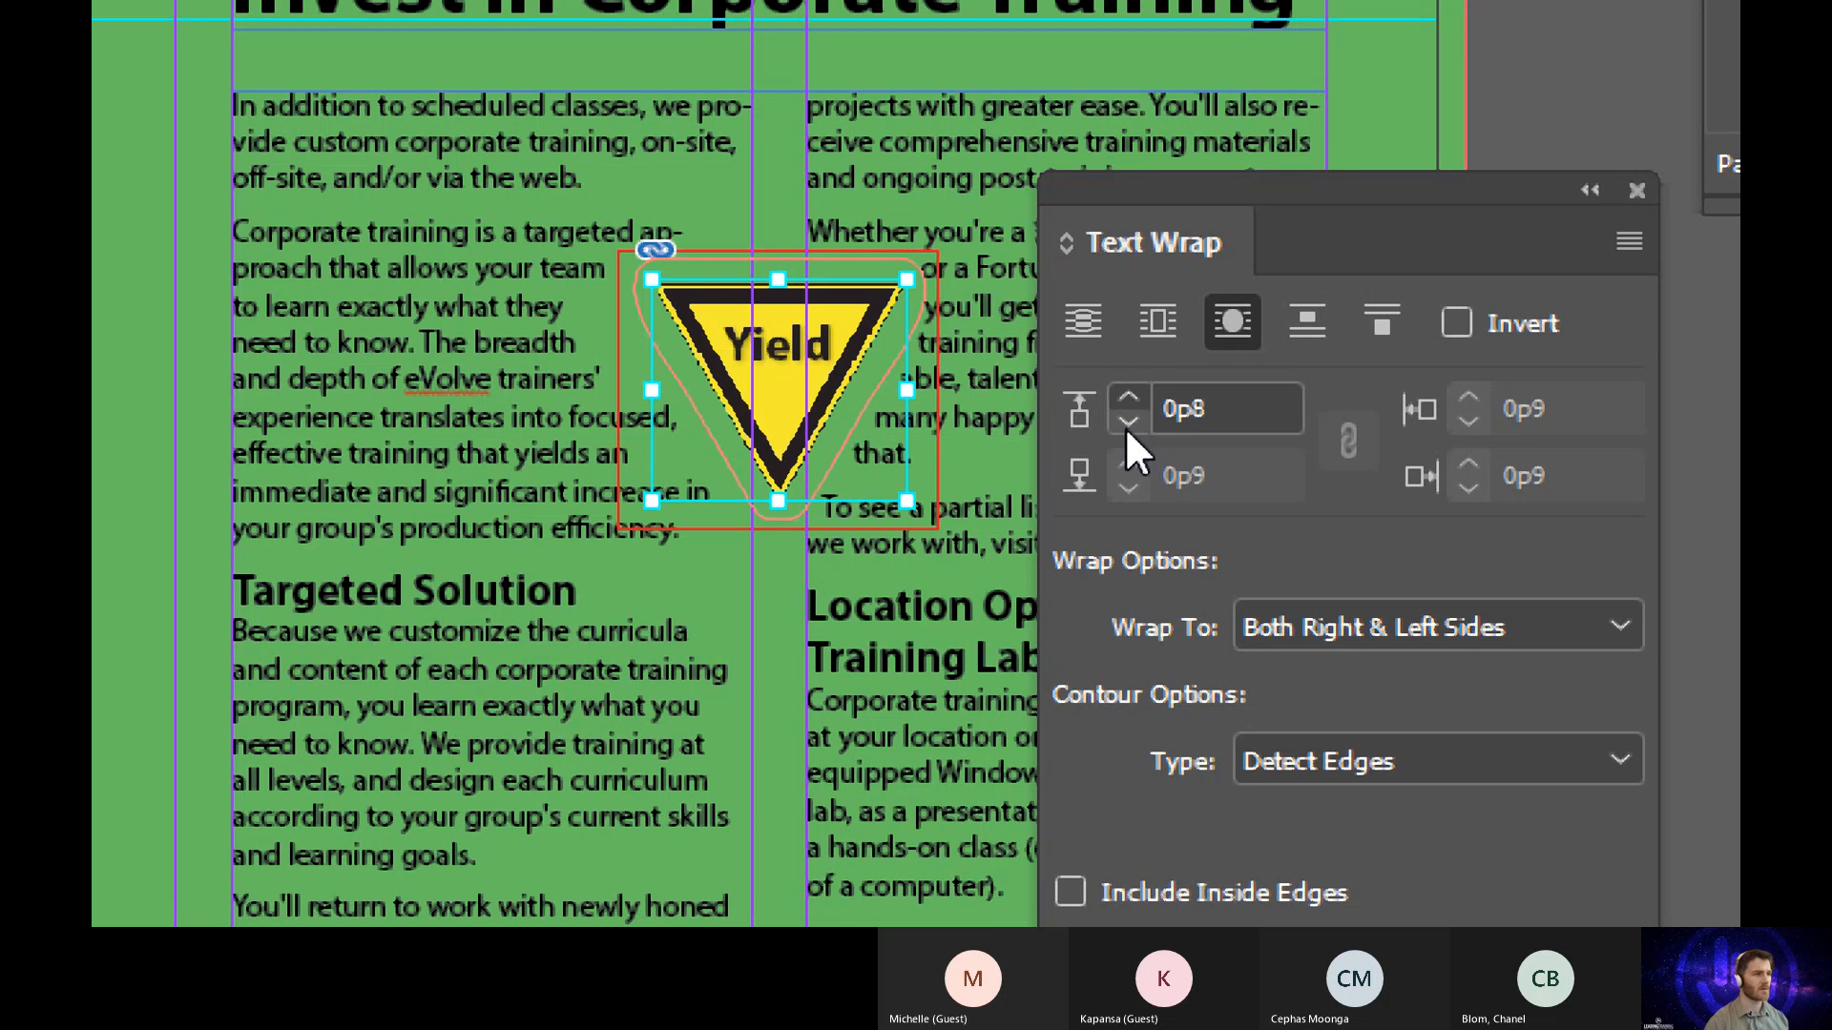
left_click(1123, 427)
left_click(1122, 426)
left_click(1122, 427)
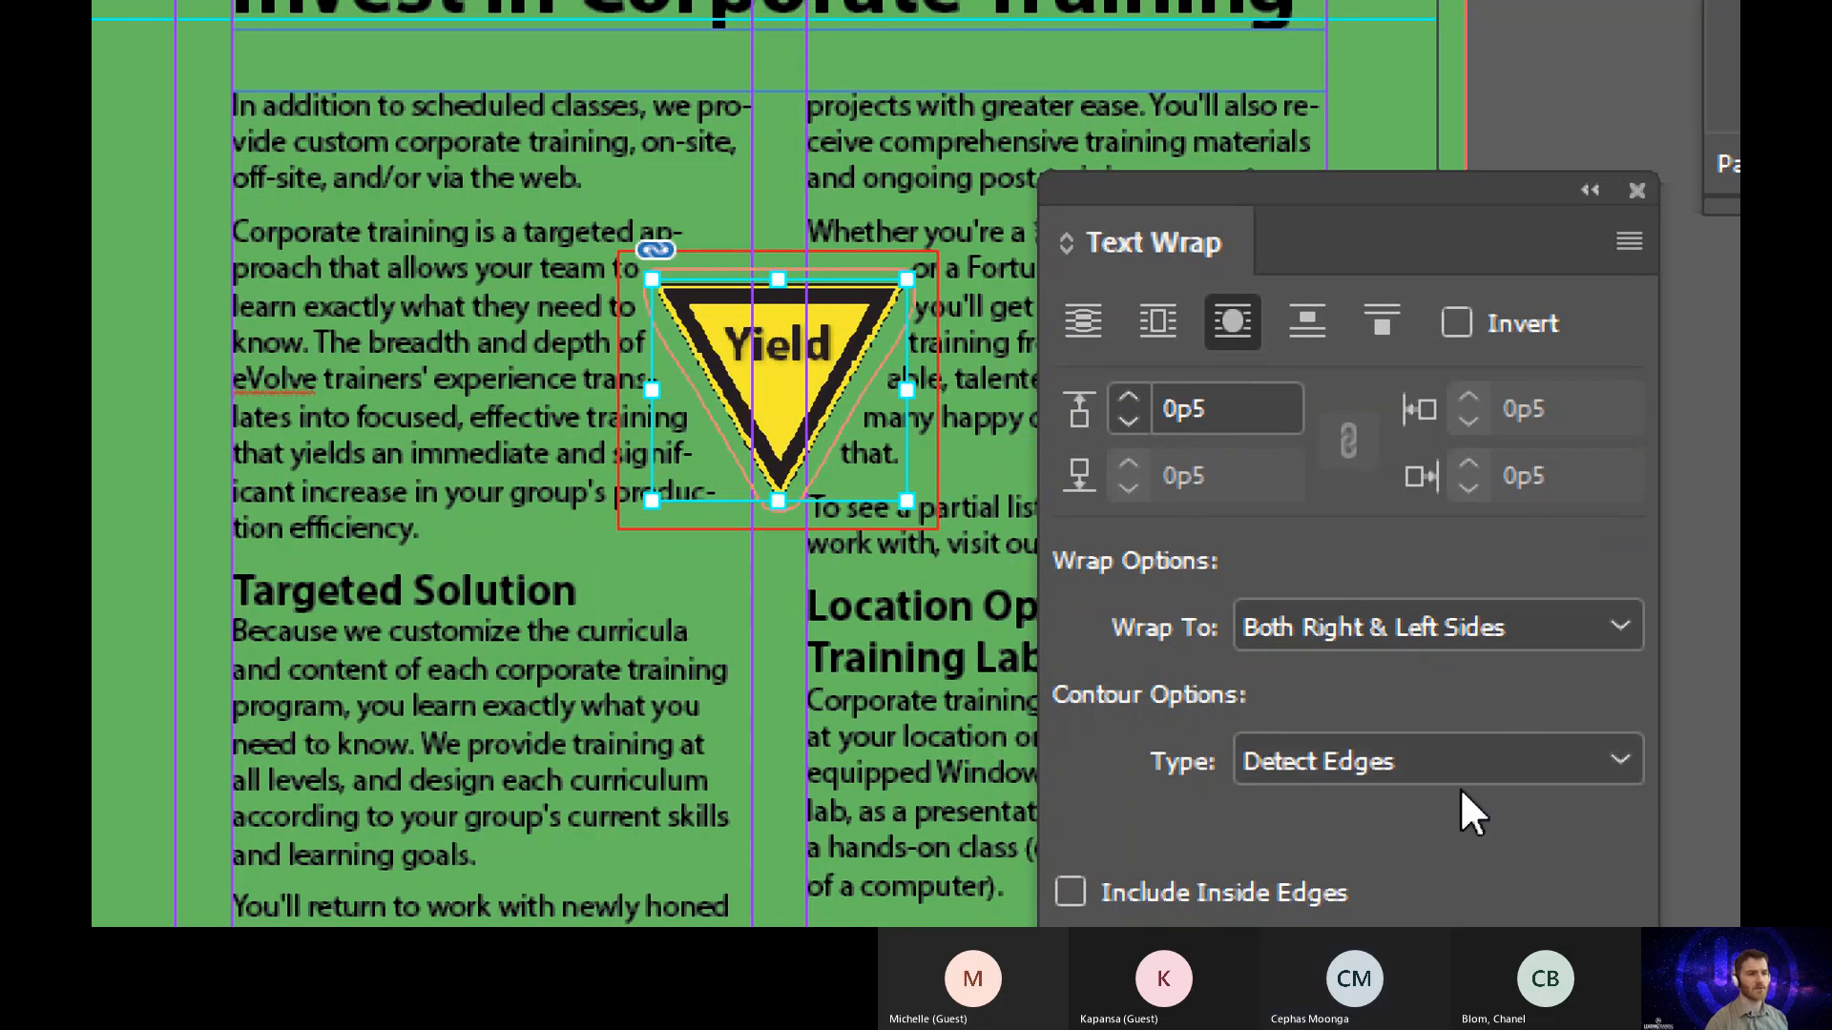
left_click(1622, 758)
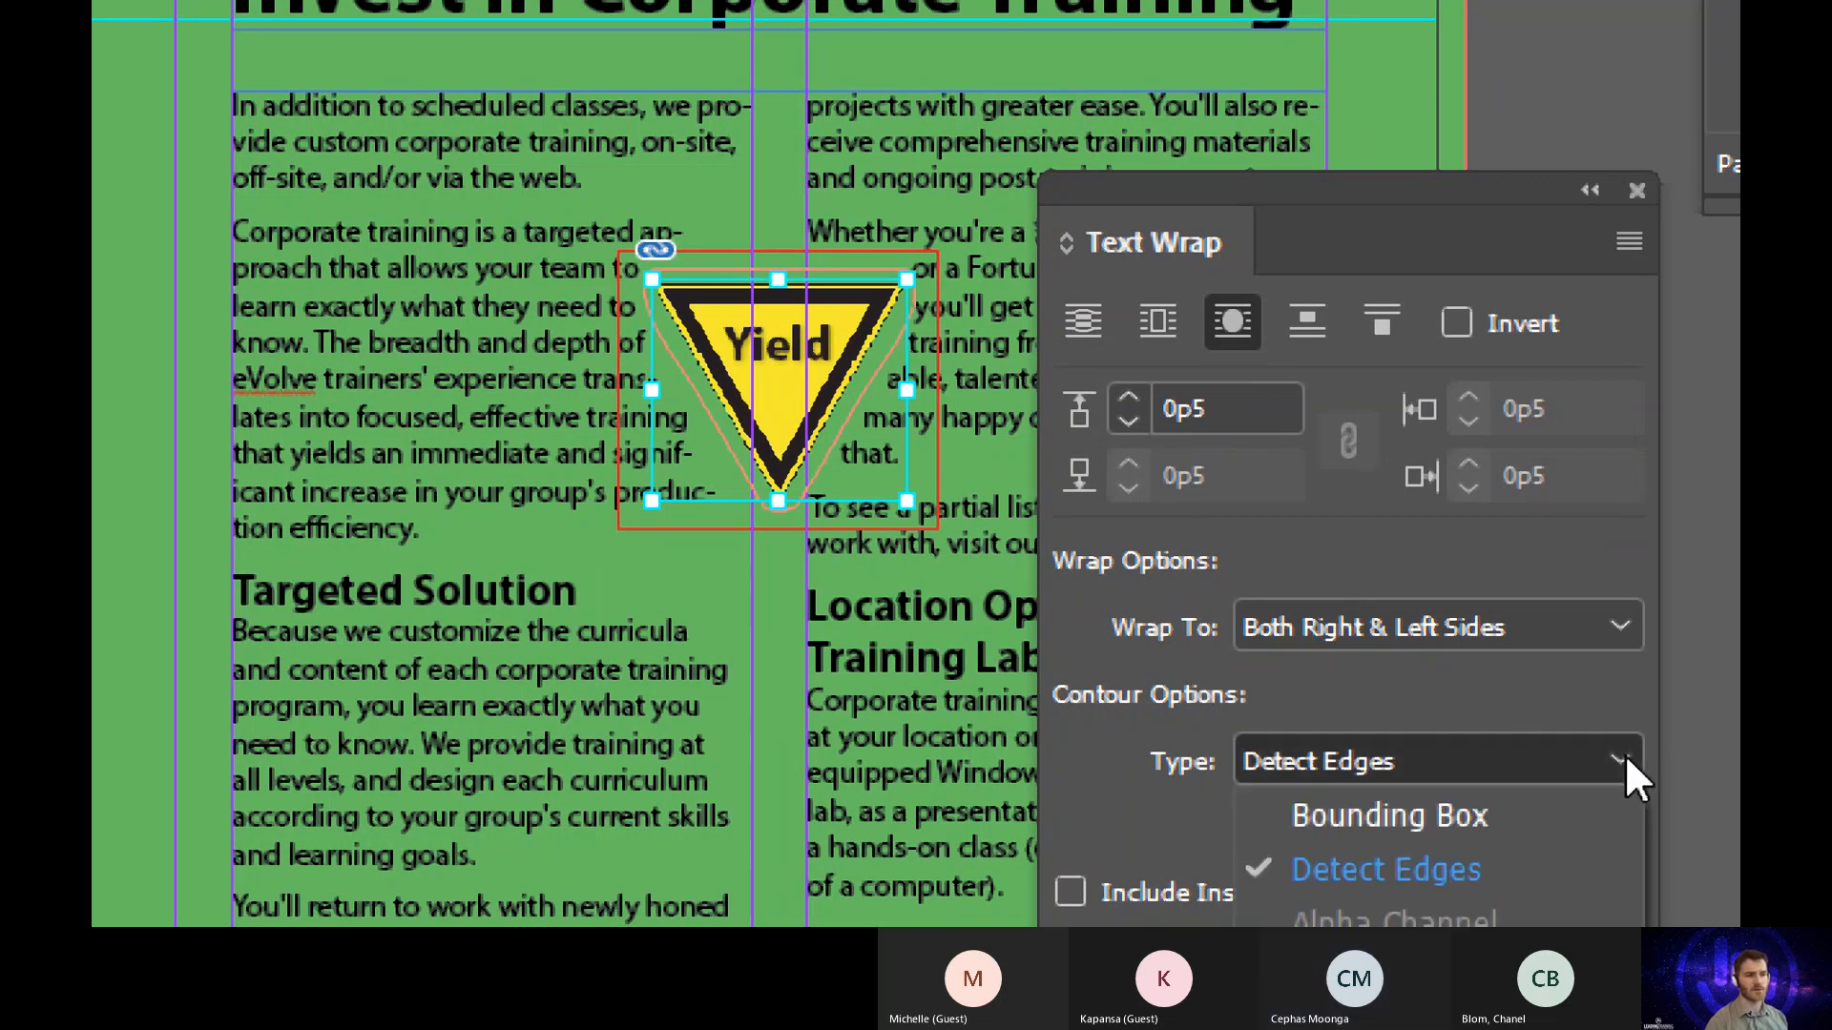
left_click(1464, 863)
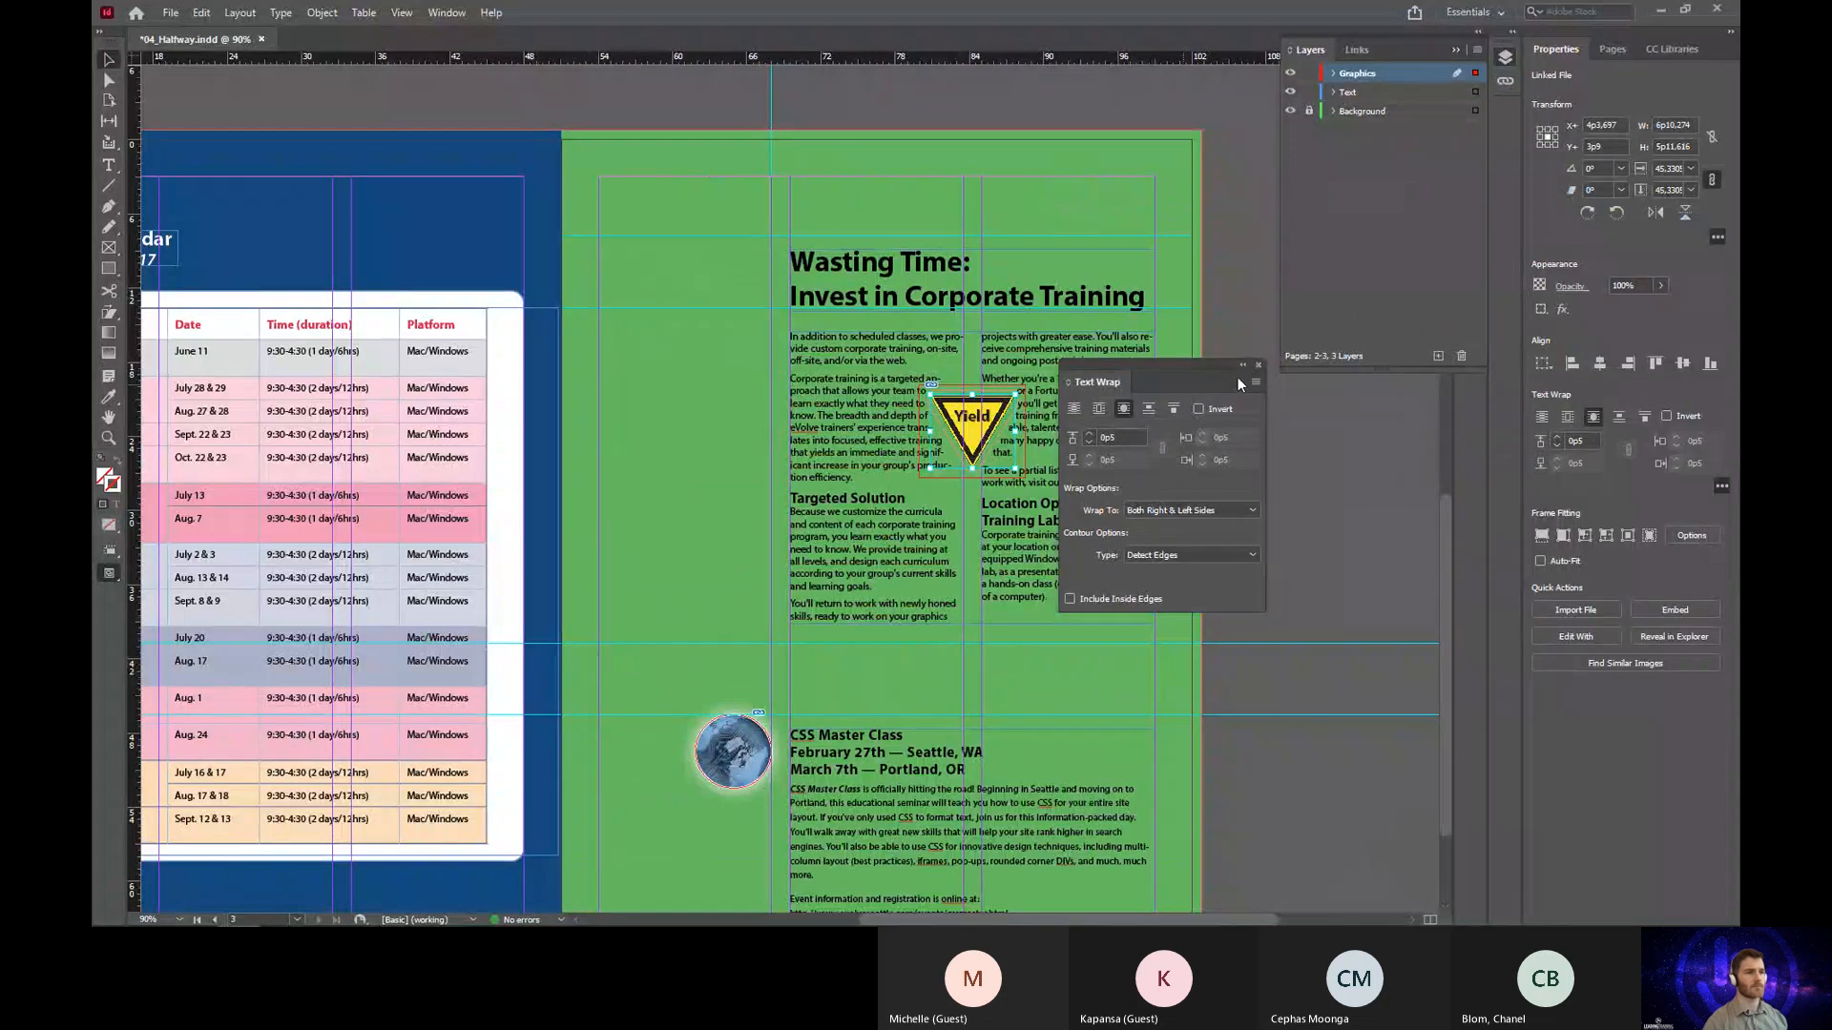
left_click(1259, 364)
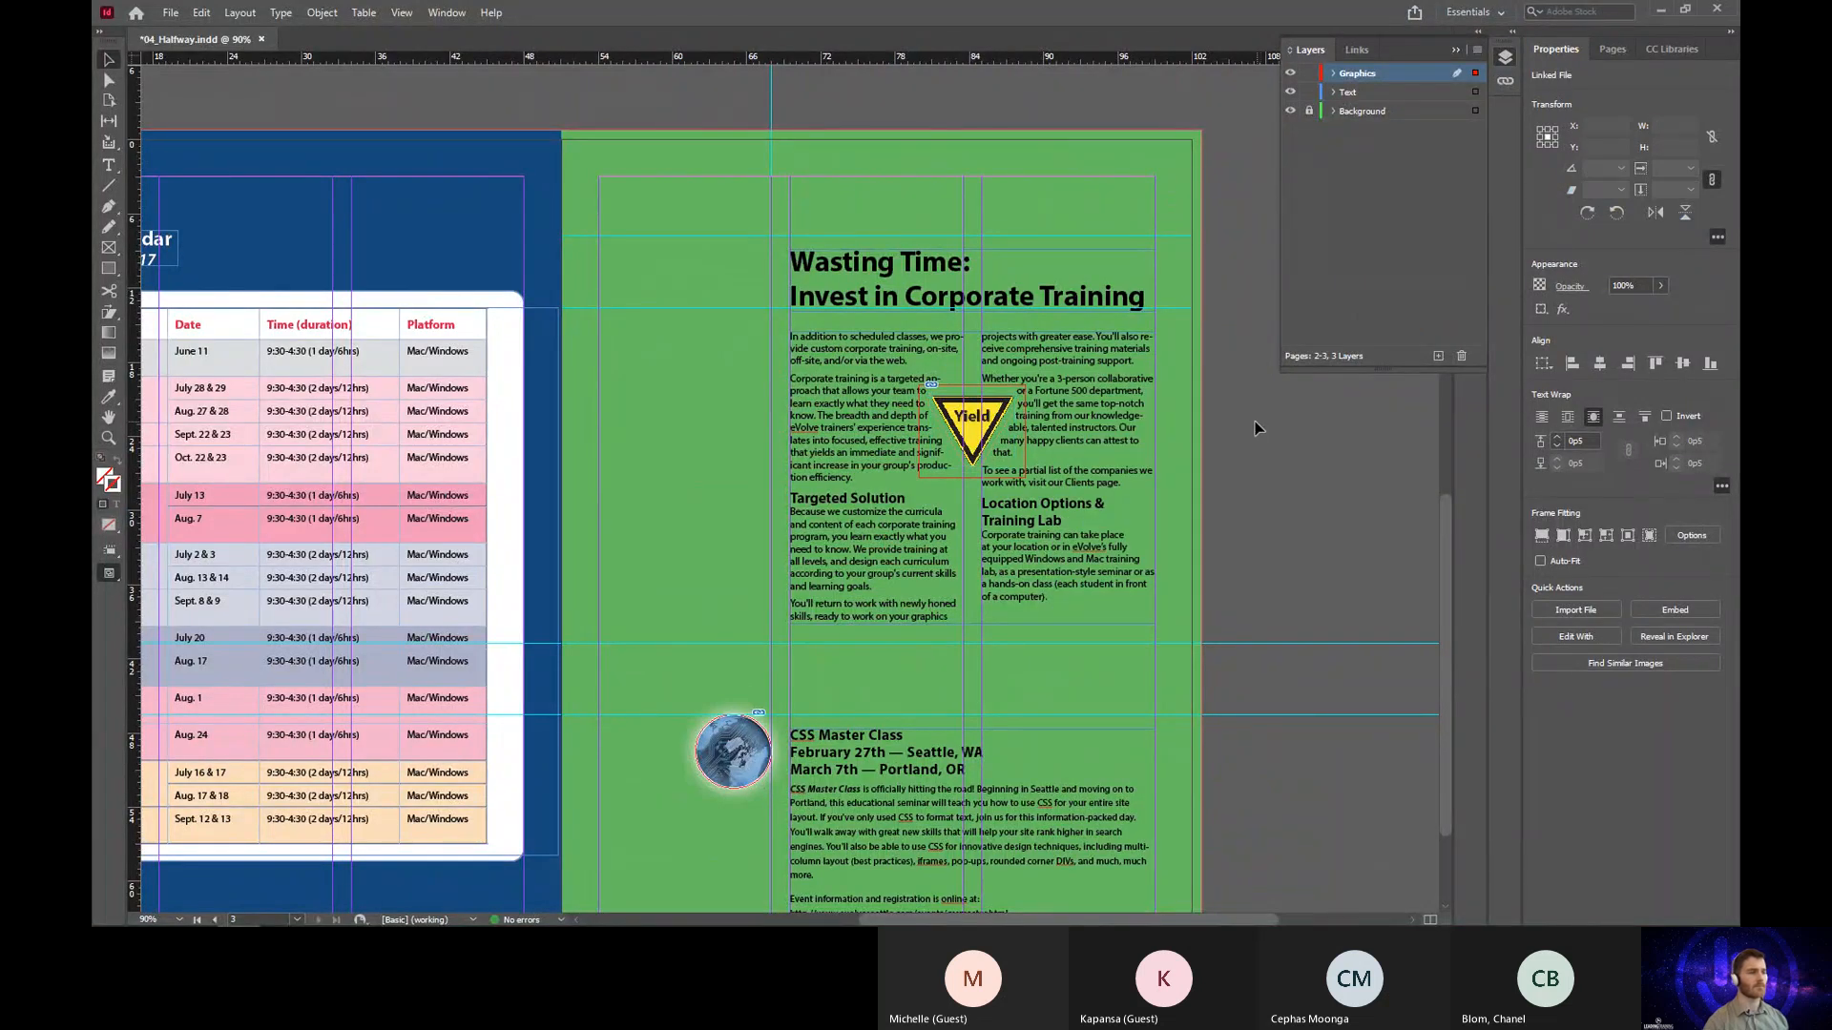
Step: Deselect the Yield sign, preview page 3 without guides and frame edges, and return to the normal view
left_click(1255, 422)
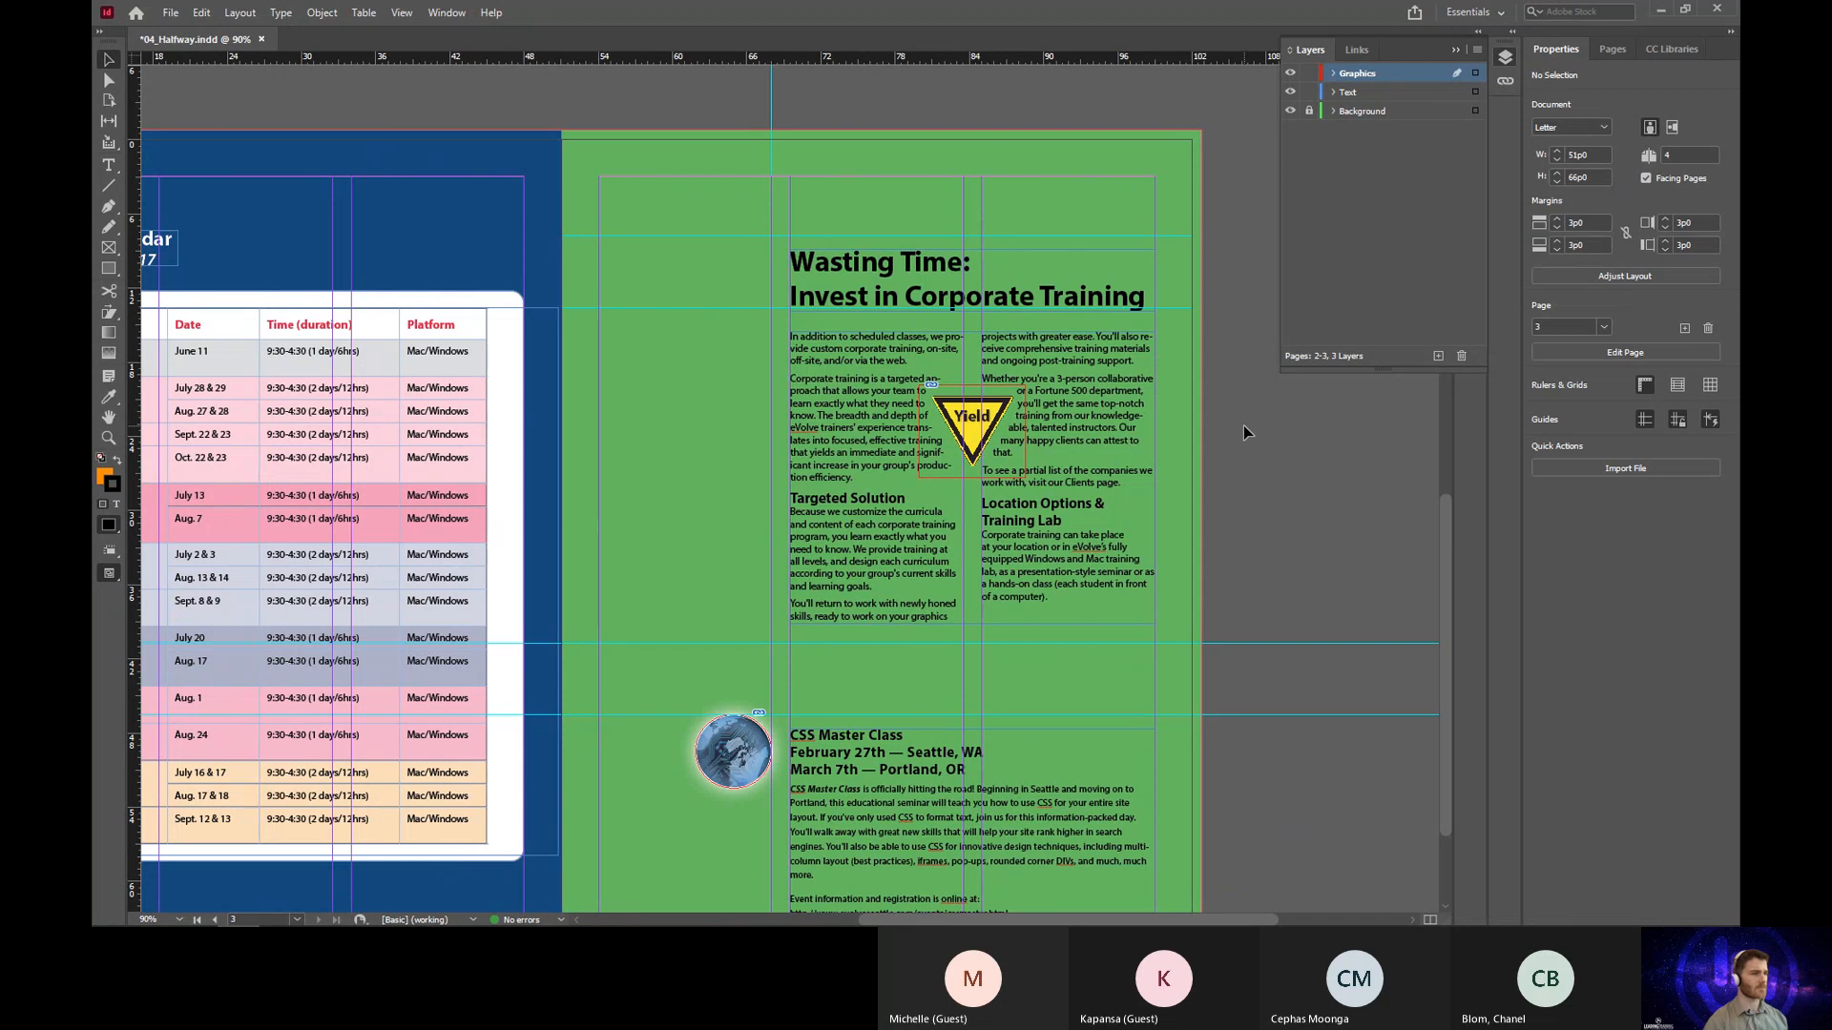
key("w")
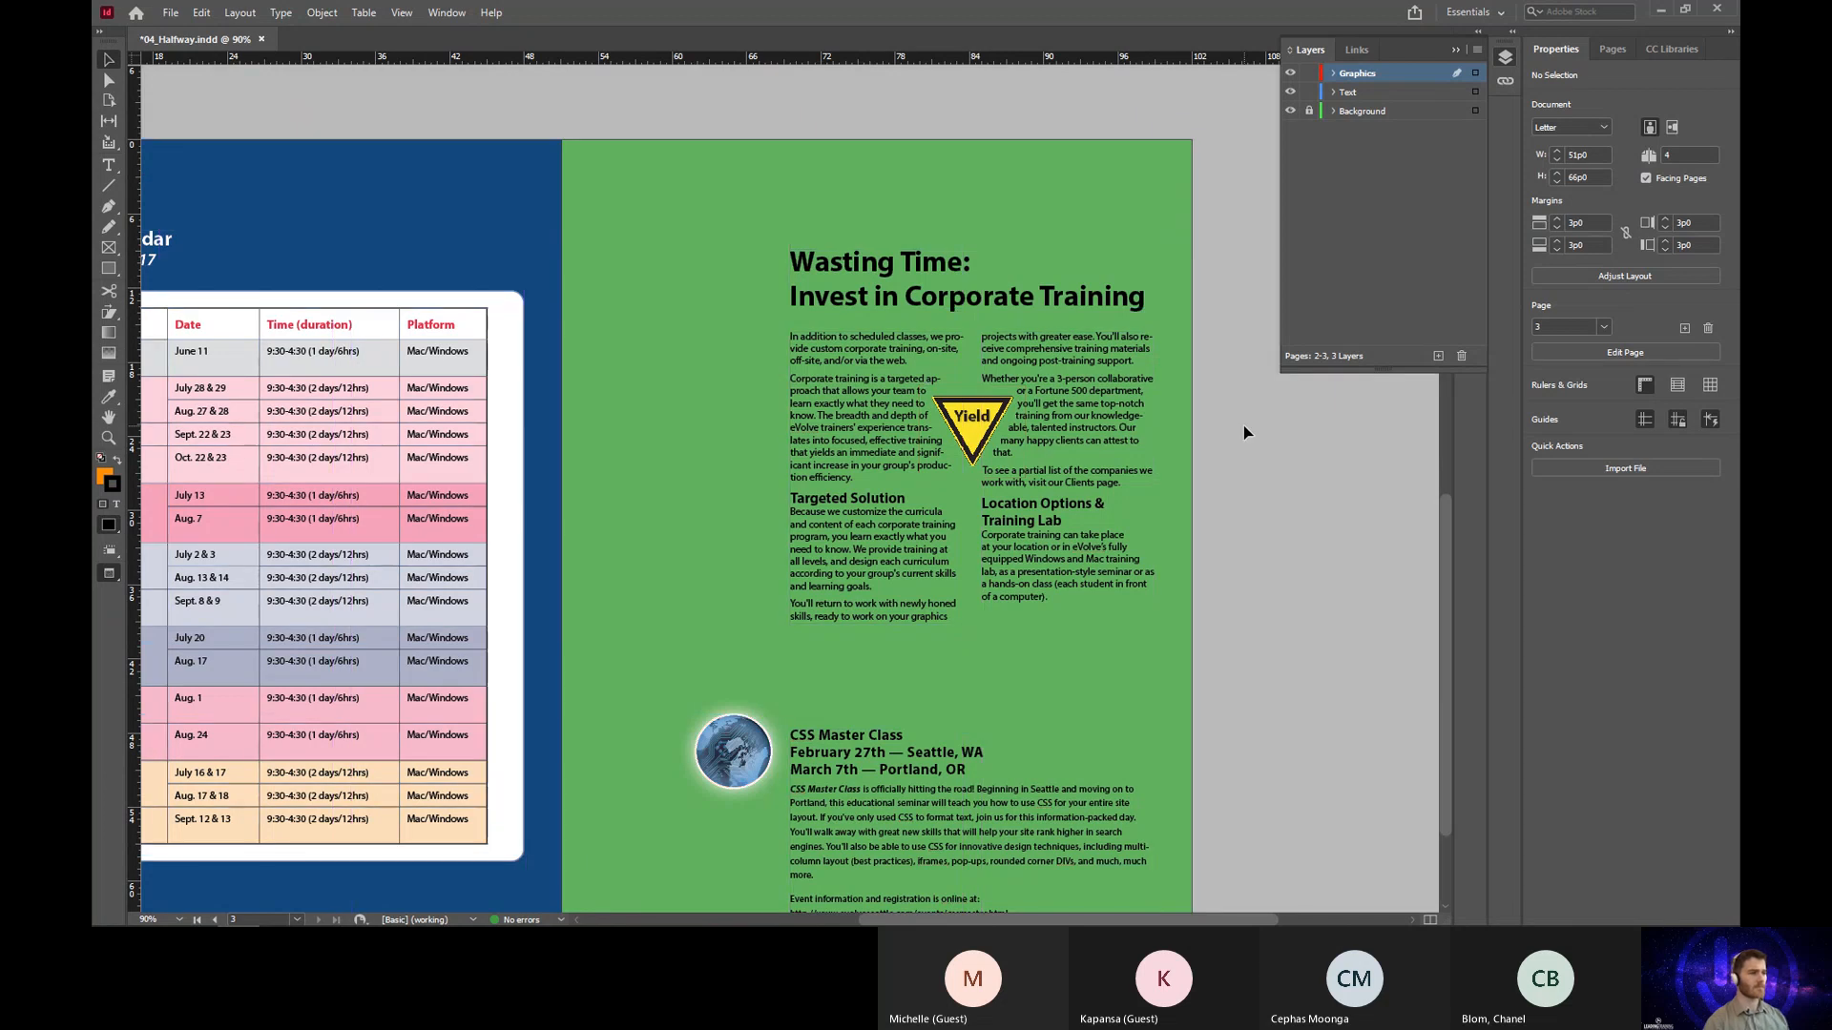
key("w")
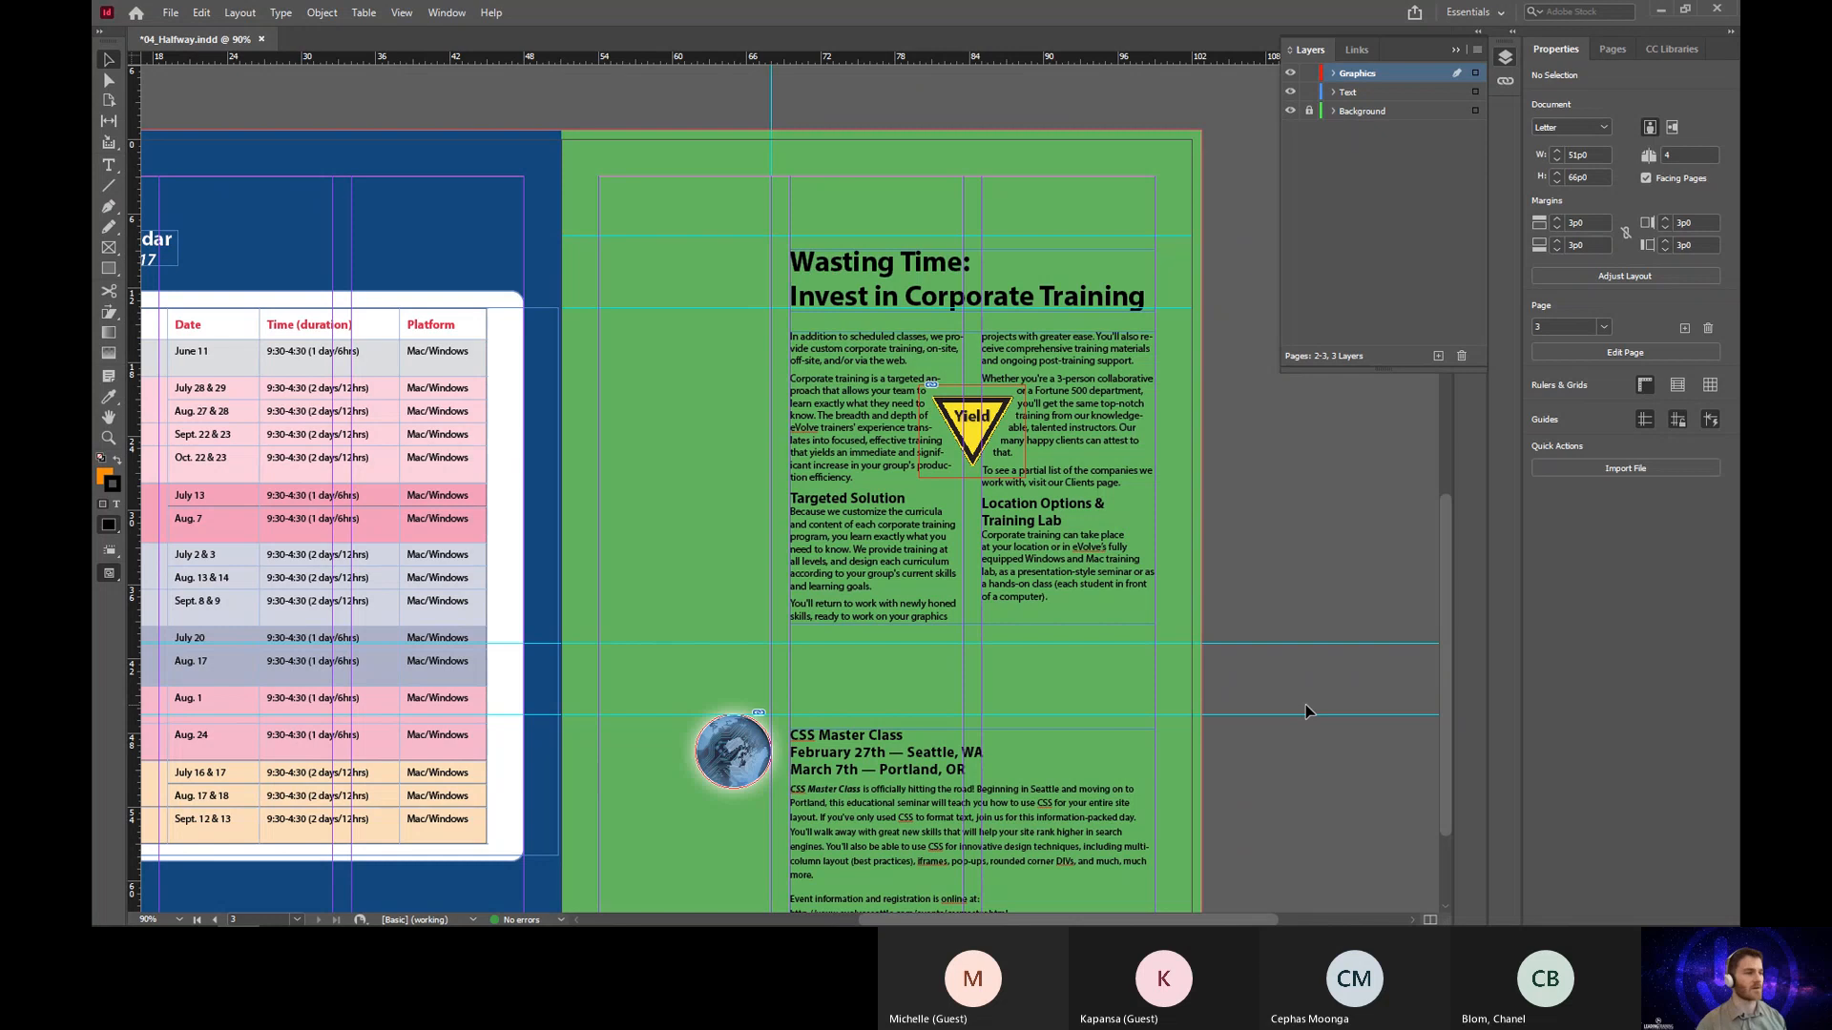
Step: Examine how the Buzz sidebar text on page 1 wraps around the page curl graphic
scroll(1290, 502, "down", 3)
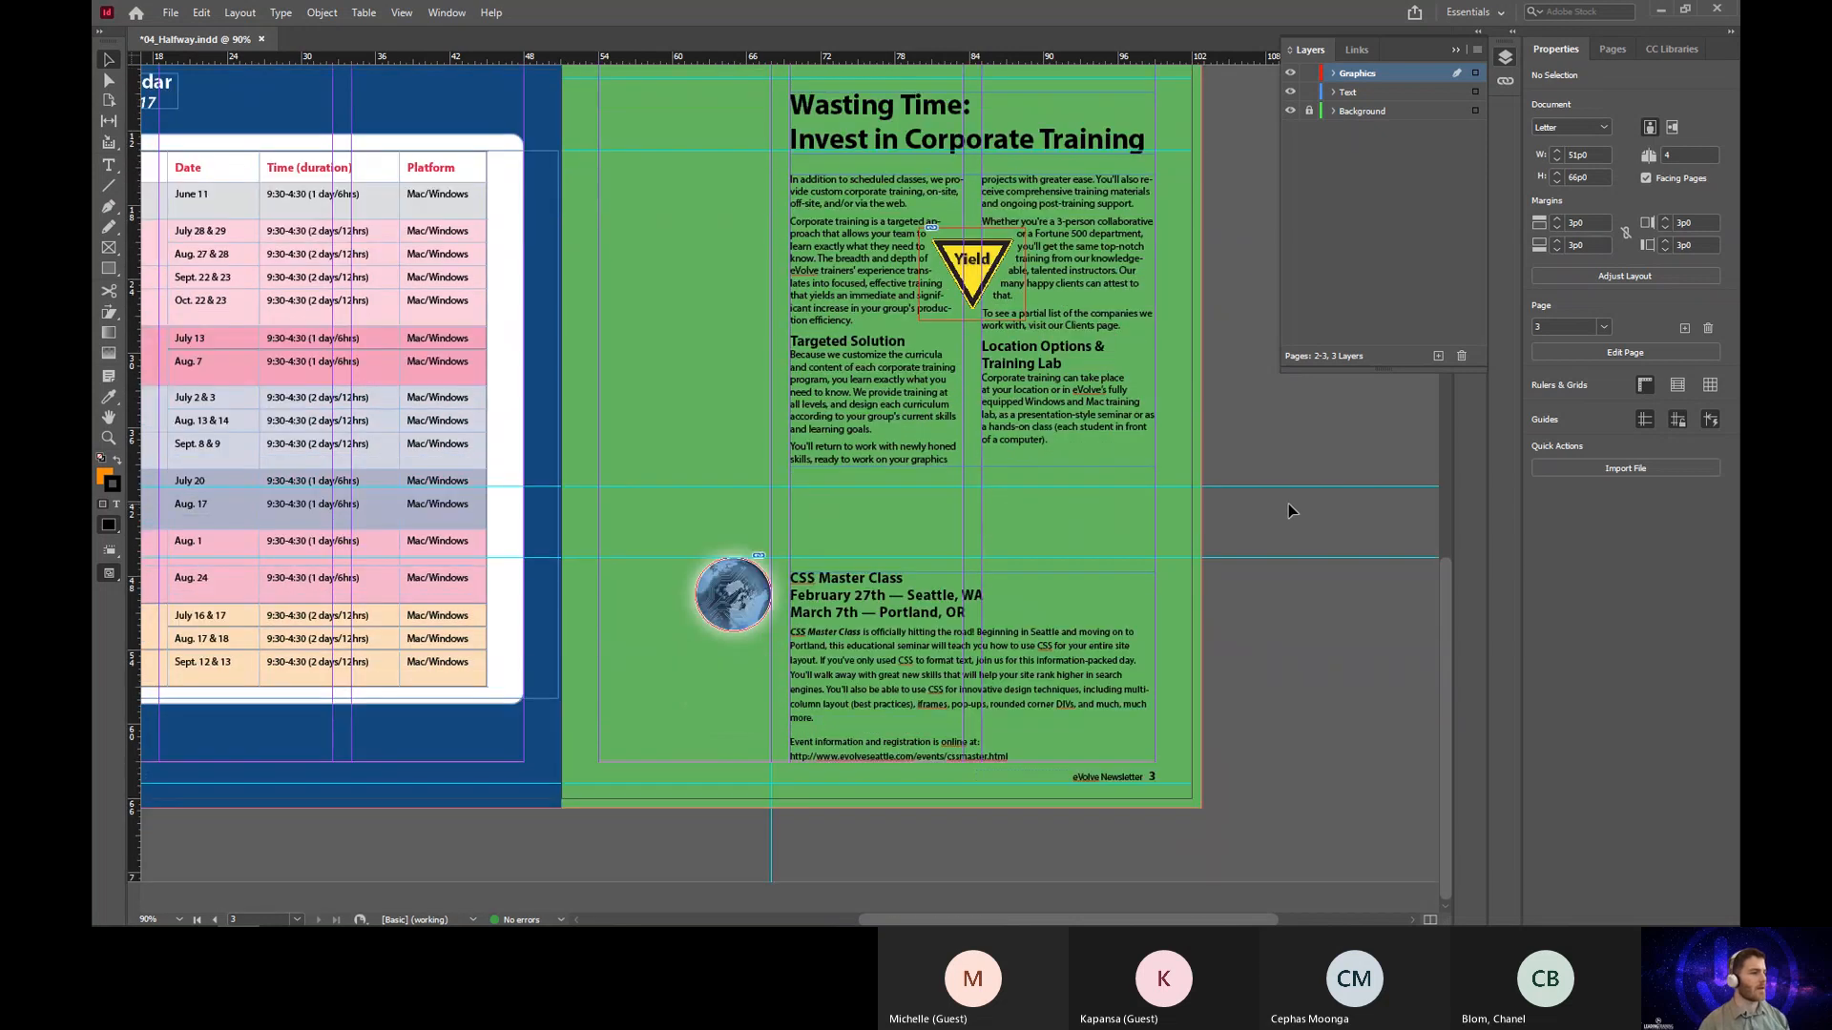
scroll(1288, 511, "up", 3)
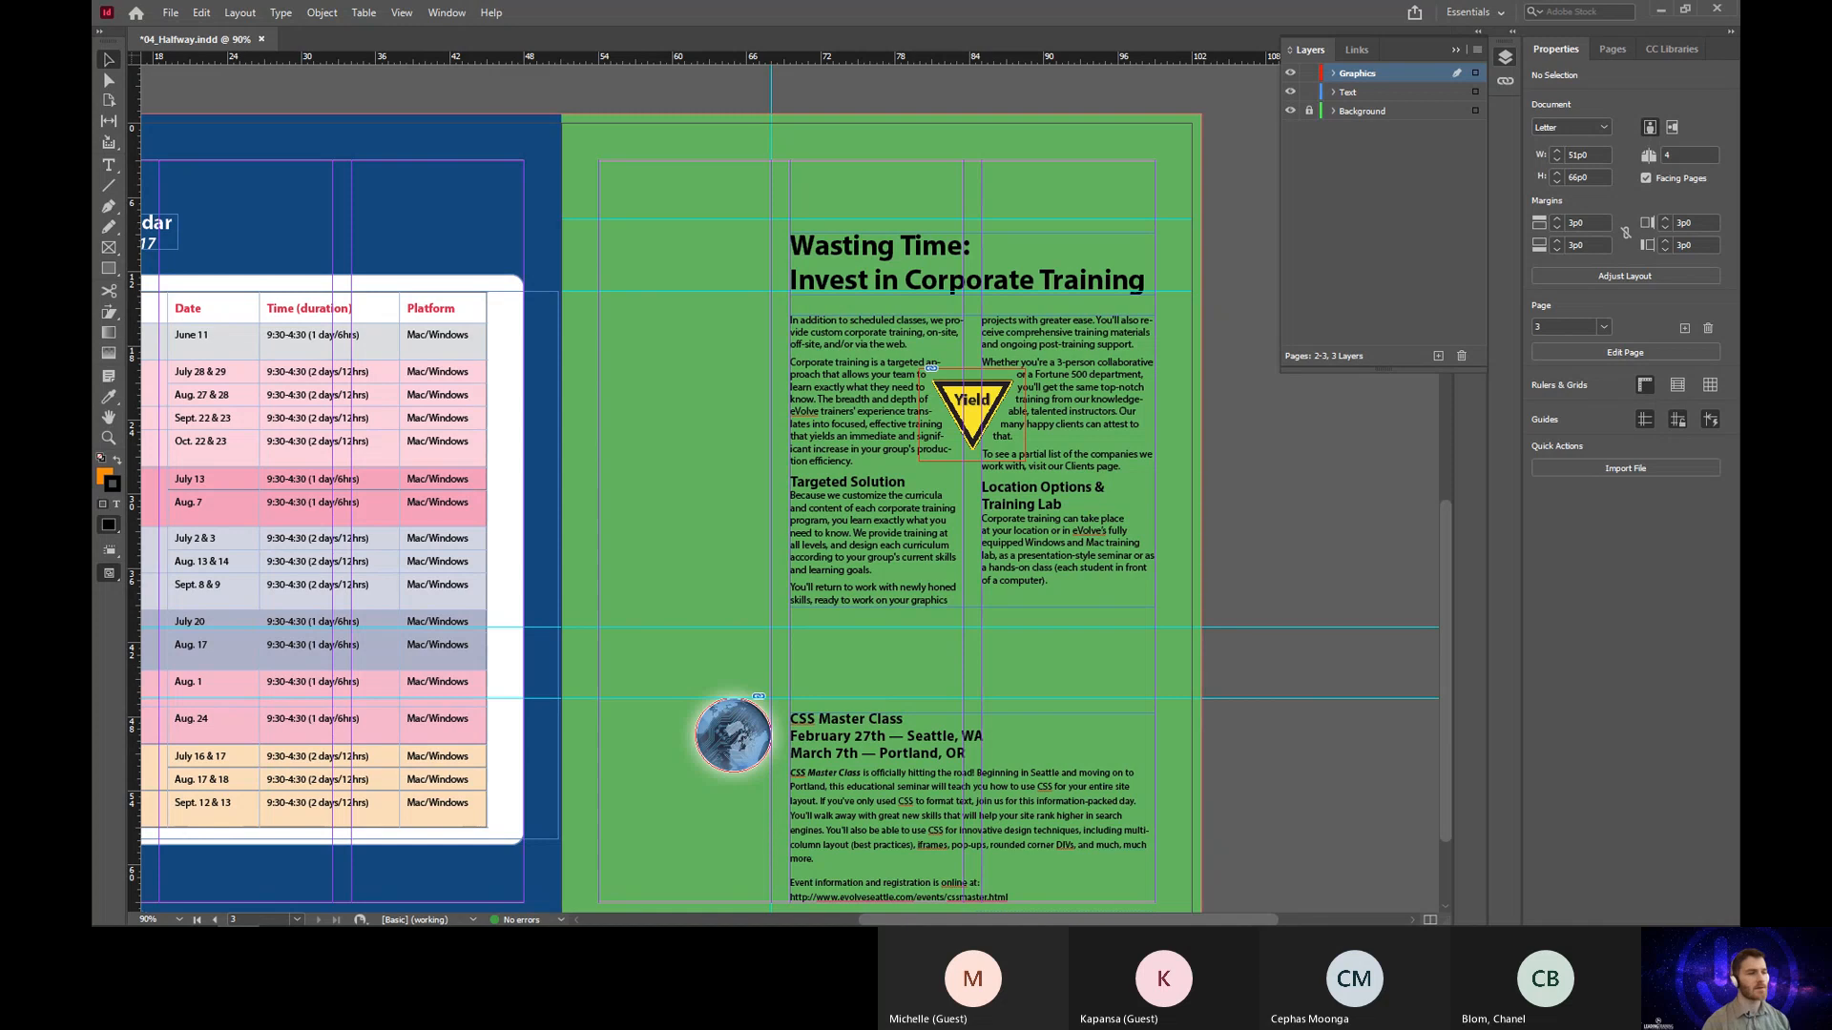
scroll(1292, 689, "up", 5)
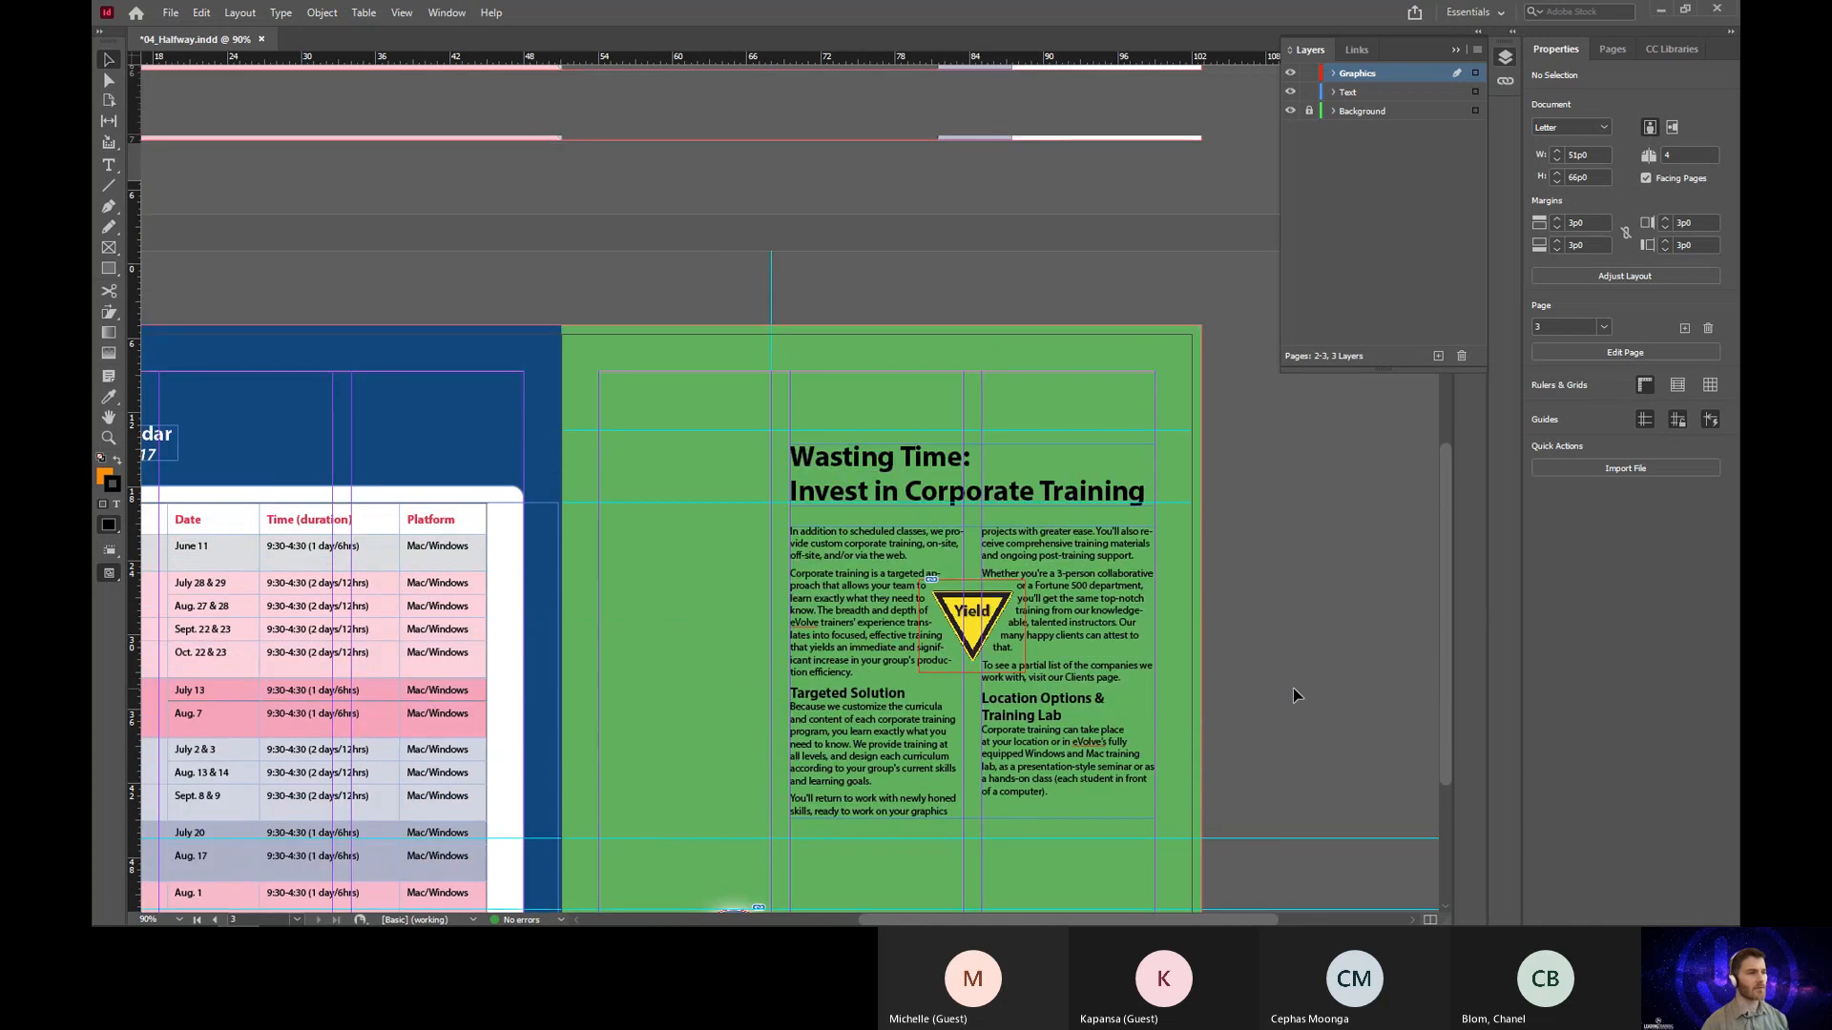
scroll(1292, 689, "up", 6)
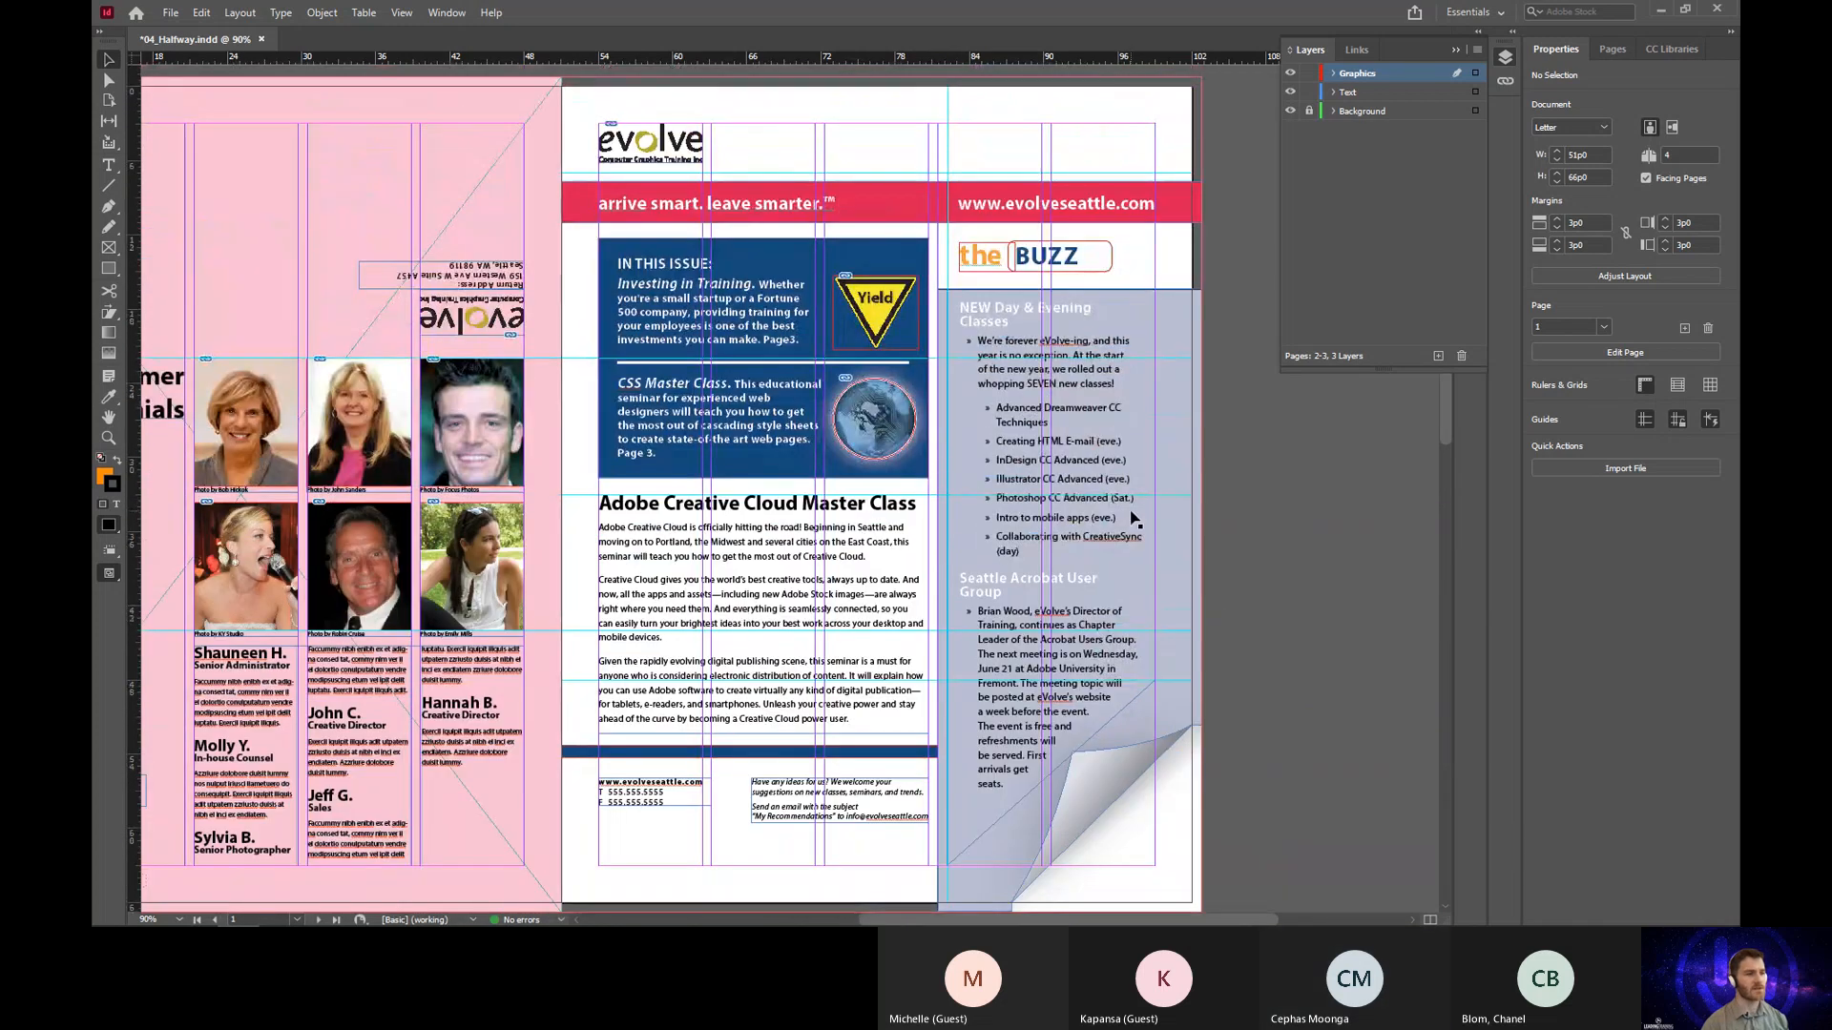
scroll(1149, 586, "down", 1)
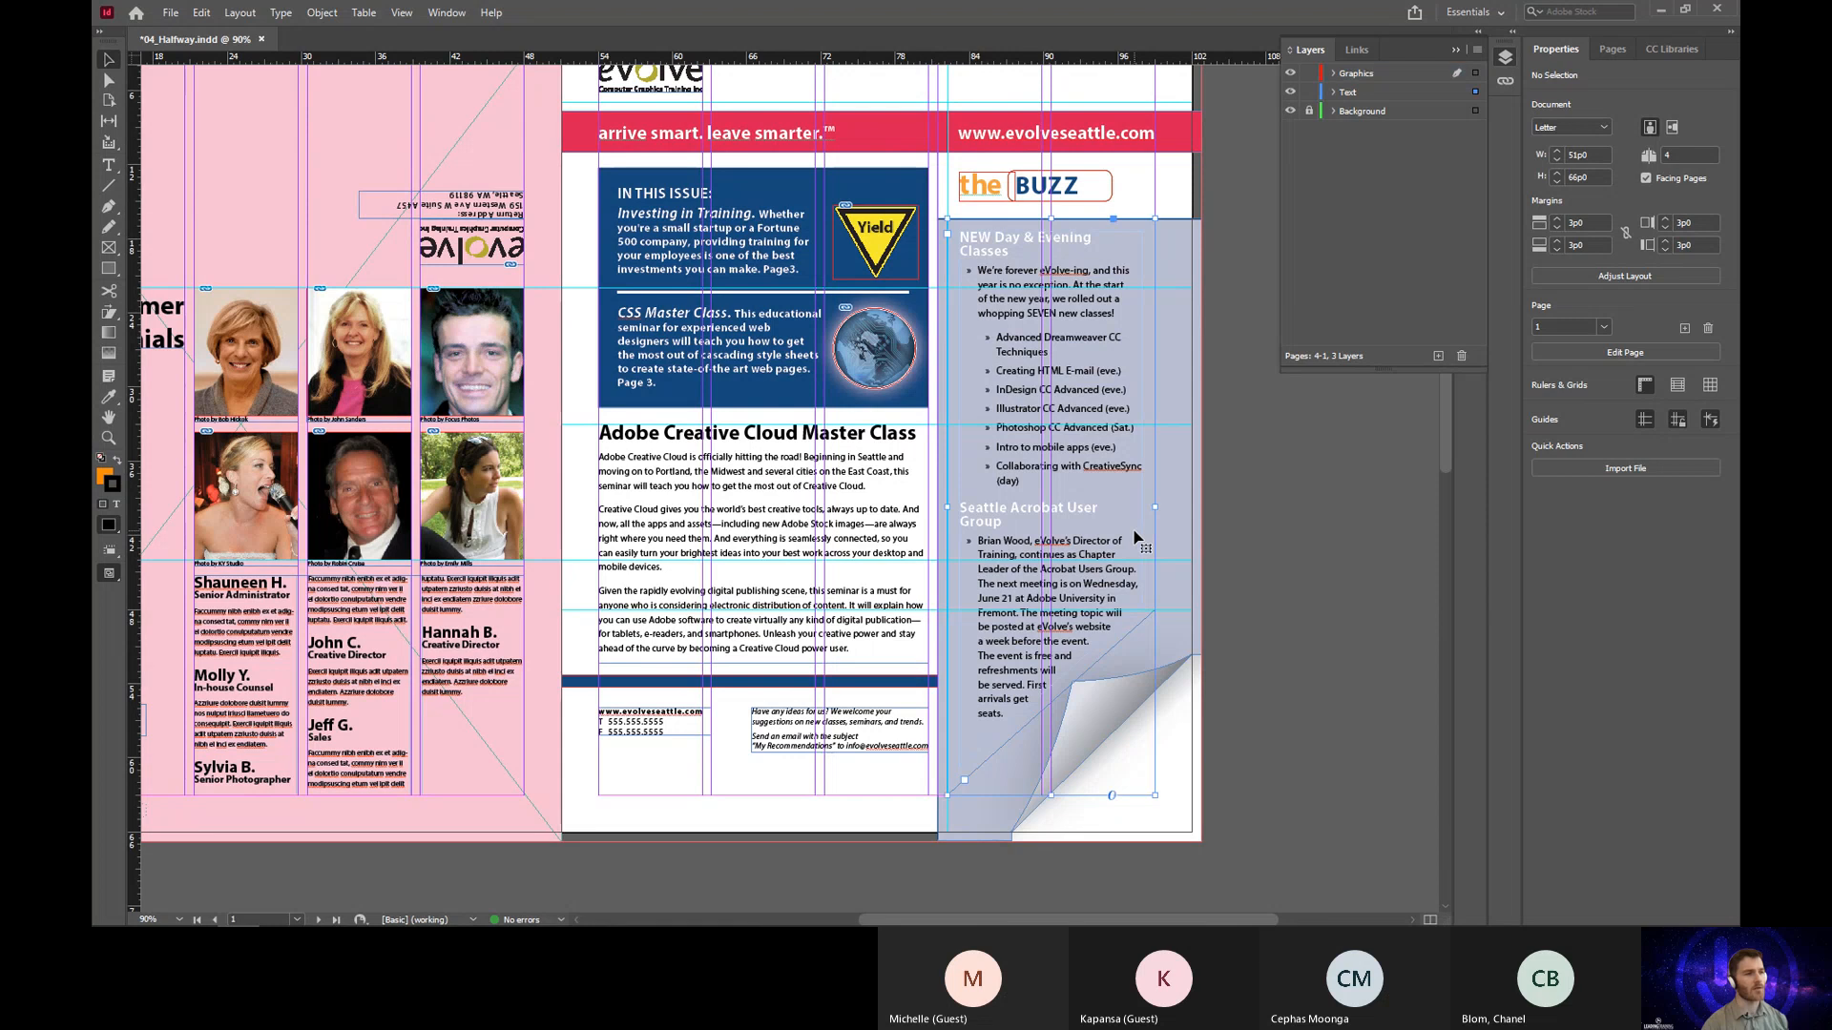
left_click(1140, 546)
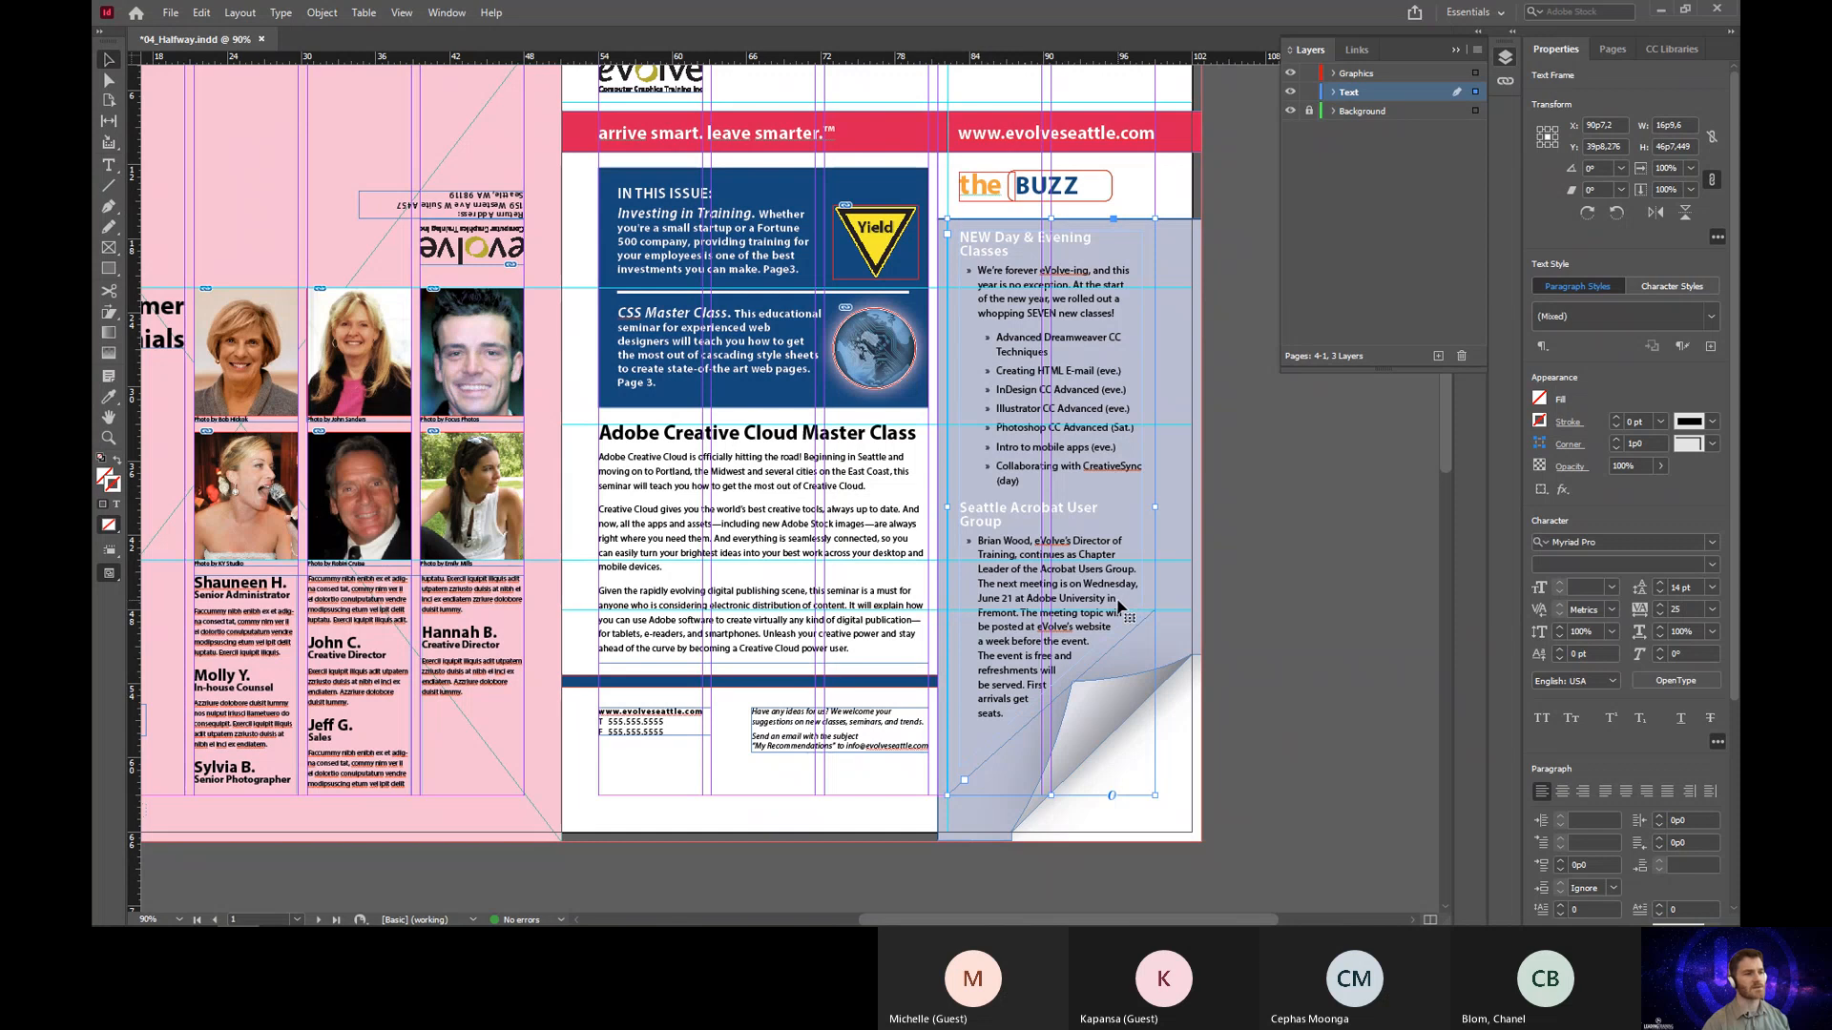
left_click(1229, 675)
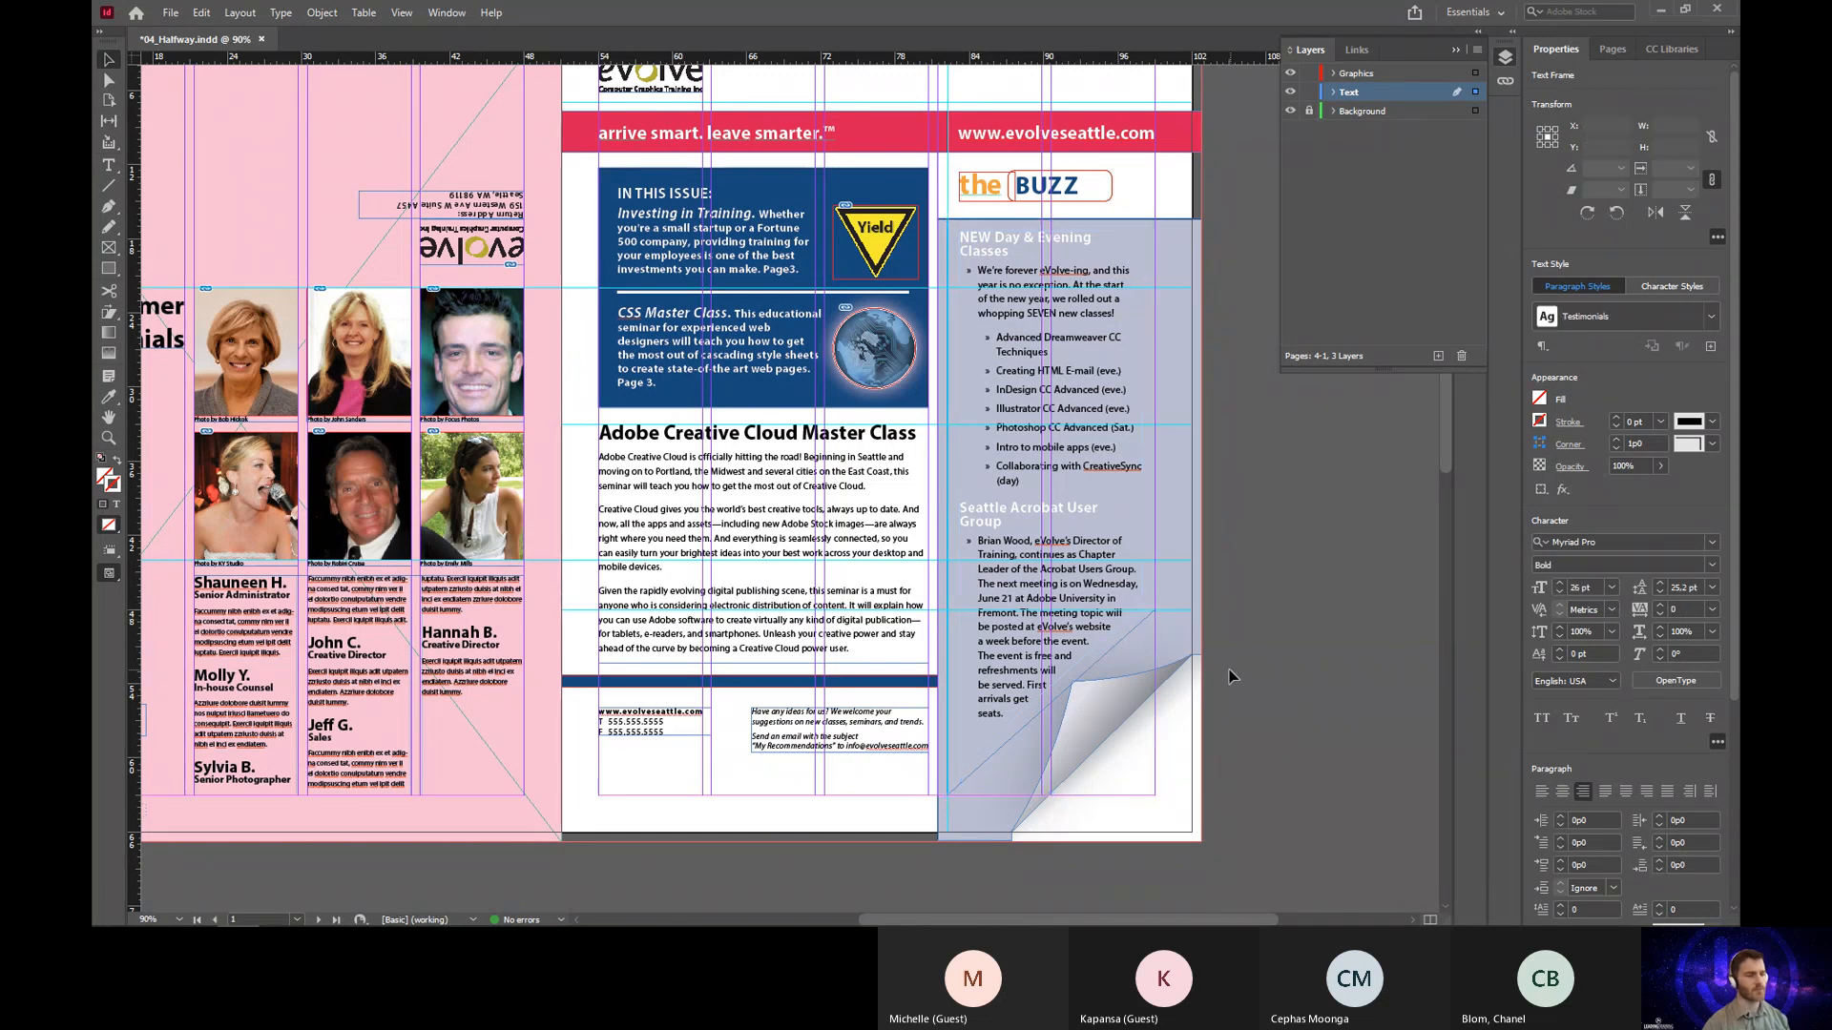
left_click(1136, 622)
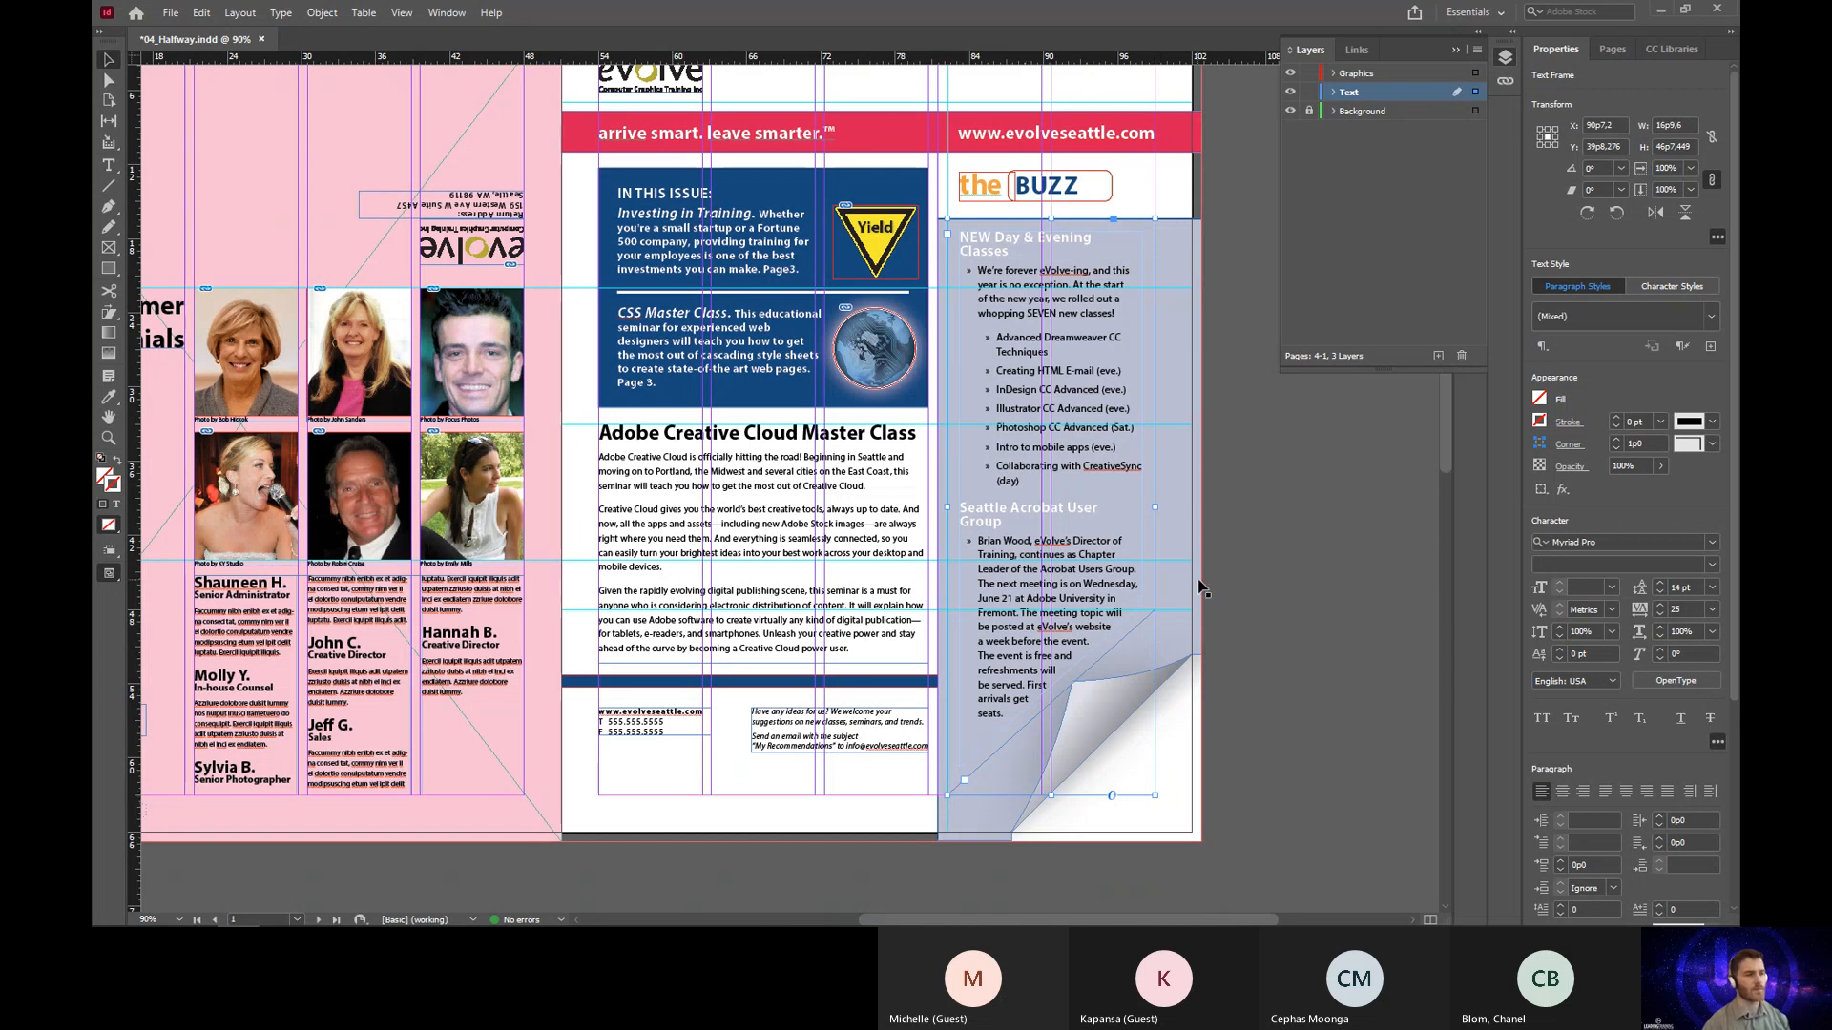
scroll(1138, 520, "down", 2)
scroll(1138, 520, "down", 4)
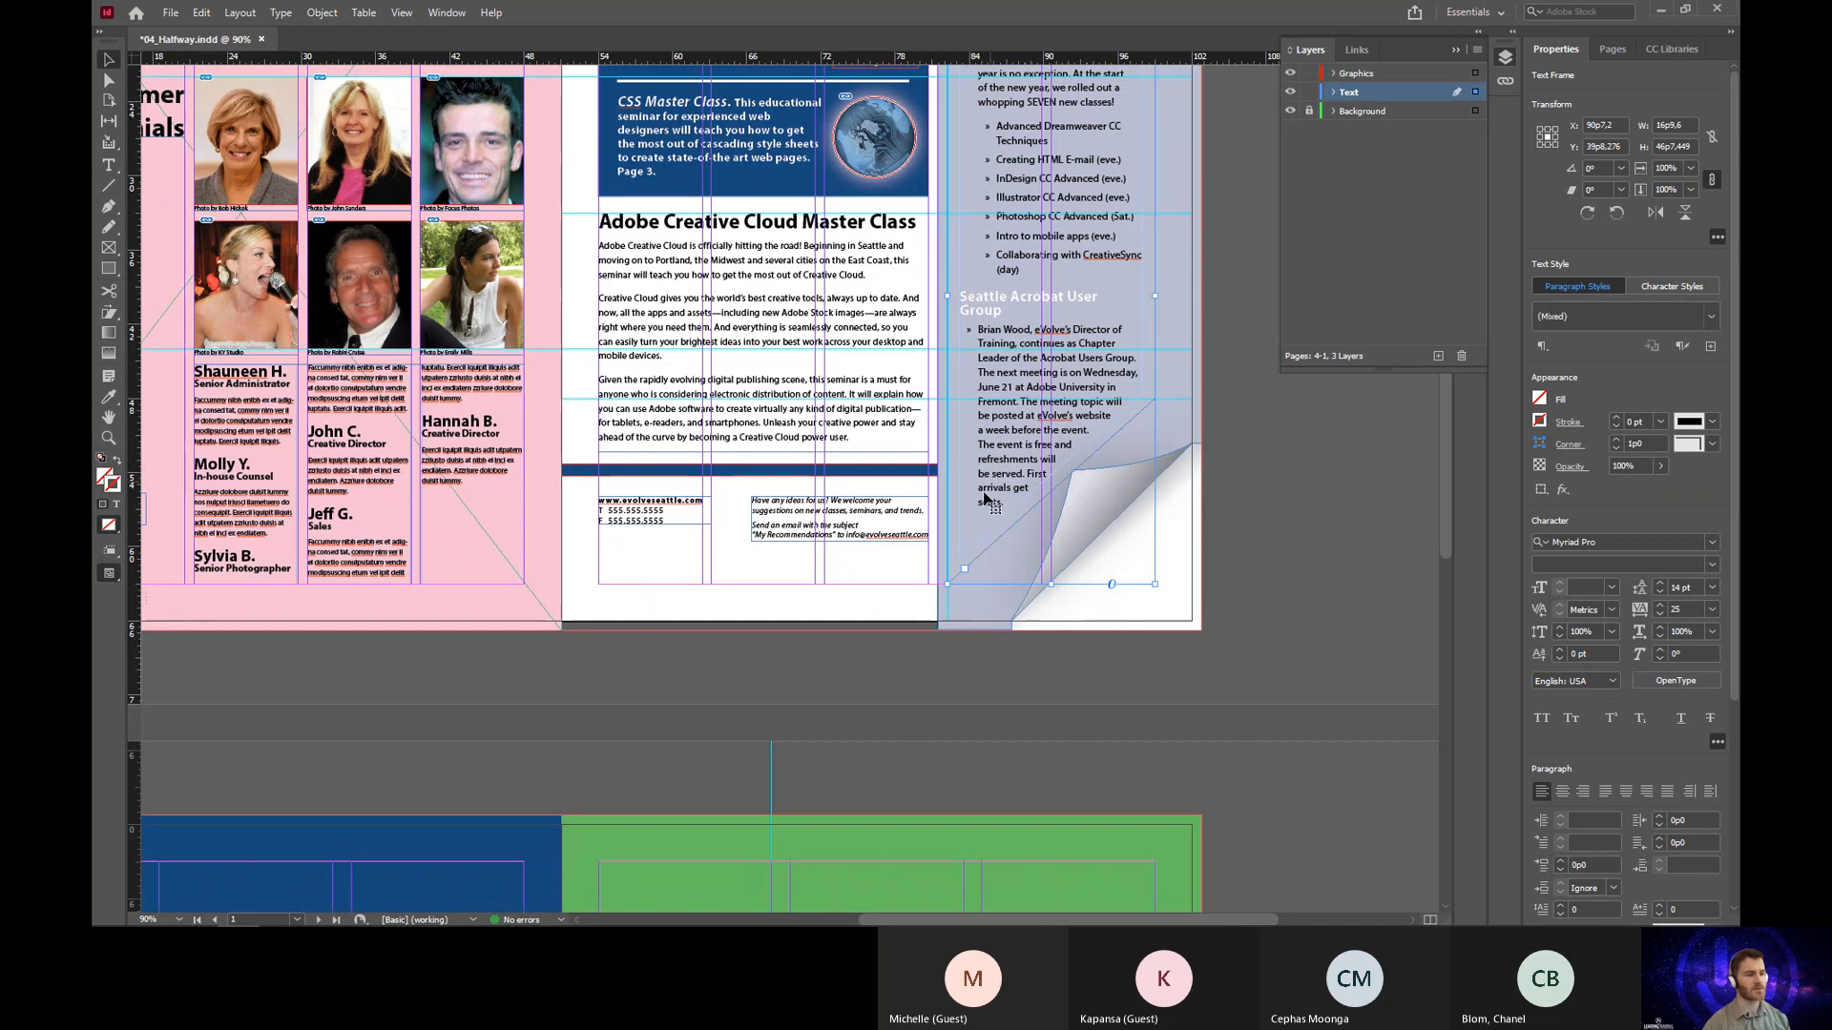
scroll(627, 722, "down", 5)
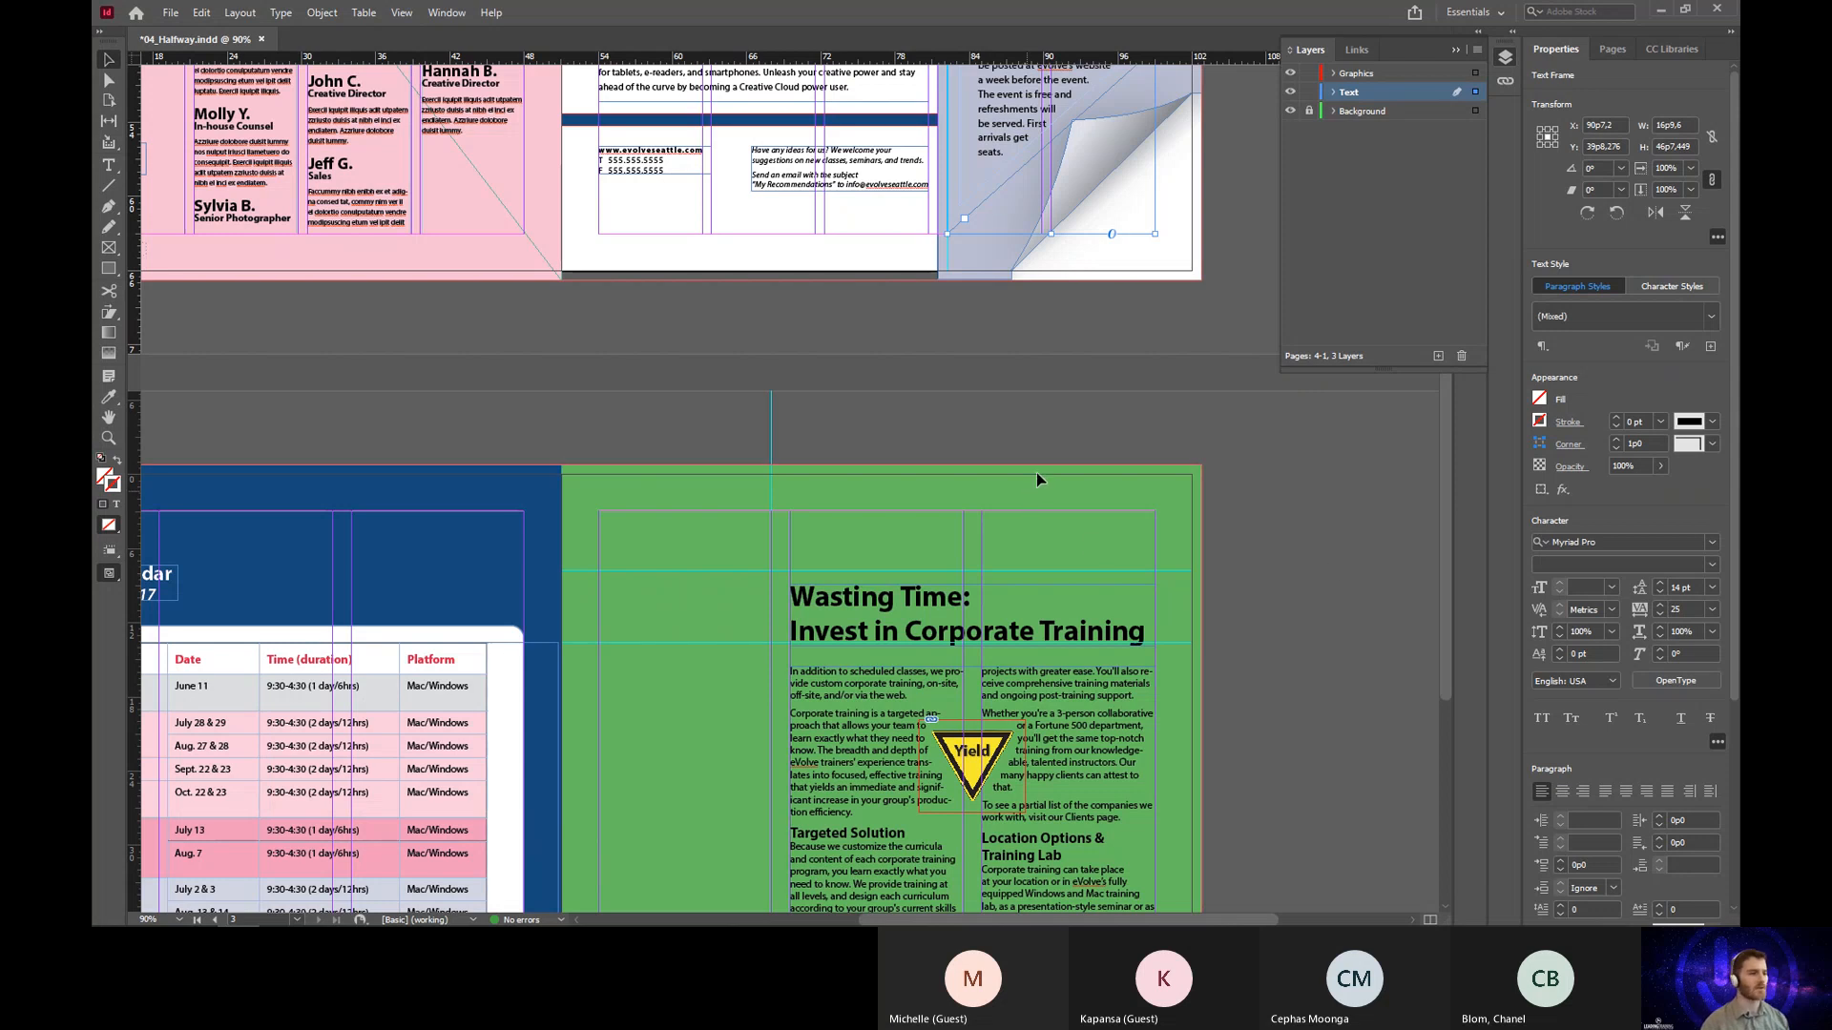
Step: Unlock the Background layer and select the green background rectangle on page 3
left_click(1075, 491)
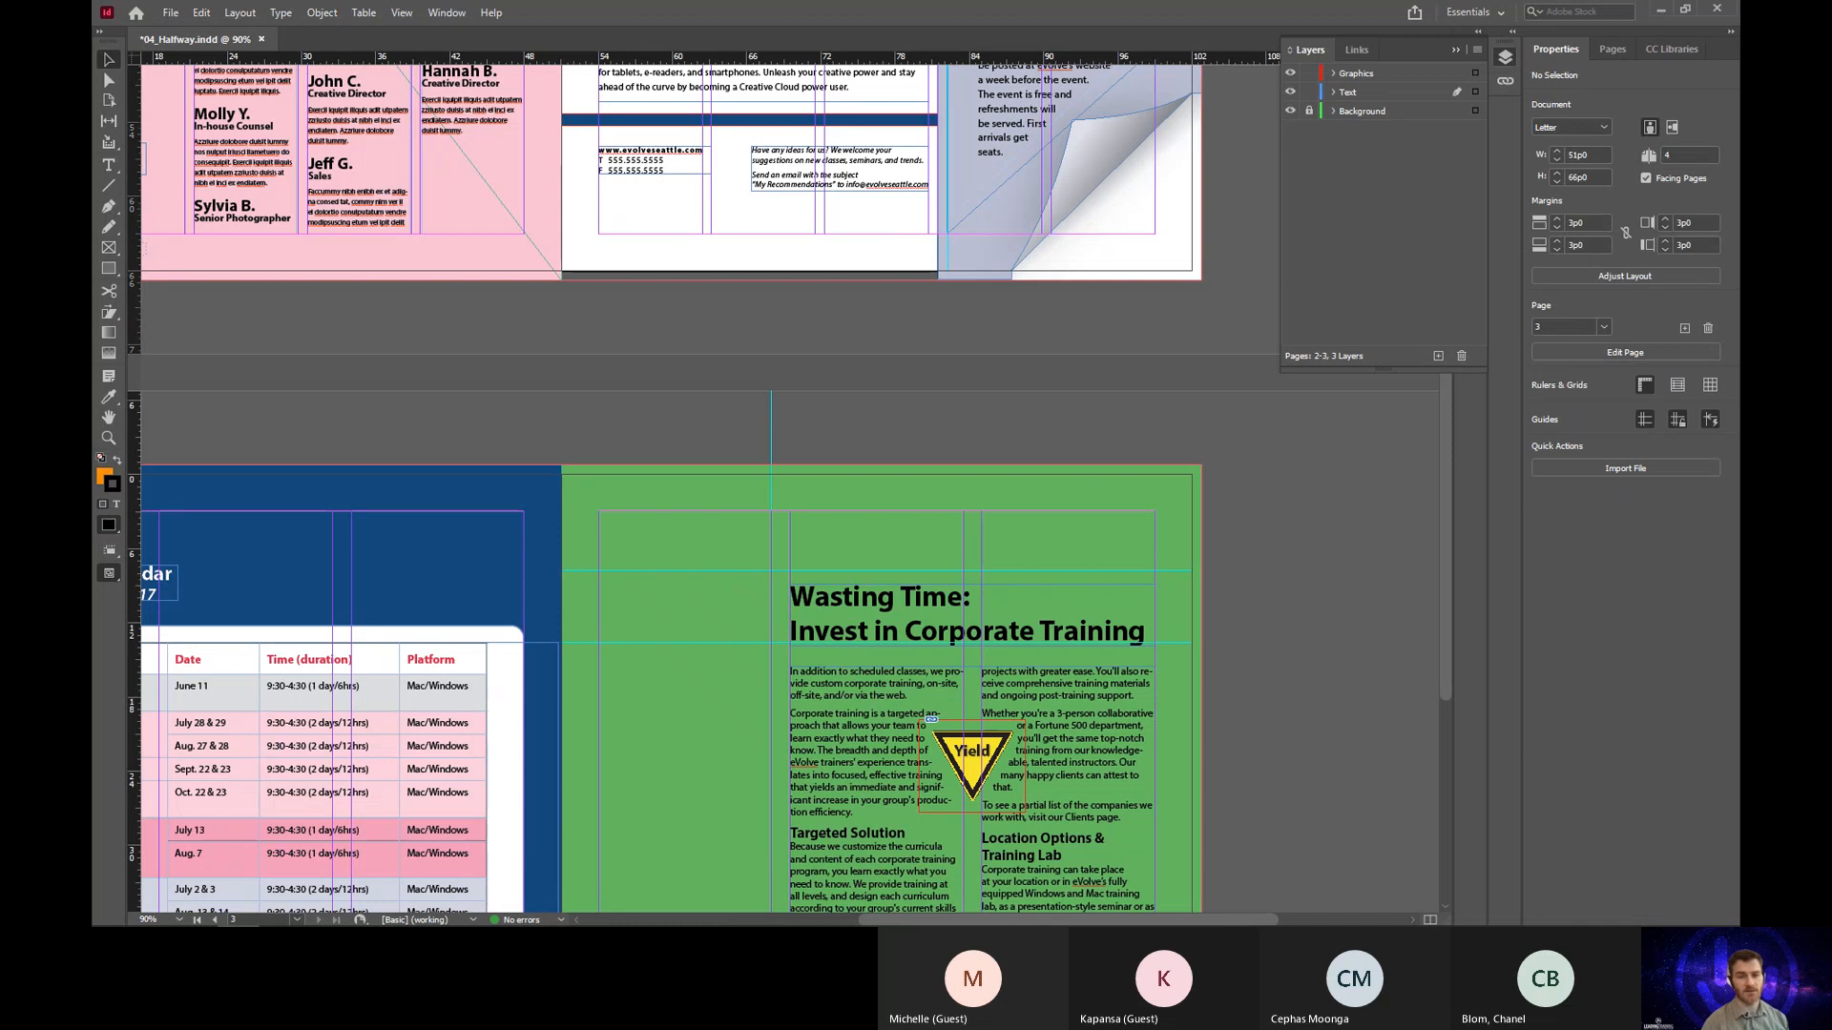
key("ctrl+d")
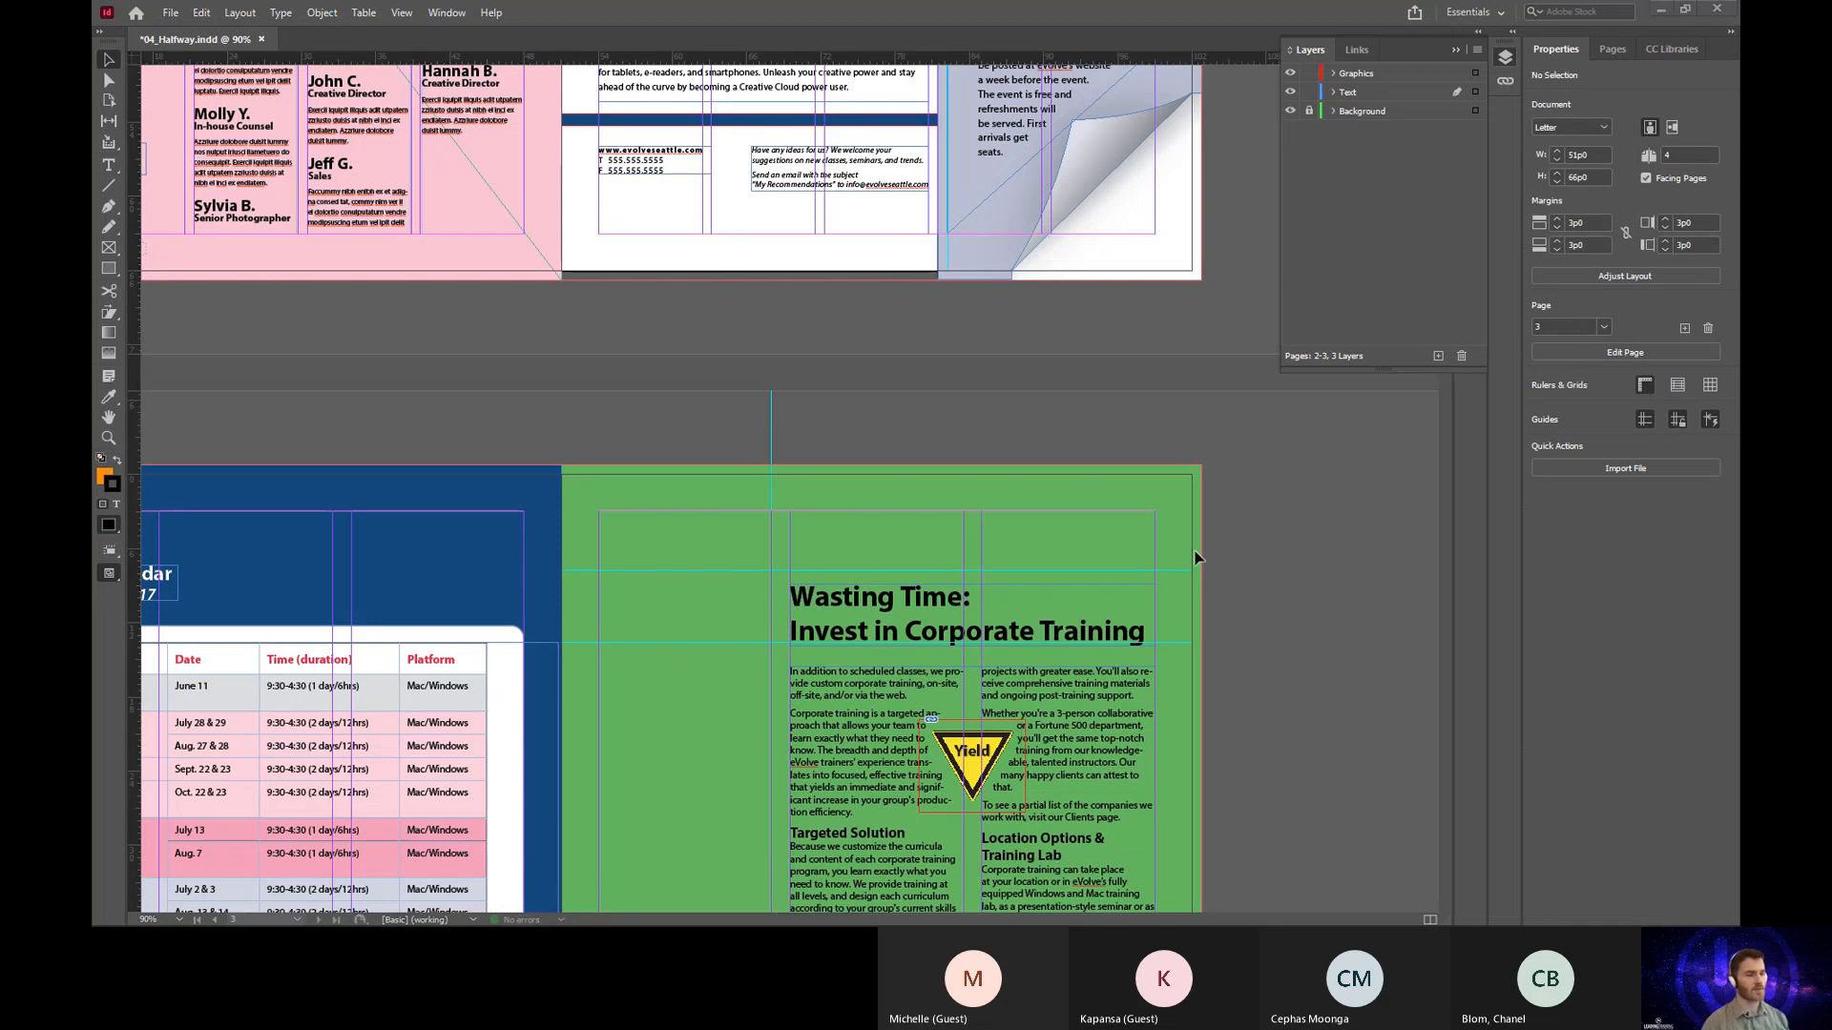
scroll(1227, 508, "down", 3)
scroll(1227, 508, "down", 1)
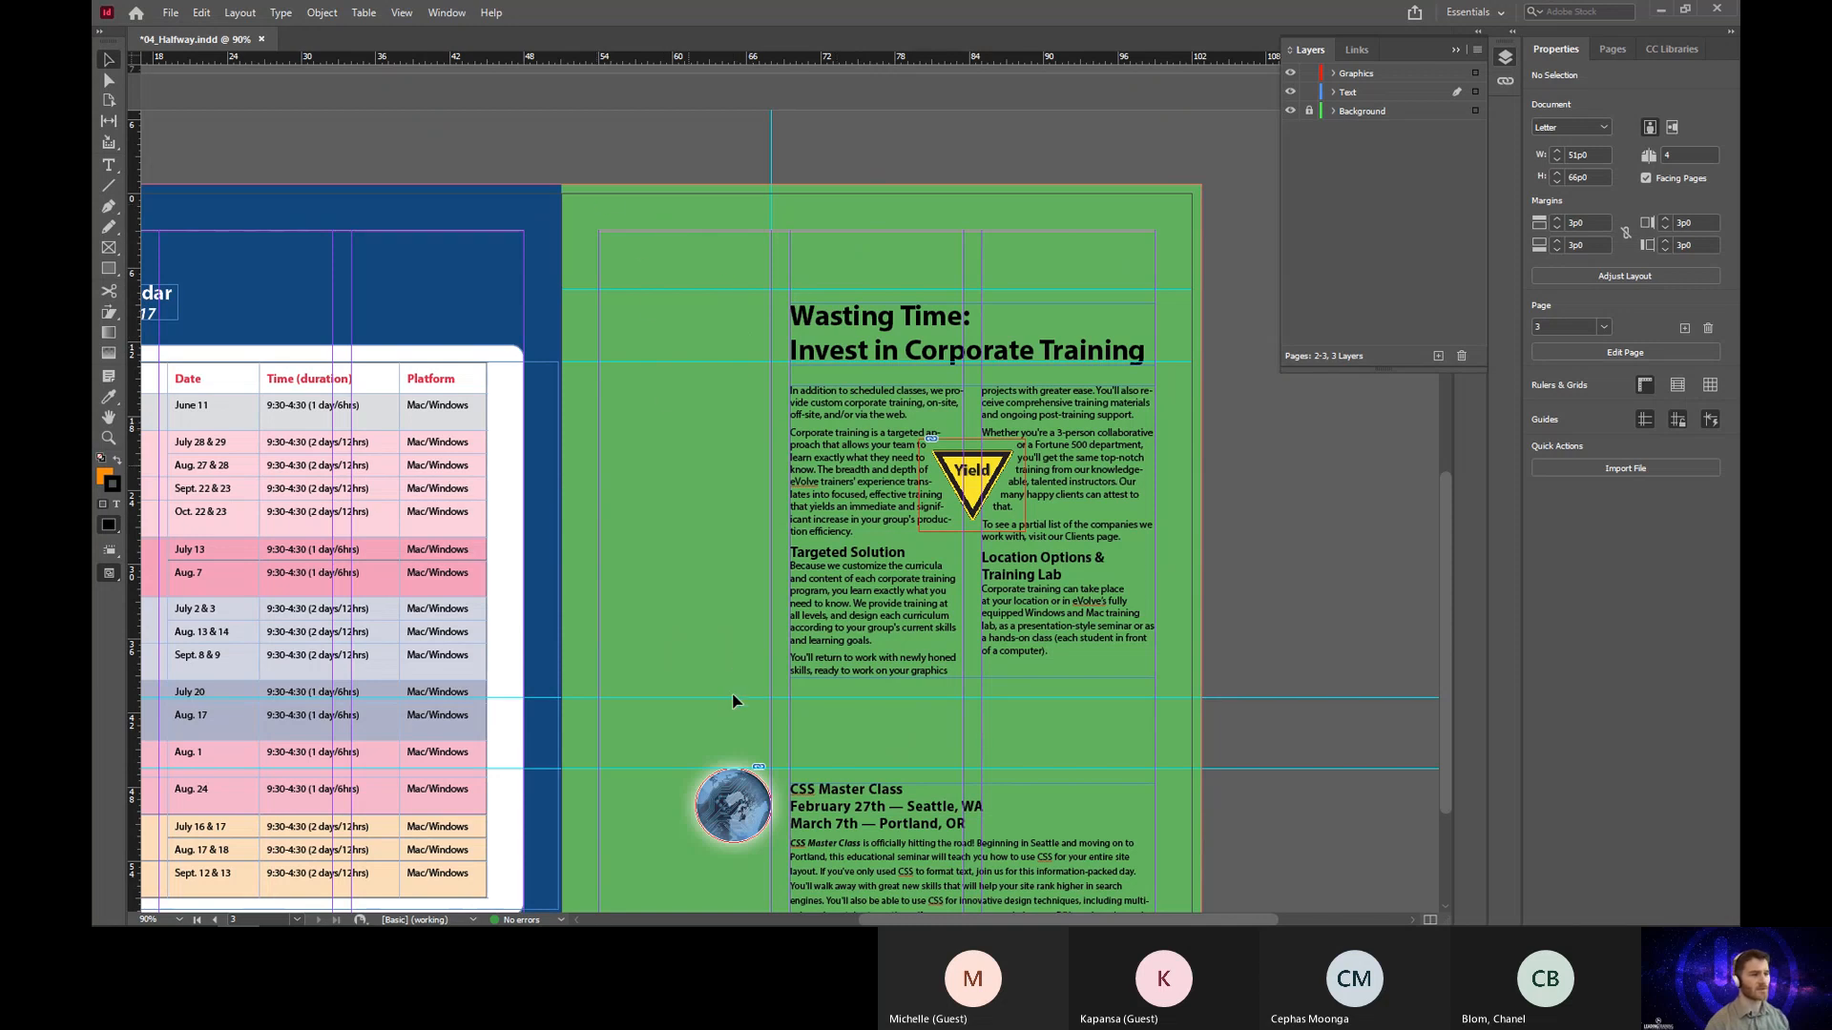
scroll(760, 602, "down", 1)
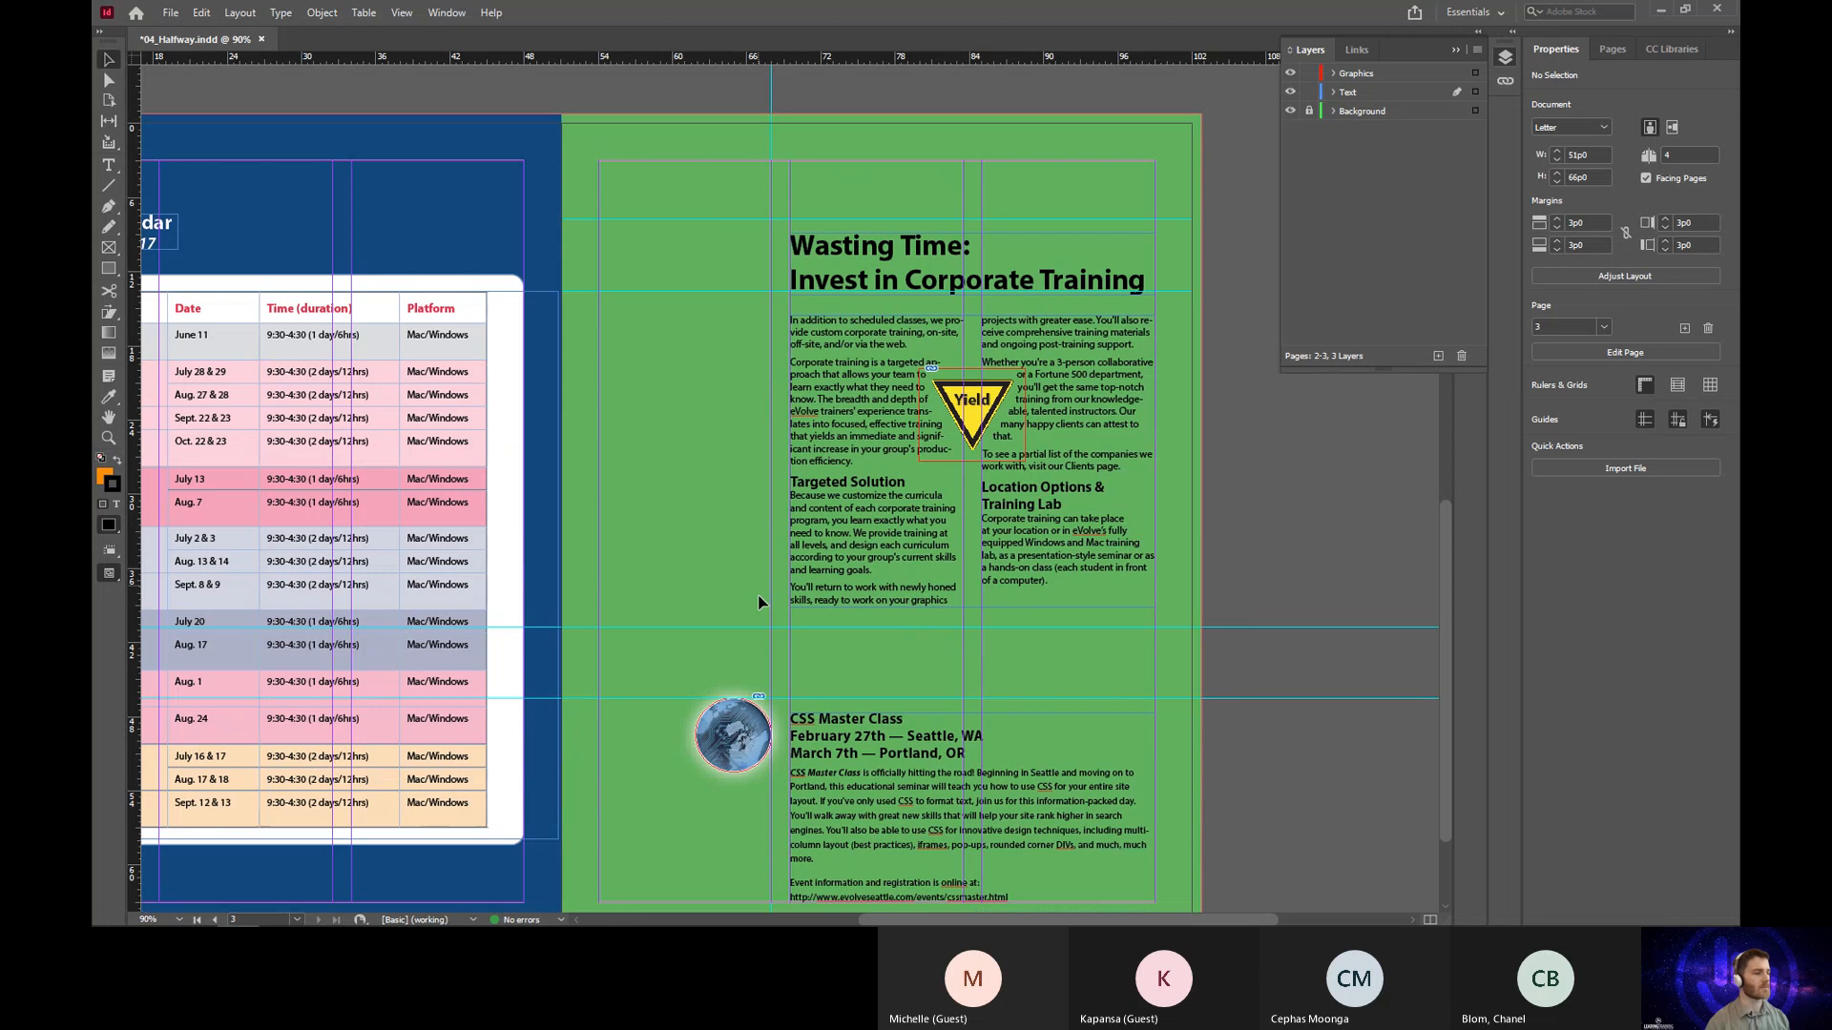
scroll(748, 601, "down", 1)
scroll(752, 401, "up", 5)
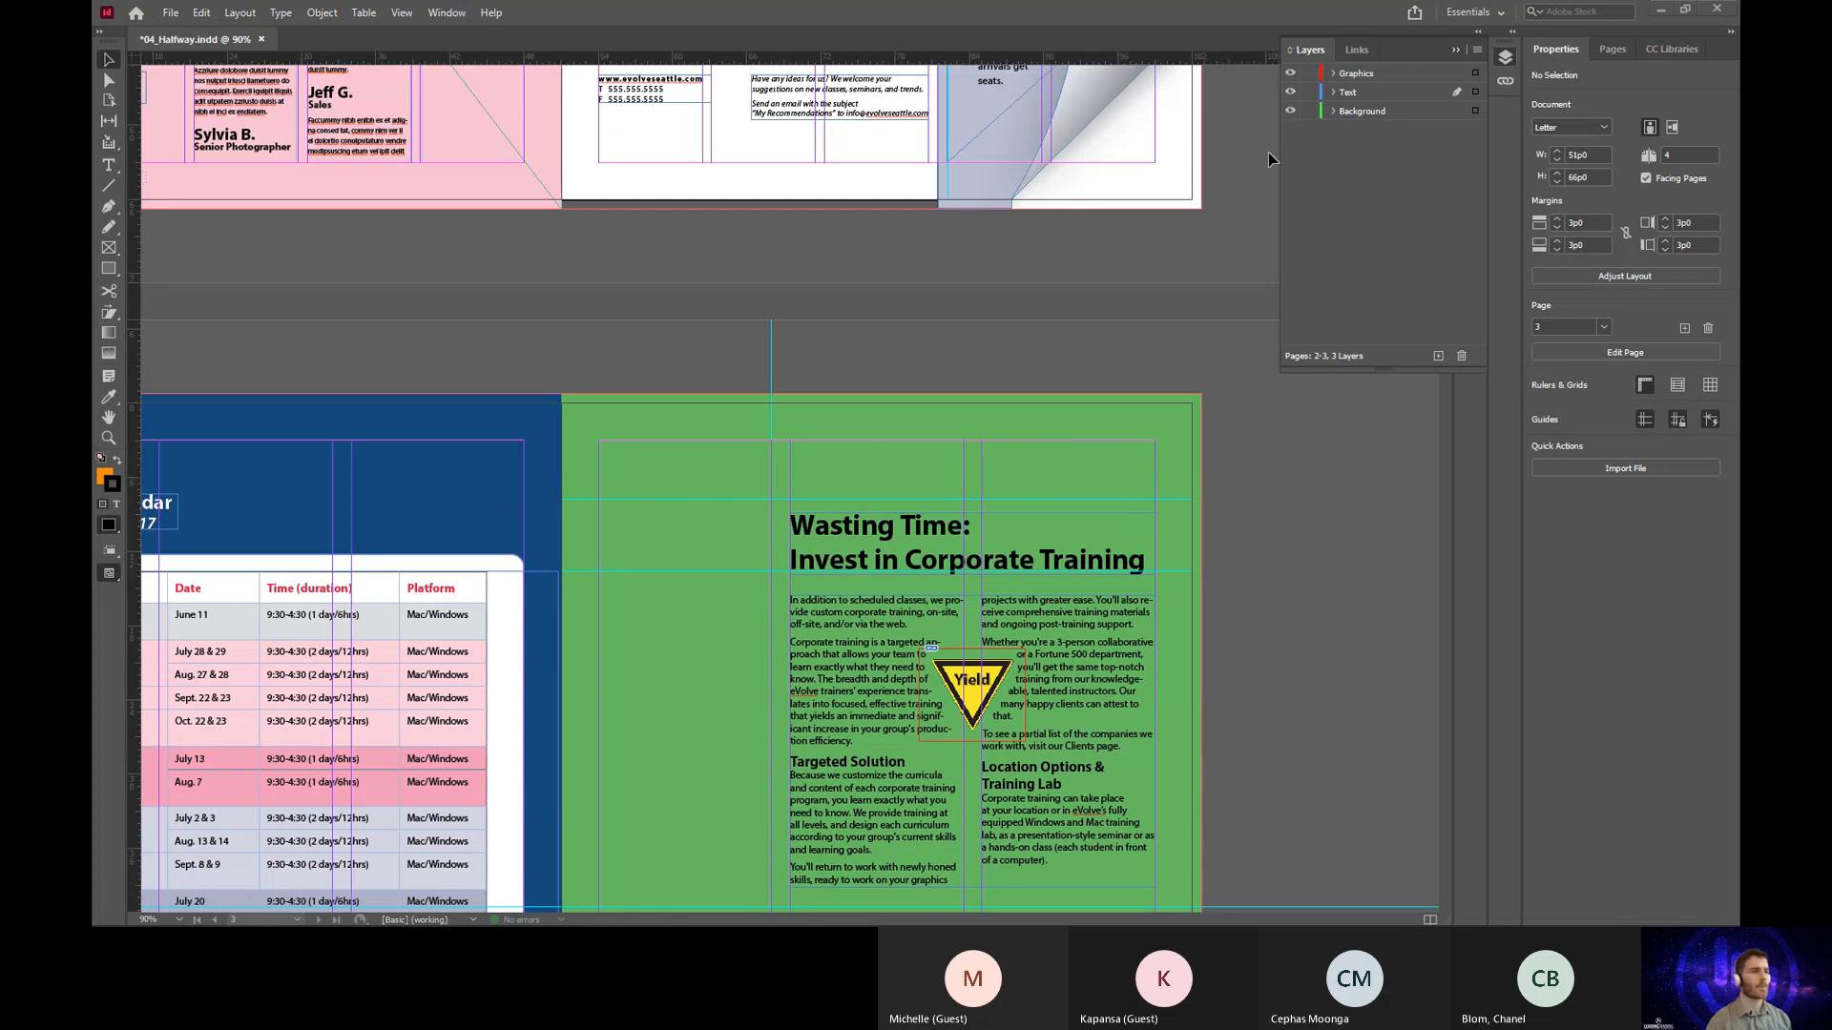
left_click(721, 427)
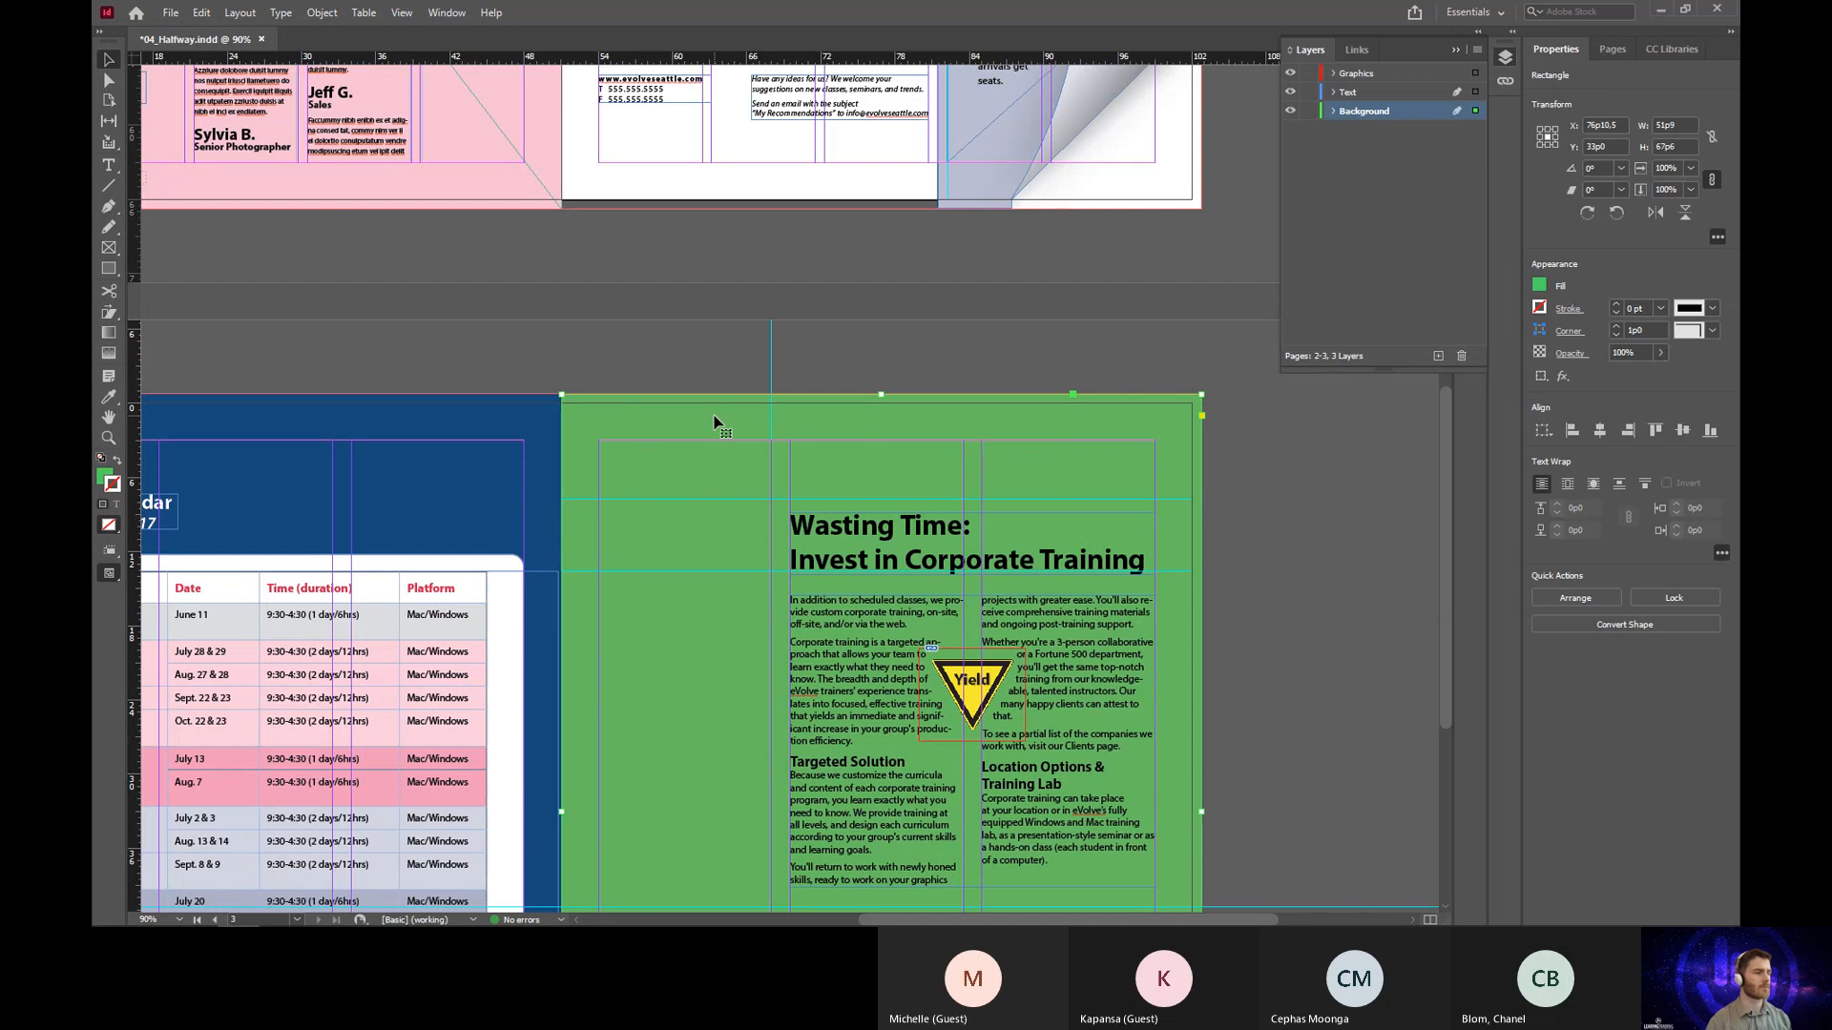
Step: Lock and unlock the Background layer, and reselect the green background rectangle on page 3 with the Selection tool
scroll(1260, 479, "down", 5)
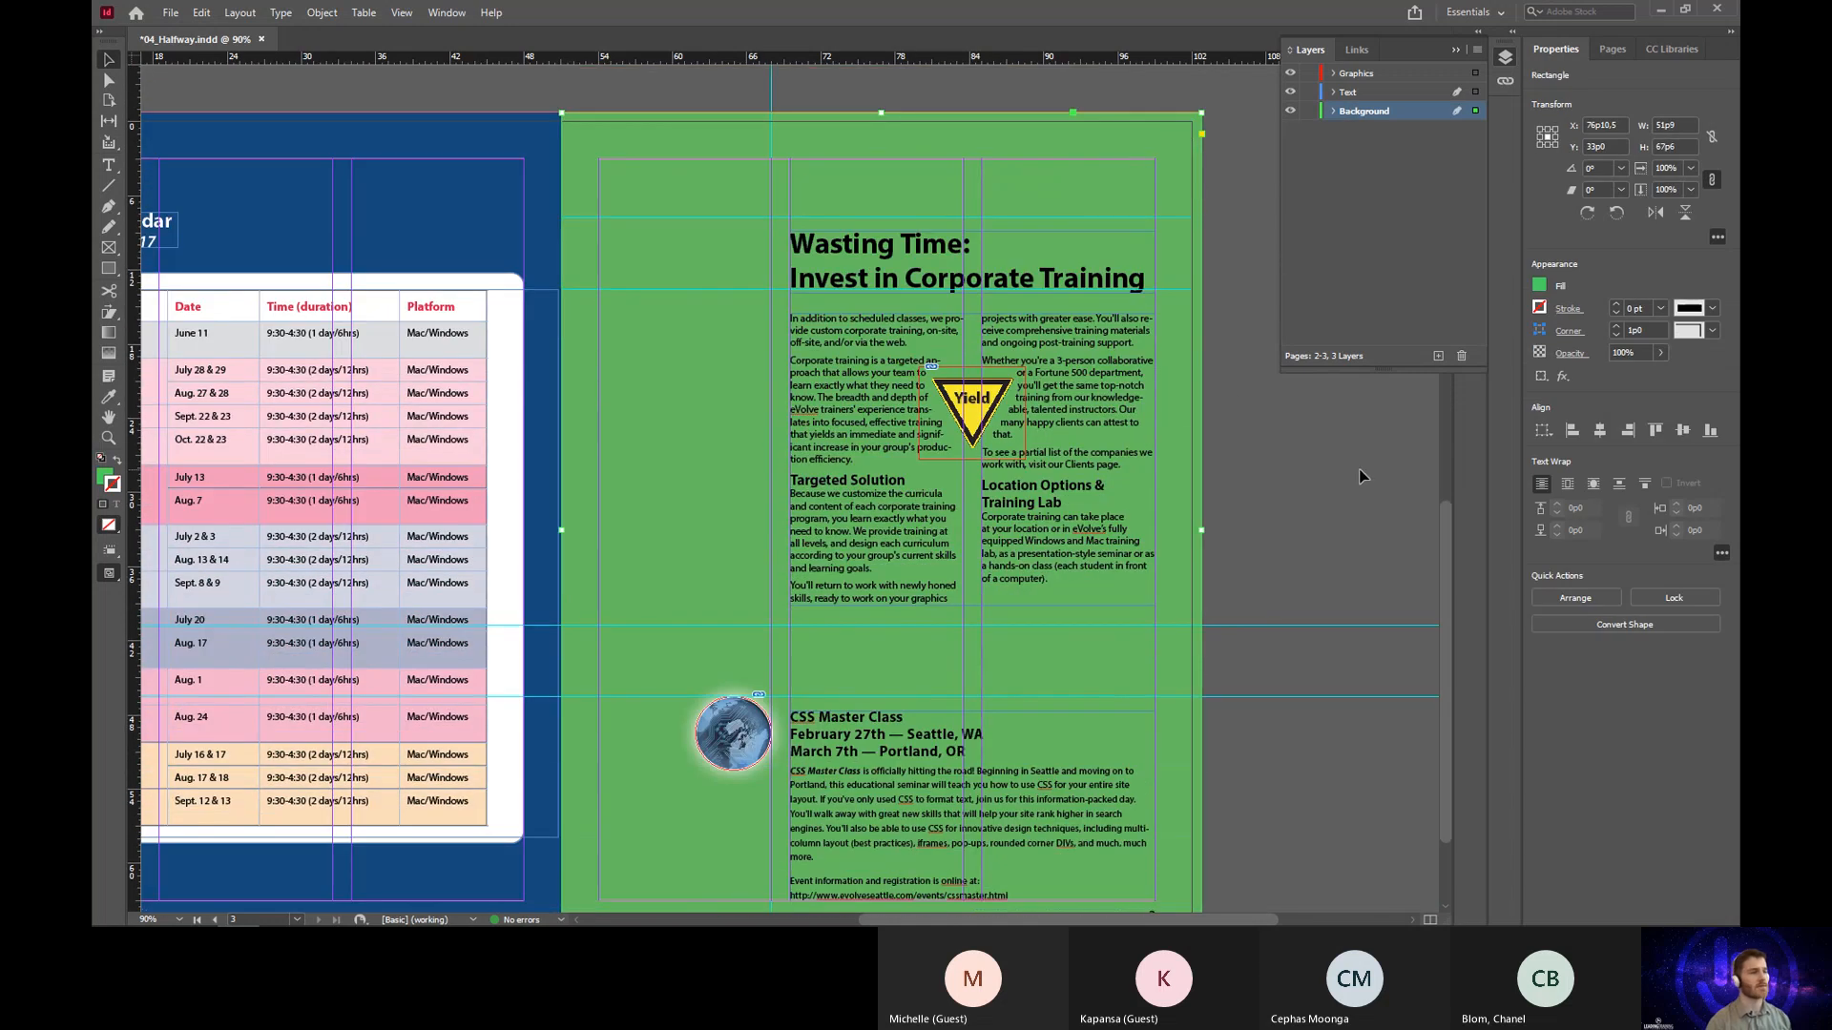
scroll(1259, 512, "down", 2)
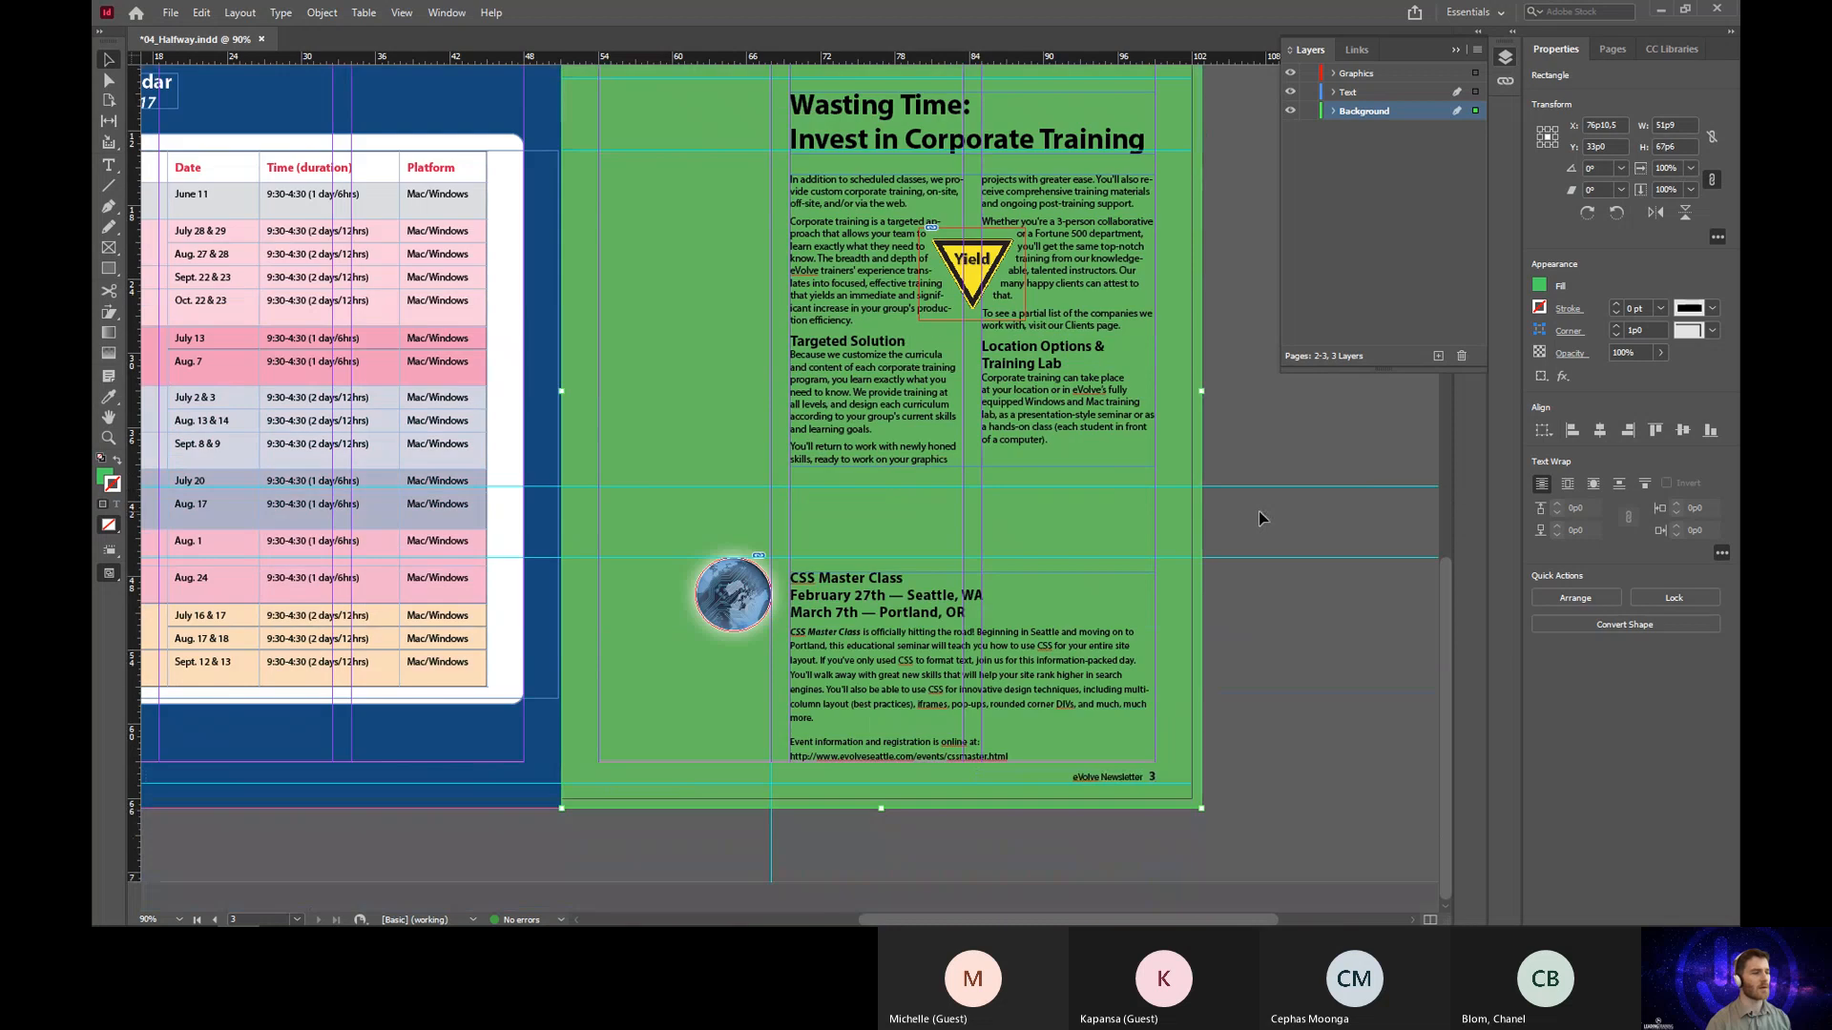
scroll(1258, 511, "up", 4)
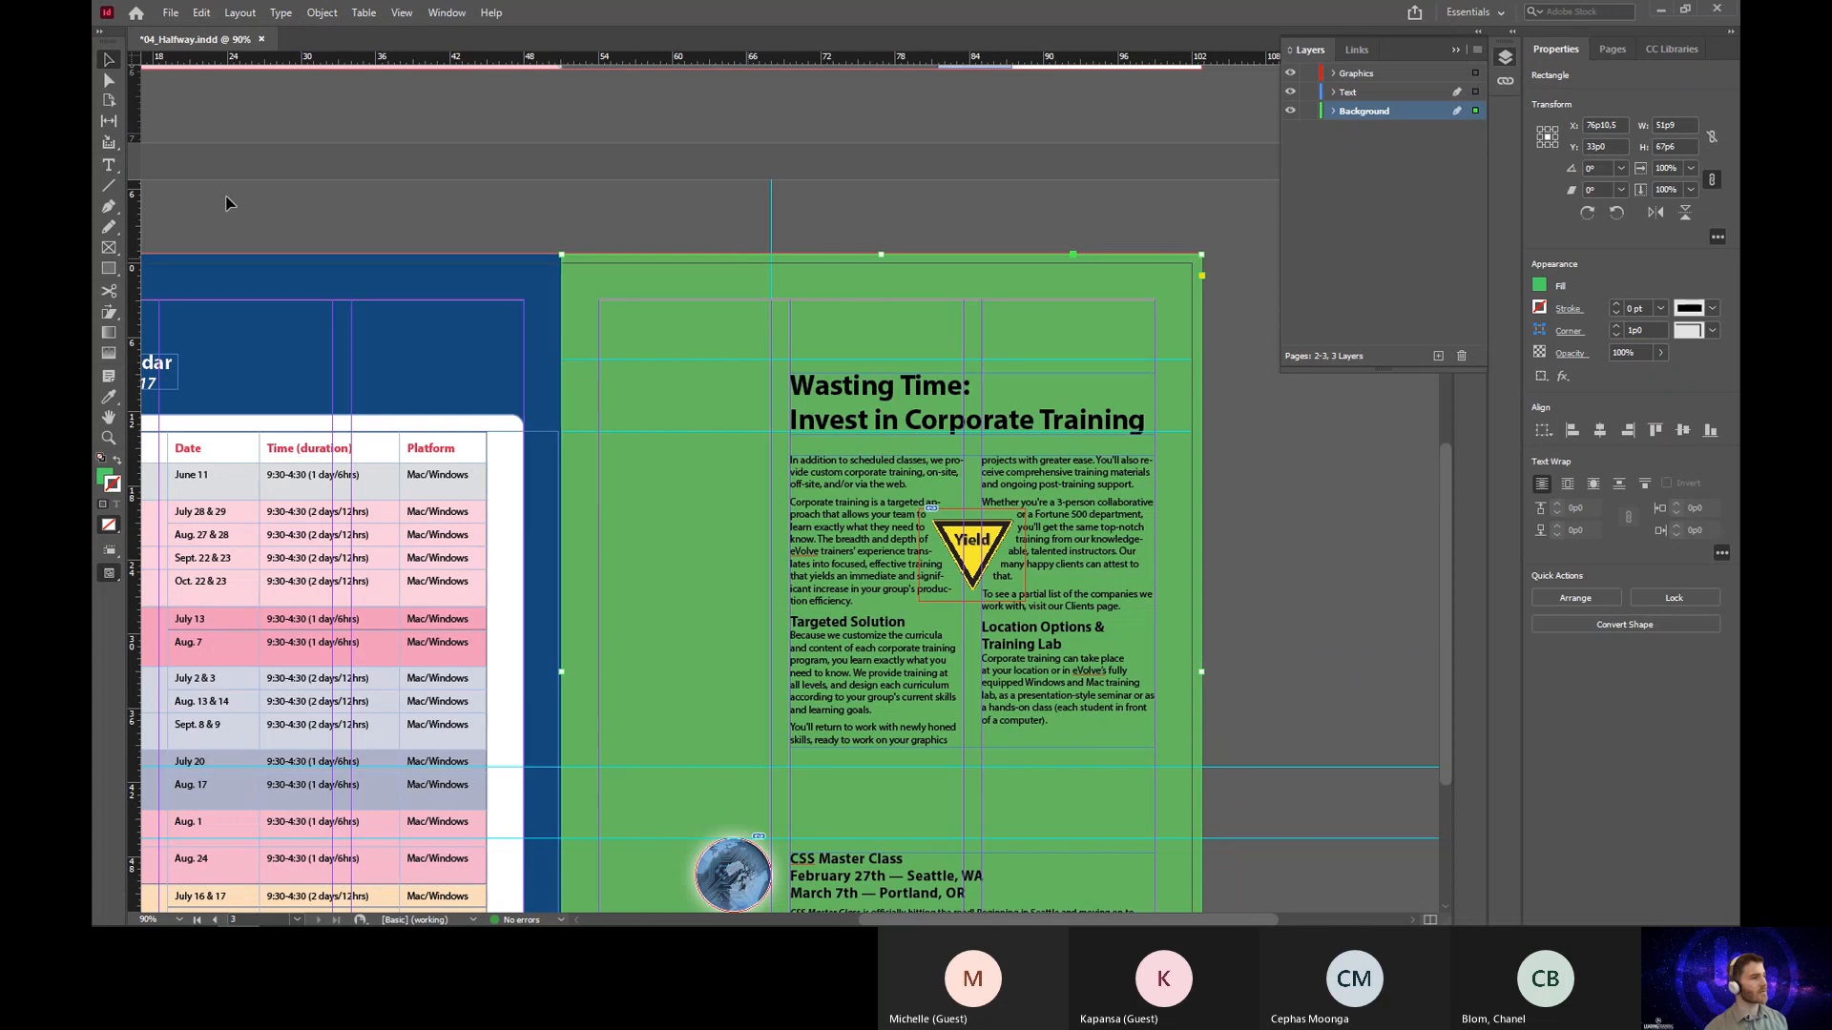
left_click(107, 215)
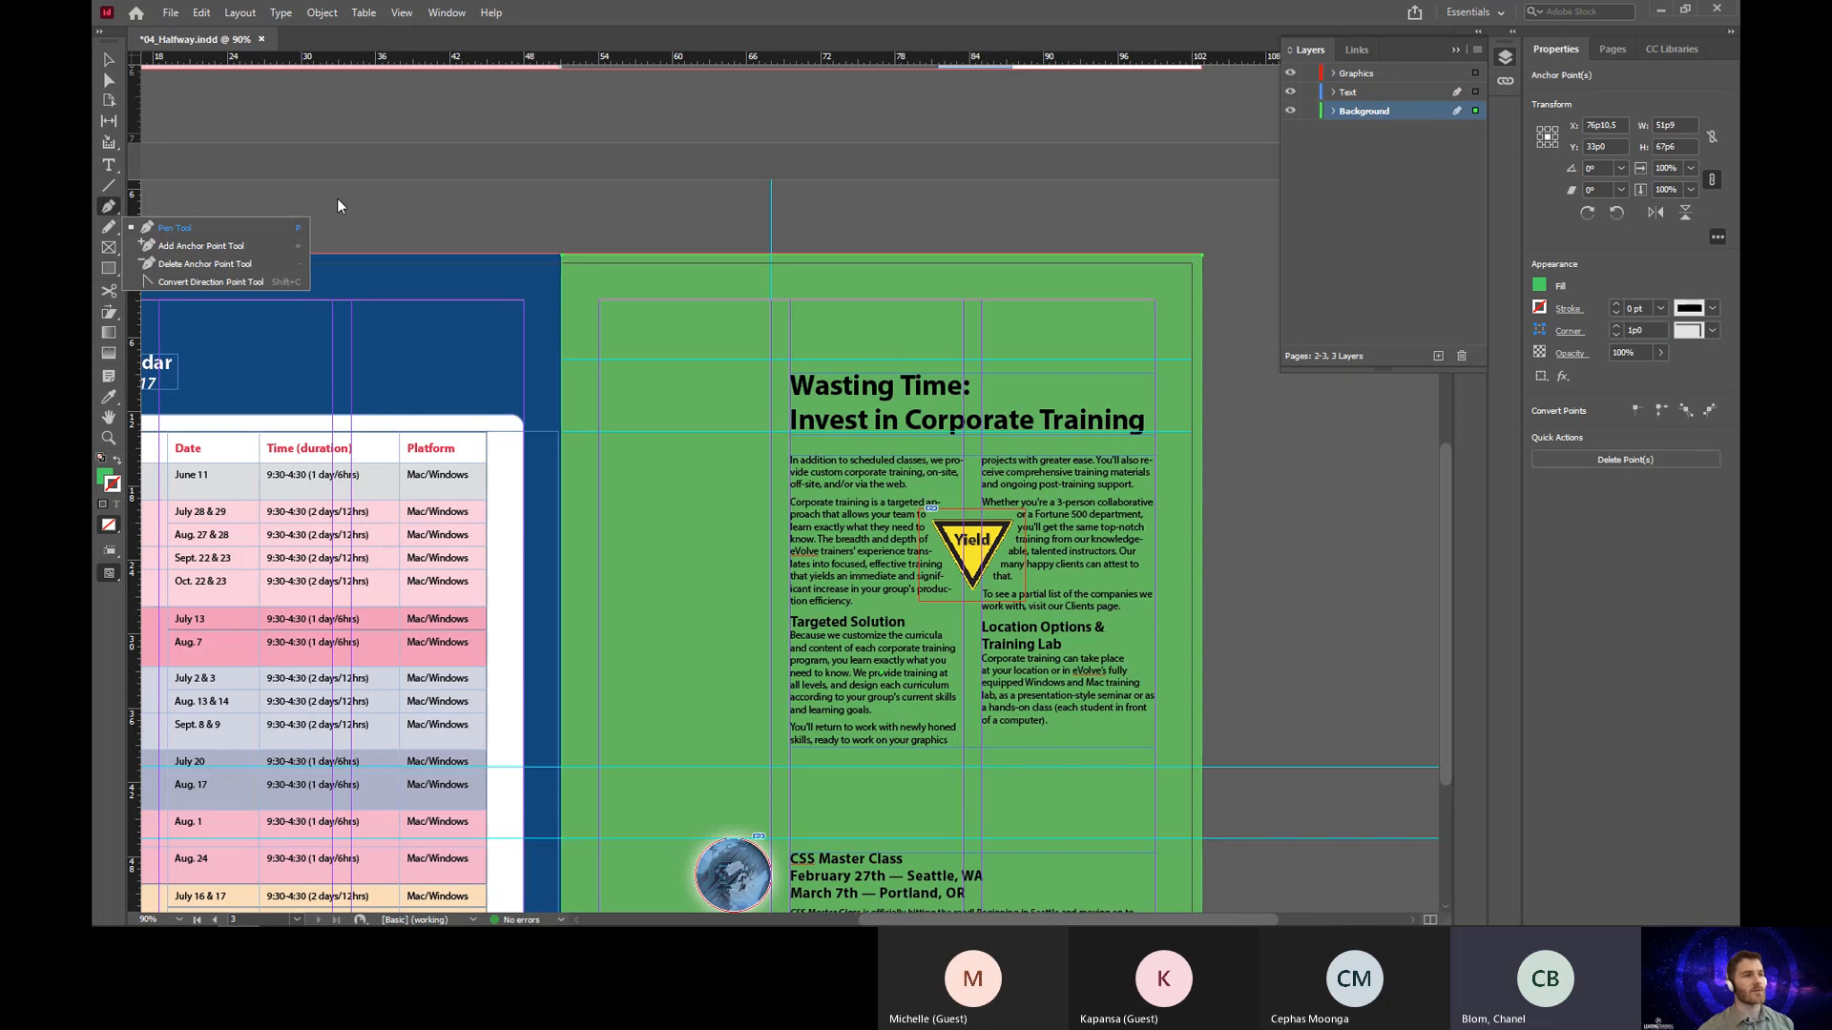
left_click(1308, 114)
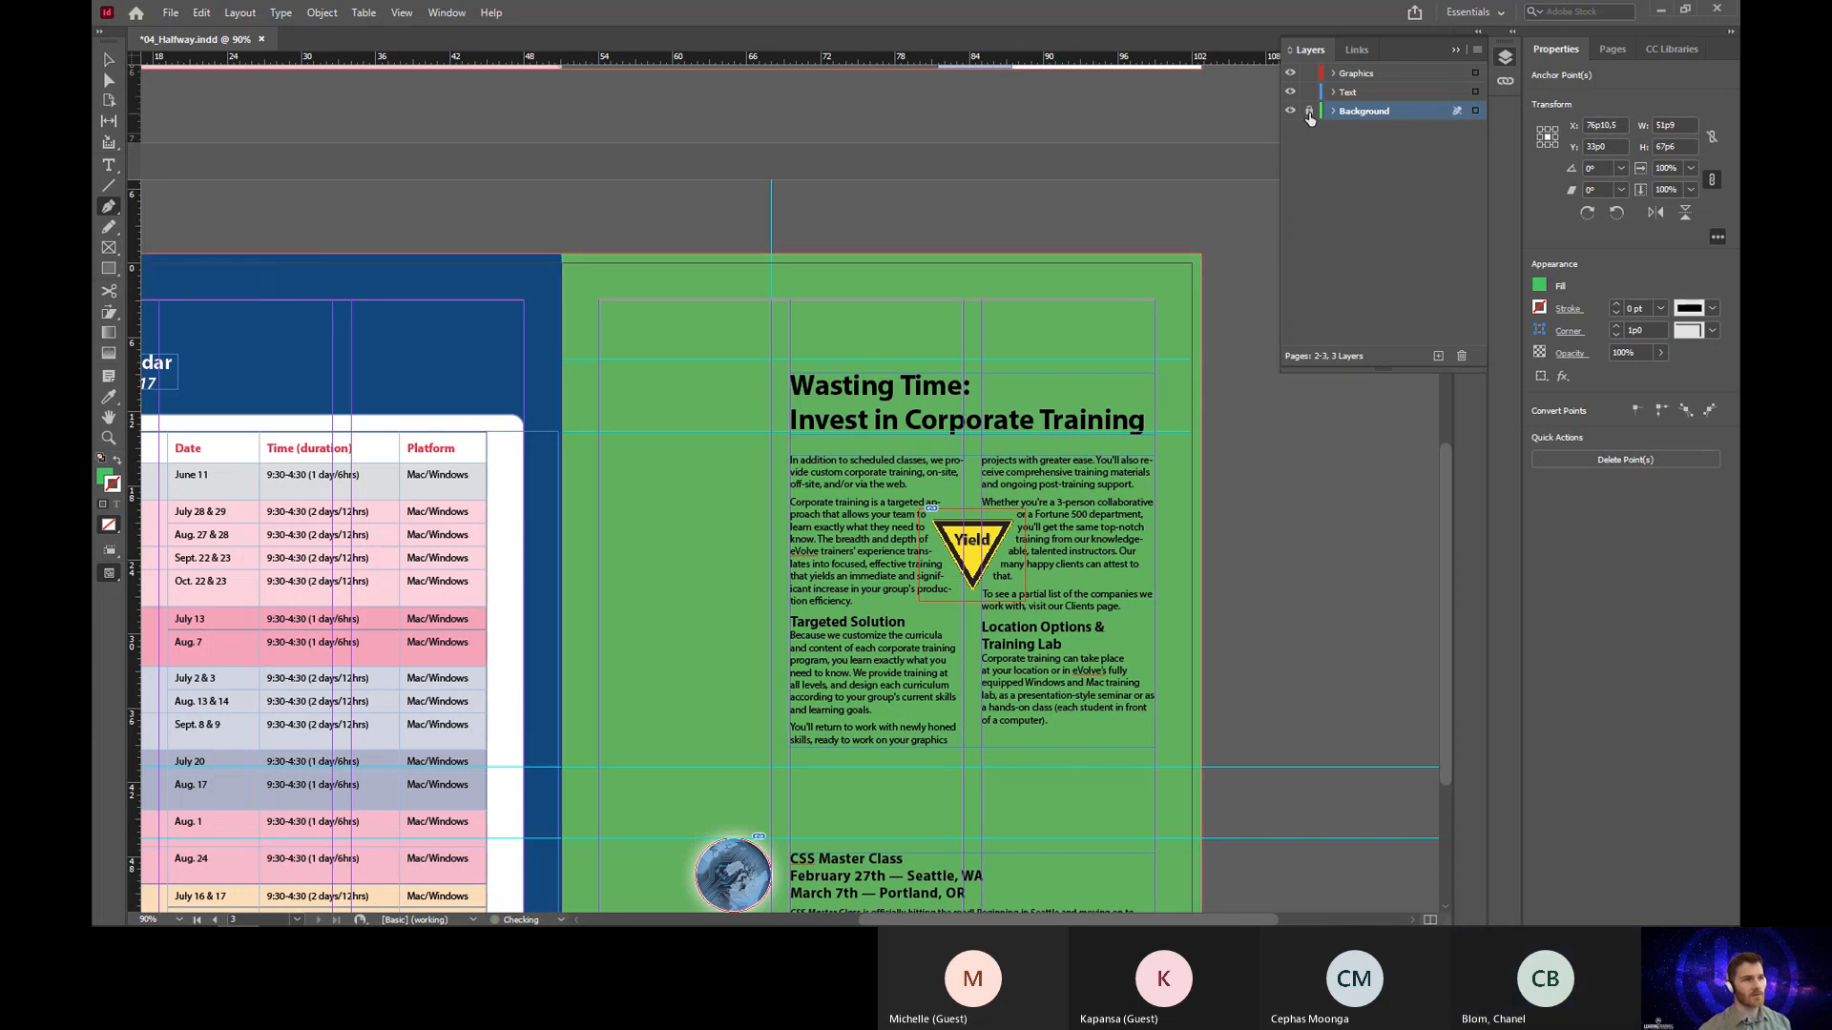
left_click(1309, 111)
left_click(1309, 113)
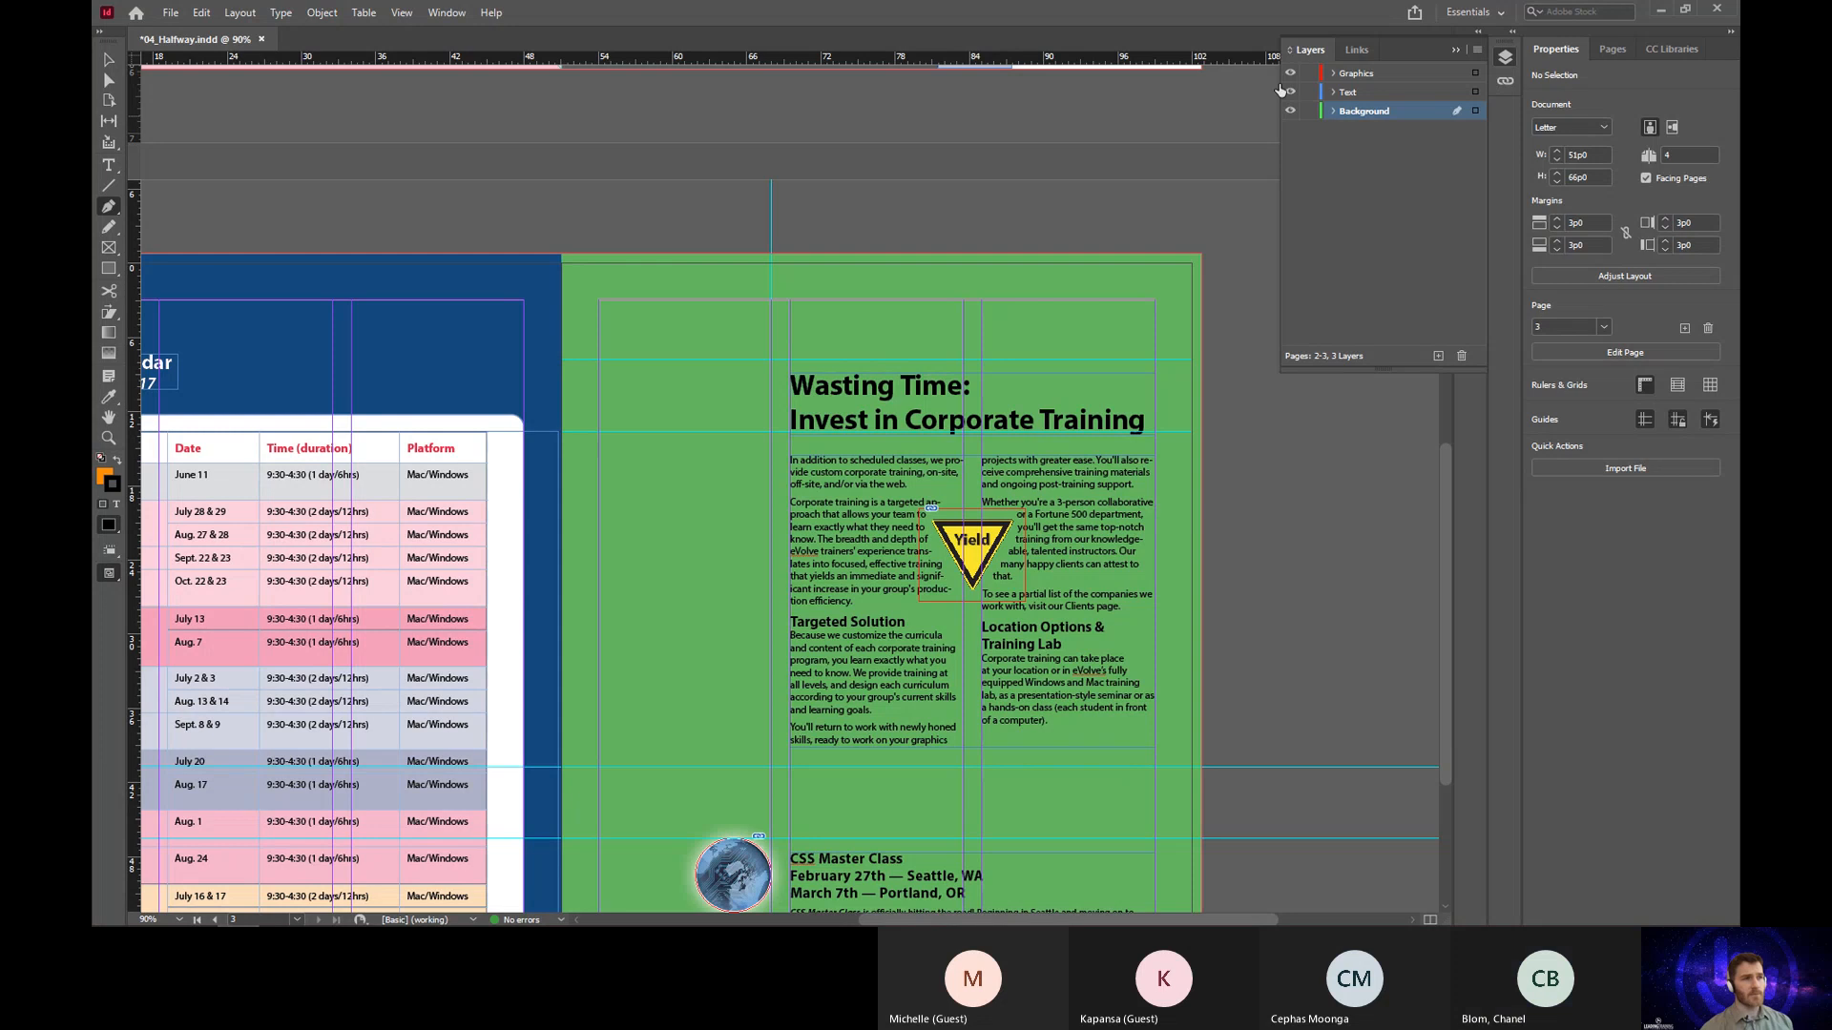
key("v")
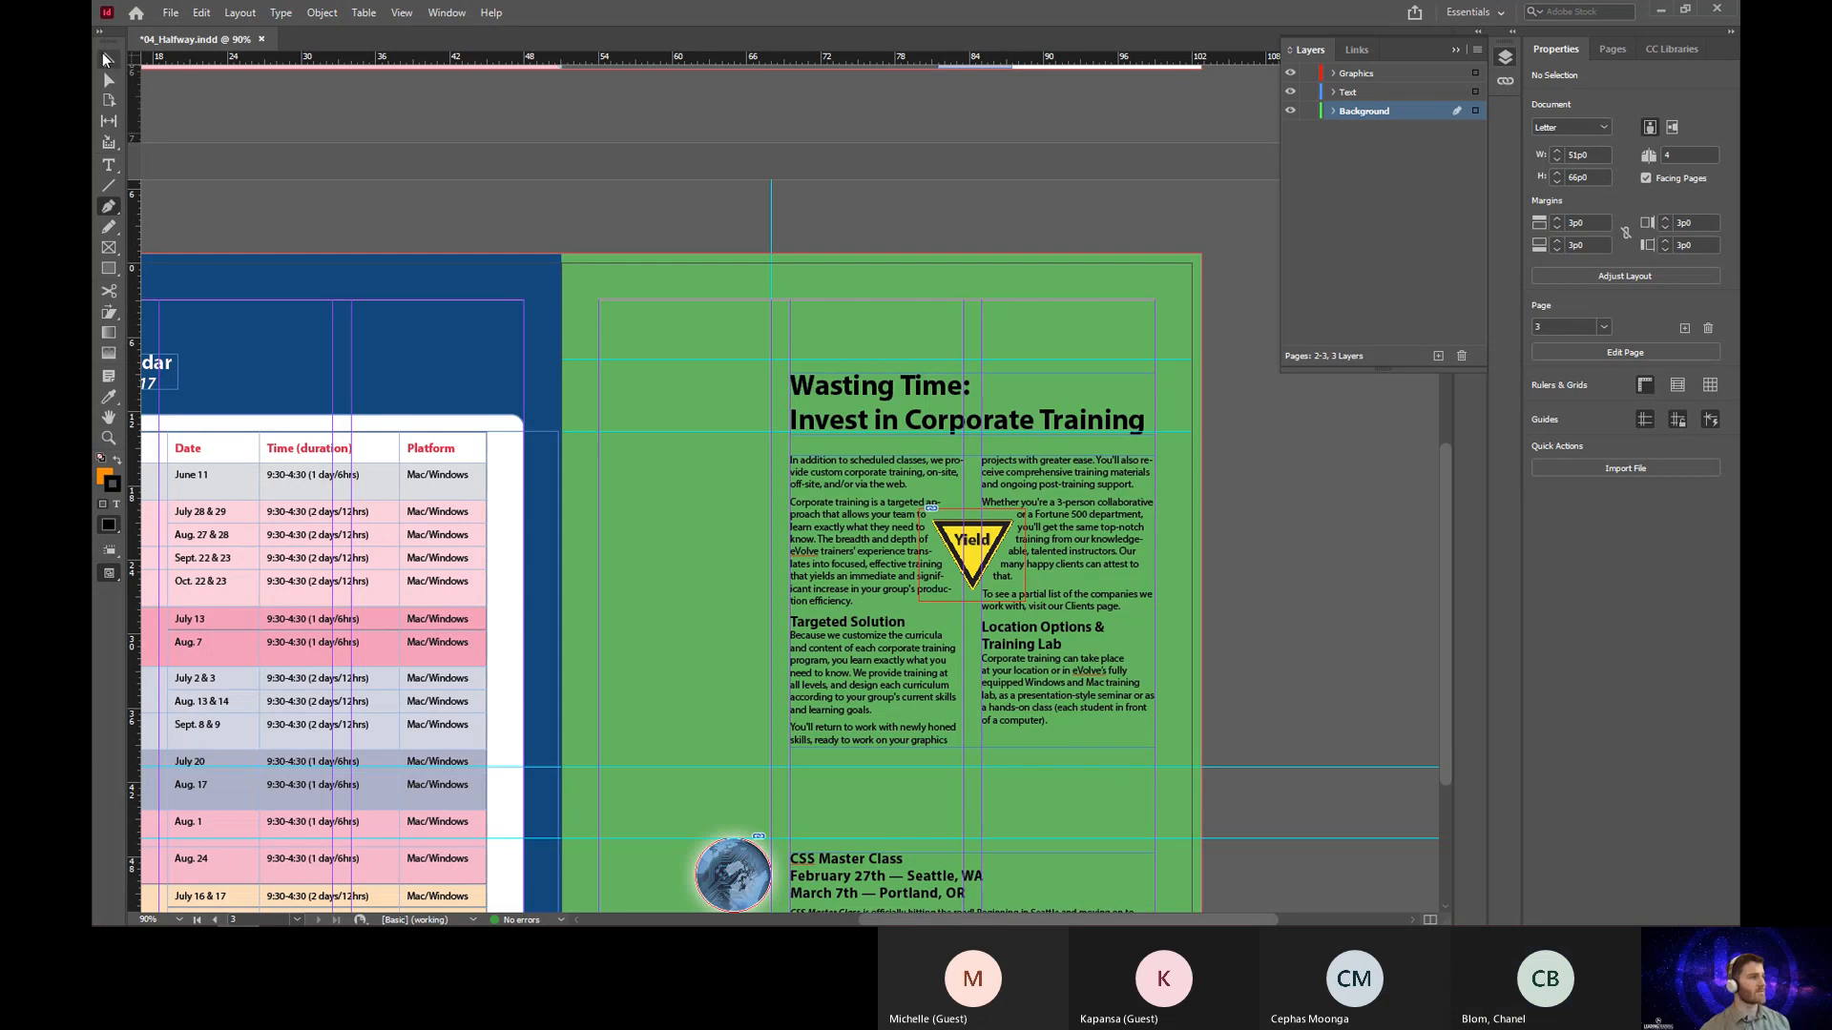
left_click(717, 326)
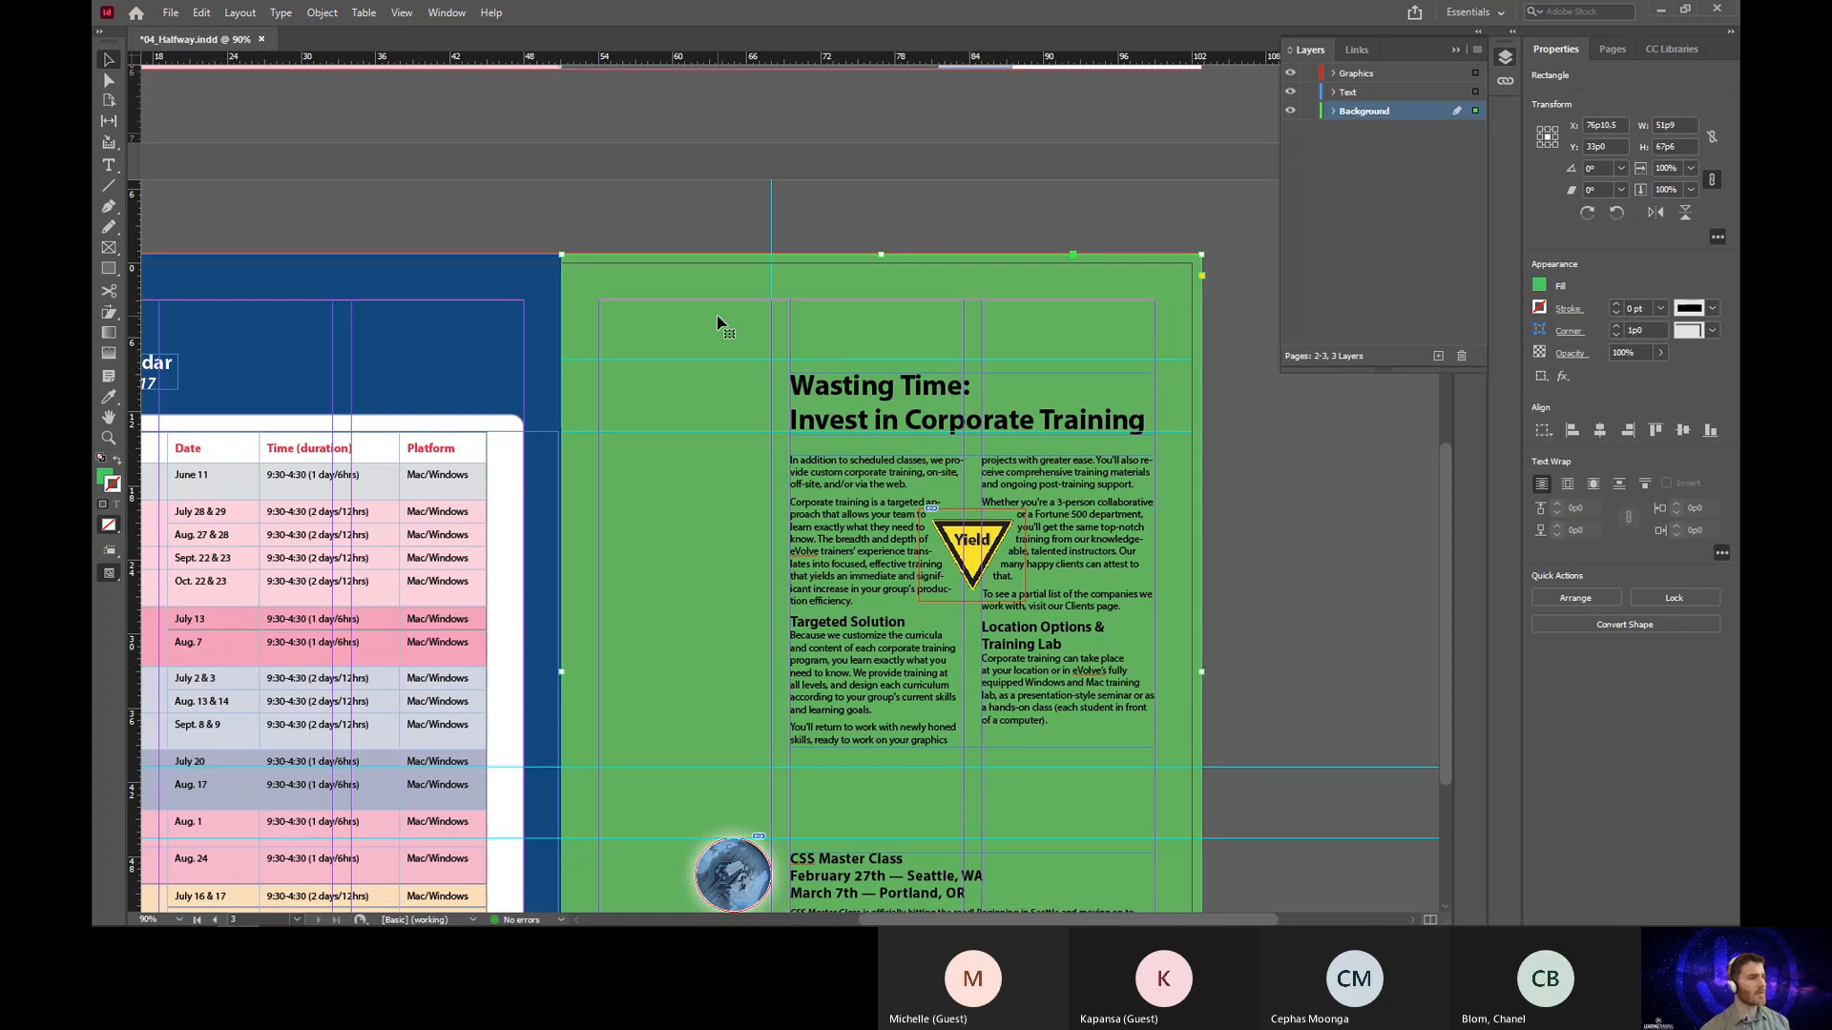
Step: With the Pen tool, add an anchor point on the green rectangle's top edge where the vertical guide crosses it
left_click(113, 213)
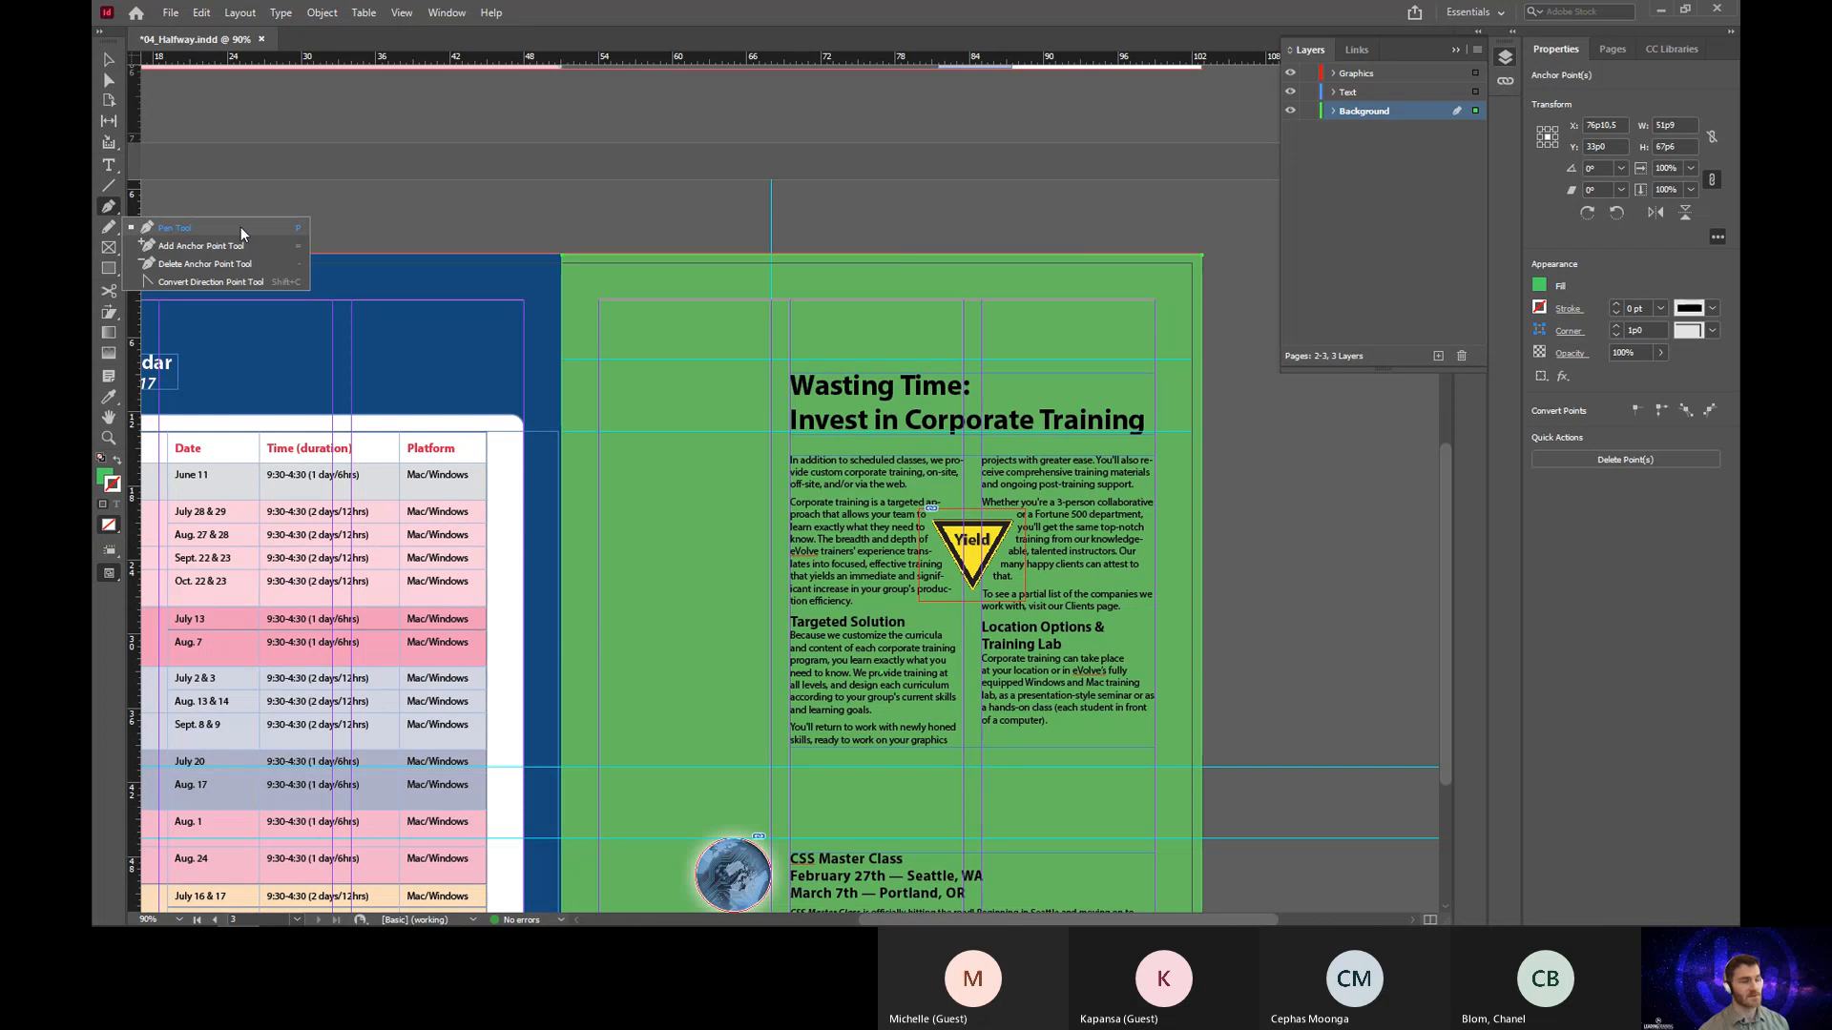
left_click(175, 230)
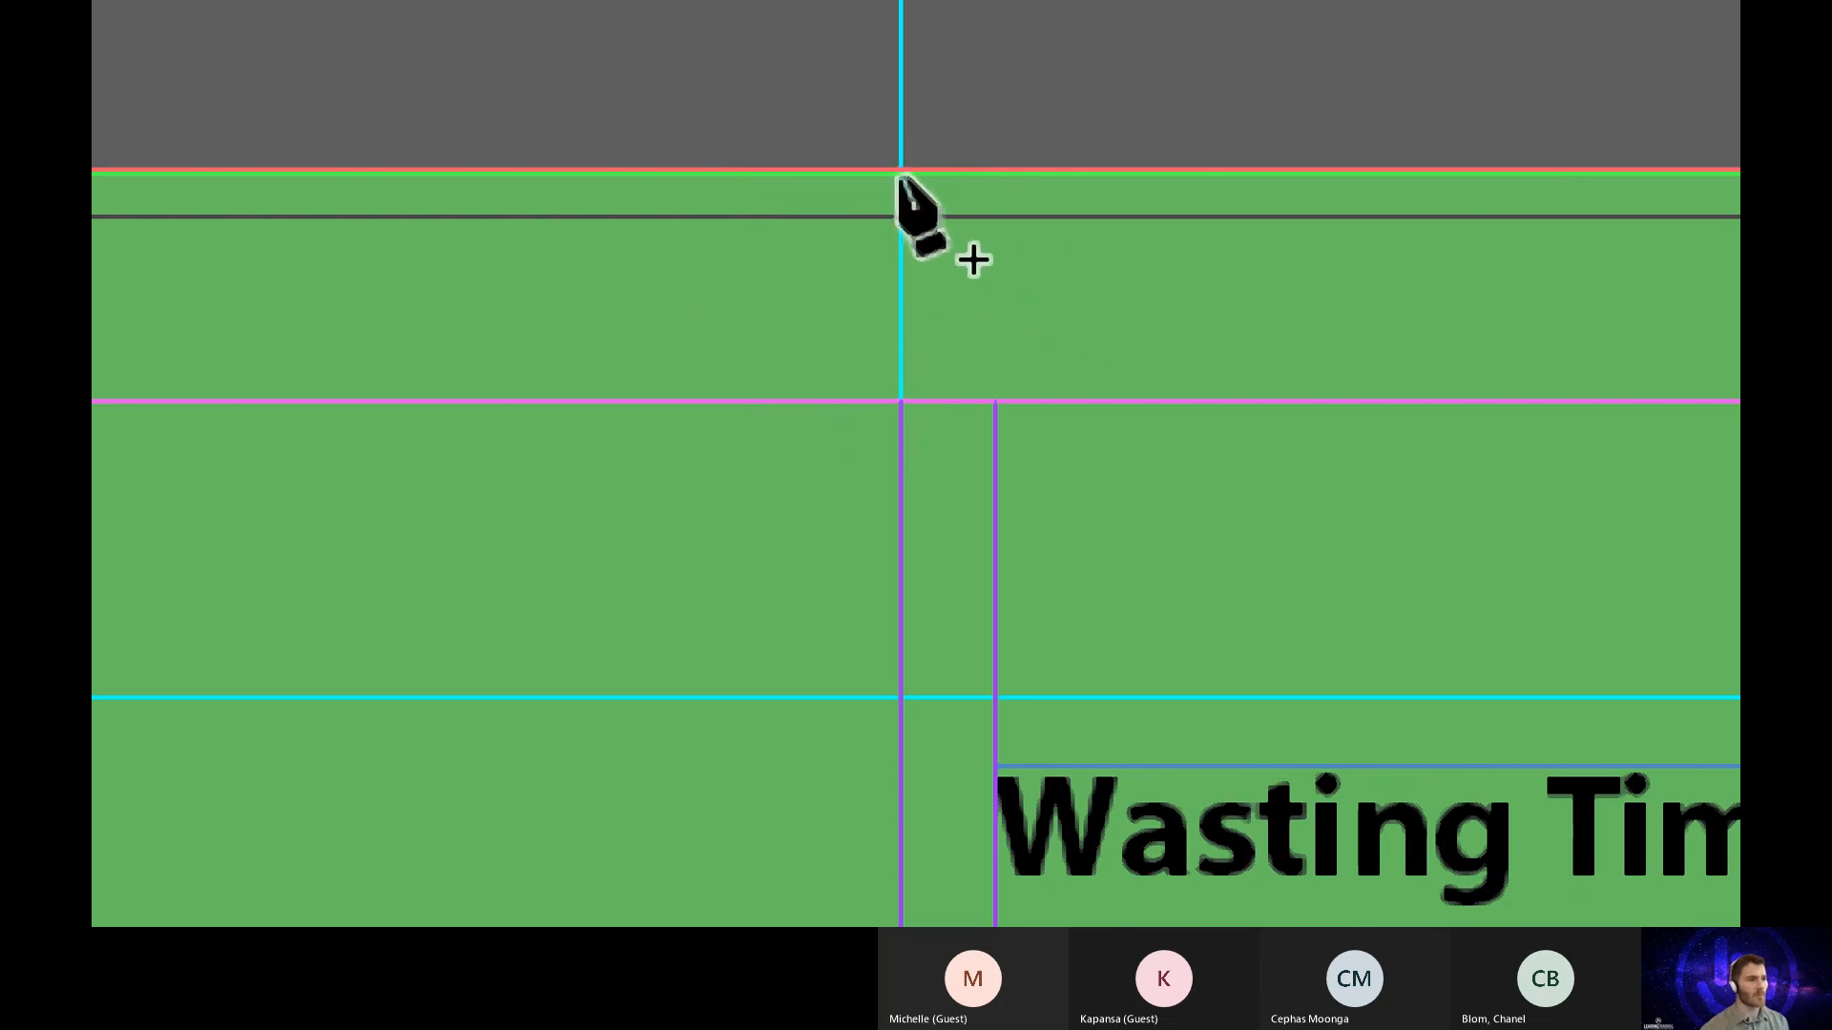
scroll(911, 115, "up", 2)
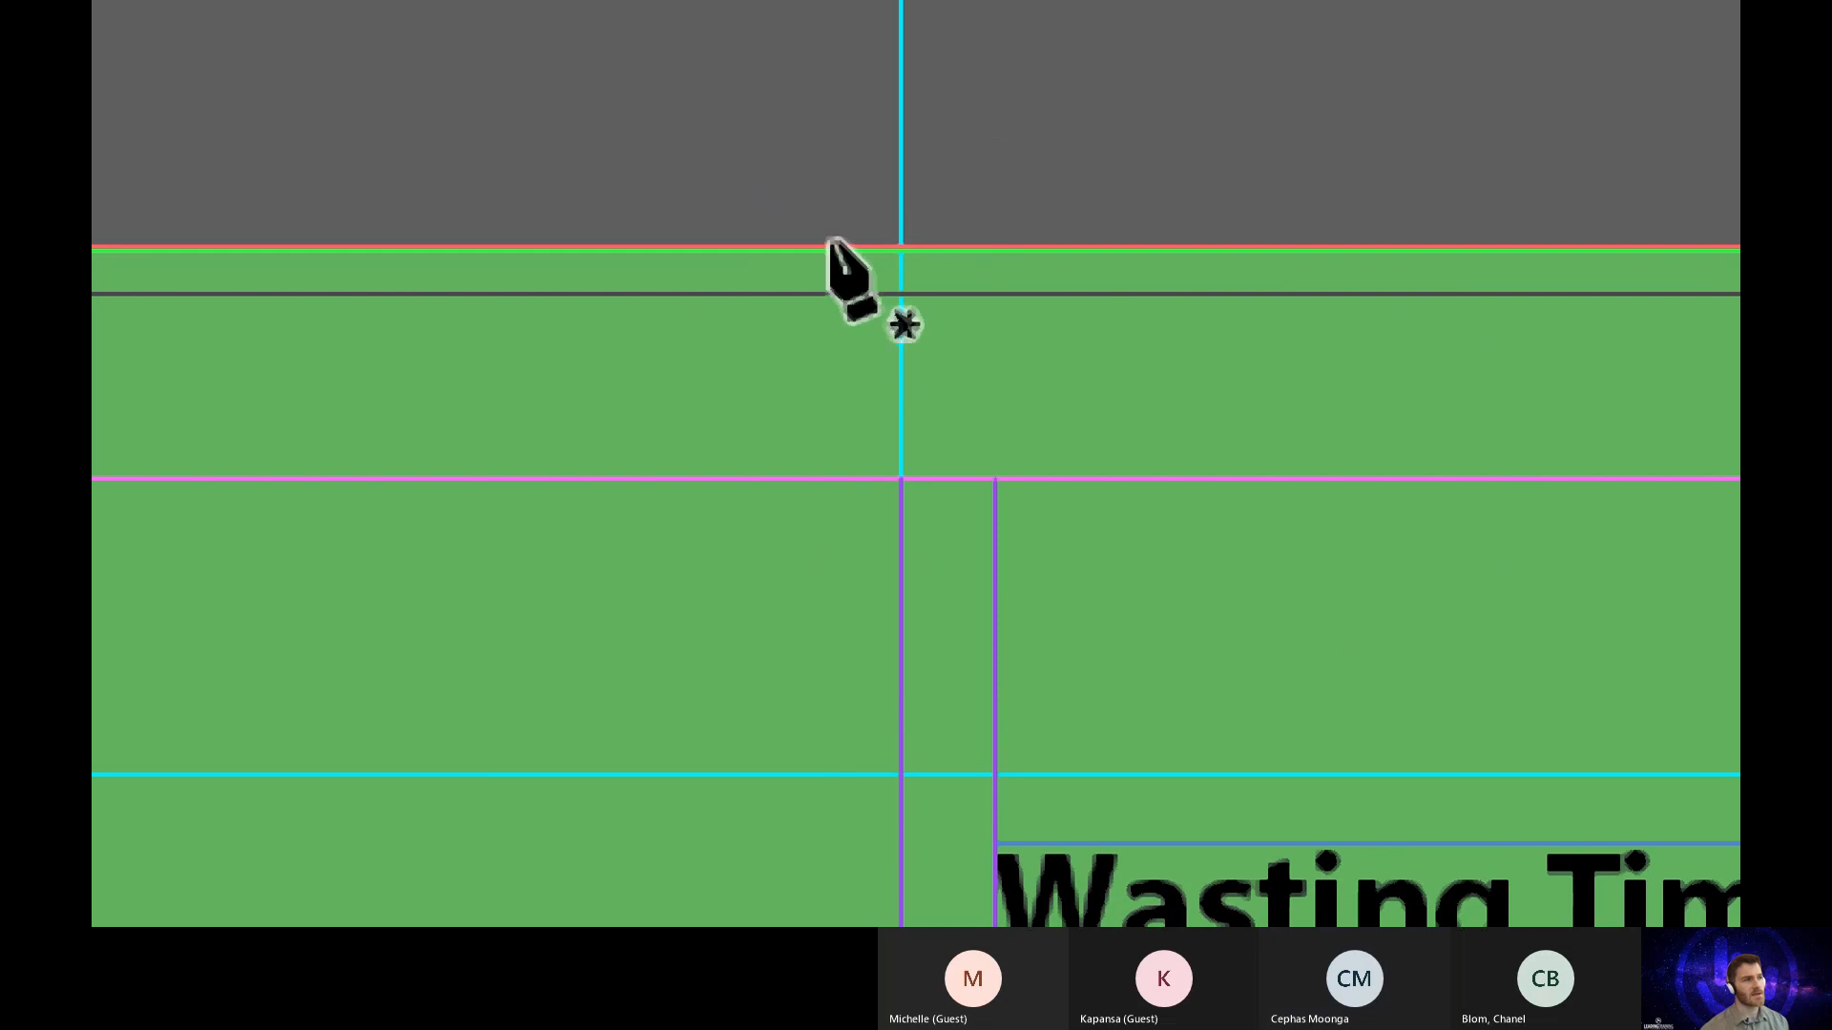
left_click(897, 252)
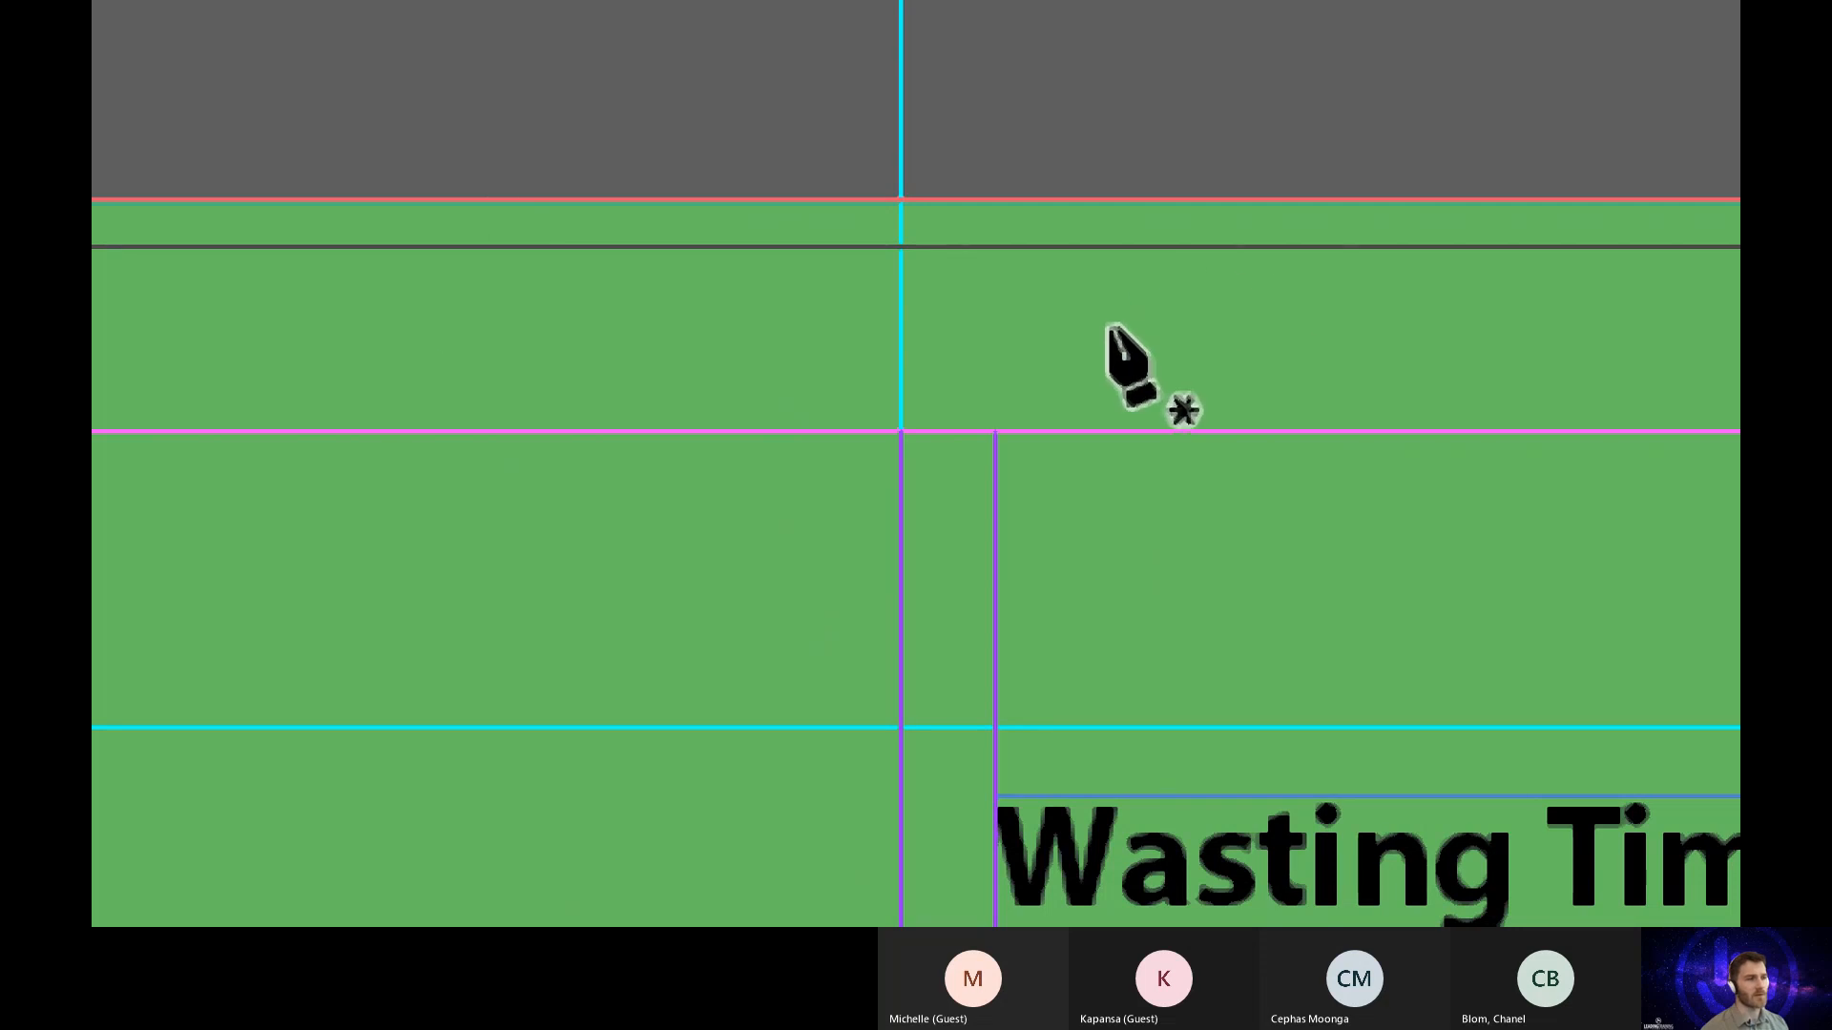
key("a")
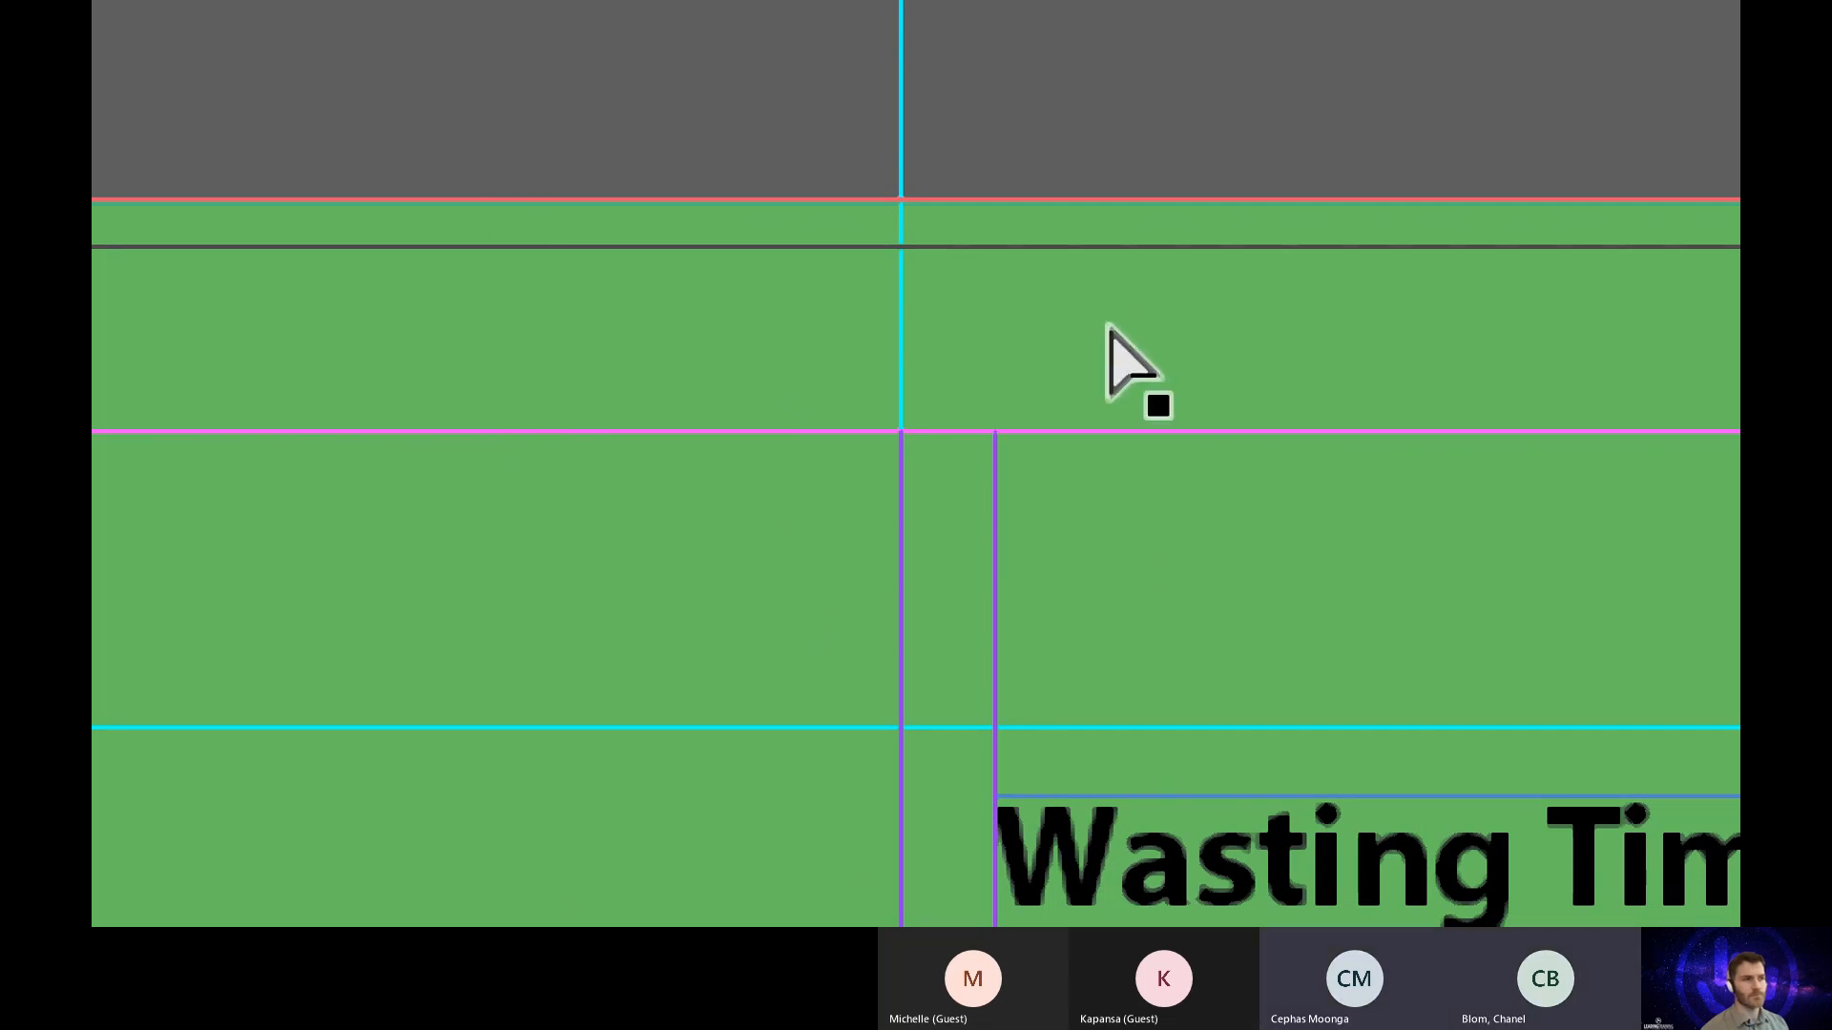
left_click(1109, 326)
key("p")
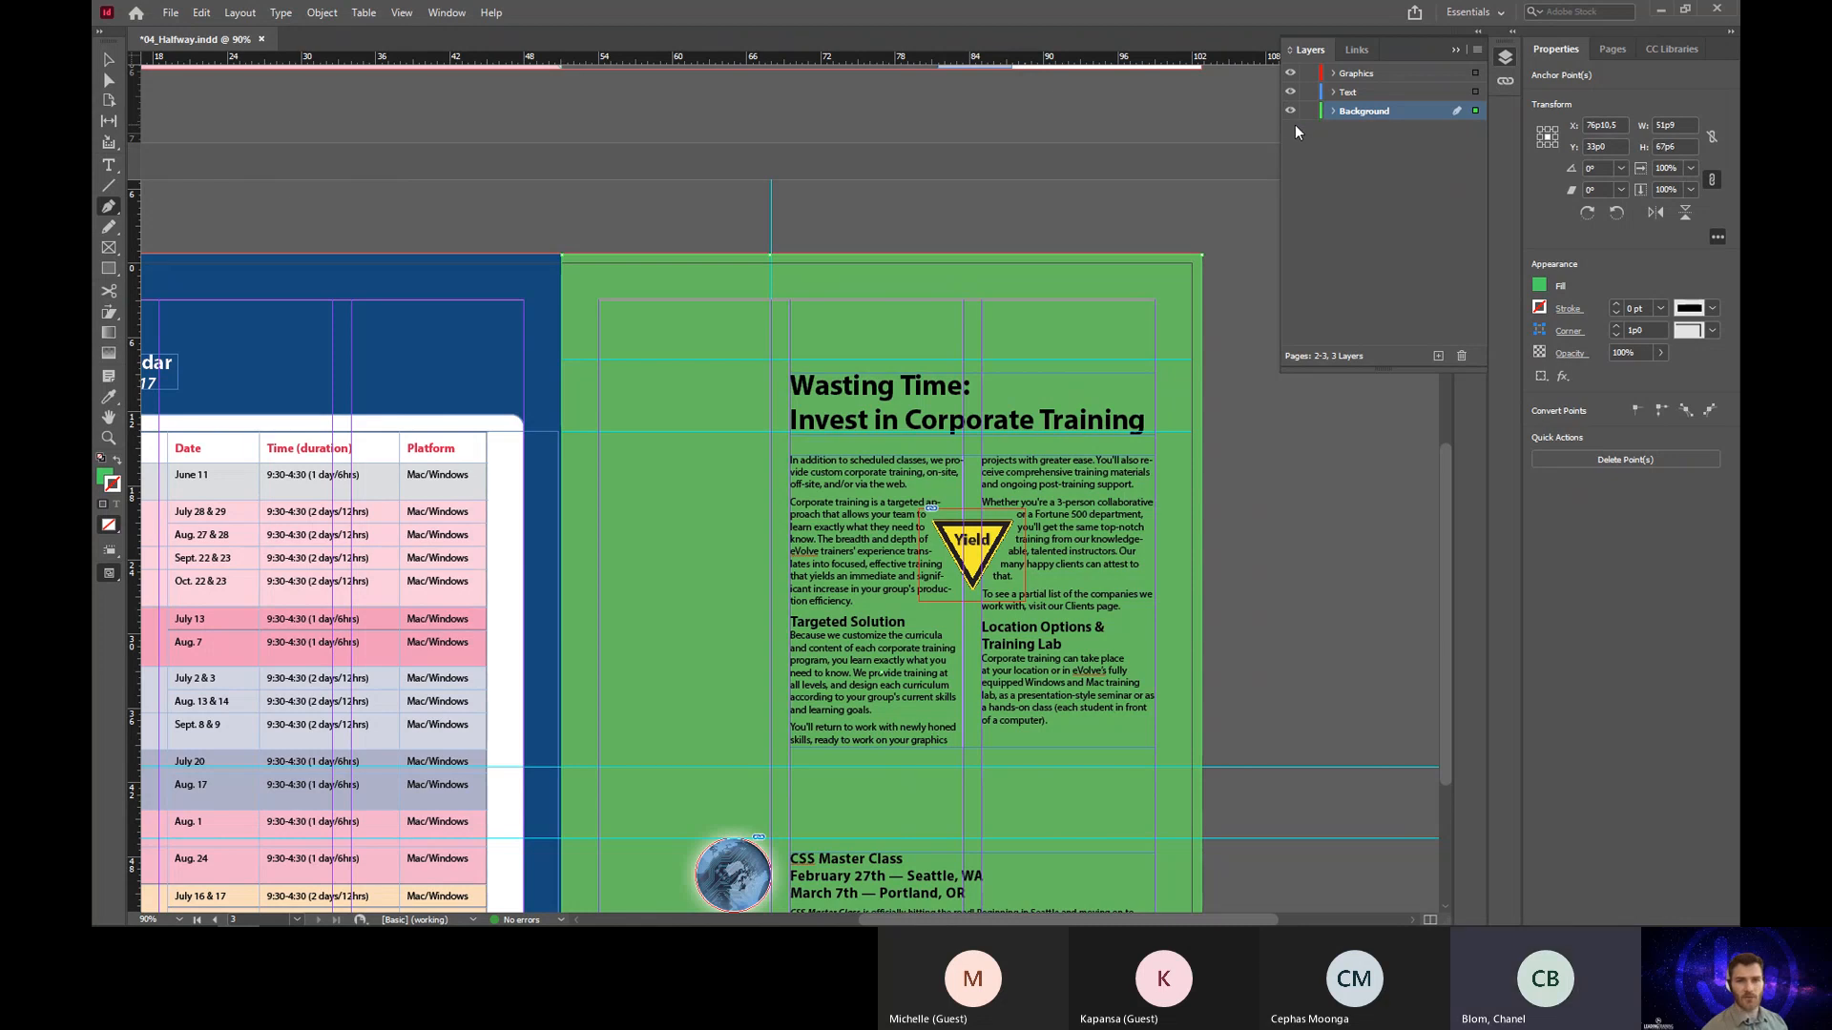
Step: Switch back to the Selection tool and reselect the whole green background shape on page 3
left_click(110, 60)
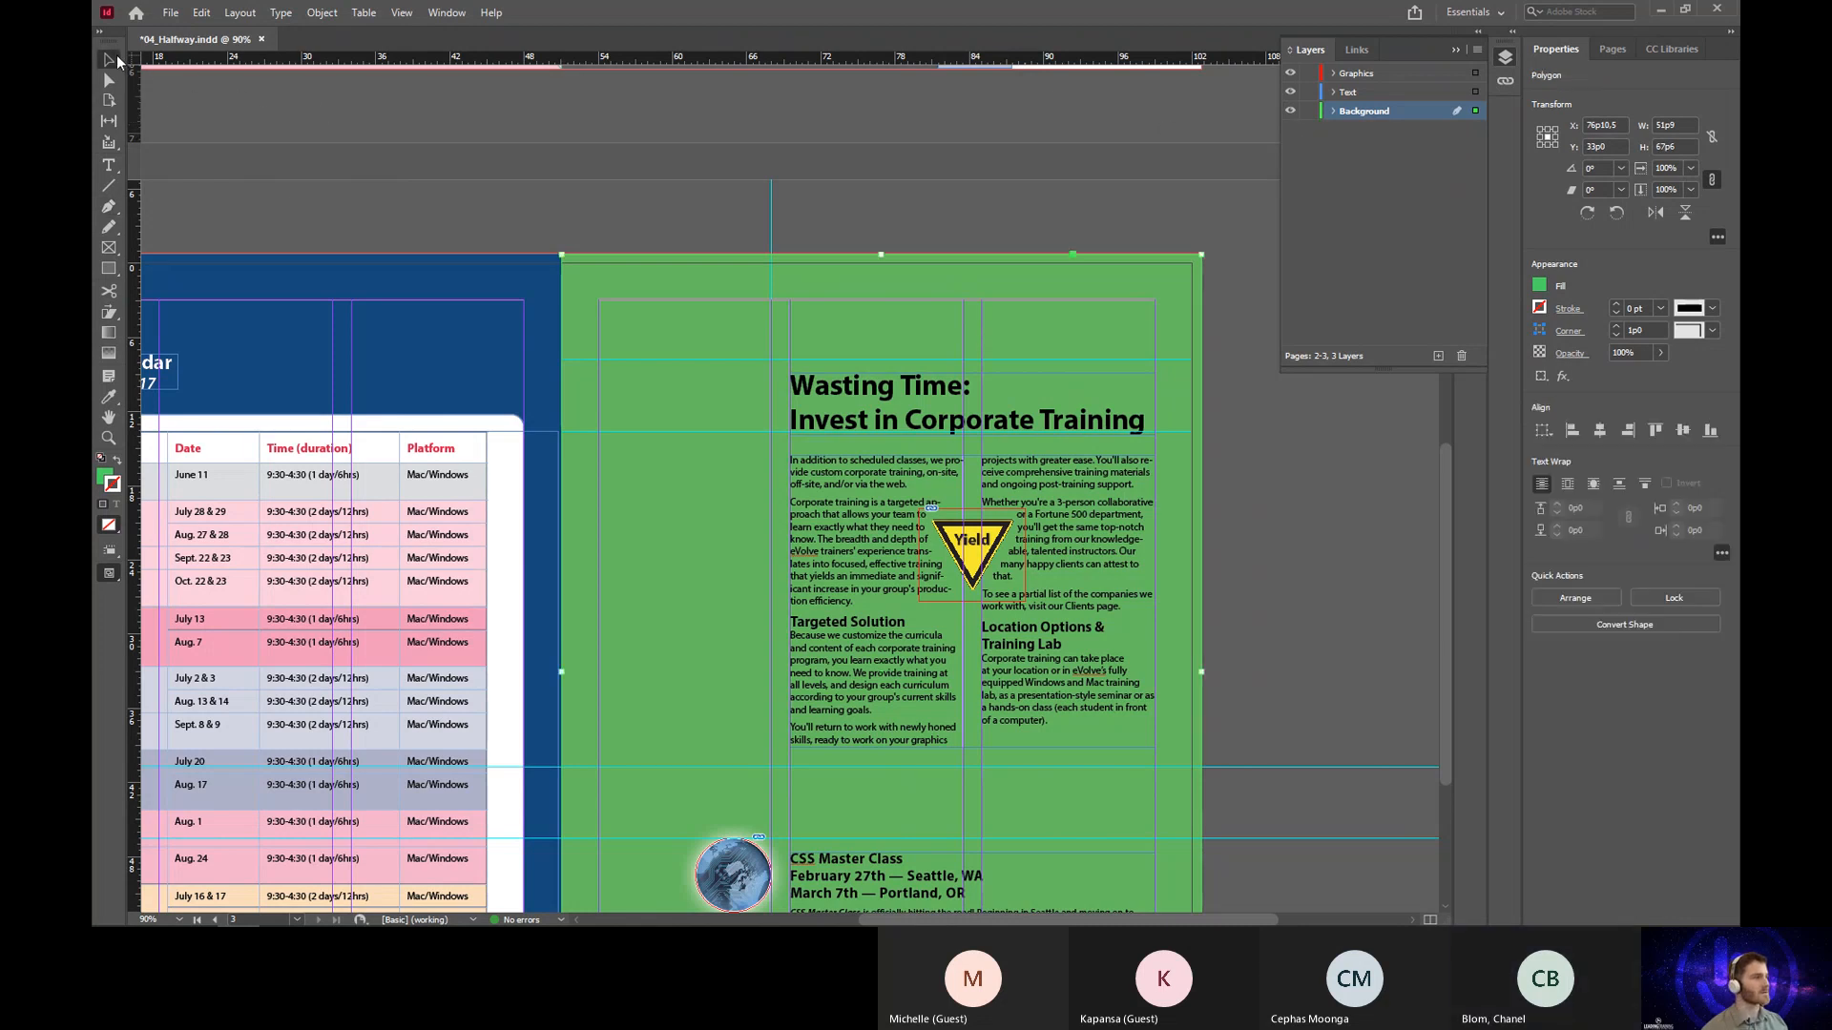
left_click(893, 198)
left_click(674, 286)
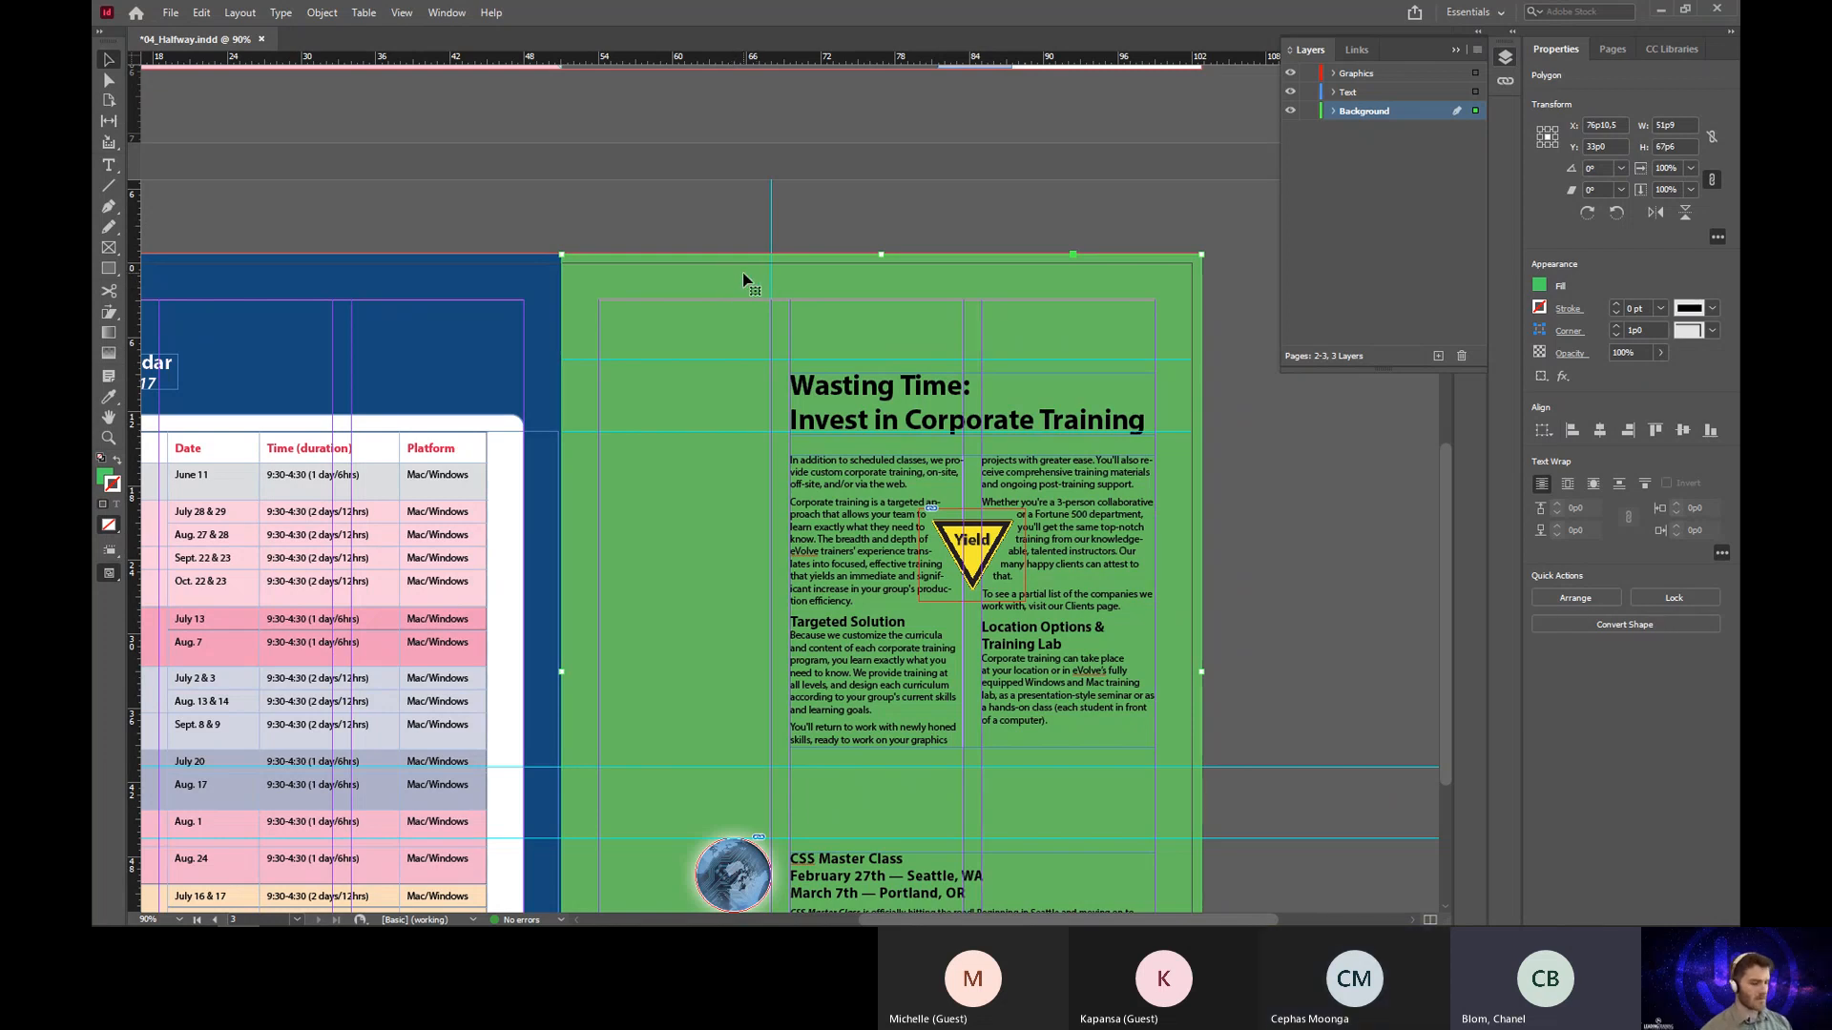
Step: With the Pen tool, add an anchor point on the green background's right edge at the horizontal guide below the article, and deselect the shape
key("p")
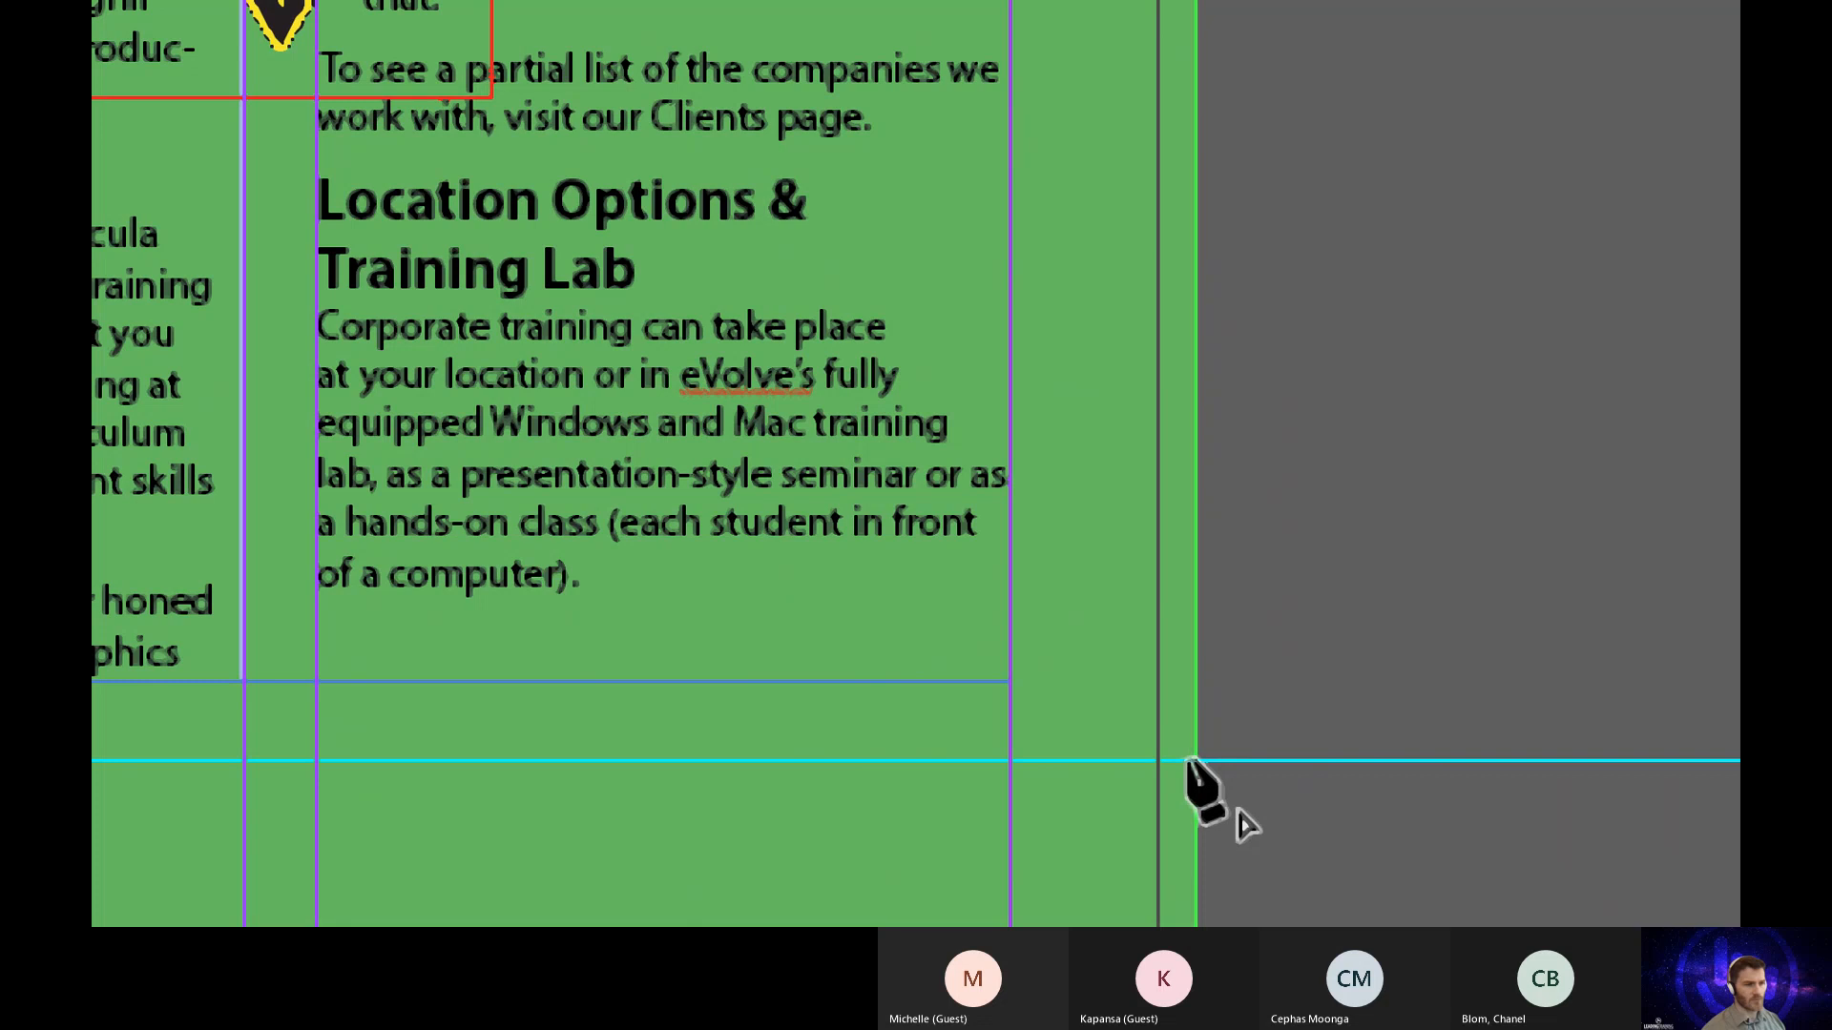
left_click(1196, 760)
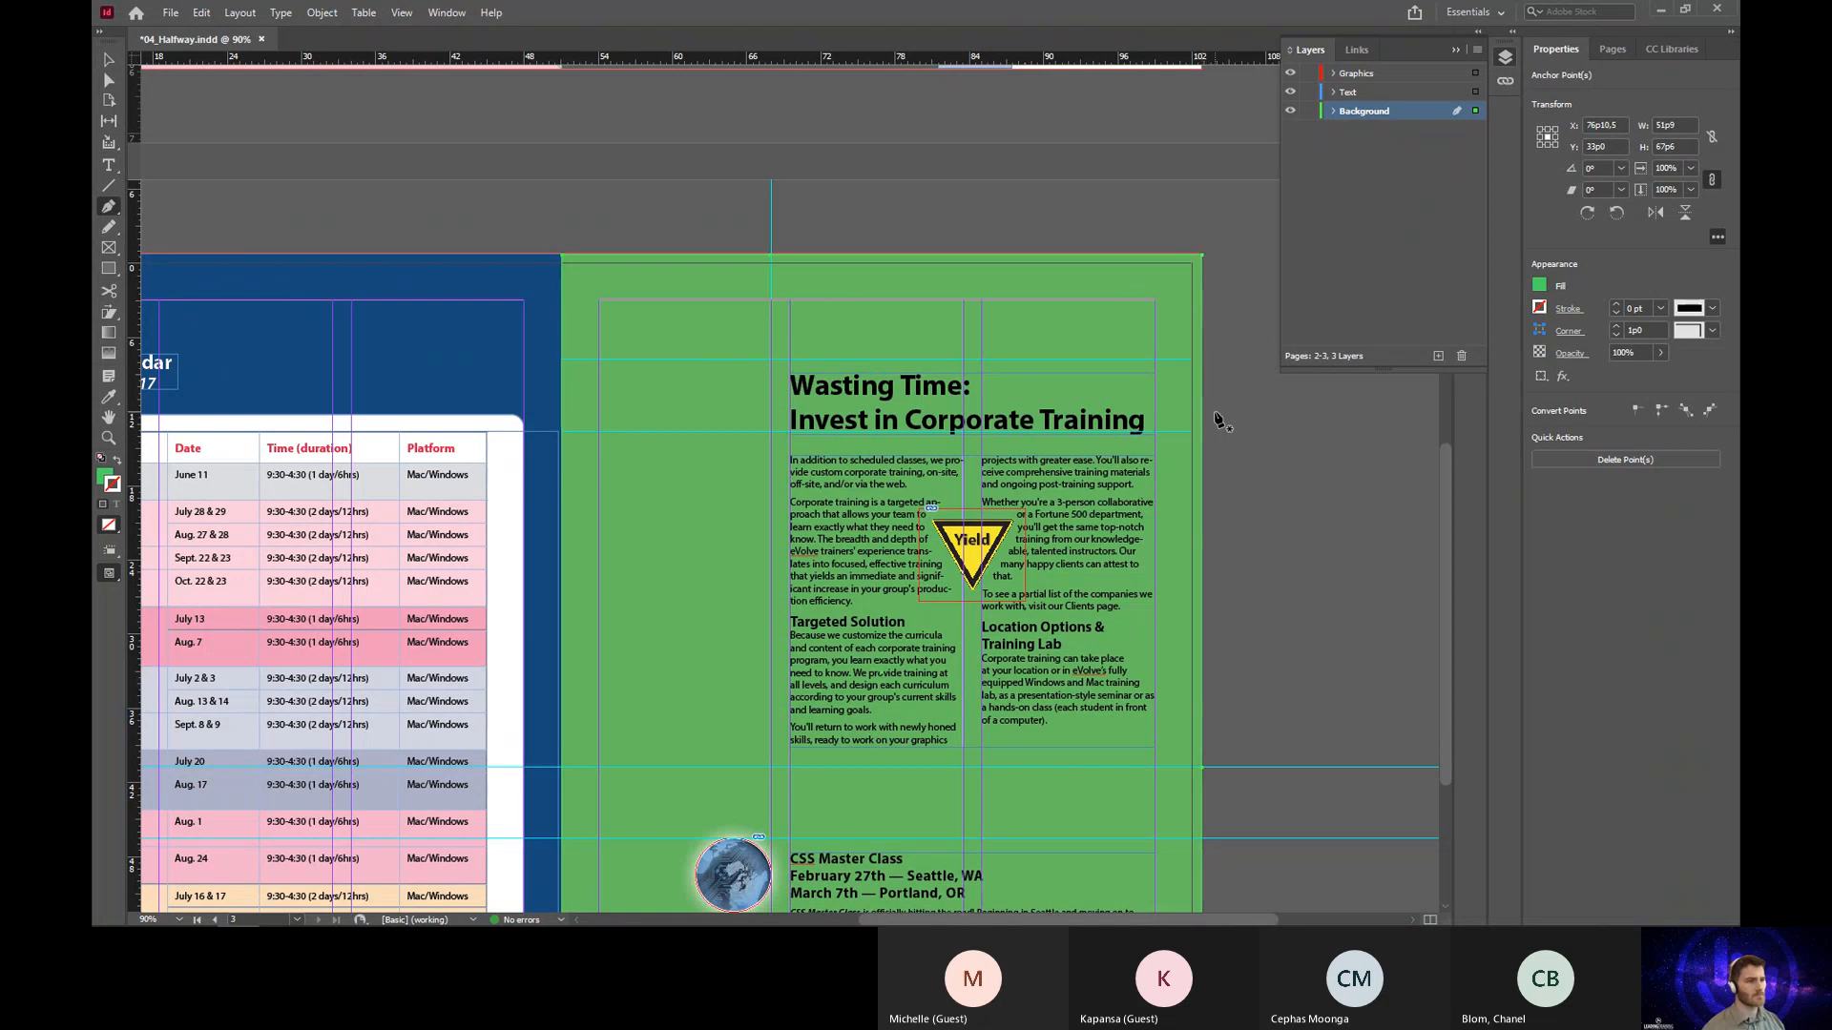
left_click(1217, 304, "ctrl")
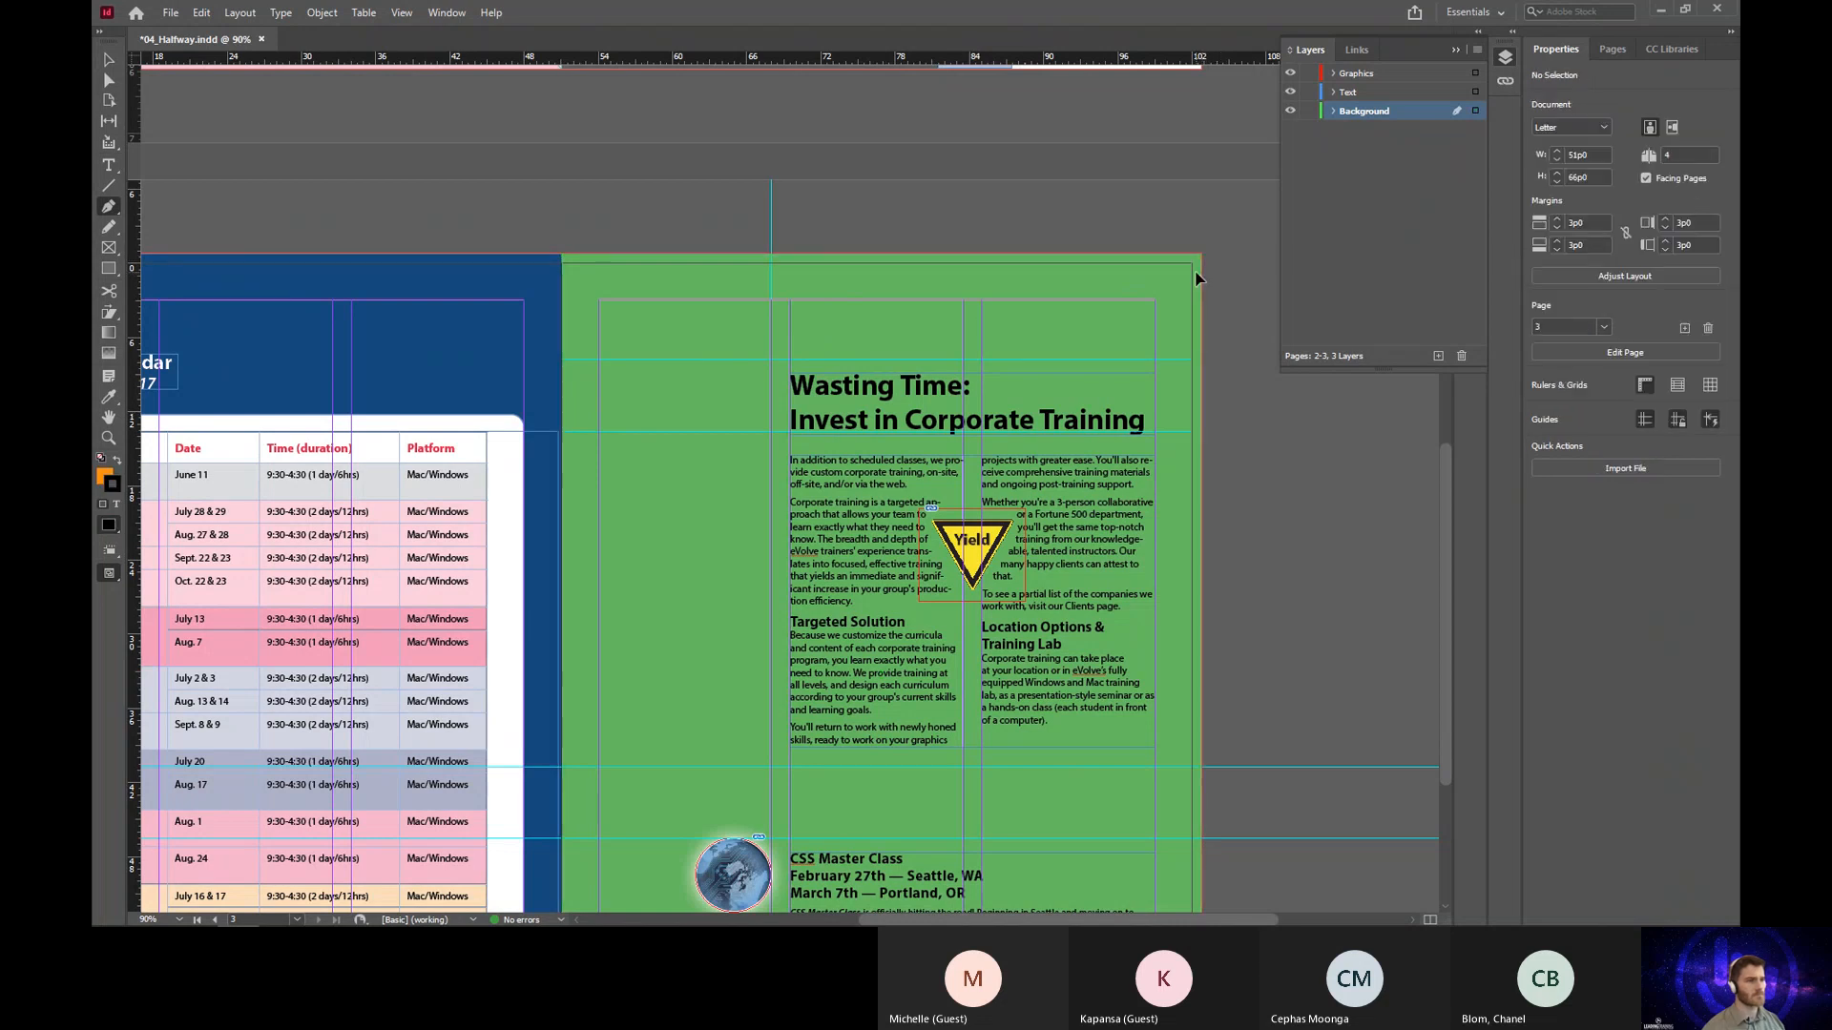
left_click(1198, 271, "ctrl")
left_click(1203, 258, "ctrl")
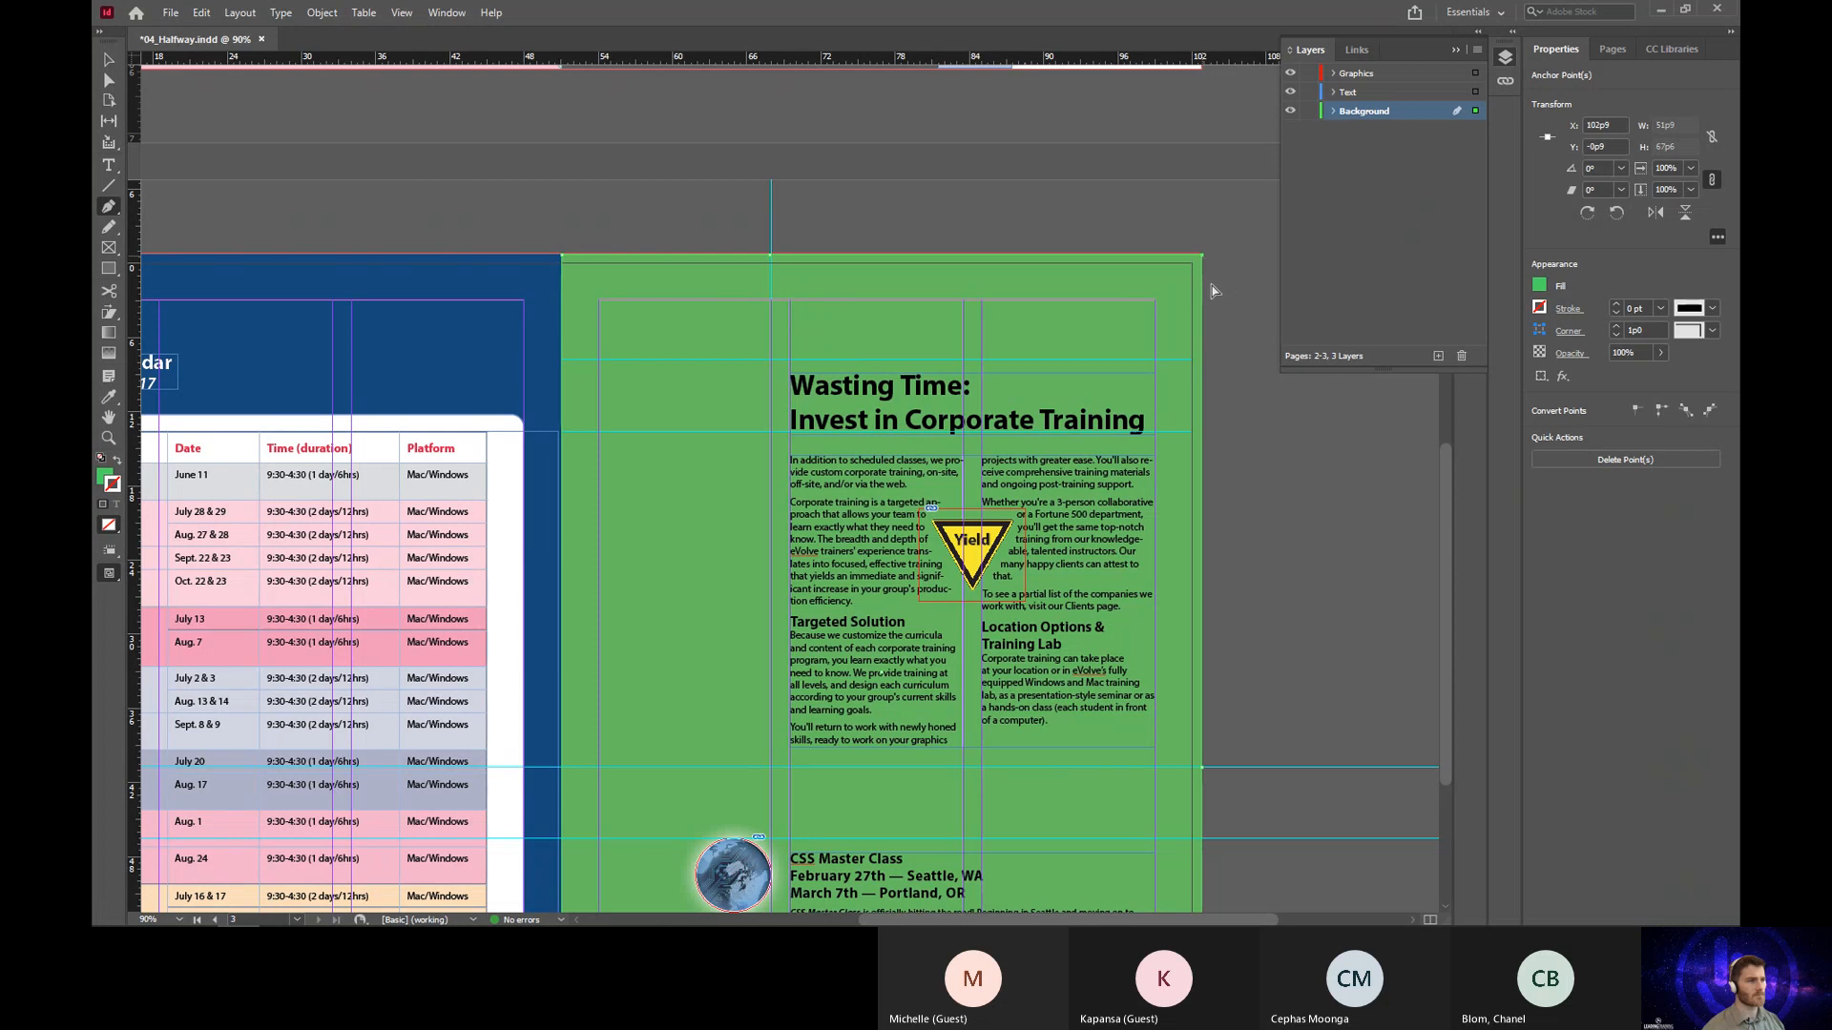
left_click(1217, 301, "ctrl")
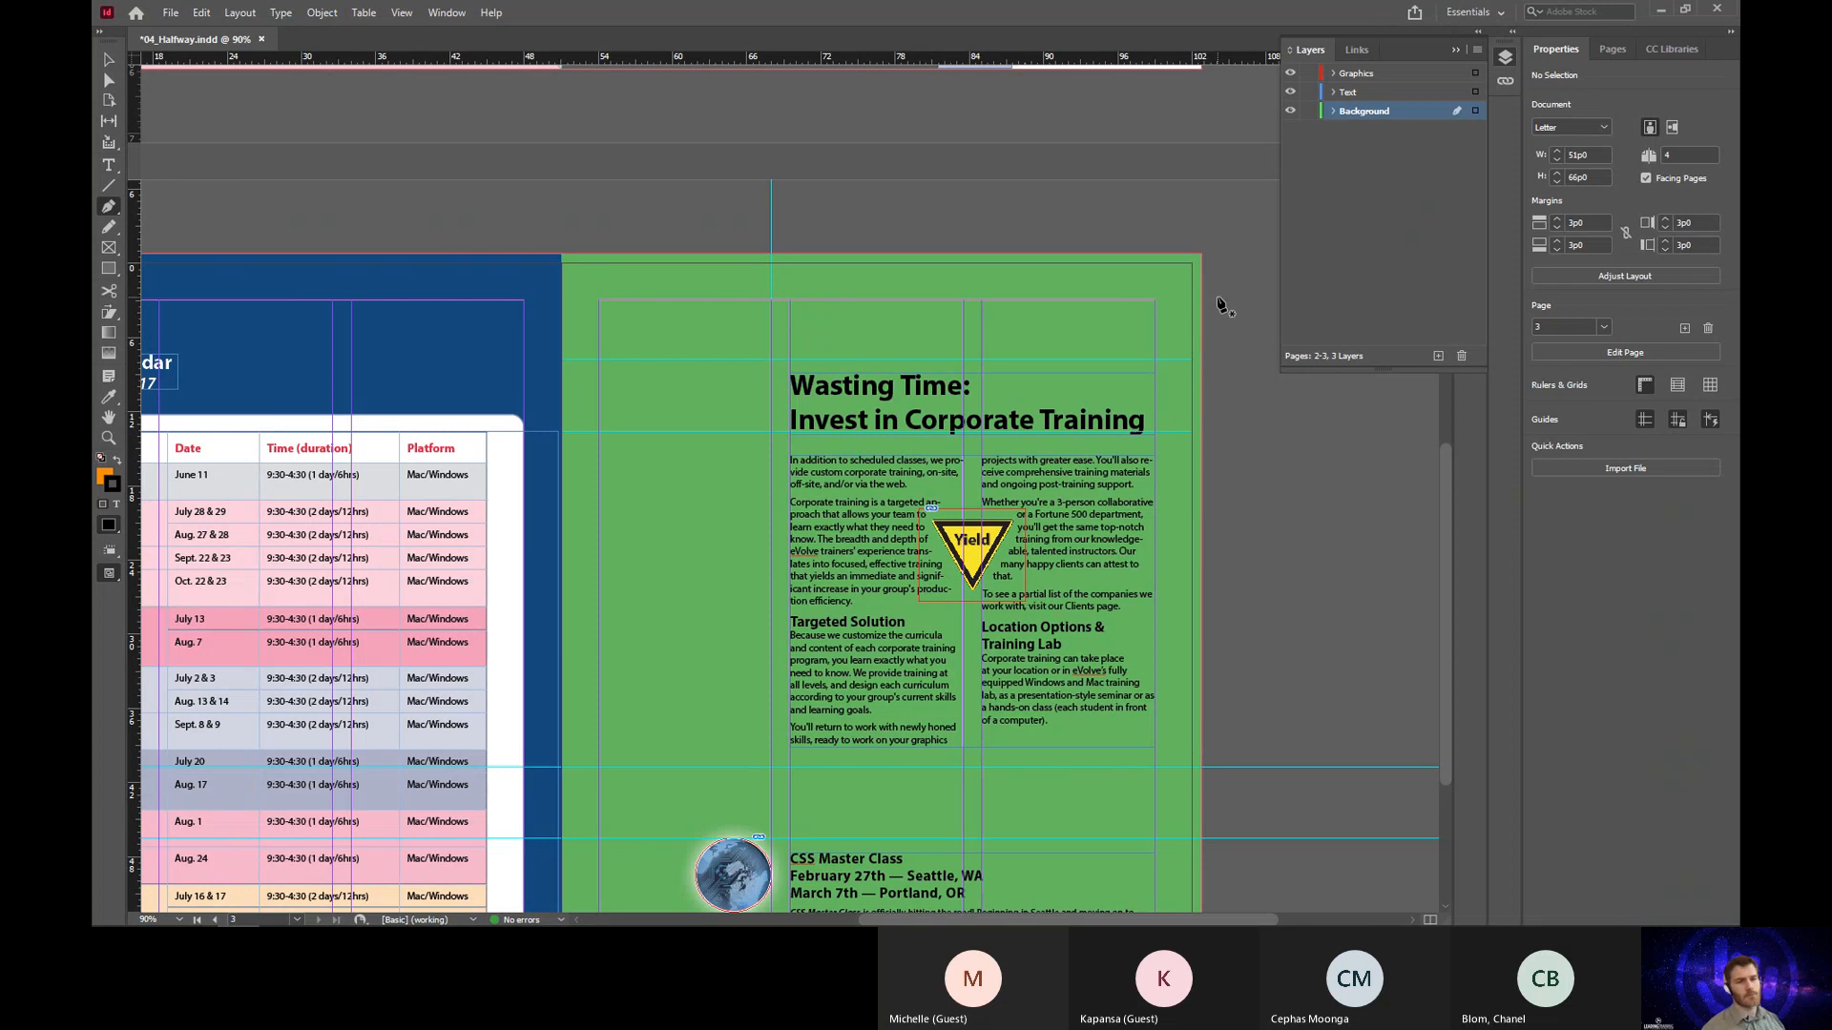
Step: With the Direct Selection tool, move the green background's top-right corner point to the guide intersection at X 68p0, Y 40p9, and deselect
left_click(106, 89)
left_click(110, 85)
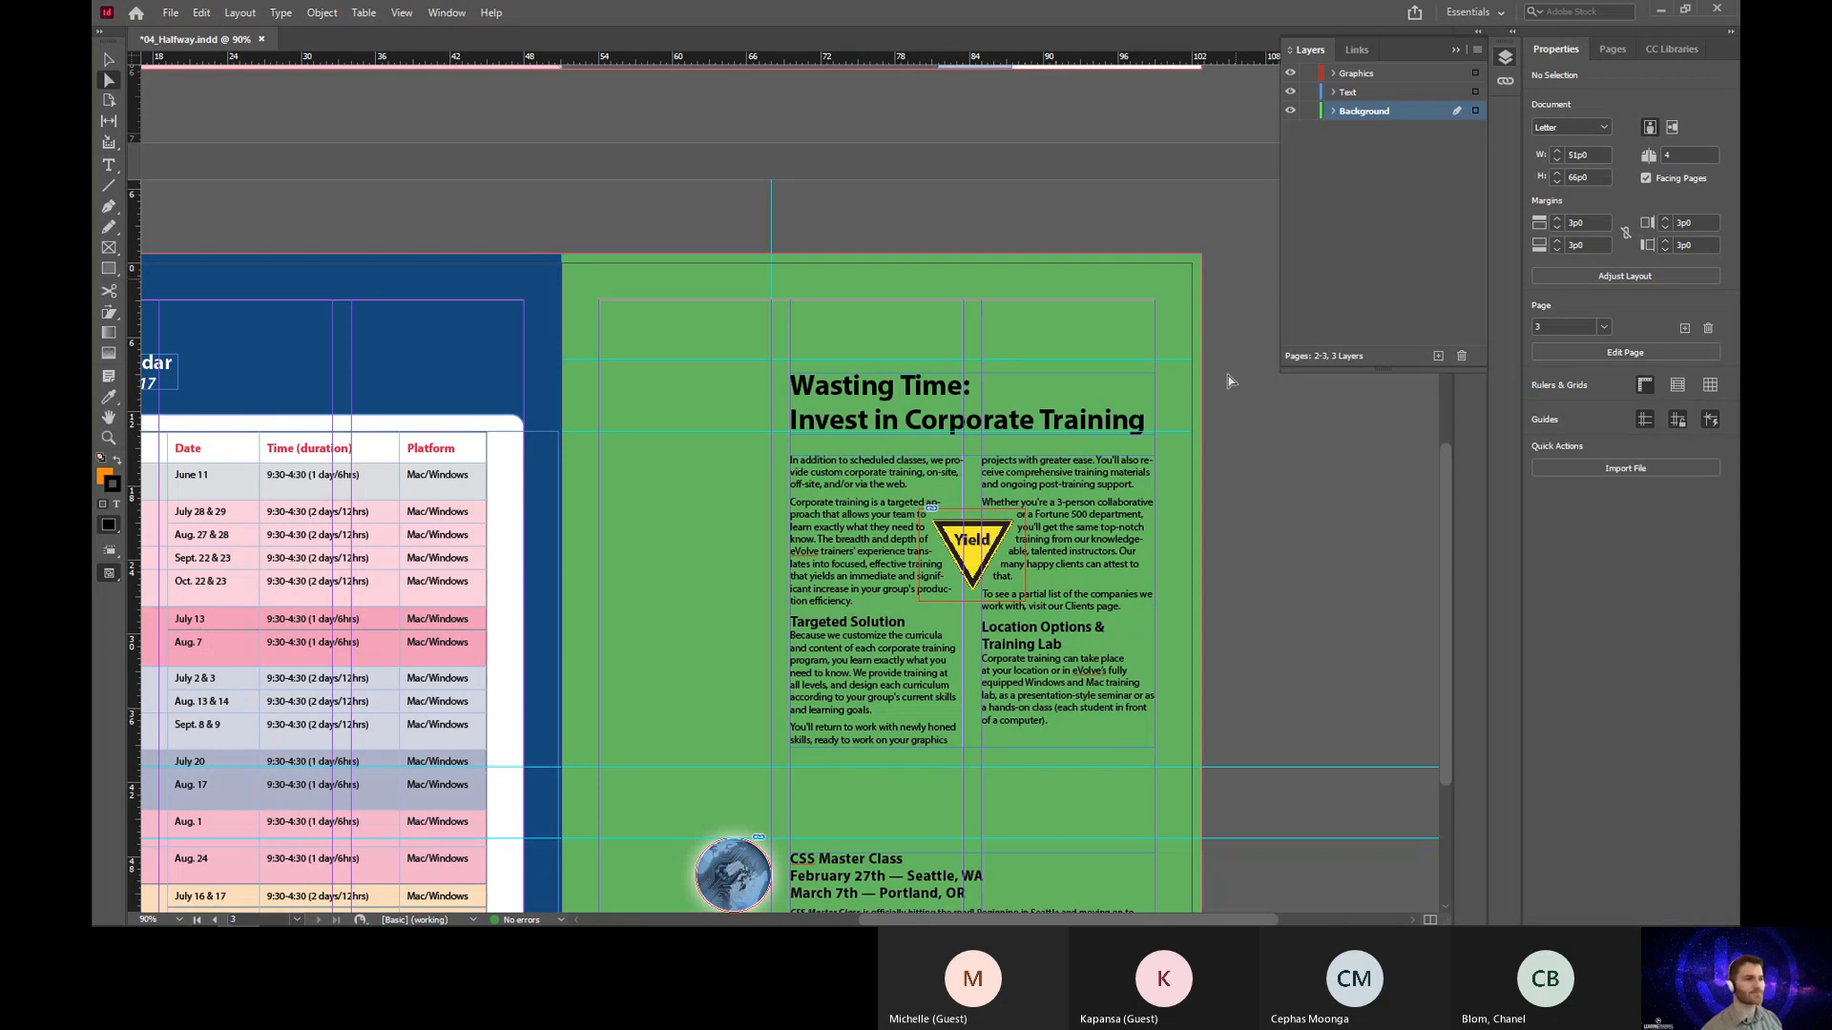
left_click(1162, 293)
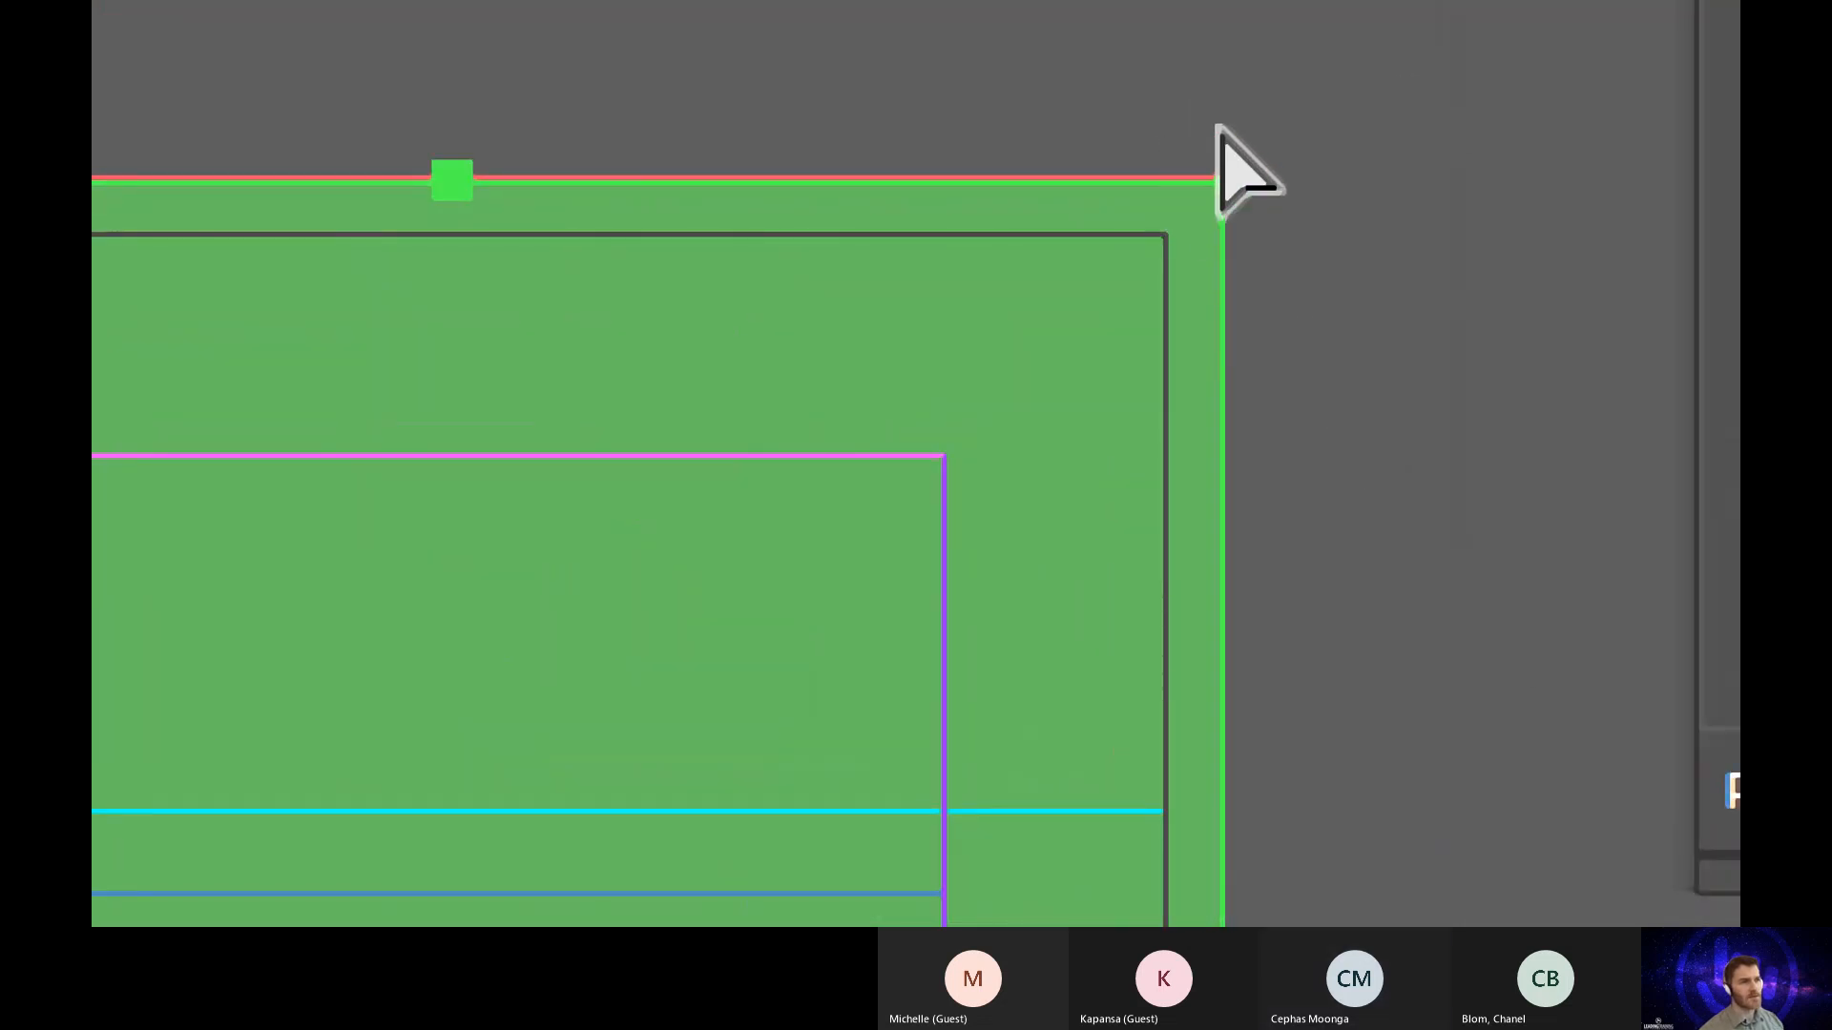
left_click(1227, 186)
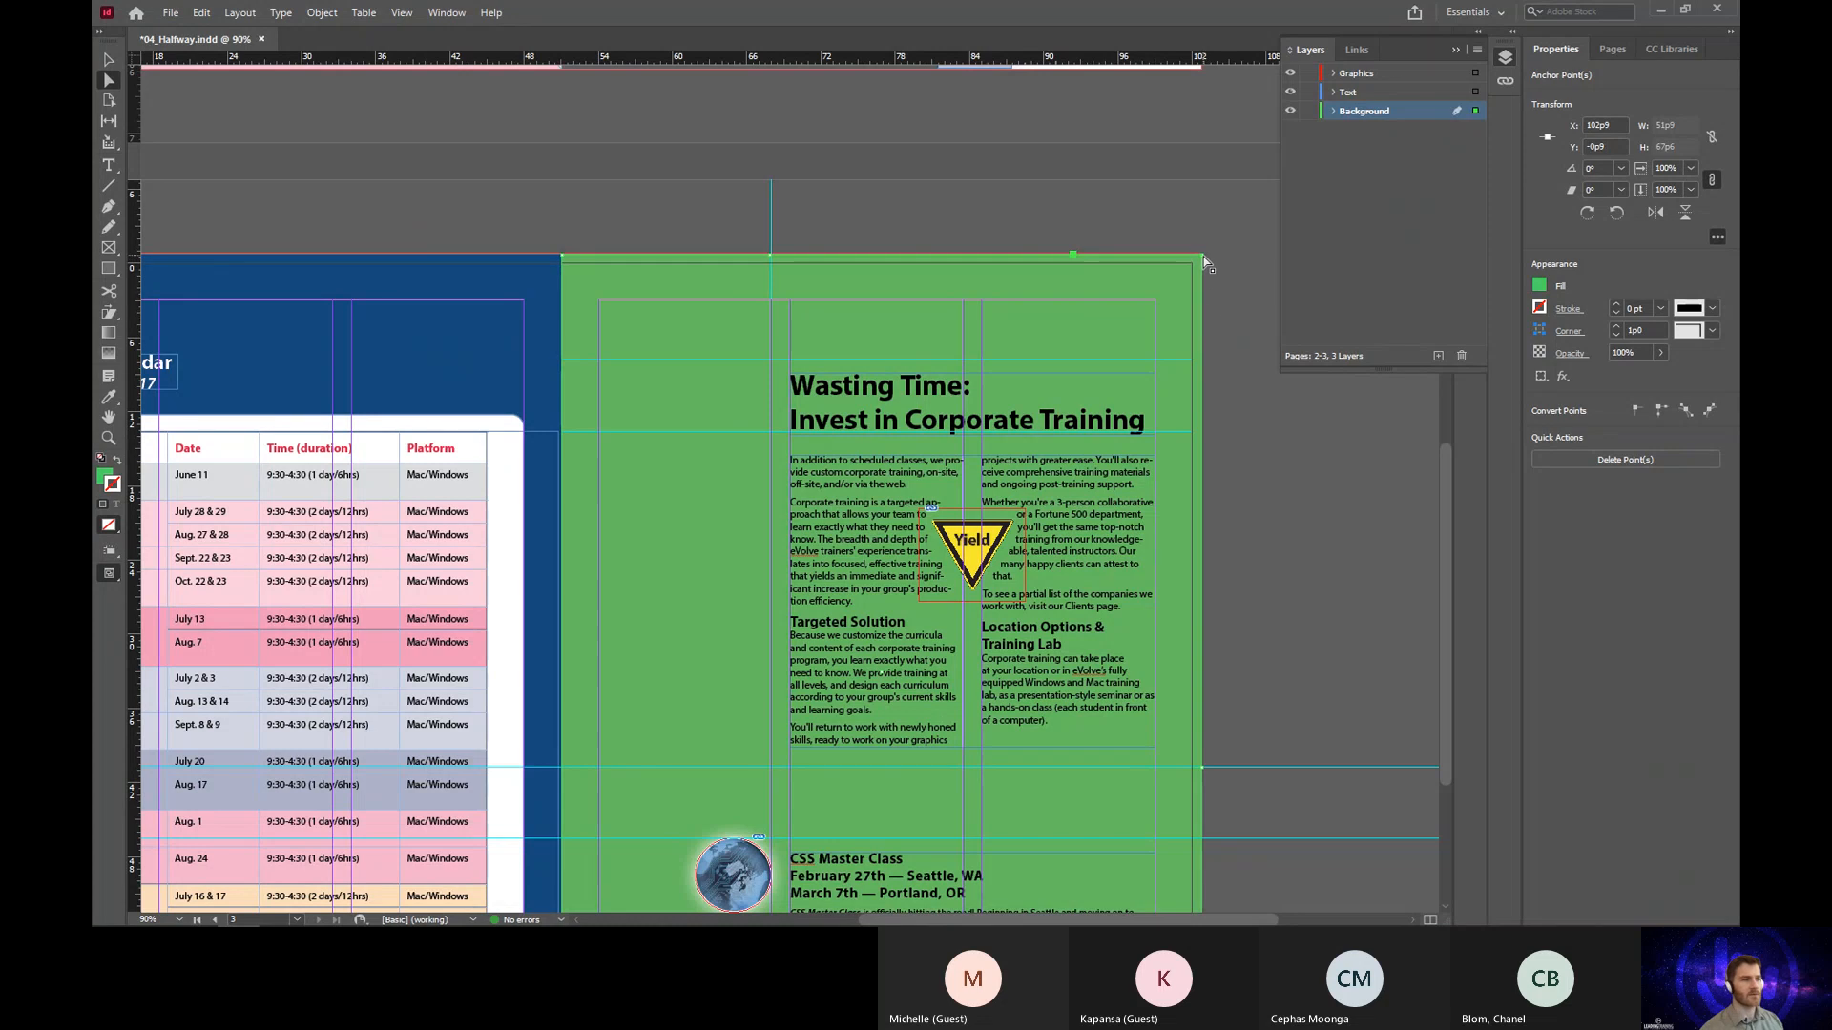
left_click_drag(1204, 263, 771, 772)
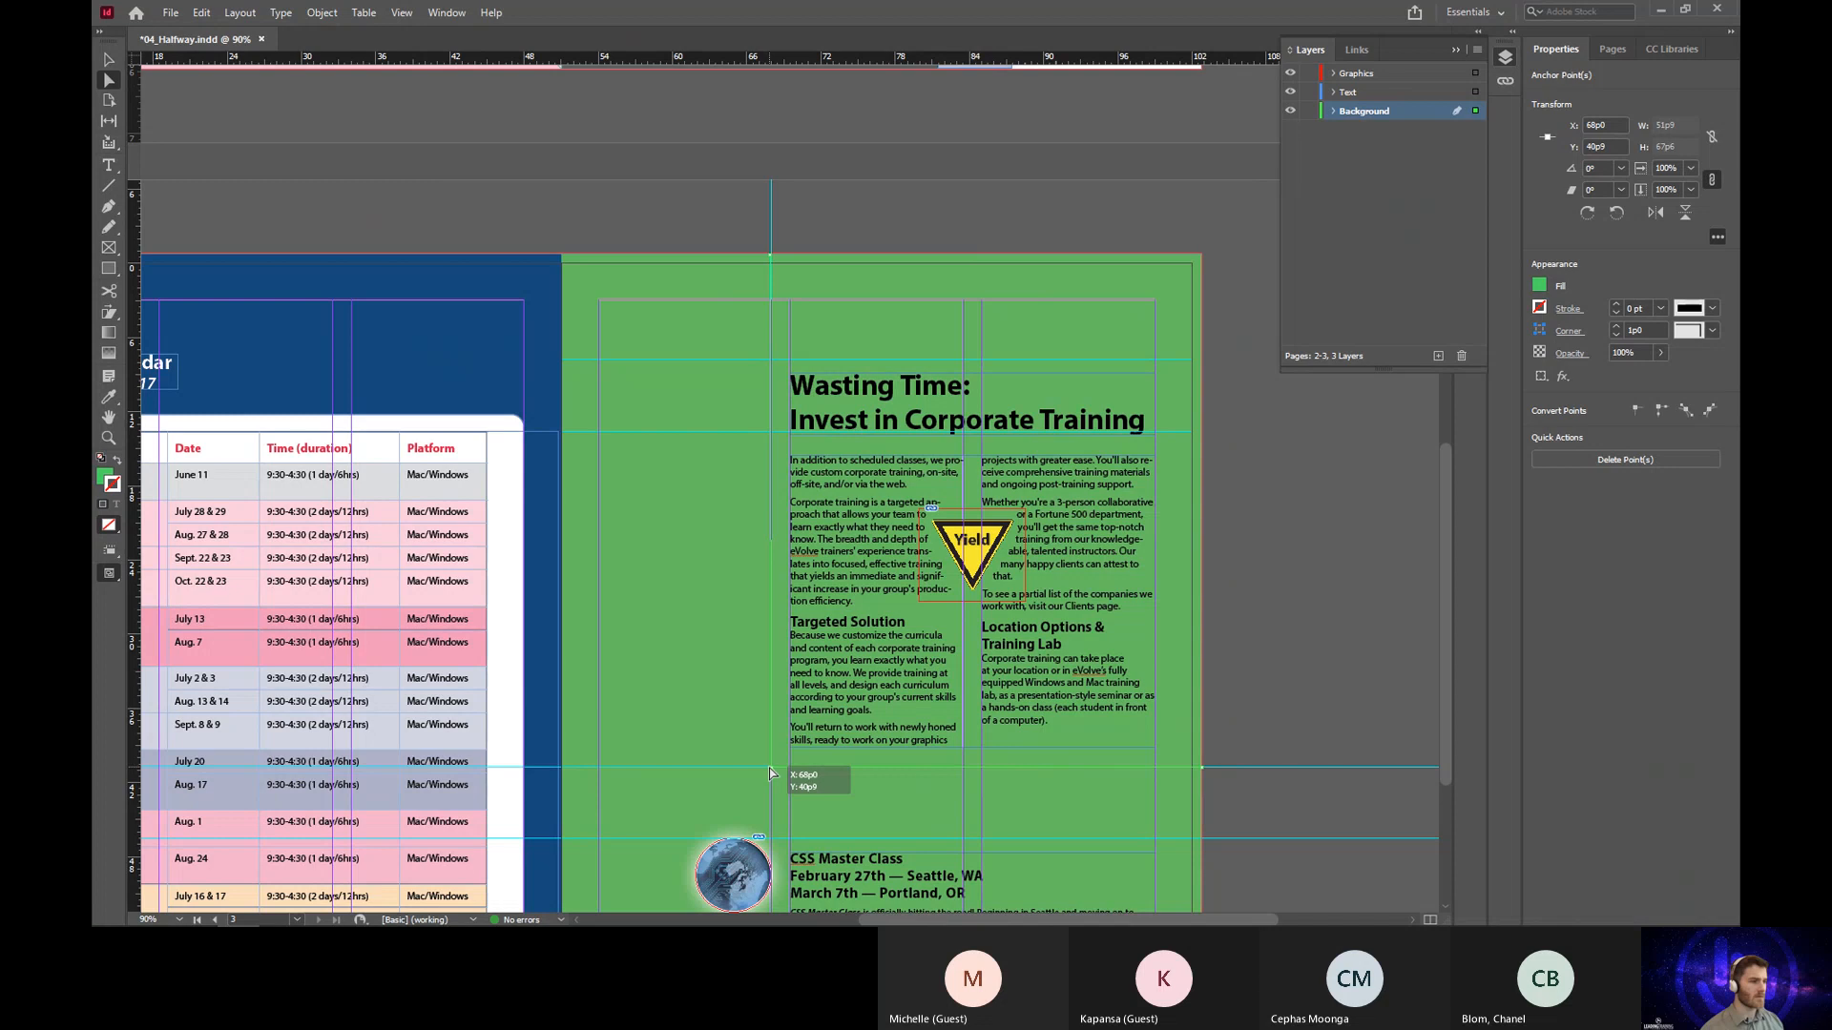
left_click_drag(771, 772, 771, 772)
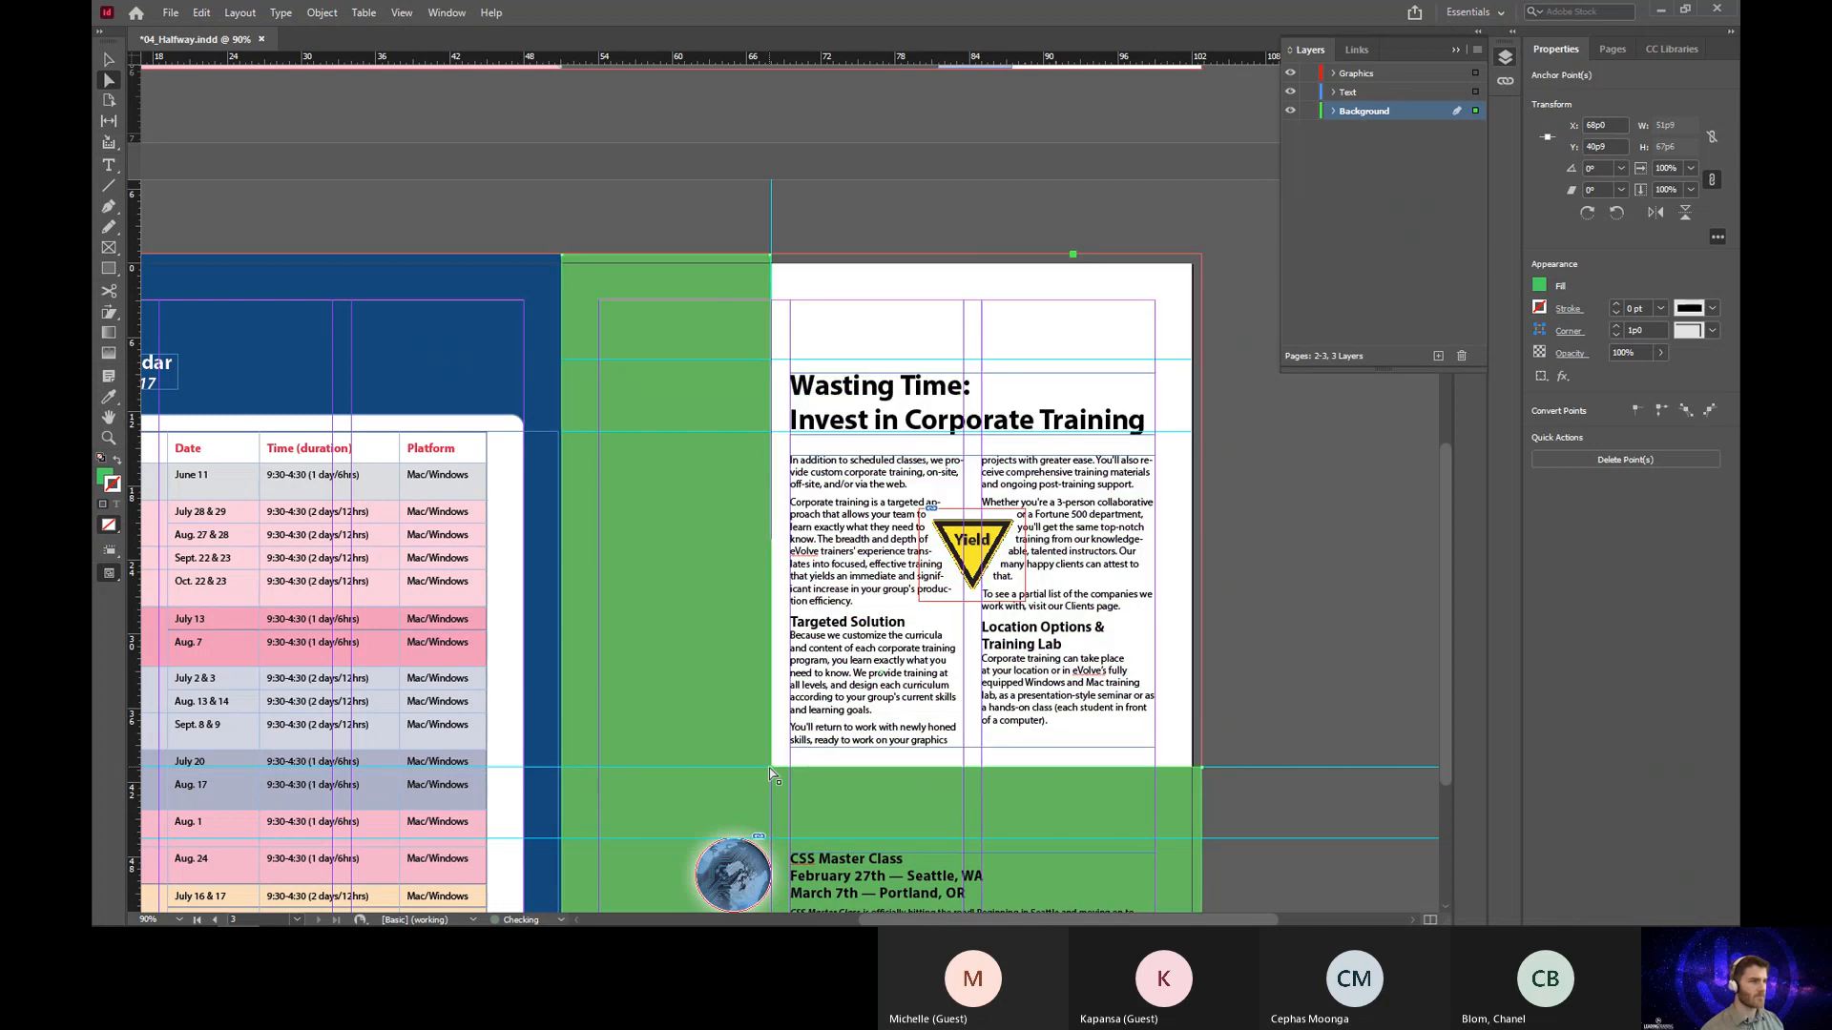
left_click(1231, 536)
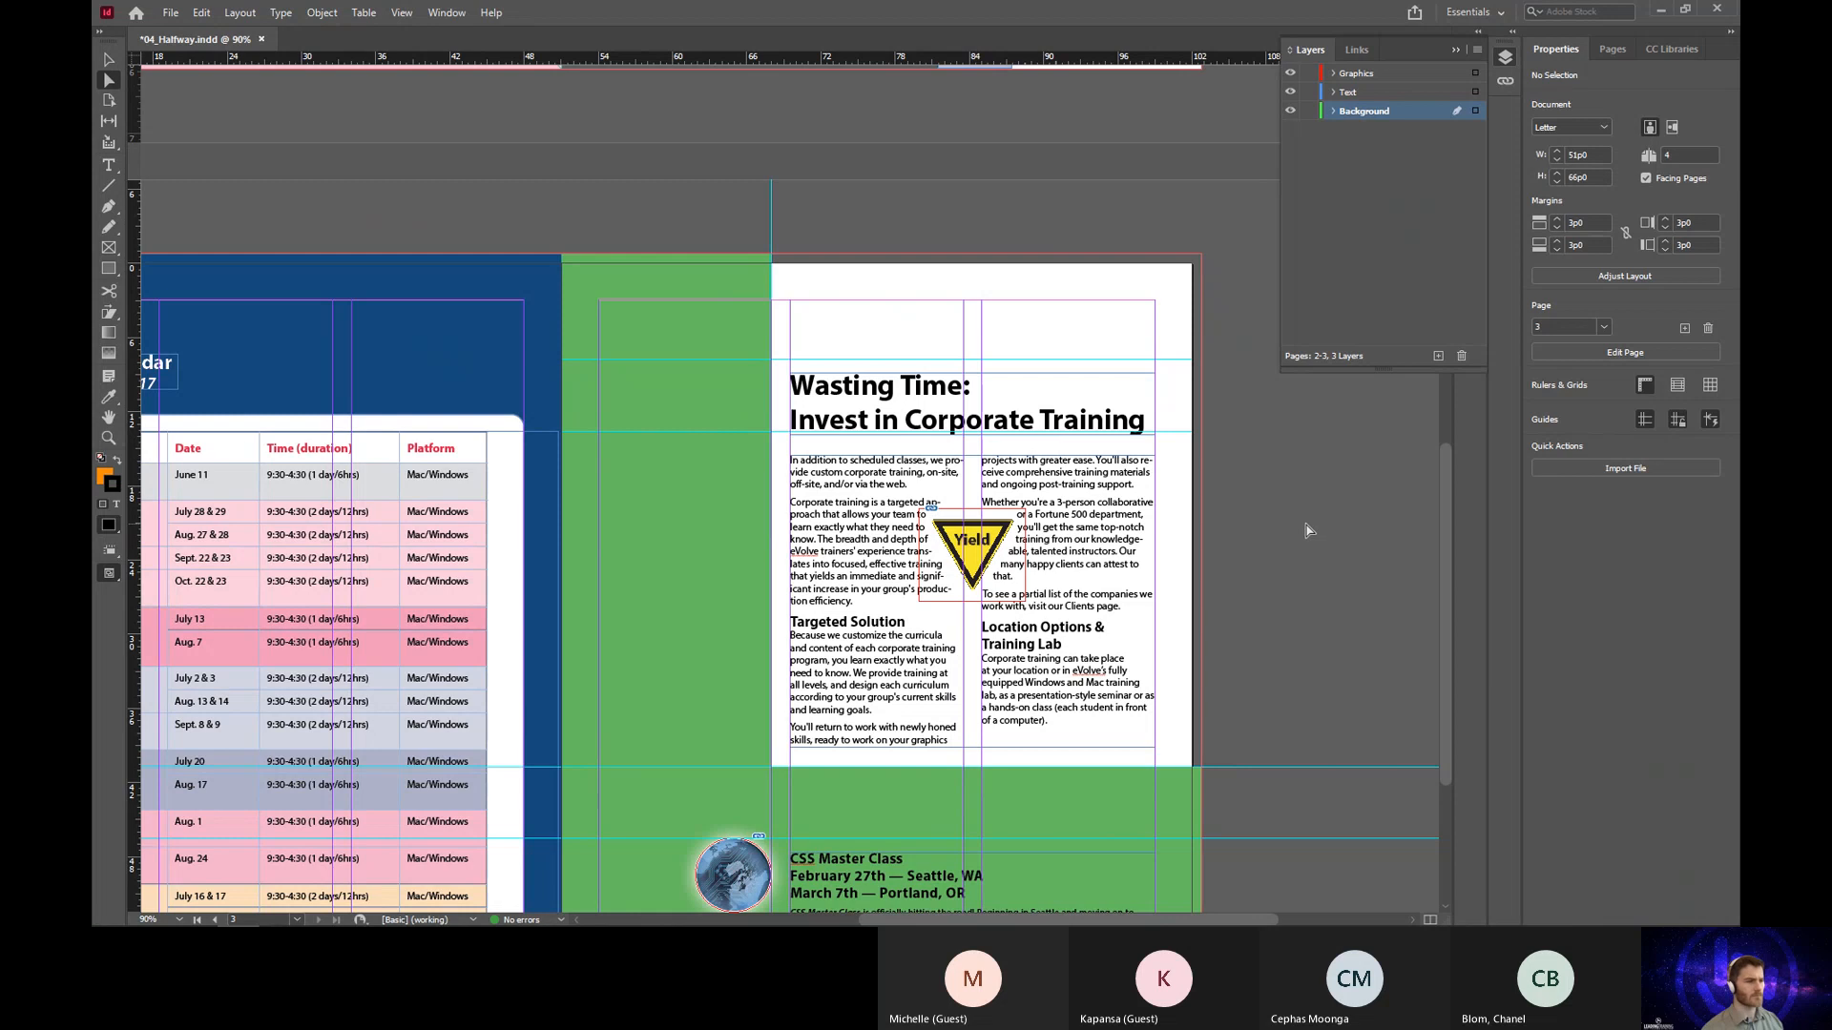
Step: Draw a 34p9 by 20p4 rectangle behind the CSS Master Class text, from the guide intersection to page 3's bottom-right bleed corner
scroll(1237, 480, "down", 1)
scroll(1236, 484, "up", 1)
scroll(1236, 484, "down", 1)
scroll(1234, 484, "down", 1)
scroll(1234, 483, "up", 1)
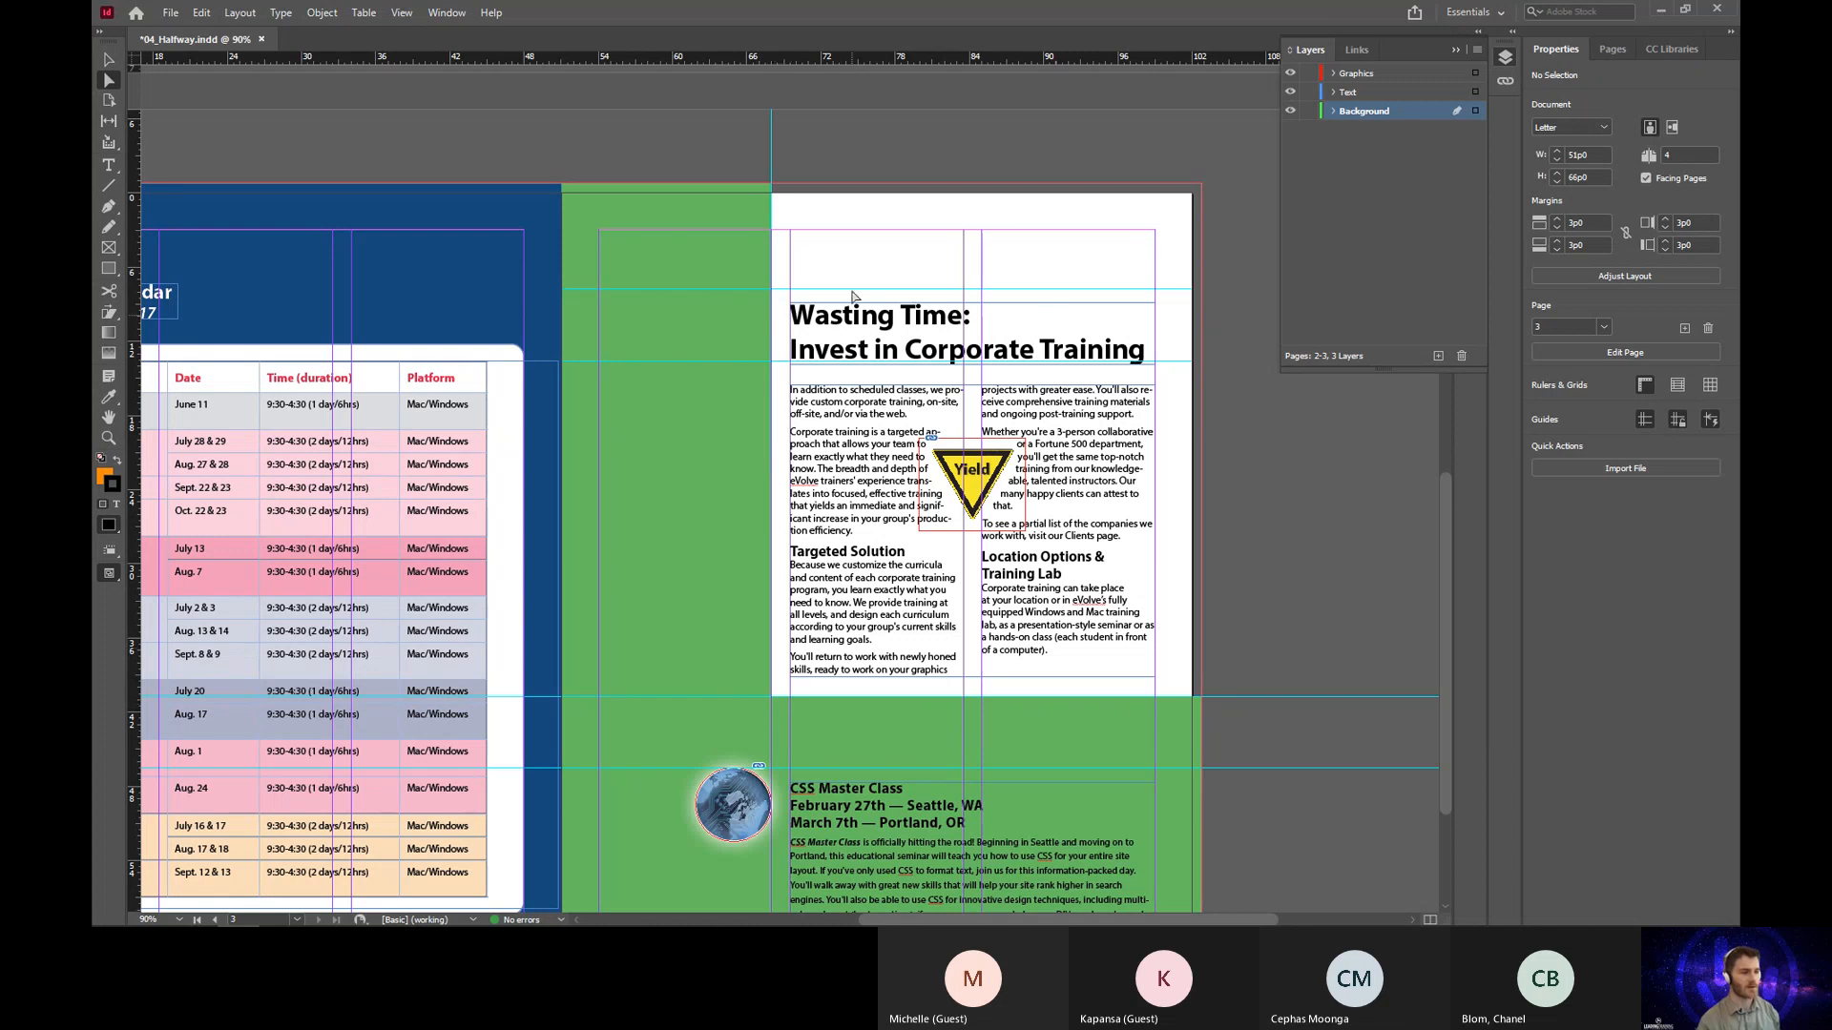
scroll(1148, 695, "down", 3)
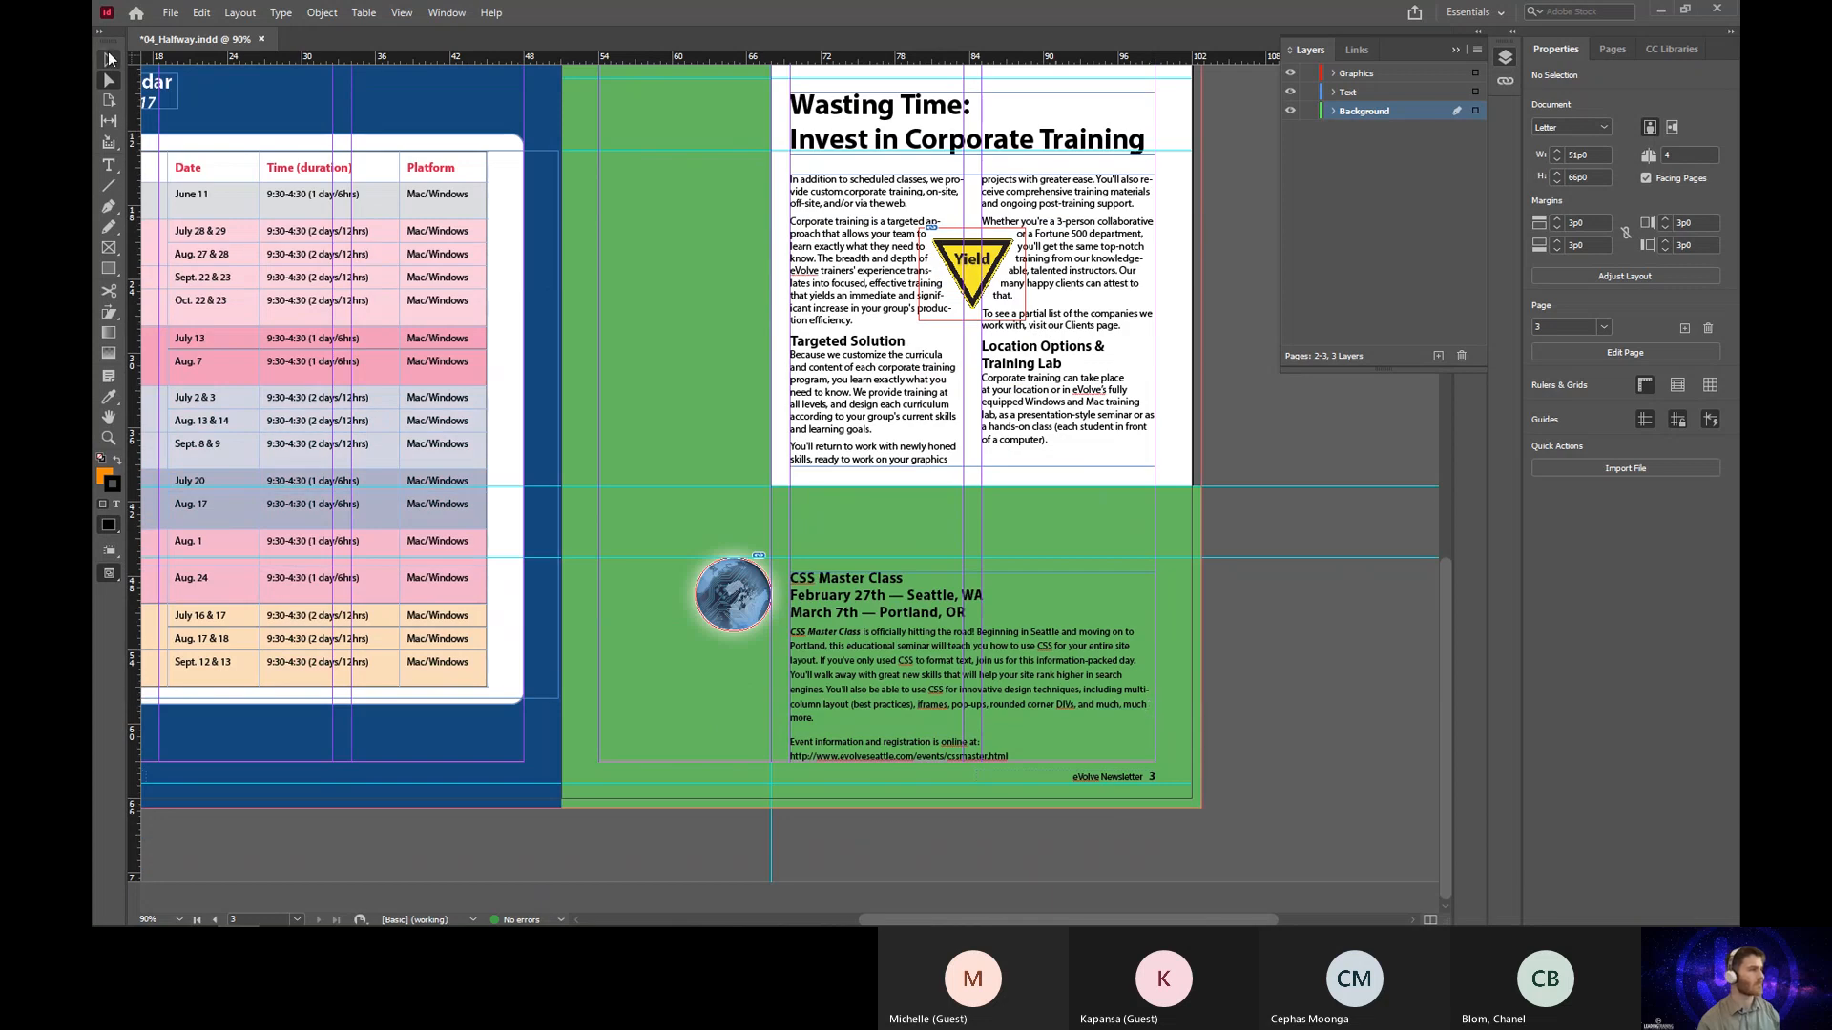
left_click(110, 59)
left_click(756, 702)
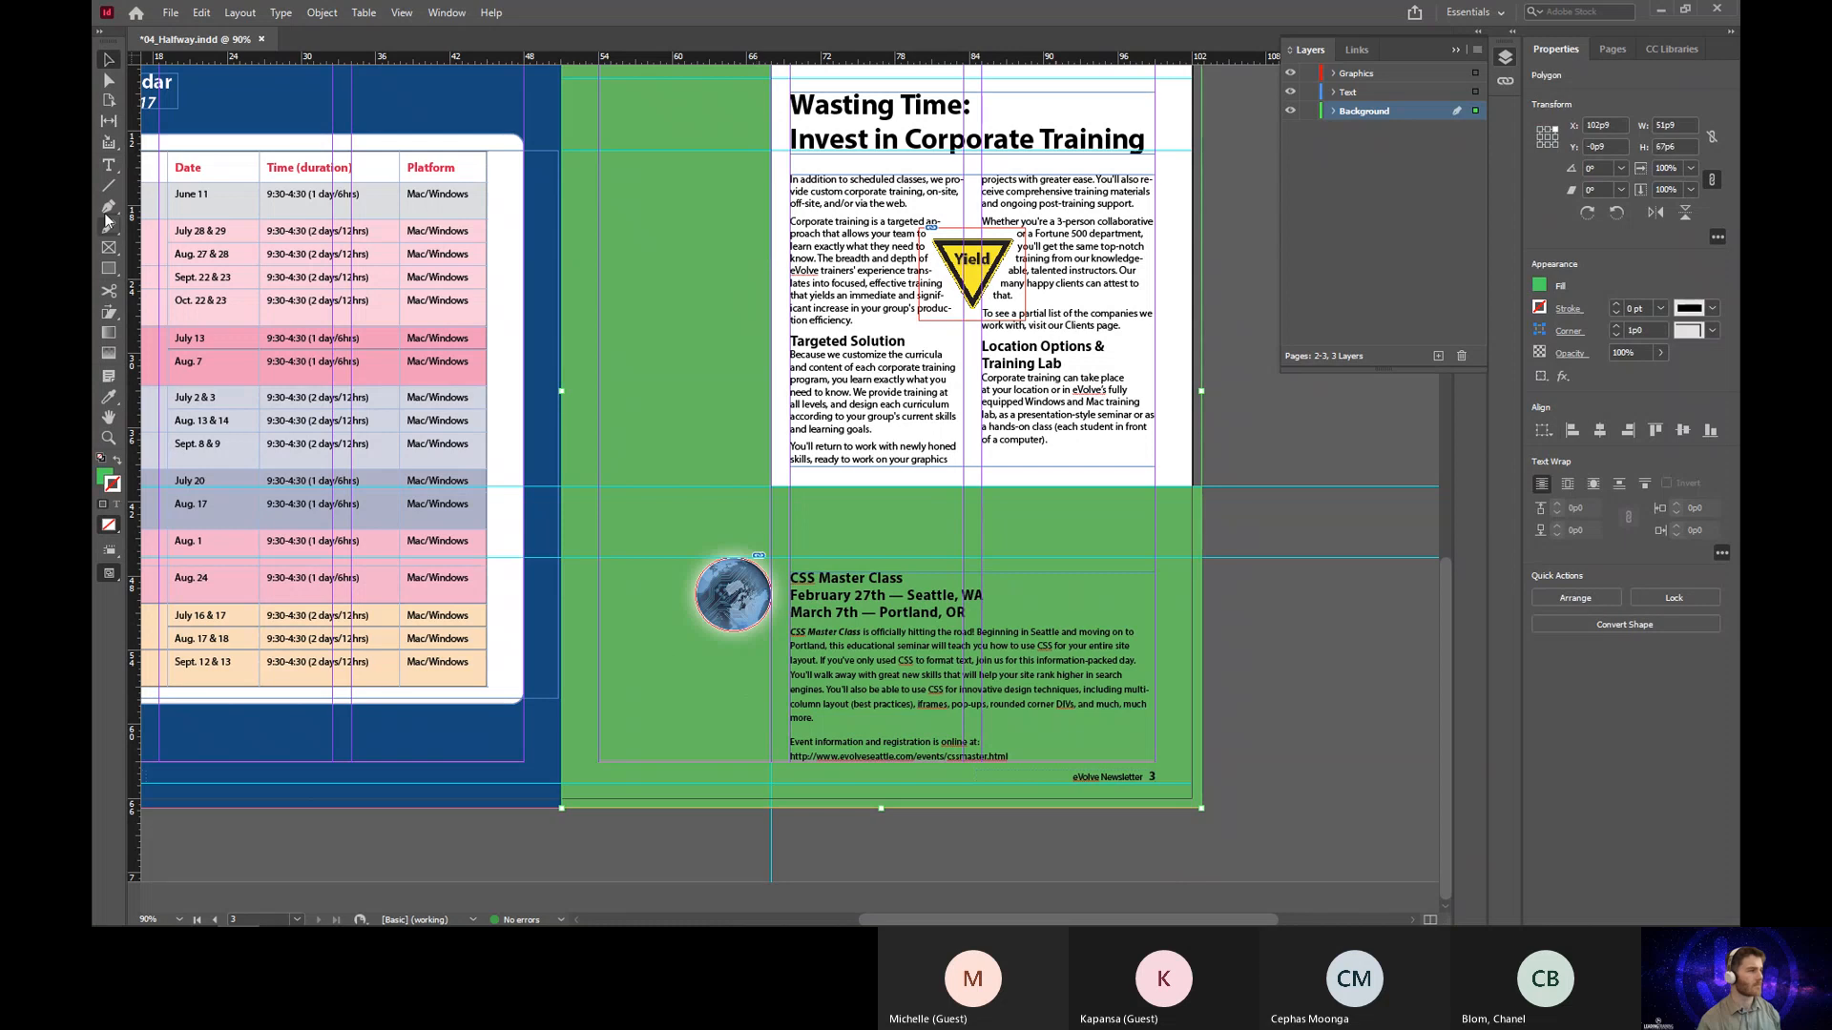
left_click(109, 268)
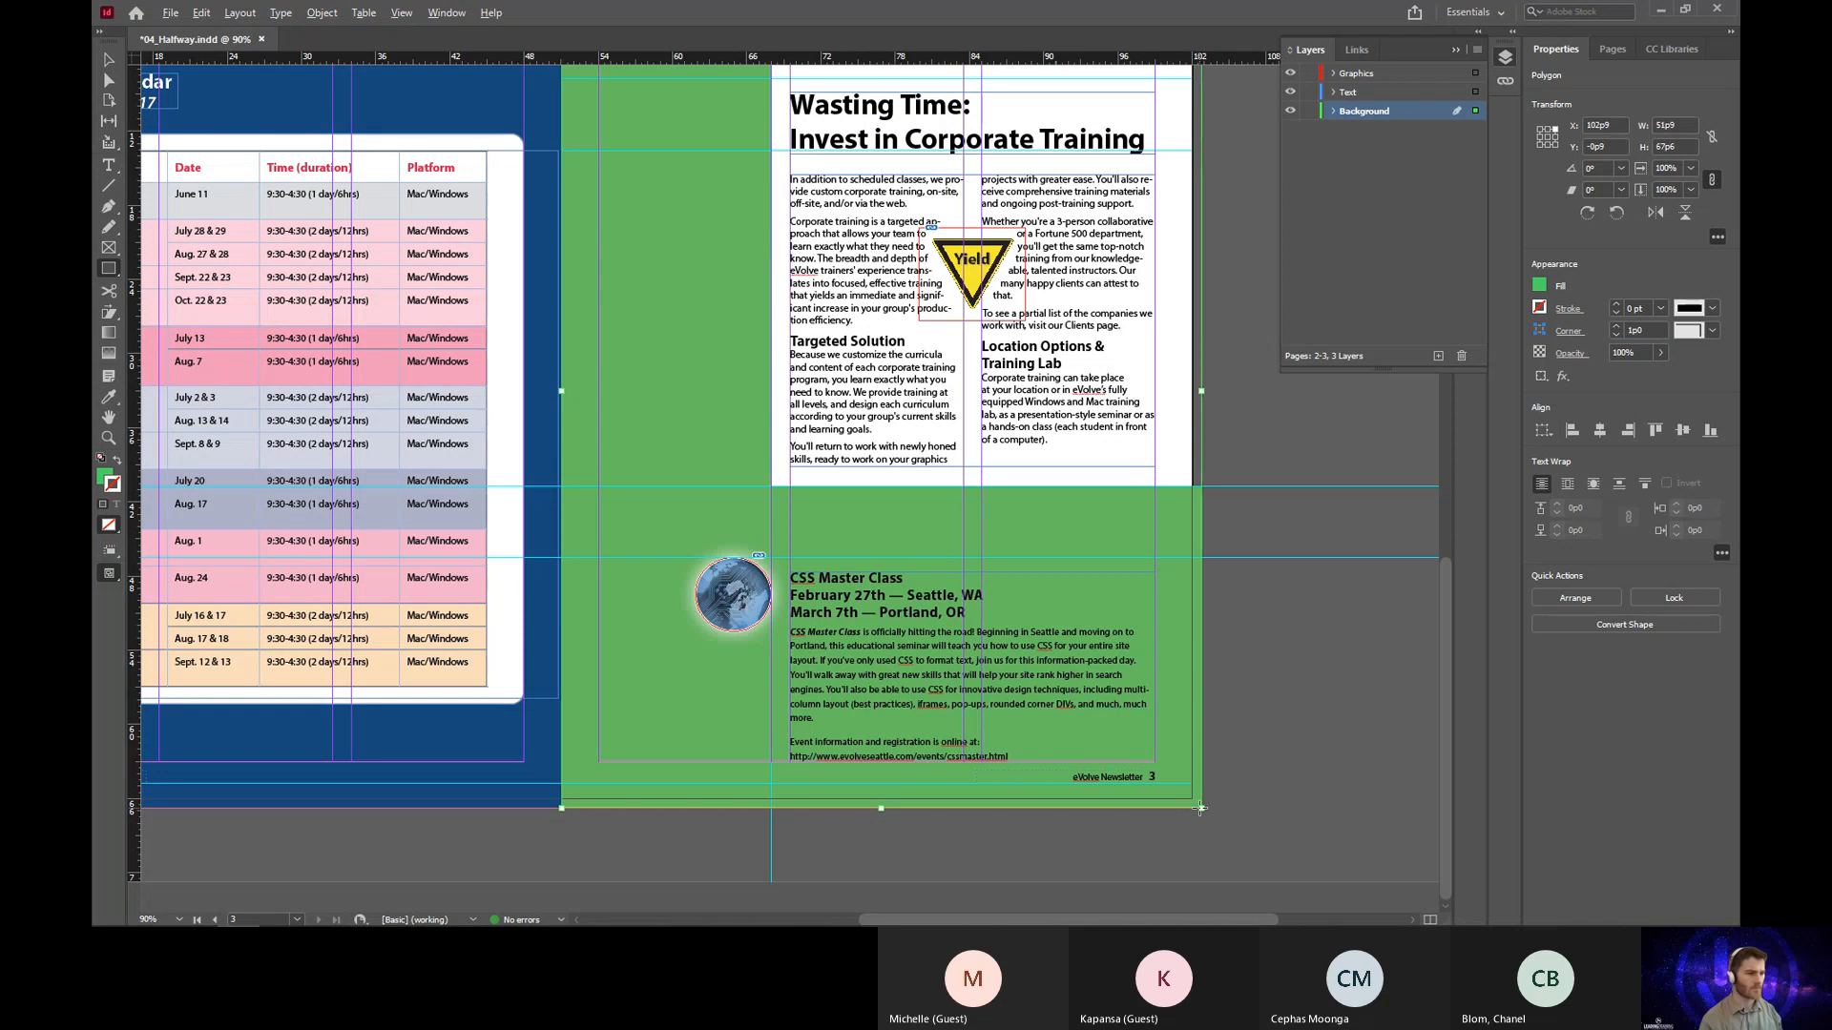
mouse_move(1201, 808)
left_mouse_down()
mouse_move(863, 611)
mouse_move(992, 729)
mouse_move(781, 580)
mouse_move(1200, 808)
left_mouse_up()
key("ctrl+z")
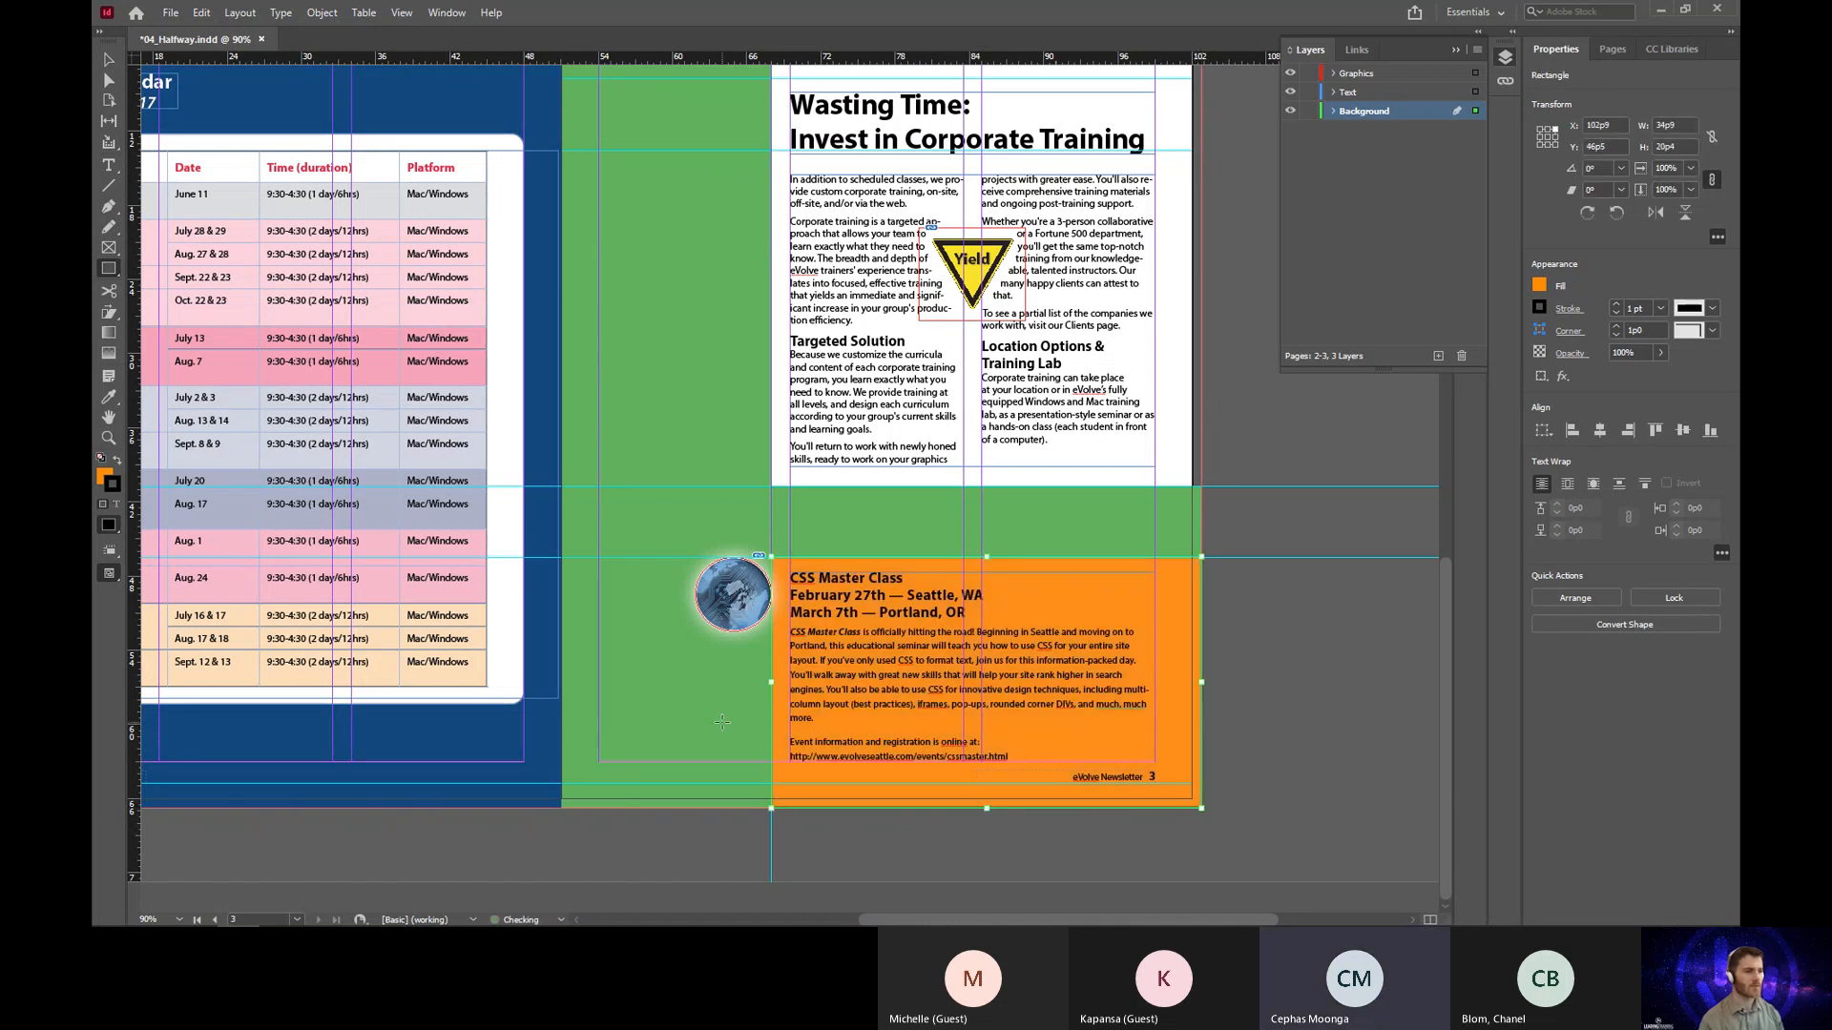
left_click(722, 723)
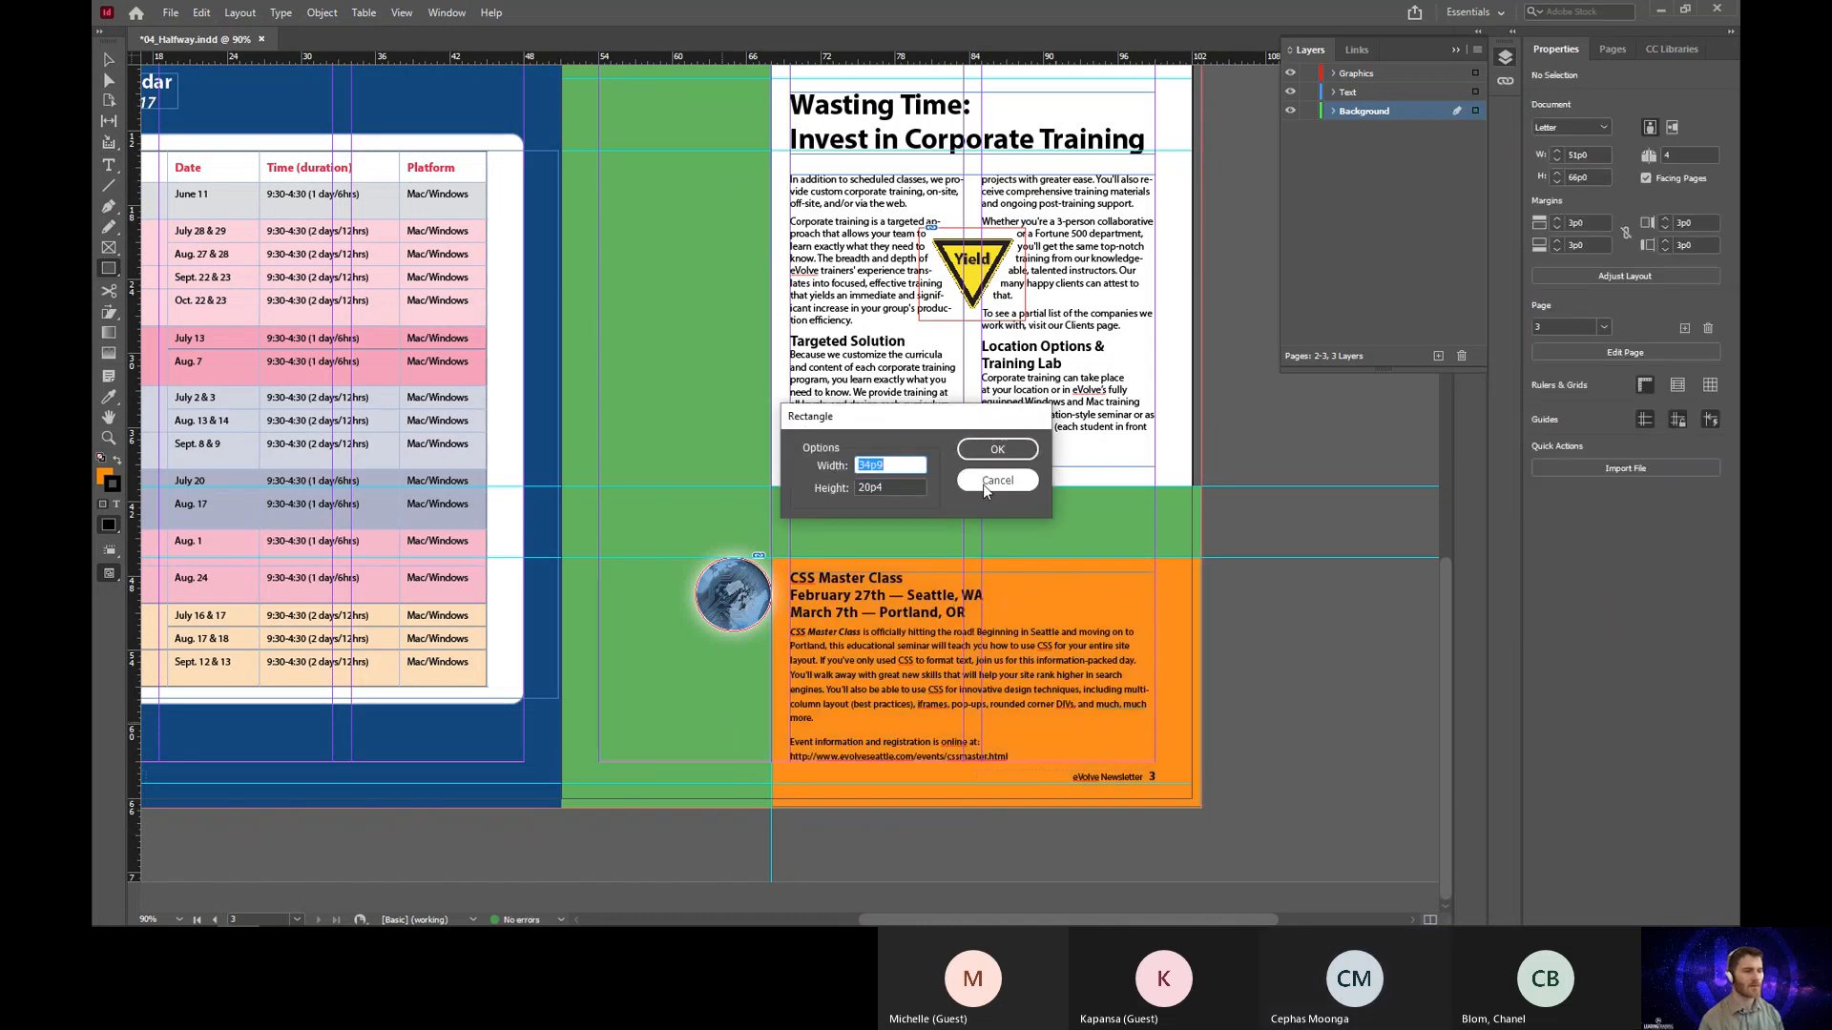
left_click(994, 481)
Step: With the Selection tool, select the green background shape together with the orange rectangle, and deselect both
key("v")
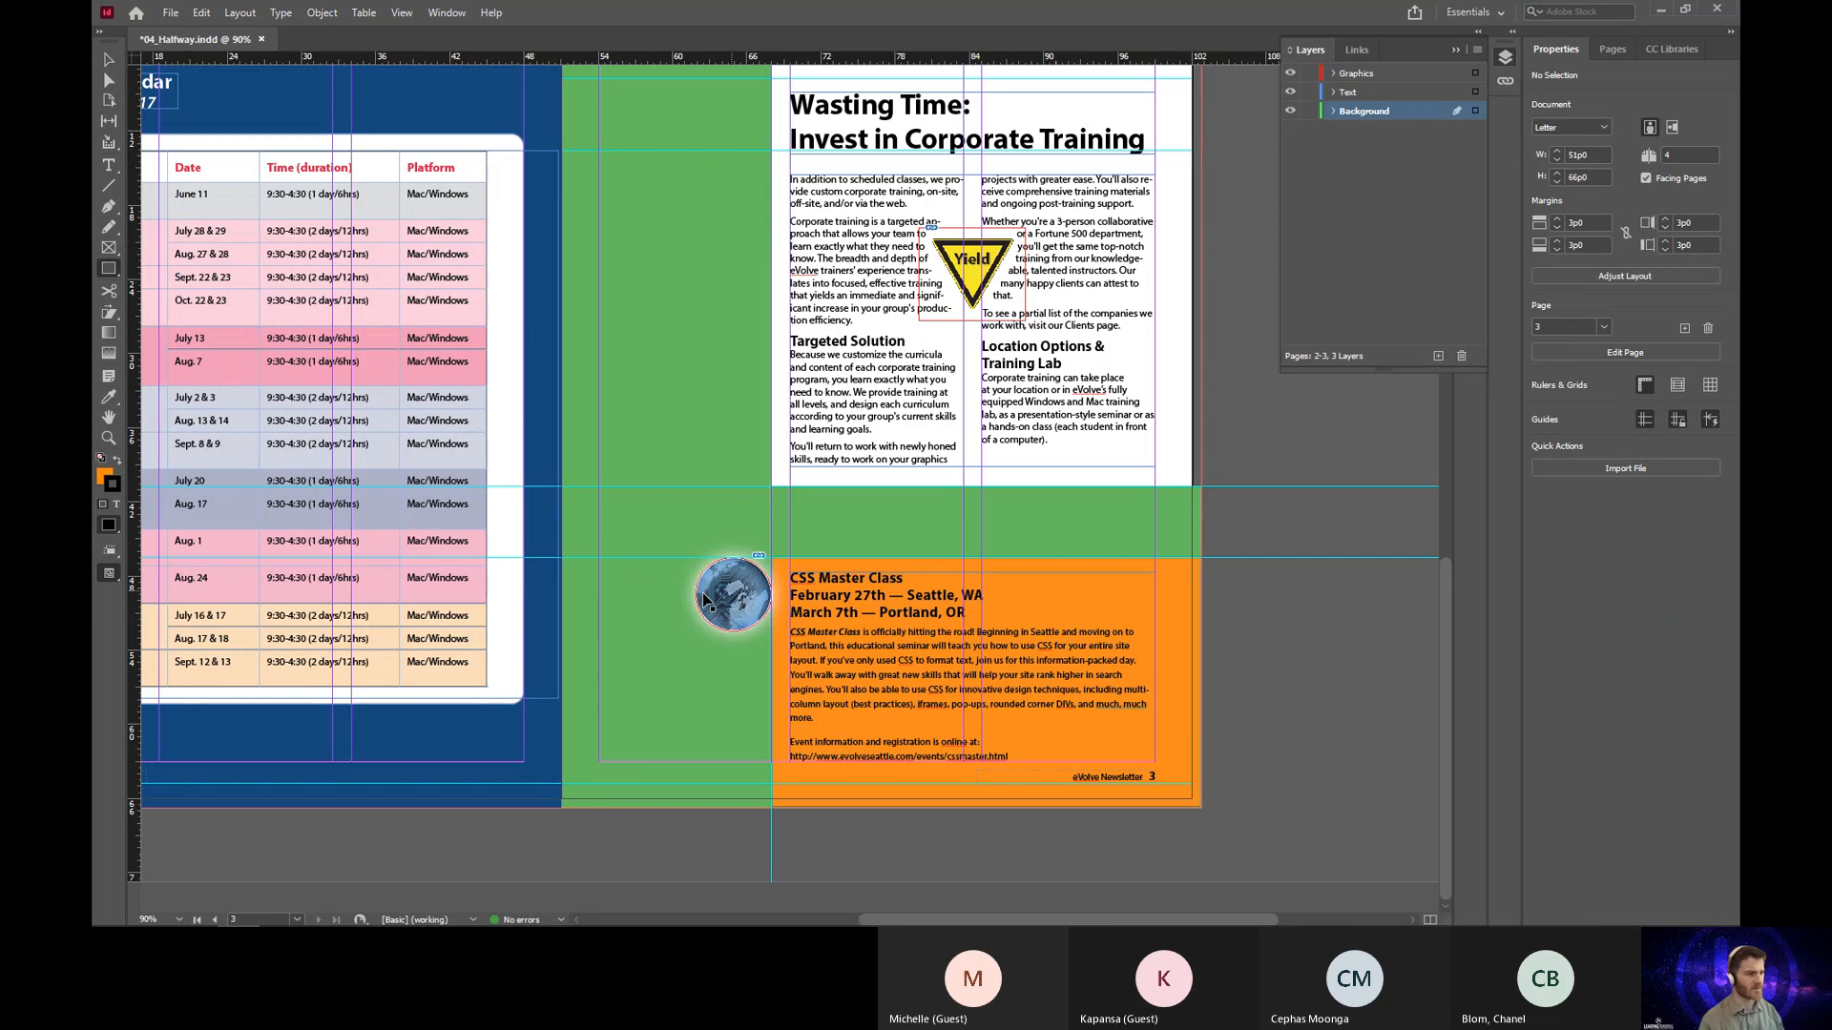
left_click(728, 742)
left_click(945, 799, "shift")
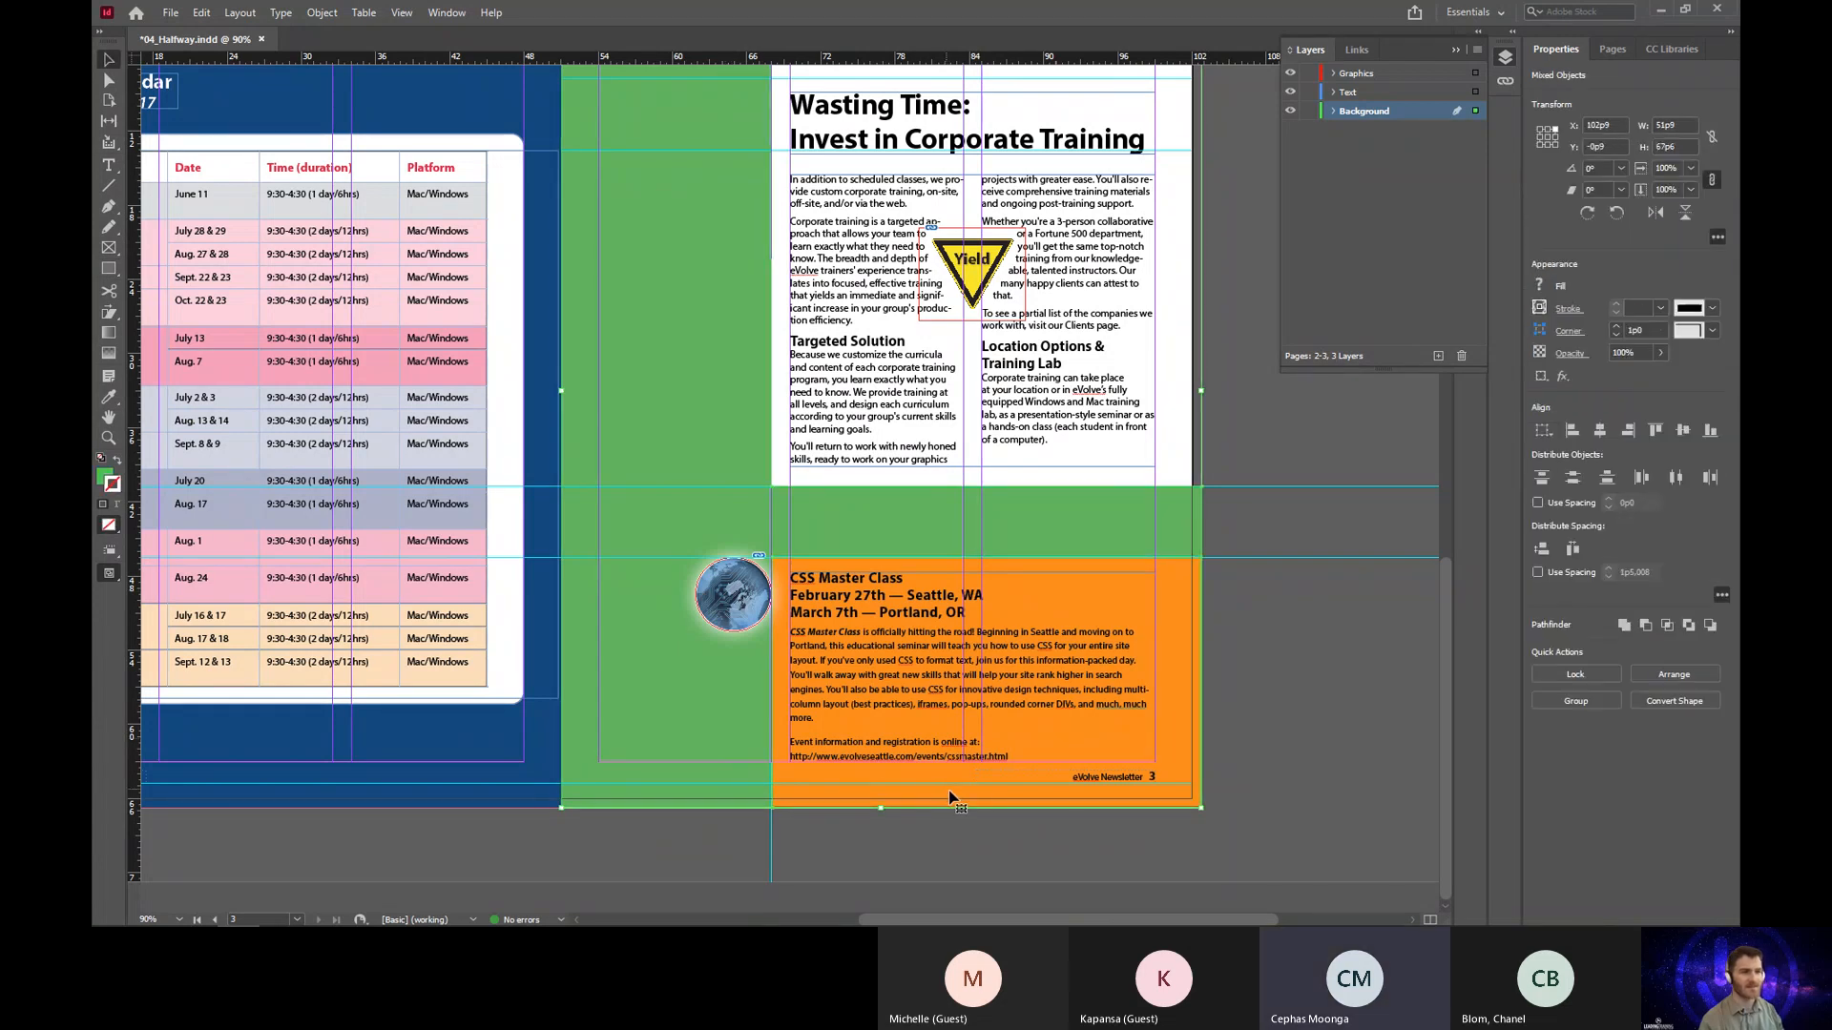
left_click(1244, 717)
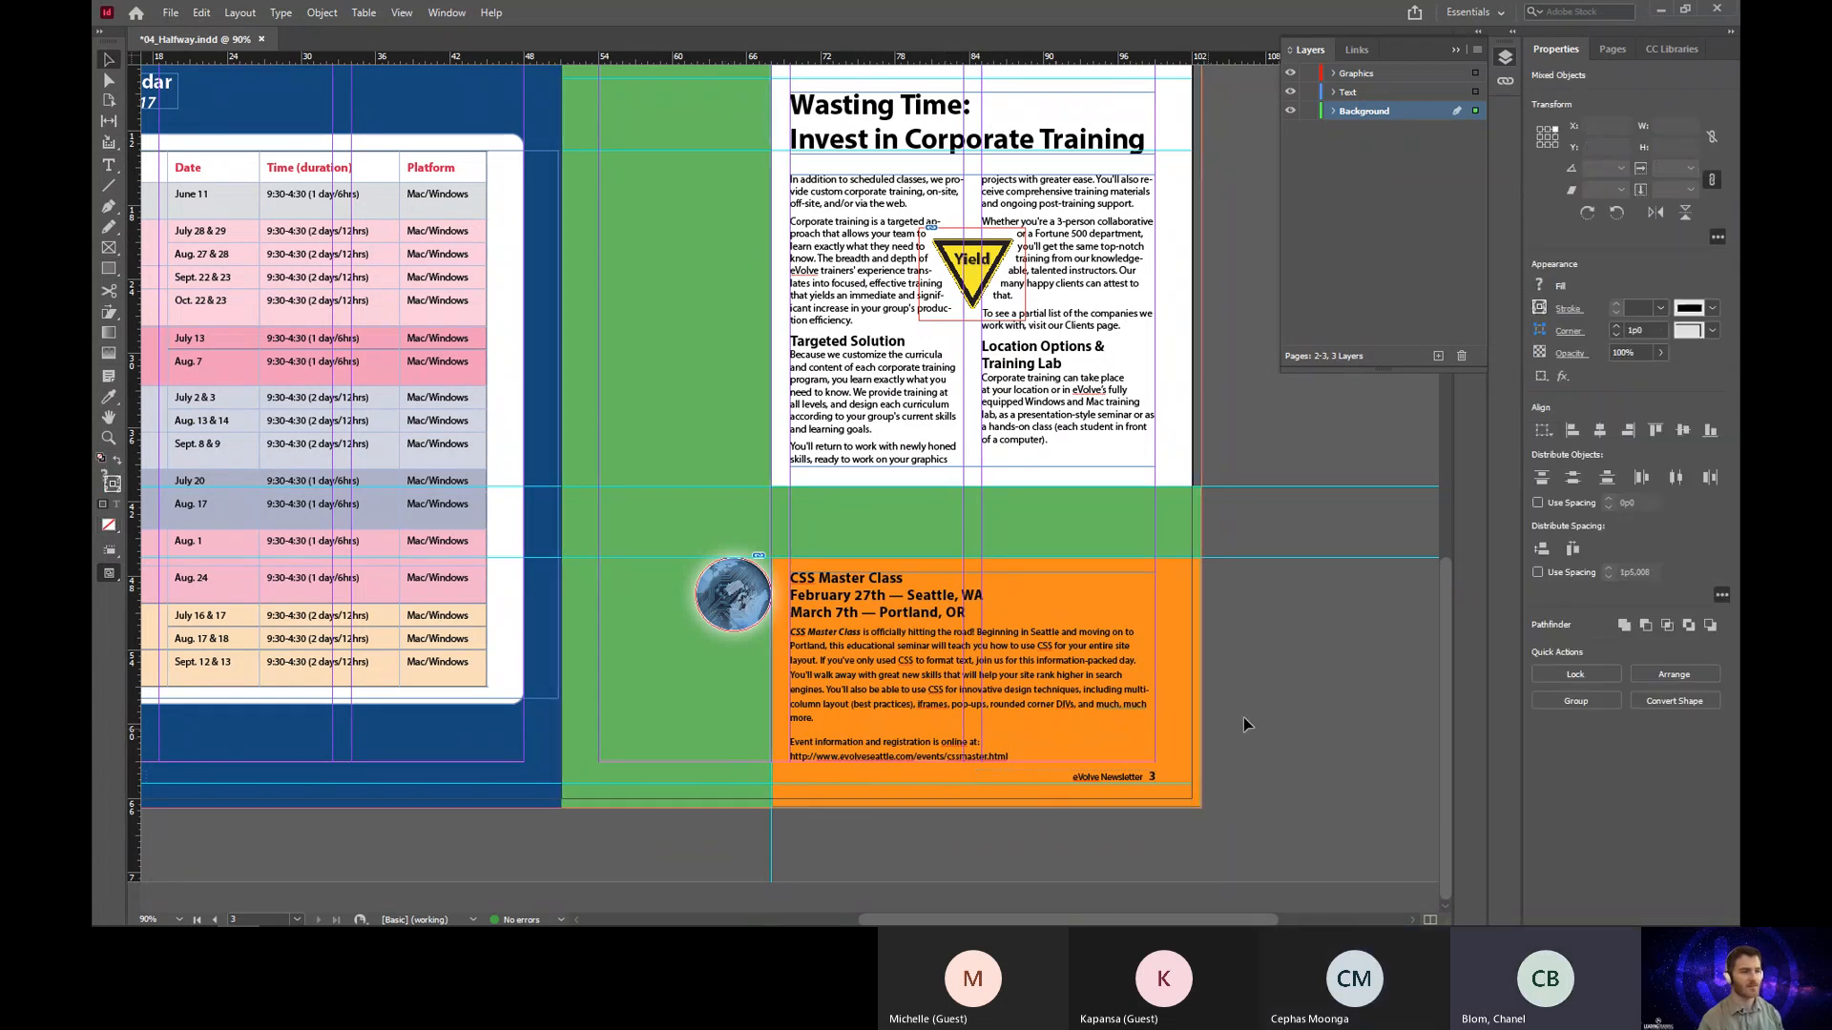
Step: Undo the orange rectangle, the corner point move and the anchor point added on the green background's right edge
key("ctrl+z")
left_click(1263, 714)
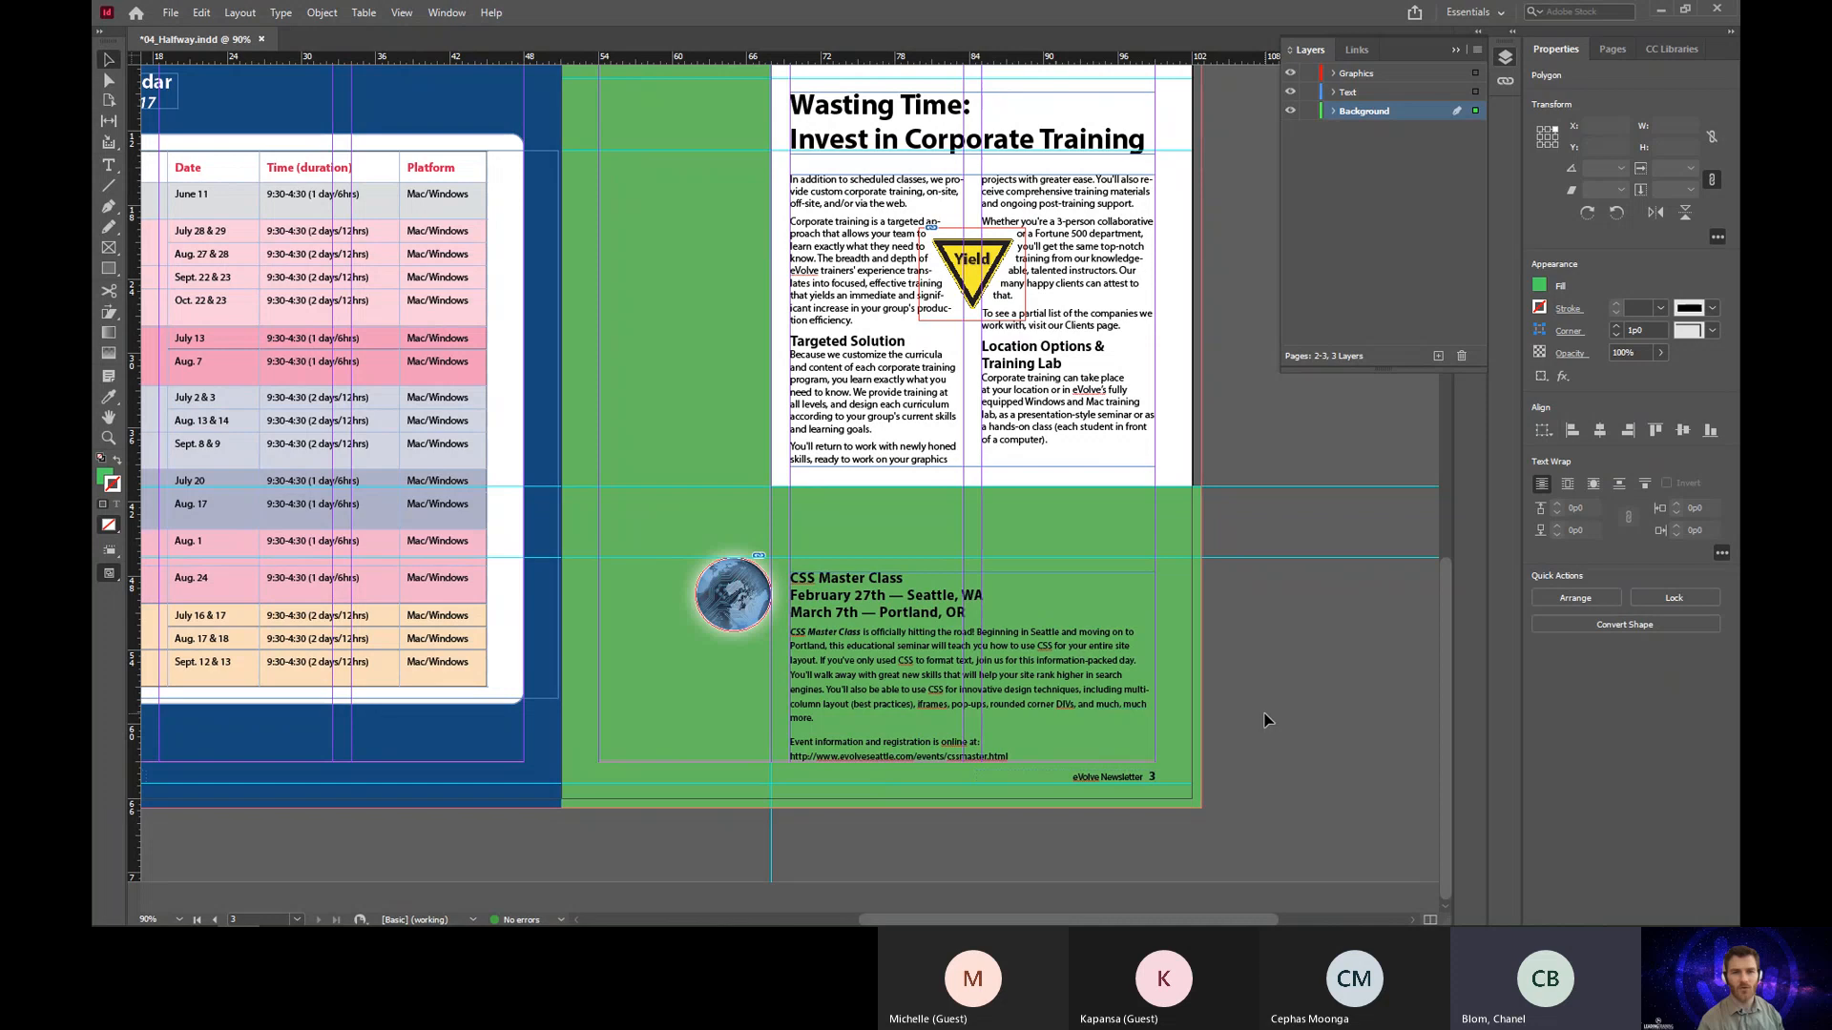
scroll(1267, 723, "up", 3)
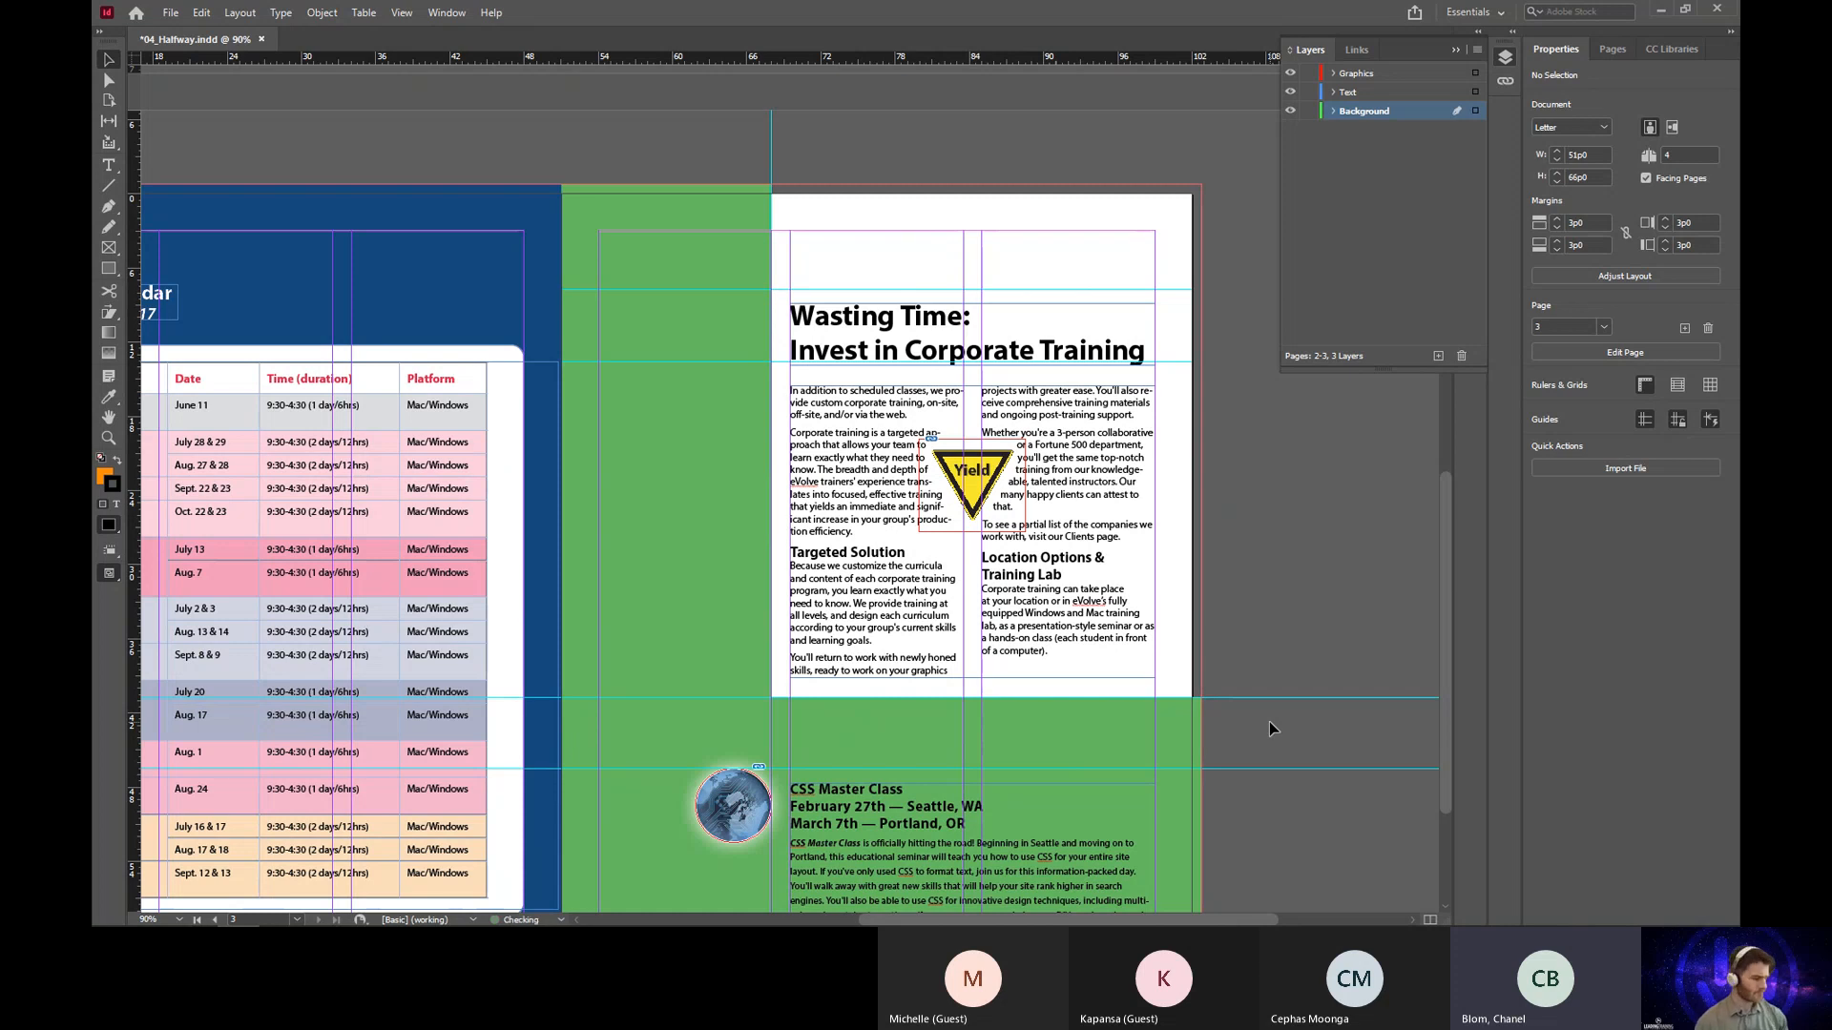
key("ctrl+z")
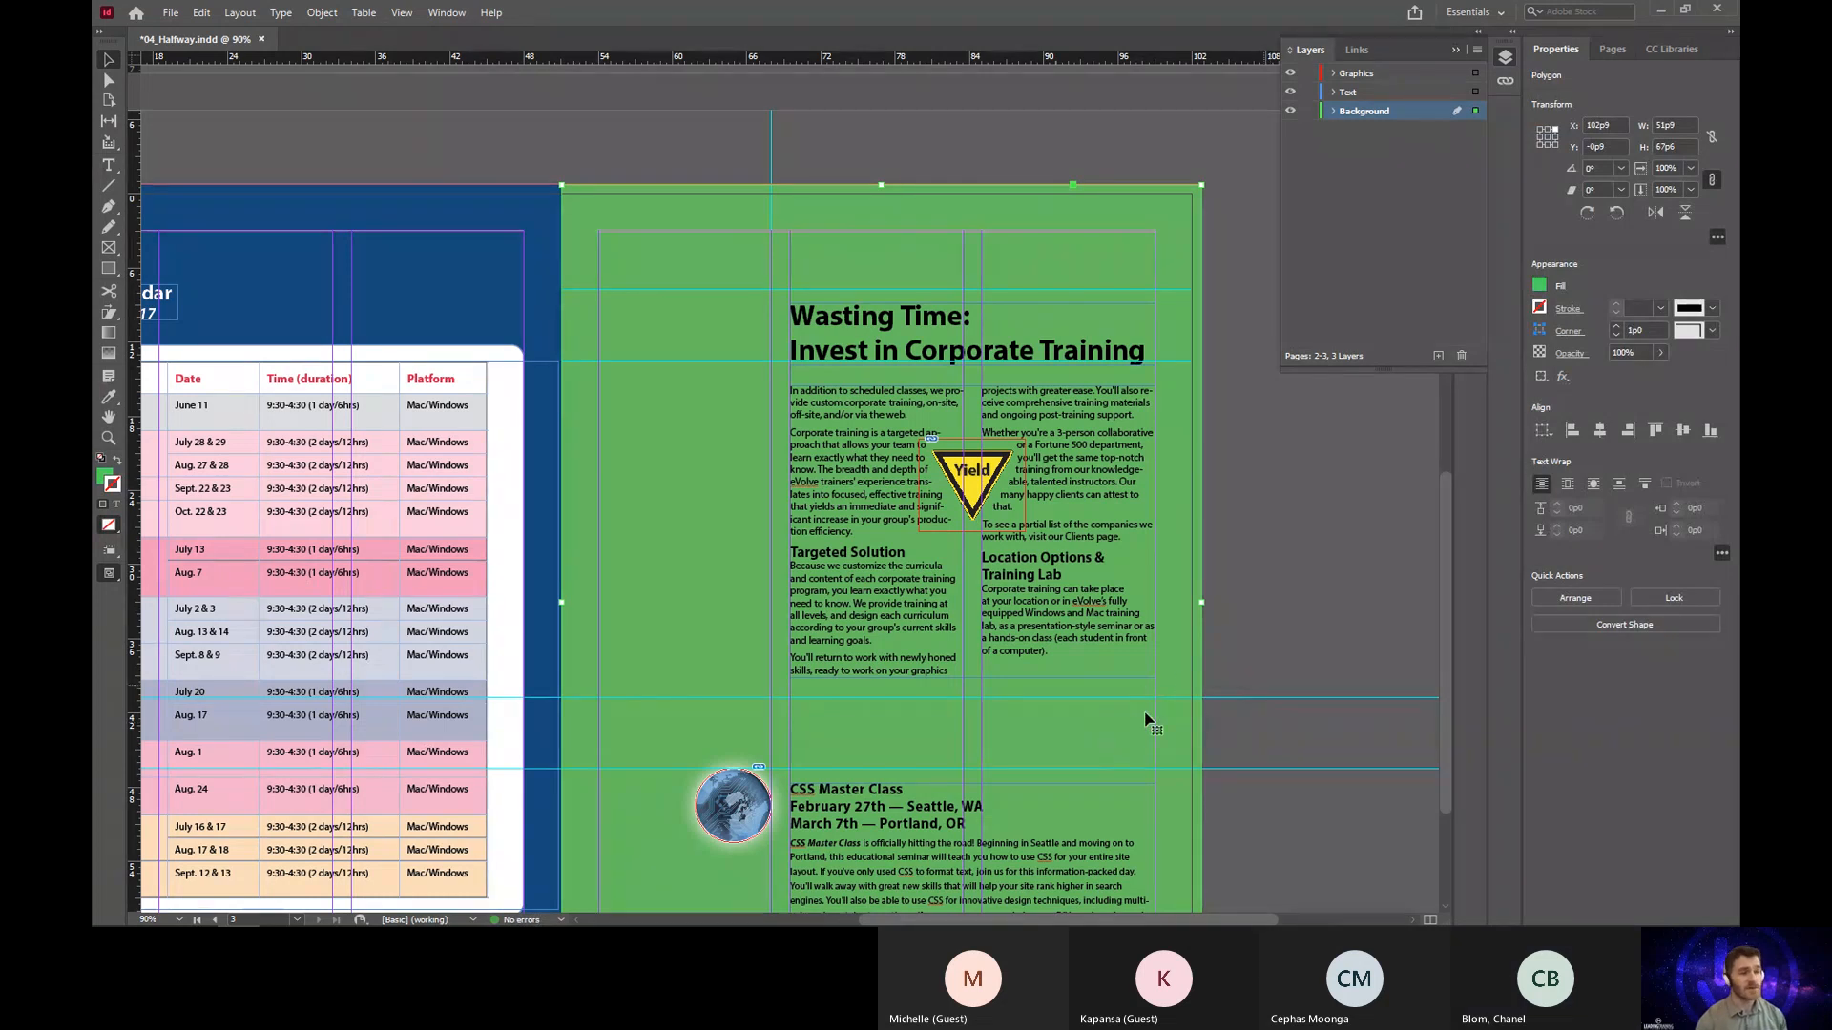
Step: Add a Pen tool anchor point to the green background where its right edge meets the horizontal guide just below the article
left_click(1286, 605)
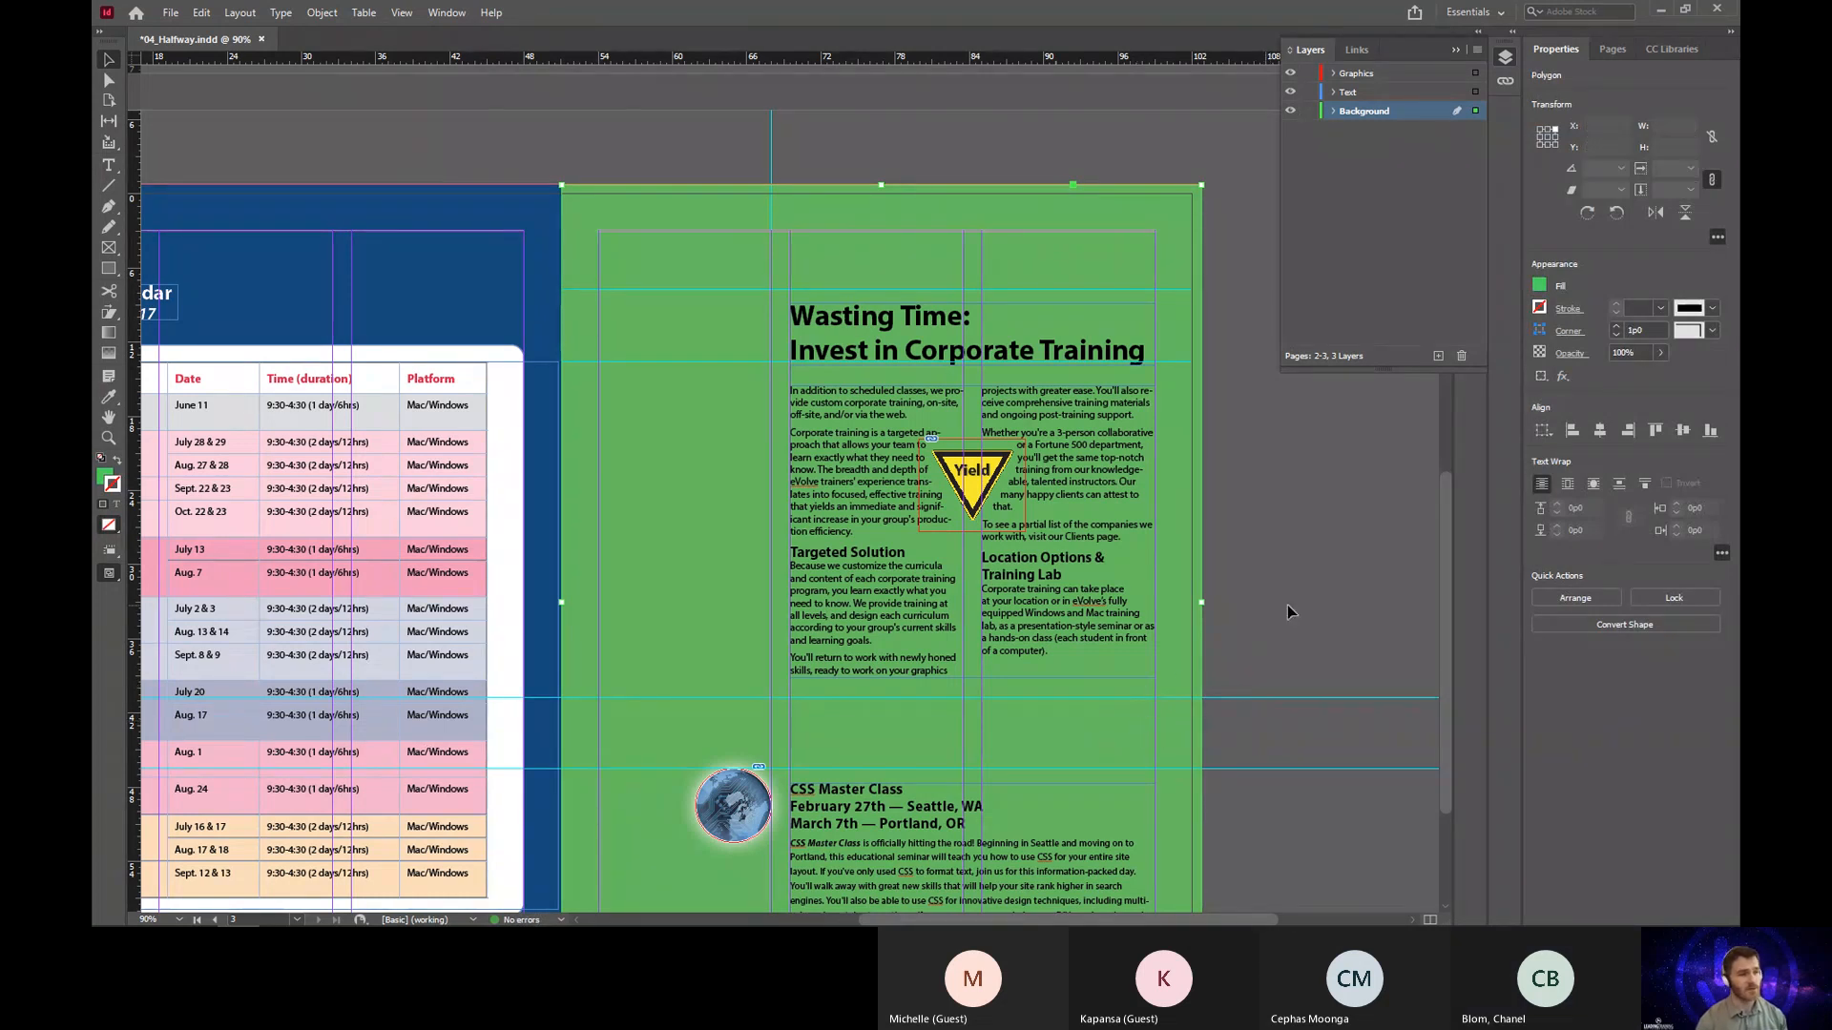
left_click(1138, 718)
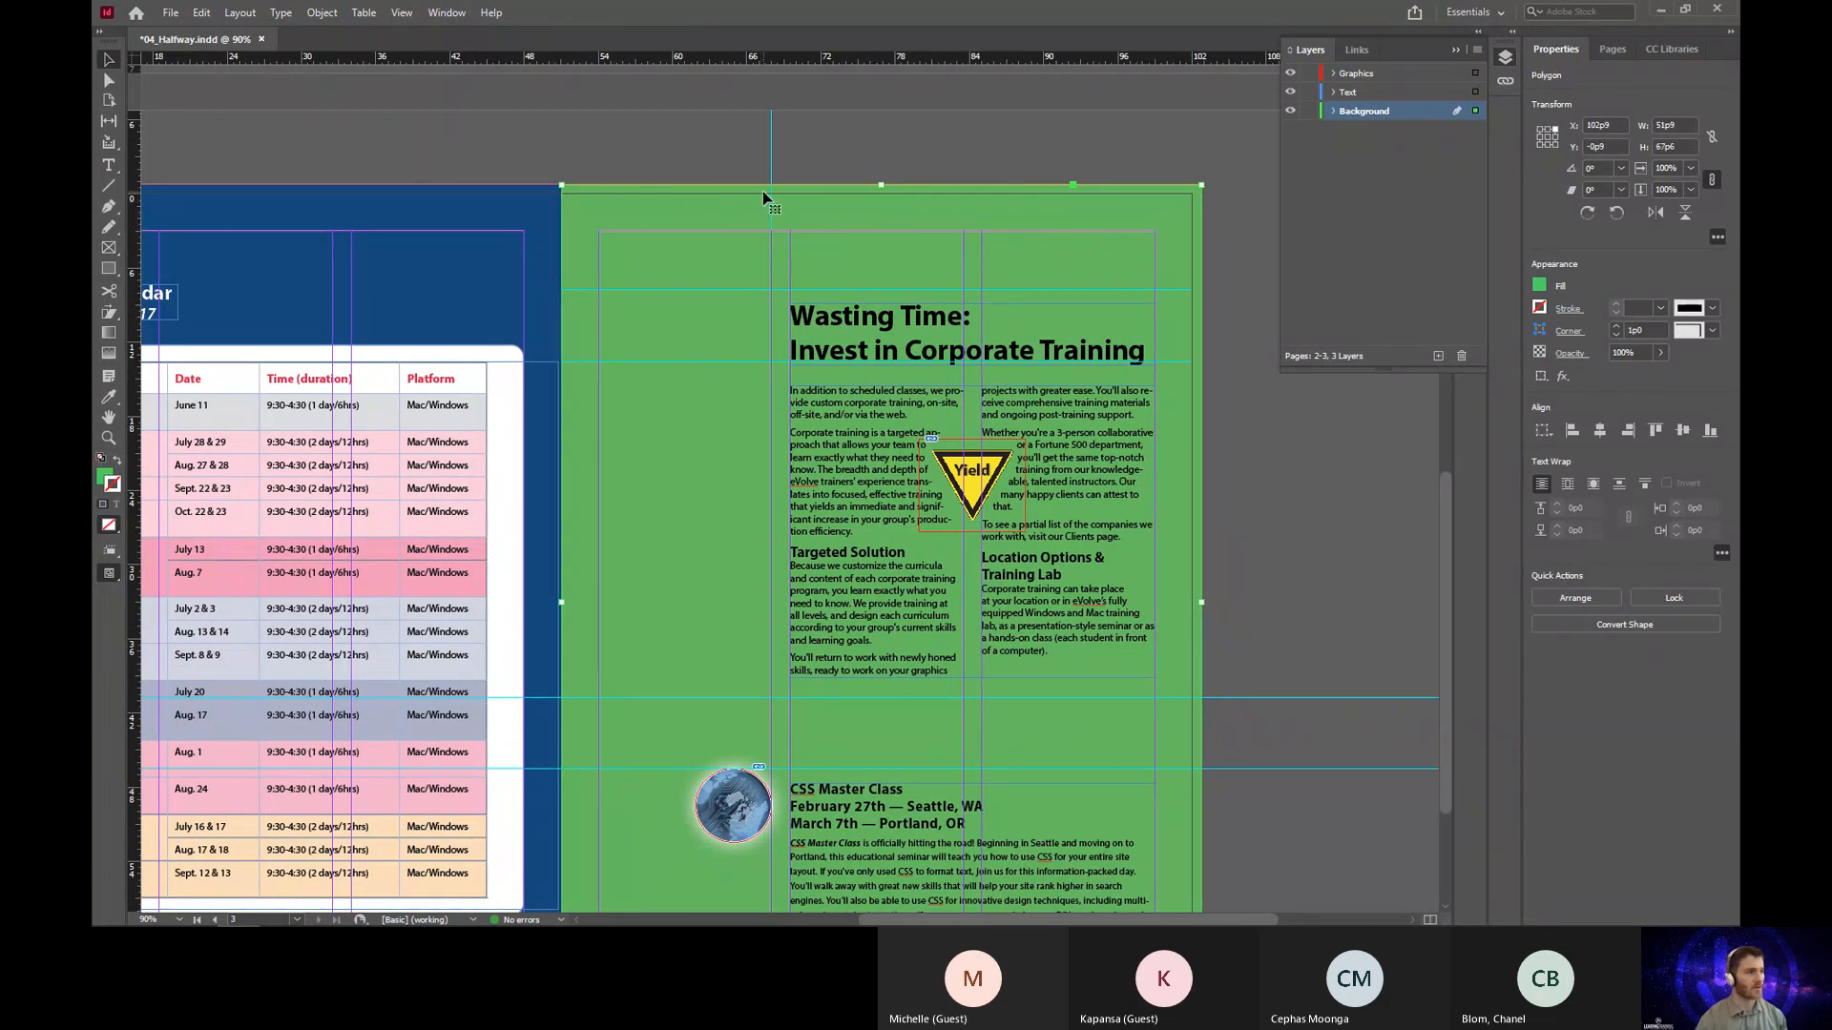
key("p")
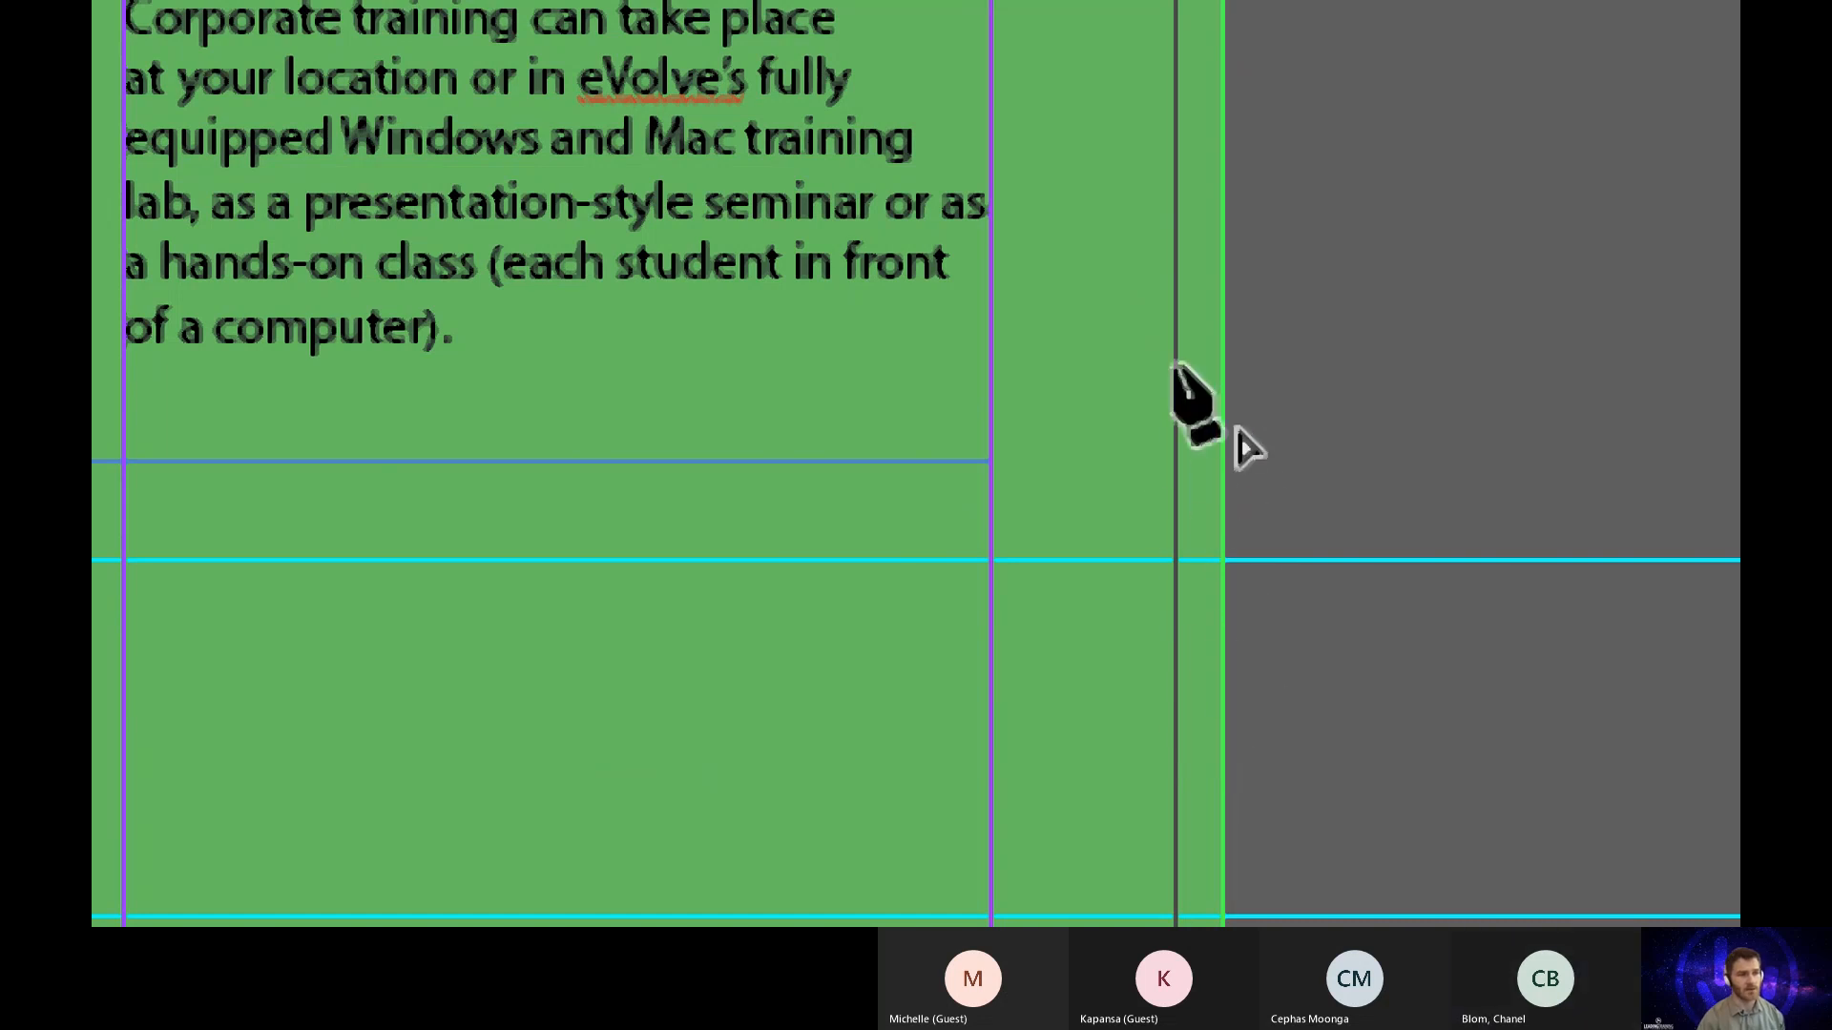
left_click(1222, 564)
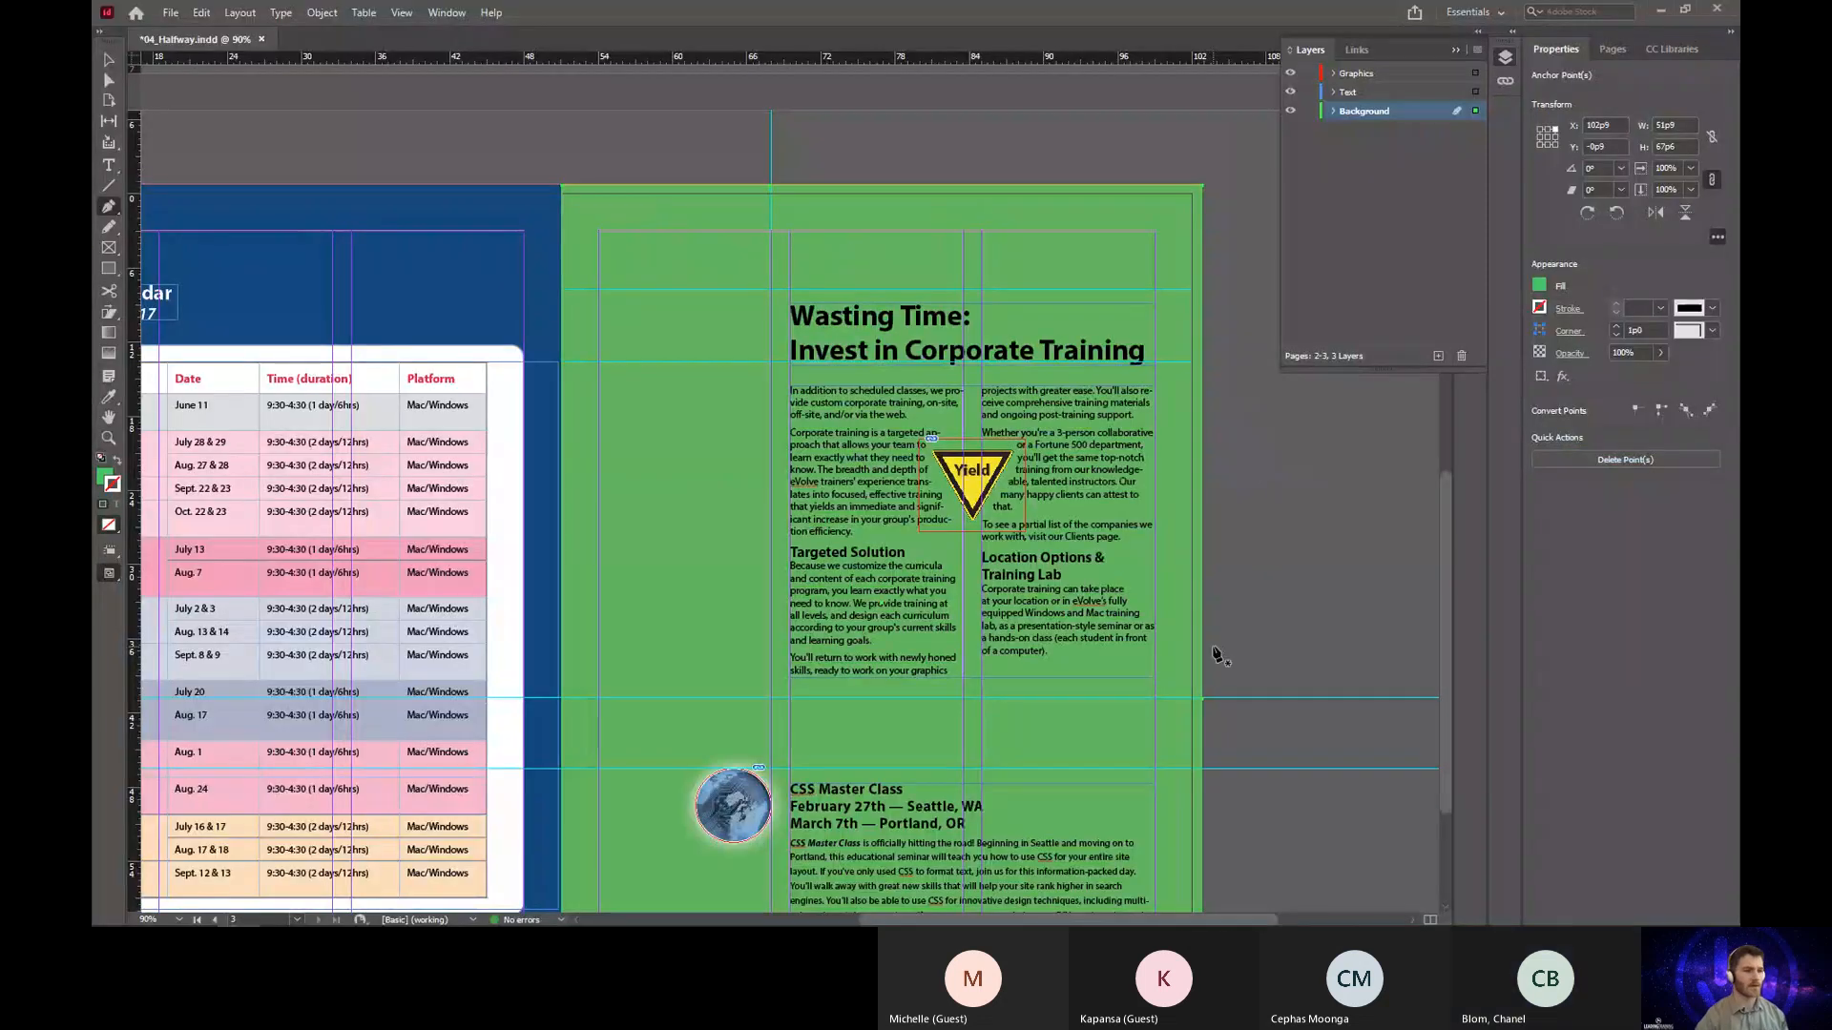
Step: Use Direct Selection to bring the green background's top-right corner point to the guide intersection at about X 68p1, Y 40p9, exposing the article area
key("a")
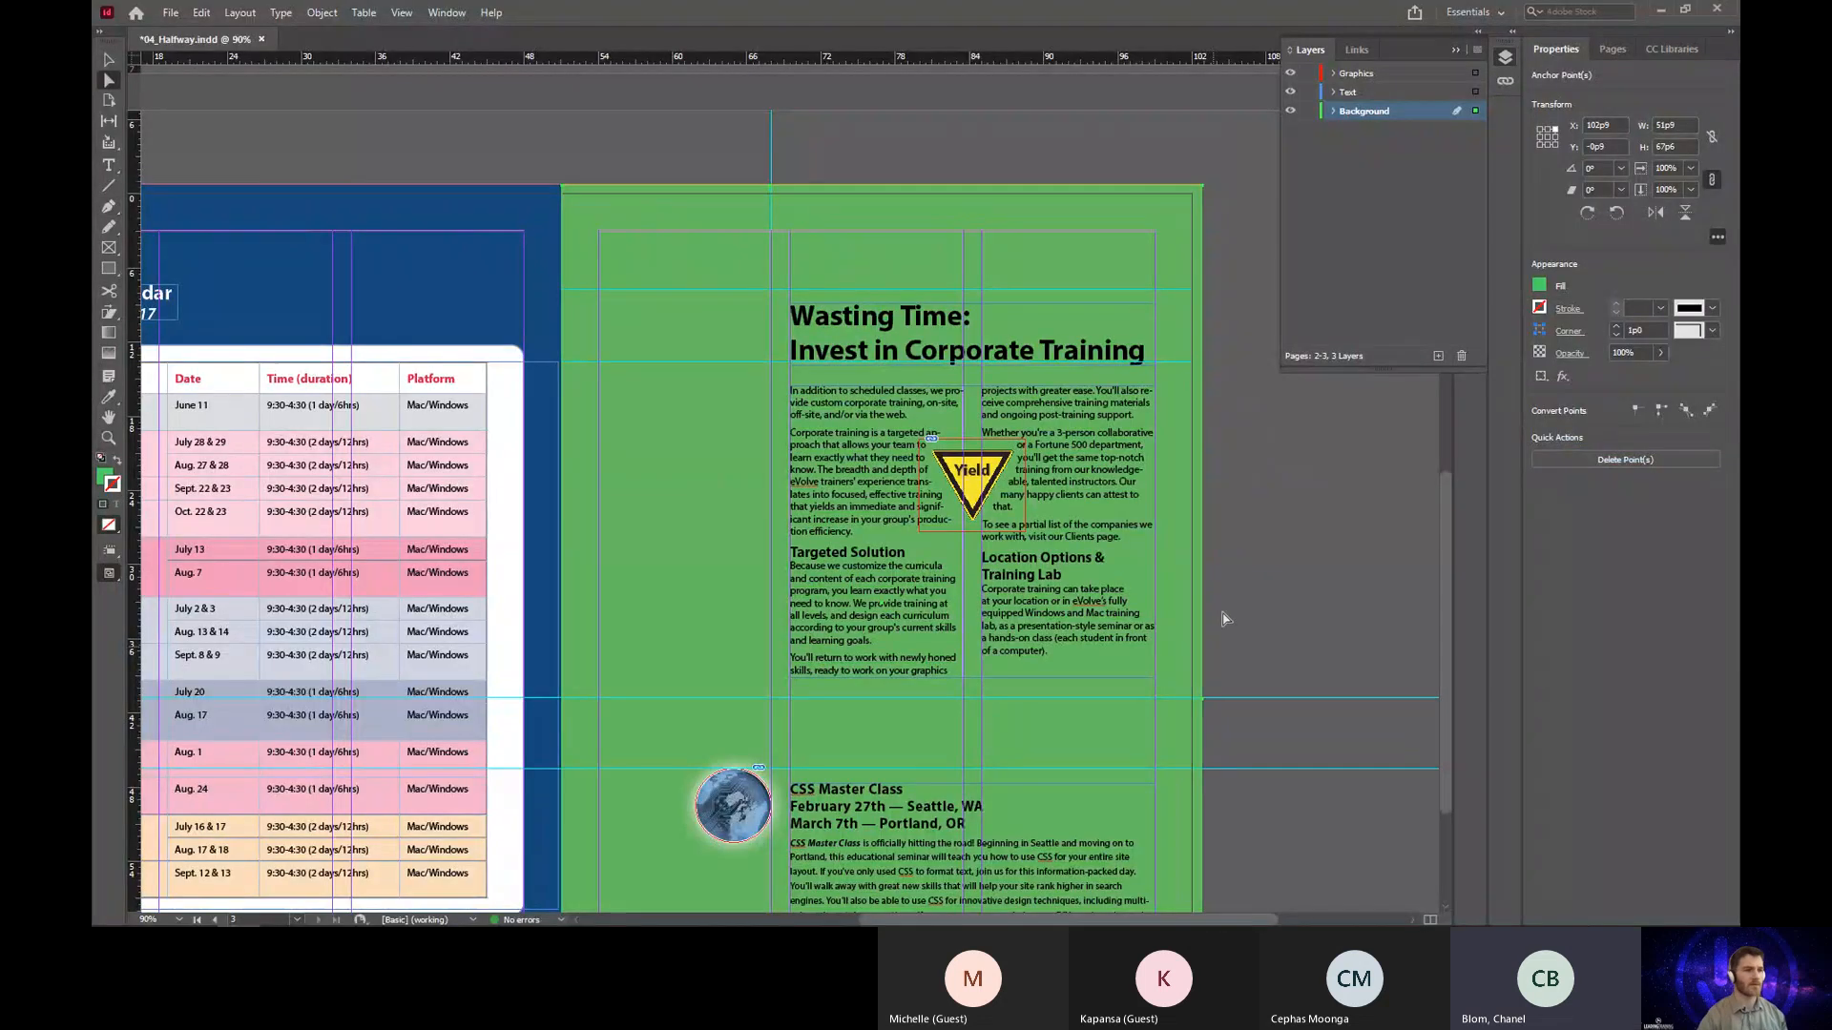
left_click(1246, 408)
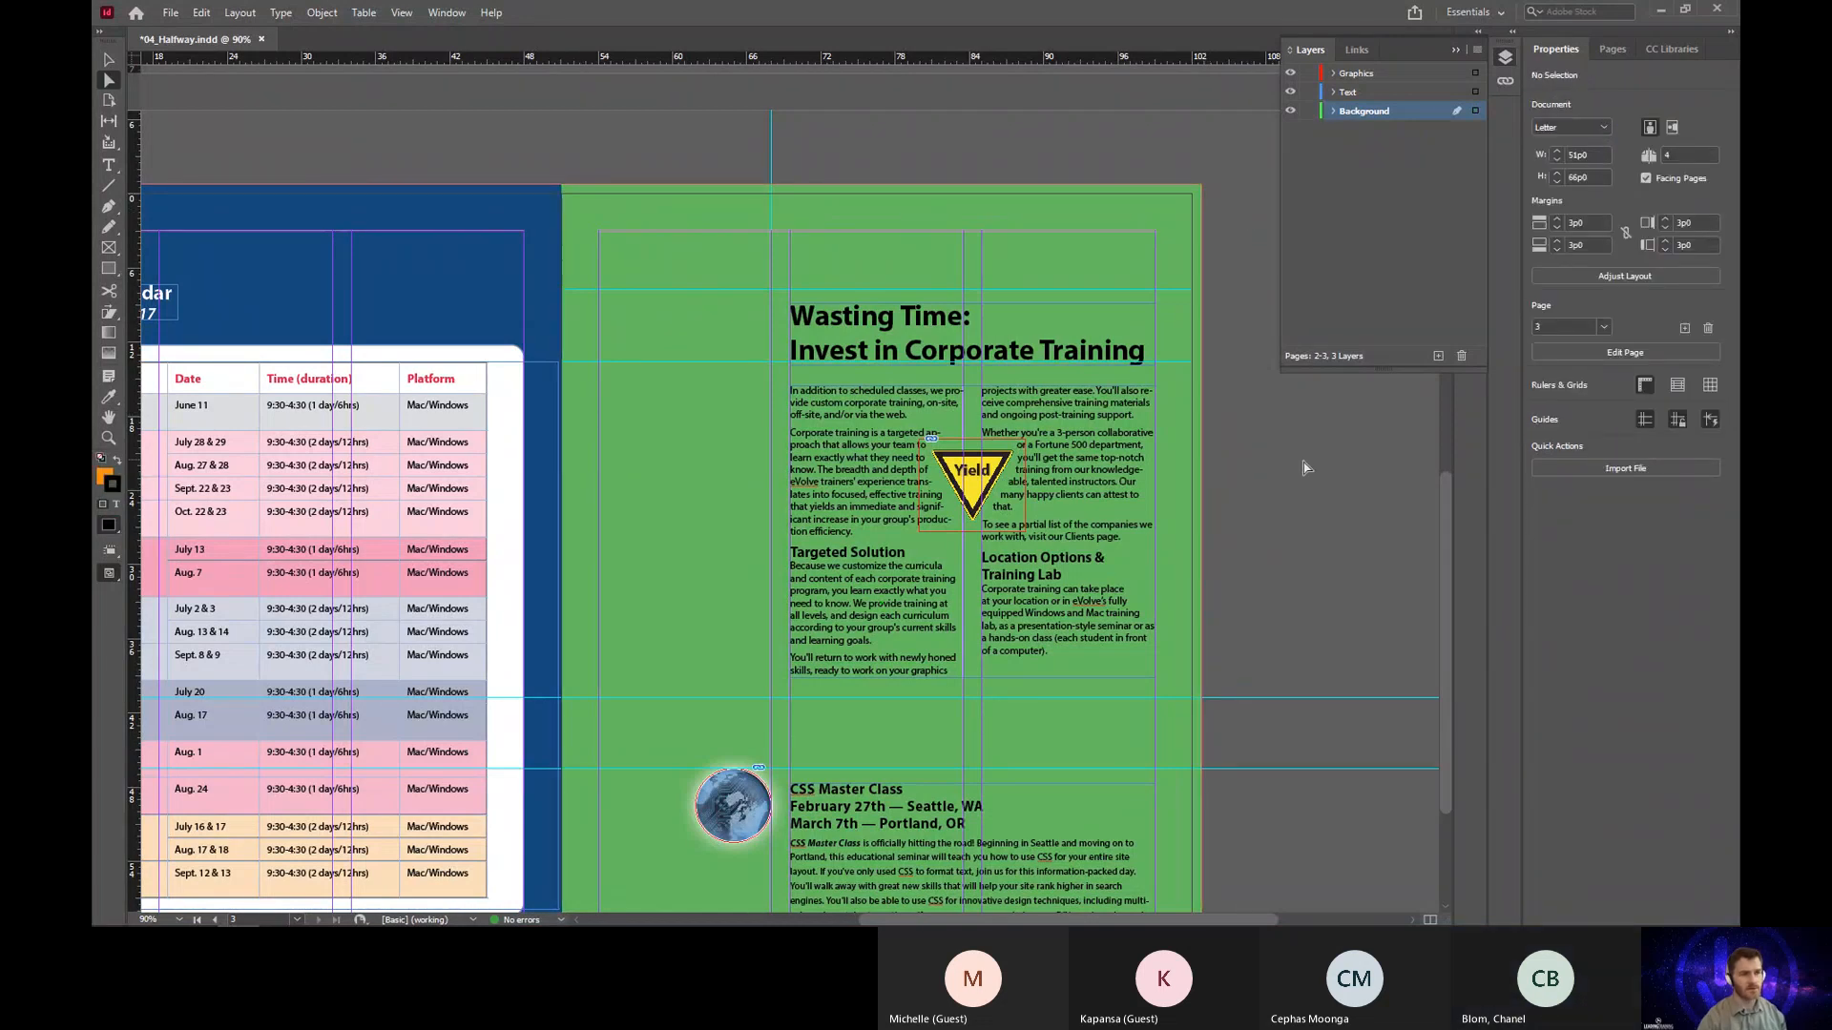
left_click(1079, 257)
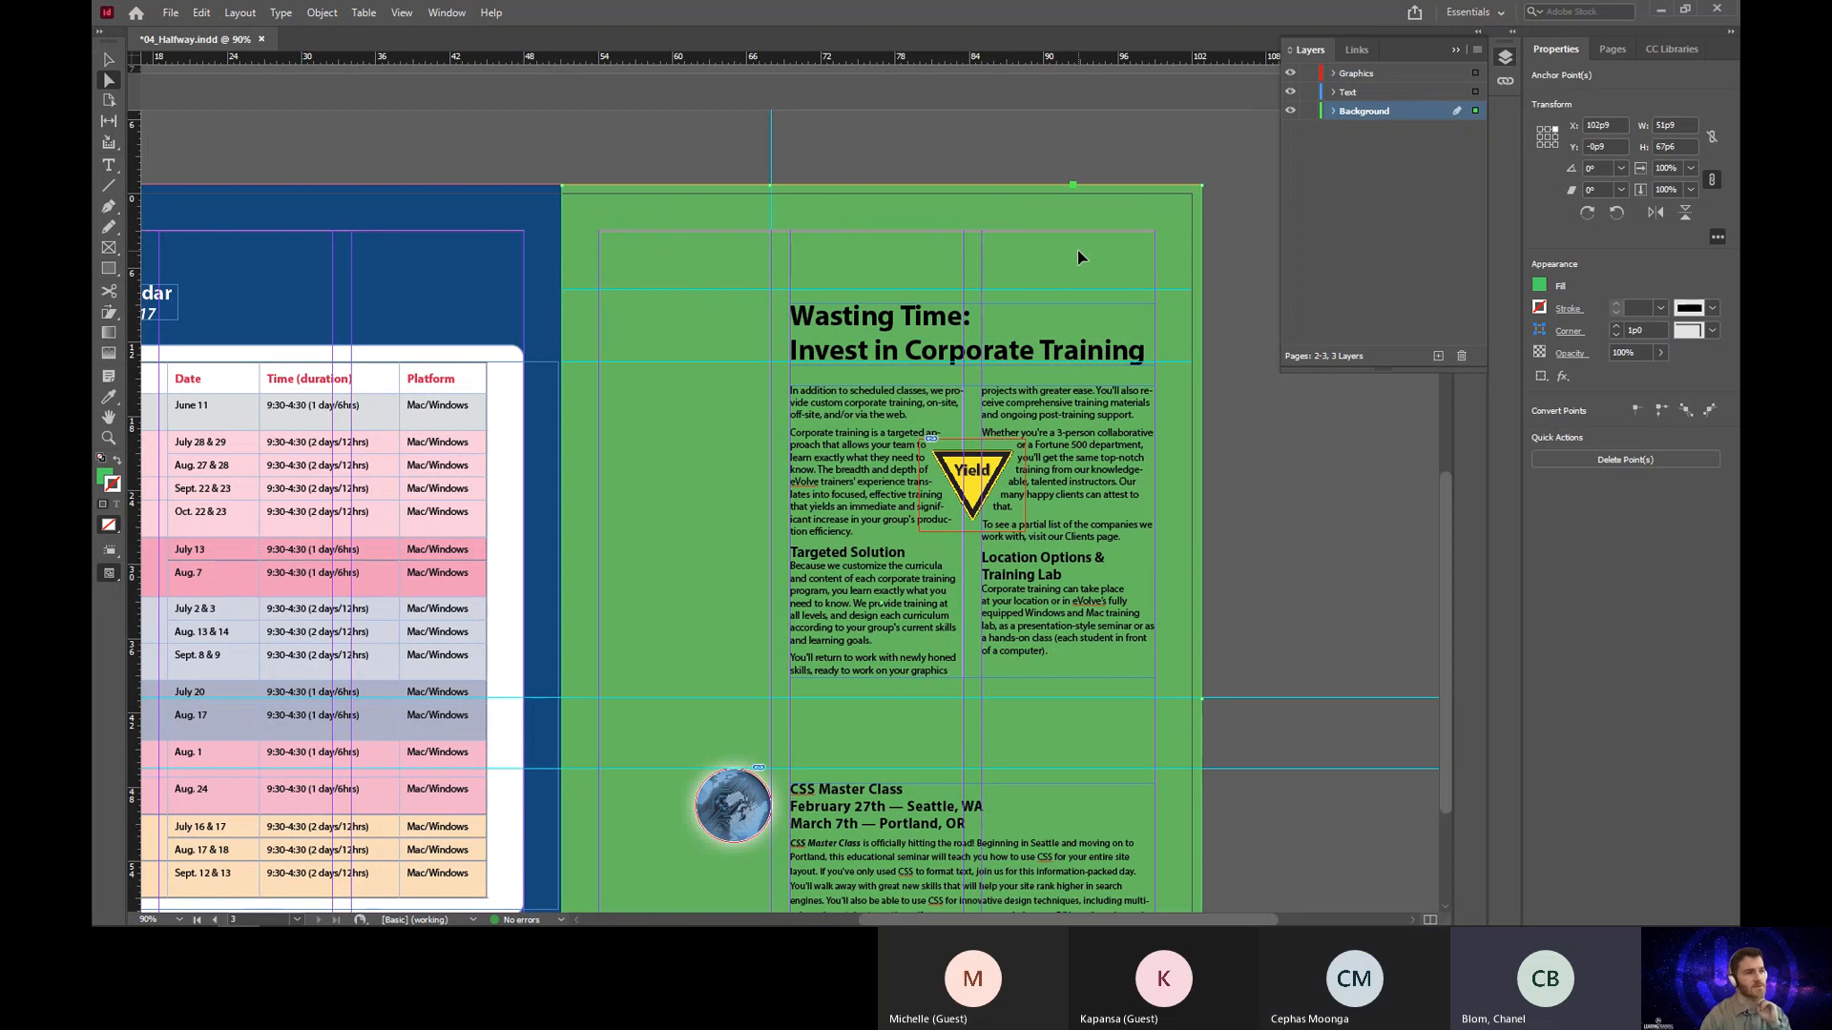
left_click(1203, 192)
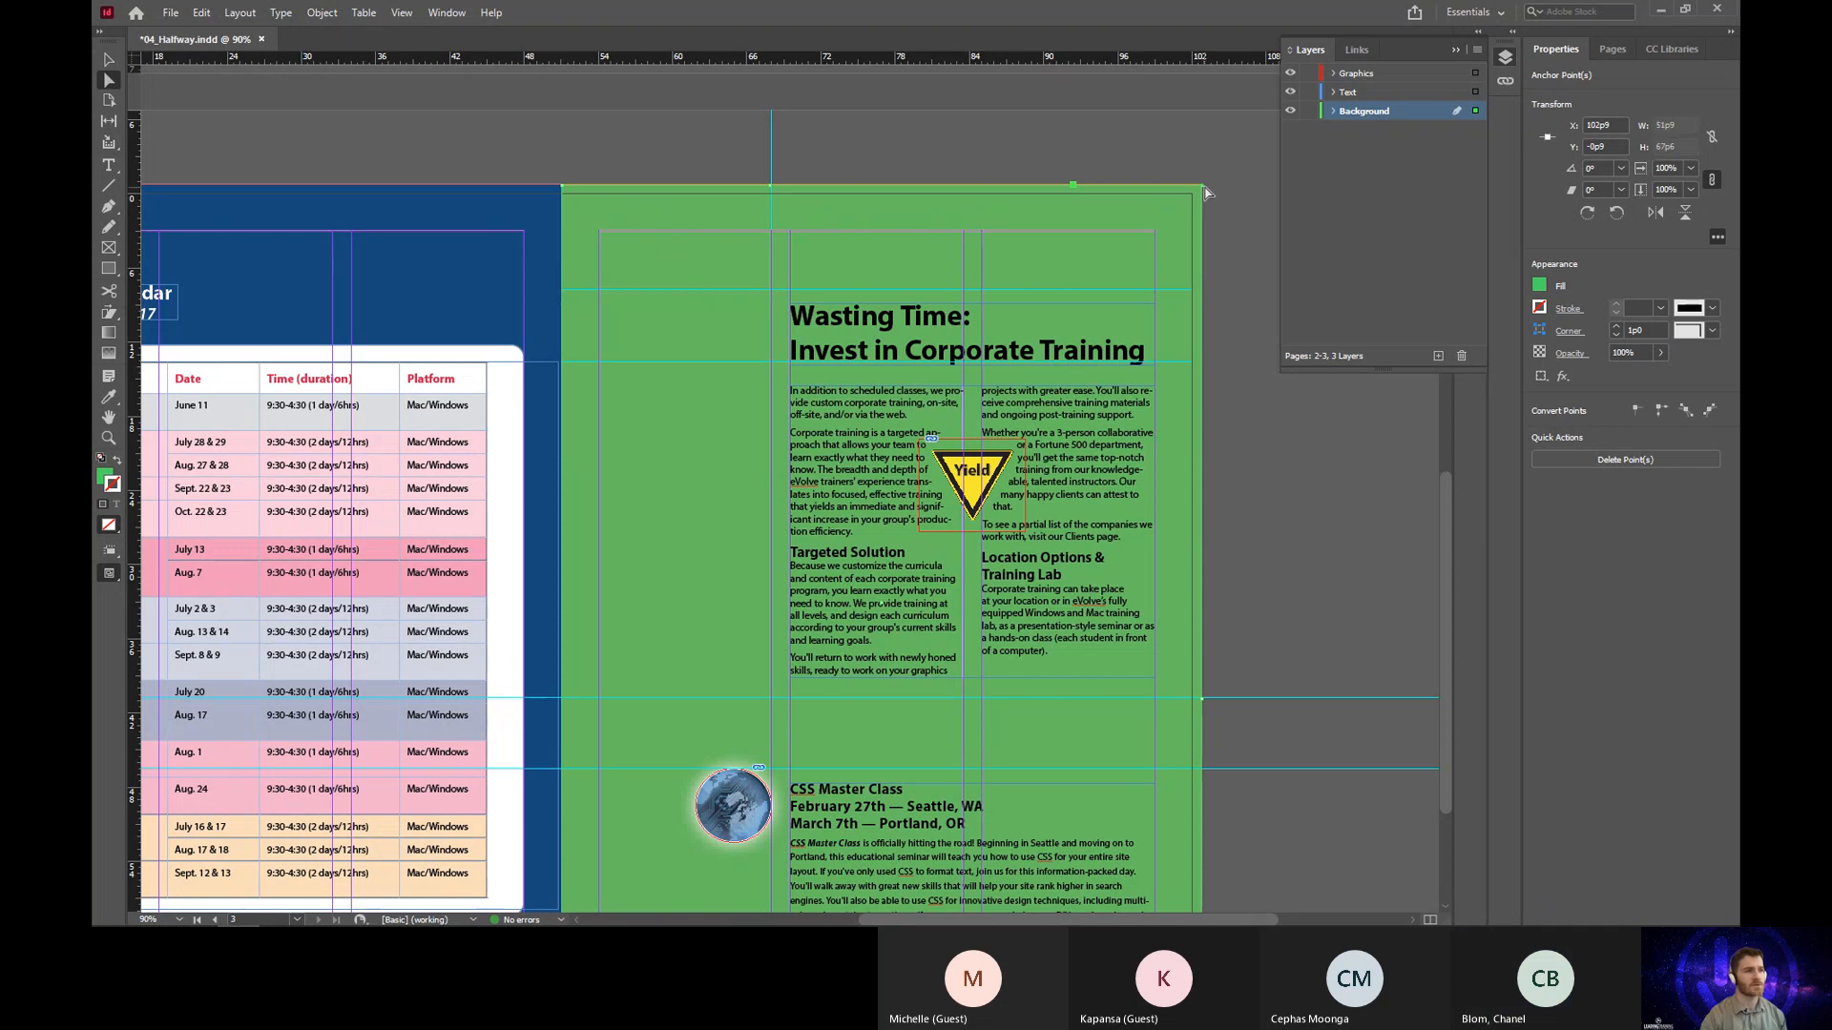
left_click_drag(1203, 189, 774, 703)
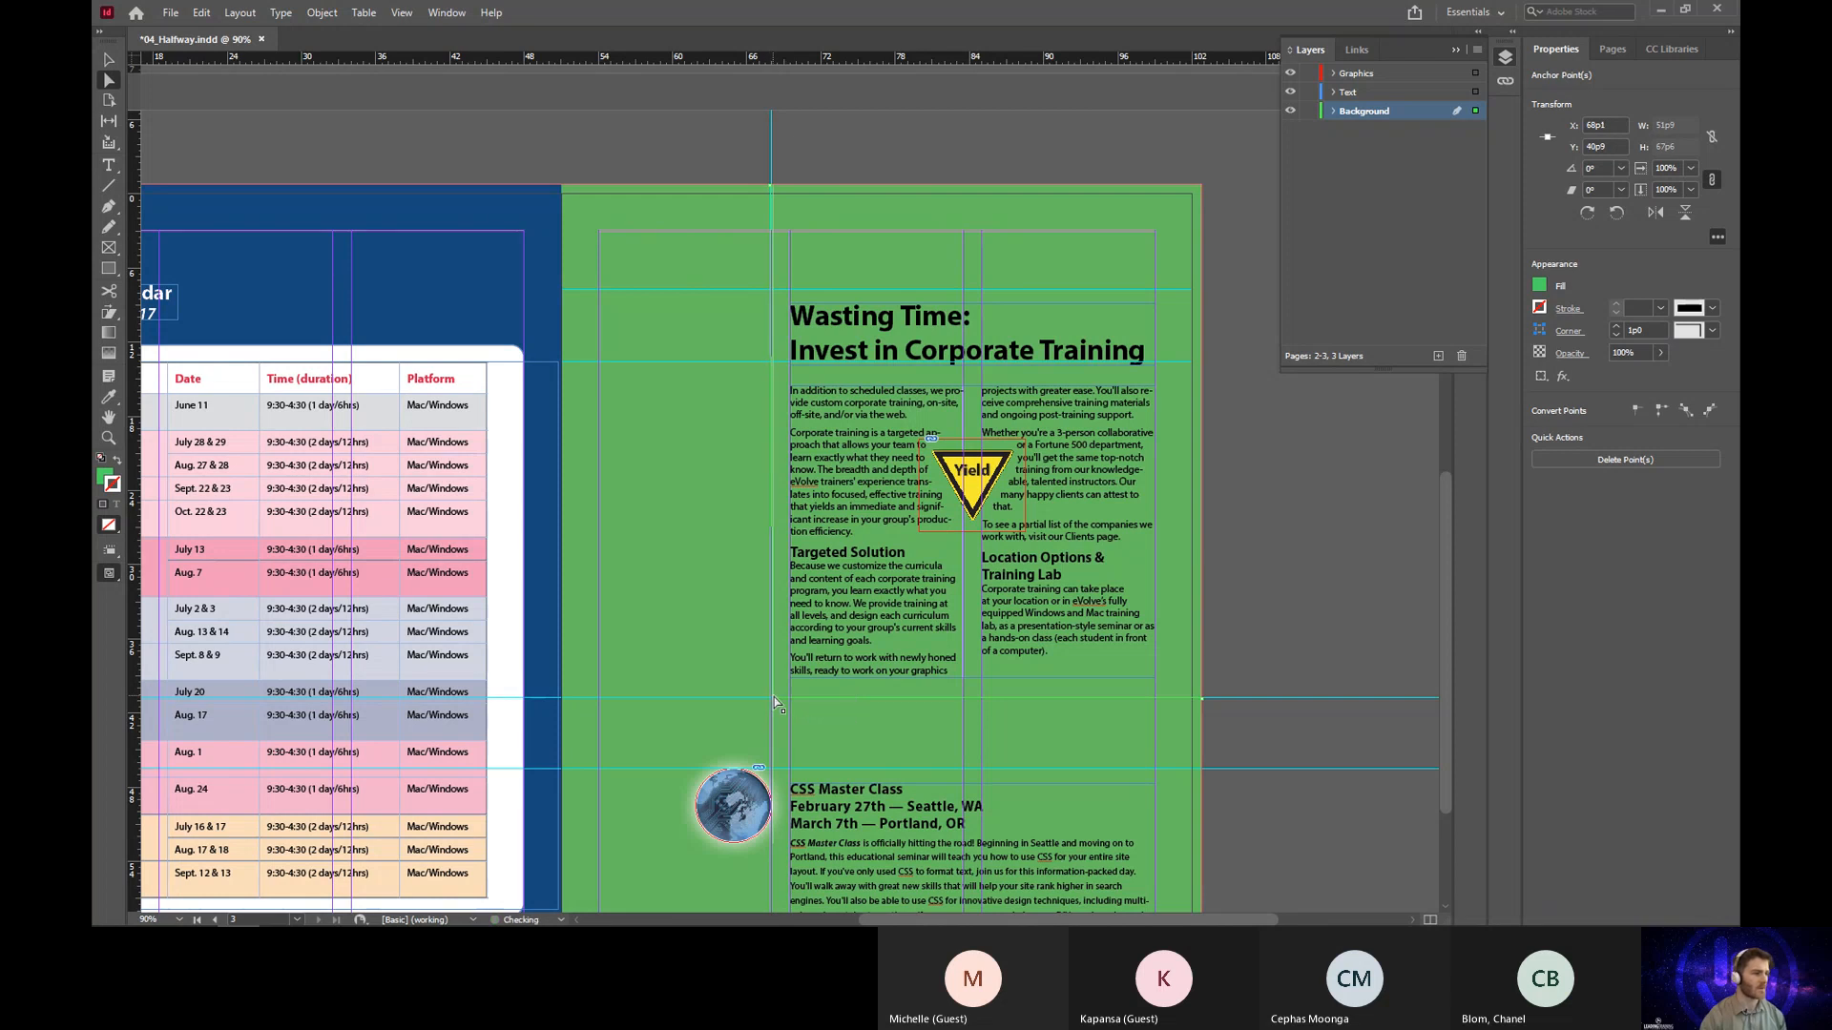
left_click(1323, 617)
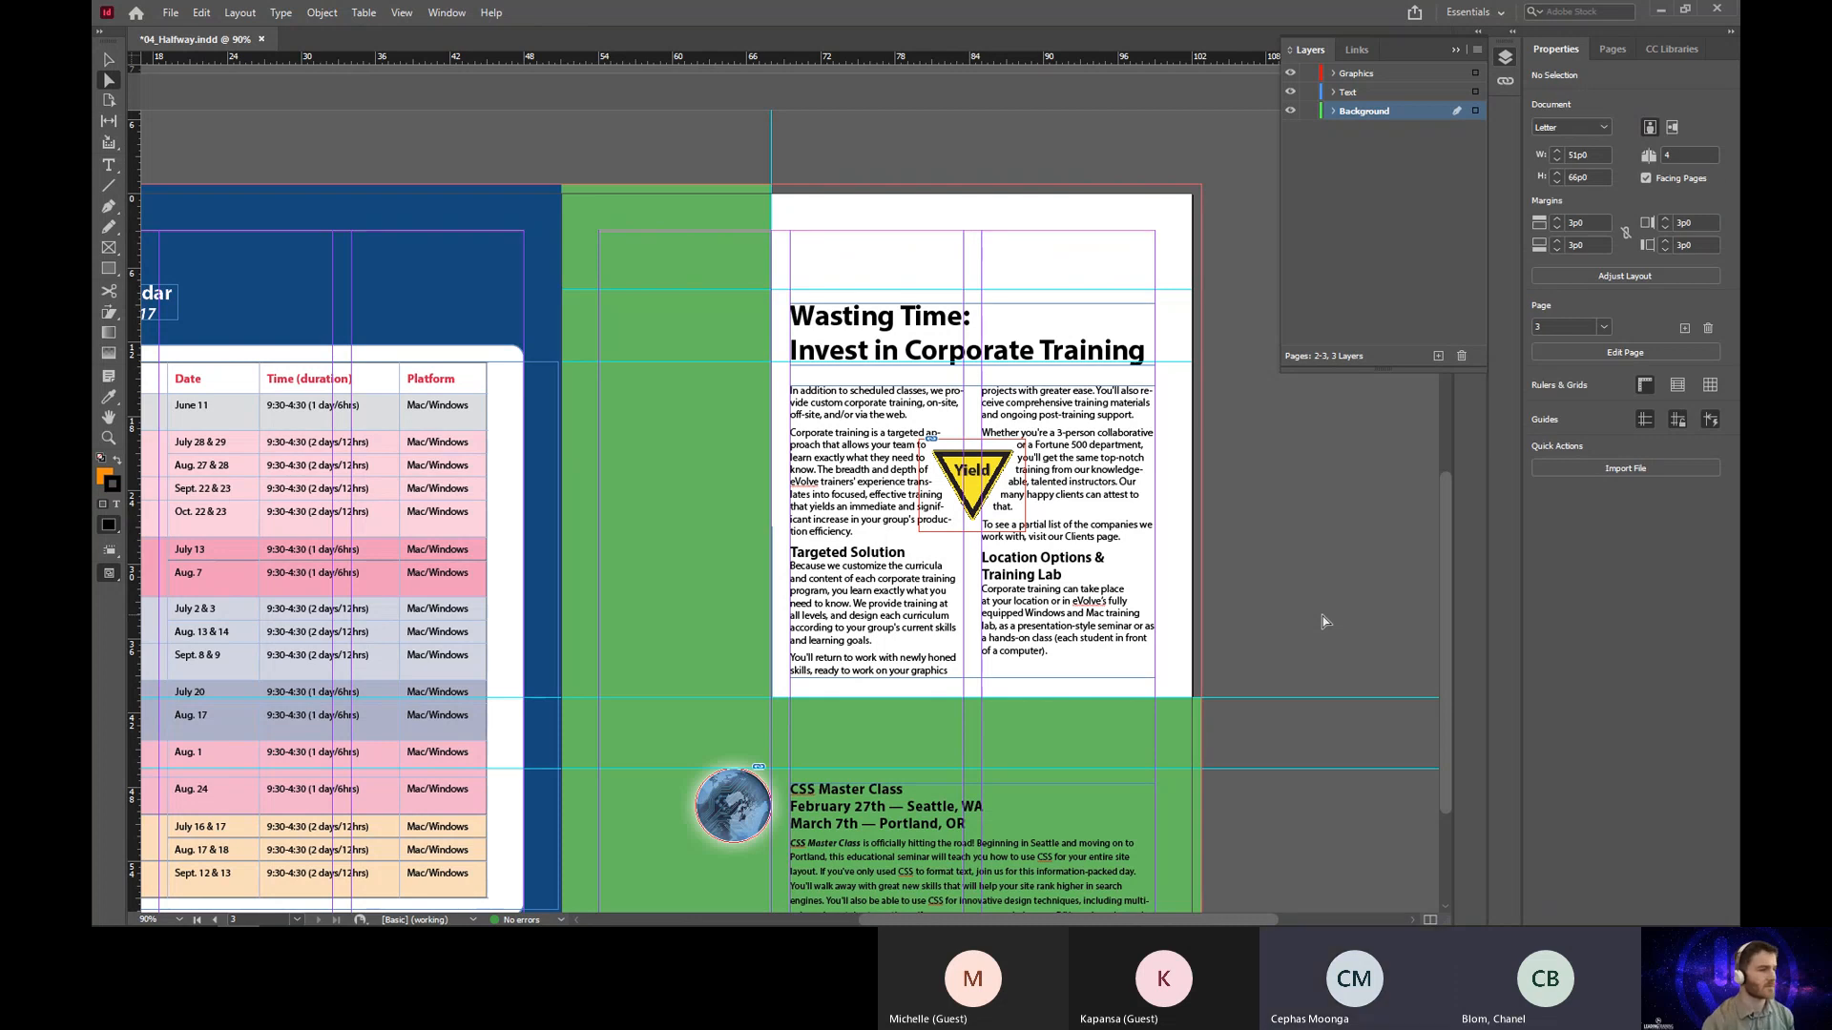
scroll(1323, 621, "down", 2)
scroll(1322, 621, "down", 4)
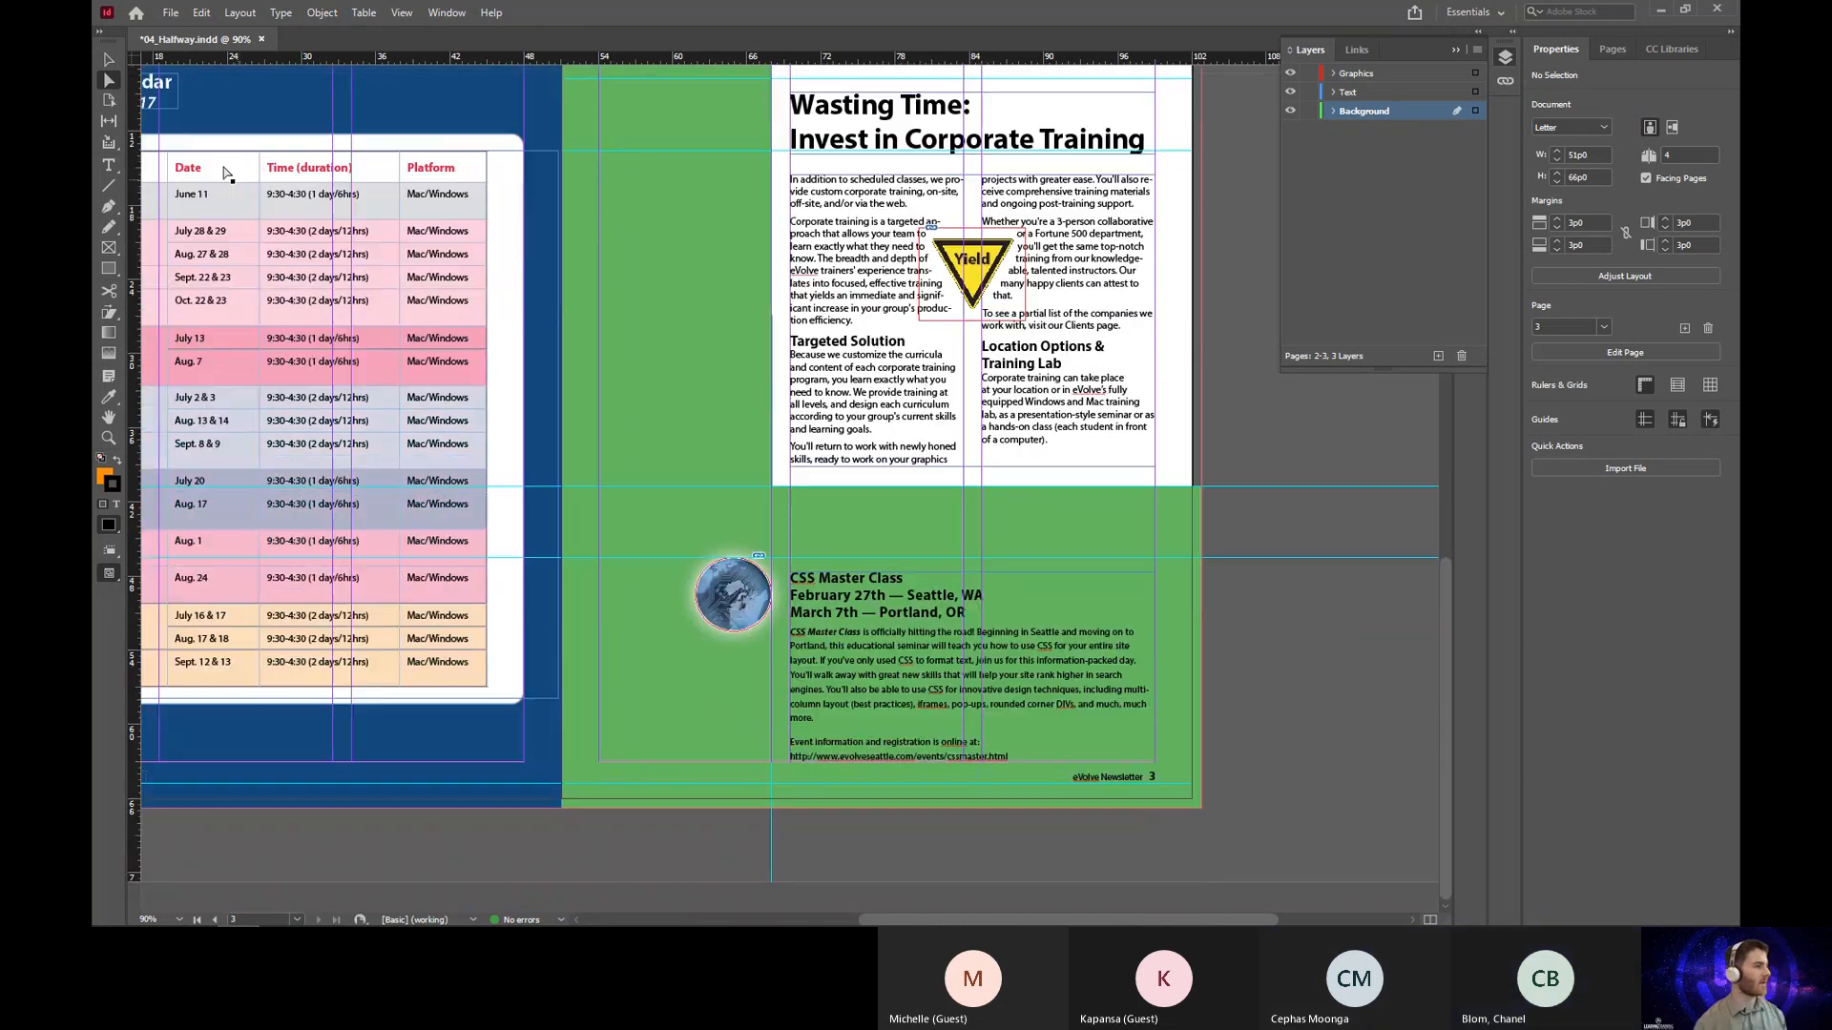
left_click(108, 80)
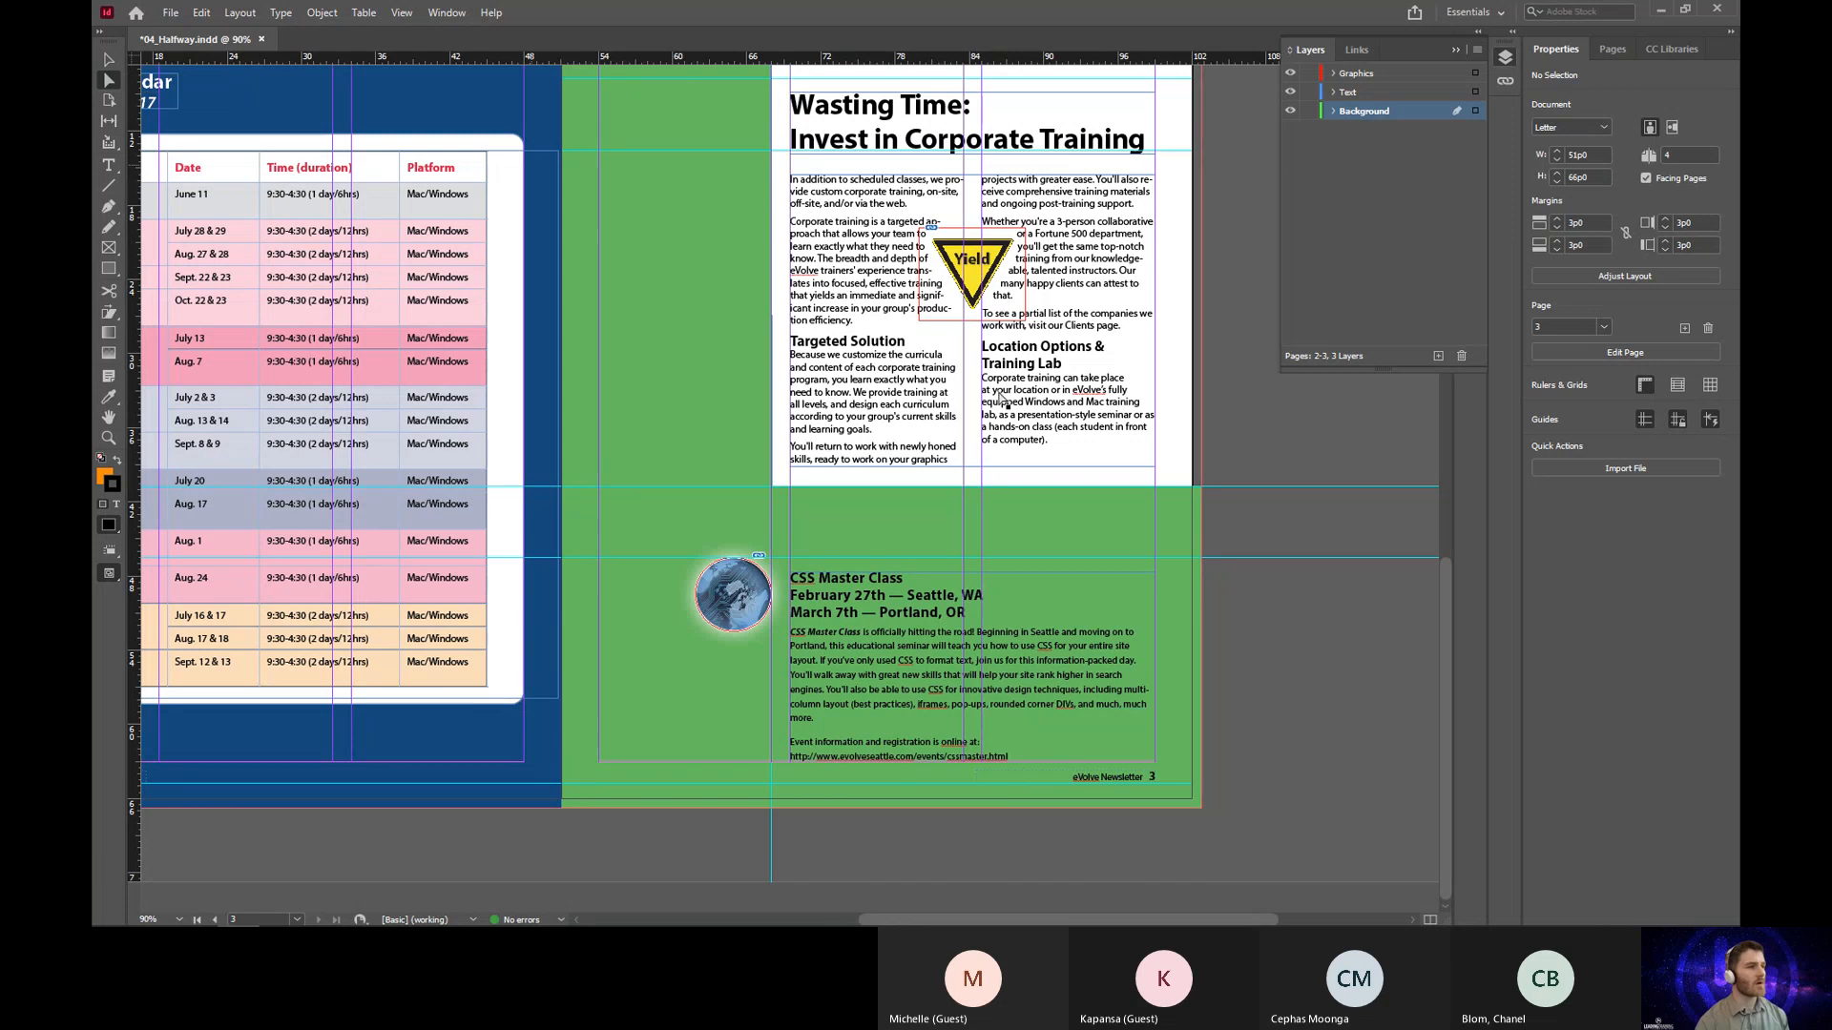
Step: Draw an orange rectangle about 34p9 by 20p3 over the CSS Master Class area, from page 3's bottom-right bleed corner to the guide intersection
scroll(1325, 588, "up", 8)
scroll(1324, 589, "down", 4)
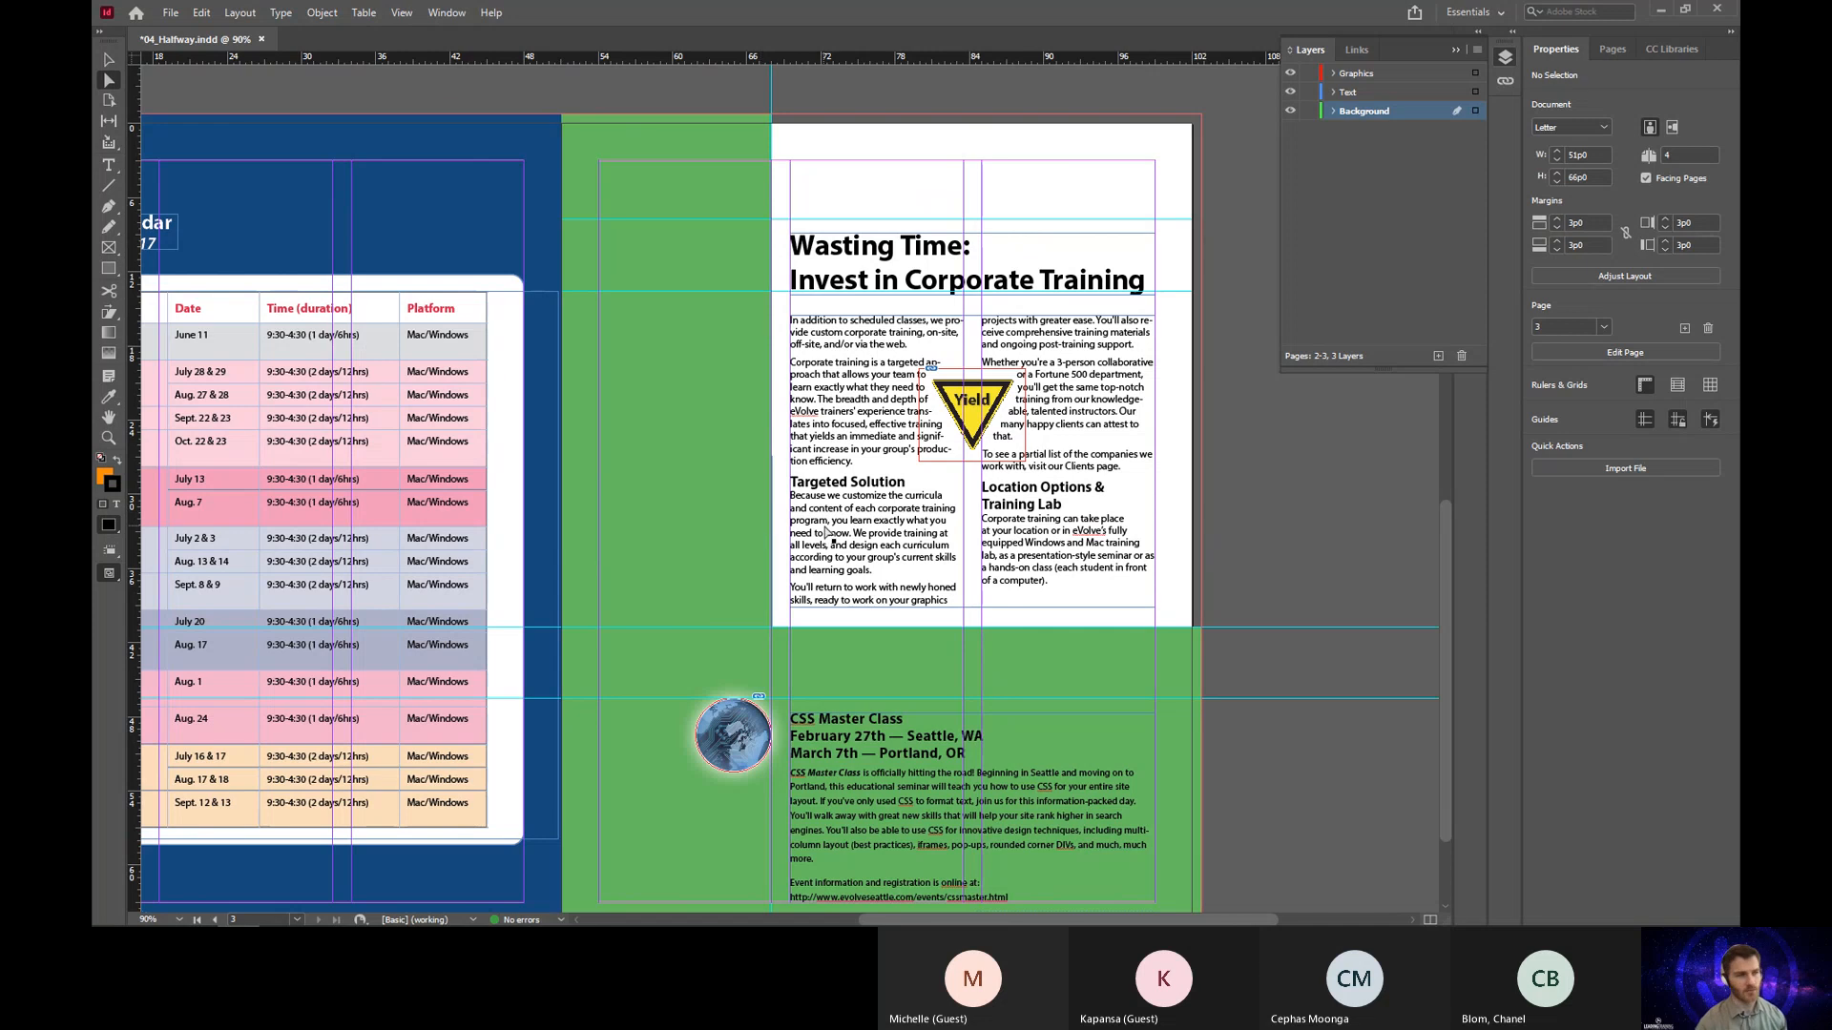
scroll(1048, 534, "down", 3)
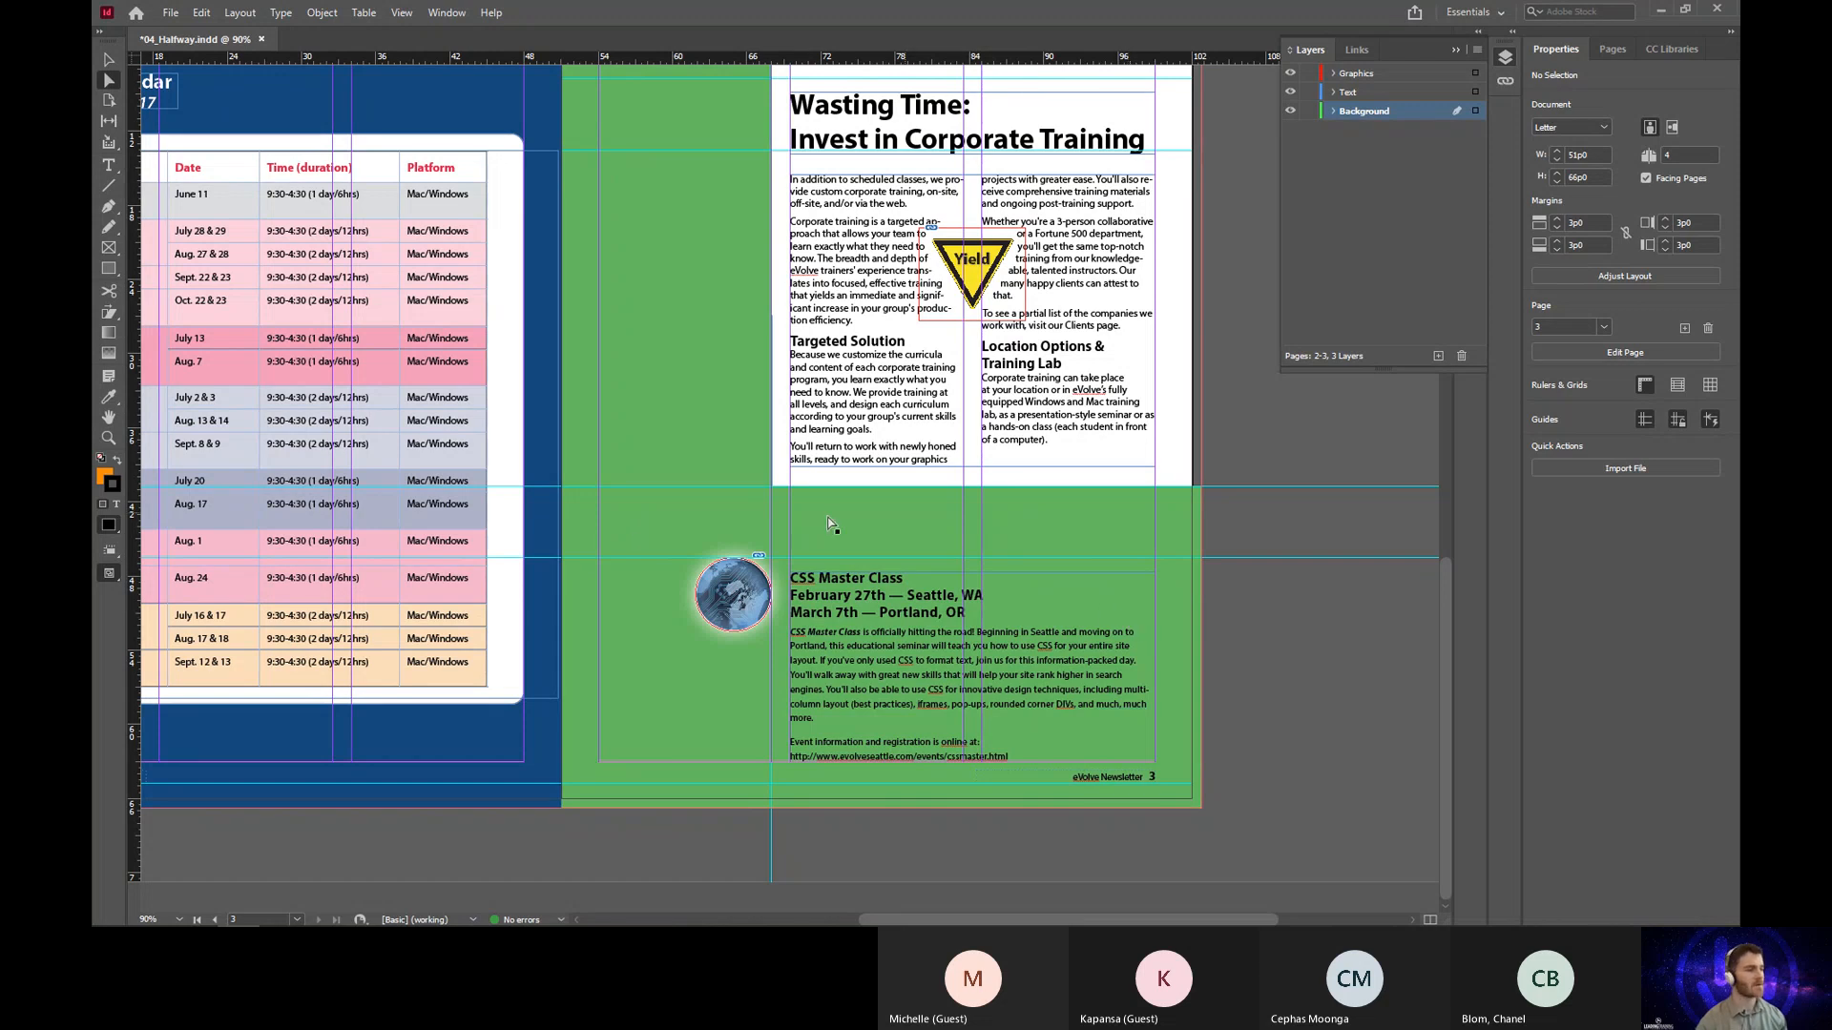
left_click(110, 59)
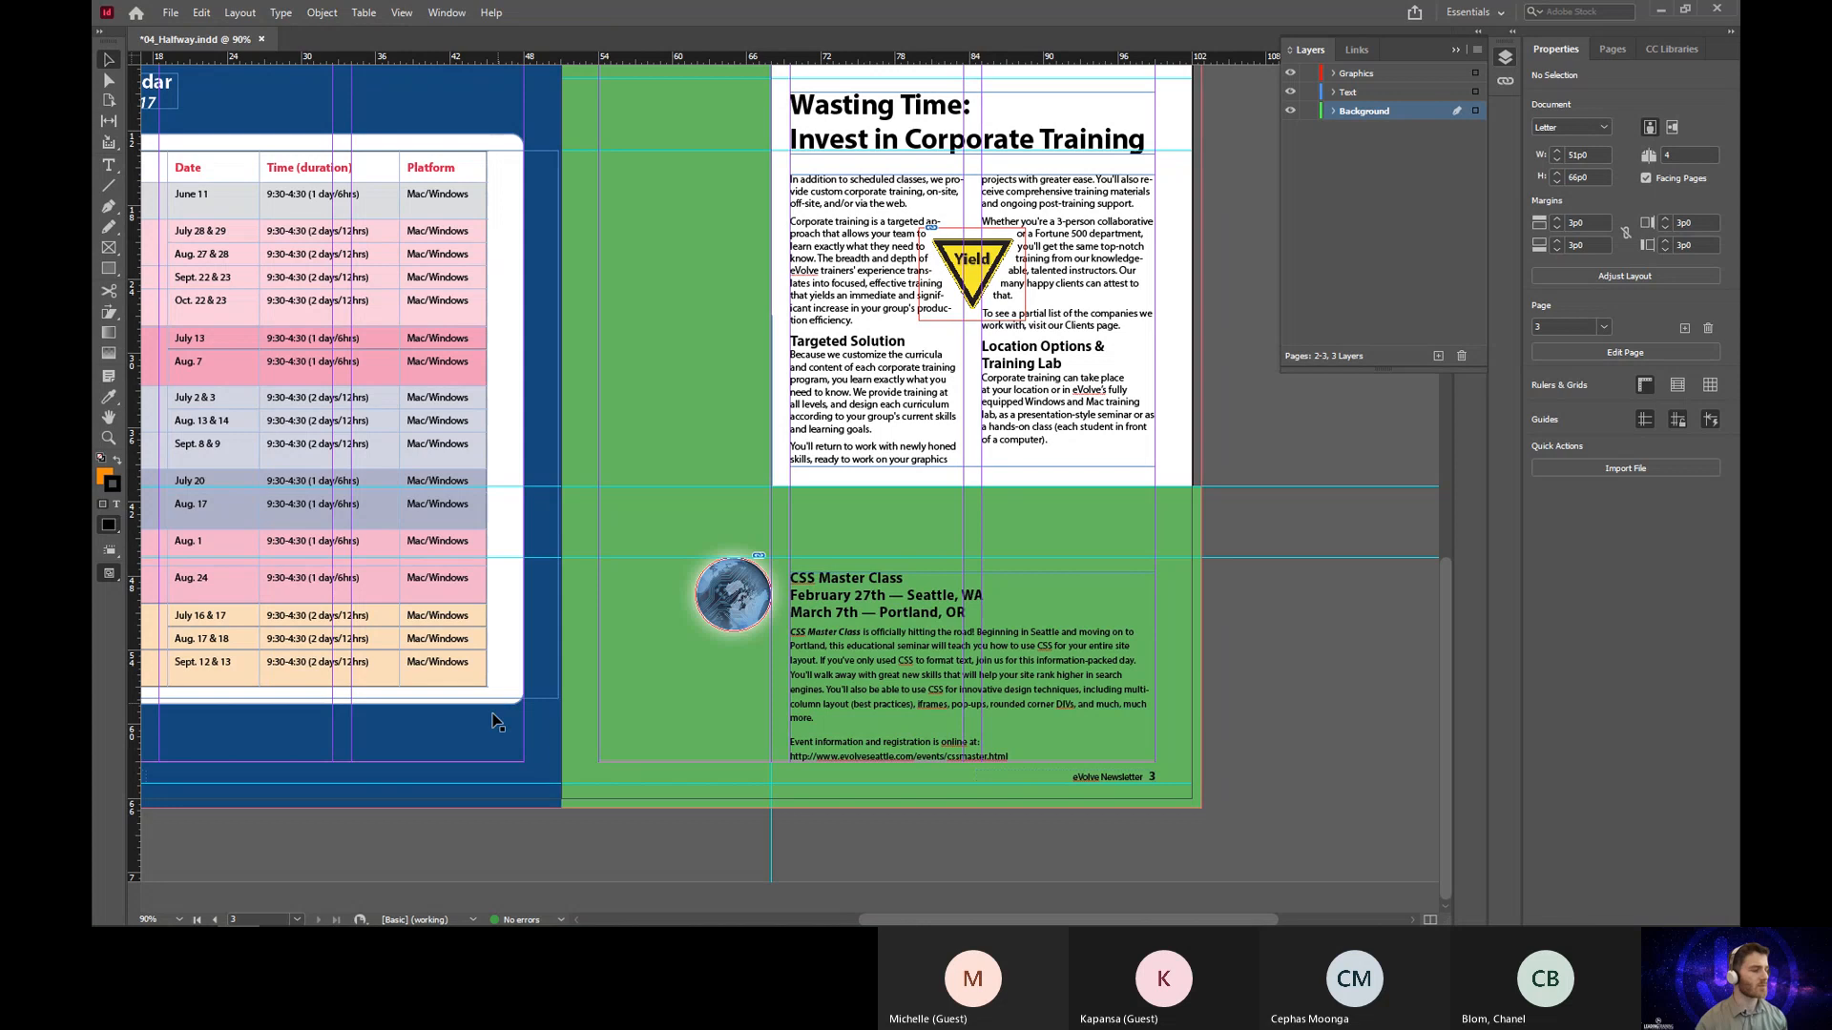
left_click(112, 267)
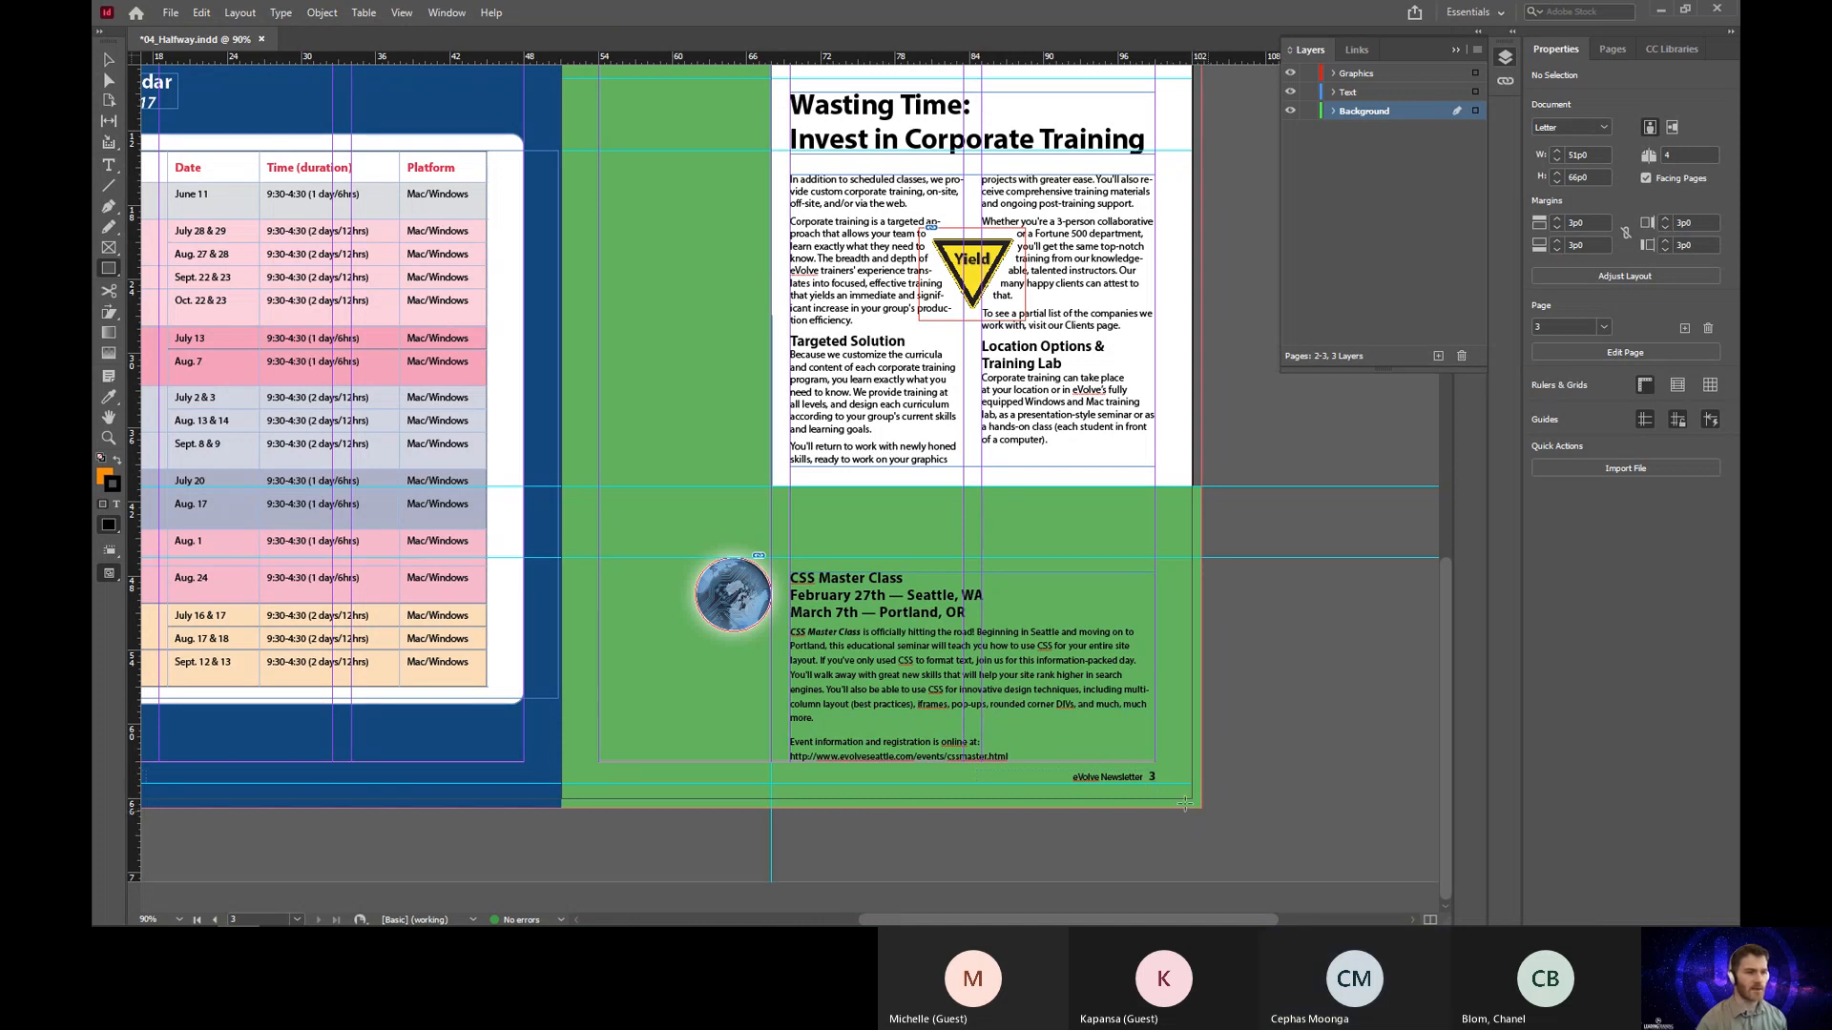
mouse_move(1199, 806)
left_mouse_down()
mouse_move(891, 648)
mouse_move(772, 562)
left_mouse_up()
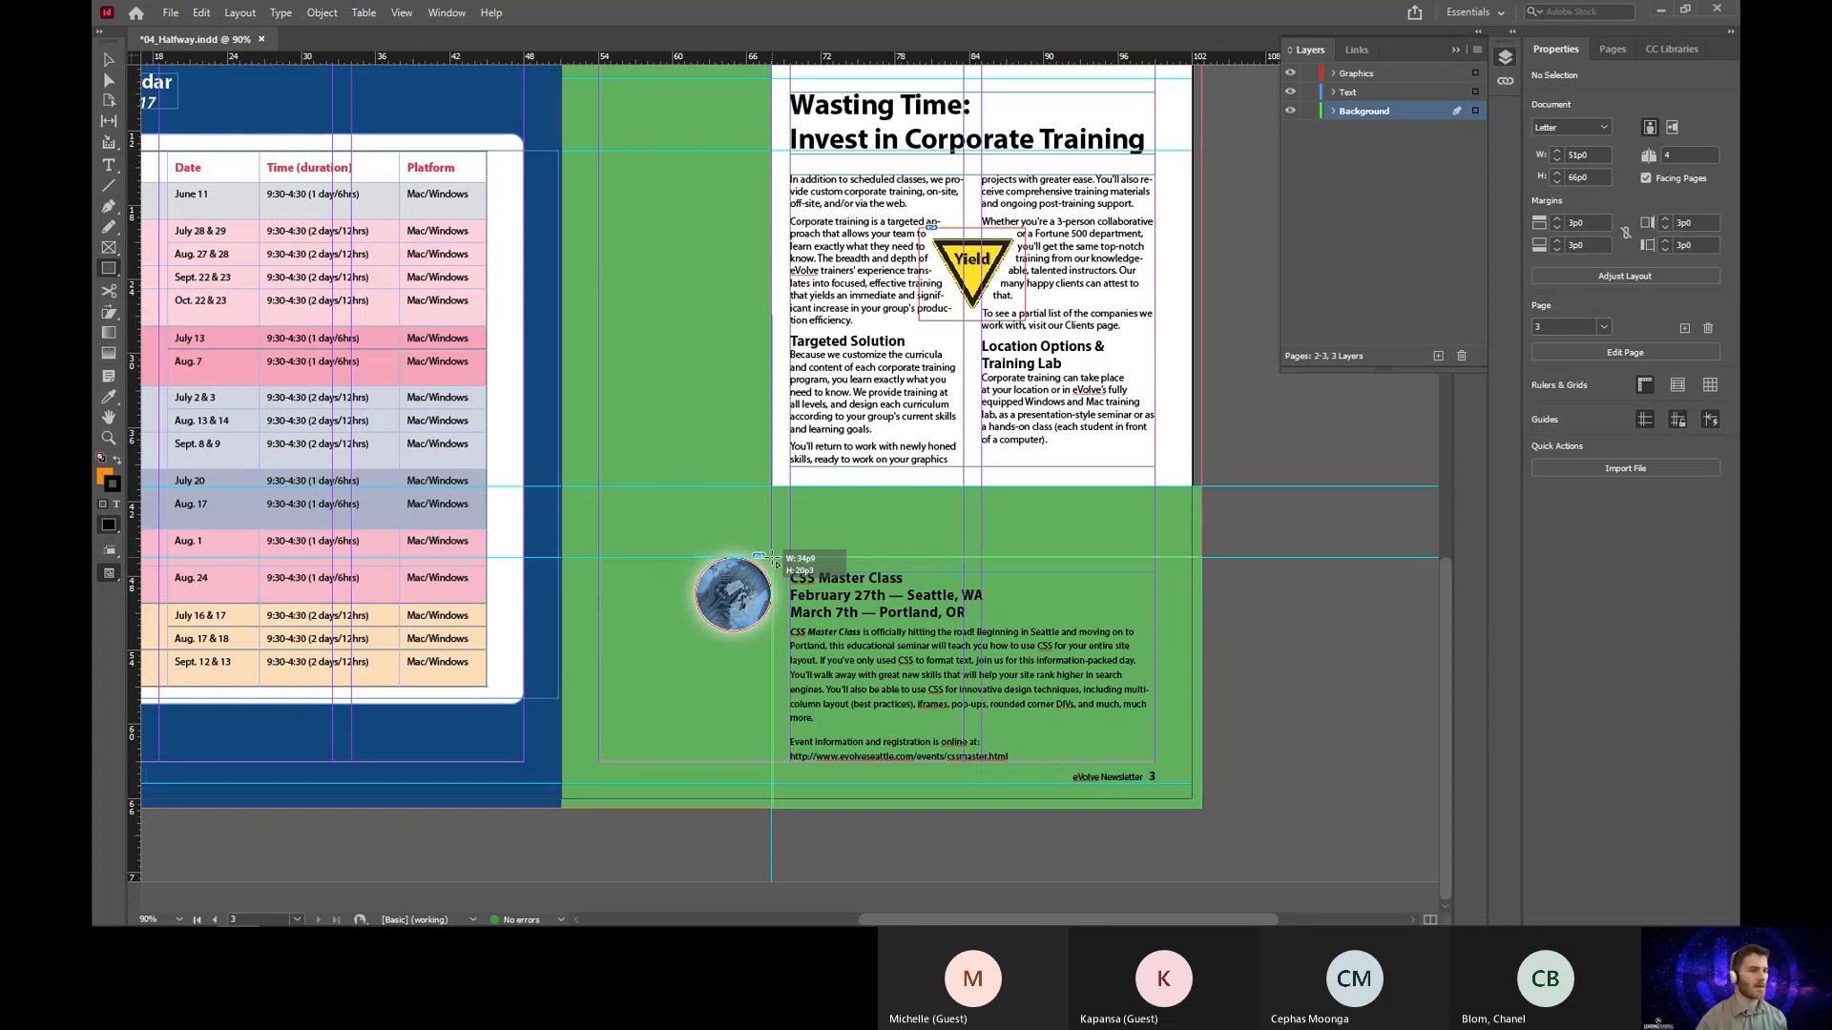
left_click_drag(772, 562, 771, 557)
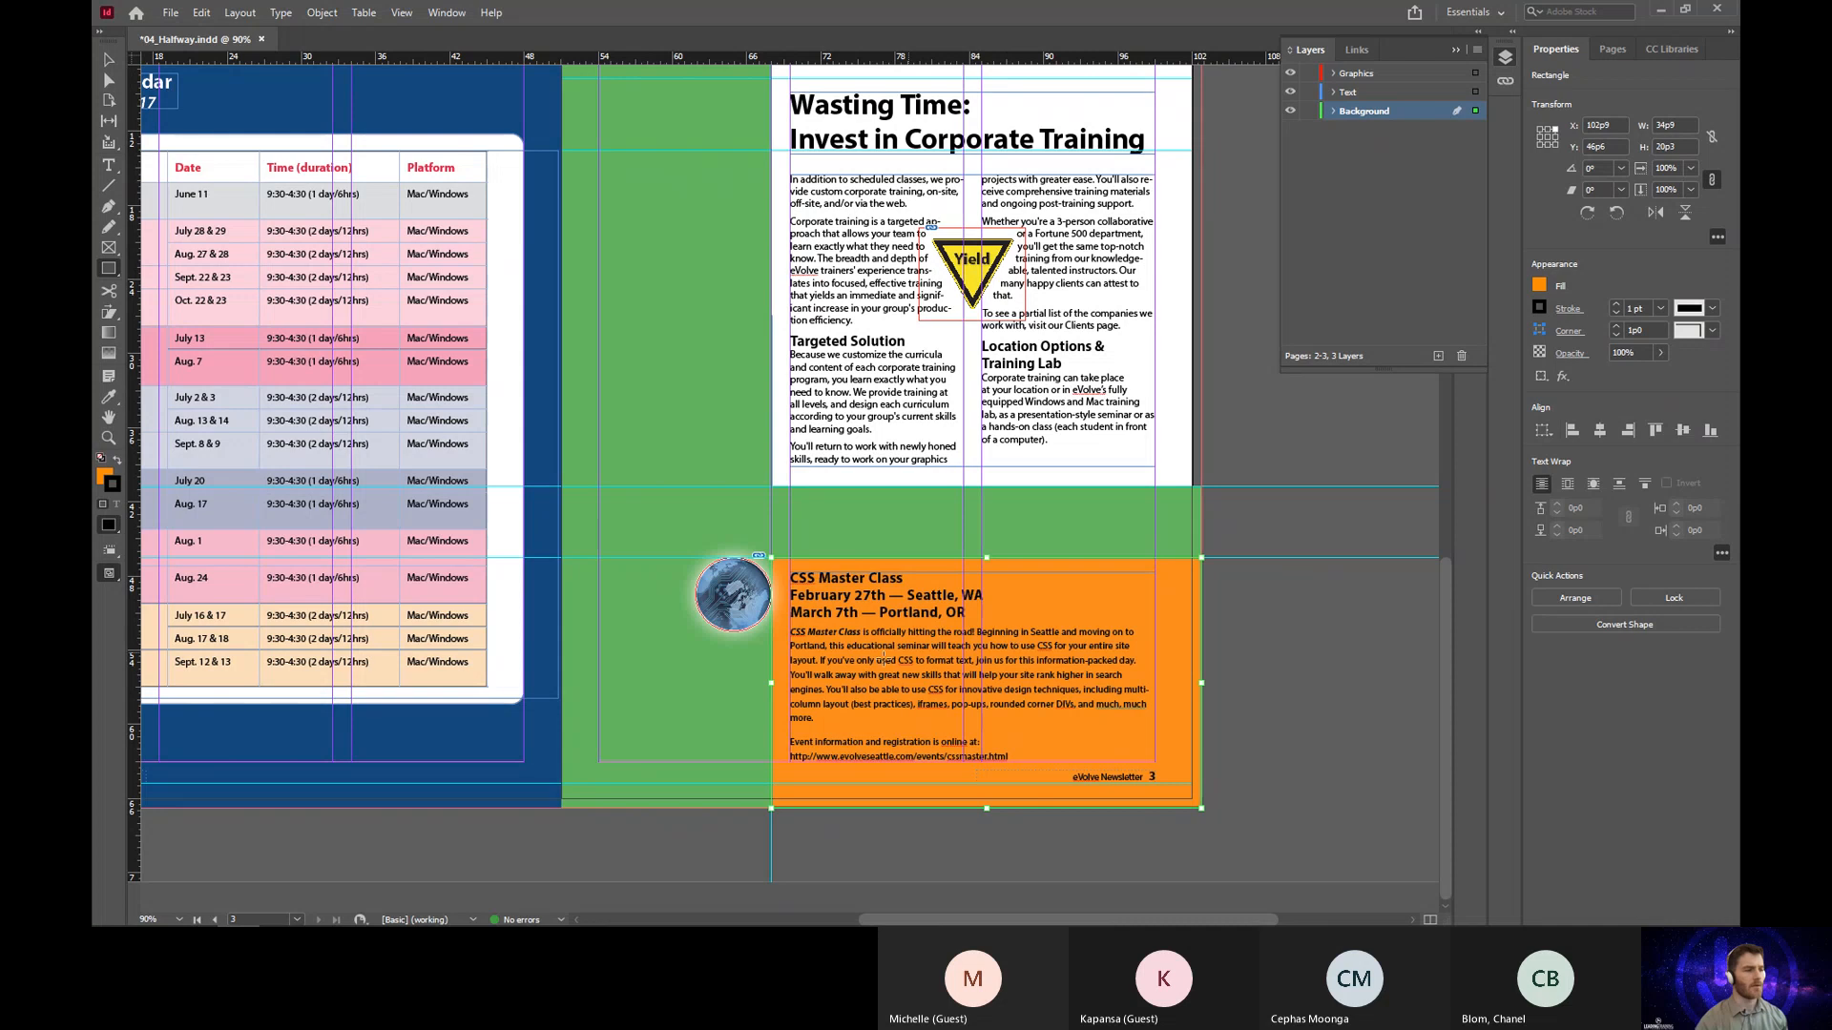
Step: Subtract the orange rectangle from the green background with Pathfinder, and check the page in Preview mode before returning to Normal view
left_click(111, 79)
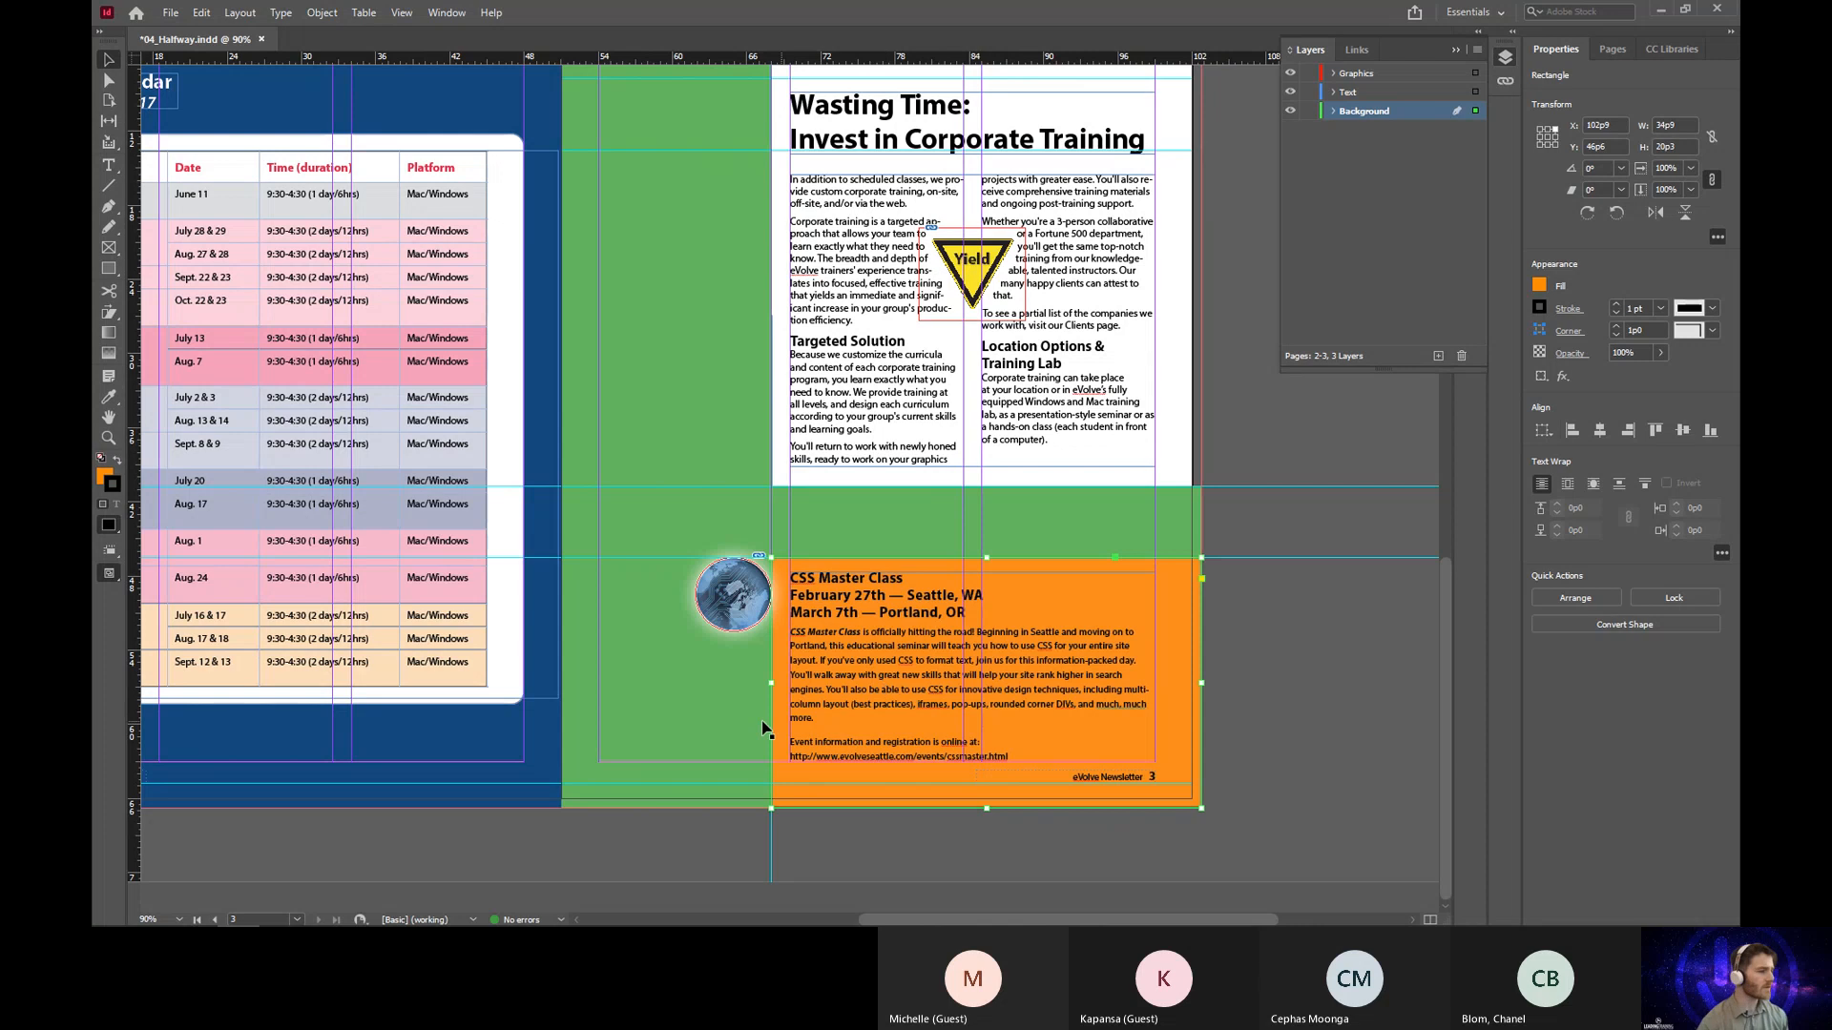
left_click(707, 731)
left_click(707, 731, "shift")
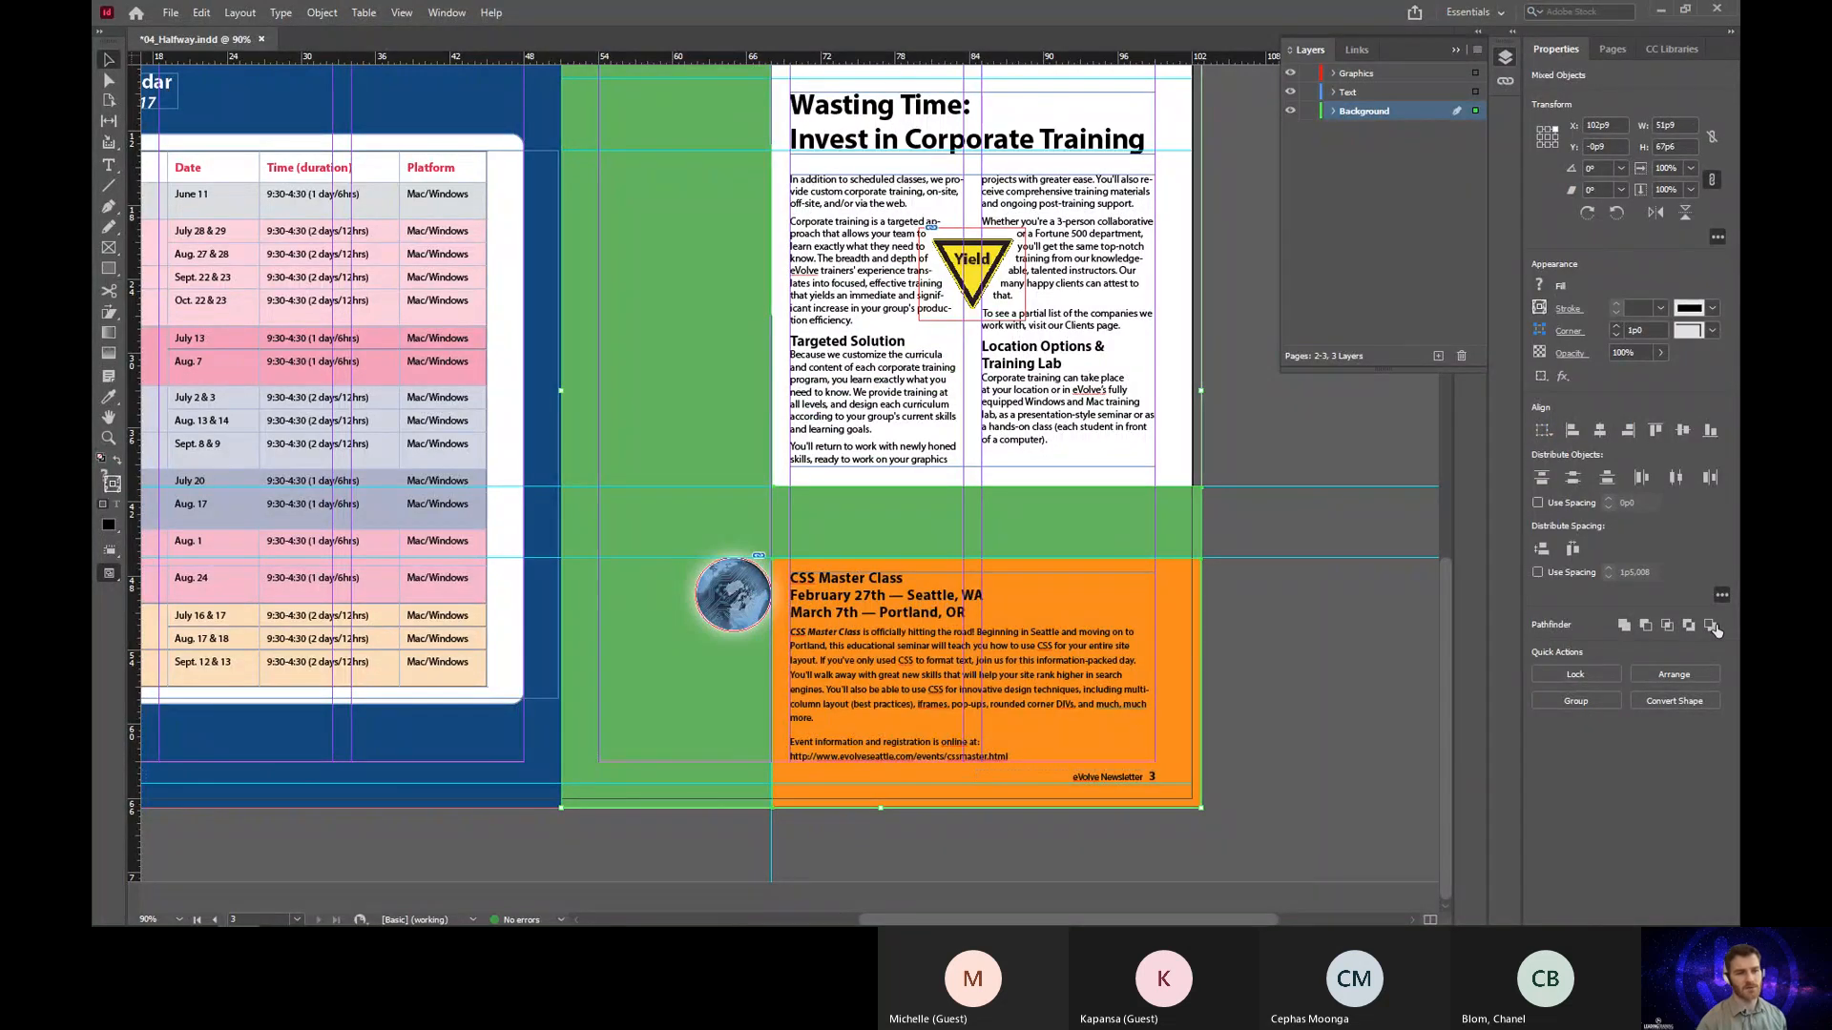
left_click(1645, 628)
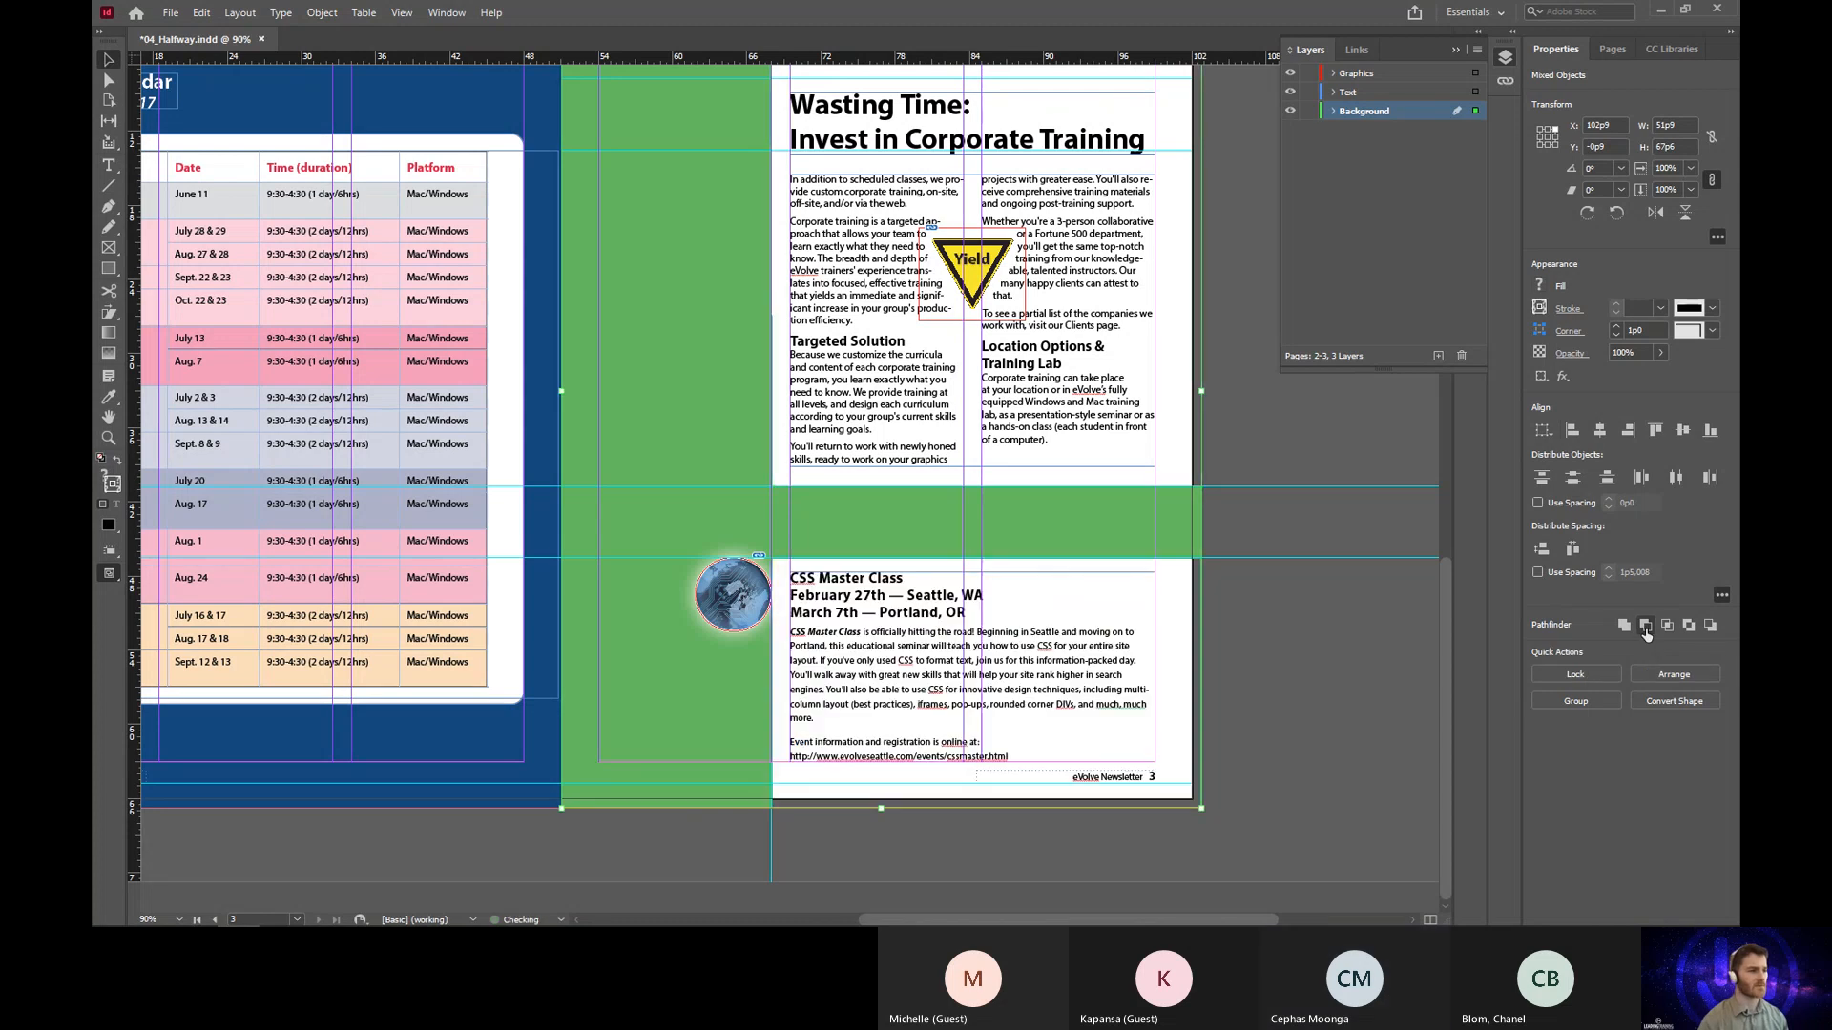
left_click(1336, 678)
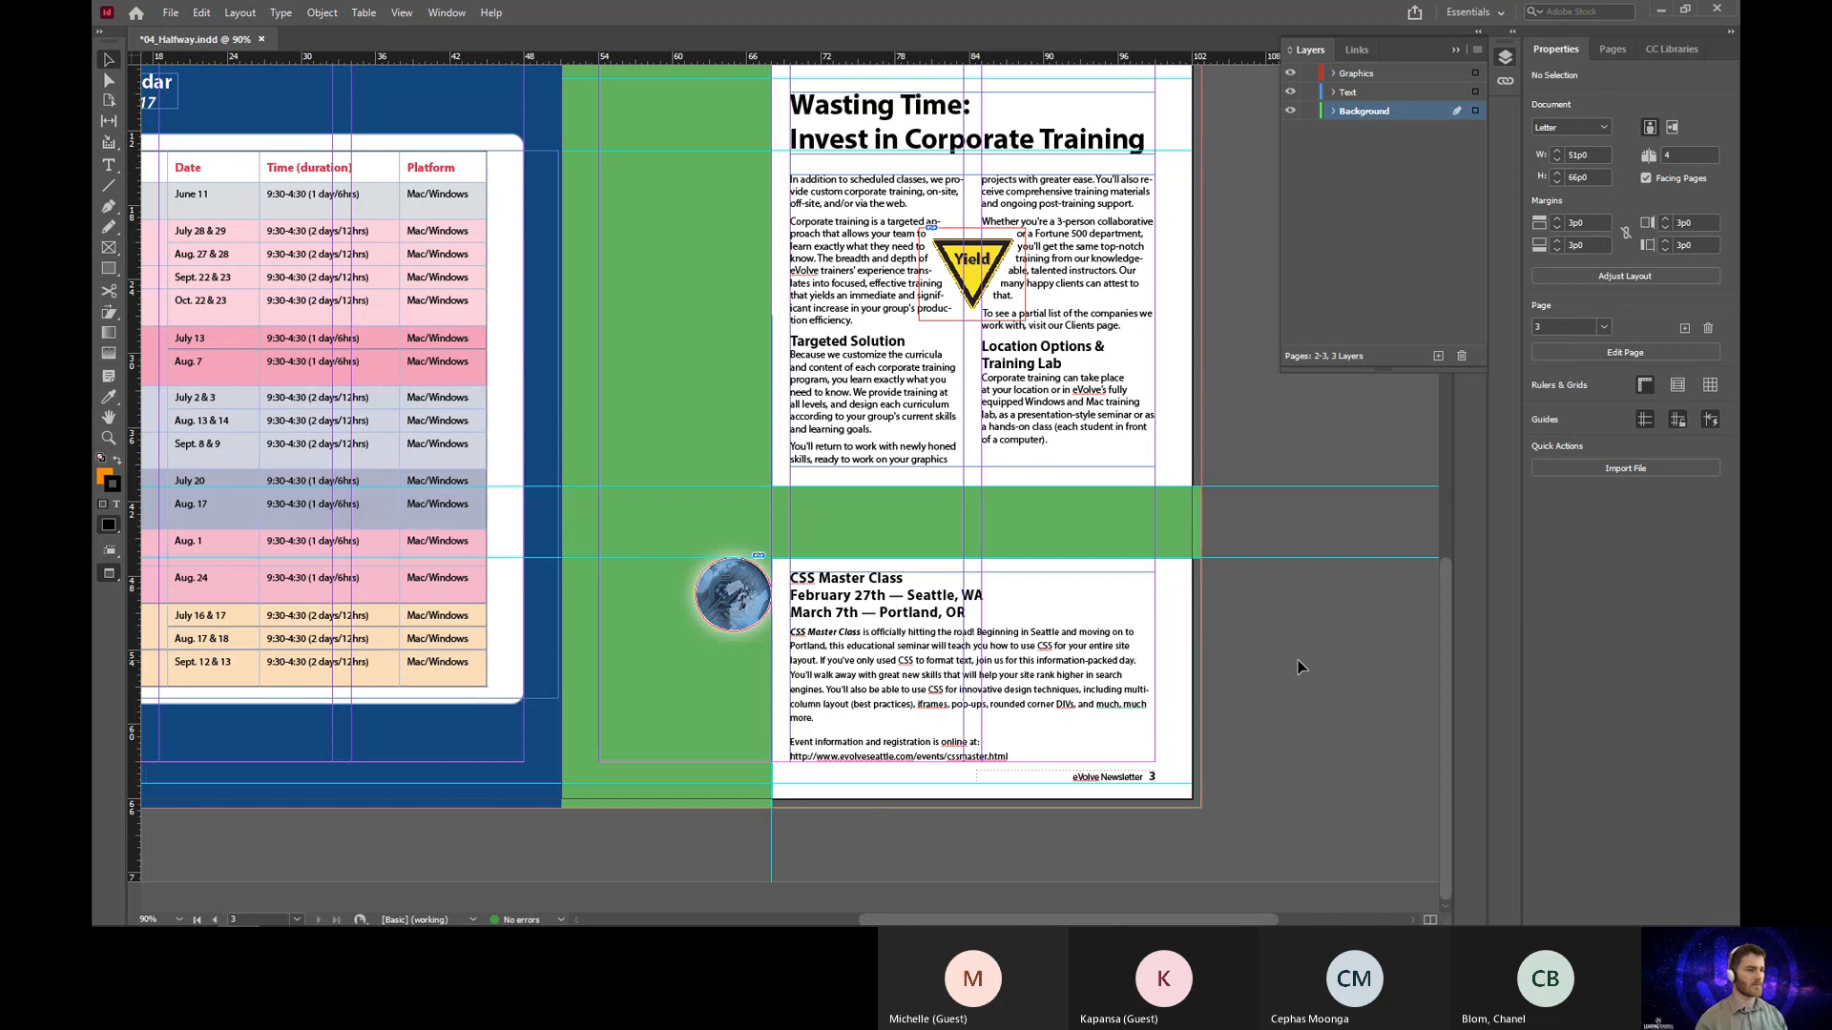
key("w")
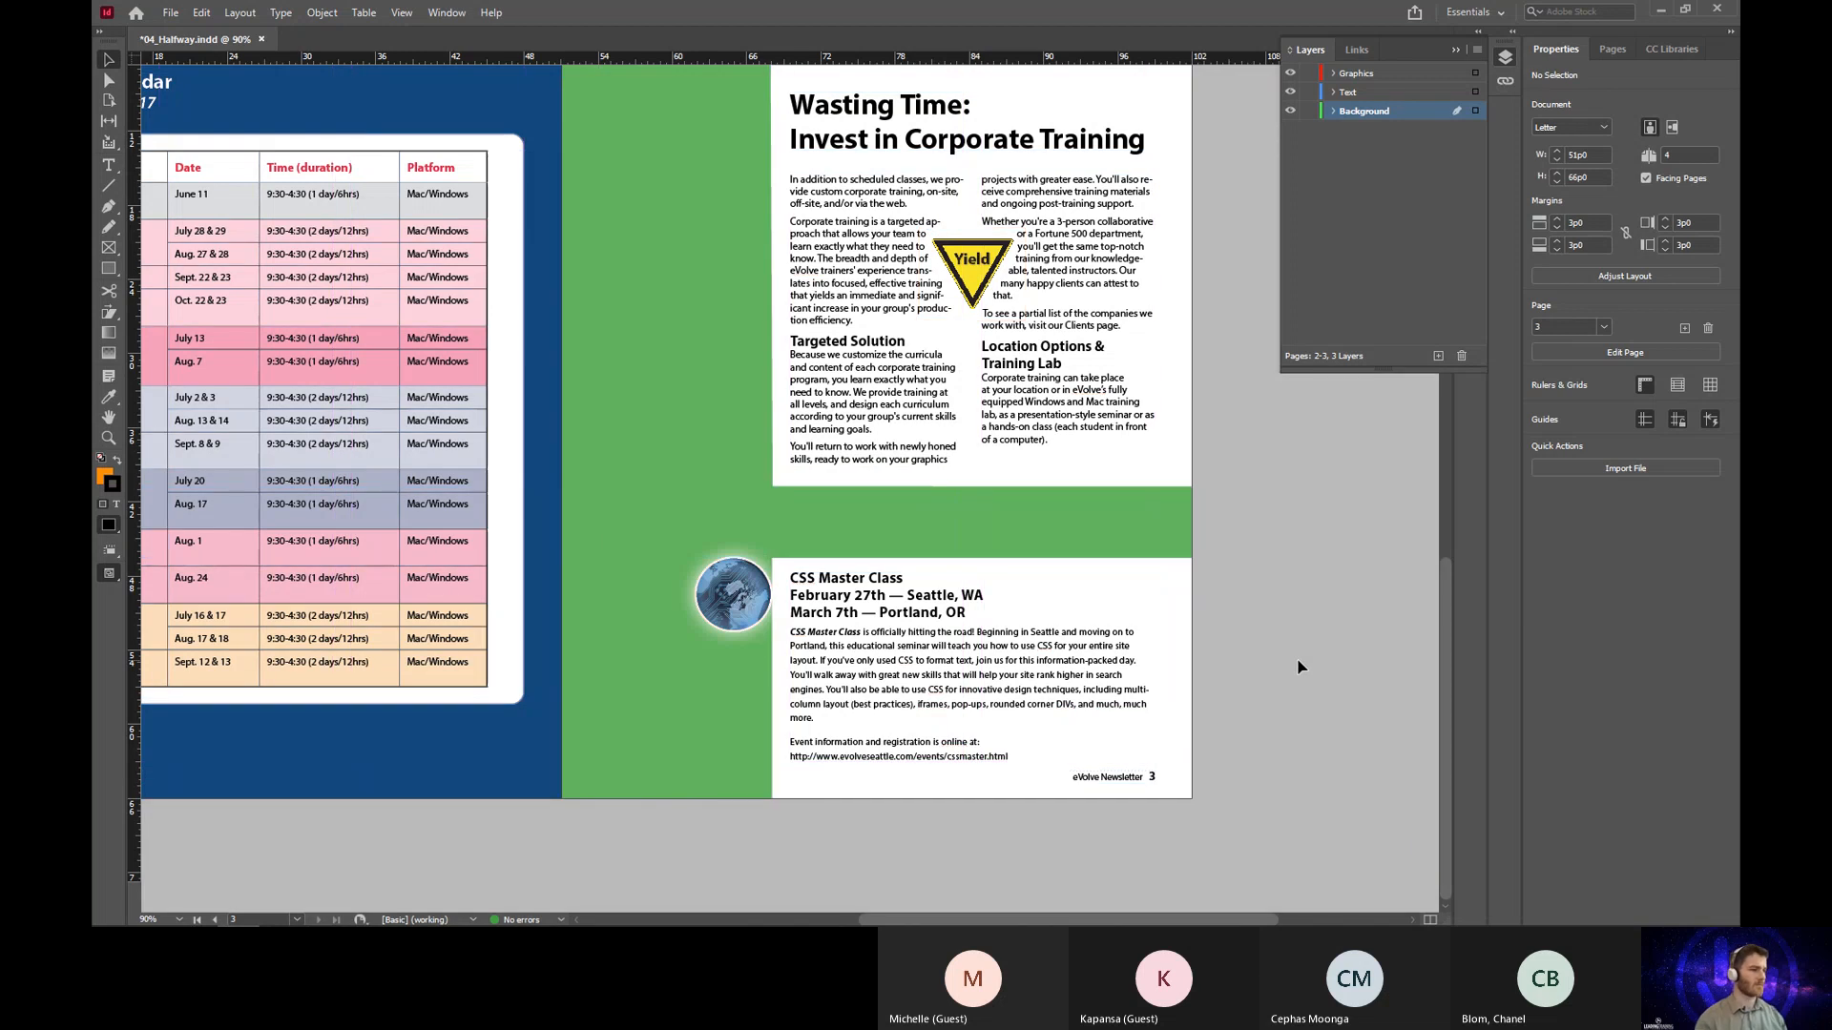
key("w")
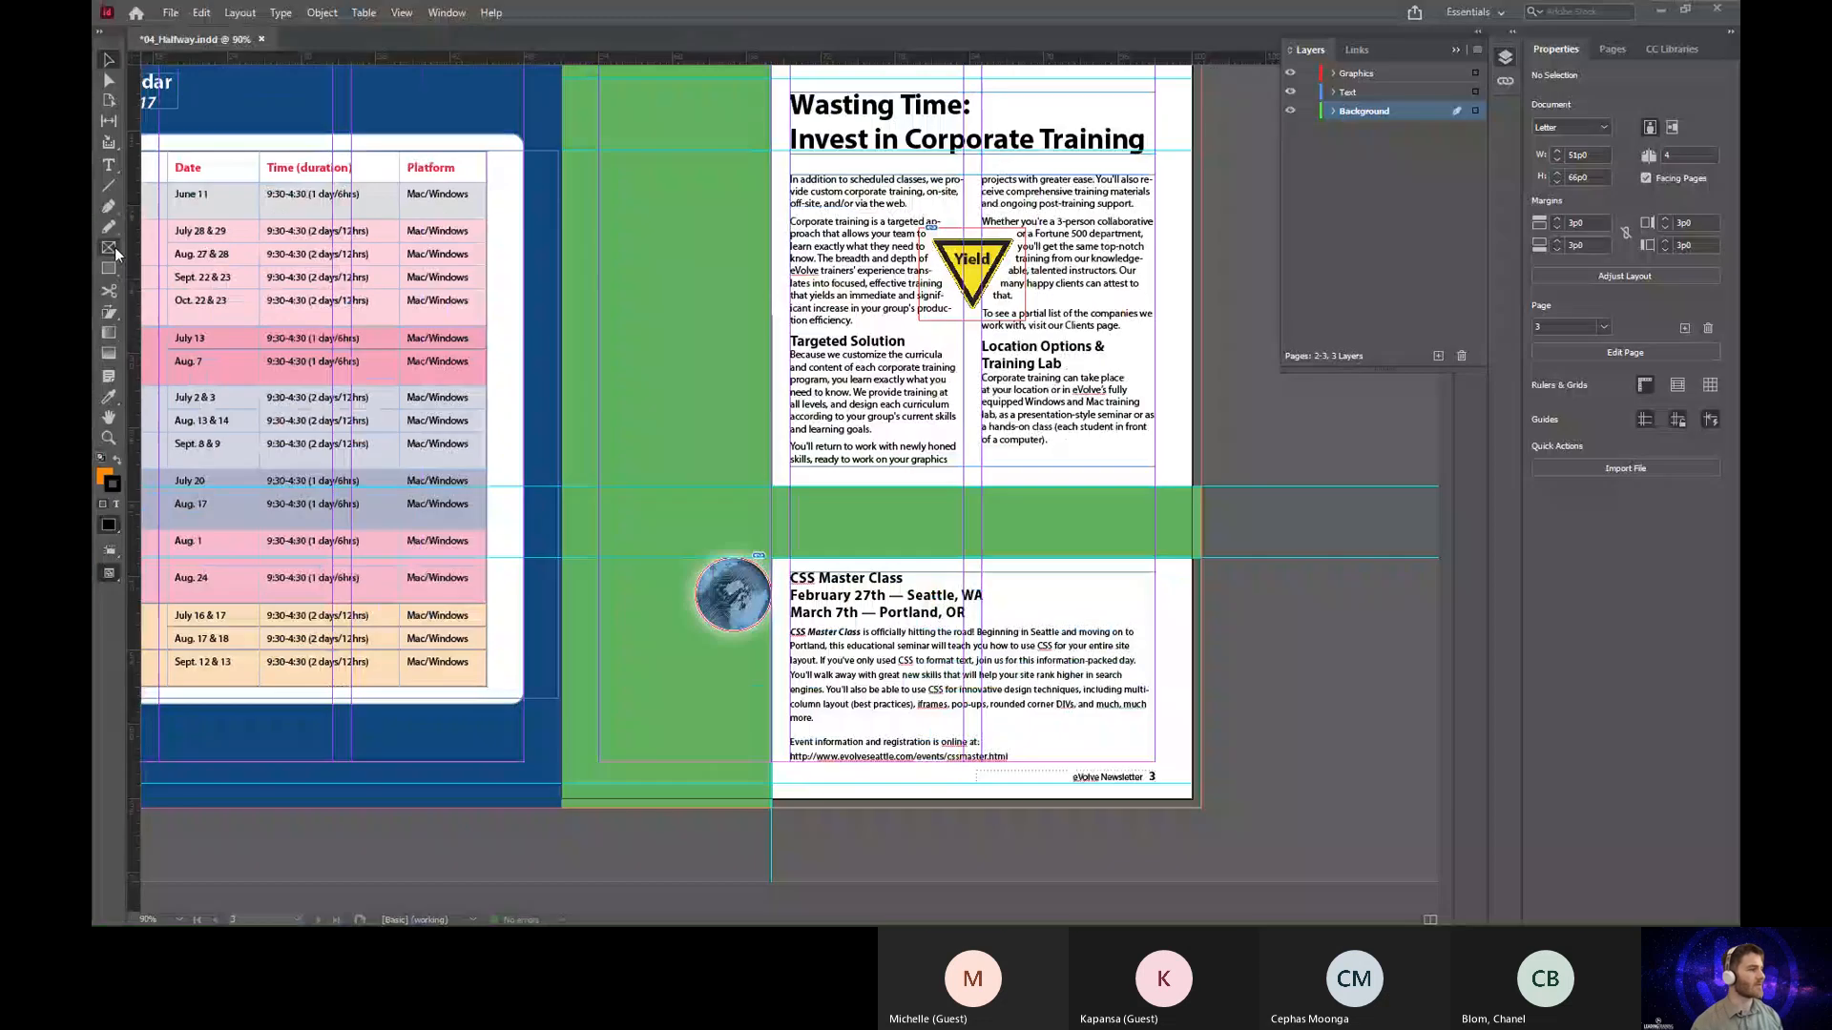
Step: Choose the Polygon Frame tool, draw a trial frame on the green background and delete it
left_click(114, 248)
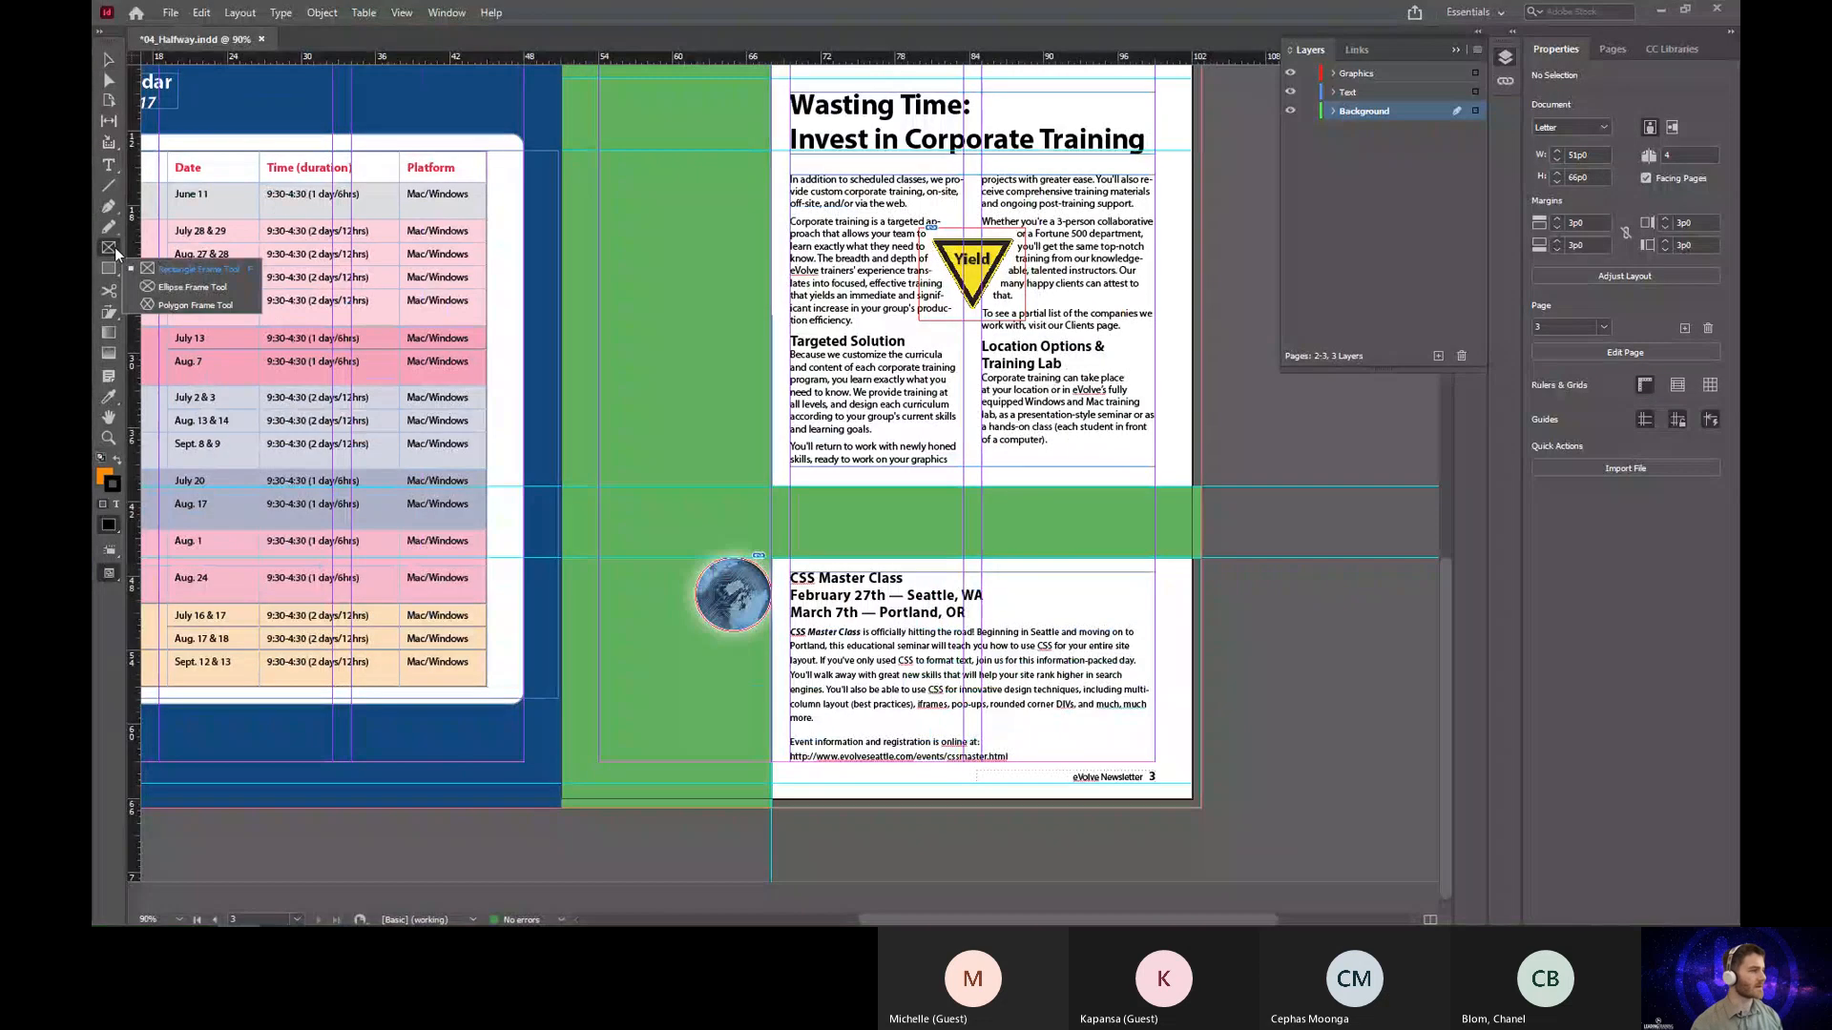
left_click(168, 304)
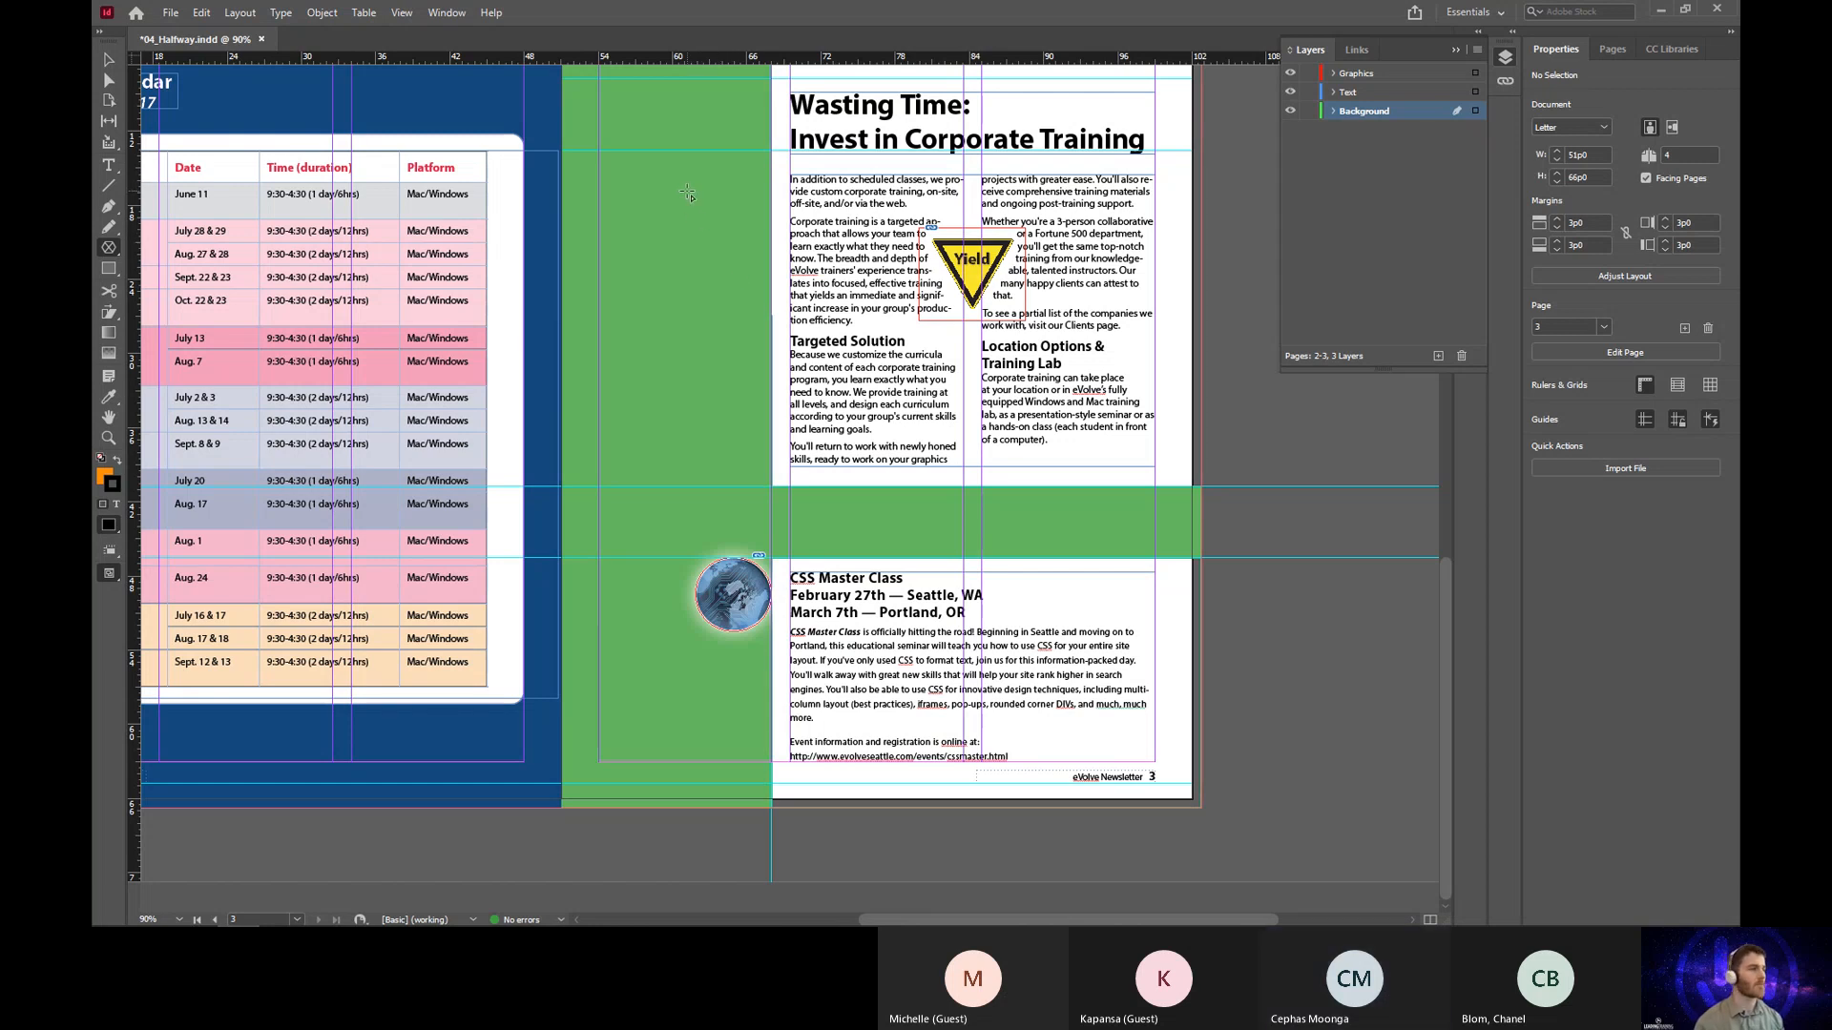
left_click_drag(676, 166, 780, 276)
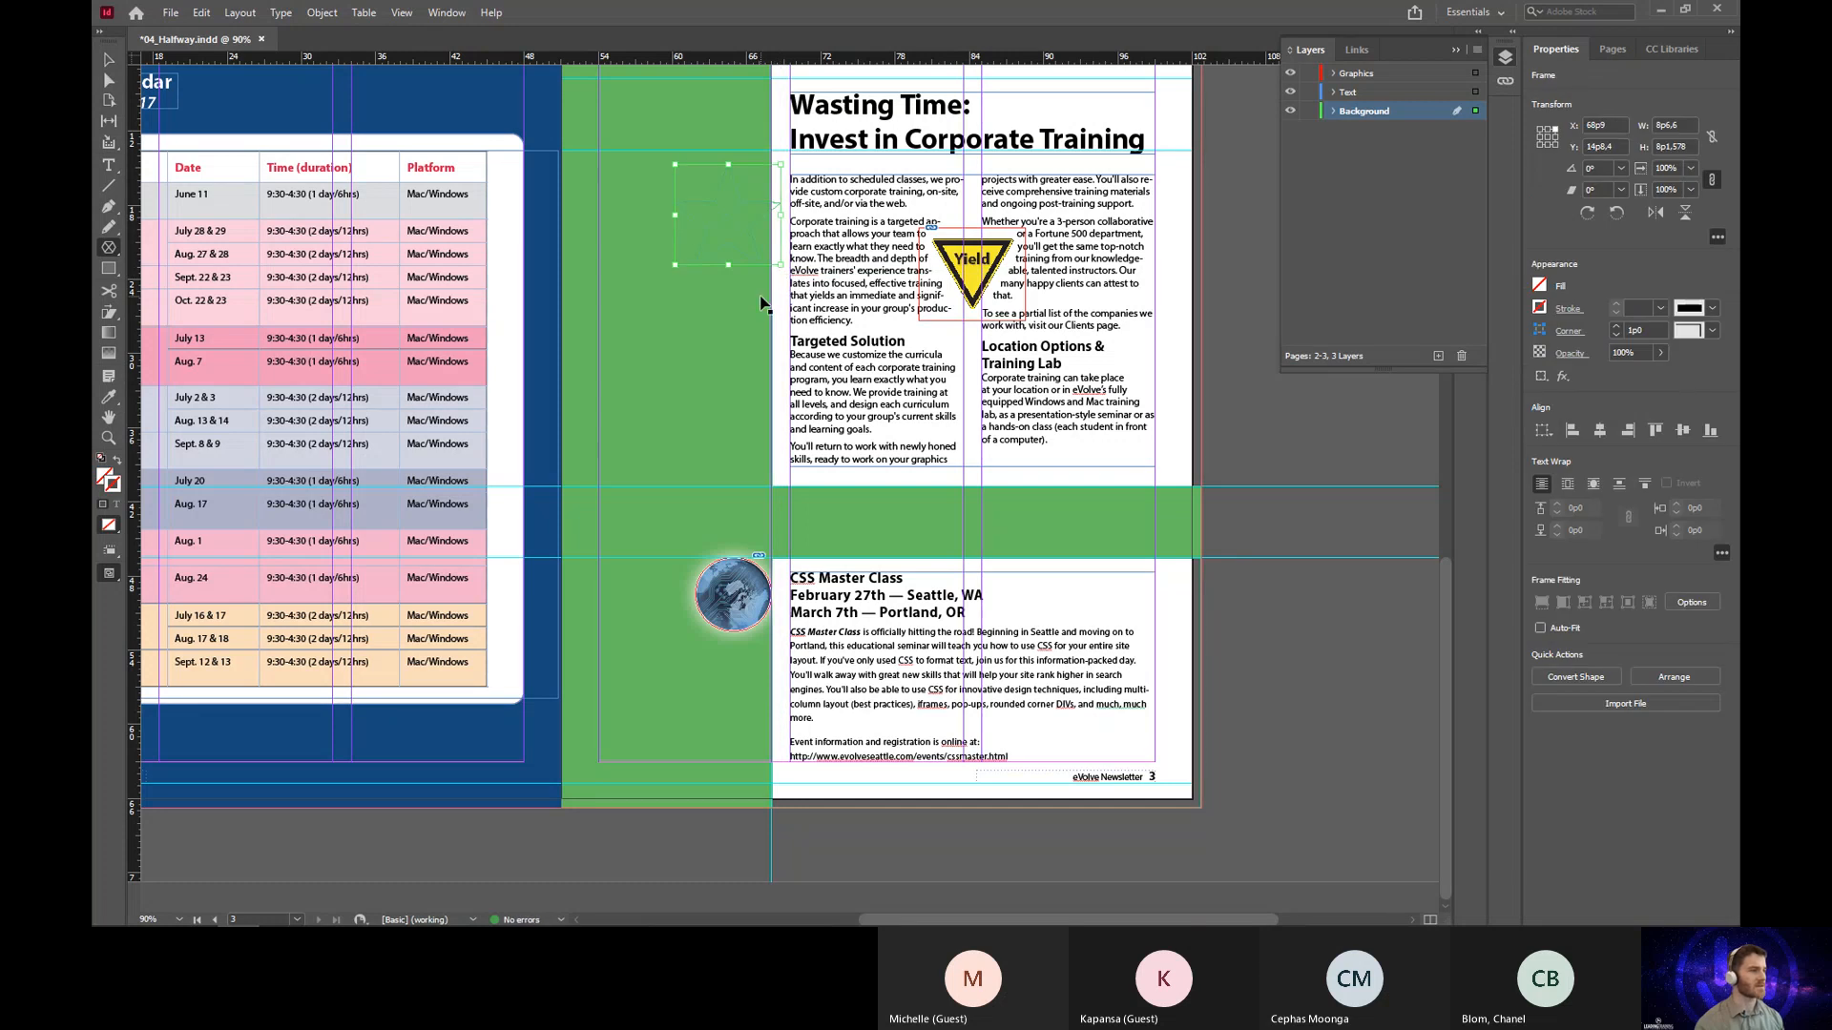
key("Delete")
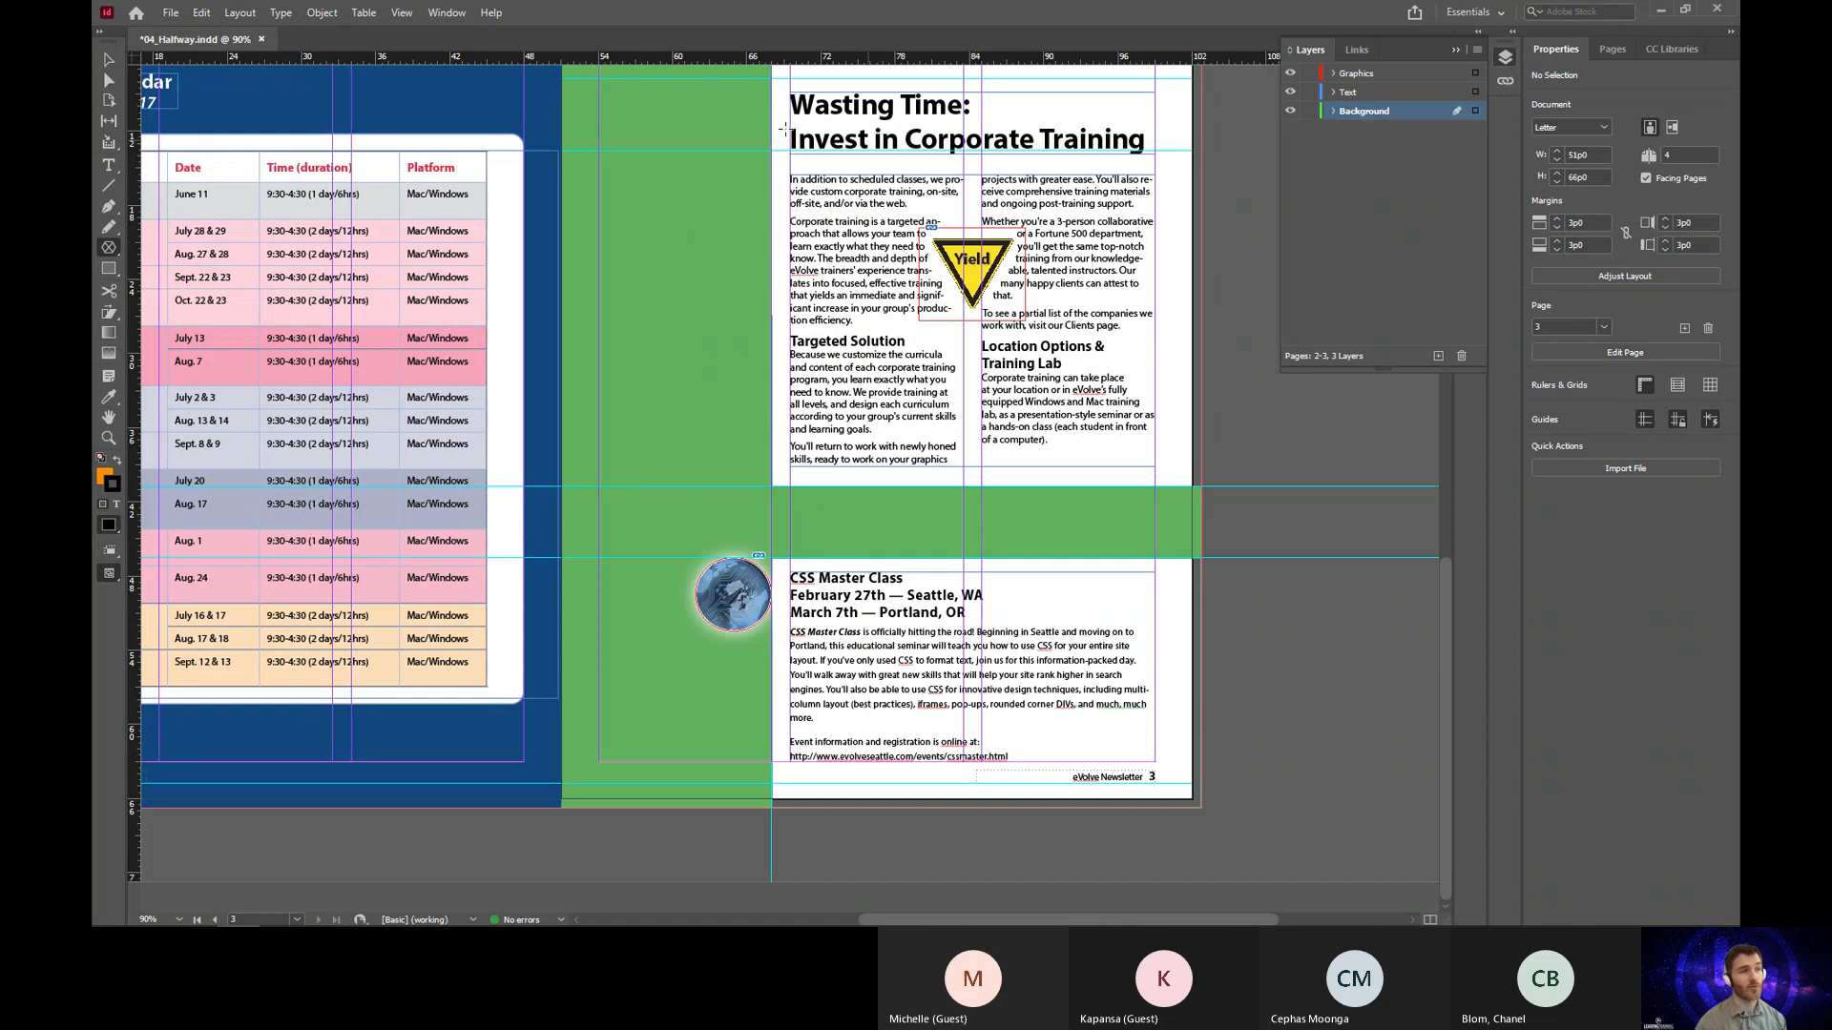
Step: Lock the Background layer and make Graphics the active layer
left_click(1308, 112)
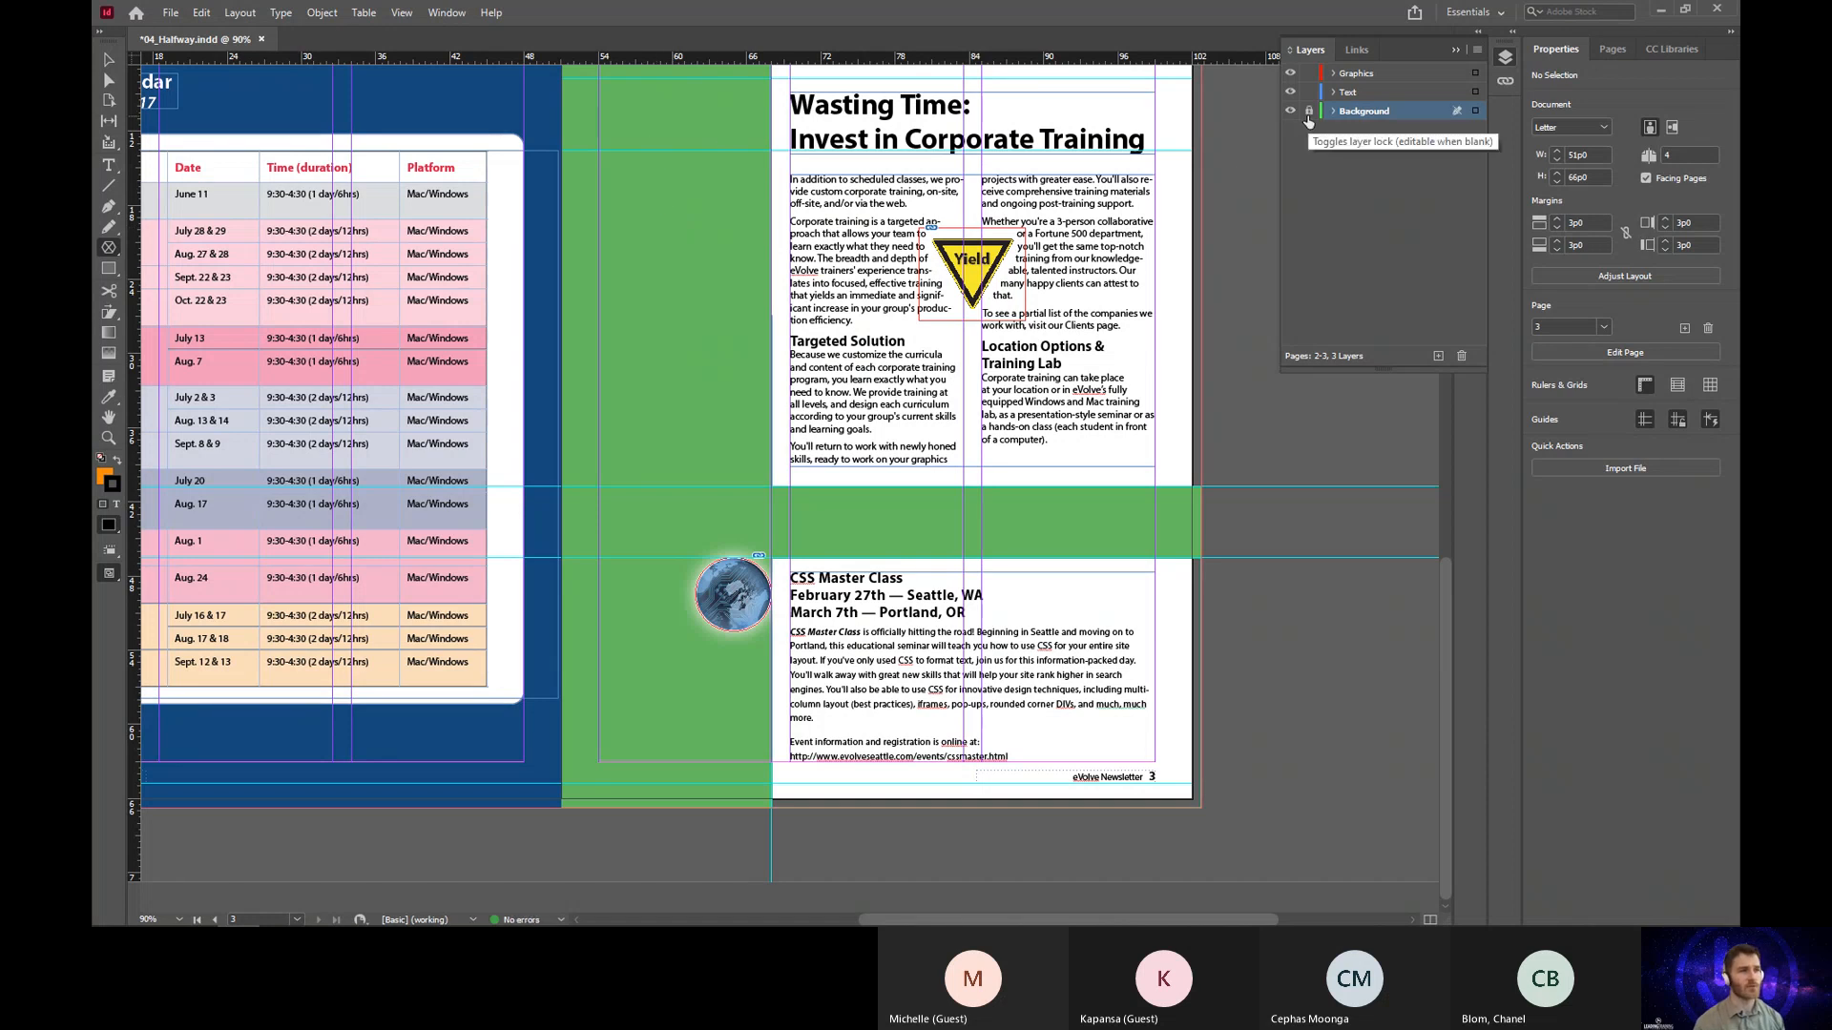
left_click(1400, 77)
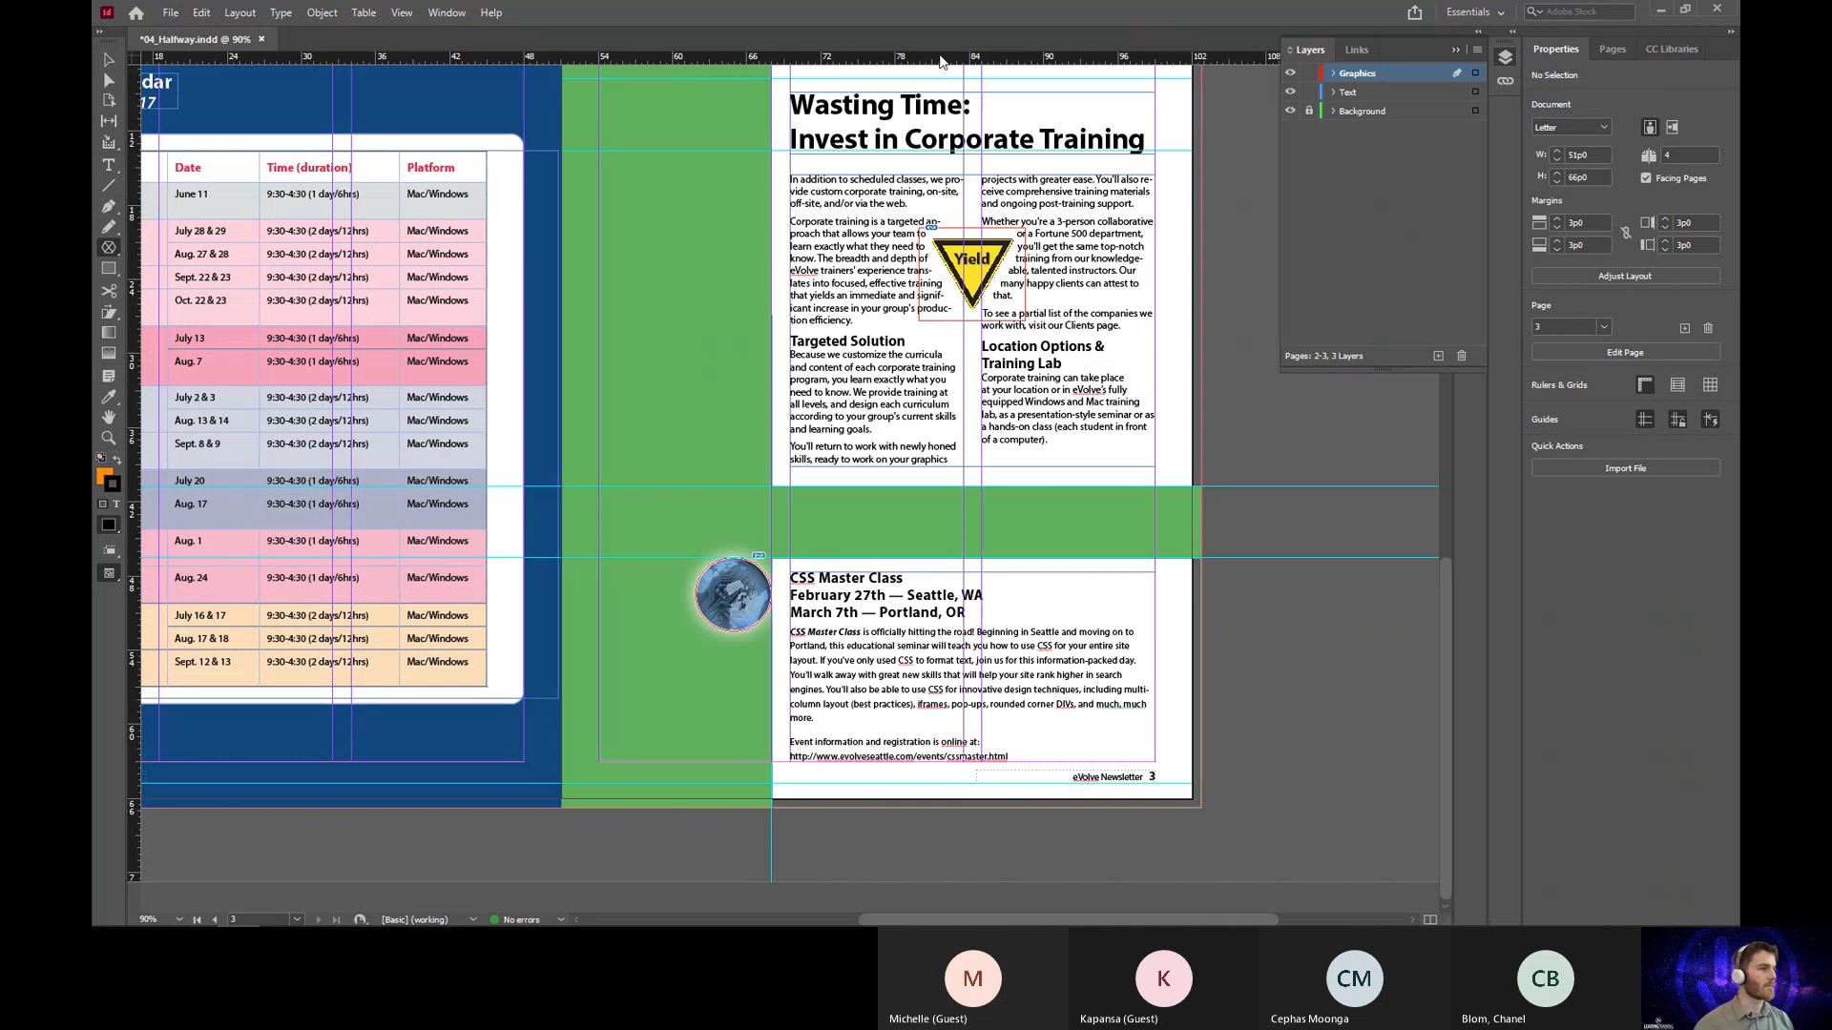
Step: Create an octagonal frame on the green column with width and height 10p0, 8 sides and a 0% star inset
left_click(672, 191)
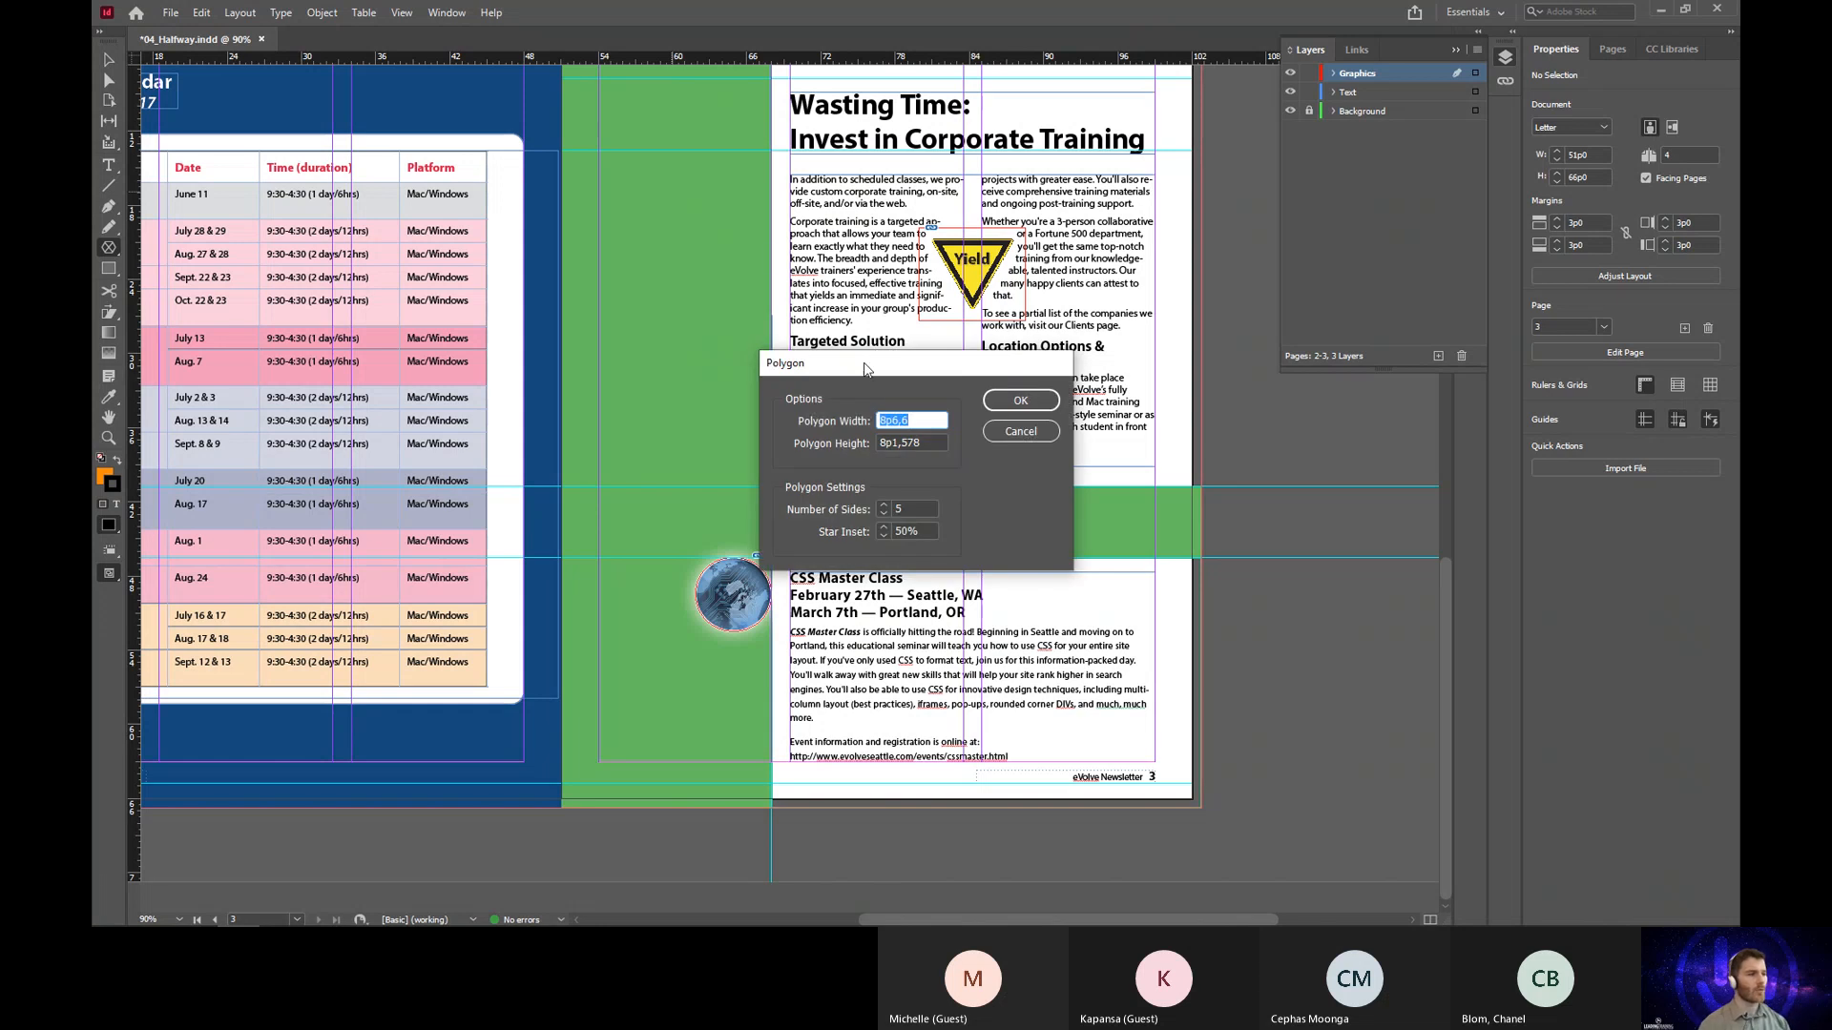
left_click_drag(865, 364, 721, 266)
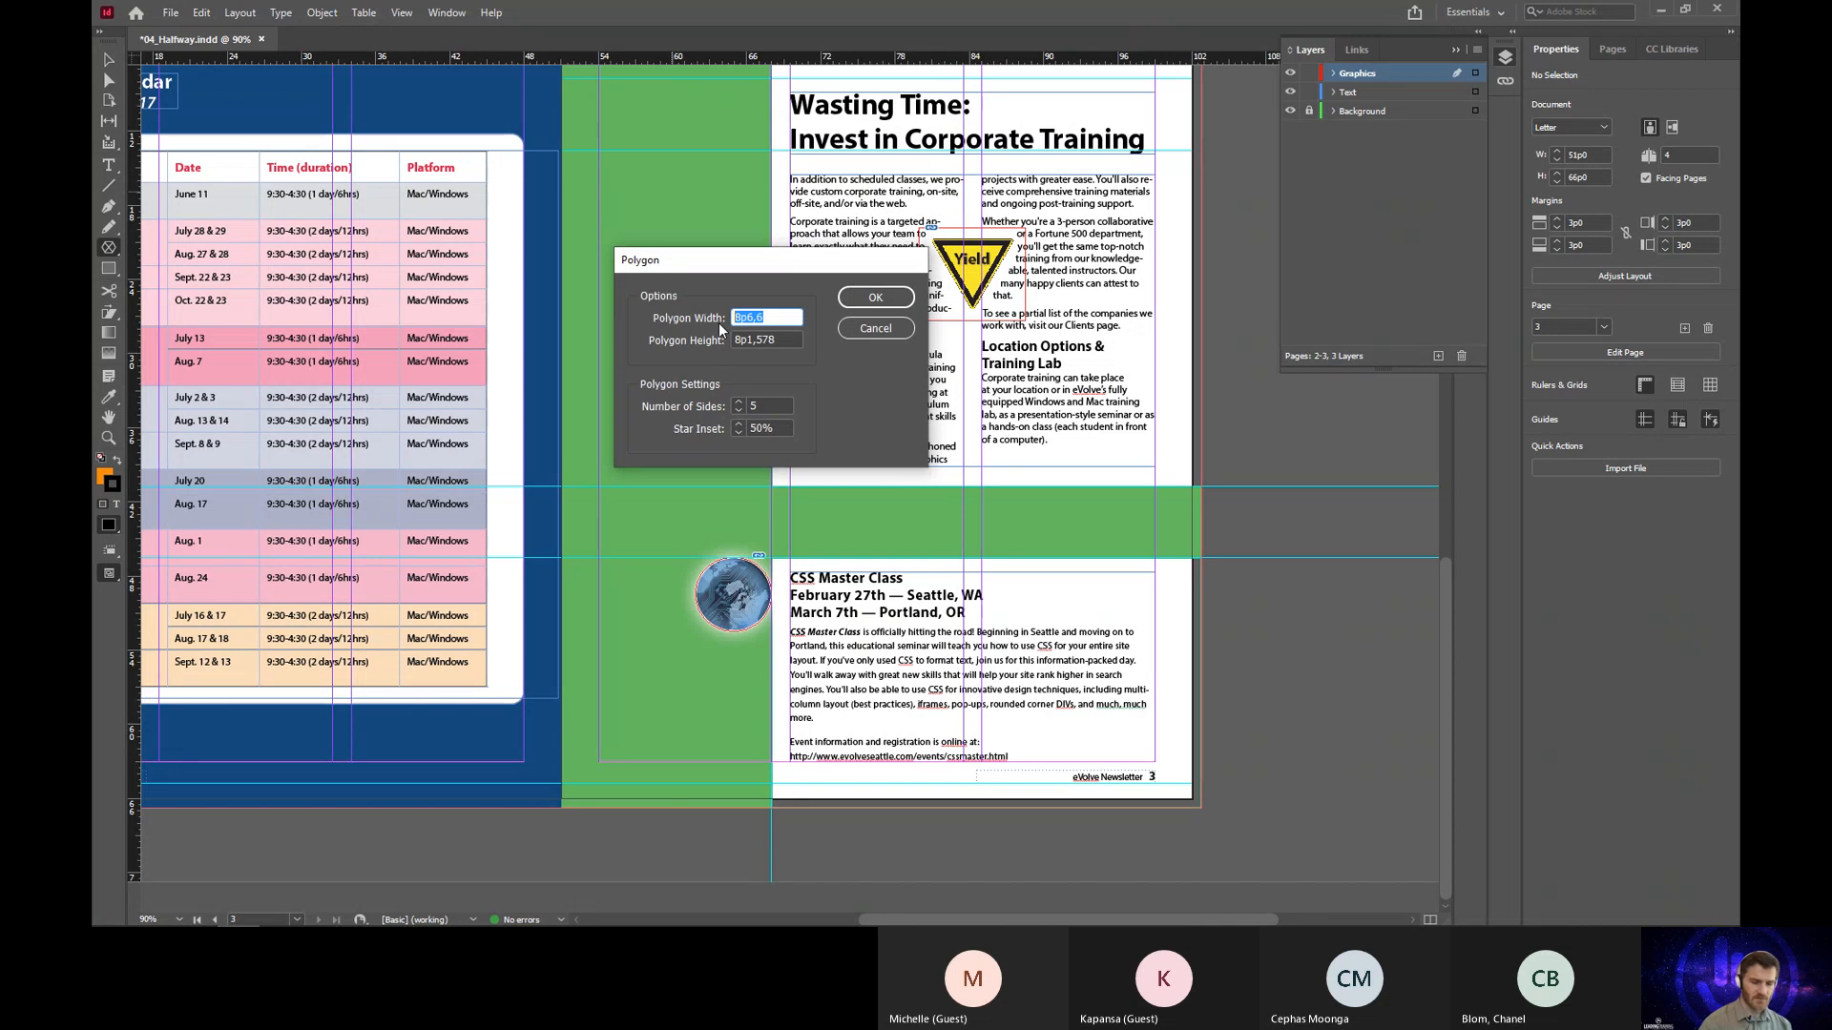
type("10")
key("Tab")
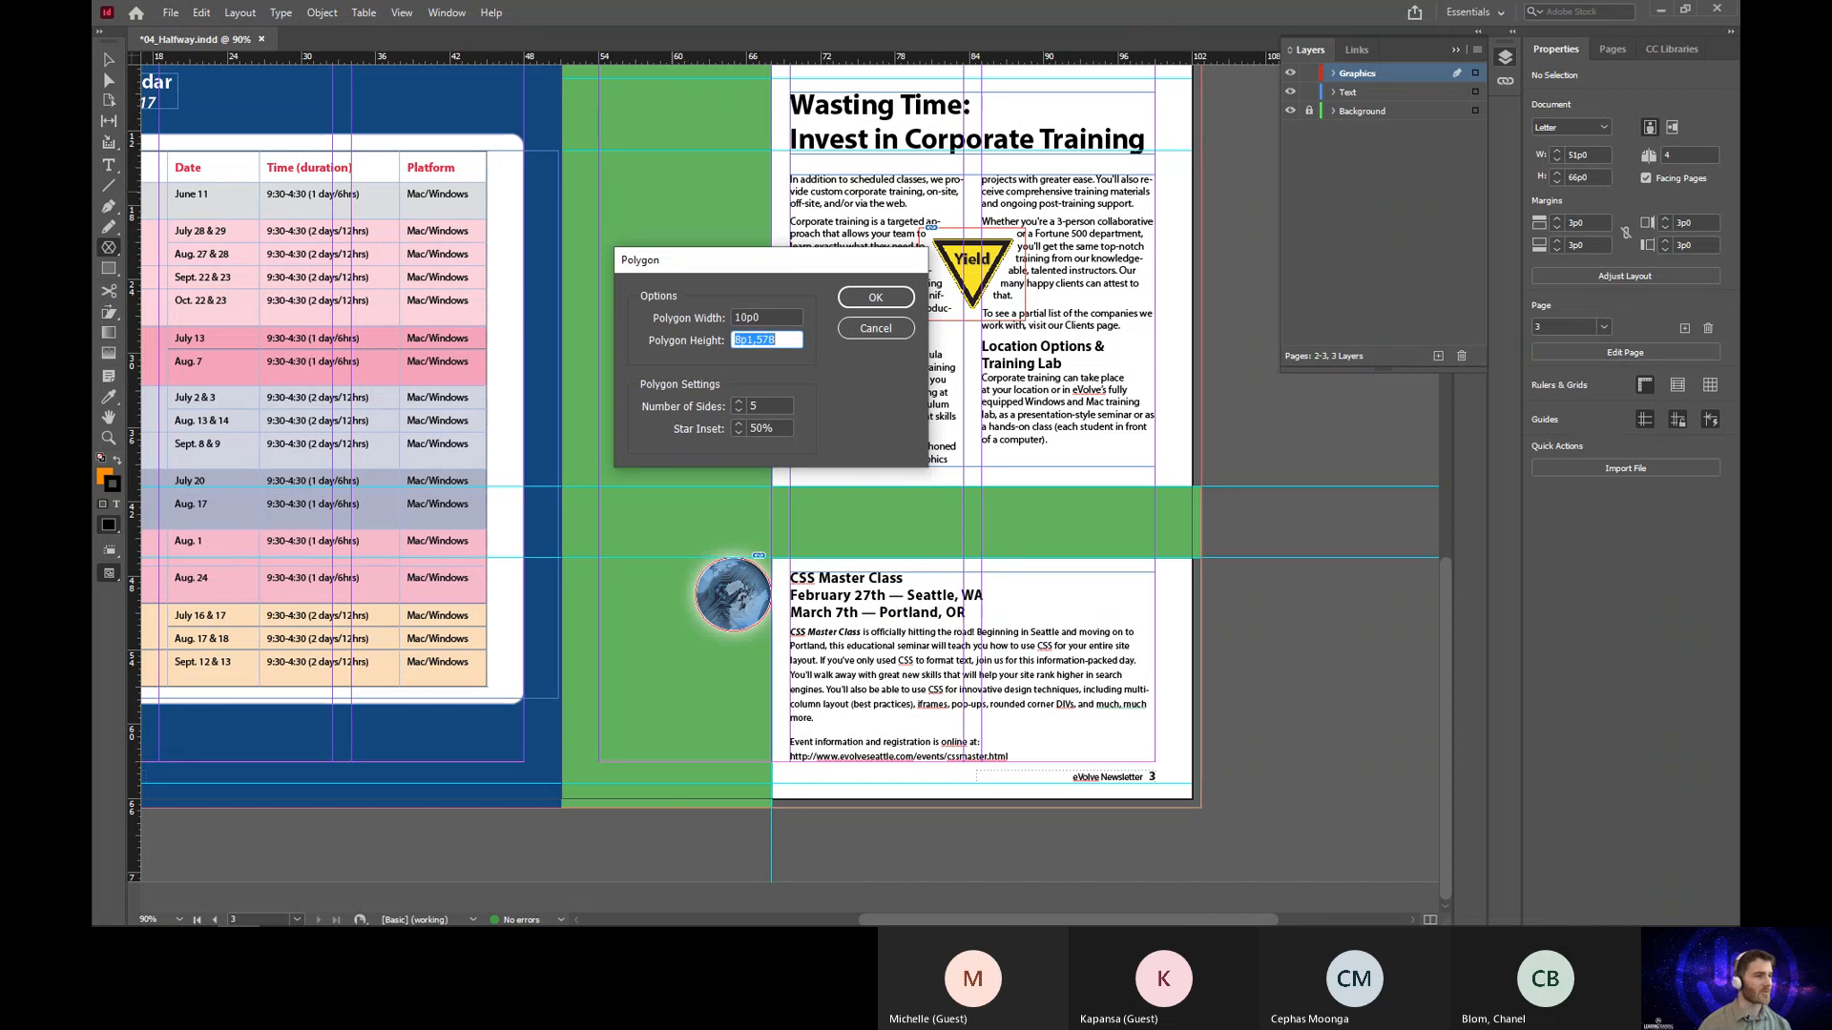
type("10")
key("Tab")
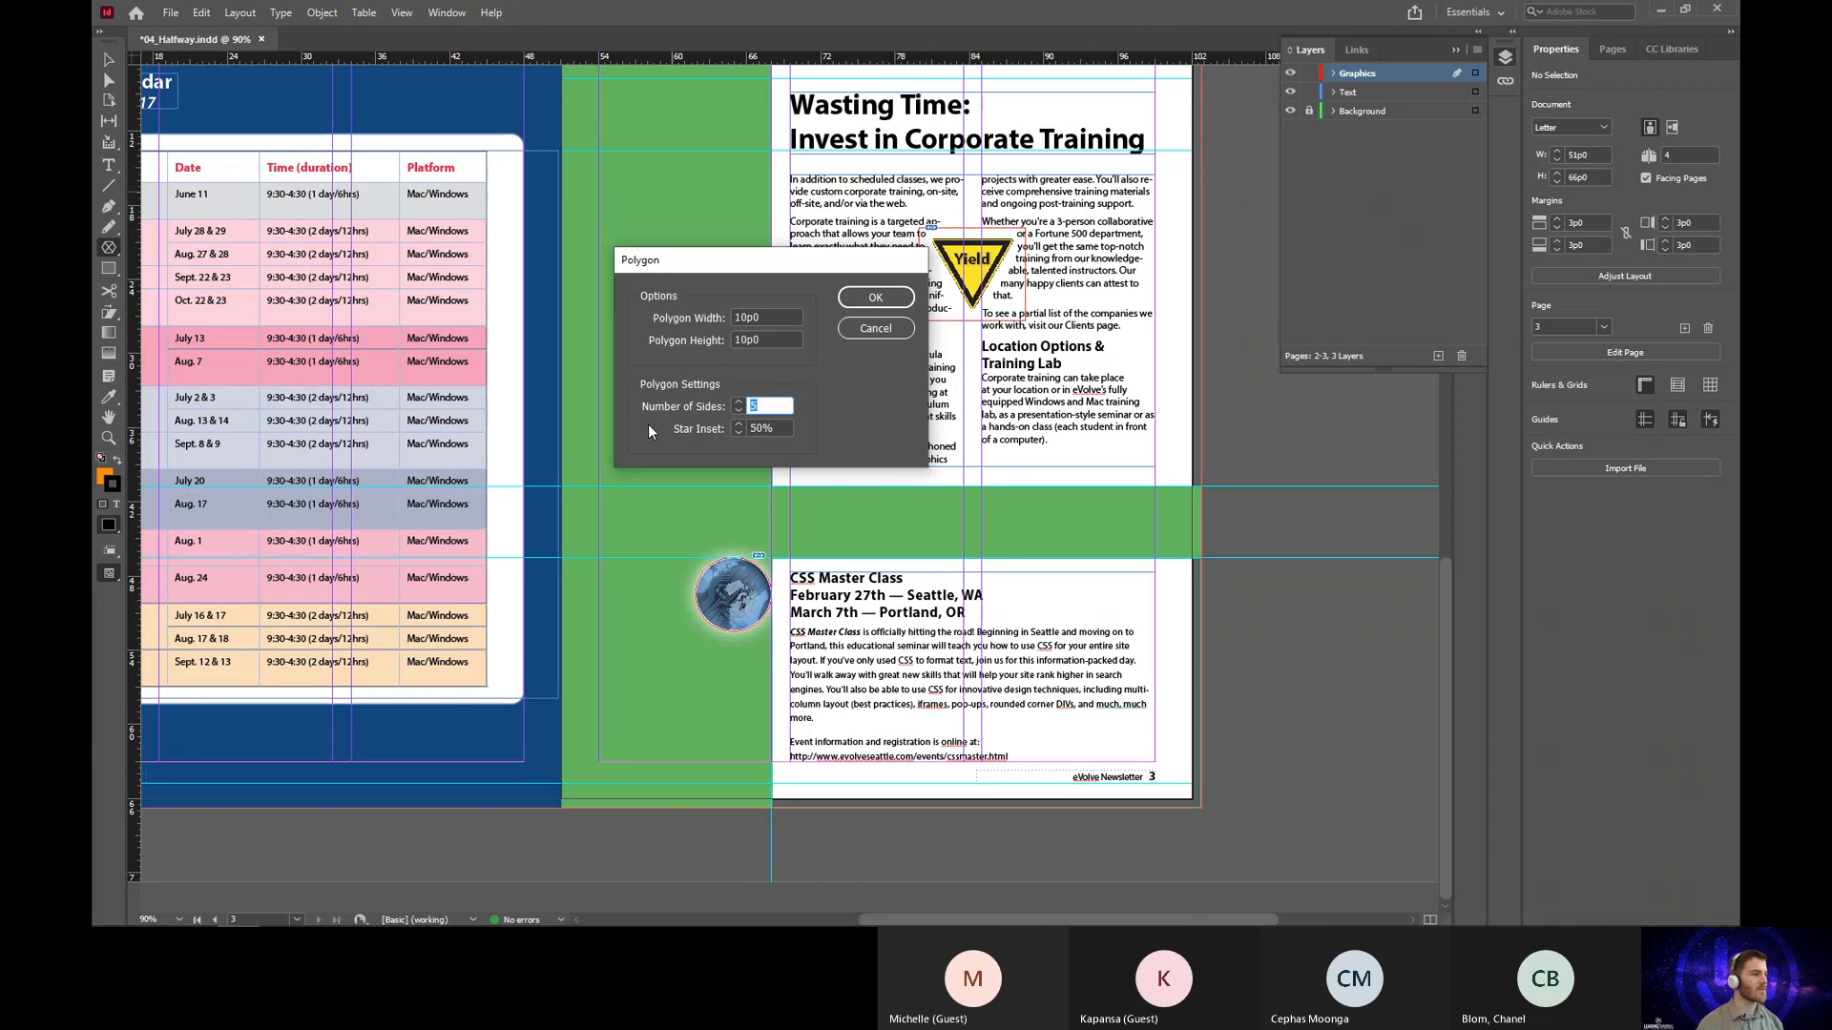
left_click(739, 403)
double_click(763, 429)
type("0")
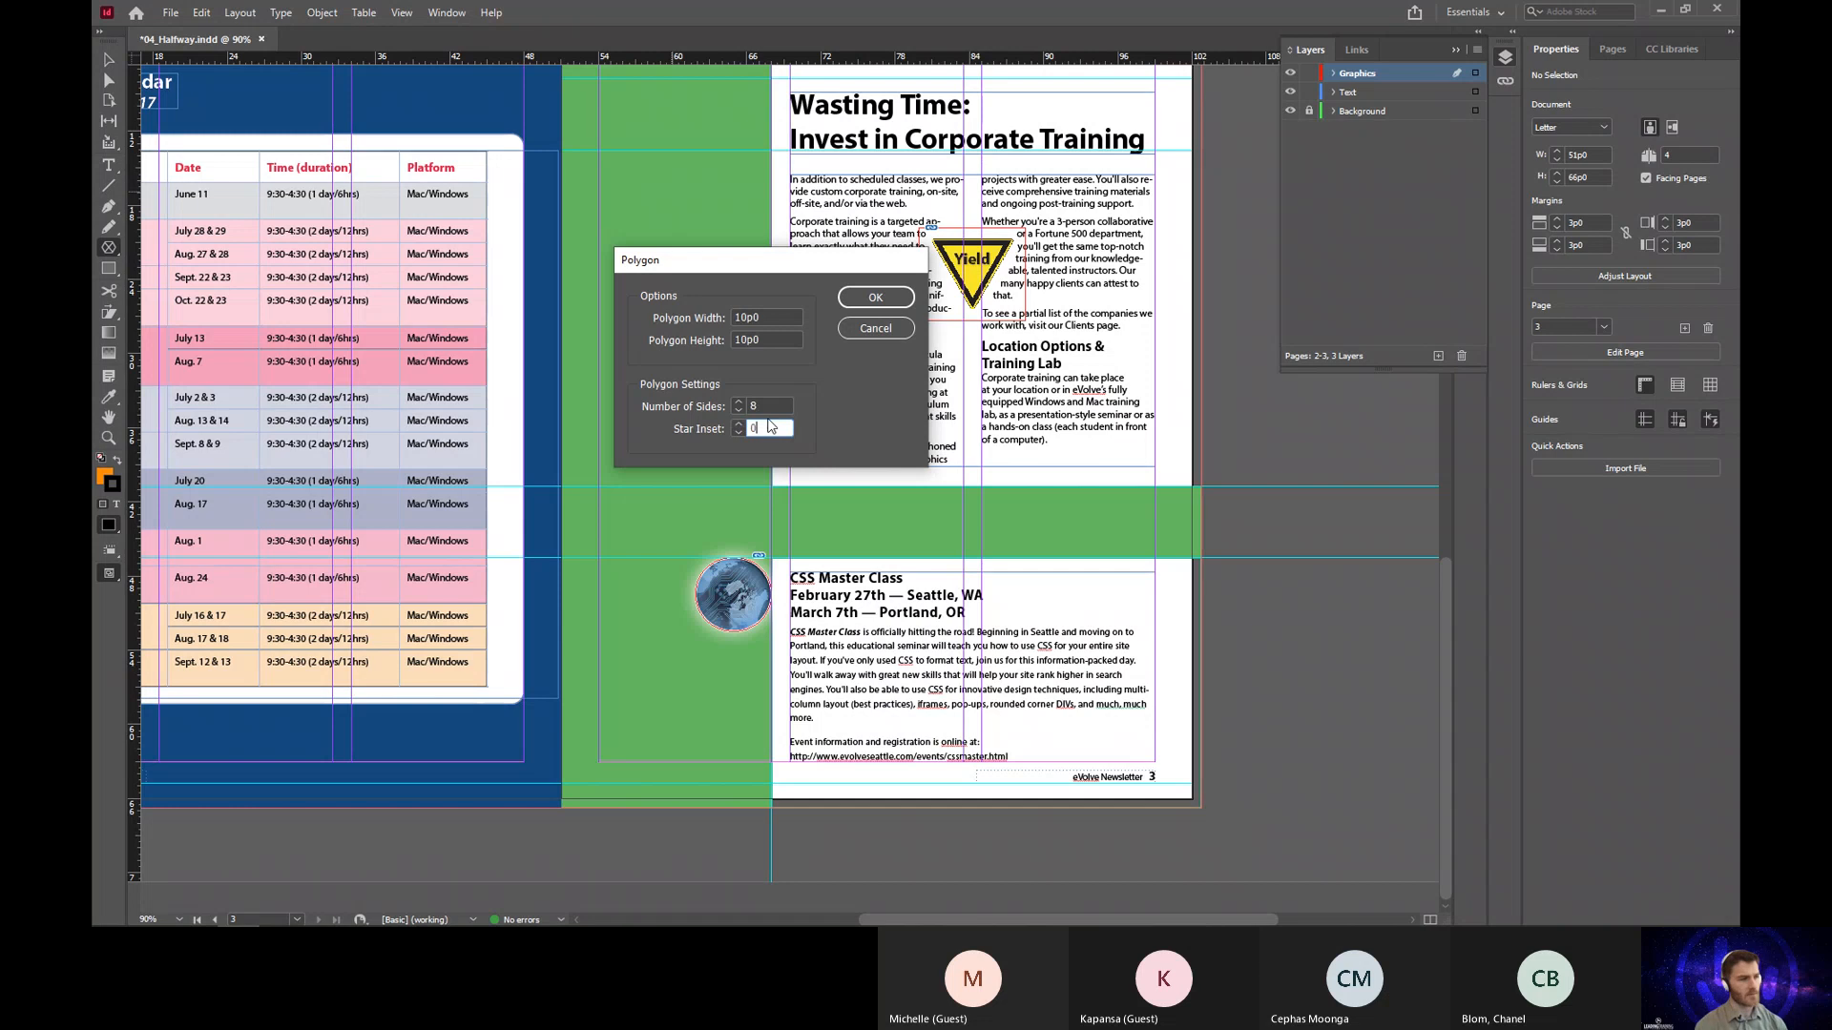
double_click(774, 405)
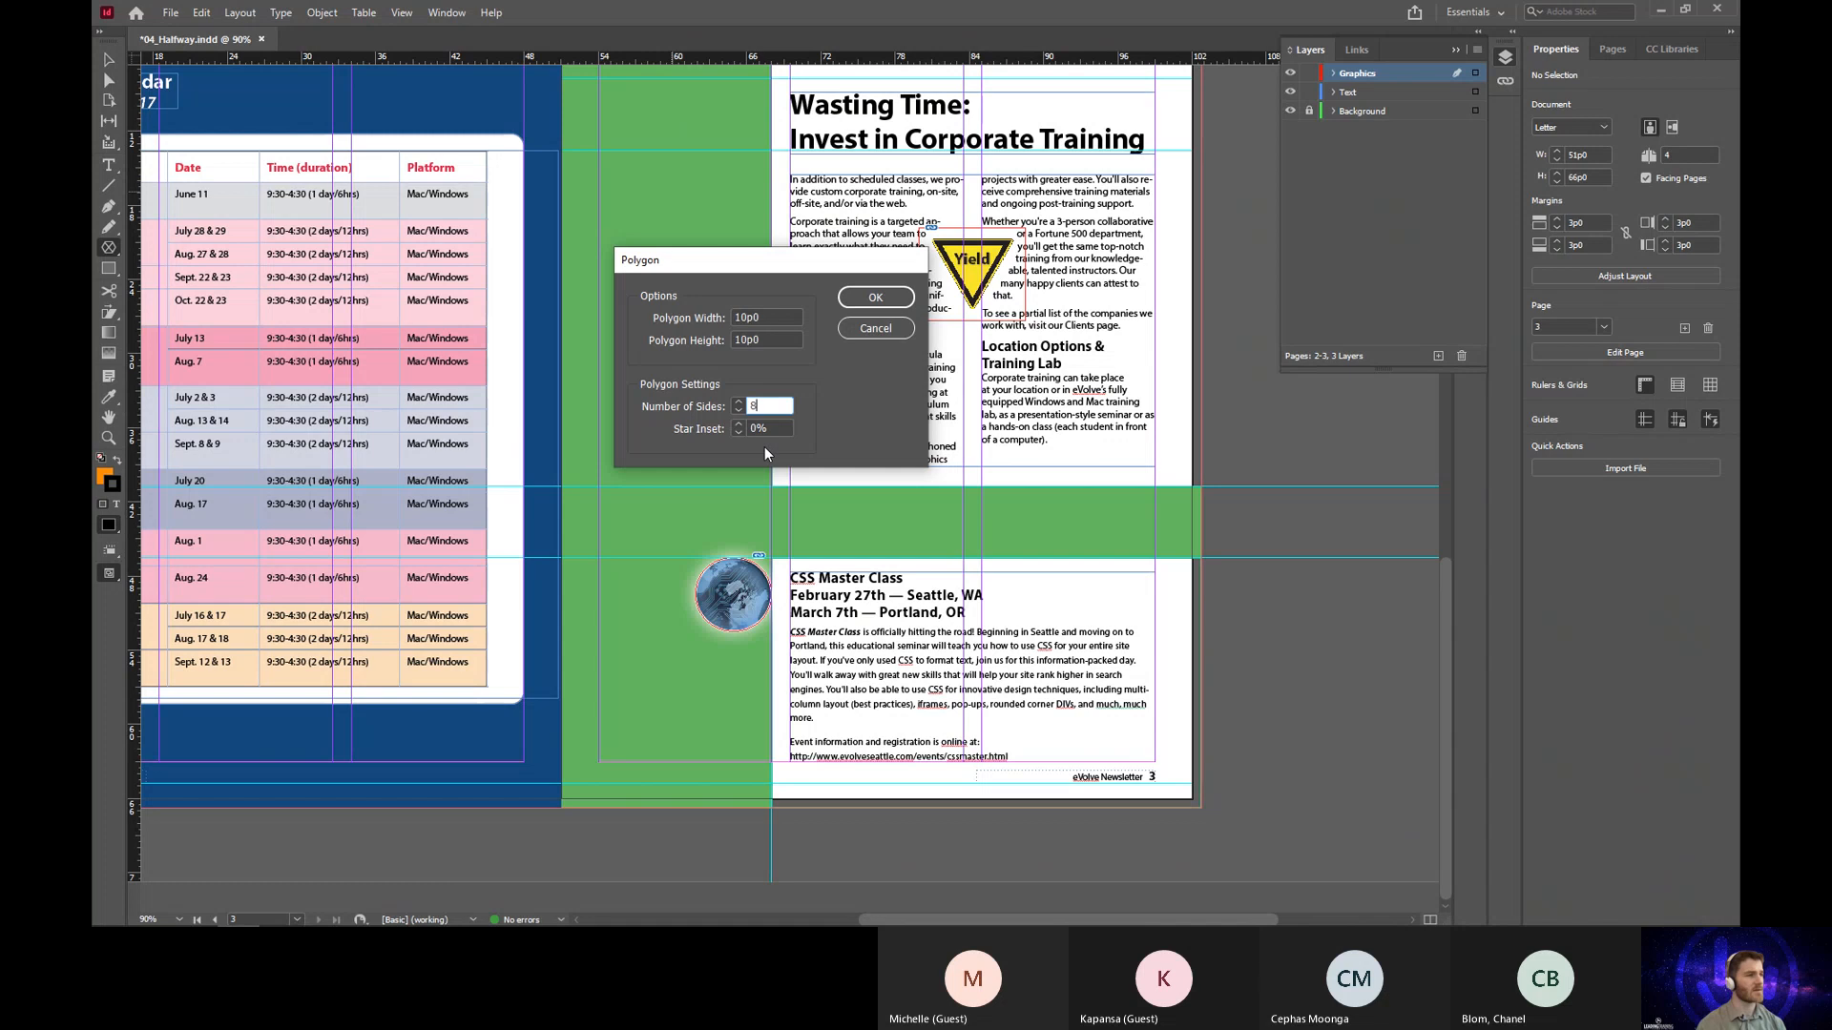
left_click(876, 297)
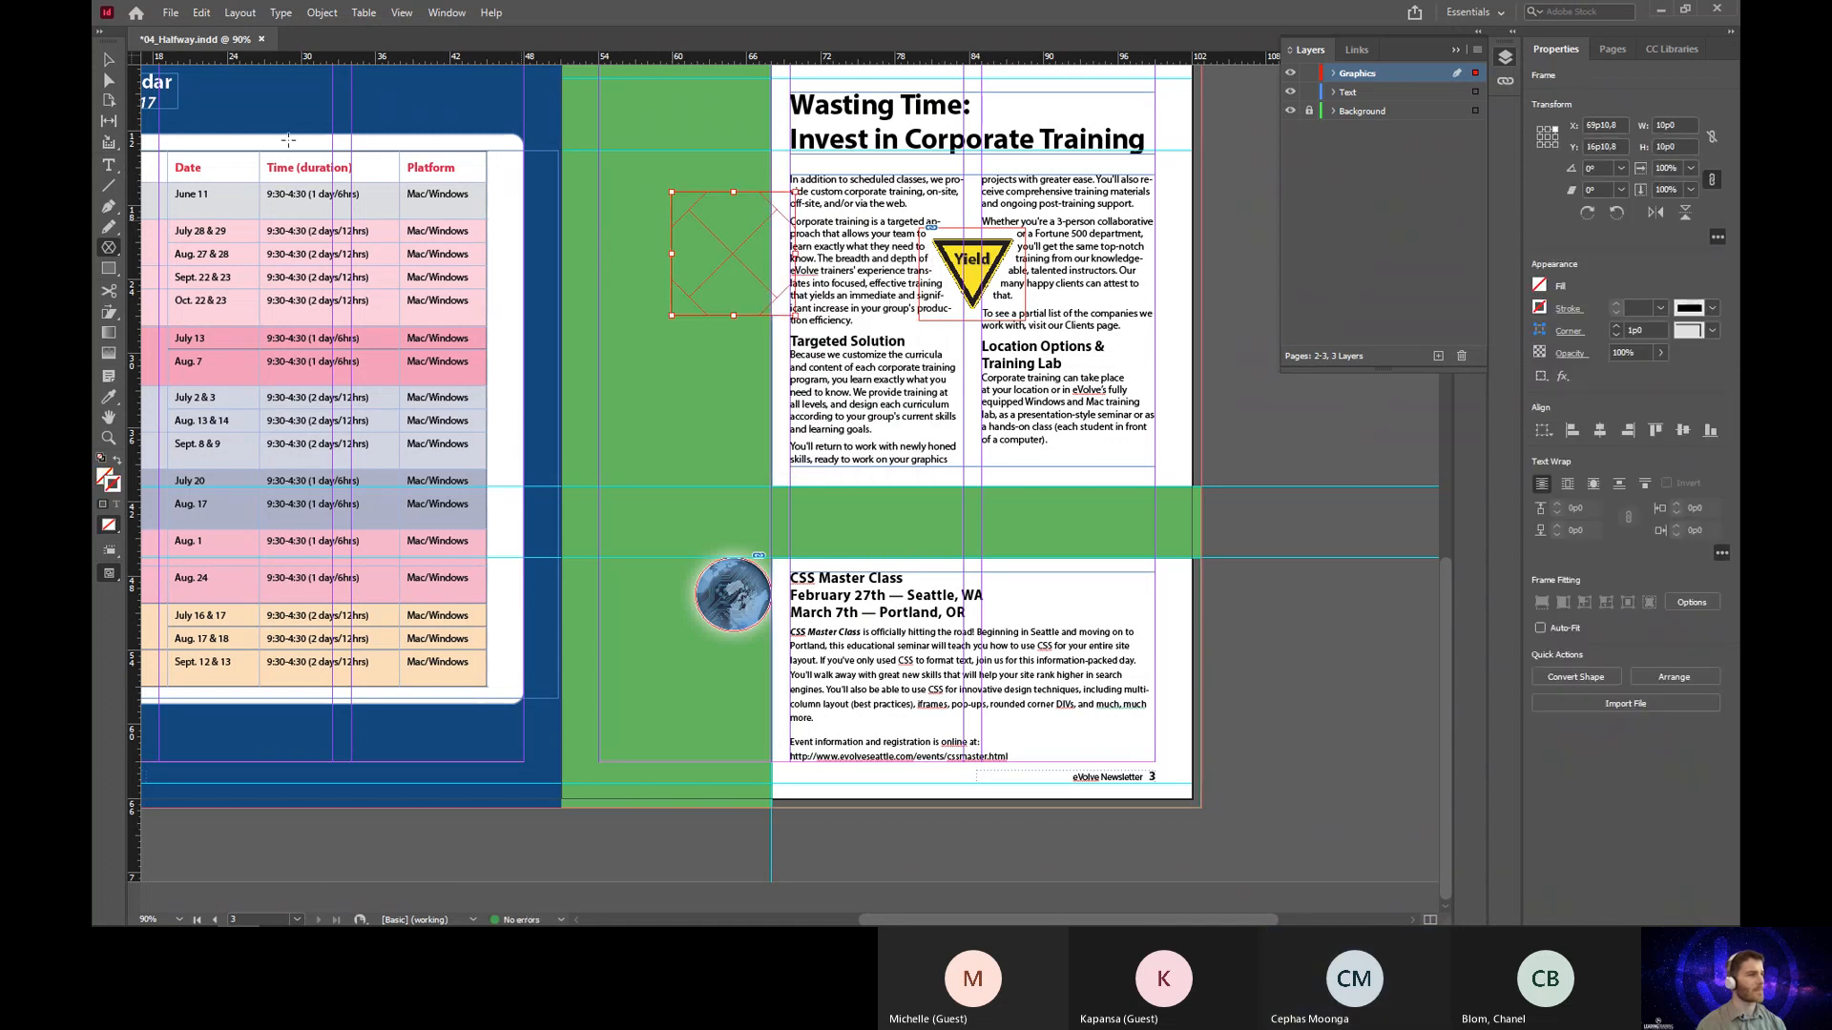
Step: Move the octagonal frame so its top-right corner is at about X 68p0, Y 13p7, and place the stopsign image in it
left_click(111, 59)
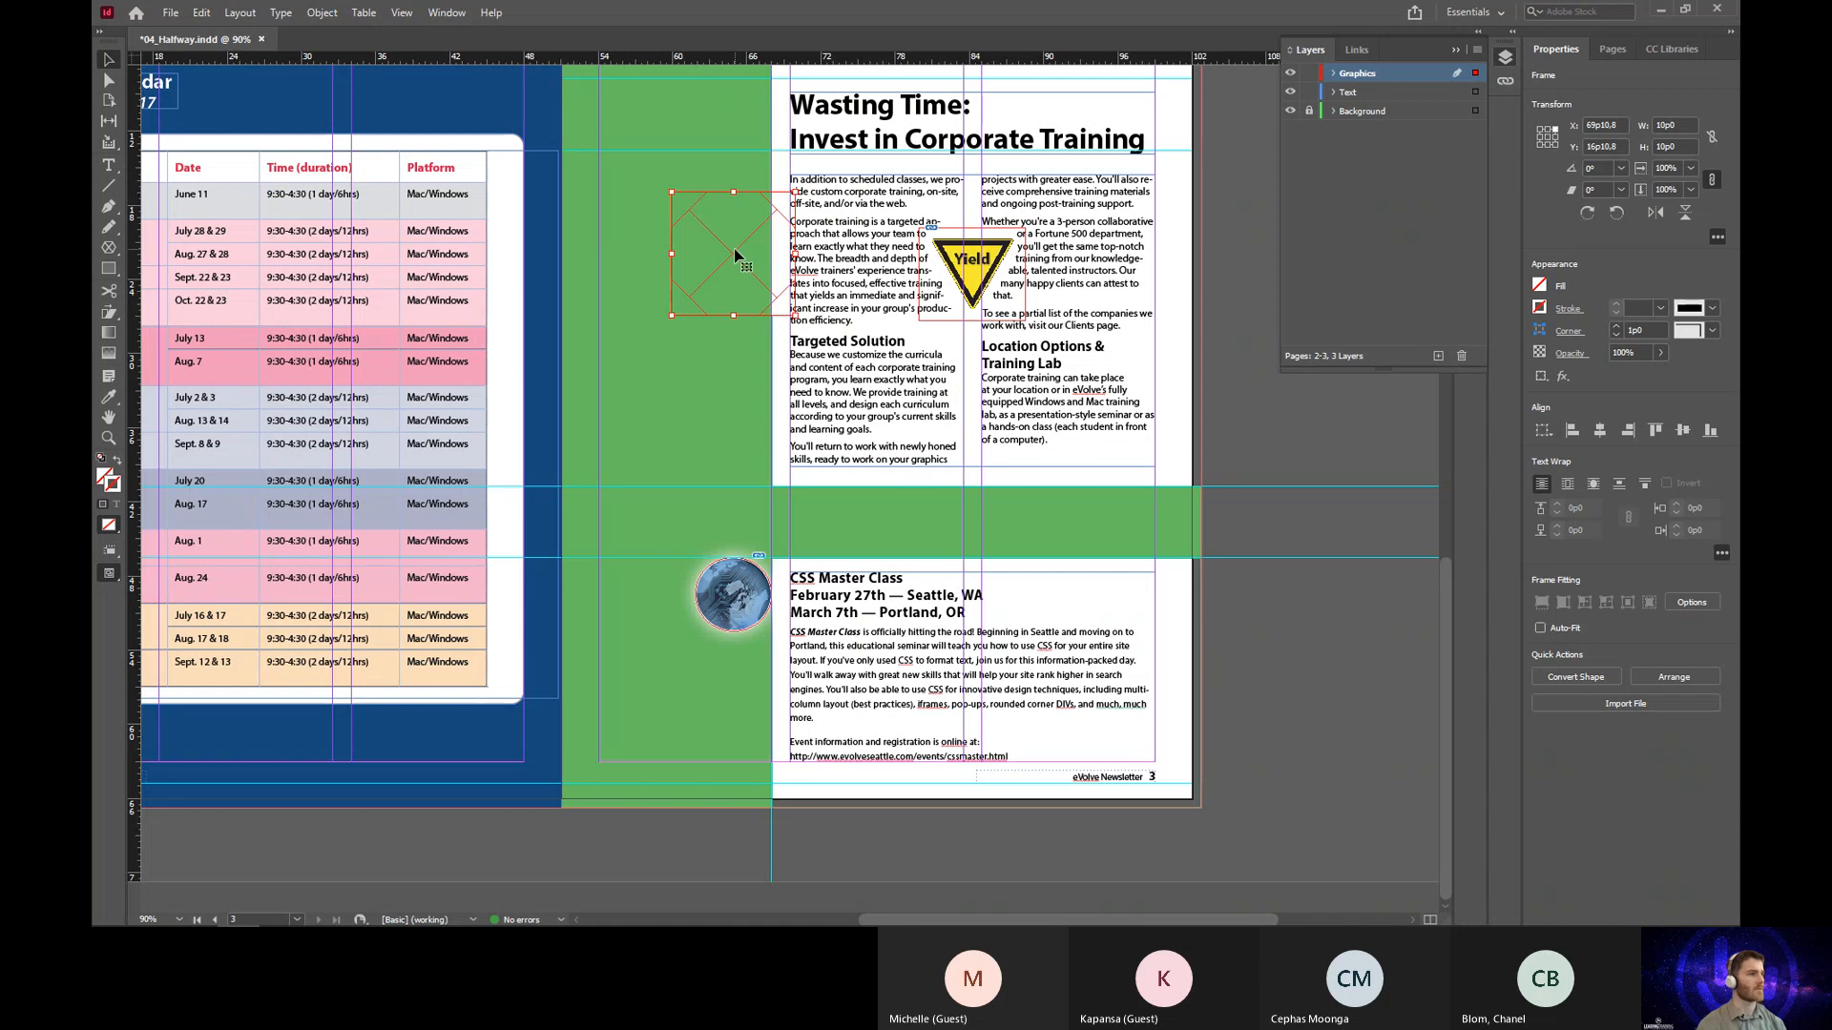
left_click_drag(733, 254, 707, 220)
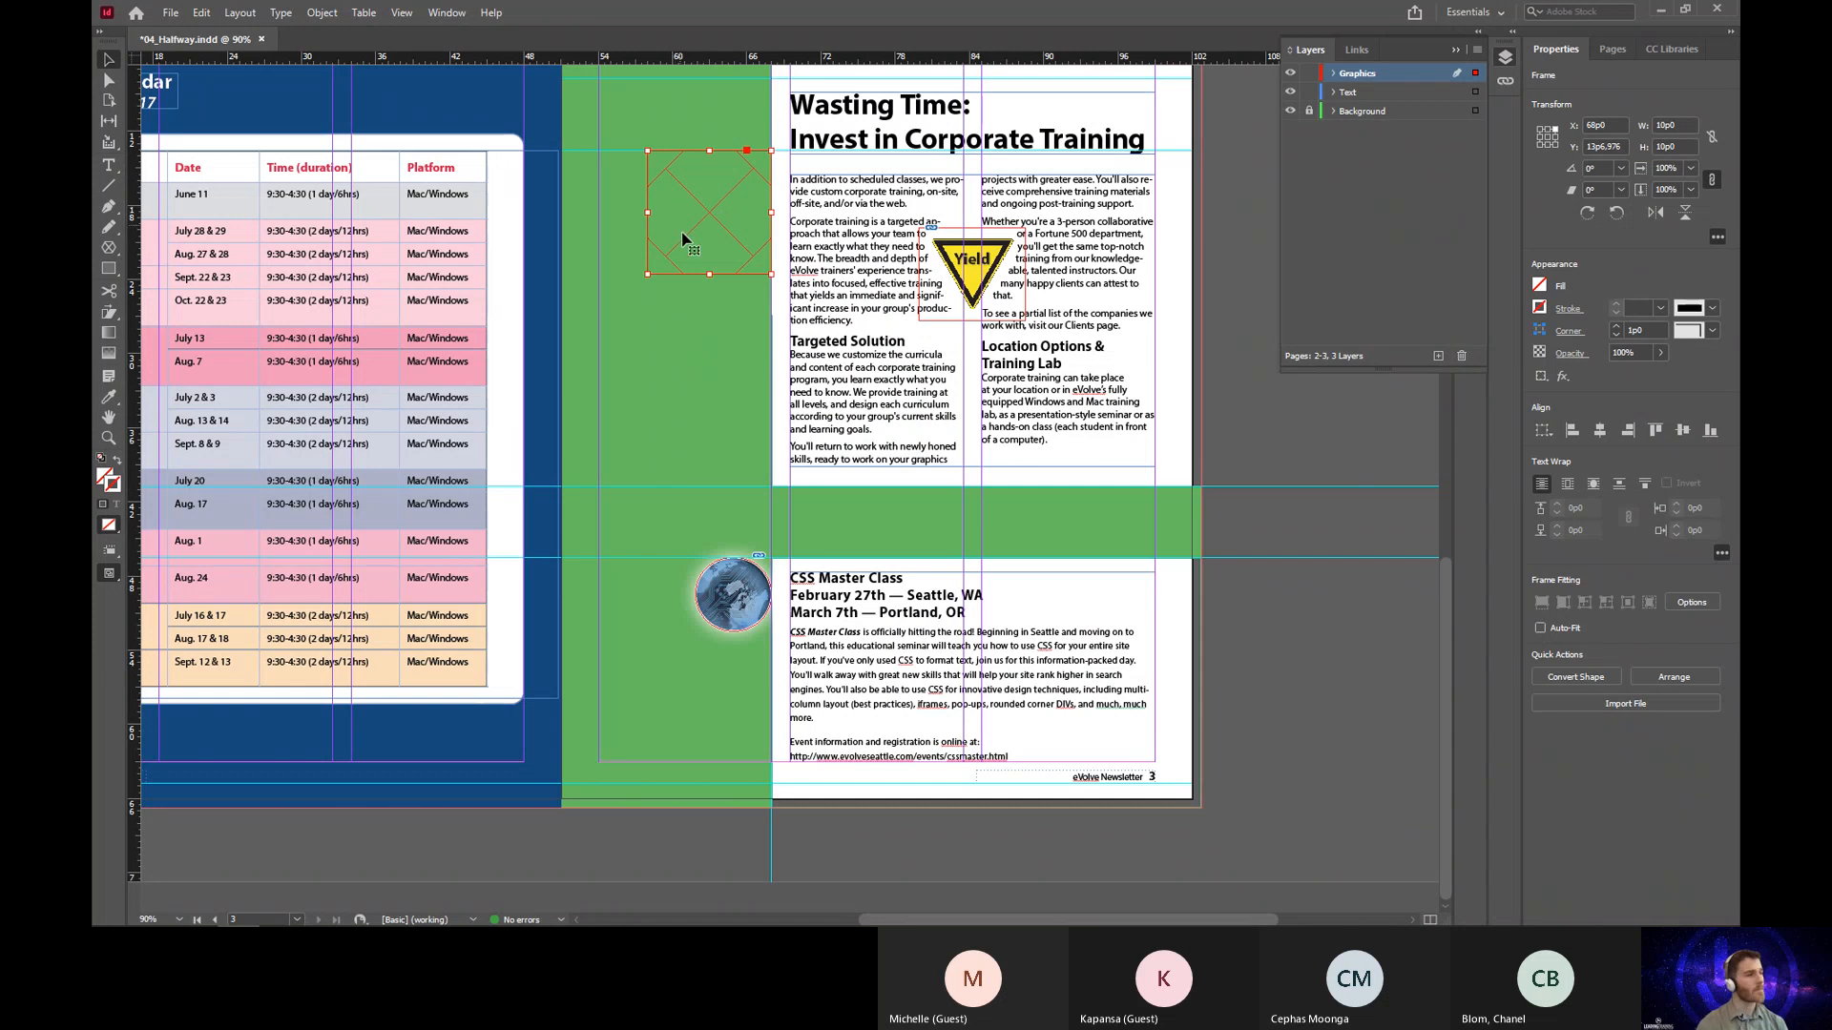
left_click(172, 14)
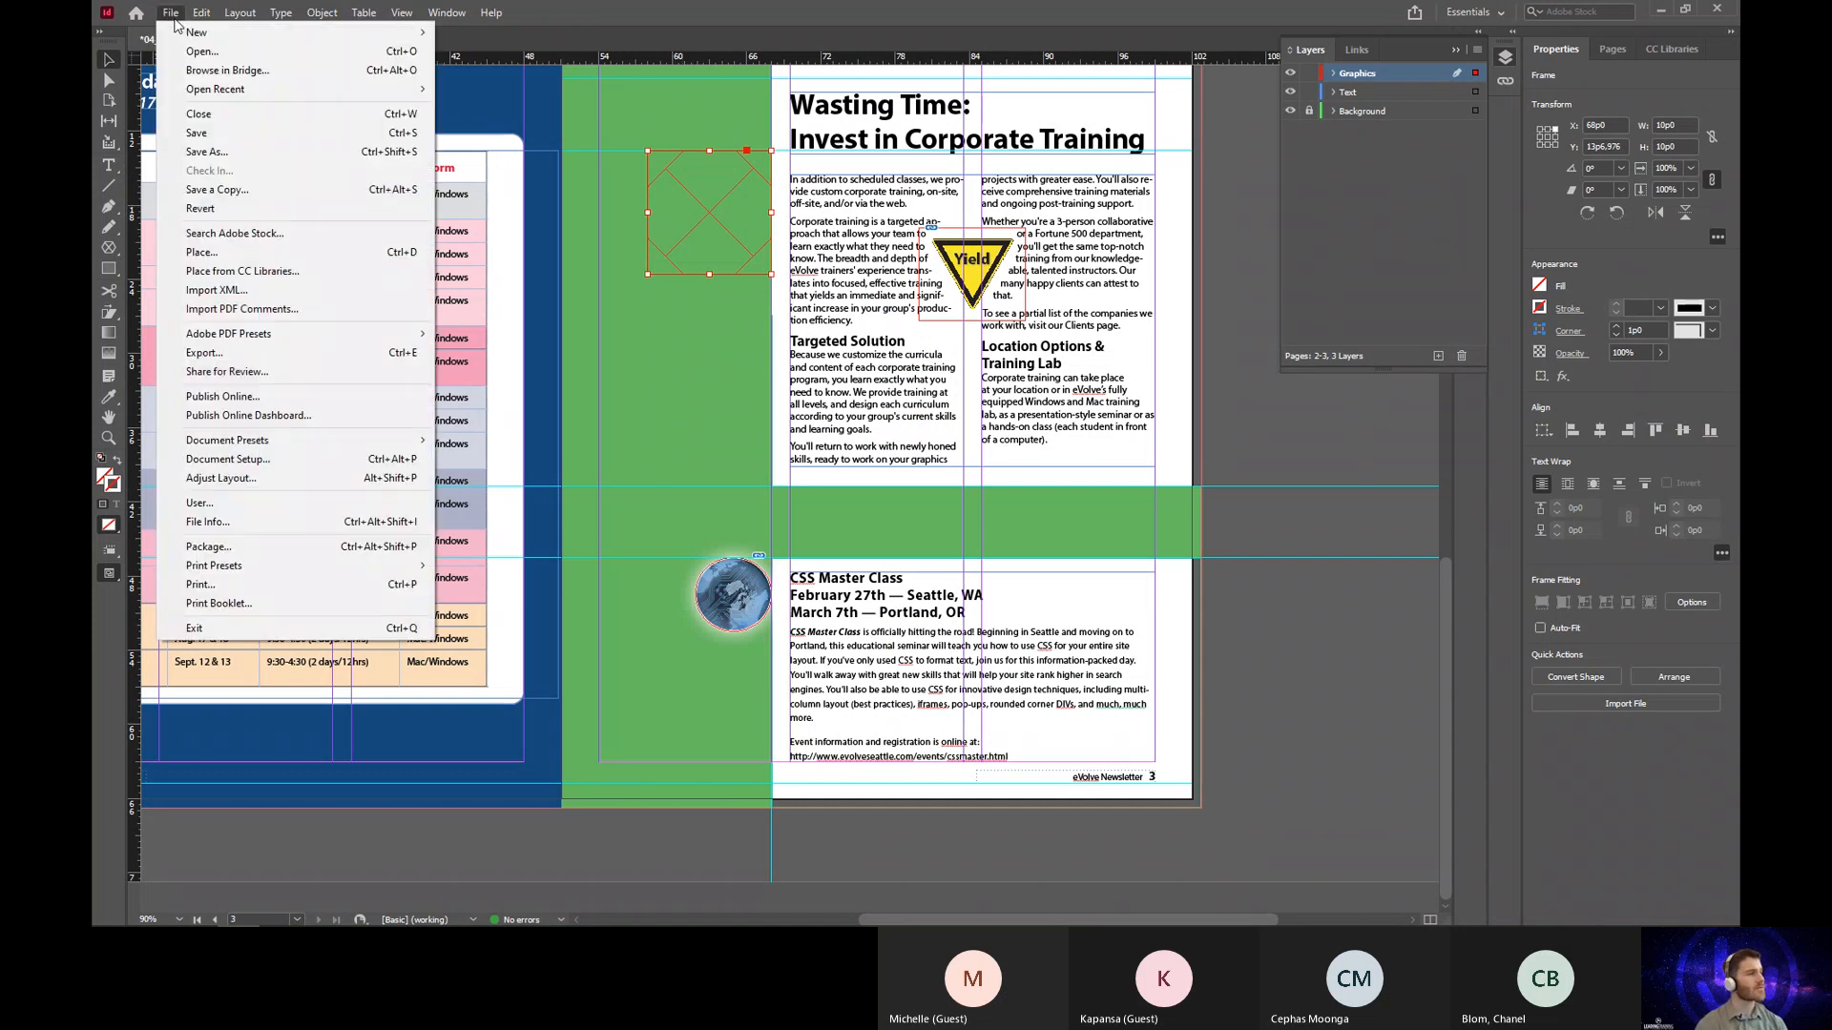
left_click(332, 256)
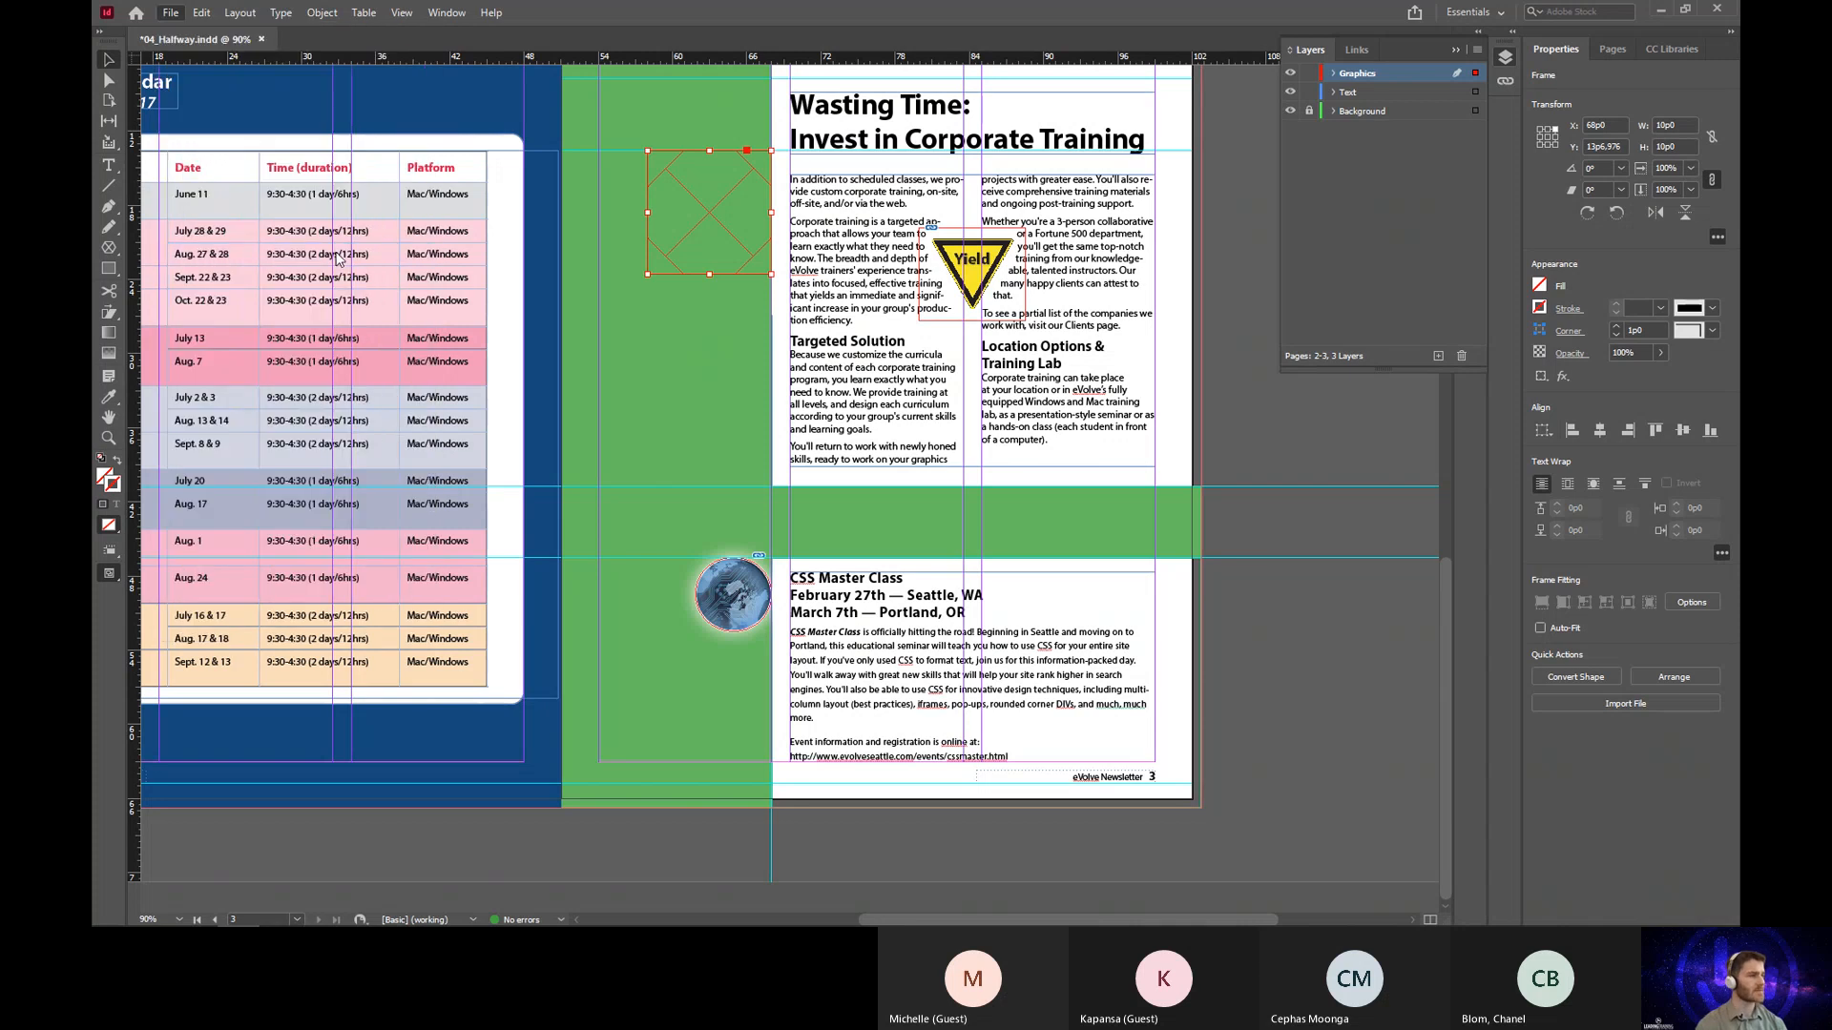
key("ctrl+d")
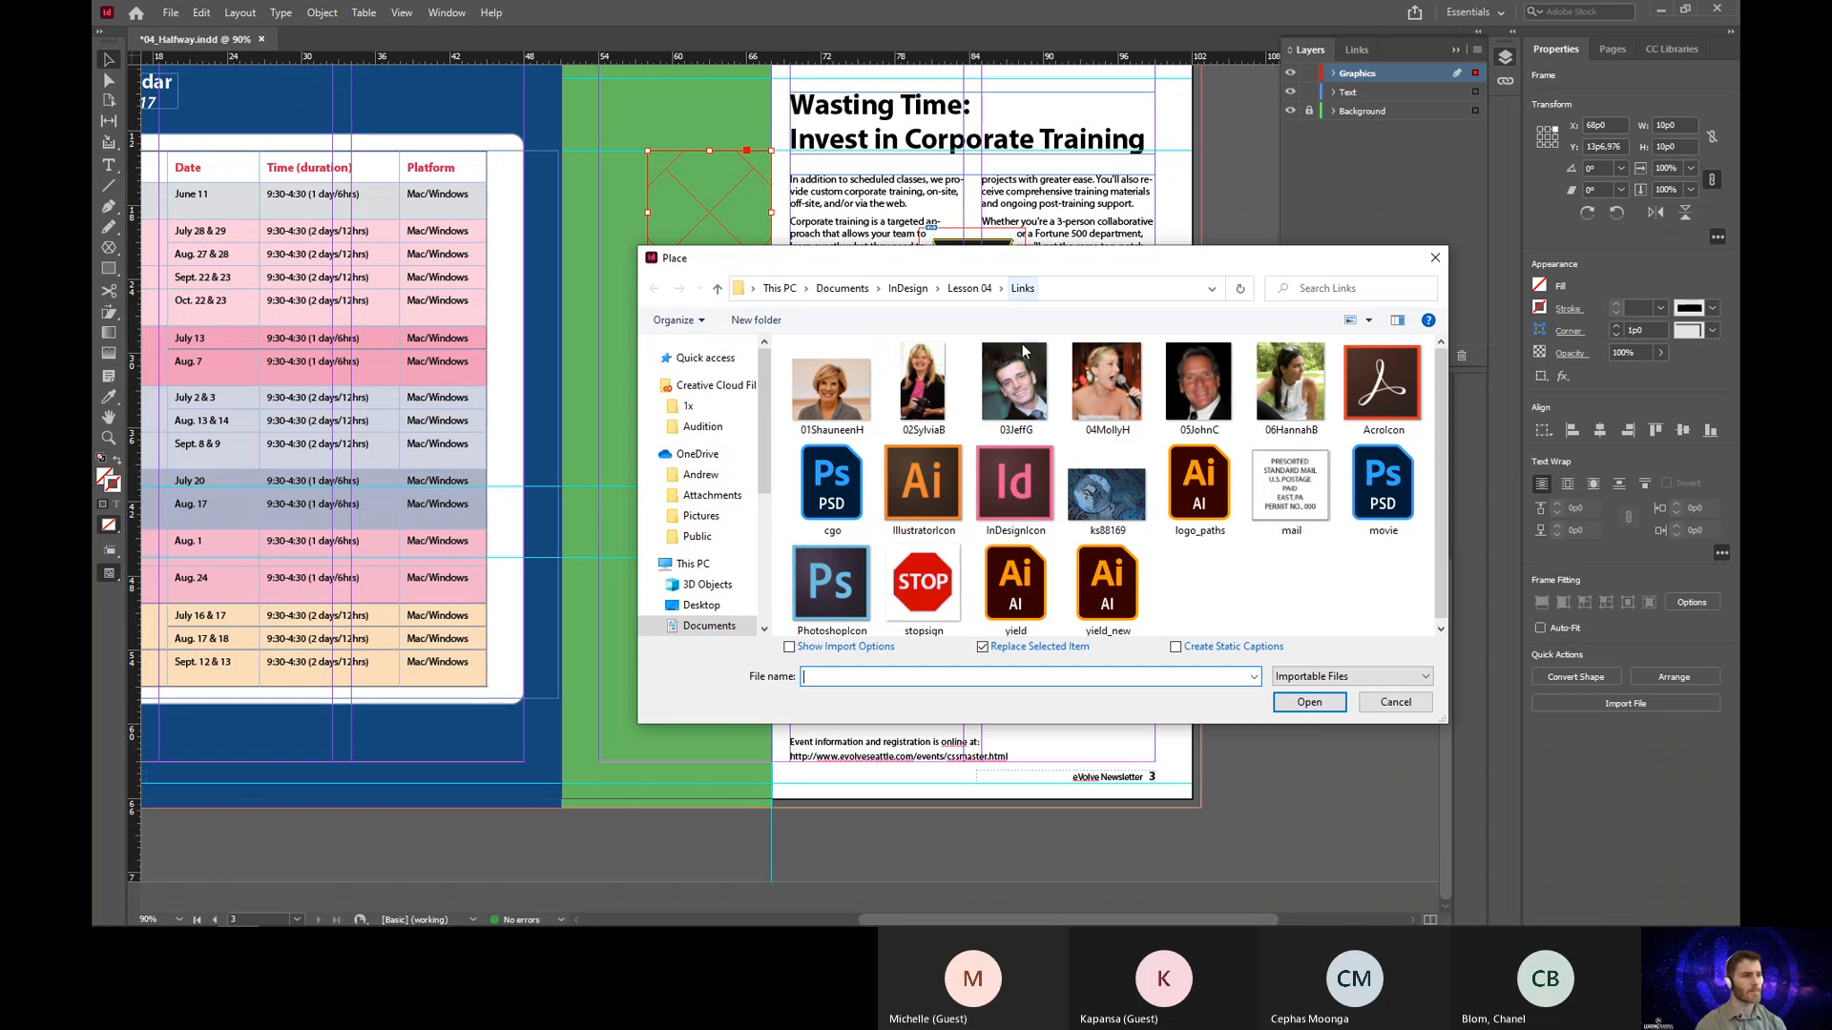
left_click(904, 598)
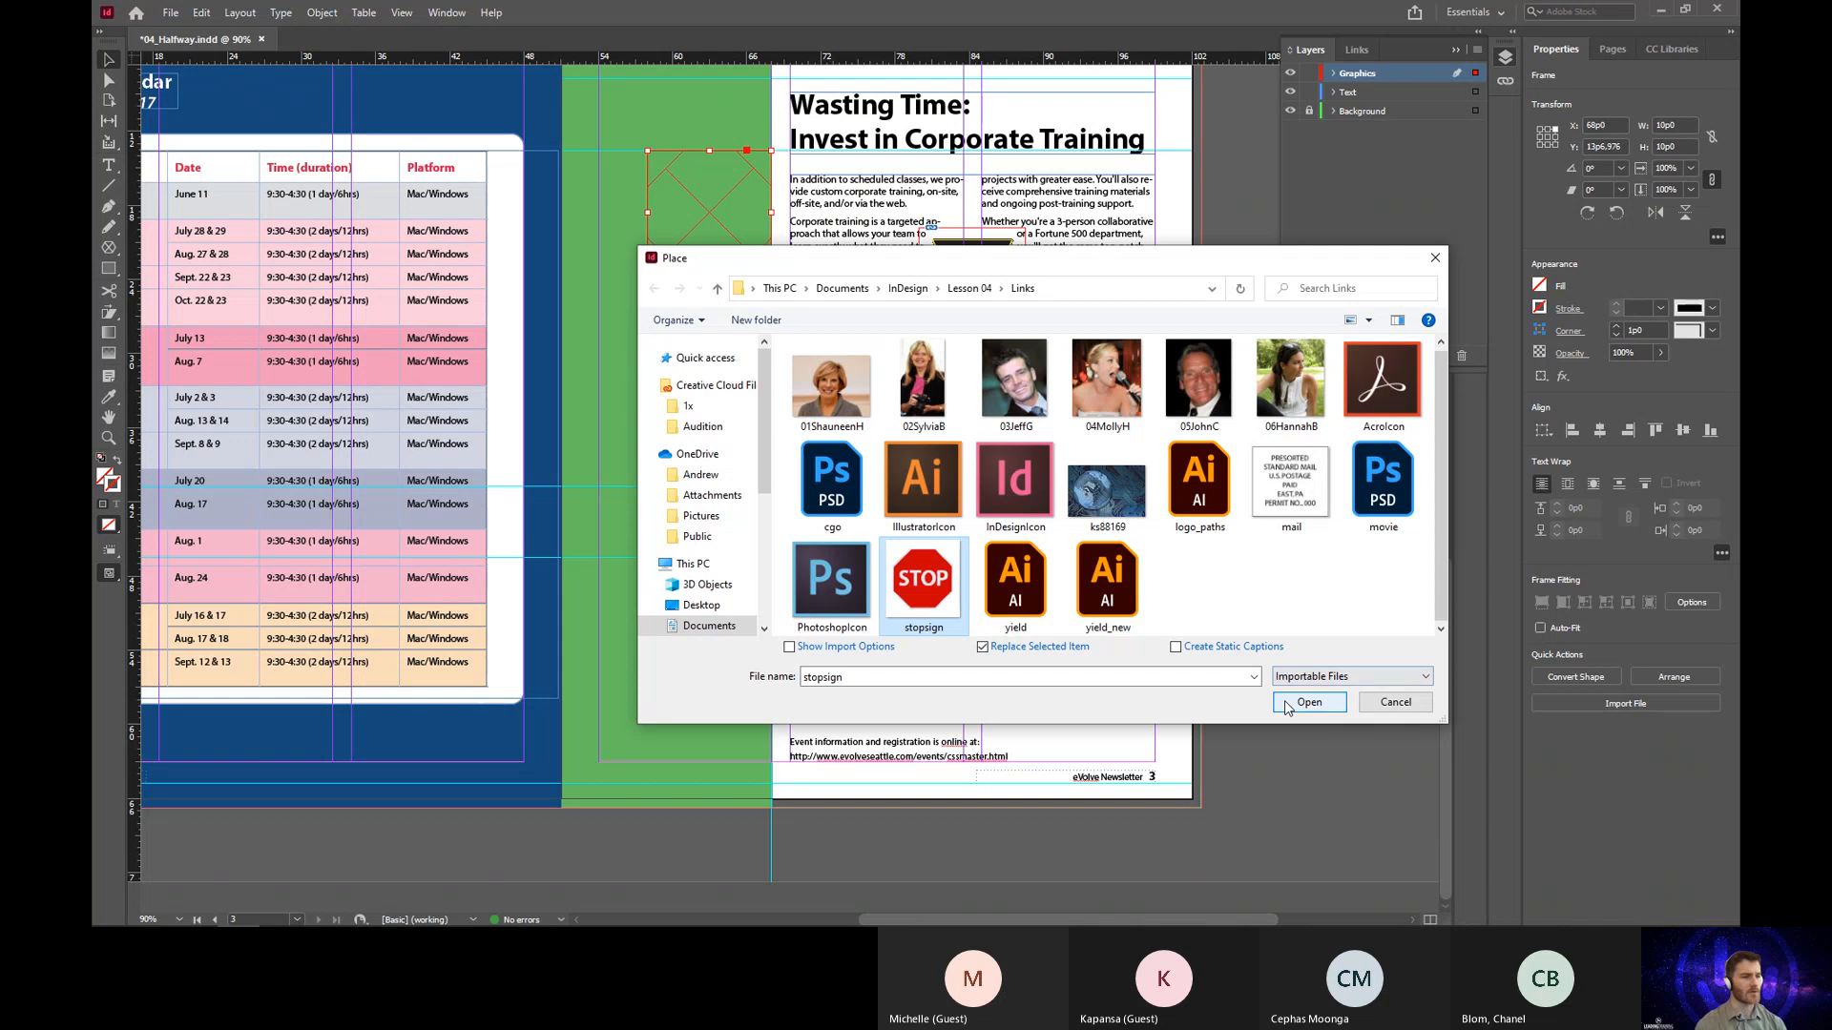
left_click(1309, 702)
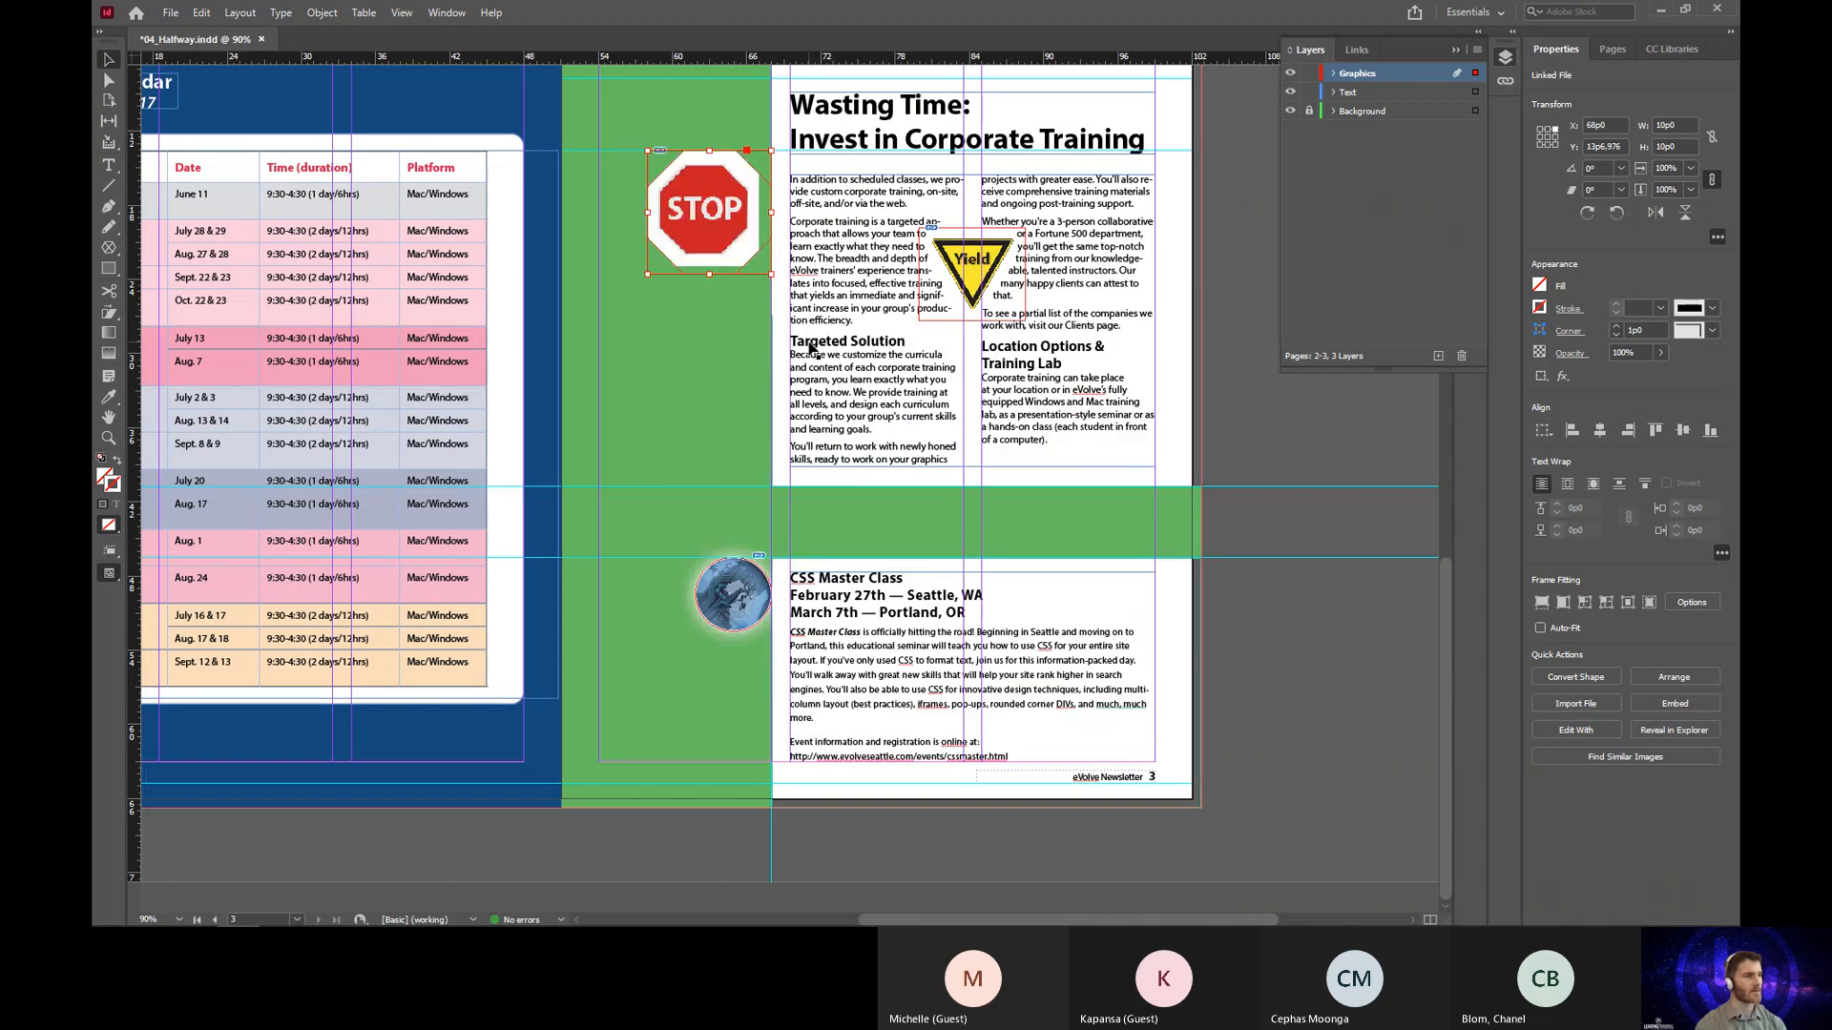
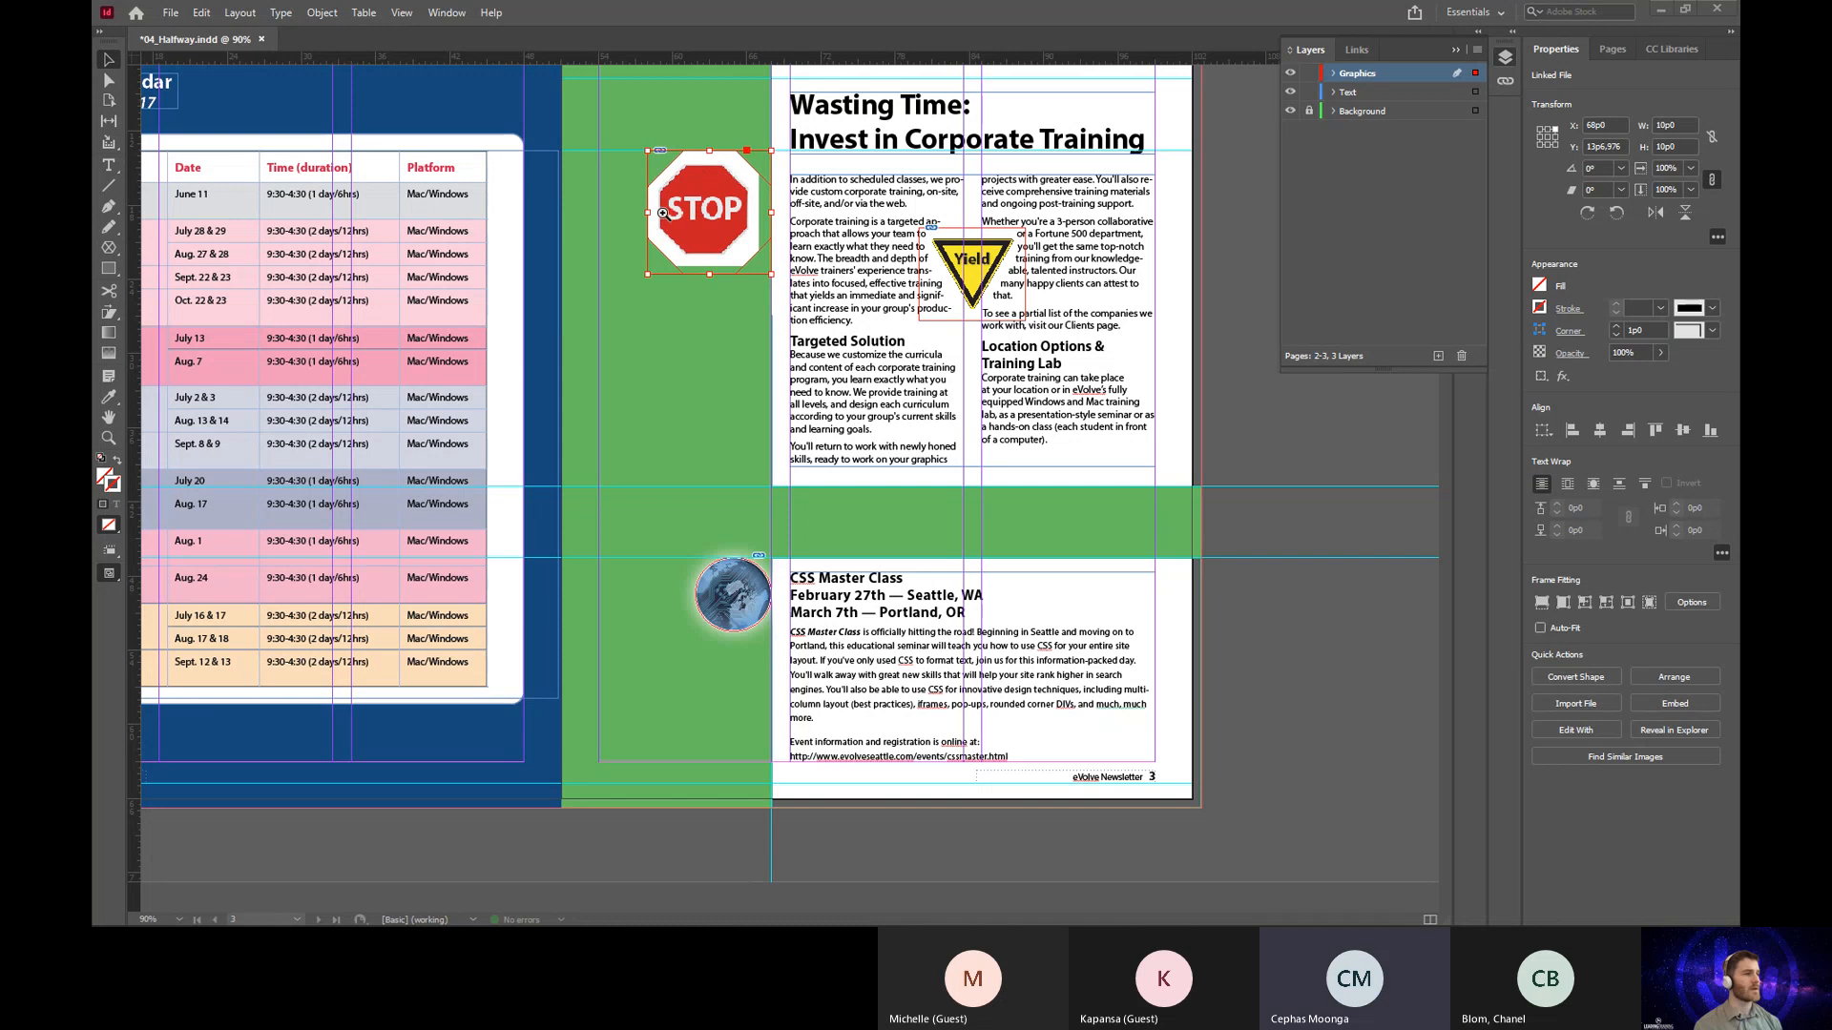
Step: Crop the octagonal frame on all four sides to the stop sign's outline, about 7p5 wide and 7p5 high
left_click(701, 240)
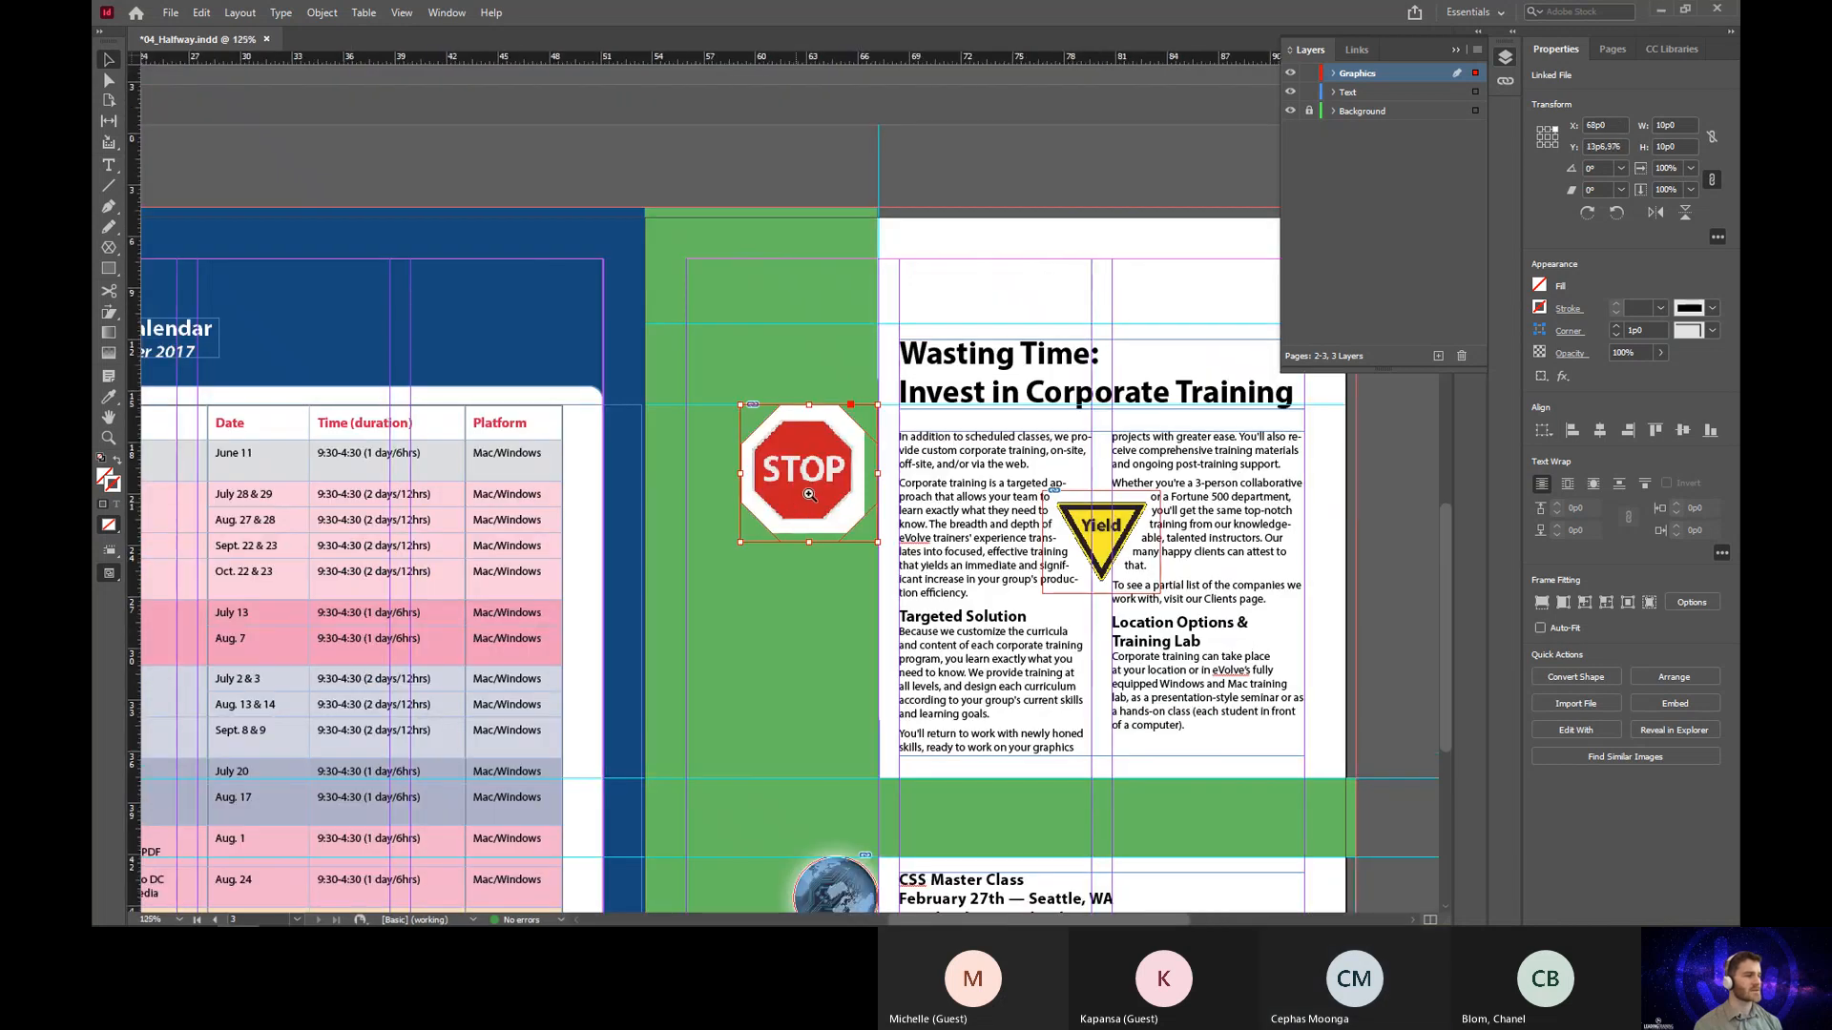
left_click(797, 502)
left_click(797, 499)
left_click(799, 495)
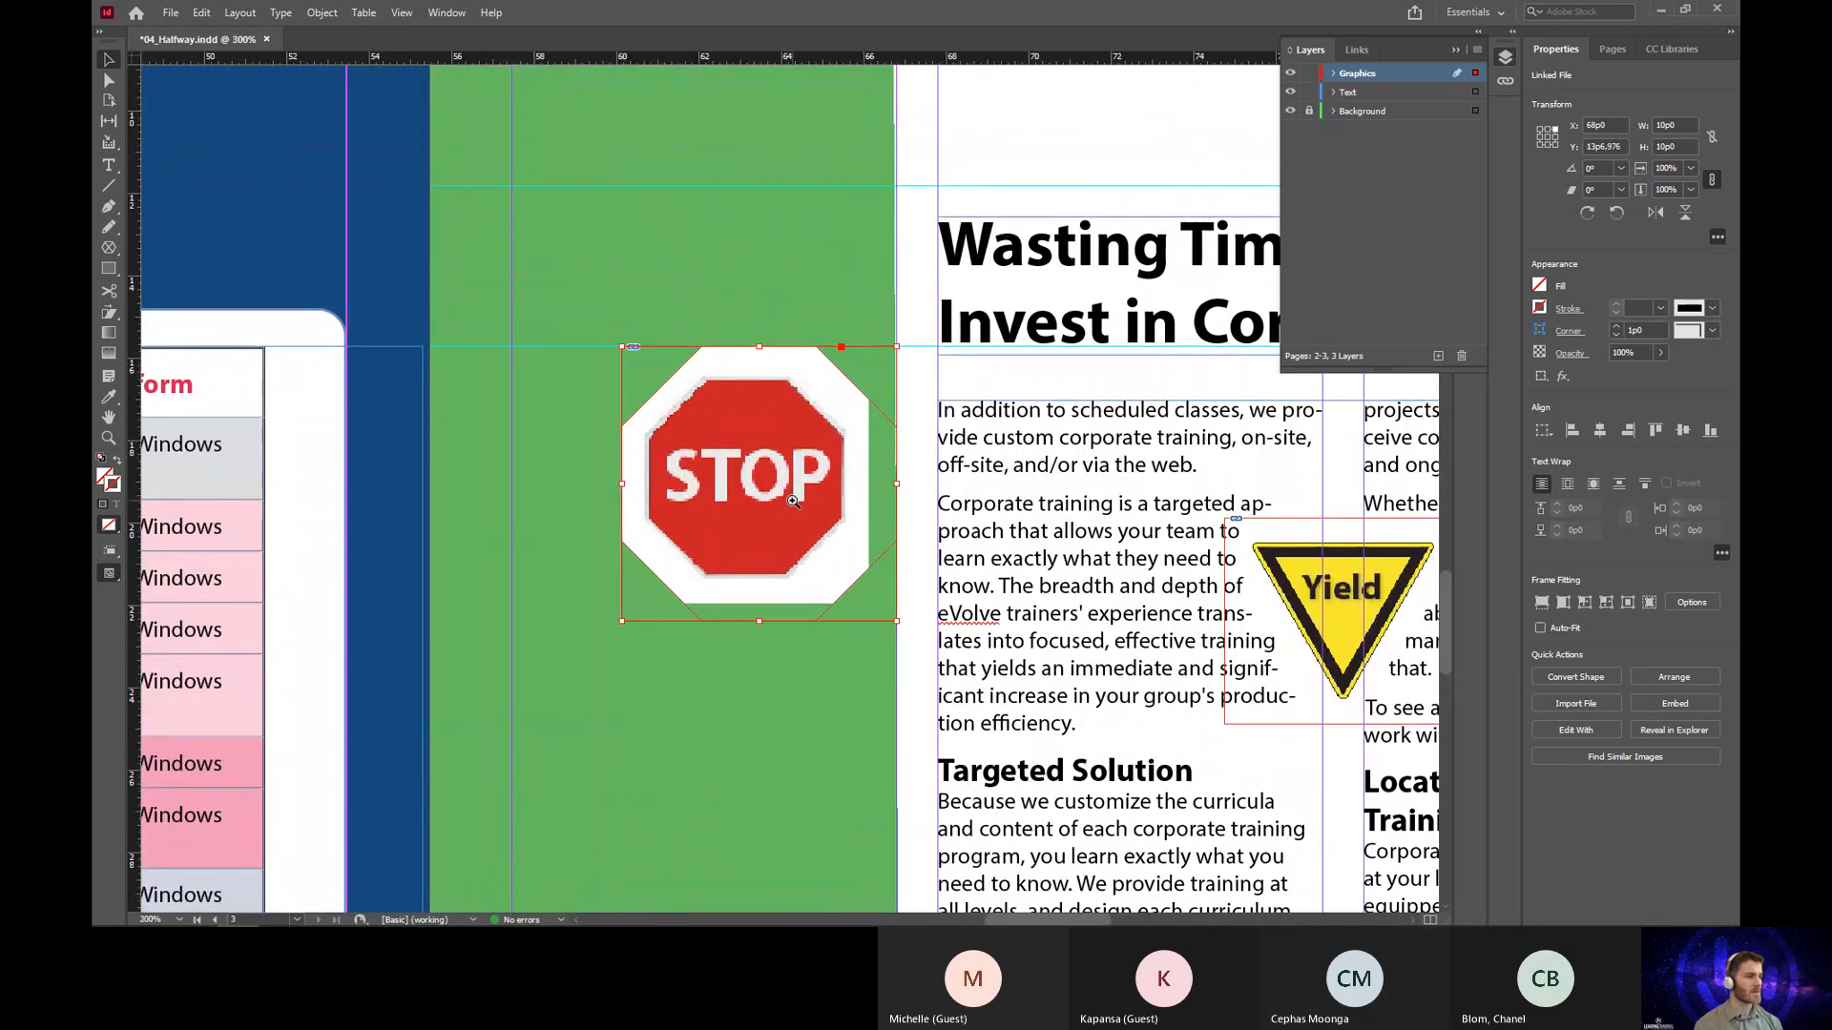
left_click(797, 495)
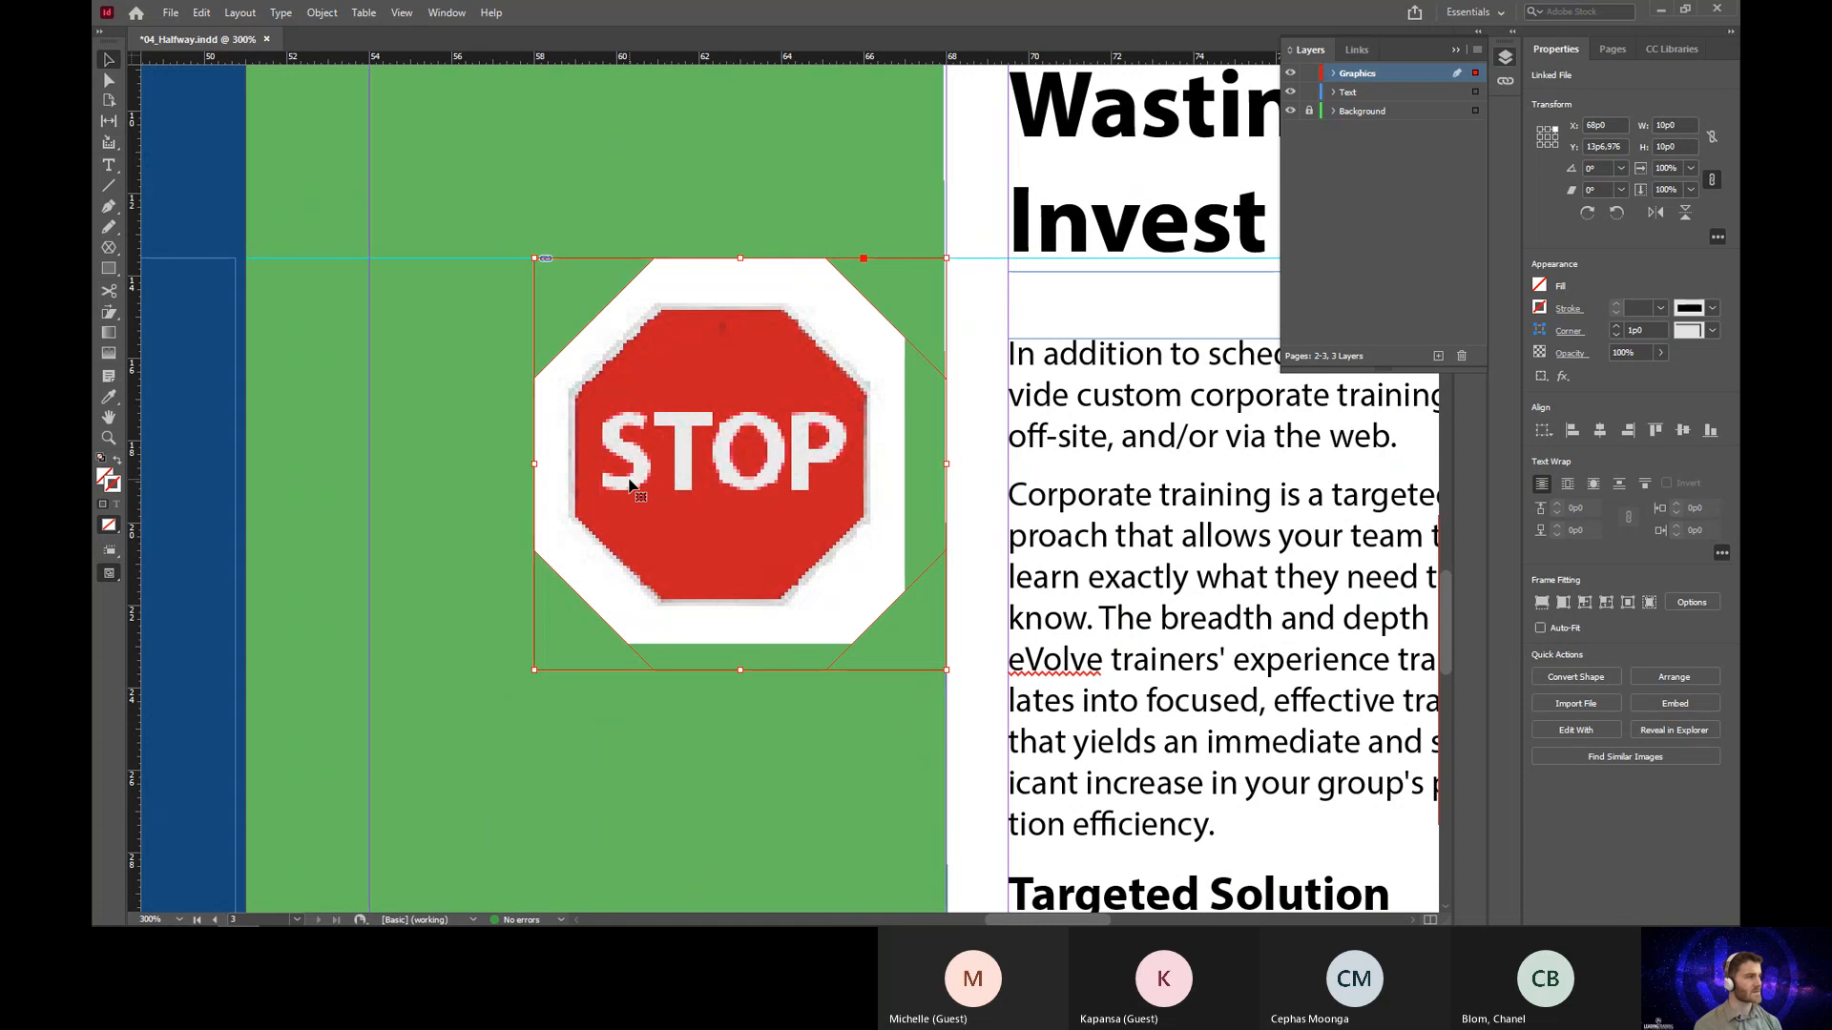
left_click(107, 62)
left_click_drag(531, 464, 567, 467)
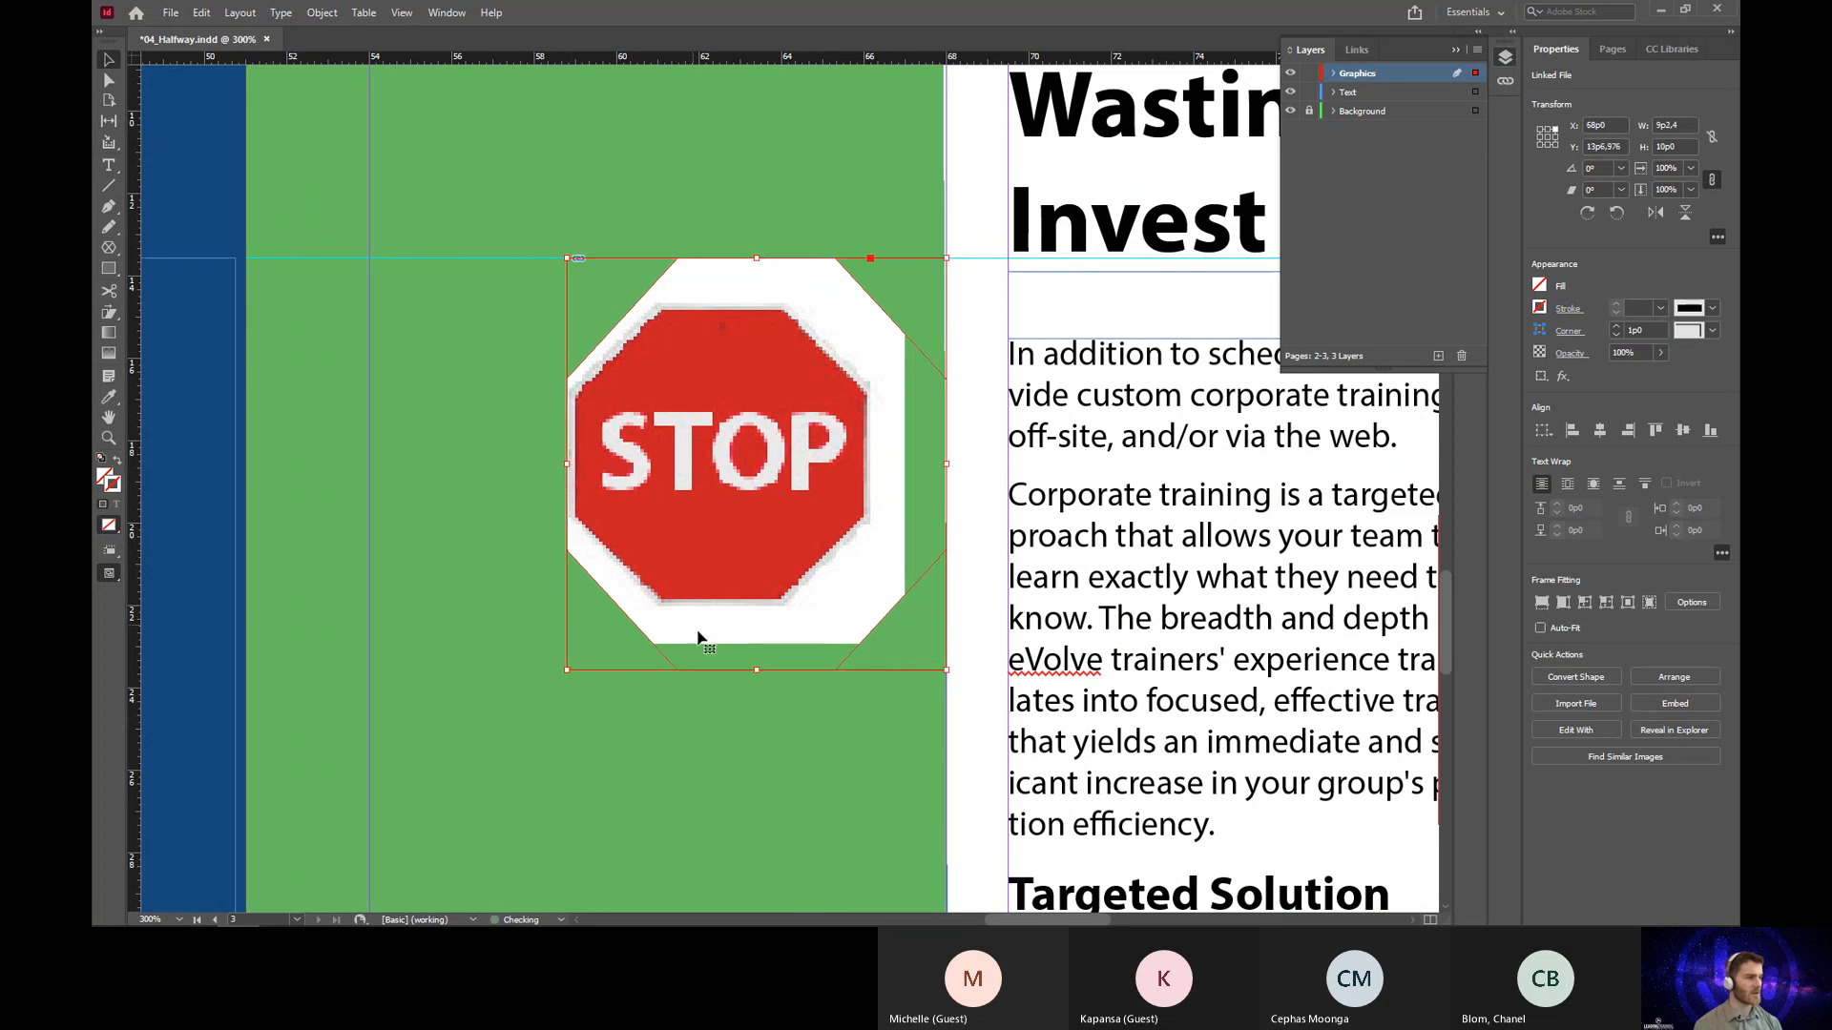
left_click_drag(757, 670, 756, 608)
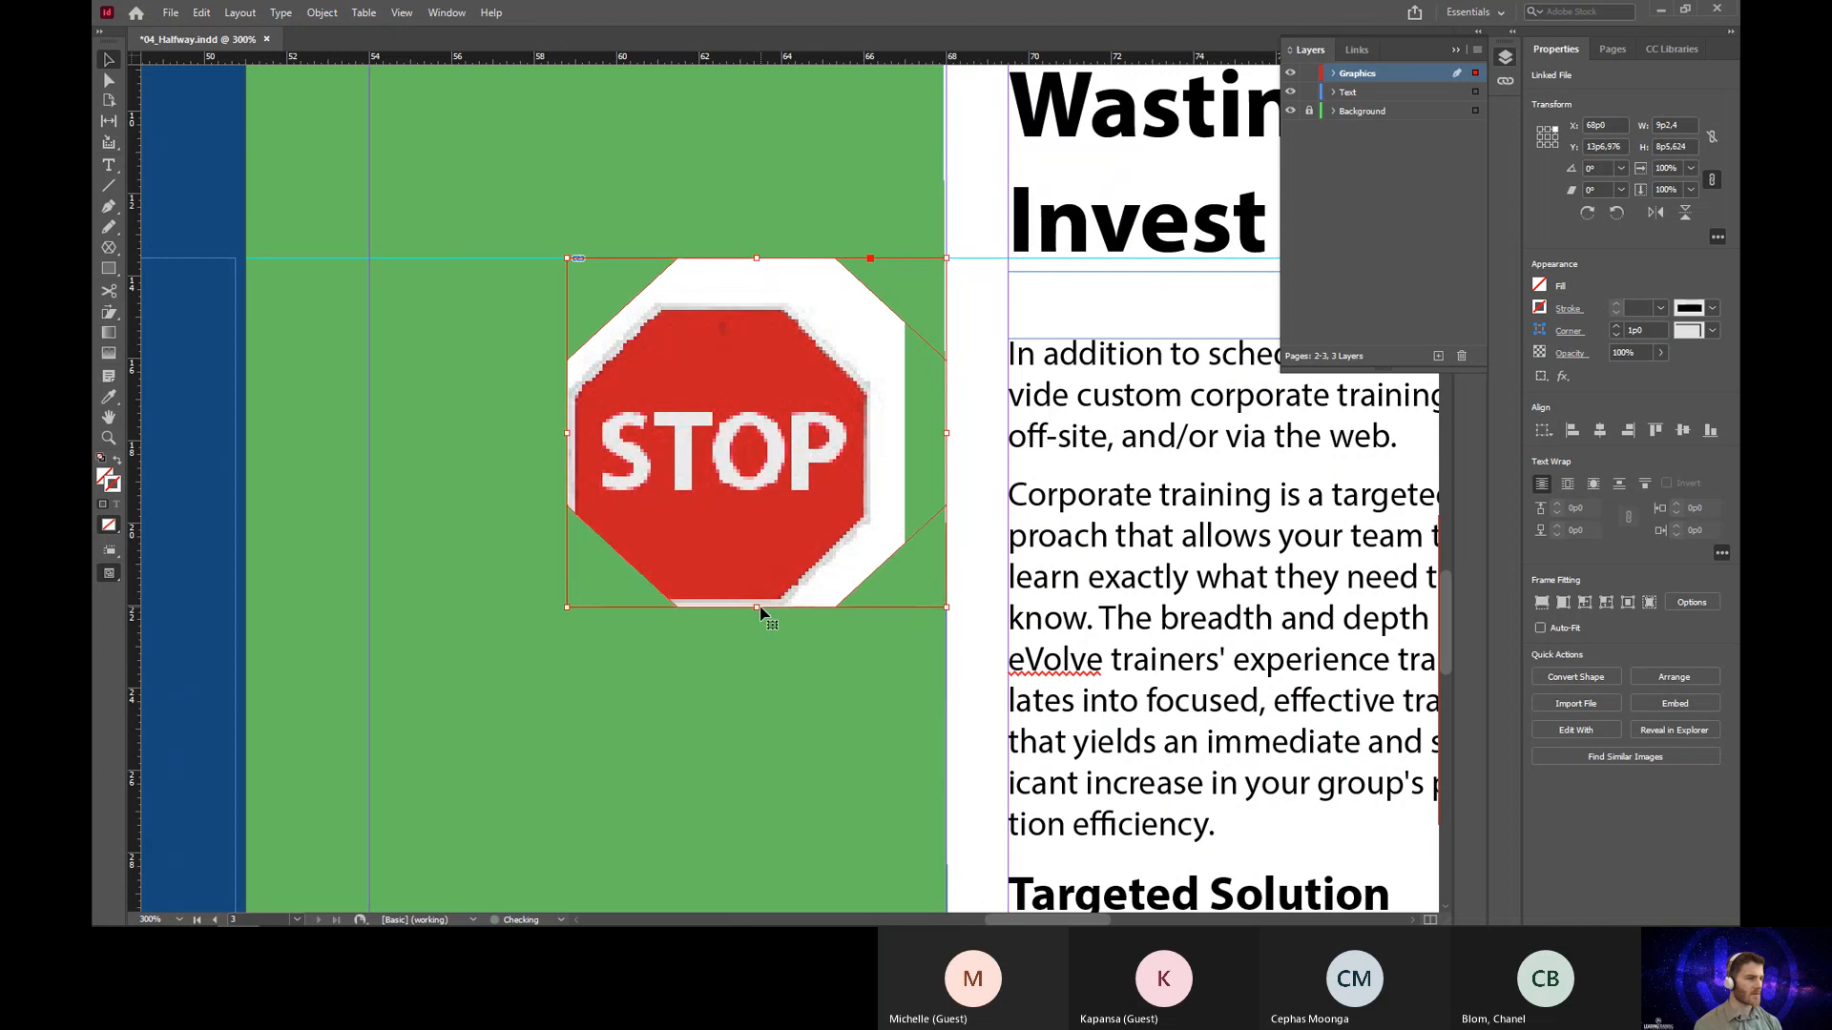
left_click_drag(932, 431, 857, 432)
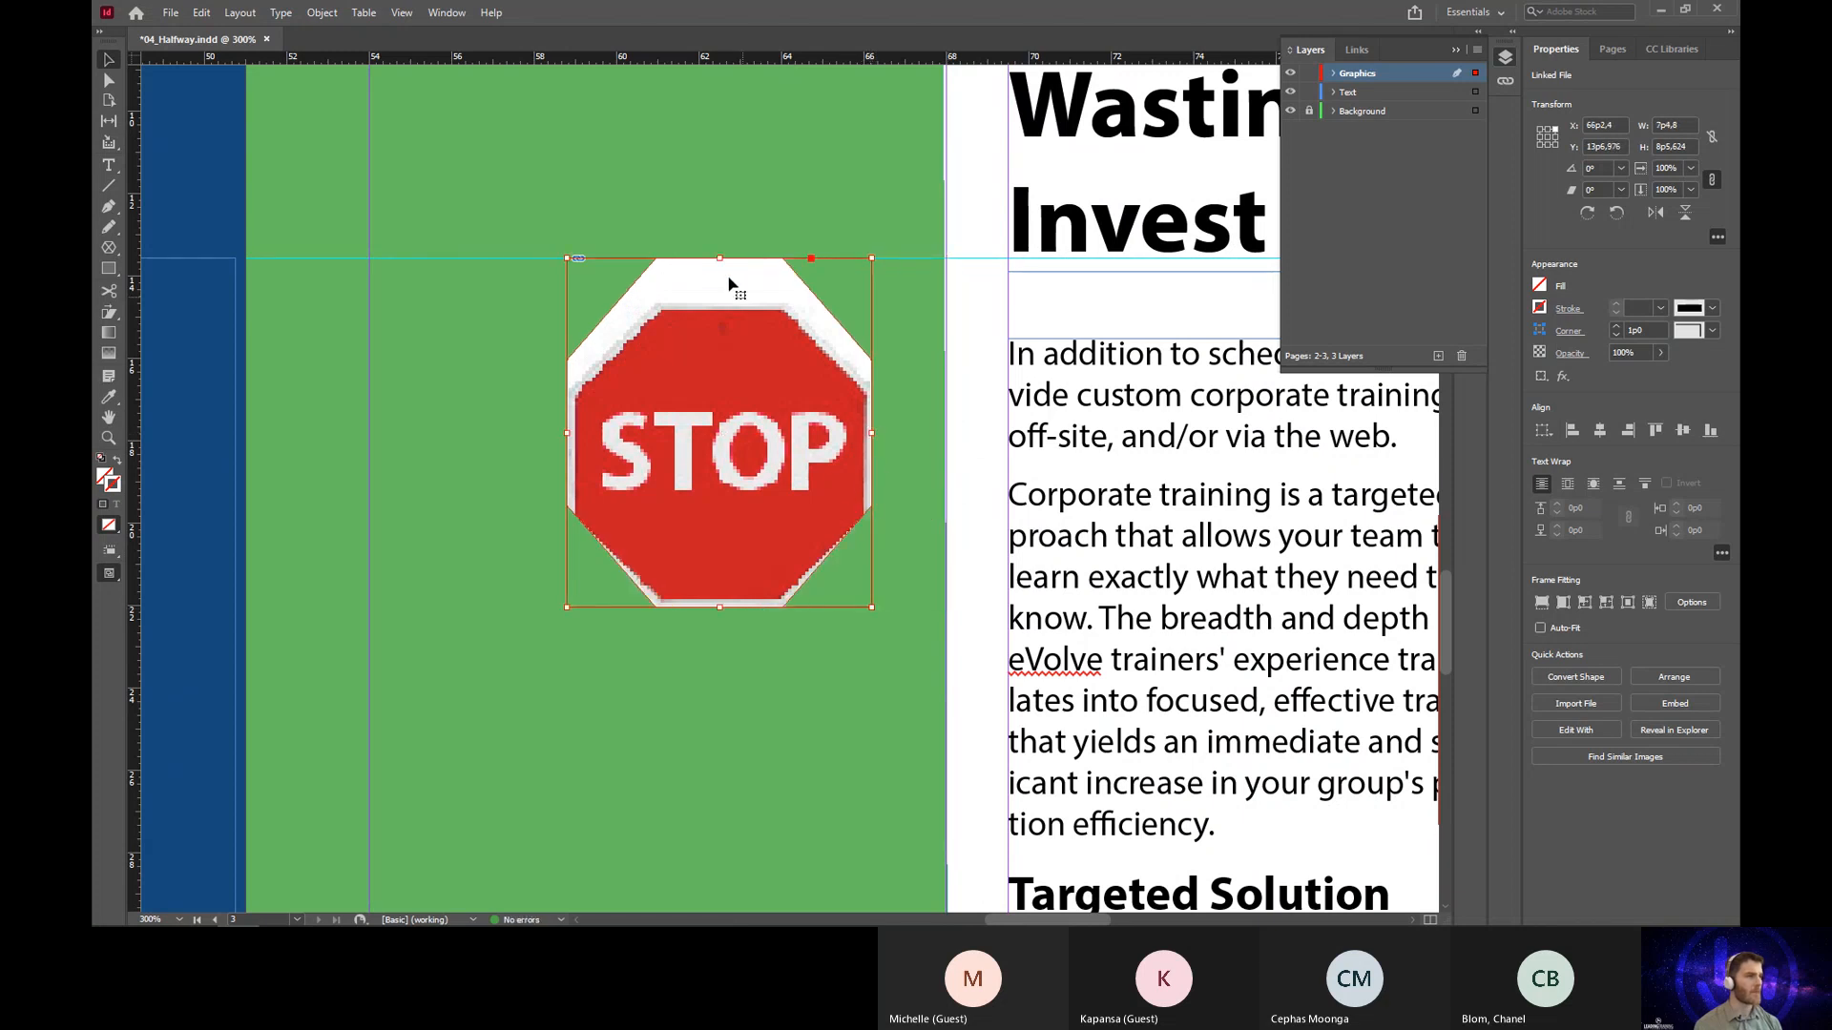
left_click_drag(726, 259, 727, 304)
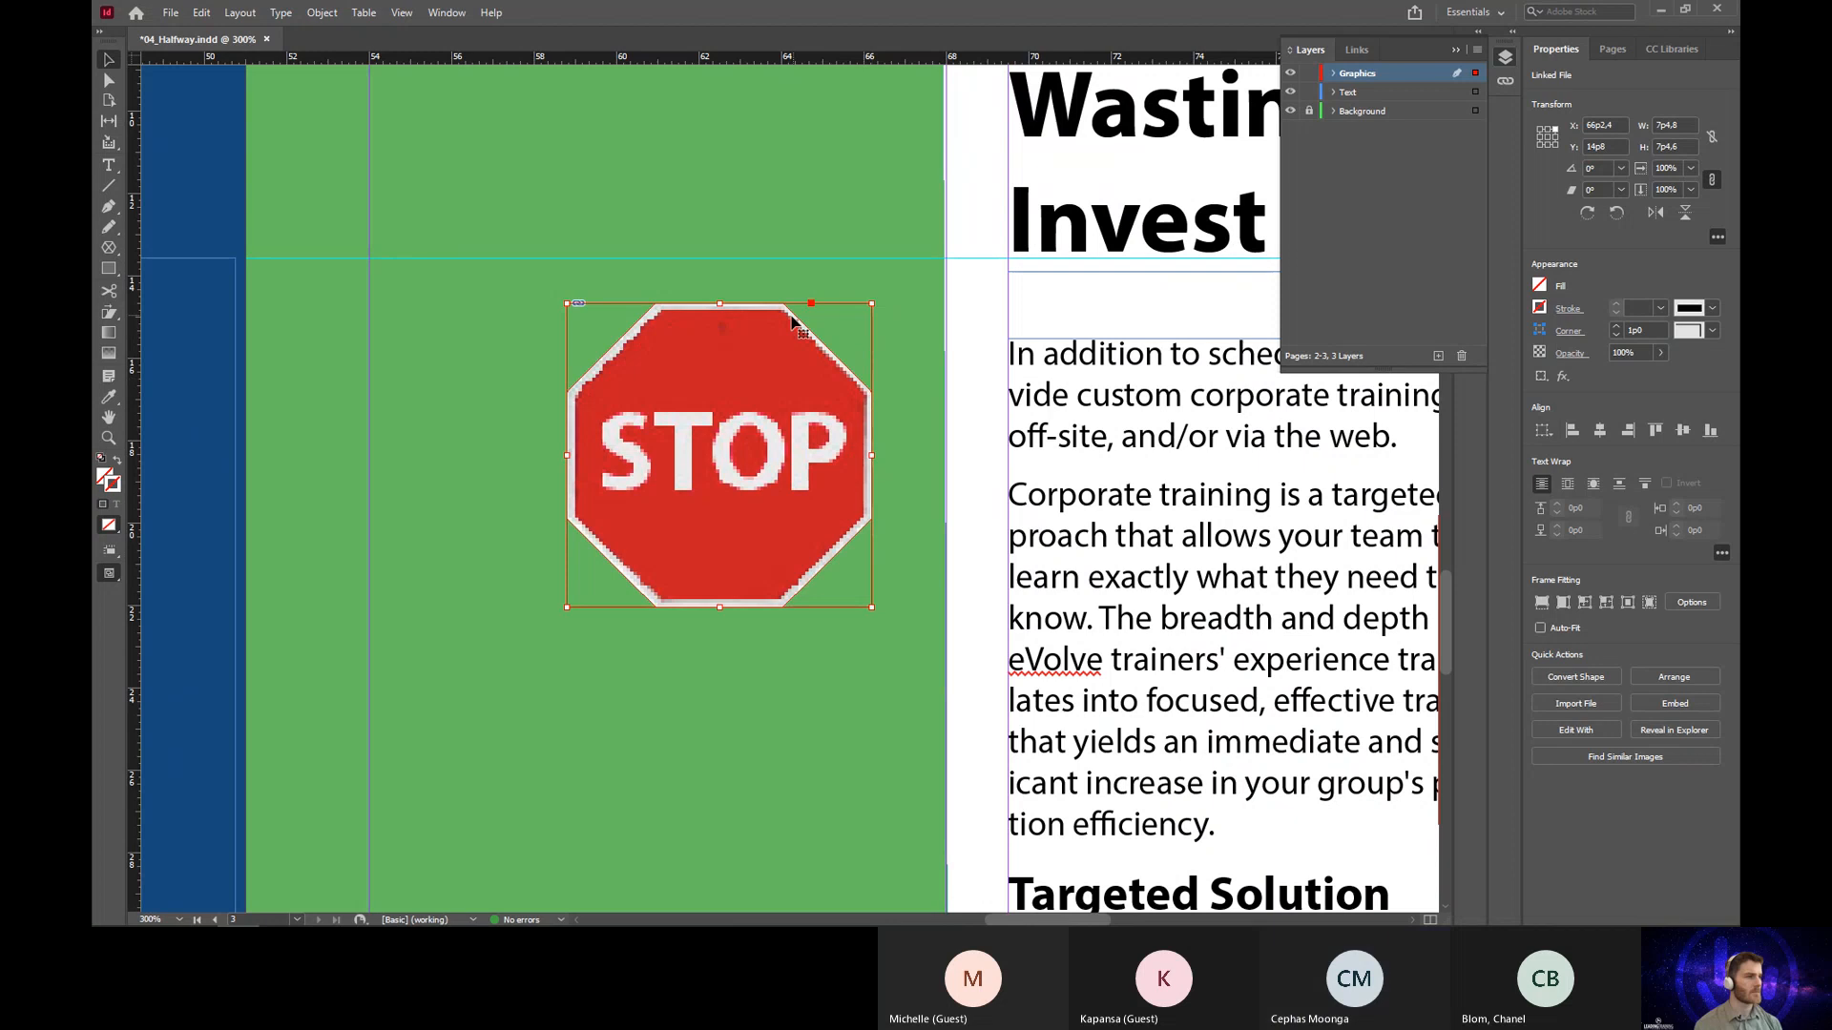
left_click(889, 702)
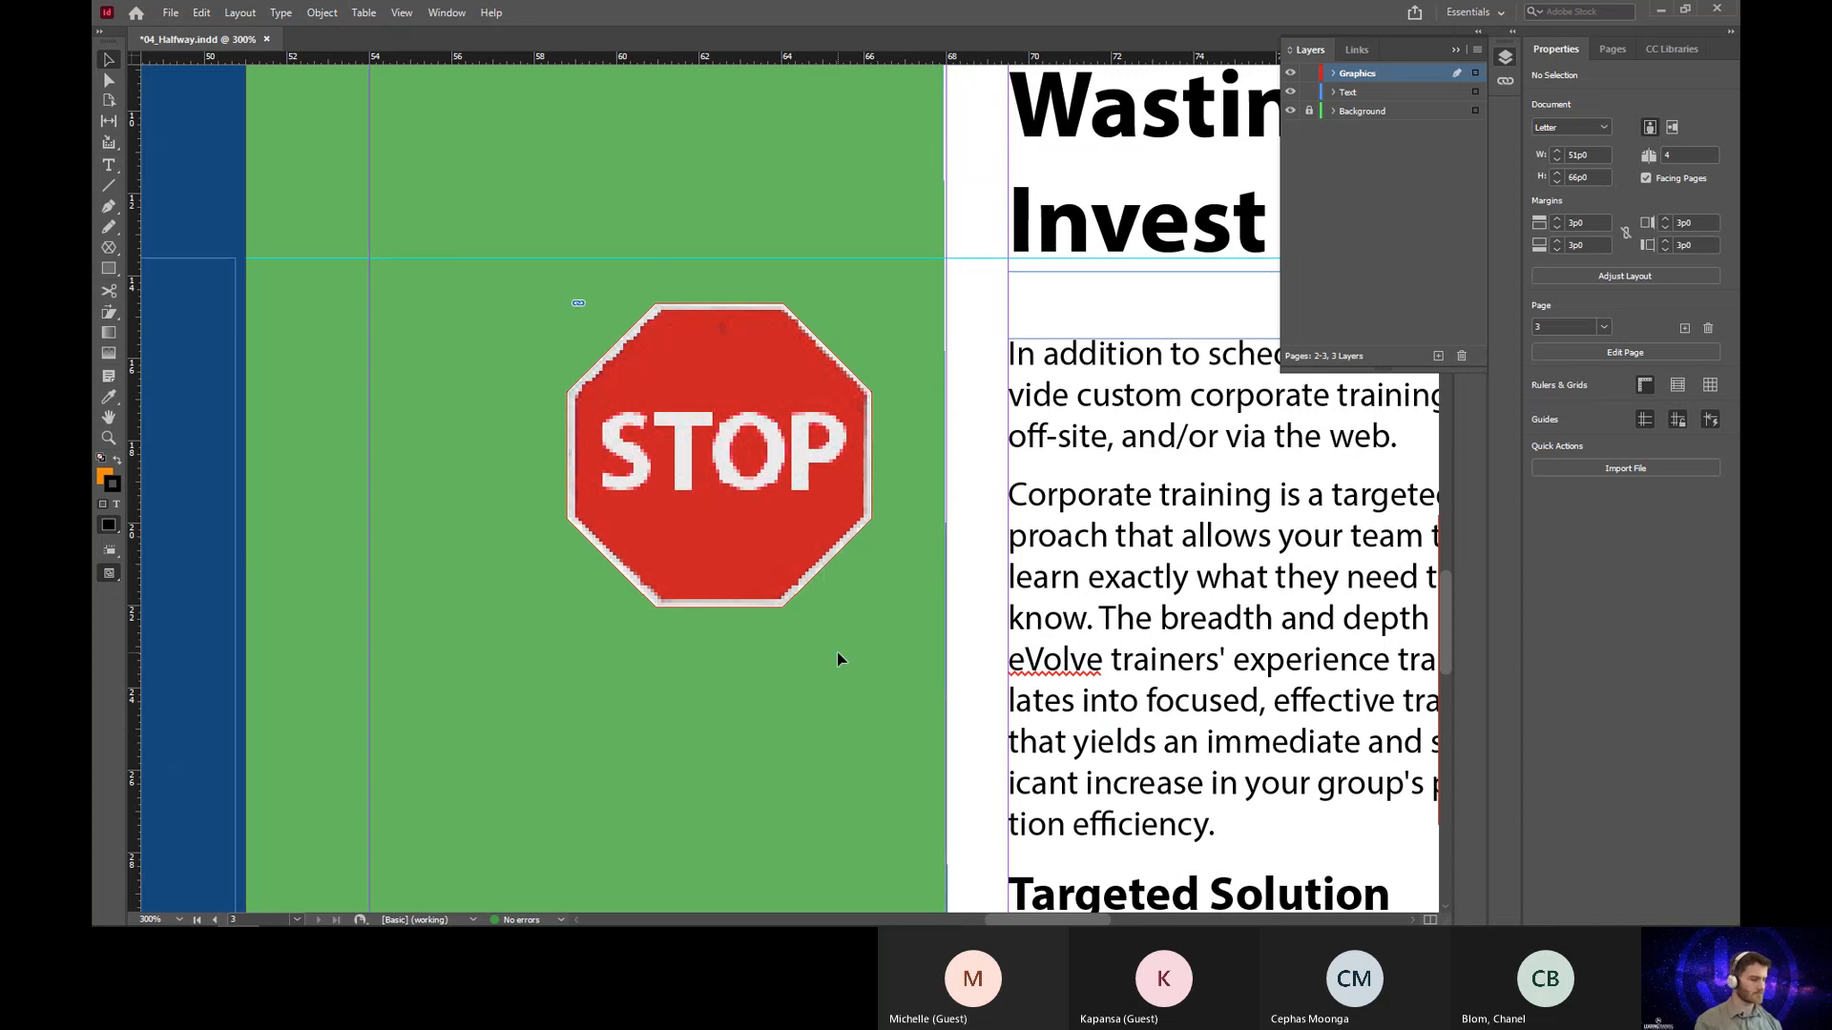
Step: Preview the whole spread without guides and frame edges, and return to the normal view
key("ctrl+alt+space")
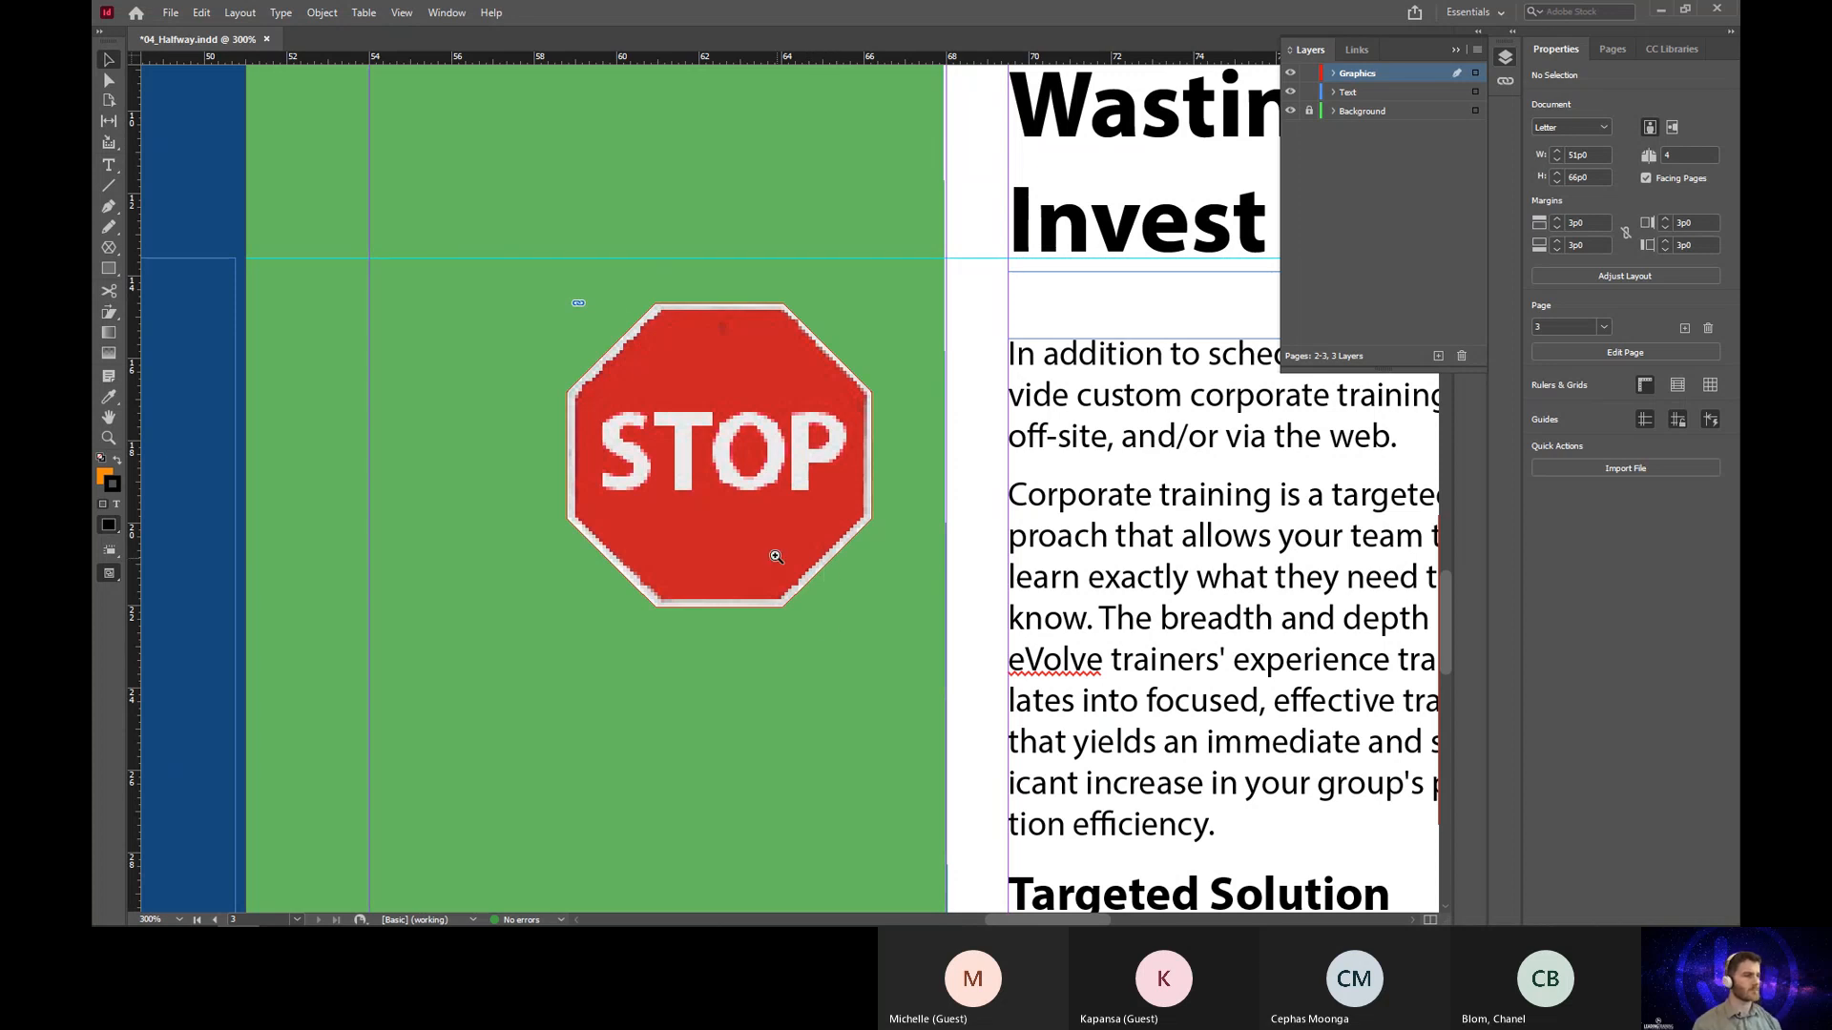
left_click(774, 556)
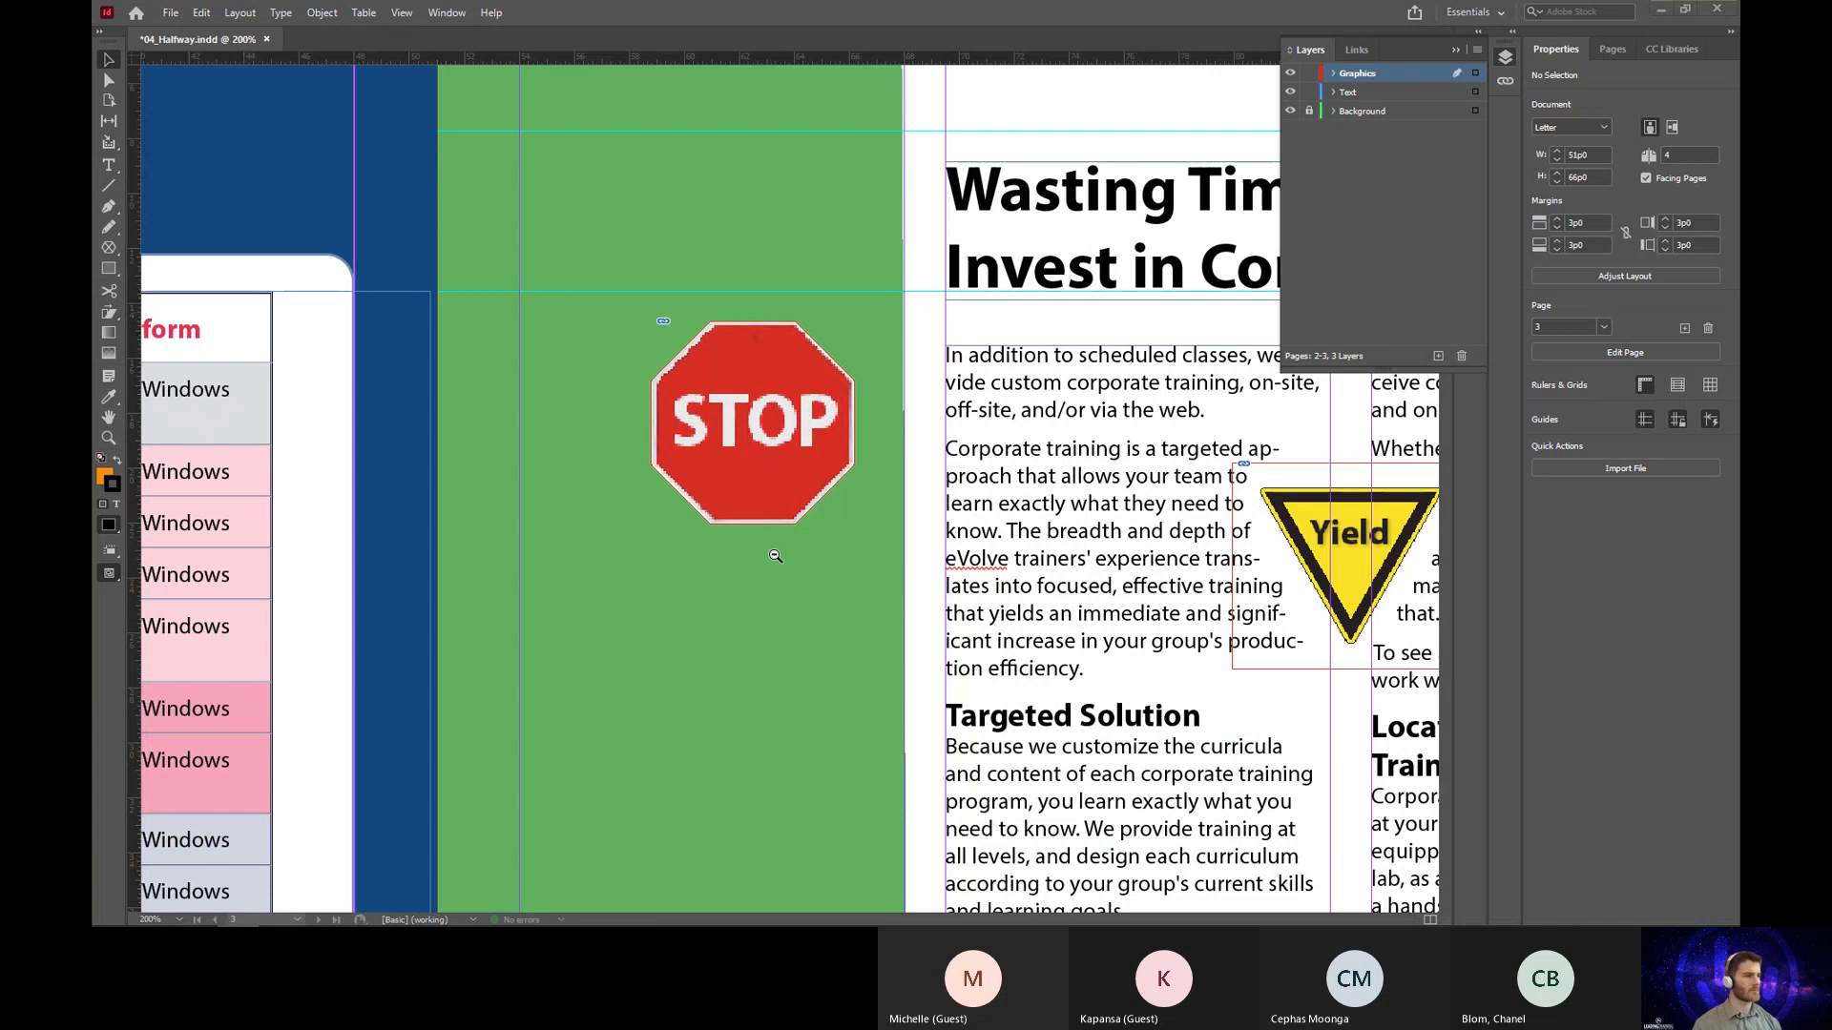
left_click(775, 557)
left_click(775, 556)
left_click(775, 556)
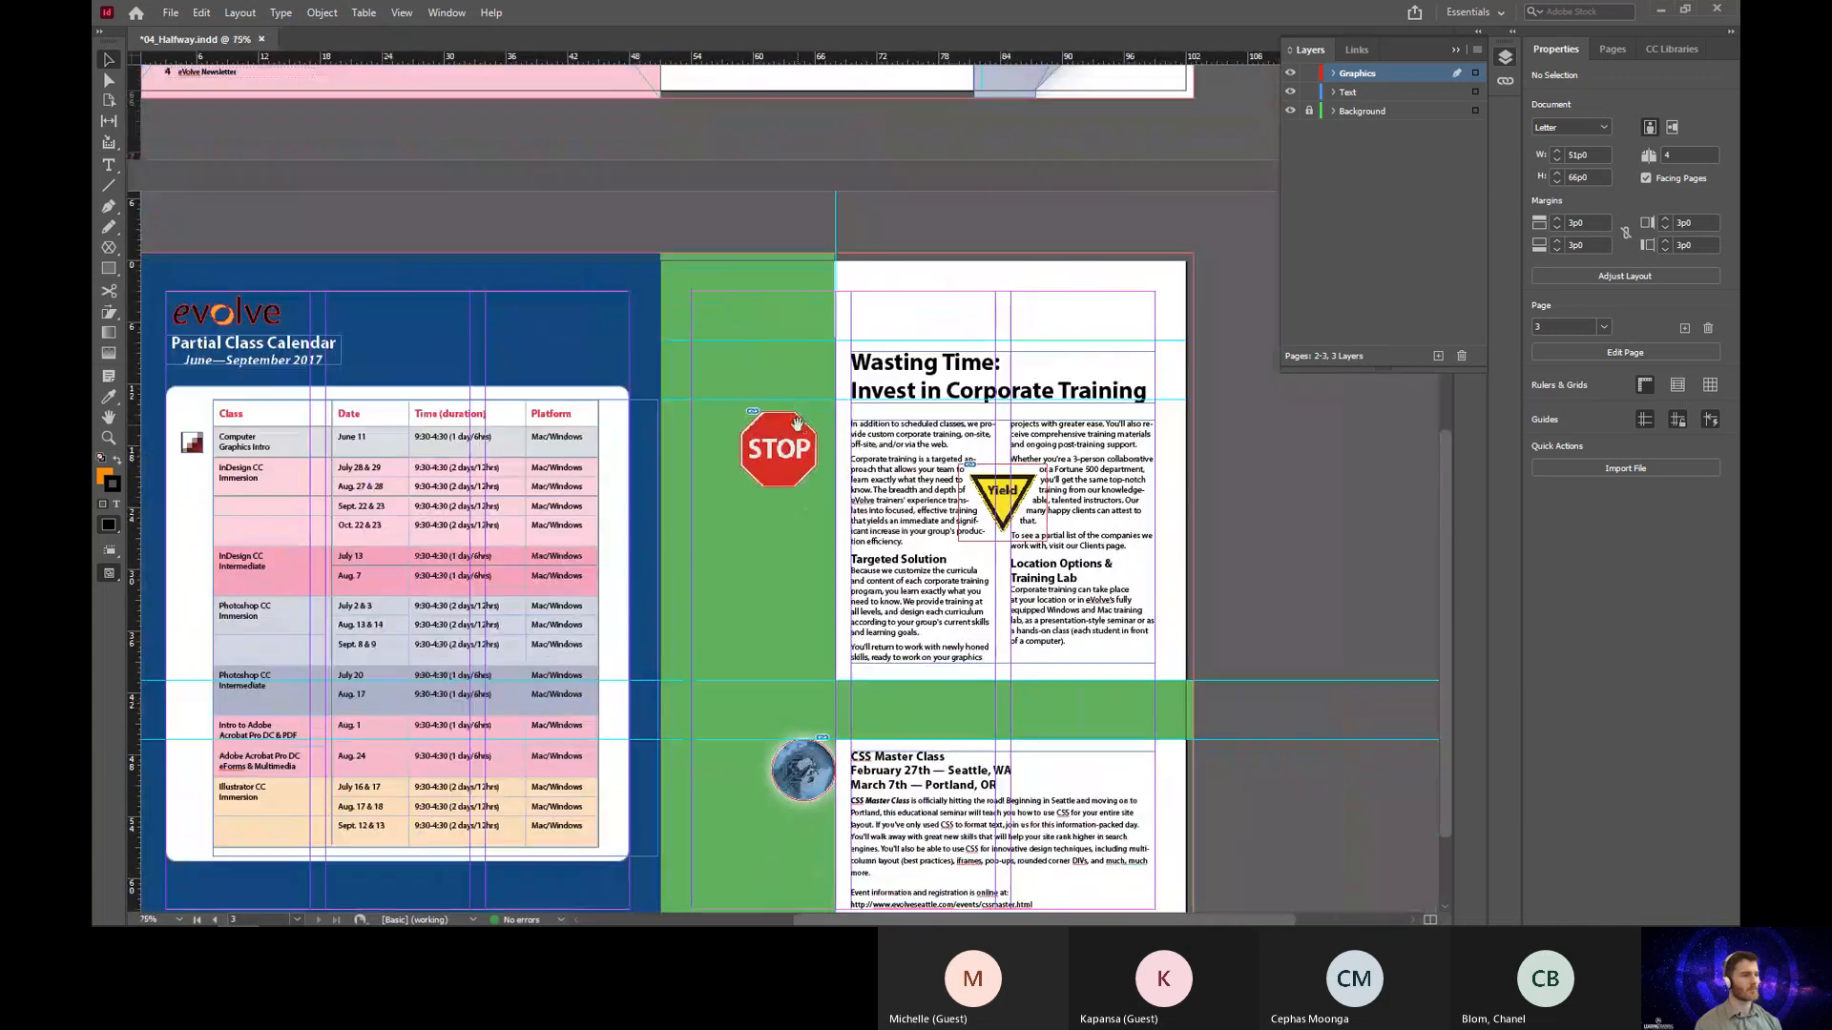
scroll(776, 512, "down", 2)
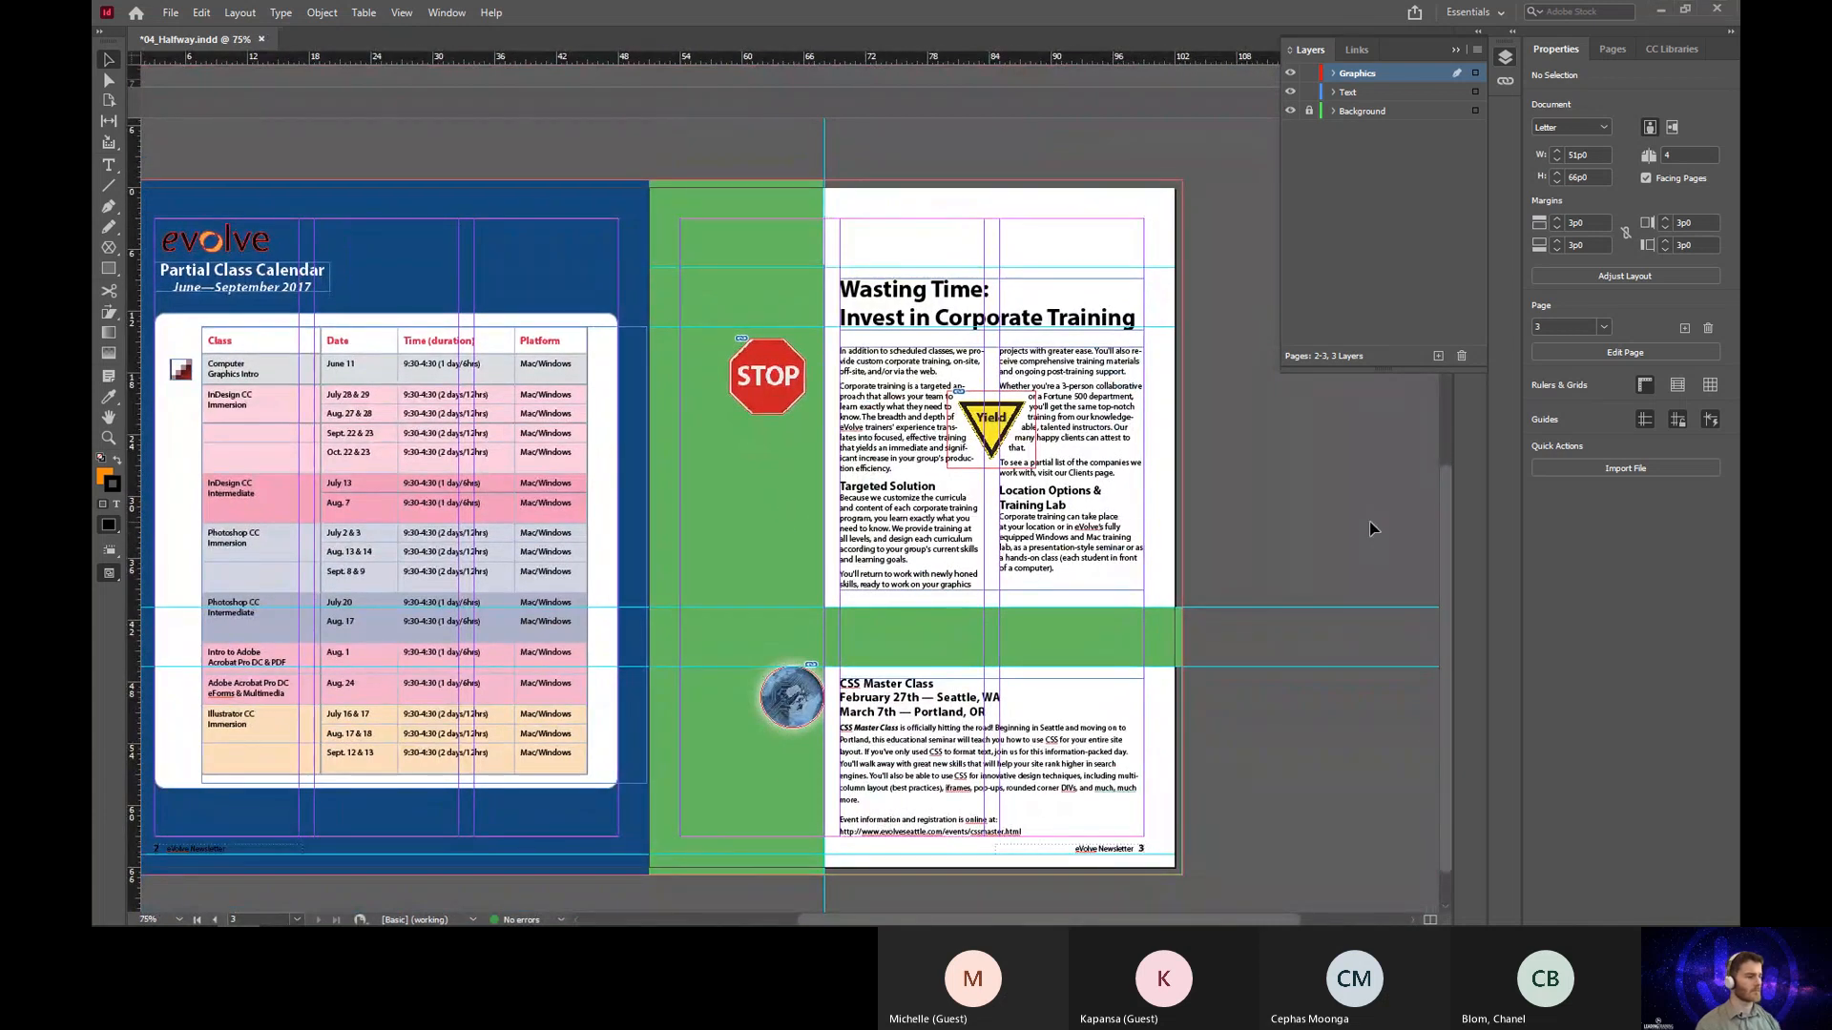
key("w")
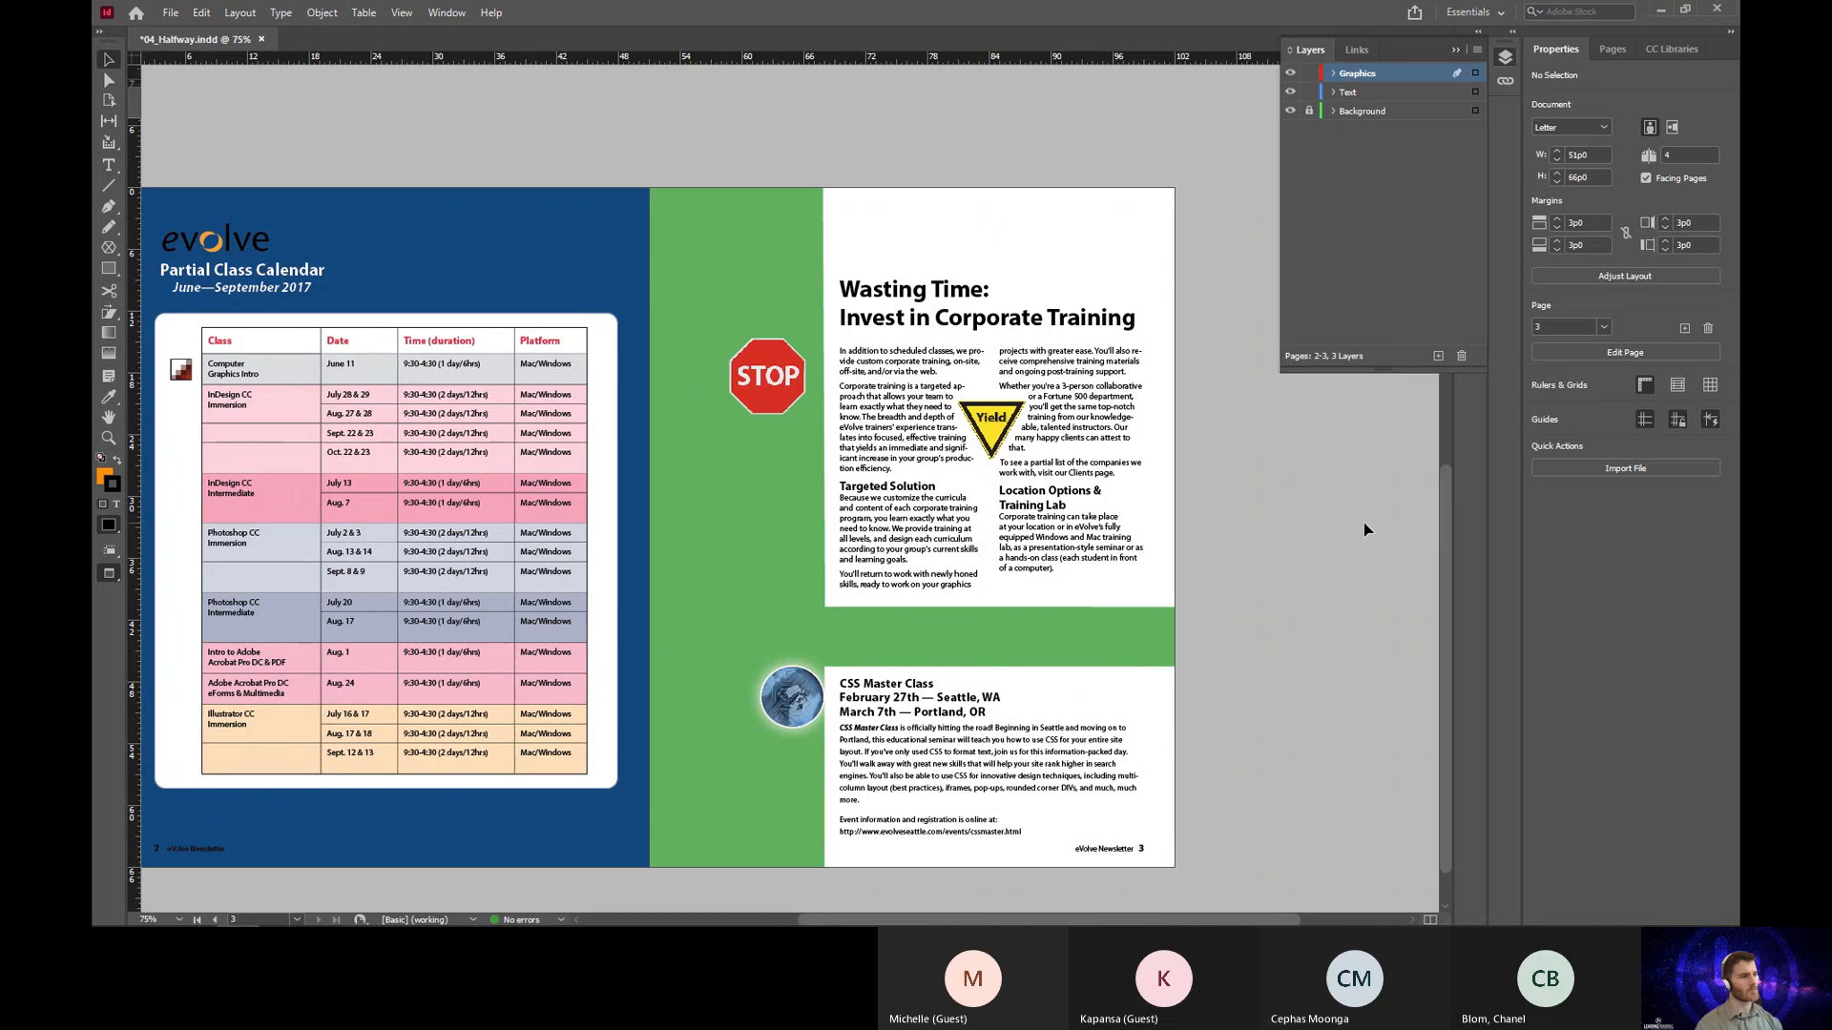
key("w")
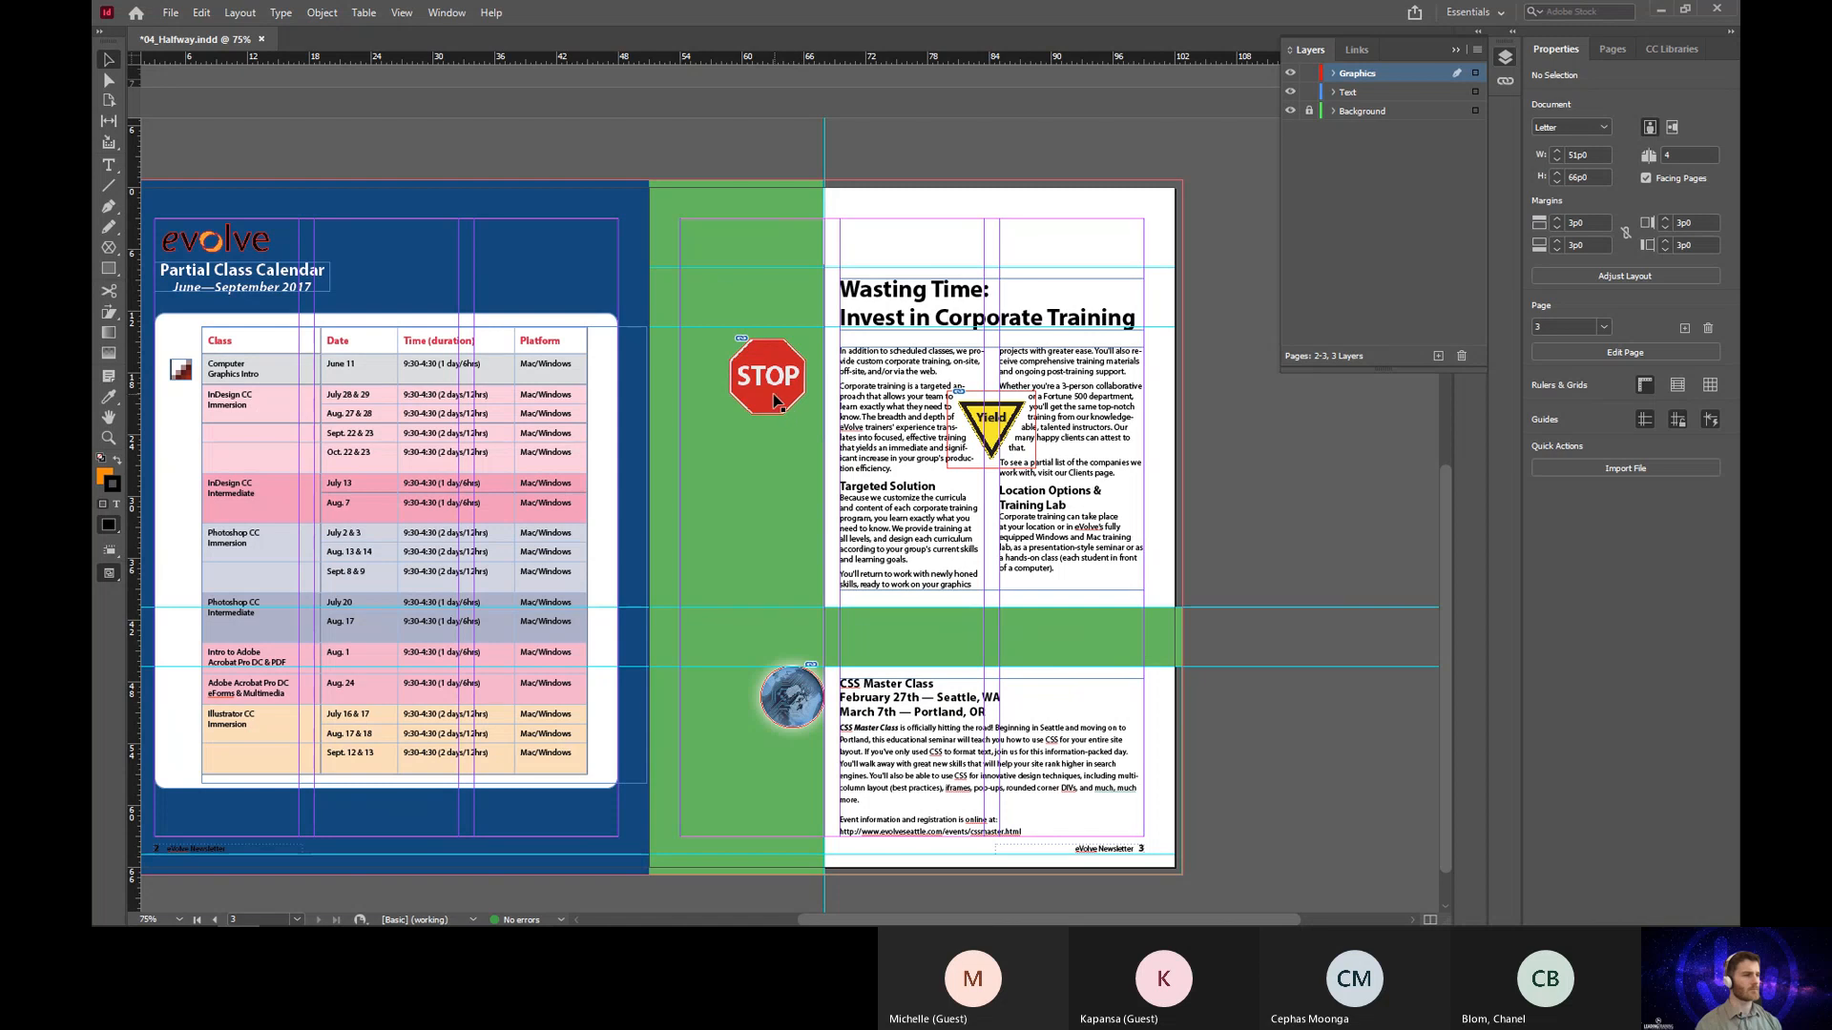
Step: Move the cropped stop sign against the green column's right edge and the horizontal guide, at about X 68p0.8, Y 13p6.9
left_click_drag(775, 410, 797, 392)
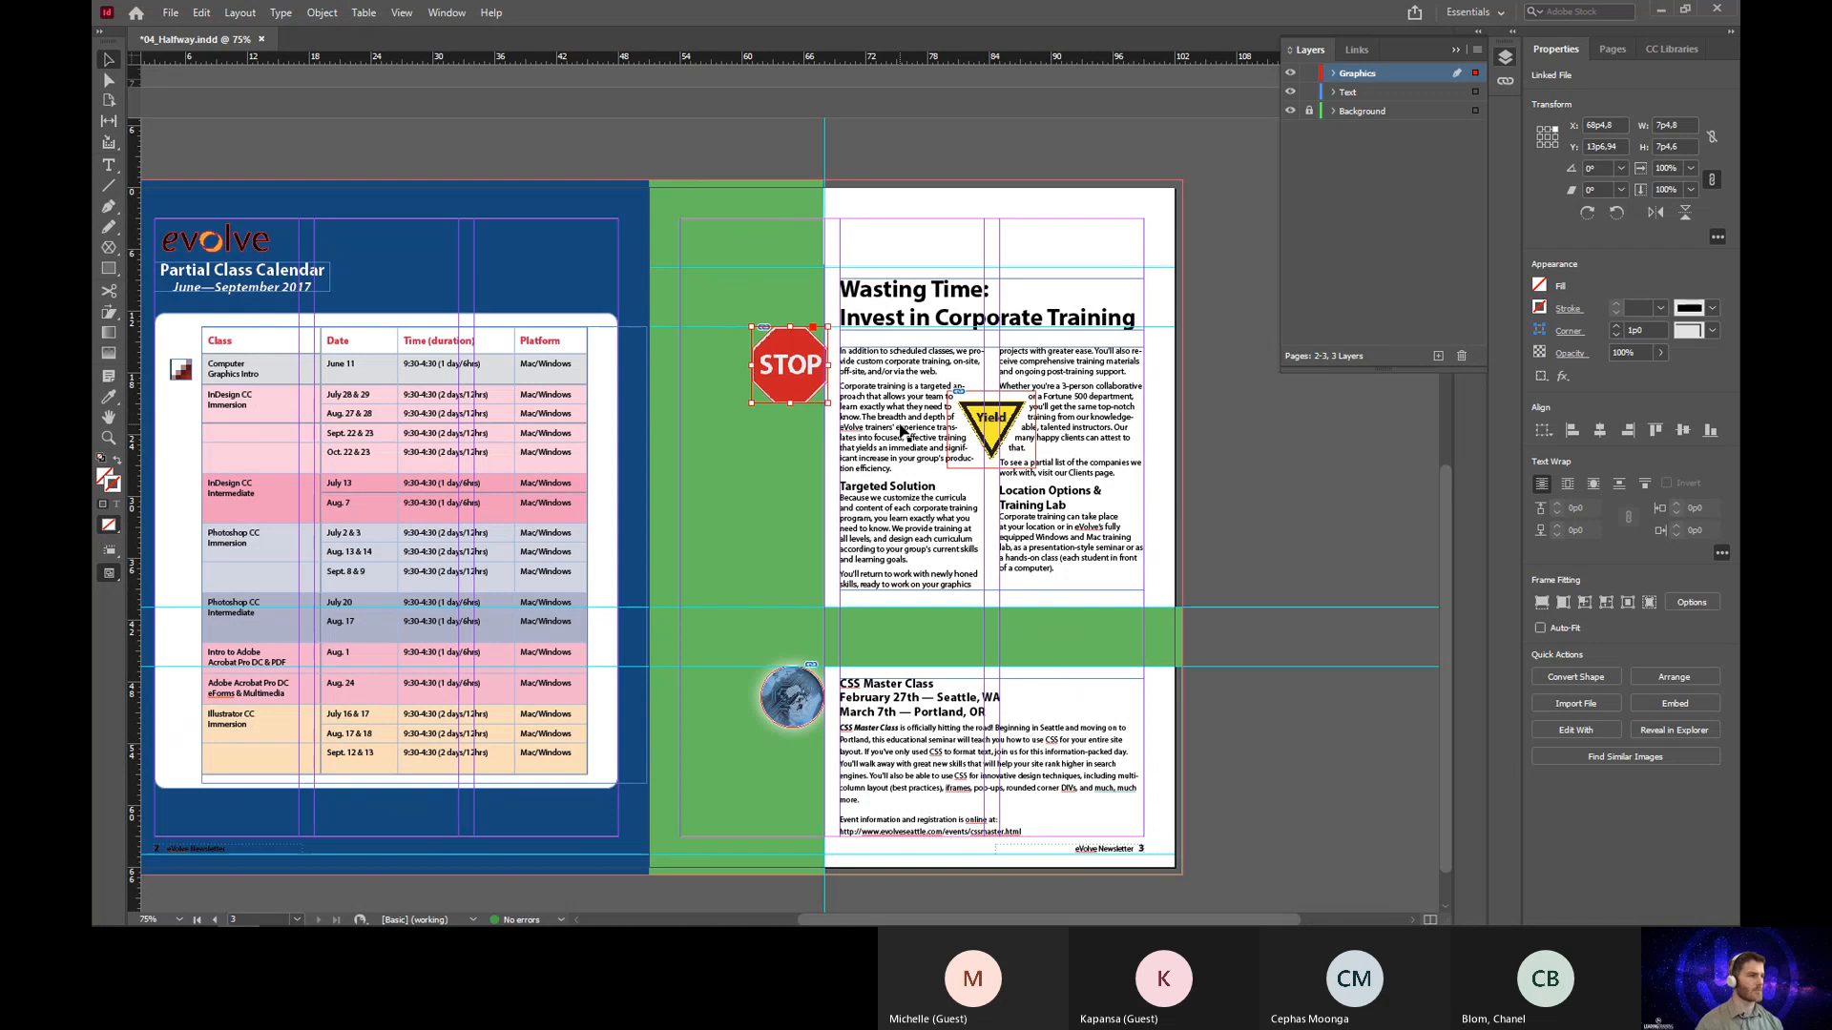
key("Left")
key("Left")
key("Left")
key("Left")
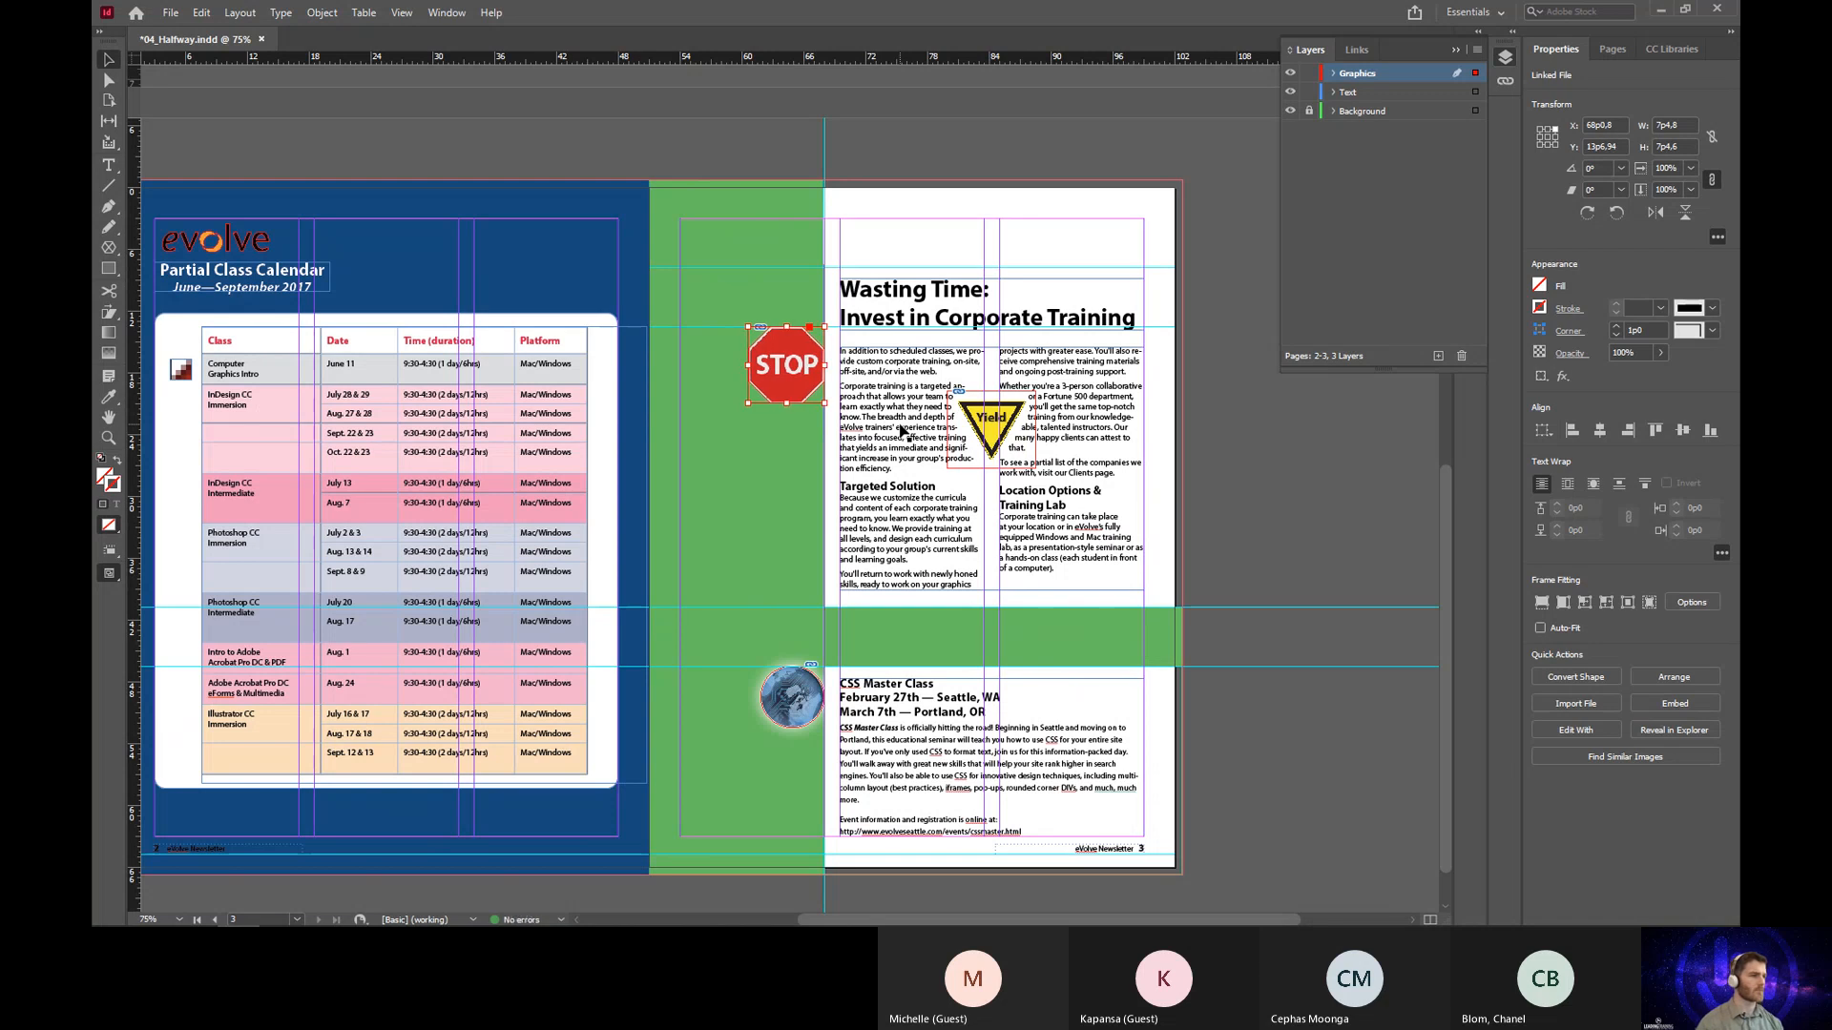
left_click(1277, 460)
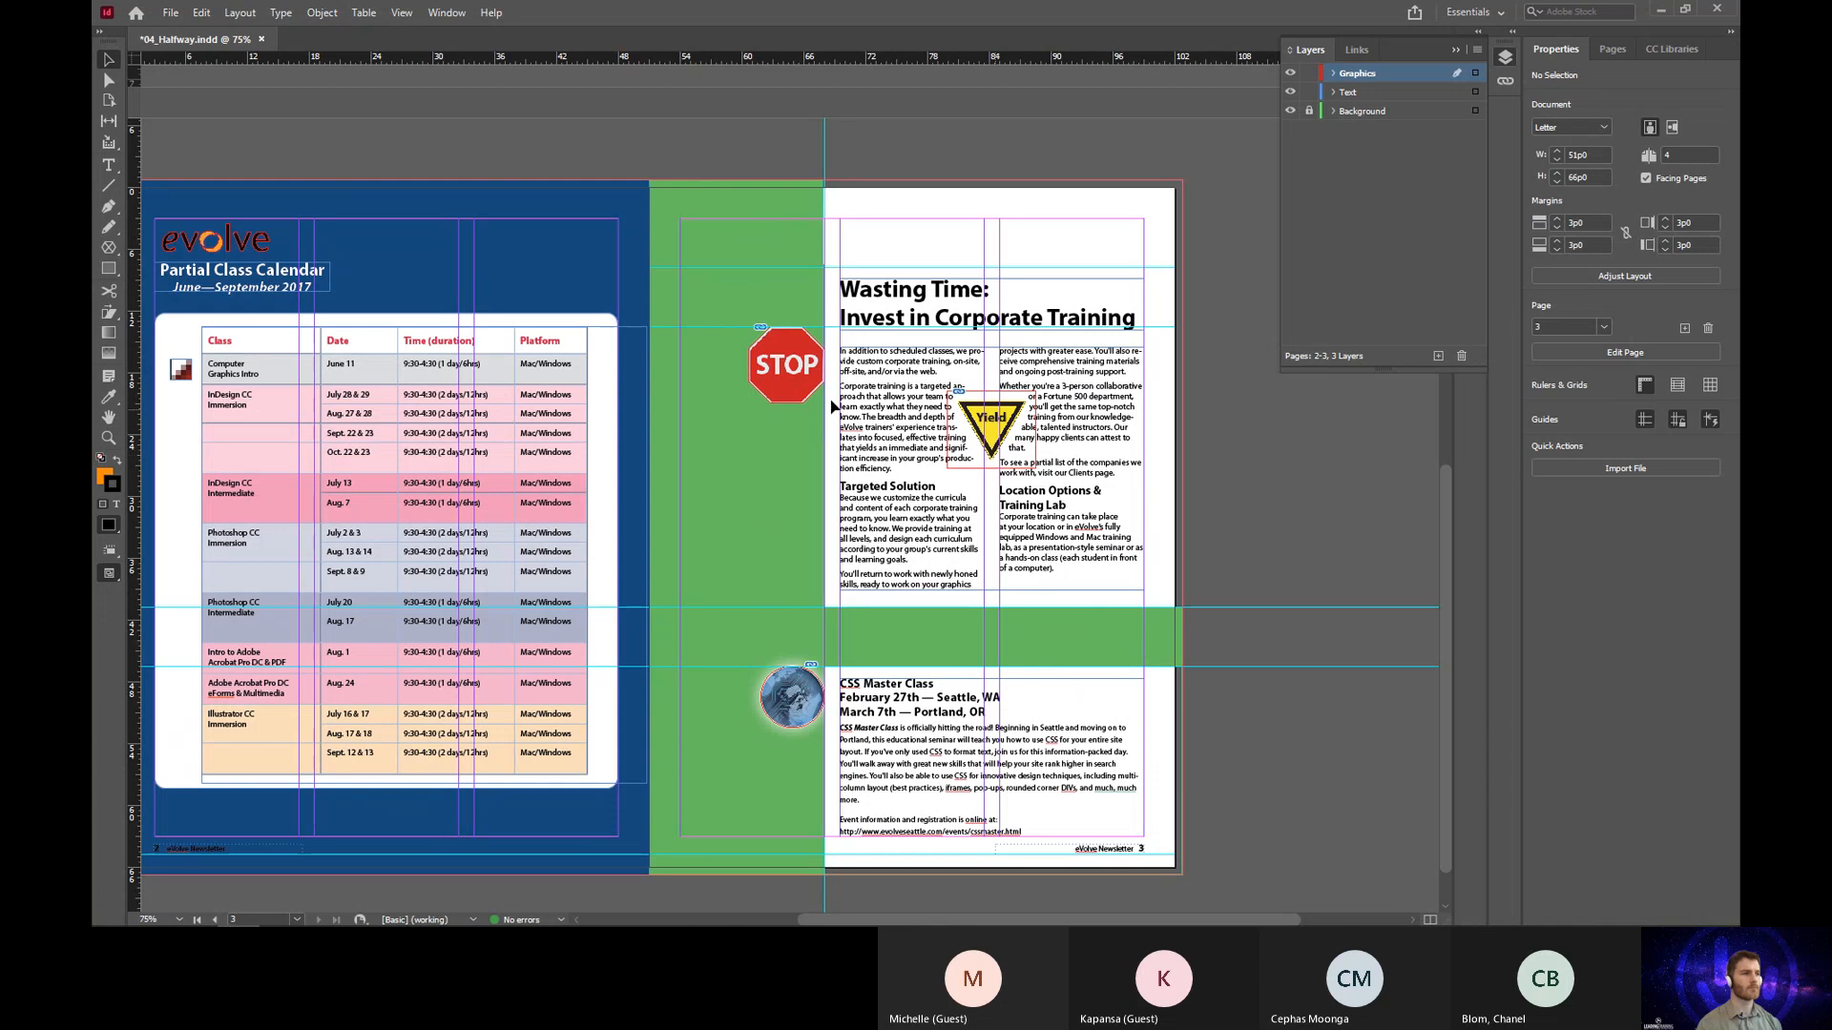
left_click(780, 402)
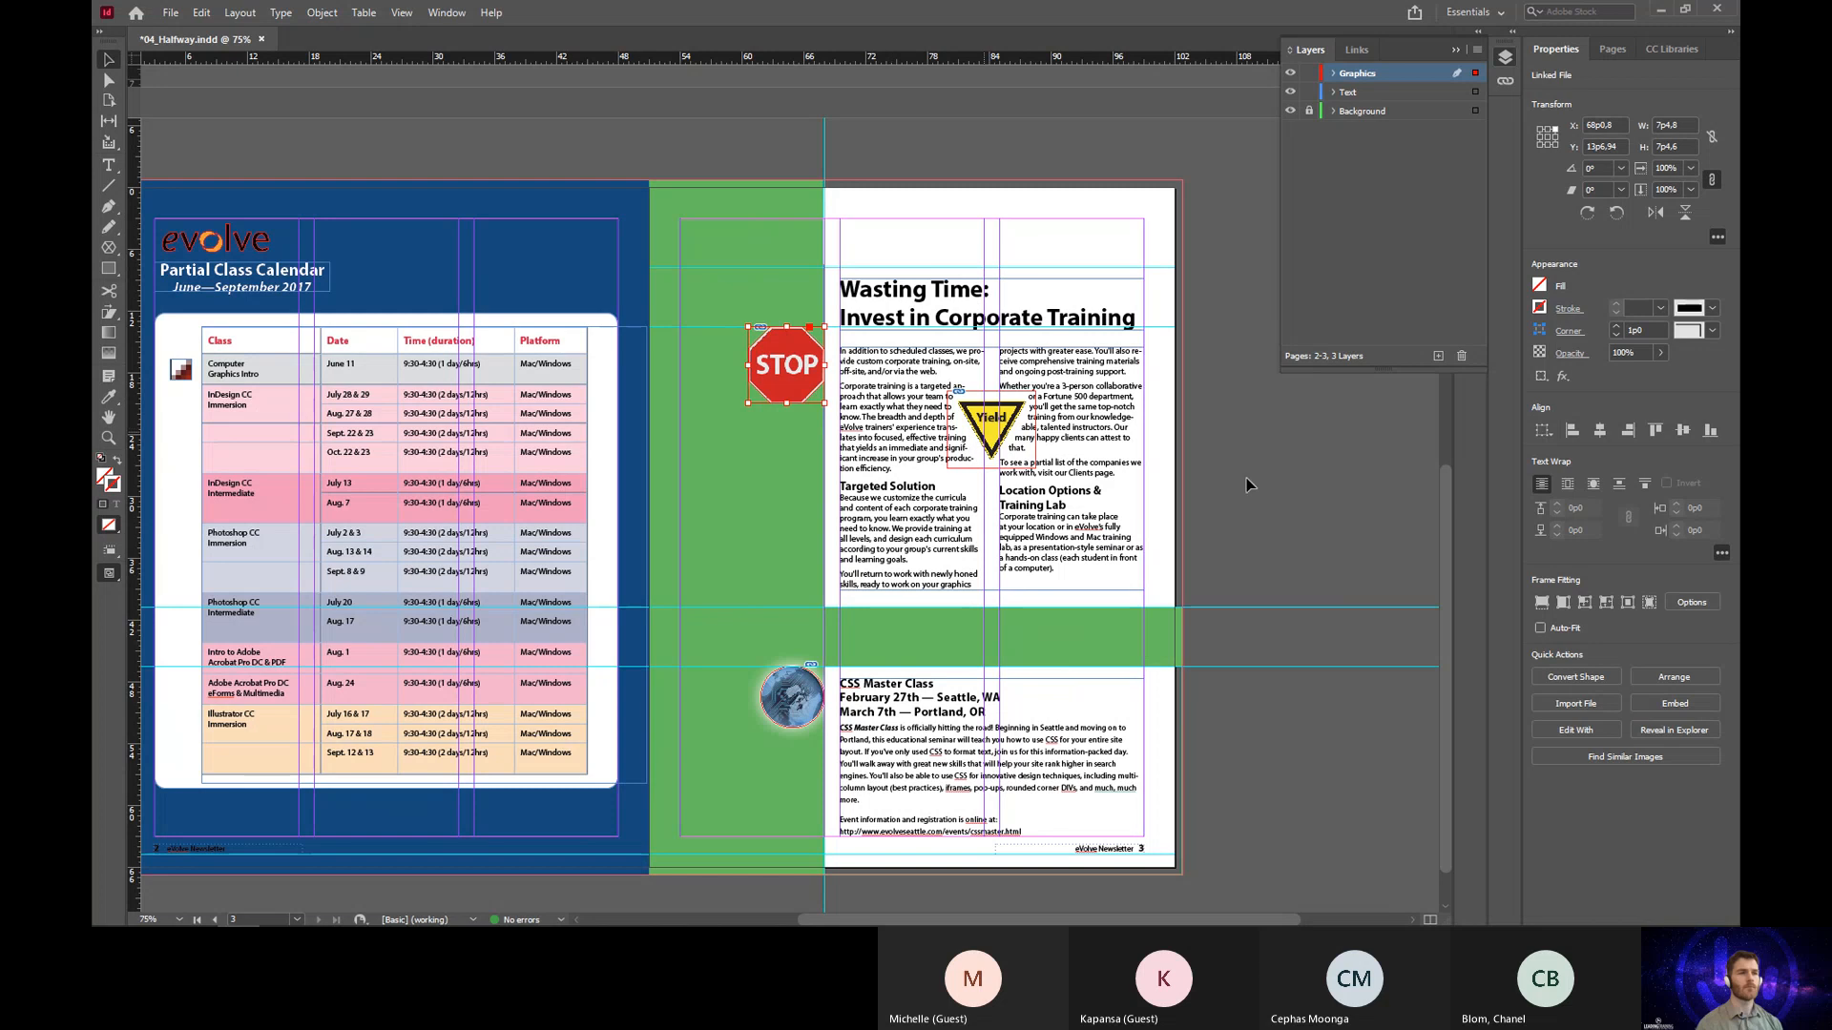
left_click(1283, 477)
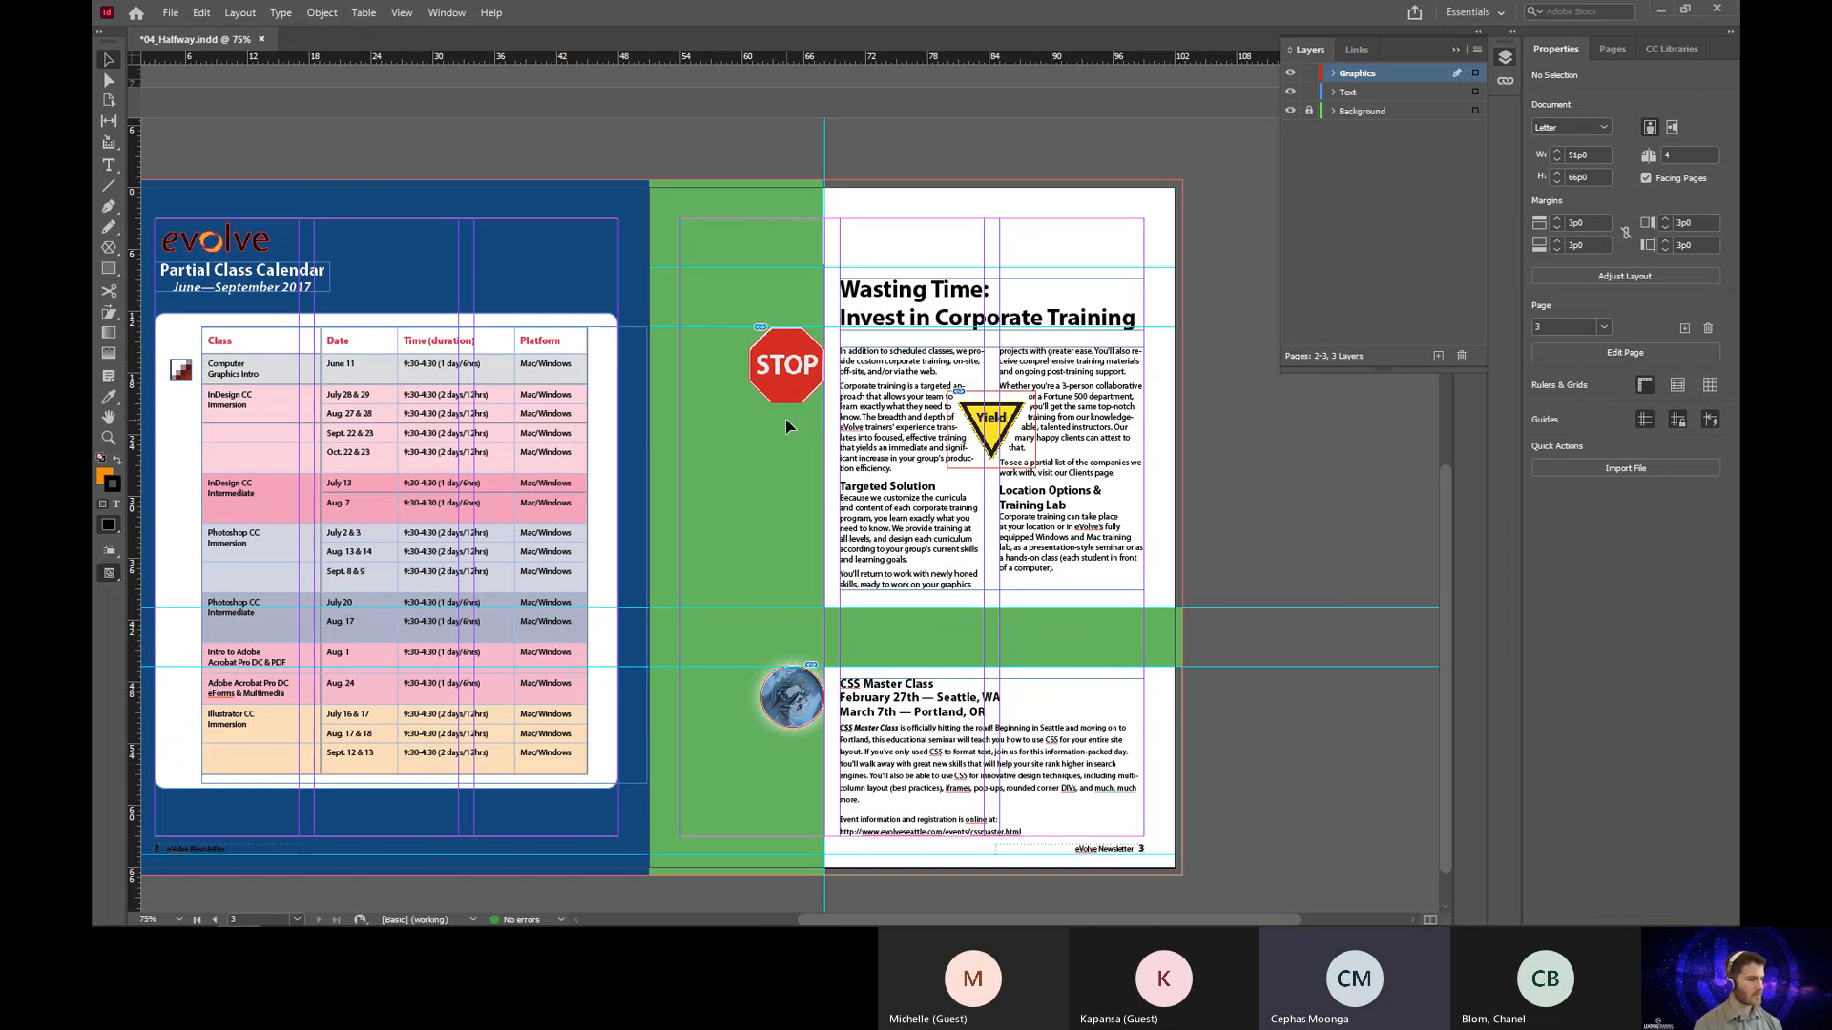
Step: Undo the stop sign's move and frame cropping, keeping the image placed in the 10p0 octagonal frame
left_click(768, 382)
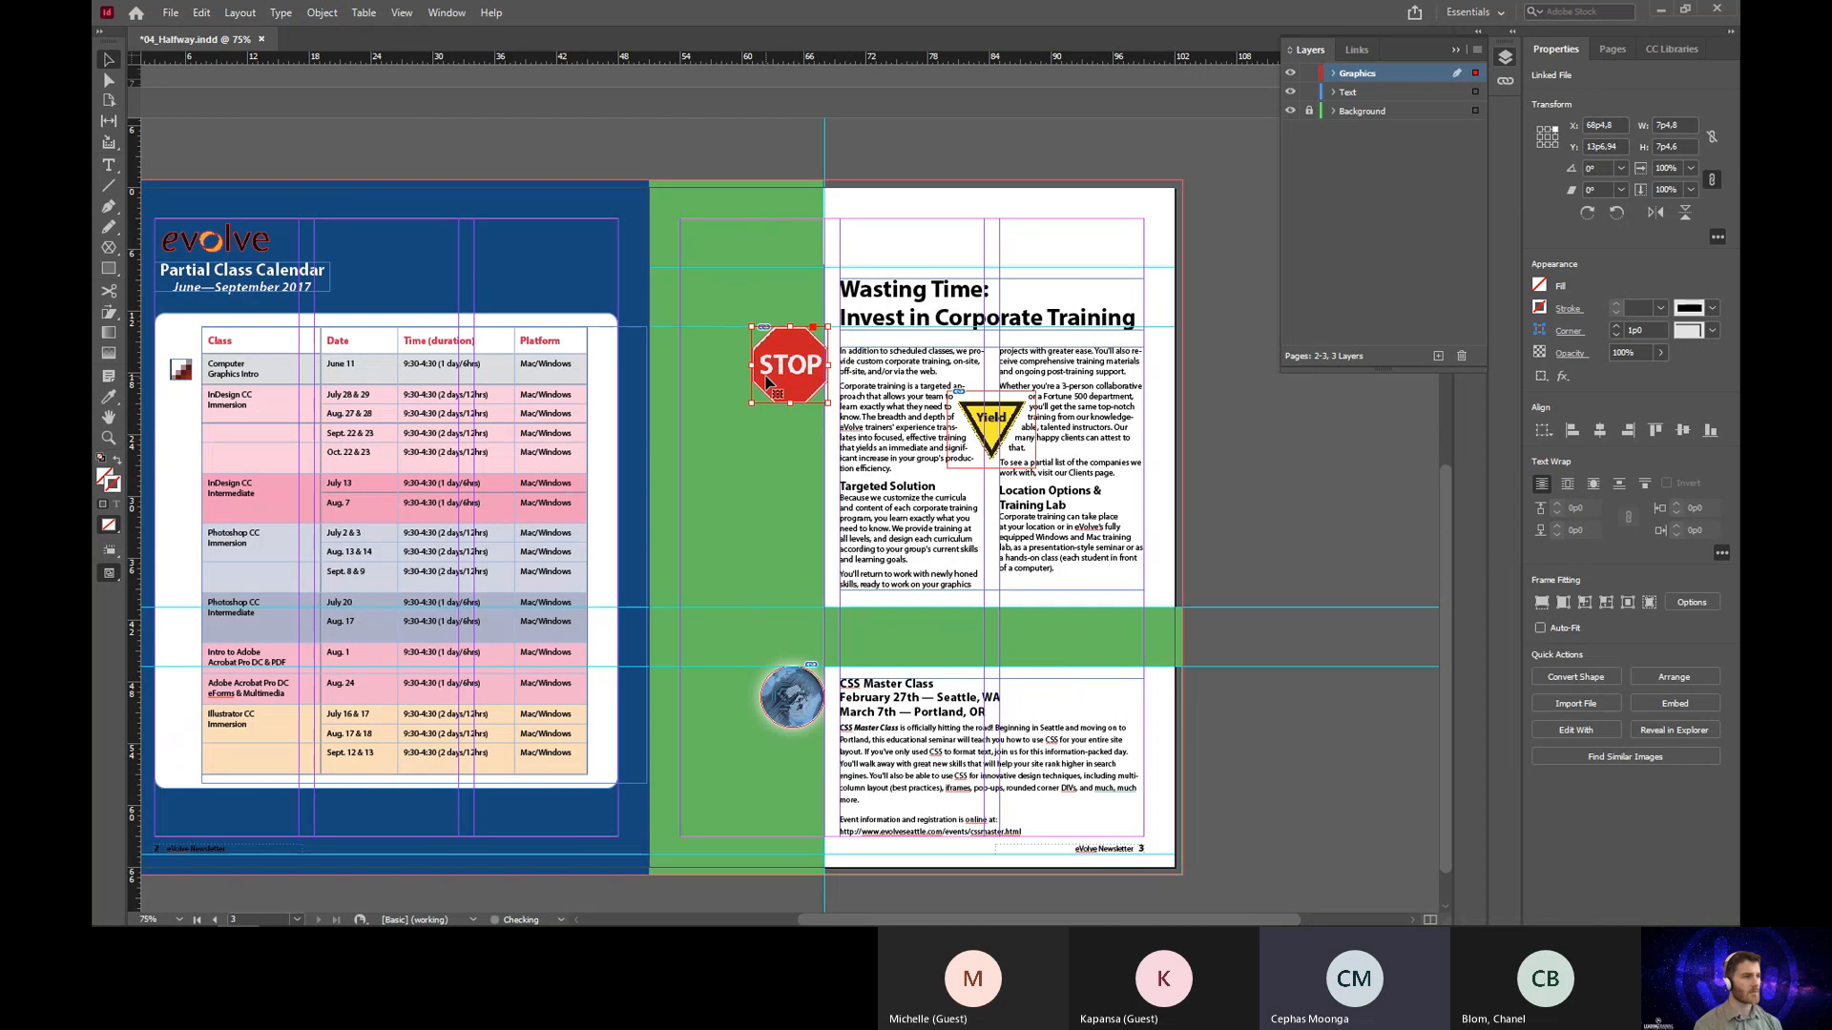
key("ctrl+z")
key("ctrl+z")
key("ctrl+z")
key("ctrl+z")
key("ctrl+z")
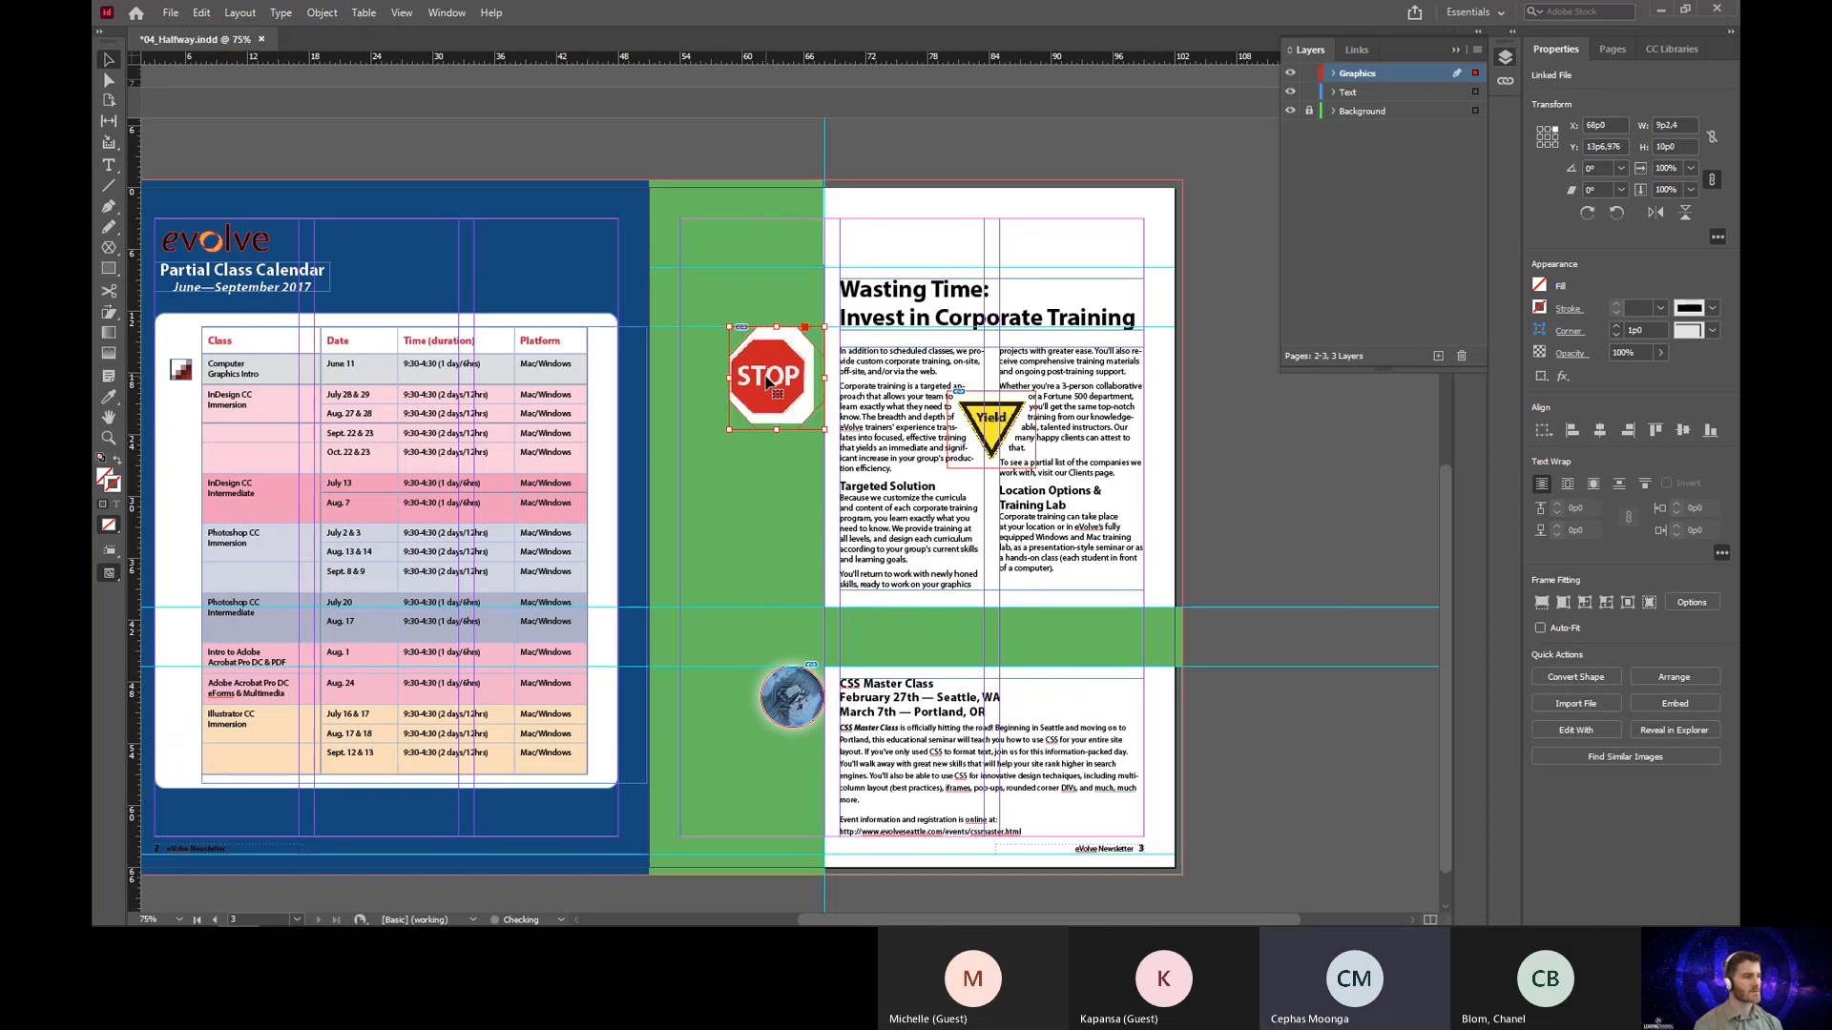
key("ctrl+z")
key("ctrl+z")
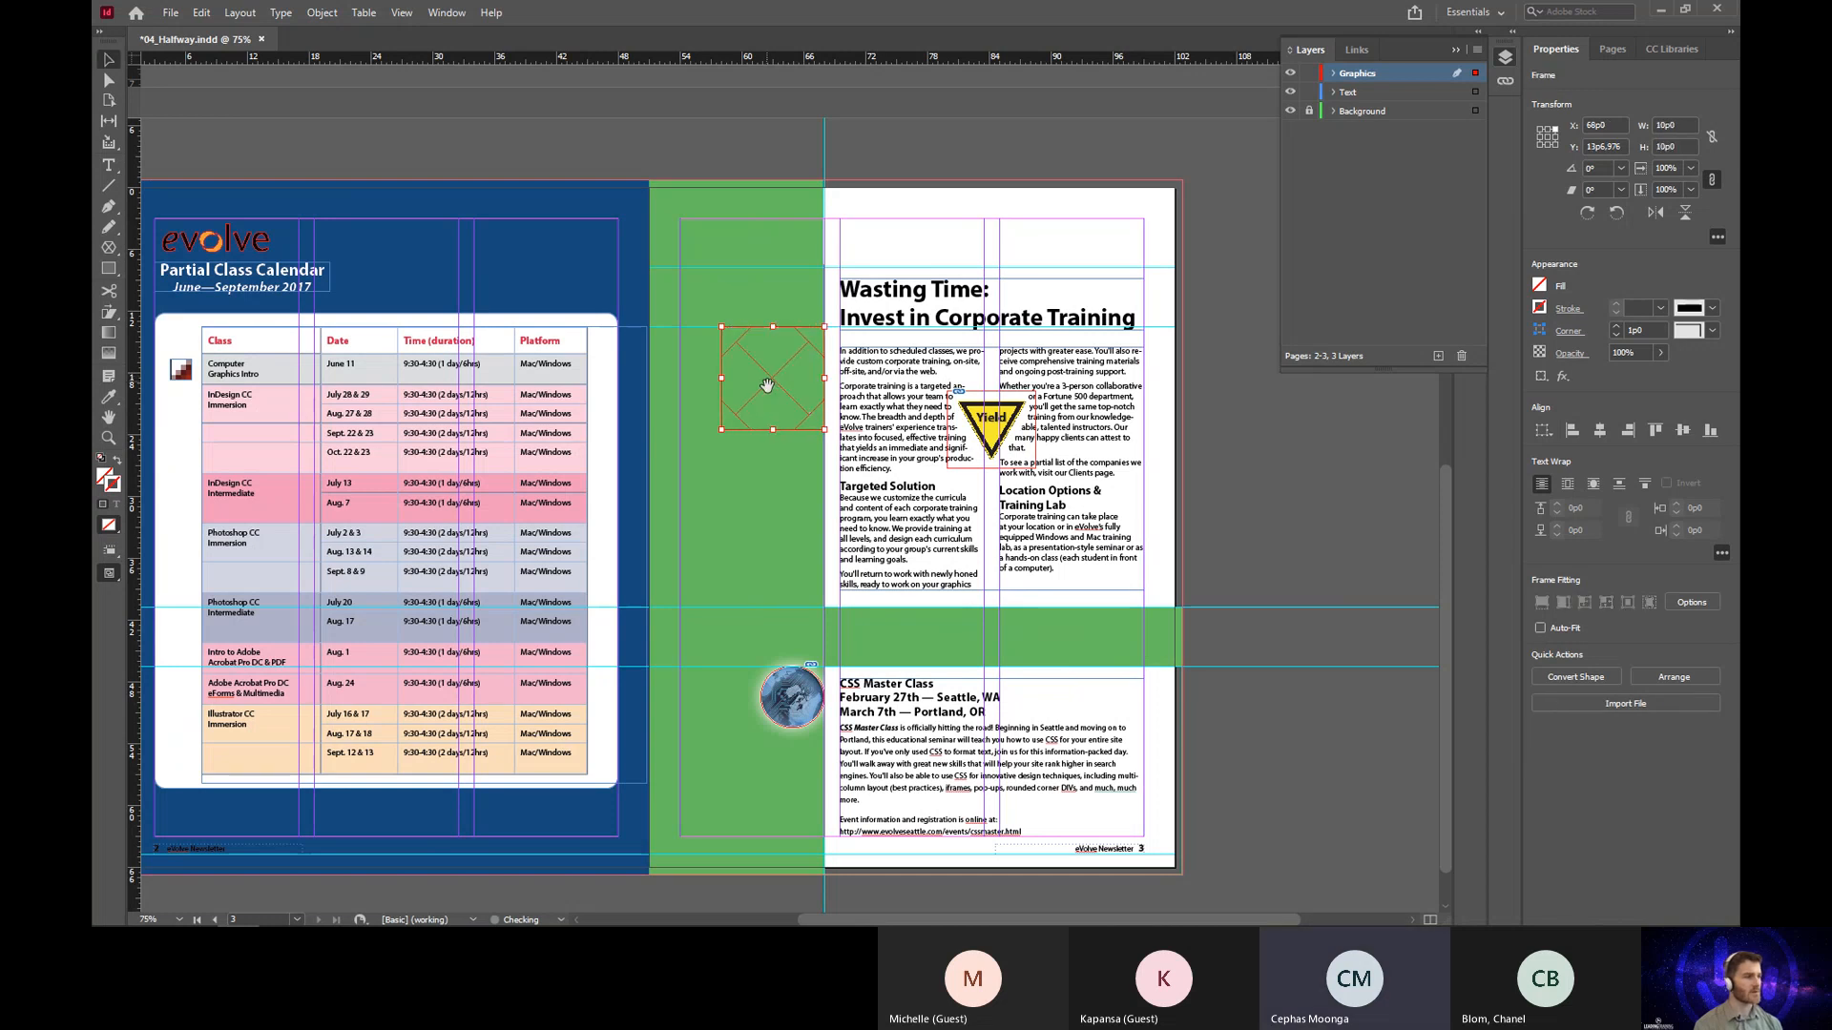
key("ctrl+shift+z")
left_click(735, 487)
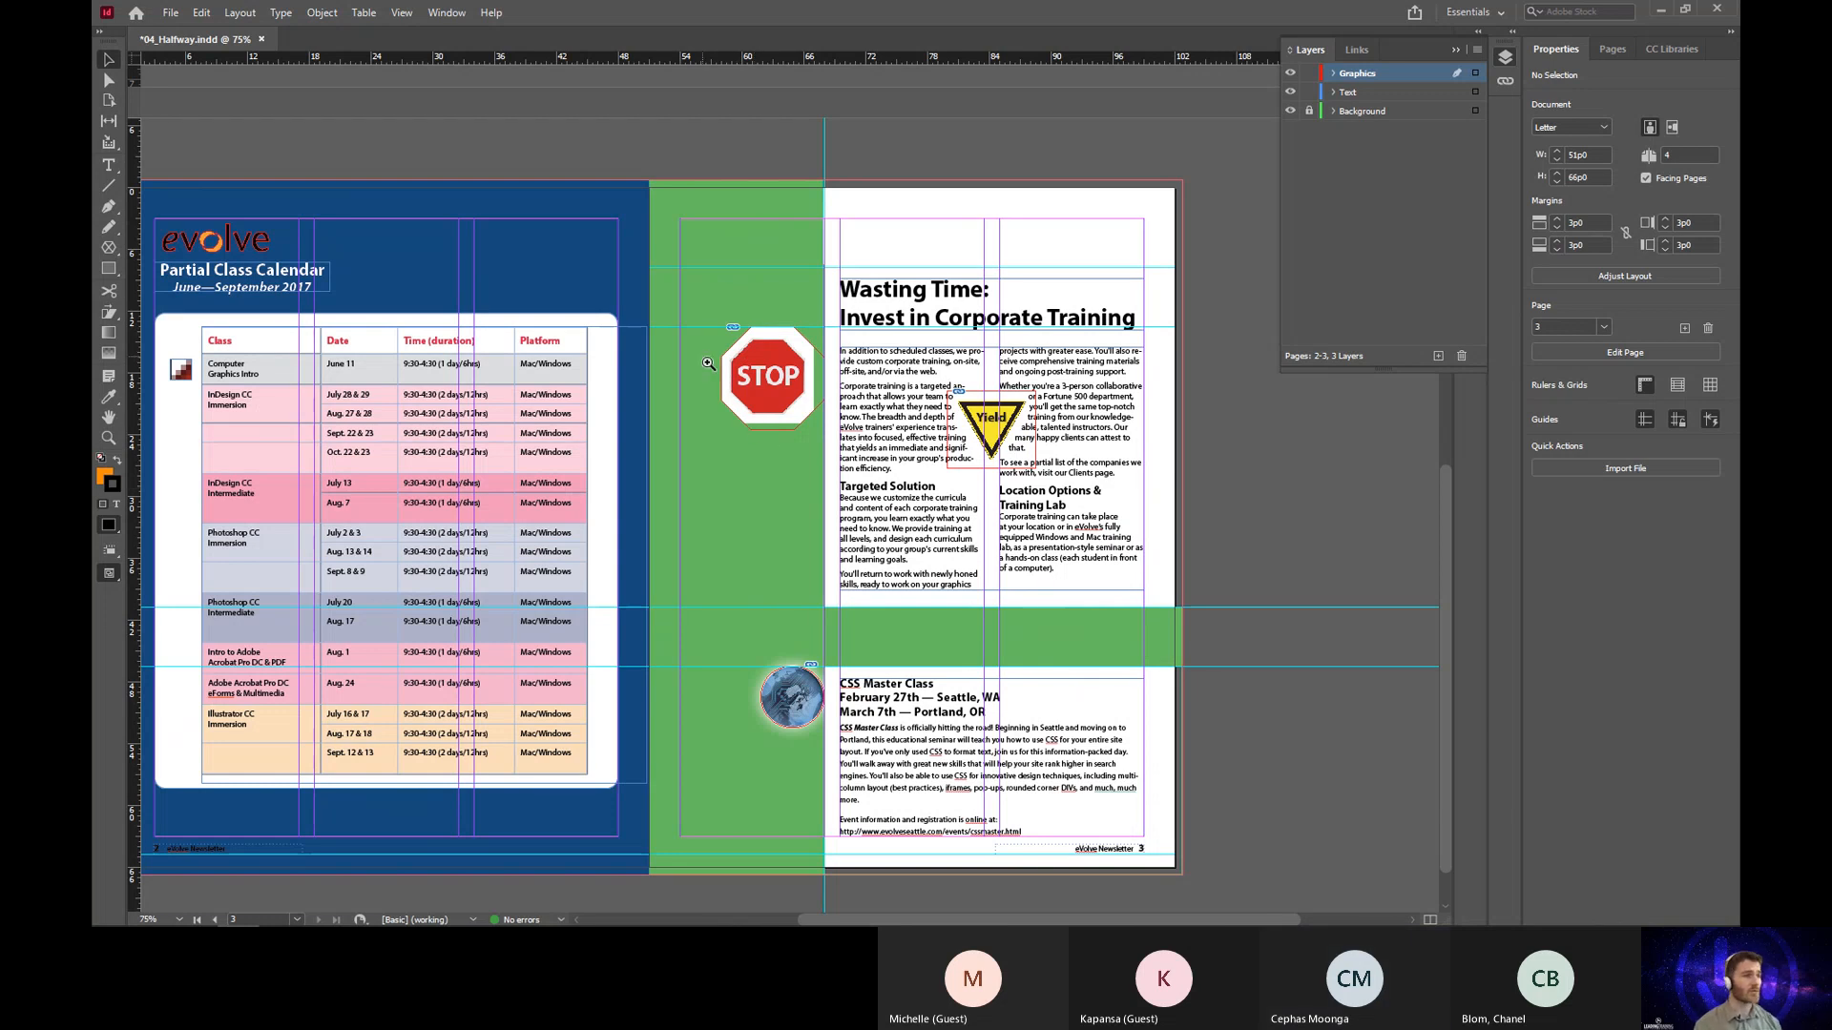
Step: Crop the octagonal frame on all four sides to the stop sign's outline, with its top at about Y 14p7 and height about 7p5
left_click_drag(720, 369, 953, 561)
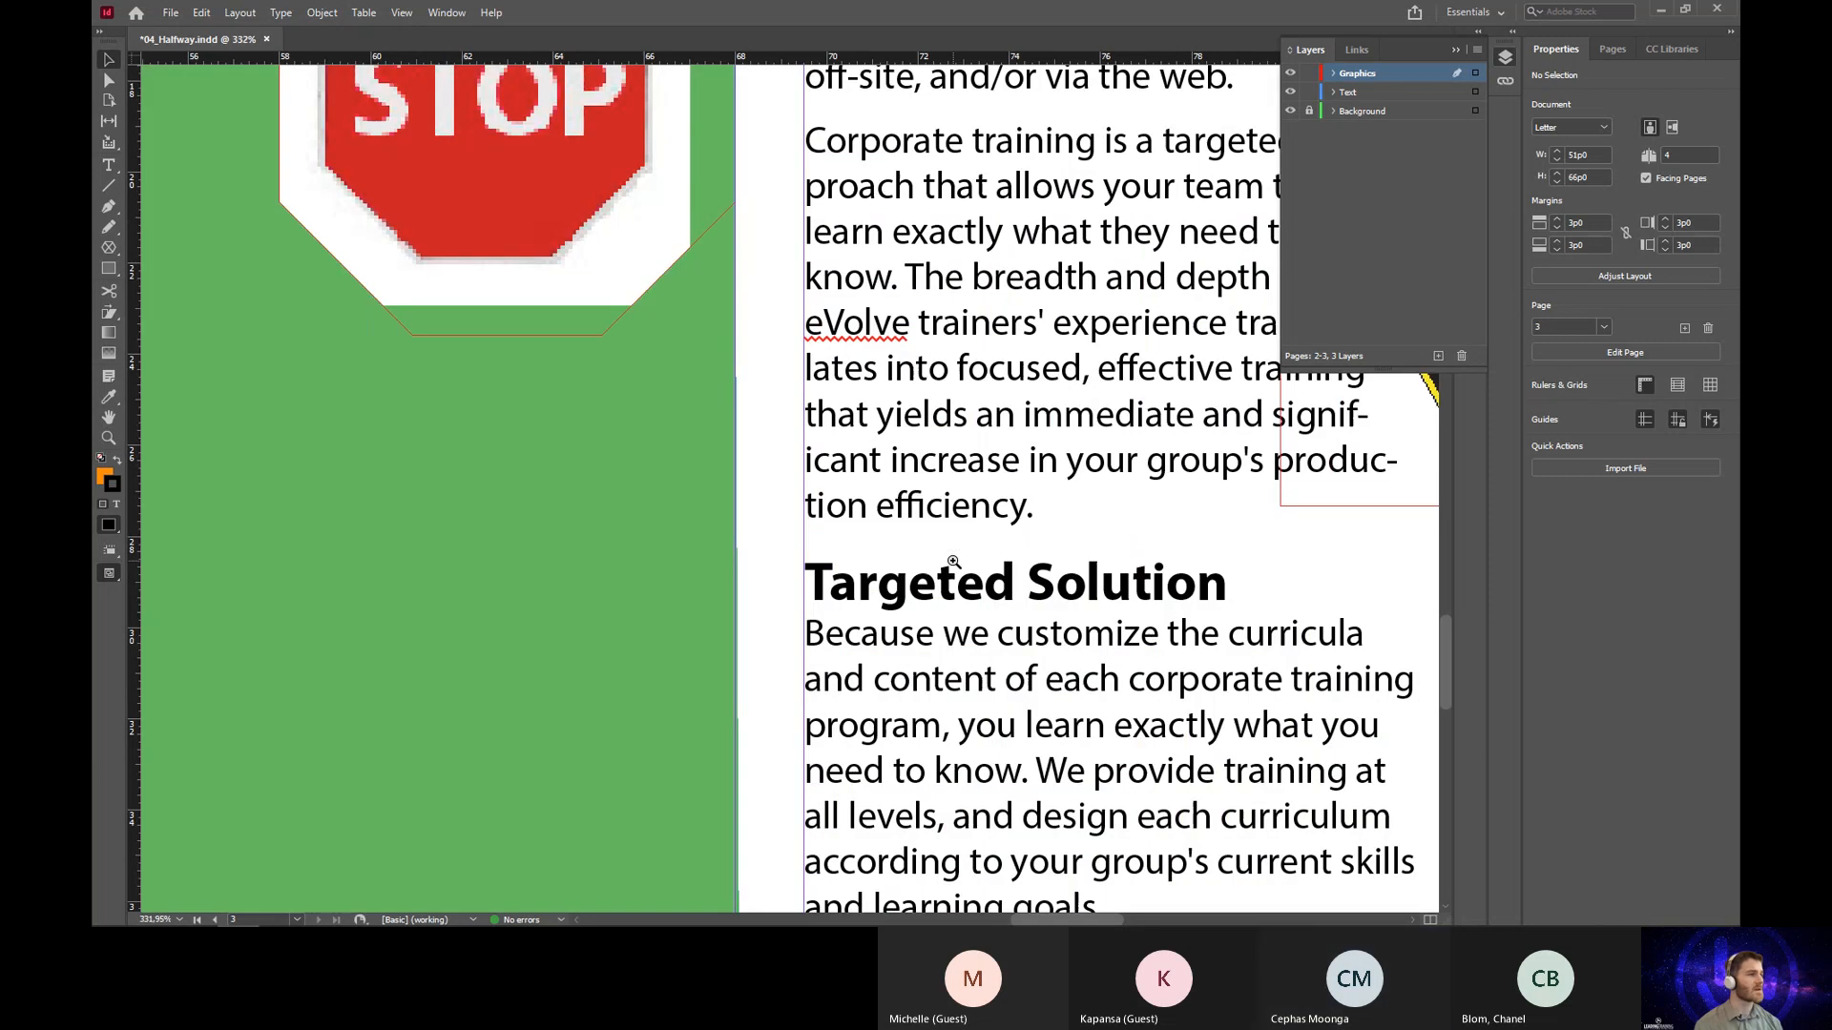
left_click_drag(636, 399, 887, 753)
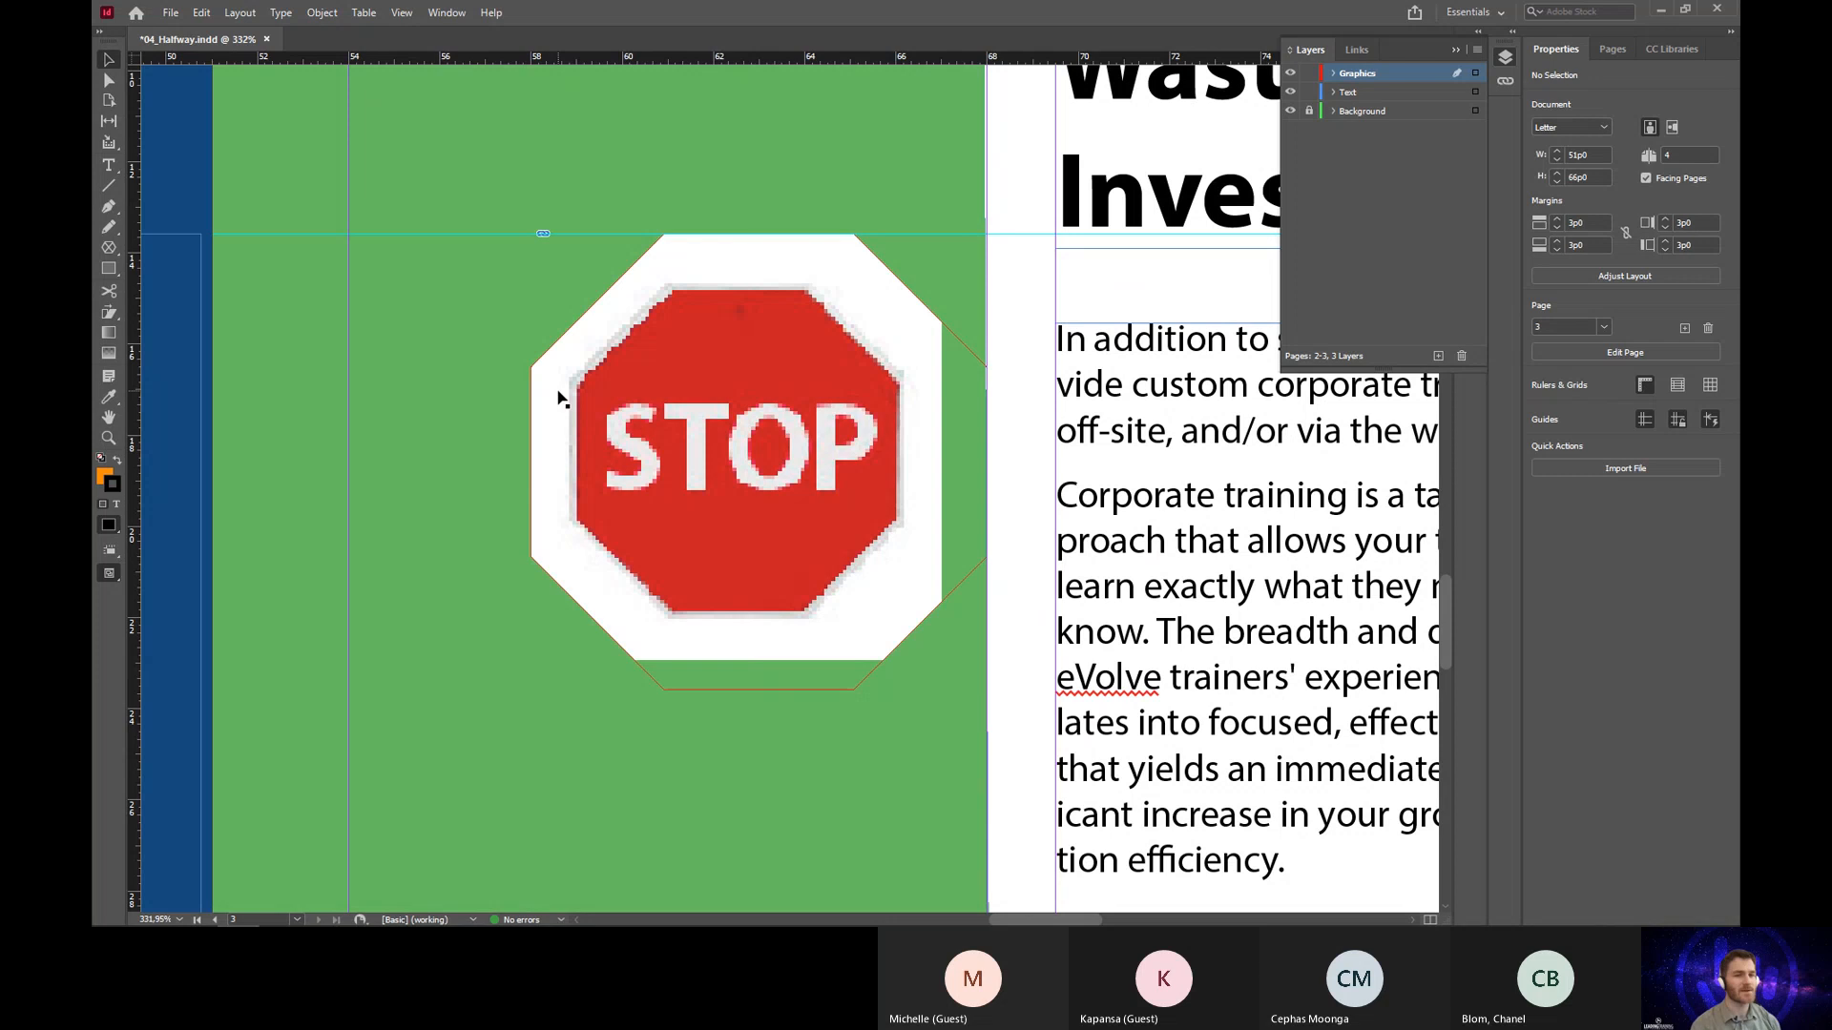
left_click(107, 59)
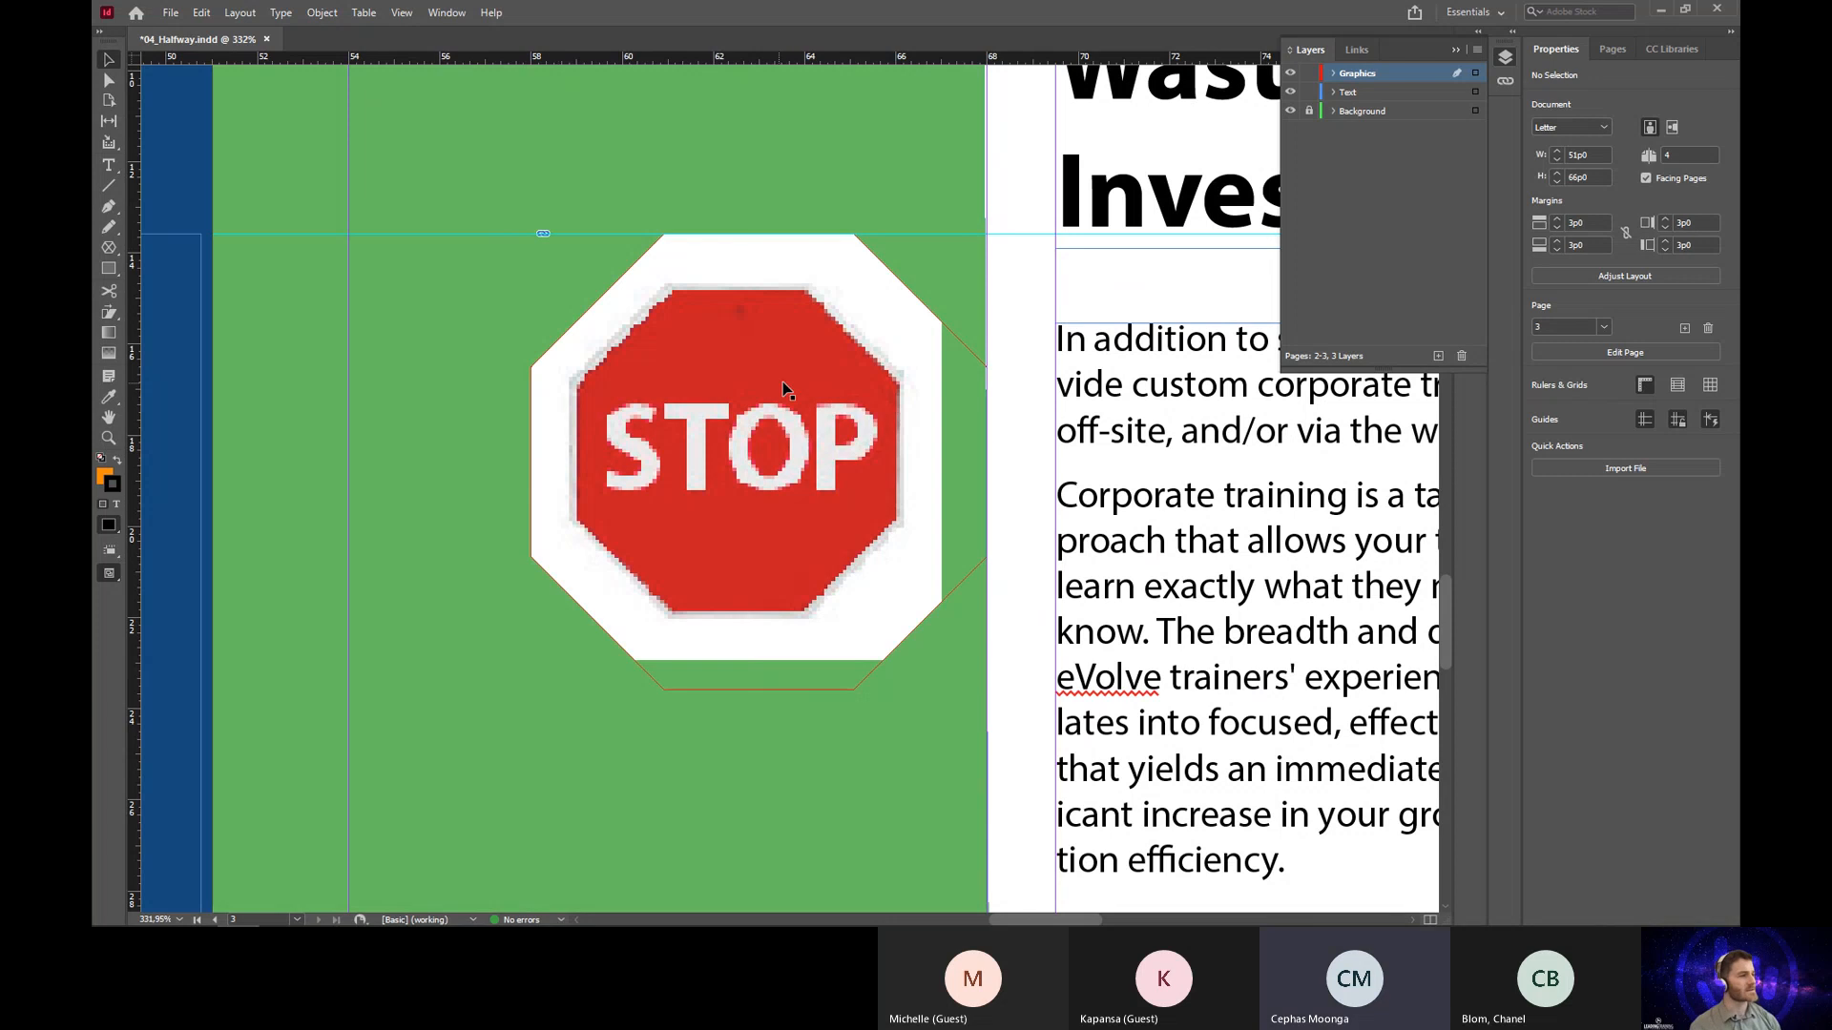
left_click(686, 285)
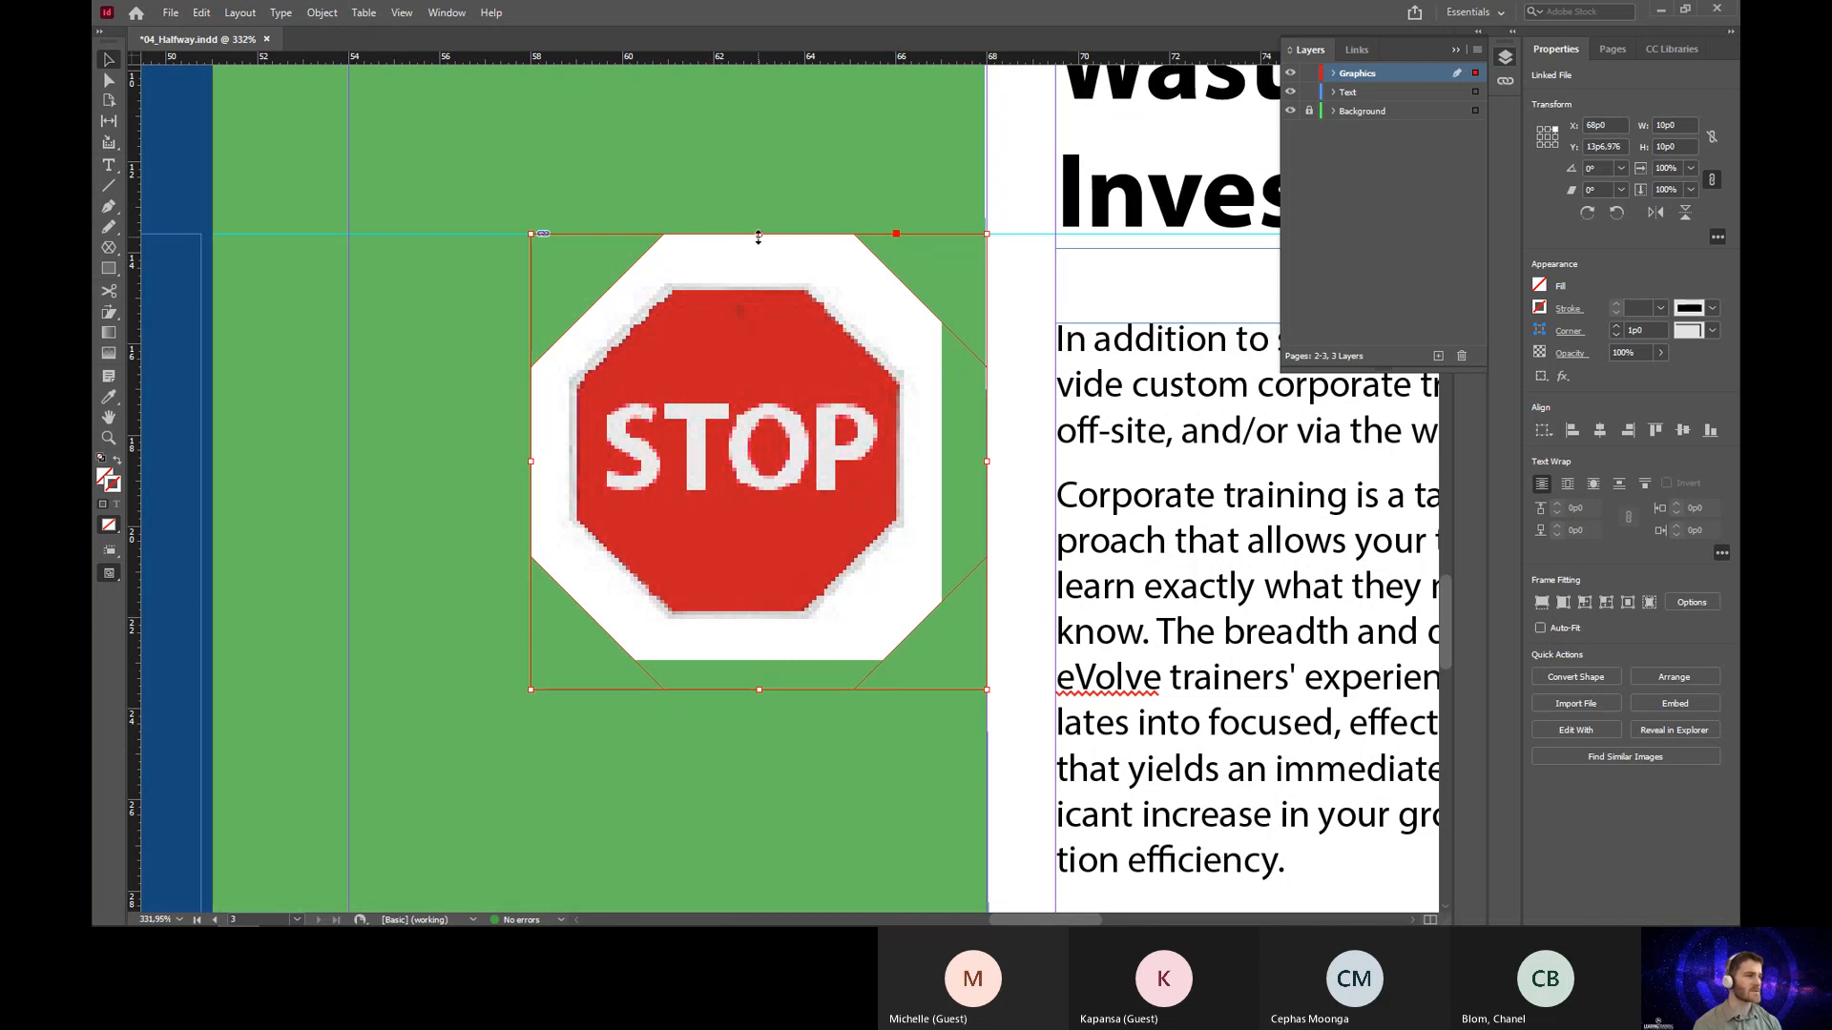
left_click_drag(759, 234, 768, 282)
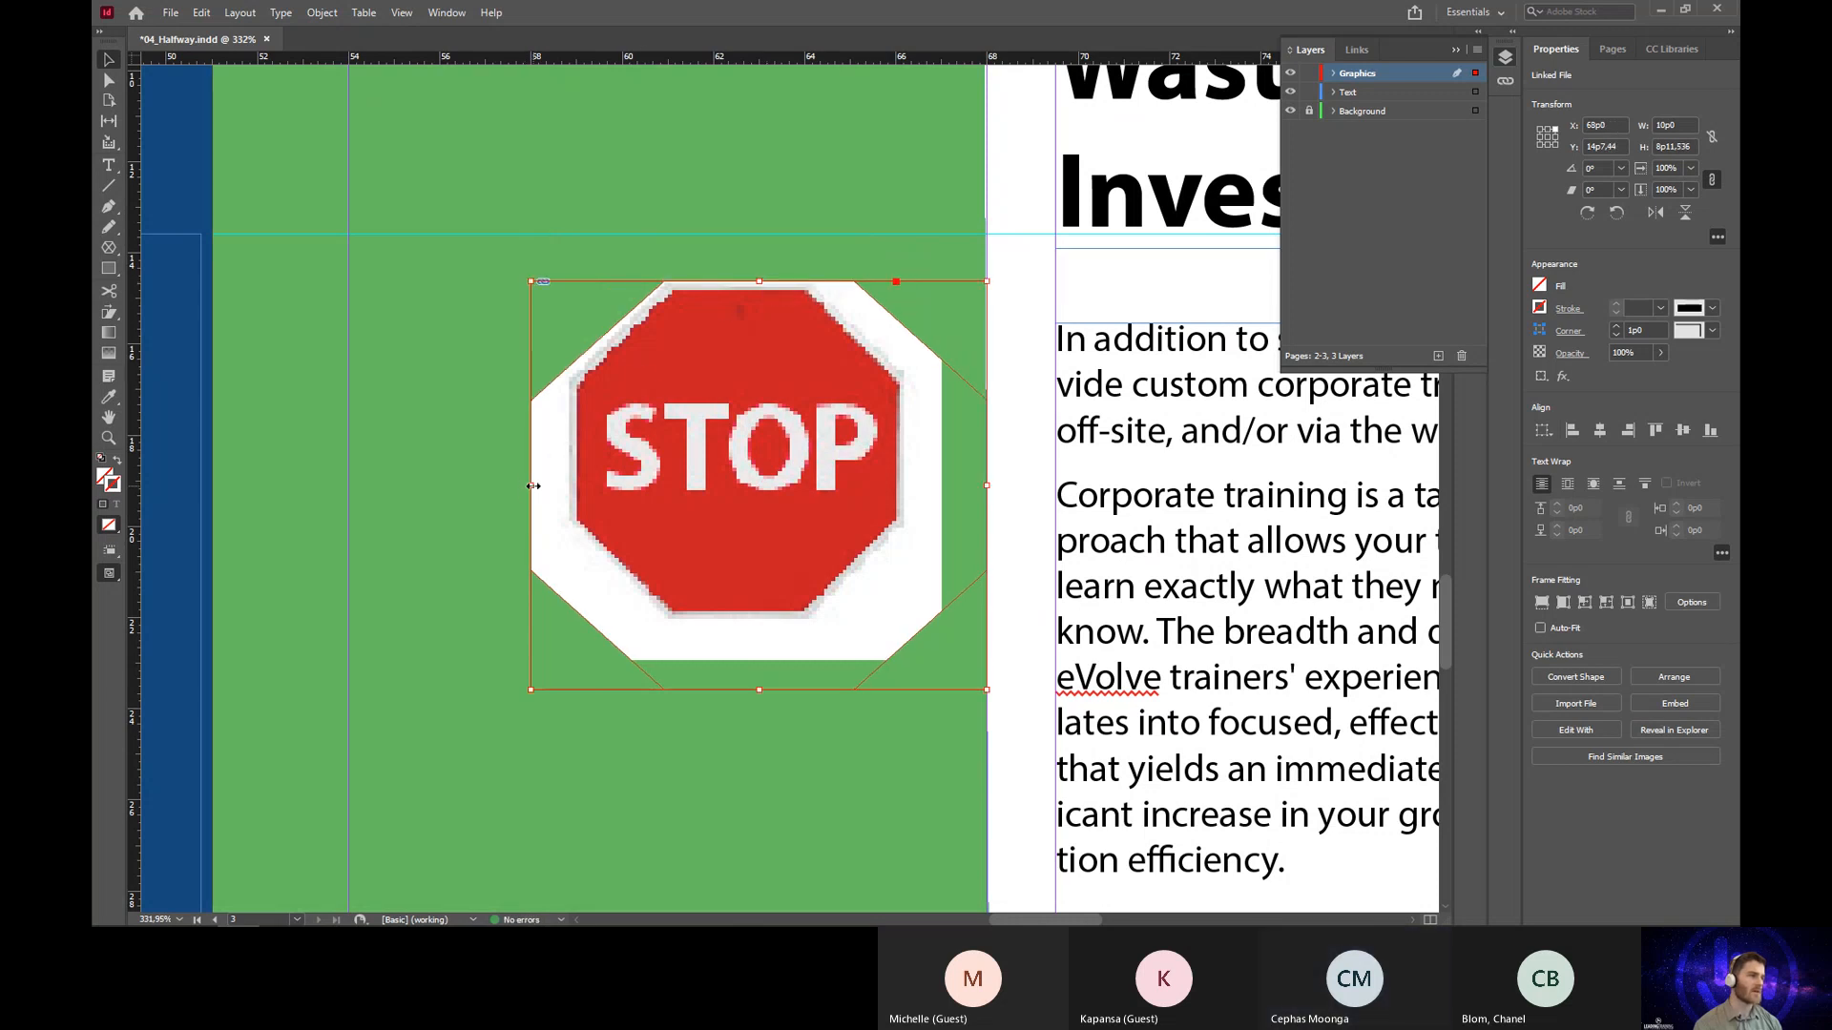
left_click_drag(531, 485, 566, 484)
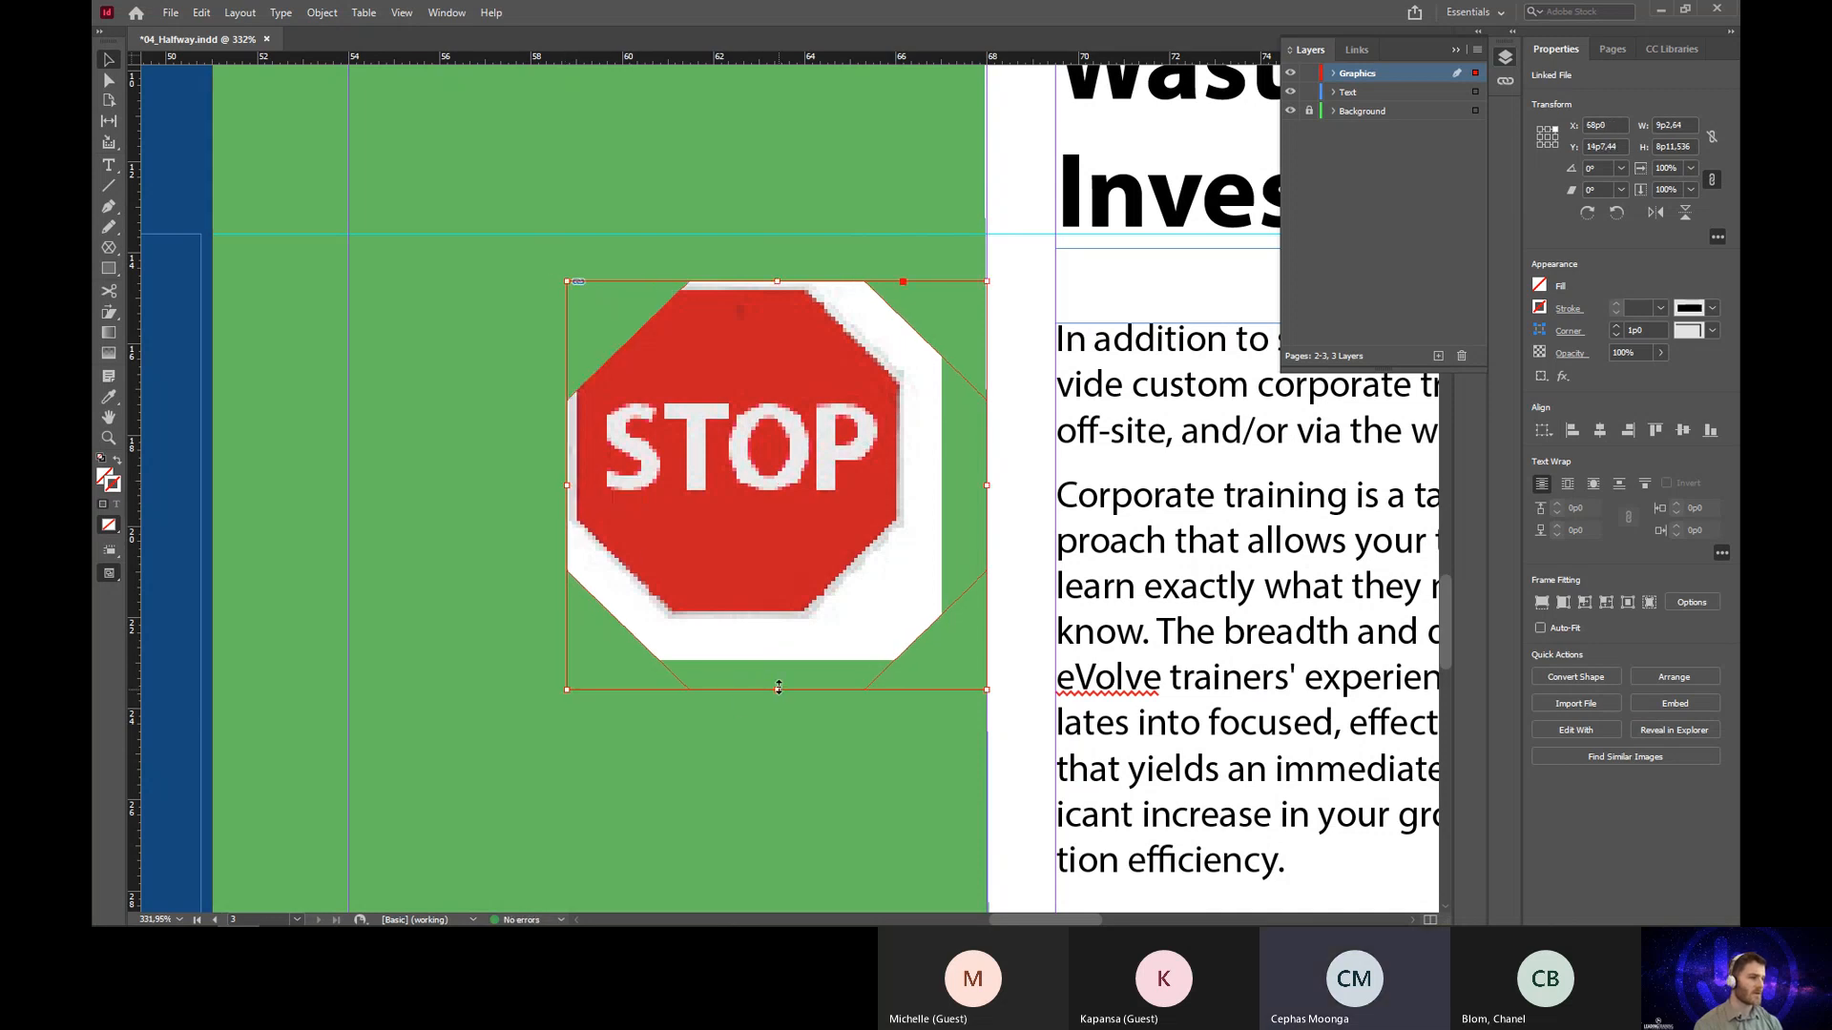
left_click_drag(777, 689, 779, 620)
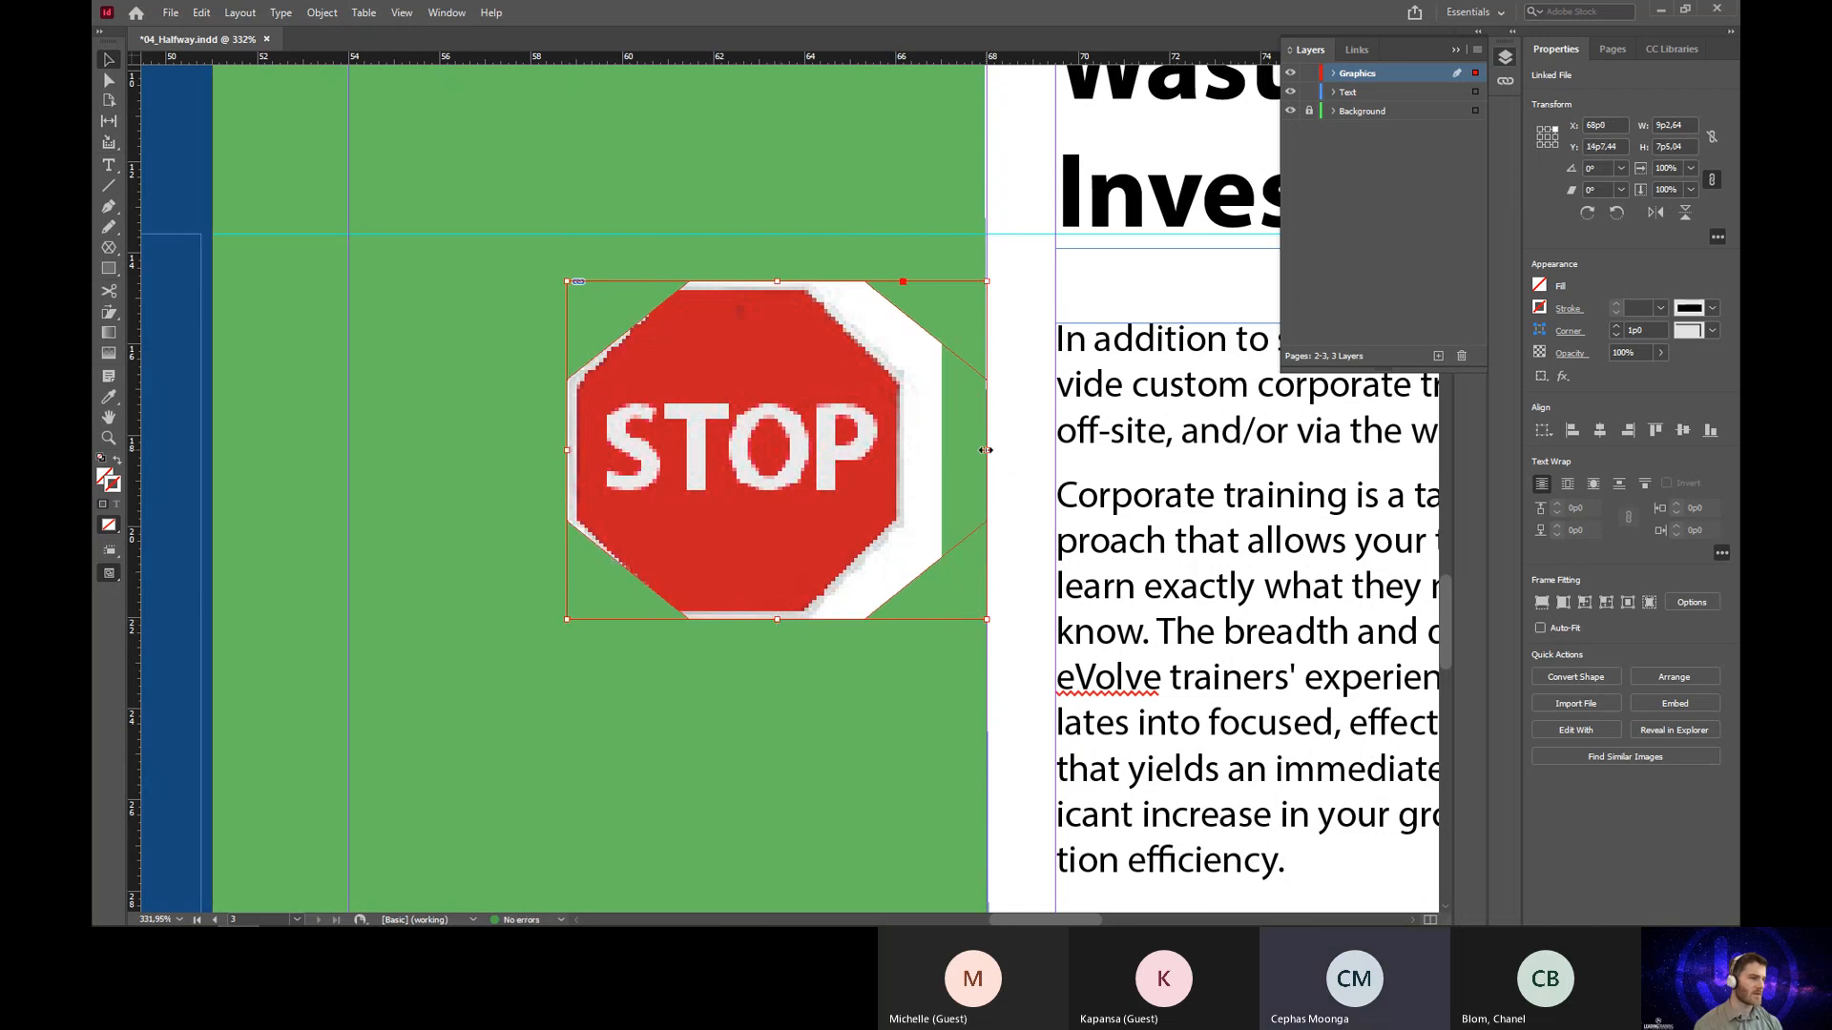
left_click_drag(986, 449, 905, 444)
left_click(962, 520)
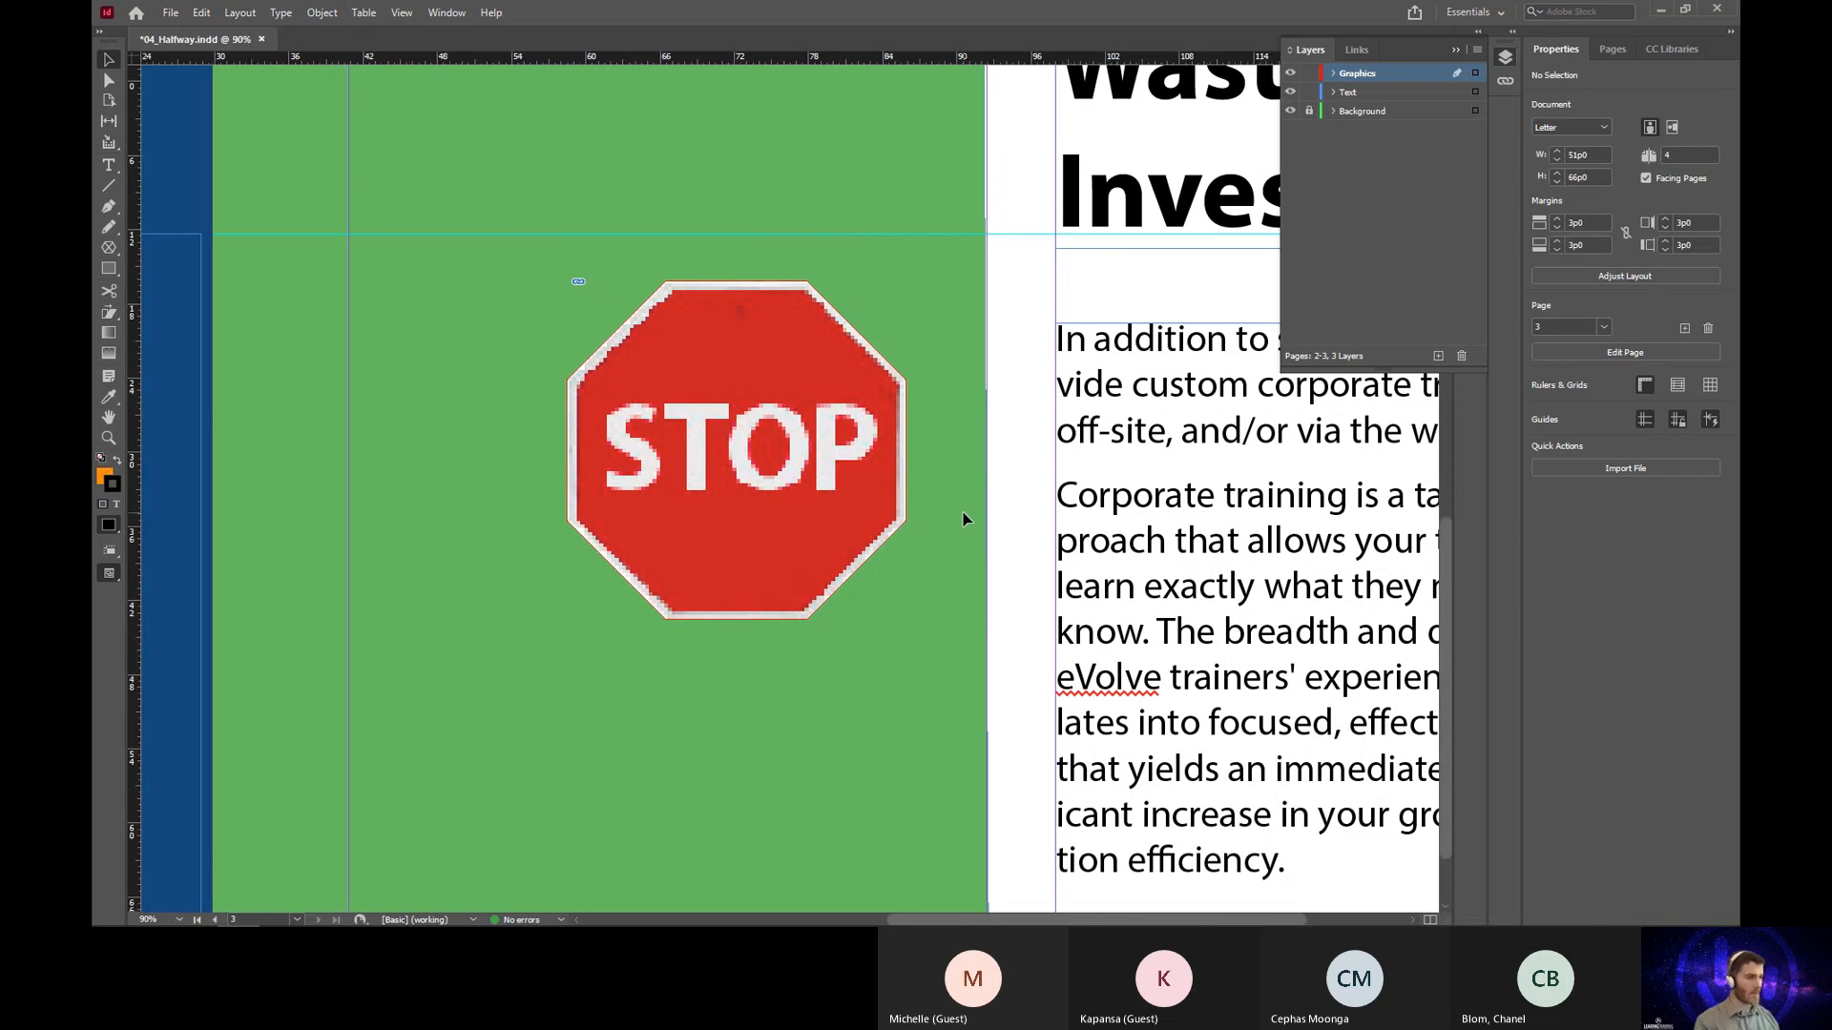
key("ctrl+0")
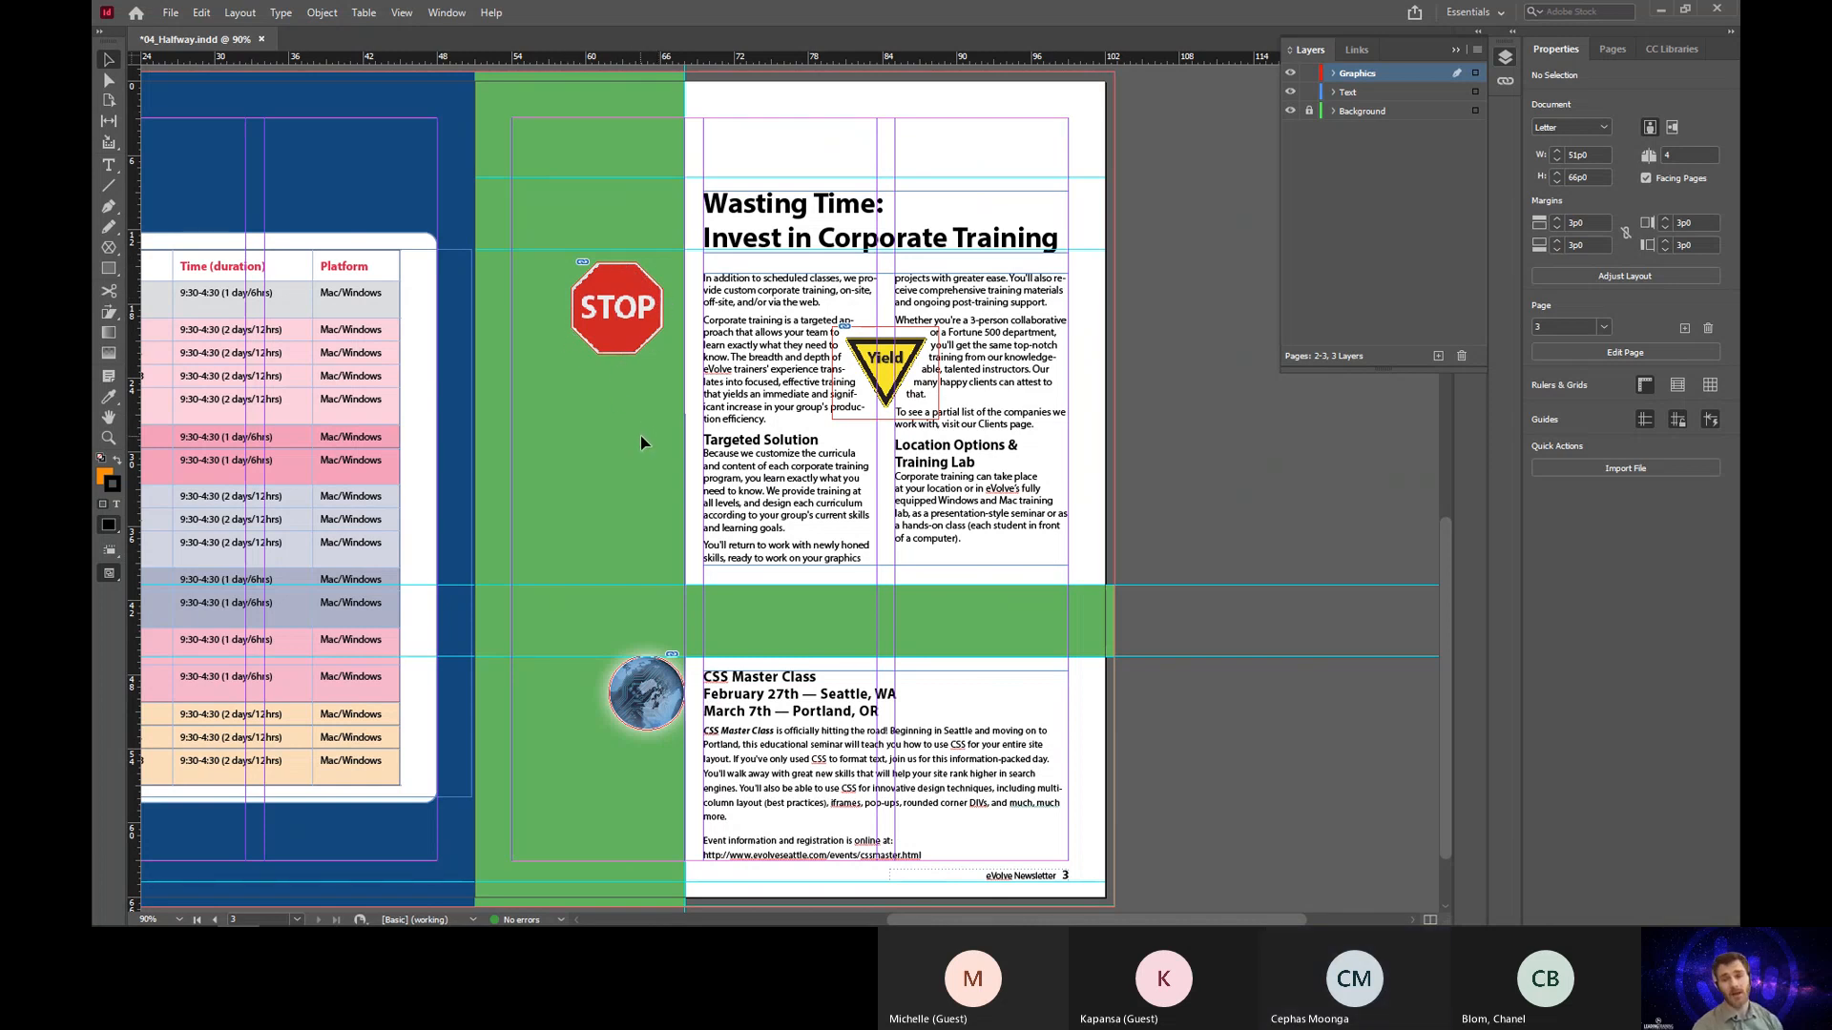
left_click(107, 254)
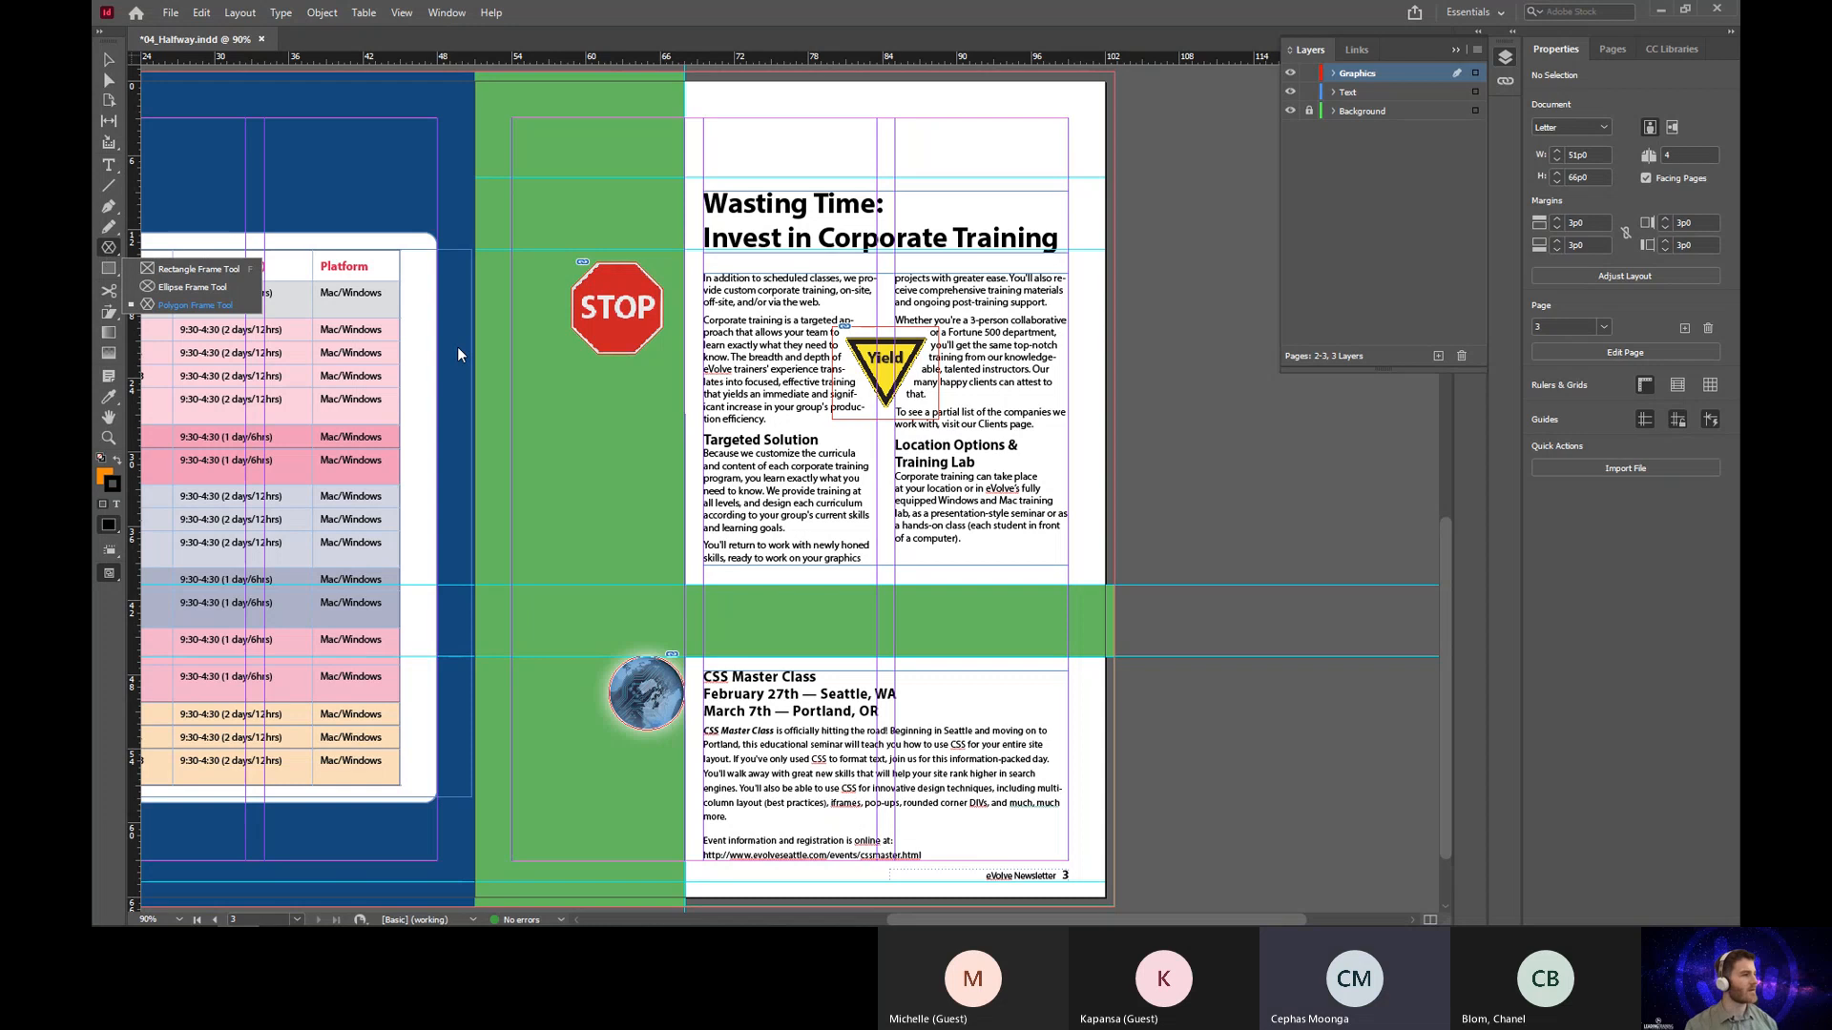
left_click(669, 437)
left_click(116, 61)
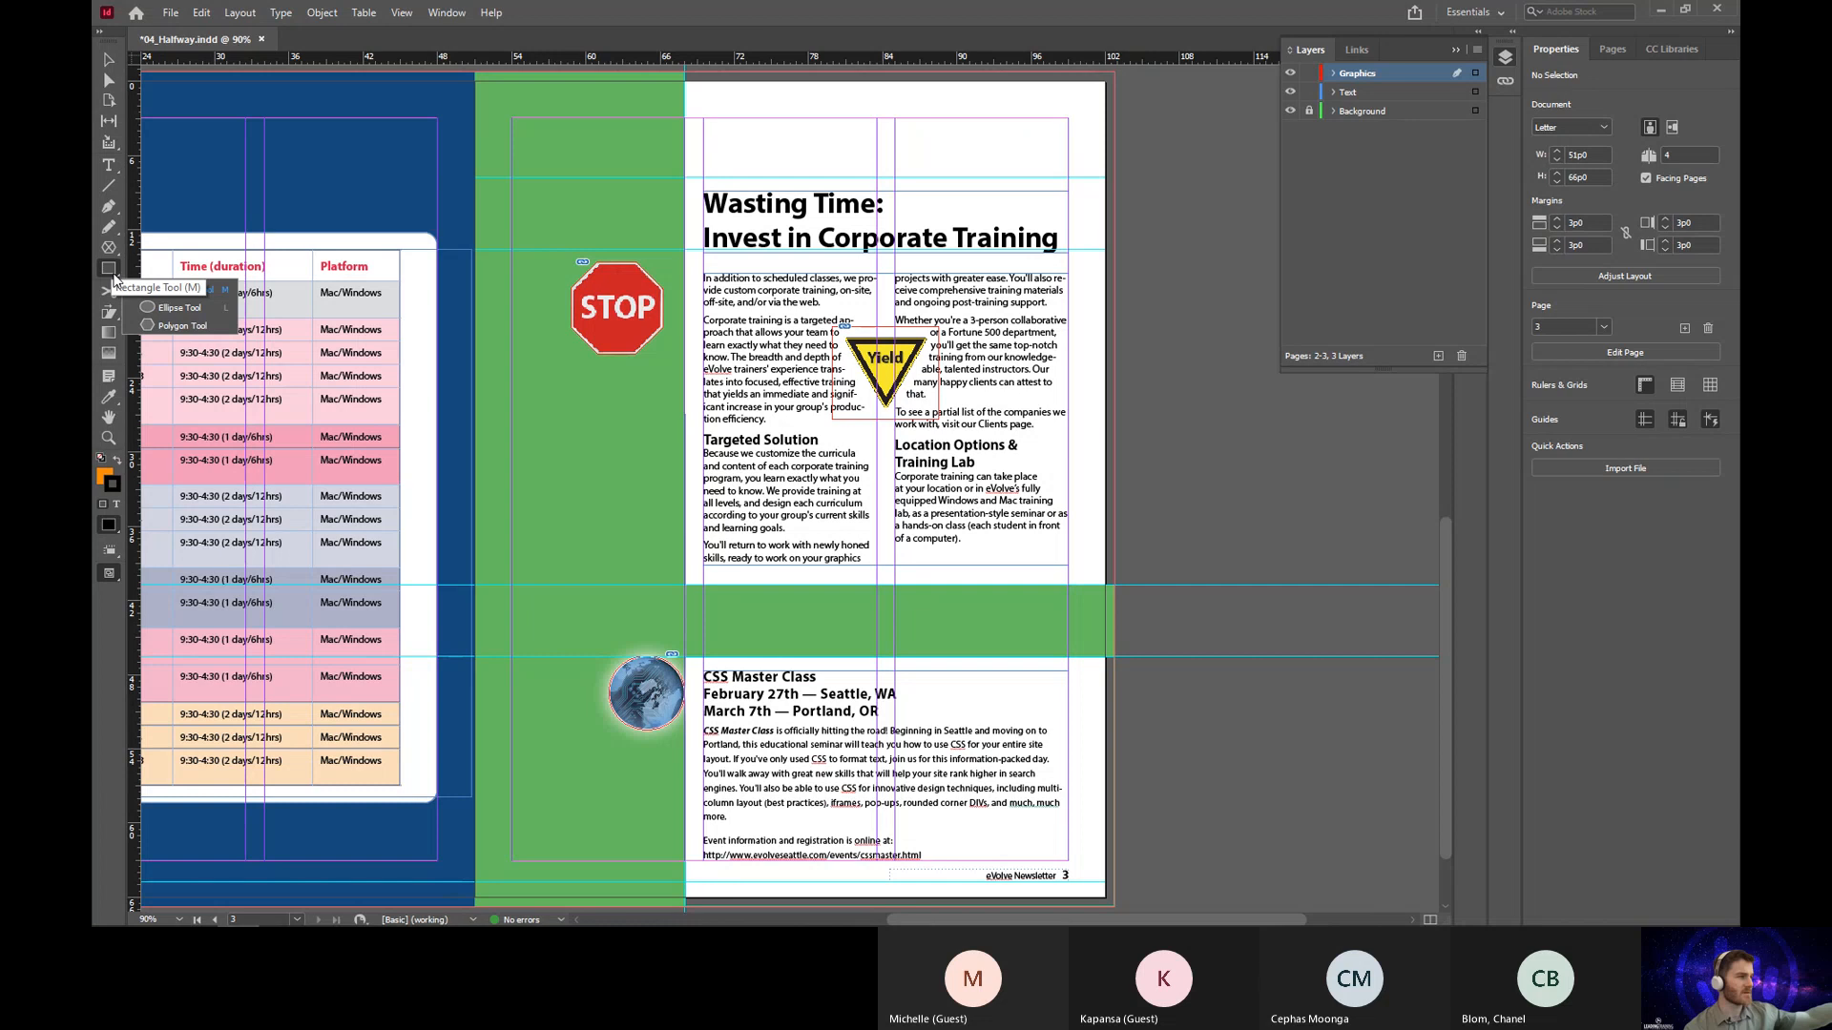
left_click(110, 248)
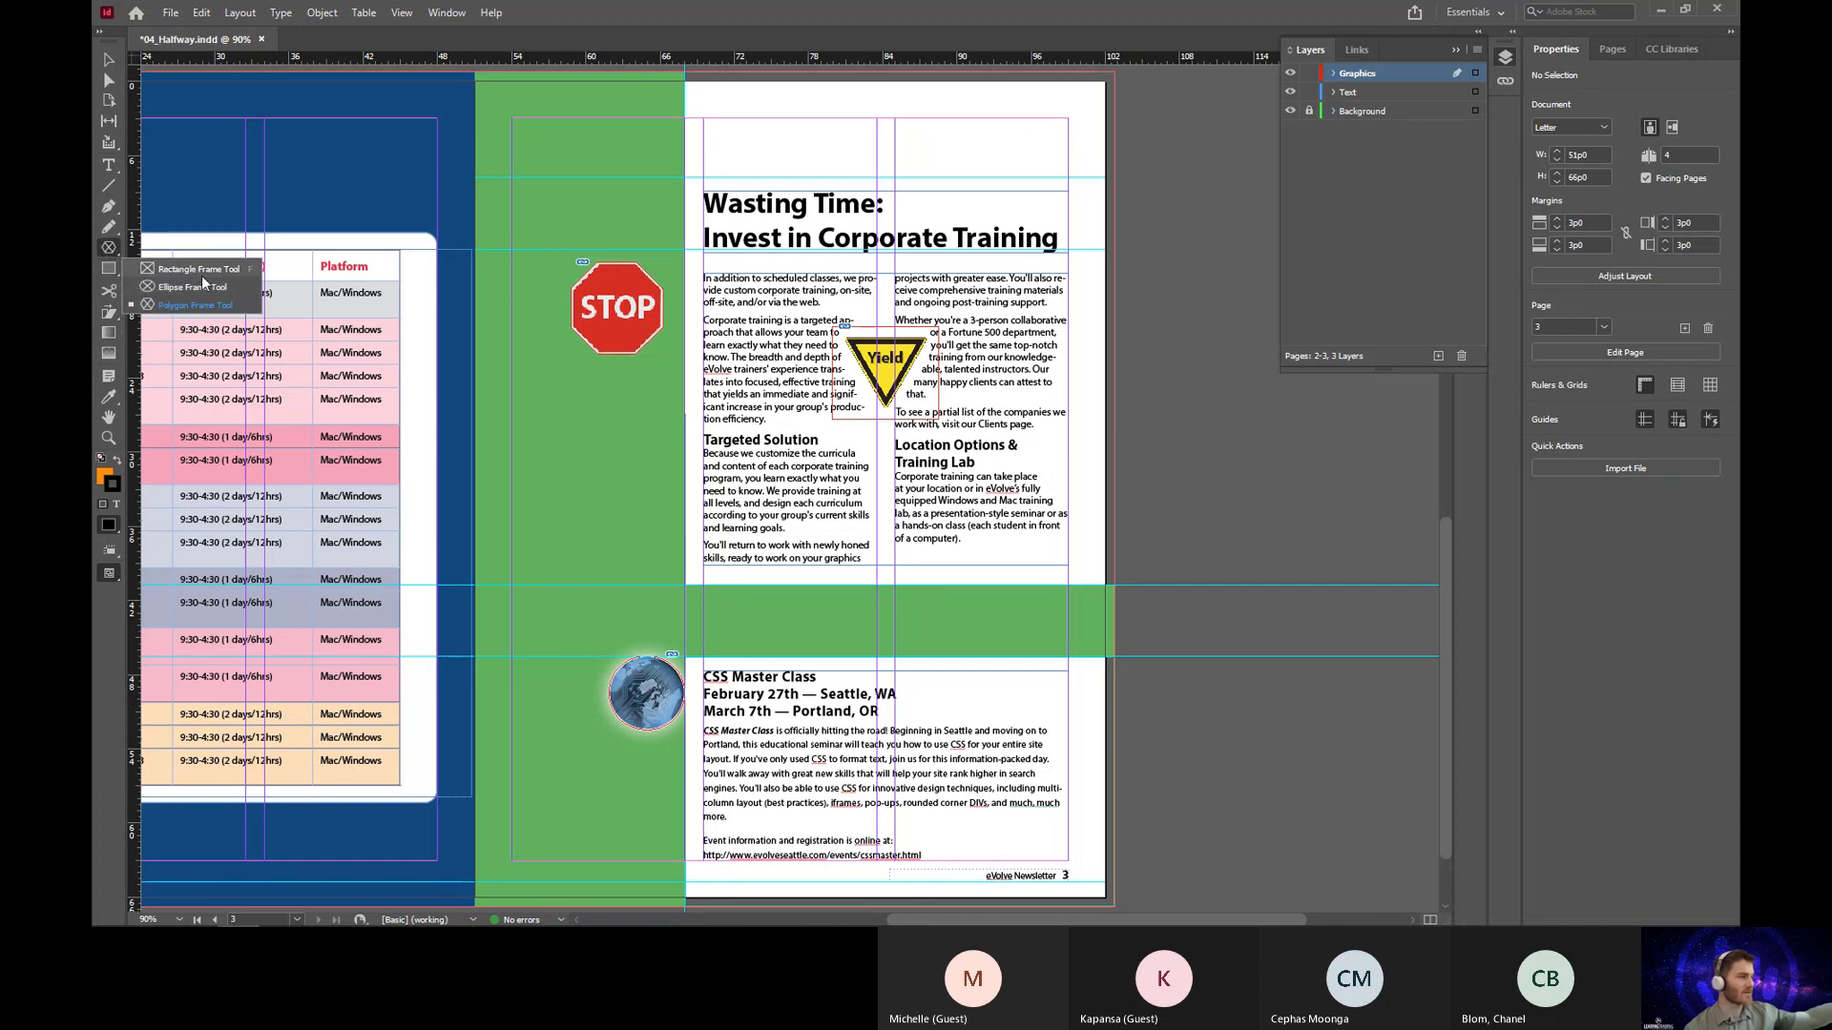
left_click(208, 288)
left_click(111, 267)
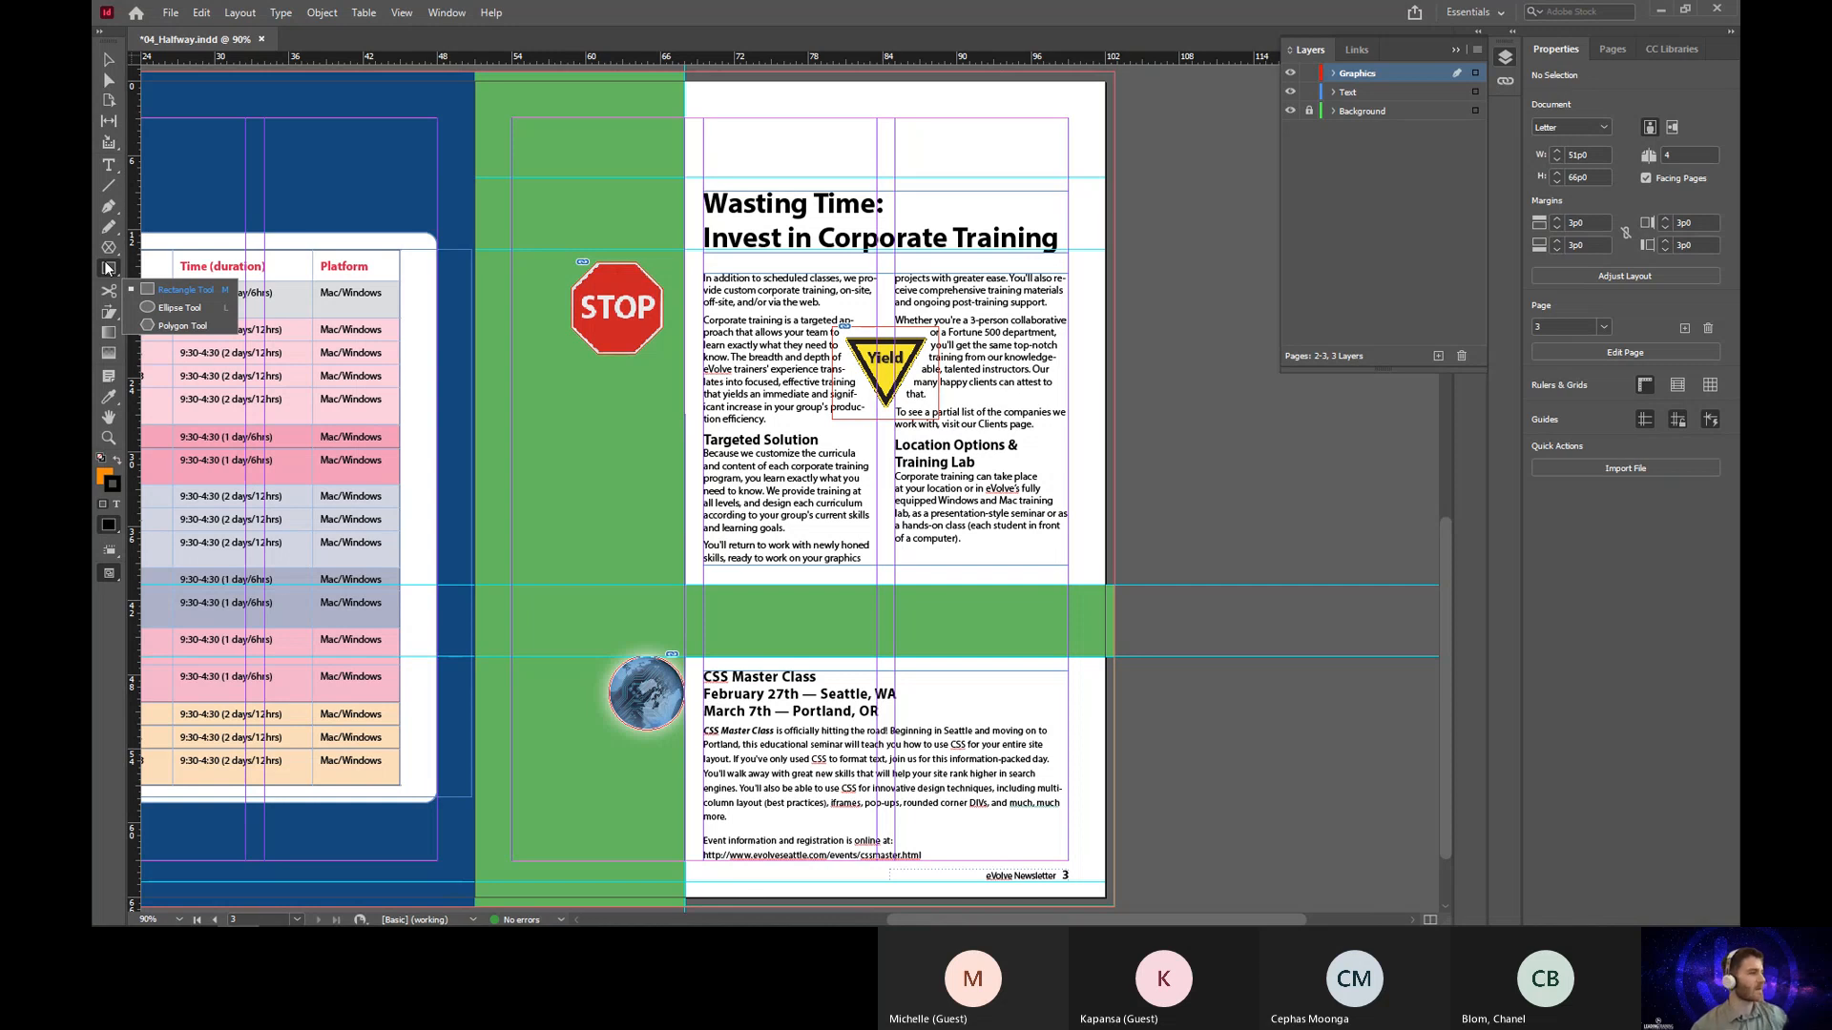
left_click(110, 59)
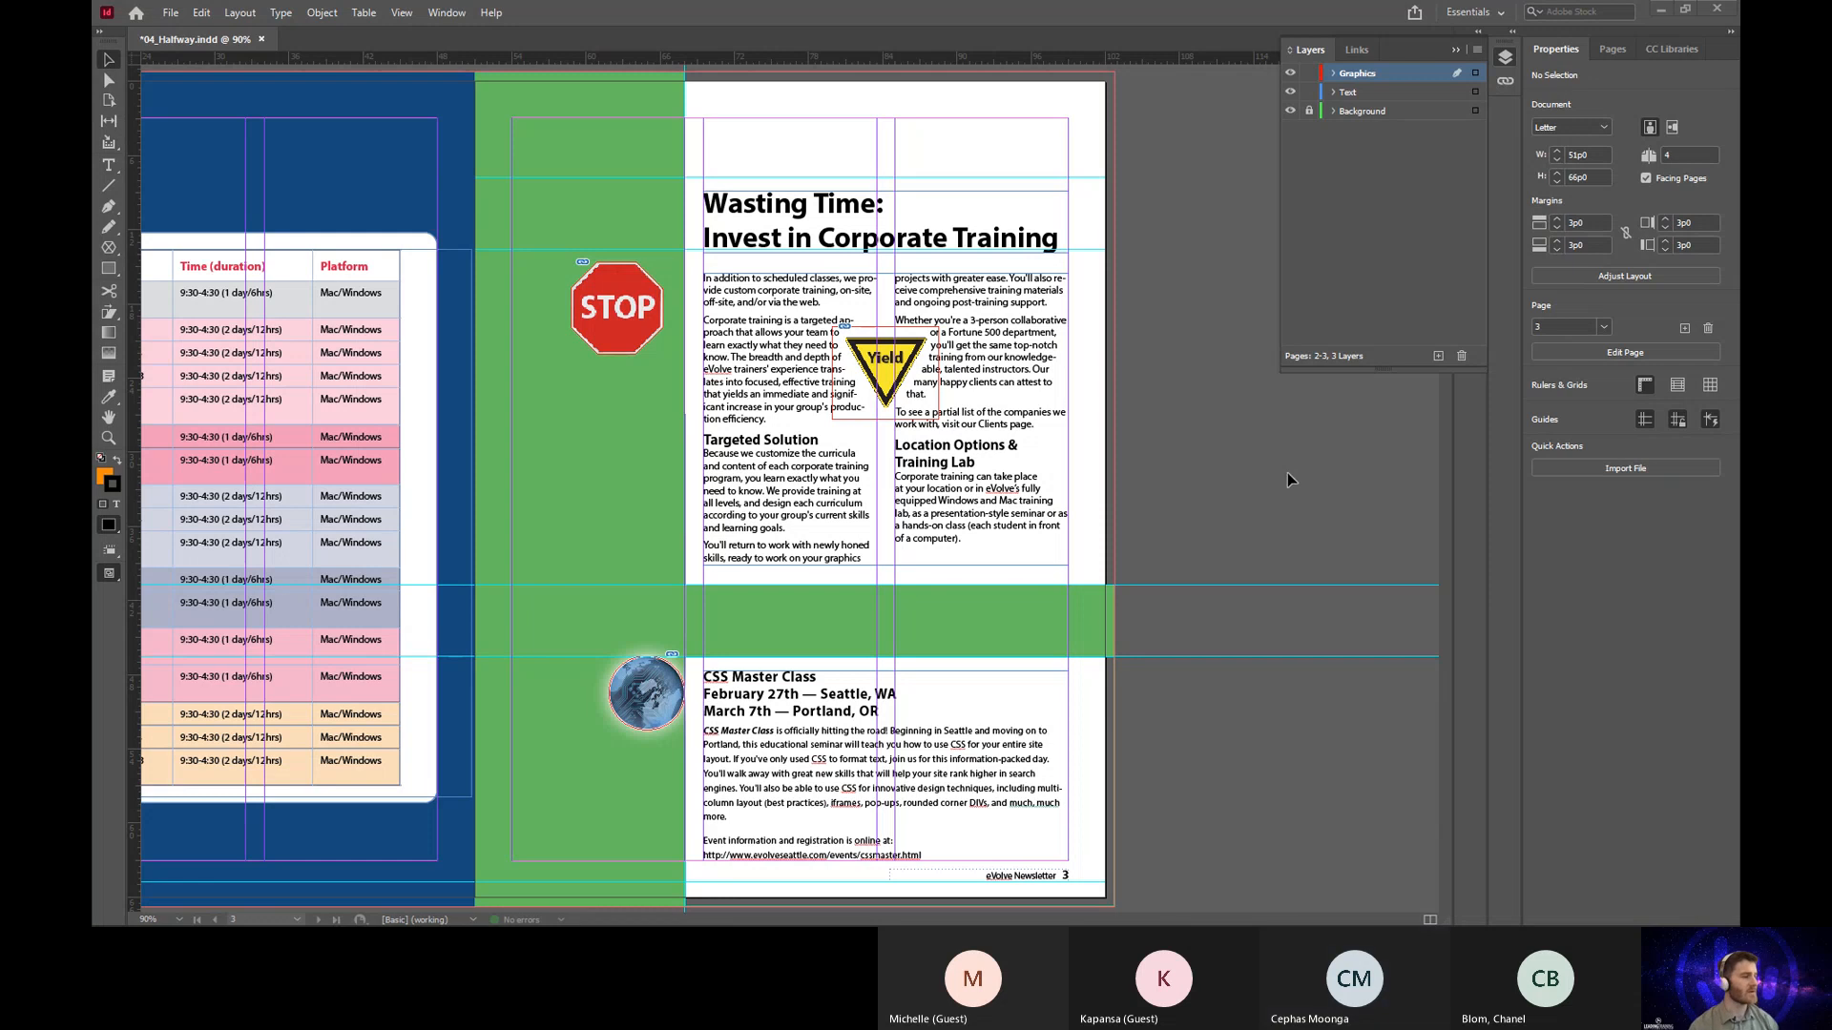
Step: Go to page 1 and select the blue "IN THIS ISSUE" text frame
left_click(1233, 432)
left_click_drag(565, 191, 945, 758)
left_click_drag(1002, 350, 821, 701)
left_click_drag(815, 191, 813, 379)
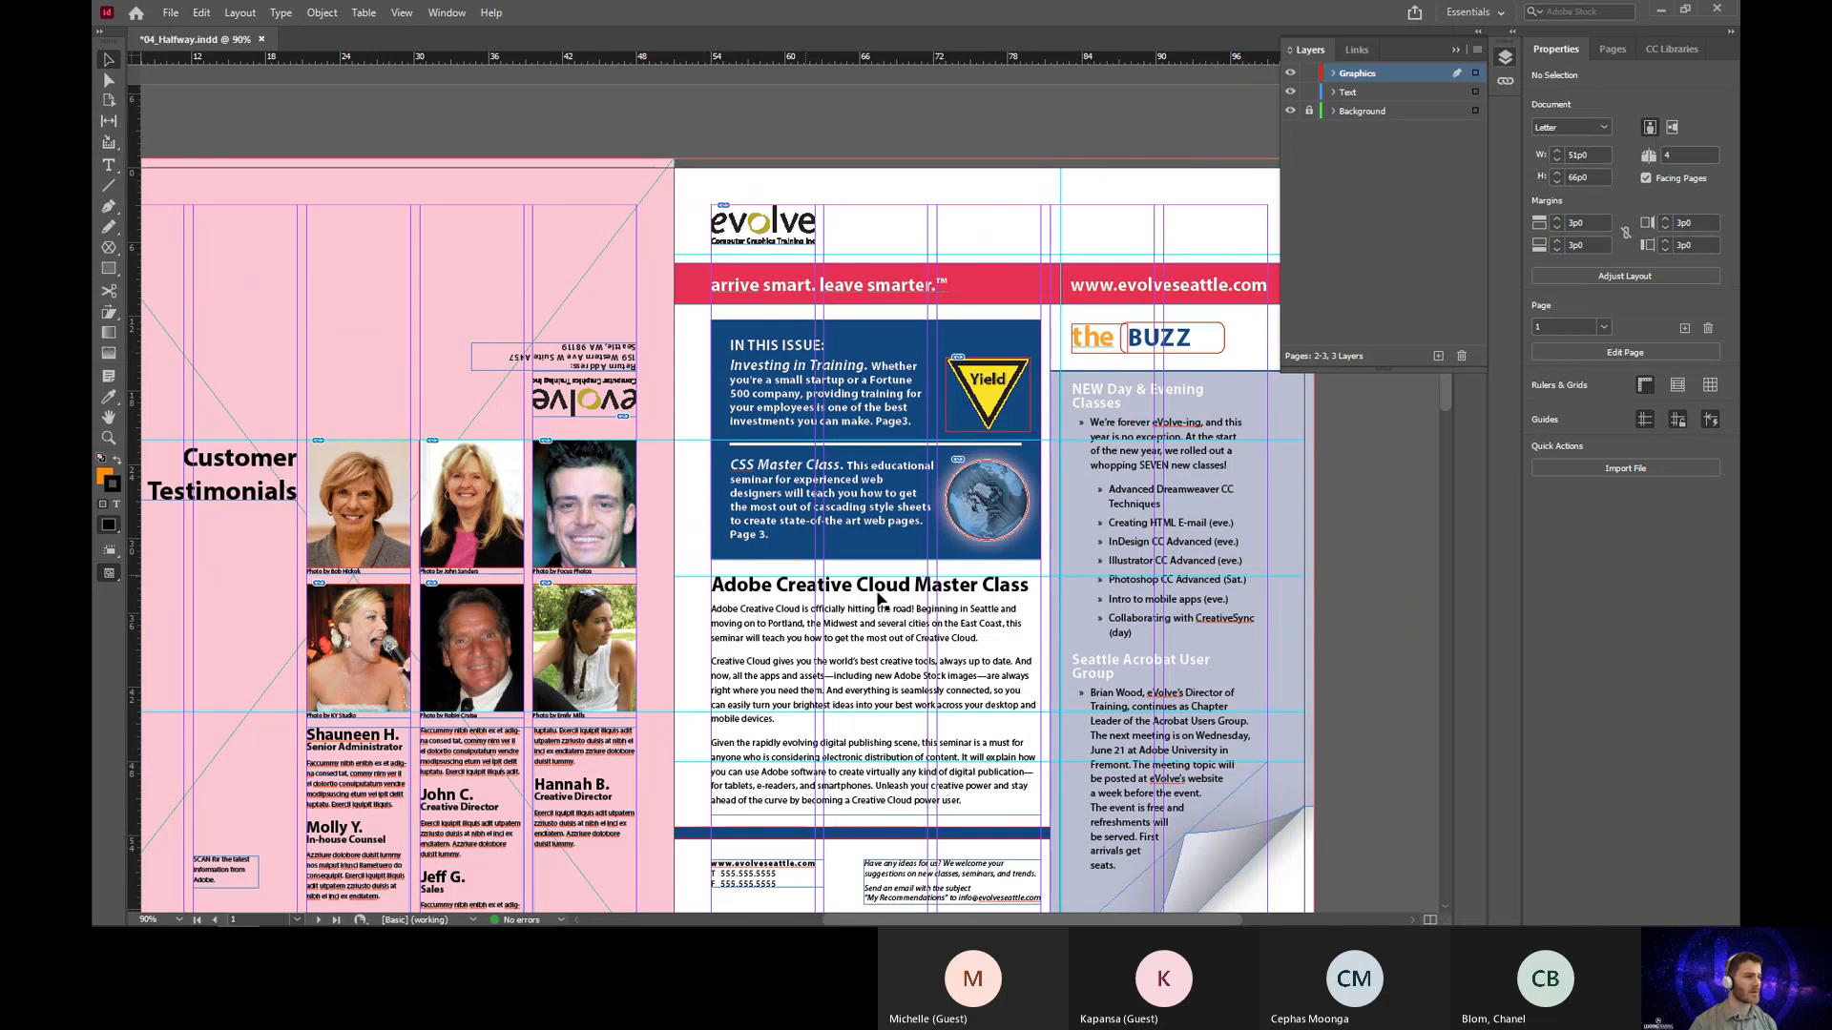
left_click(889, 344)
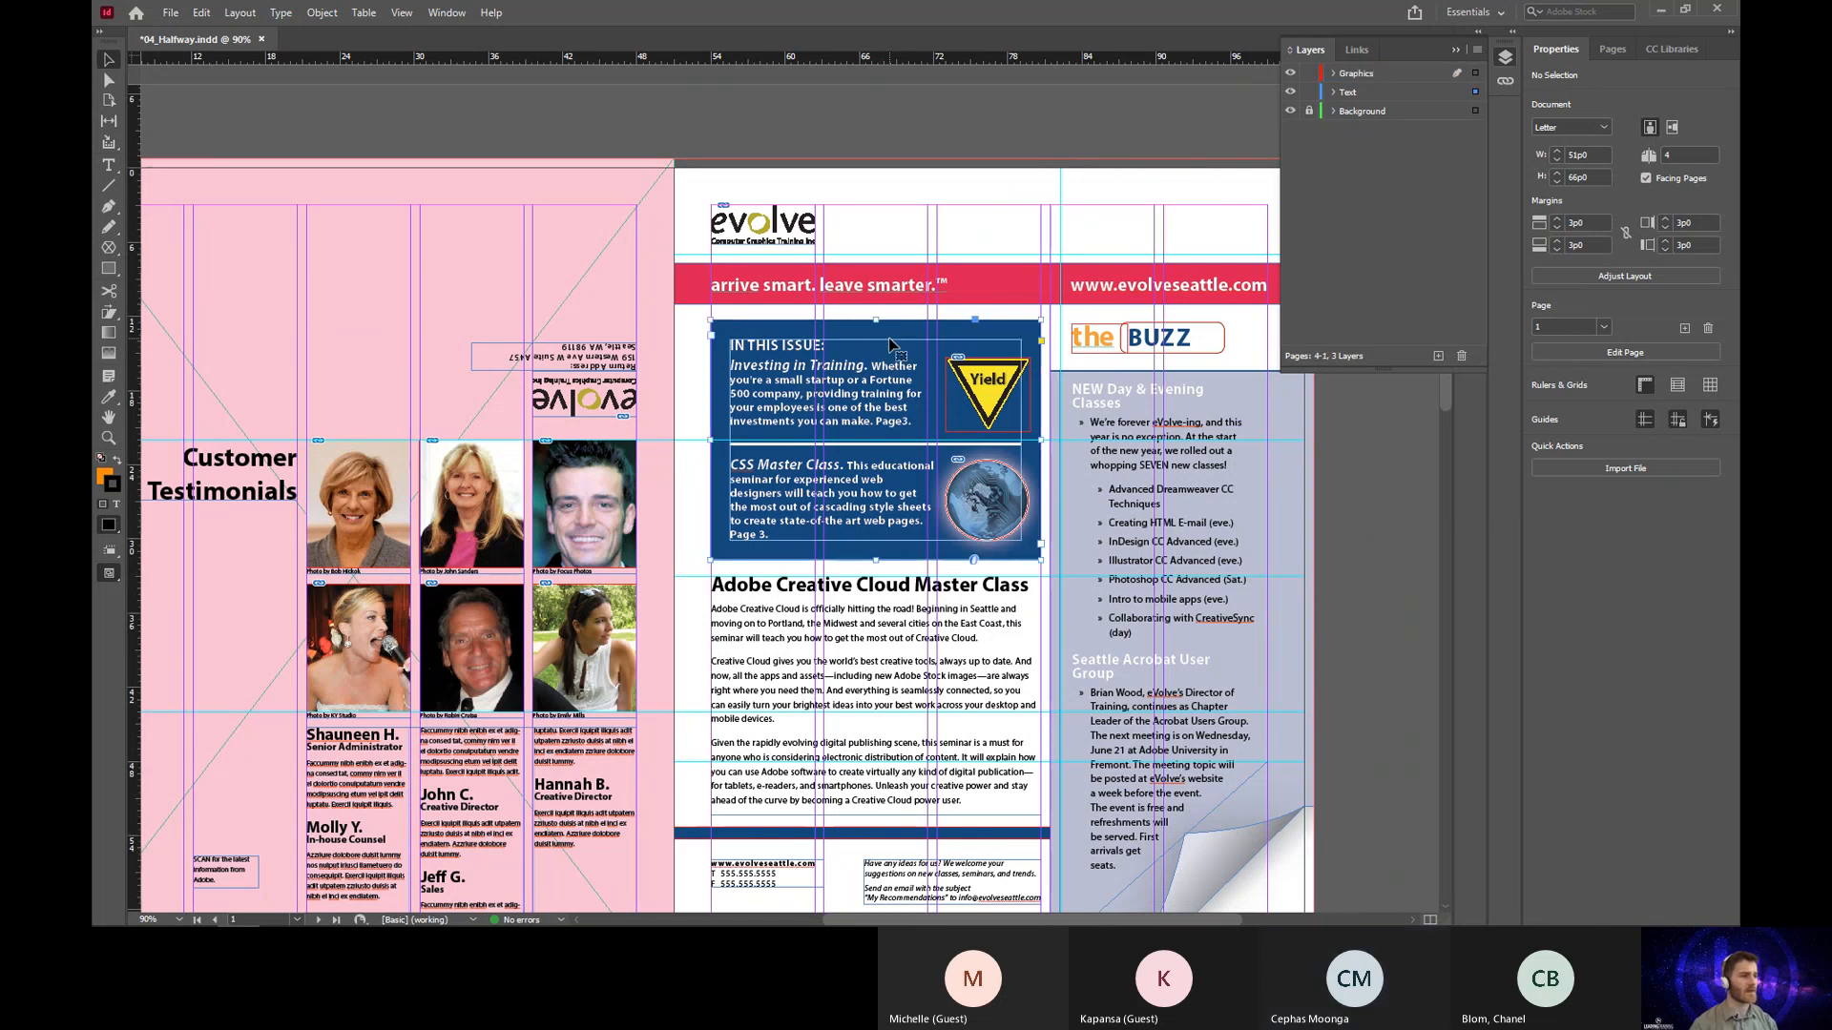
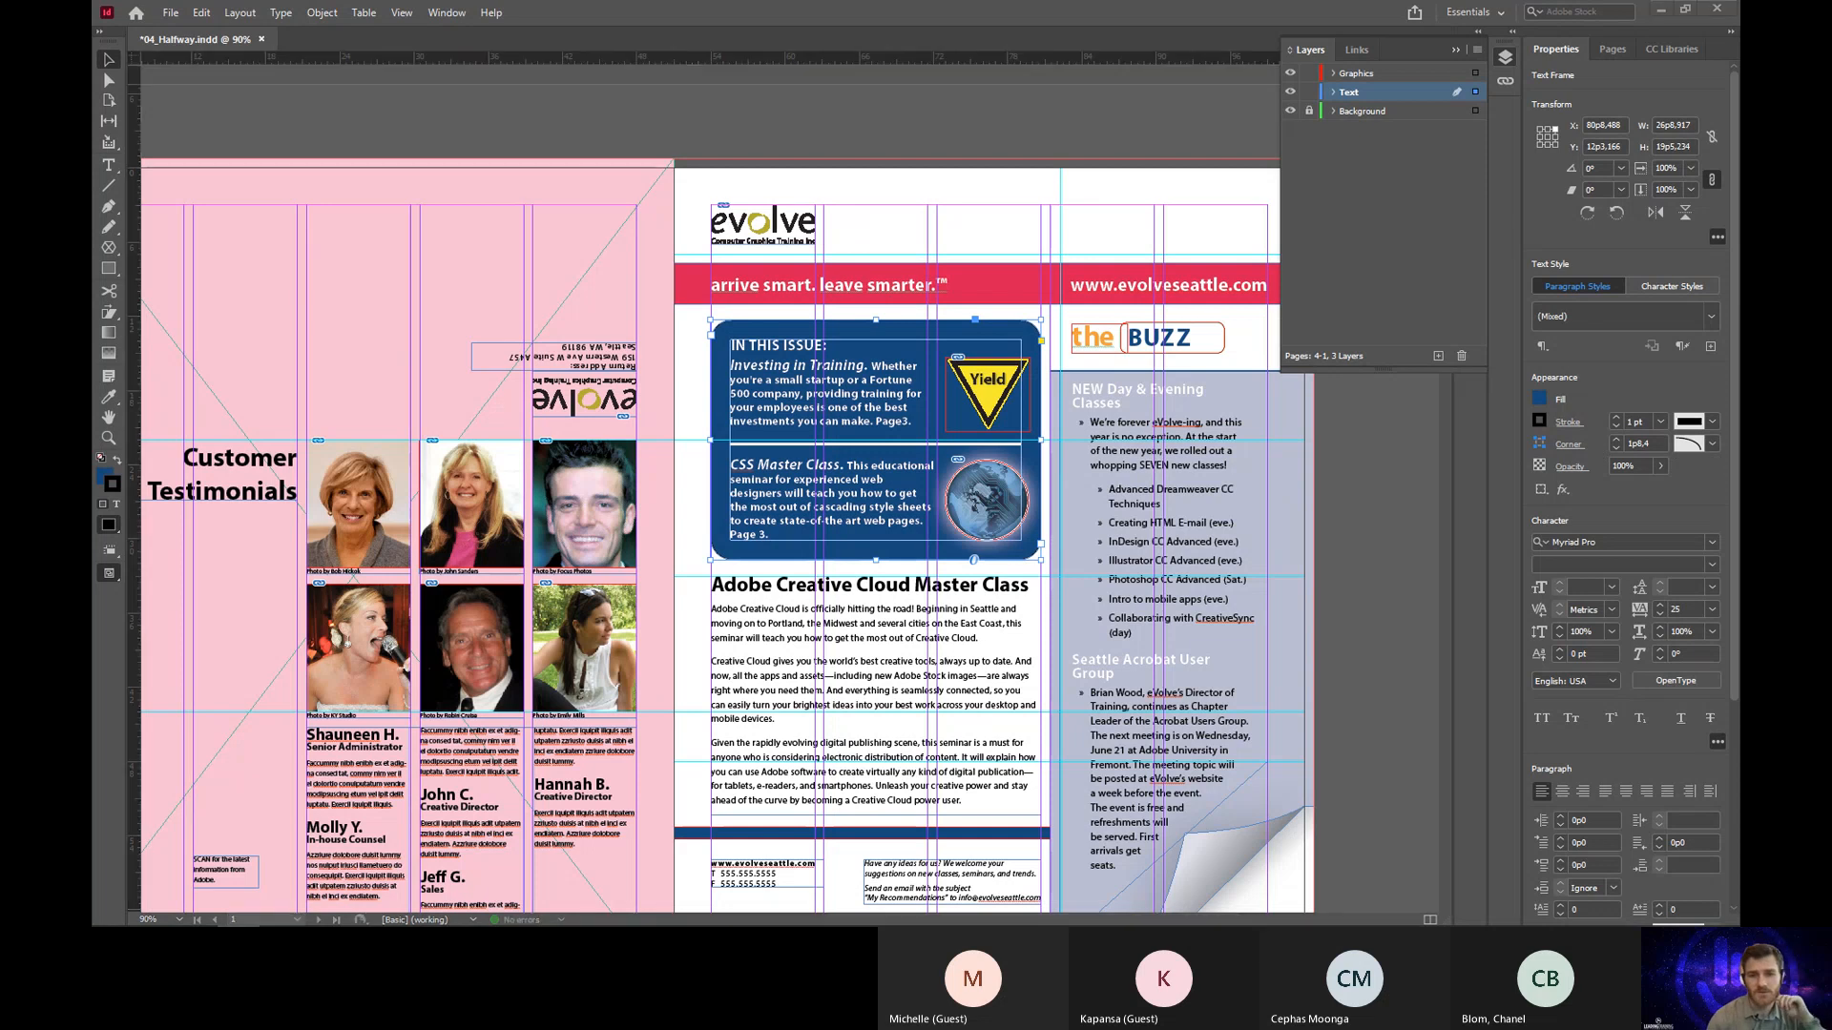
Step: Try the Fancy, Bevel, Inset and Inverse Rounded corner shapes on the blue text frame, and return it to Rounded
left_click(1712, 446)
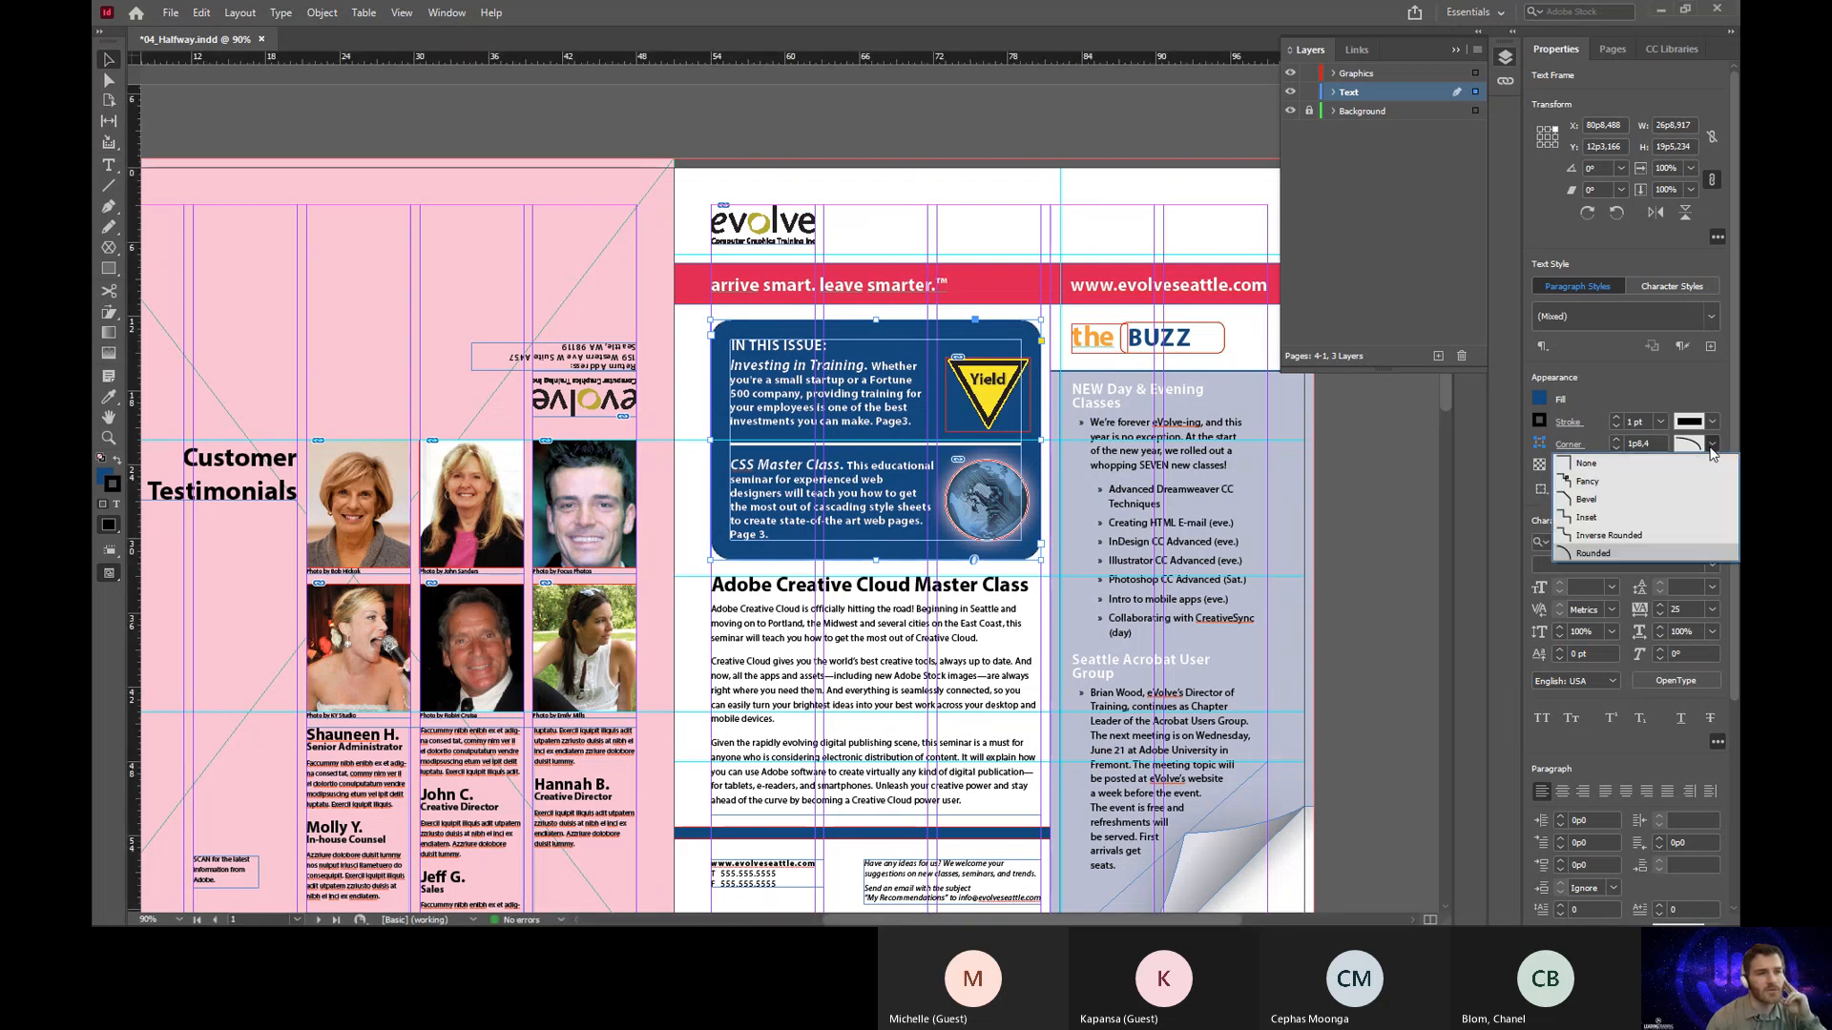
left_click(1622, 483)
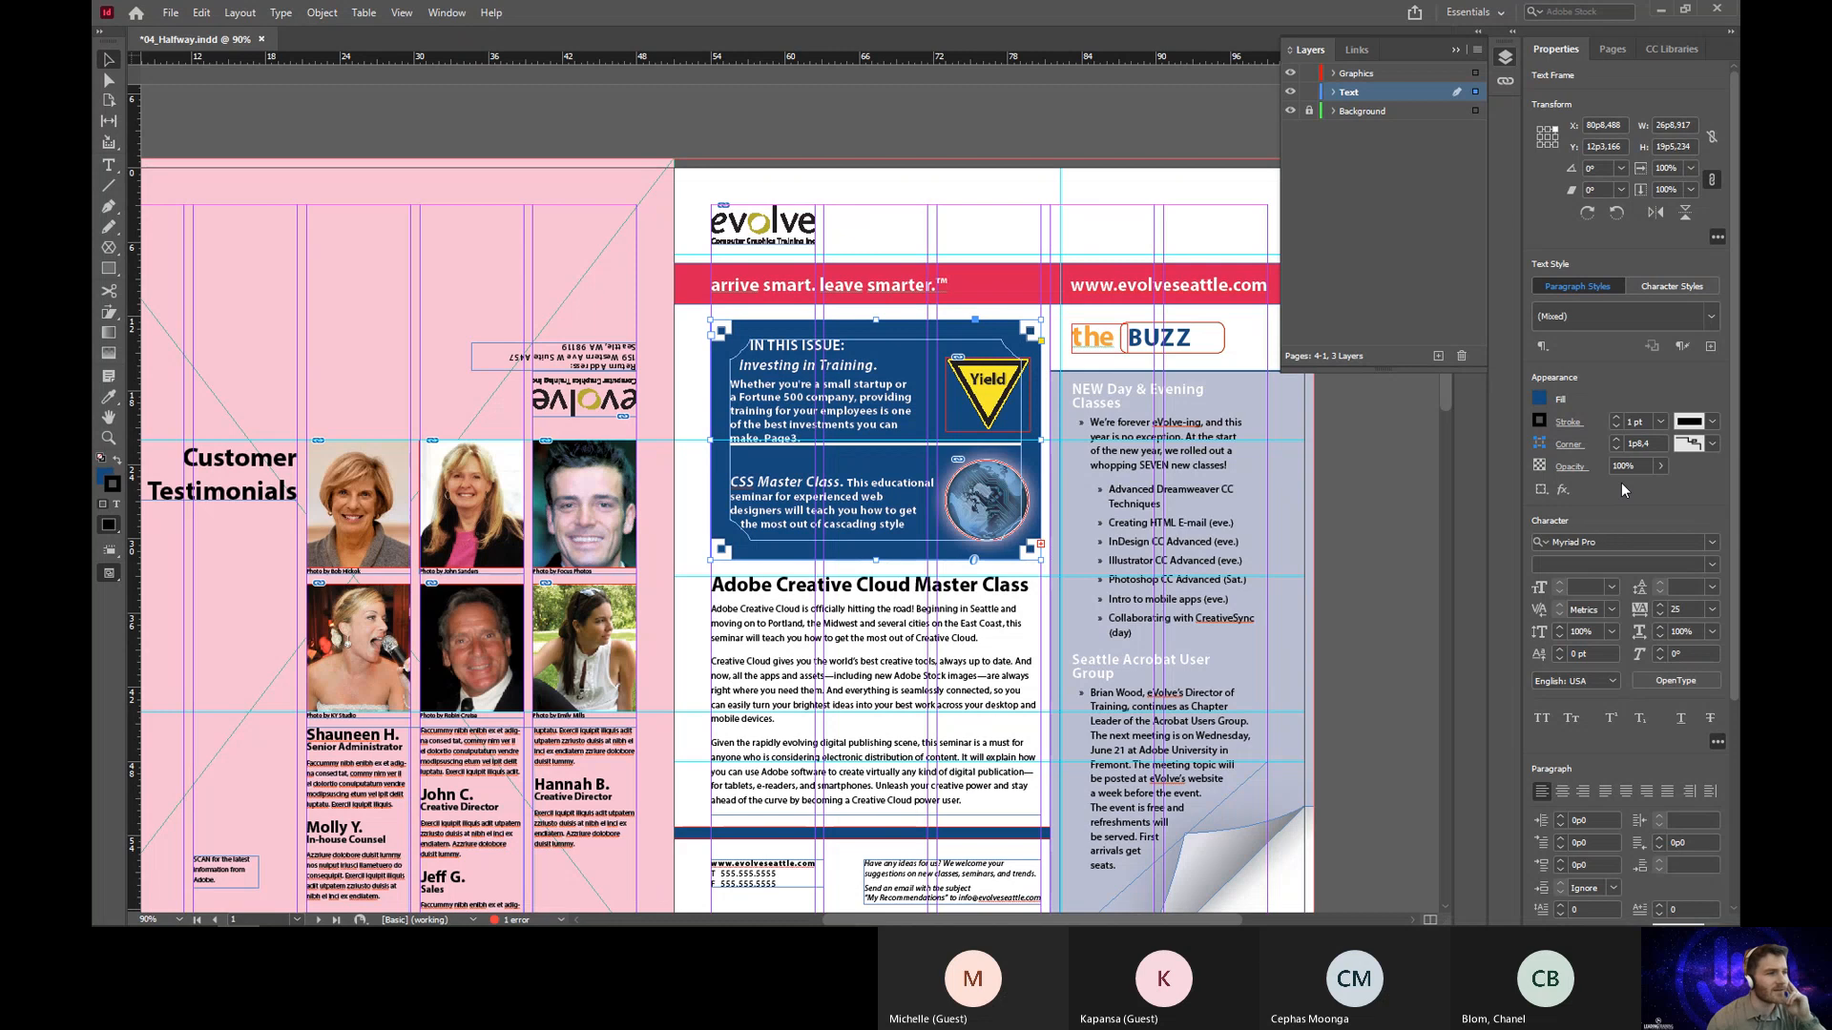
left_click(1712, 445)
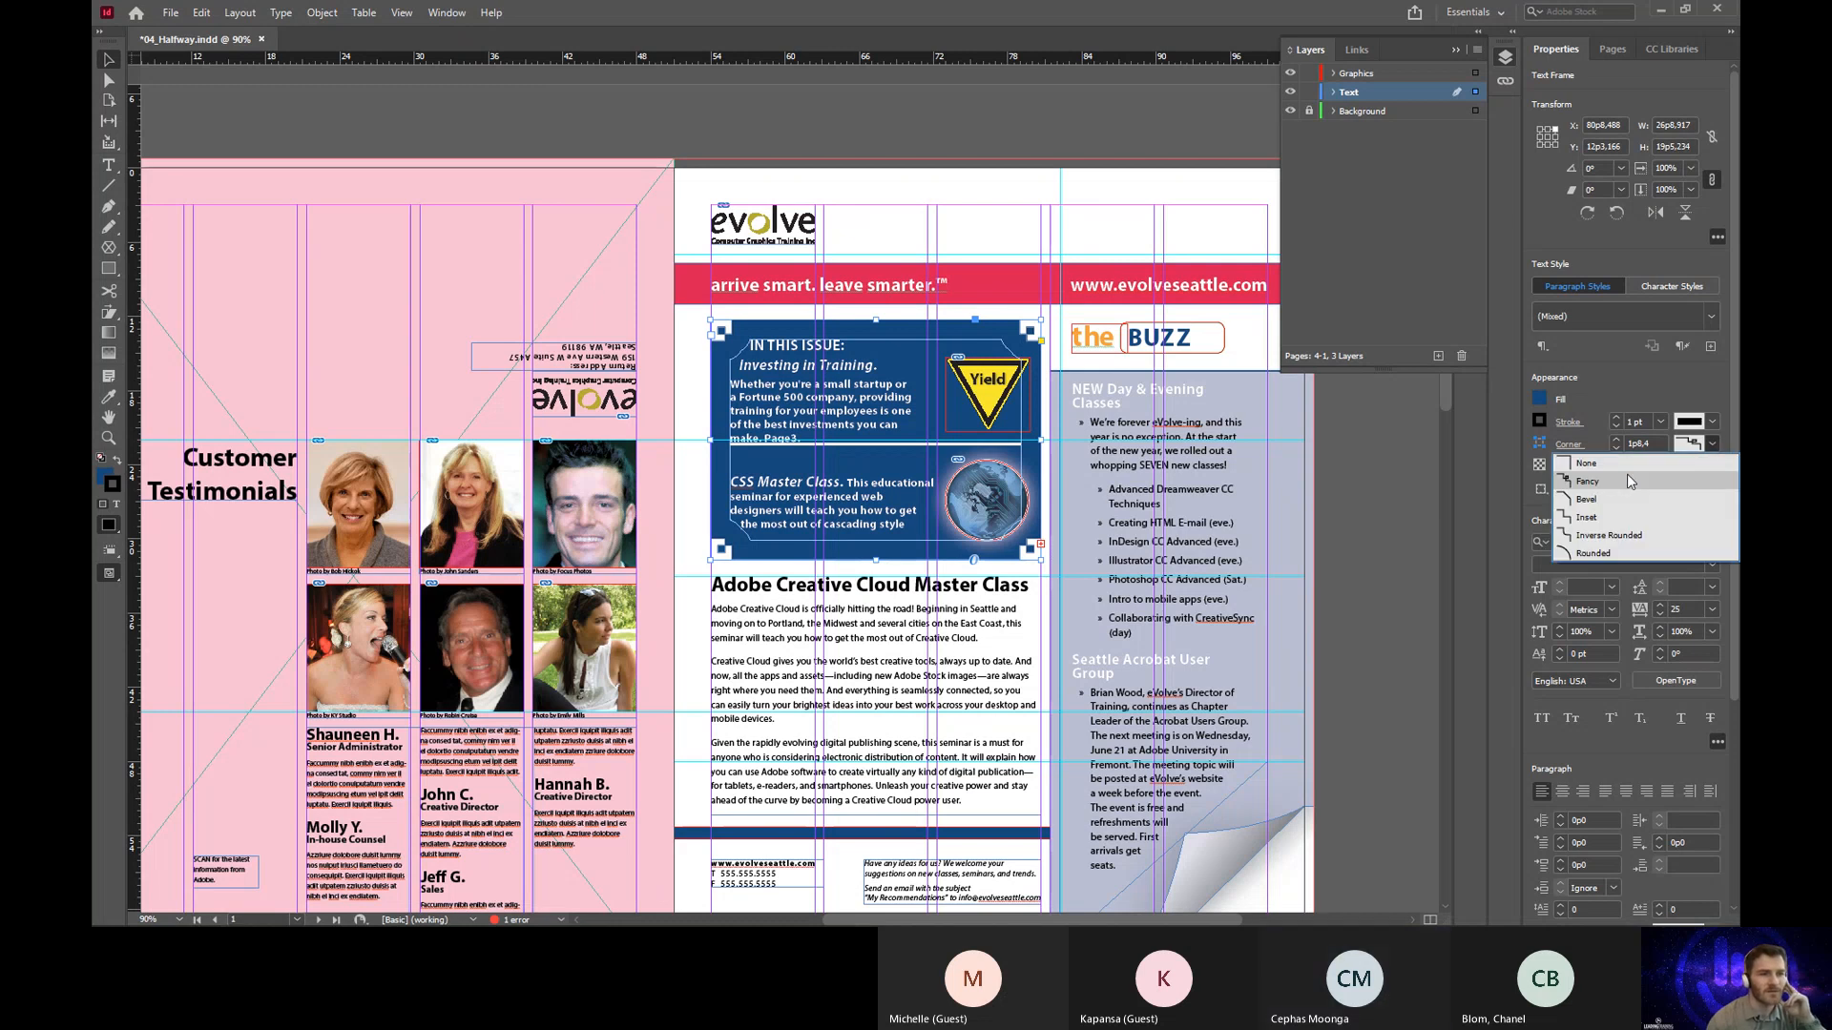
left_click(1595, 553)
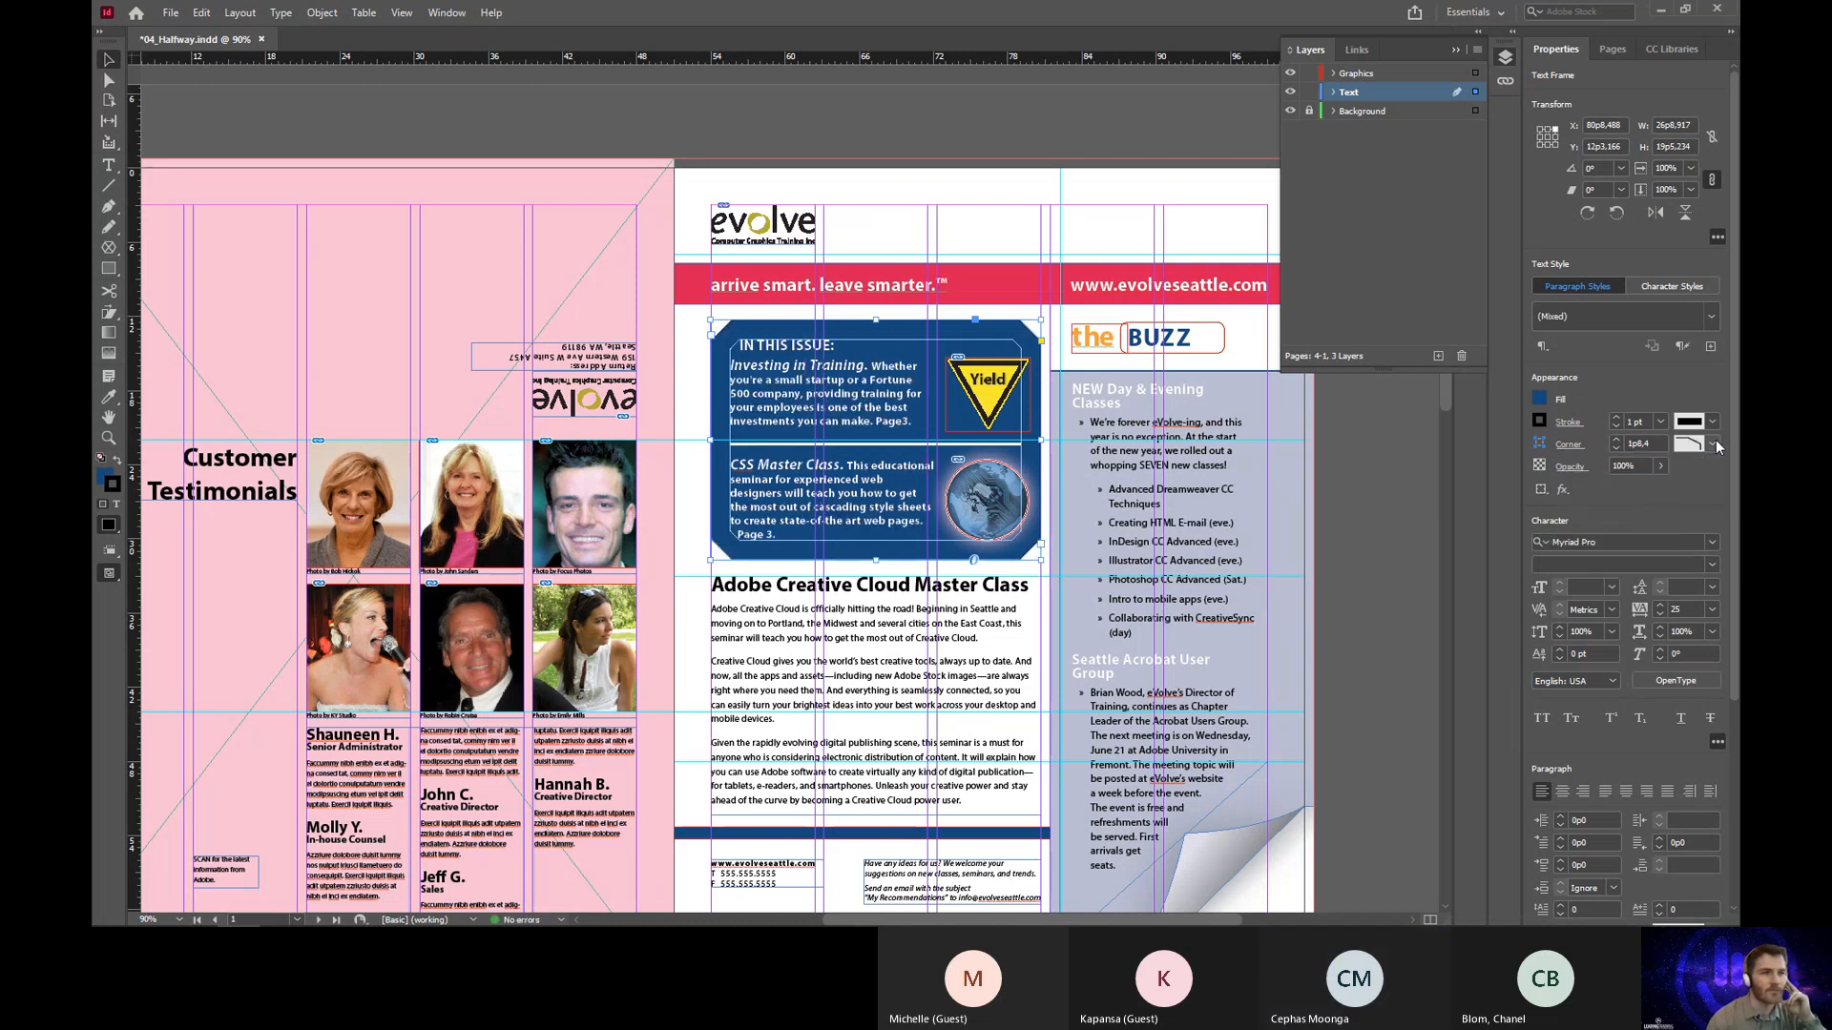
left_click(1713, 445)
left_click(1625, 518)
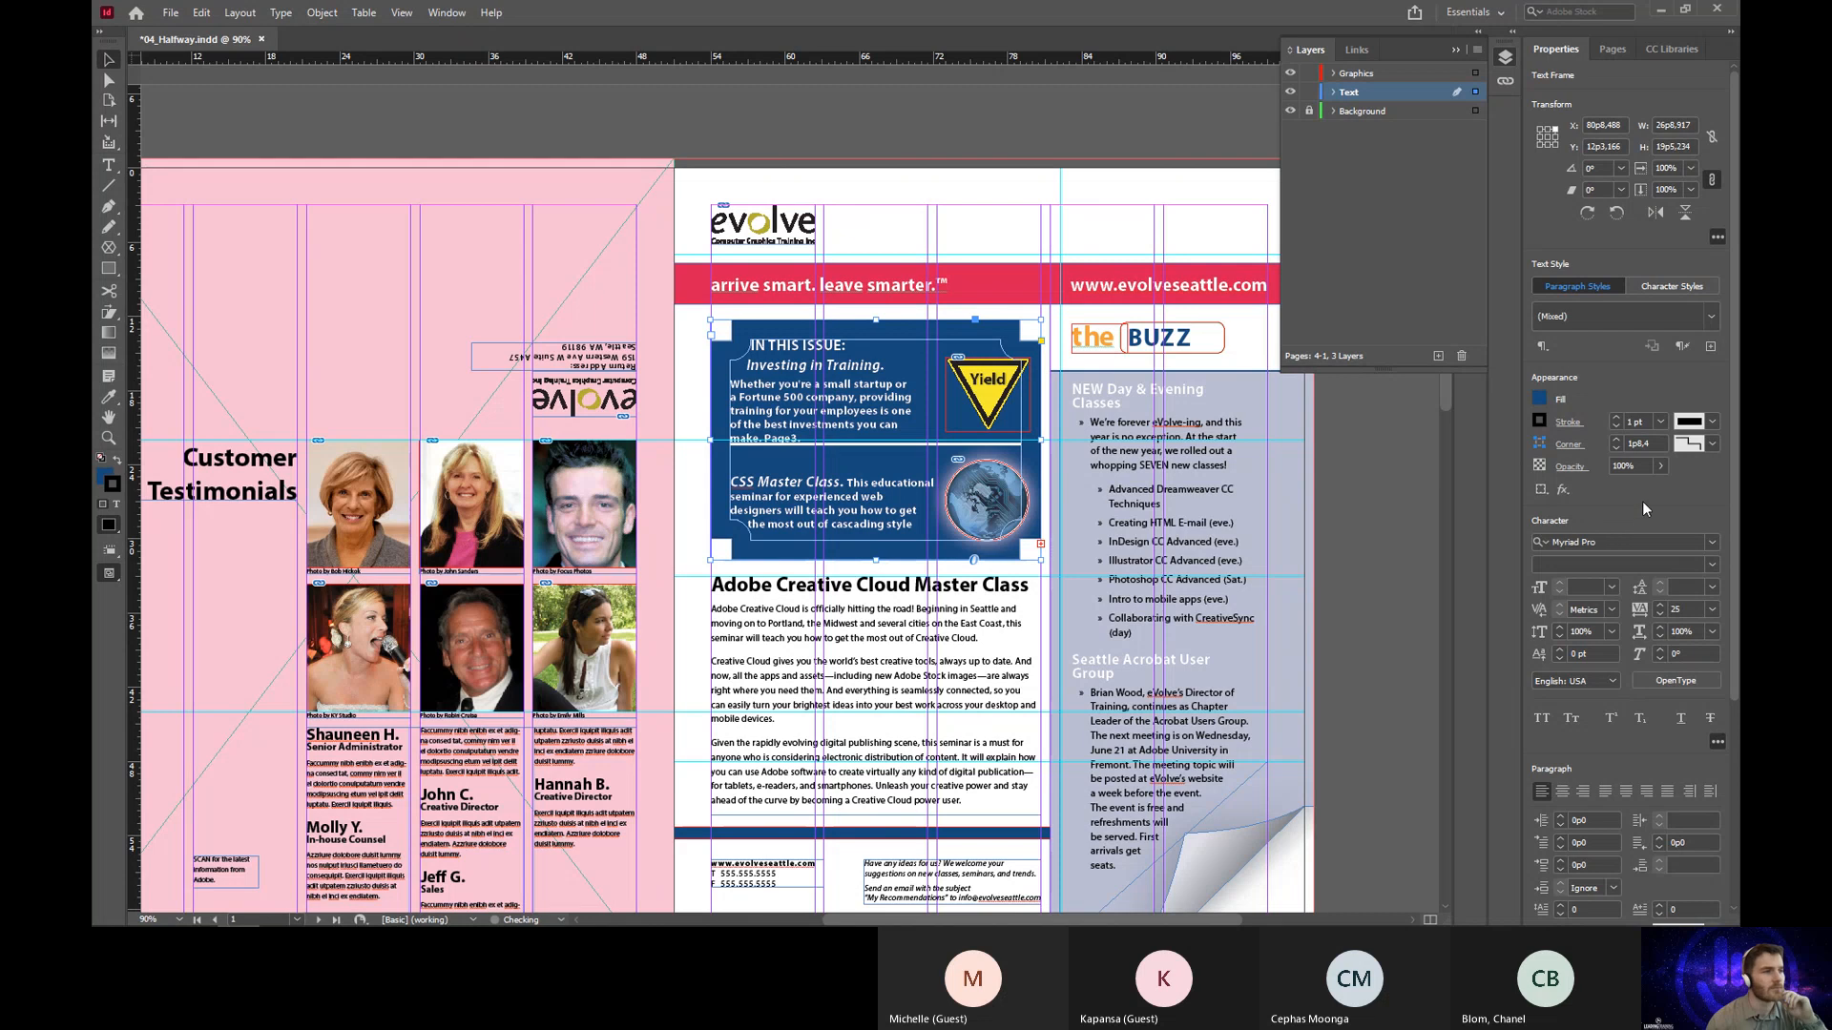
left_click(1712, 444)
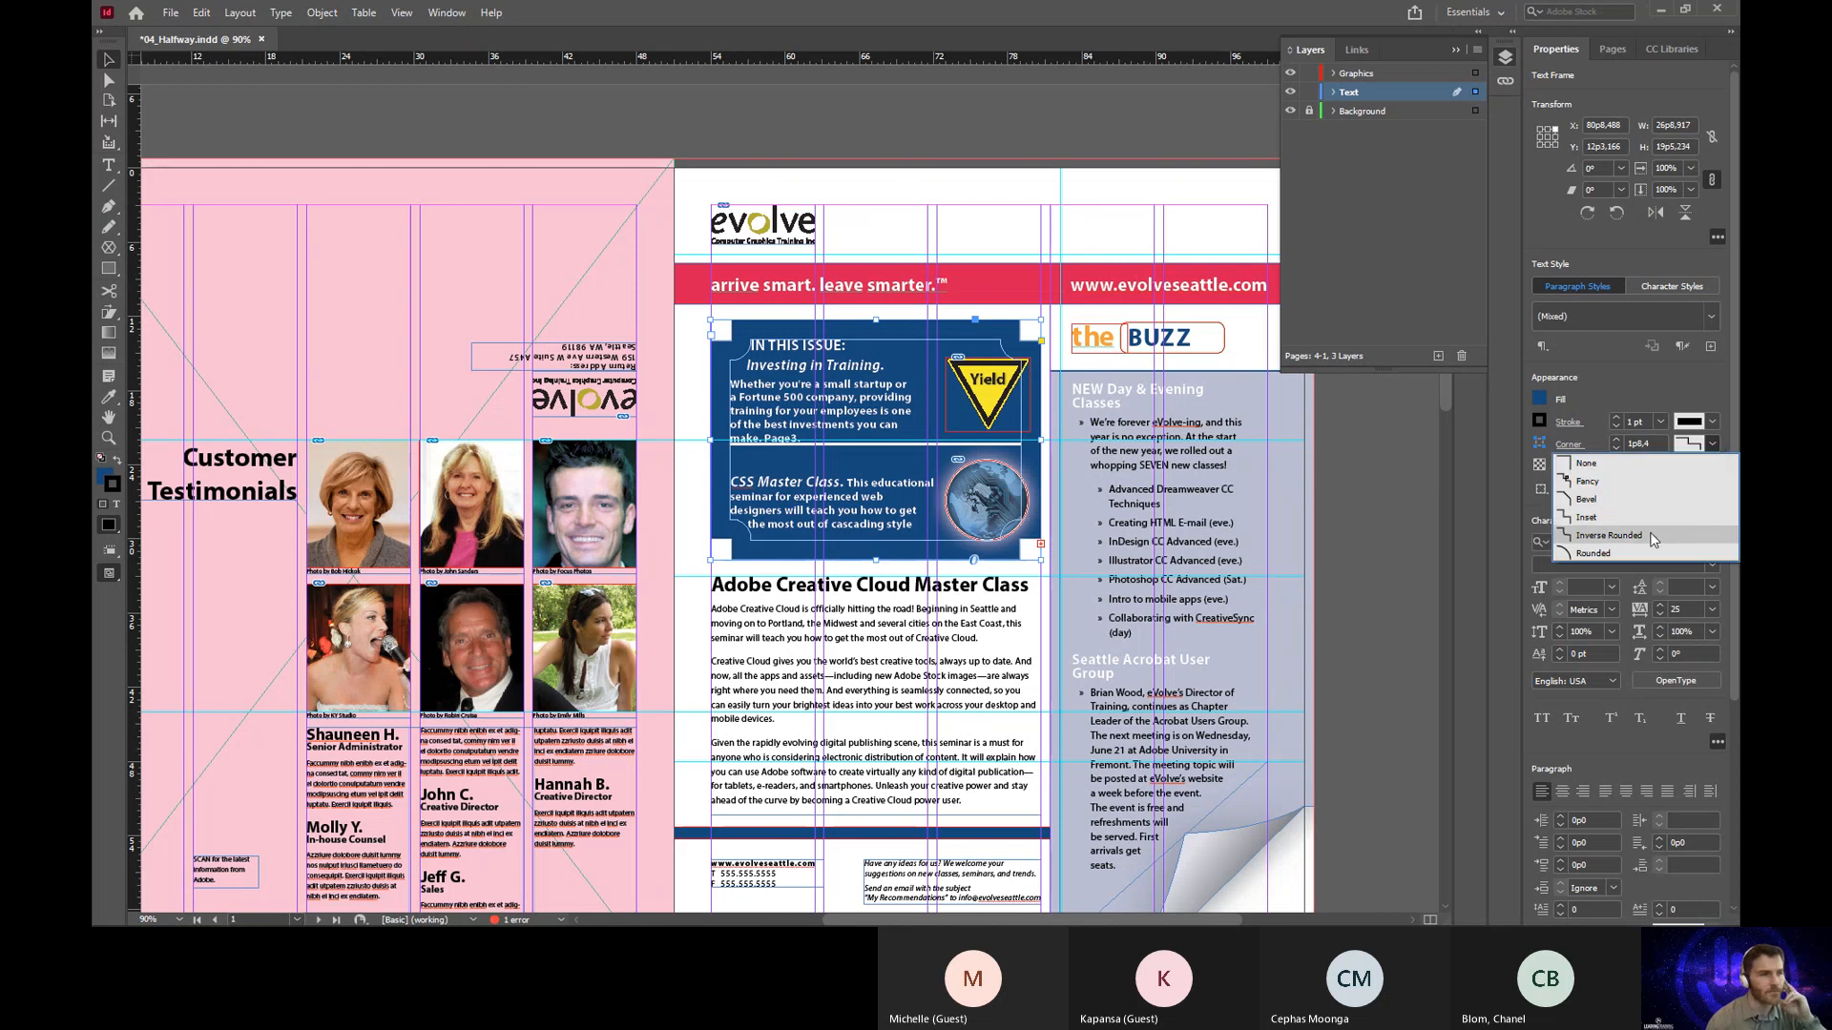
left_click(1650, 531)
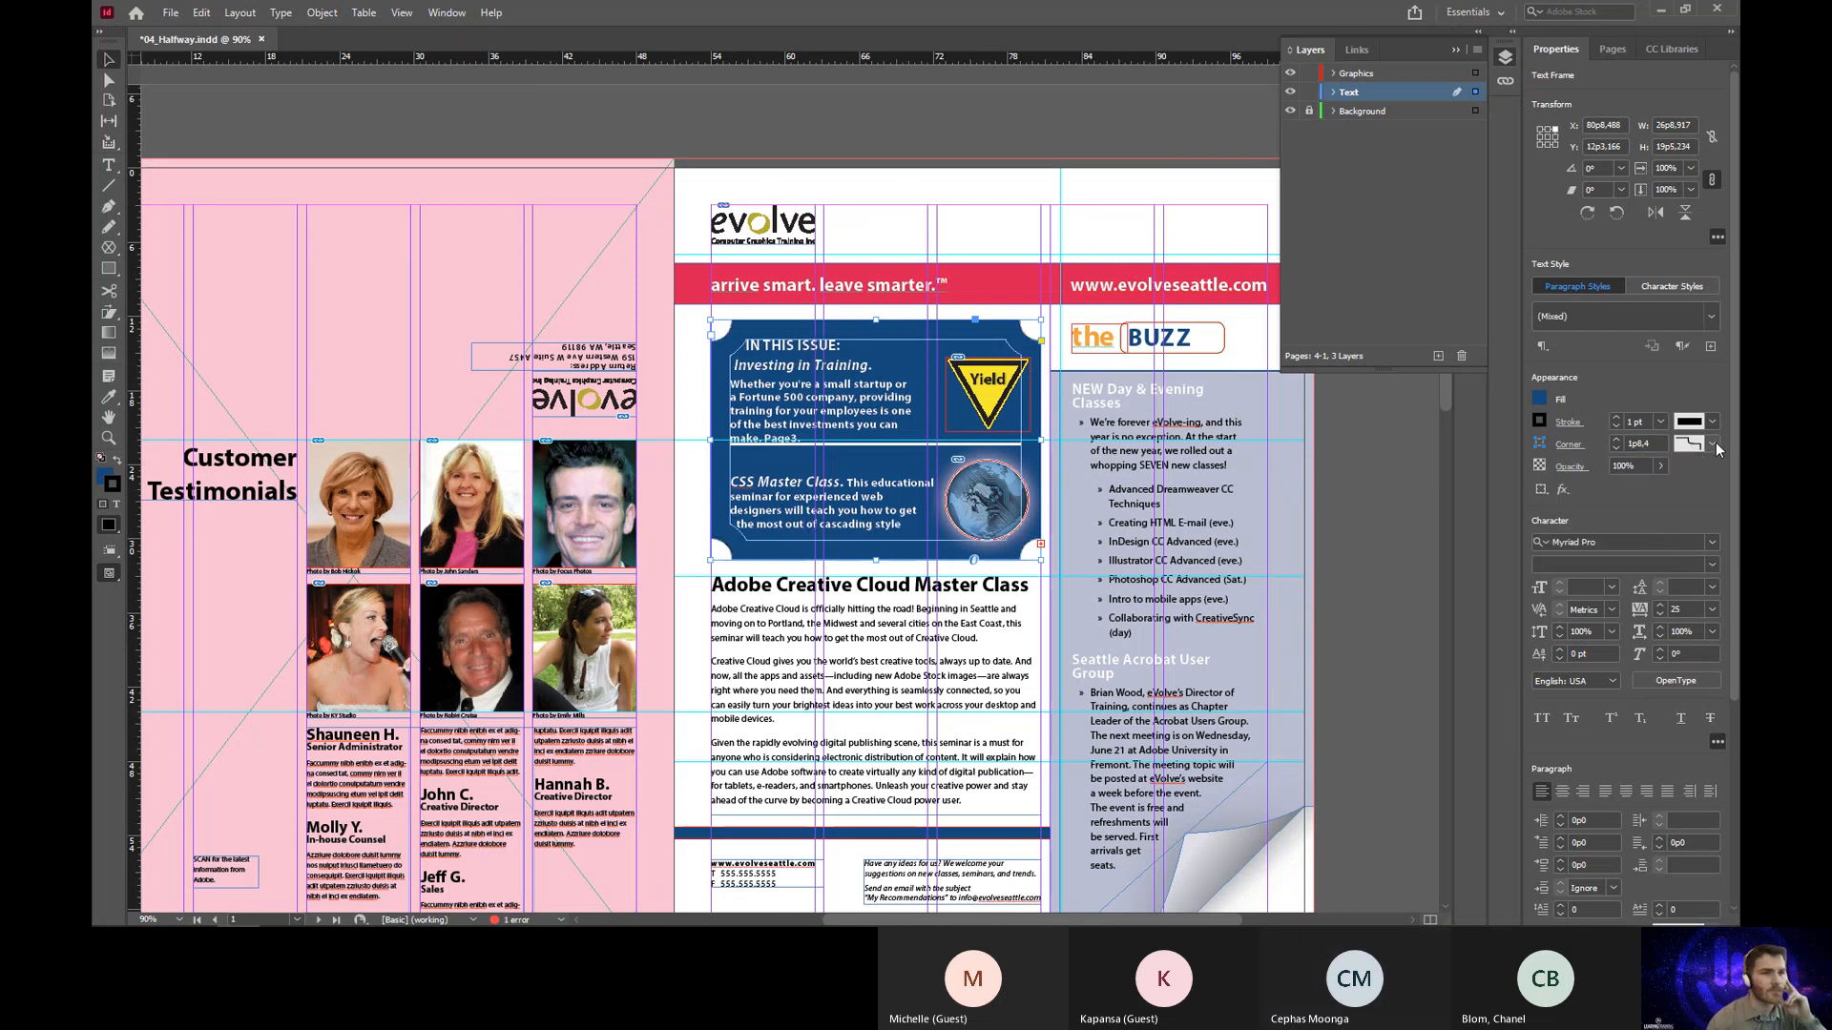
left_click(1714, 443)
left_click(1640, 553)
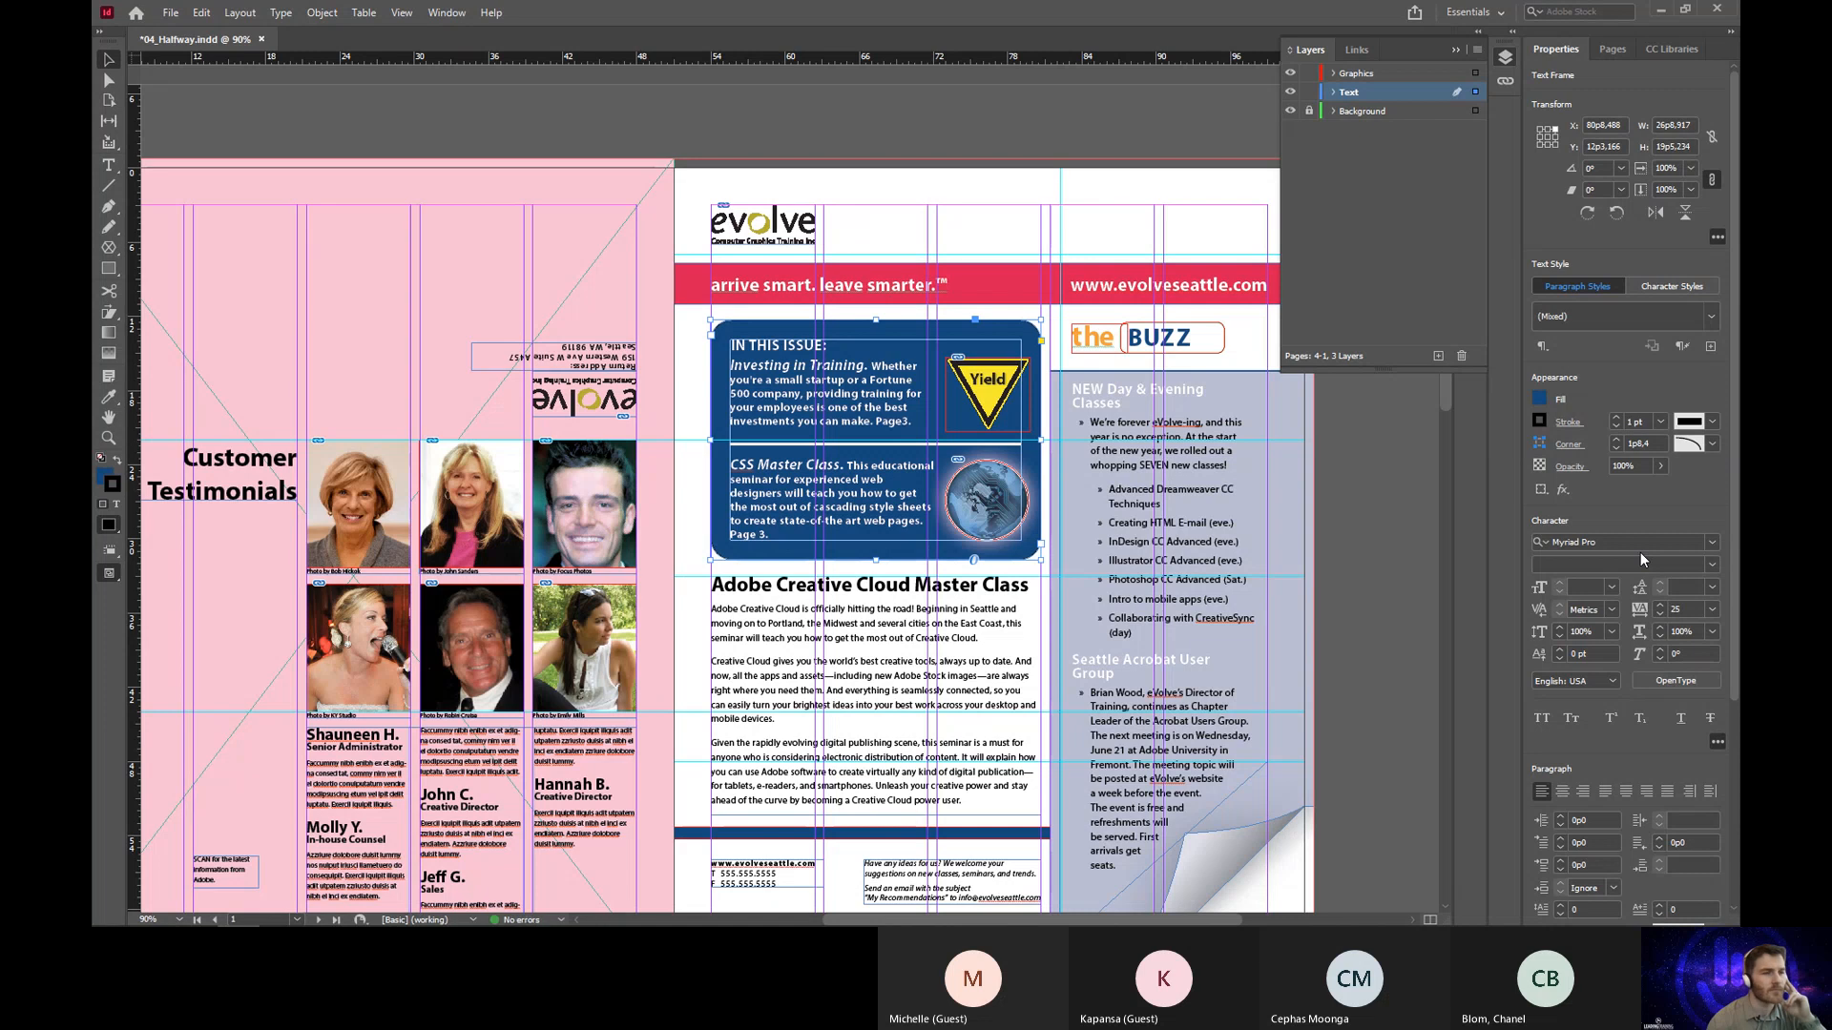
Step: Set the blue frame's corners to None, and give only its top-right corner an 11p0 Rounded shape in the Corner Options
left_click(1712, 448)
left_click(1696, 463)
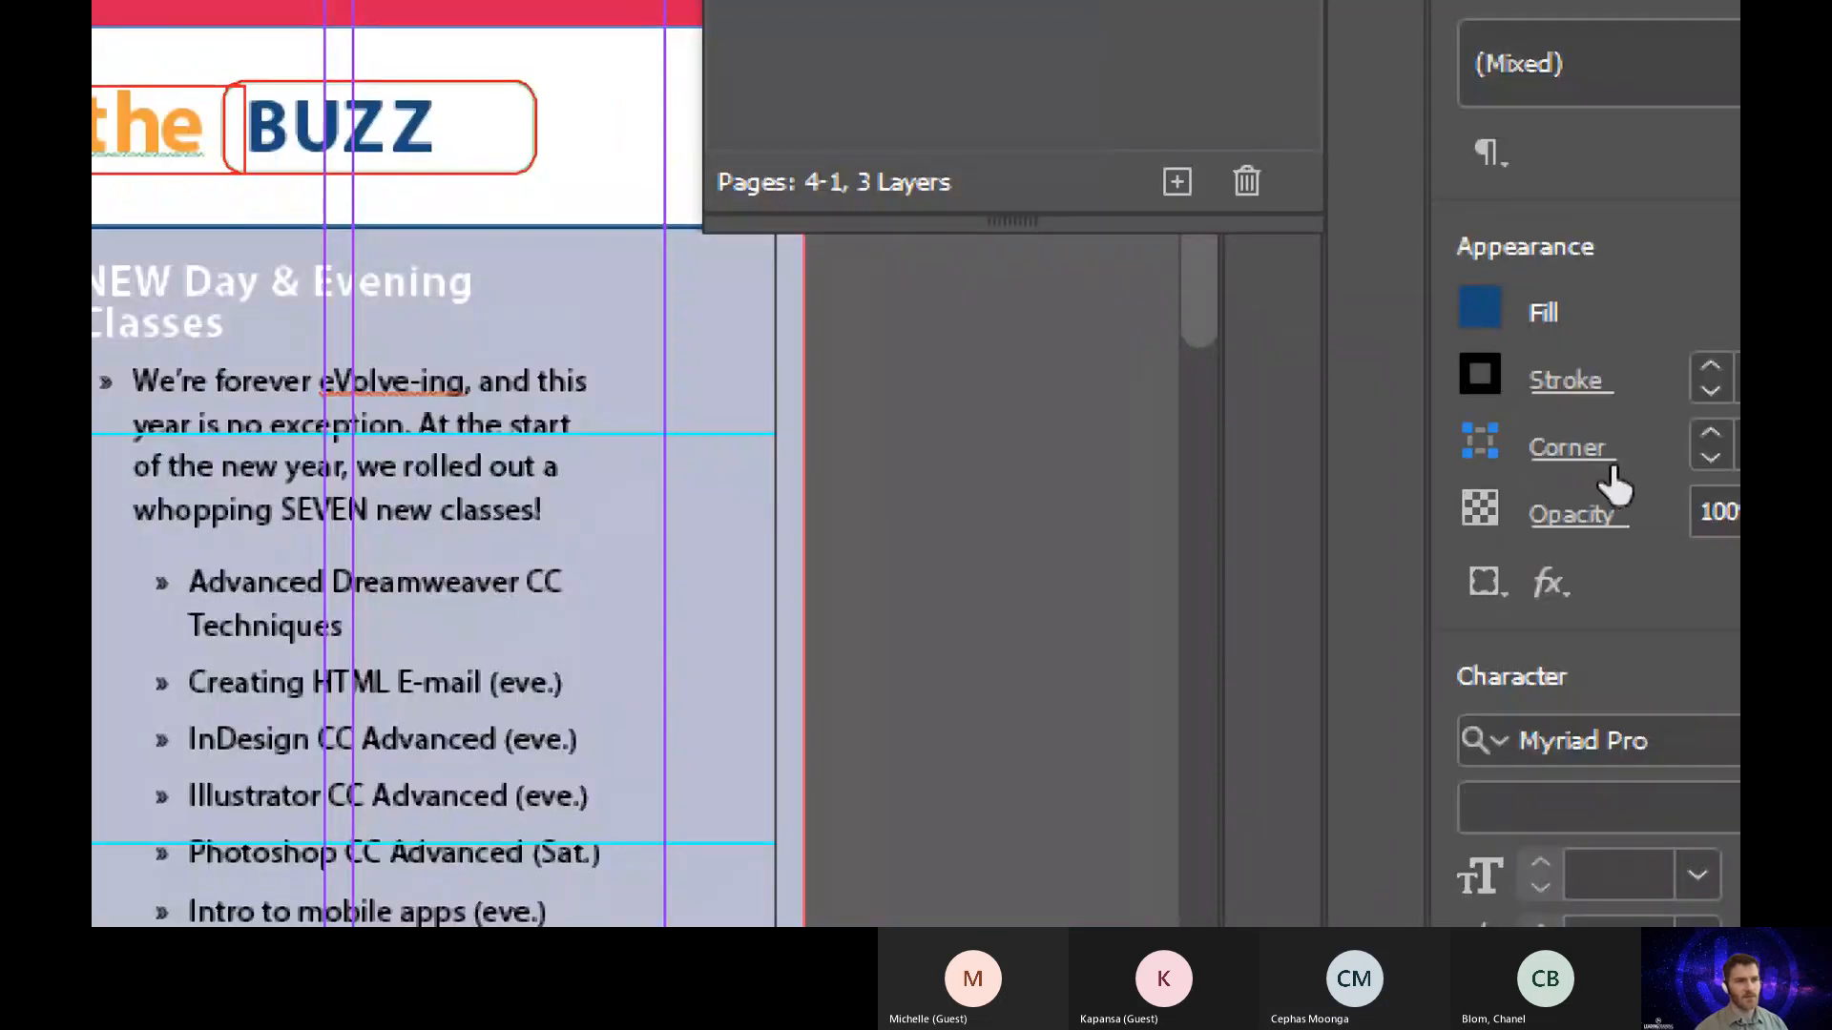
left_click(1609, 460)
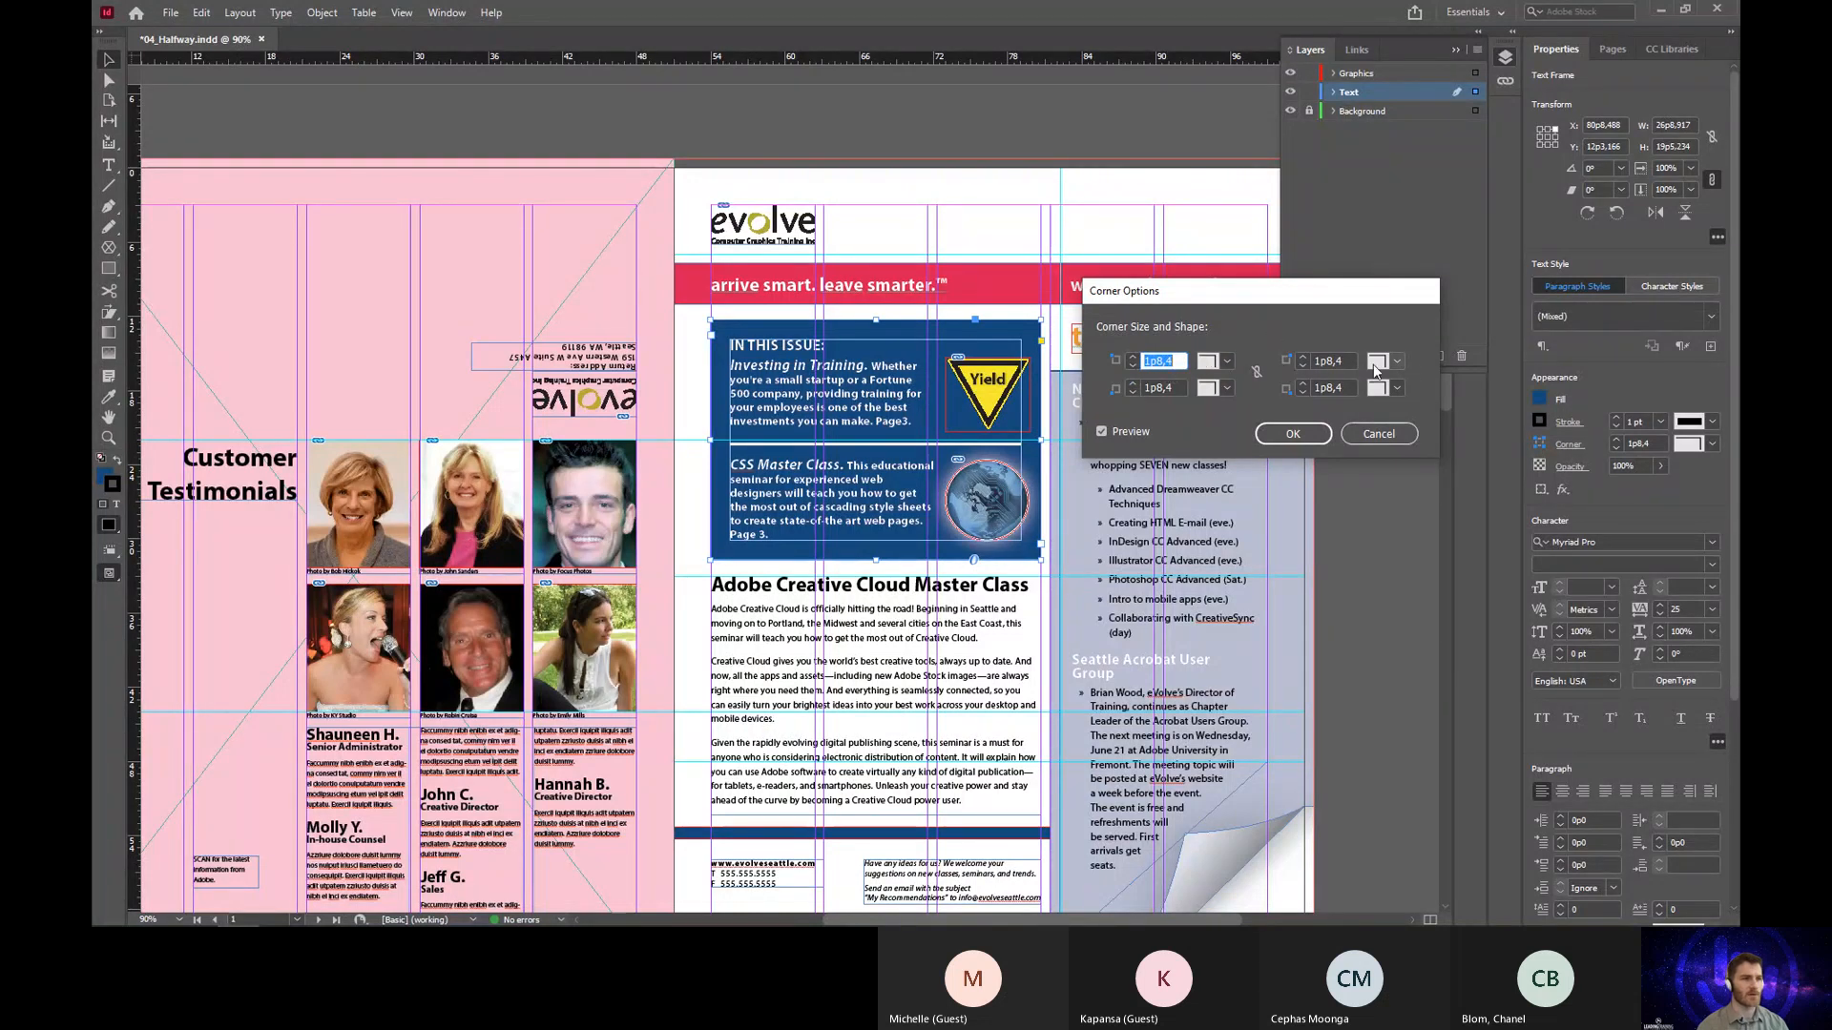
left_click(1302, 356)
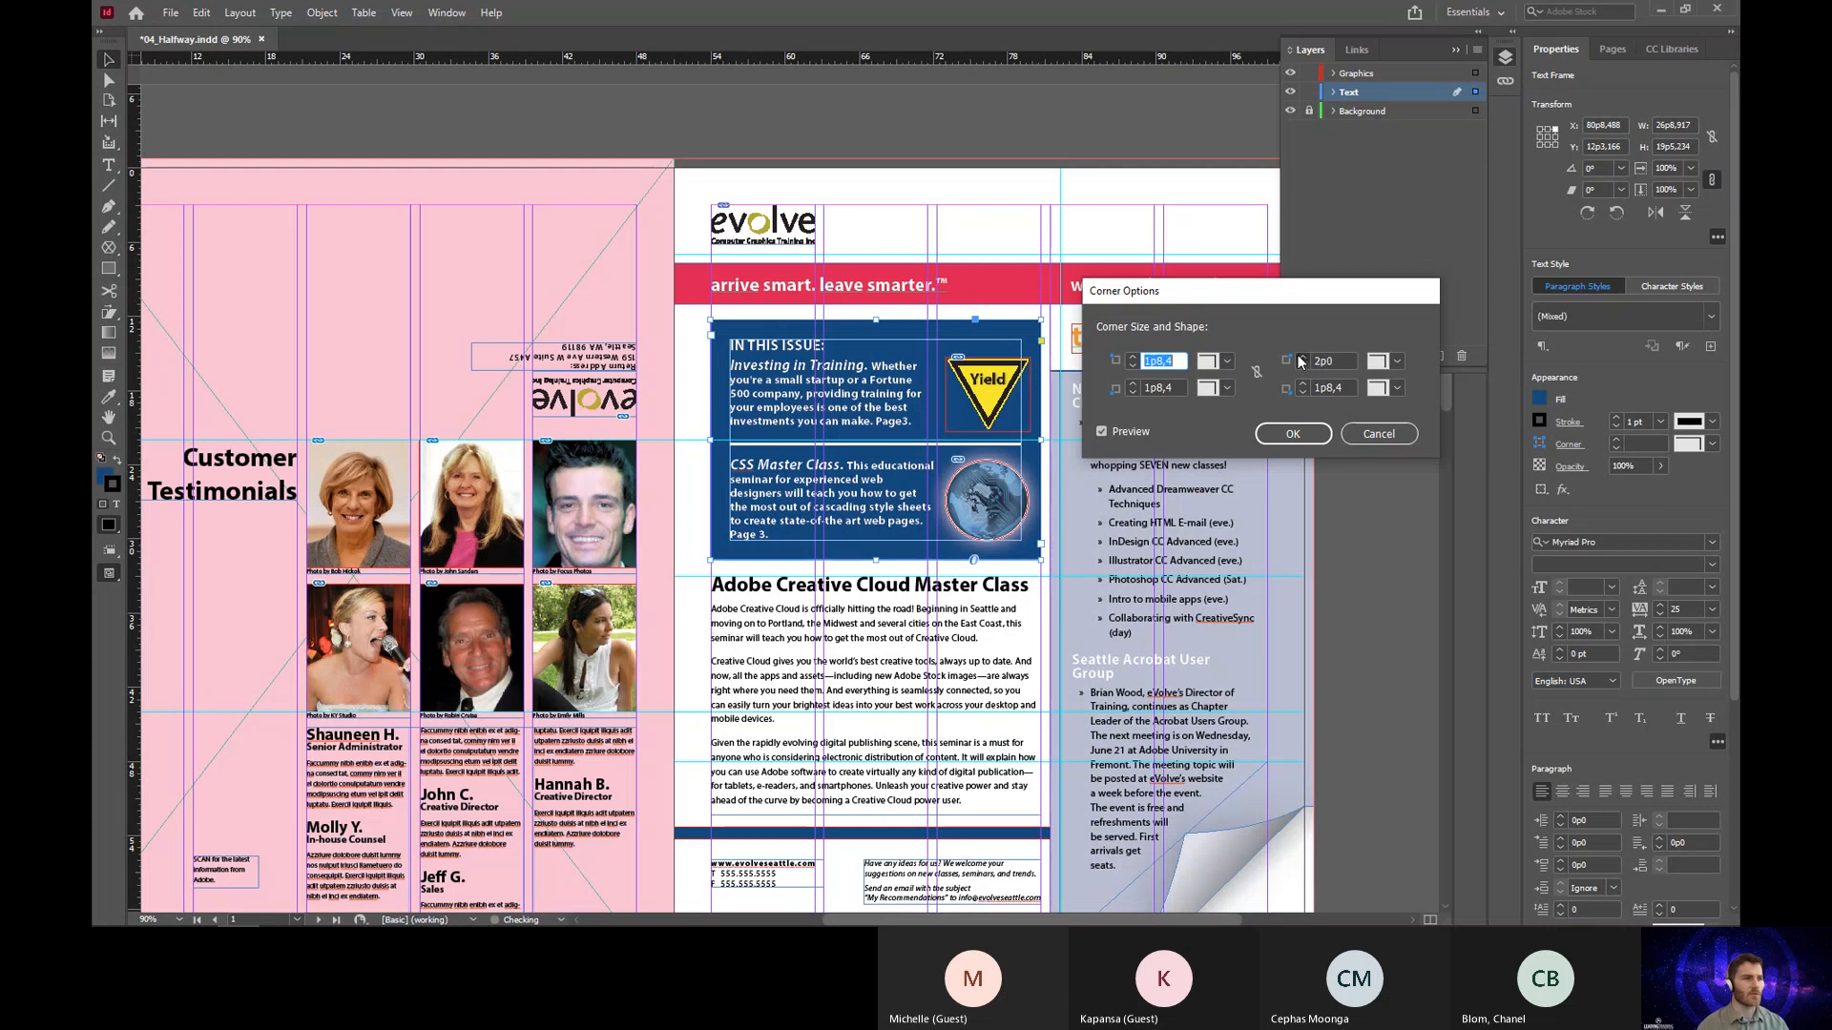
left_click(1298, 359)
left_click(1299, 359)
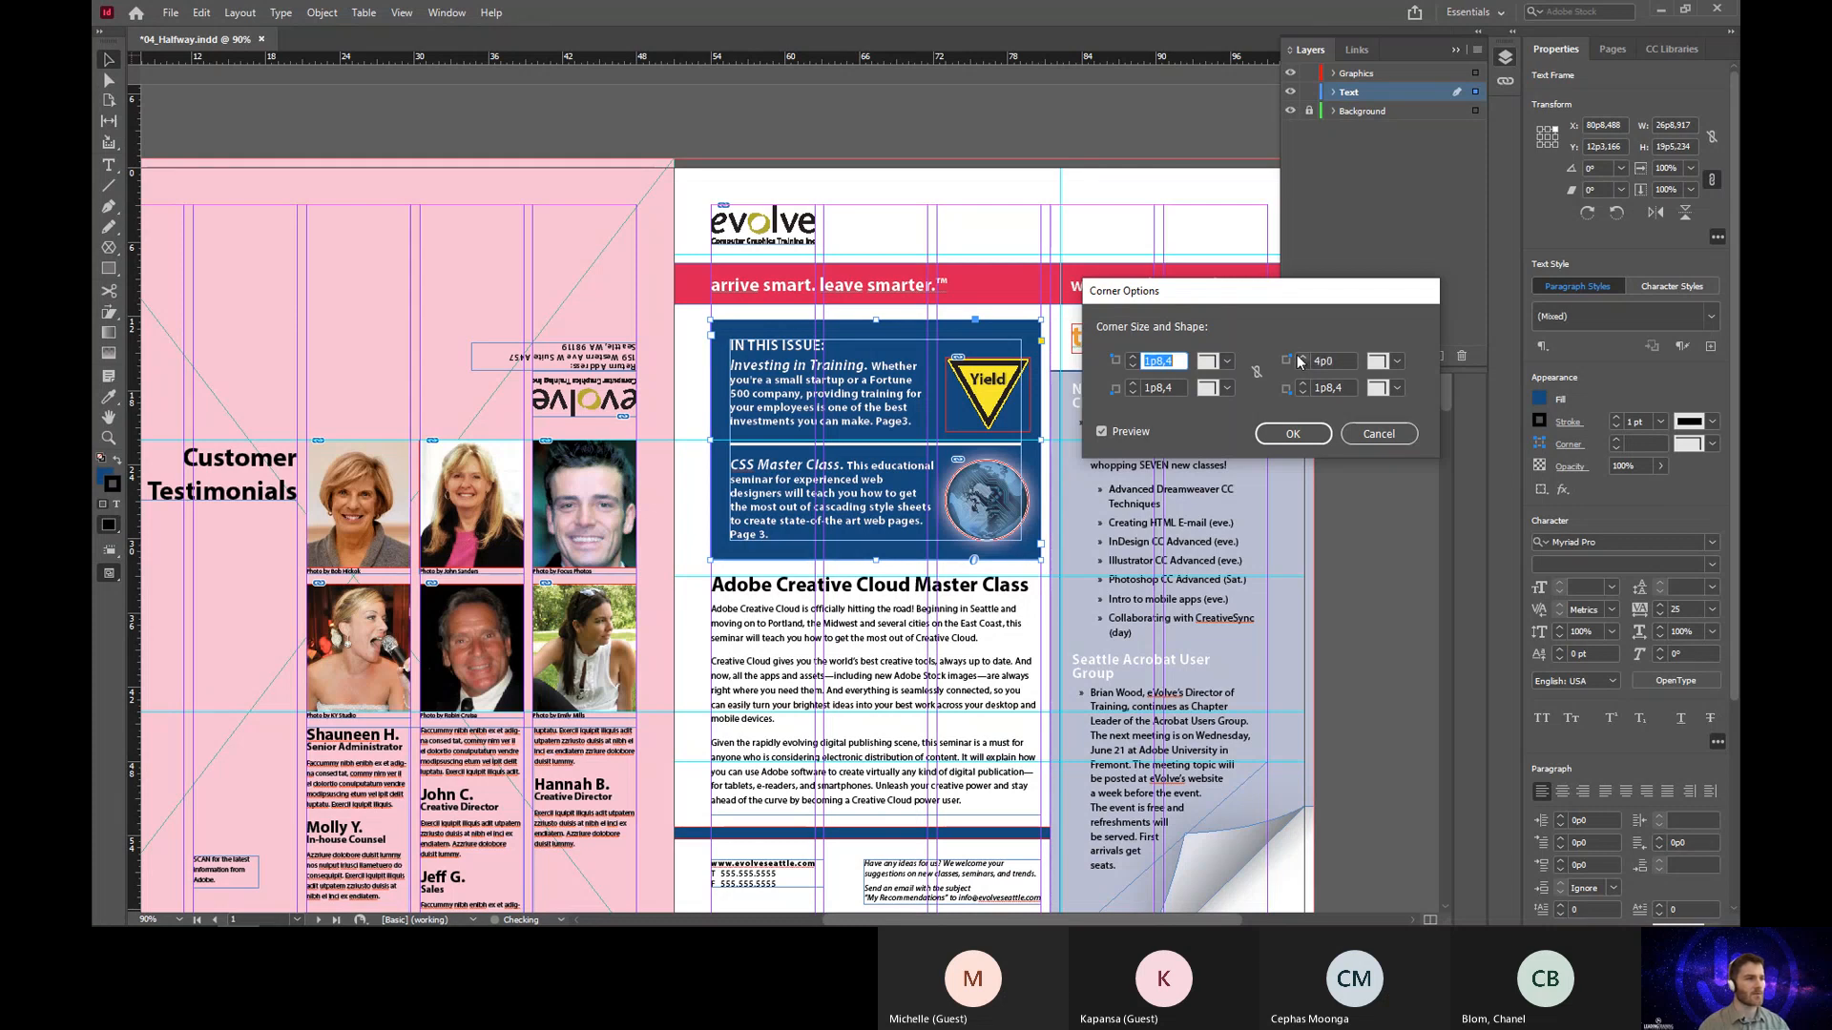
left_click(1298, 359)
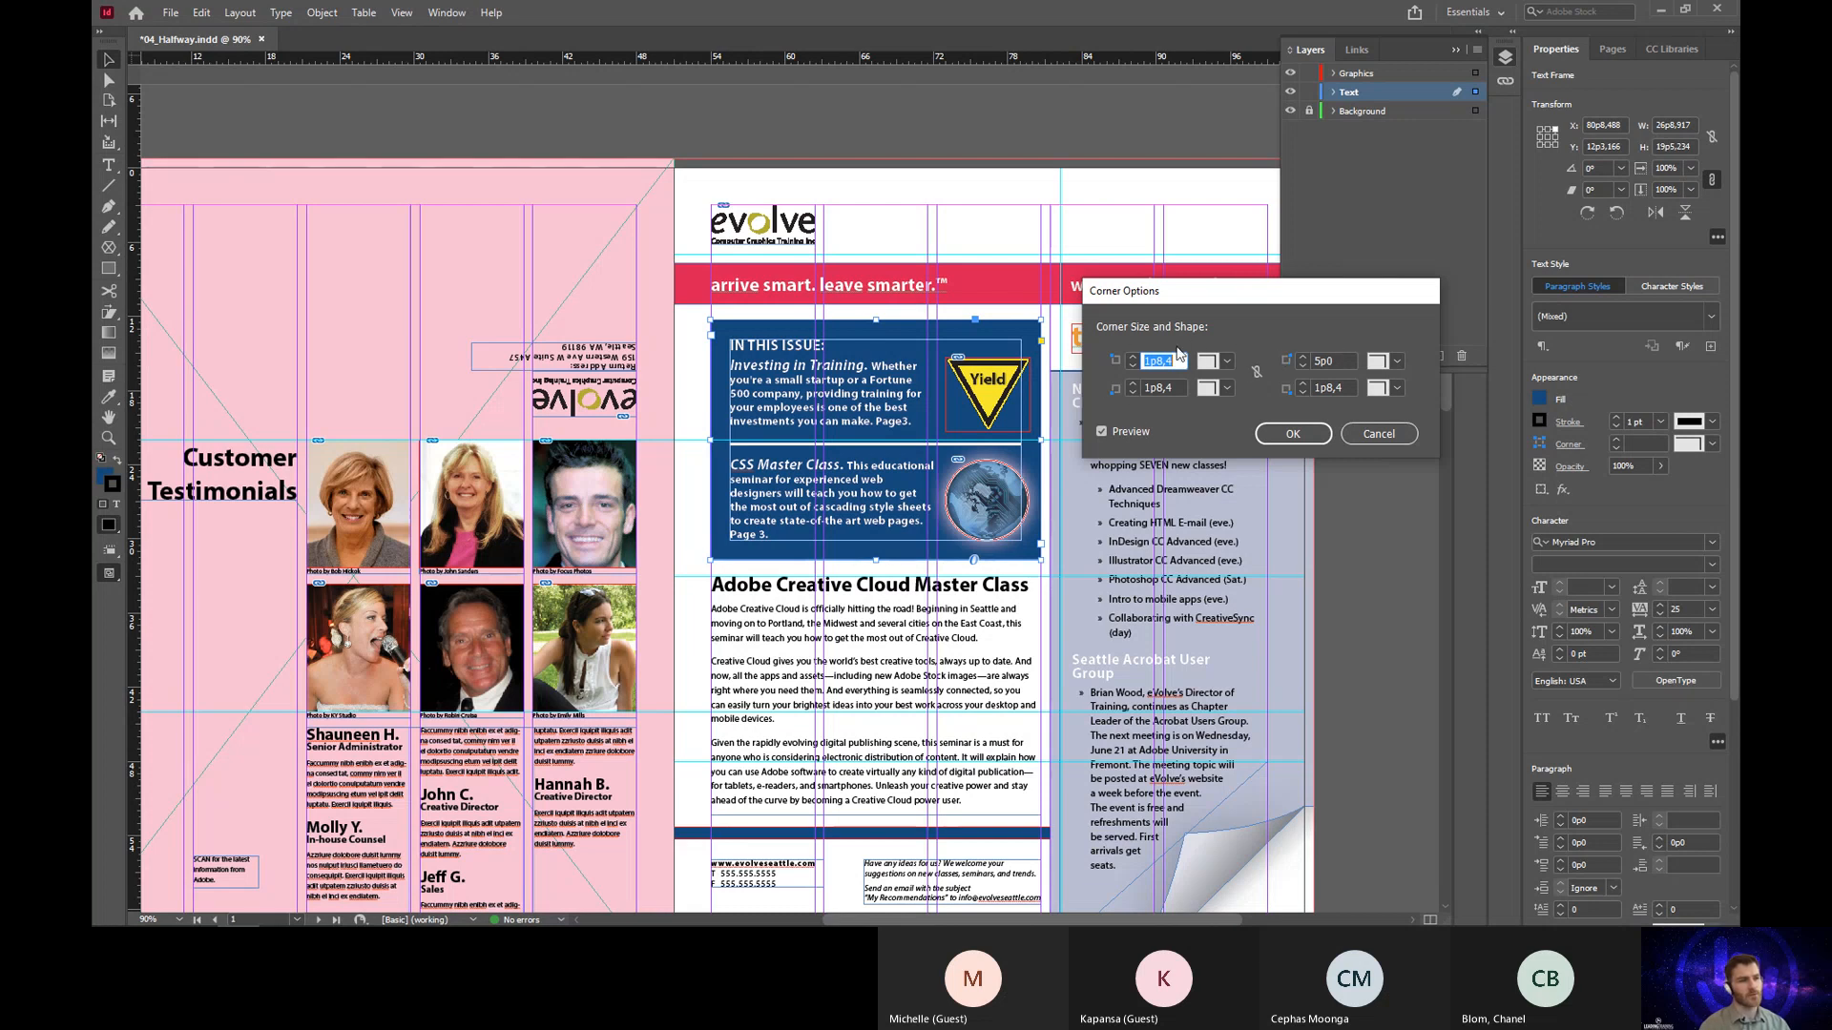
left_click(1303, 356)
left_click(1303, 356)
left_click(1303, 355)
left_click(1303, 356)
left_click(1303, 356)
left_click(1303, 356)
left_click(1396, 365)
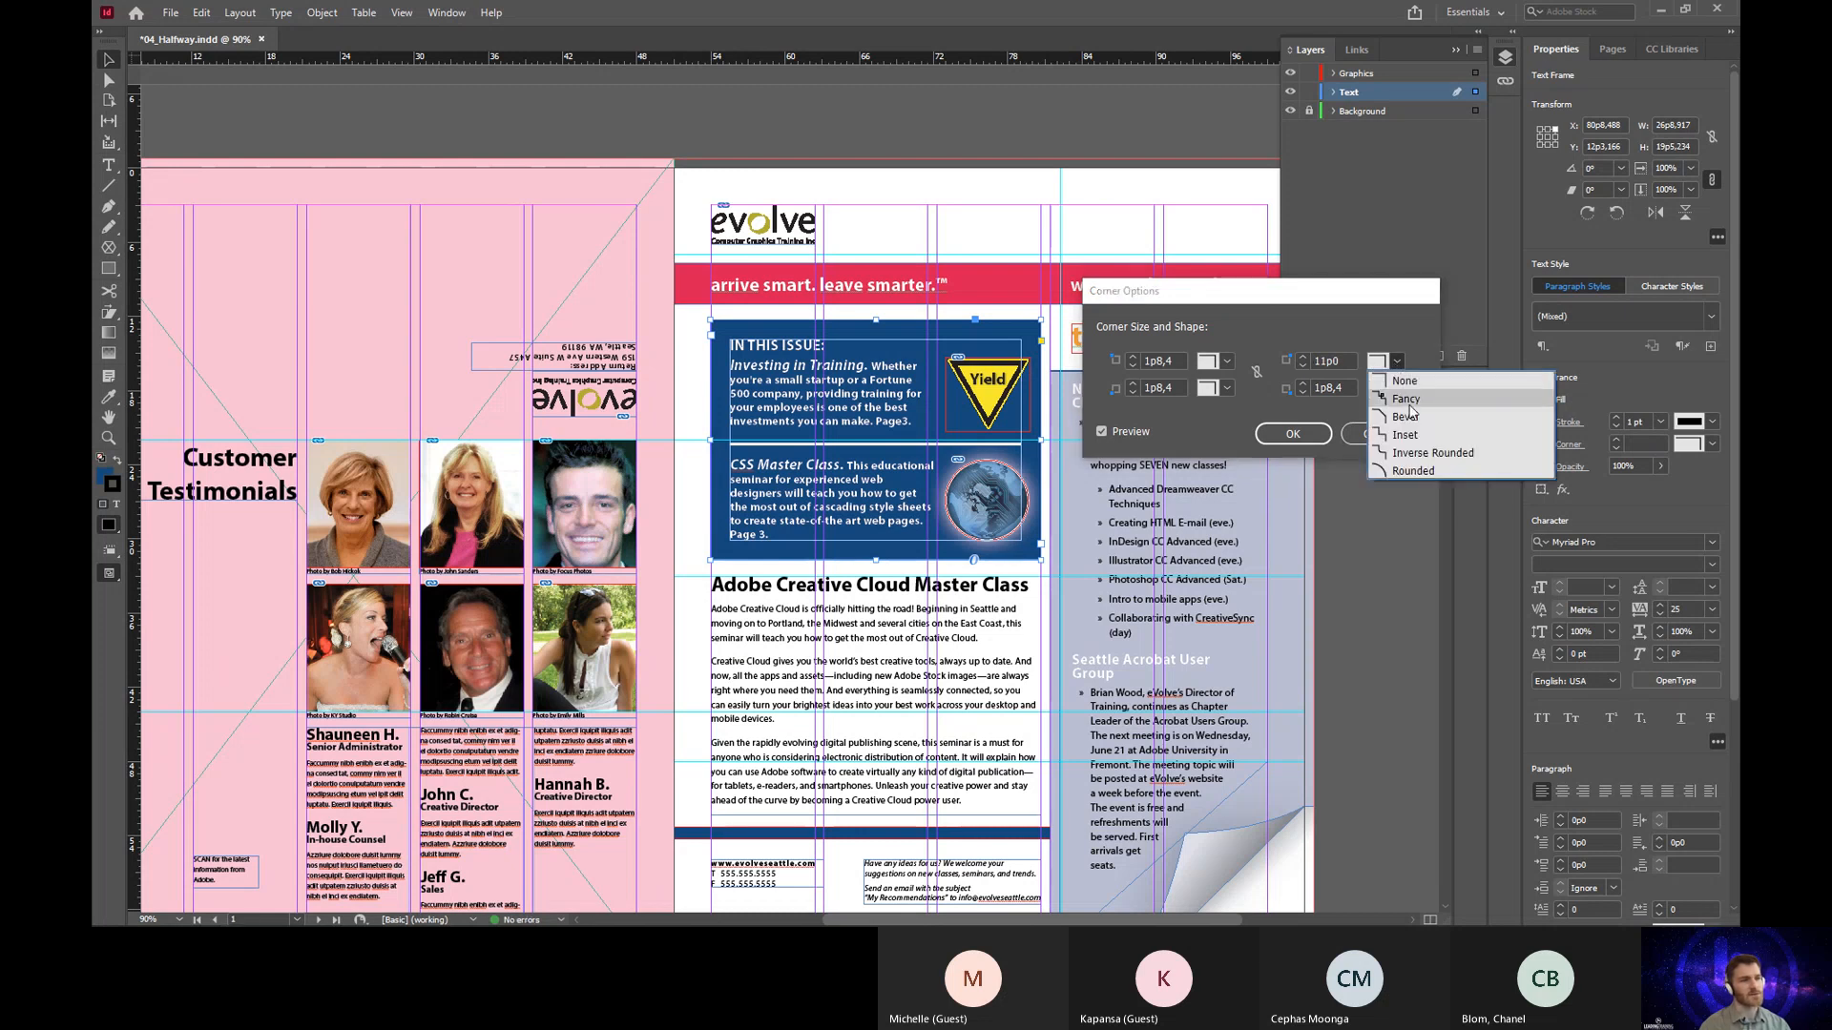
left_click(1413, 471)
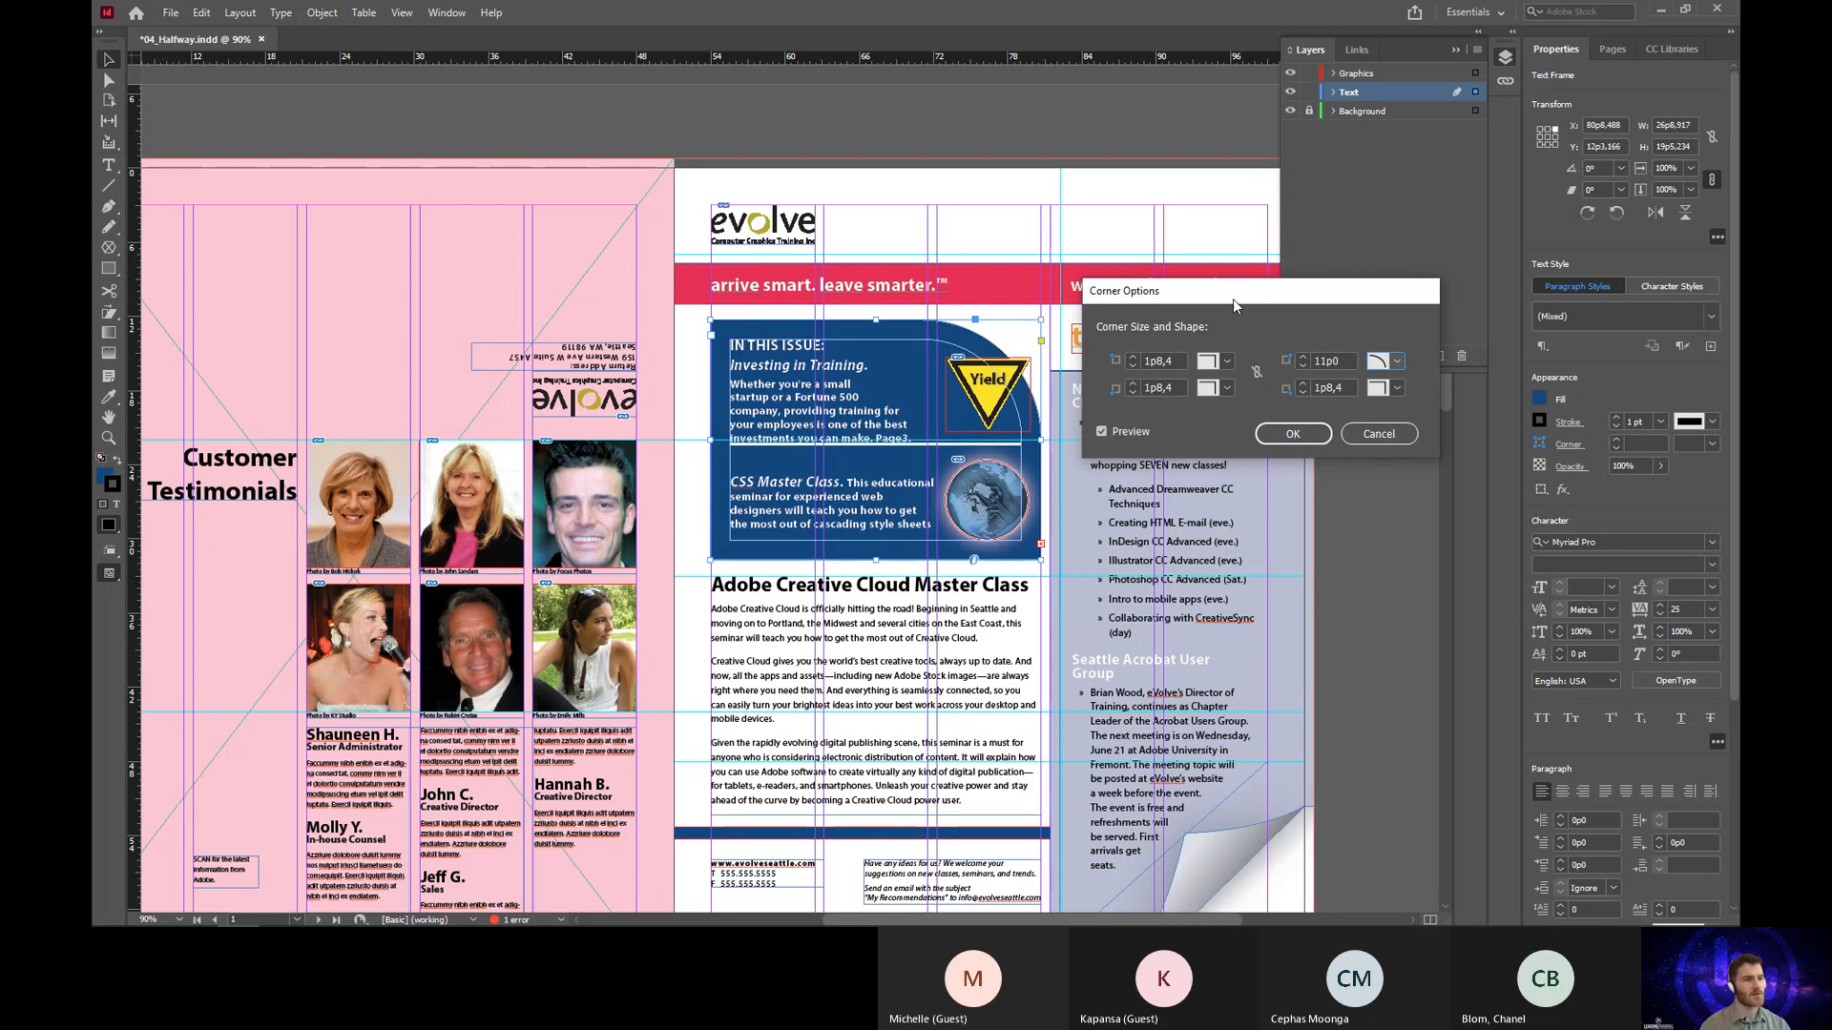
Step: Reduce the blue frame's top-right corner size to 2p7, apply the corner options and deselect the frame
mouse_move(1232, 300)
left_mouse_down()
mouse_move(1311, 267)
mouse_move(1223, 267)
mouse_move(1258, 305)
left_mouse_up()
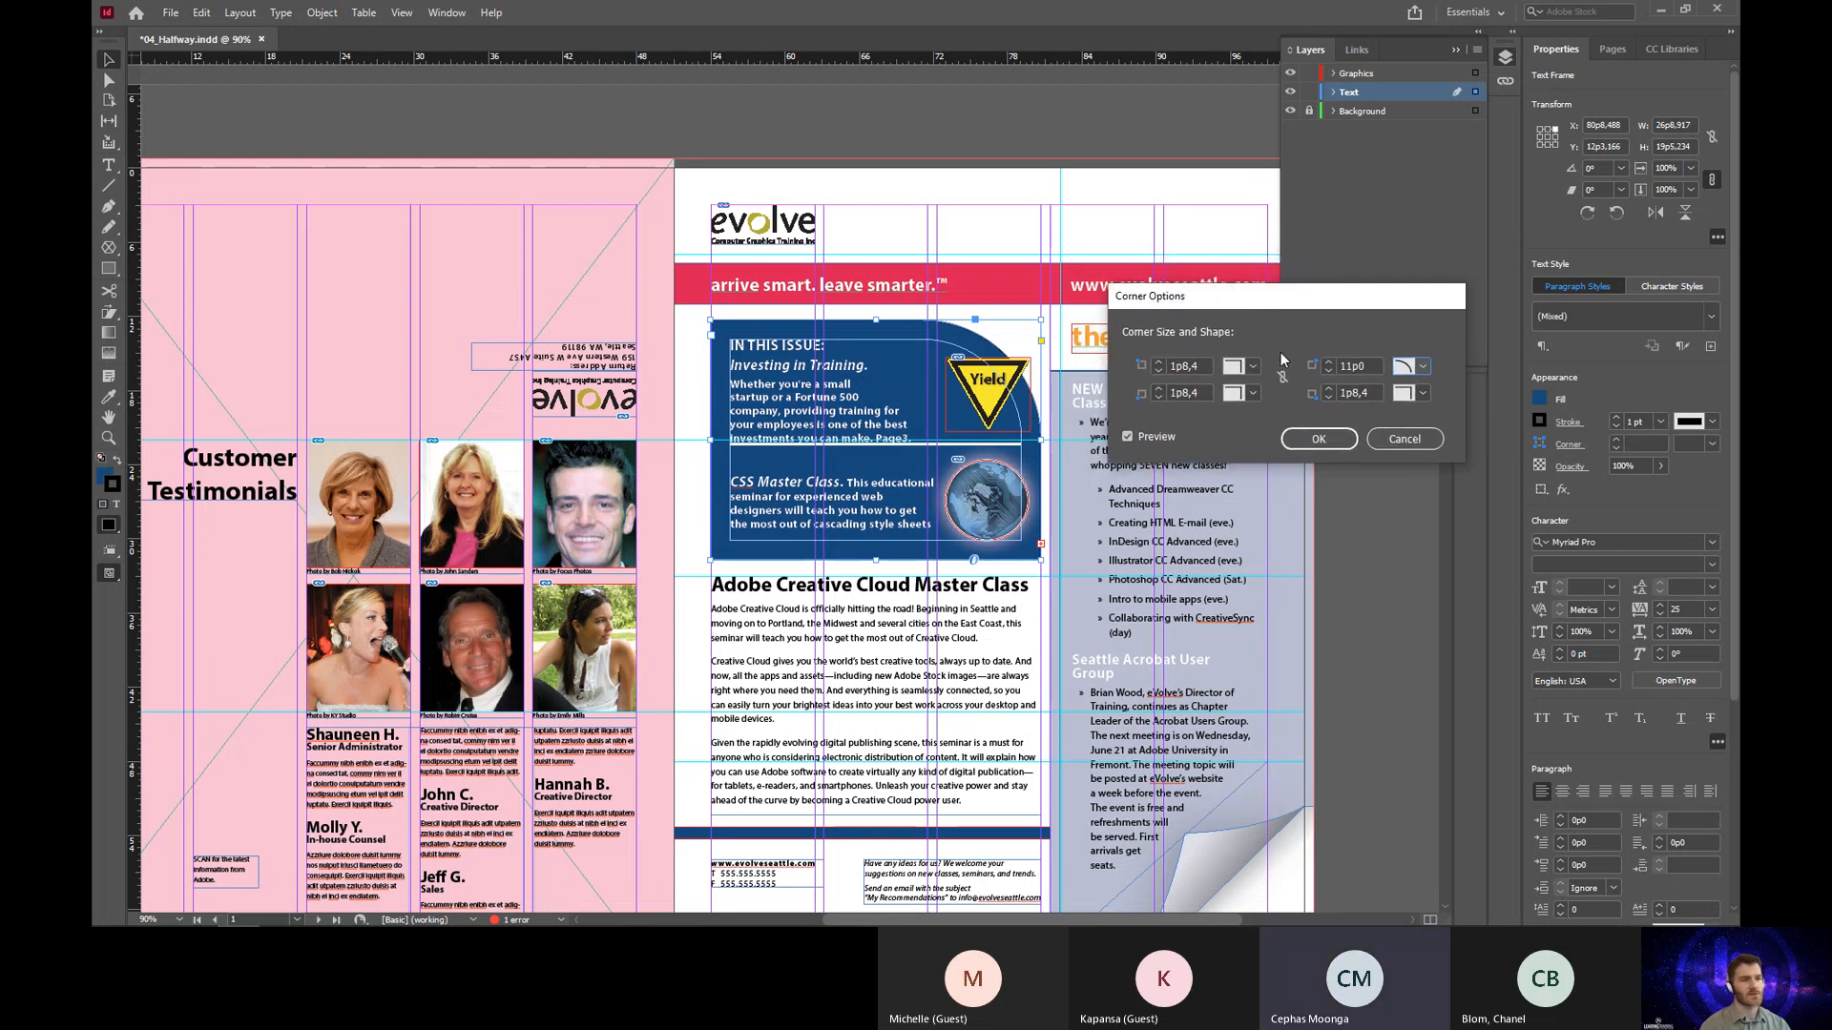
left_click(1327, 372)
left_click(1327, 372)
left_click(1327, 372)
left_click(1327, 372)
left_click(1328, 372)
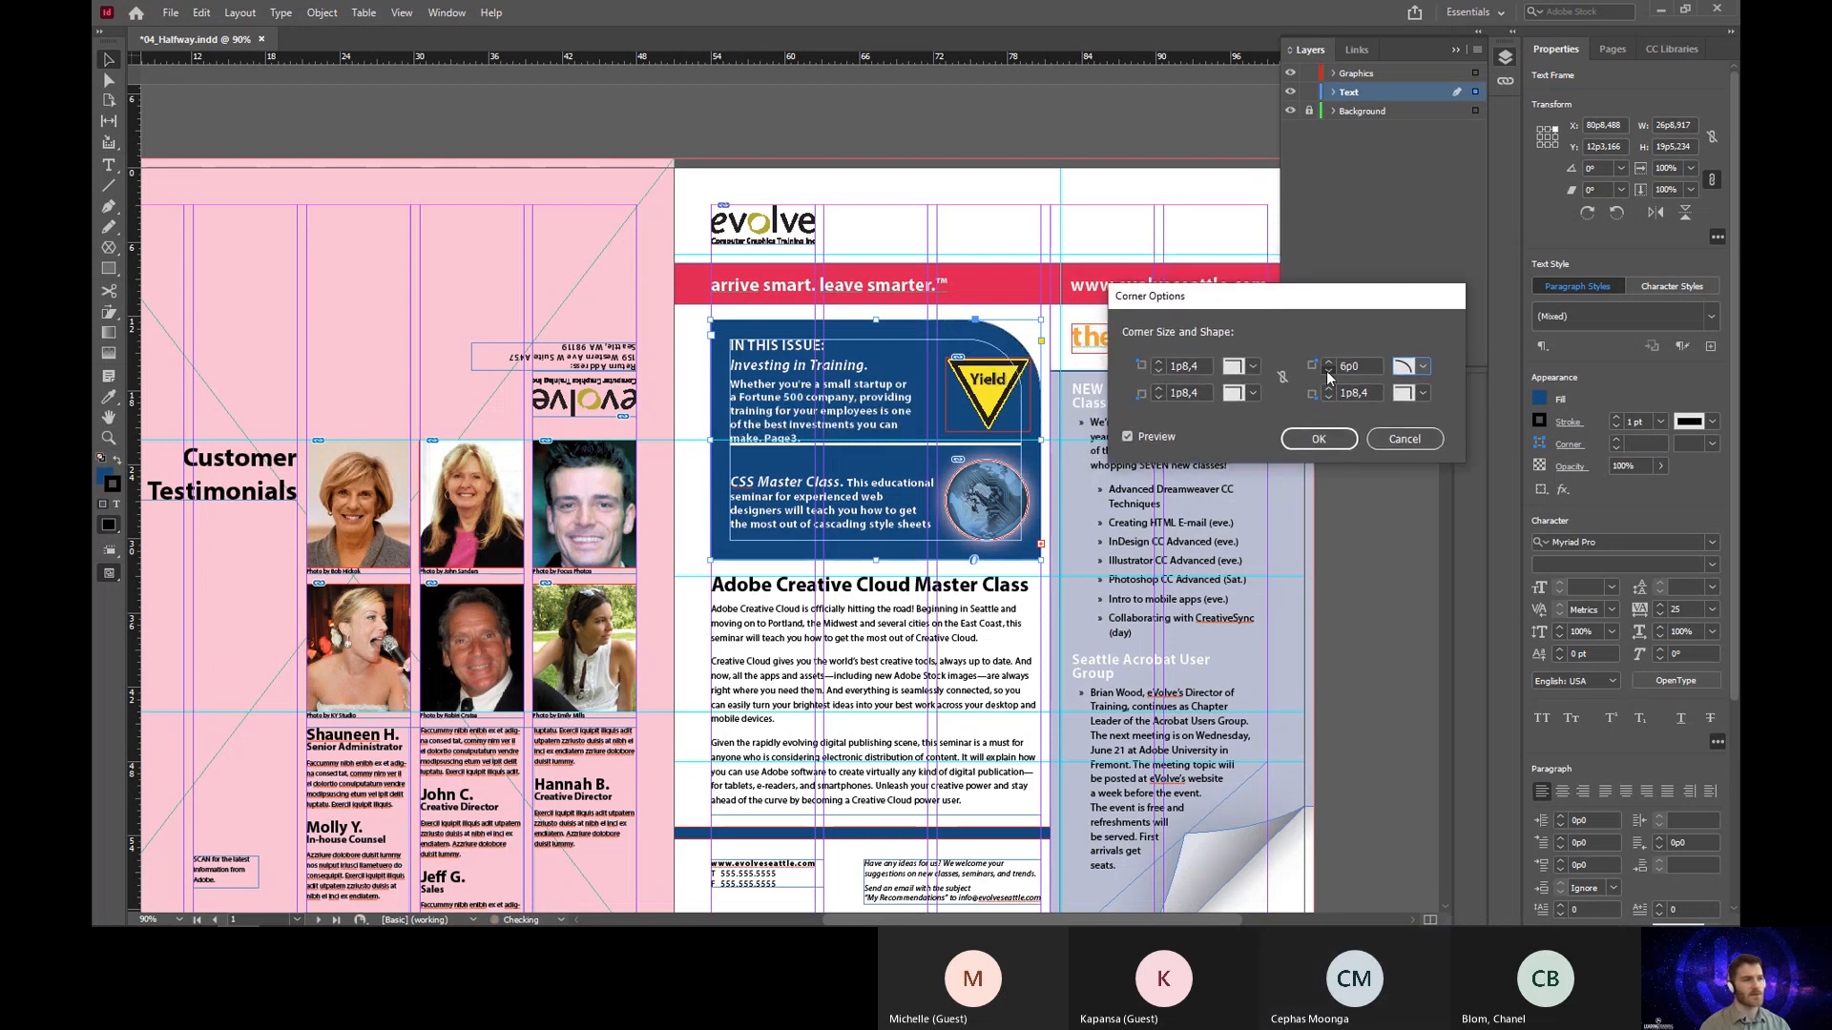
left_click(1327, 373)
left_click(1327, 373)
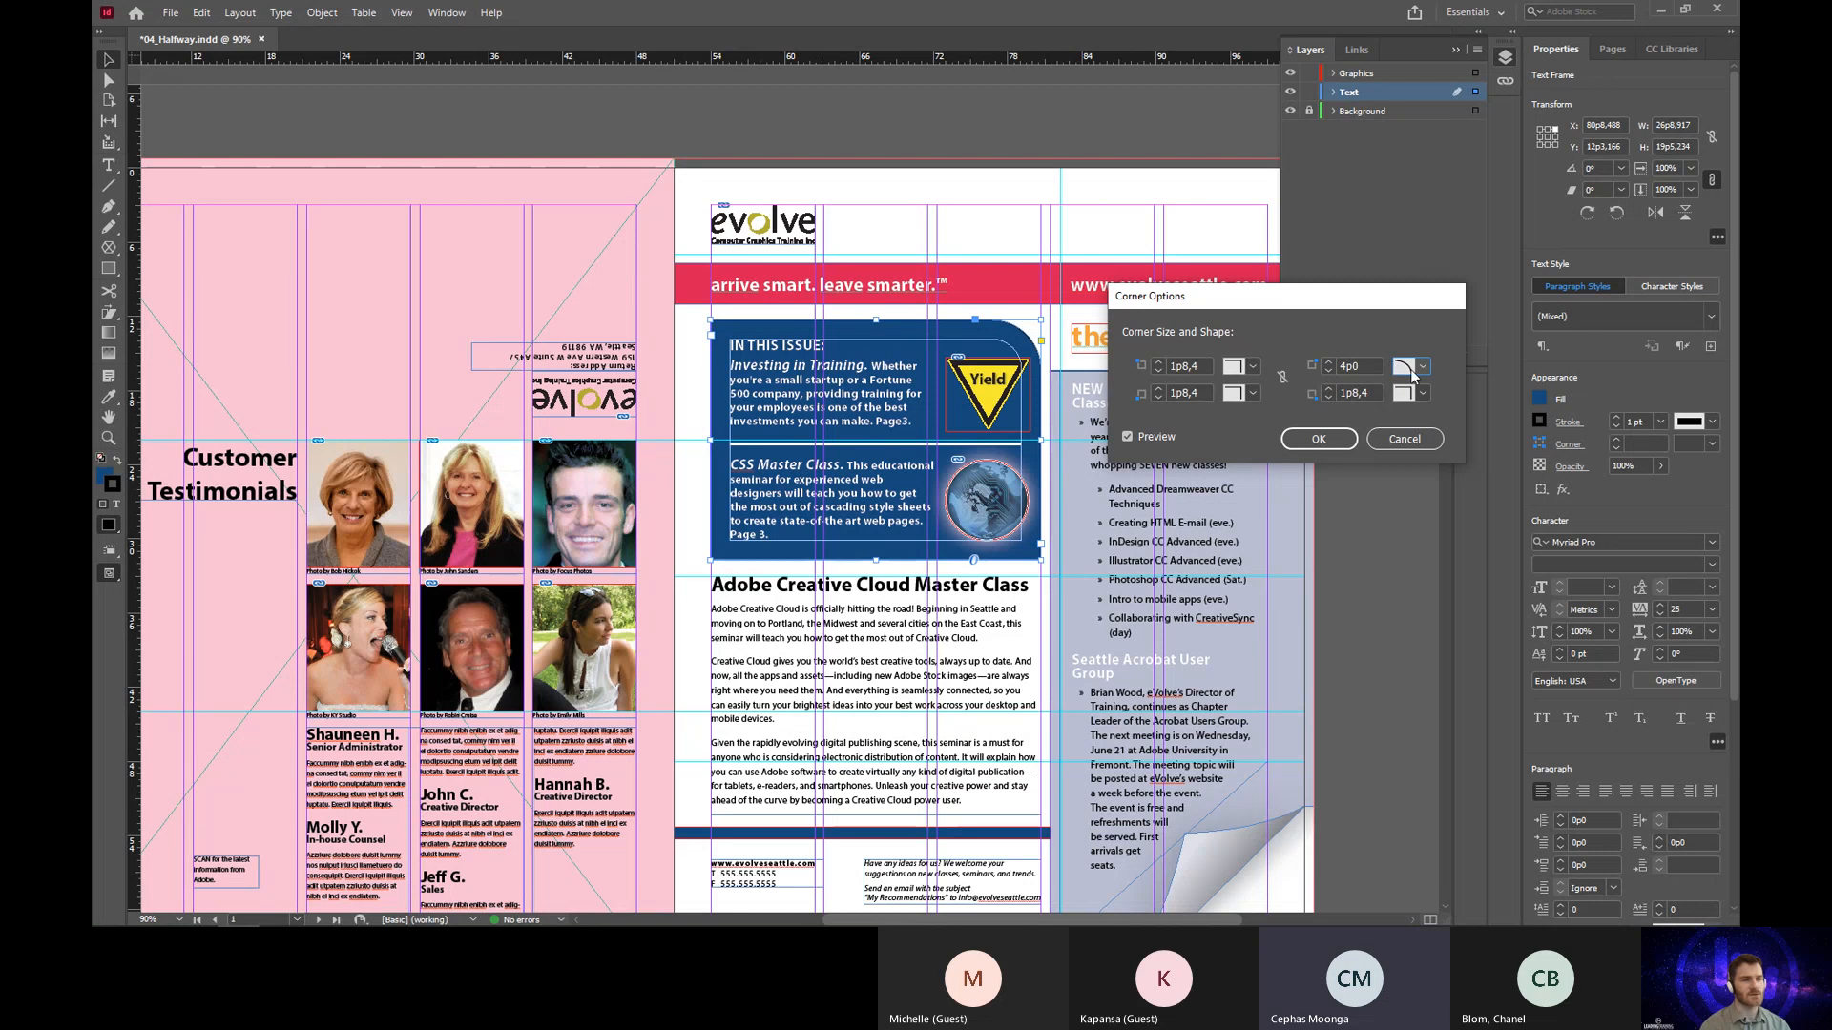
left_click(1329, 374)
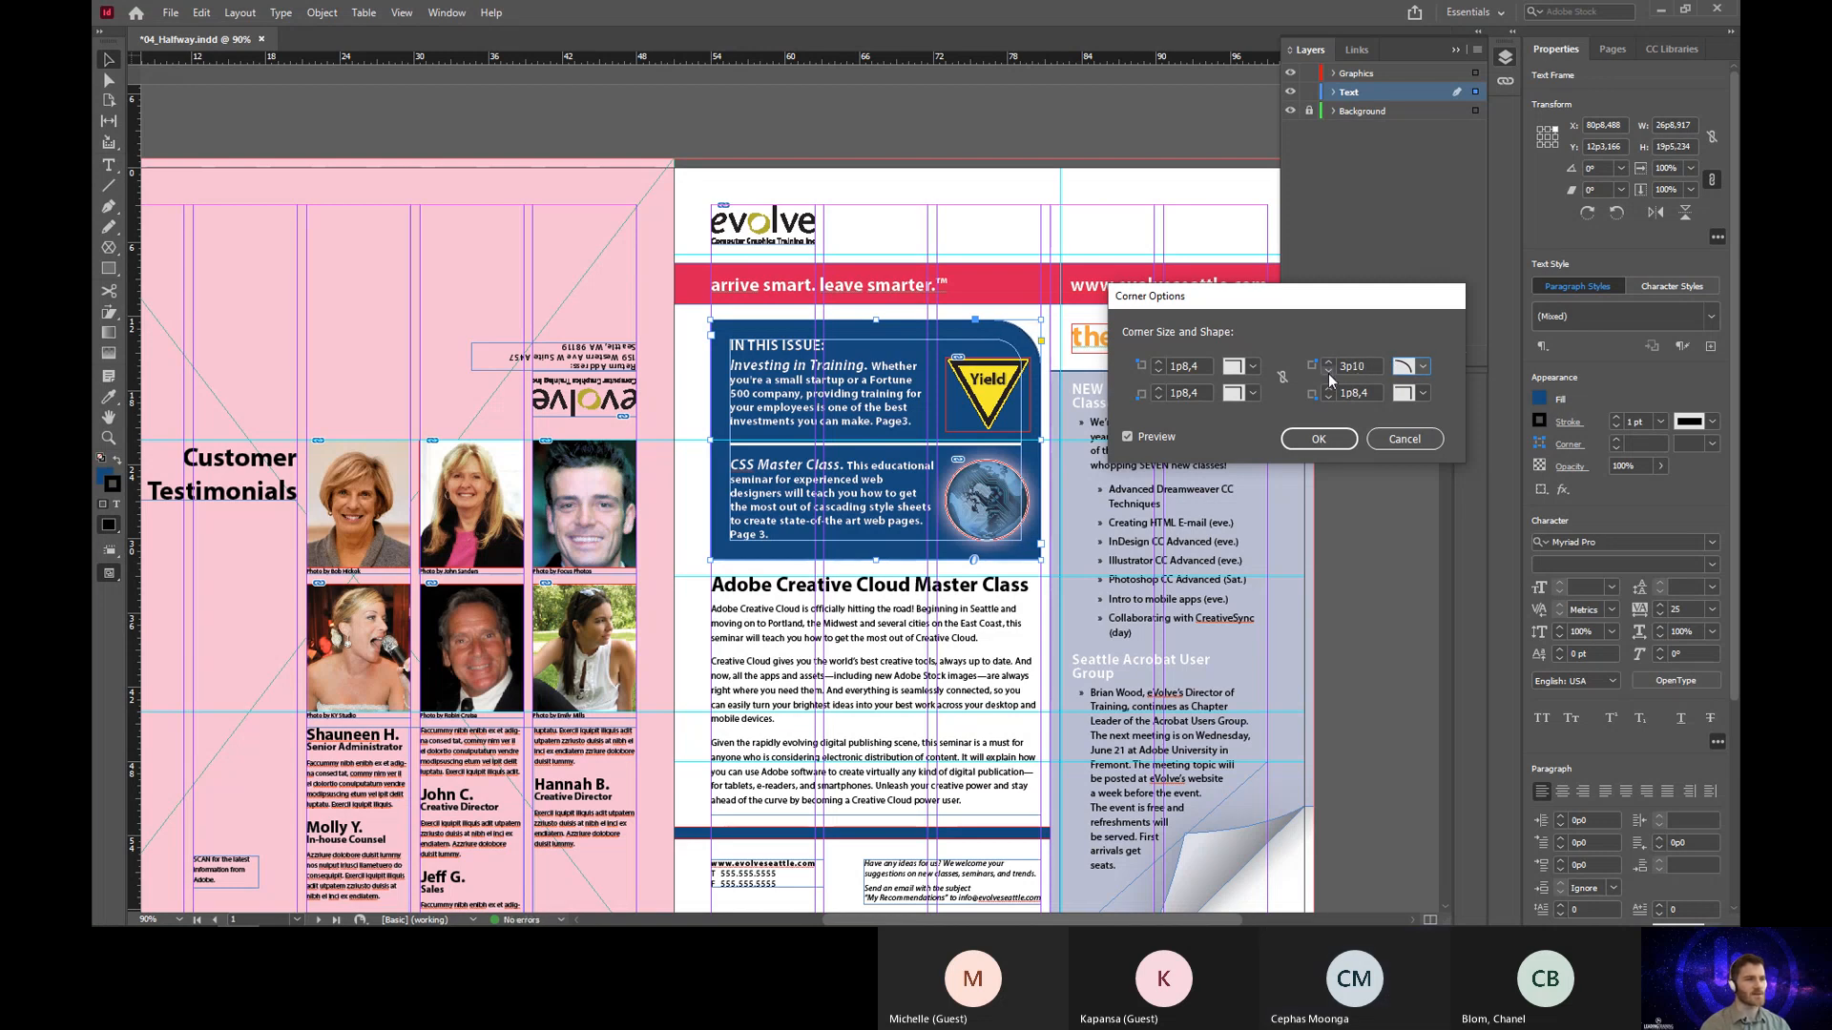
left_click(1328, 373)
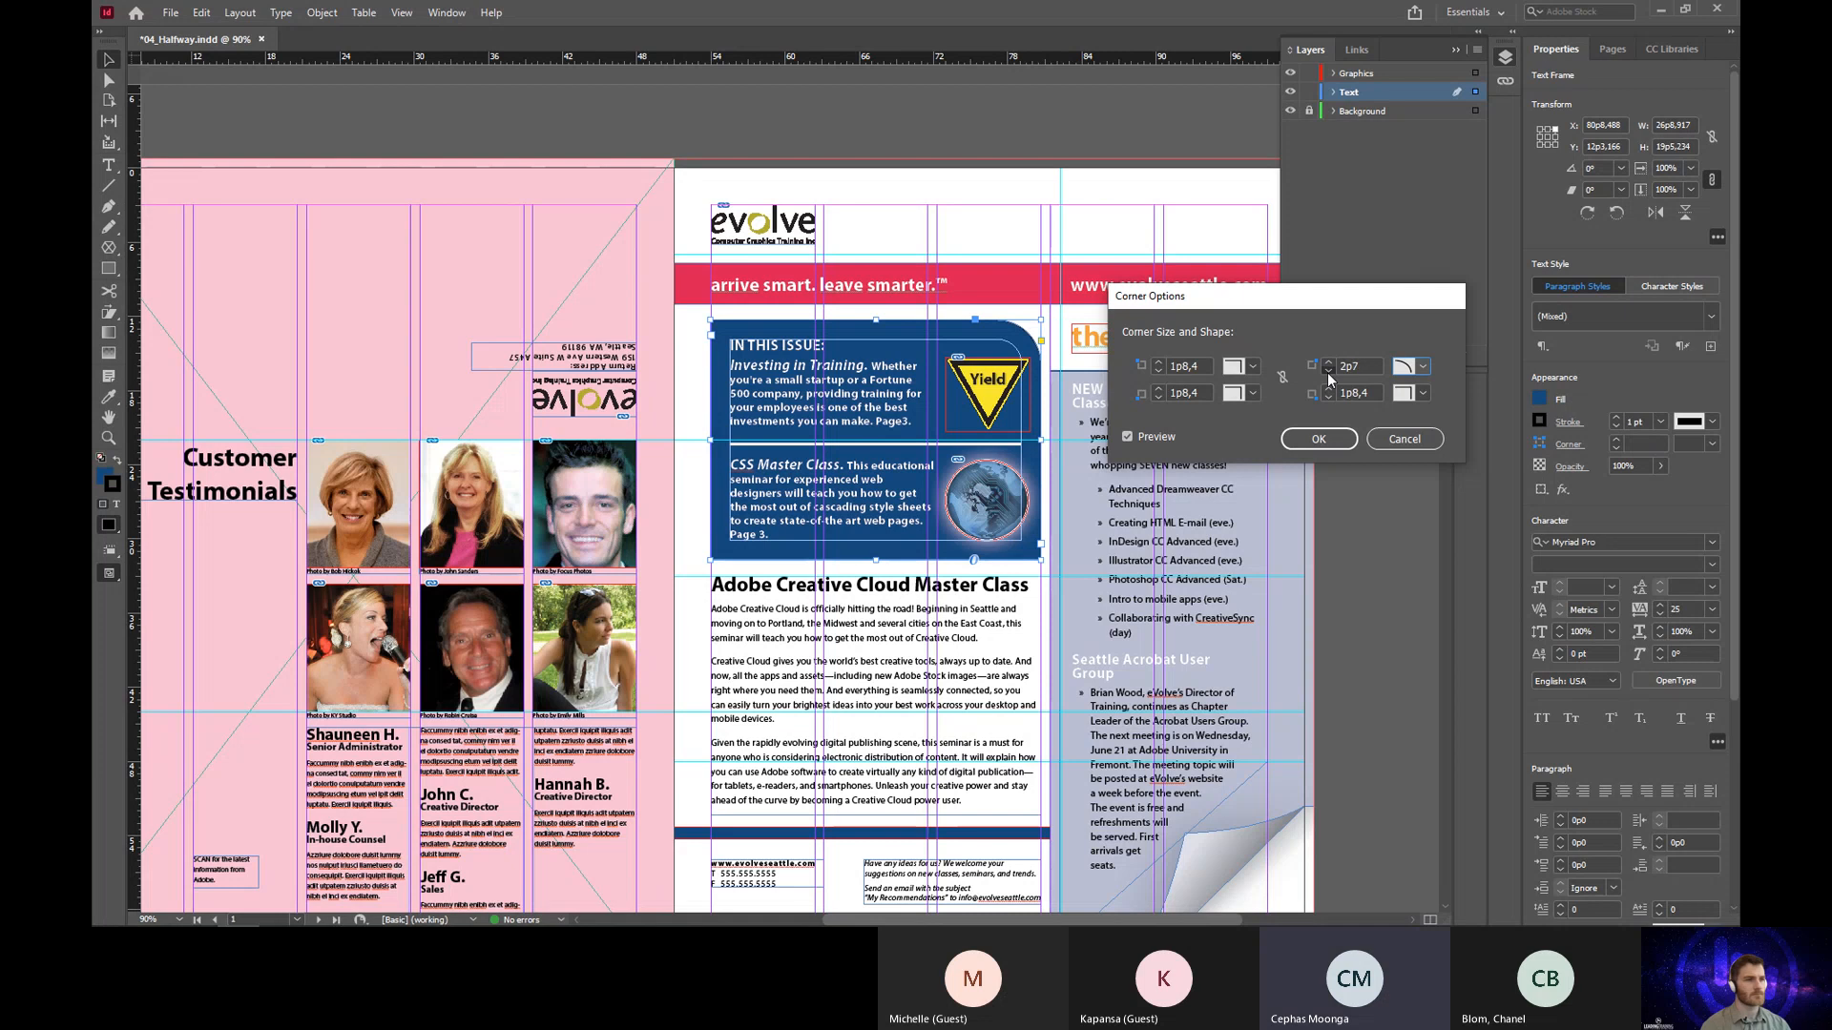
left_click(1328, 373)
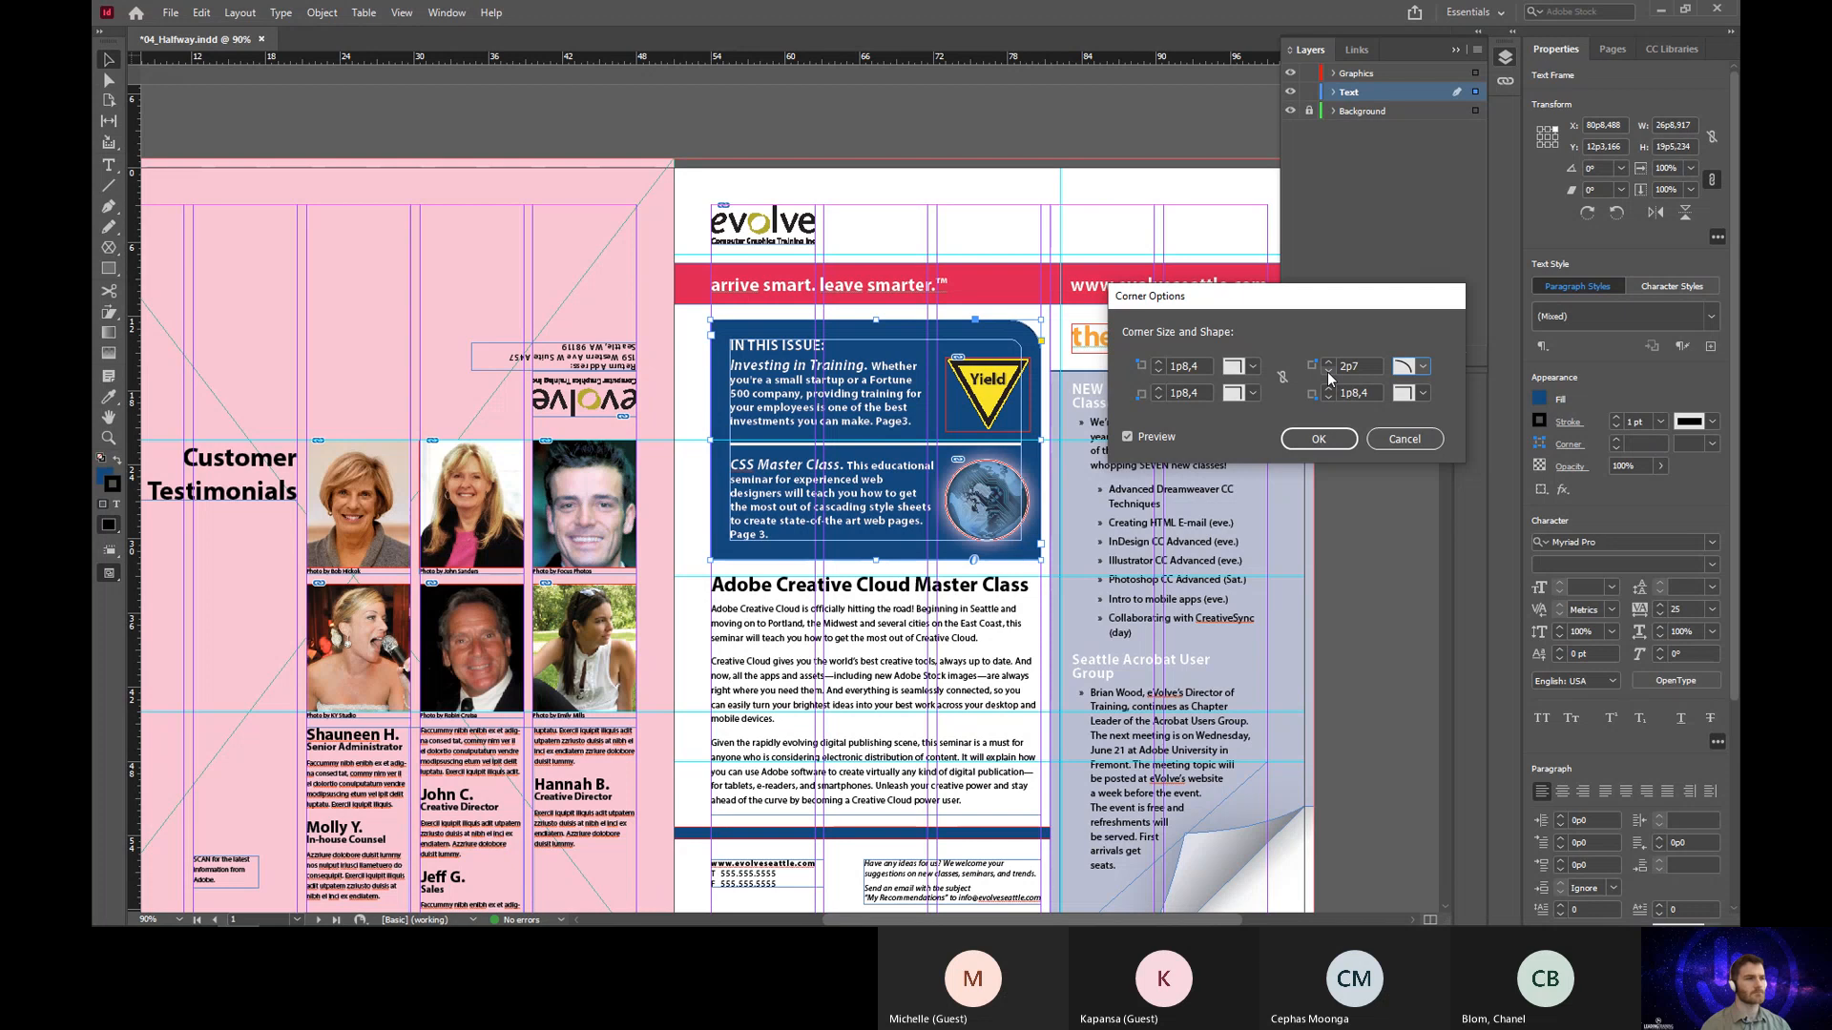
left_click(1341, 437)
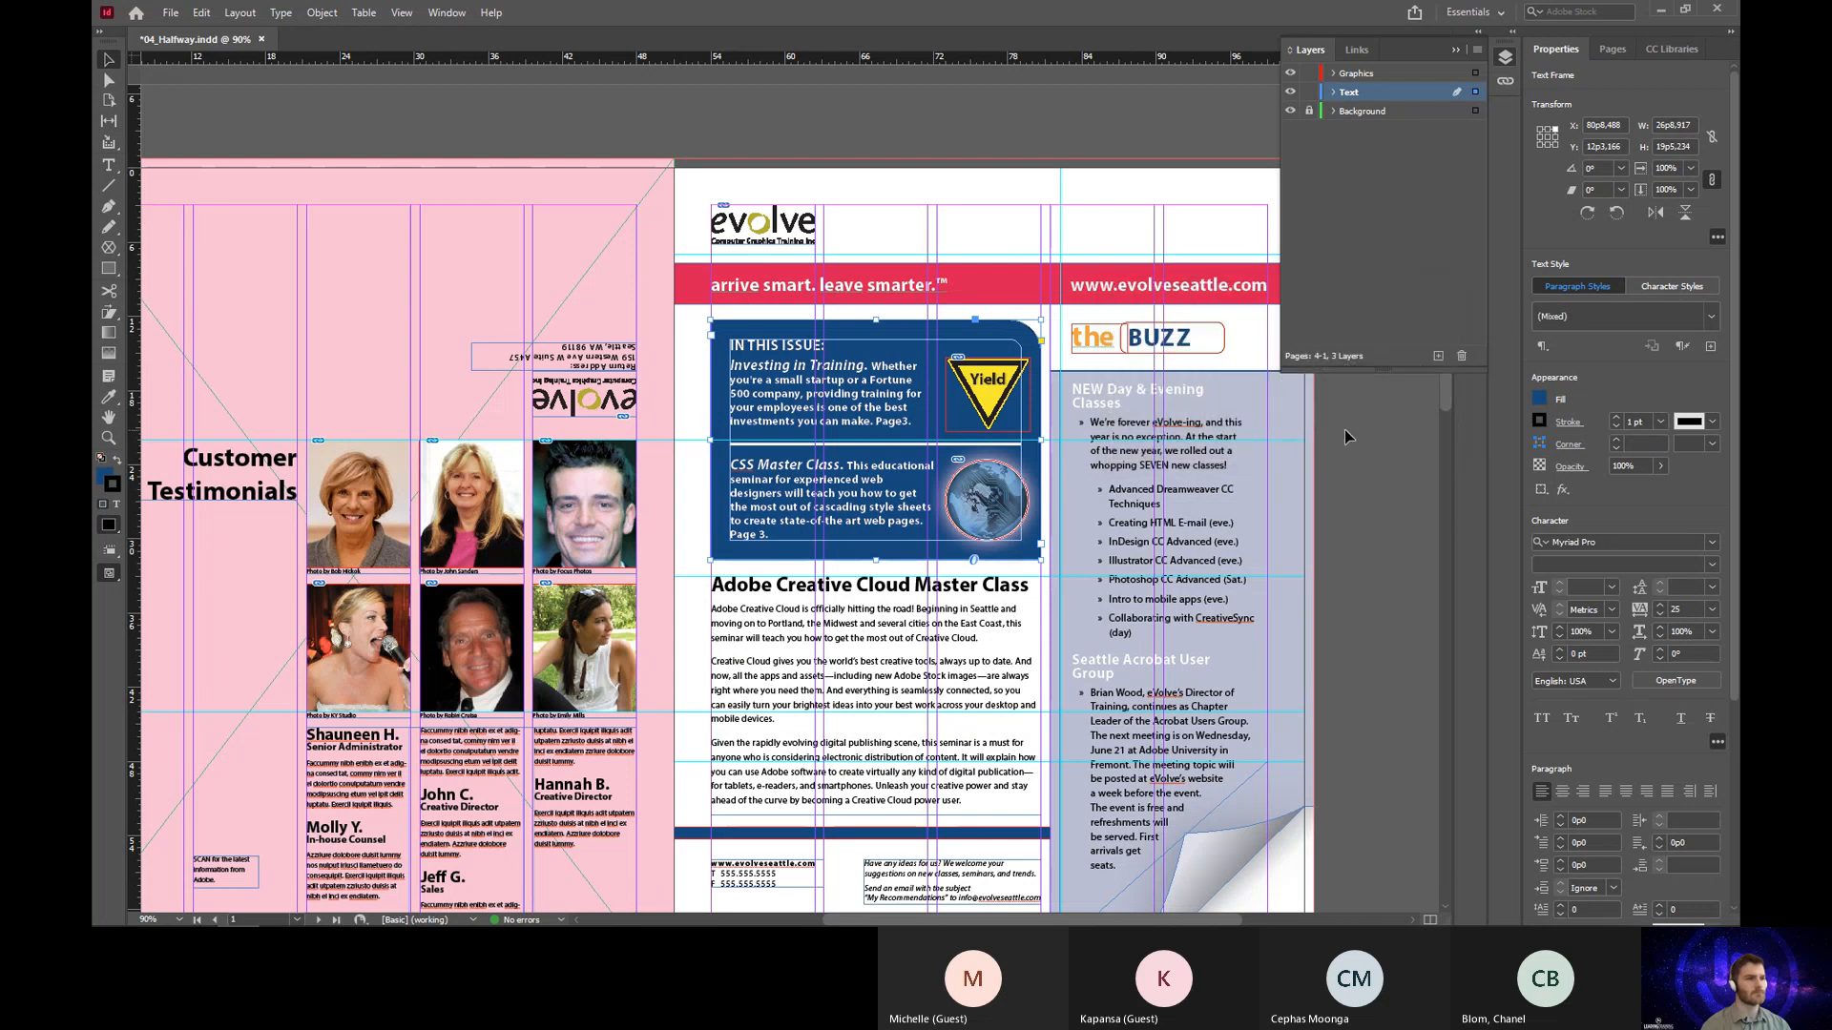
left_click(1344, 434)
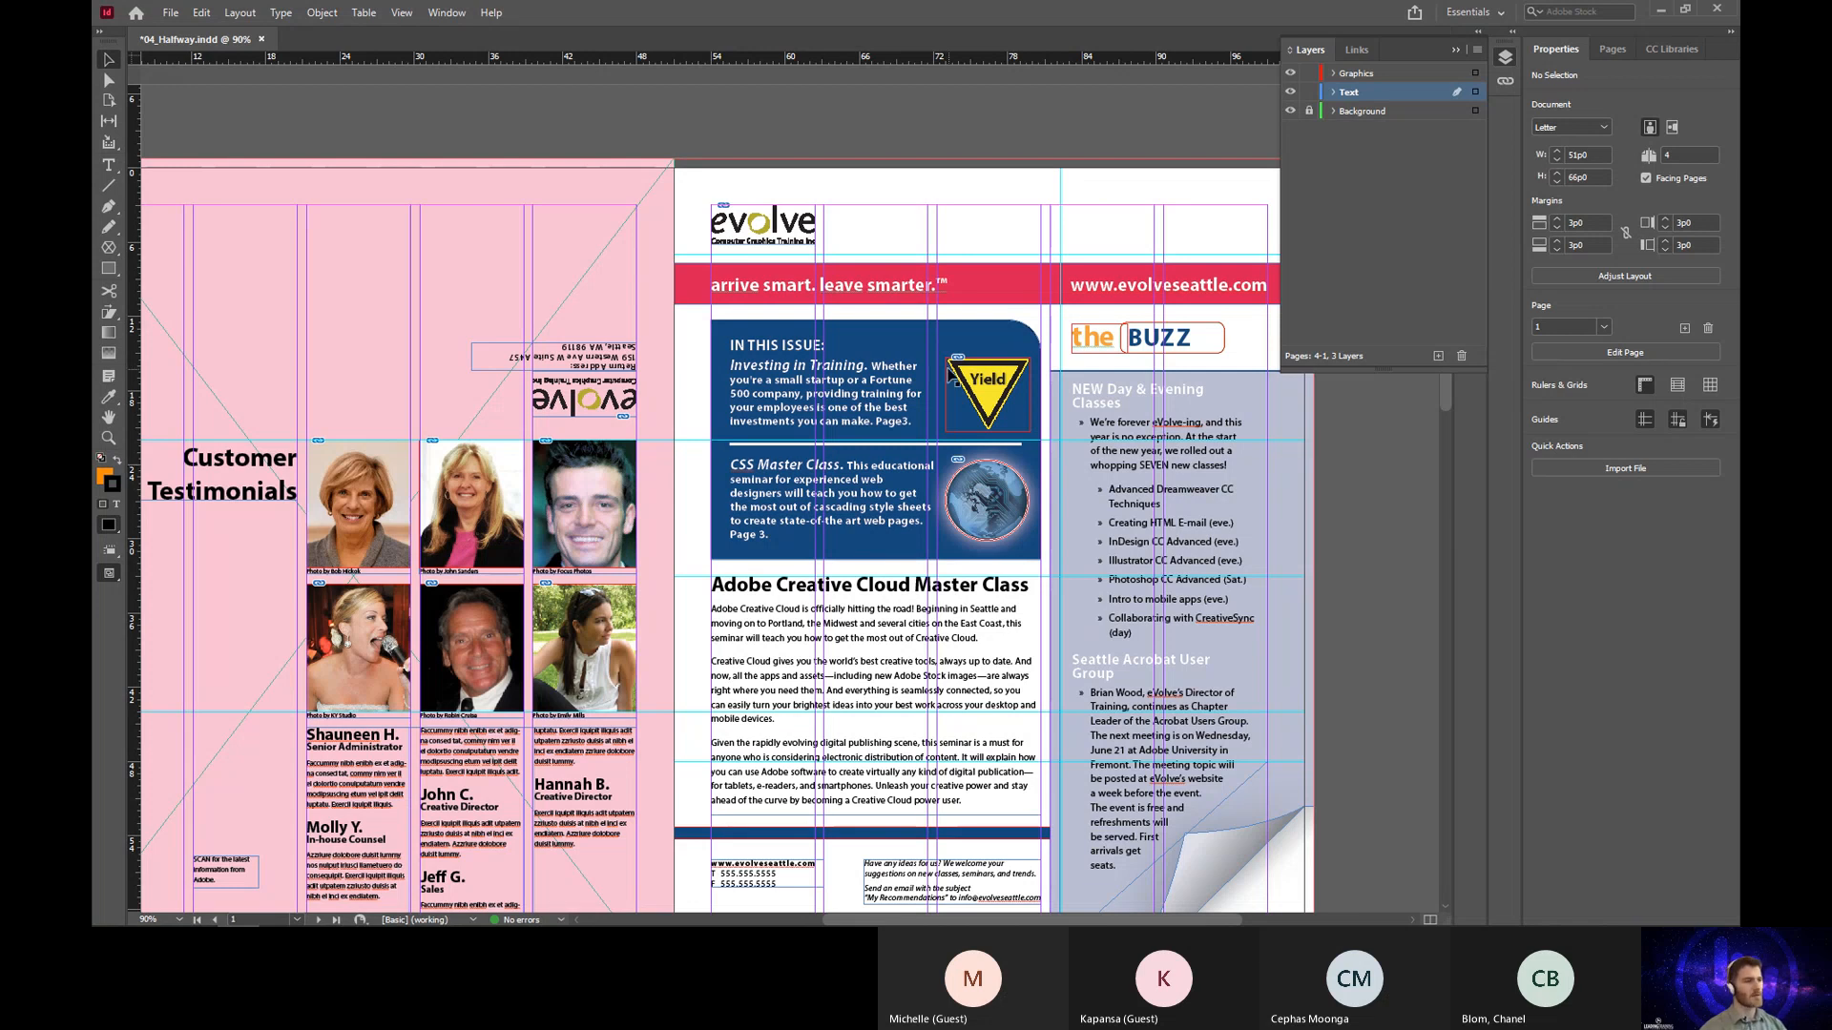
Step: Select the grouped evolve logo above the Partial Class Calendar heading on page 2
left_click(904, 375)
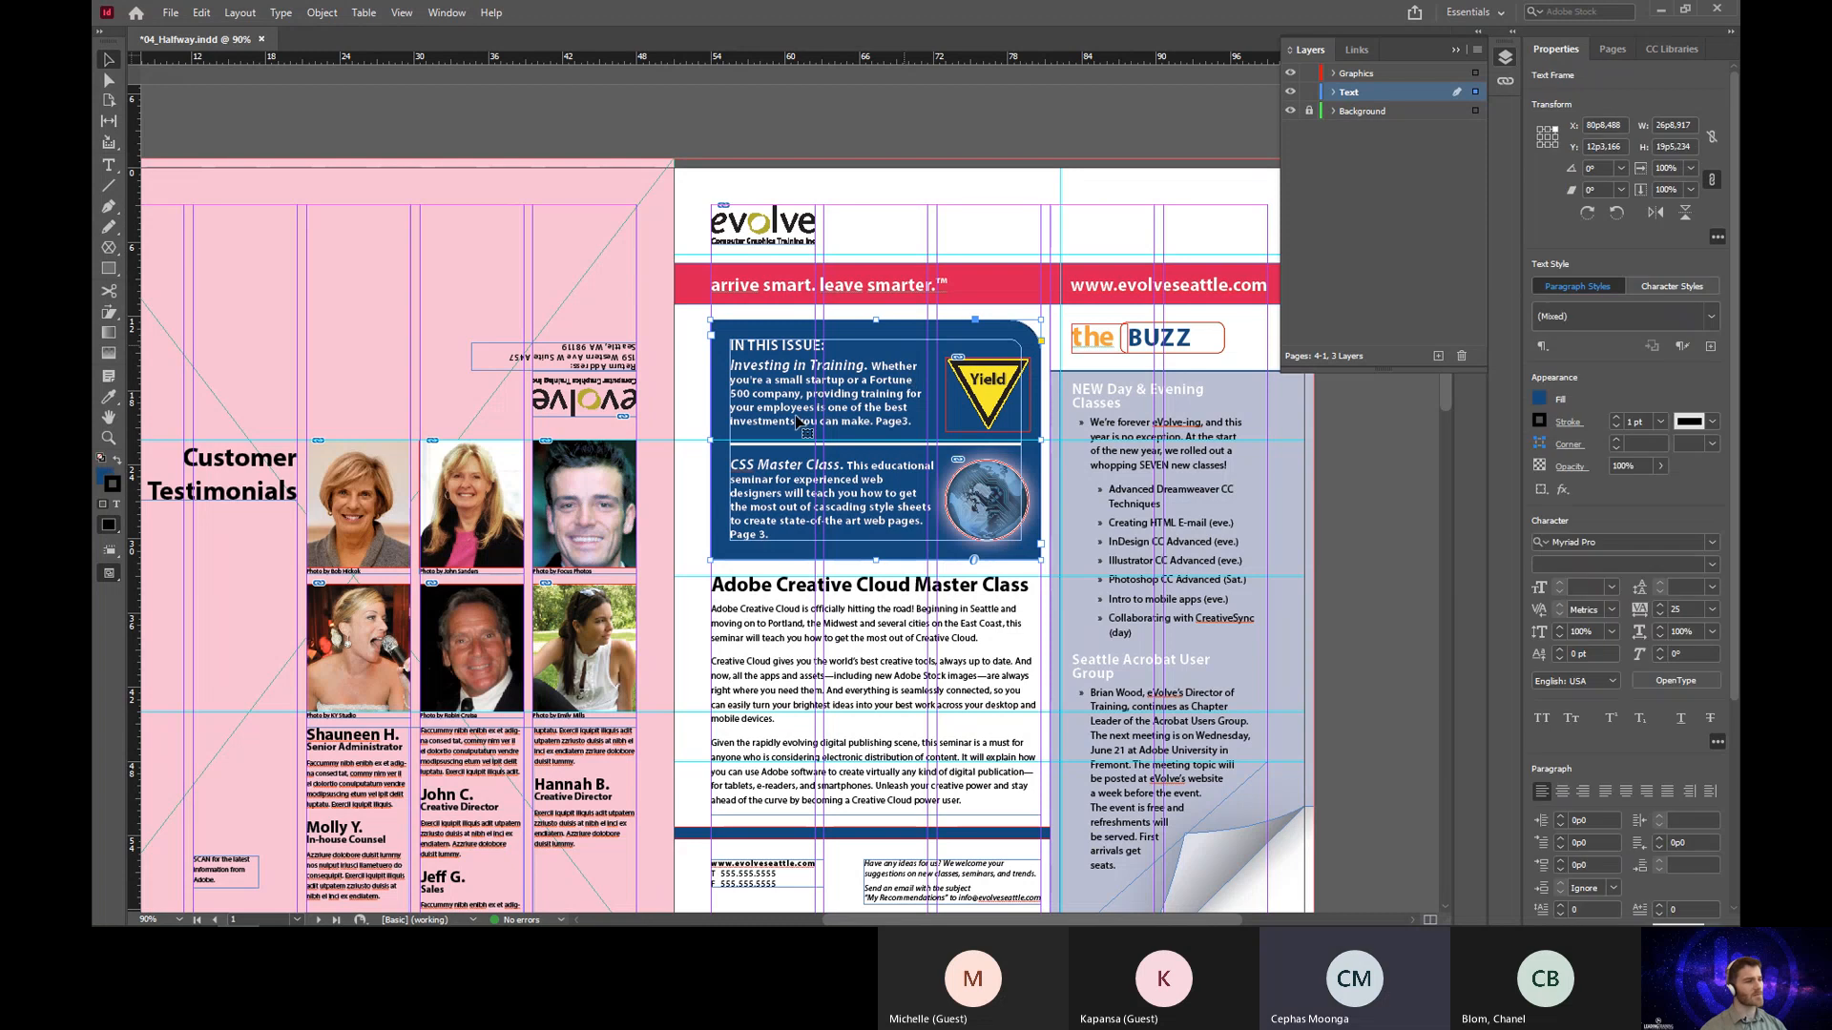
scroll(777, 424, "down", 5)
scroll(778, 424, "down", 6)
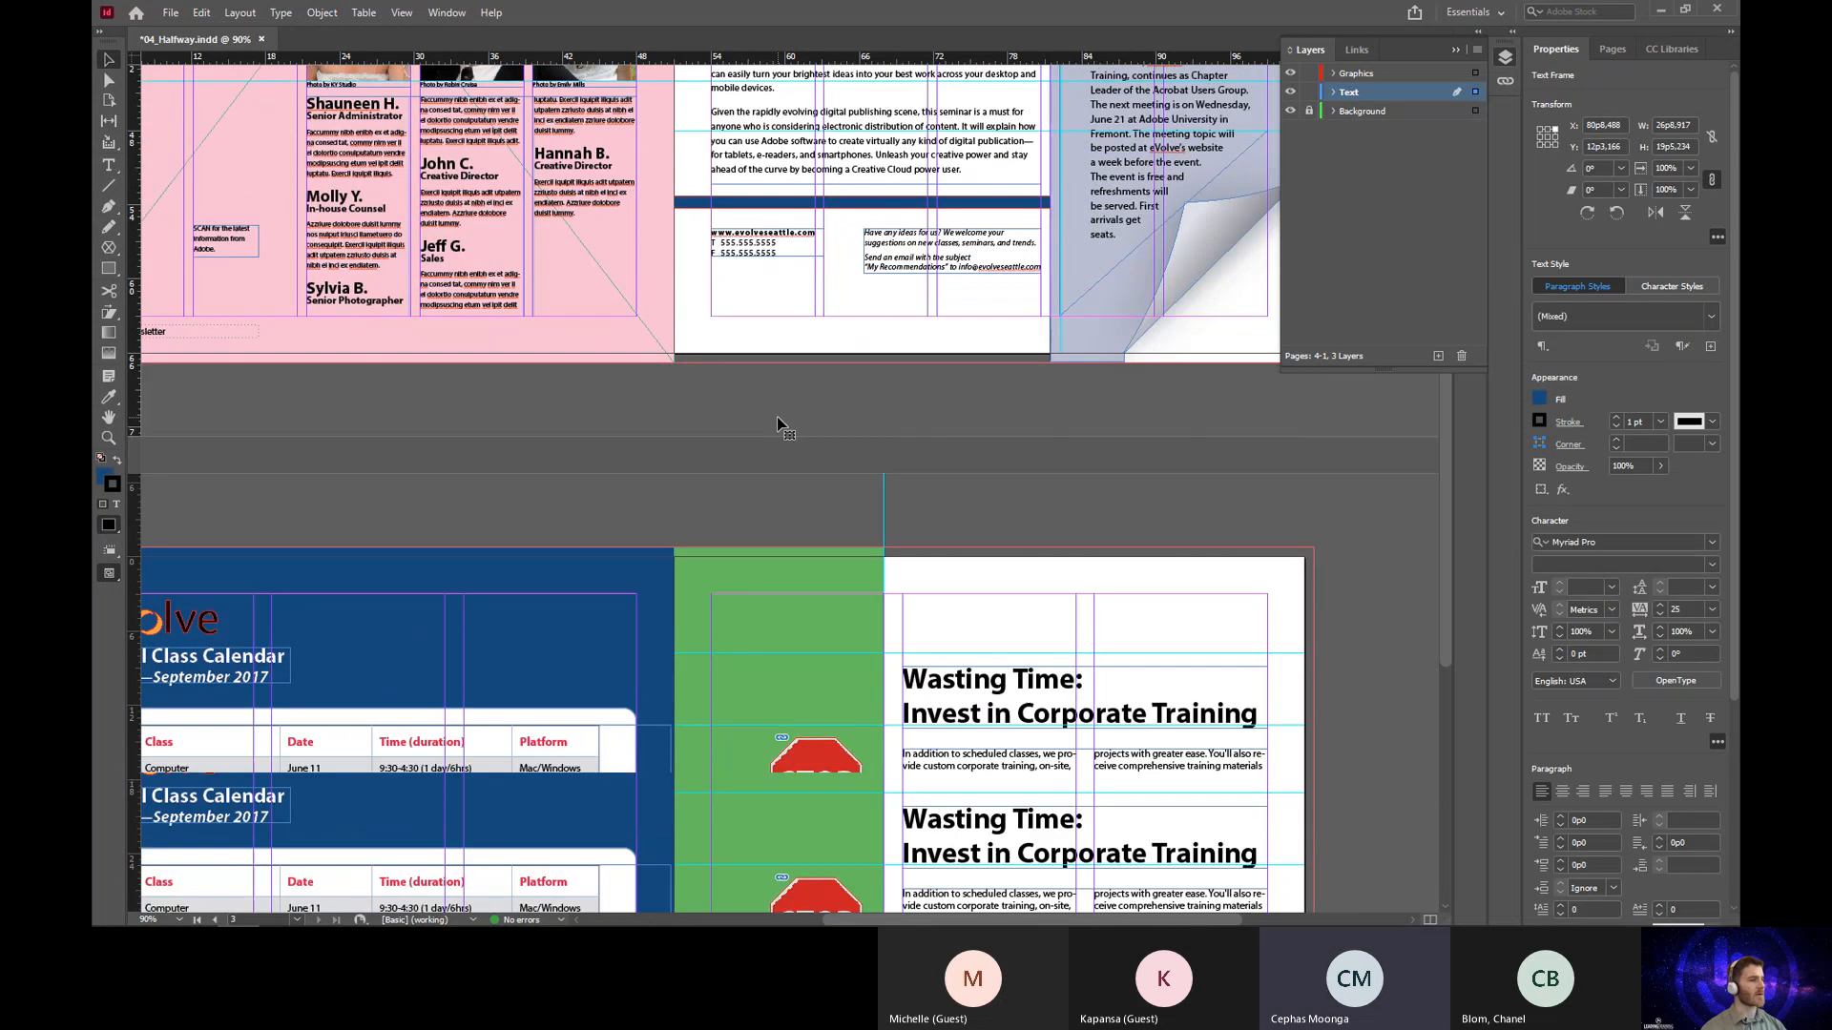
scroll(778, 424, "down", 2)
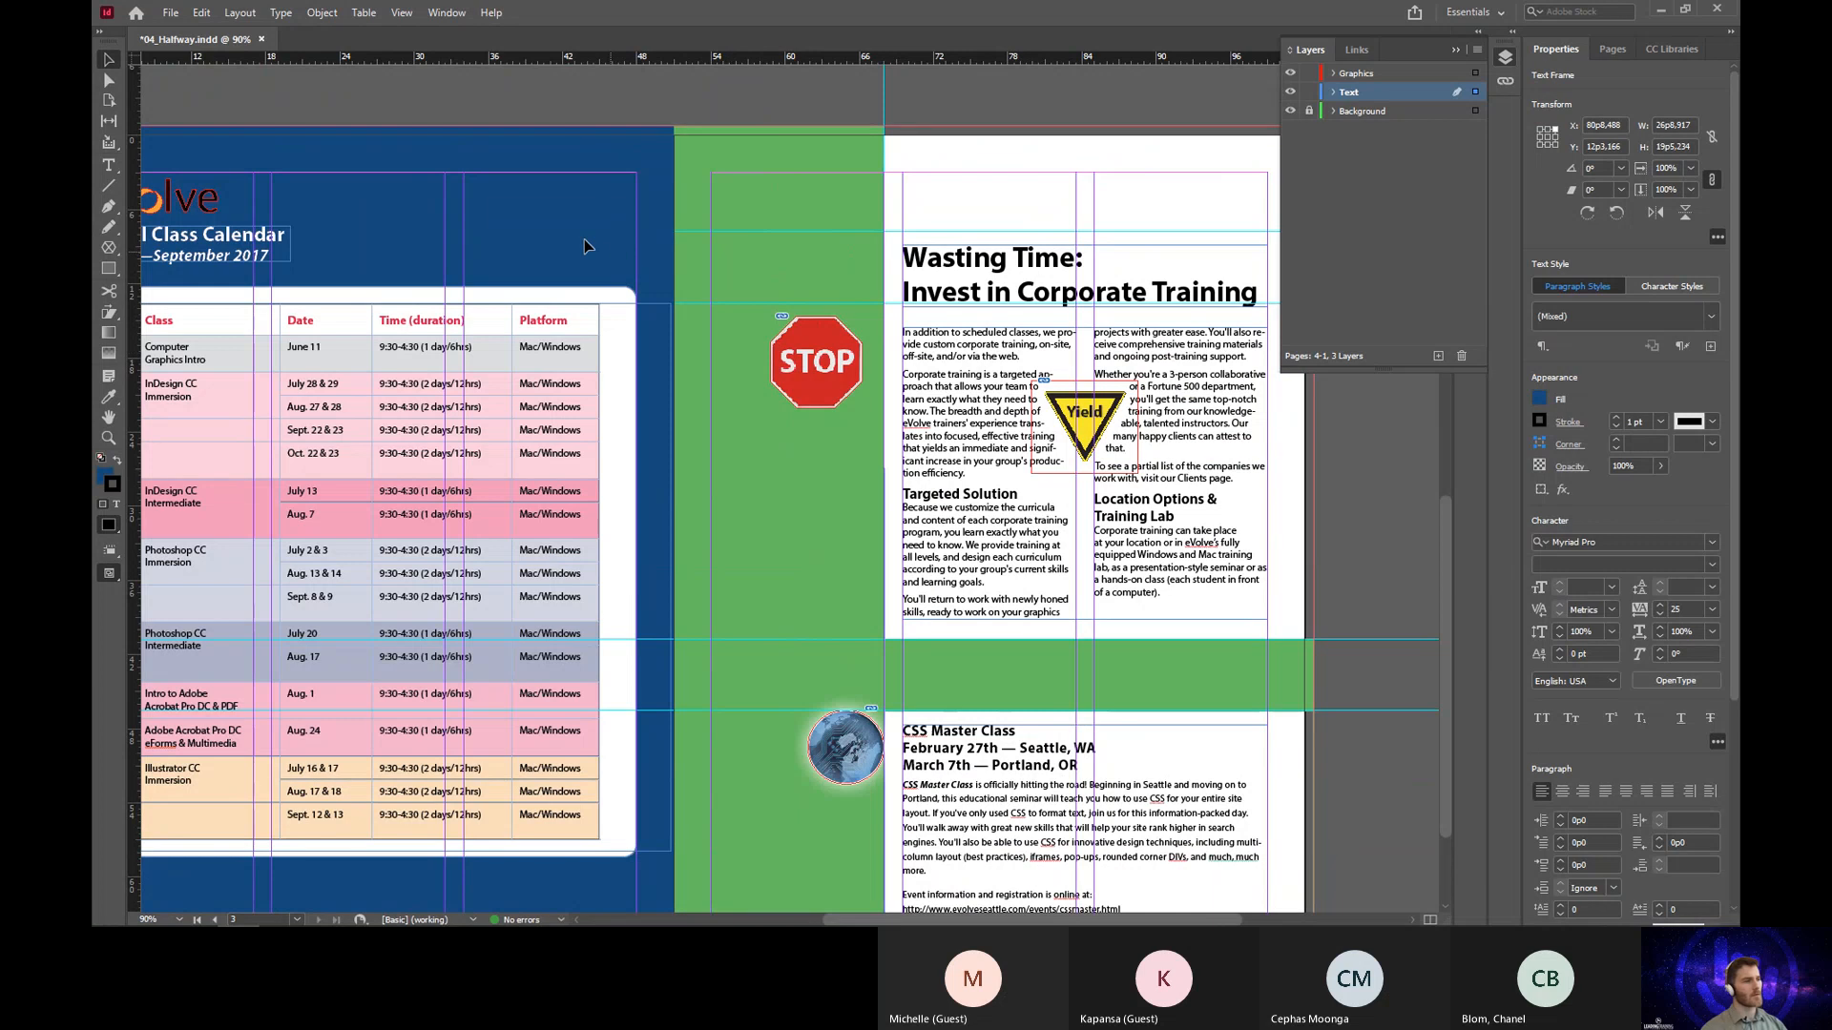
left_click_drag(422, 239, 880, 279)
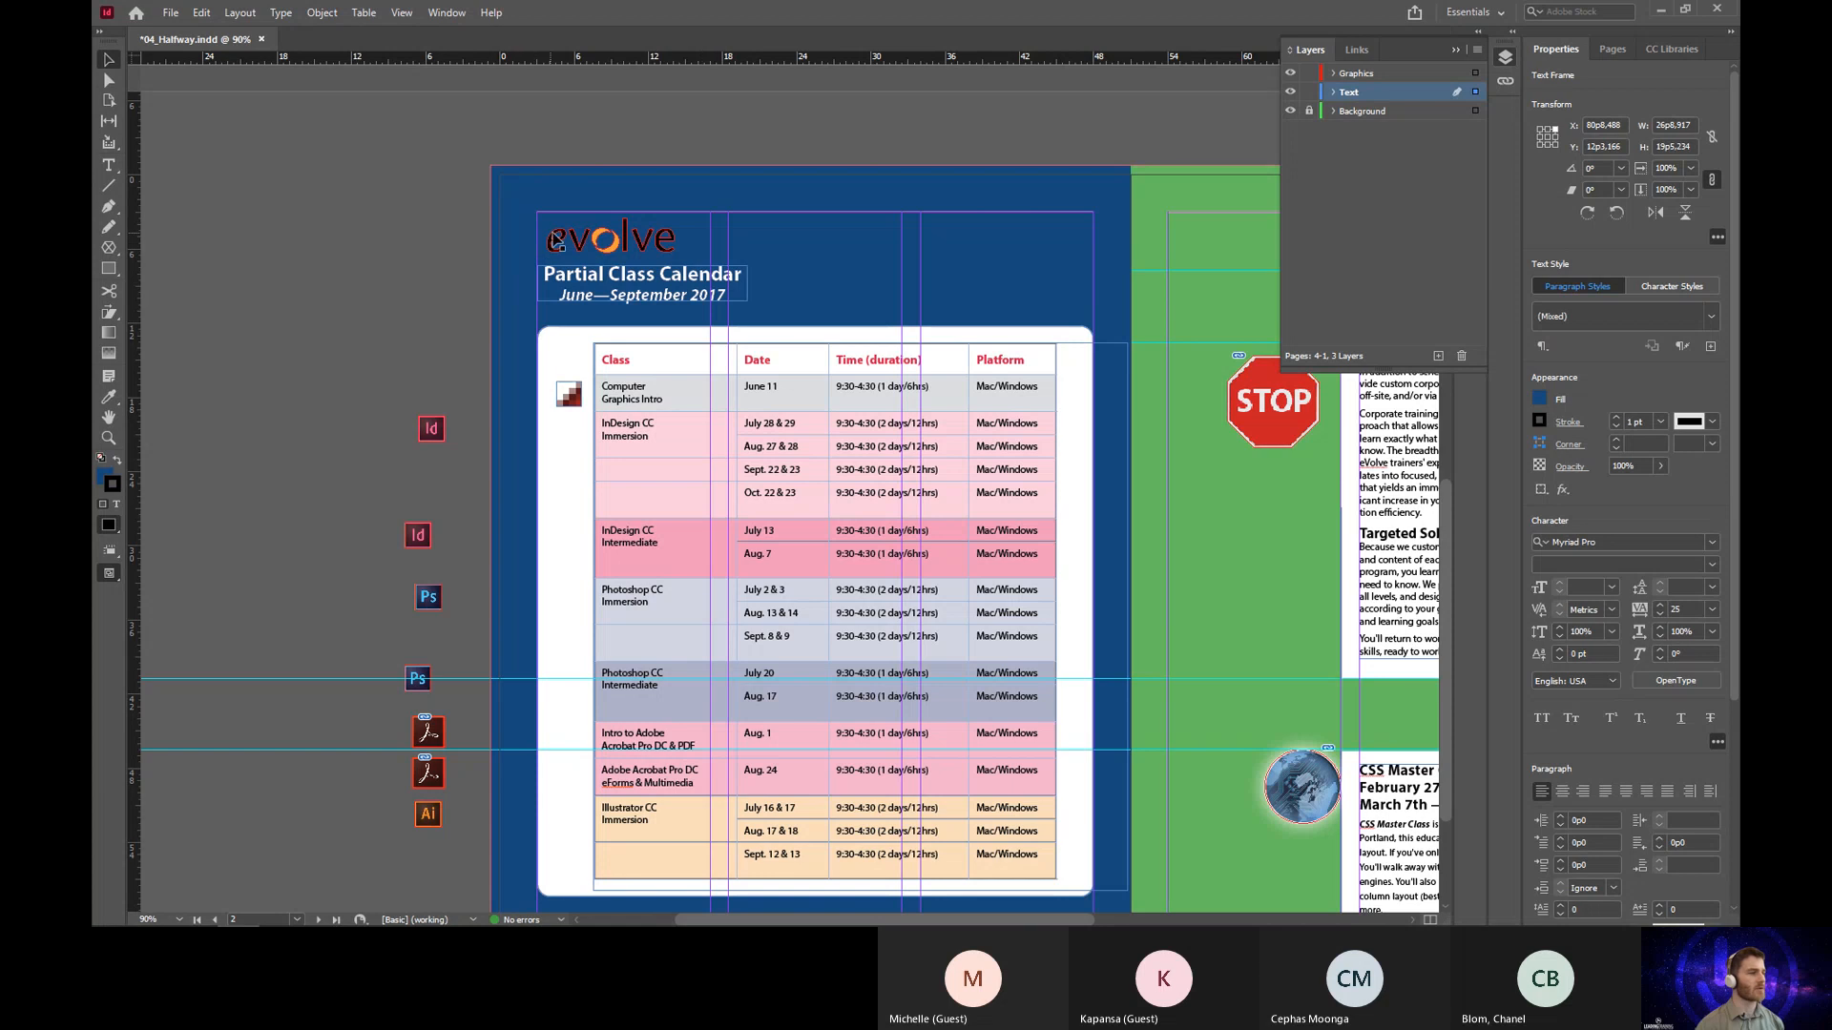
left_click(604, 248)
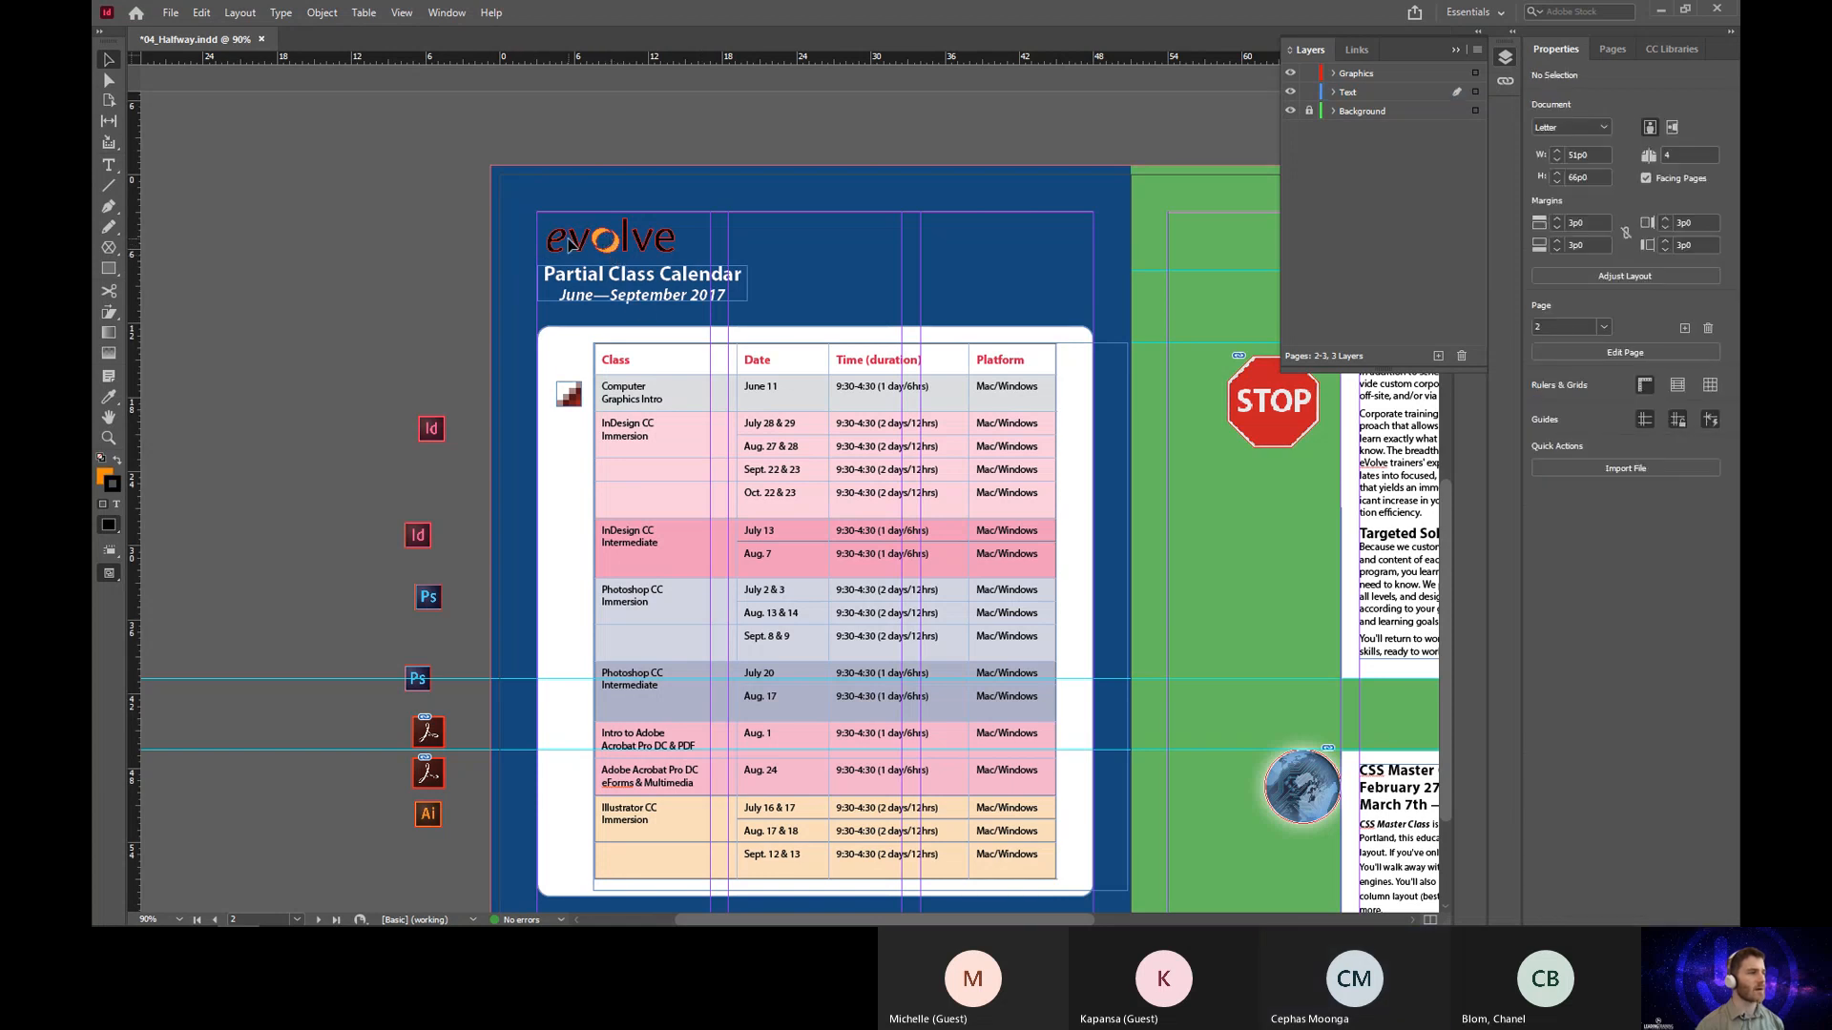
left_click(620, 245)
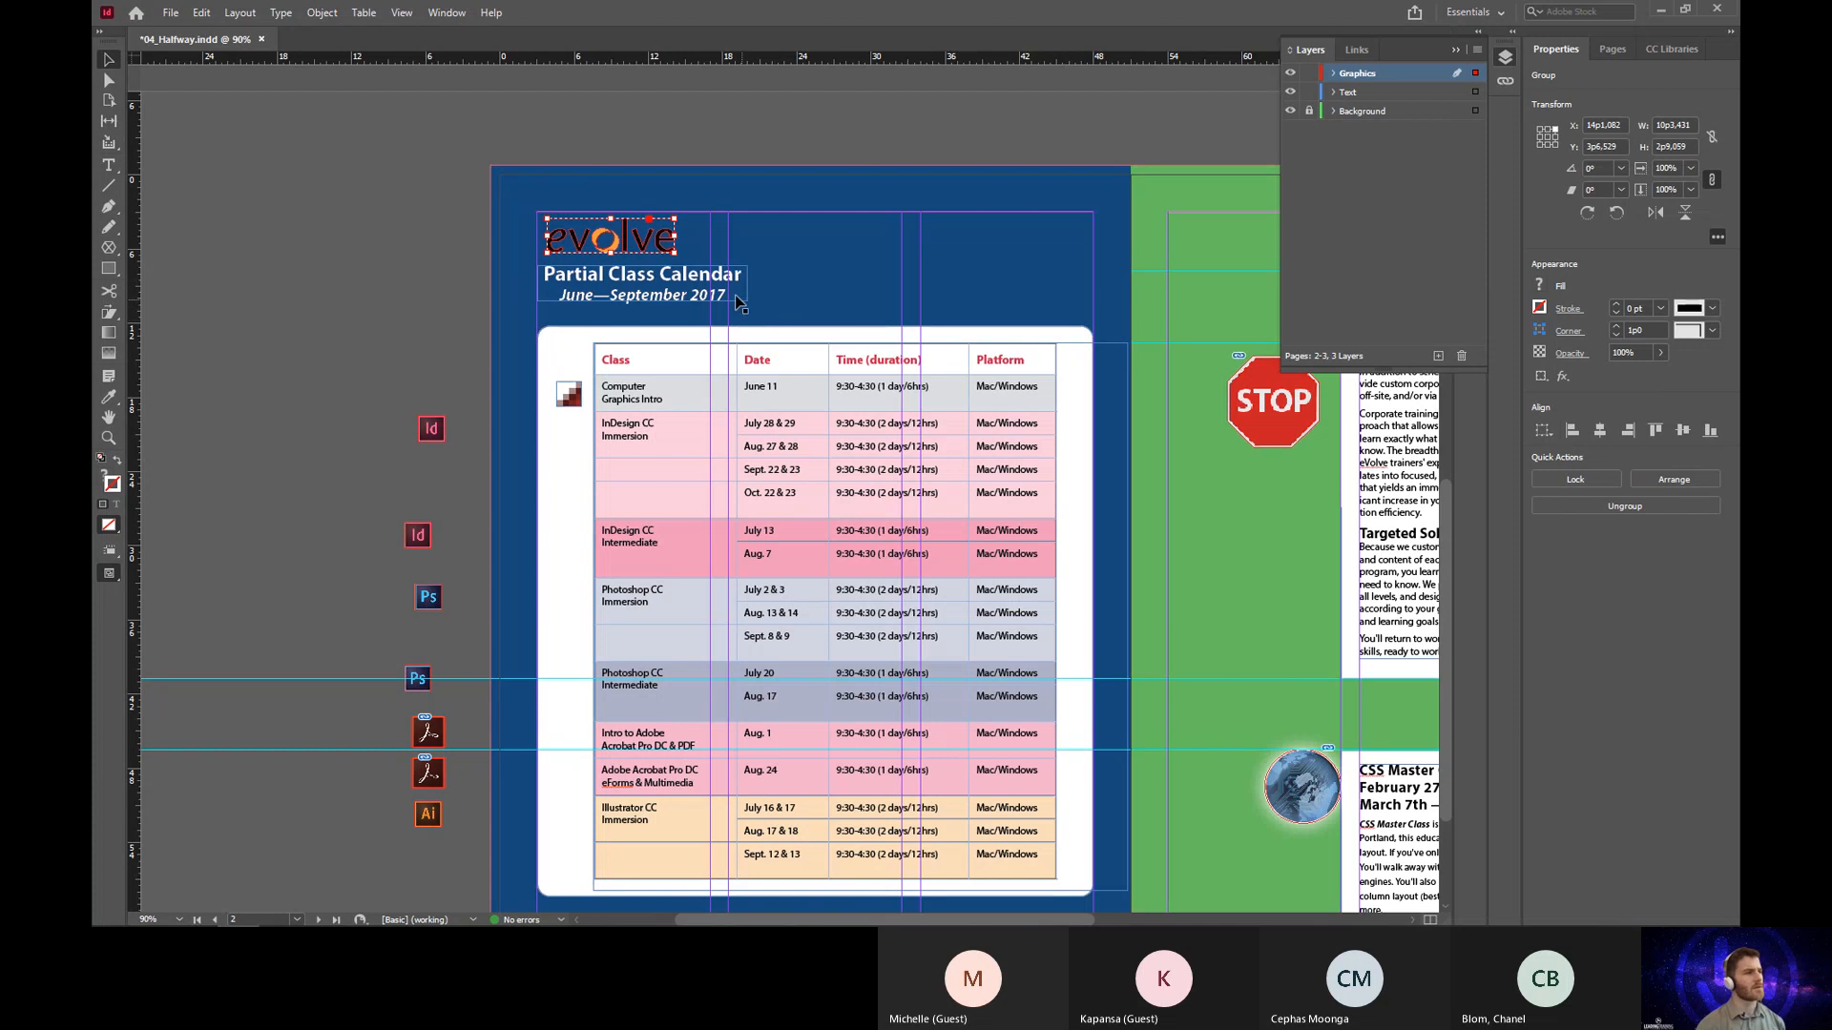
left_click(725, 228)
left_click(616, 243)
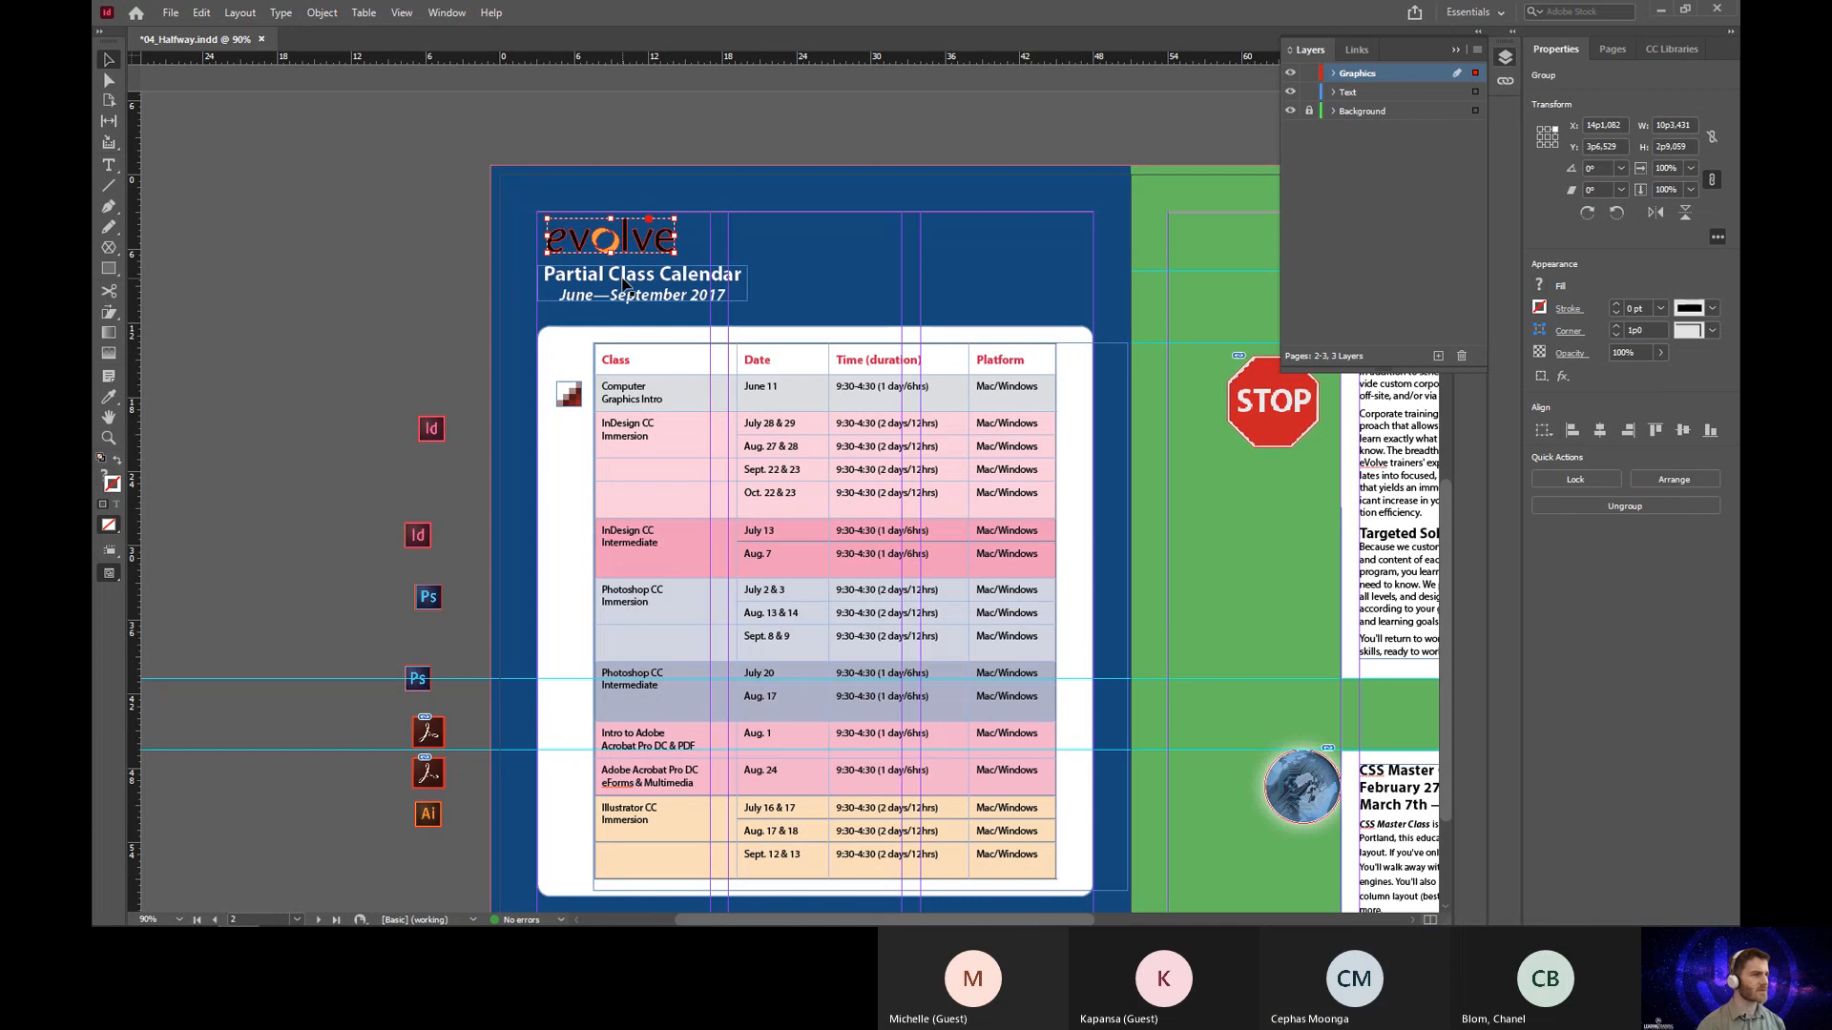
Step: Center the evolve logo and the Partial Class Calendar heading horizontally on page 2, using Align to Page, and deselect them
left_click(620, 285, "shift")
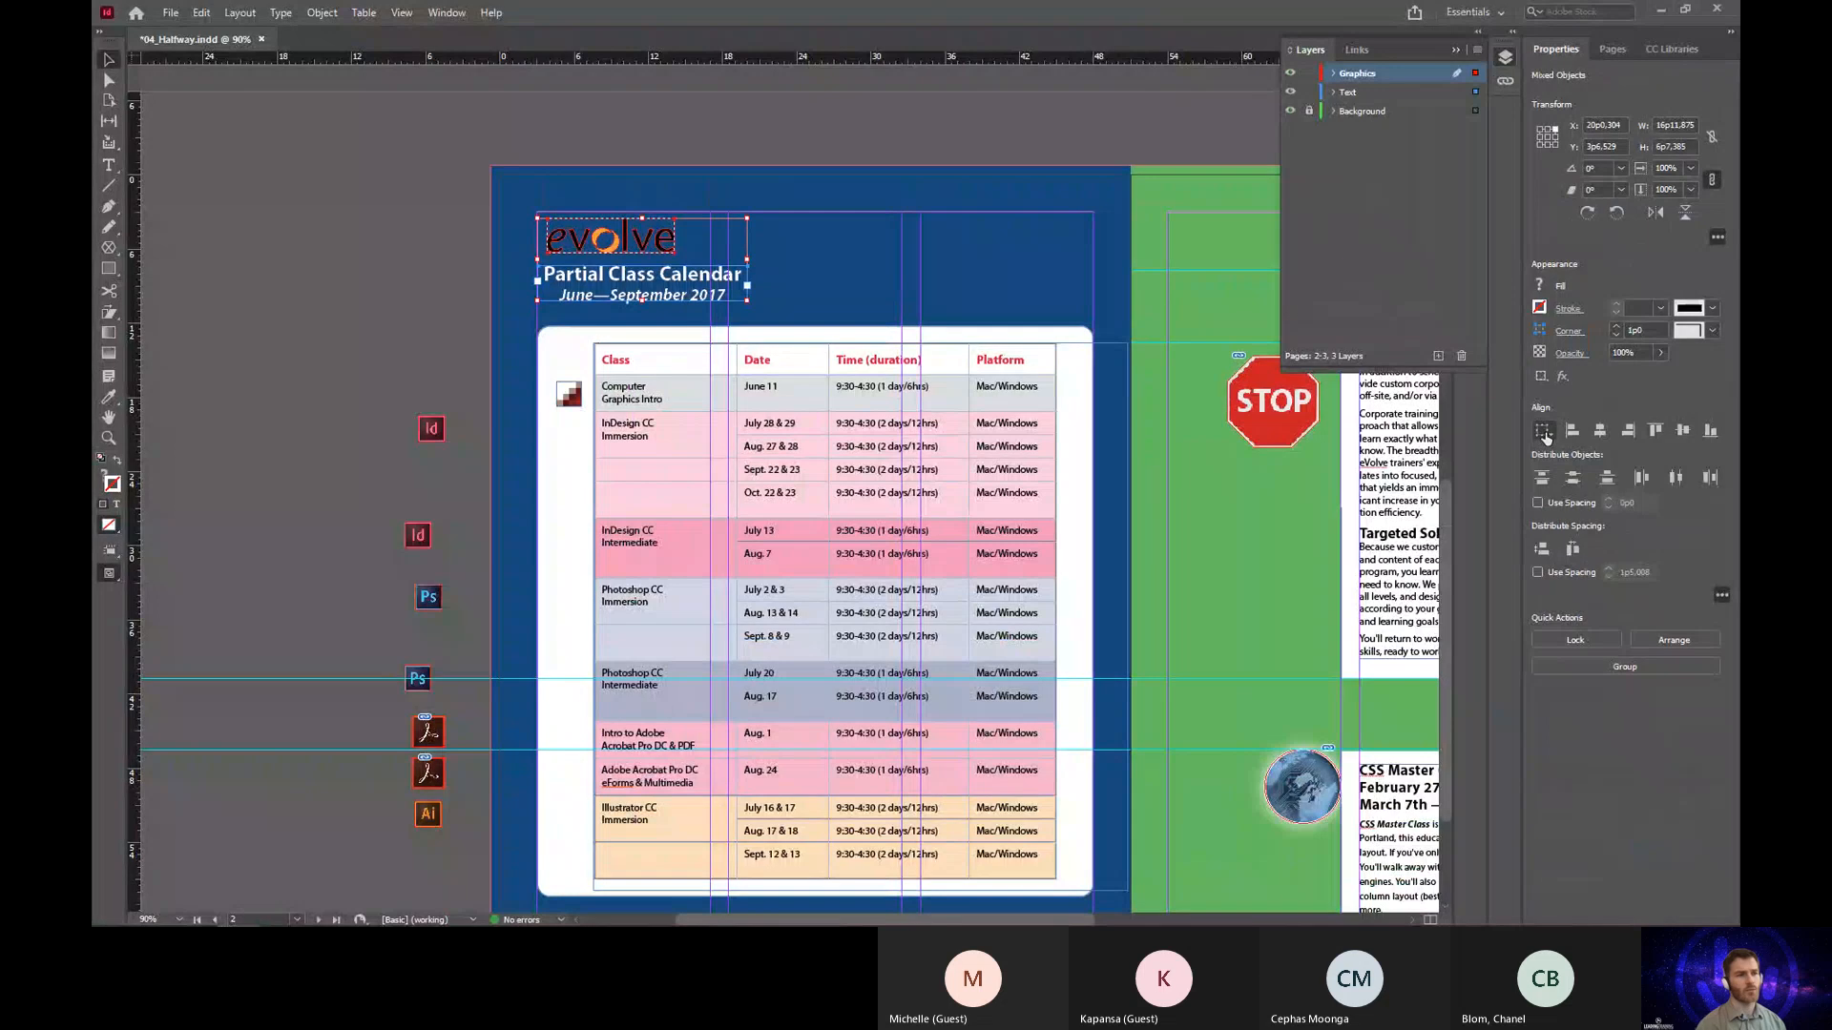
left_click(1546, 434)
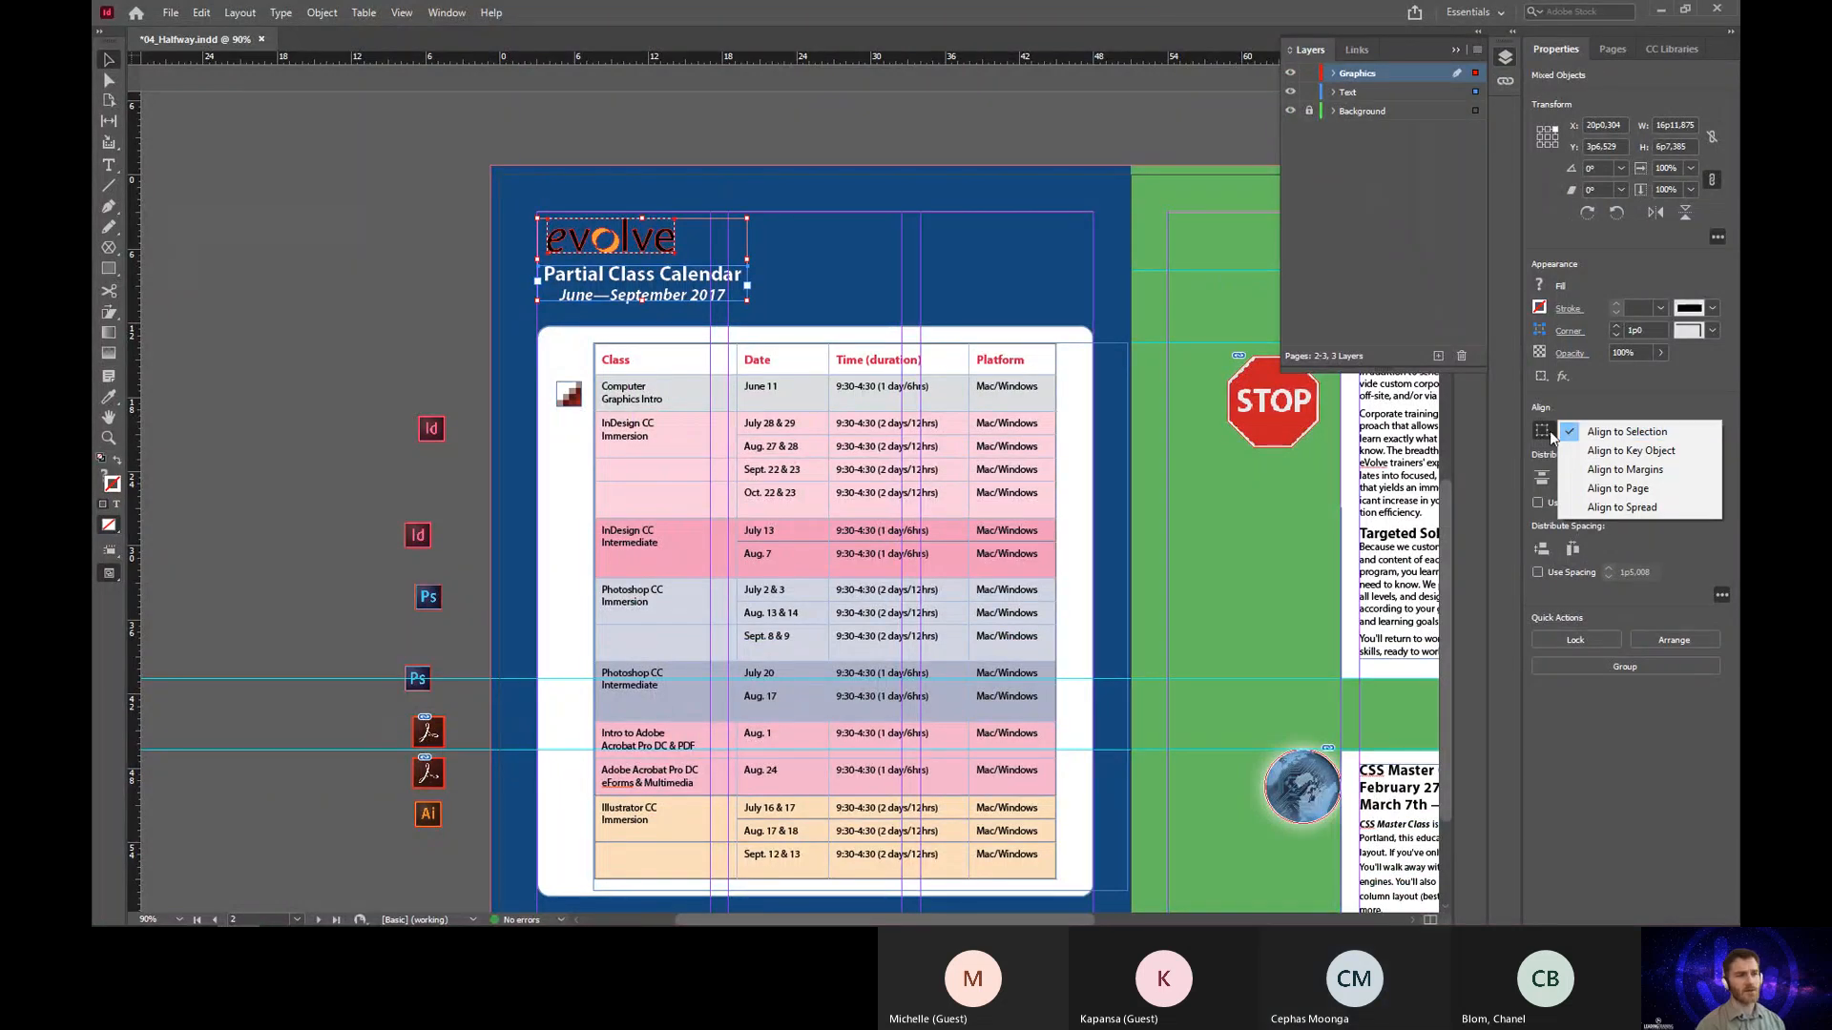
left_click(1549, 436)
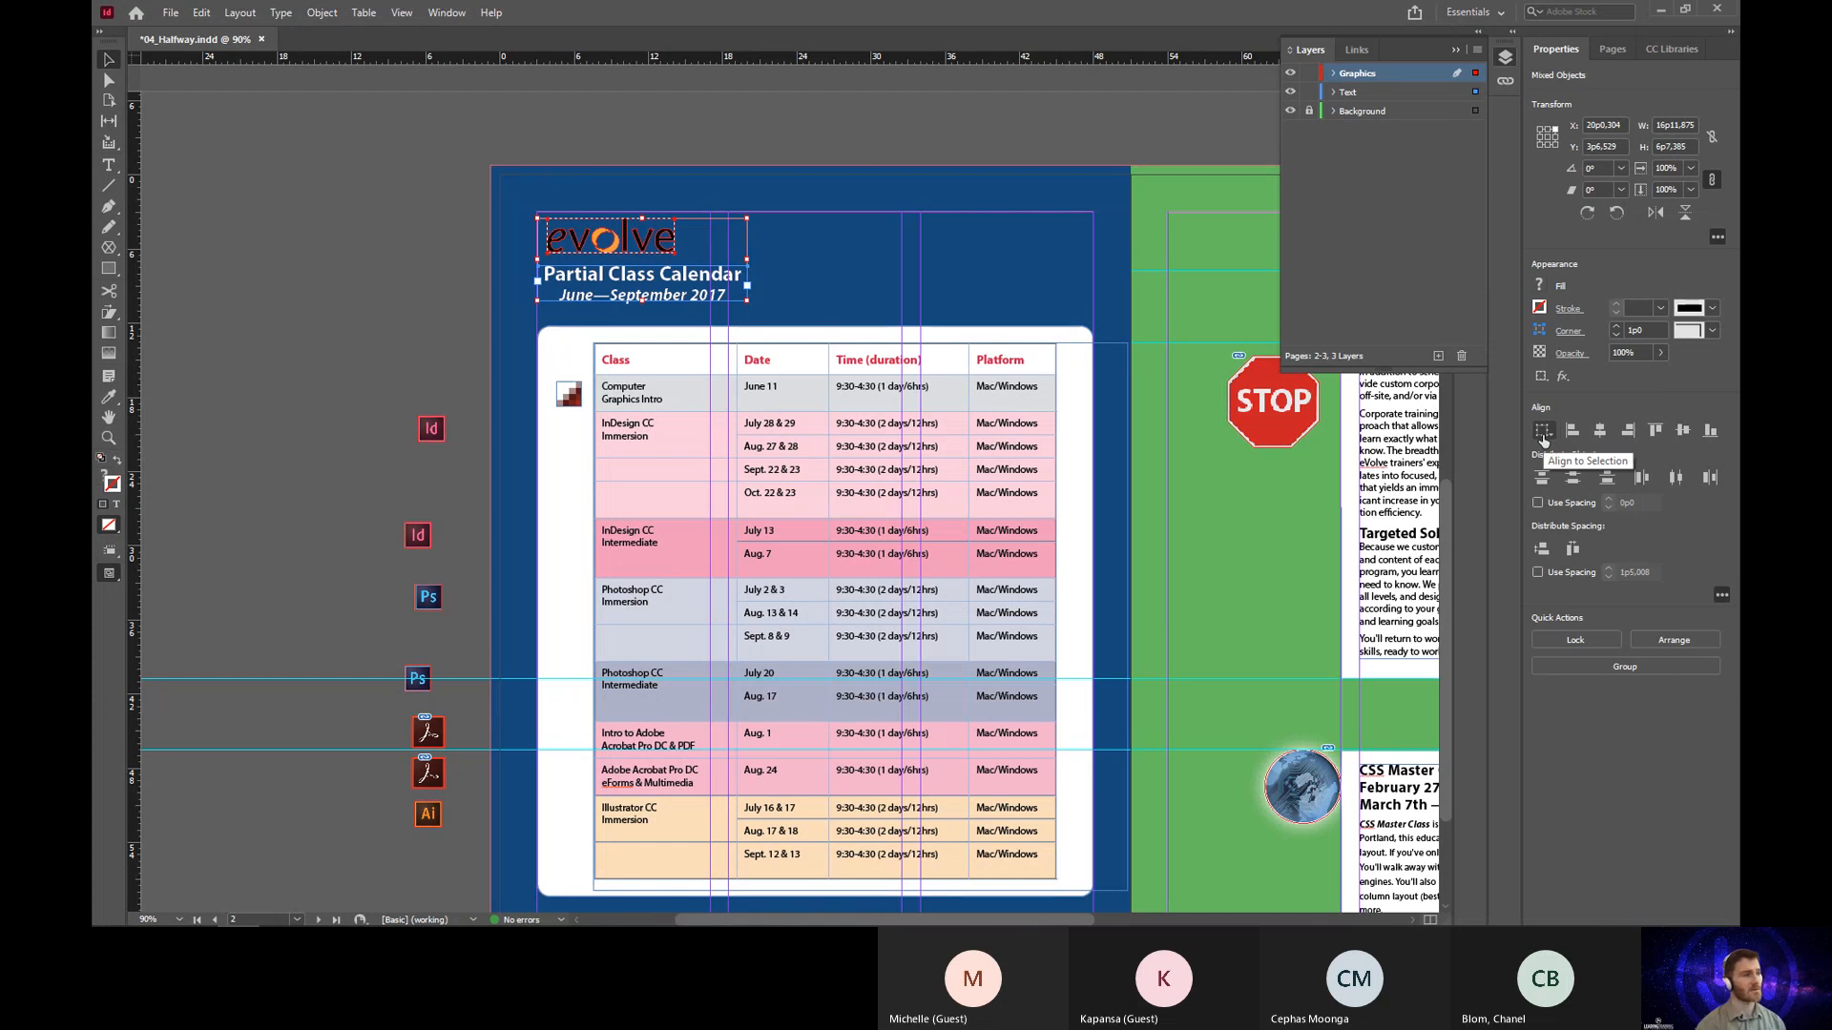
left_click(1546, 438)
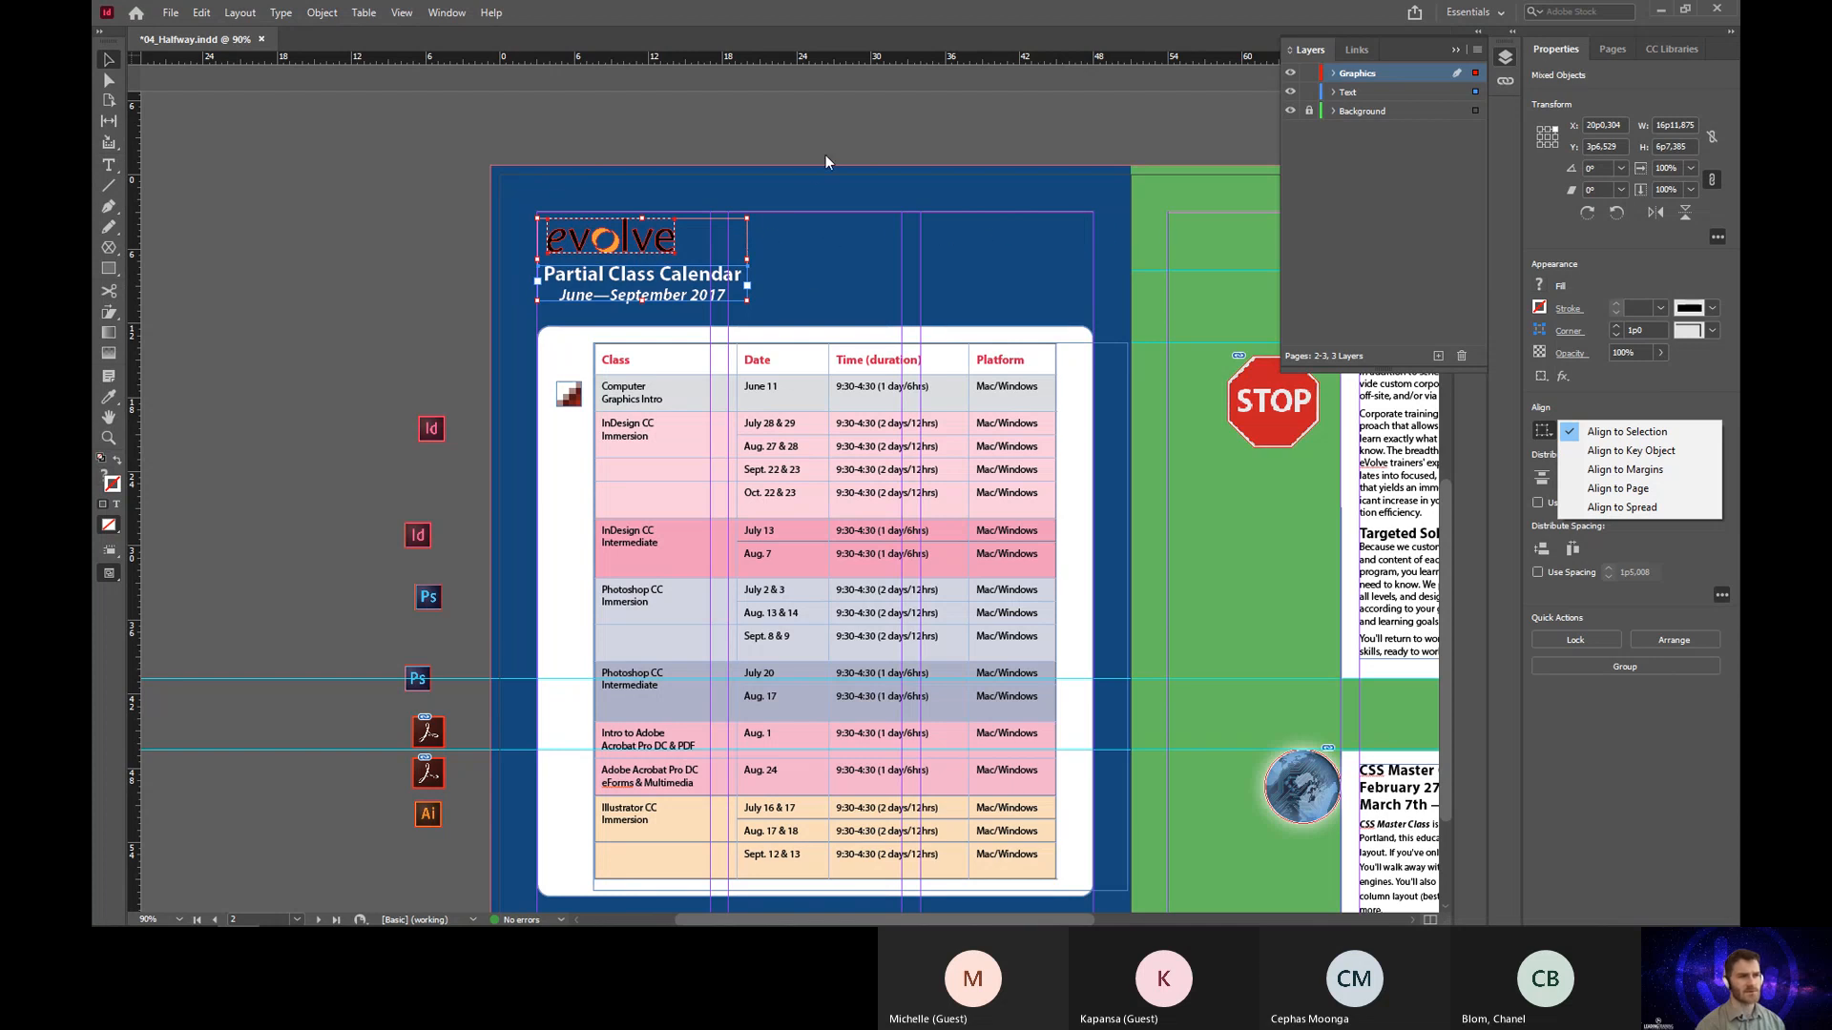
left_click(1641, 491)
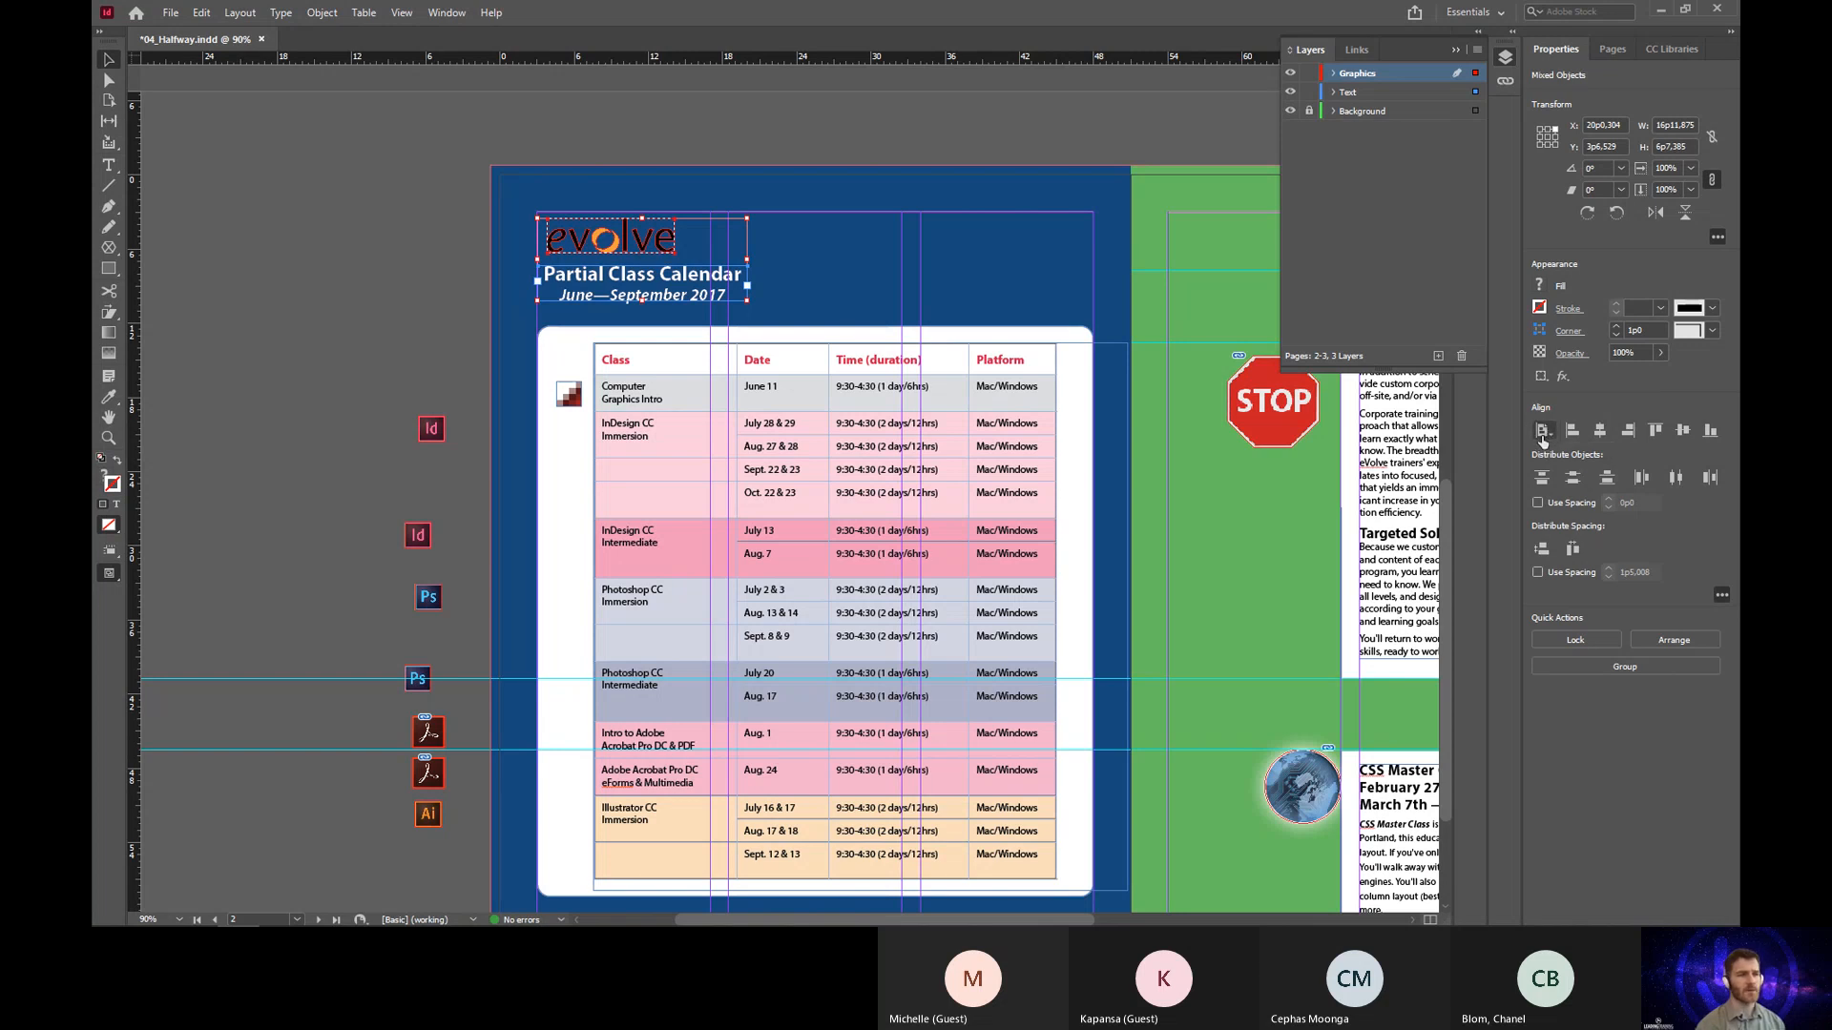
left_click(1601, 432)
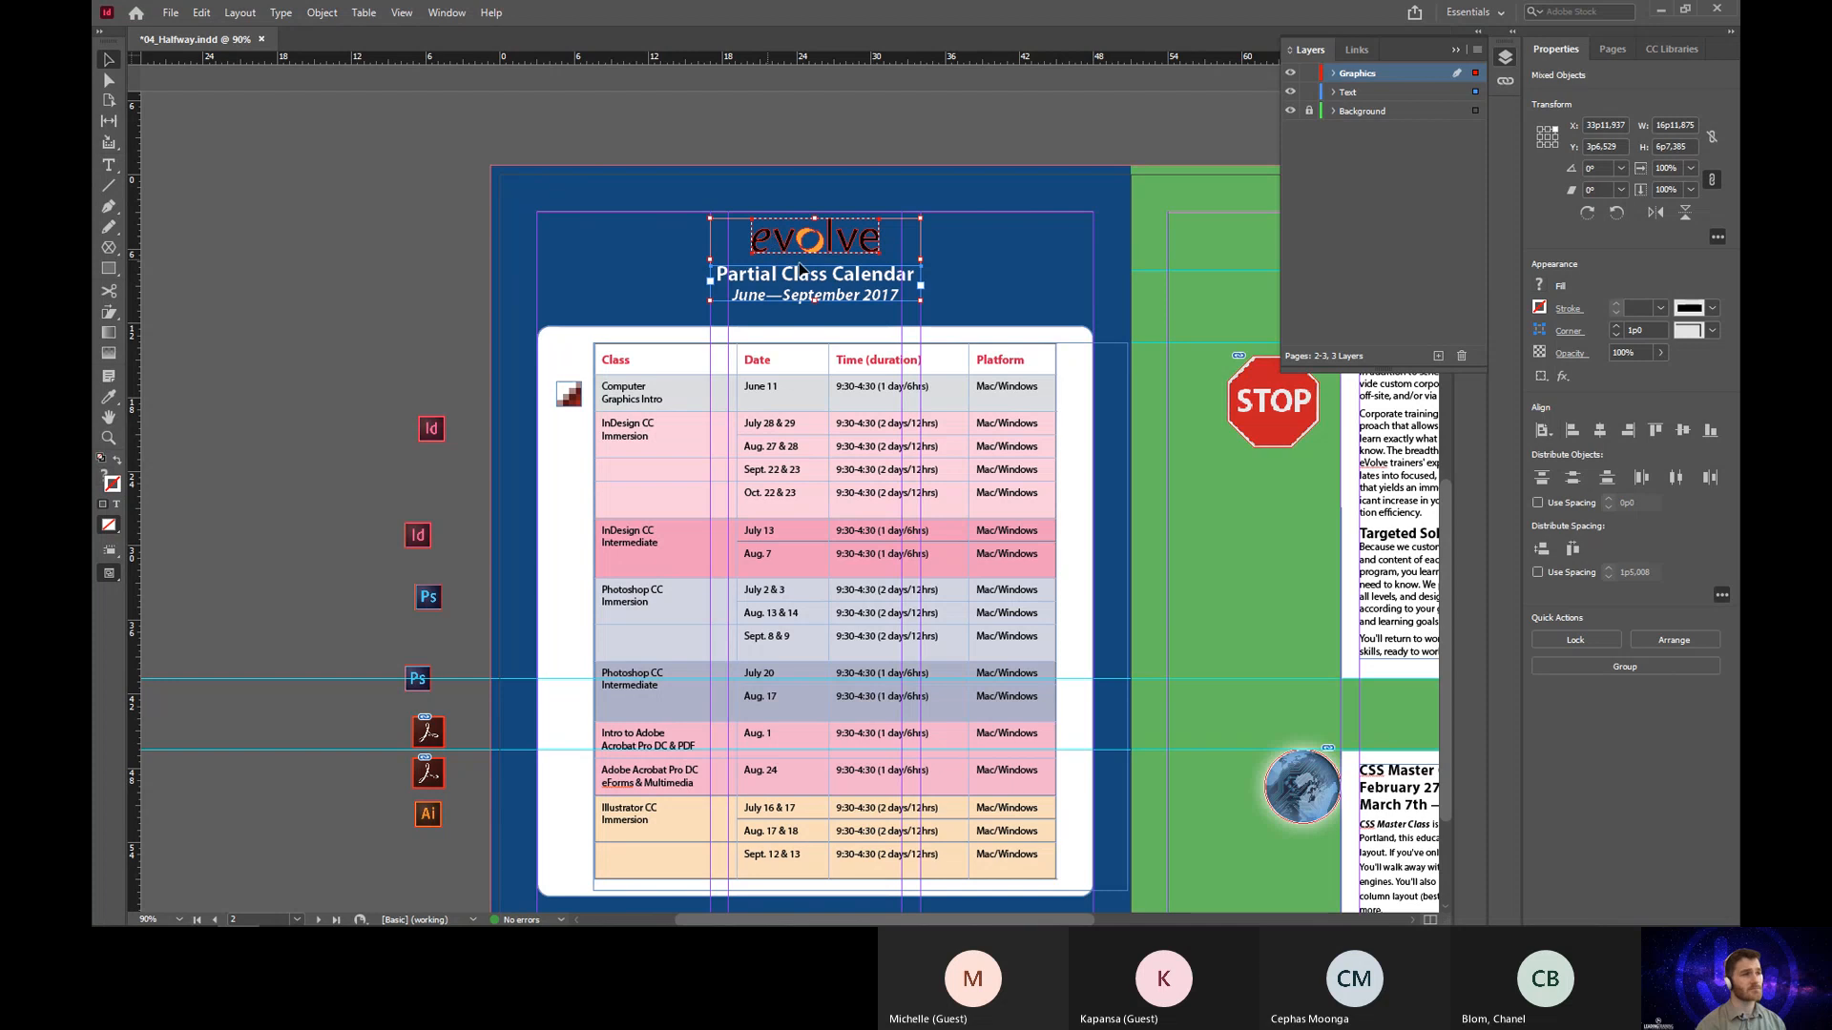
left_click(1016, 284)
left_click(874, 245)
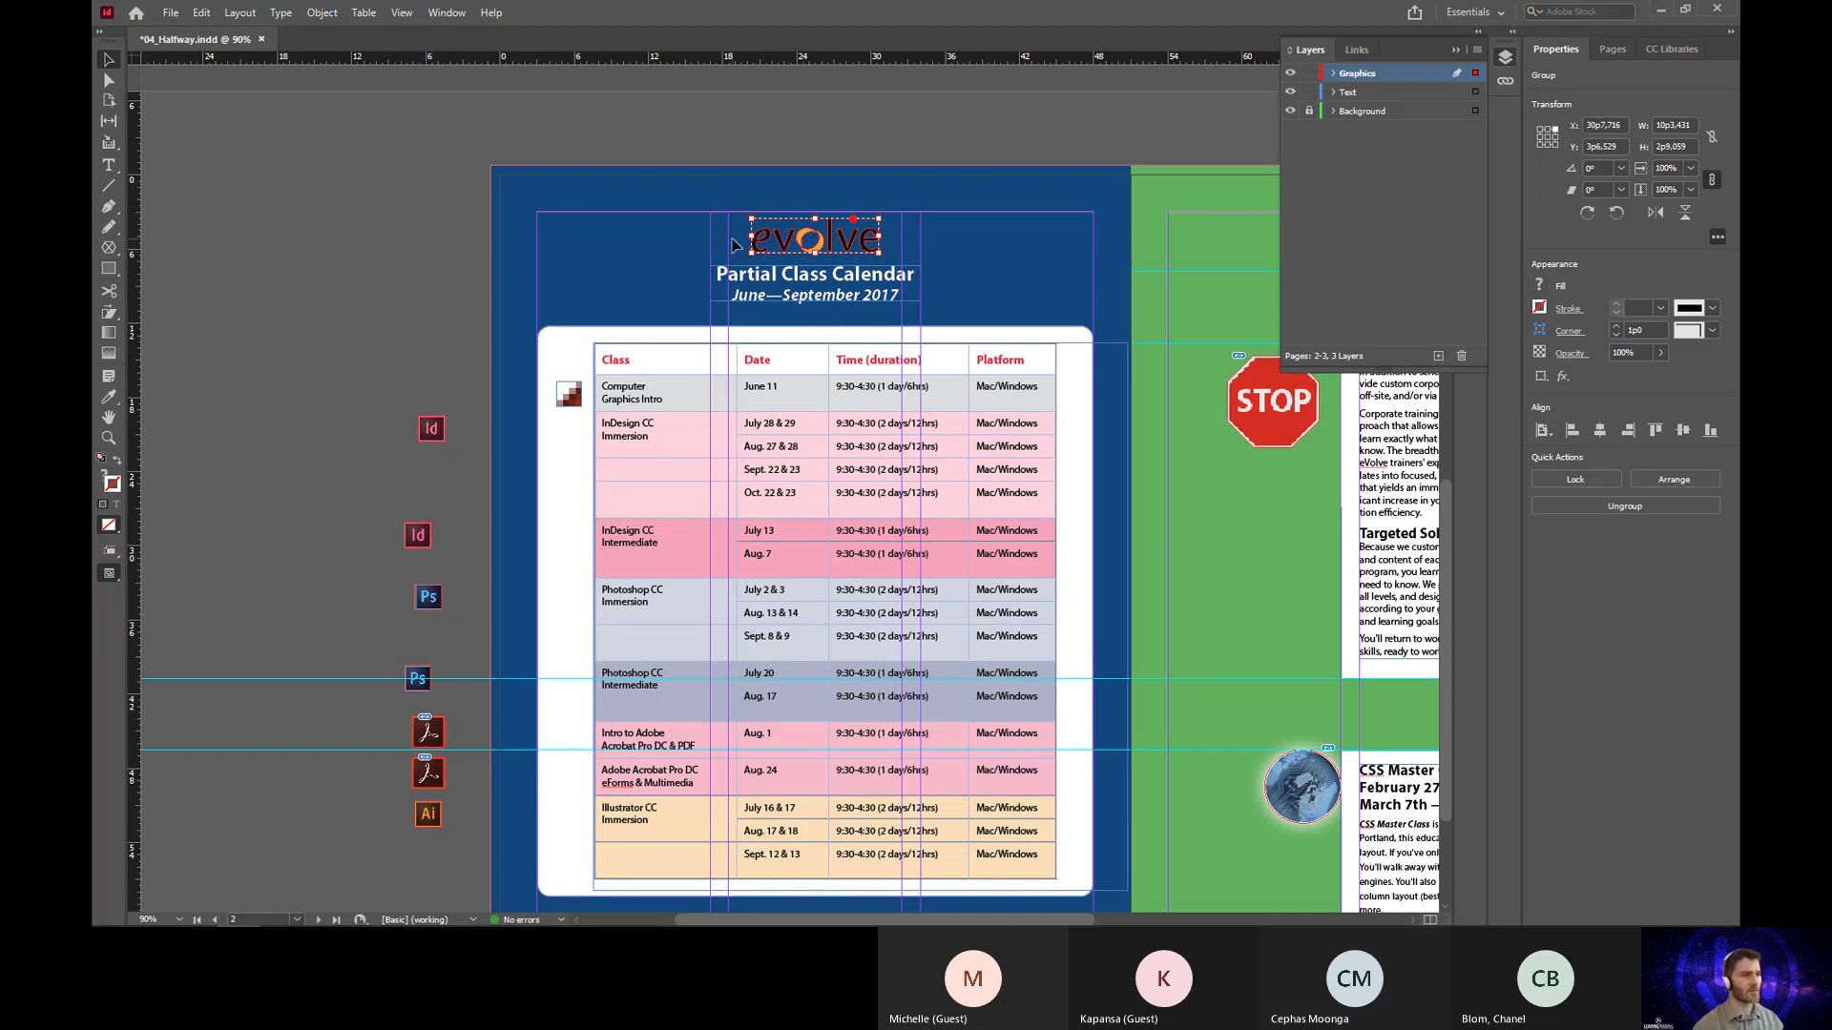
left_click(806, 277)
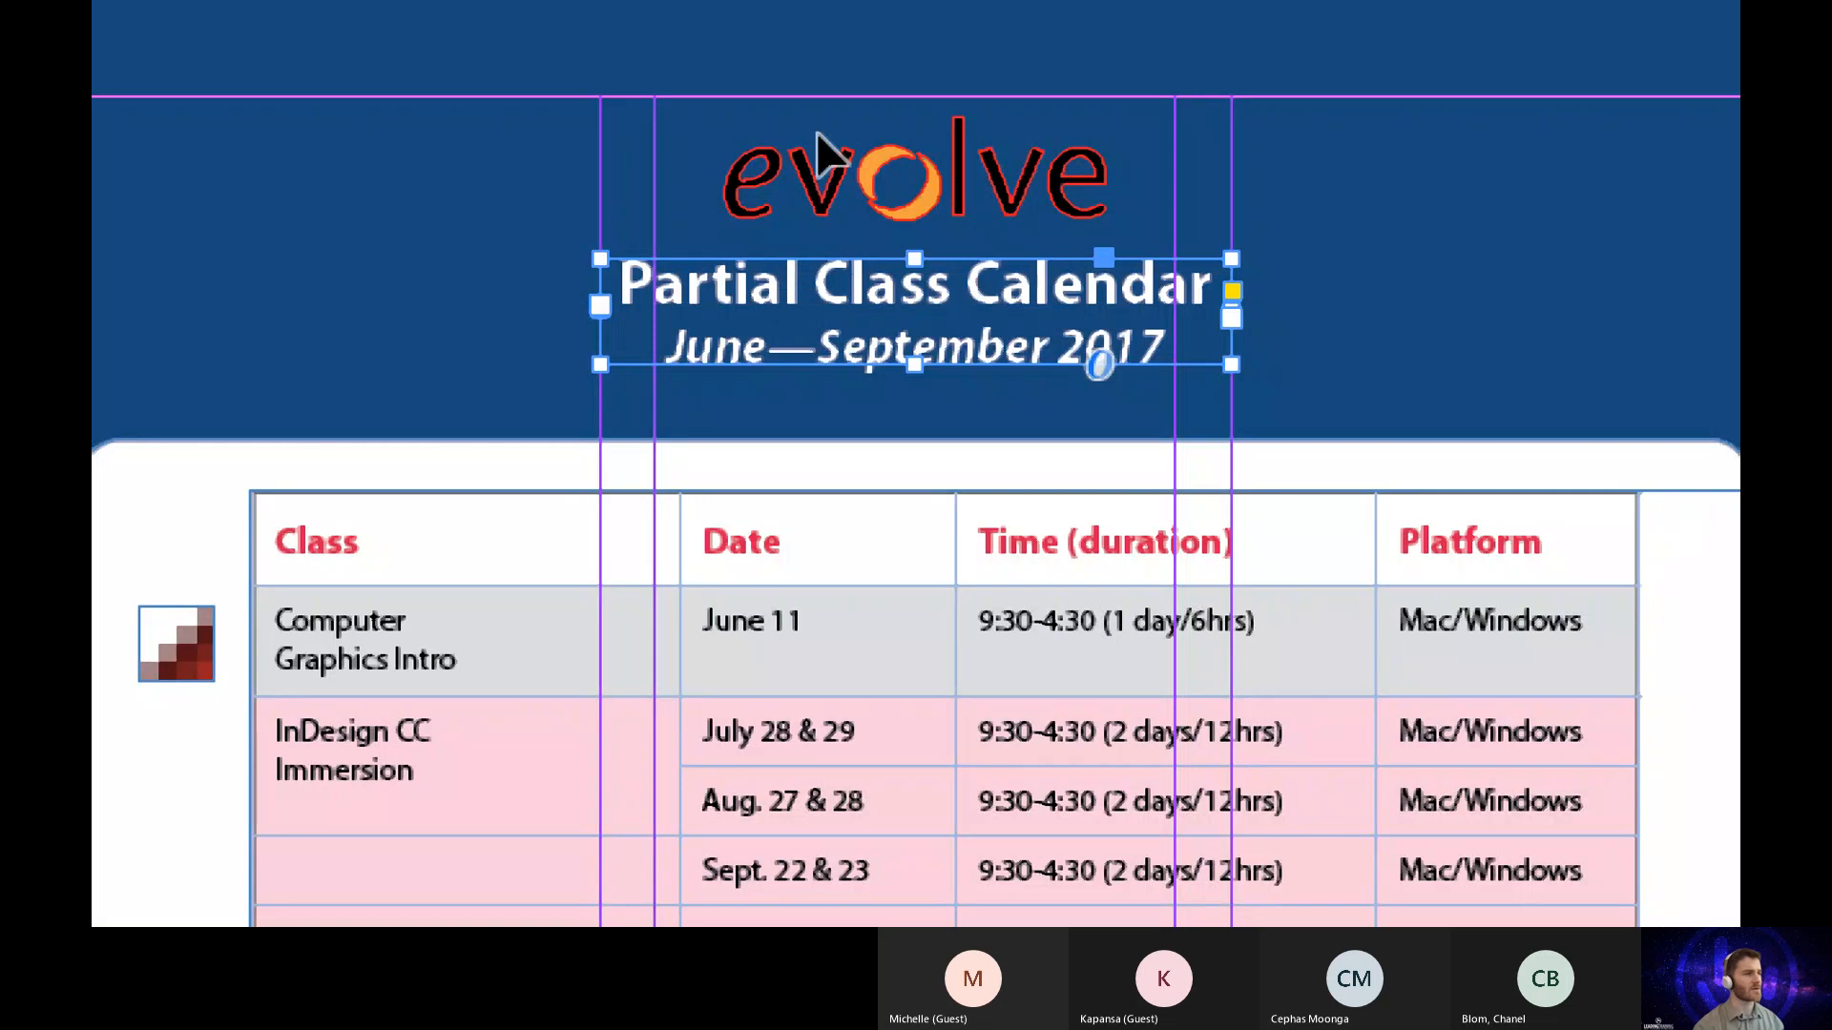
left_click(840, 204)
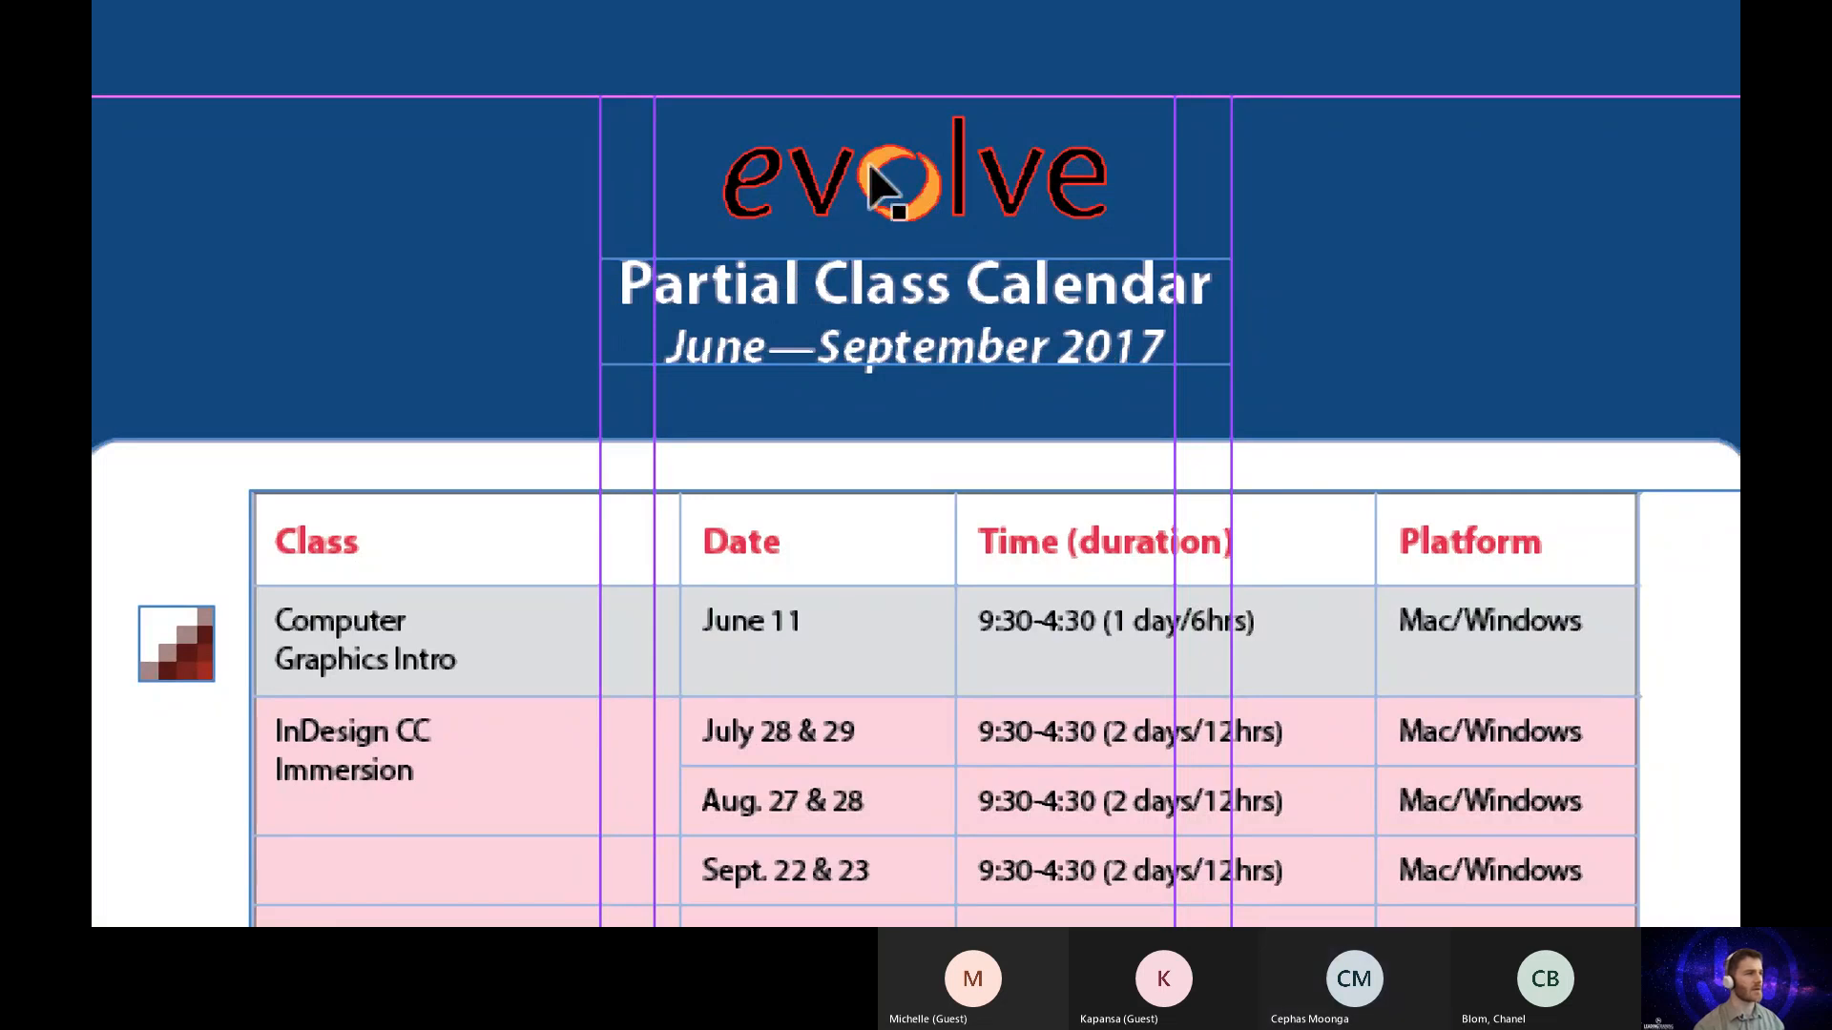
left_click(892, 215)
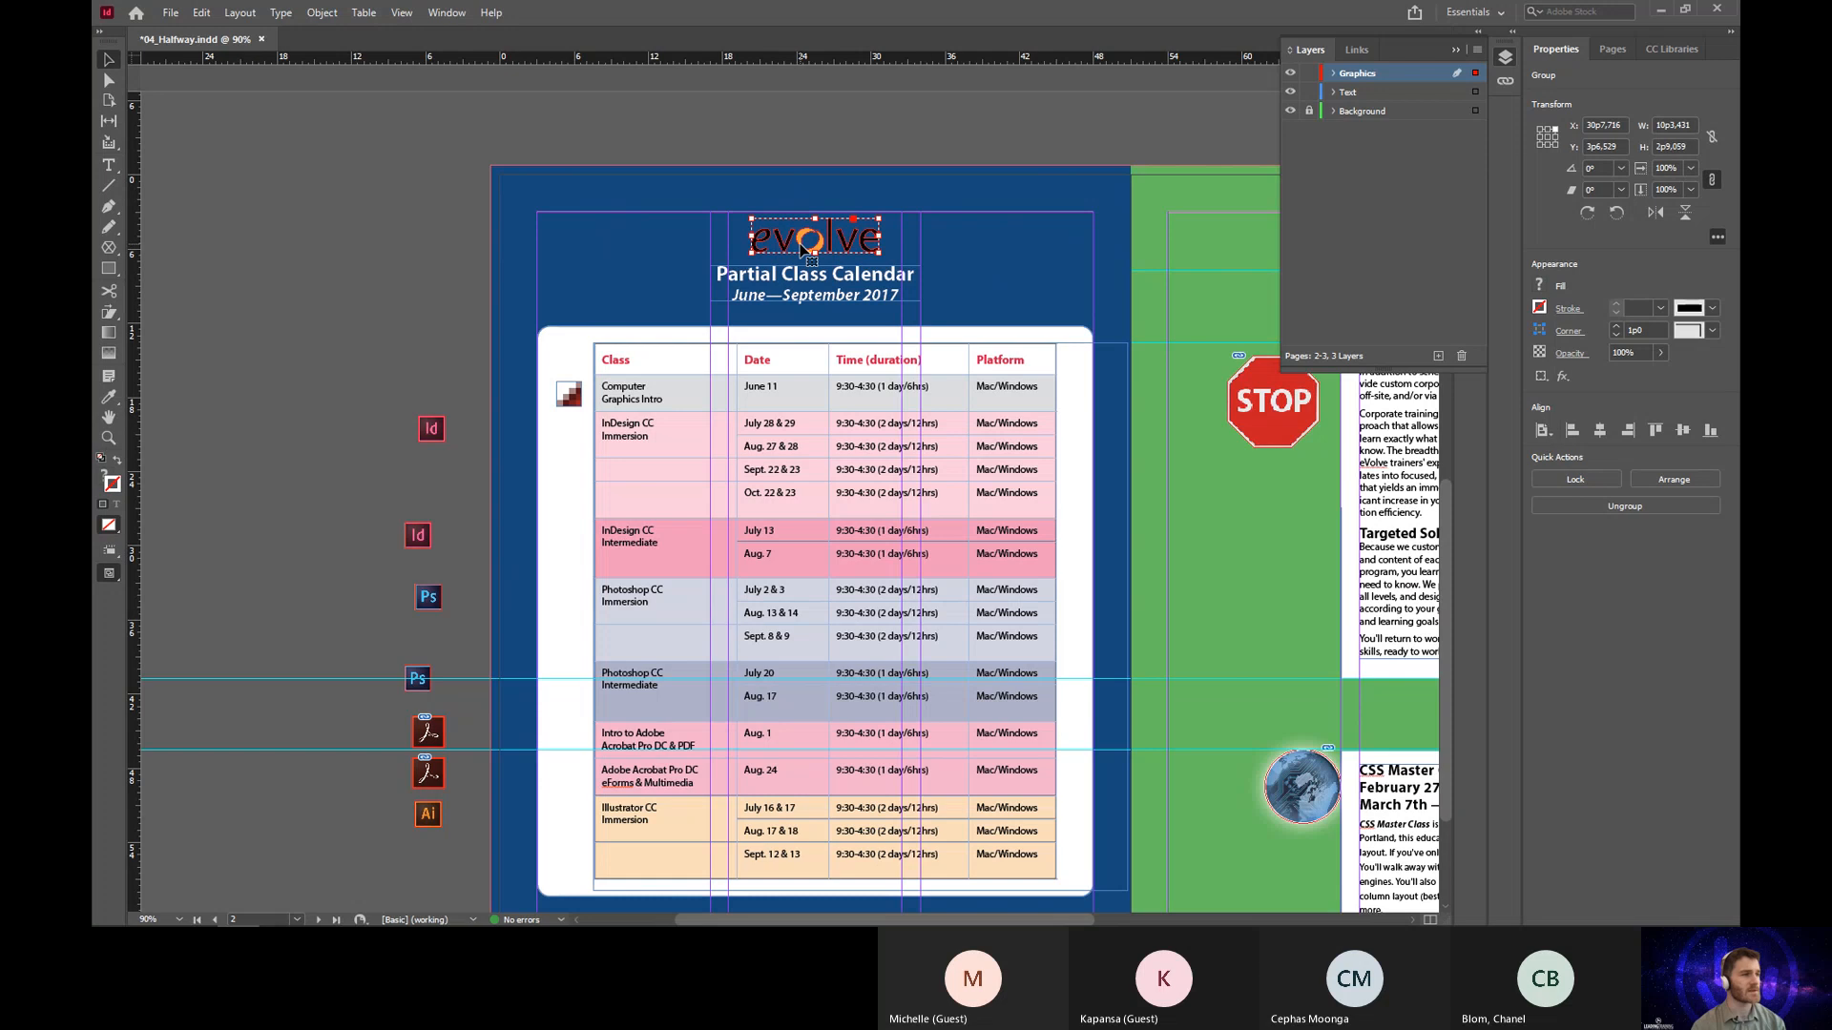
left_click(805, 185)
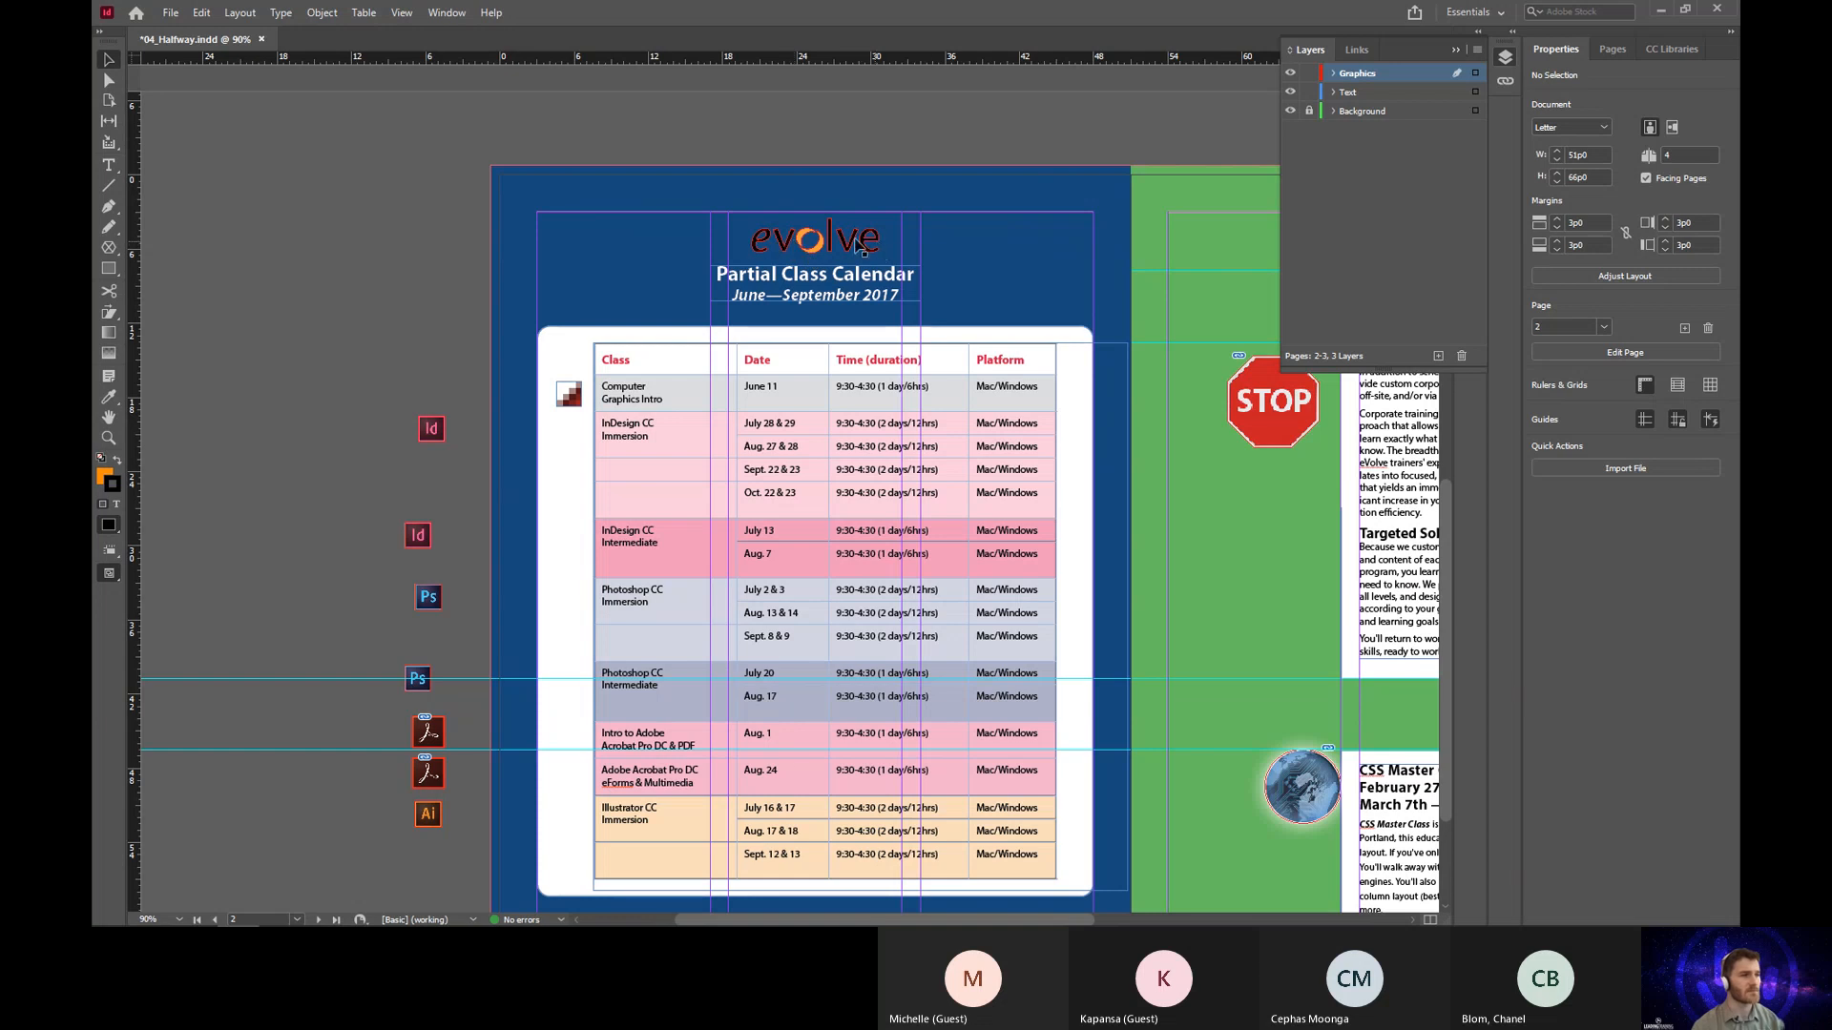
Step: Try filling the whole evolve logo group with the C=100 M=0 Y=0 K=0 swatch, undo the fill and deselect the logo
left_click(799, 250)
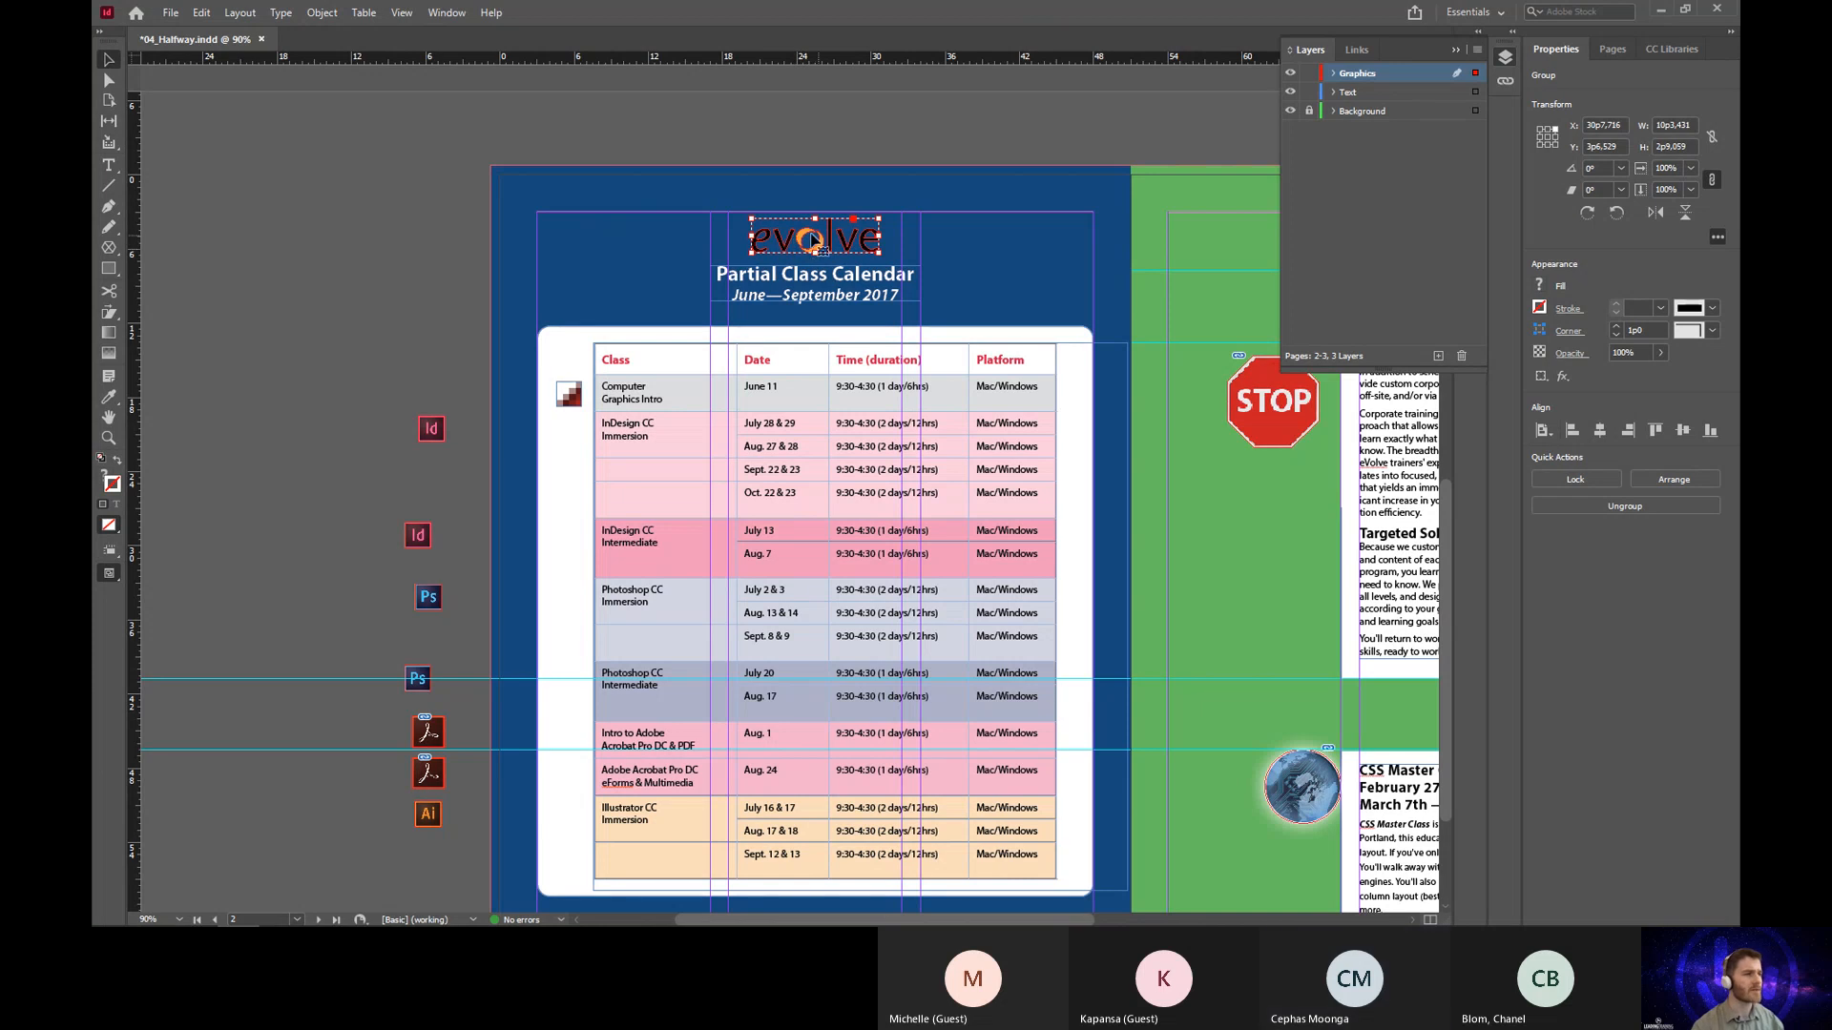
left_click(1538, 286)
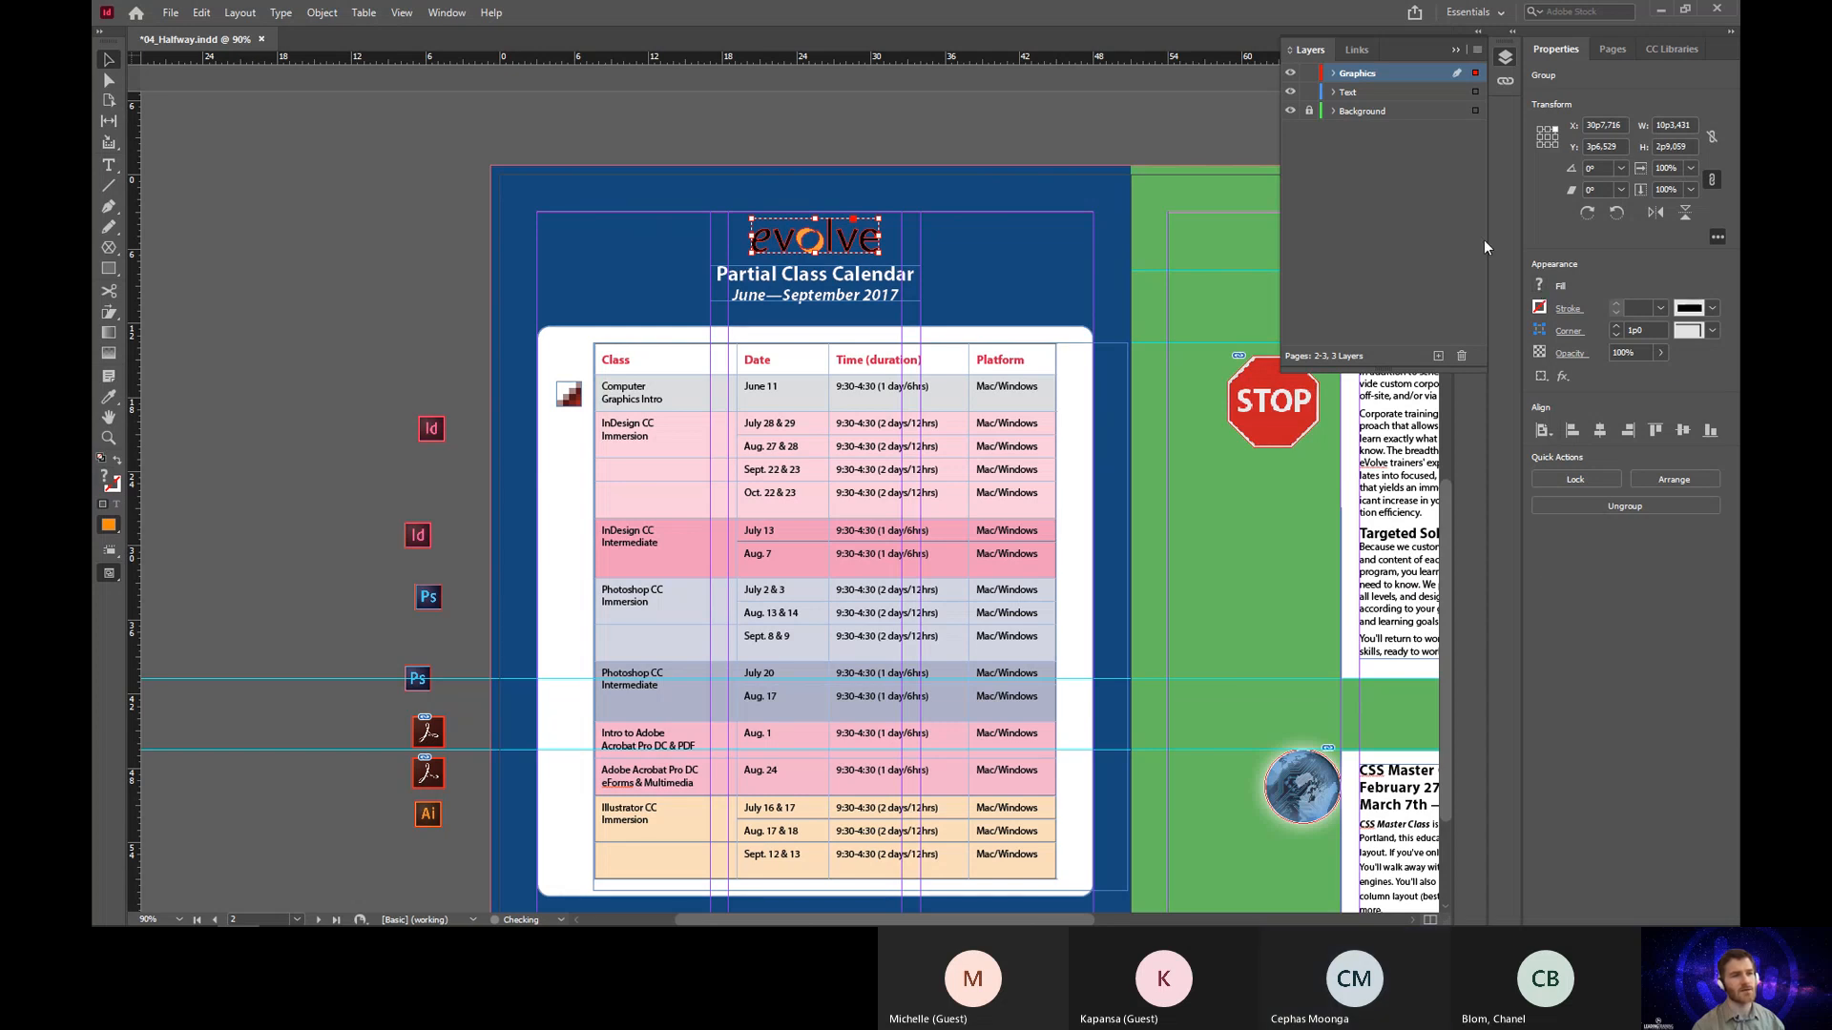
left_click(1538, 284)
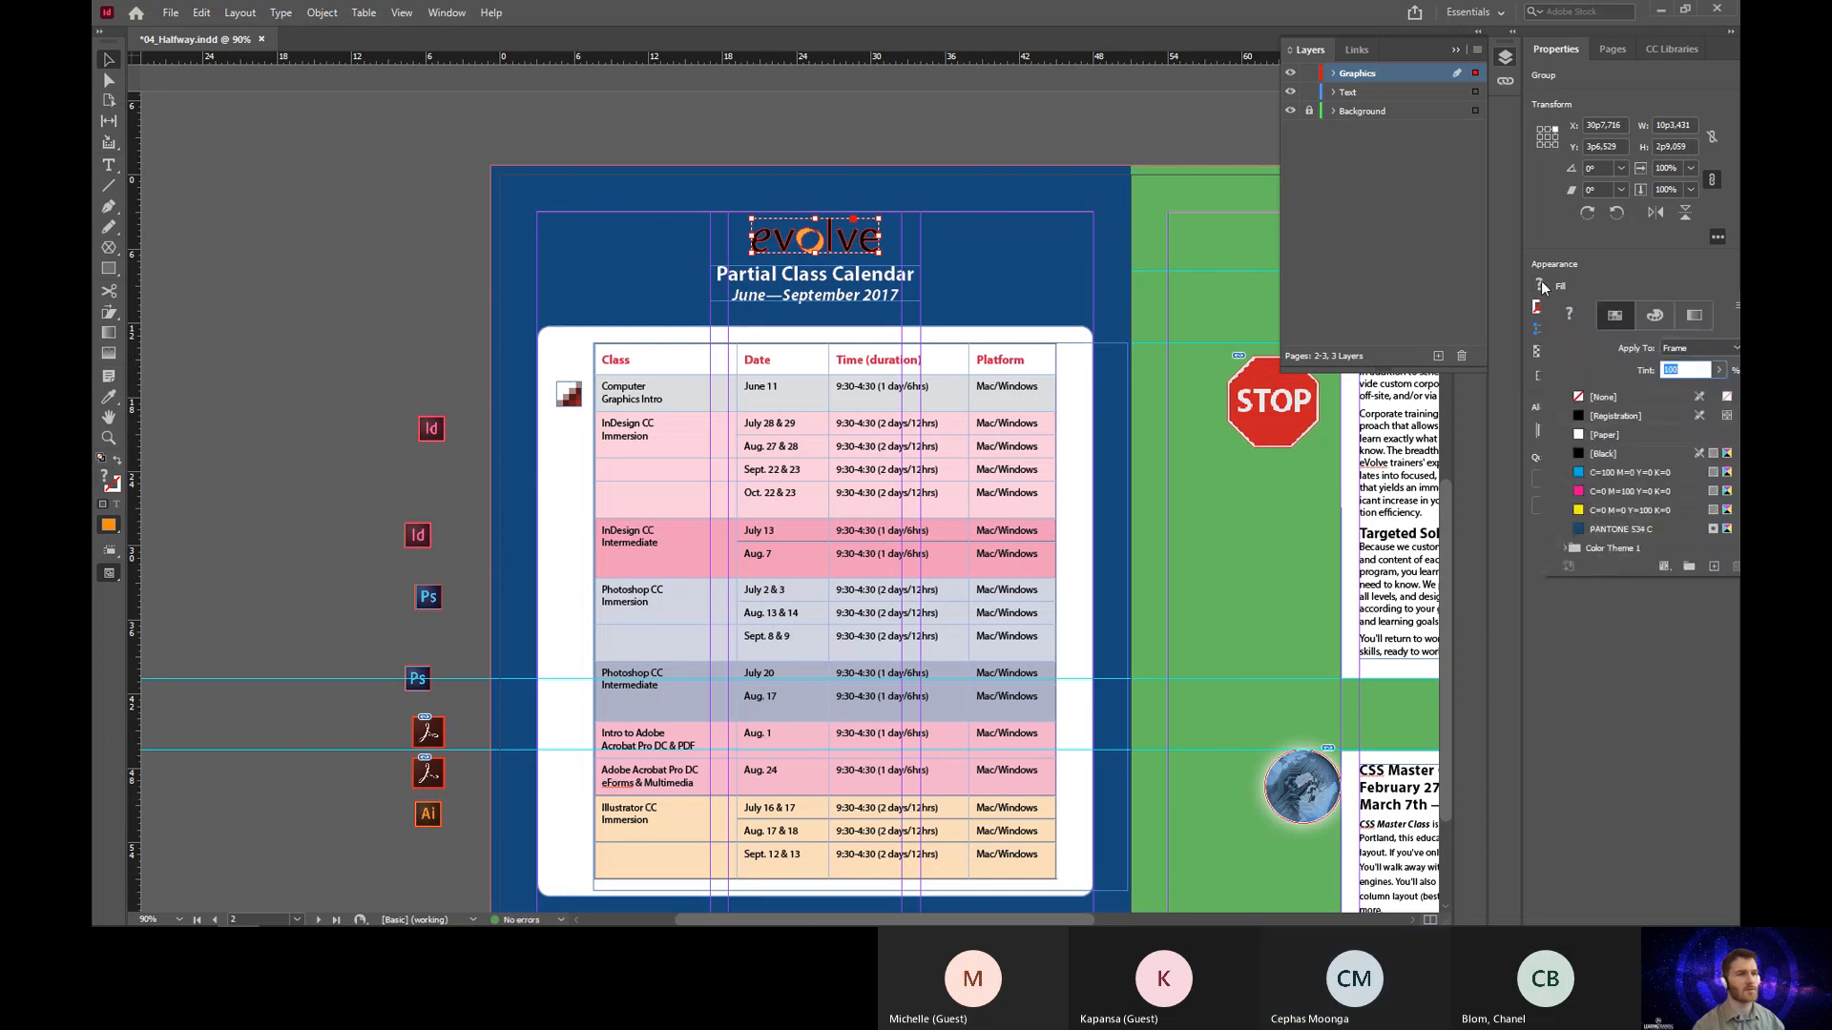
left_click(1579, 475)
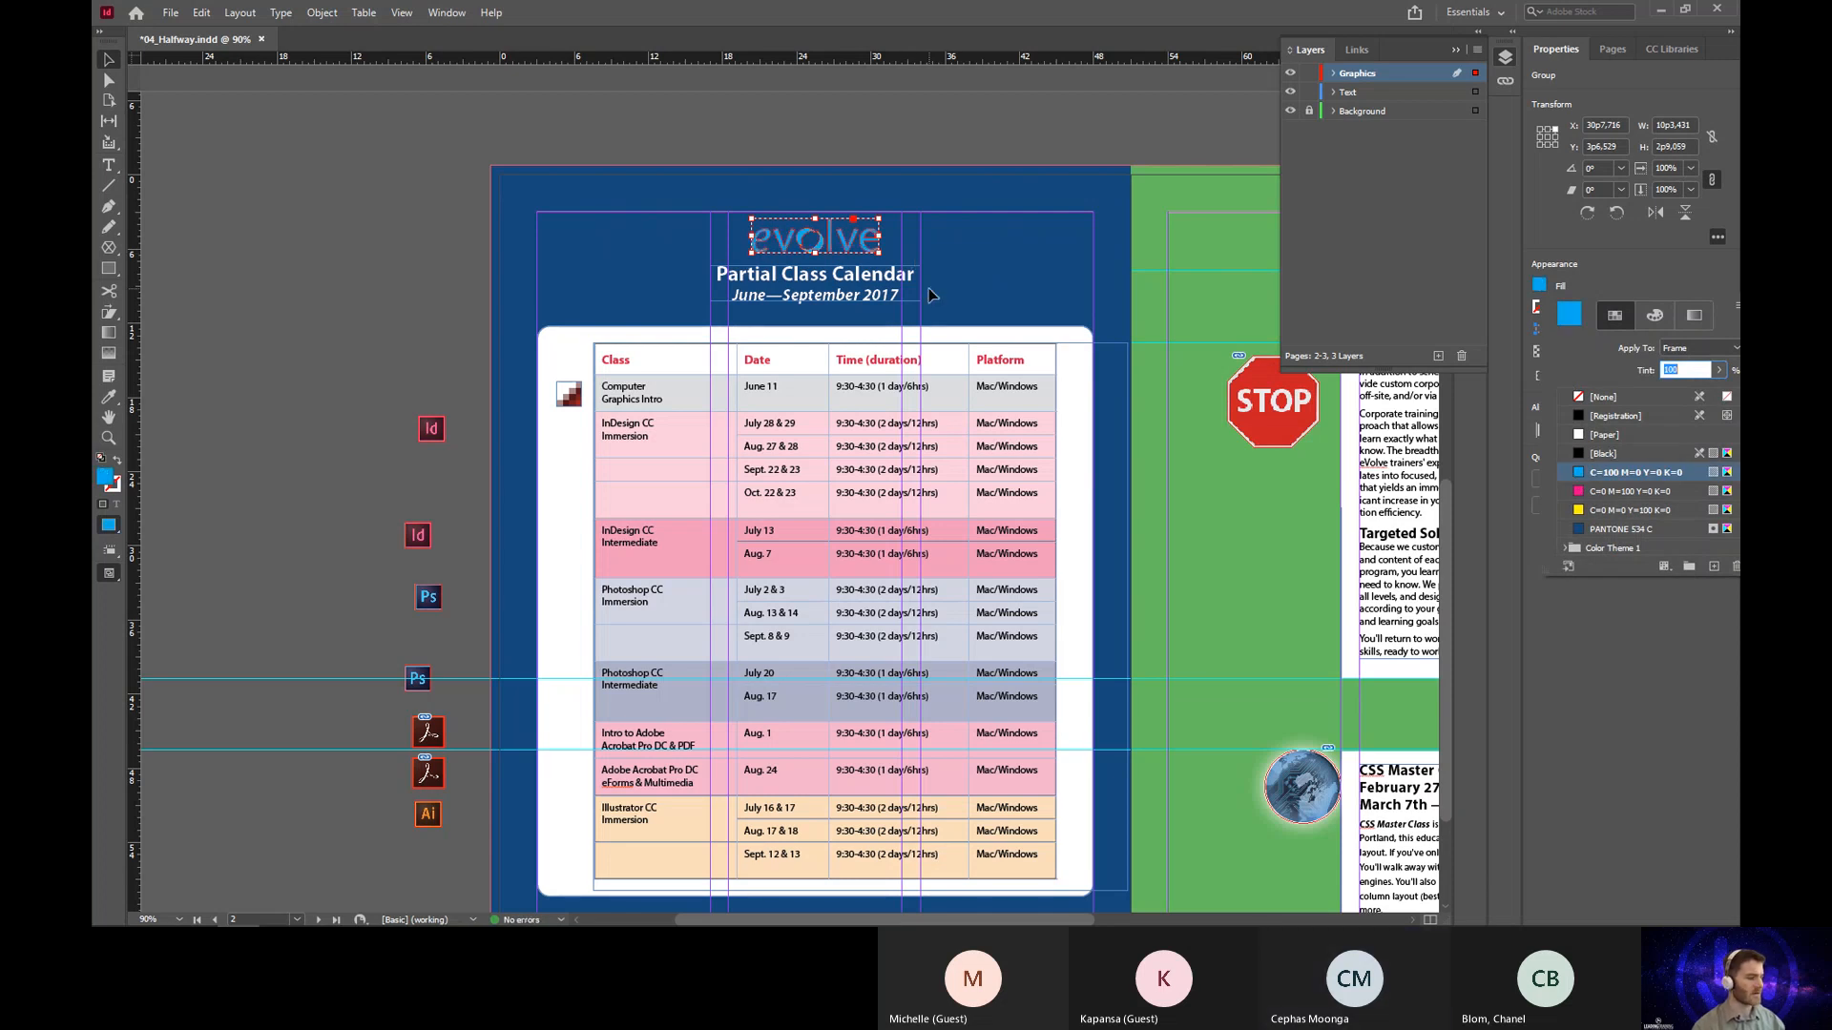
key("ctrl+z")
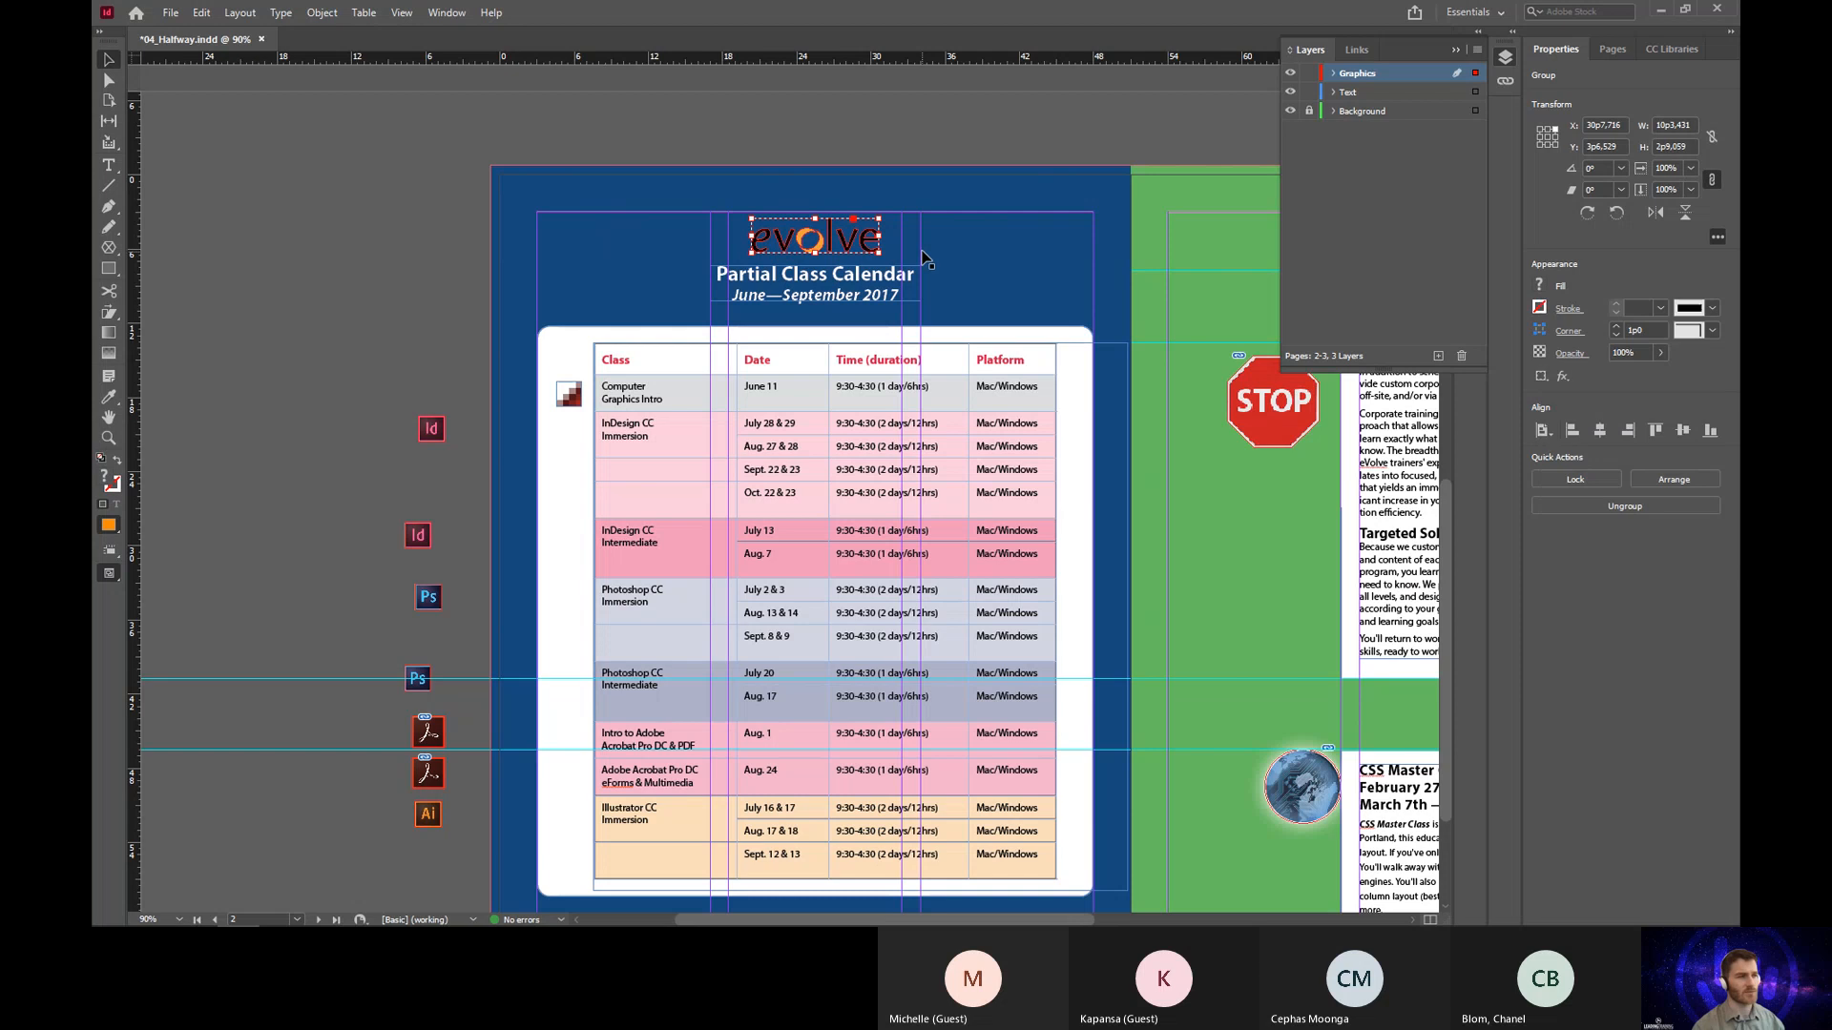
left_click(847, 180)
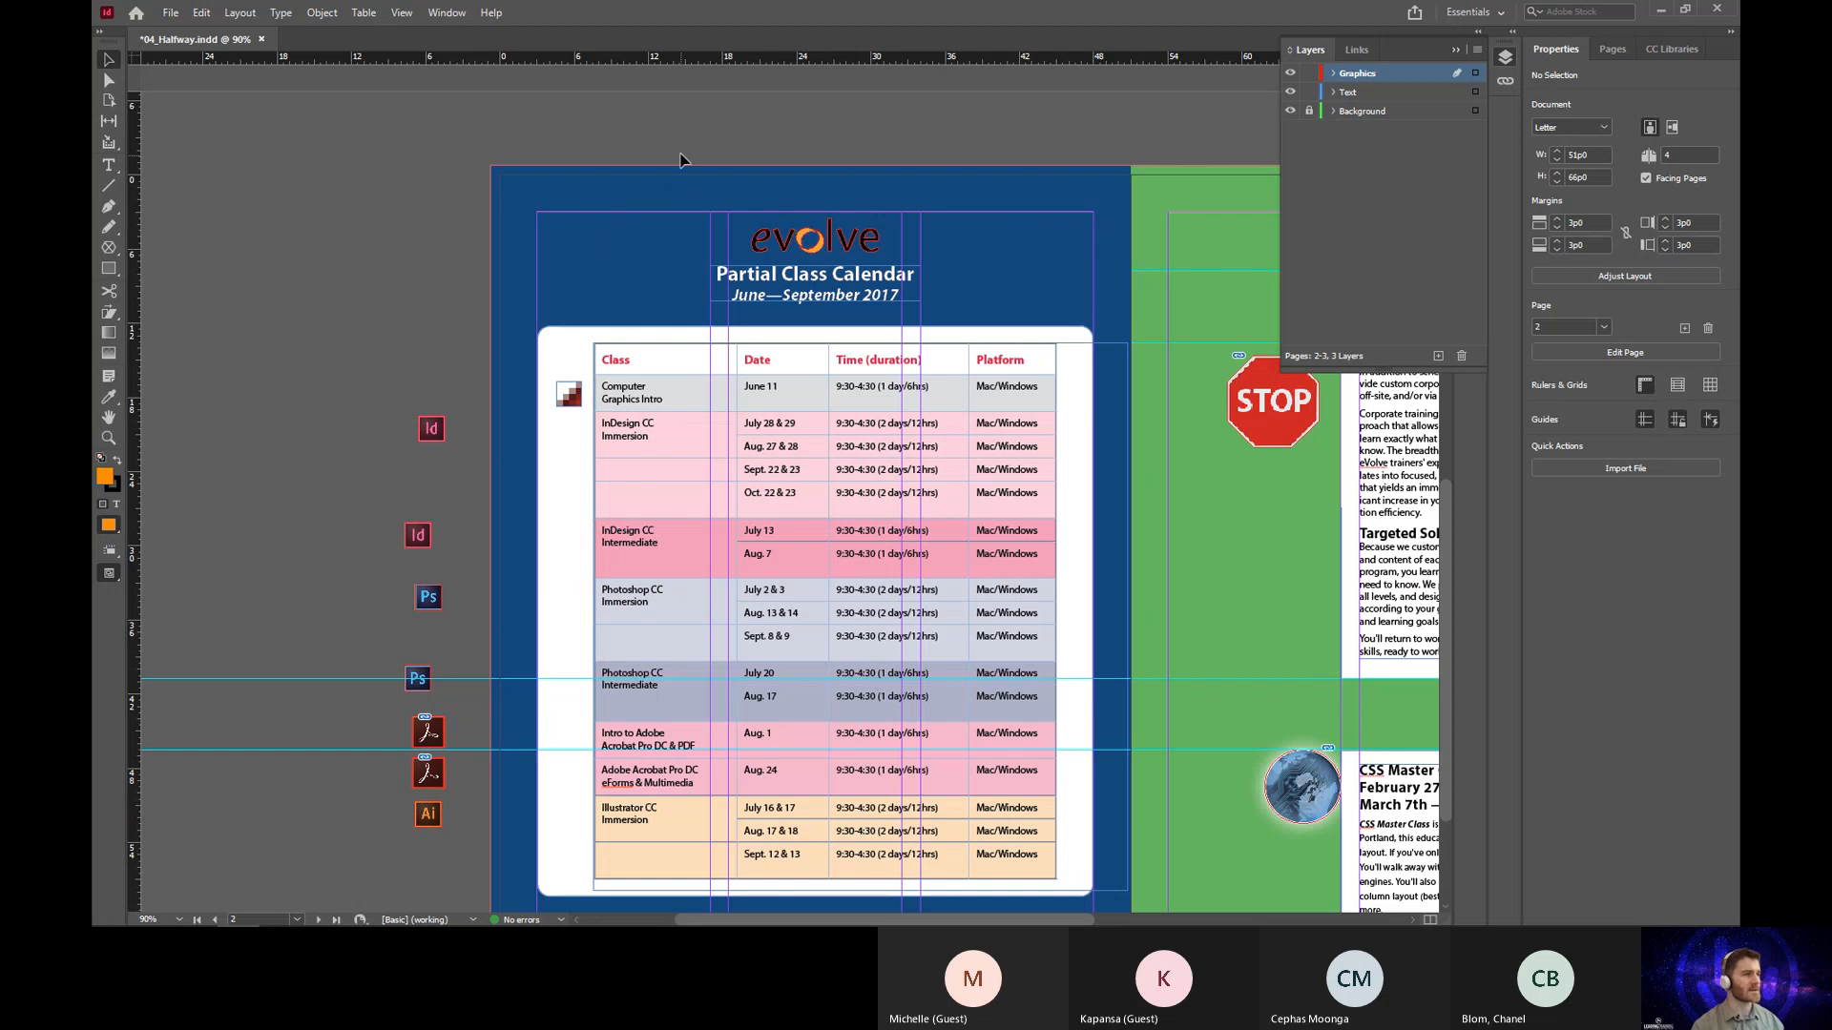
Step: Select the individual letter shapes e and v inside the evolve logo on page 2 with the Direct Selection tool
key("ctrl+space")
left_click_drag(653, 133, 748, 187)
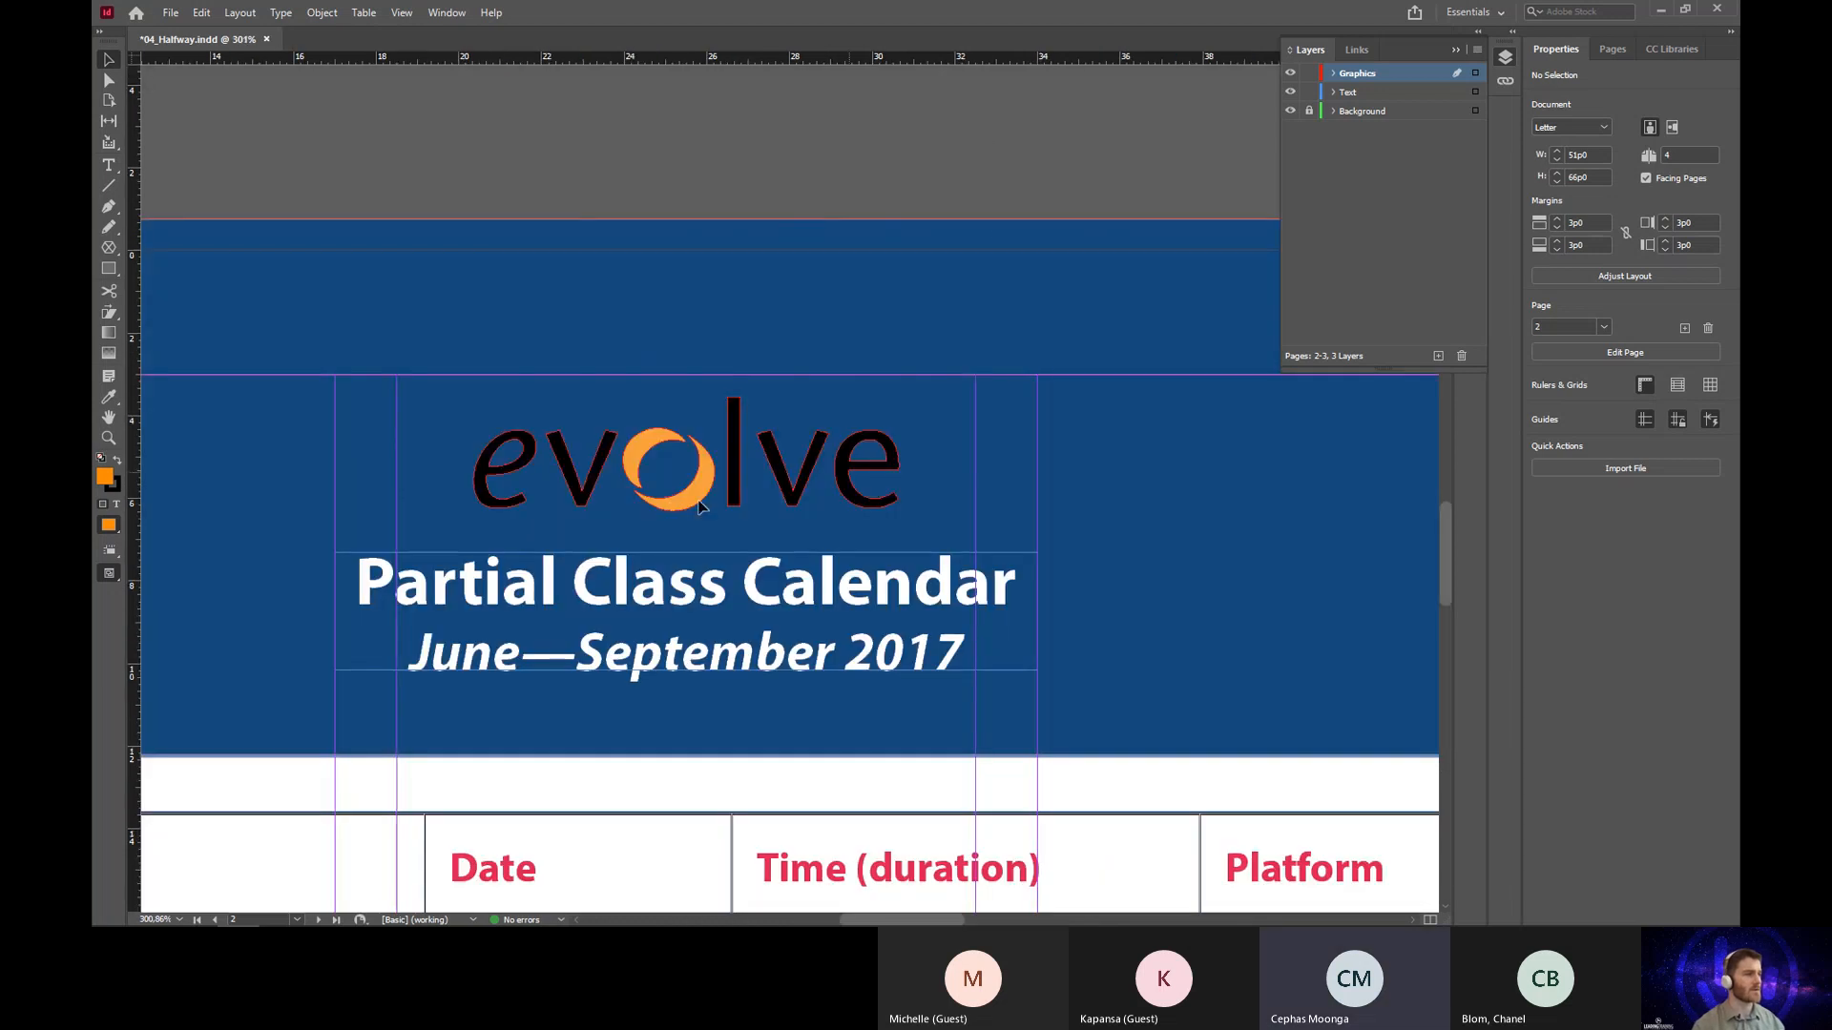
left_click_drag(657, 500, 804, 484)
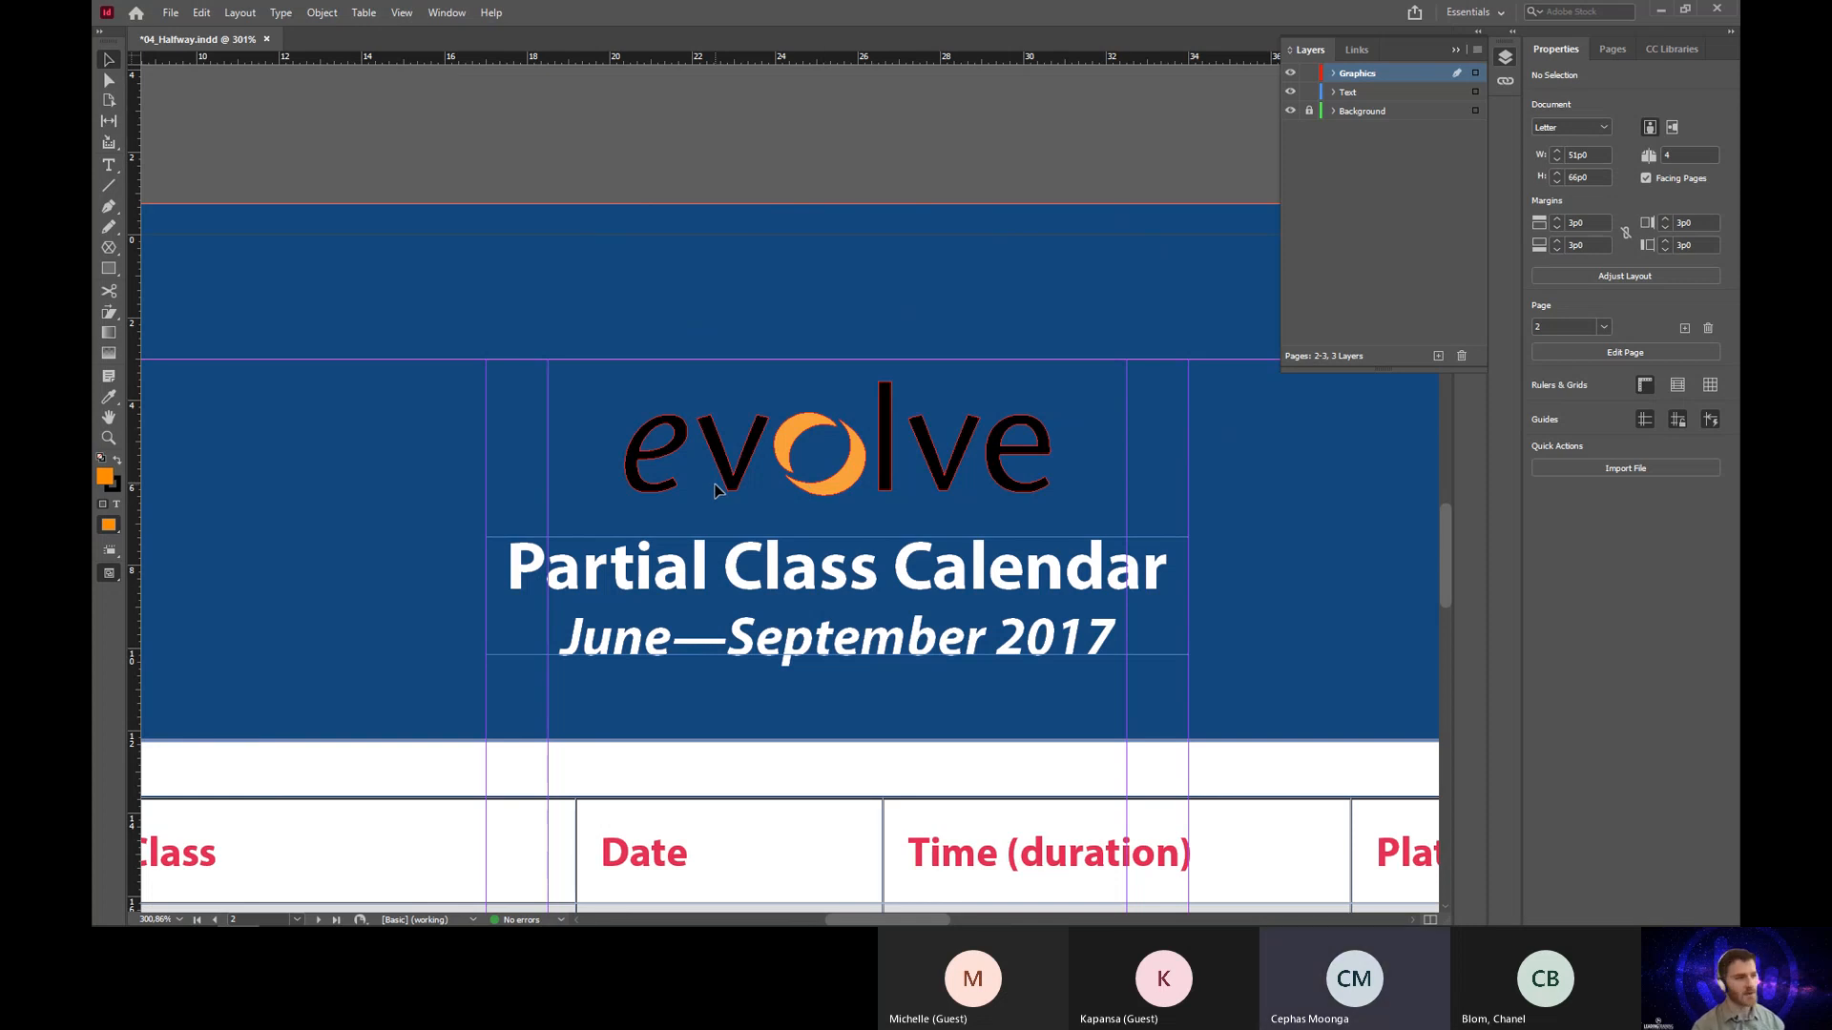
key("a")
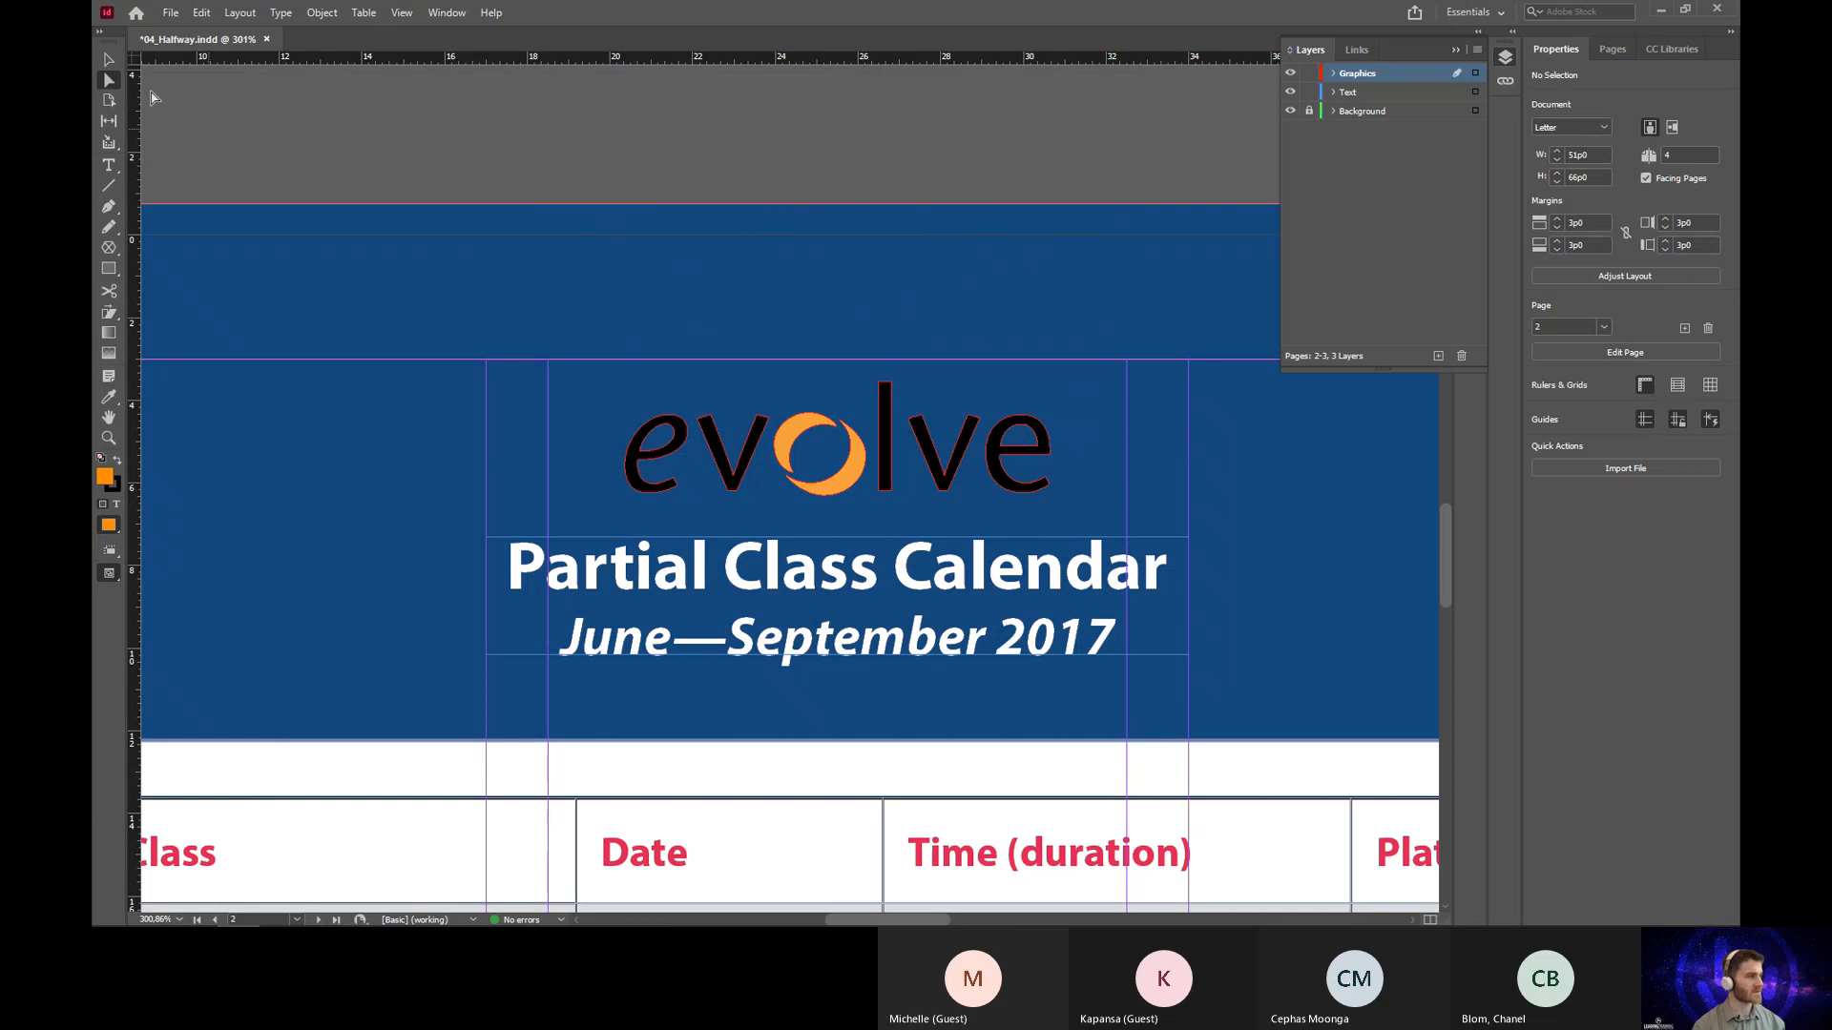
left_click(681, 437)
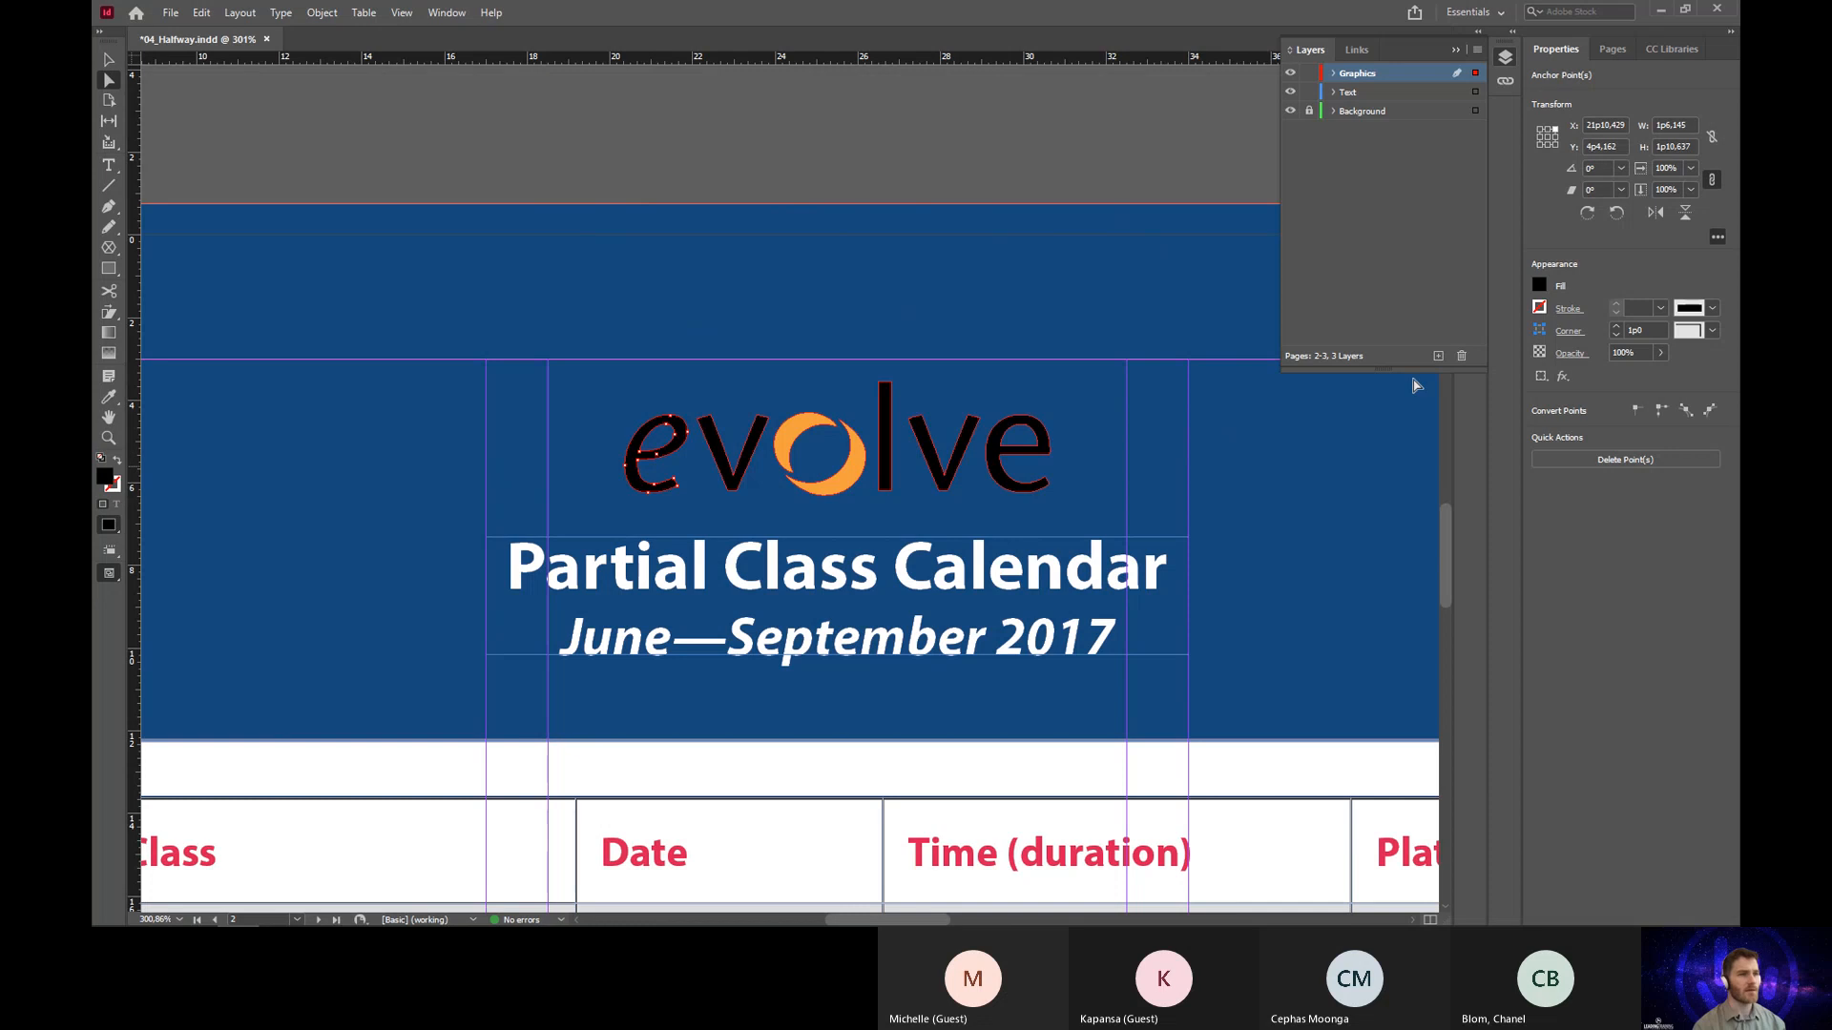
left_click(722, 456)
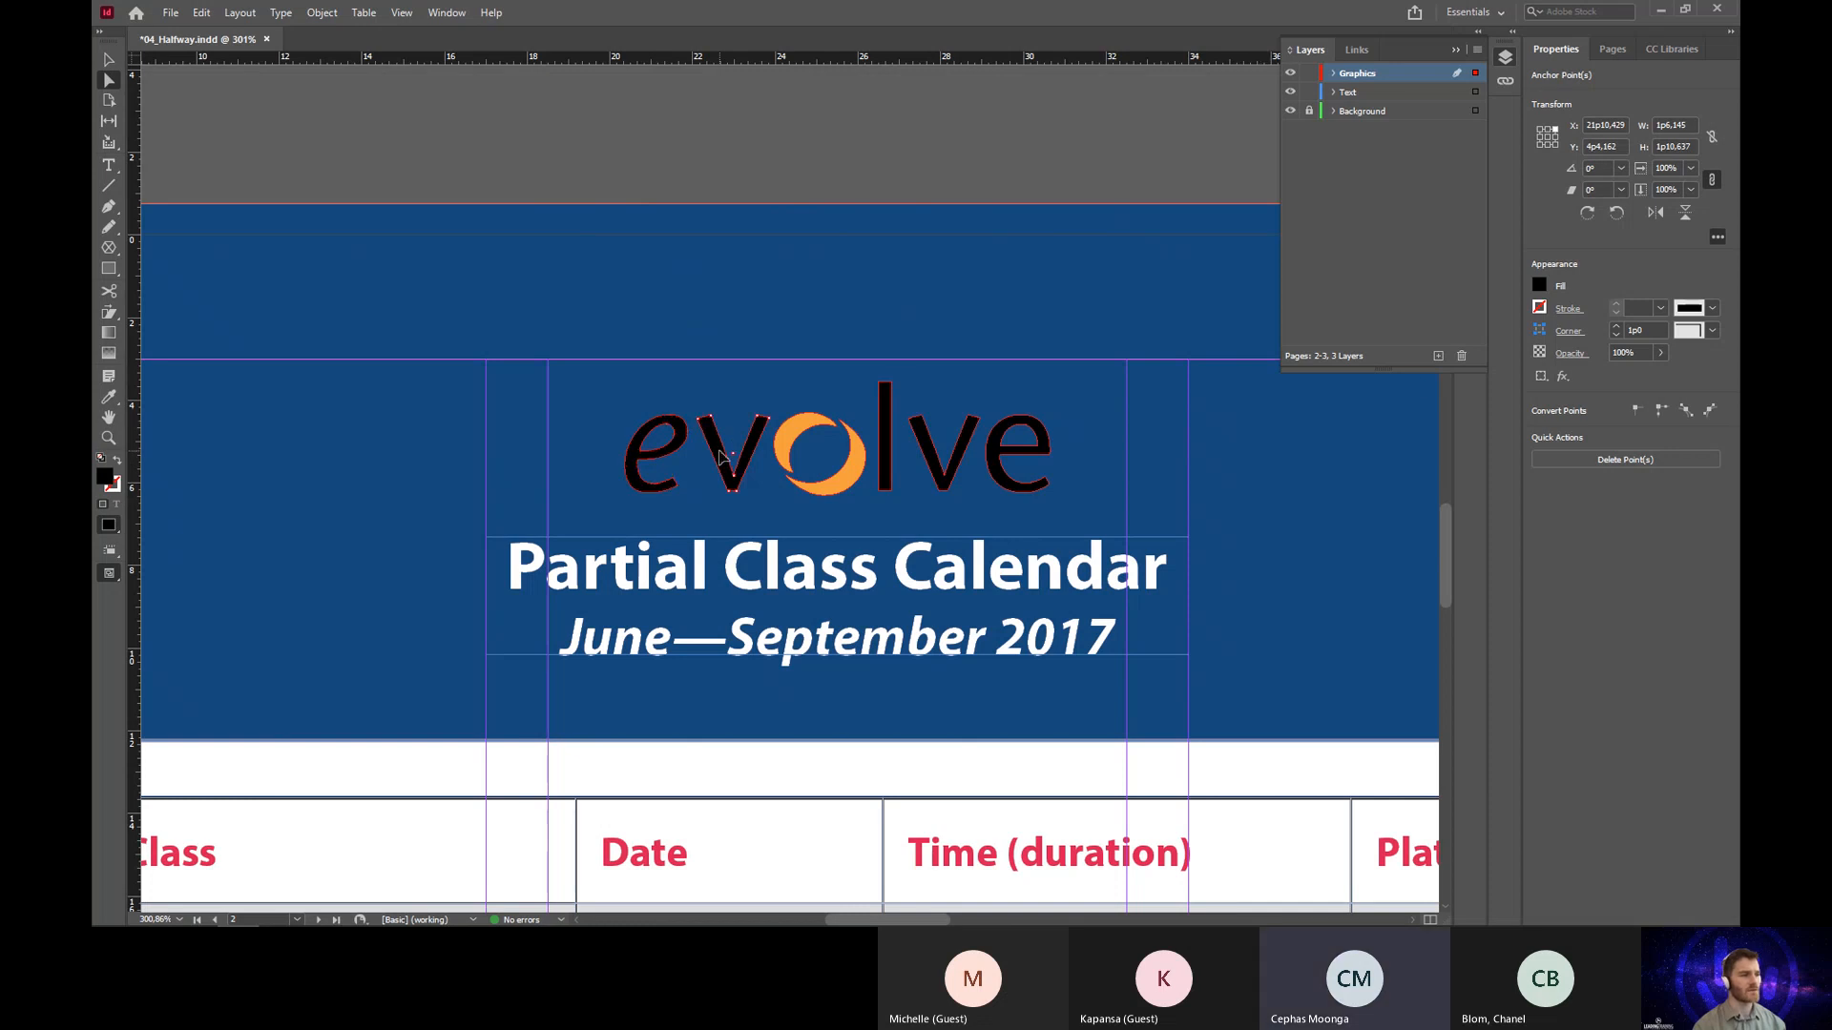
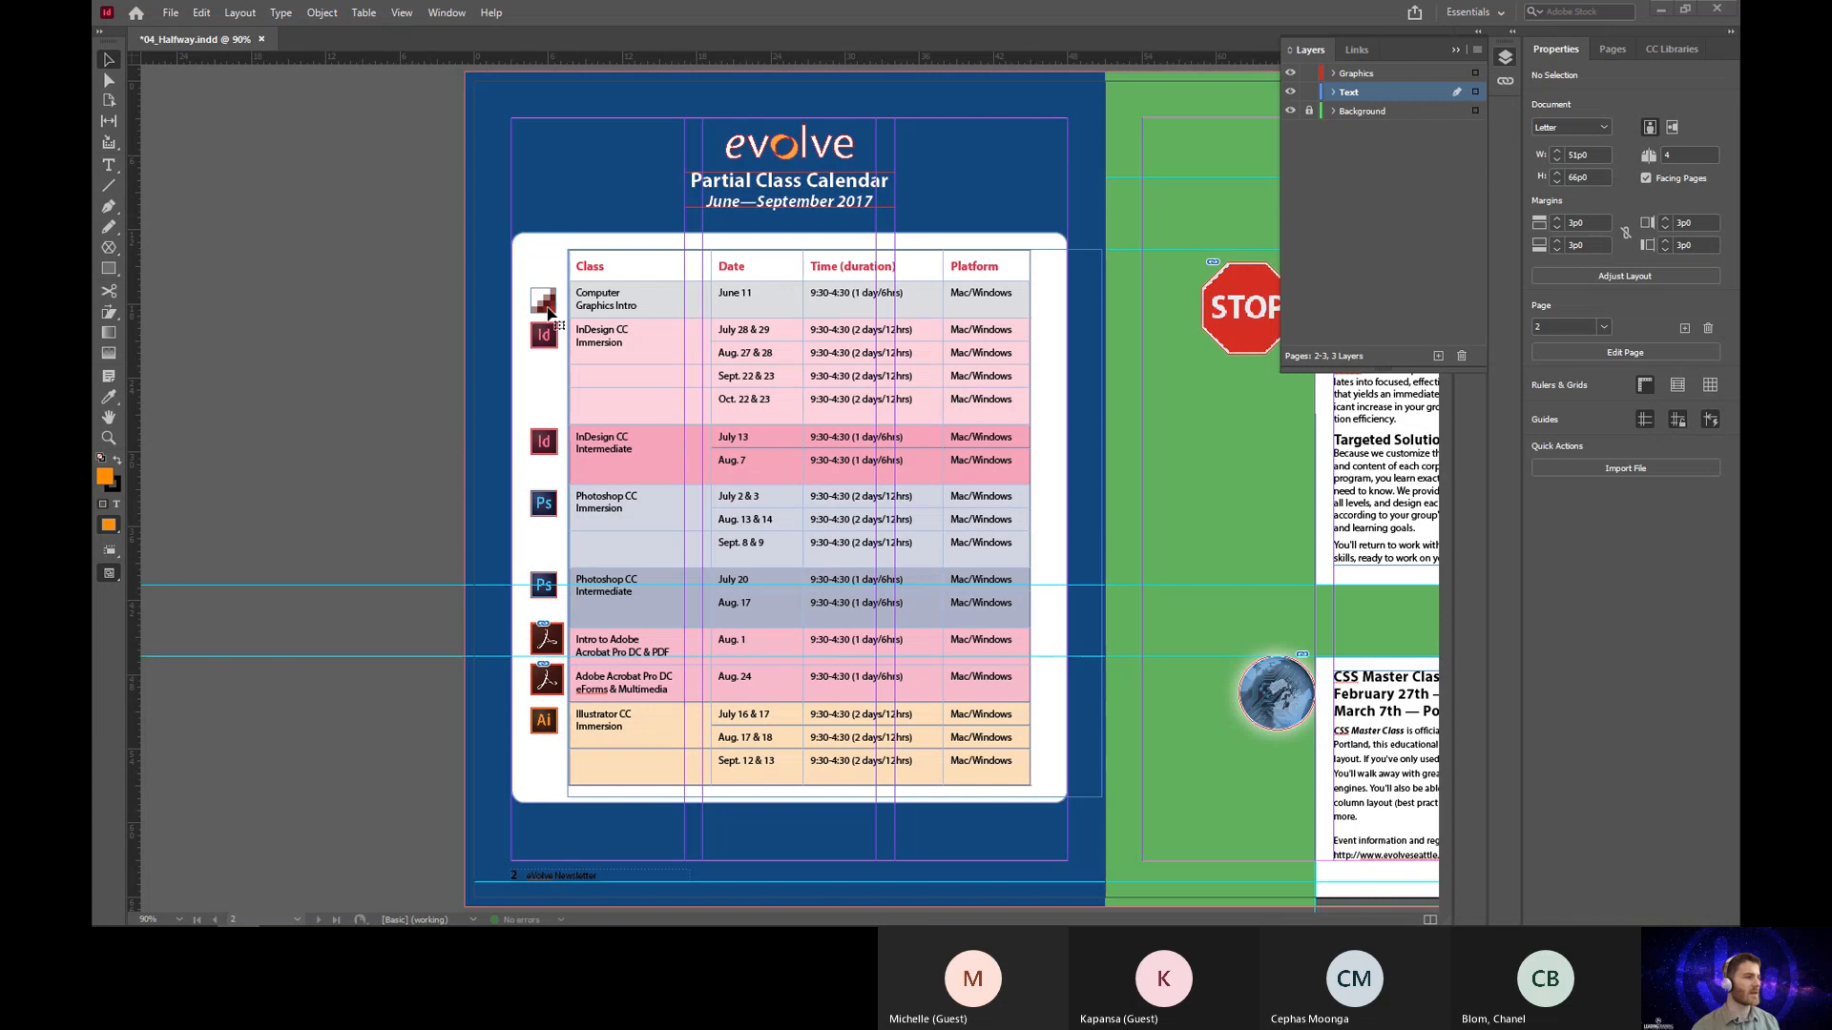
Step: Examine the sizes of the class icons beside the calendar table, from Computer Graphics Intro down to the Adobe Acrobat Pro DC classes
left_click(548, 312)
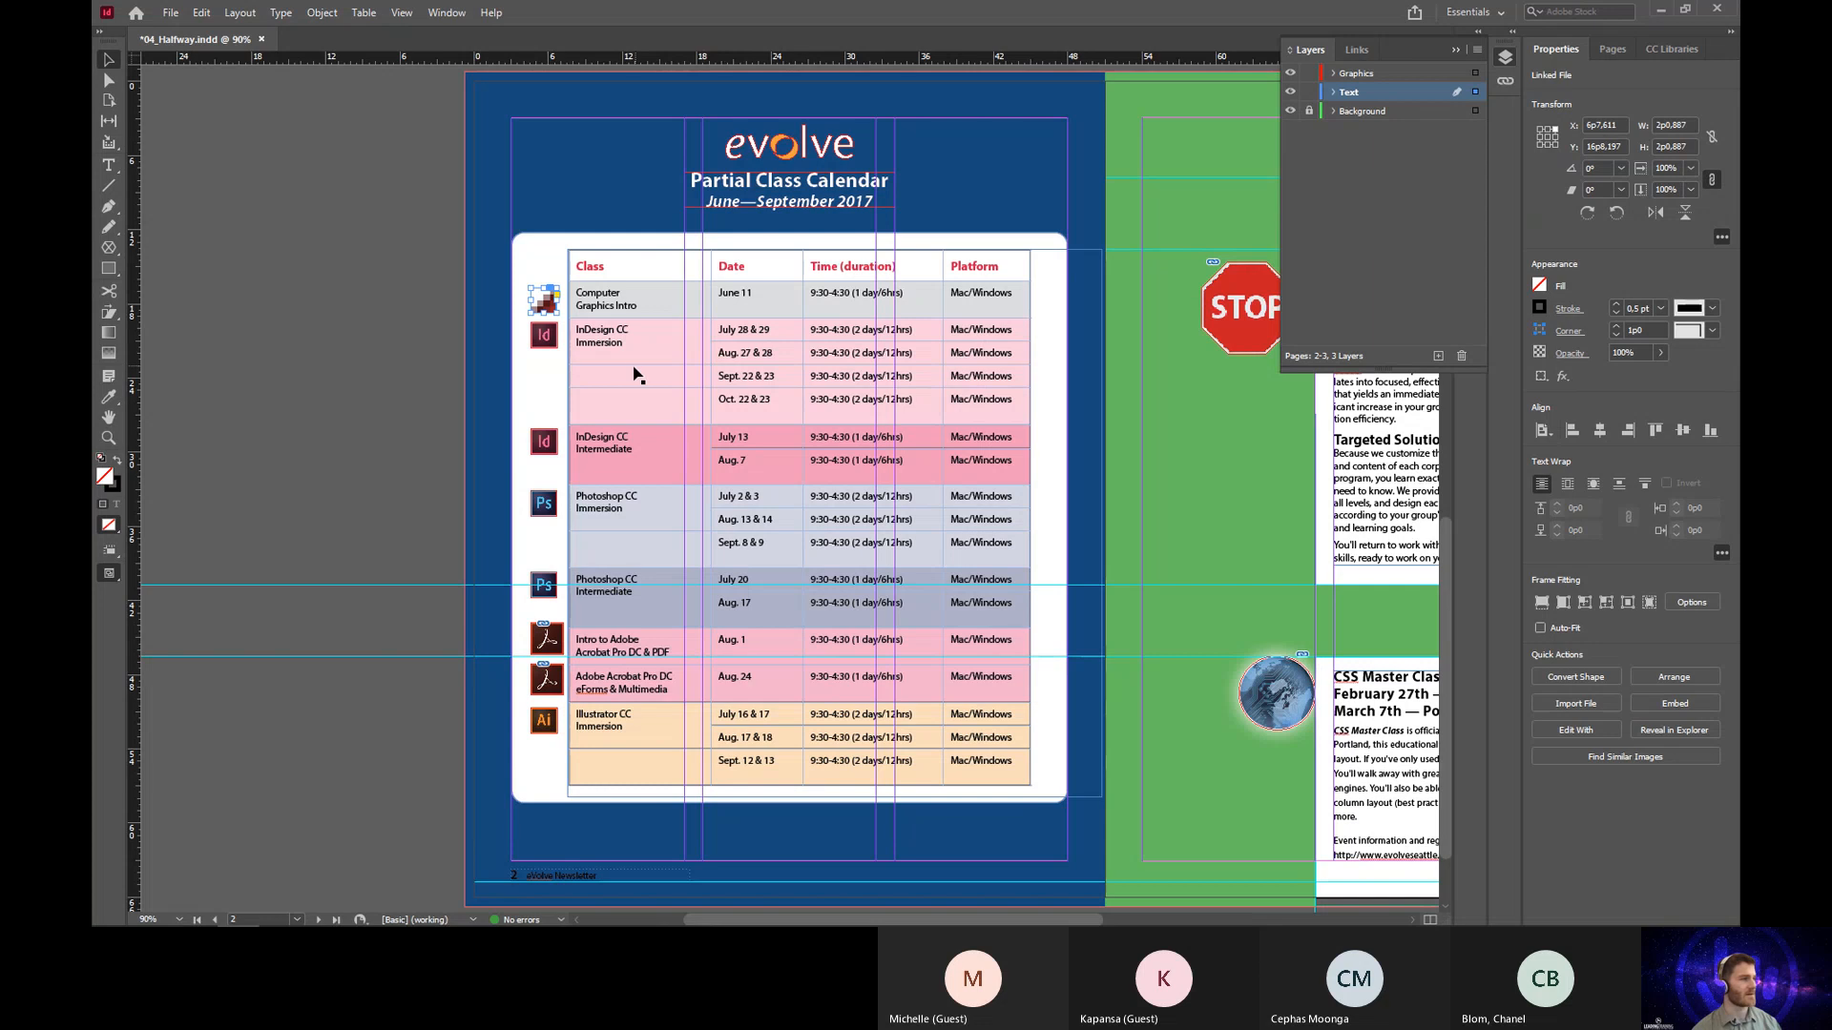
left_click(548, 343)
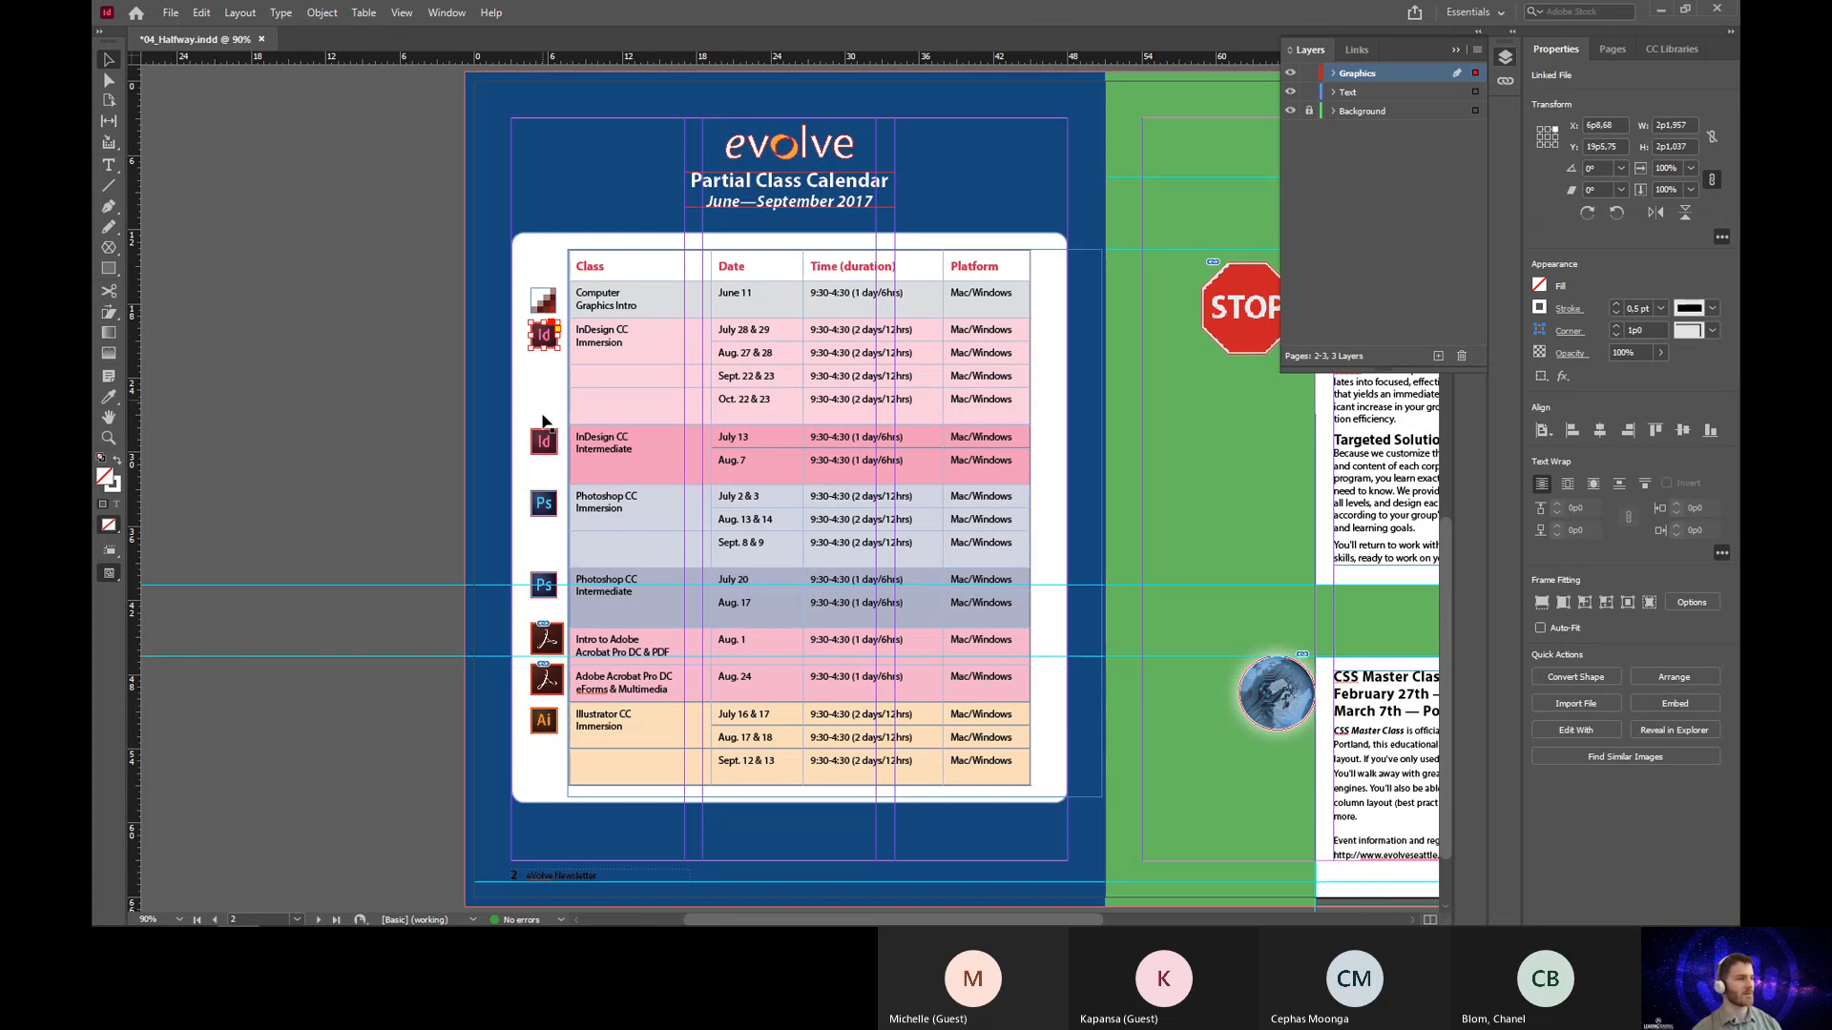
left_click(549, 444)
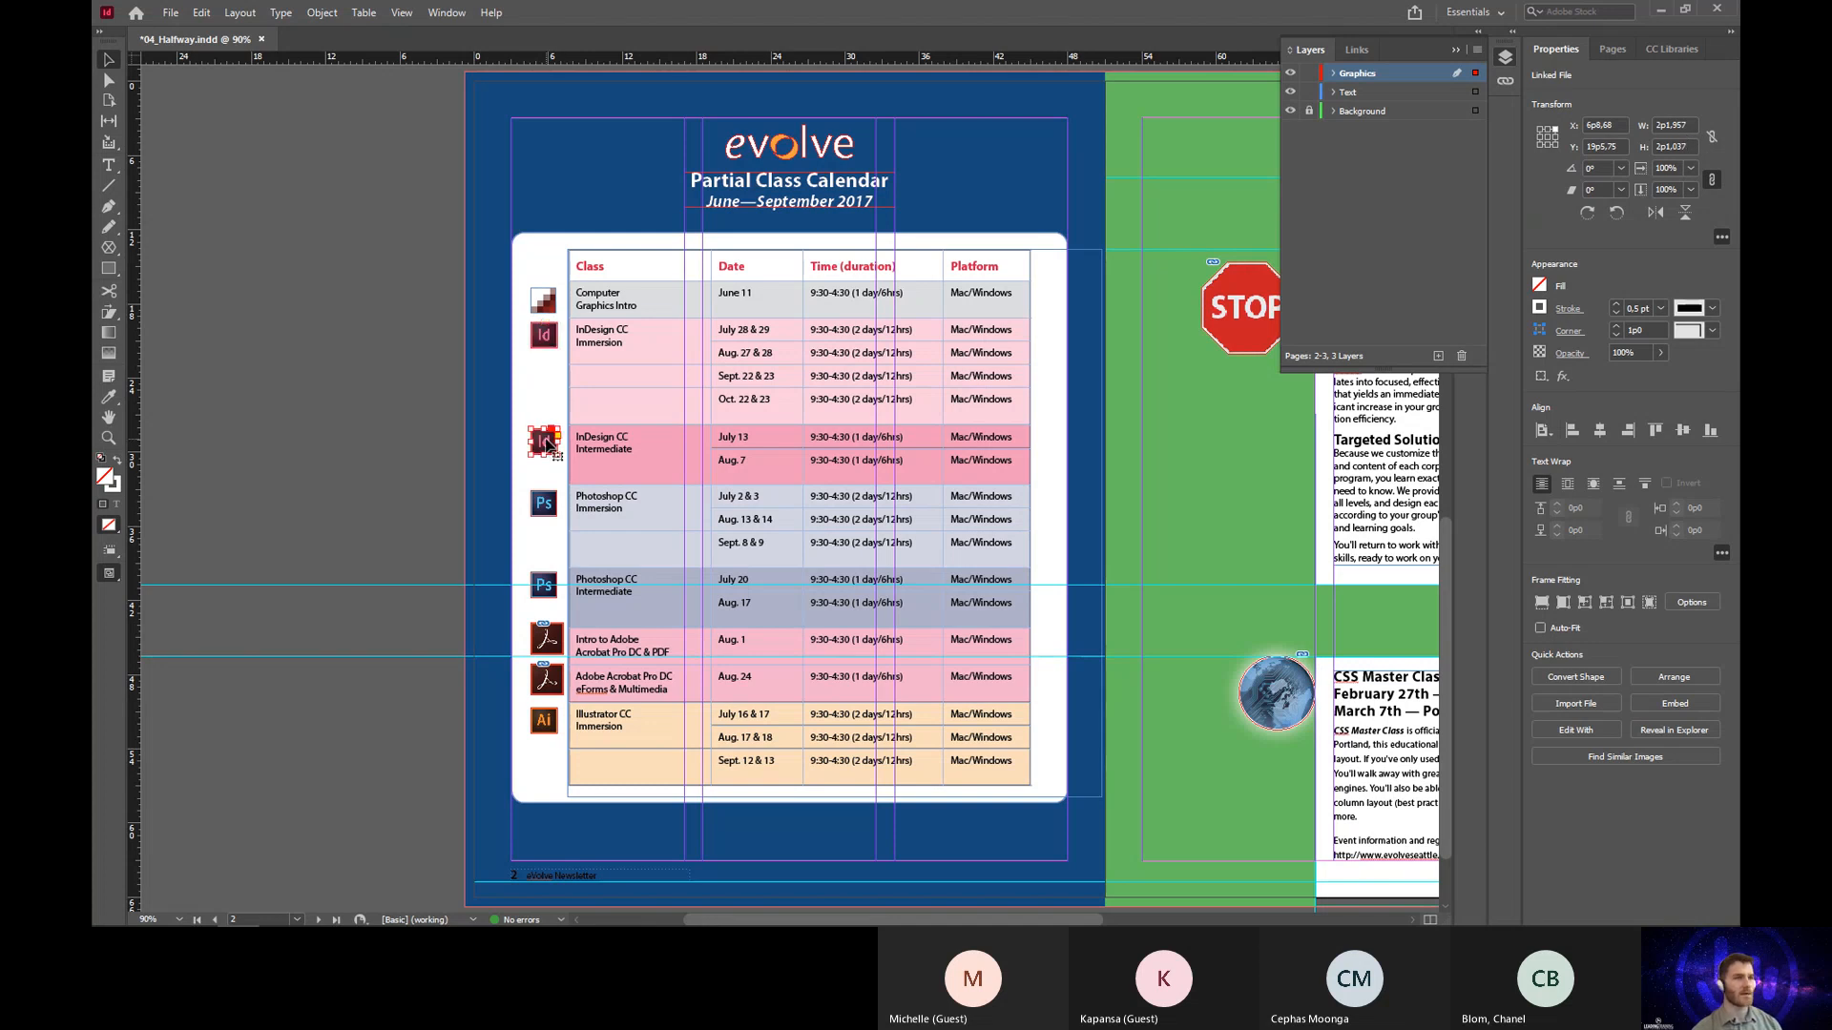
left_click(542, 514)
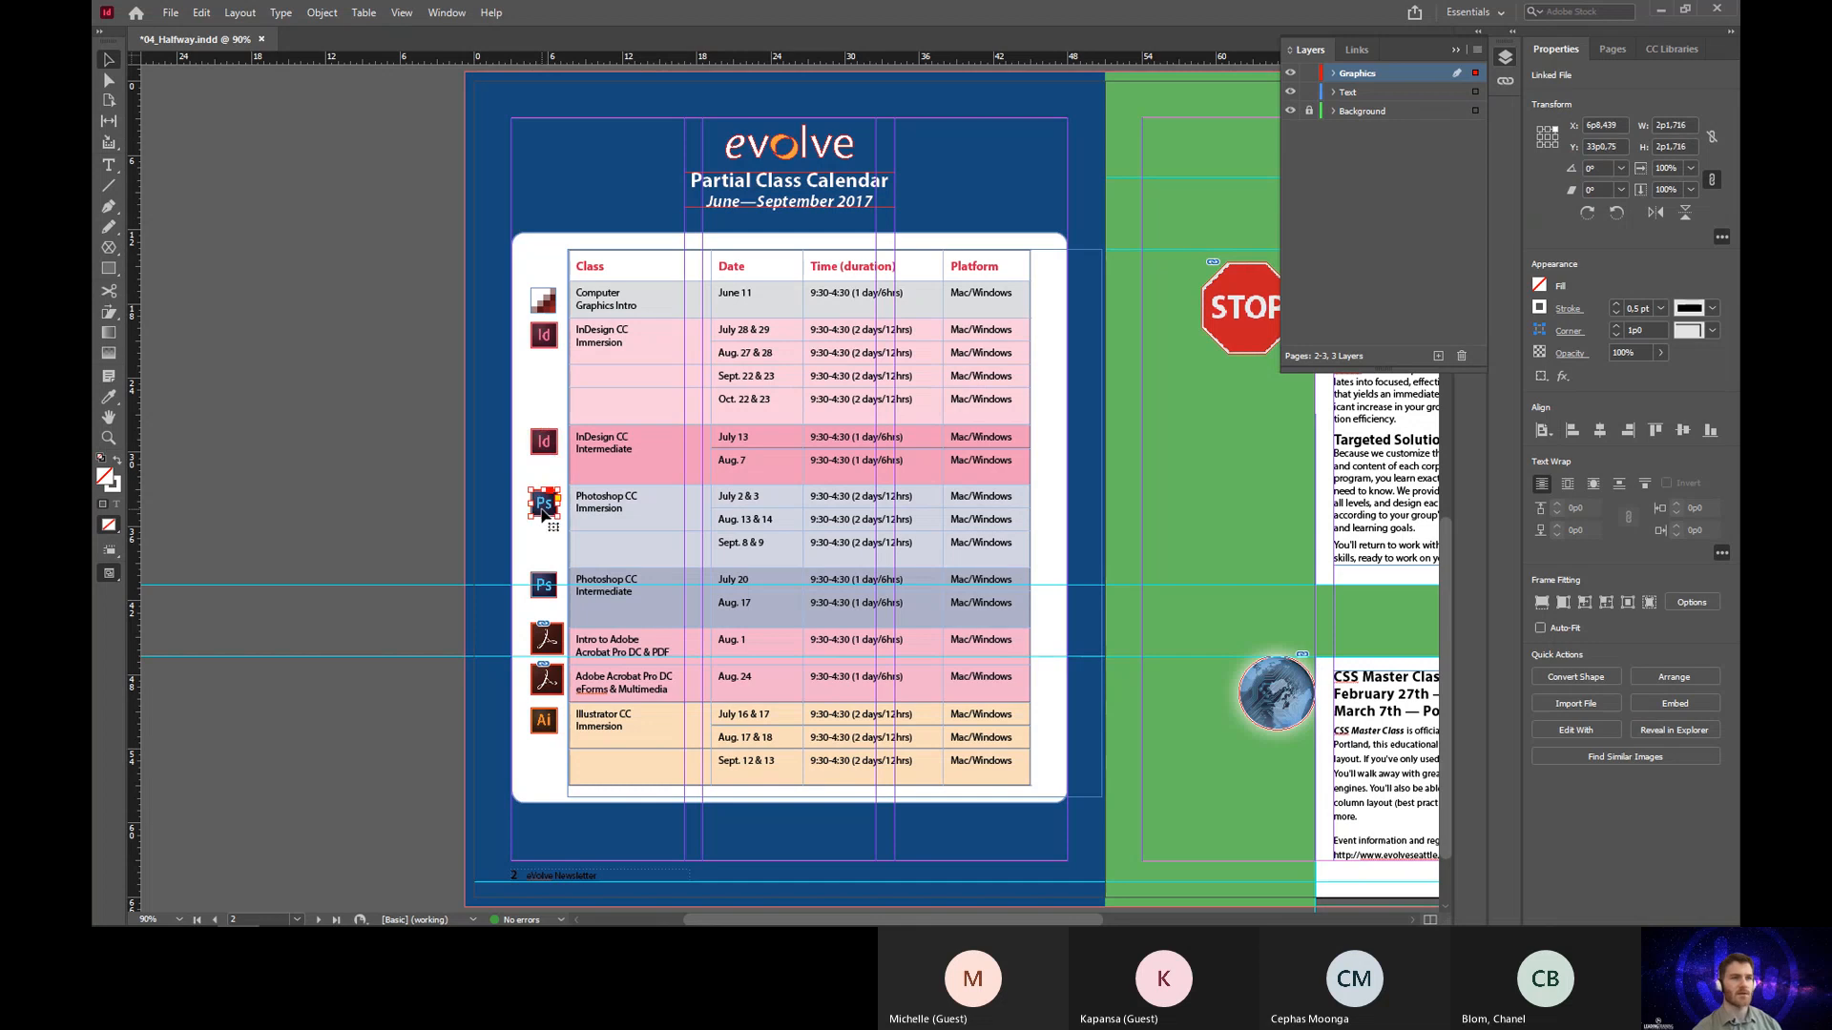
left_click(546, 585)
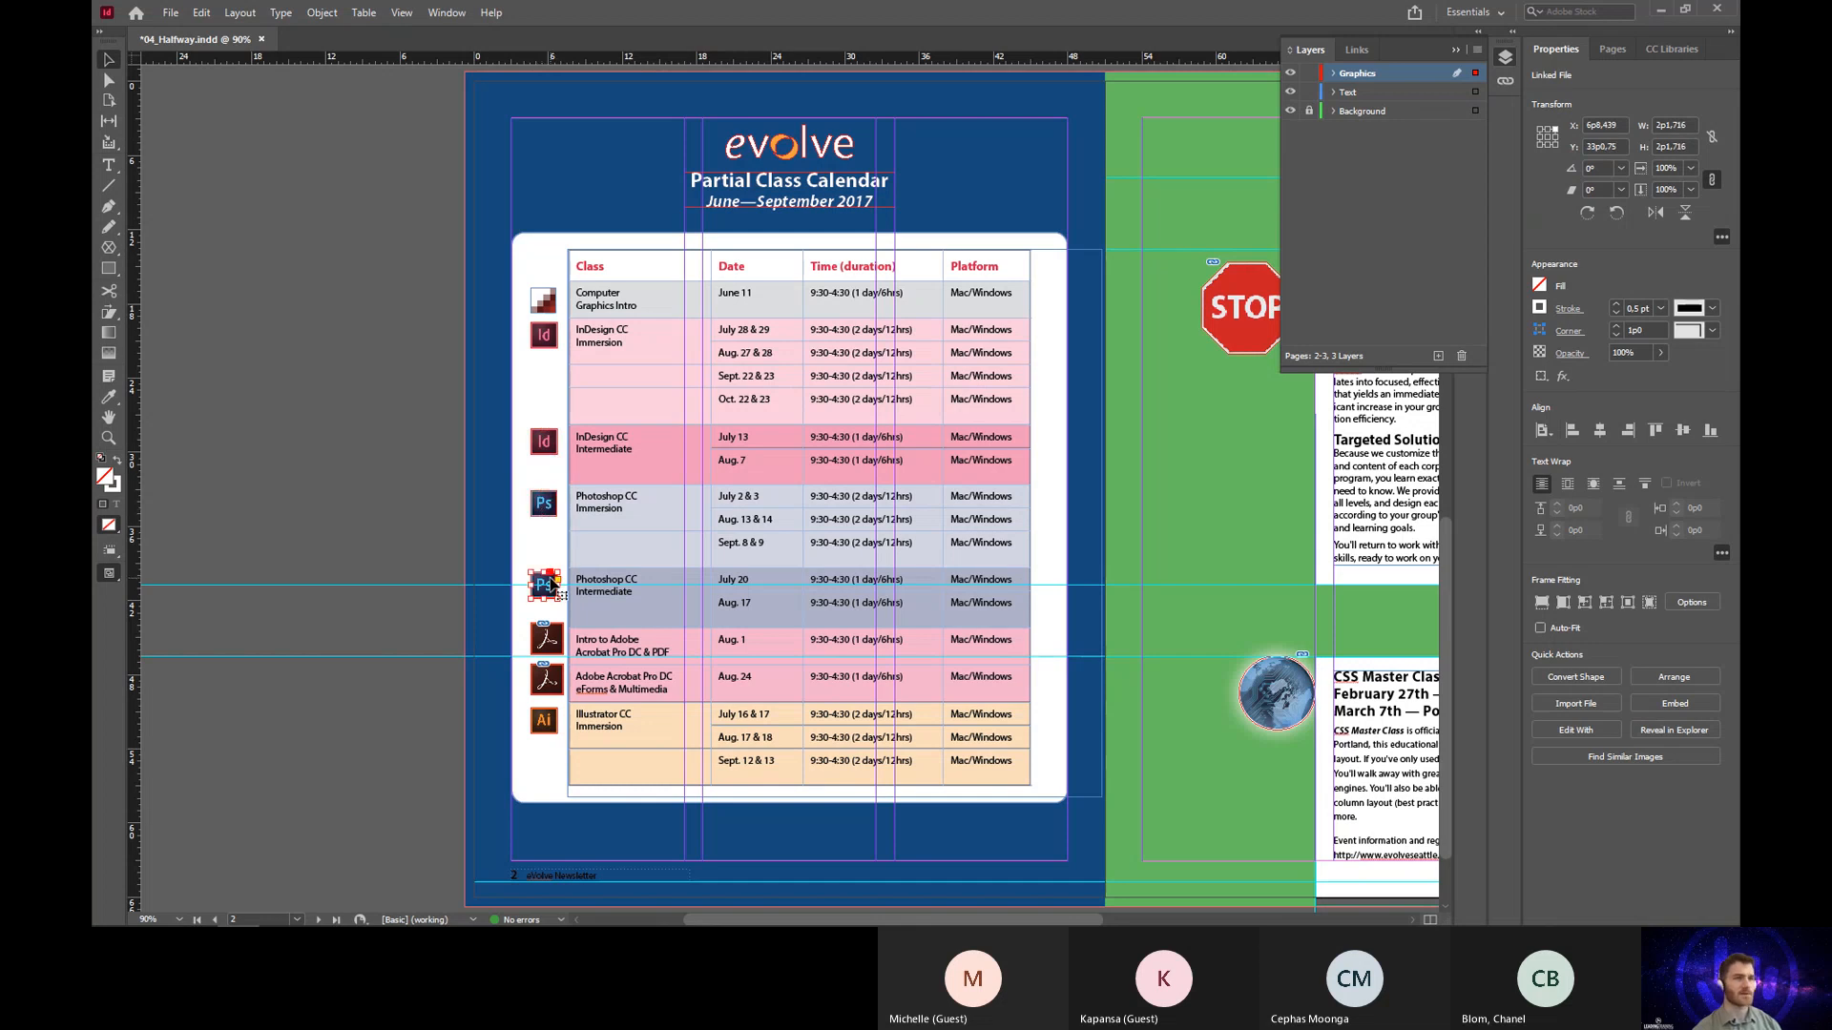
left_click(546, 641)
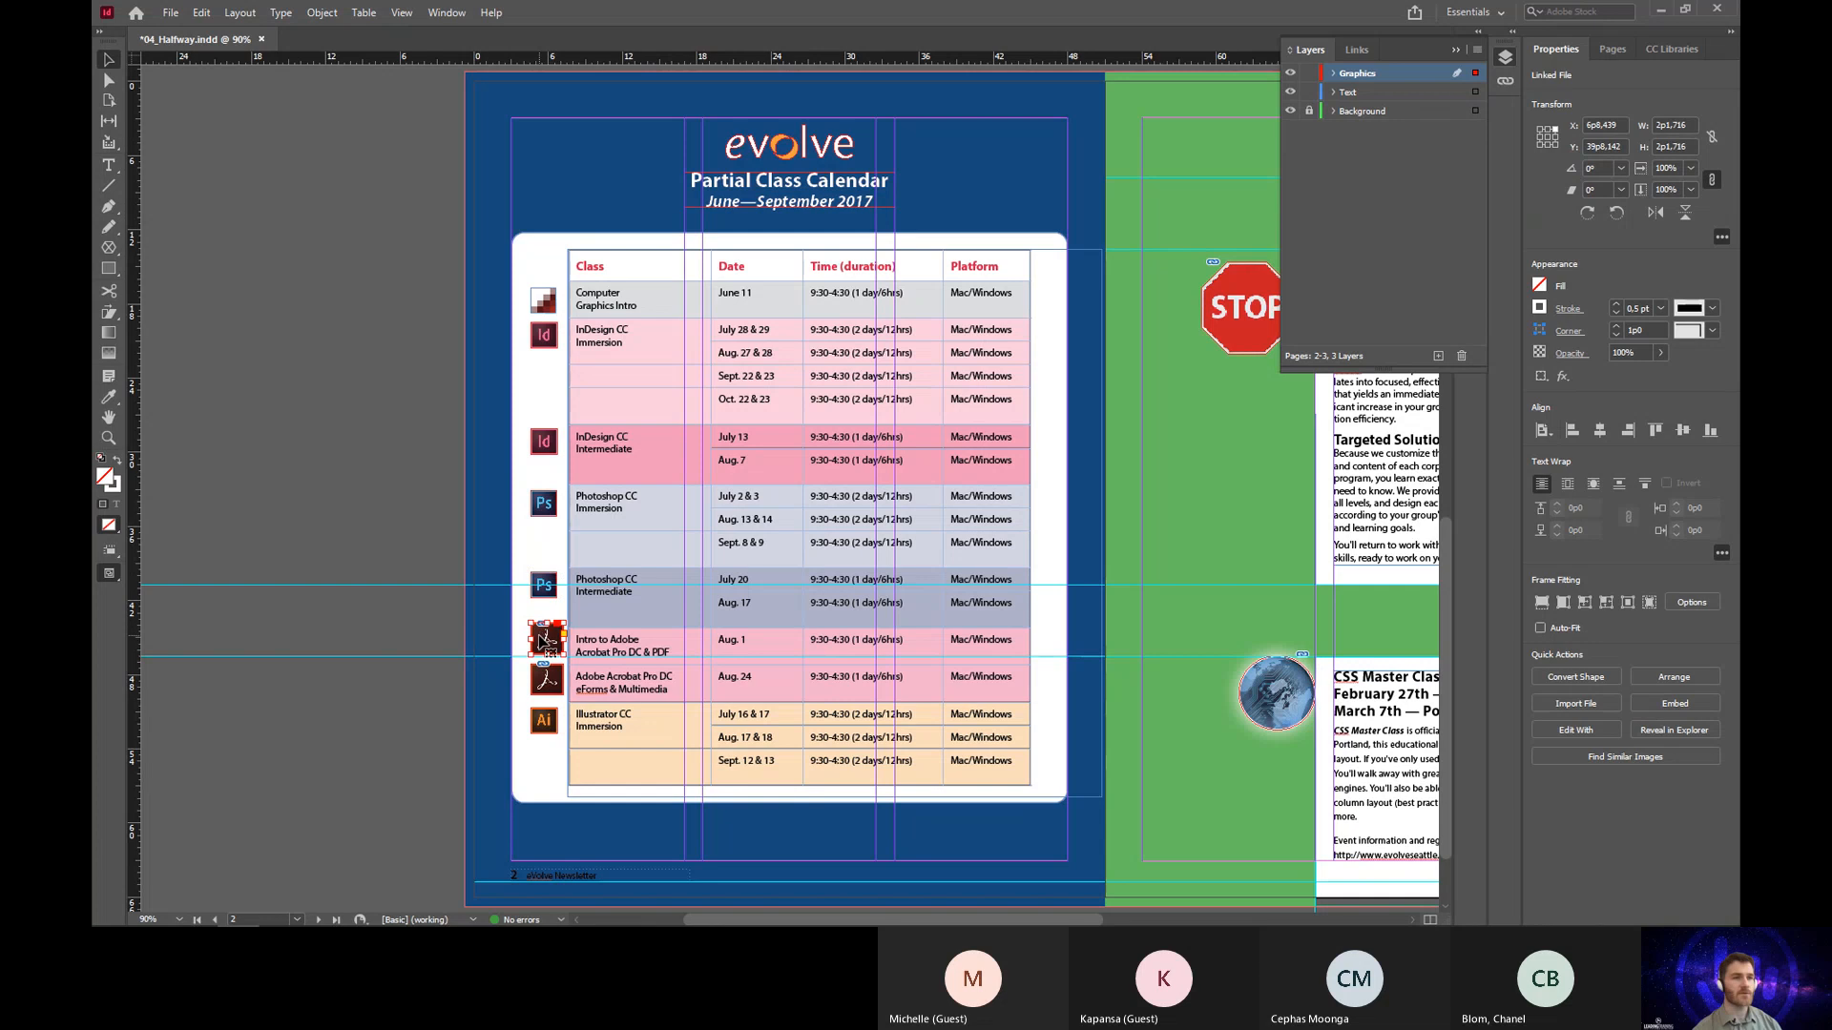
left_click(546, 667)
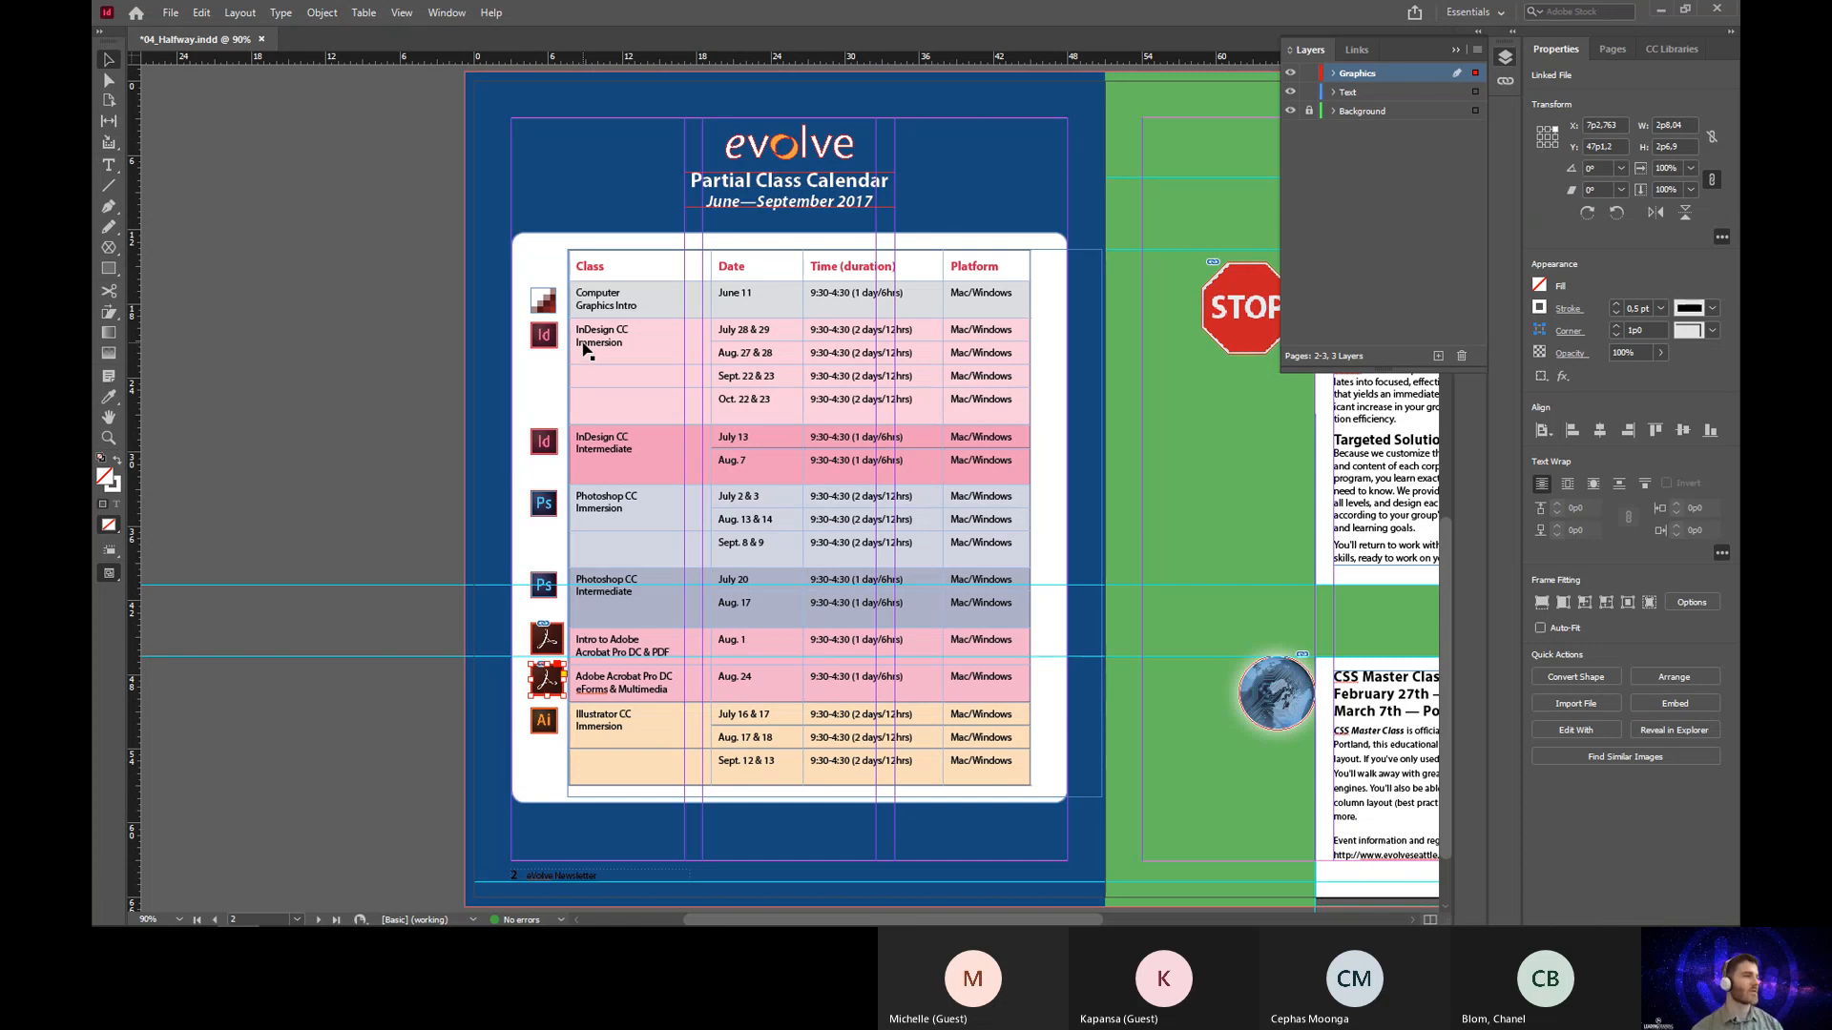
Step: Constrain the width and height proportions of the Computer Graphics Intro icon and set its height to 2p
left_click(548, 307)
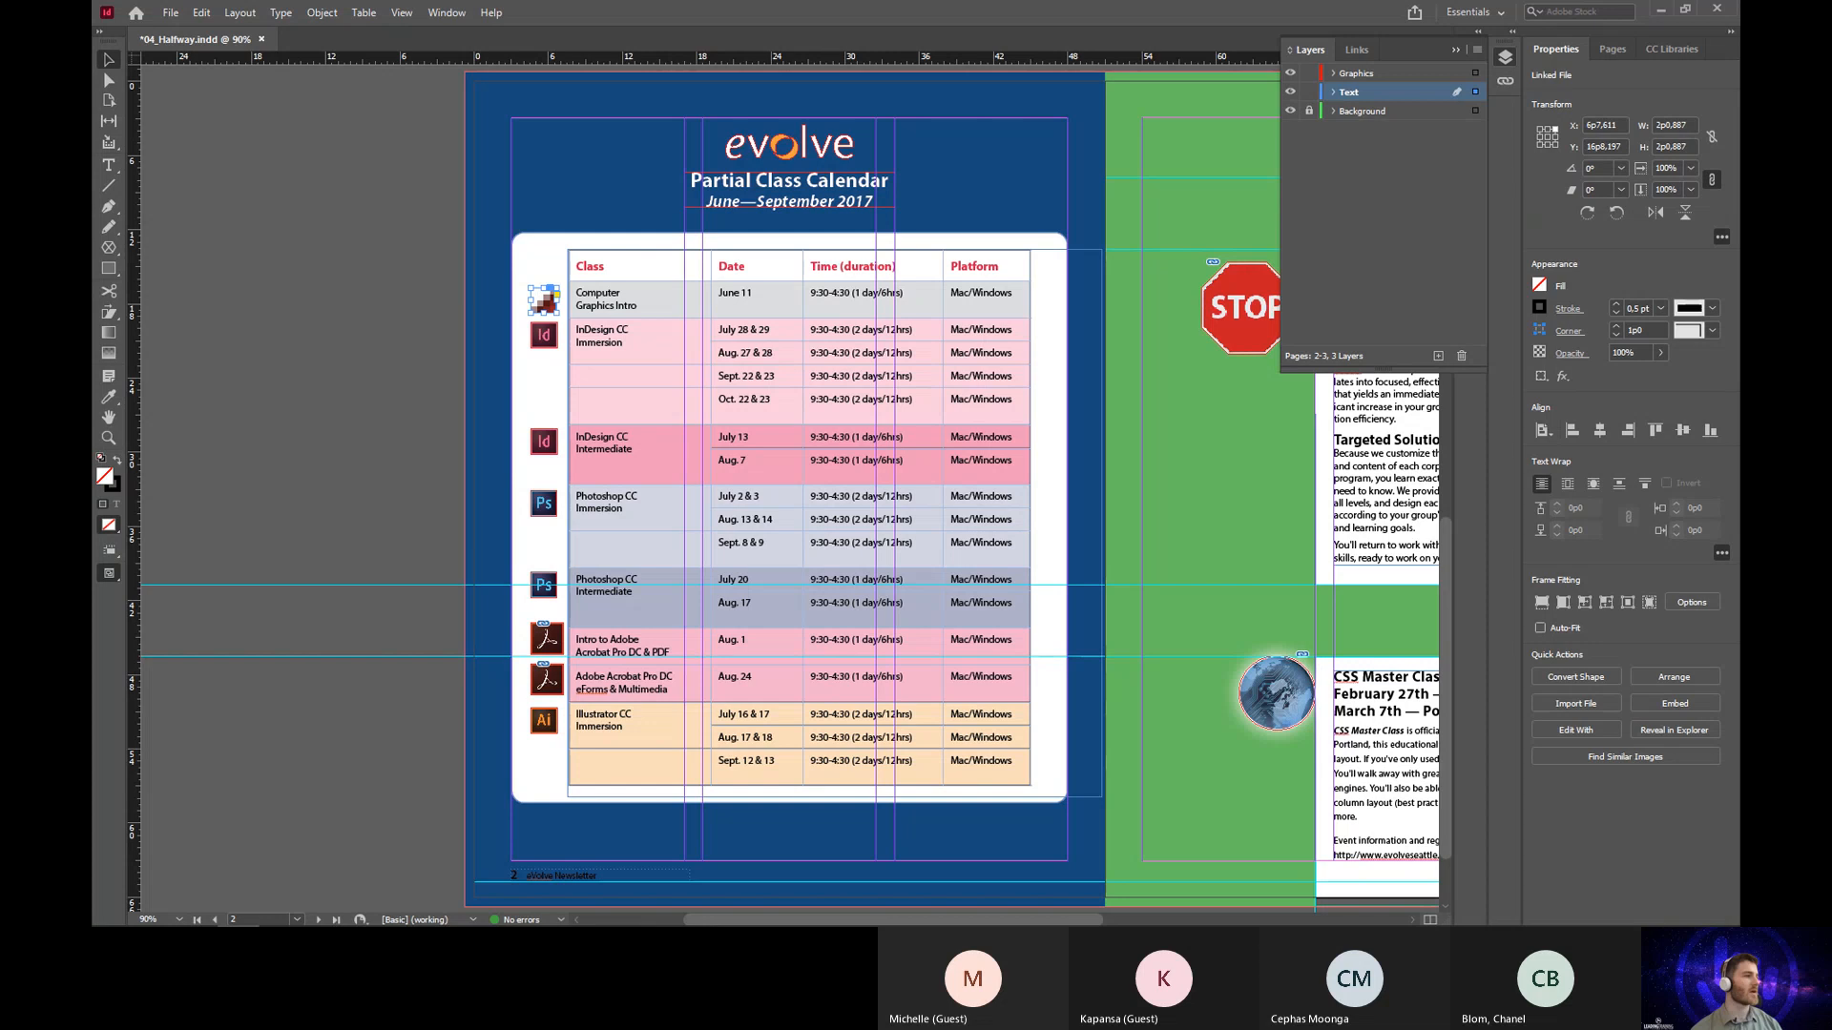
key("ctrl+d")
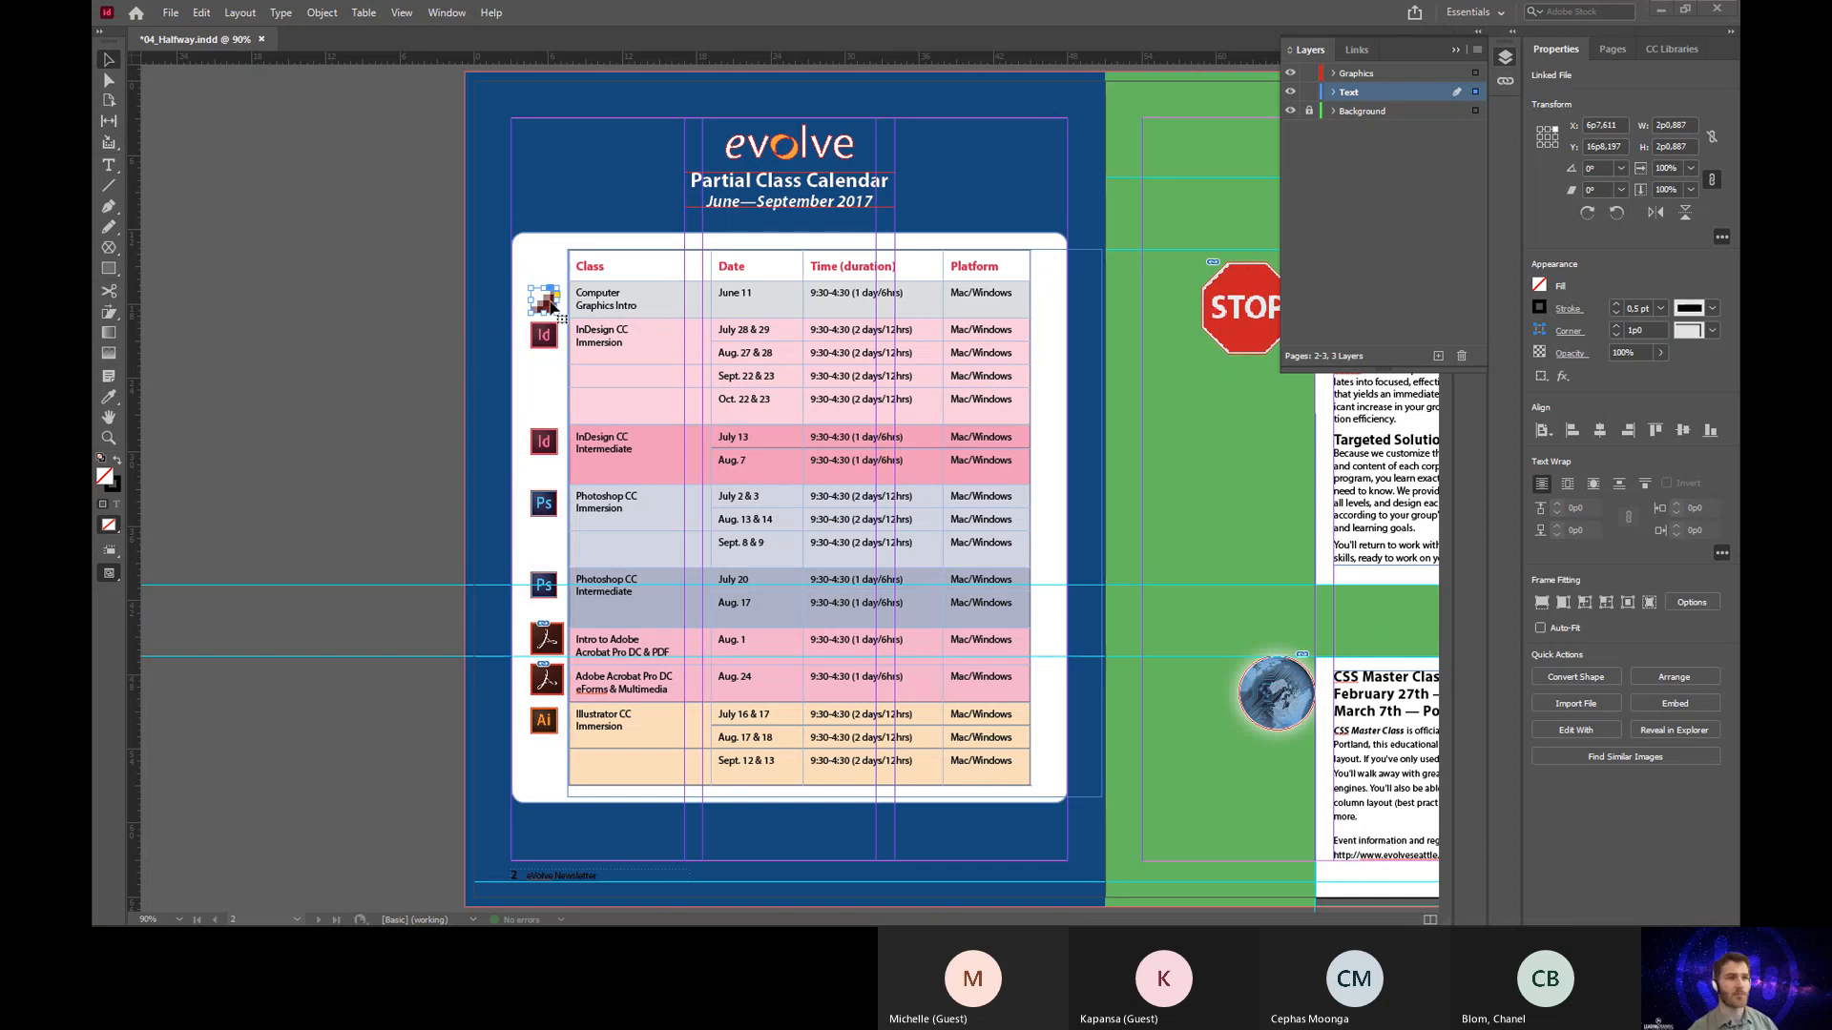
left_click(1713, 141)
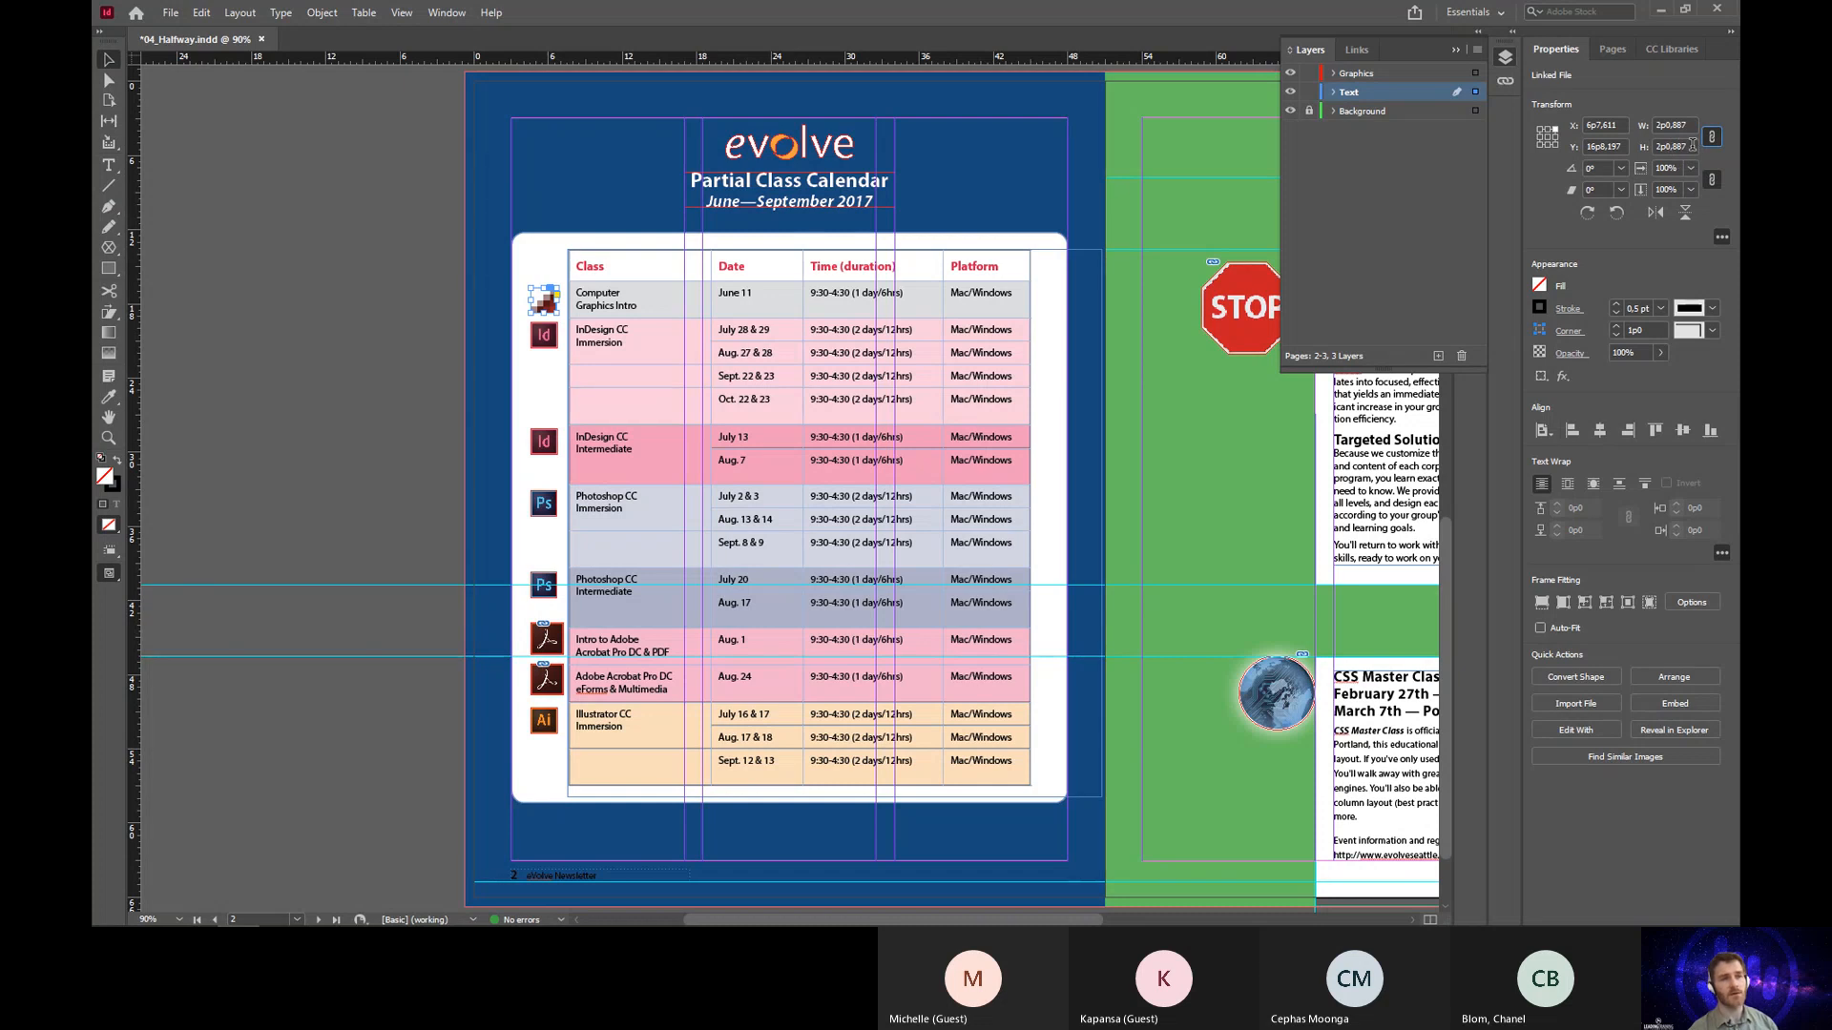
left_click_drag(1693, 145, 1656, 145)
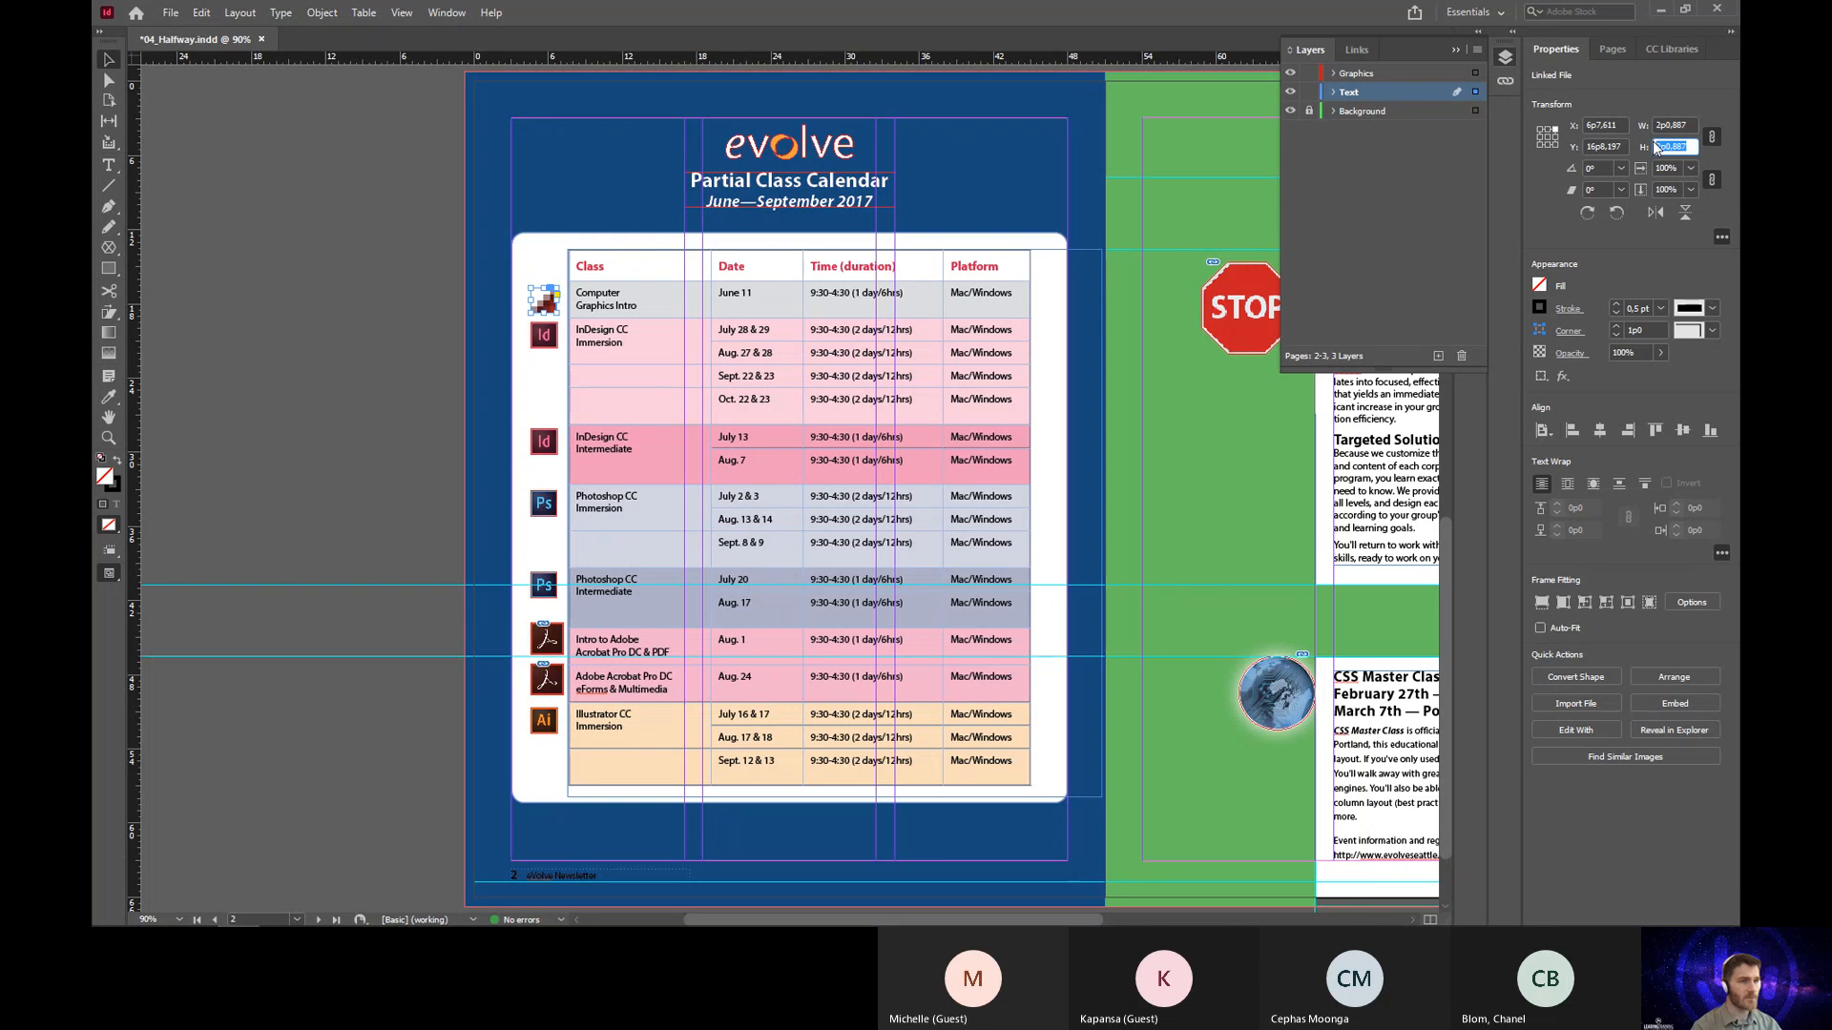
type("2p")
key("Return")
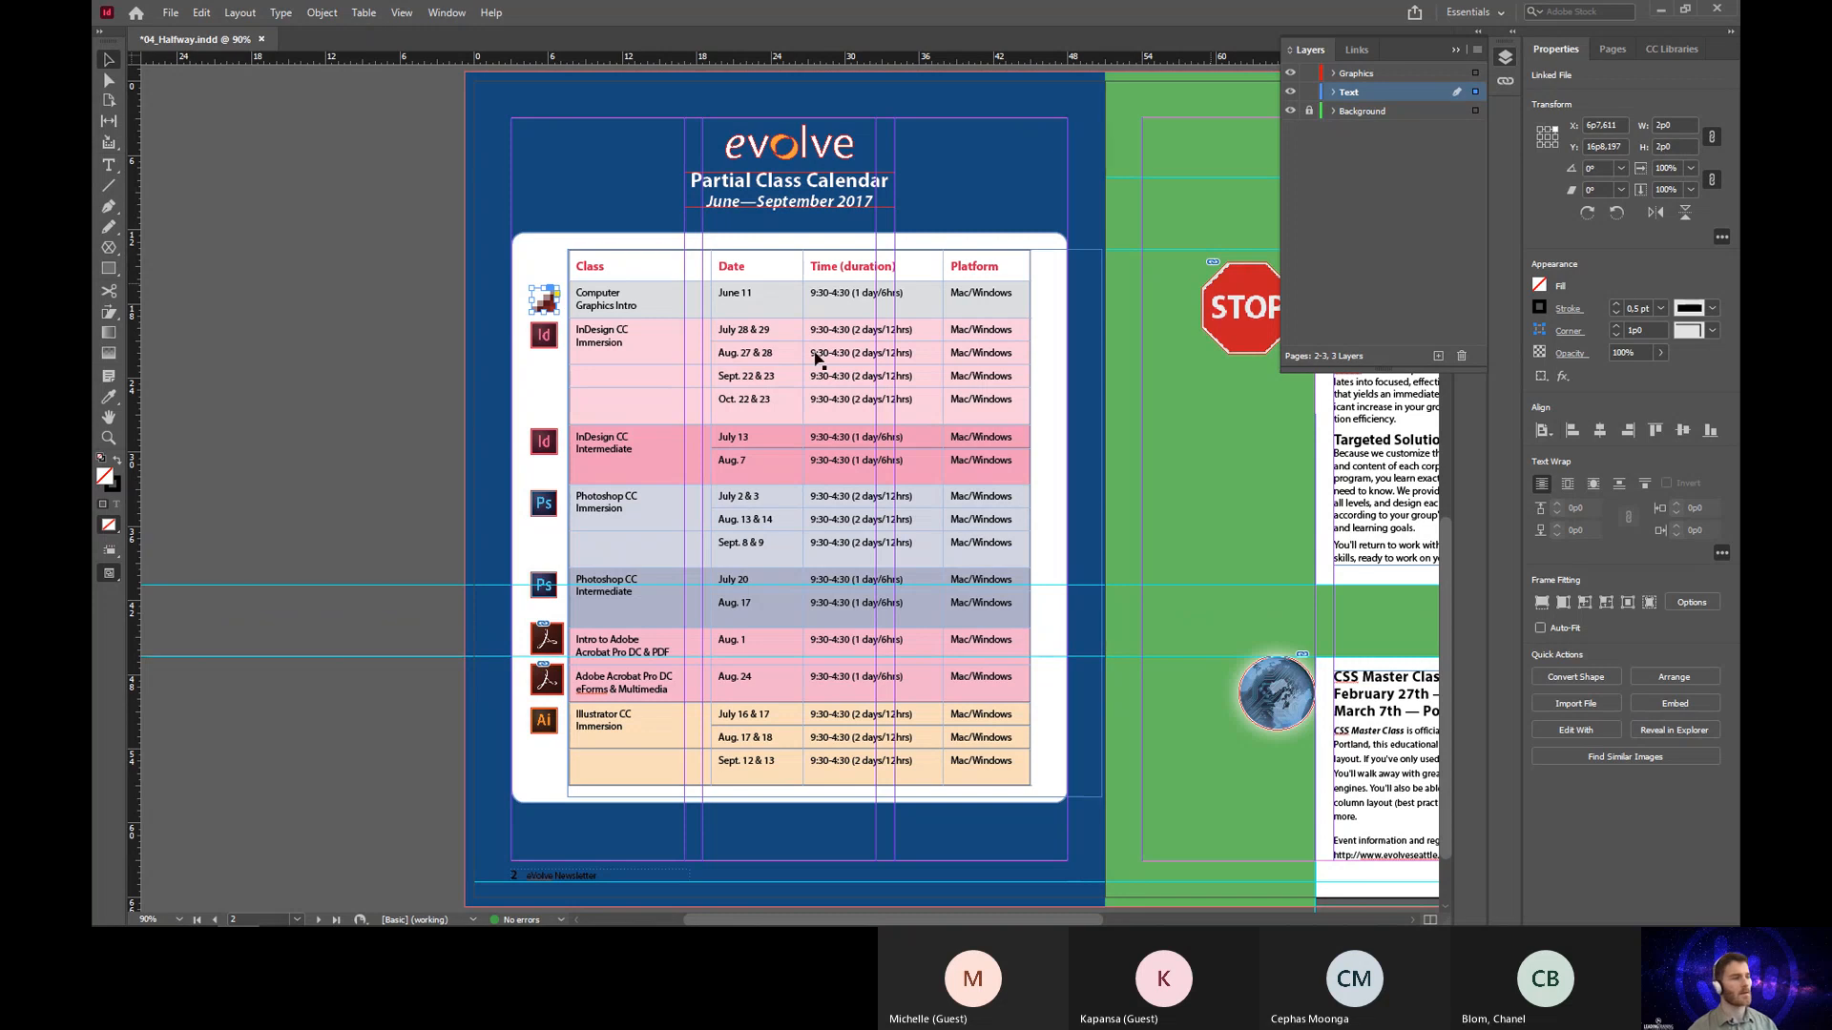
Step: Set the height of both InDesign icons beside the class calendar table to 2p0
left_click(546, 341)
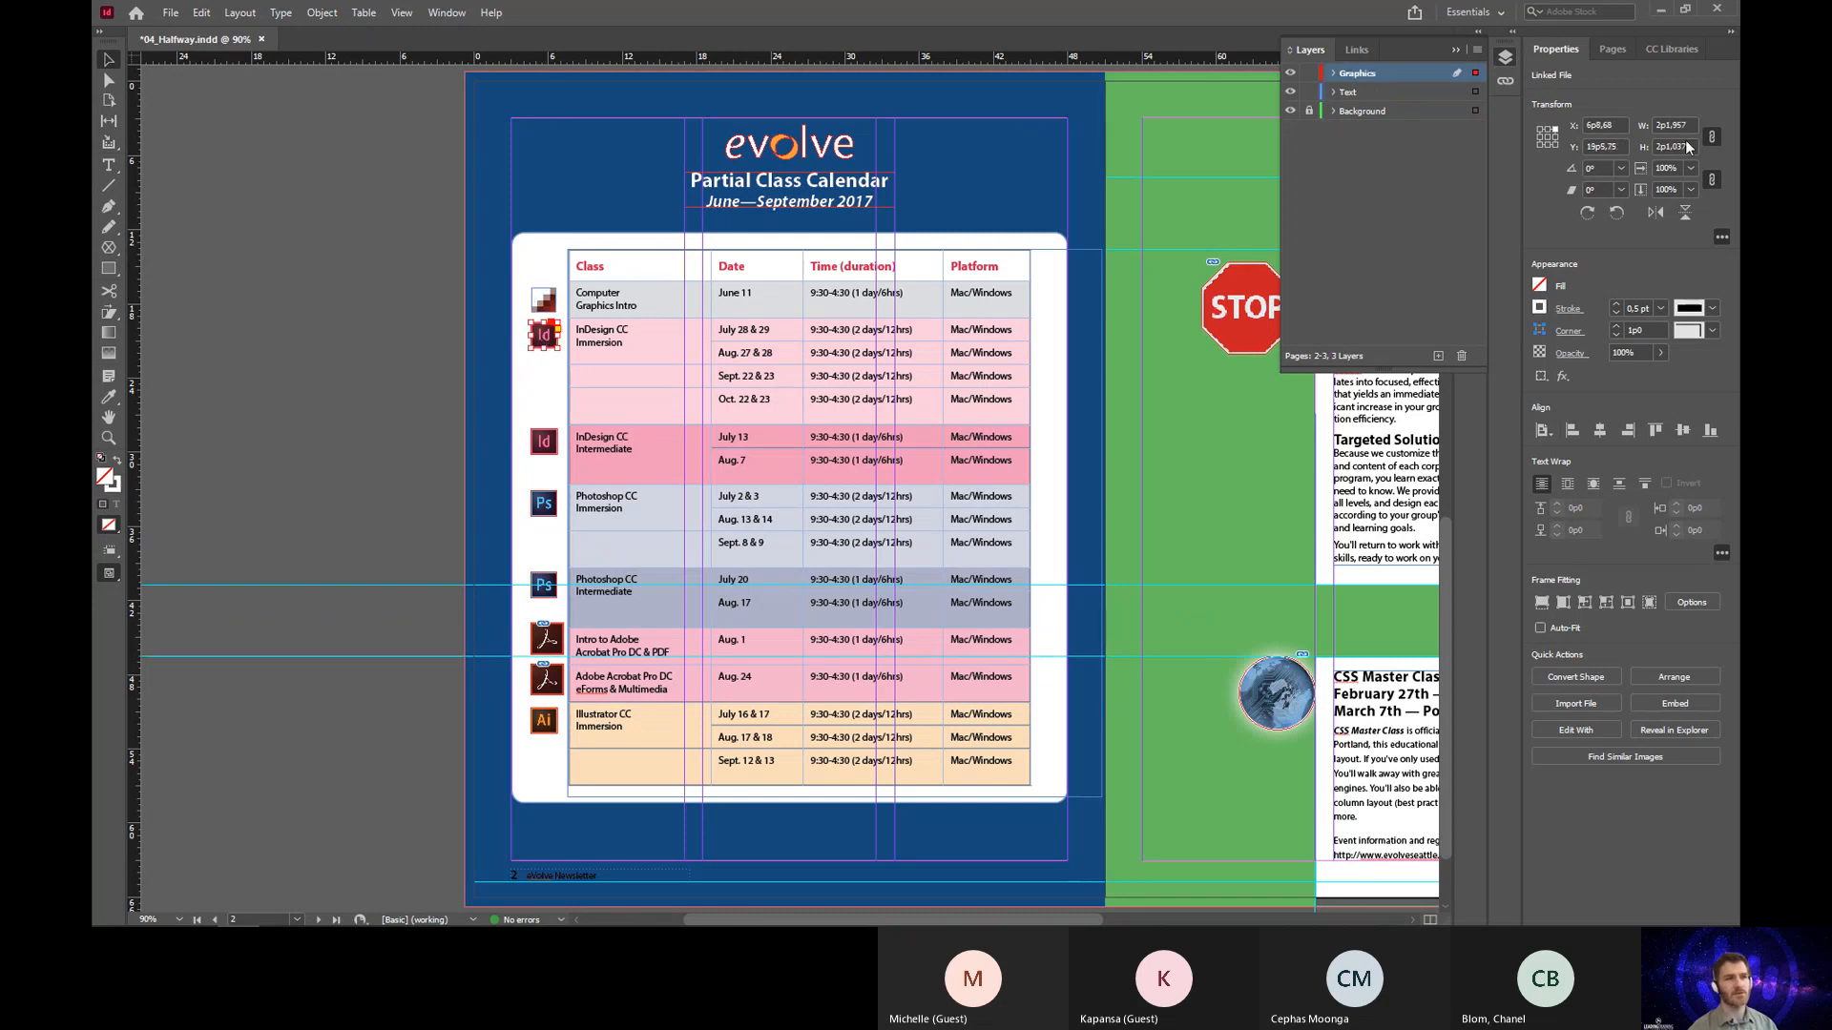
left_click(1687, 146)
type("2p0")
key("Return")
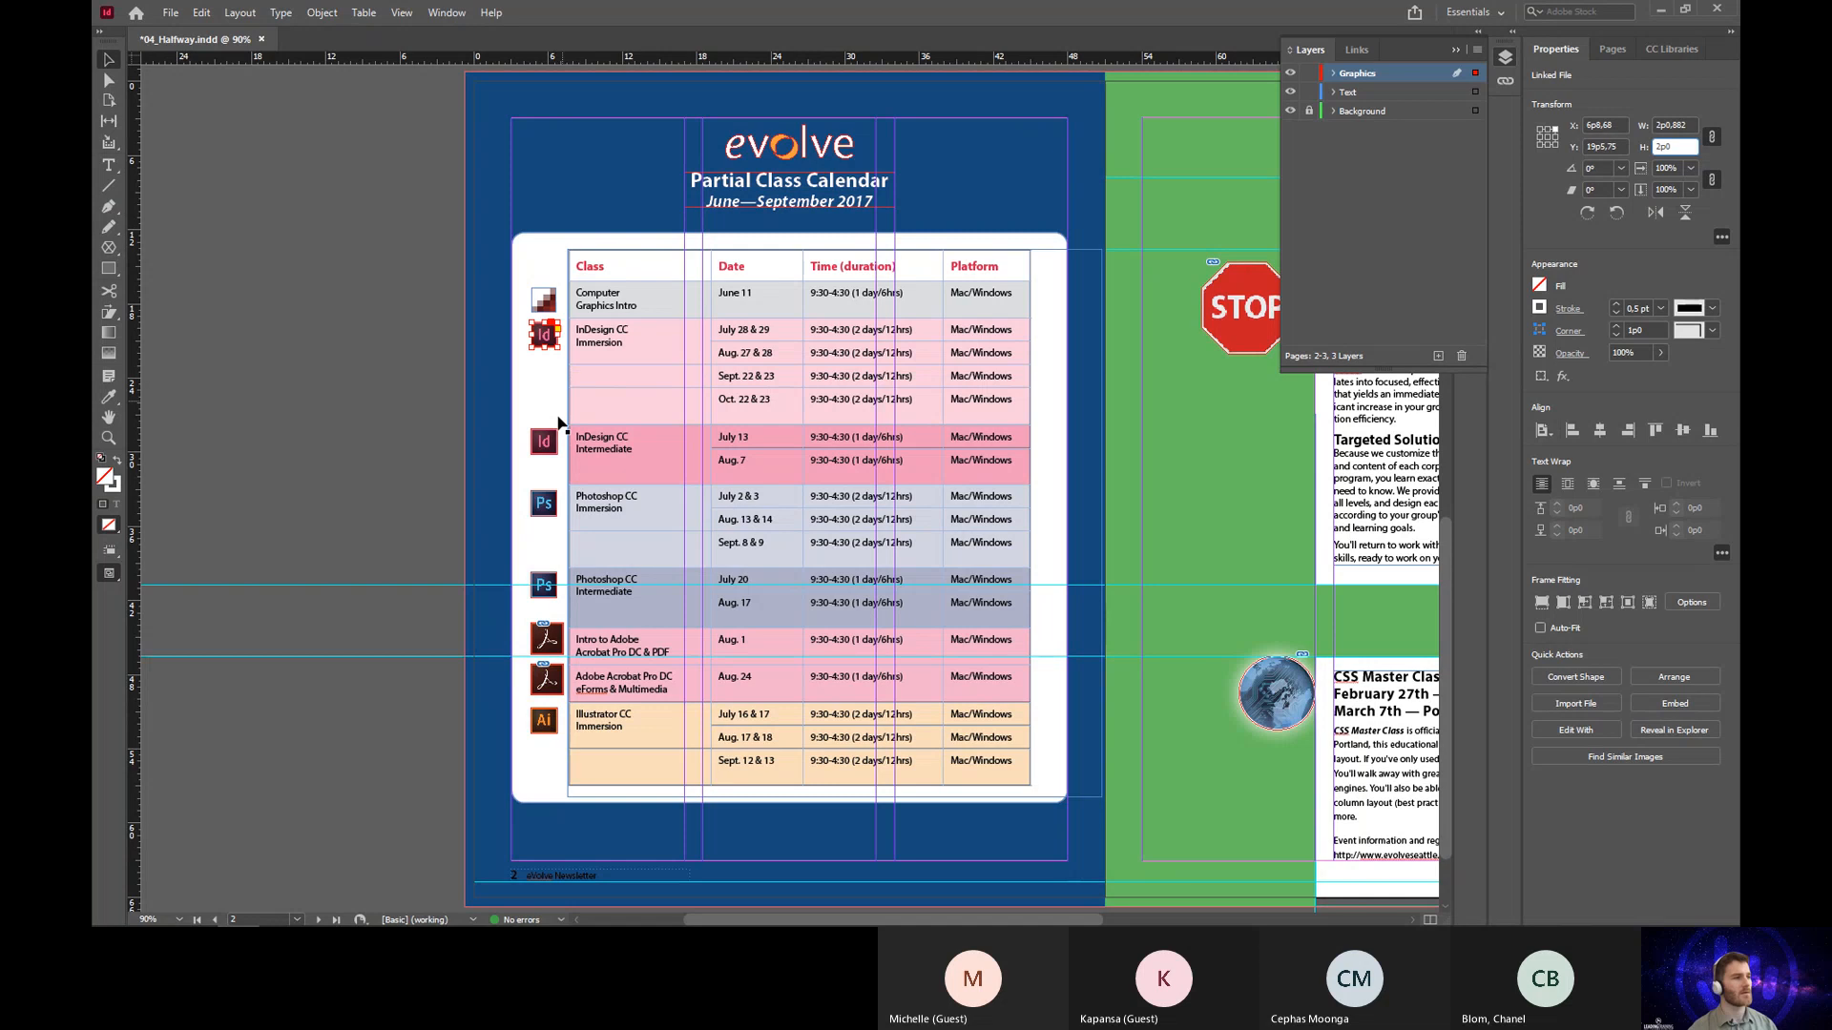
left_click(549, 445)
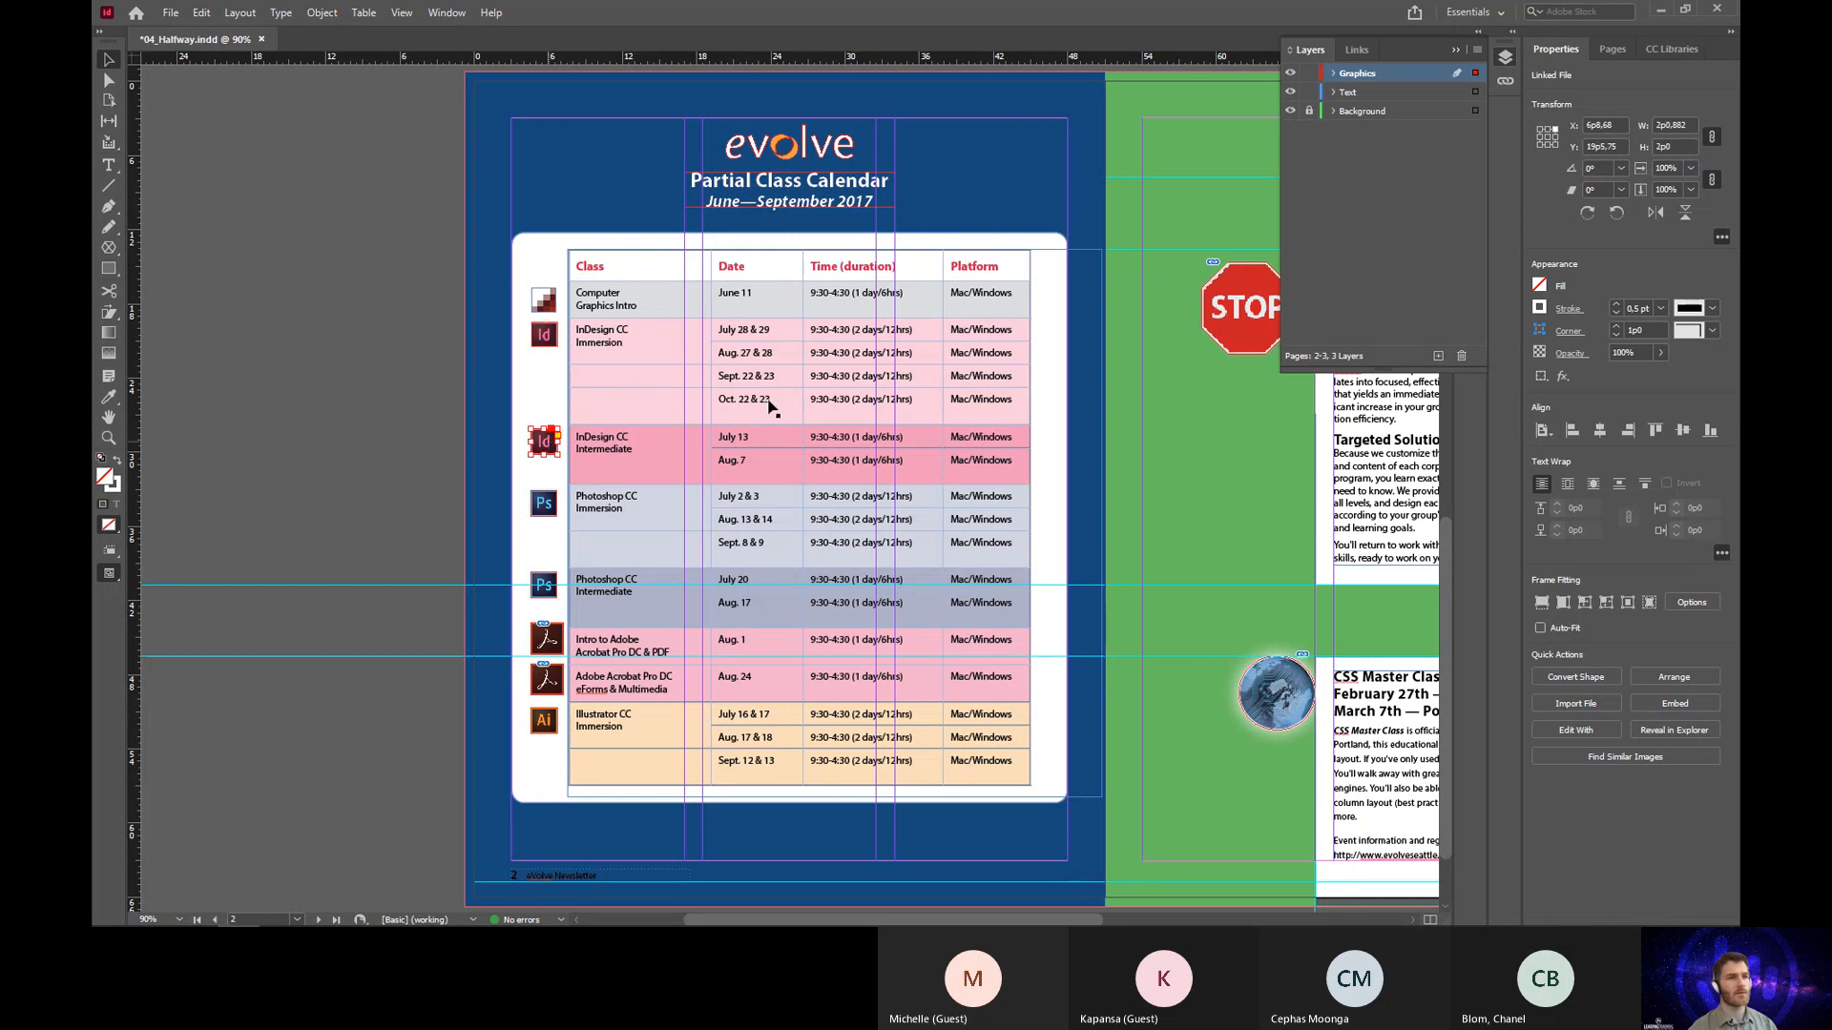
left_click(1691, 146)
type("2p0")
key("Return")
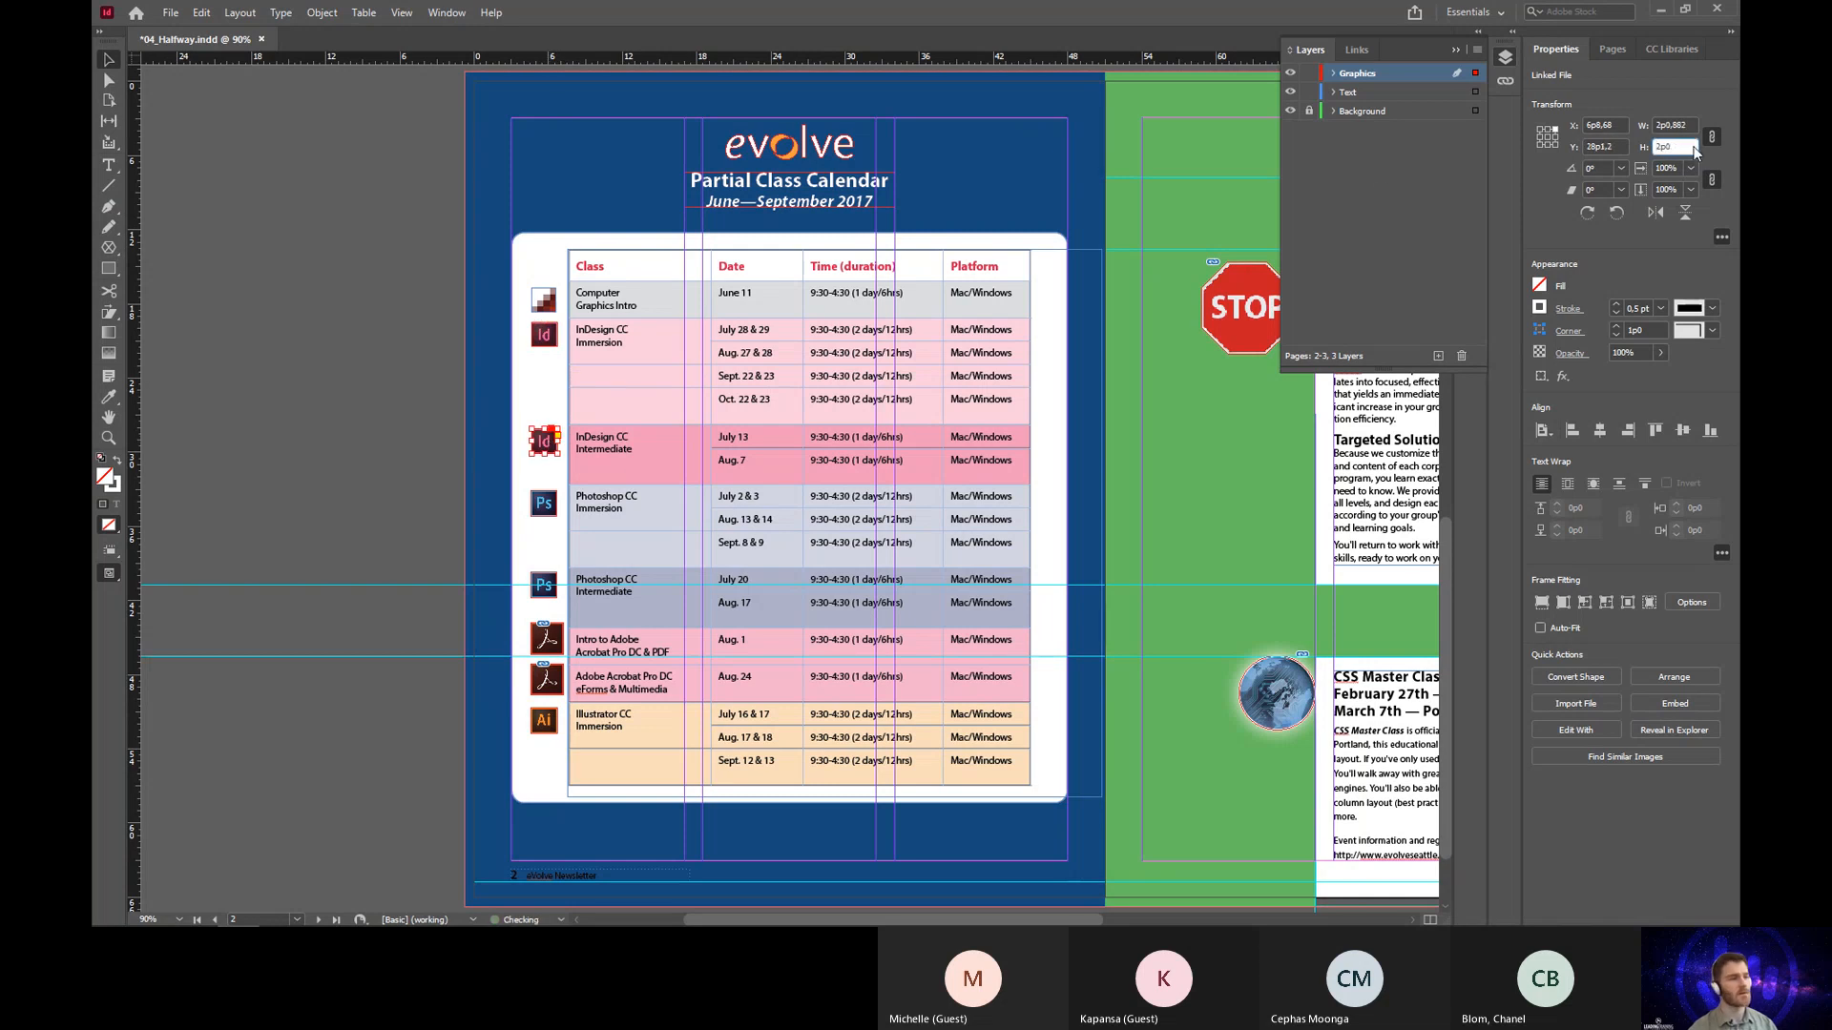
Step: Set the height of both Photoshop icons beside the class calendar table to 2p0
left_click(544, 510)
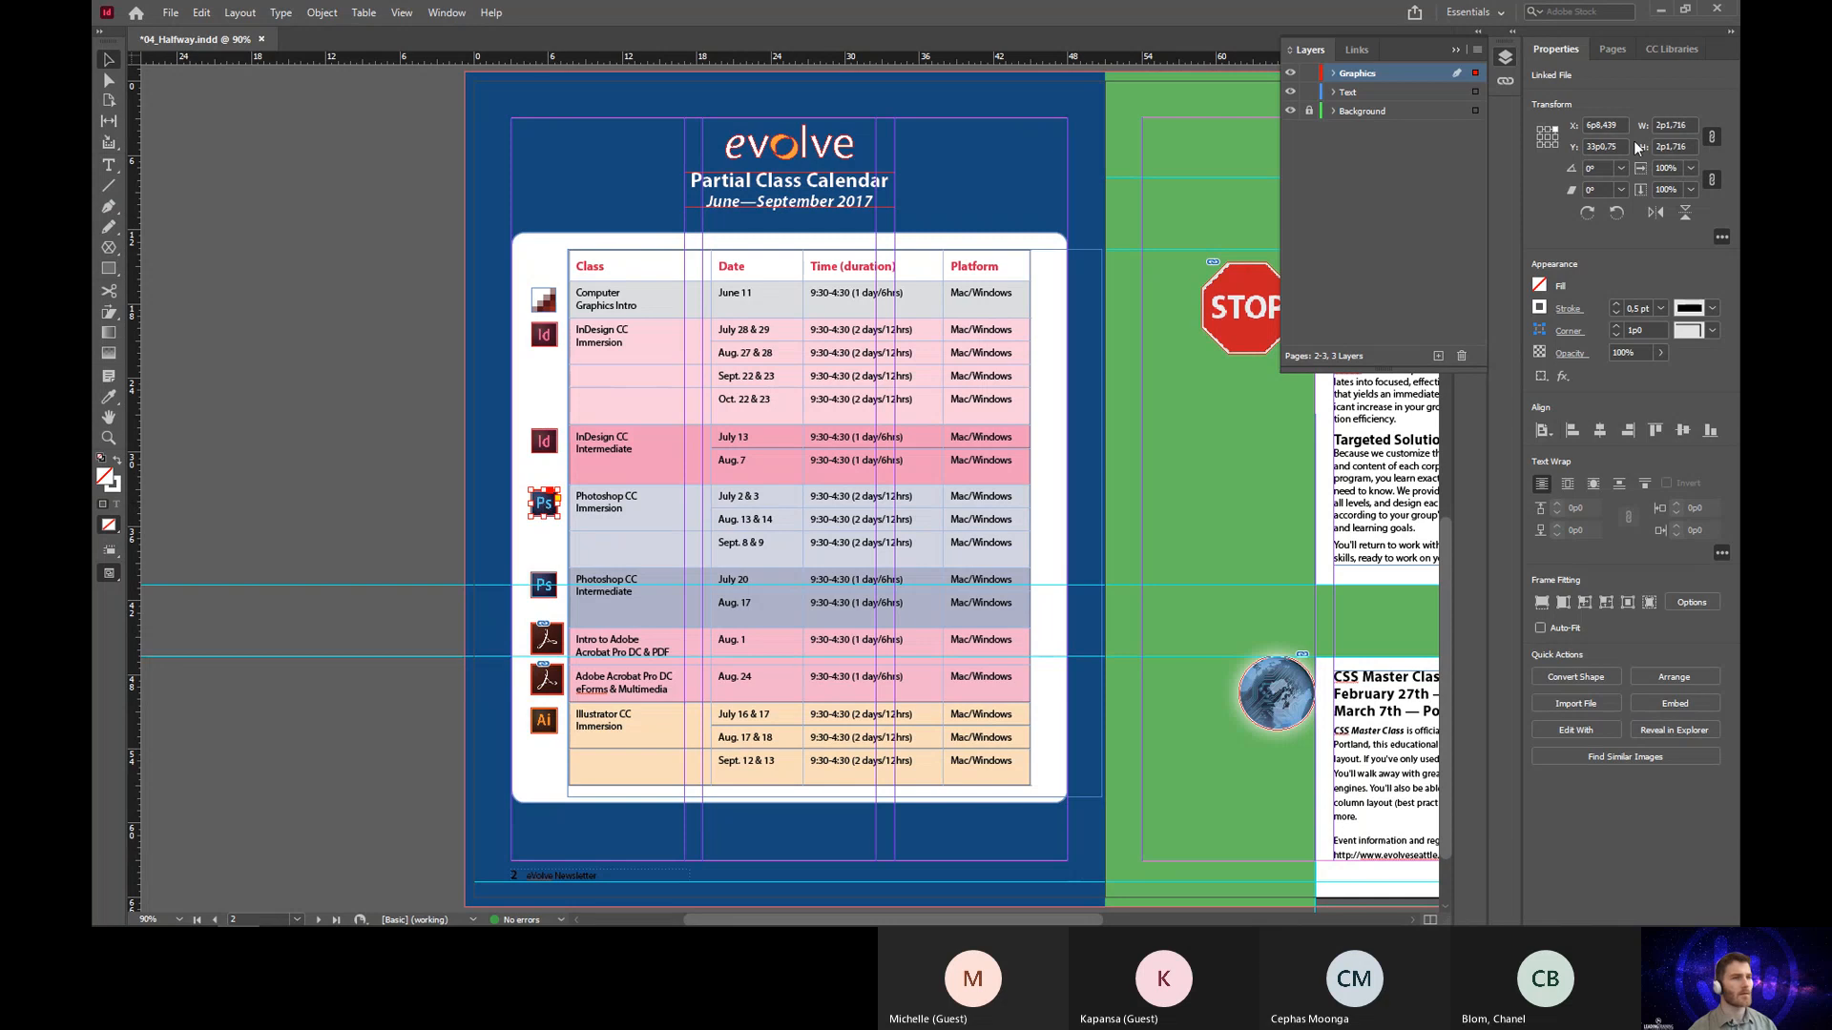
left_click(1693, 146)
type("2p0")
key("Return")
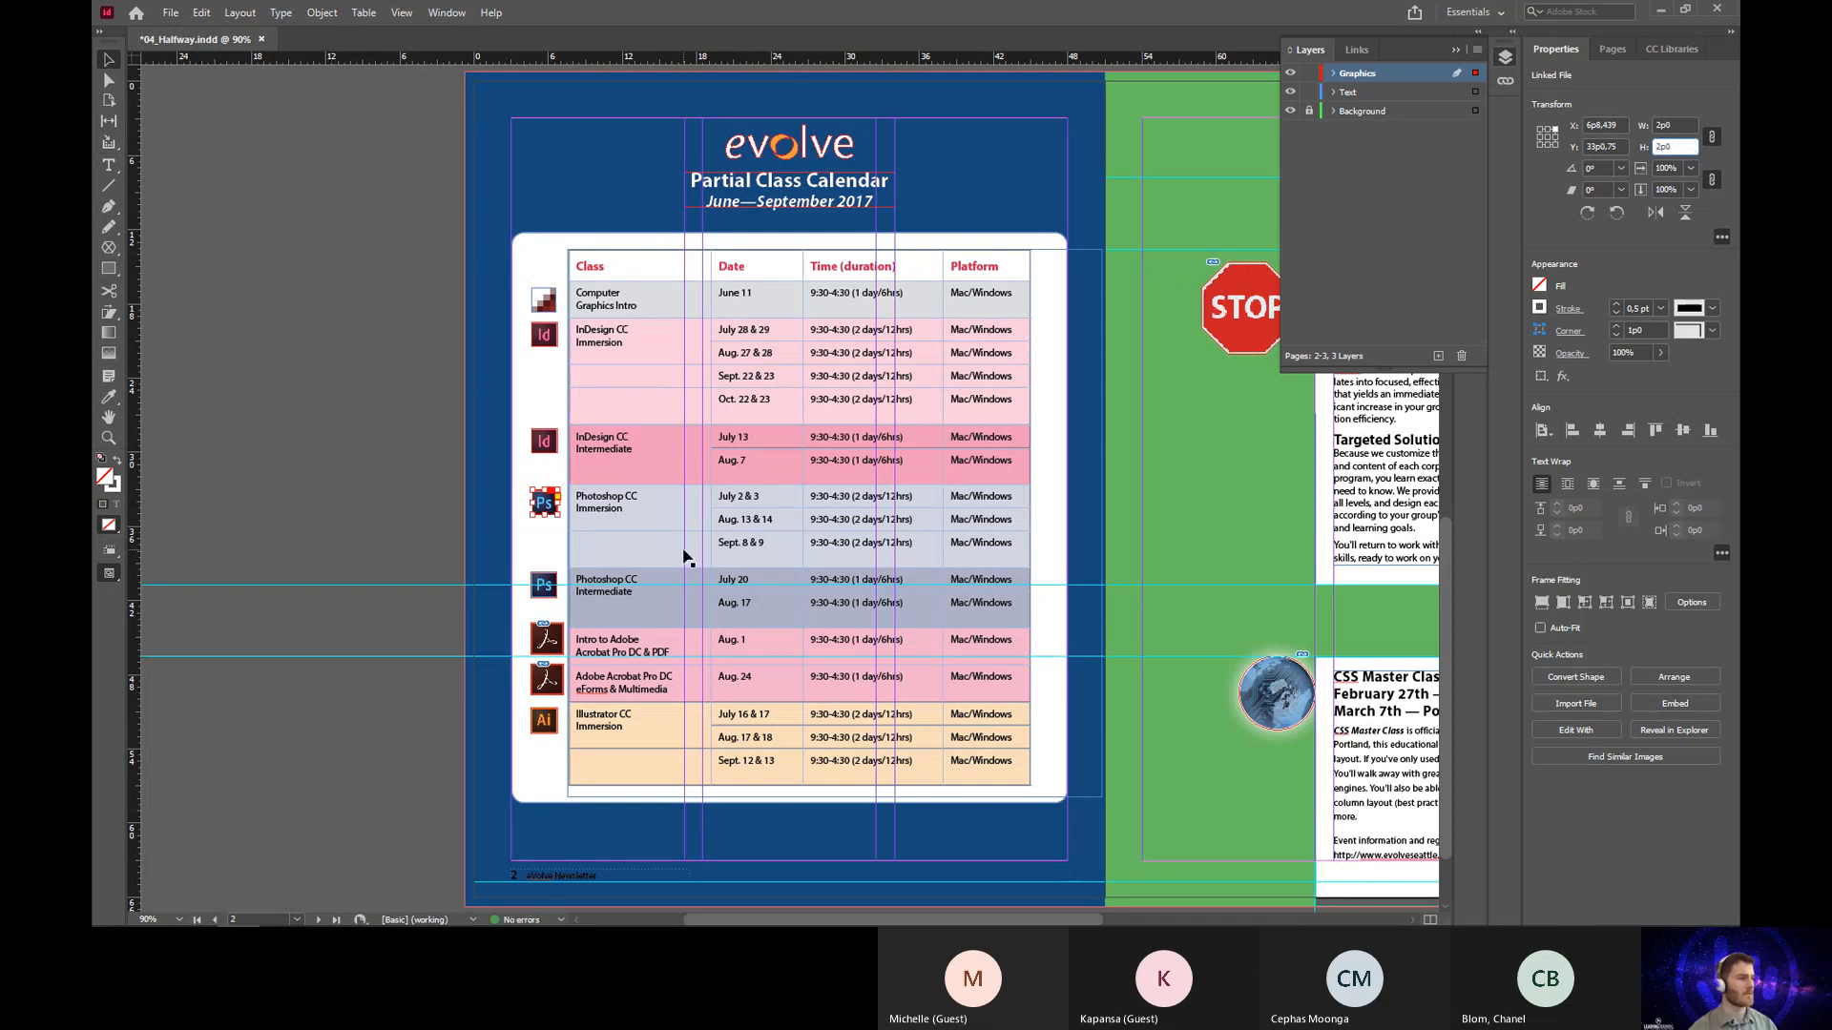
left_click(546, 584)
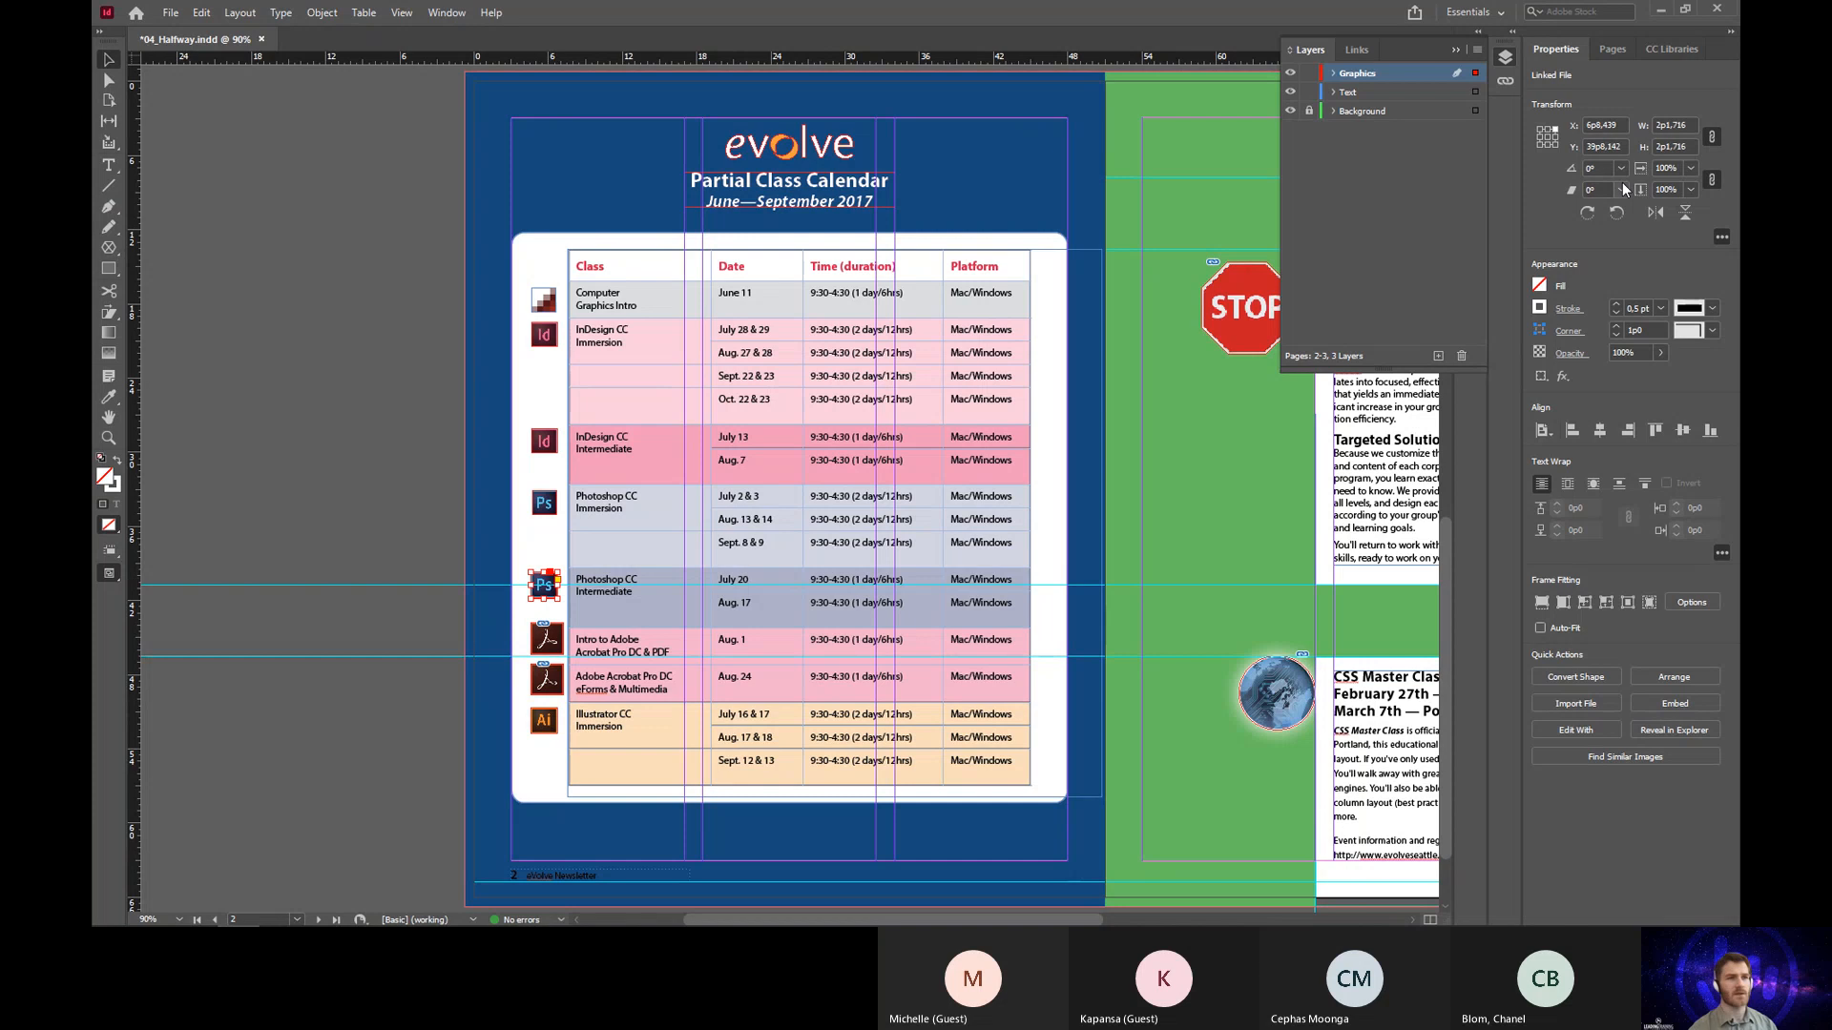
left_click(1691, 146)
type("2p0")
key("Return")
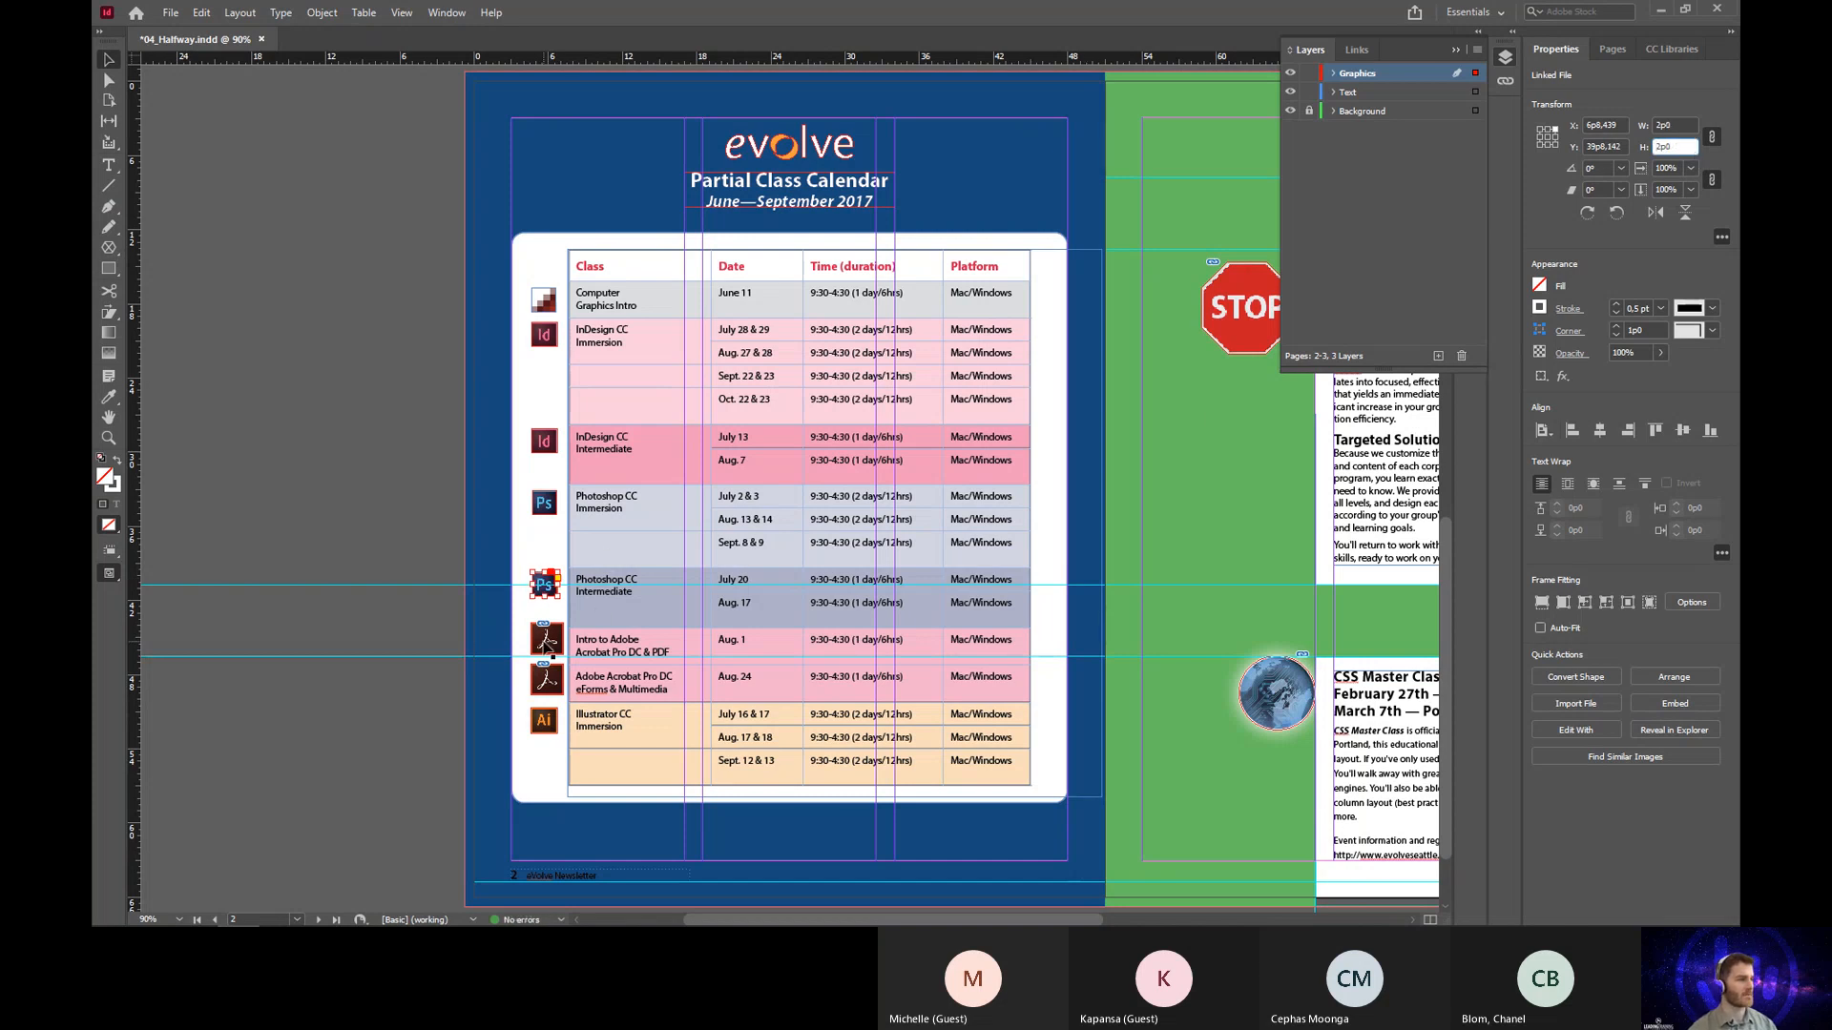
Step: Set the height of both Acrobat icons beside the class calendar table to 2p0
left_click(547, 646)
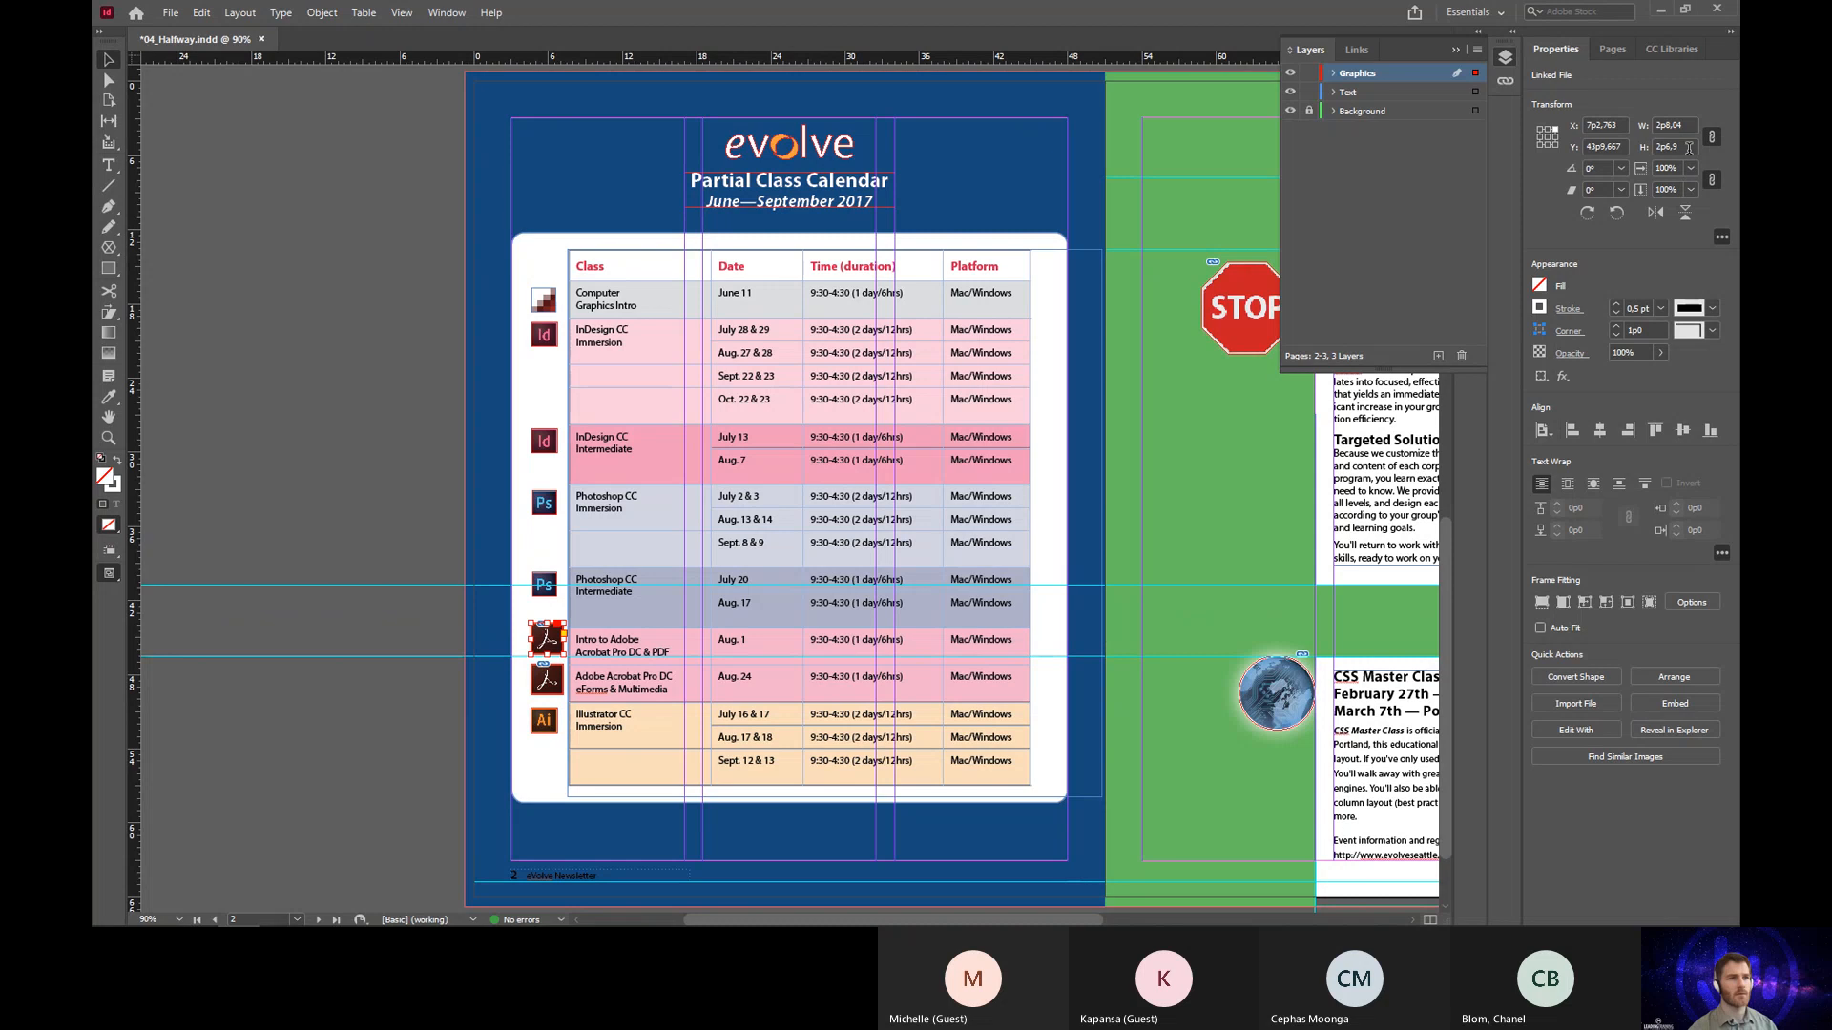
left_click(1688, 147)
key("Return")
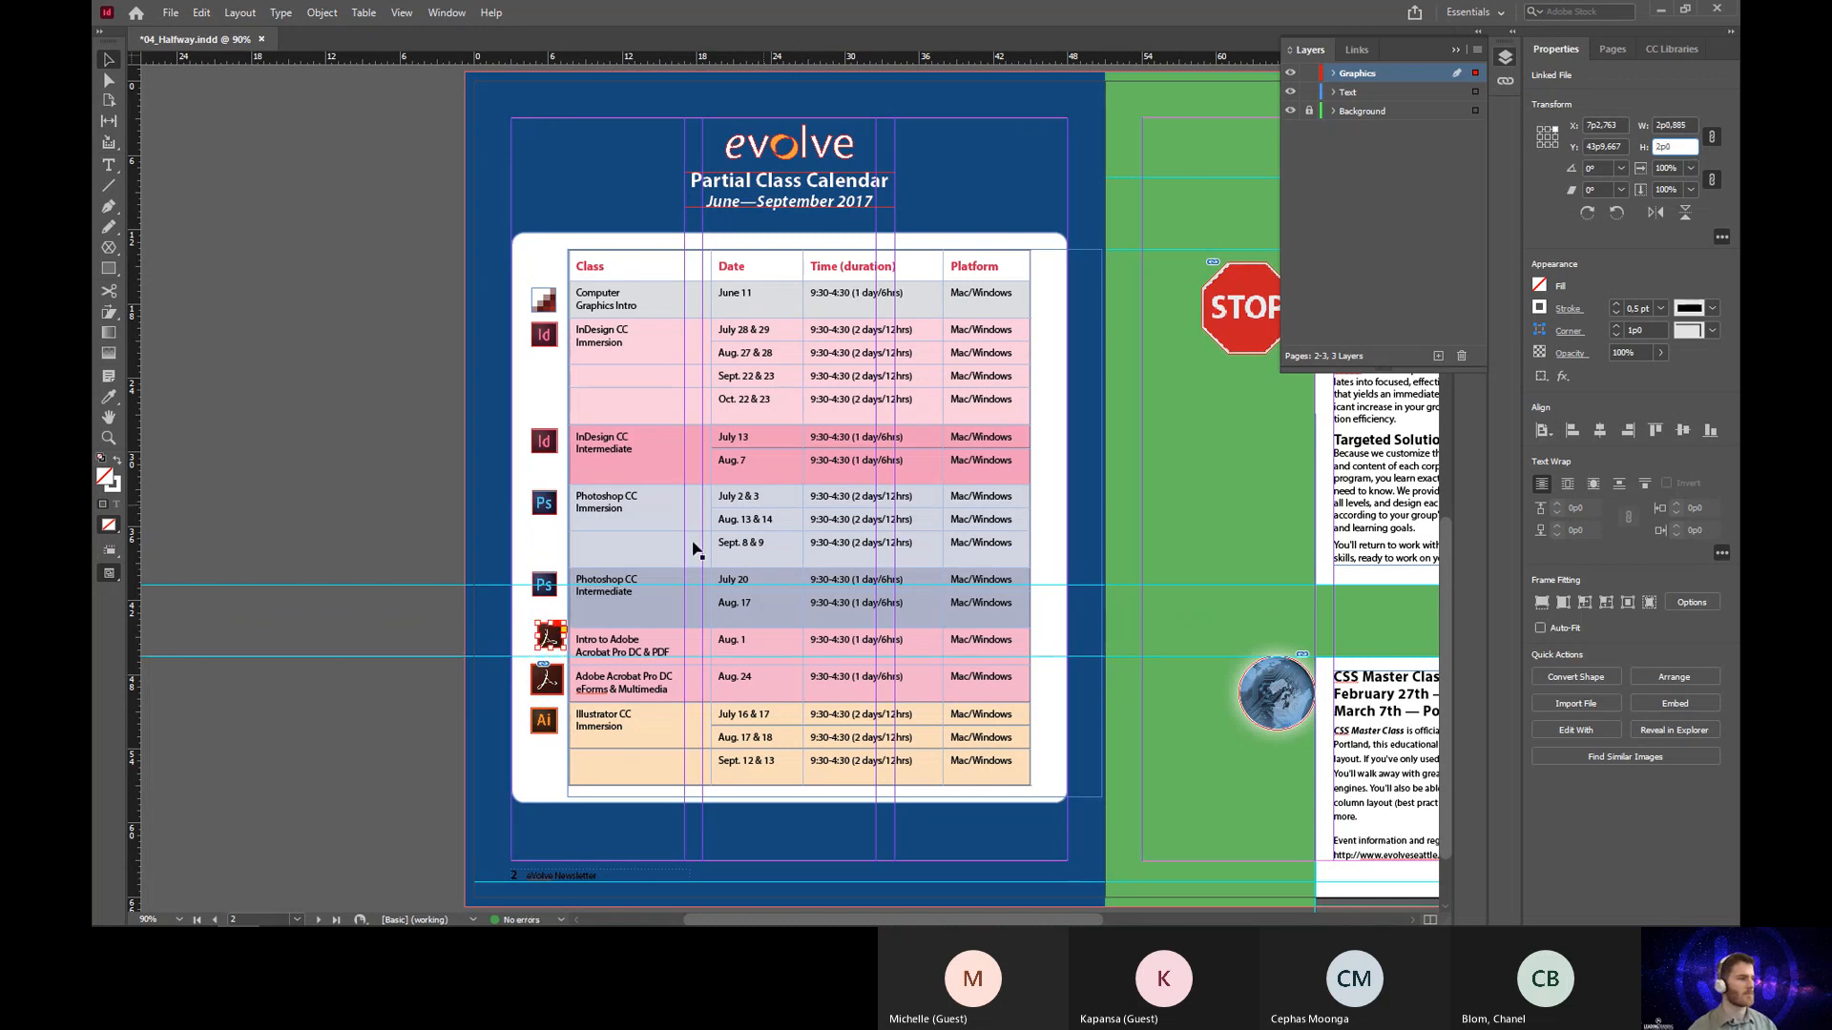
left_click(558, 684)
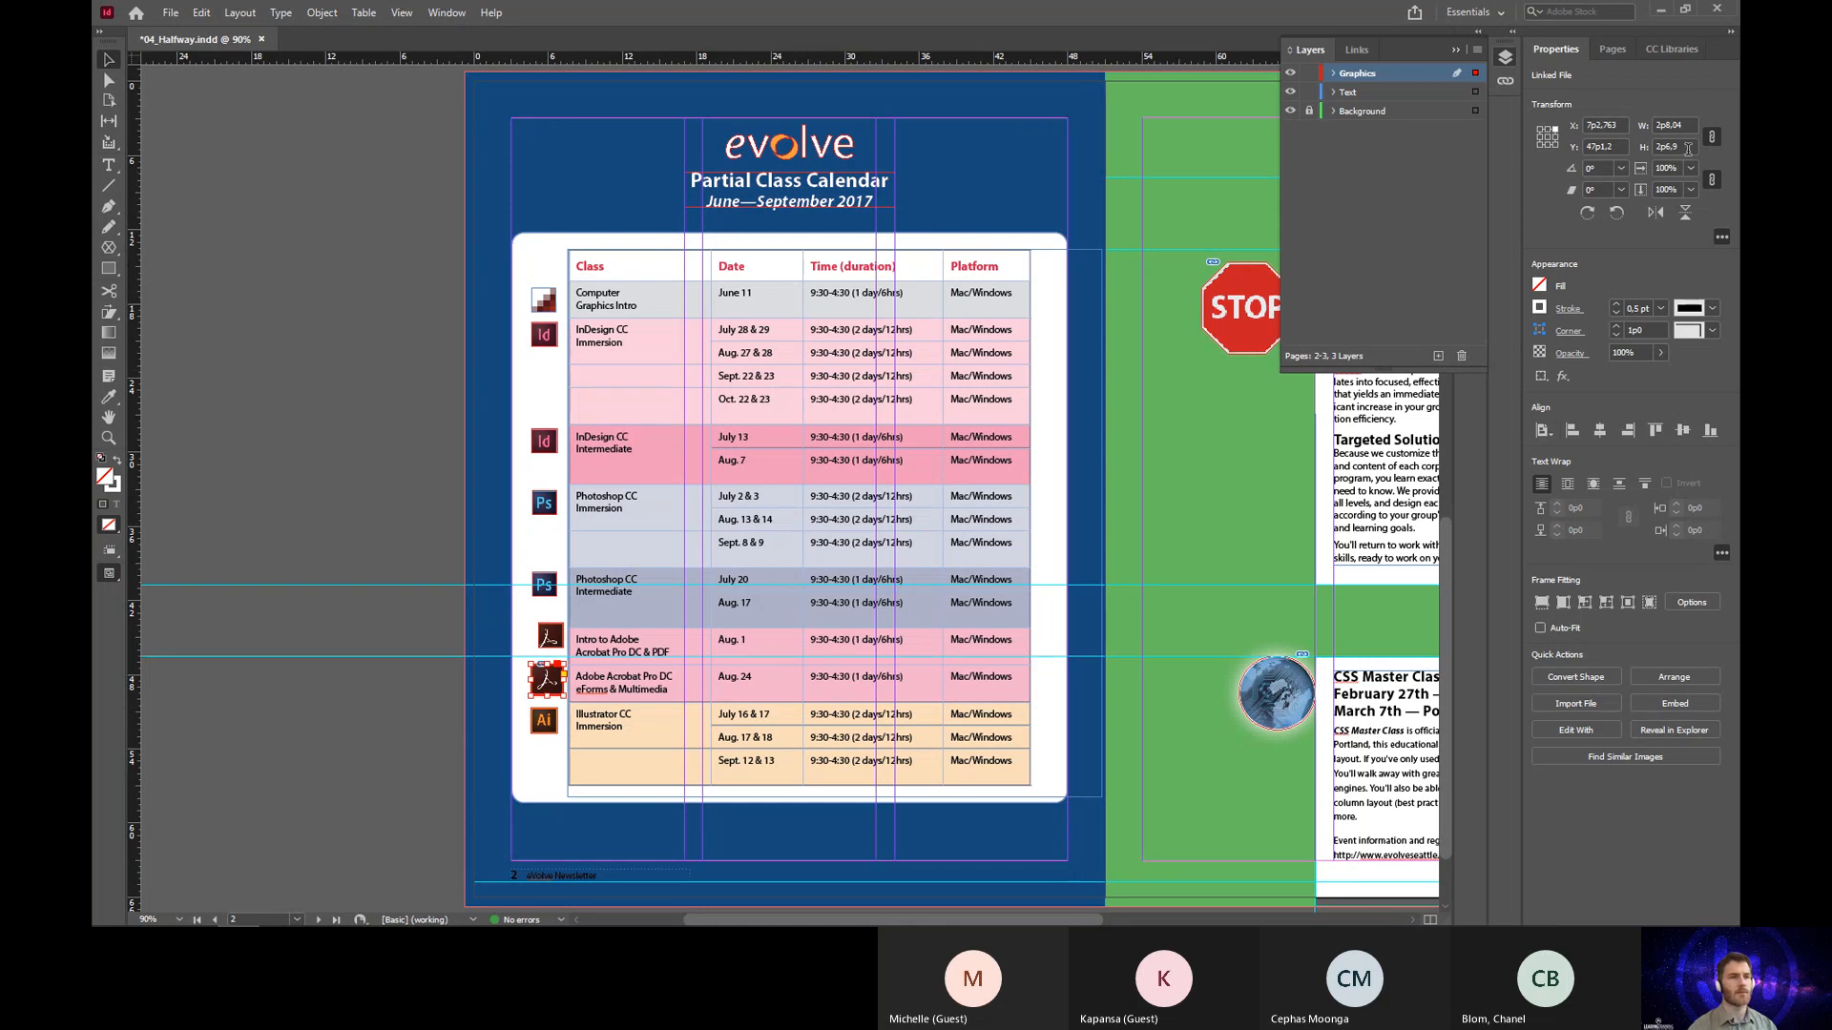
type("2p1")
key("Return")
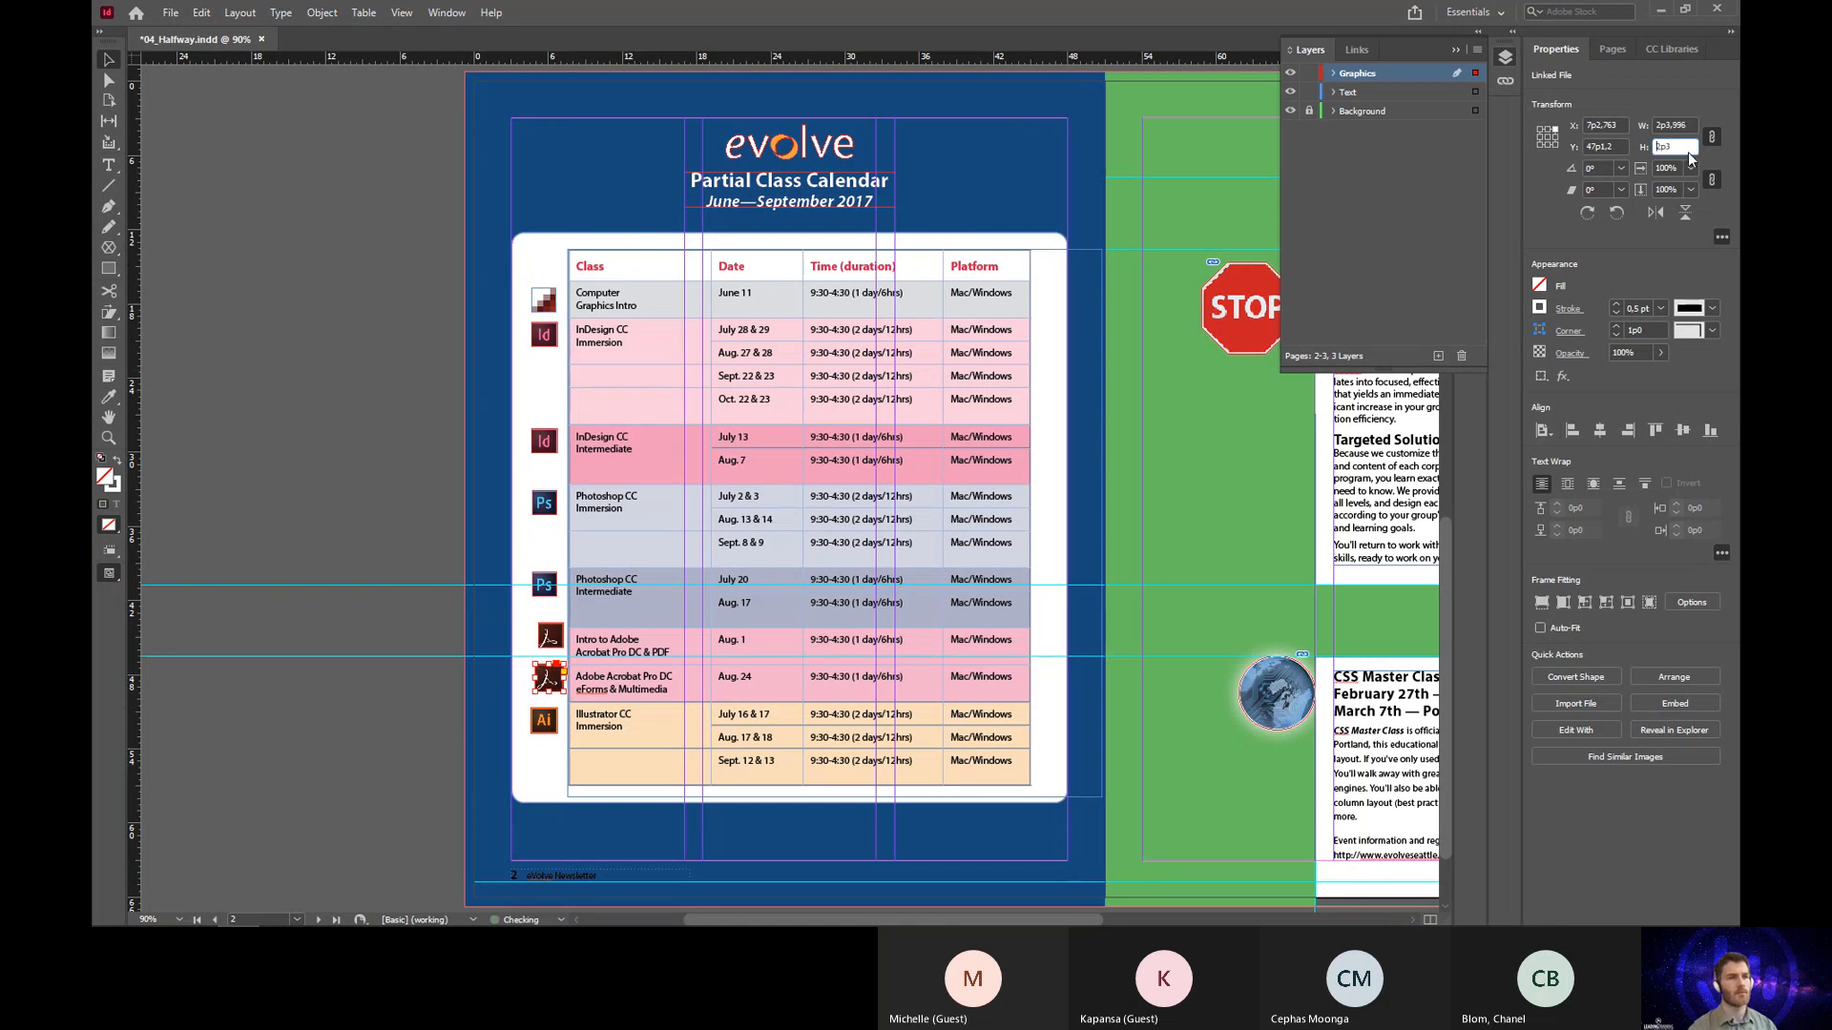
key("Down")
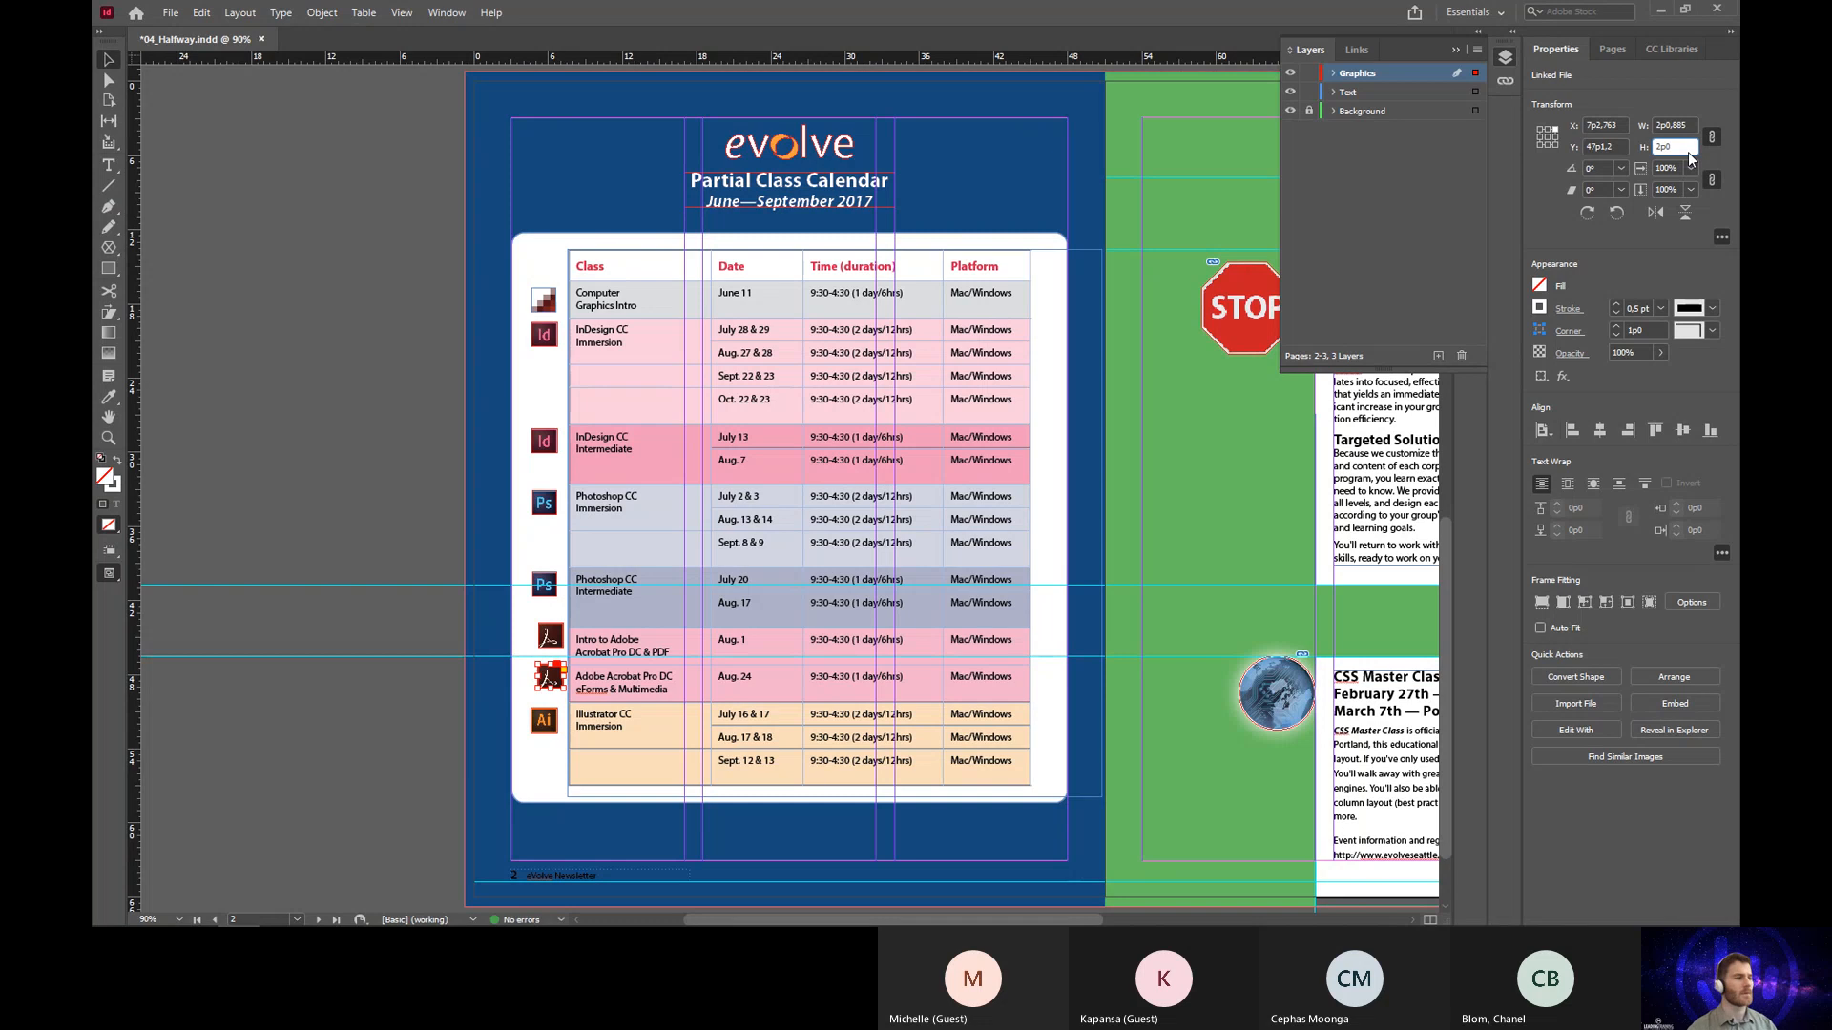
Step: Set the height of the Illustrator icon beside the class calendar table to 2p0 and deselect it
left_click(544, 722)
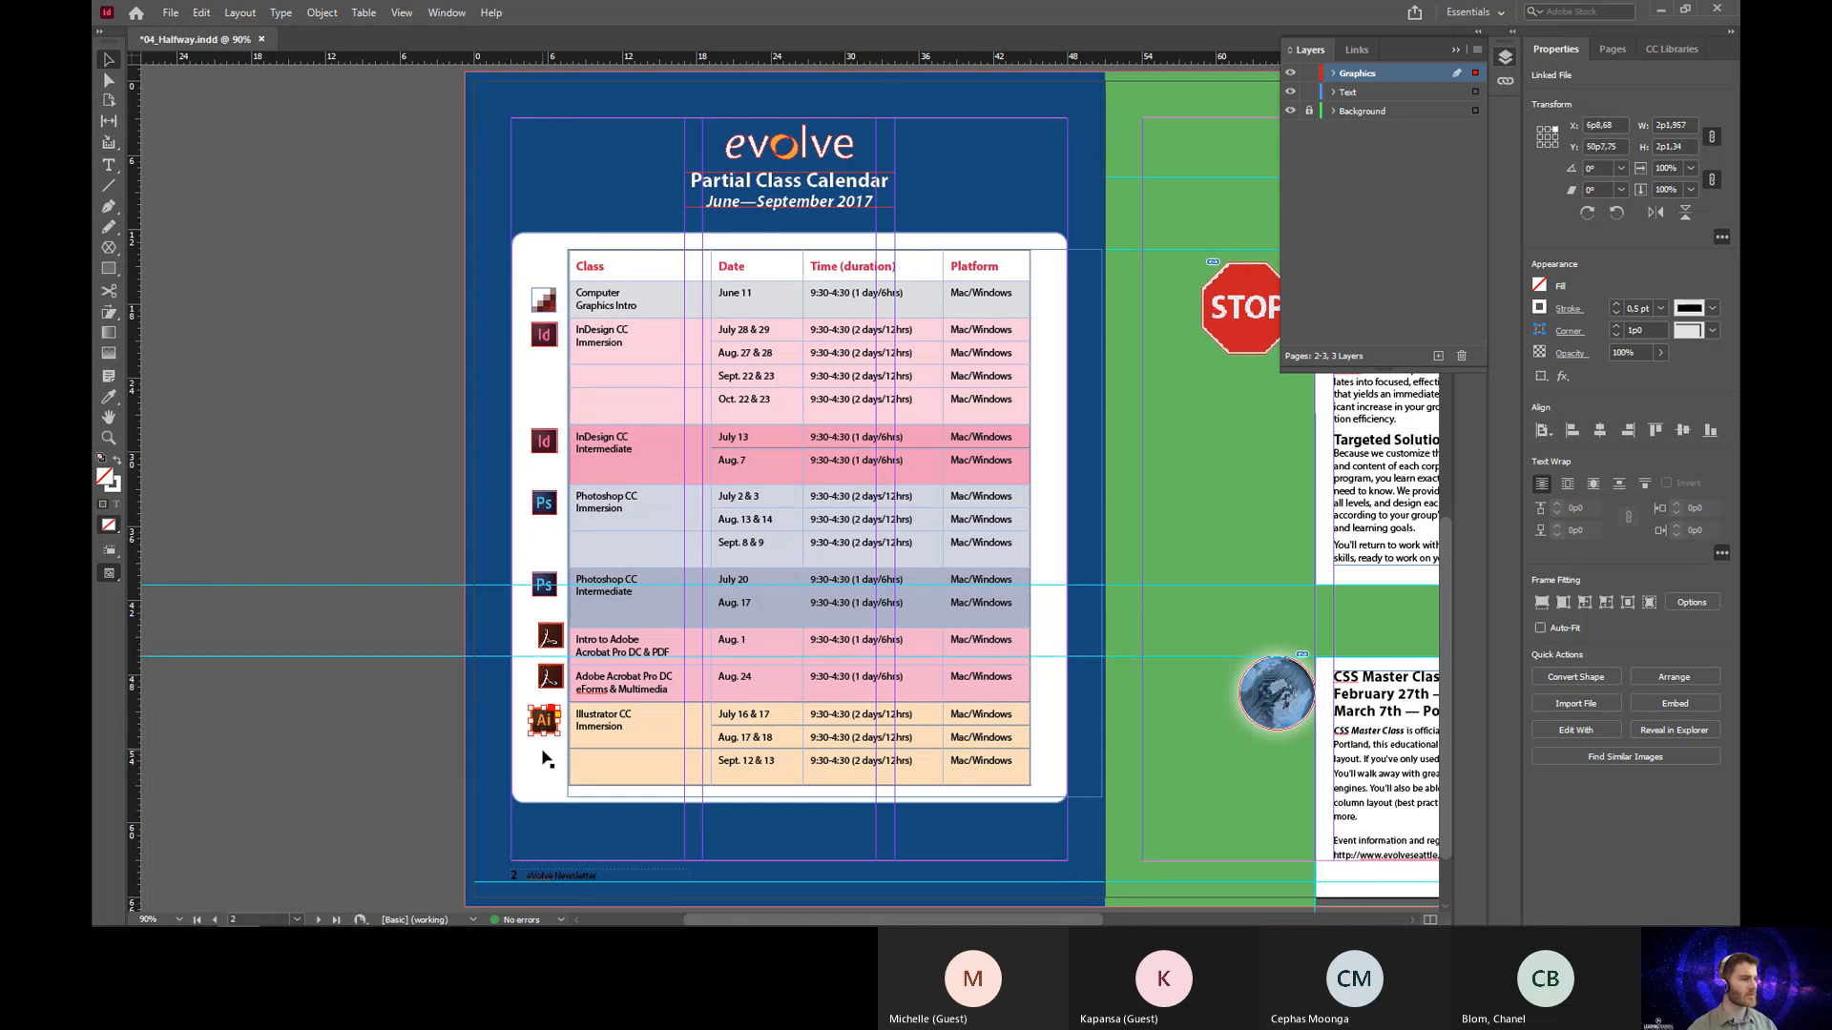
left_click(1693, 148)
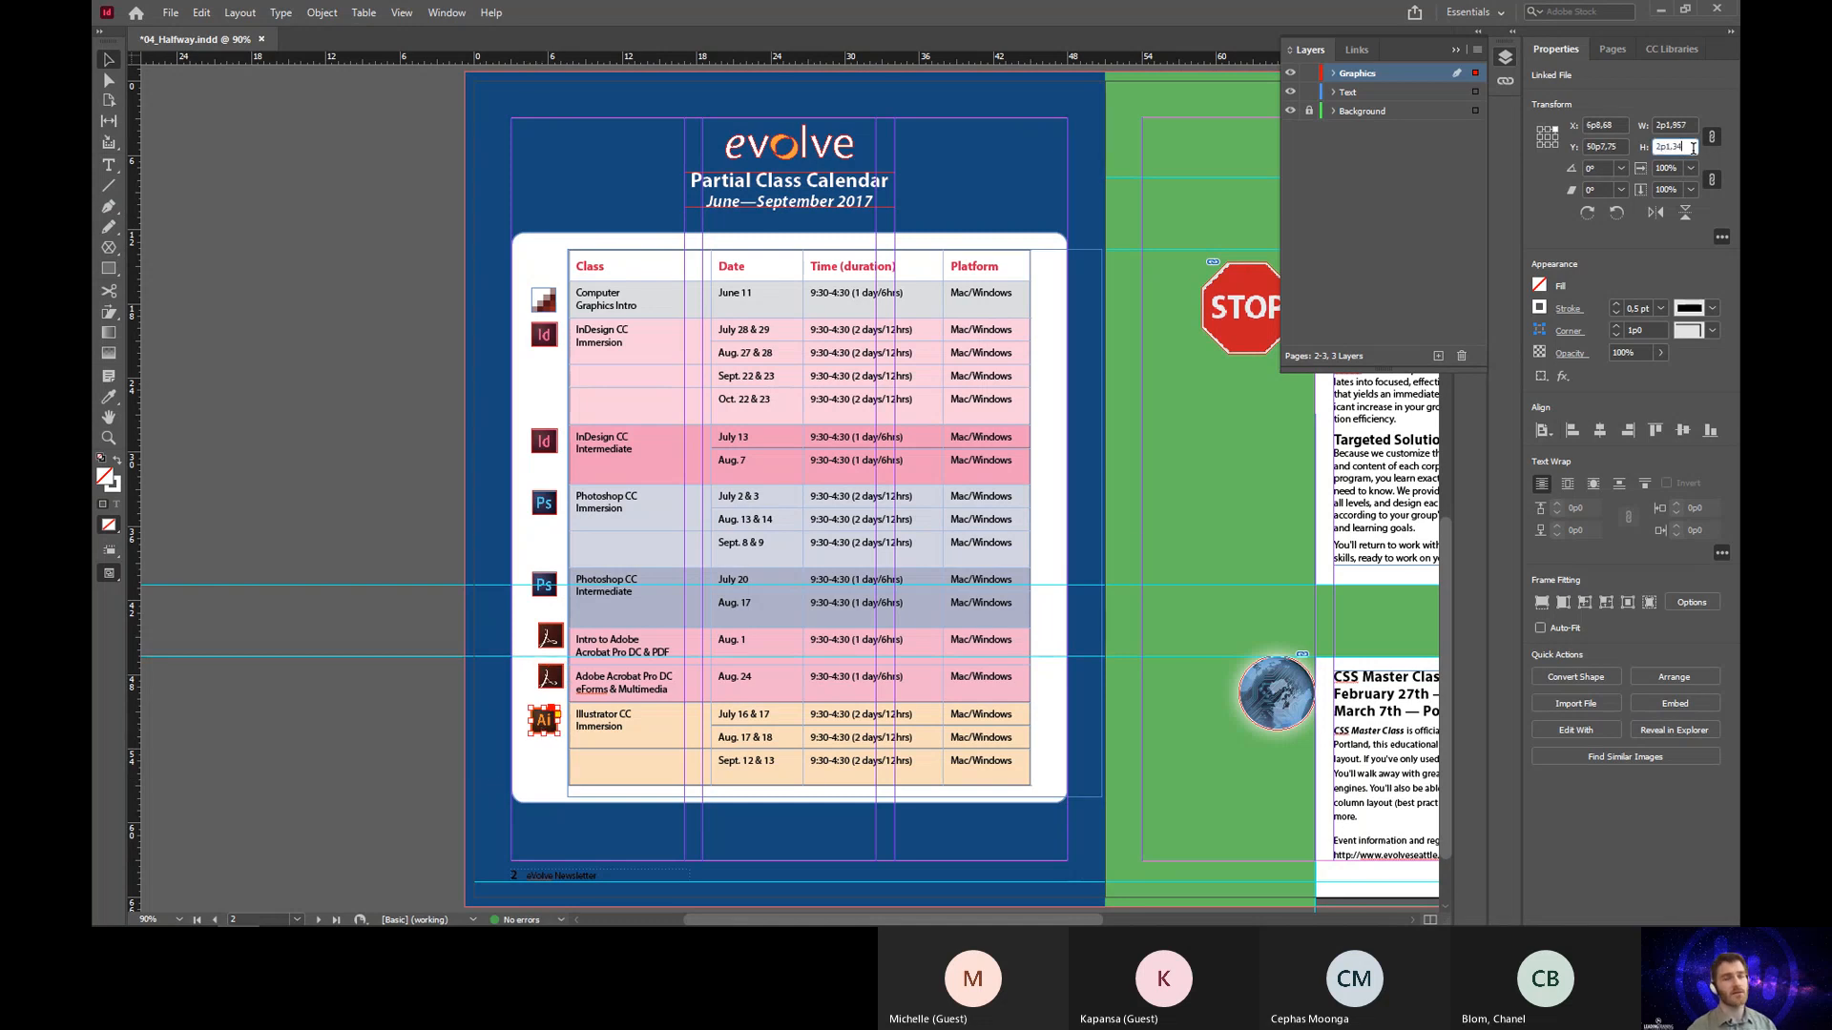
type("2p0")
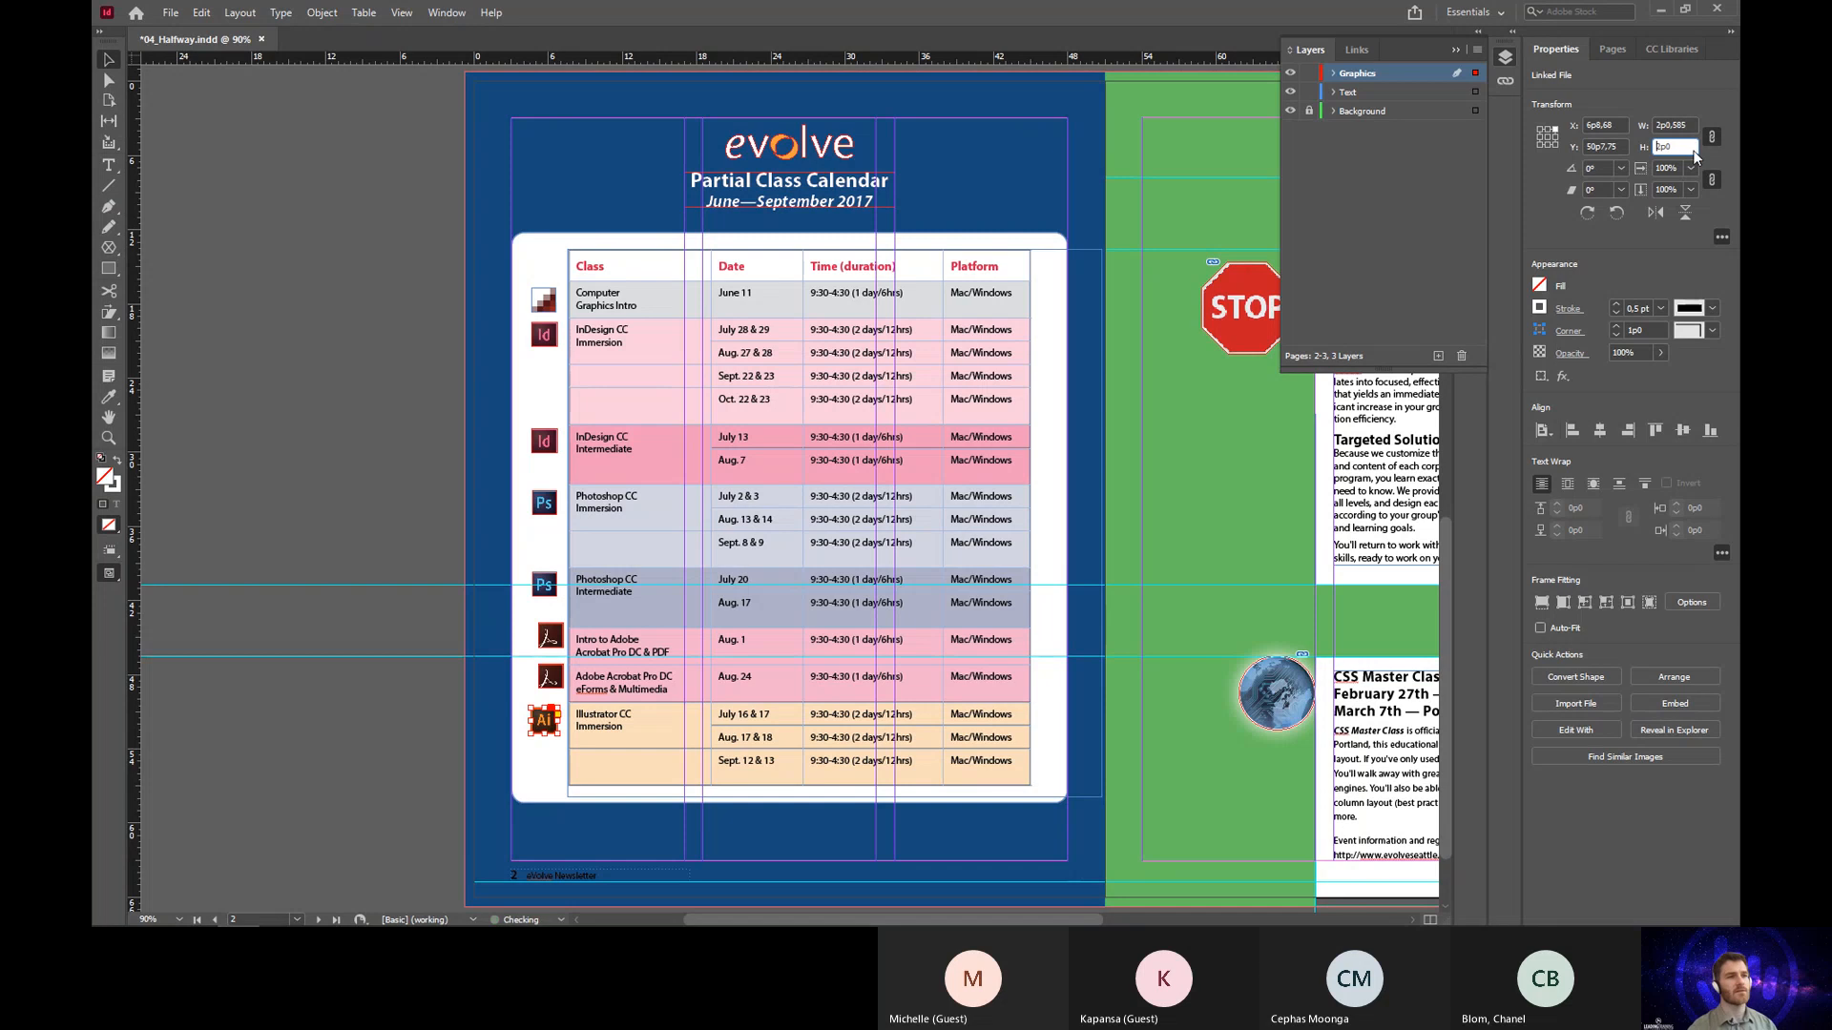
key("Return")
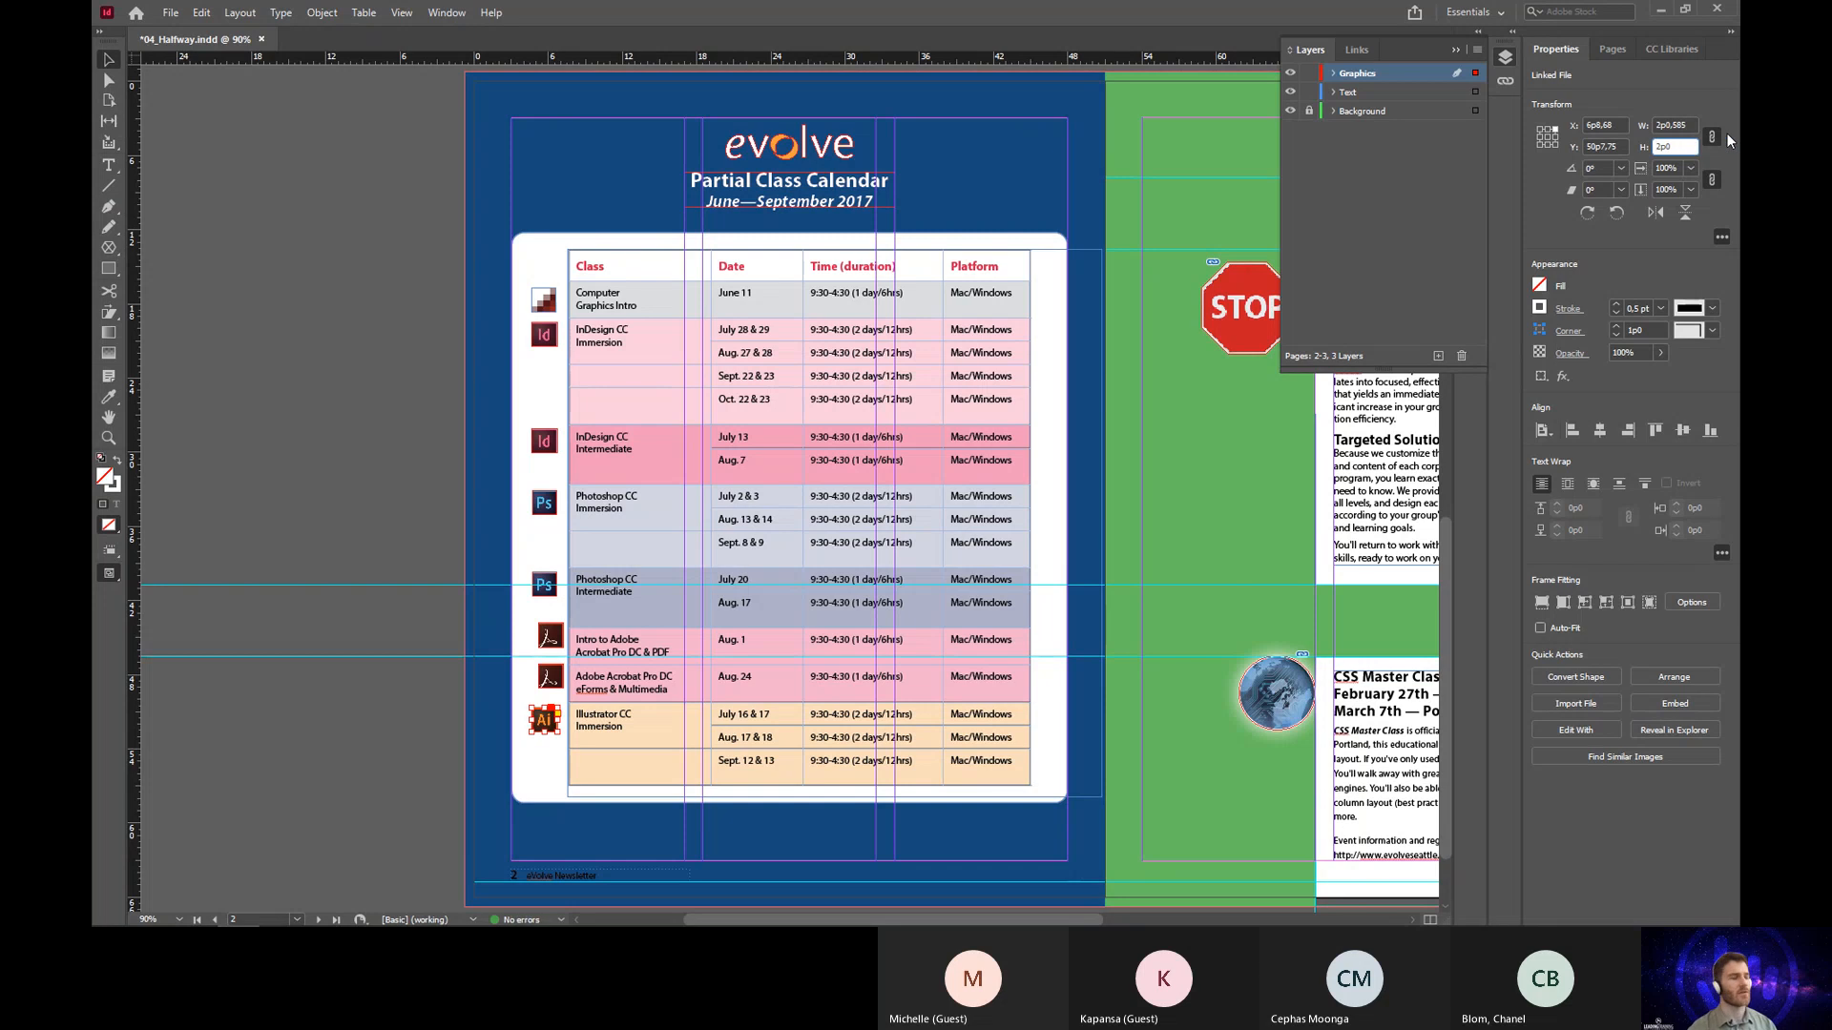
left_click(509, 728)
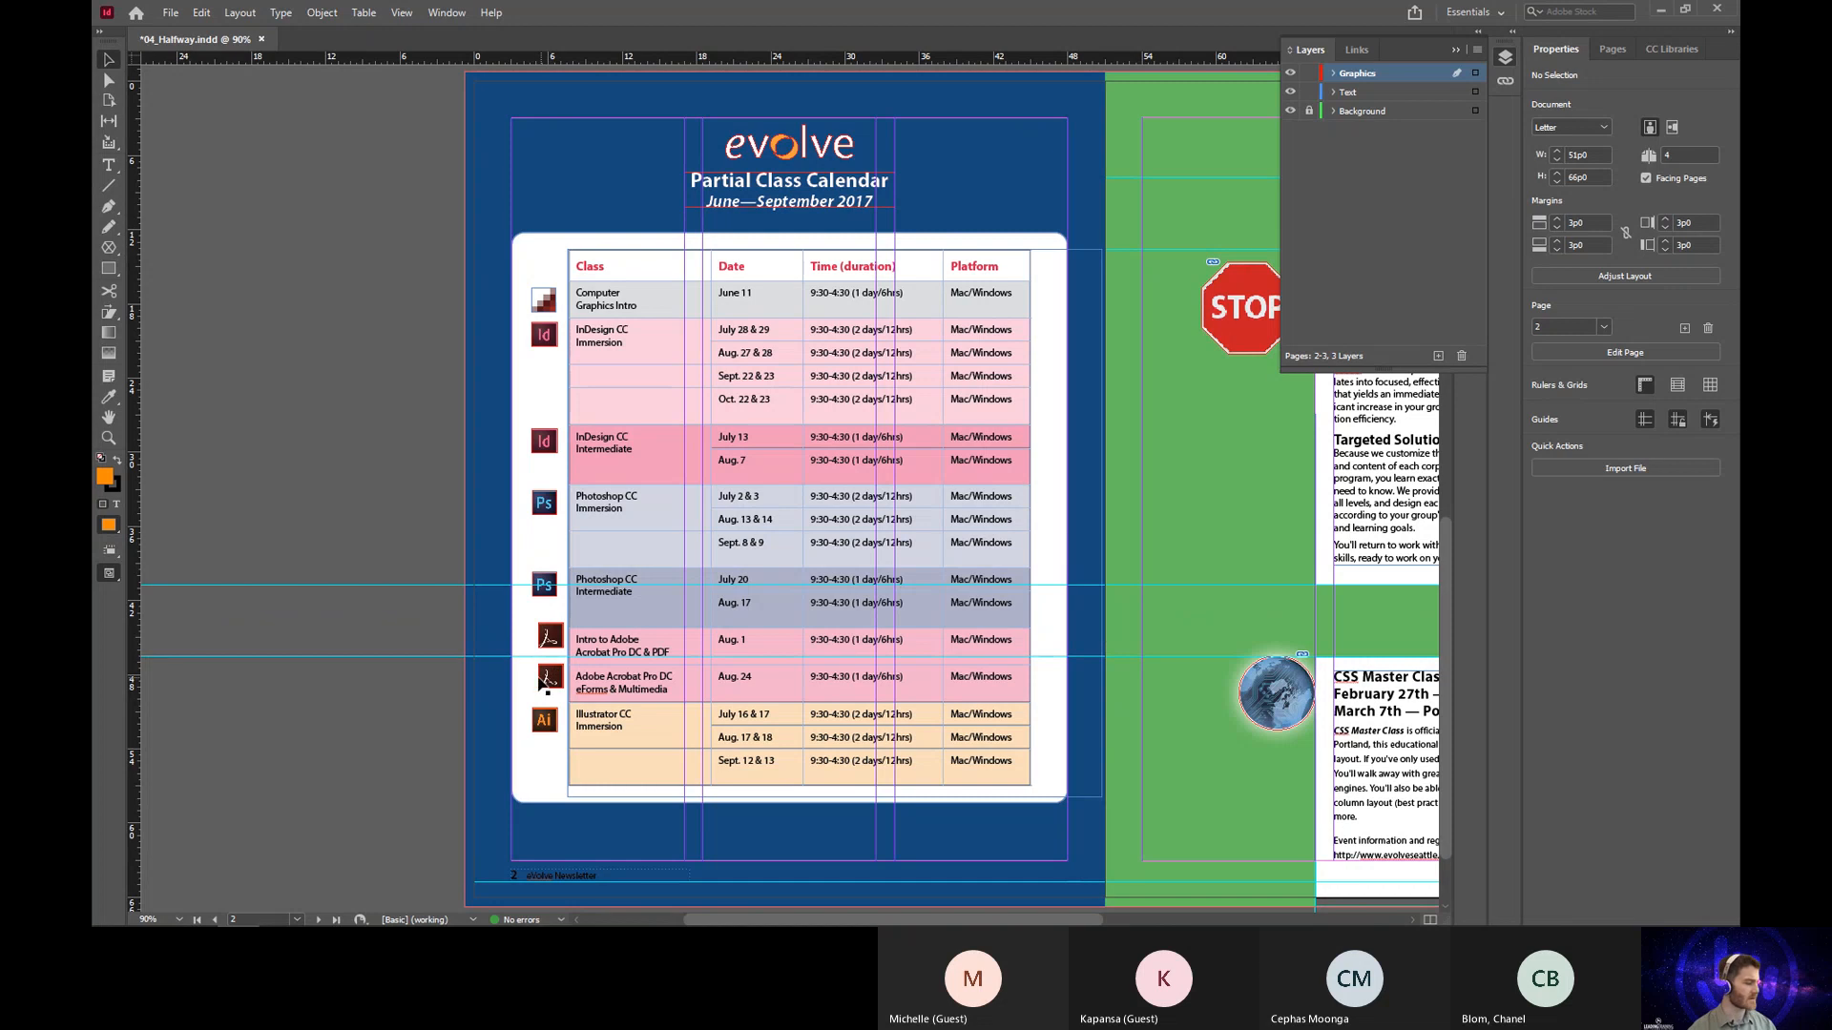
Step: Make the image of the Acrobat icon beside the eForms & Multimedia row fill its frame proportionally
key("z")
left_click_drag(443, 563, 658, 777)
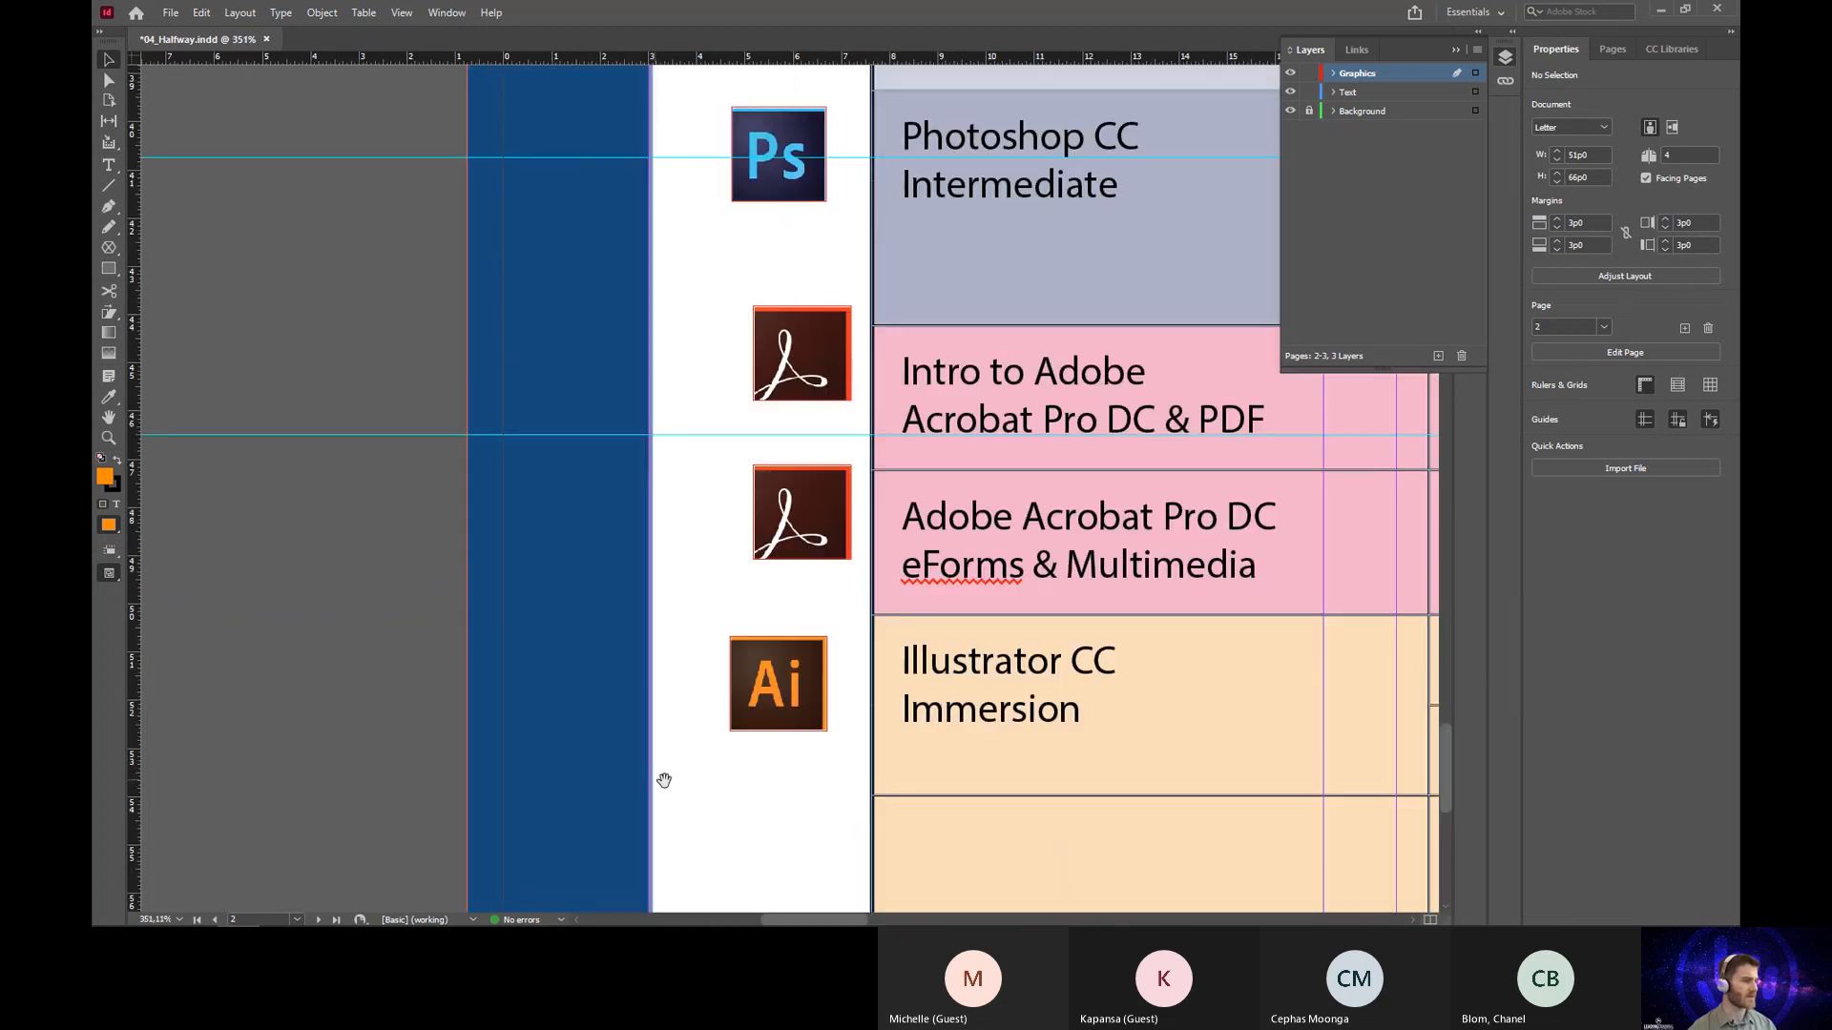
left_click(818, 557)
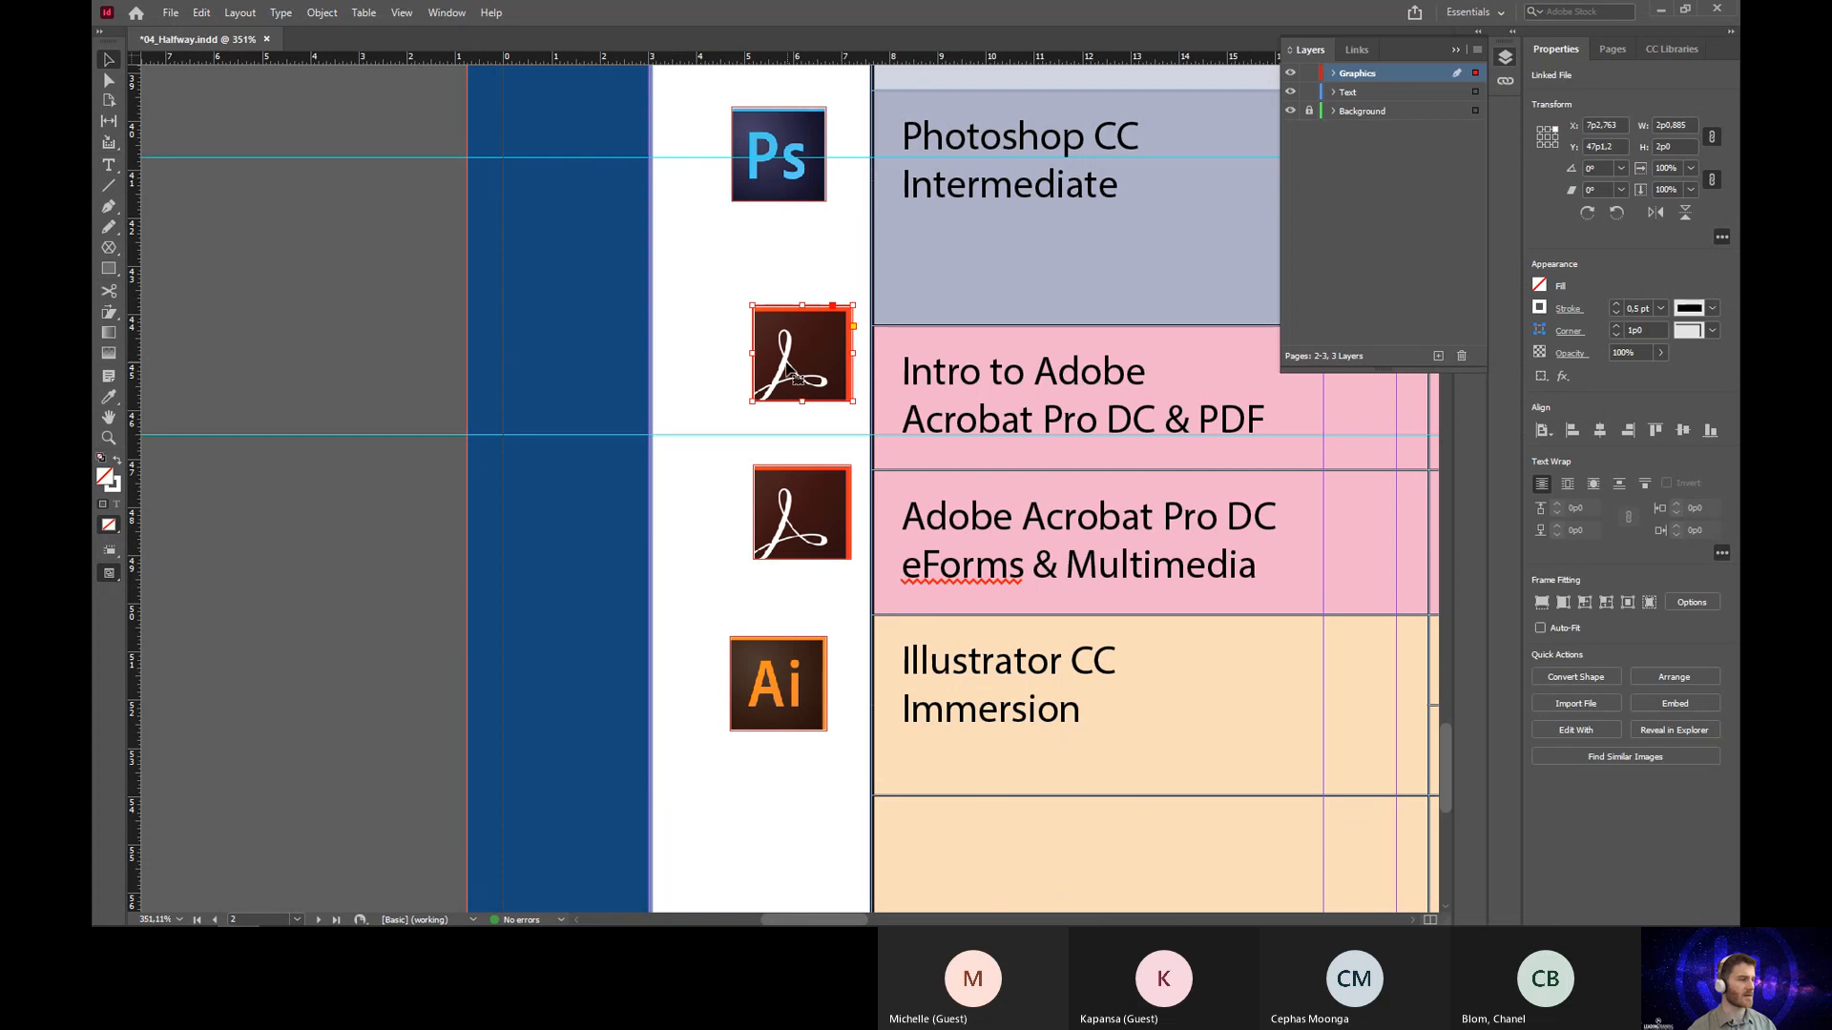
left_click(791, 516)
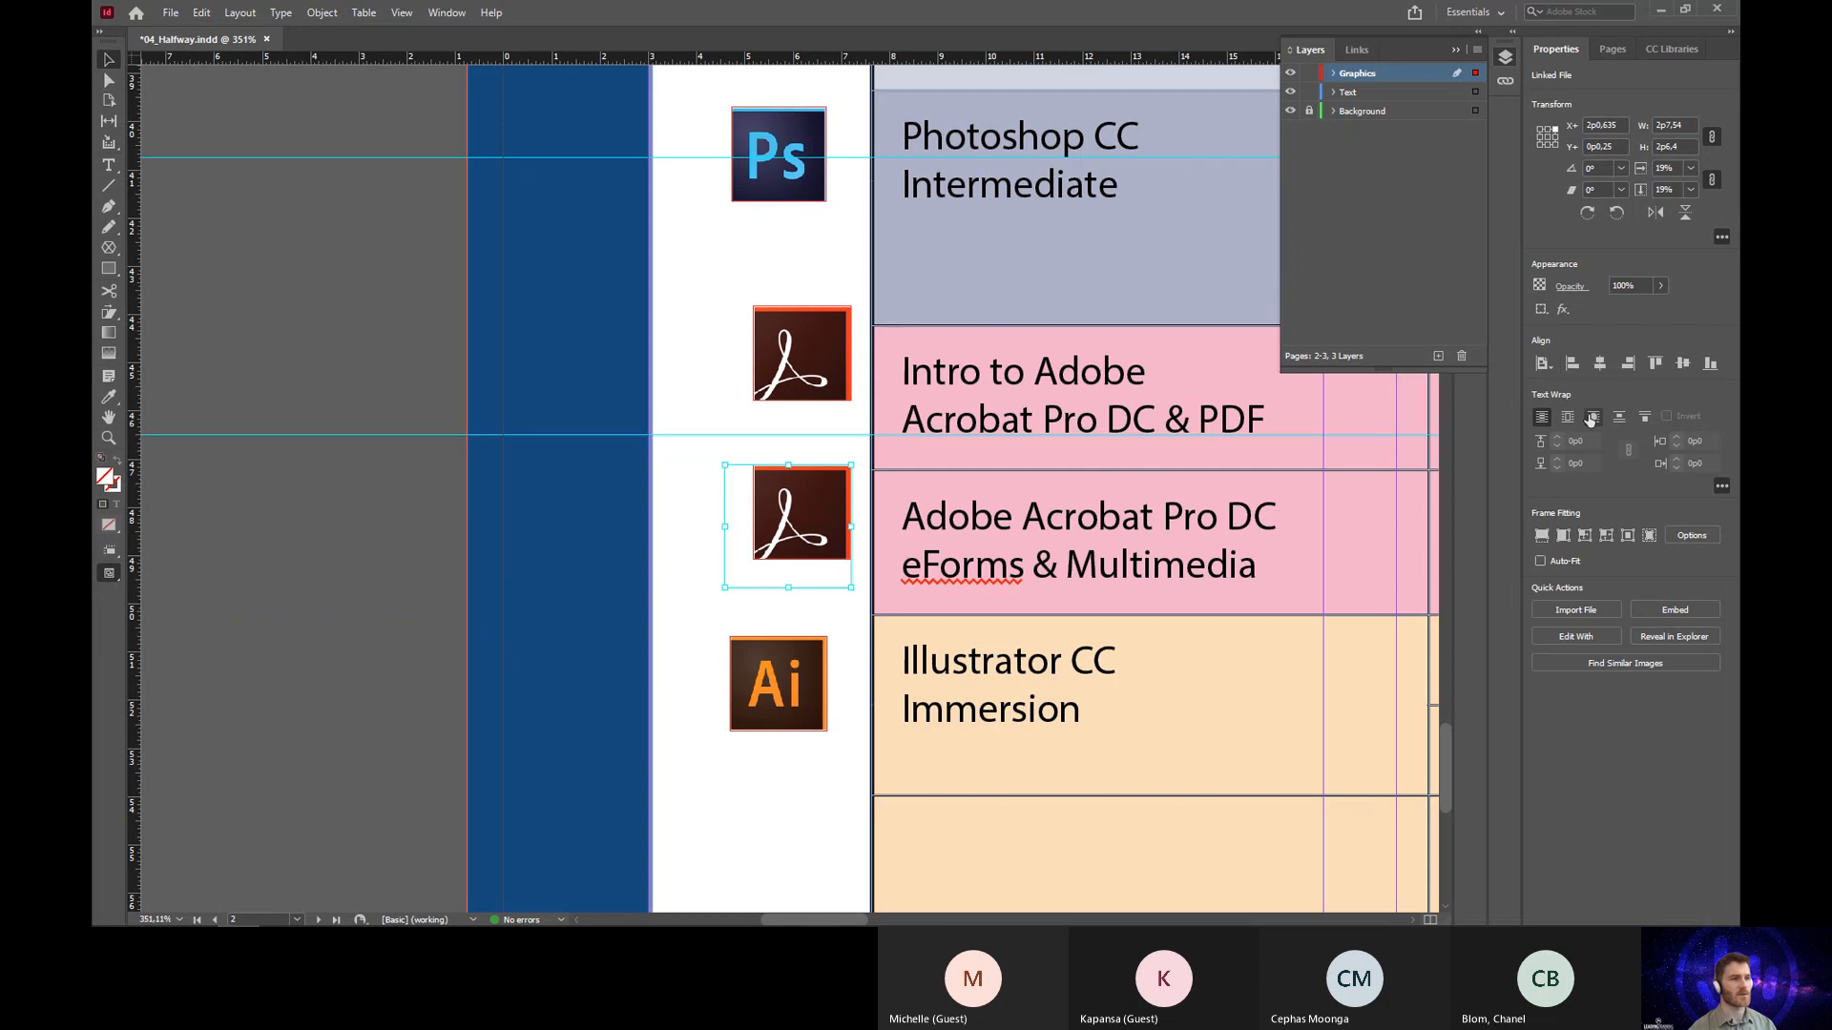
left_click(1546, 541)
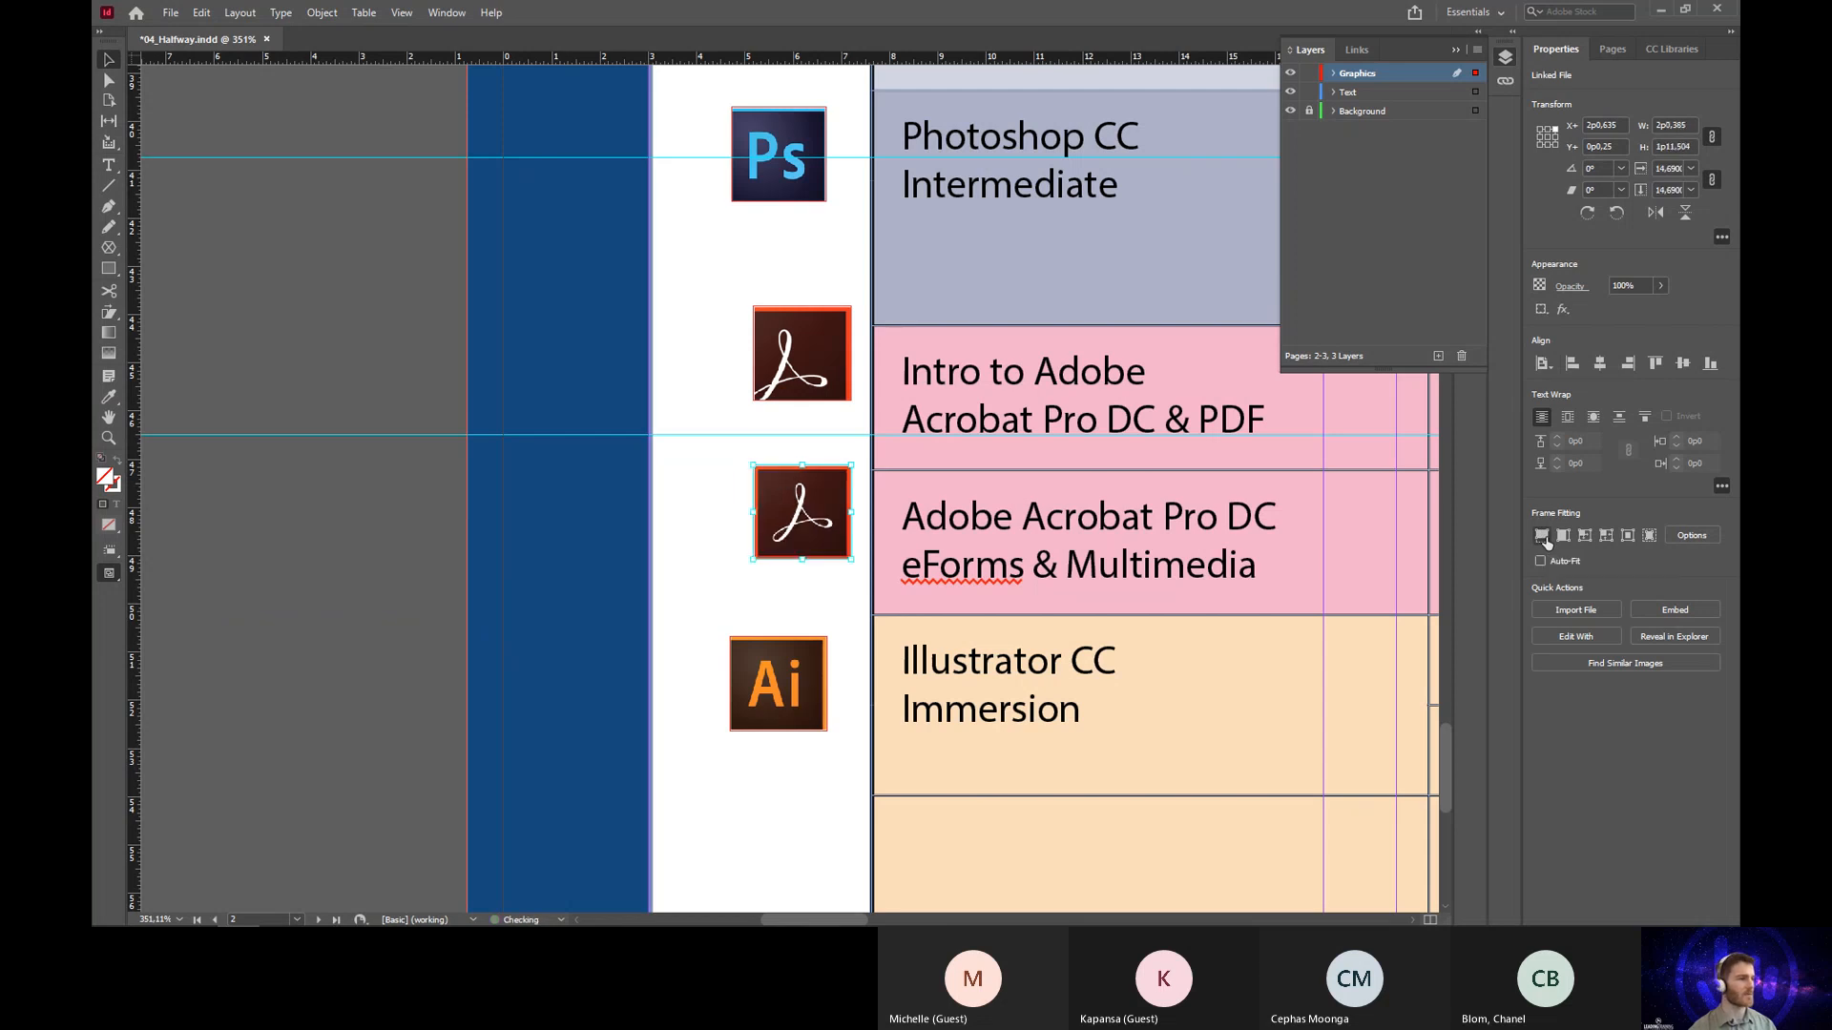
Step: Make the images of all the class icons beside the table fill their frames proportionally, and deselect them
left_click(852, 372)
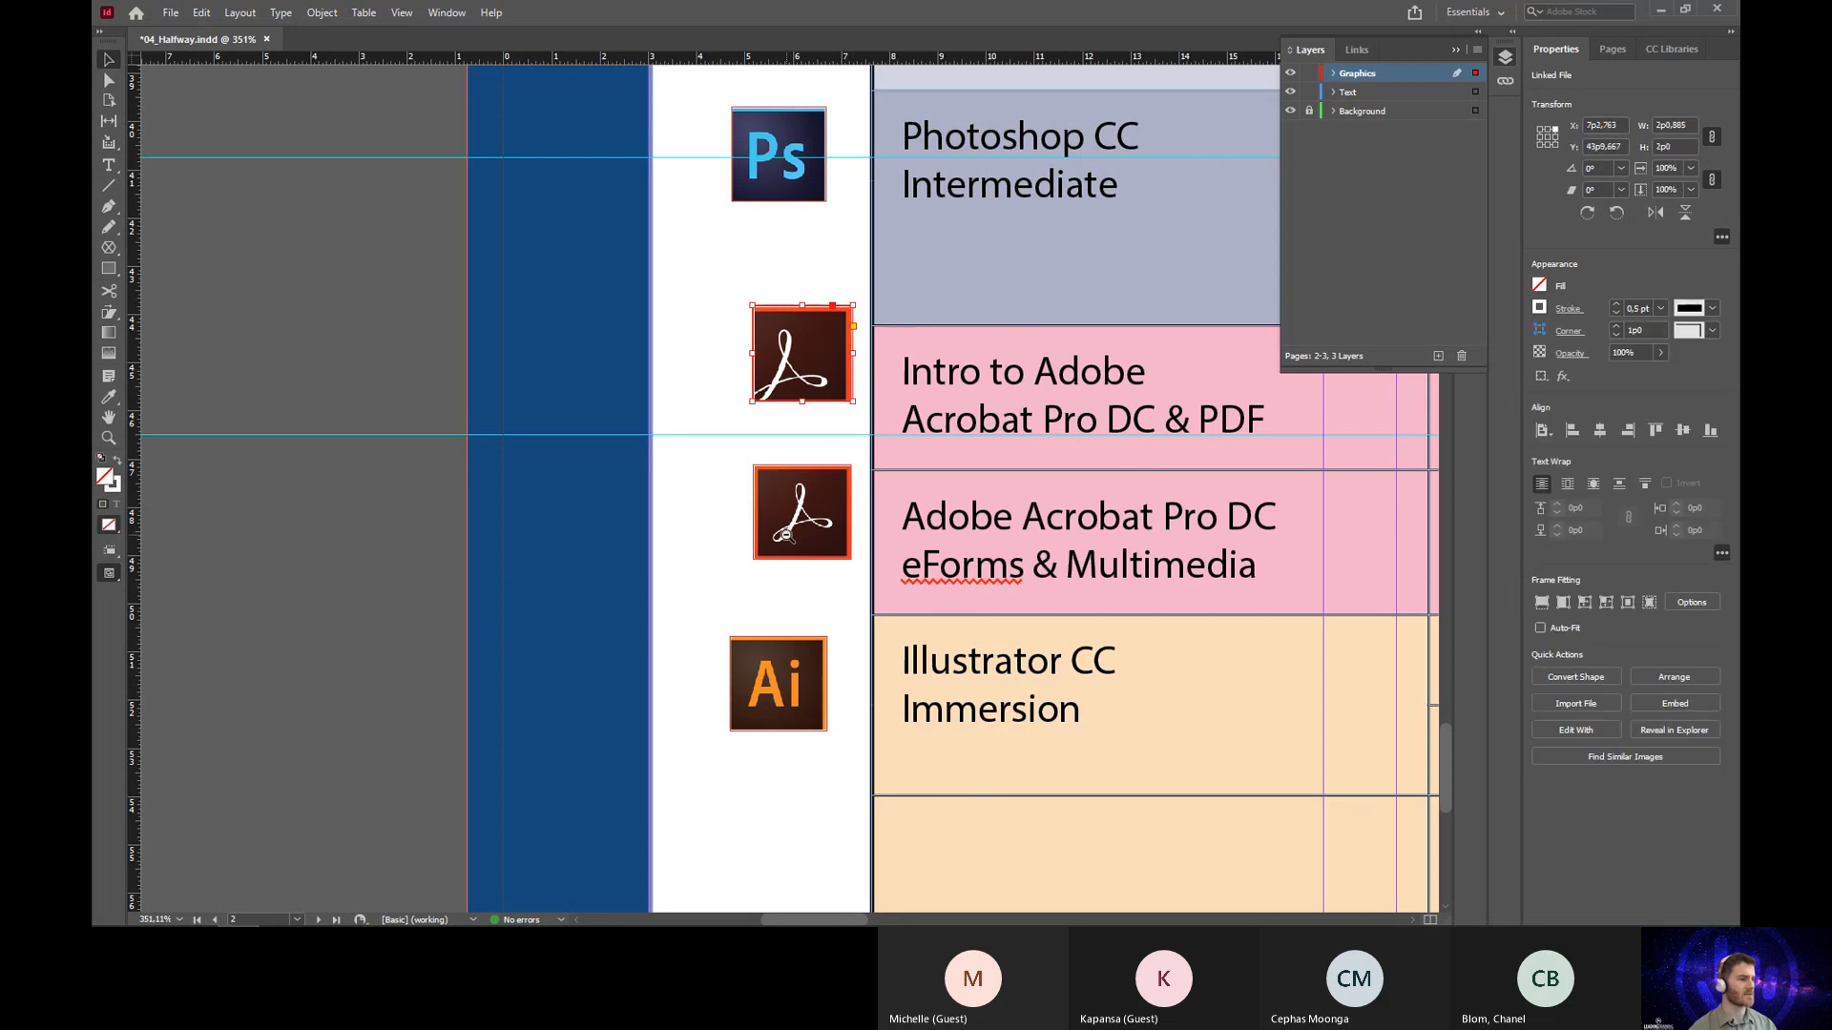
left_click(787, 536, "ctrl+alt")
left_click(787, 536, "ctrl+alt")
left_click(756, 402, "ctrl+alt")
scroll(787, 534, "up", 2)
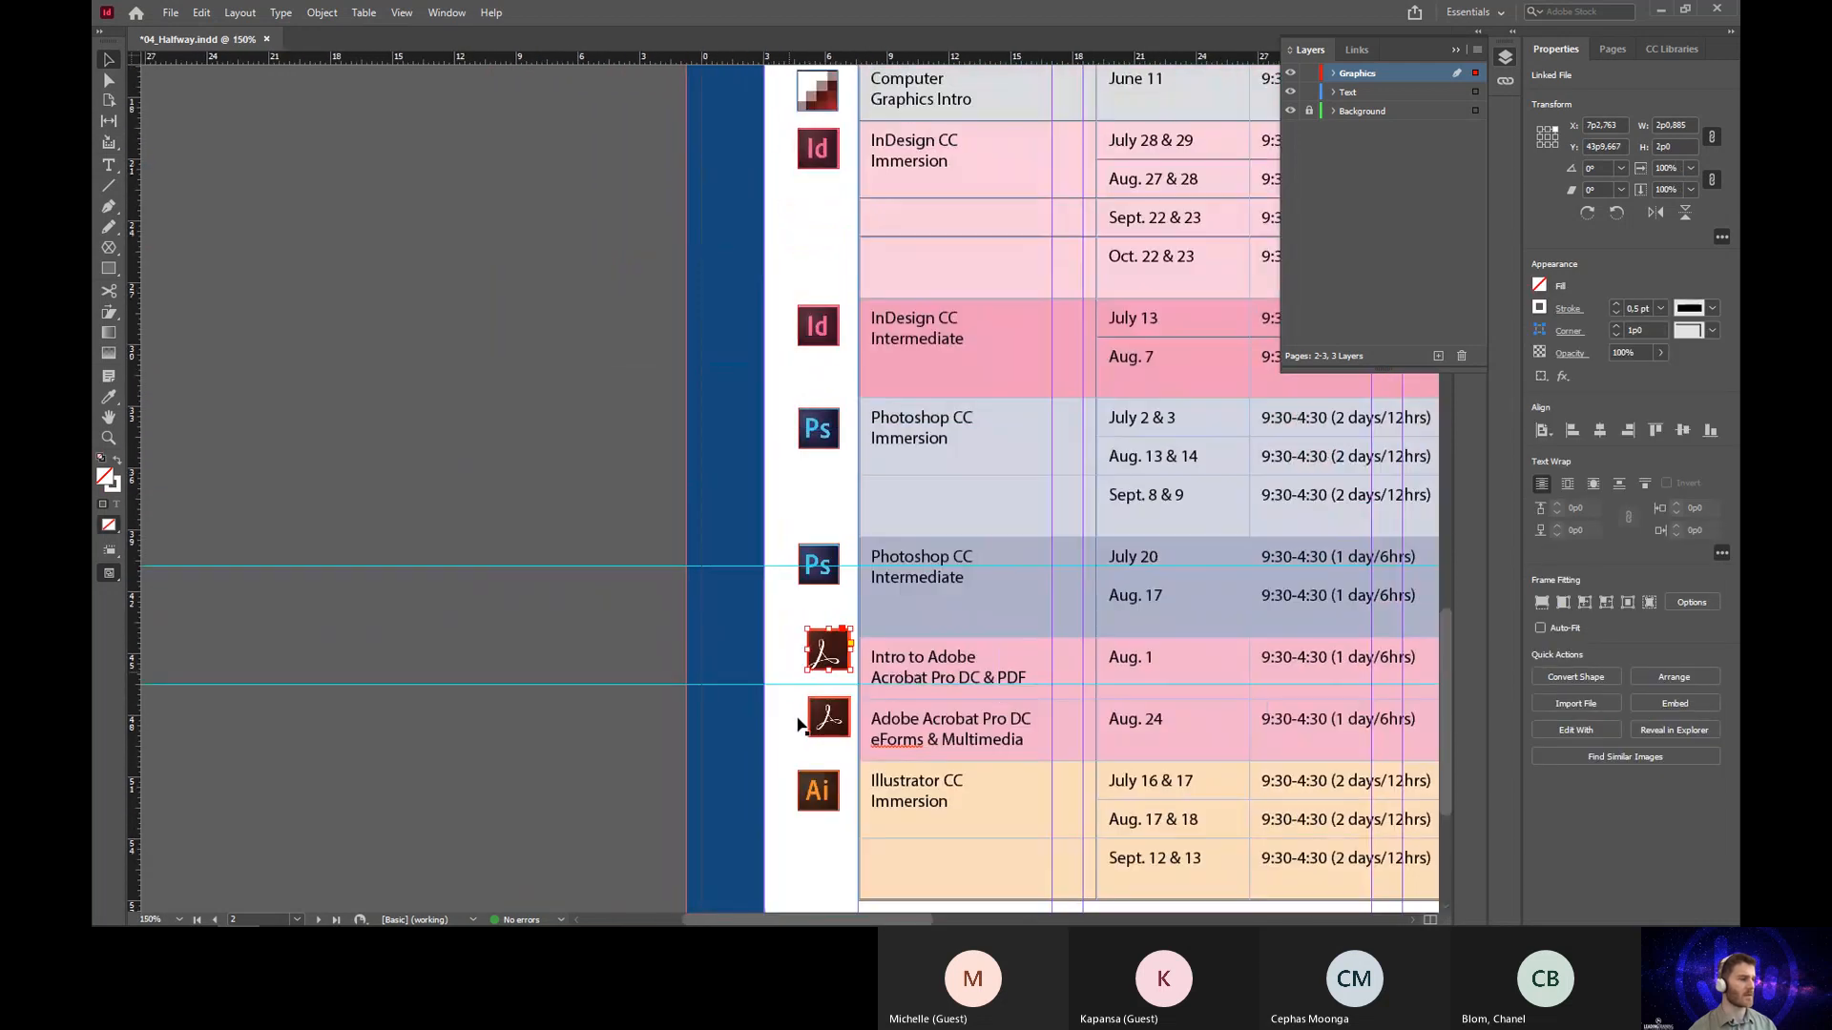
left_click(820, 799, "shift")
left_click(828, 725, "shift")
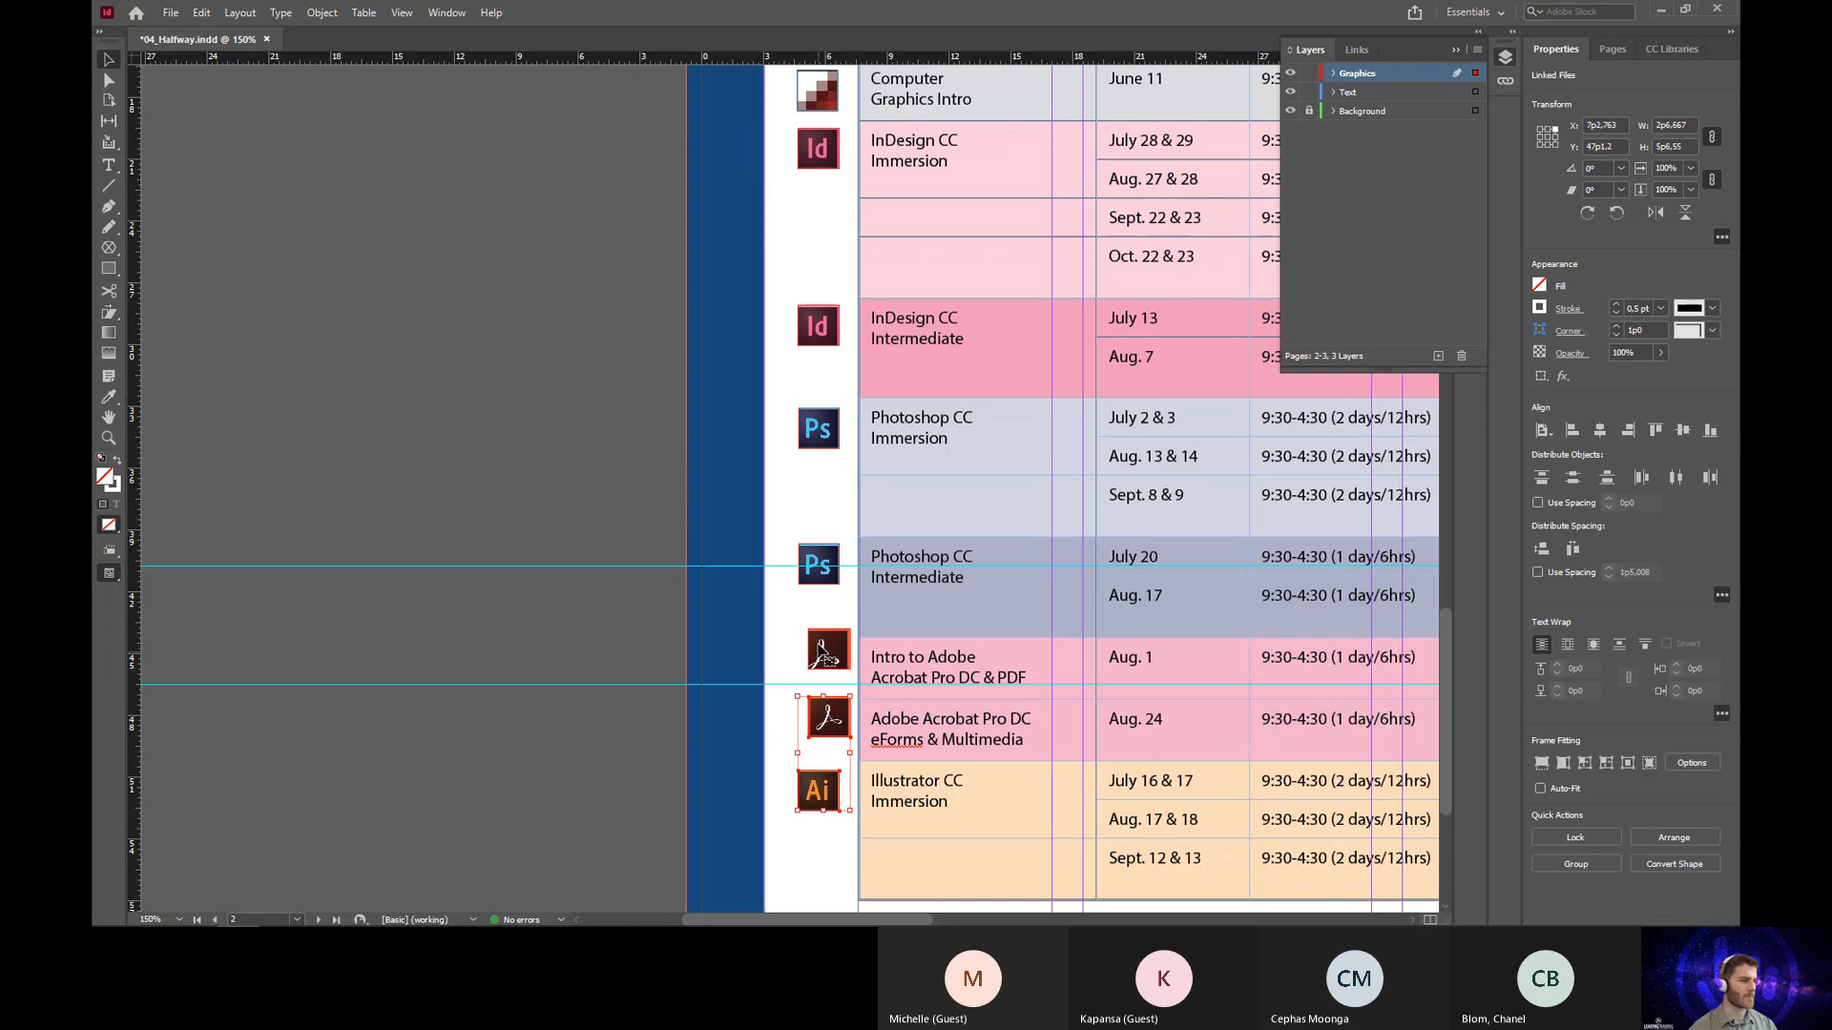
left_click(818, 577, "shift")
left_click(821, 442, "shift")
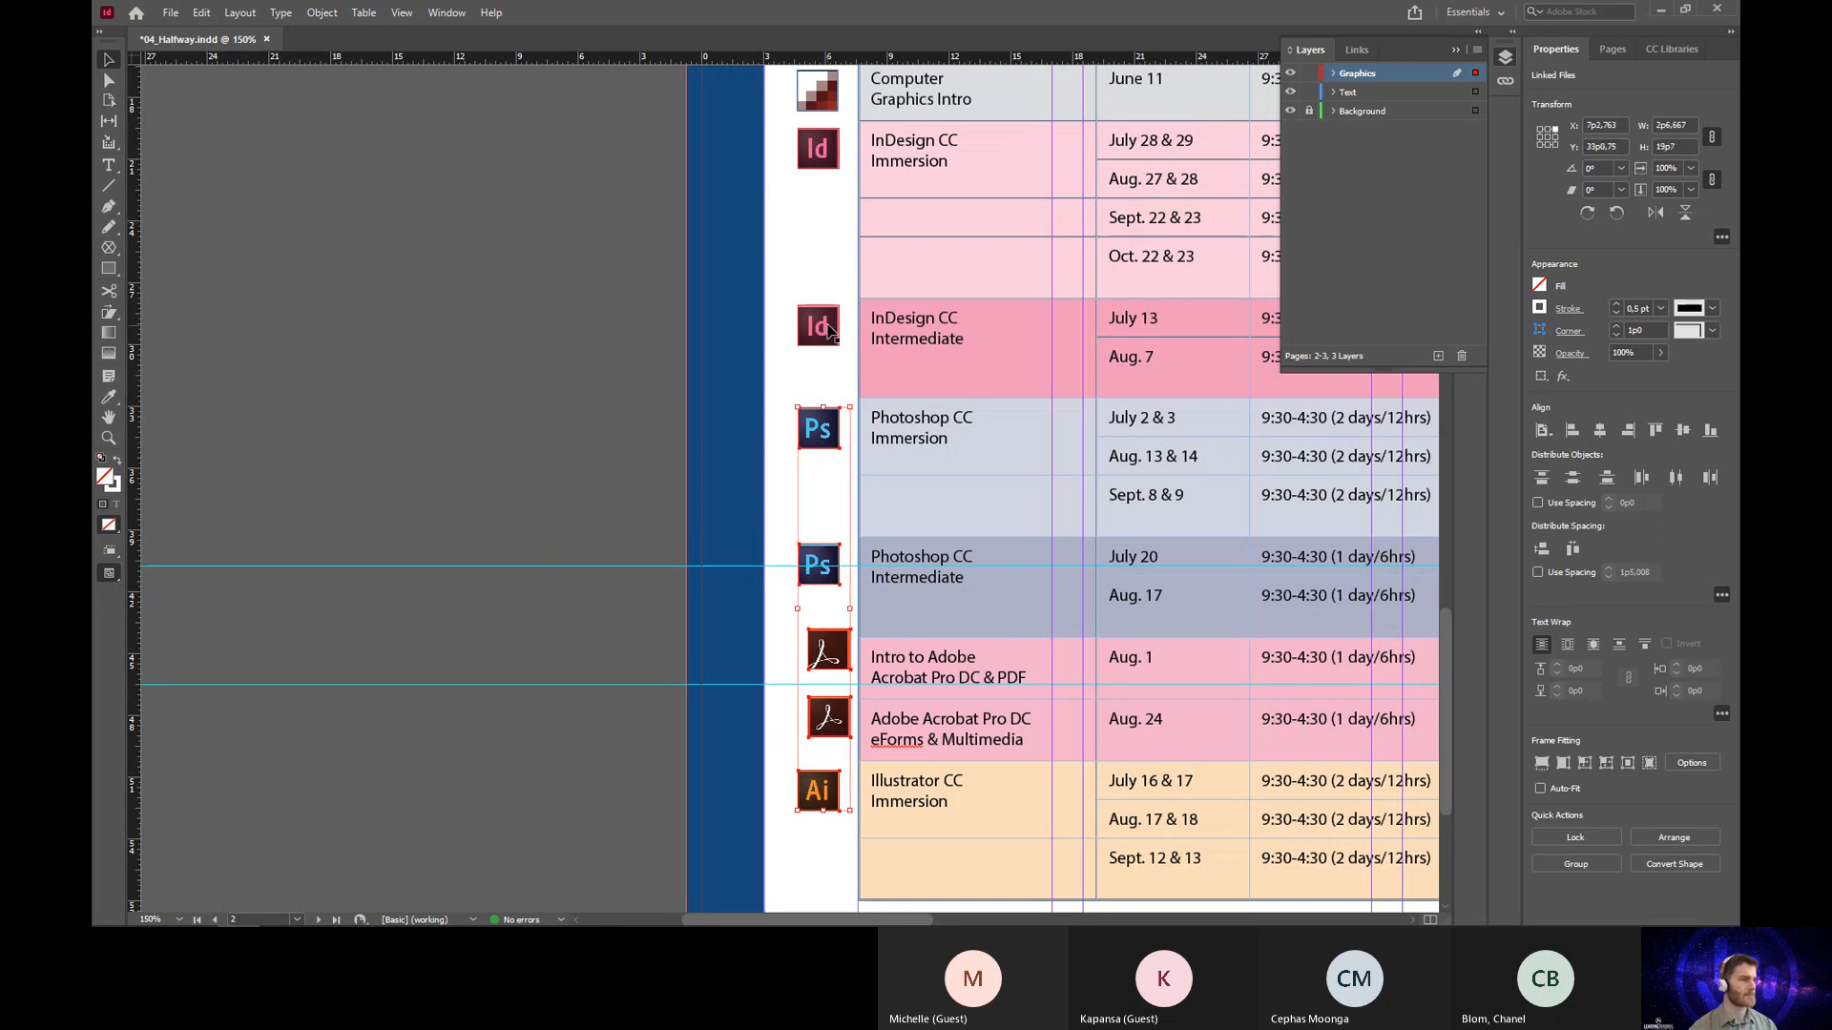
left_click(826, 329, "shift")
key("Down")
key("Down")
key("Down")
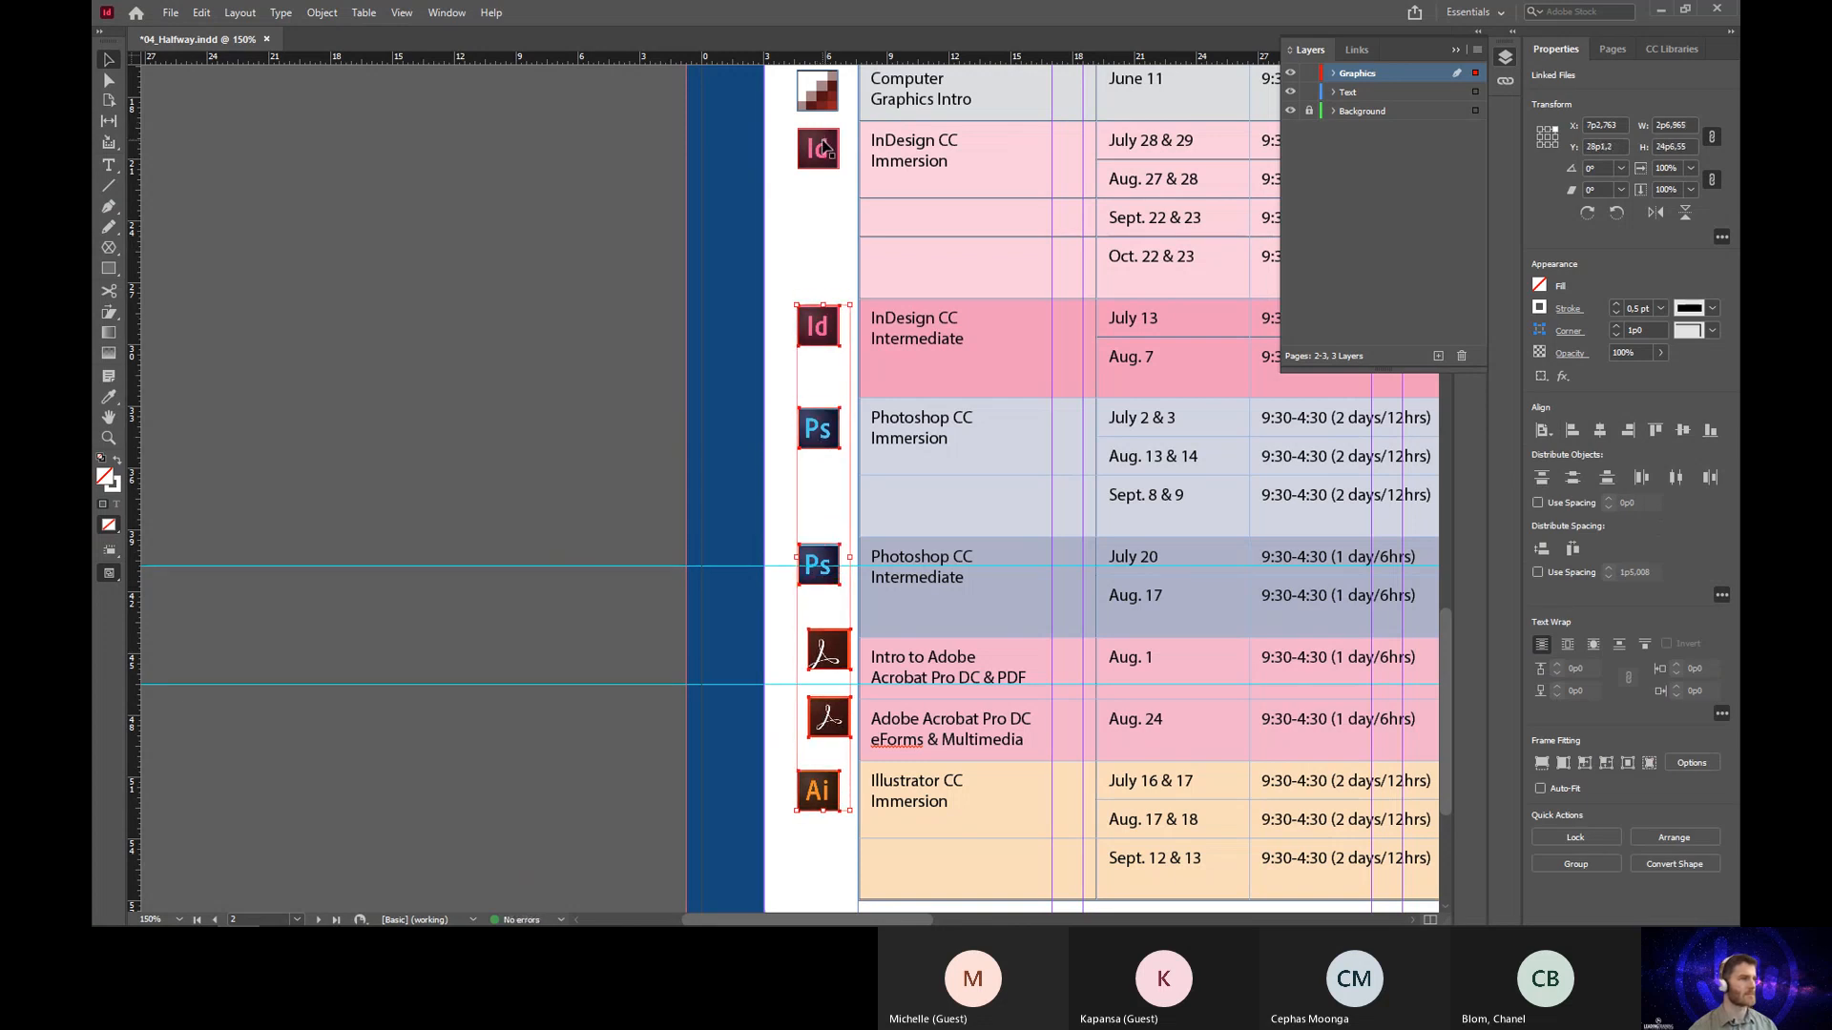
left_click(828, 156, "shift")
left_click(819, 96, "shift")
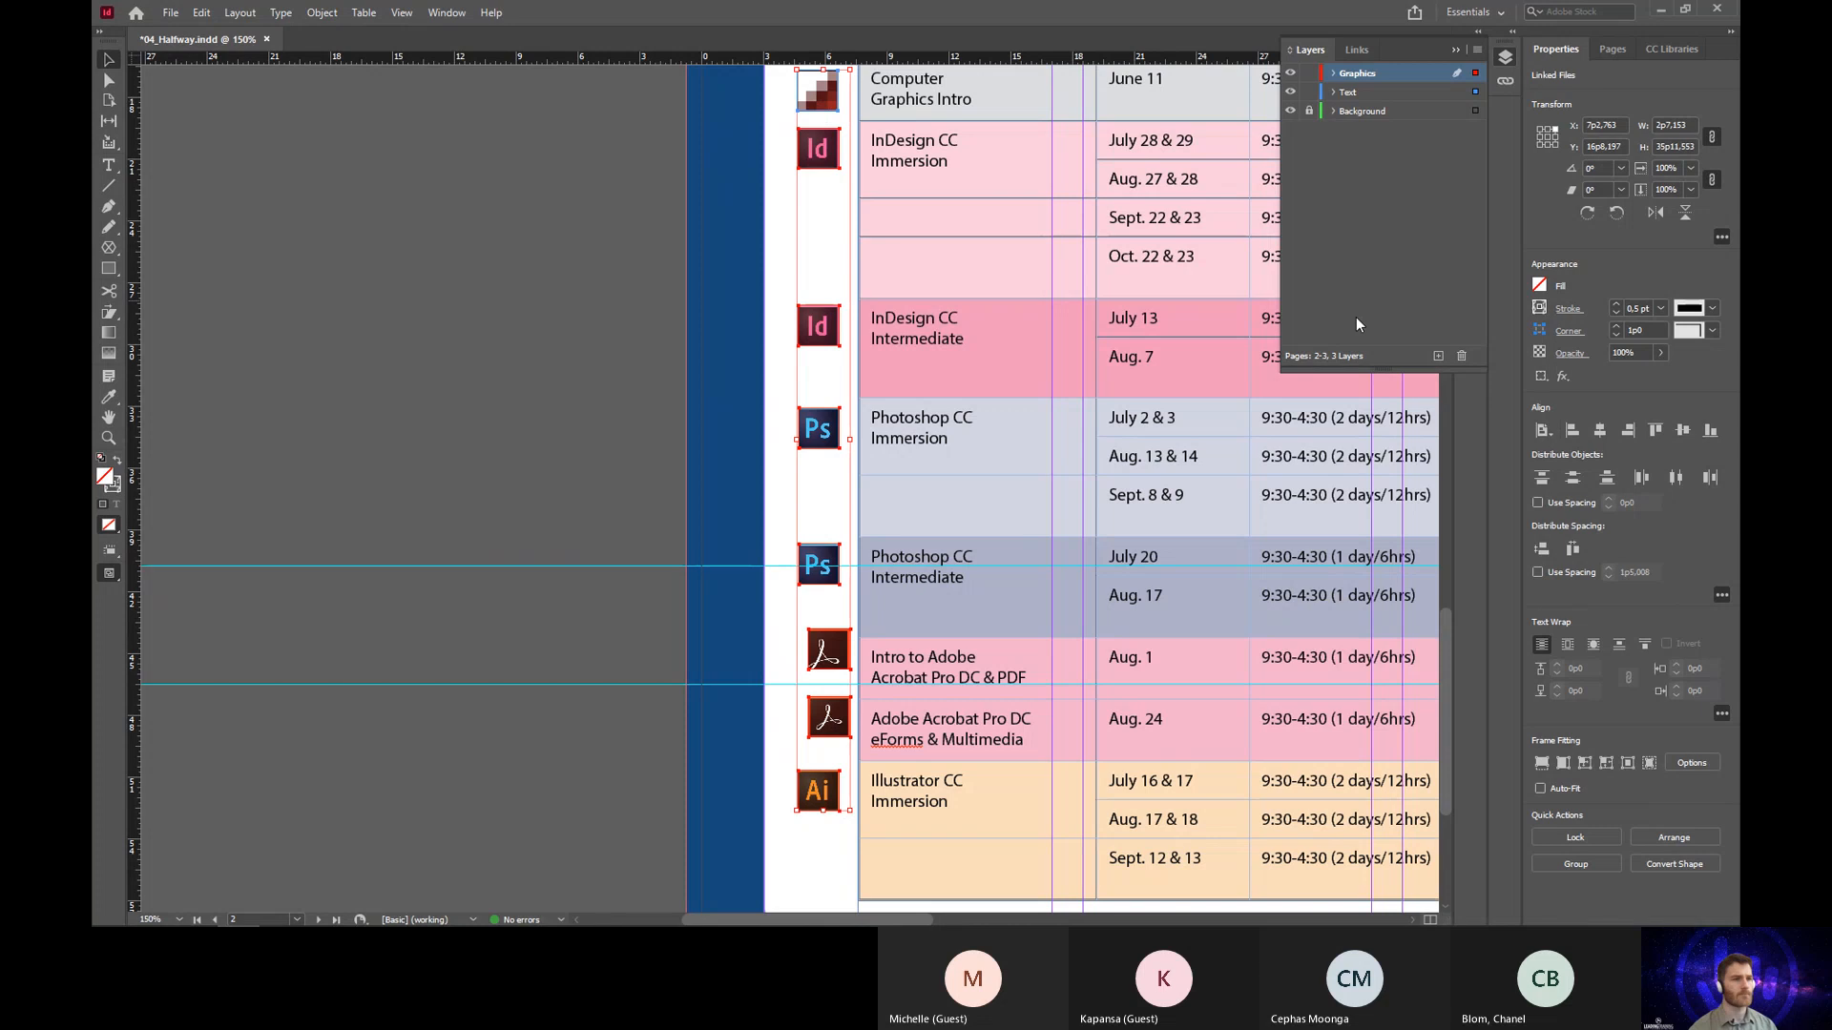
left_click(1542, 764)
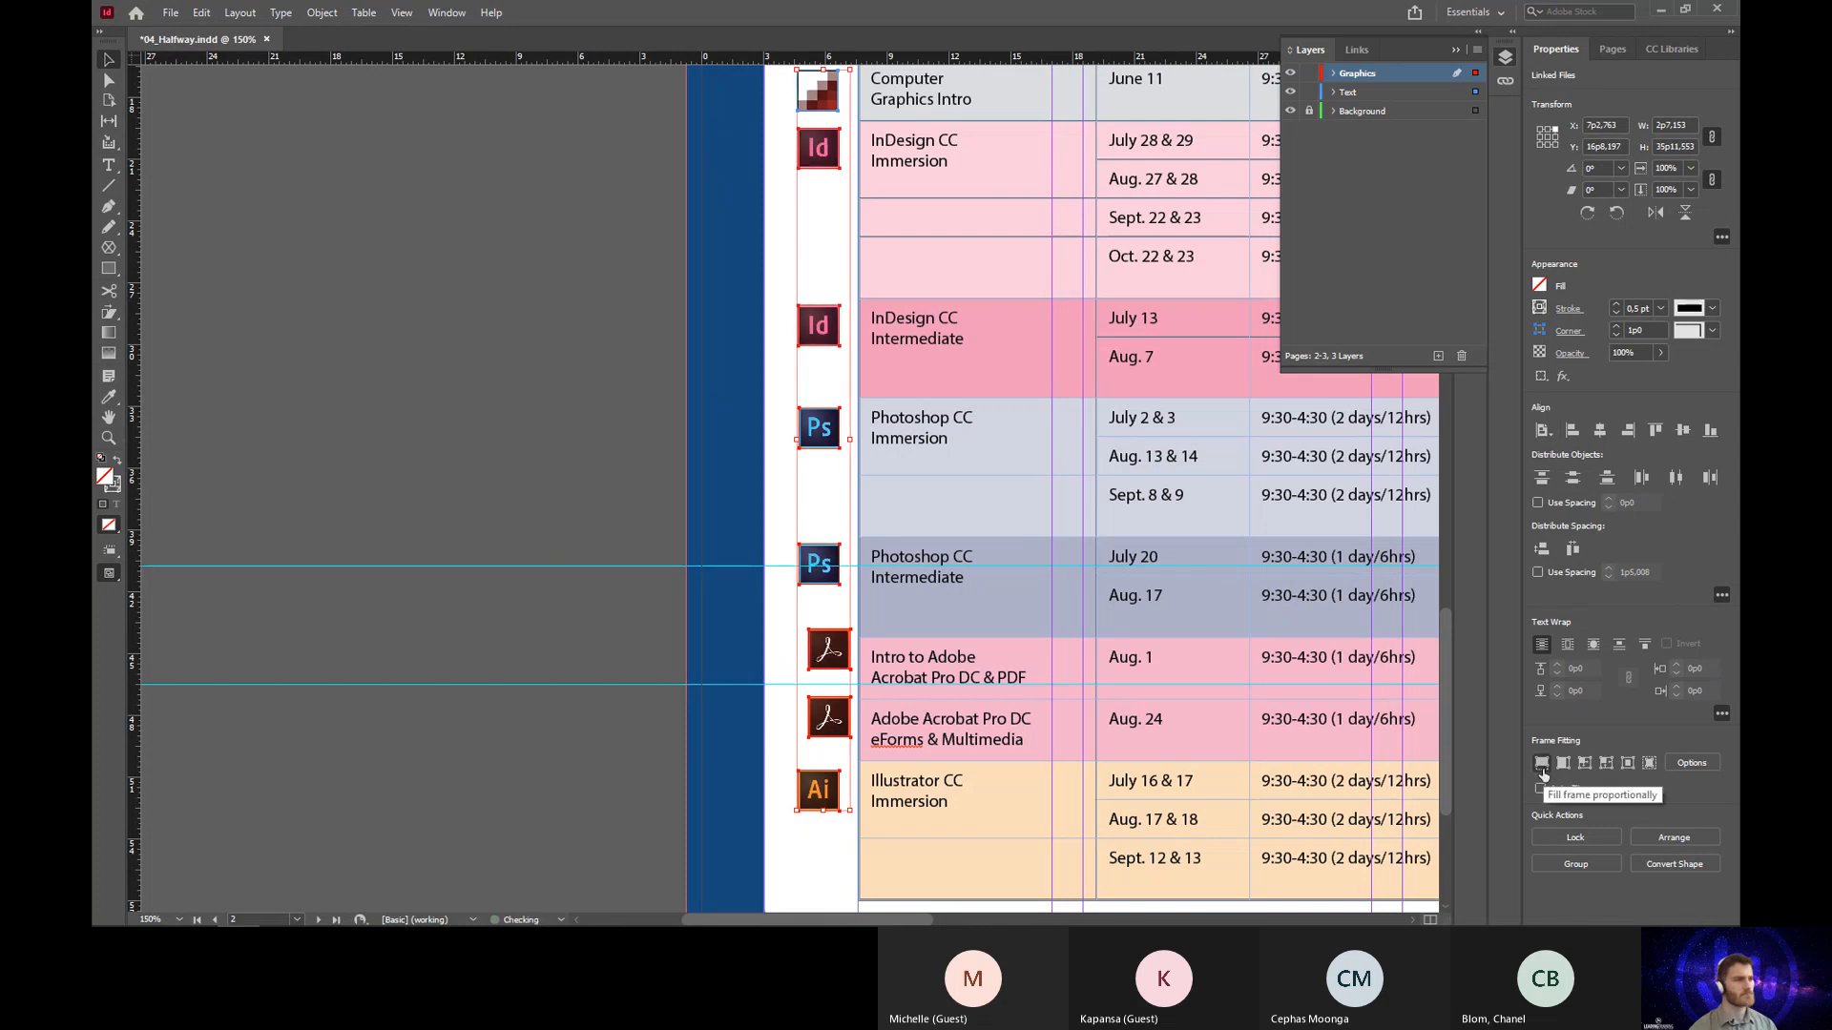
left_click(661, 484)
scroll(688, 372, "down", 1)
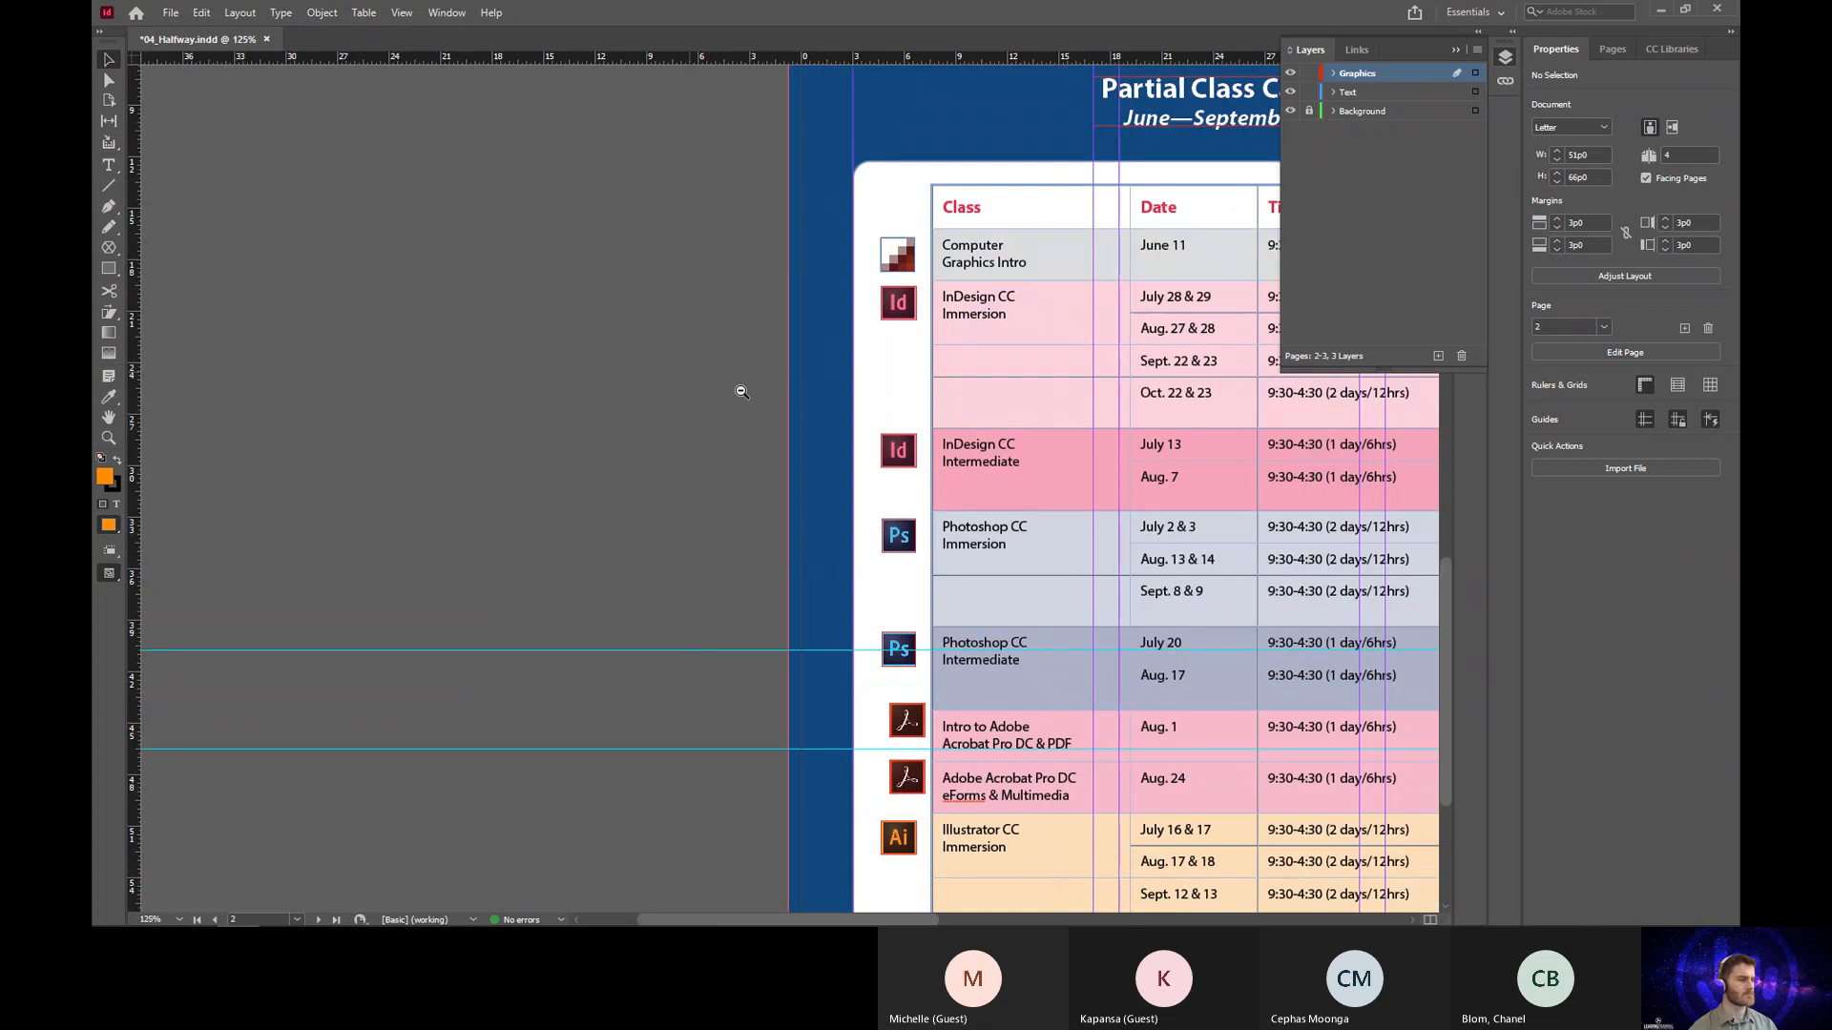
left_click_drag(767, 408, 716, 349)
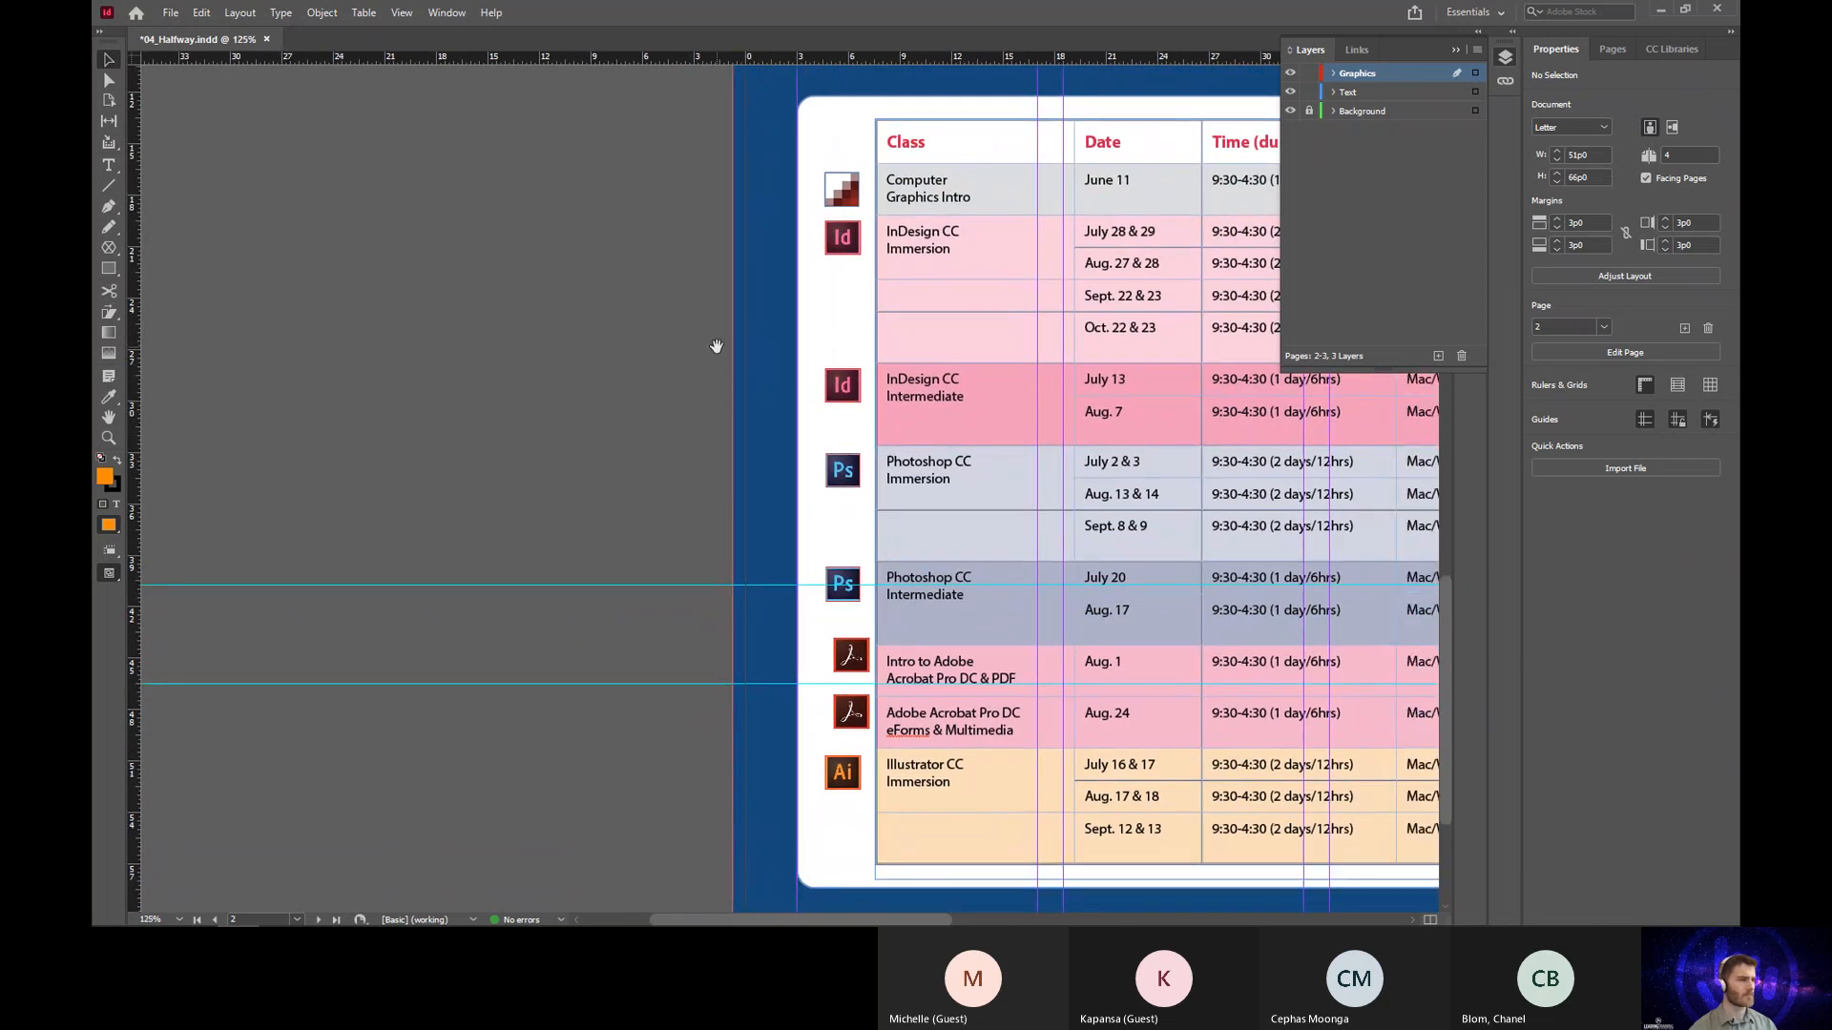
left_click(837, 196)
left_click(848, 391, "shift")
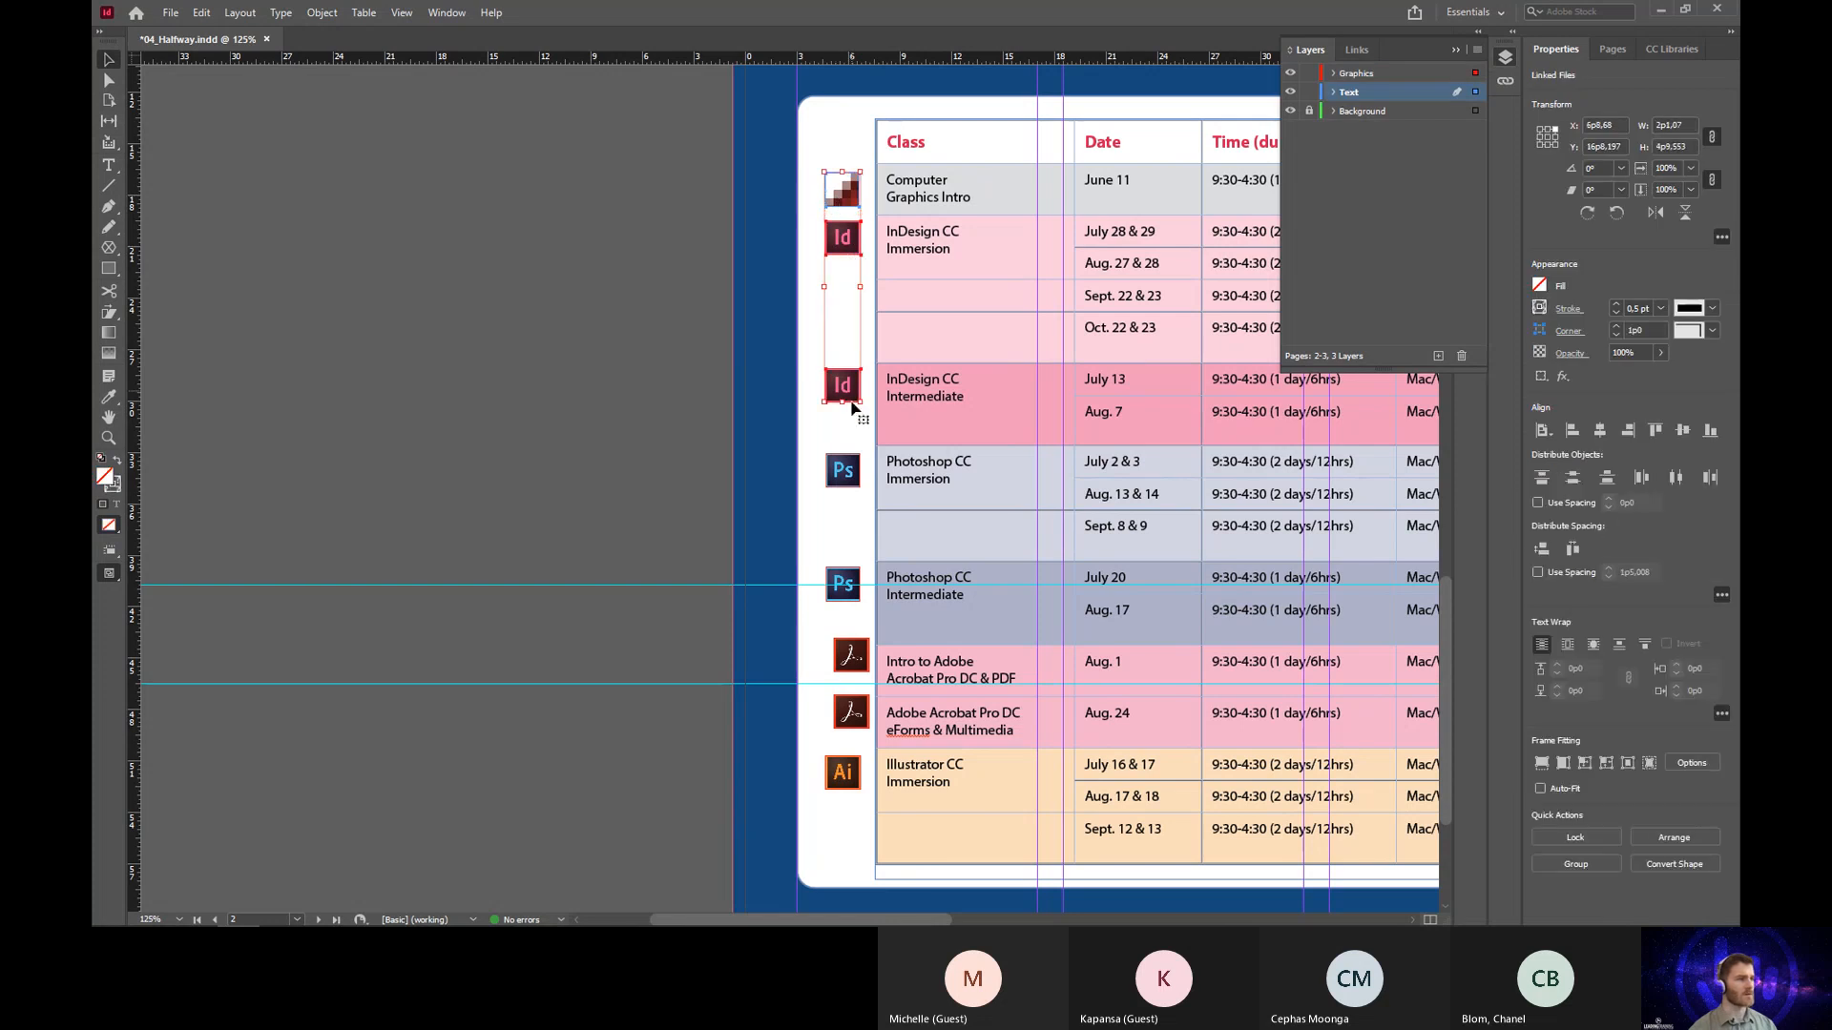
left_click(849, 485, "shift")
left_click(846, 599, "shift")
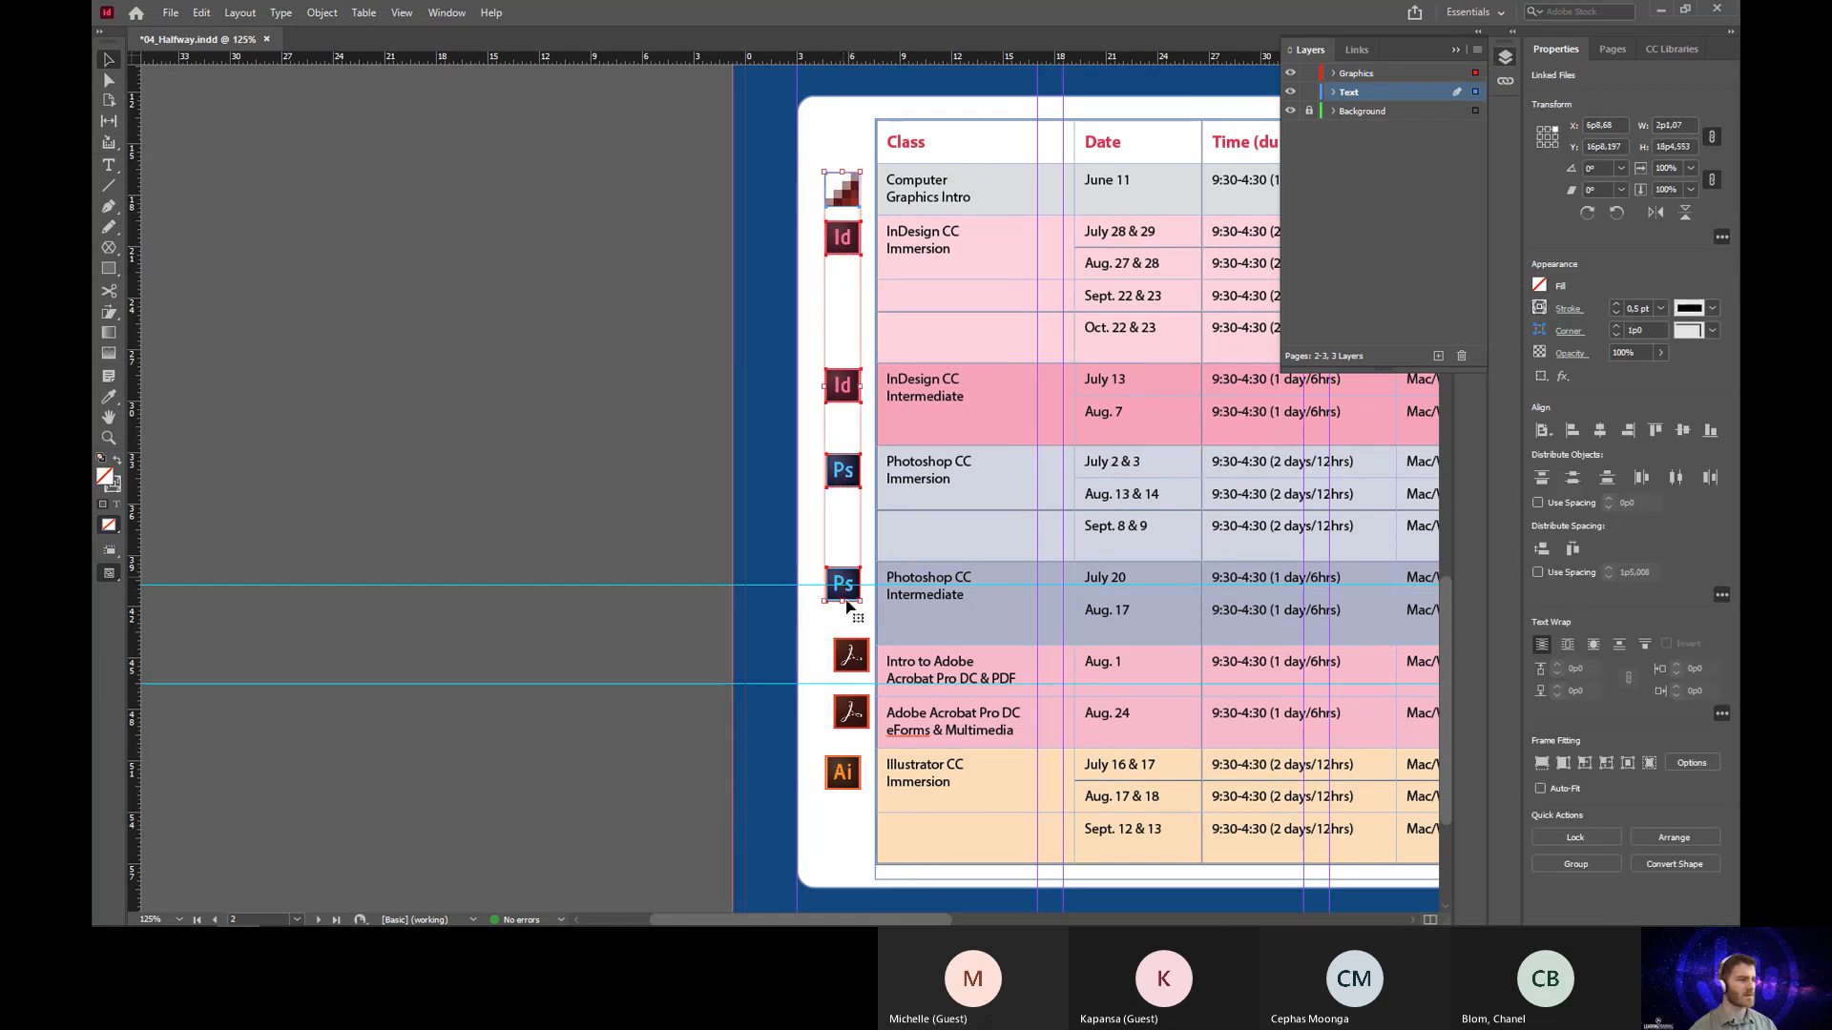
left_click(851, 656, "shift")
left_click(850, 712, "shift")
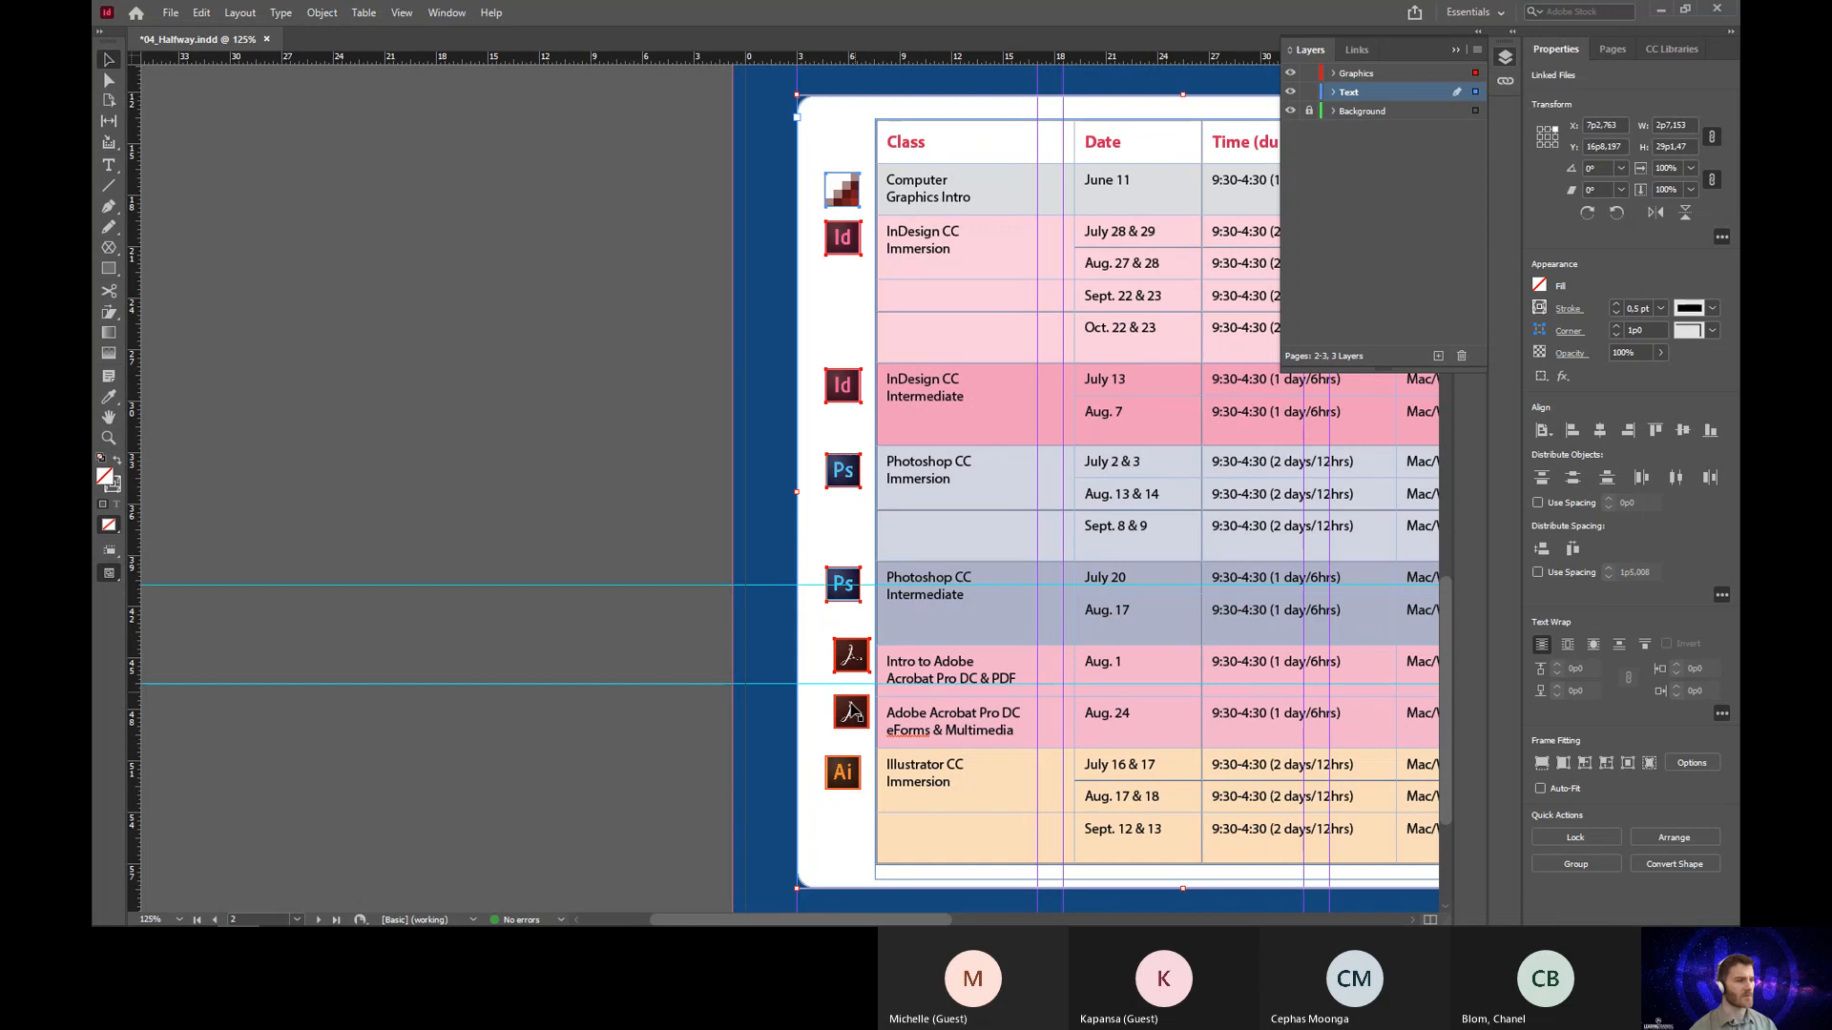
Step: Align the left edges of all the class icons beside the calendar table, and deselect them
left_click(845, 771)
left_click(847, 718, "shift")
left_click(842, 667, "shift")
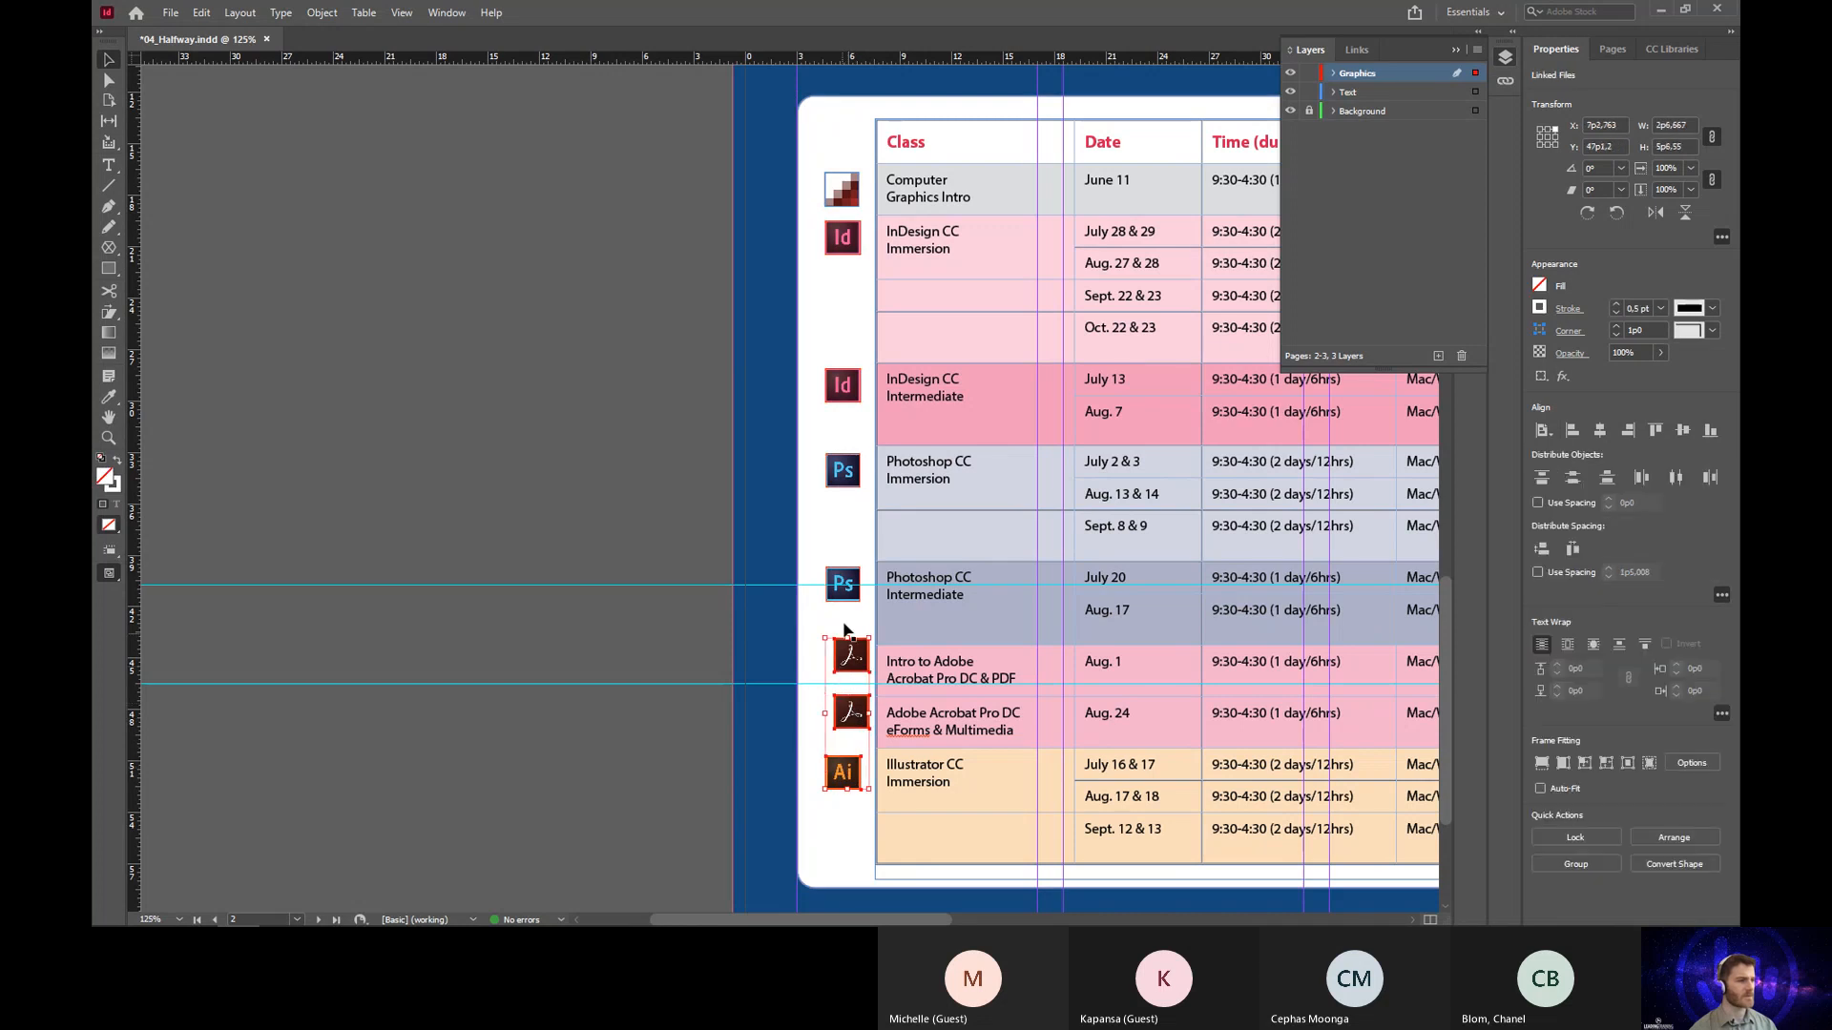
left_click(843, 601, "shift")
left_click(837, 466, "shift")
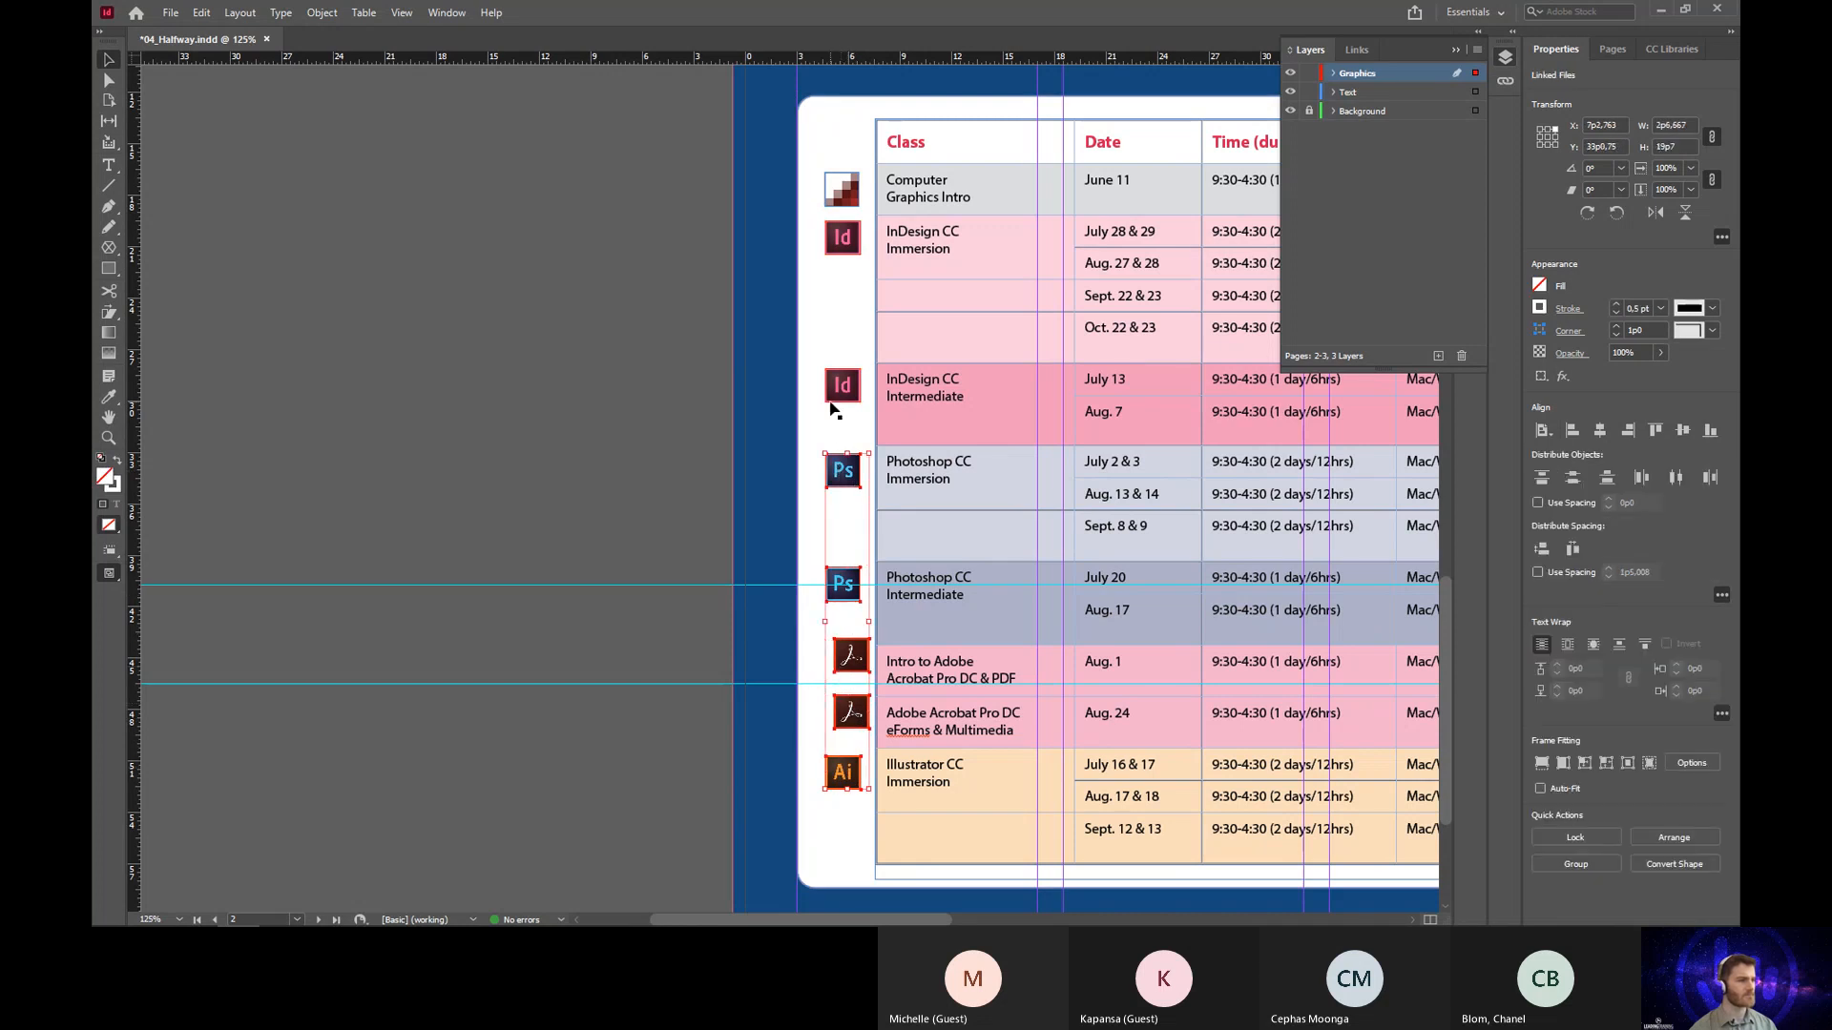
left_click(839, 392, "shift")
left_click(845, 227, "shift")
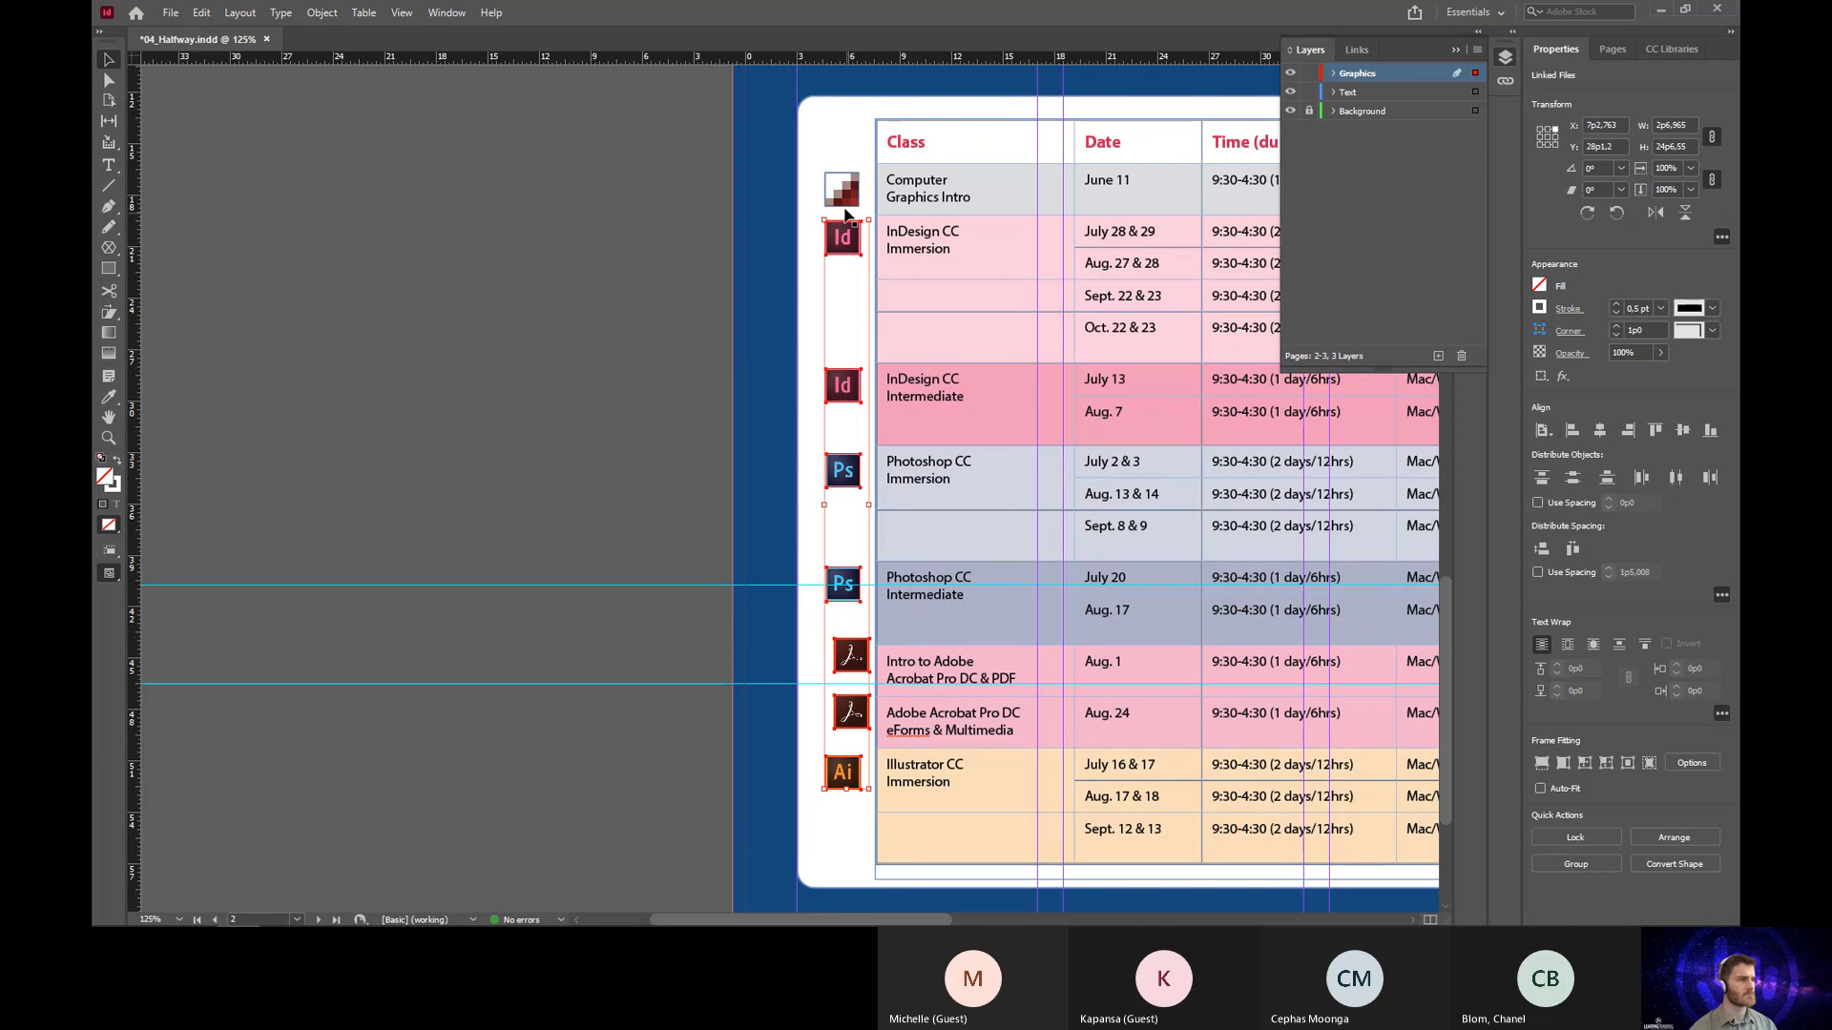
left_click(843, 191, "shift")
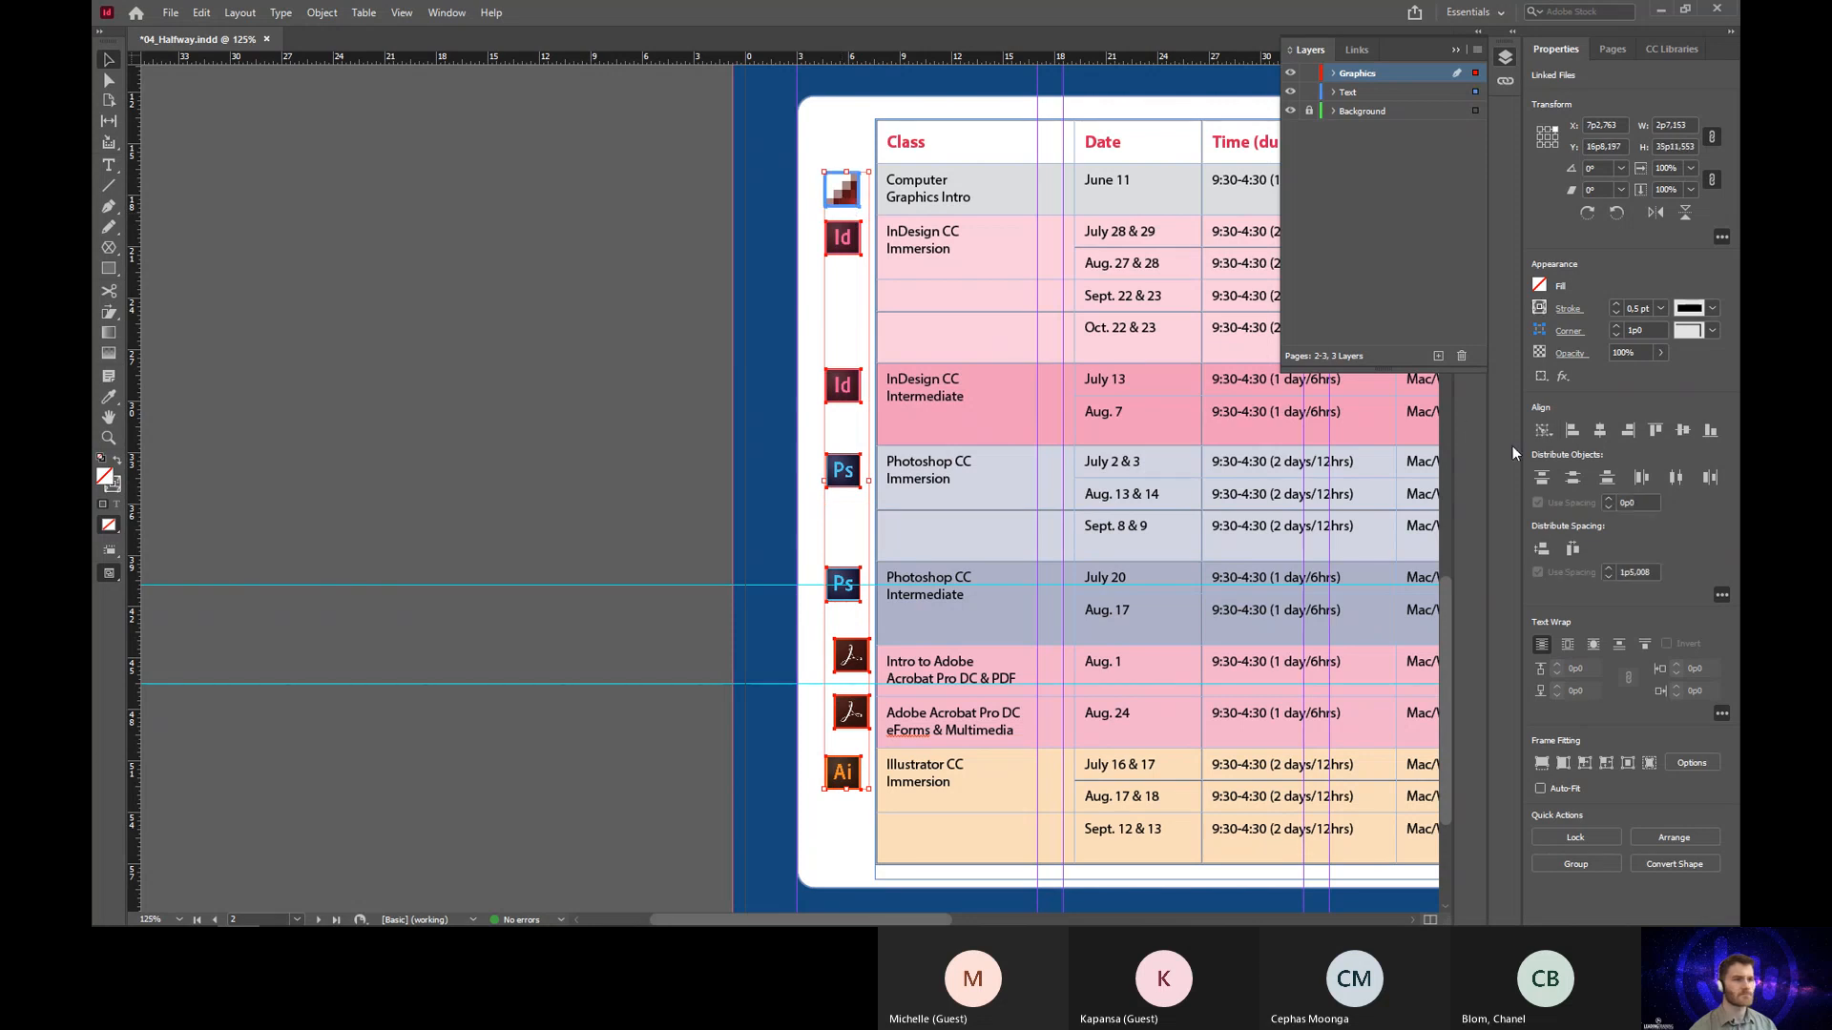
left_click(1571, 430)
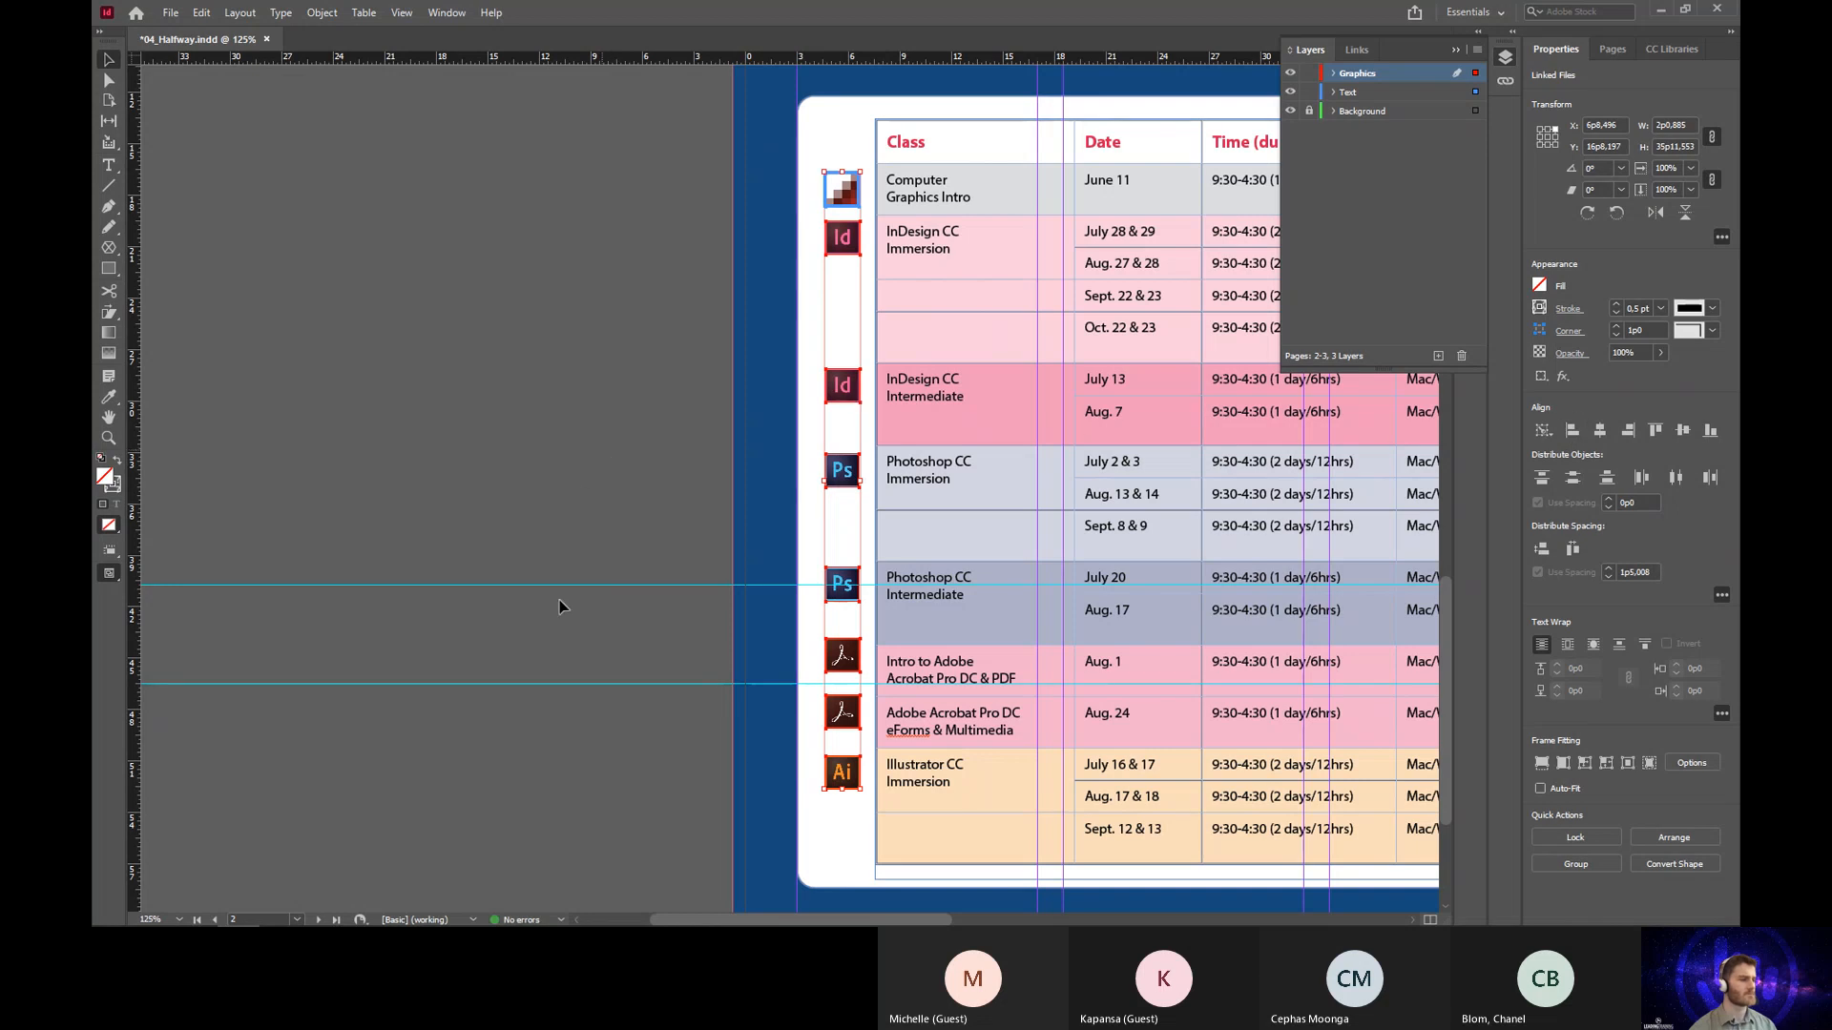
left_click(608, 727)
Step: Nudge both Acrobat icons slightly down together to line up with their table rows, and deselect them
left_click(842, 711)
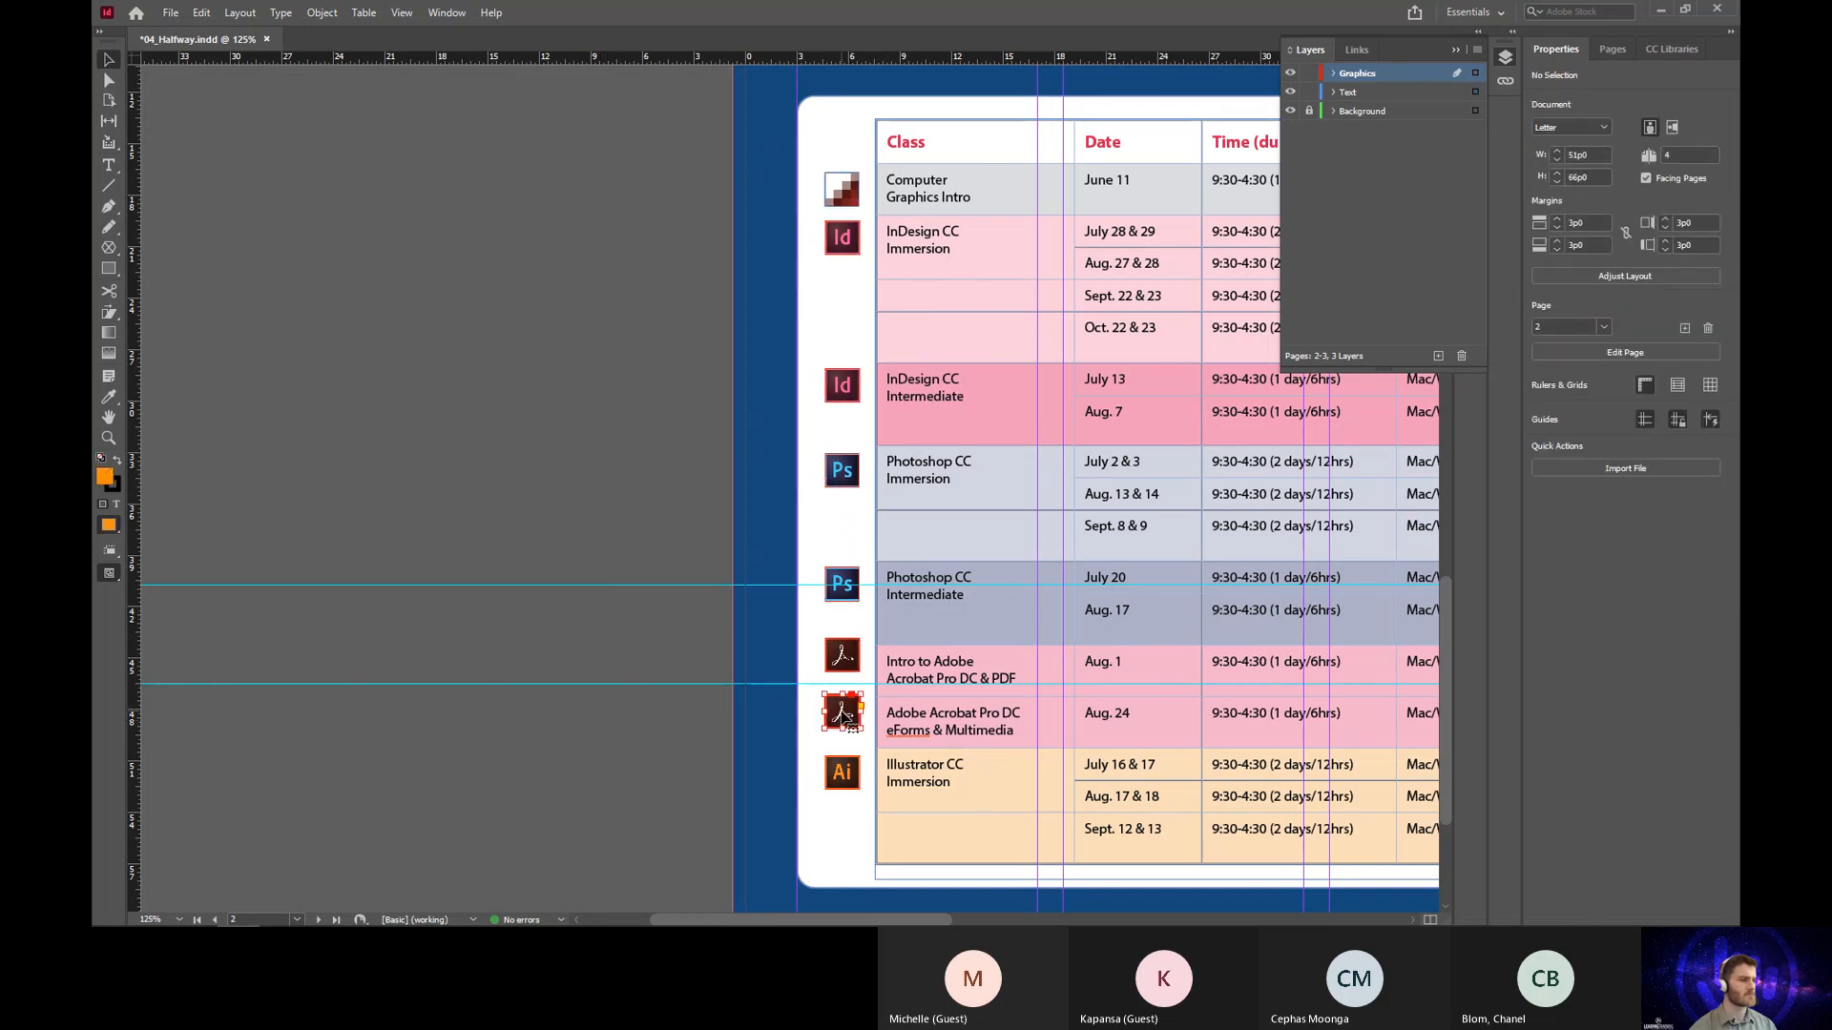
left_click(837, 650, "shift")
key("shift+Down")
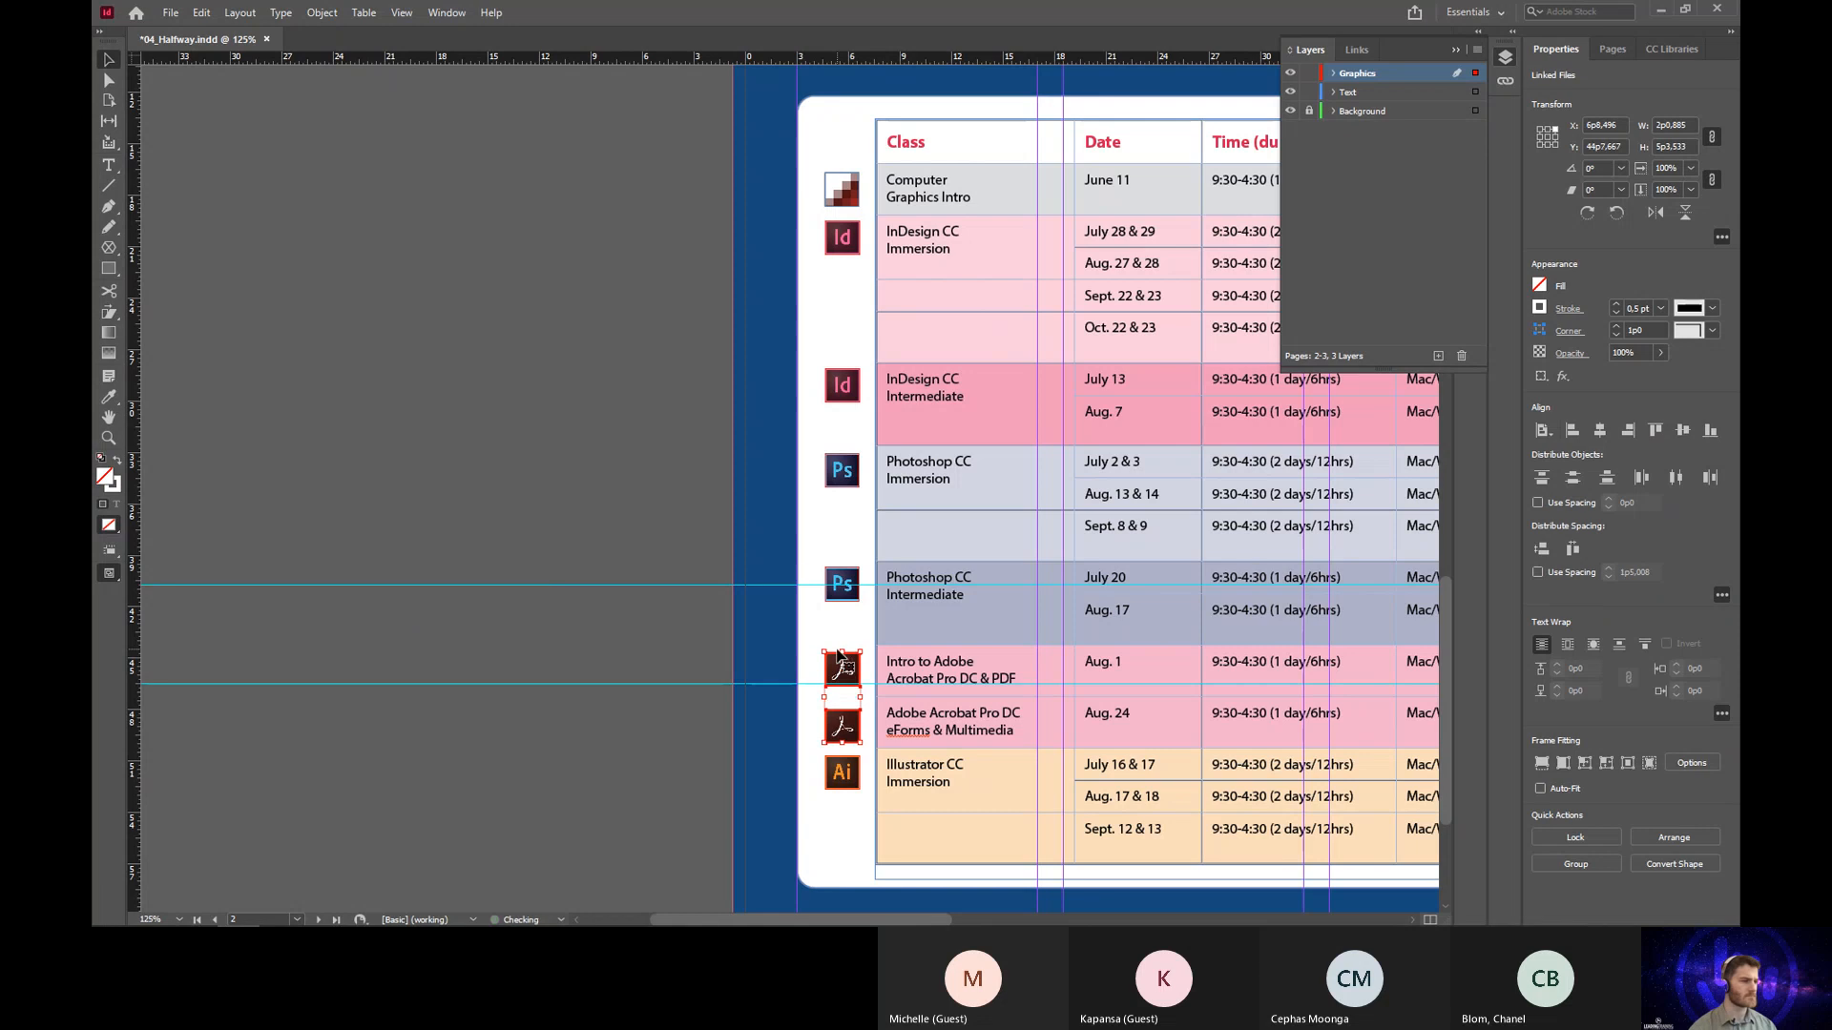
key("Up")
key("Up")
key("Up")
key("Up")
key("Up")
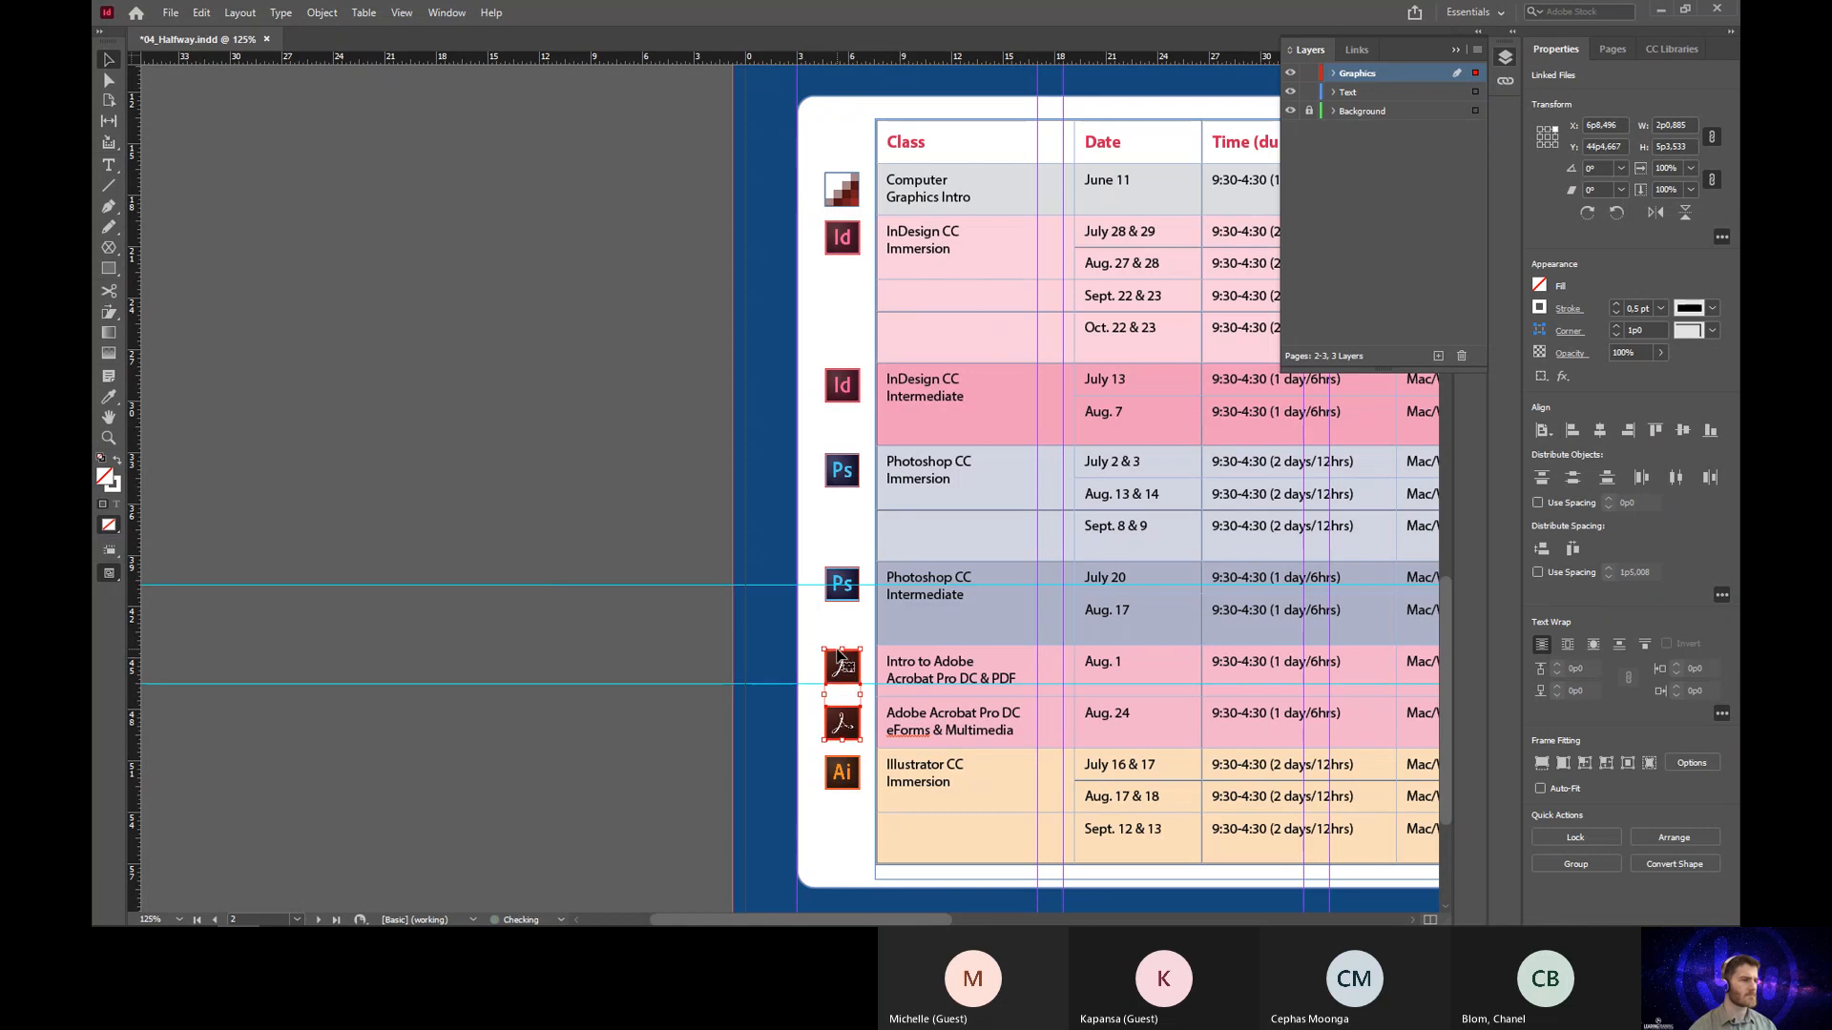
left_click(718, 563)
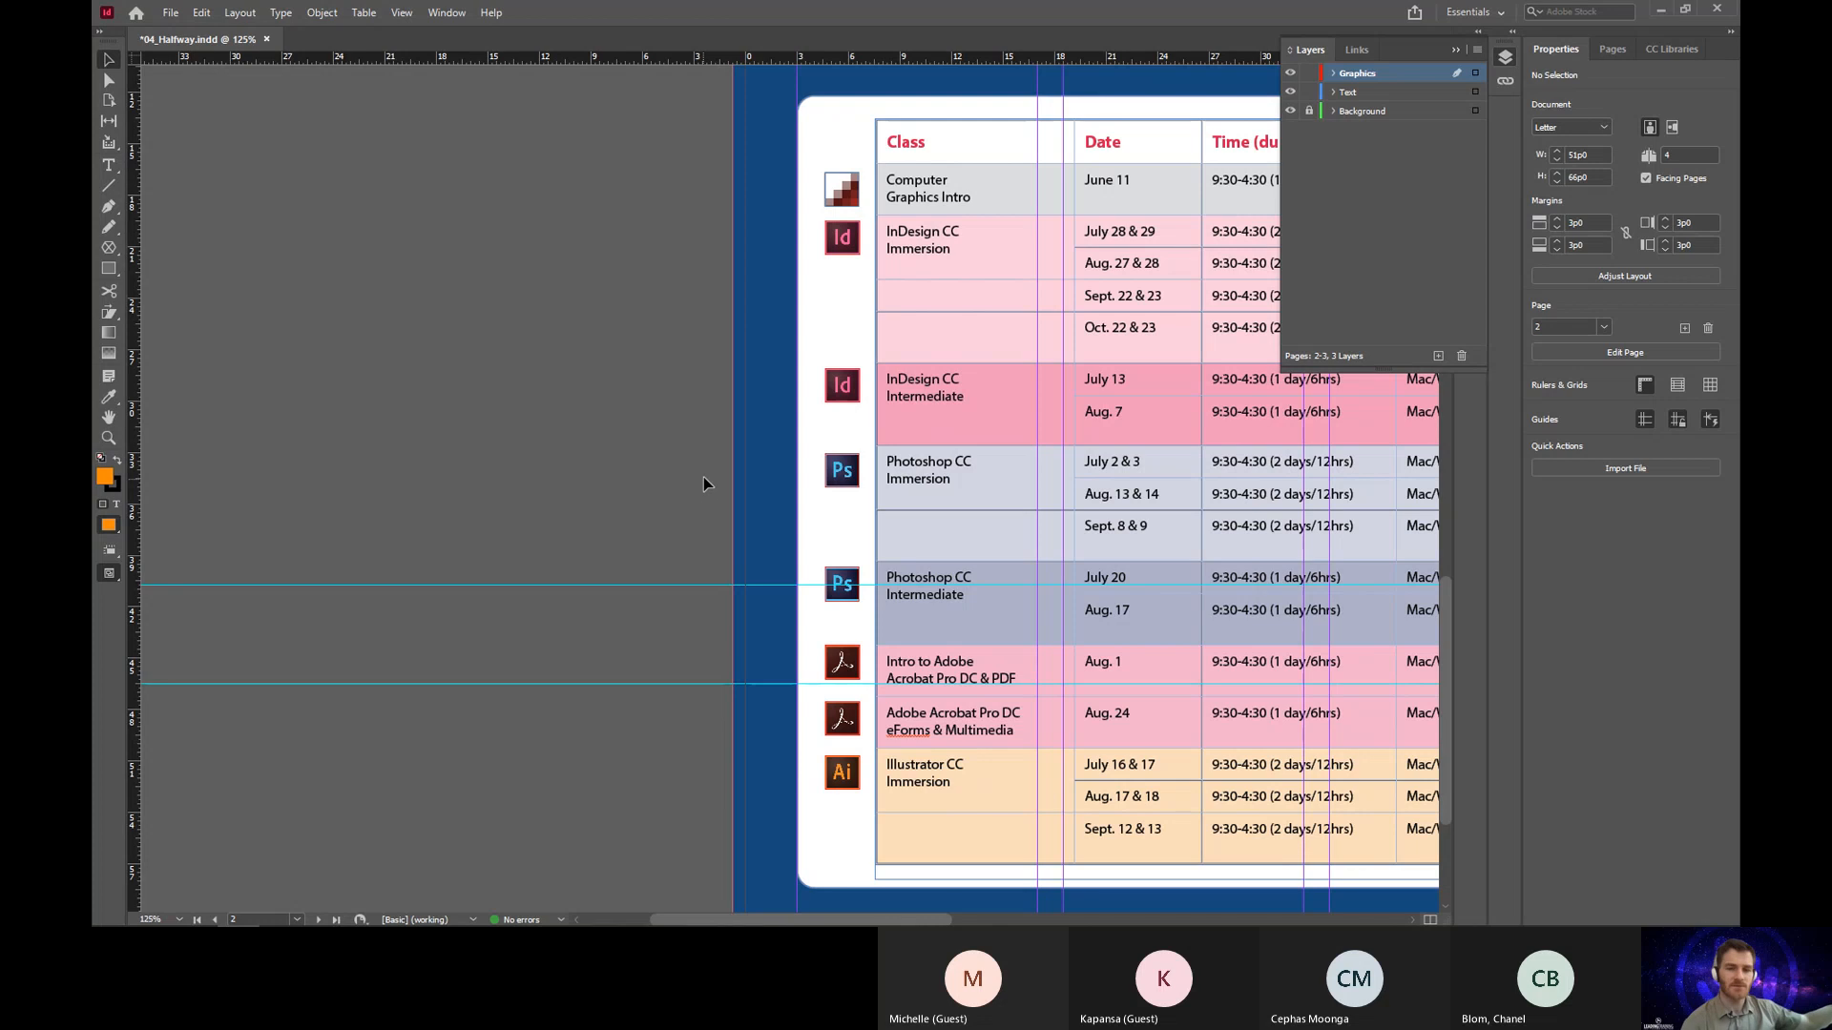
Step: Start generating a QR code for the Customer Testimonials page and set its type to Web Hyperlink
scroll(706, 477, "up", 15)
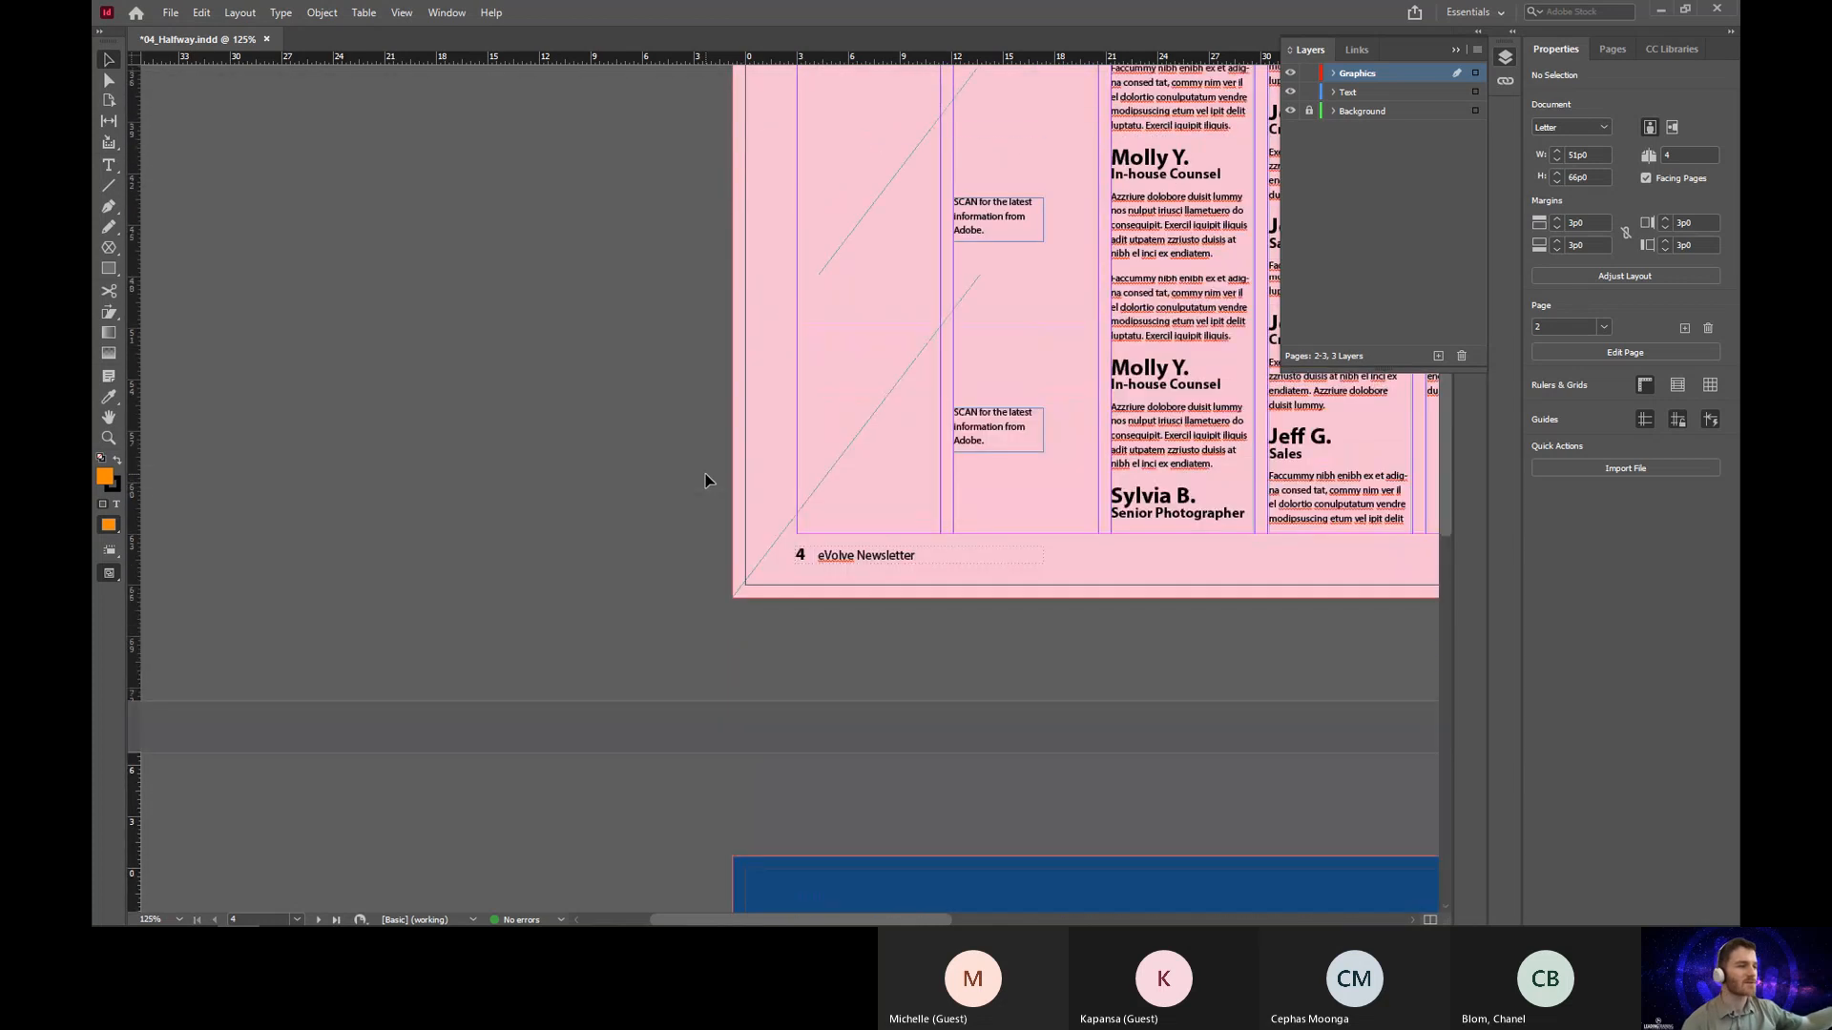
scroll(706, 477, "up", 5)
scroll(706, 477, "down", 2)
scroll(706, 477, "up", 2)
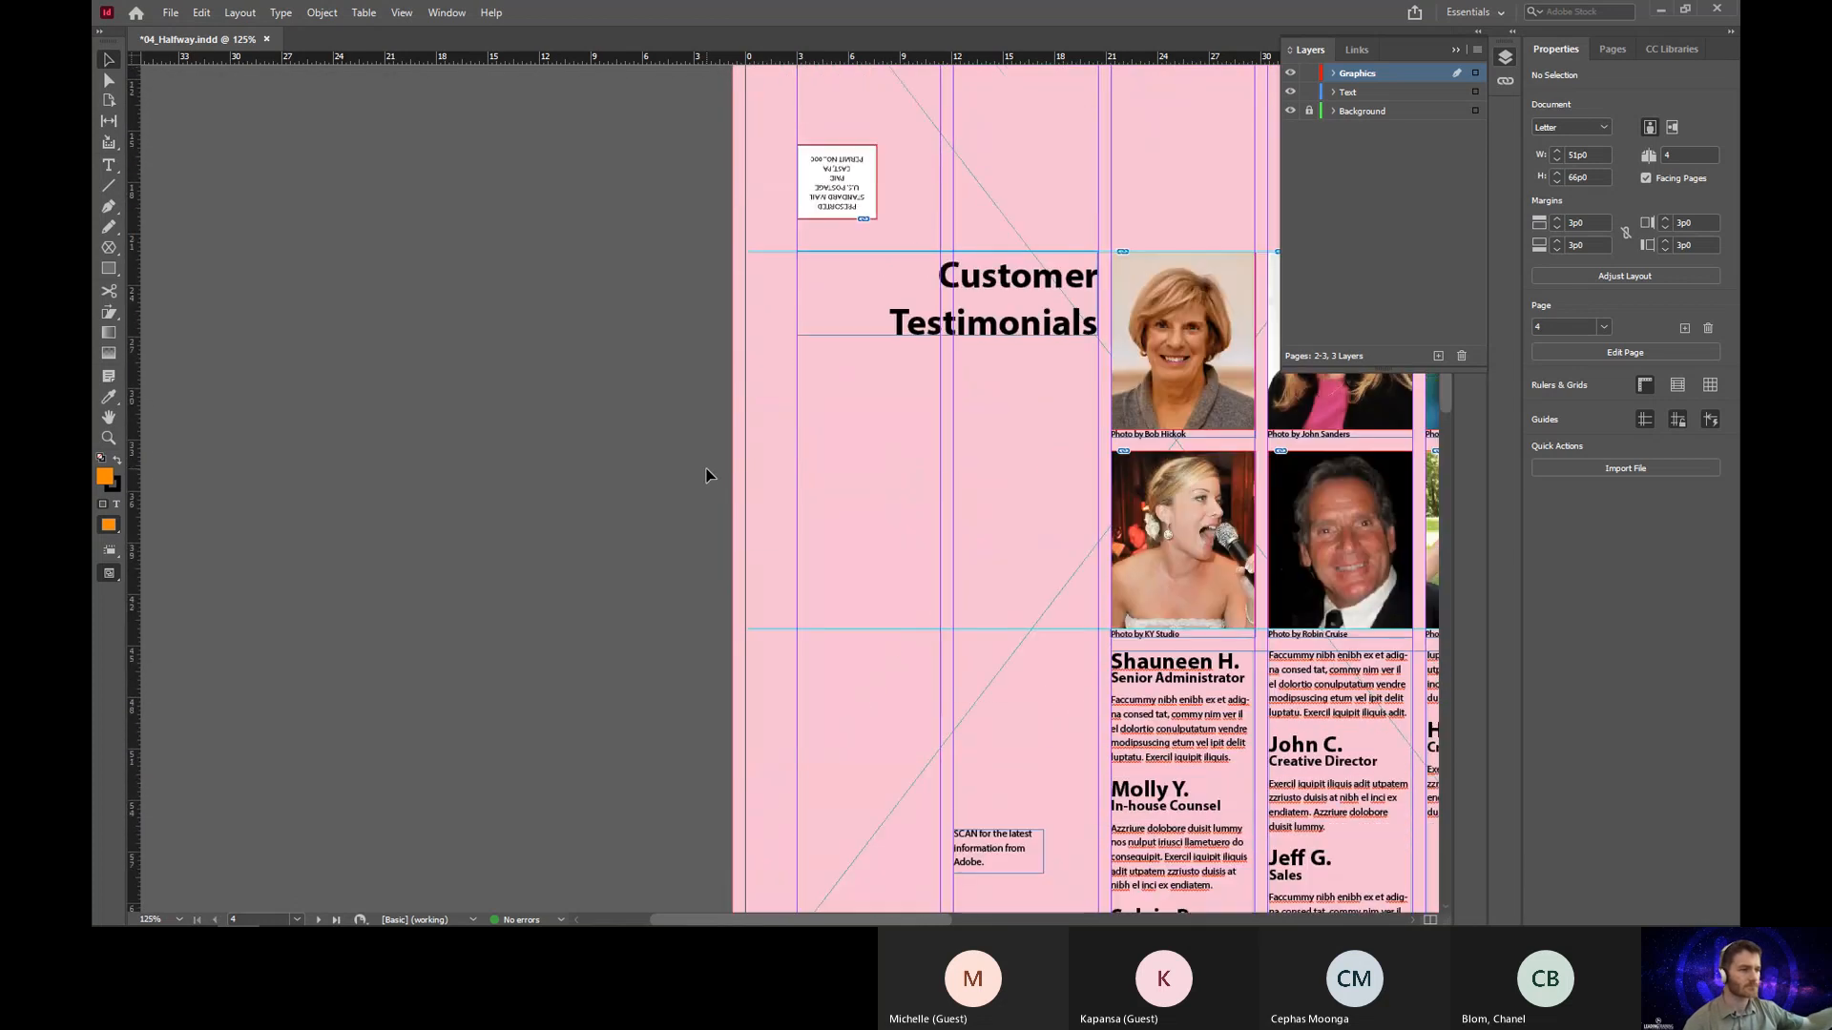
scroll(706, 475, "down", 2)
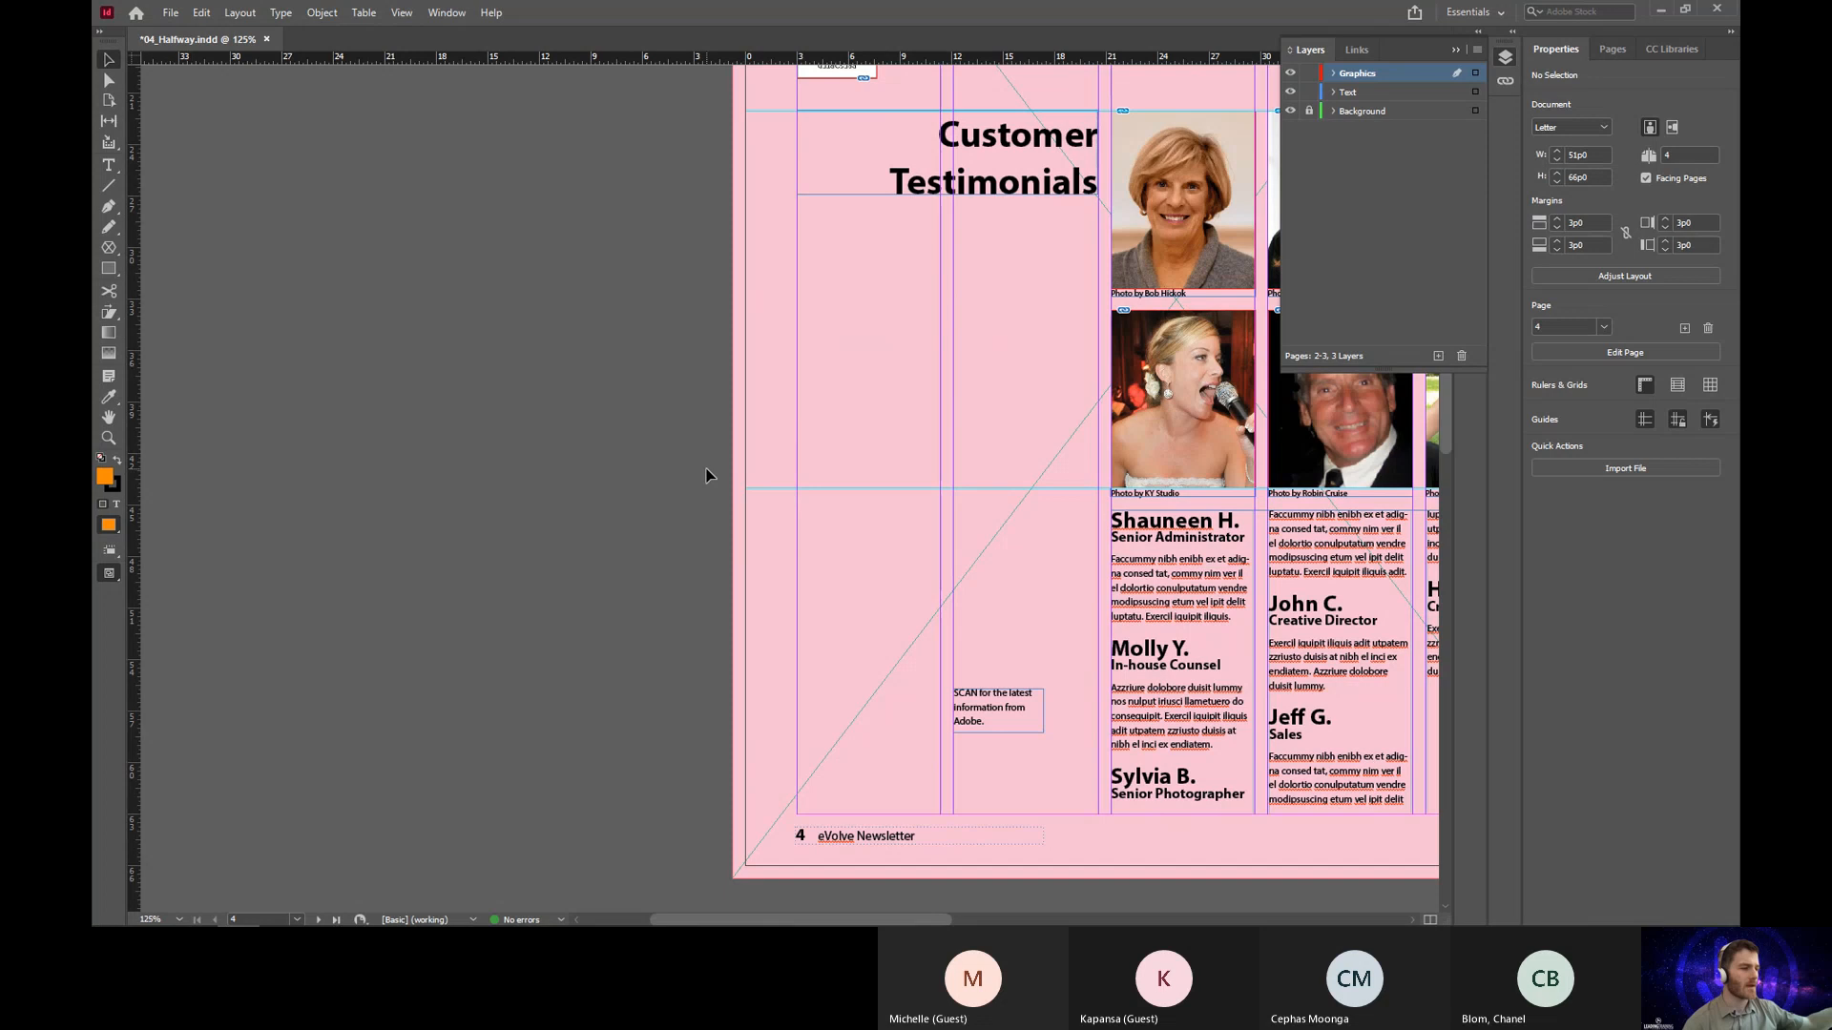
left_click(886, 754)
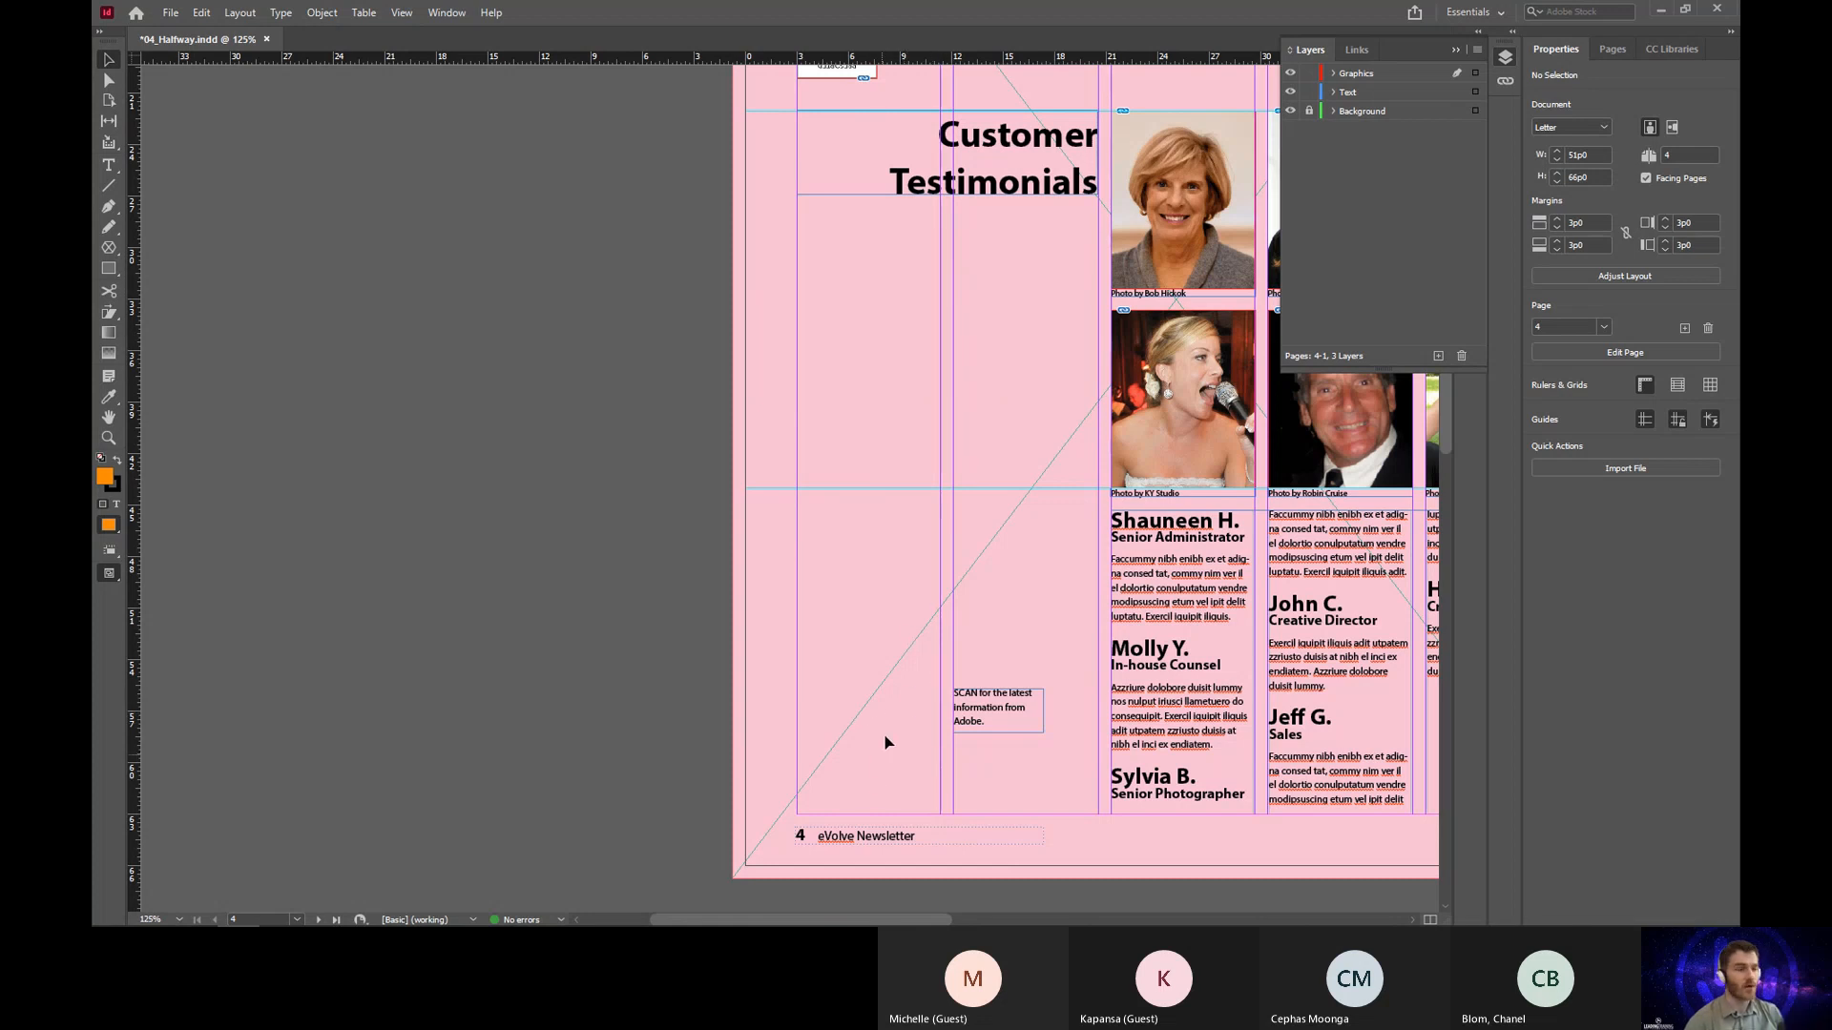
left_click(322, 12)
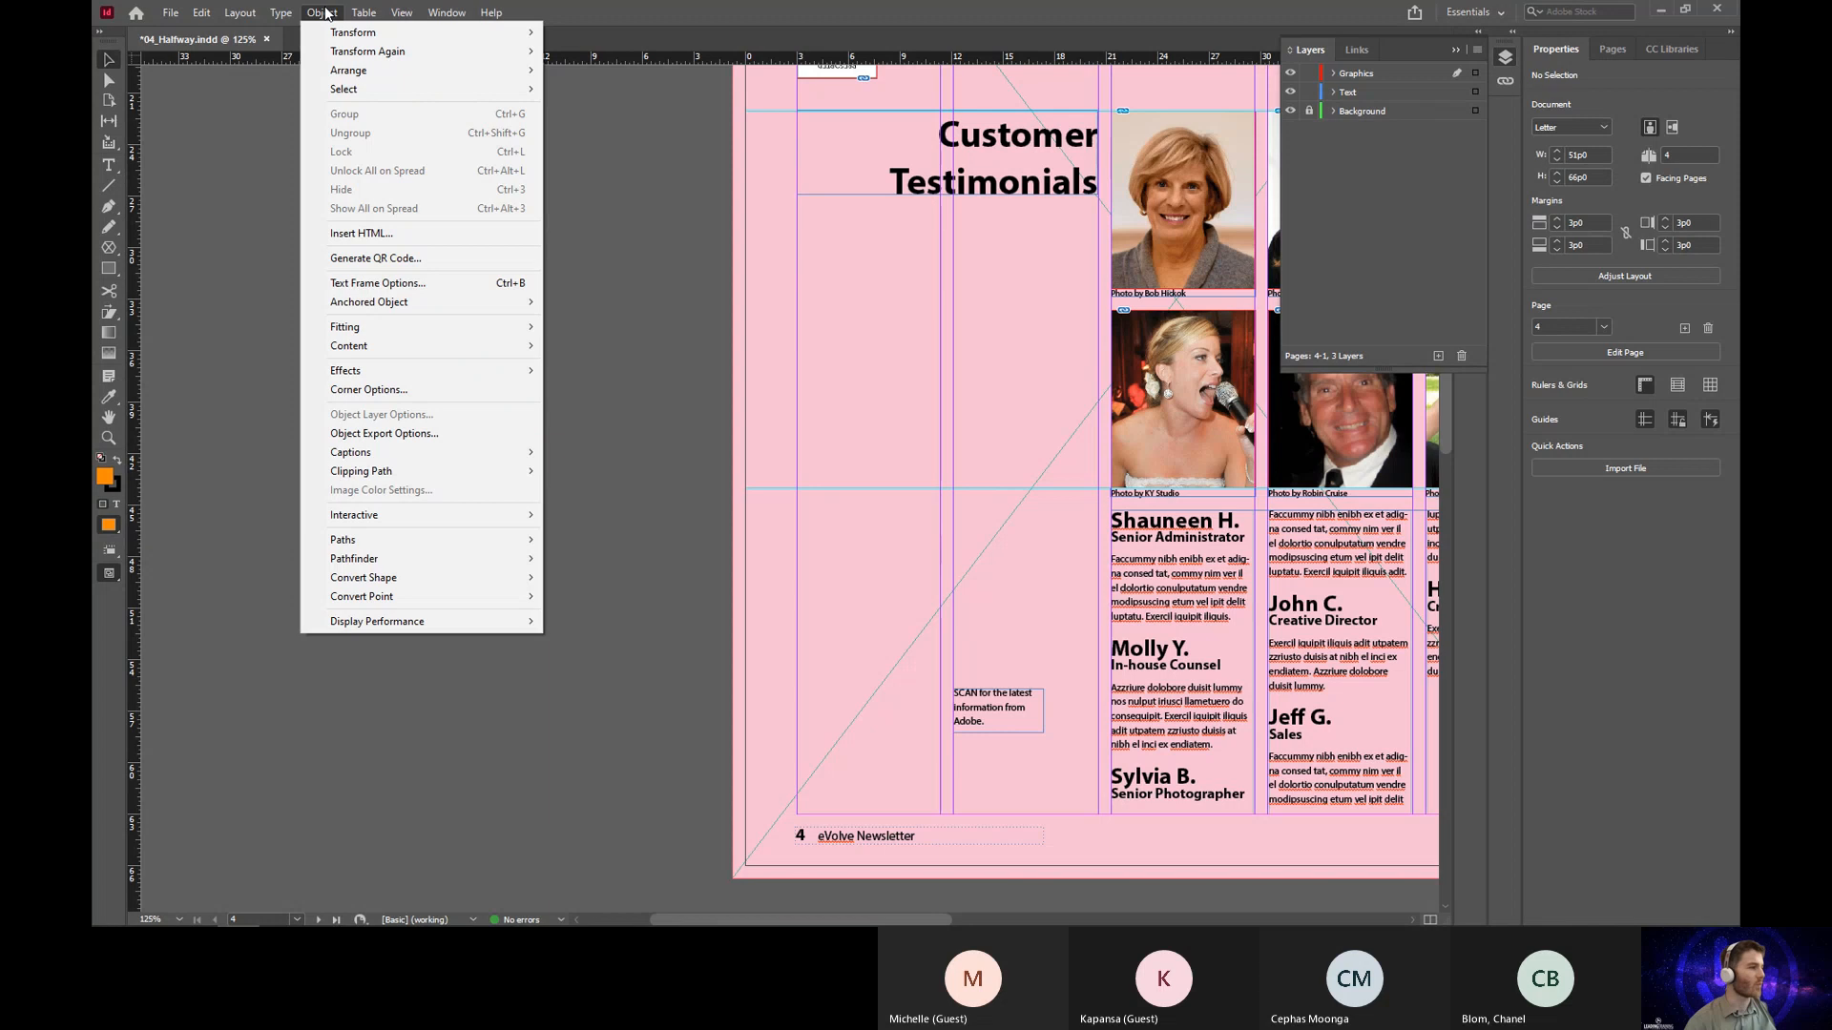
left_click(323, 13)
left_click(200, 12)
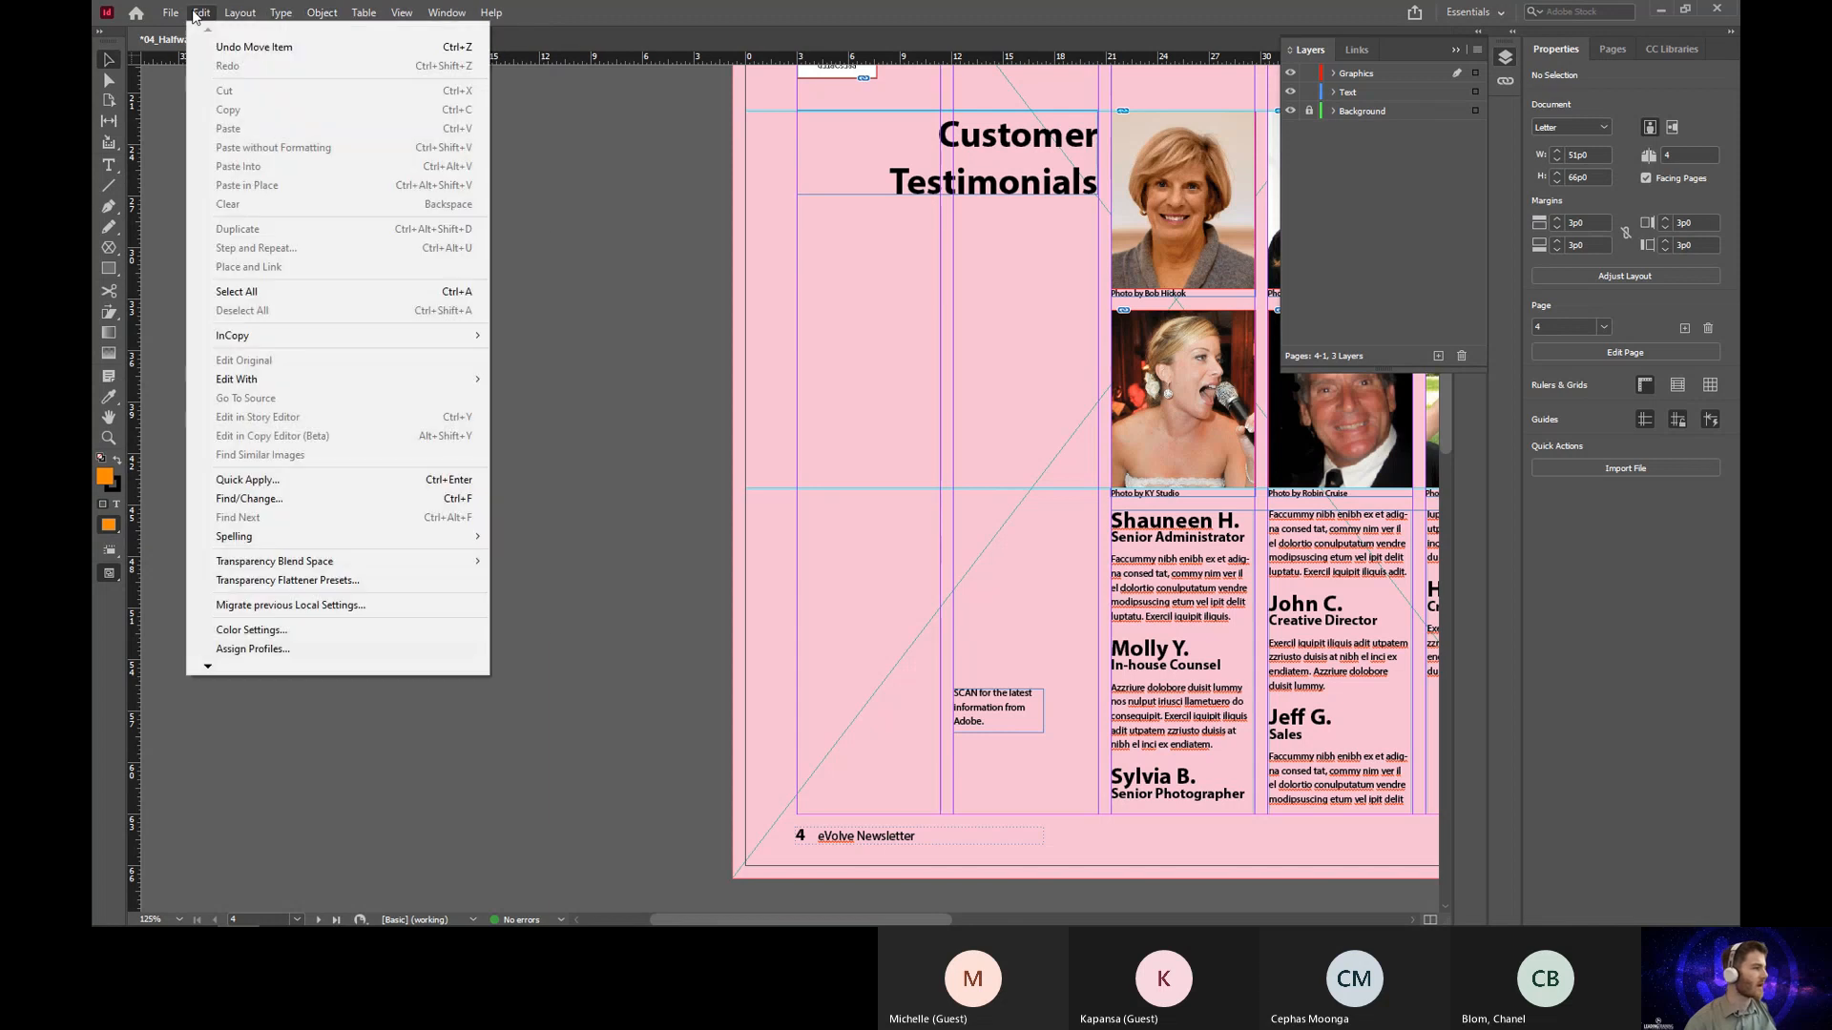
mouse_move(269, 19)
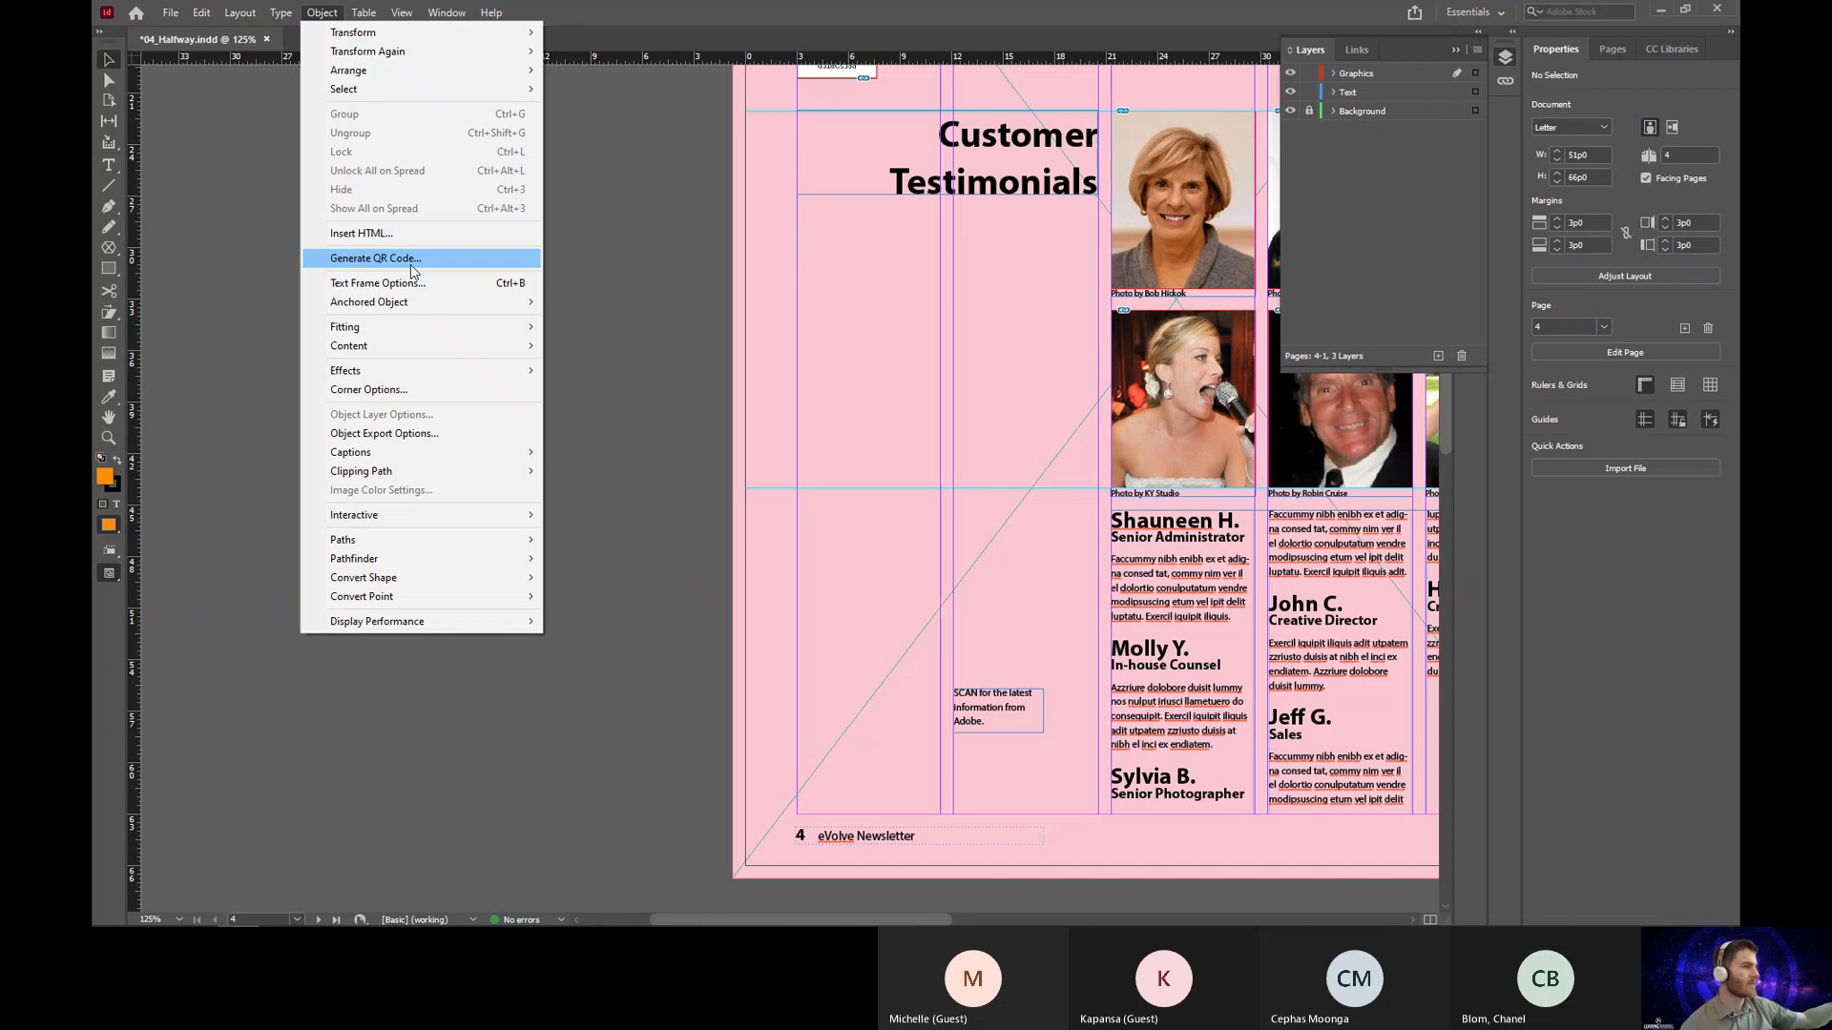
left_click(317, 15)
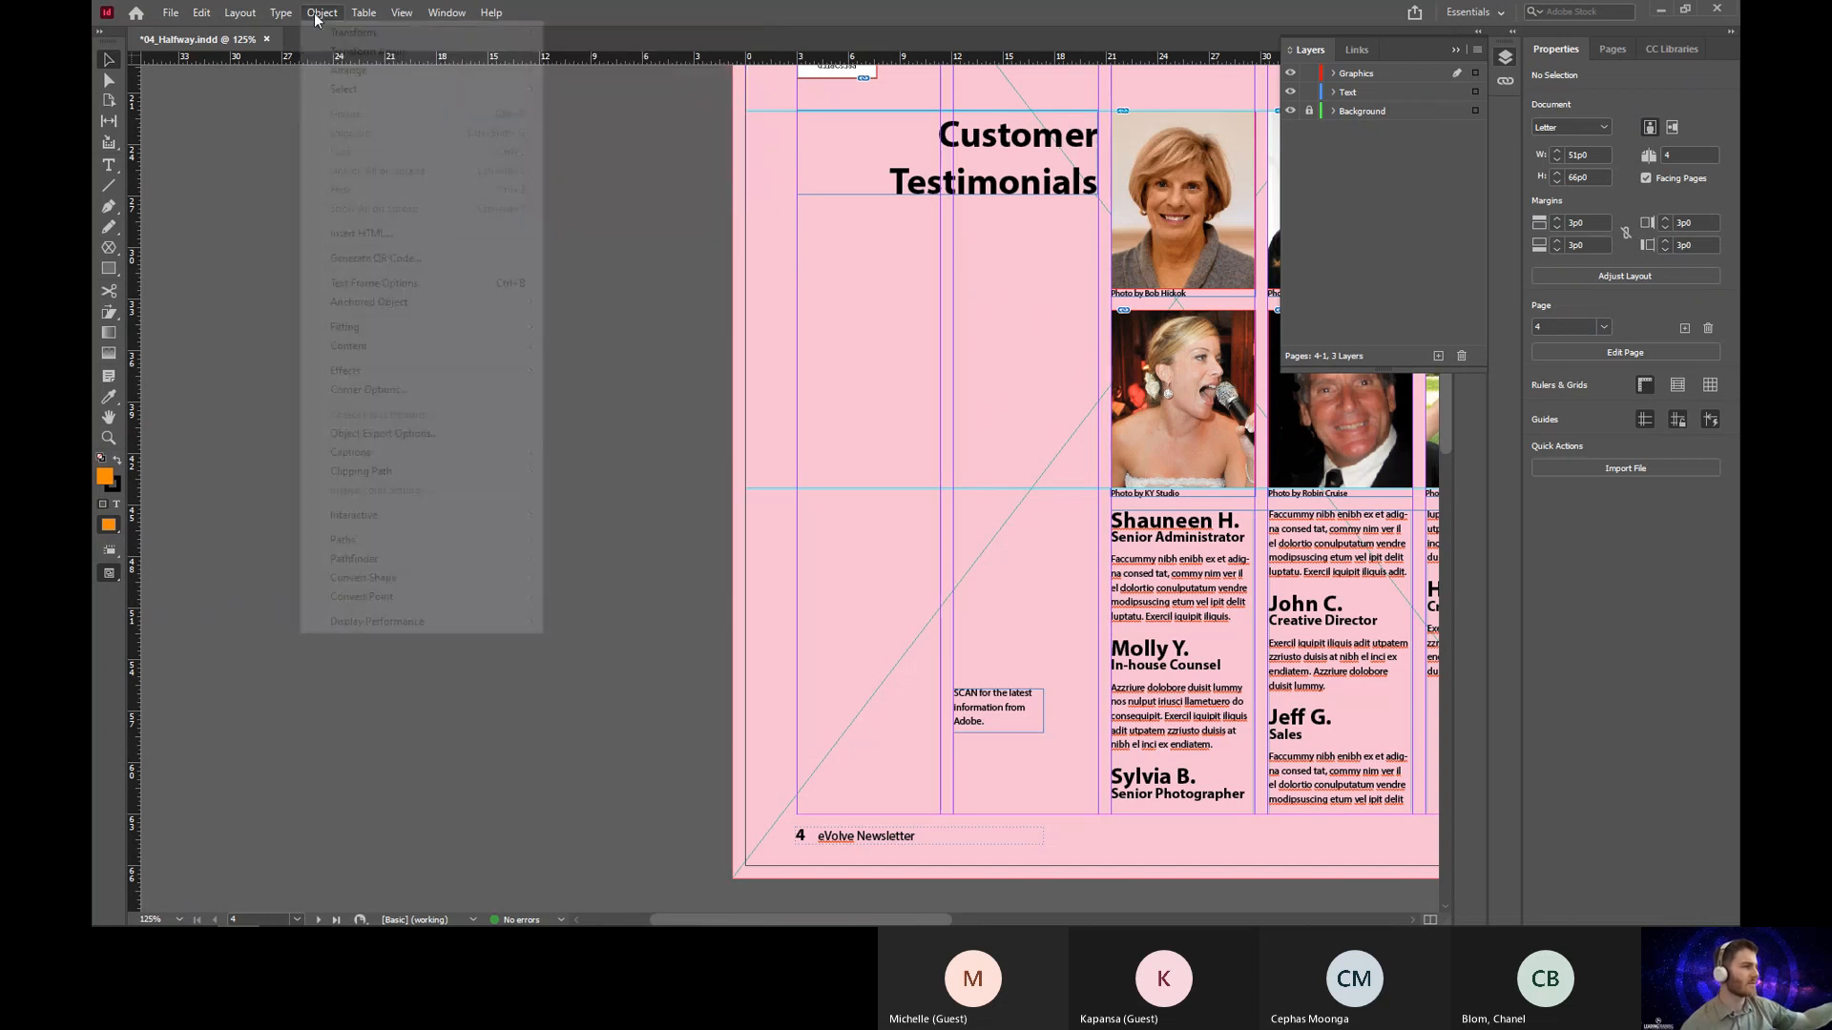
left_click(318, 14)
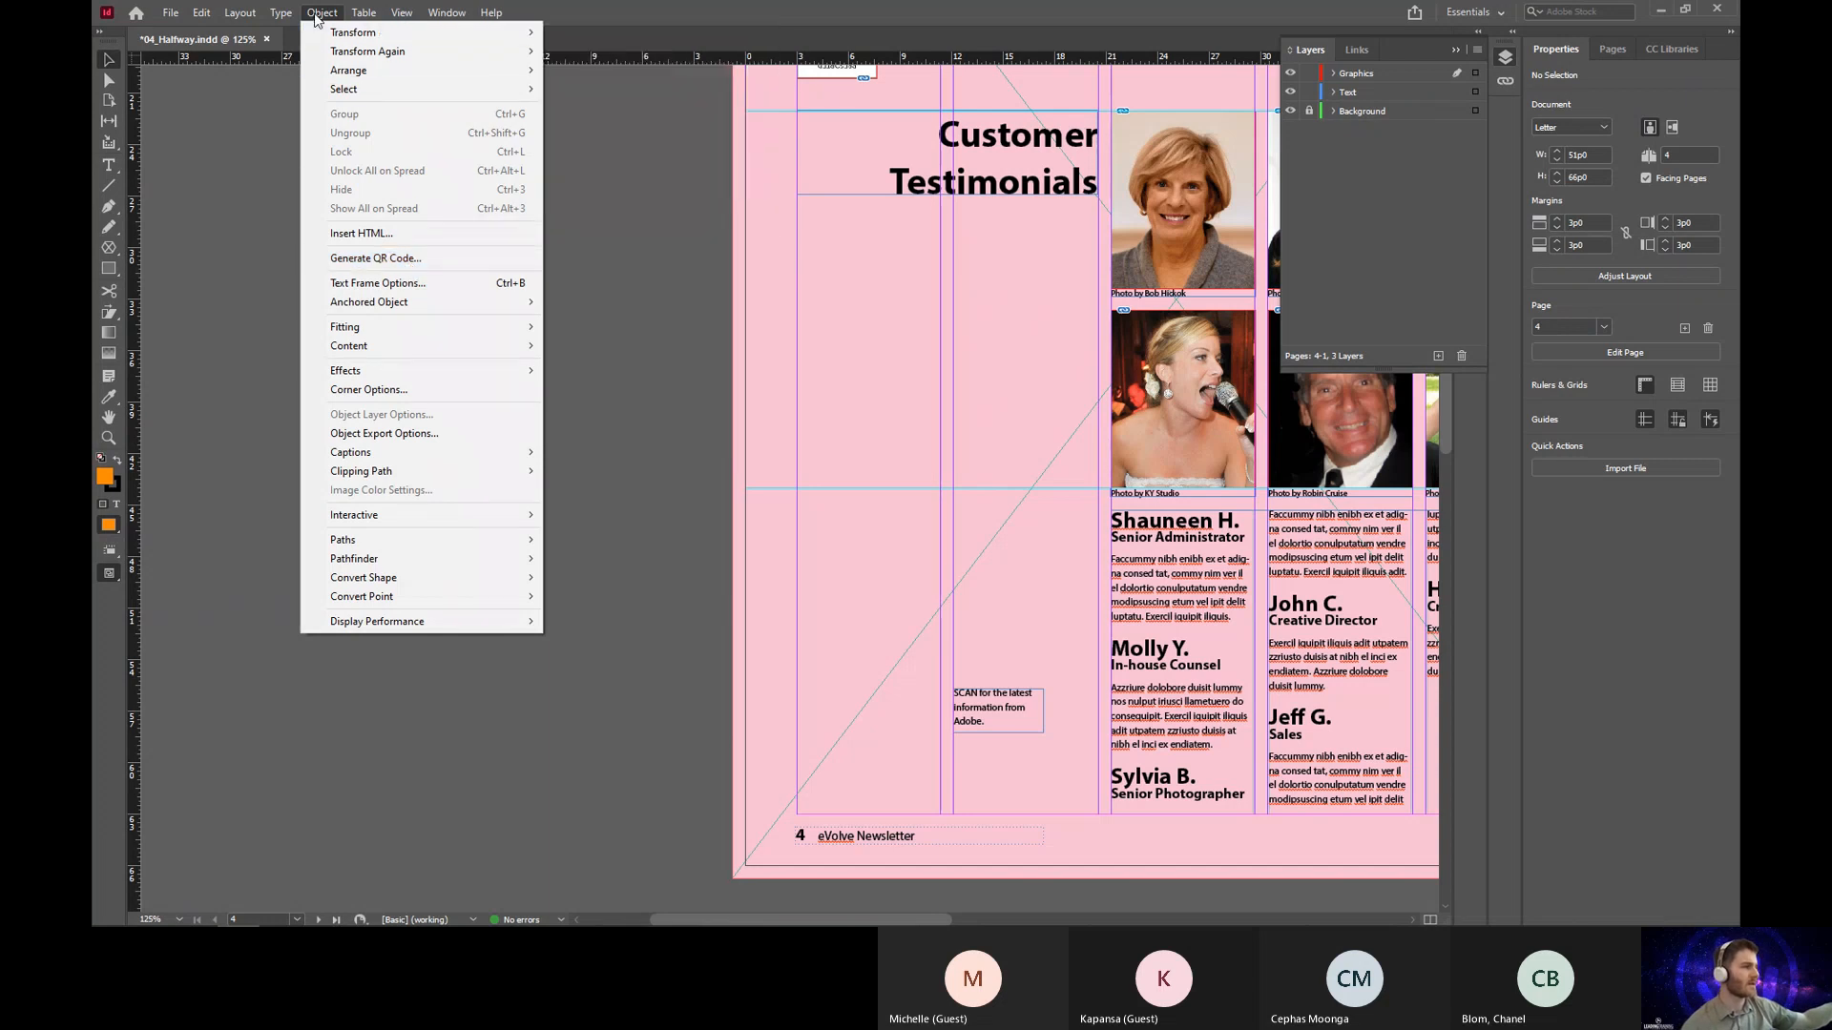
left_click(415, 258)
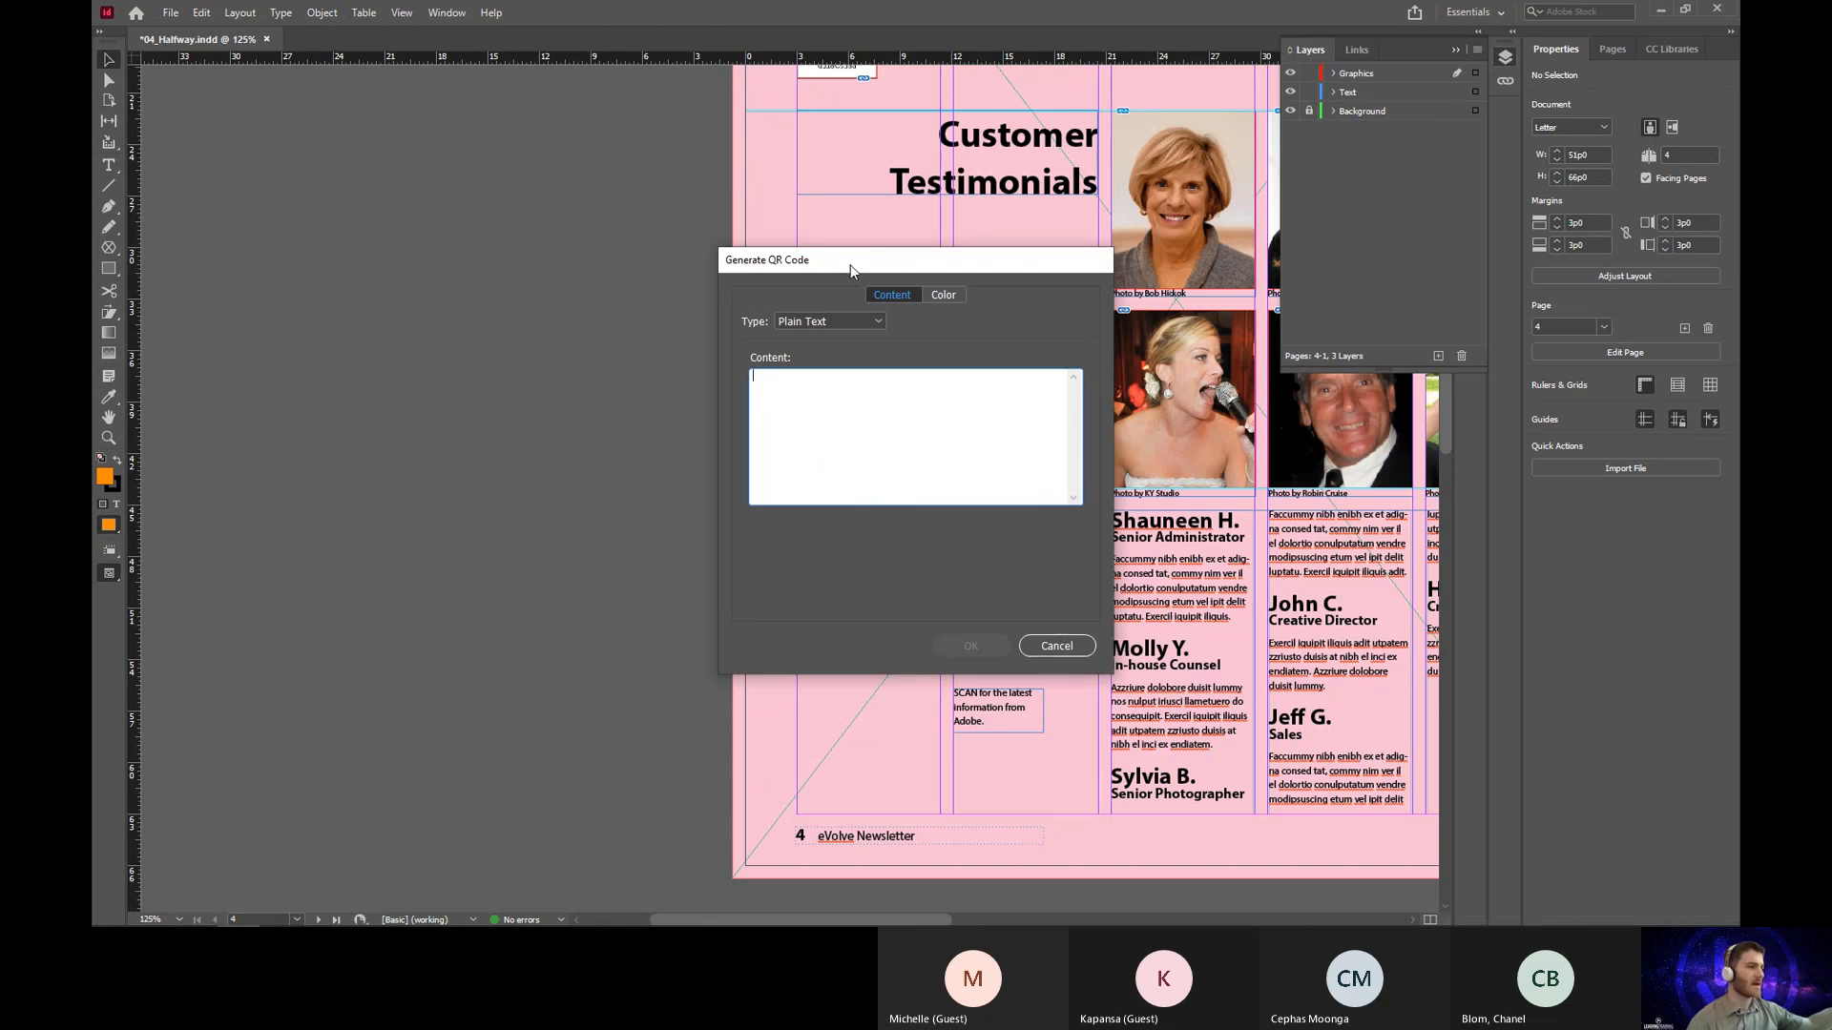
left_click(875, 322)
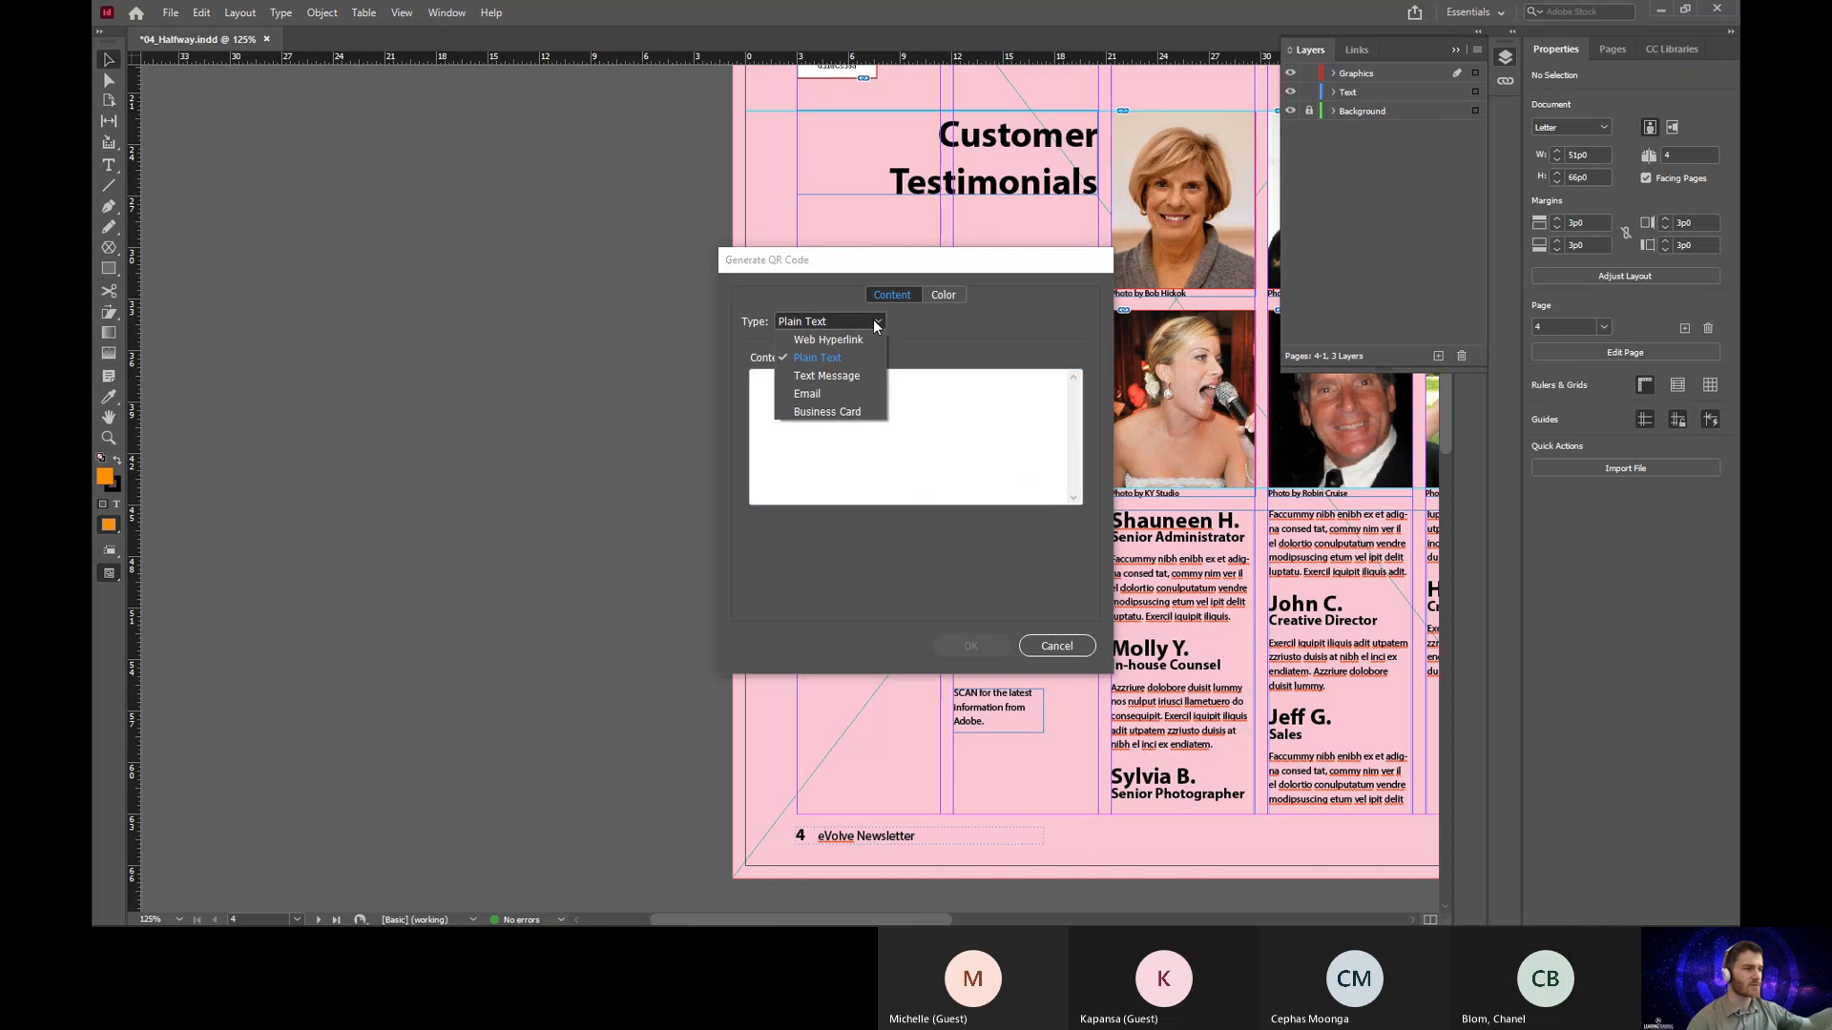
left_click(828, 341)
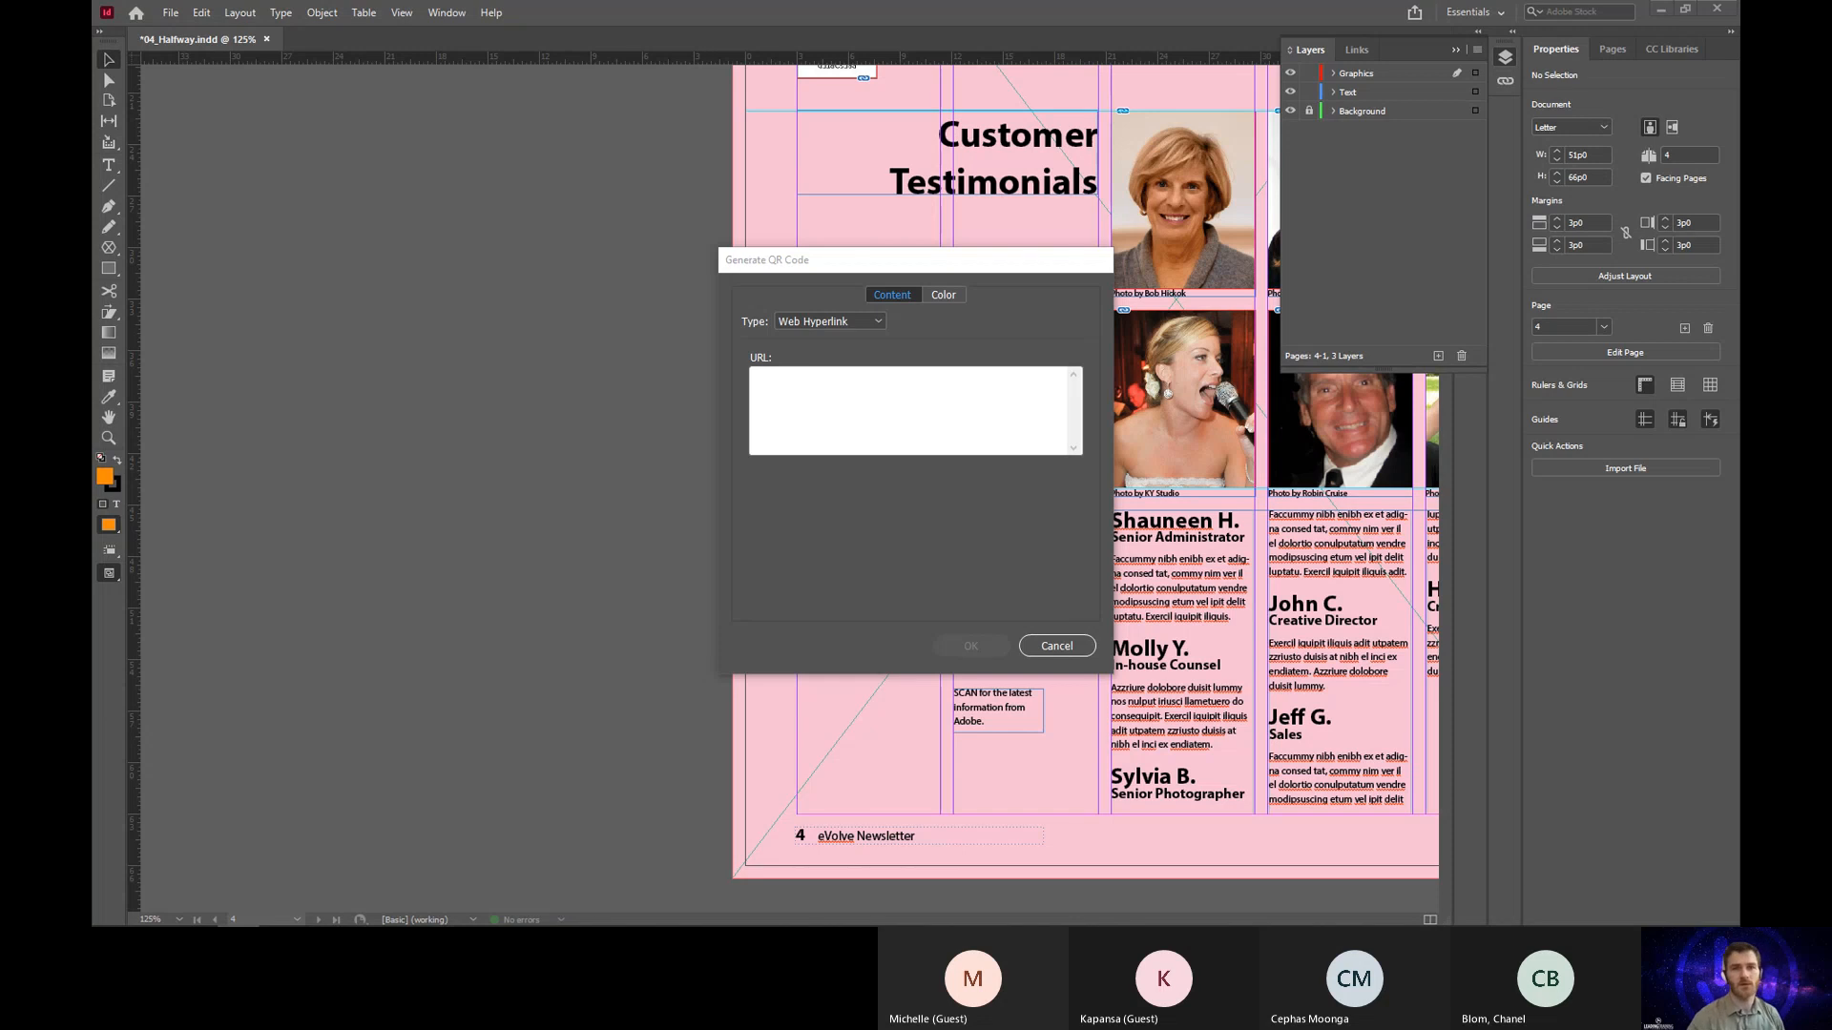
left_click_drag(1736, 134, 969, 164)
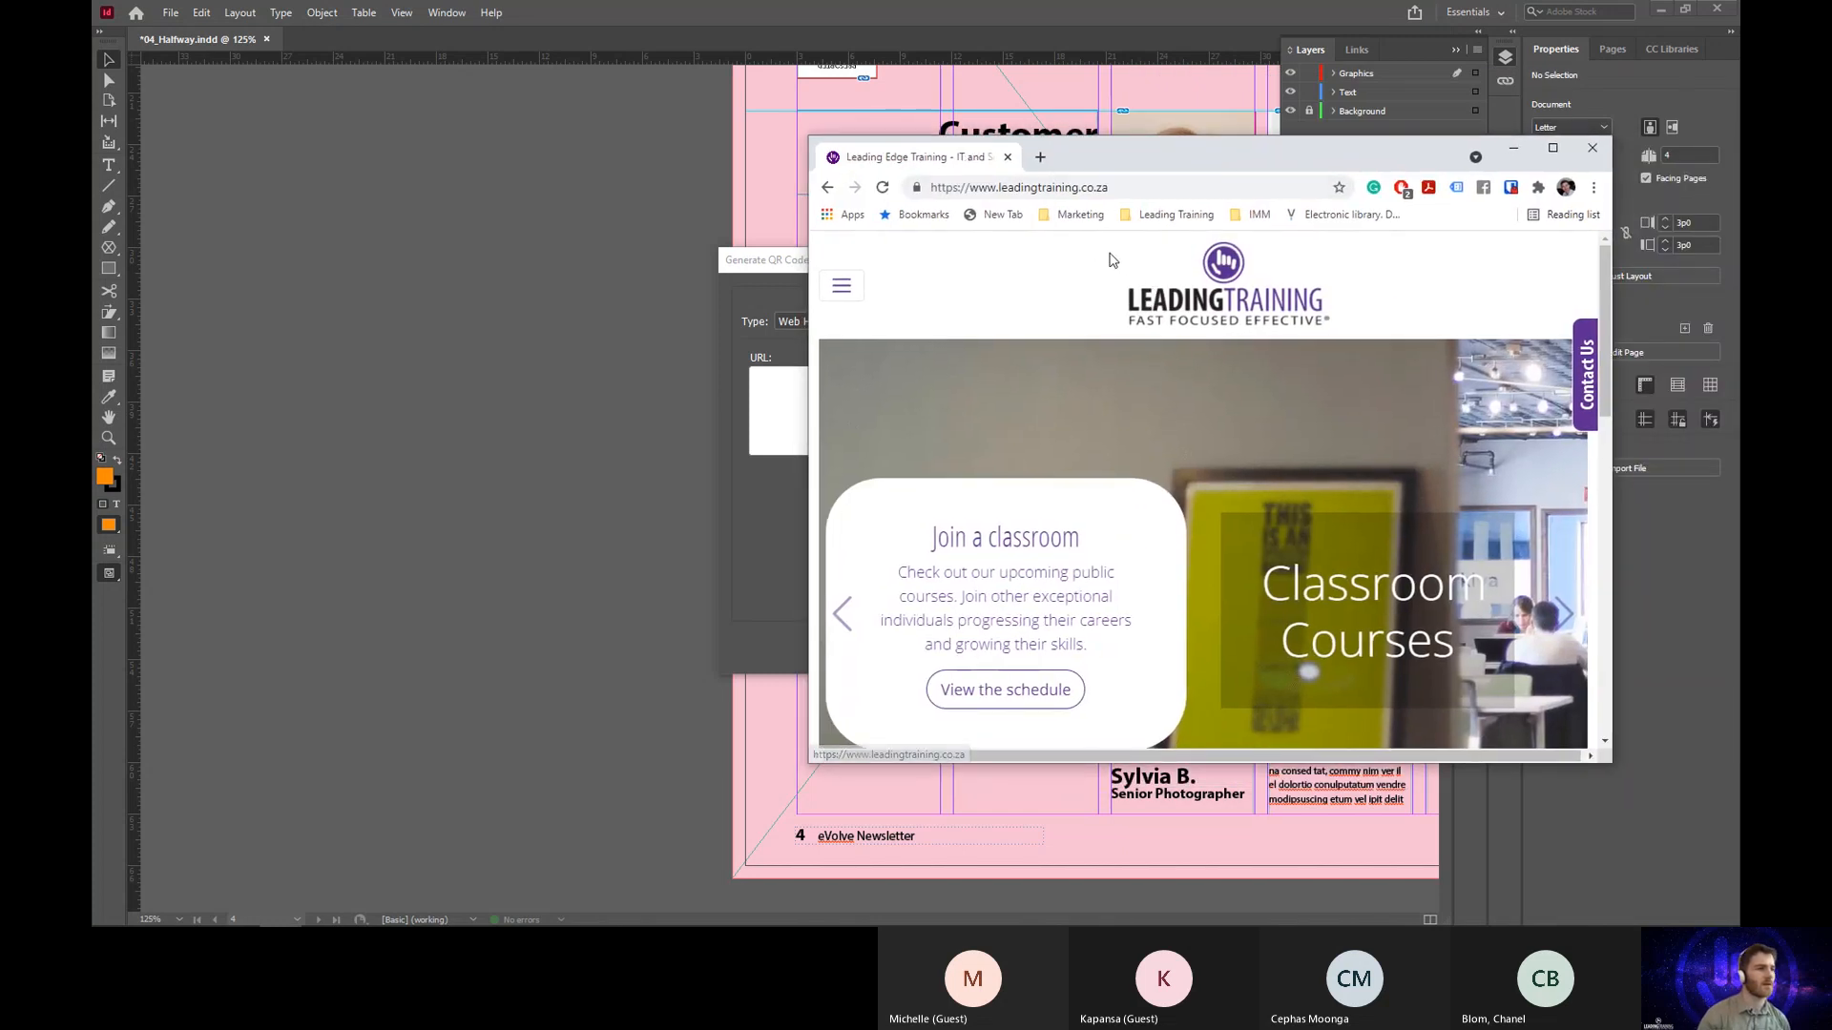
left_click(1199, 185)
key("ctrl+c")
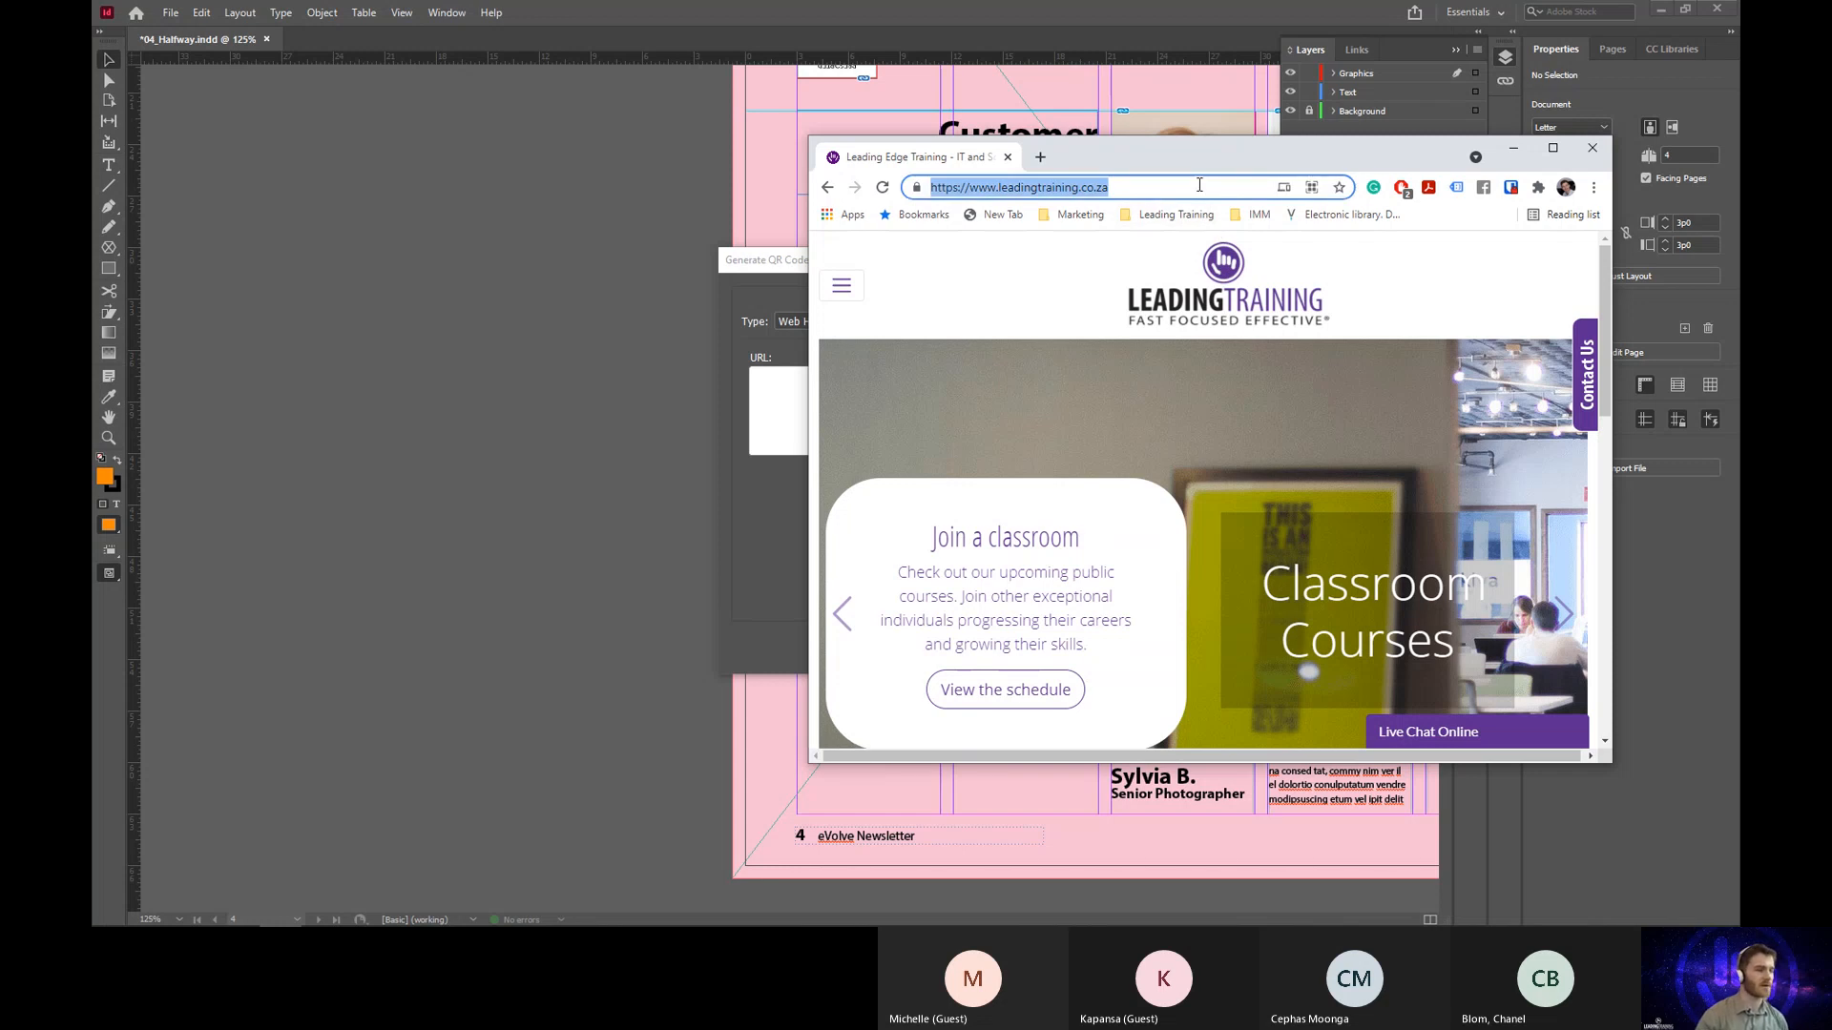
left_click_drag(1251, 158, 1739, 291)
left_click(944, 382)
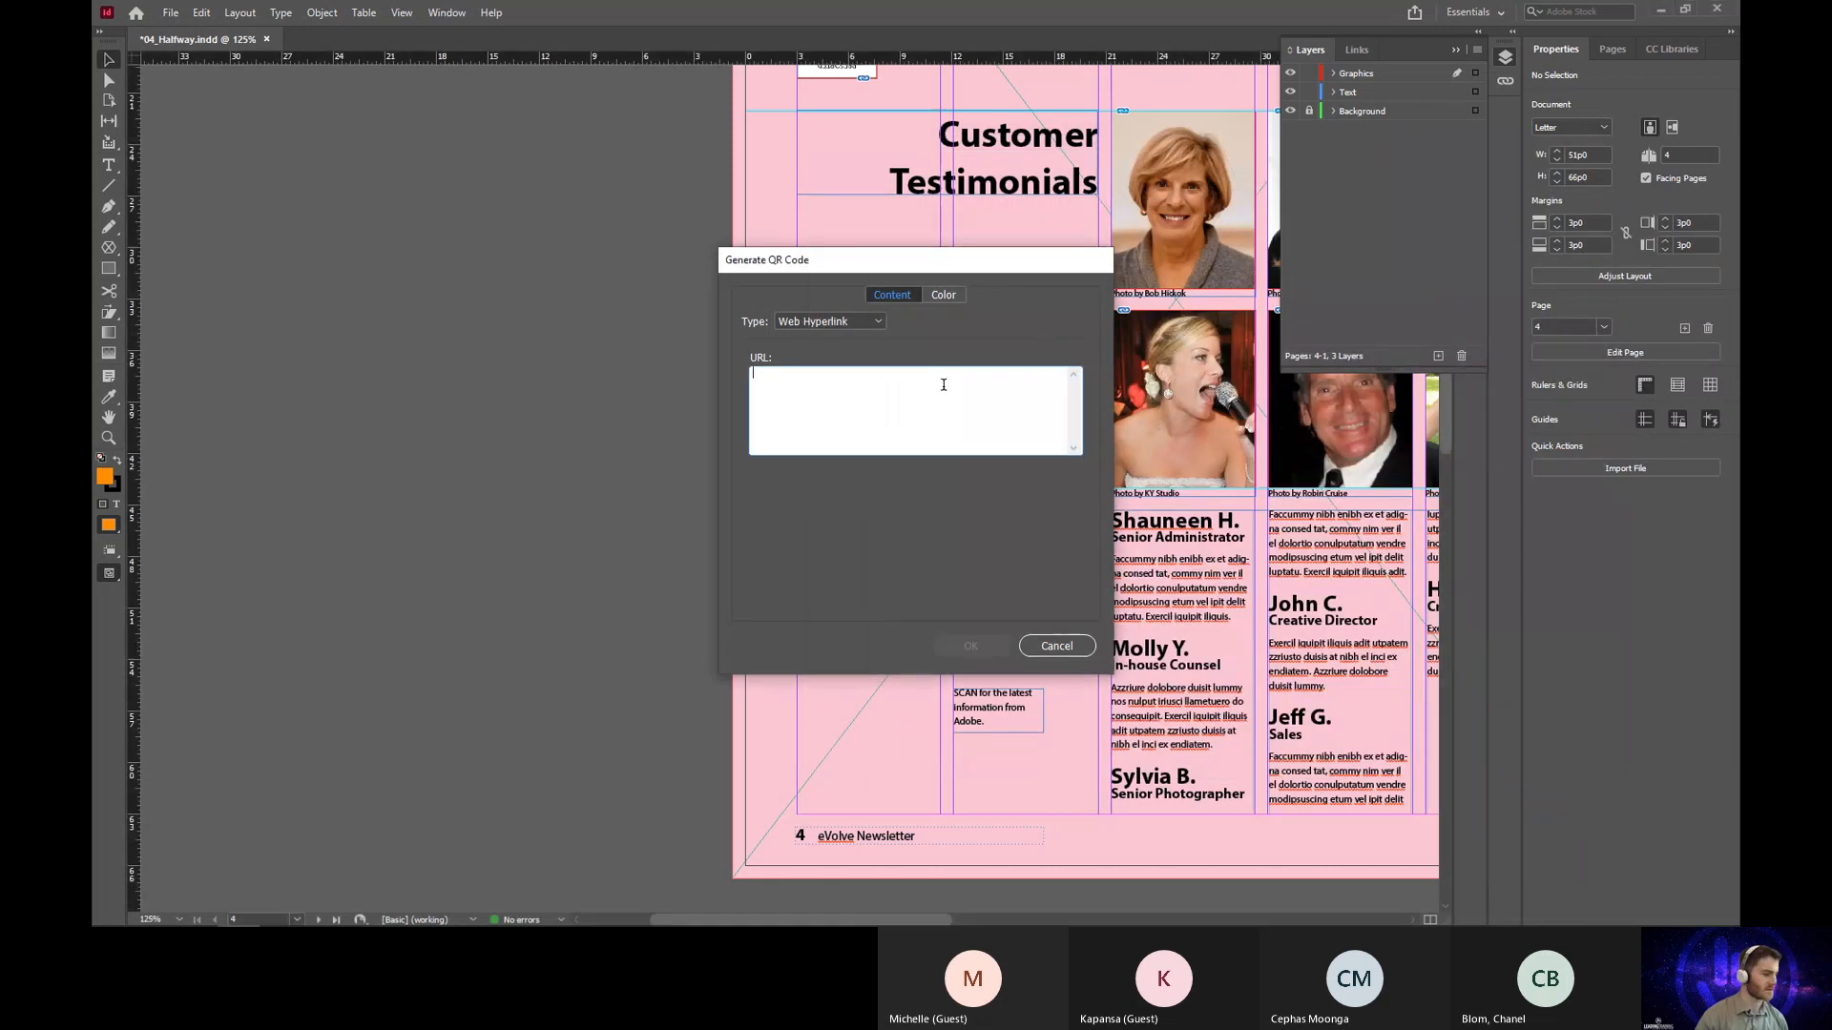
key("ctrl+v")
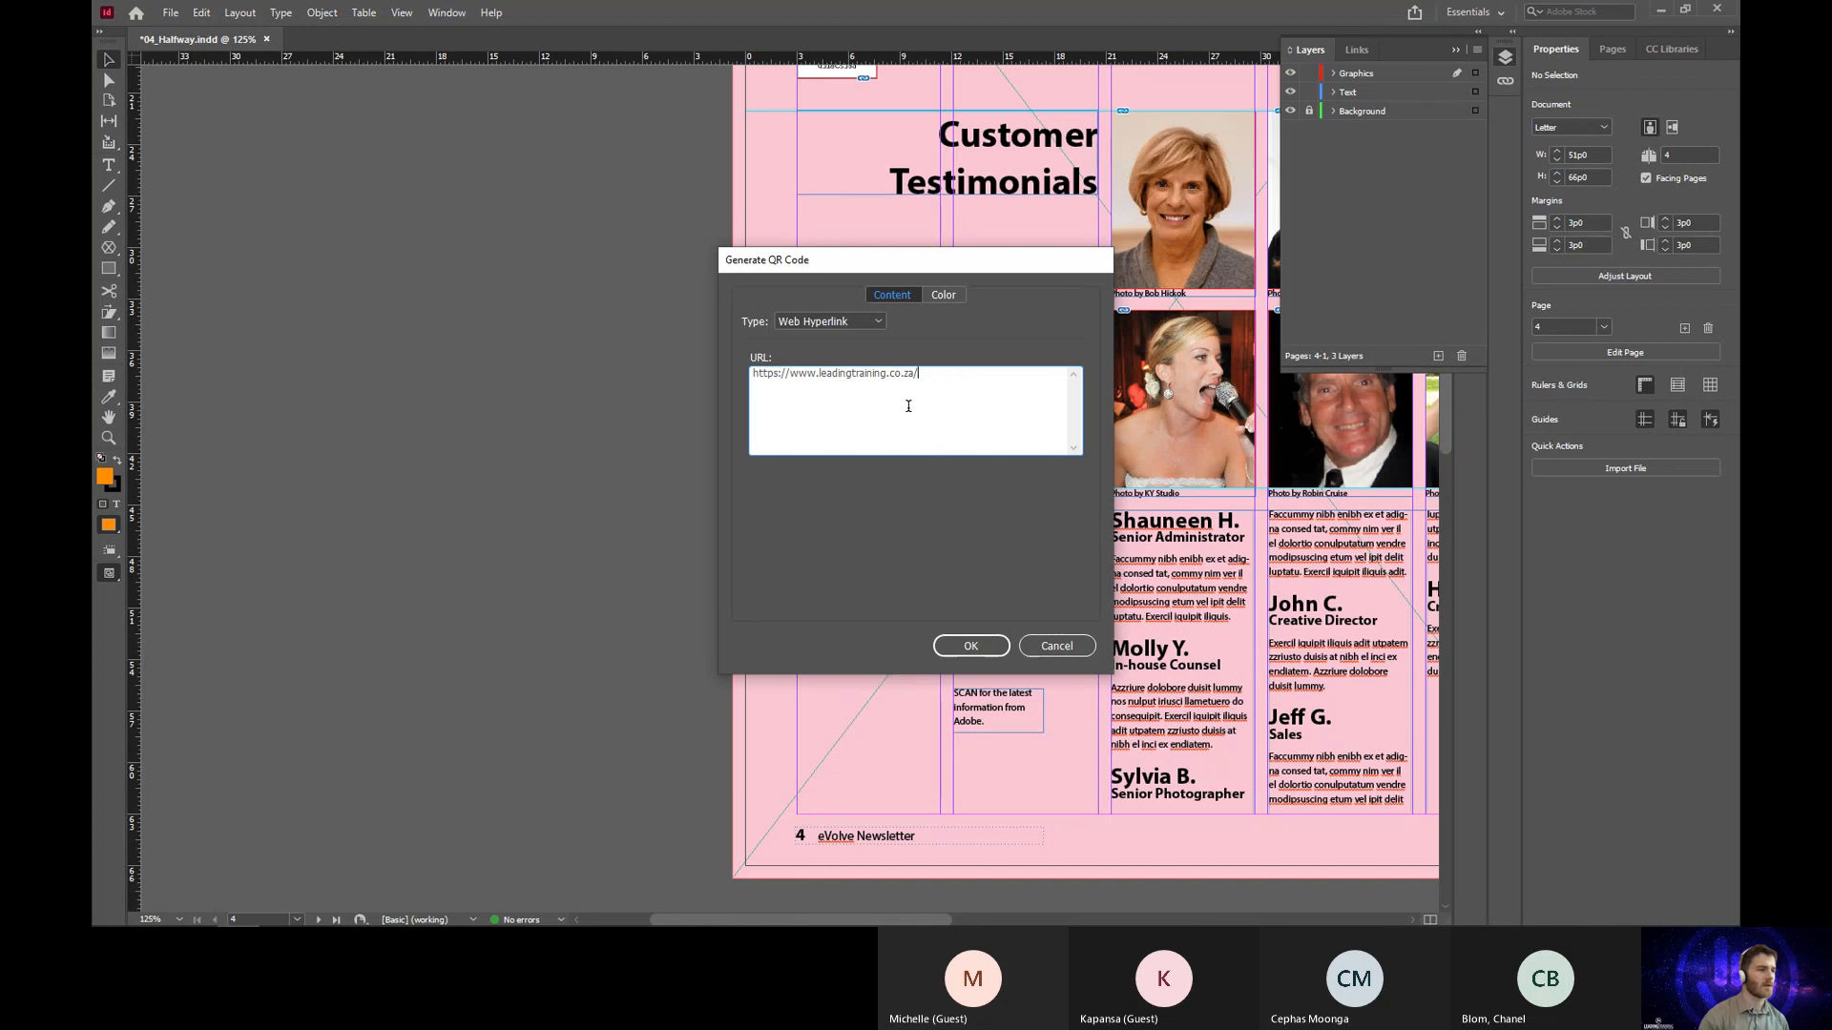
left_click(970, 646)
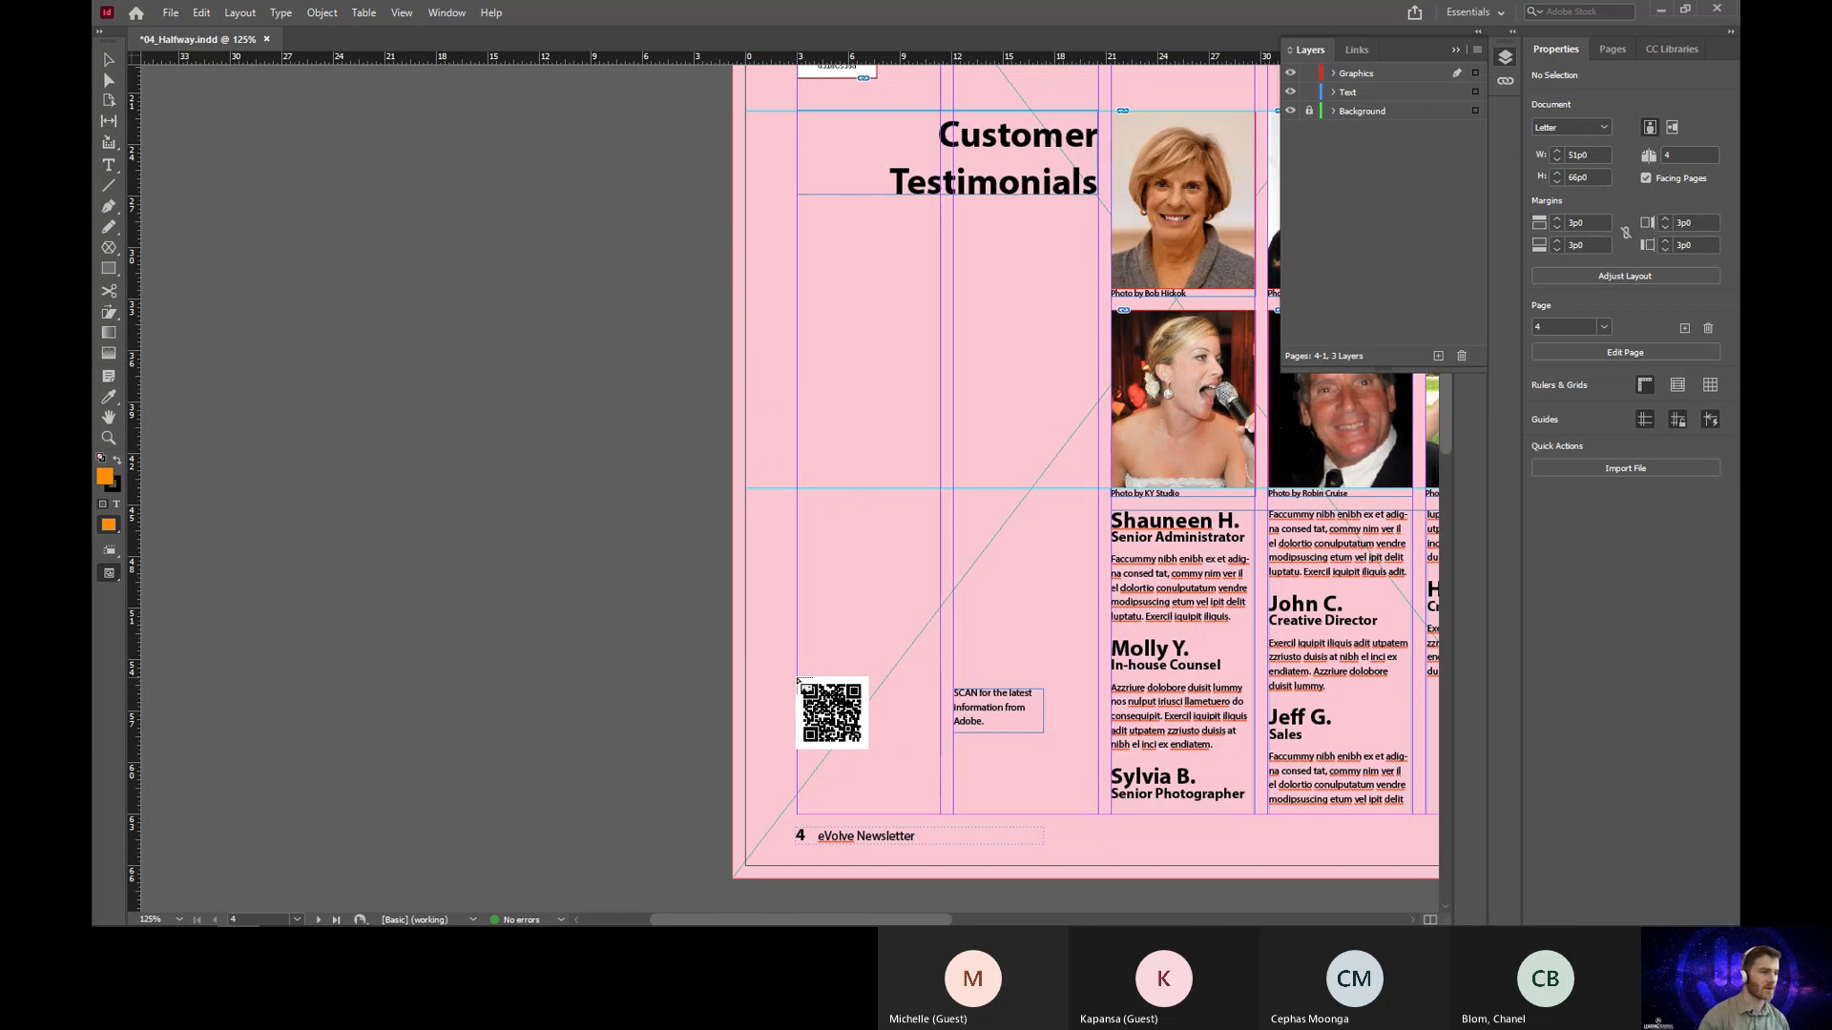
Step: Place the QR code at 8p0 by 8p0 beside the SCAN text and enlarge it slightly to the column's width
left_click_drag(797, 680, 935, 794)
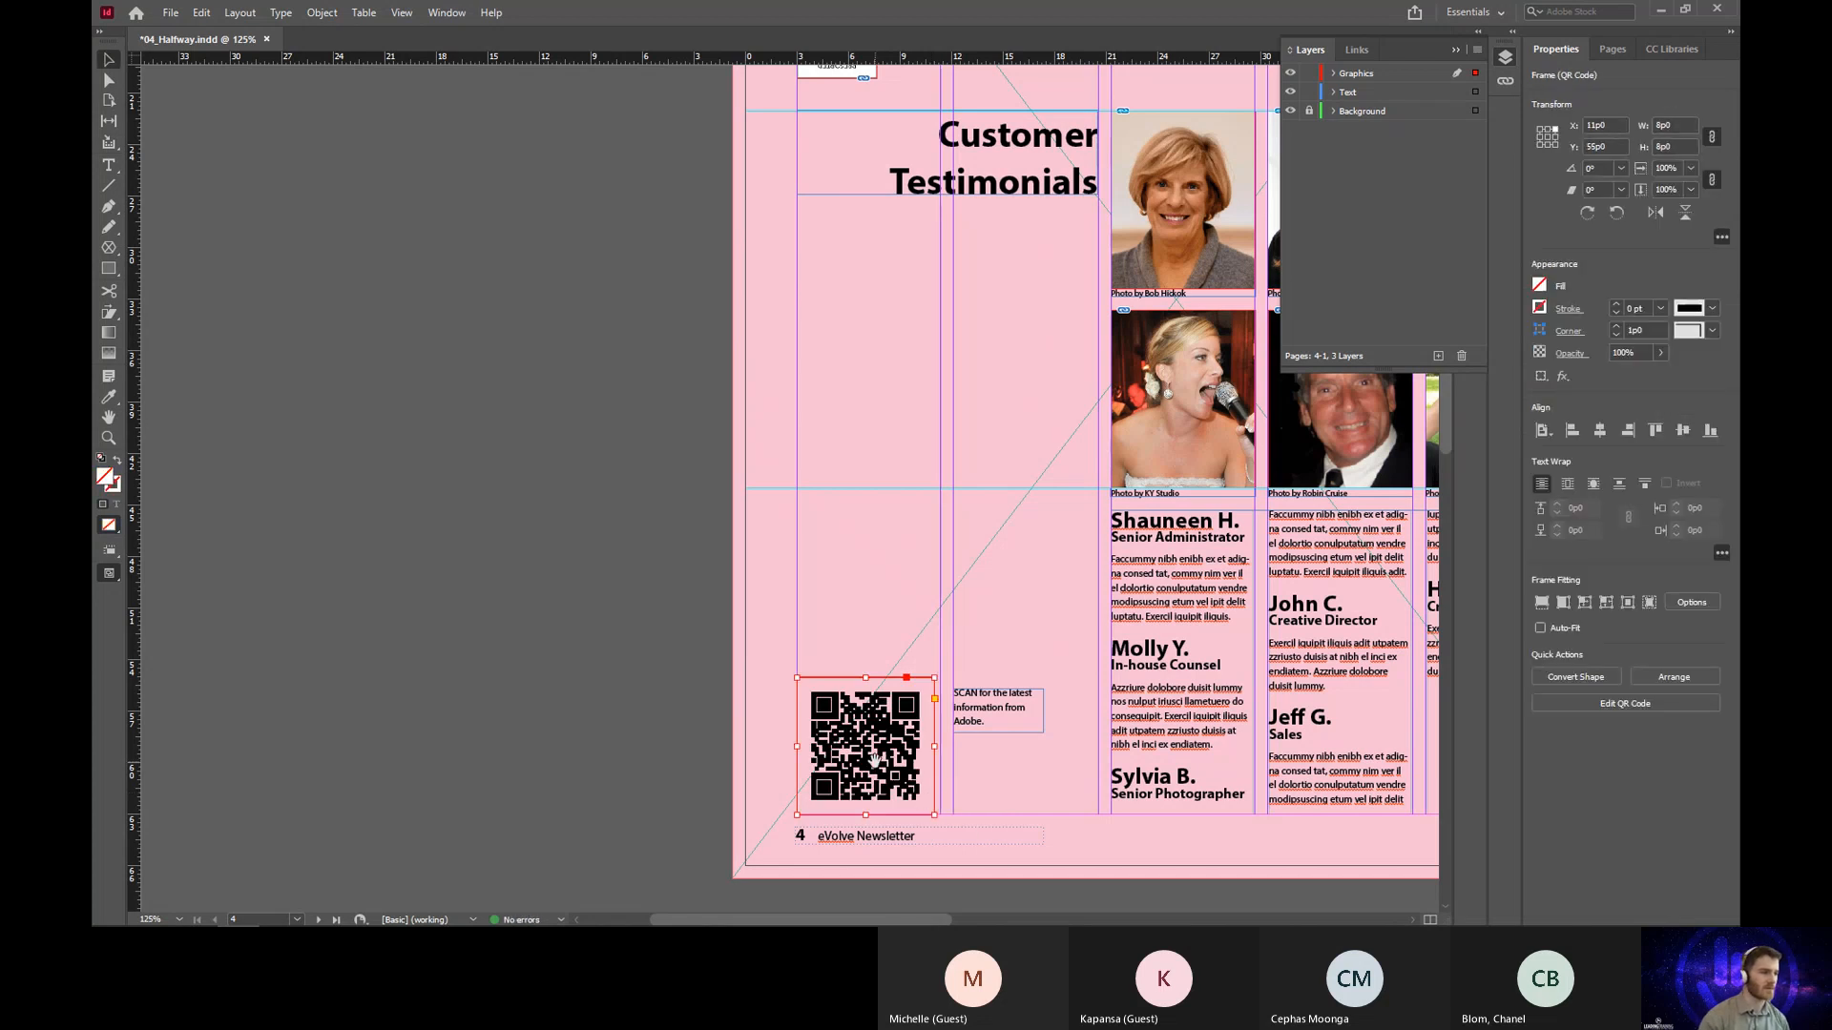
mouse_move(875, 760)
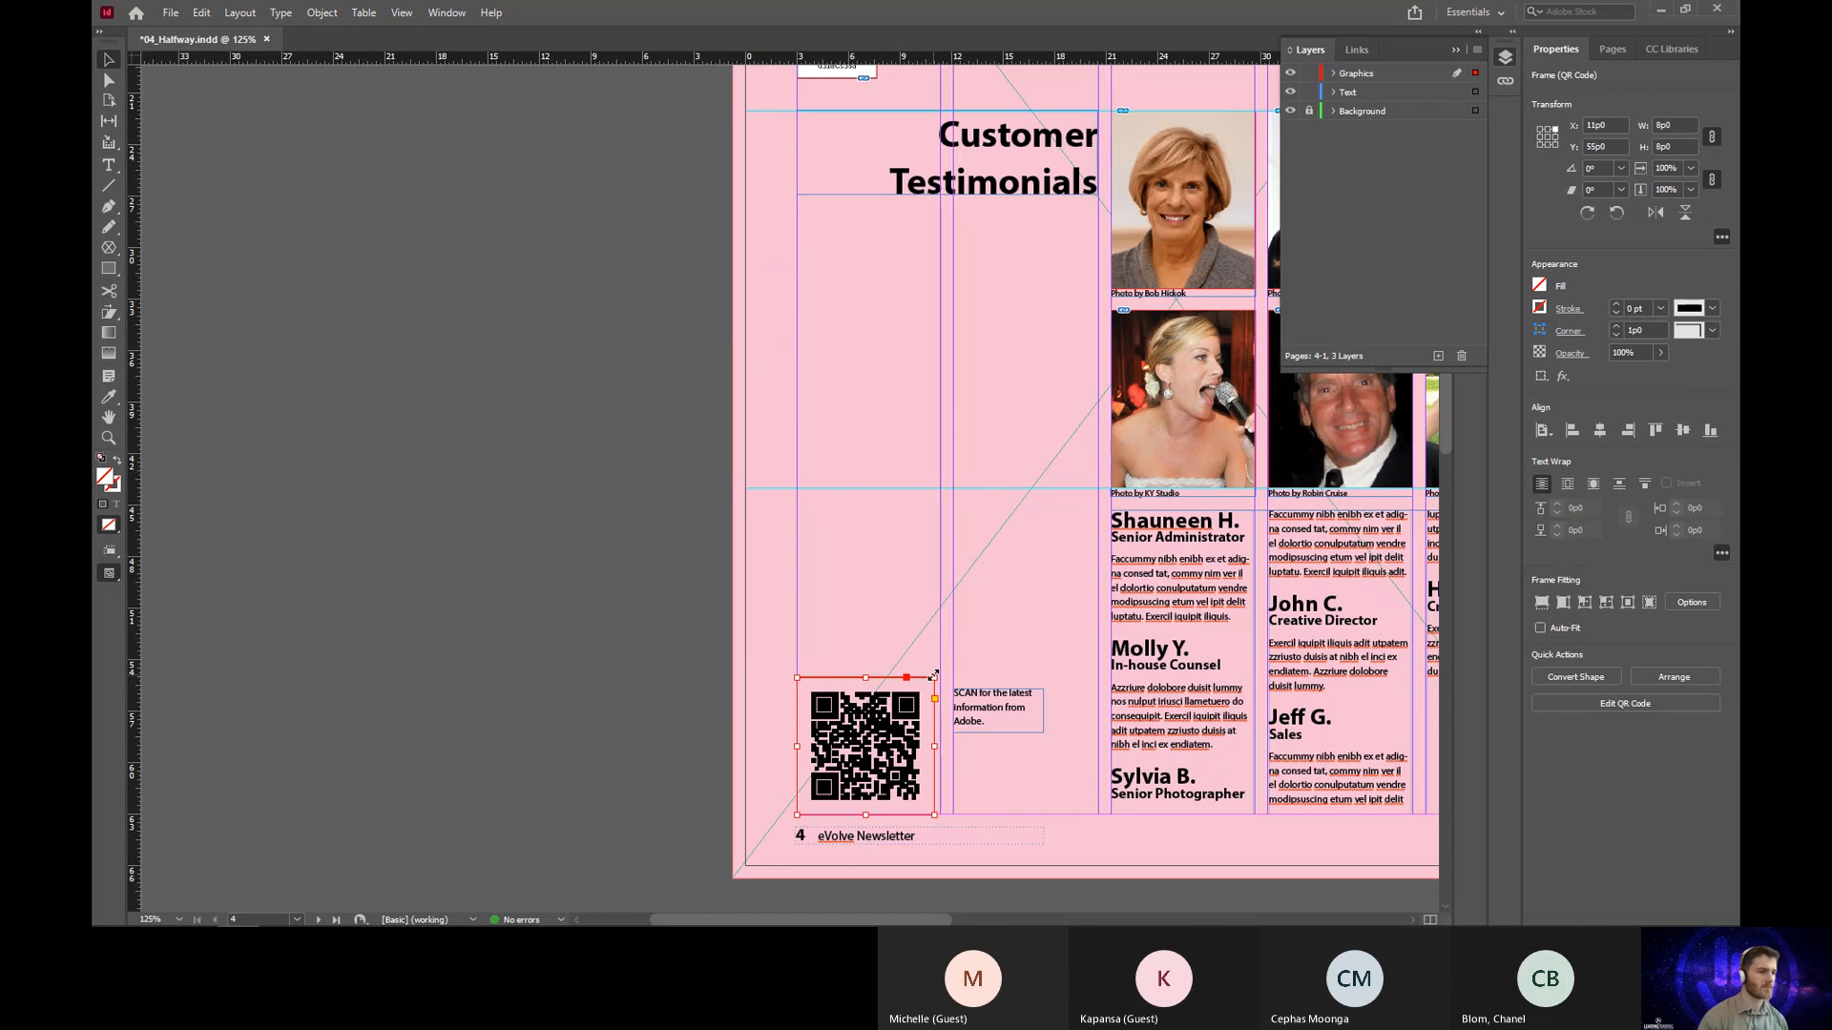
left_click_drag(935, 676, 941, 670)
left_click(974, 659)
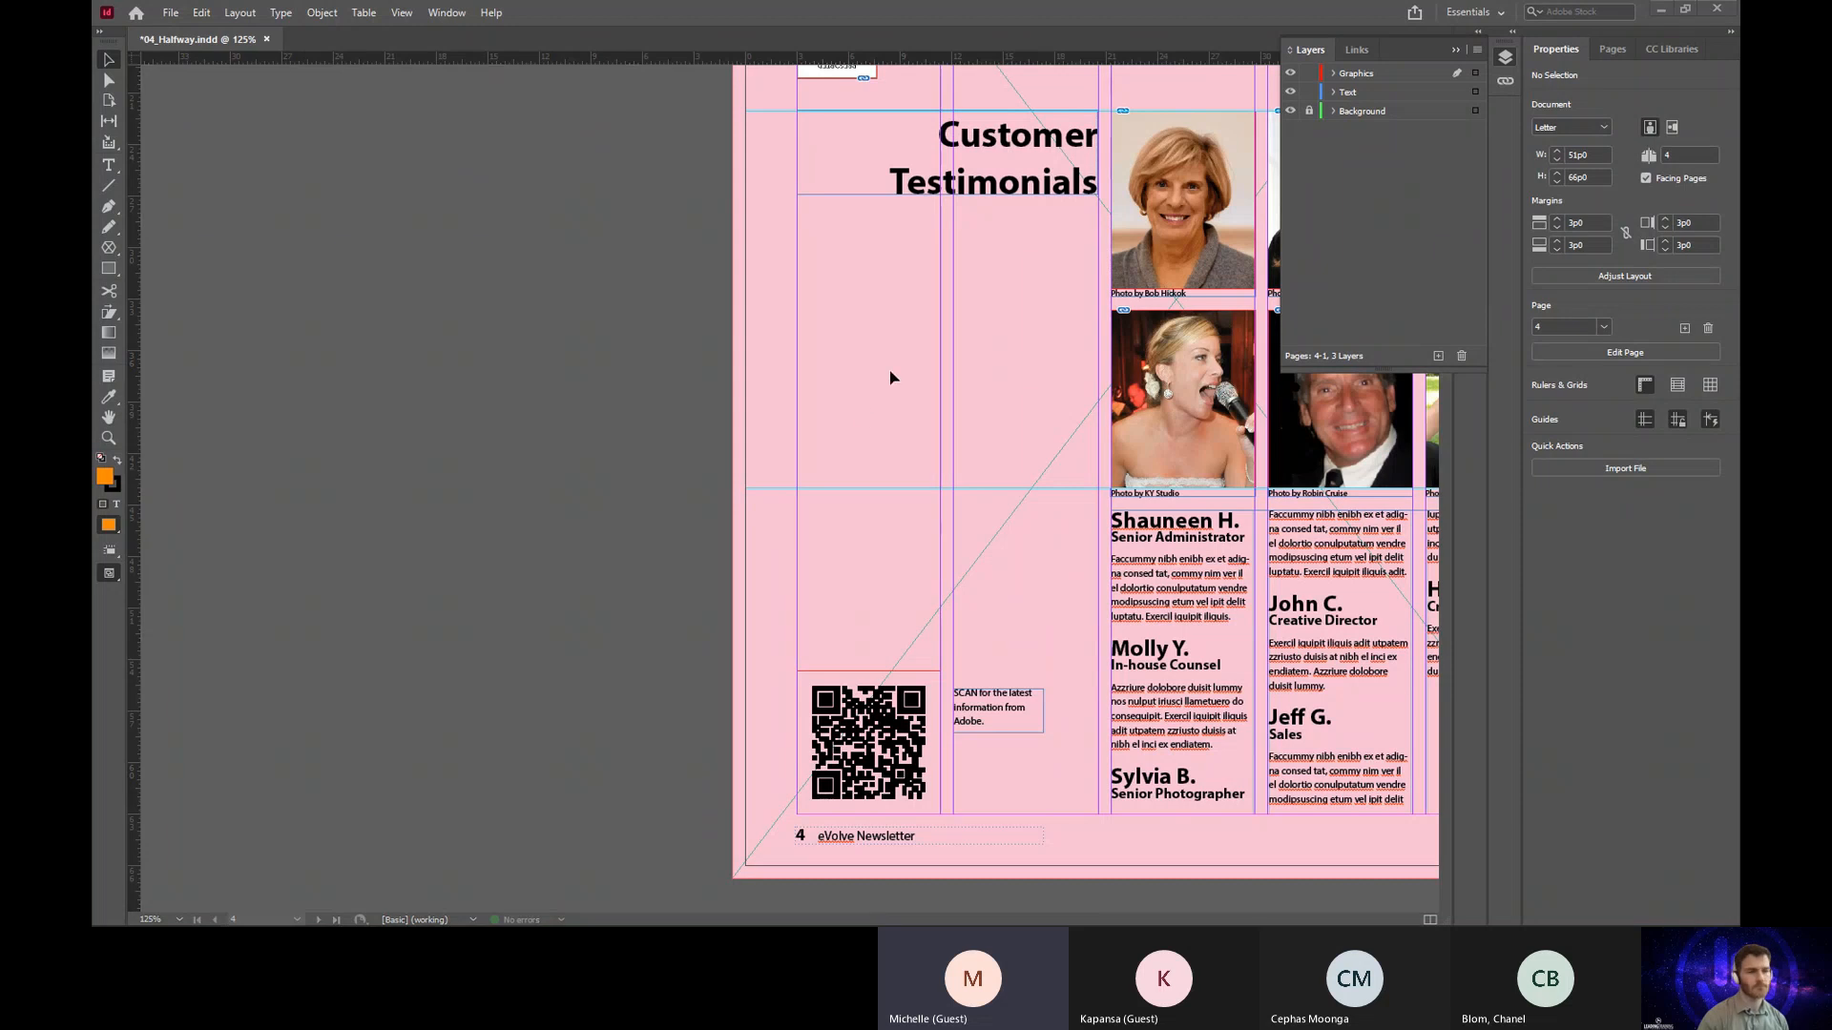
Step: Undo the resizing and placement of the QR code beside the SCAN text
left_click(899, 634)
key("ctrl+z")
key("ctrl+z")
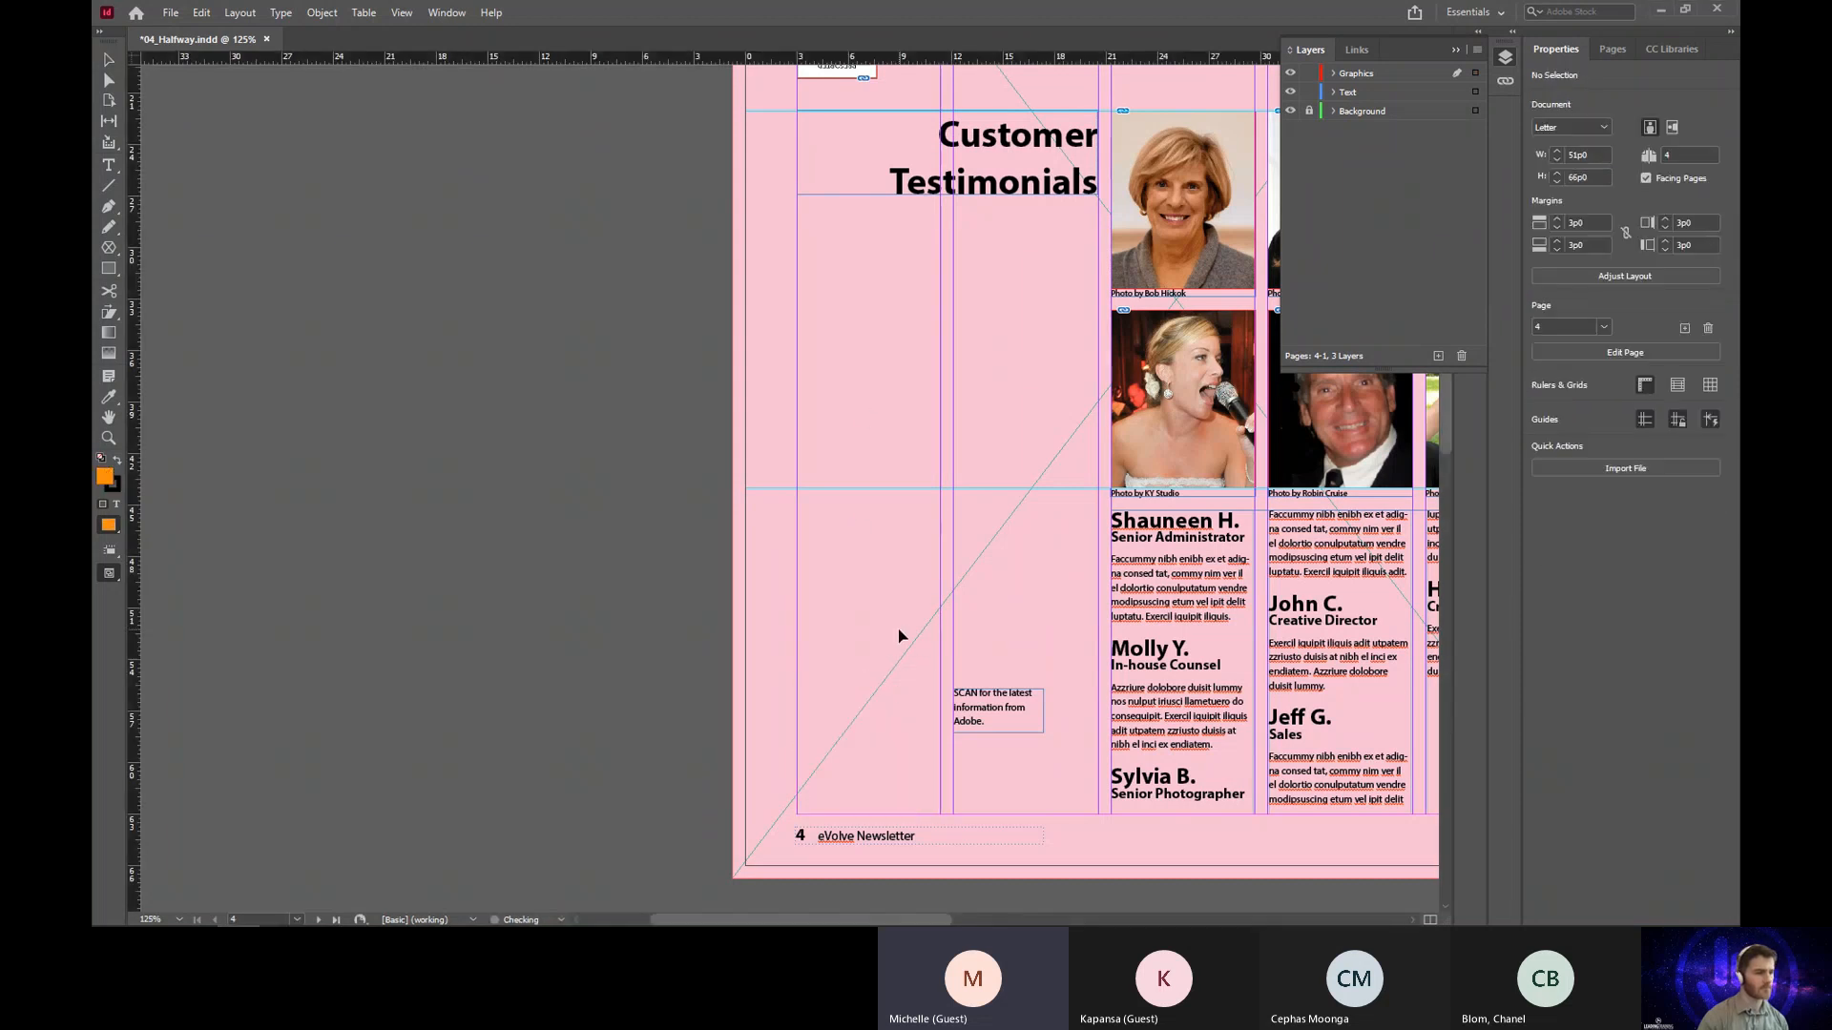
key("ctrl+z")
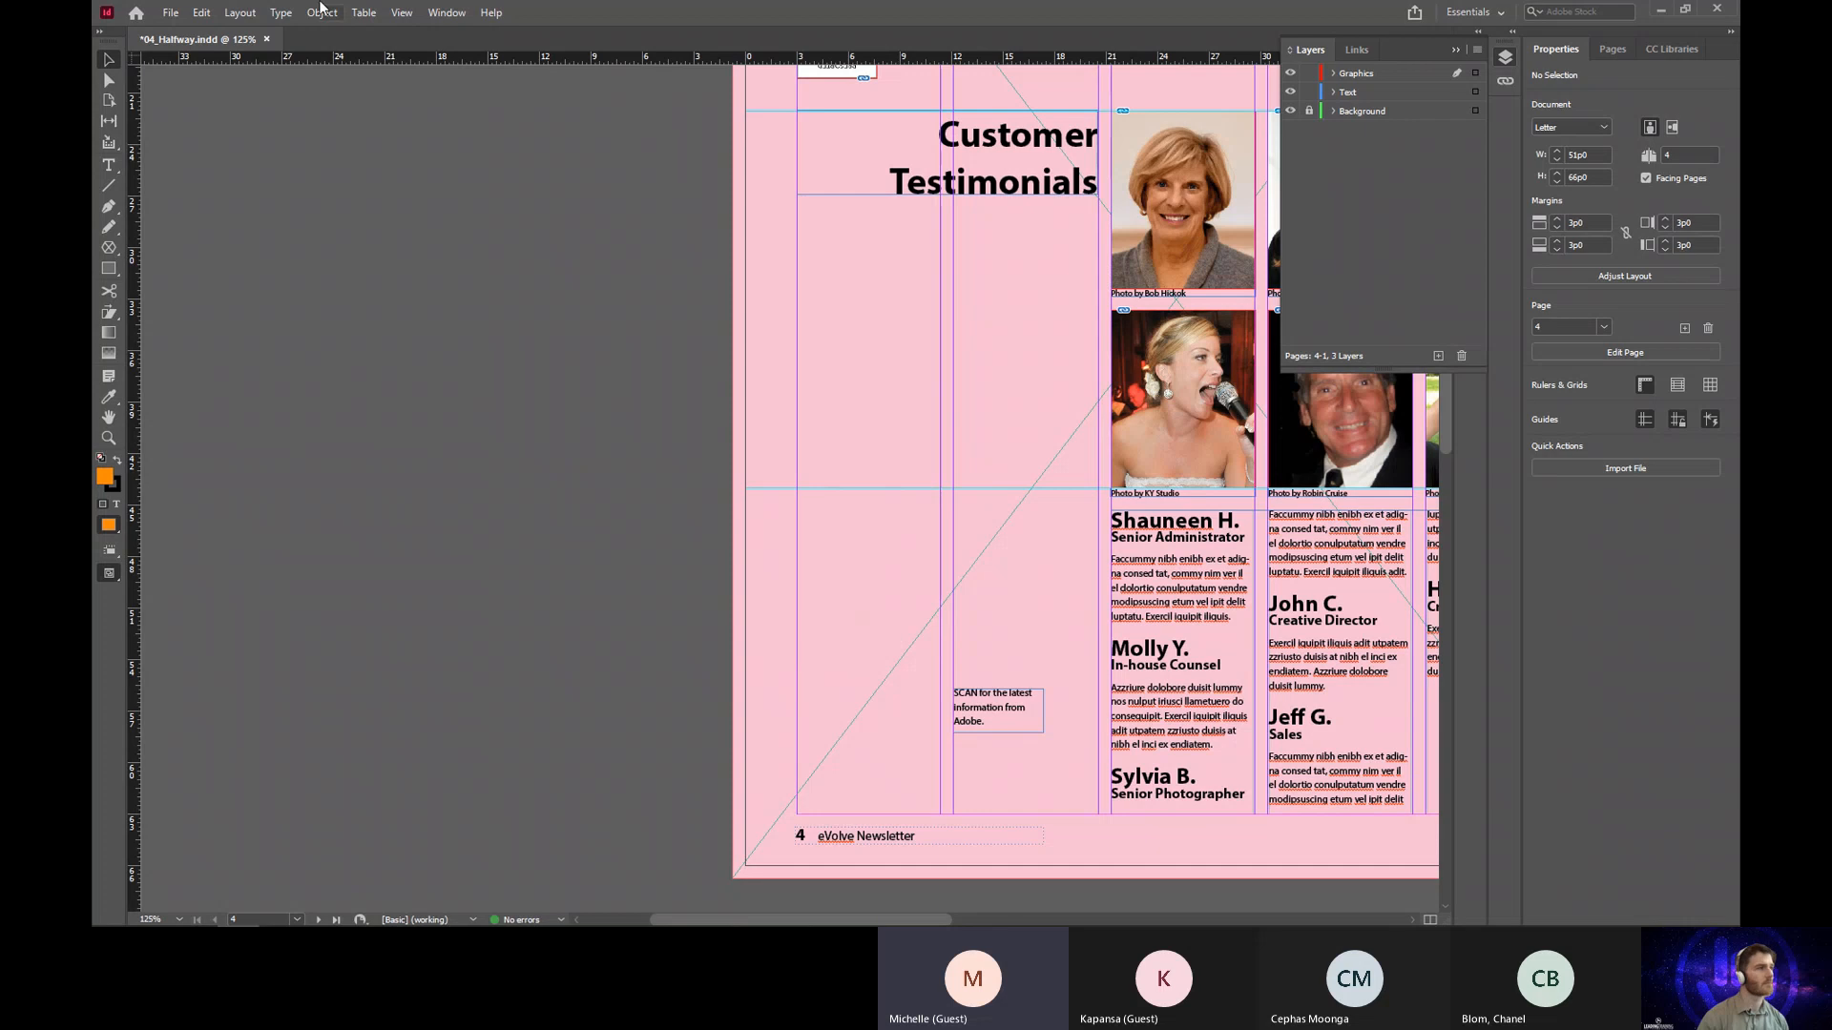
left_click(320, 14)
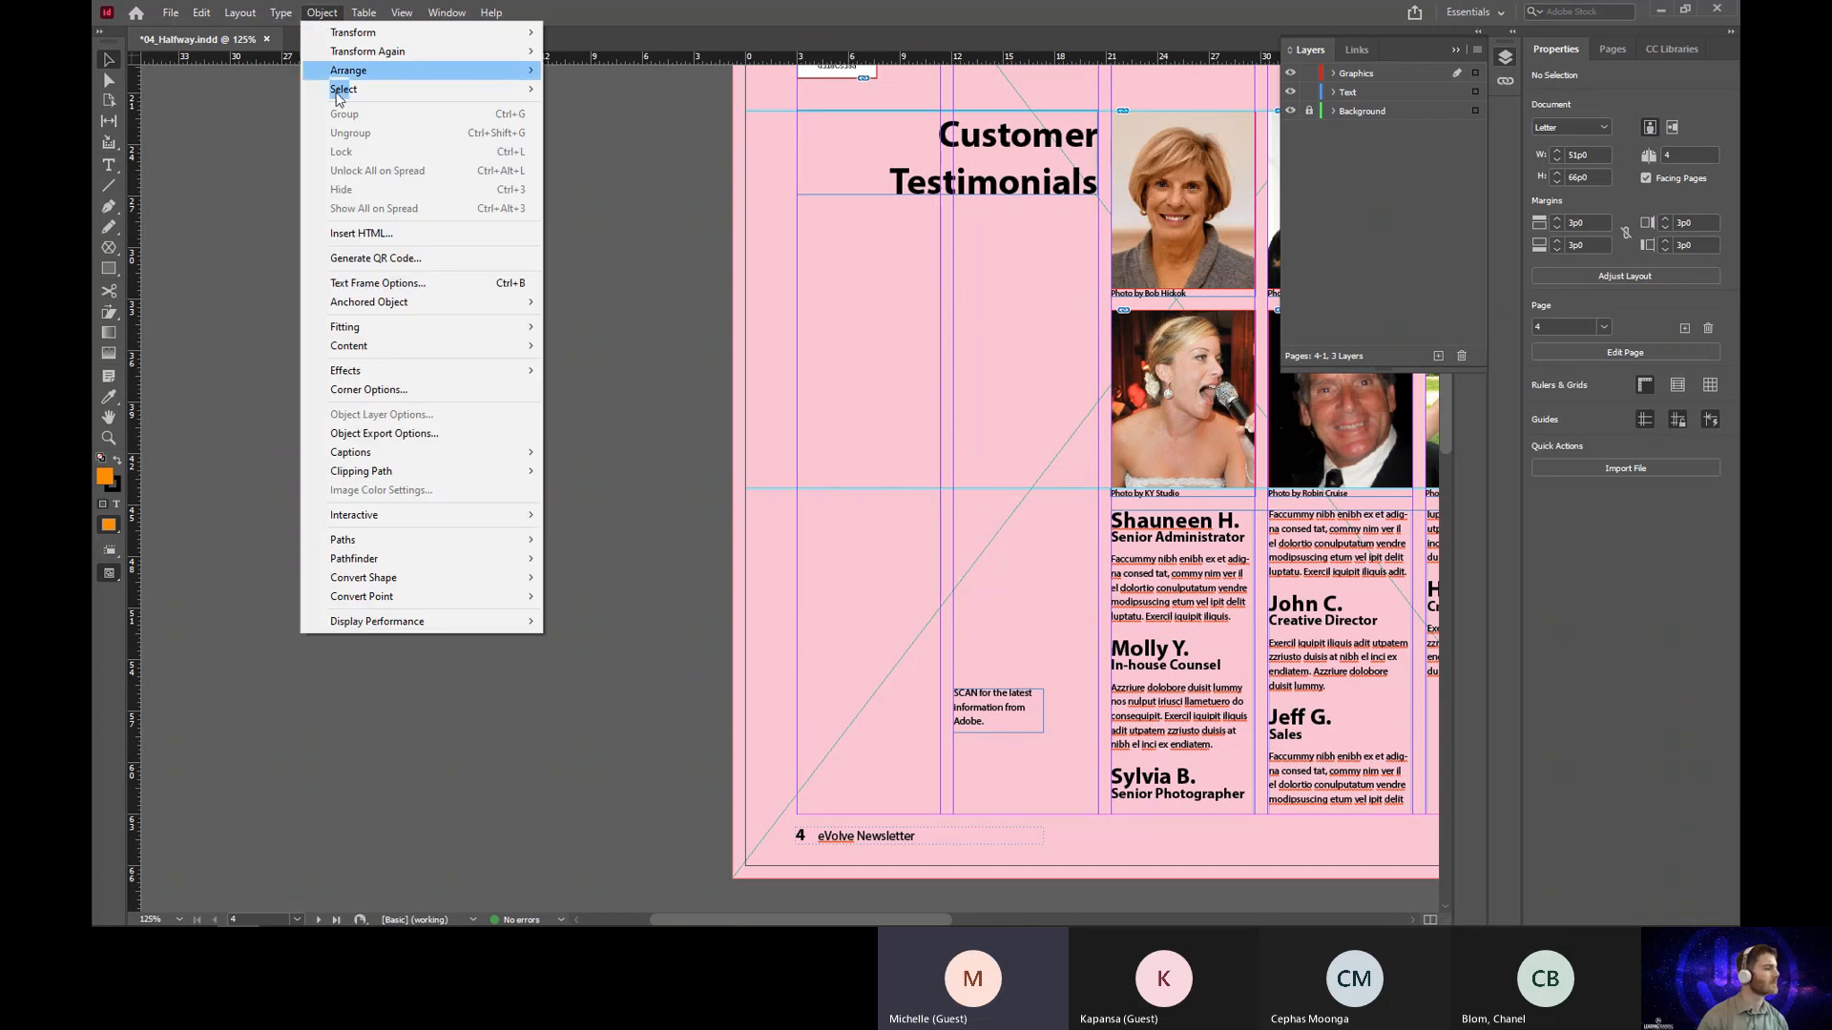
left_click(409, 257)
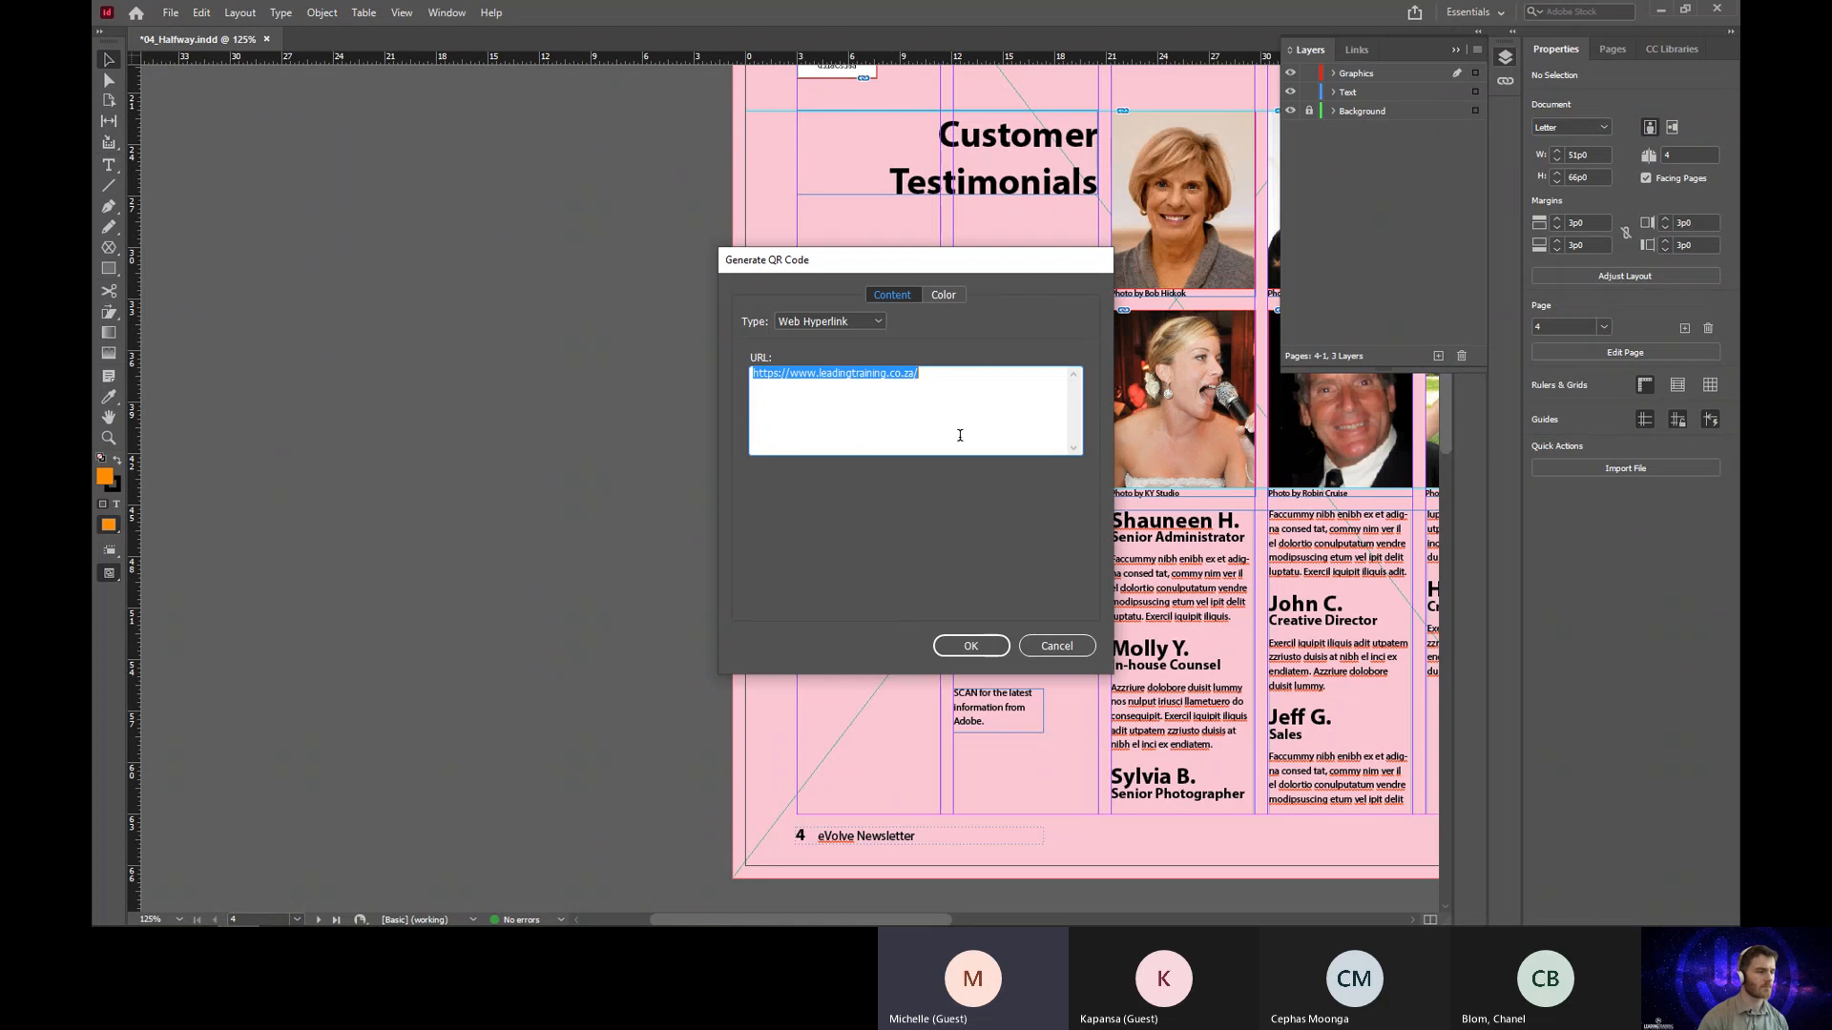
left_click(970, 646)
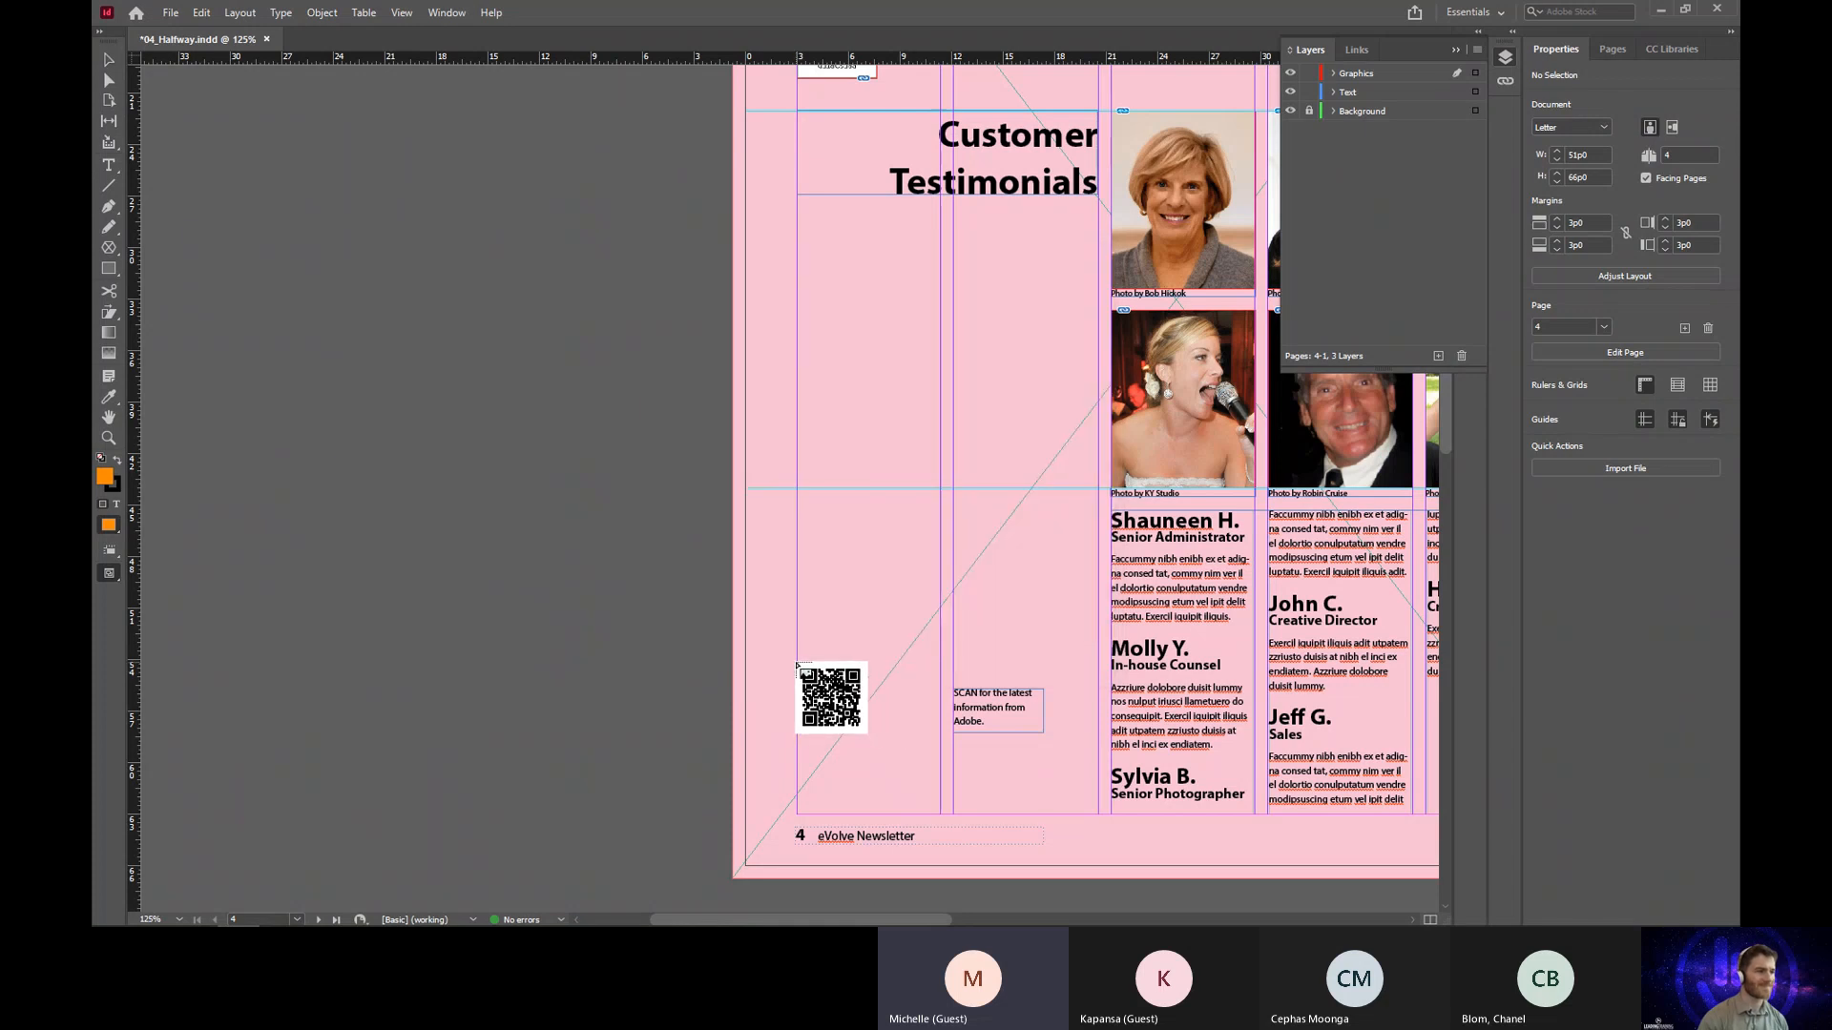
left_click_drag(797, 663, 938, 800)
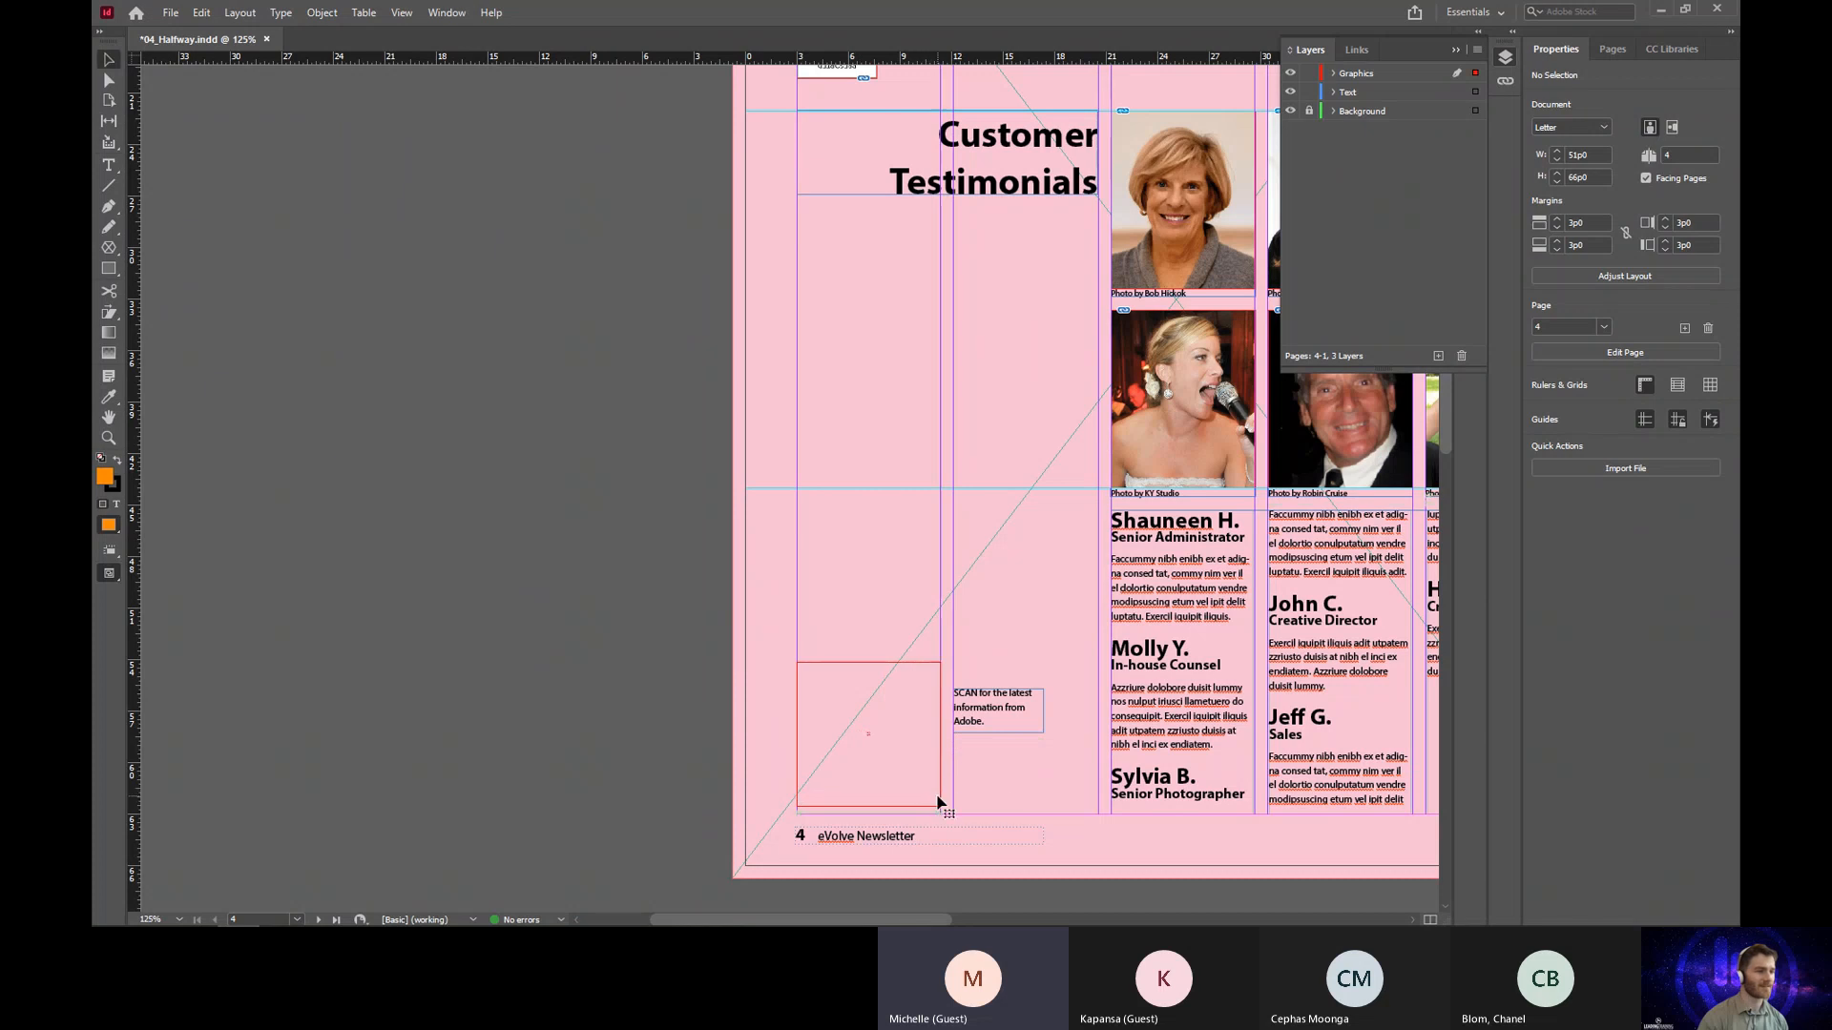
Step: Undo the QR code's placement and place it again beside the SCAN text, about 8p5 wide by 7p11 high
key("ctrl+z")
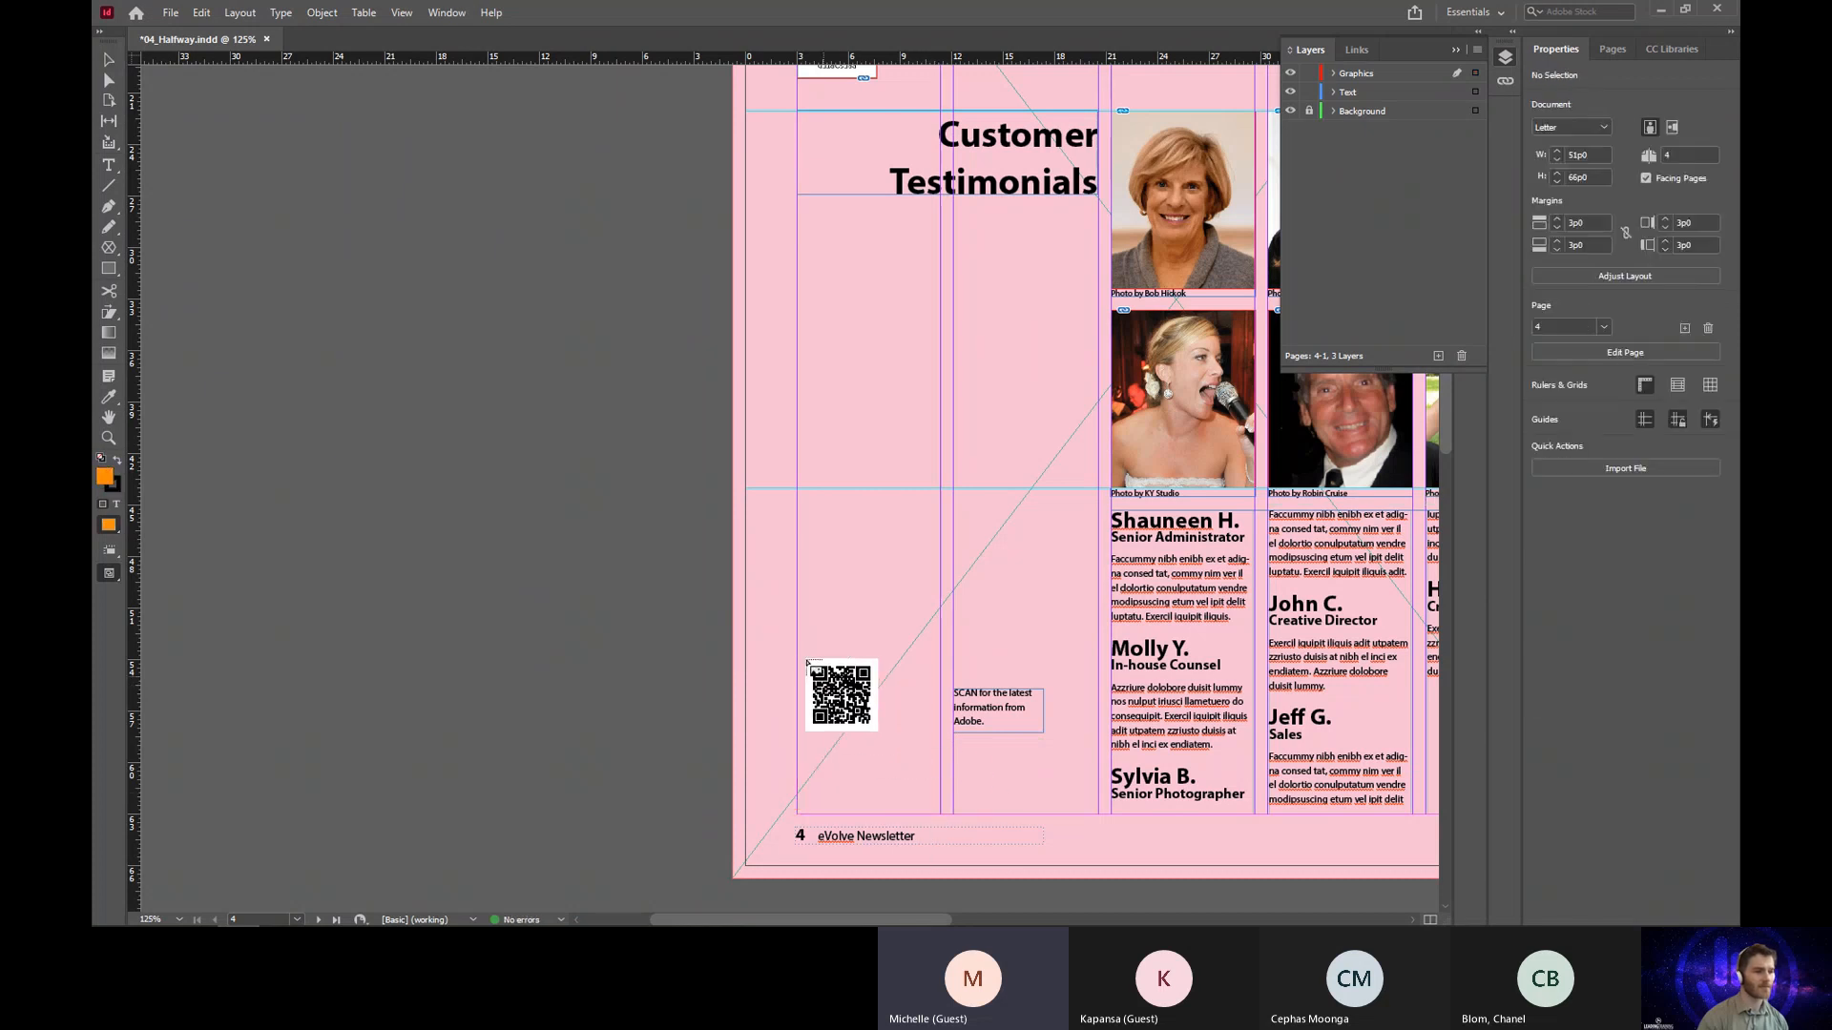
left_click_drag(798, 655, 940, 792)
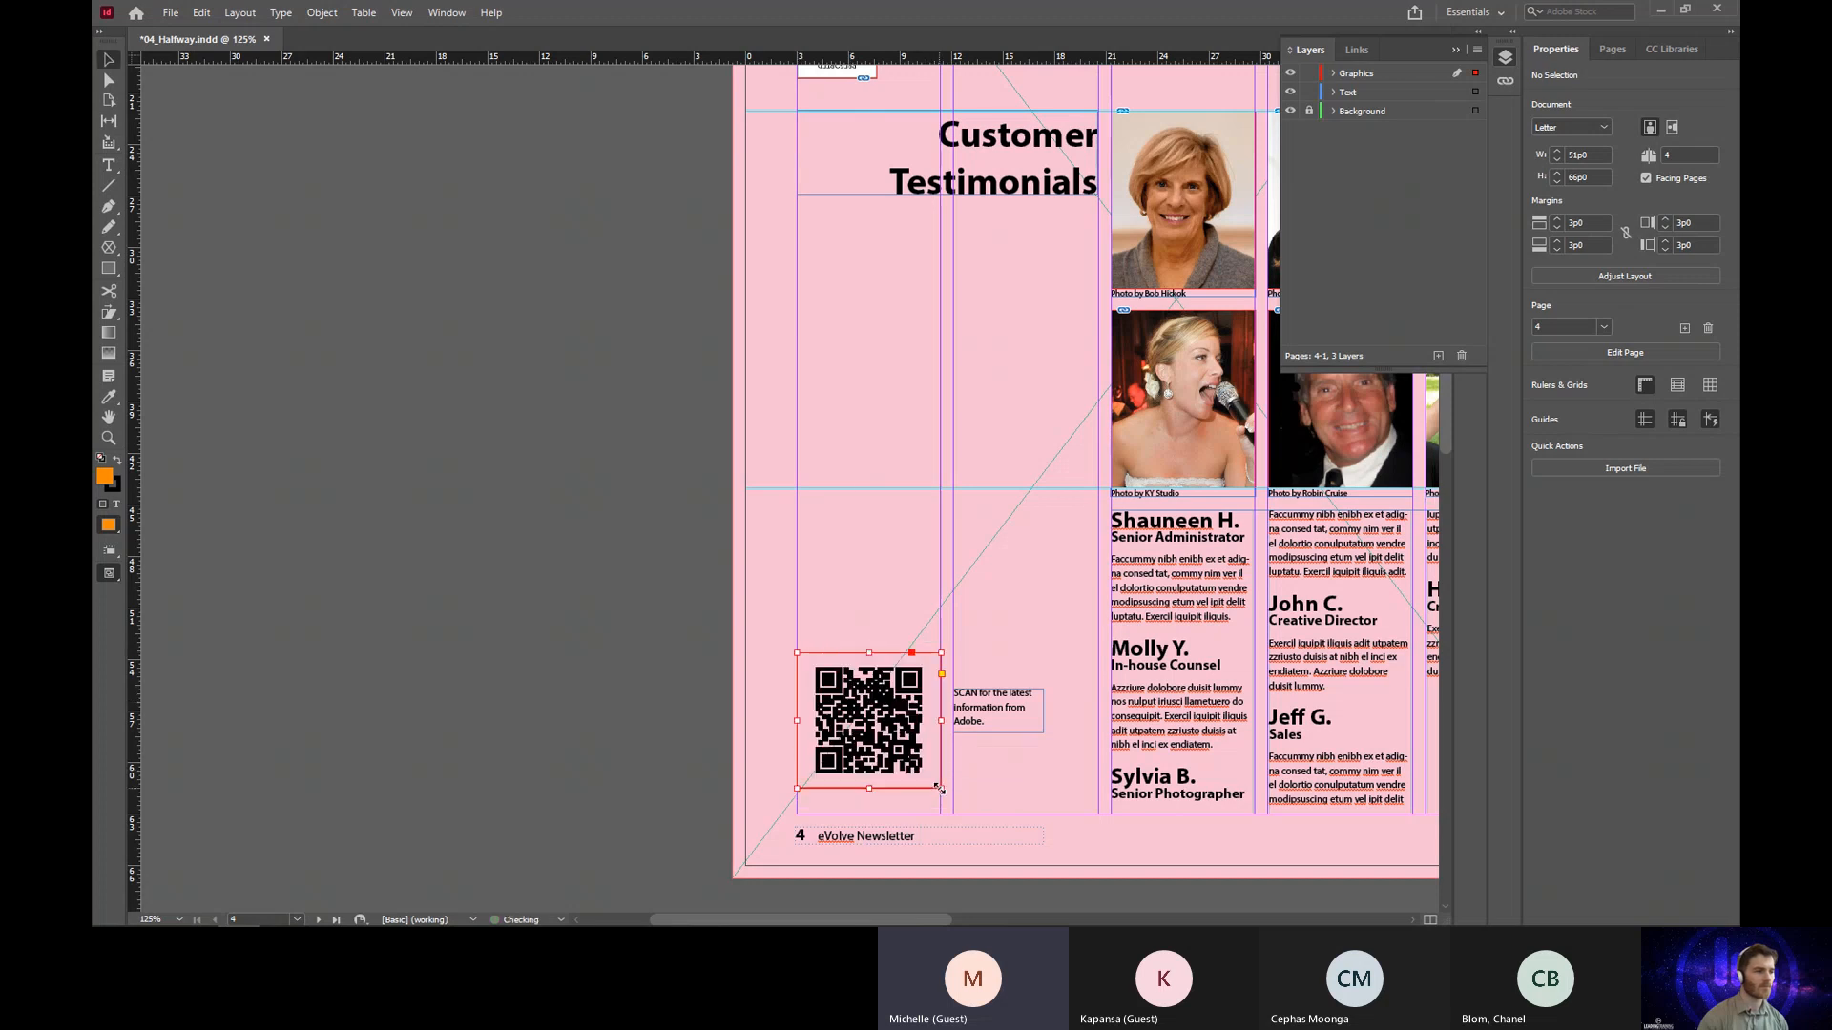
left_click_drag(885, 738, 888, 754)
key("ctrl+z")
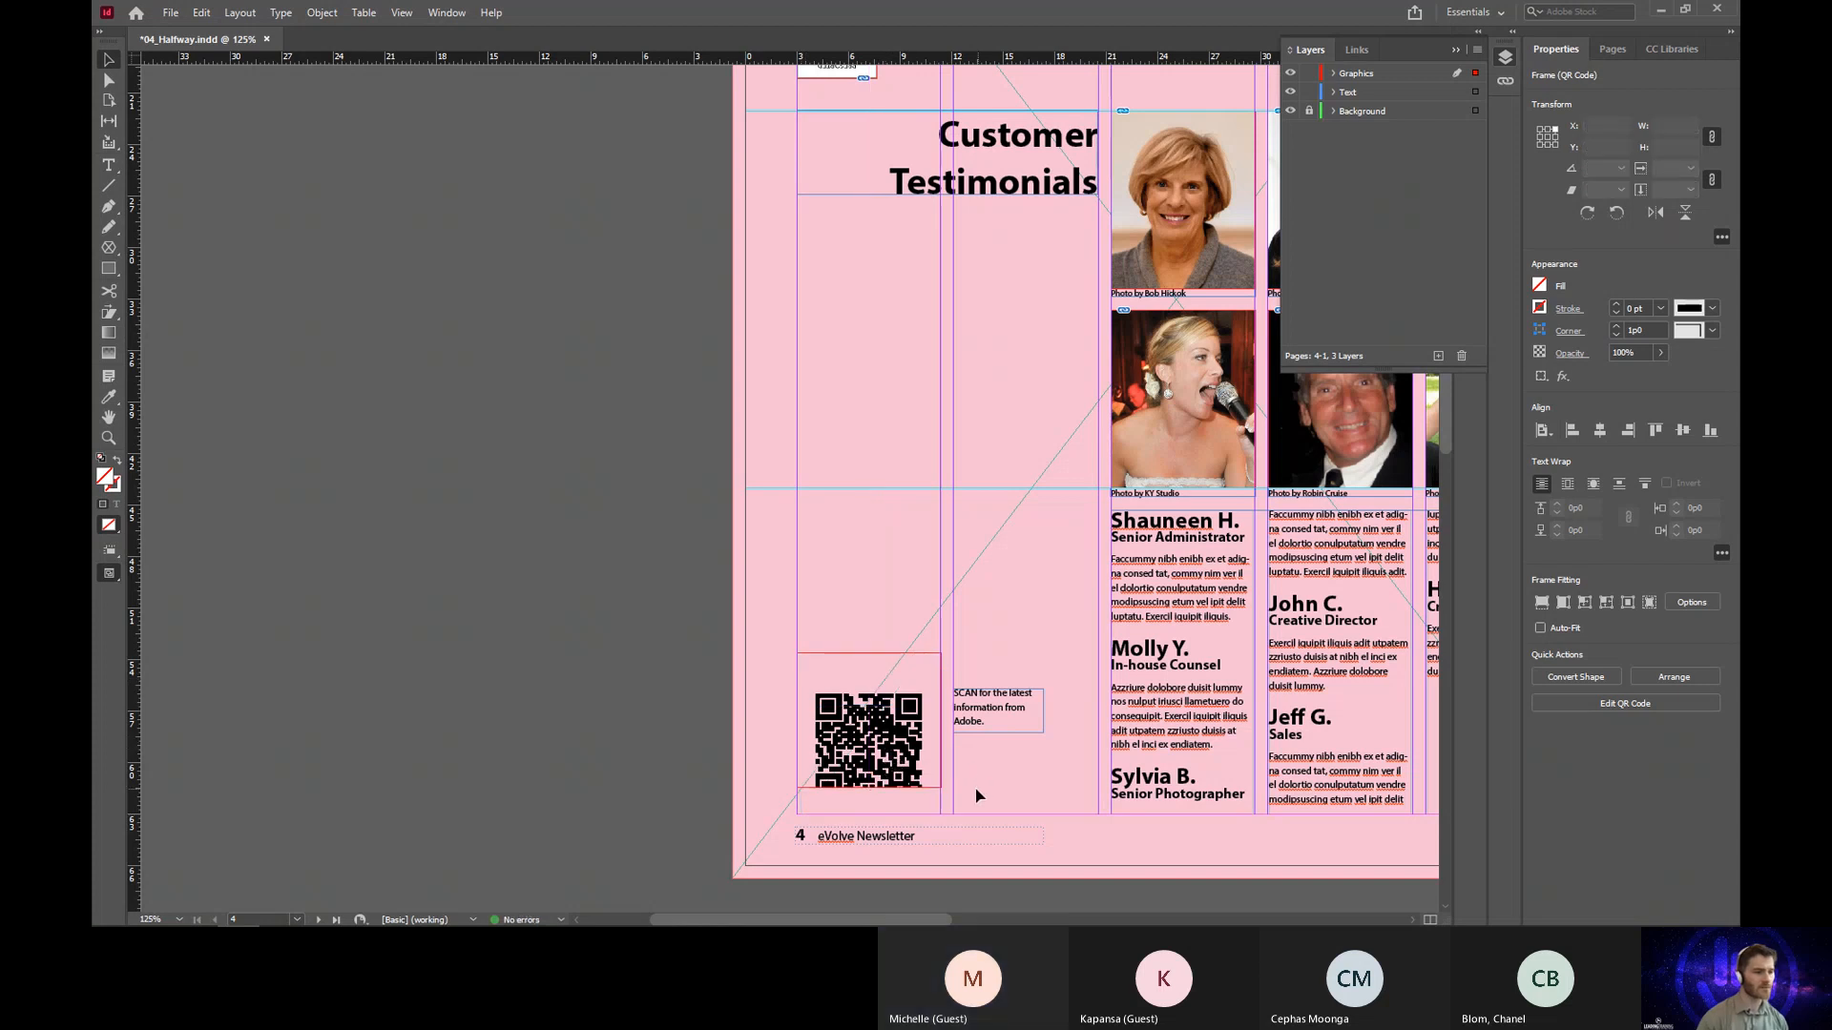
key("ctrl+z")
left_click(908, 768)
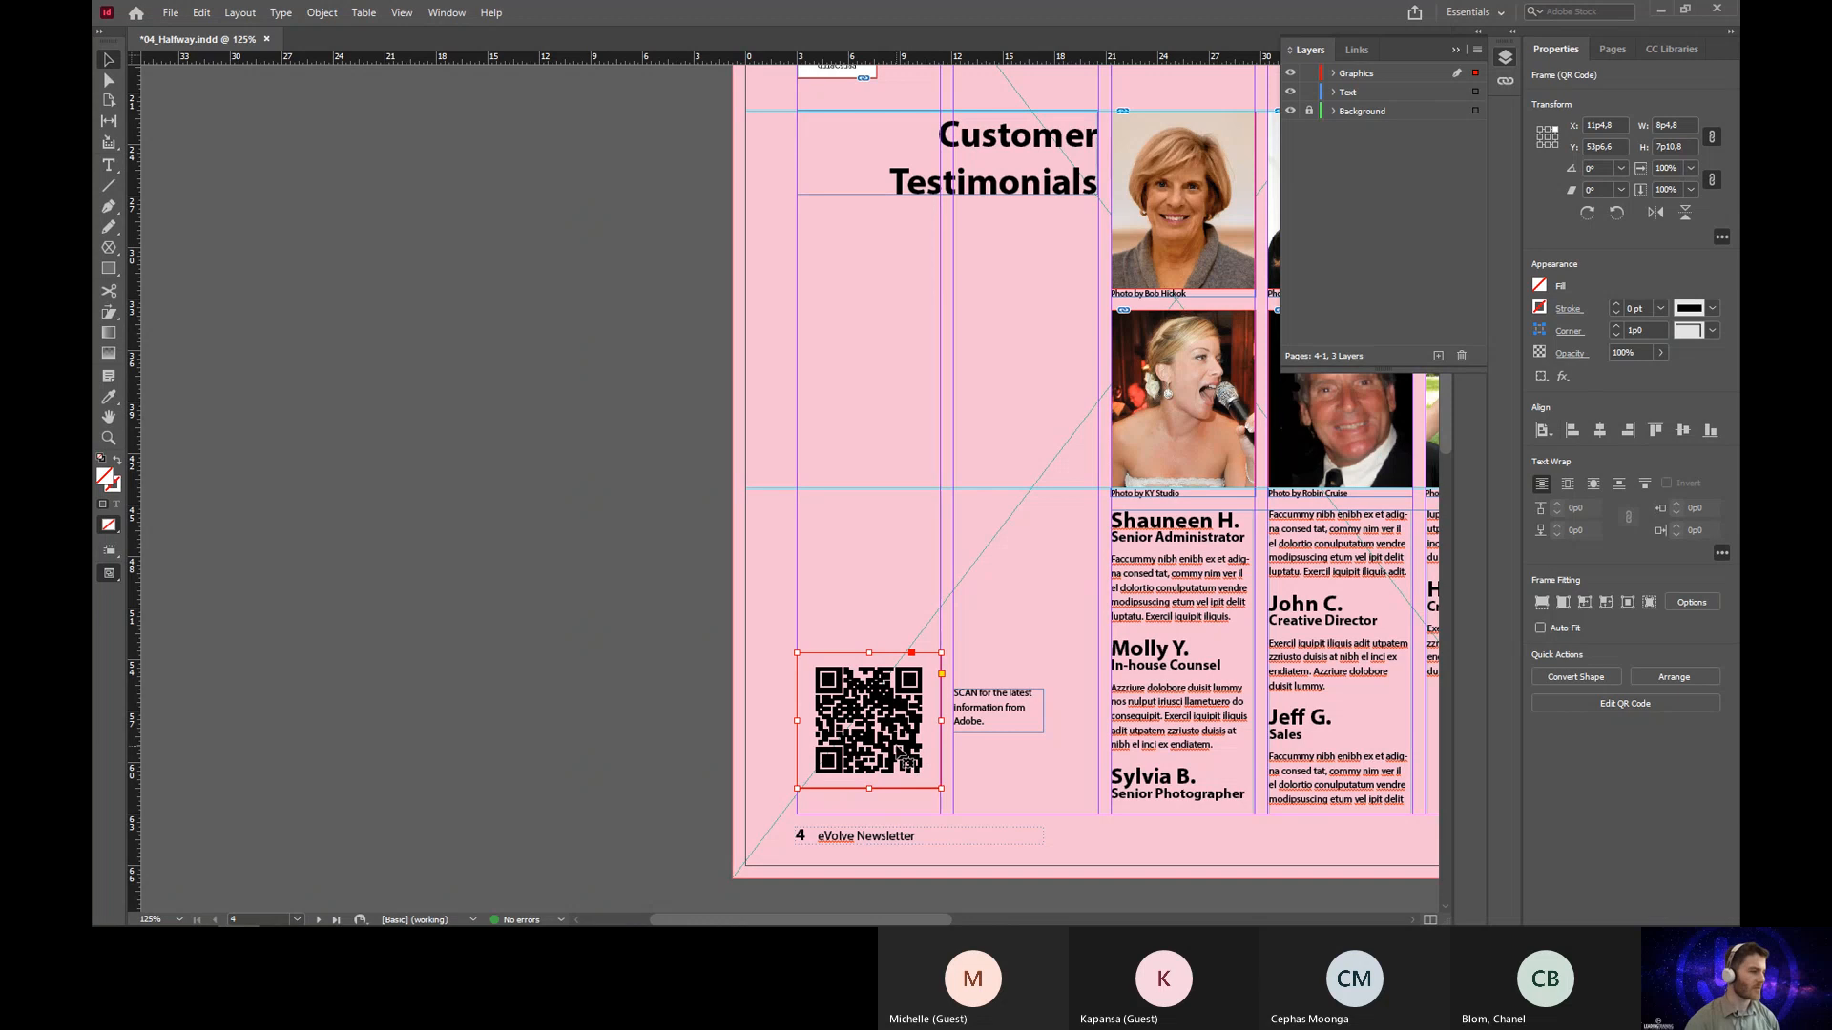
mouse_move(938, 767)
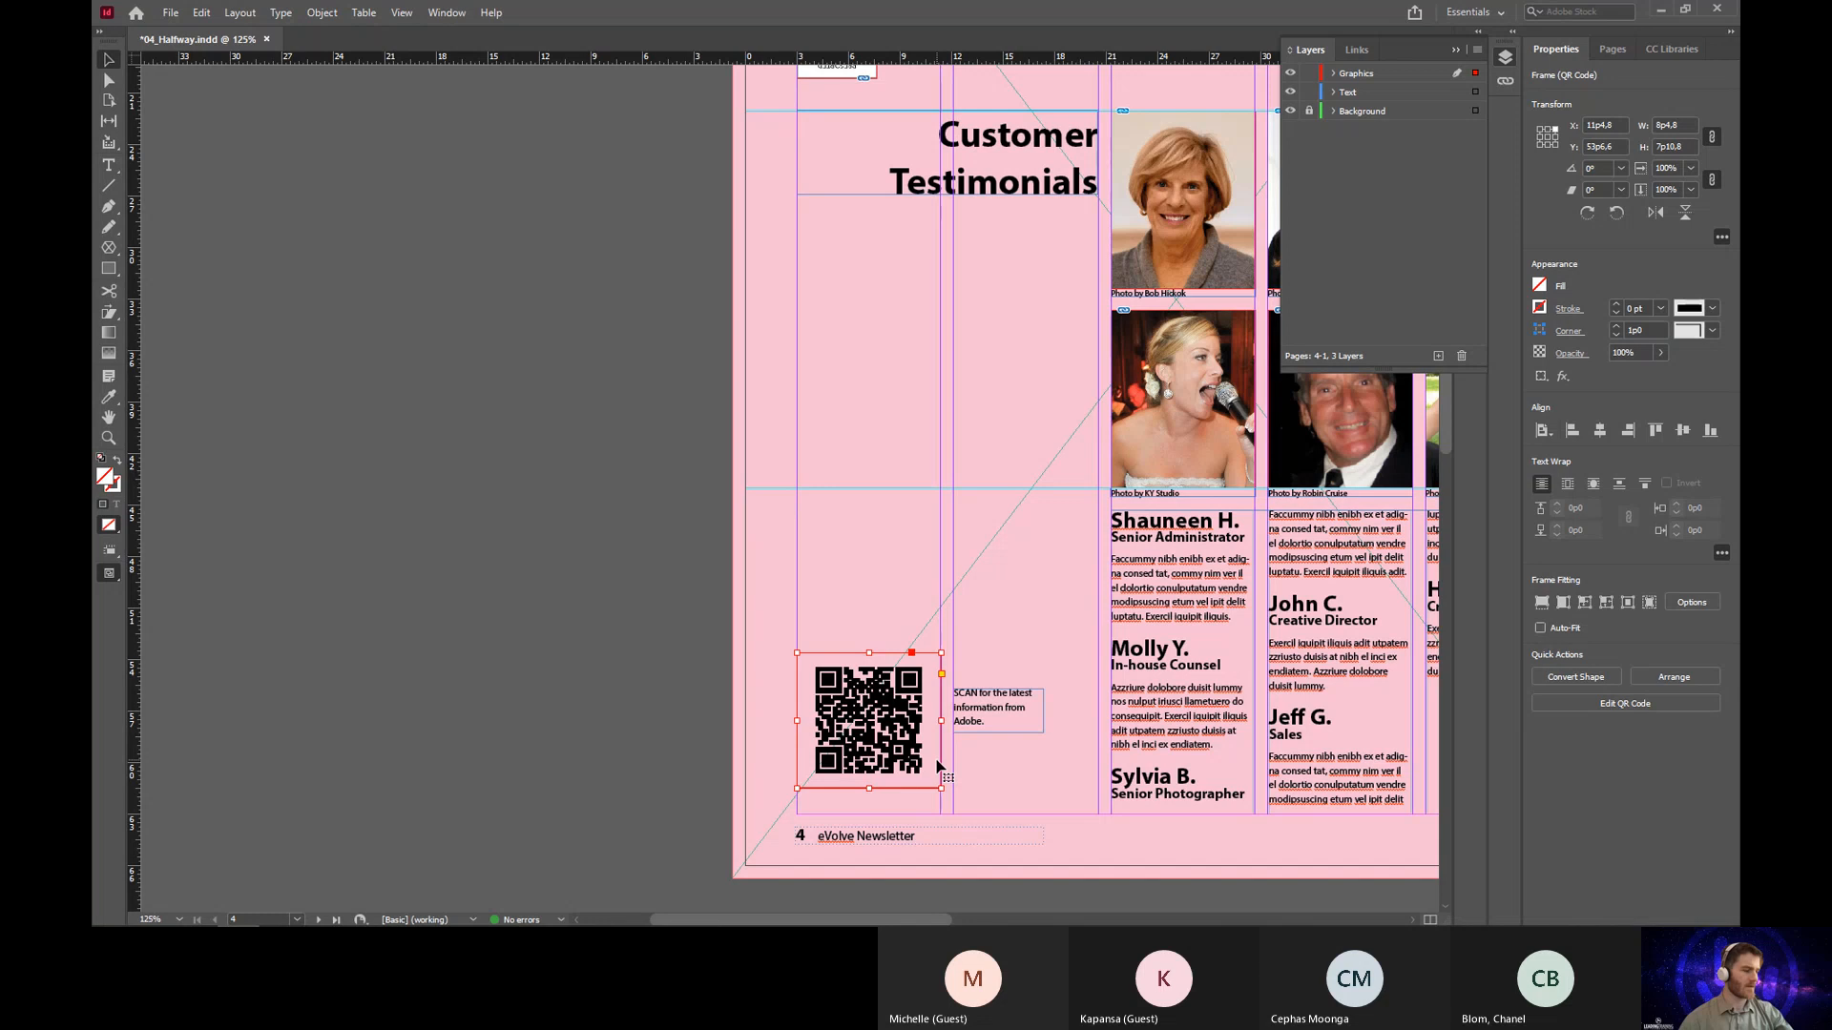
left_click(873, 645)
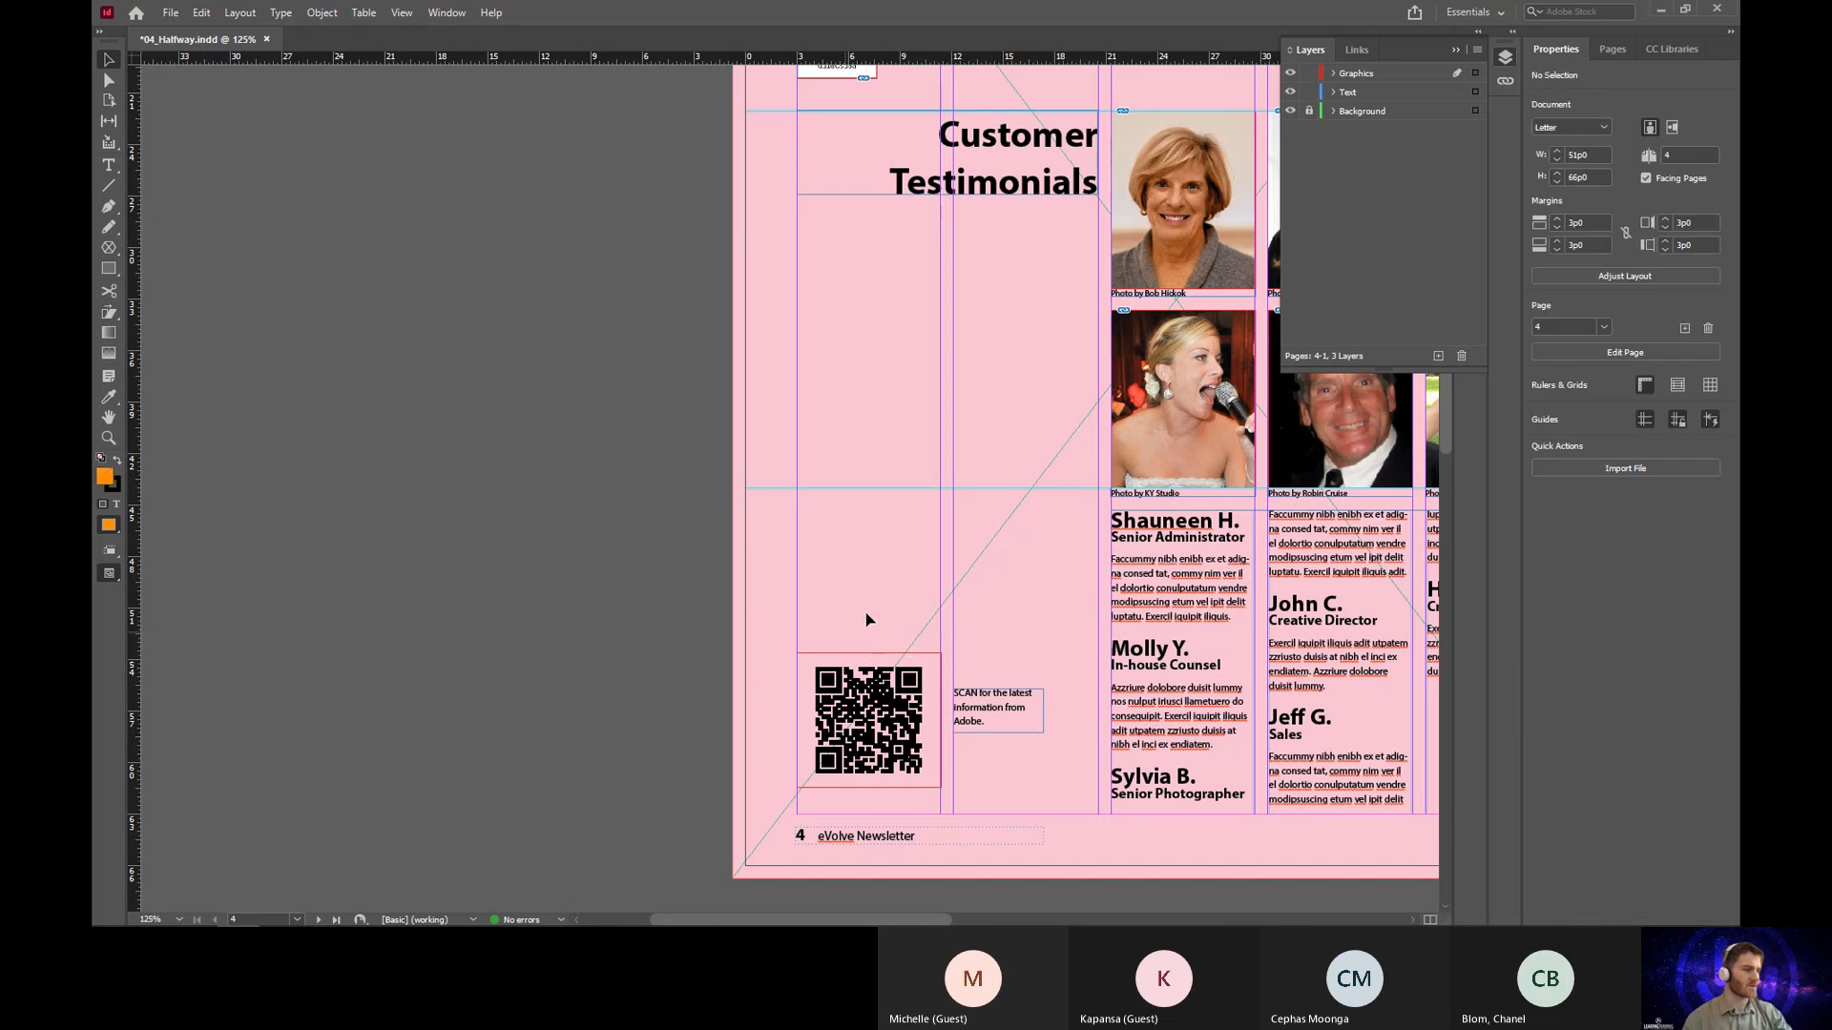
Step: Set the document's display performance to High Quality Display
left_click(401, 13)
mouse_move(528, 290)
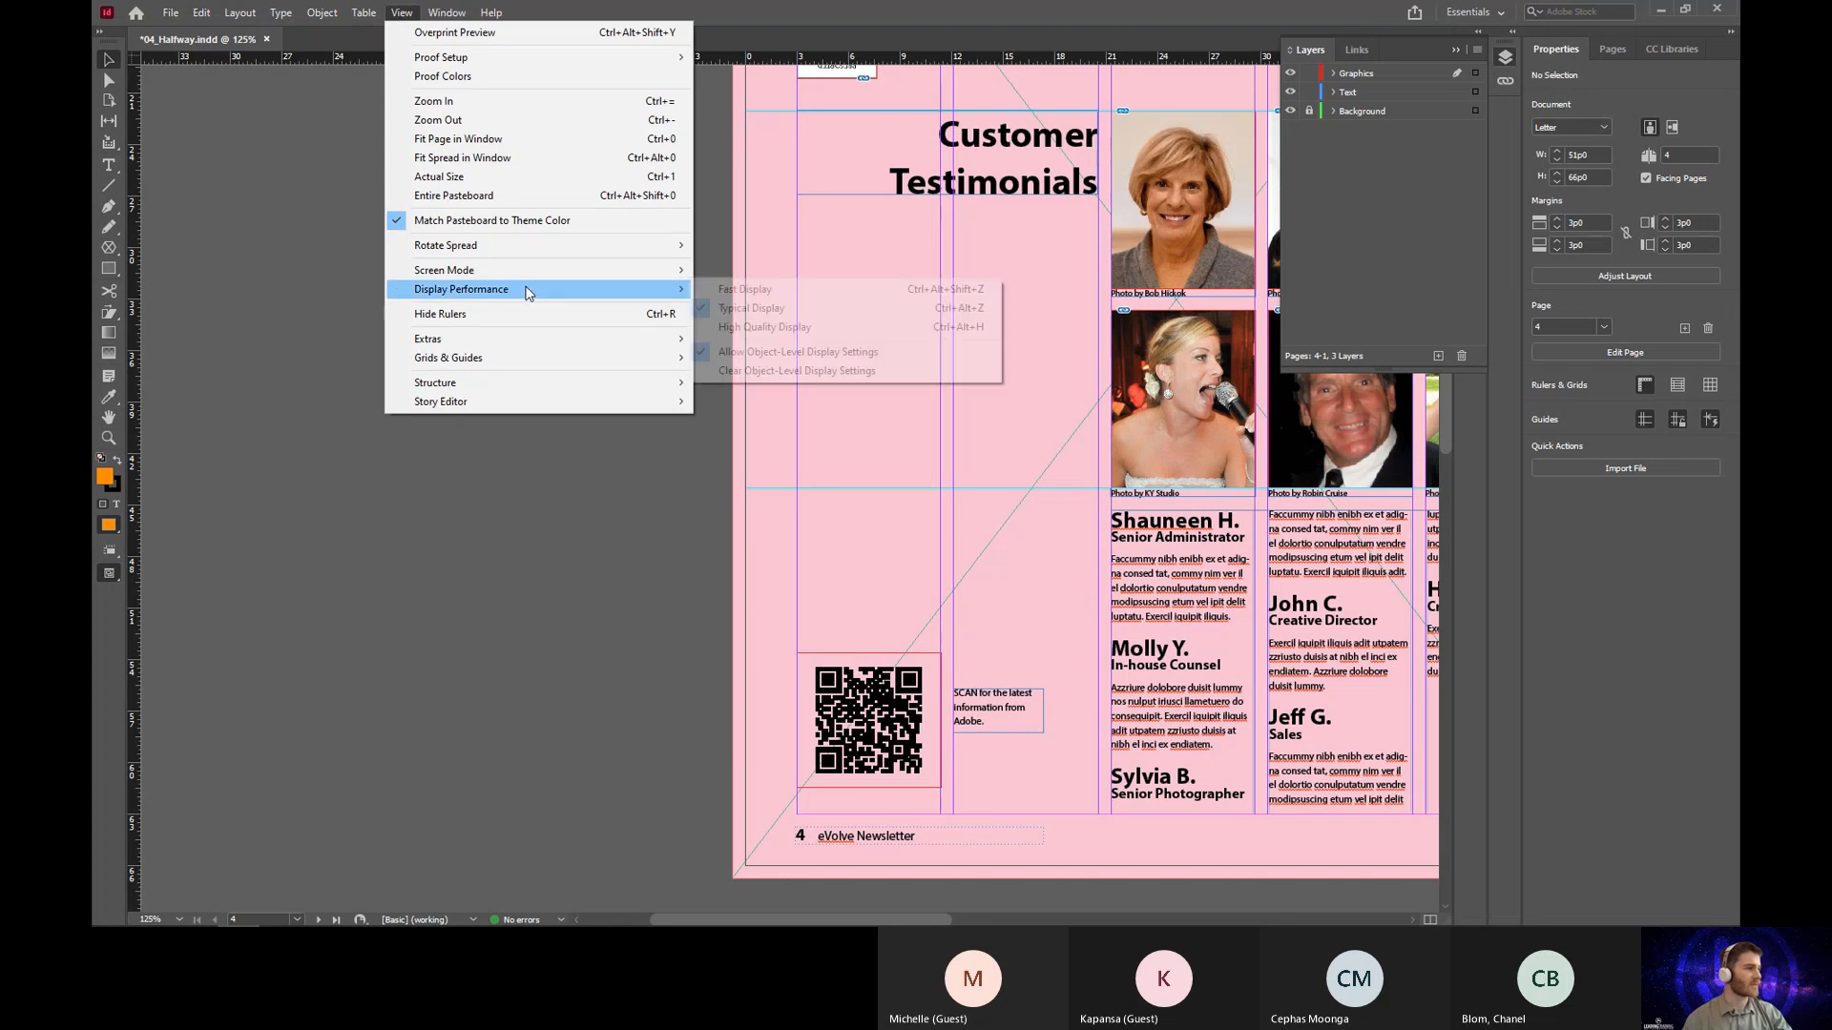
left_click(784, 327)
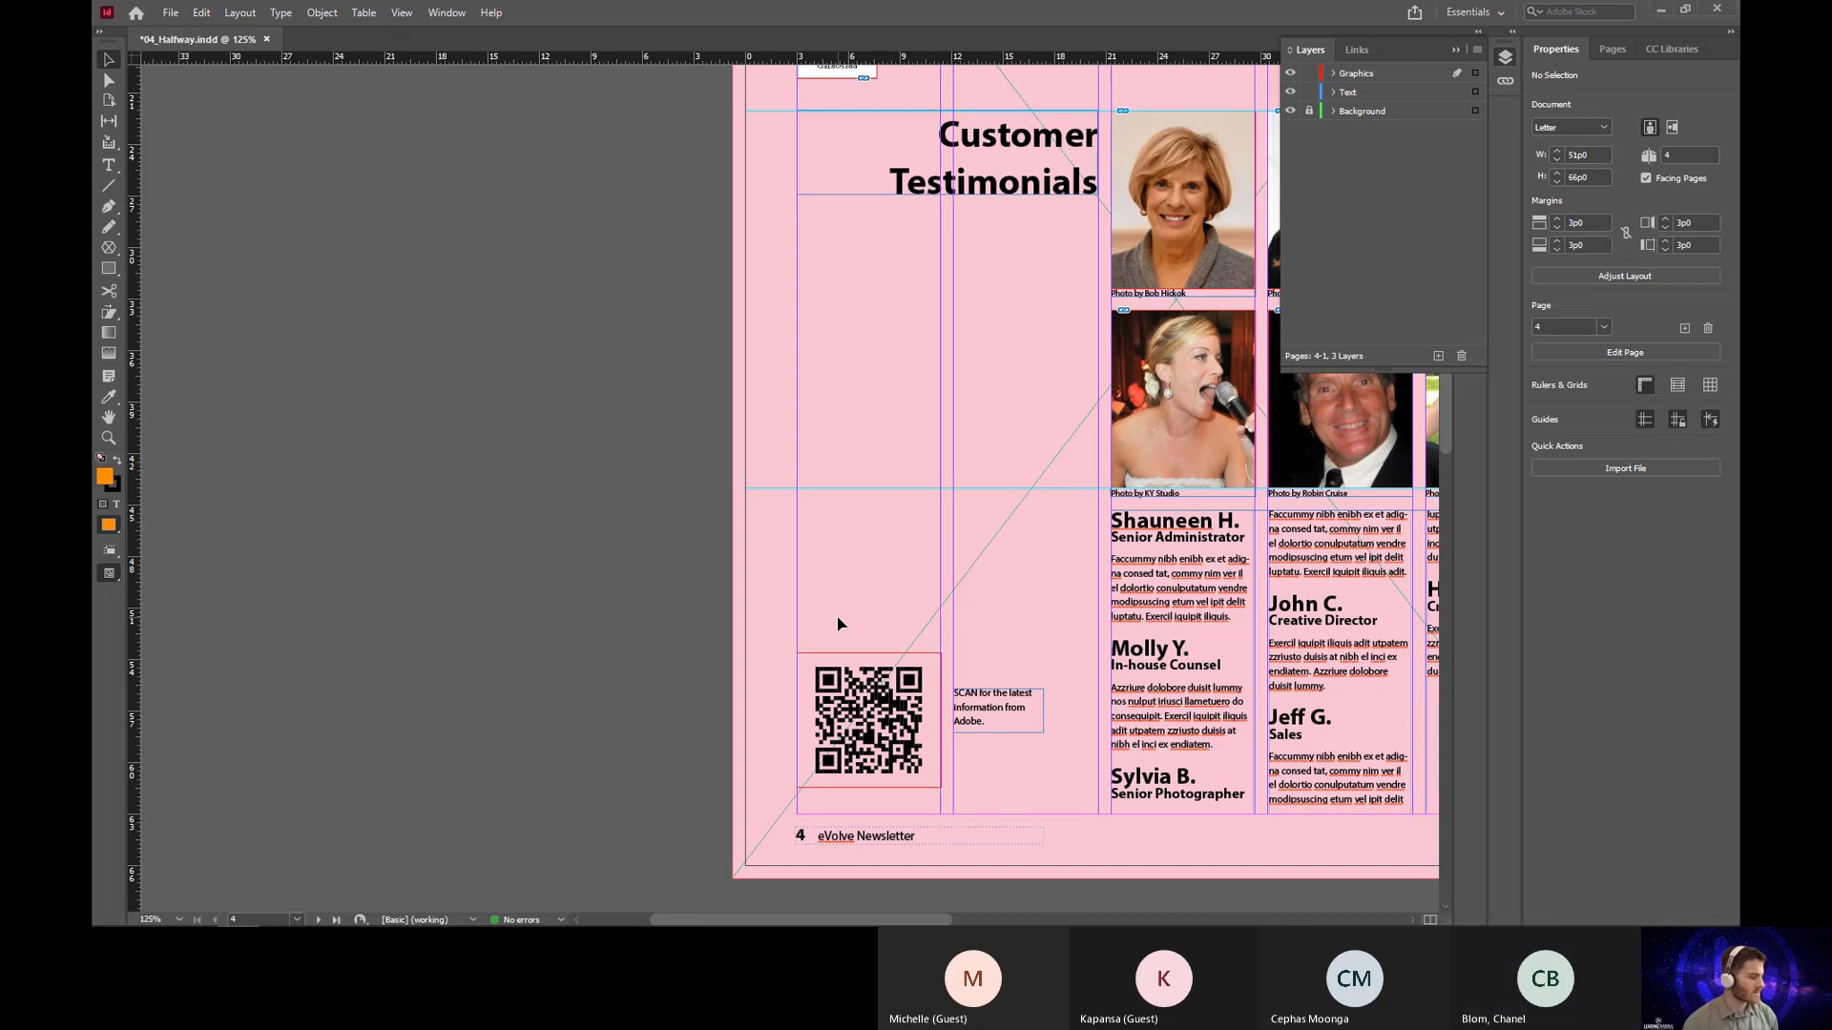
Step: Undo the QR code's placement, discard the loaded code and generate a new QR code
key("ctrl+z")
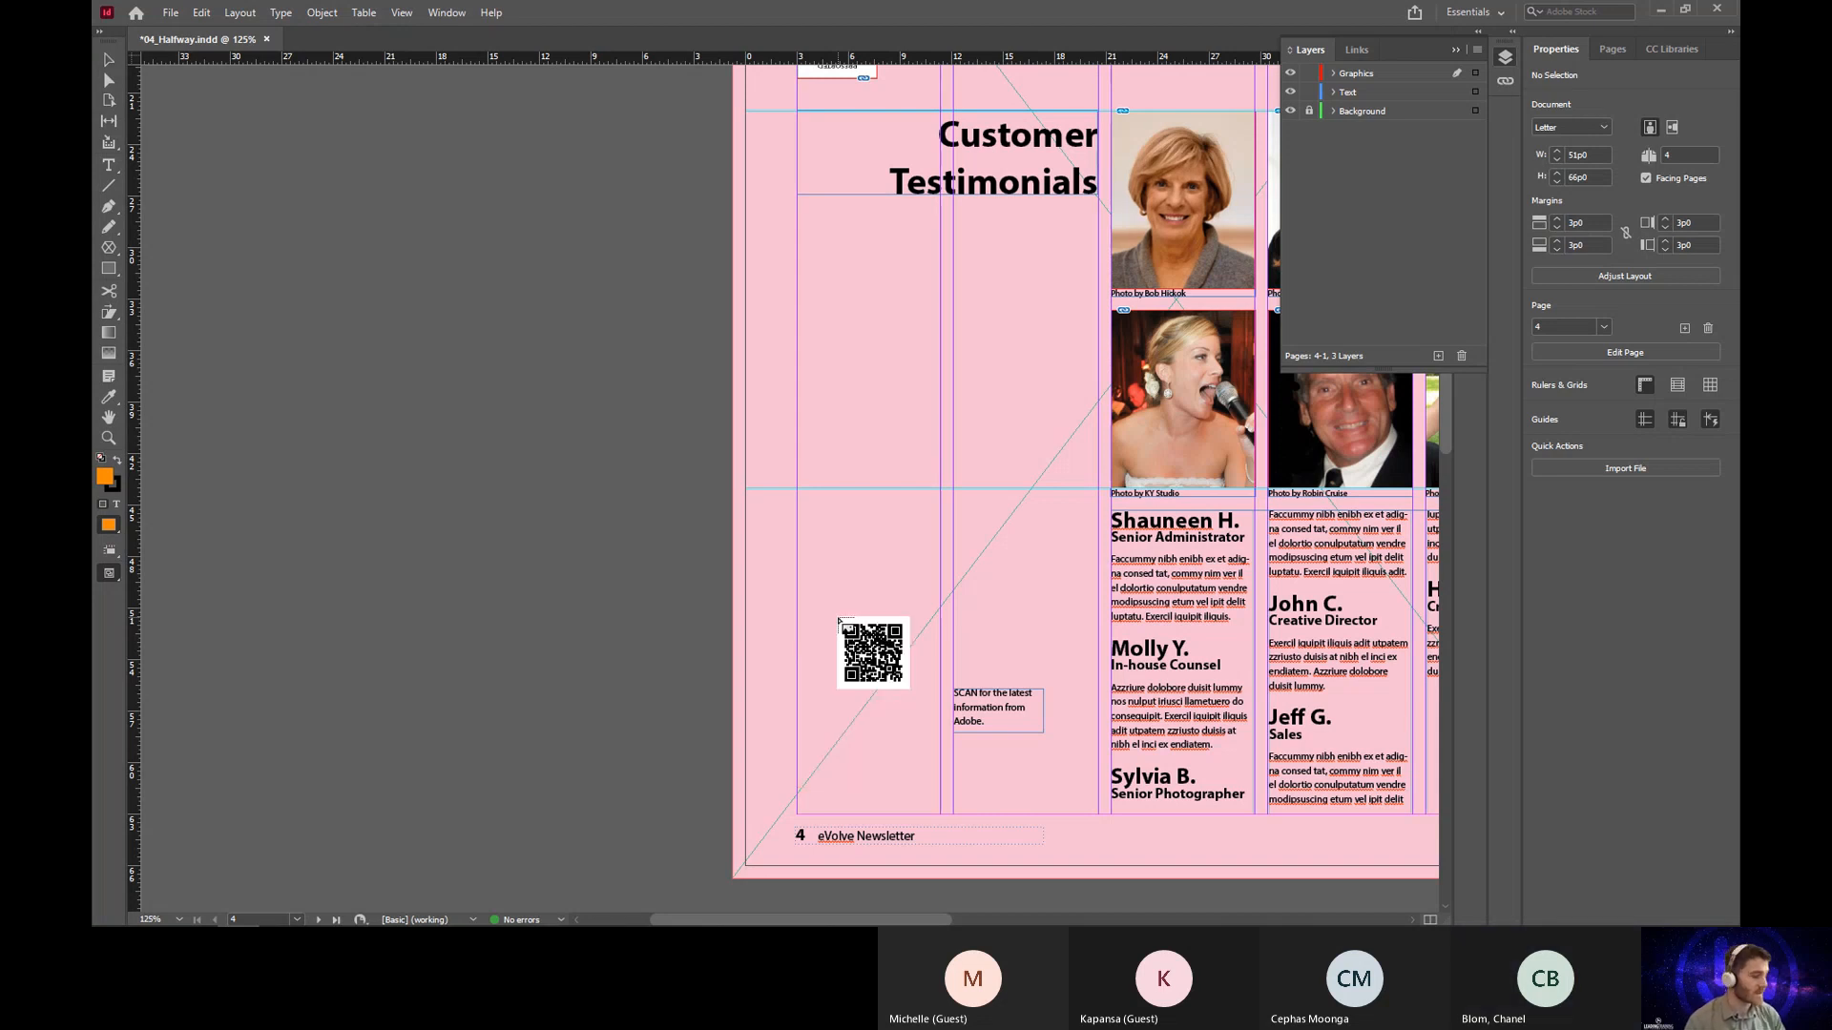
key("Escape")
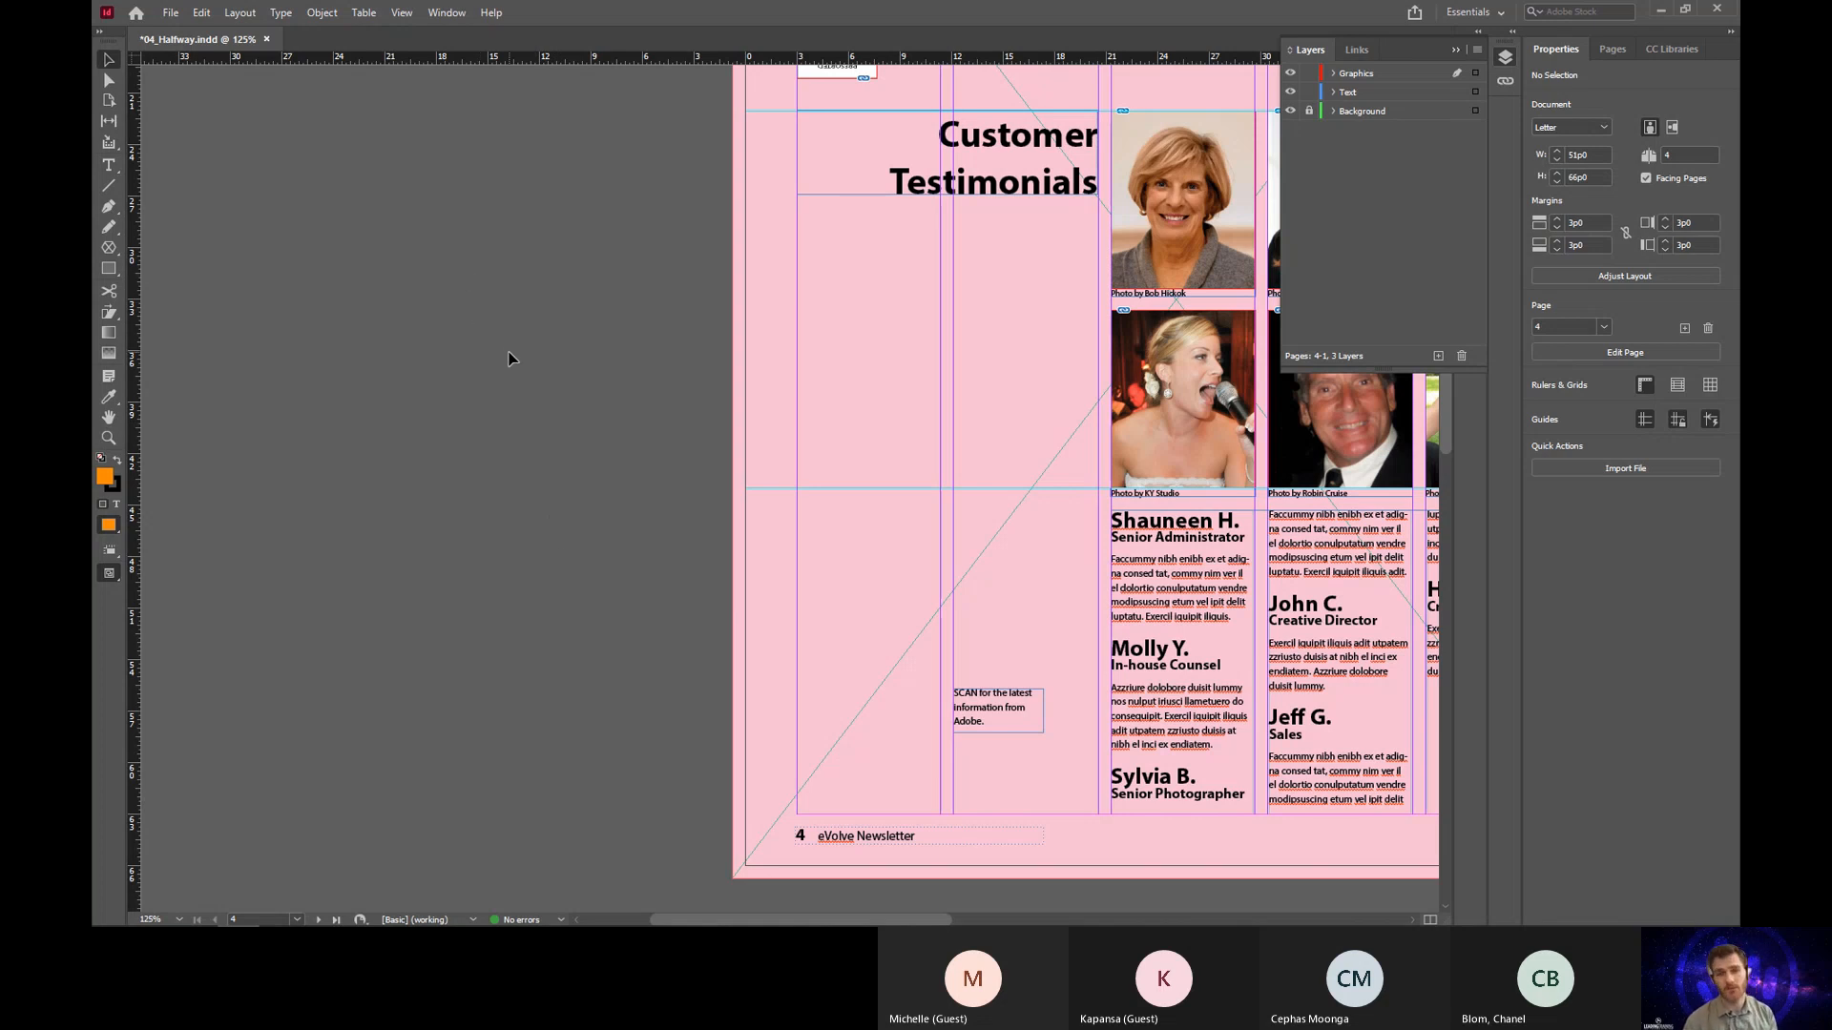
left_click(322, 13)
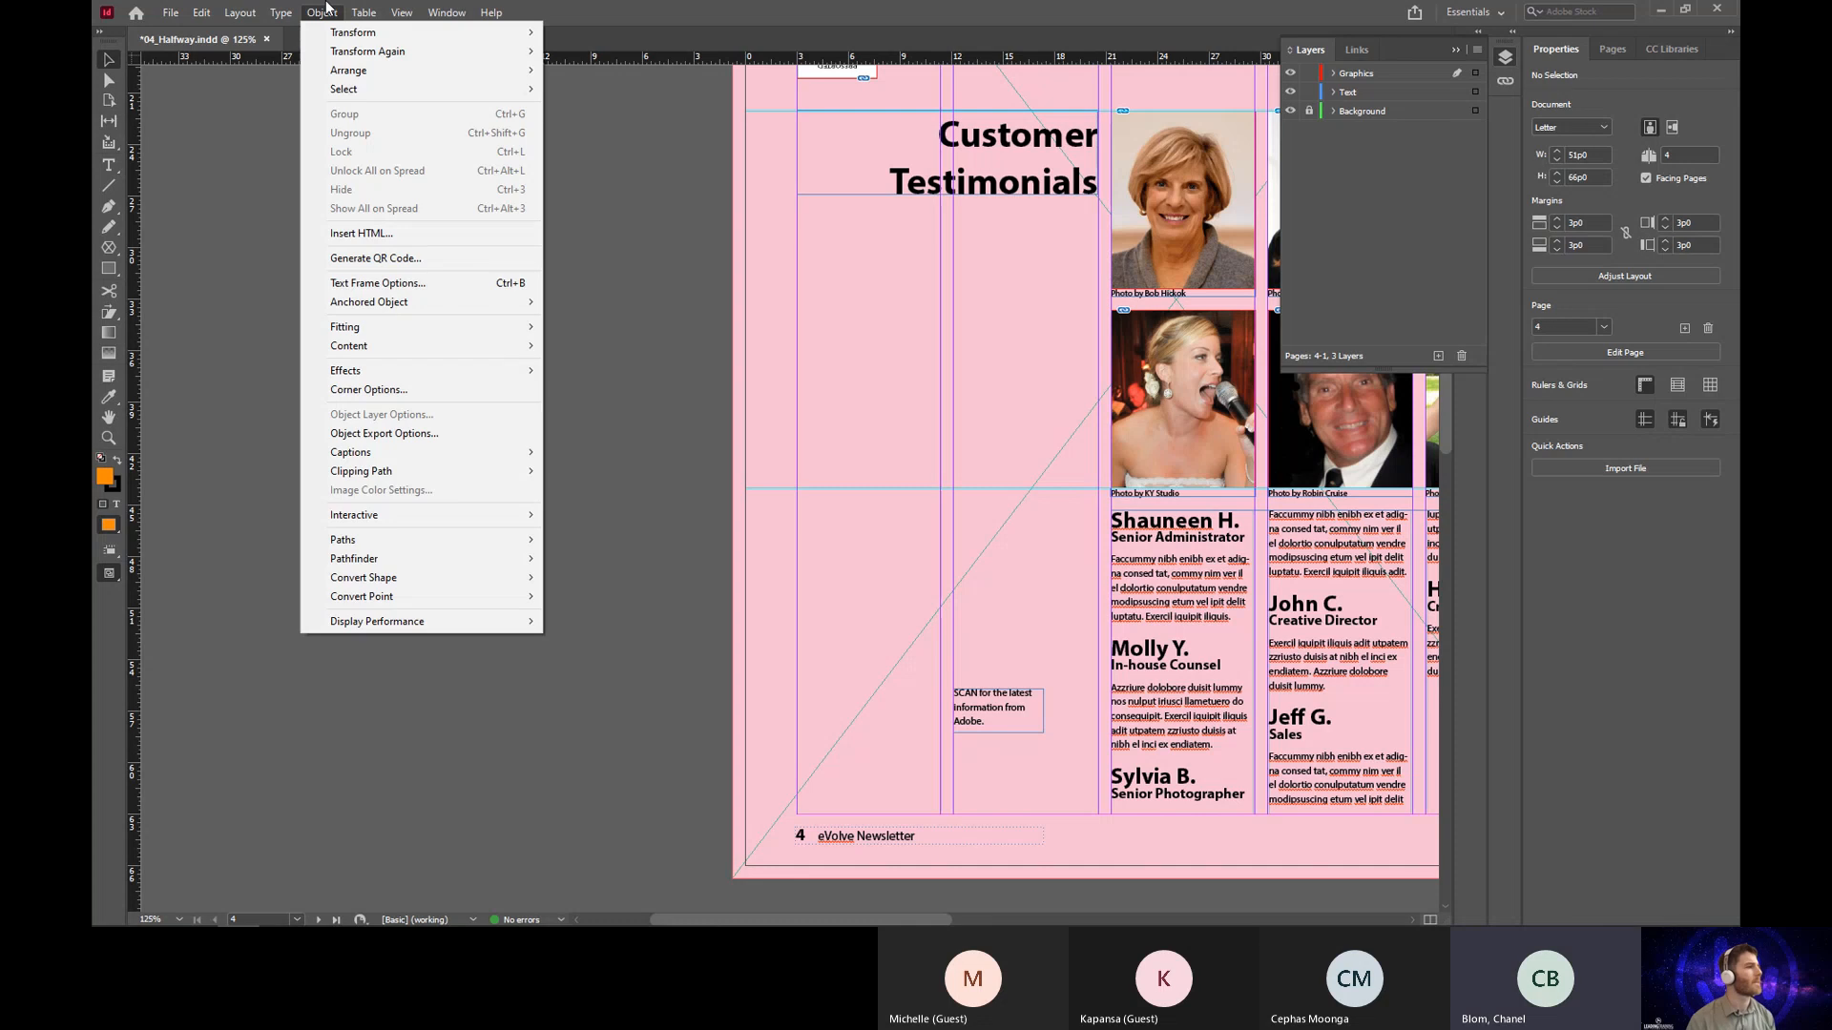
left_click(399, 260)
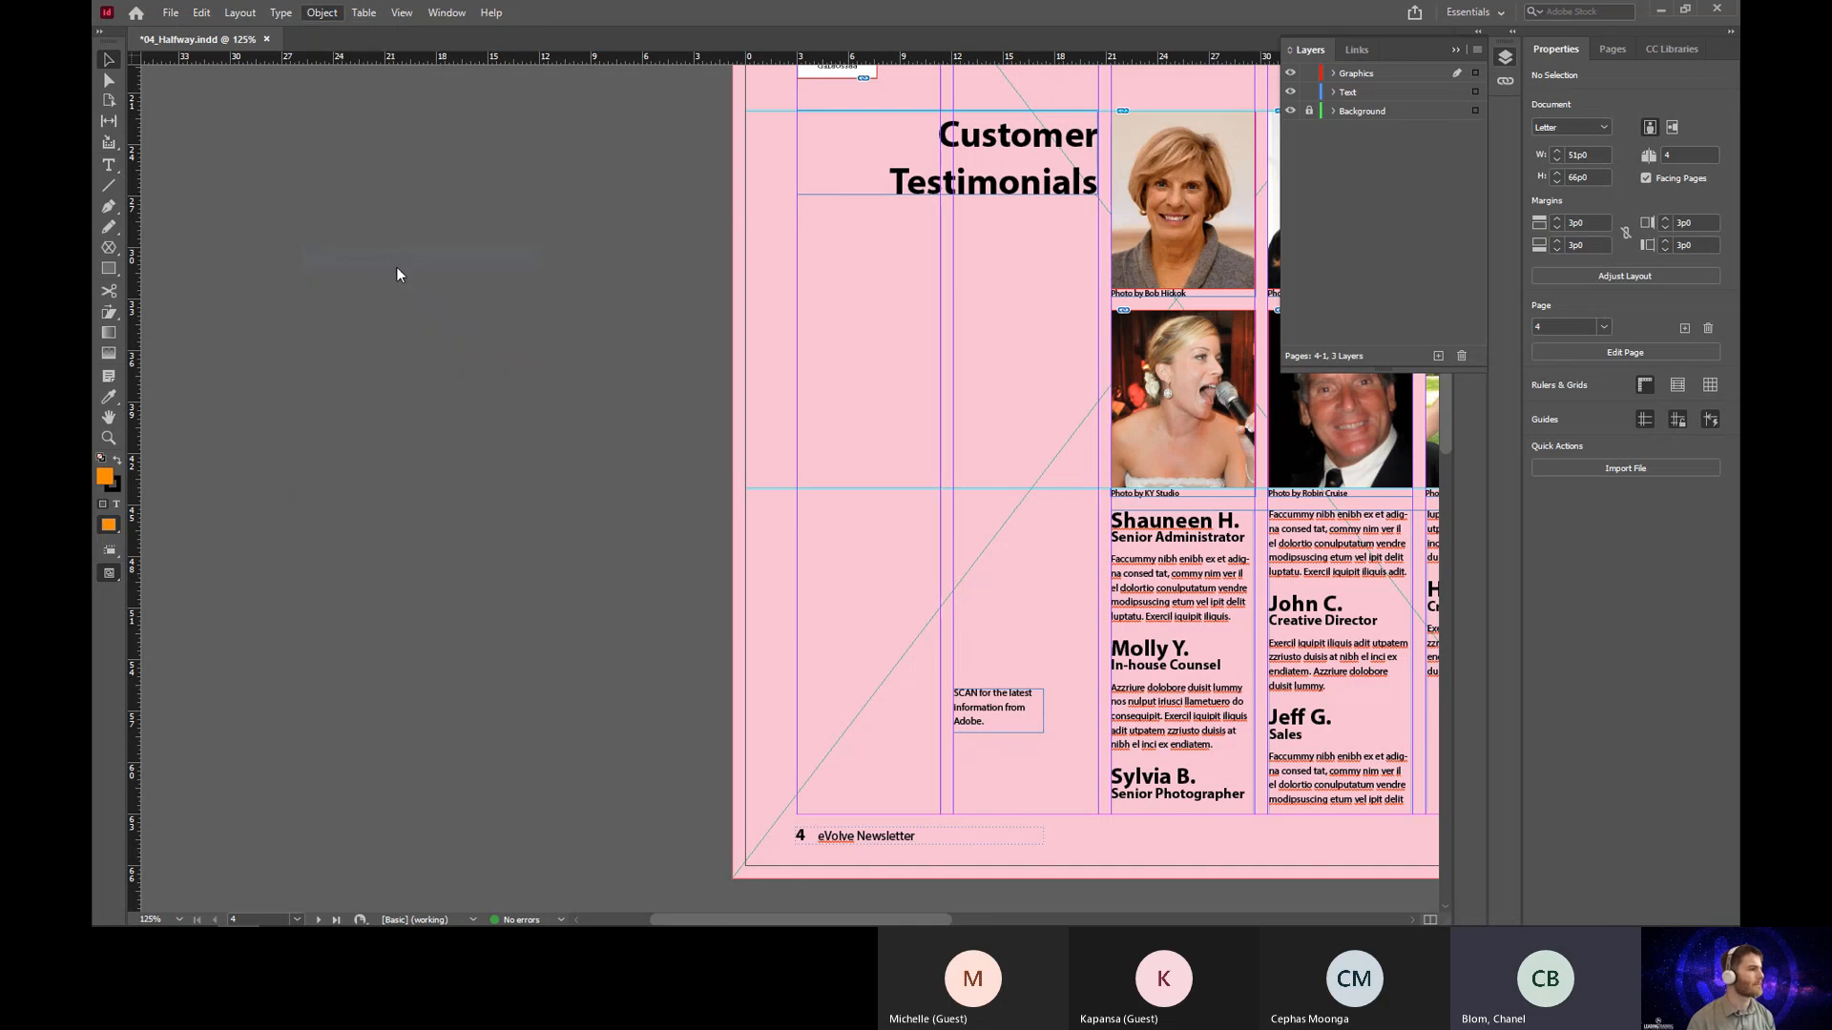
left_click(998, 651)
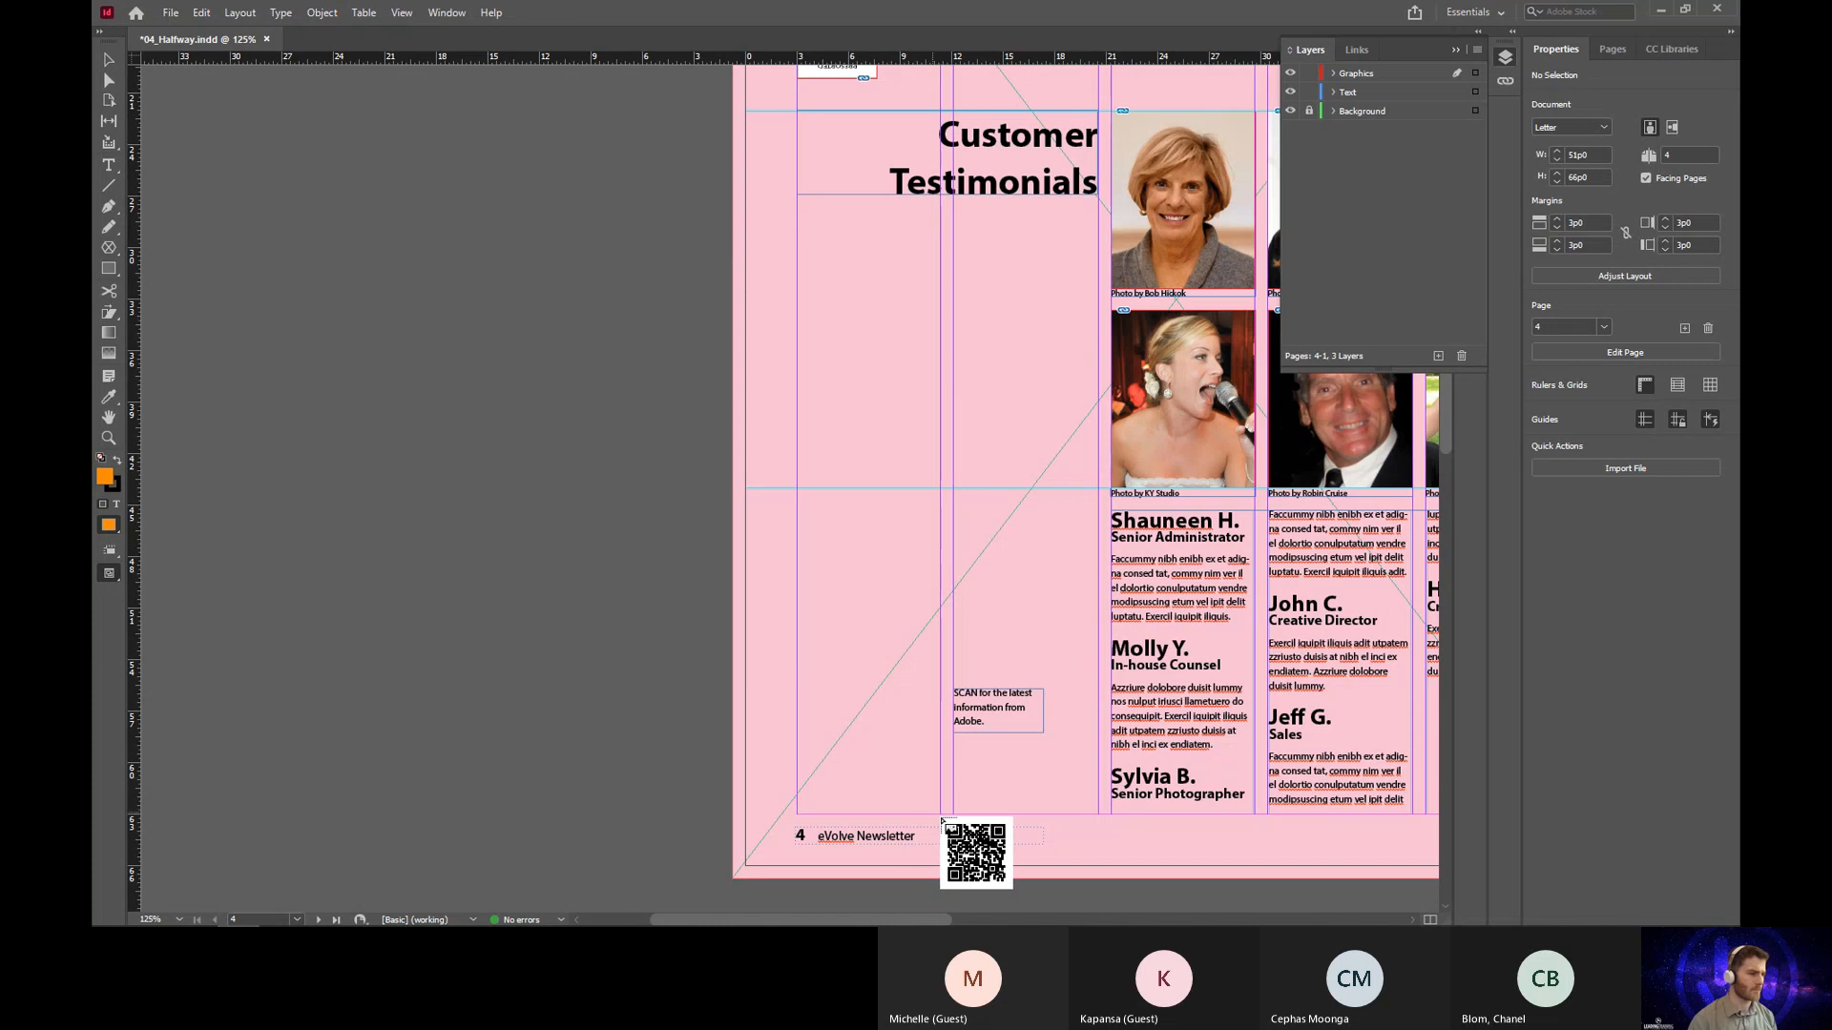
Step: Try placing the QR code upward from the bottom margin of the first column at the column's full width
left_click_drag(940, 815, 800, 676)
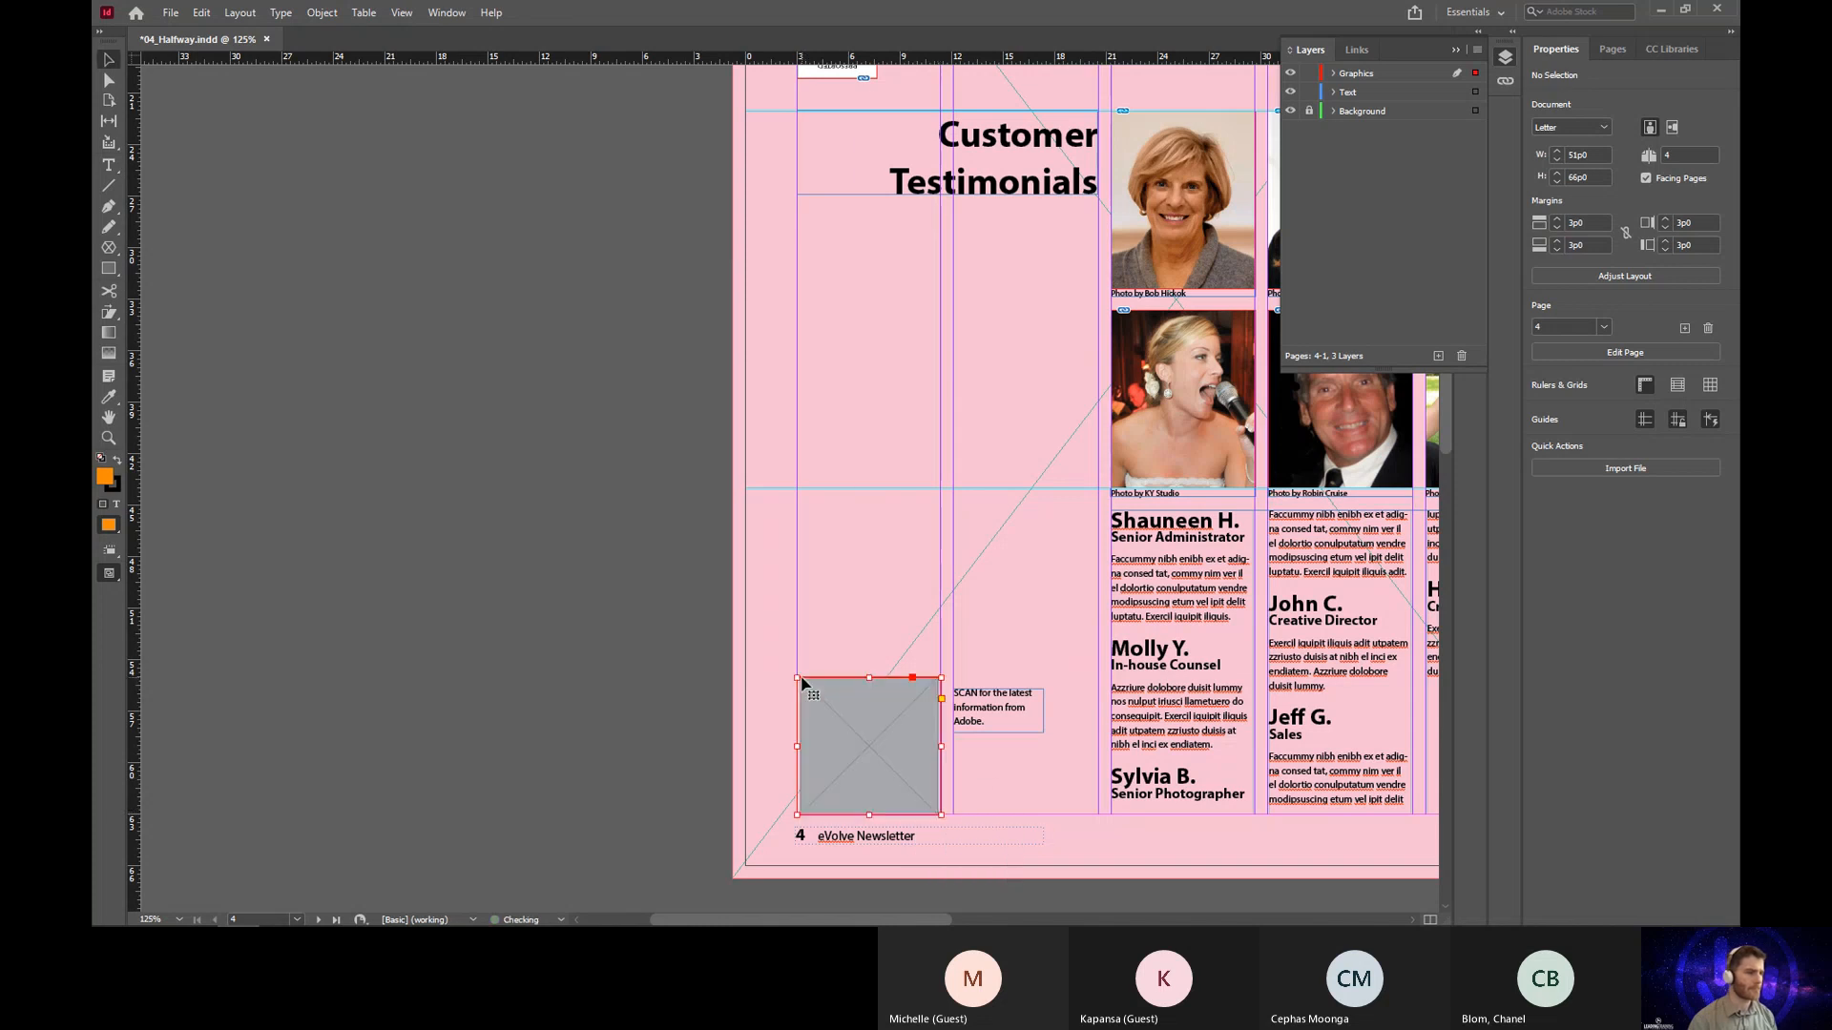
key("ctrl+z")
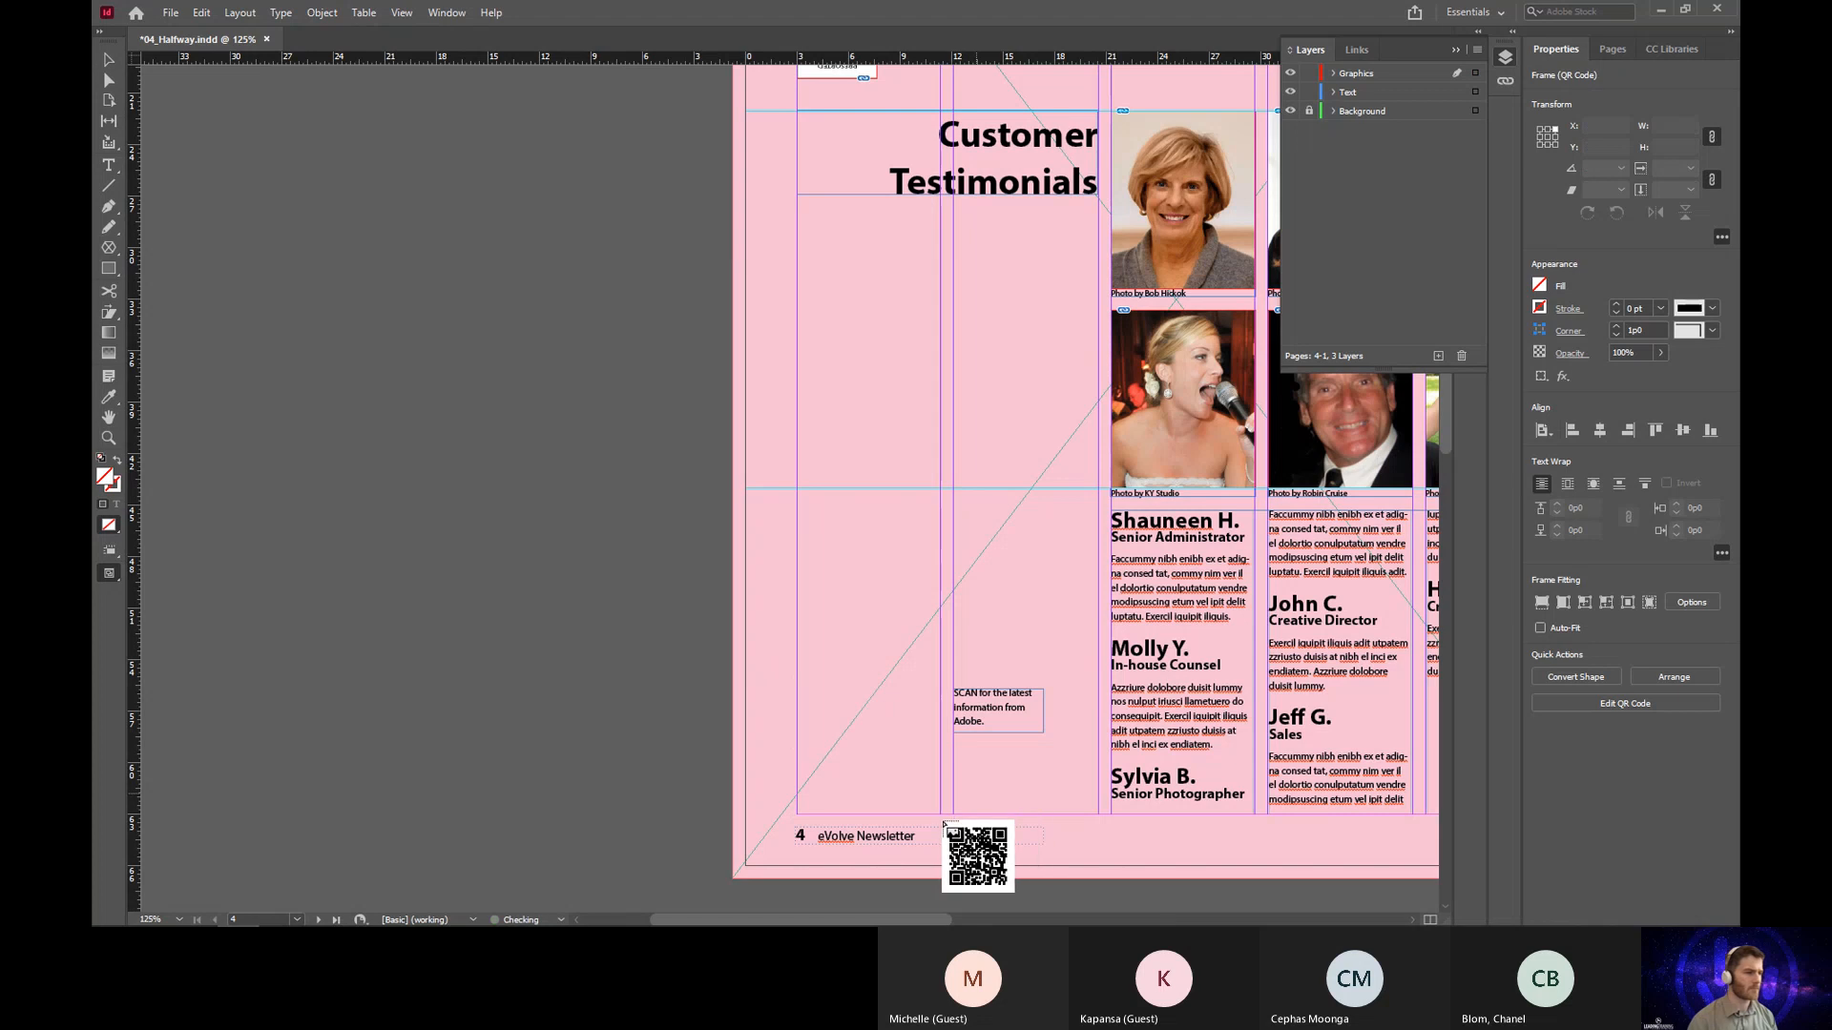
left_click_drag(941, 815, 797, 678)
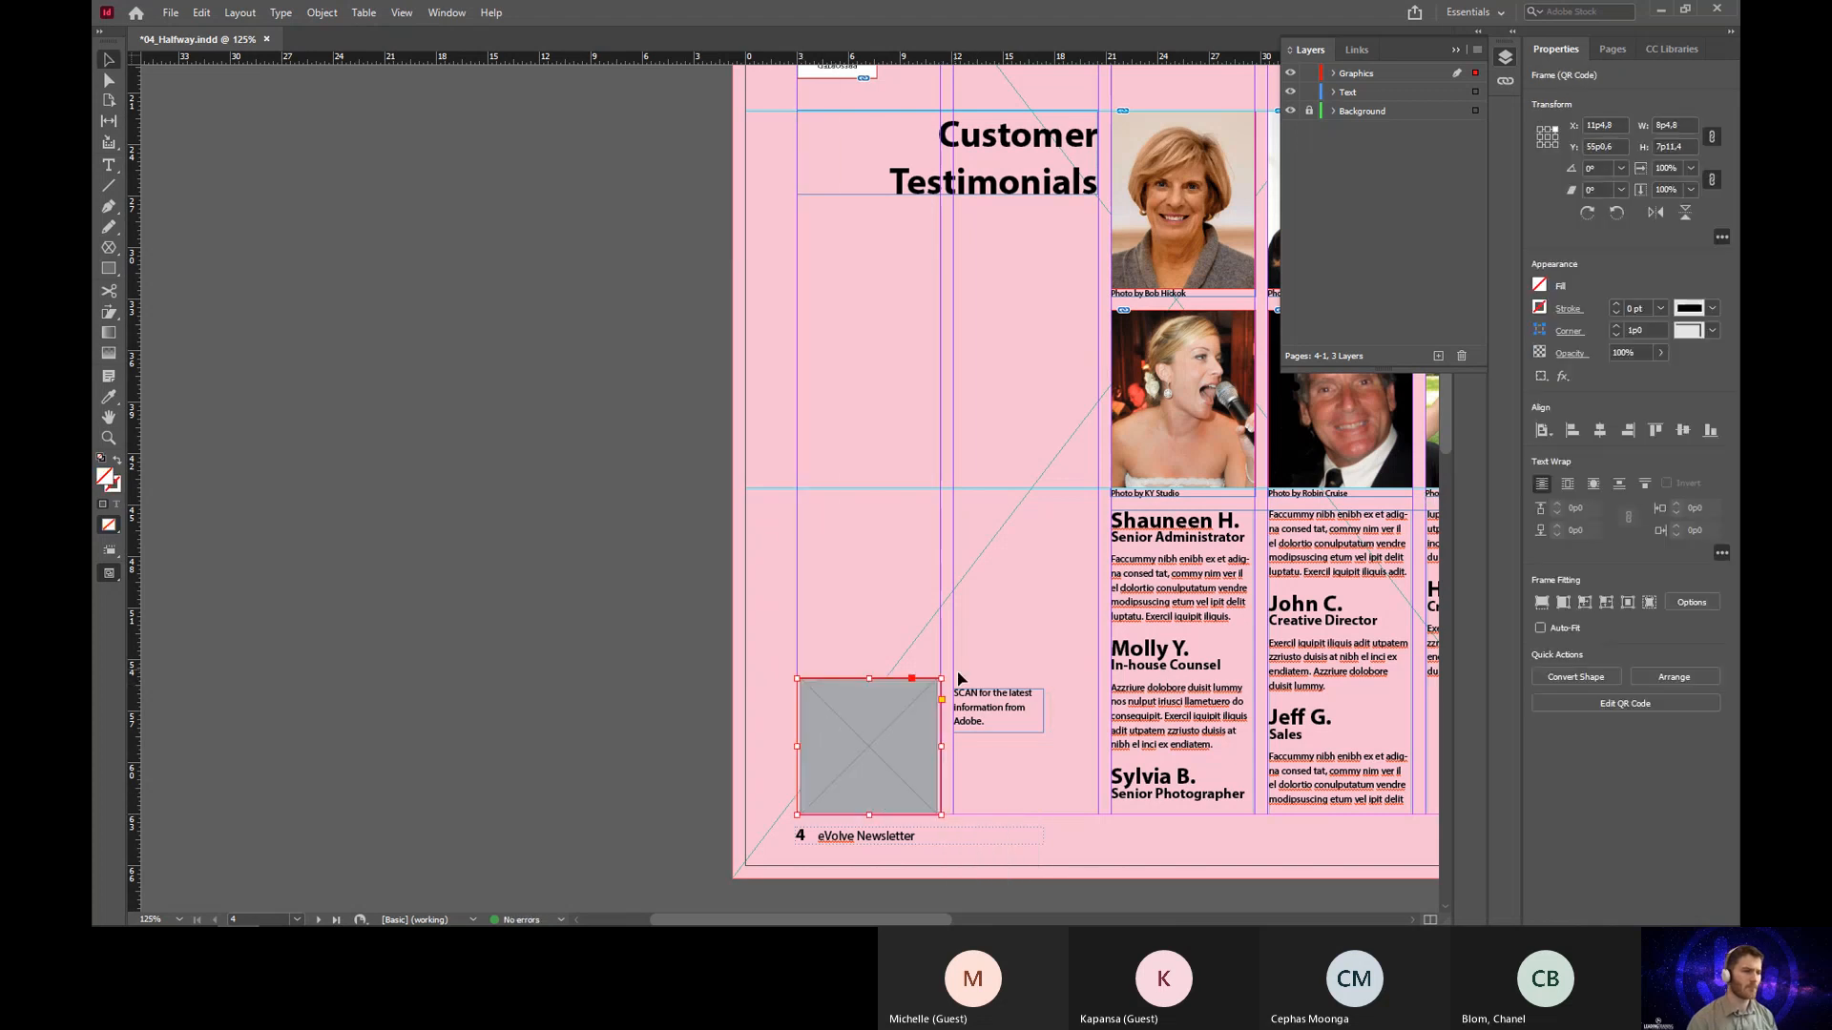
left_click(1013, 650)
key("ctrl+z")
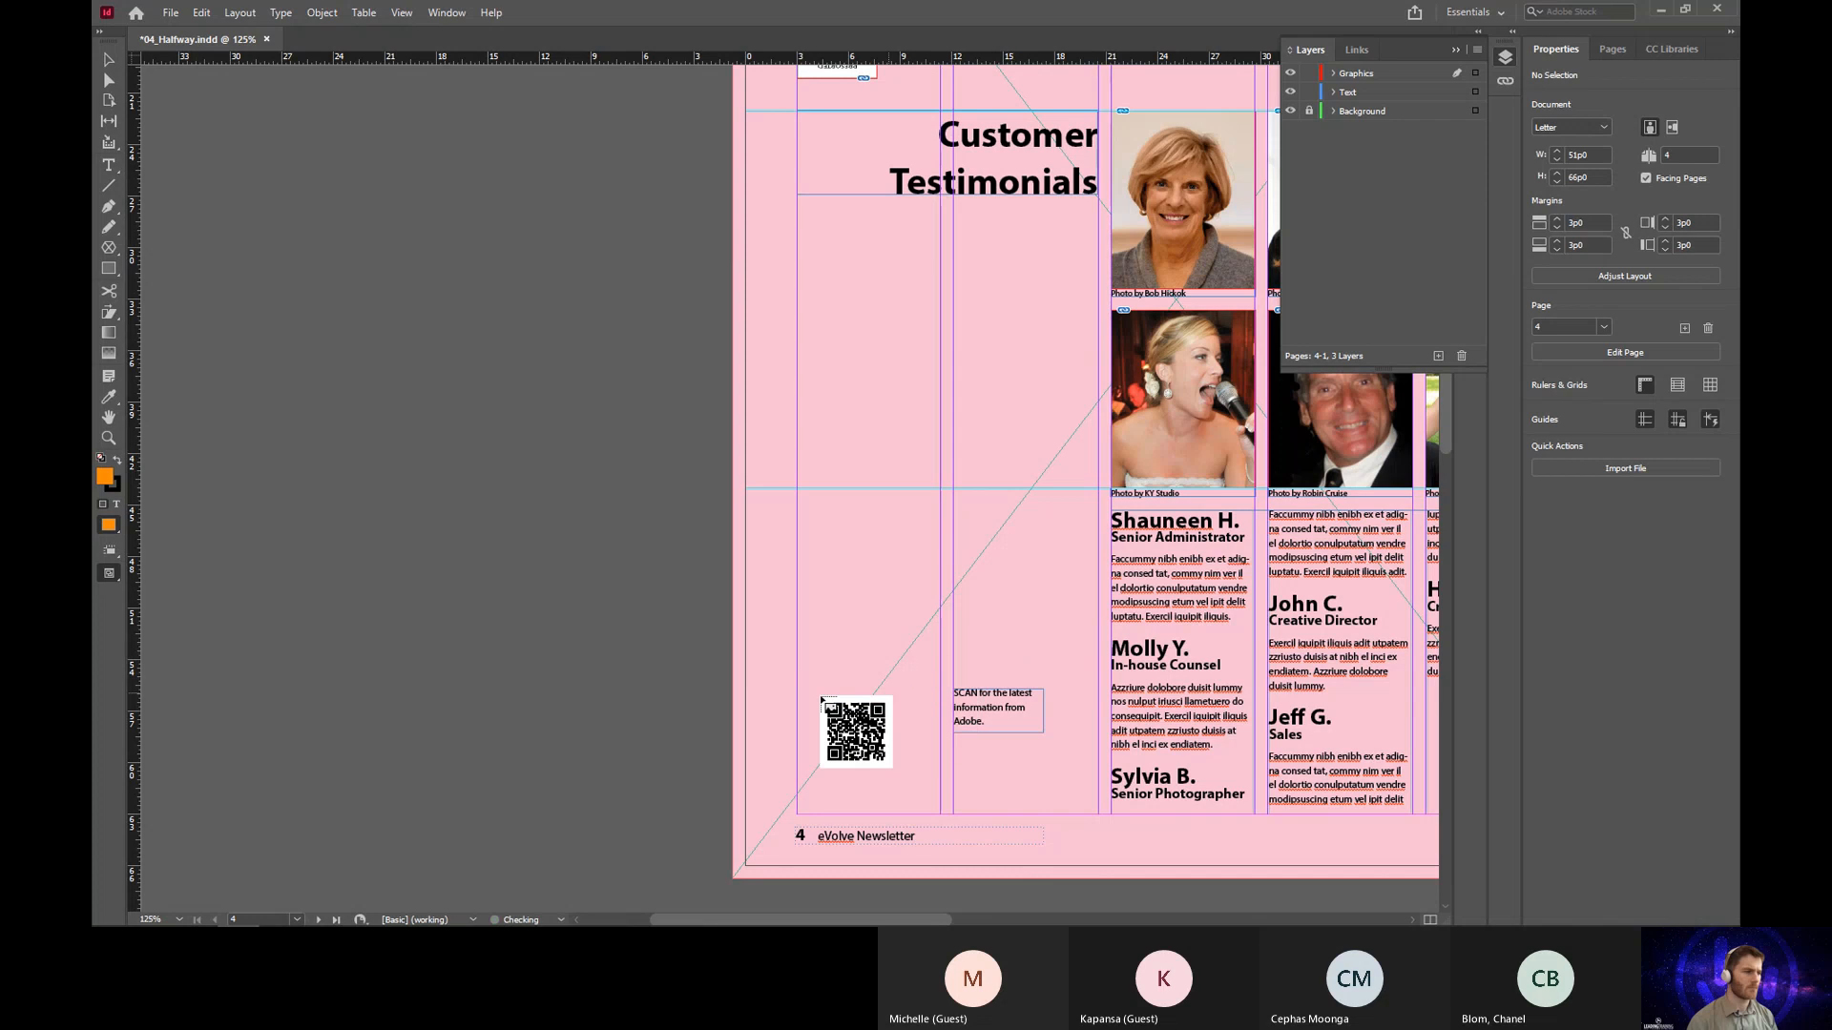
Step: Place the QR code across the first column beside the SCAN text, about 8p4 square, with its lower edge on the bottom margin
left_click_drag(799, 678, 889, 770)
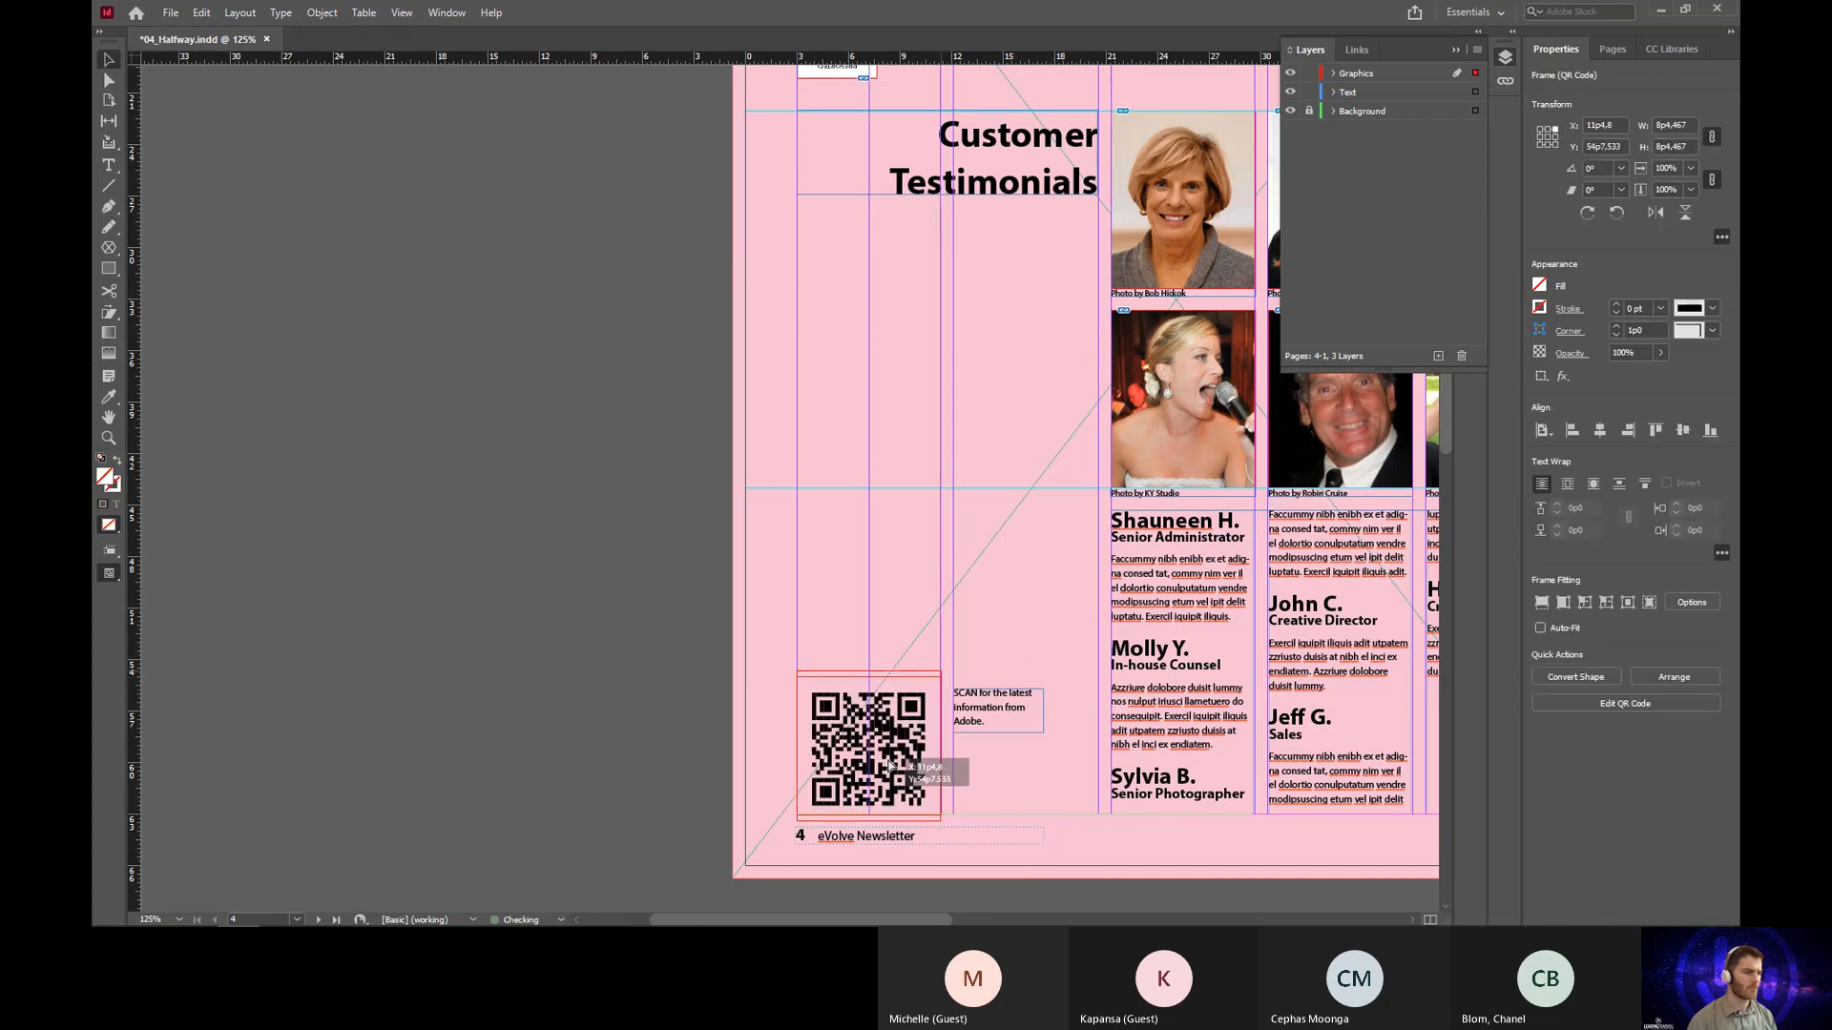
left_click(638, 575)
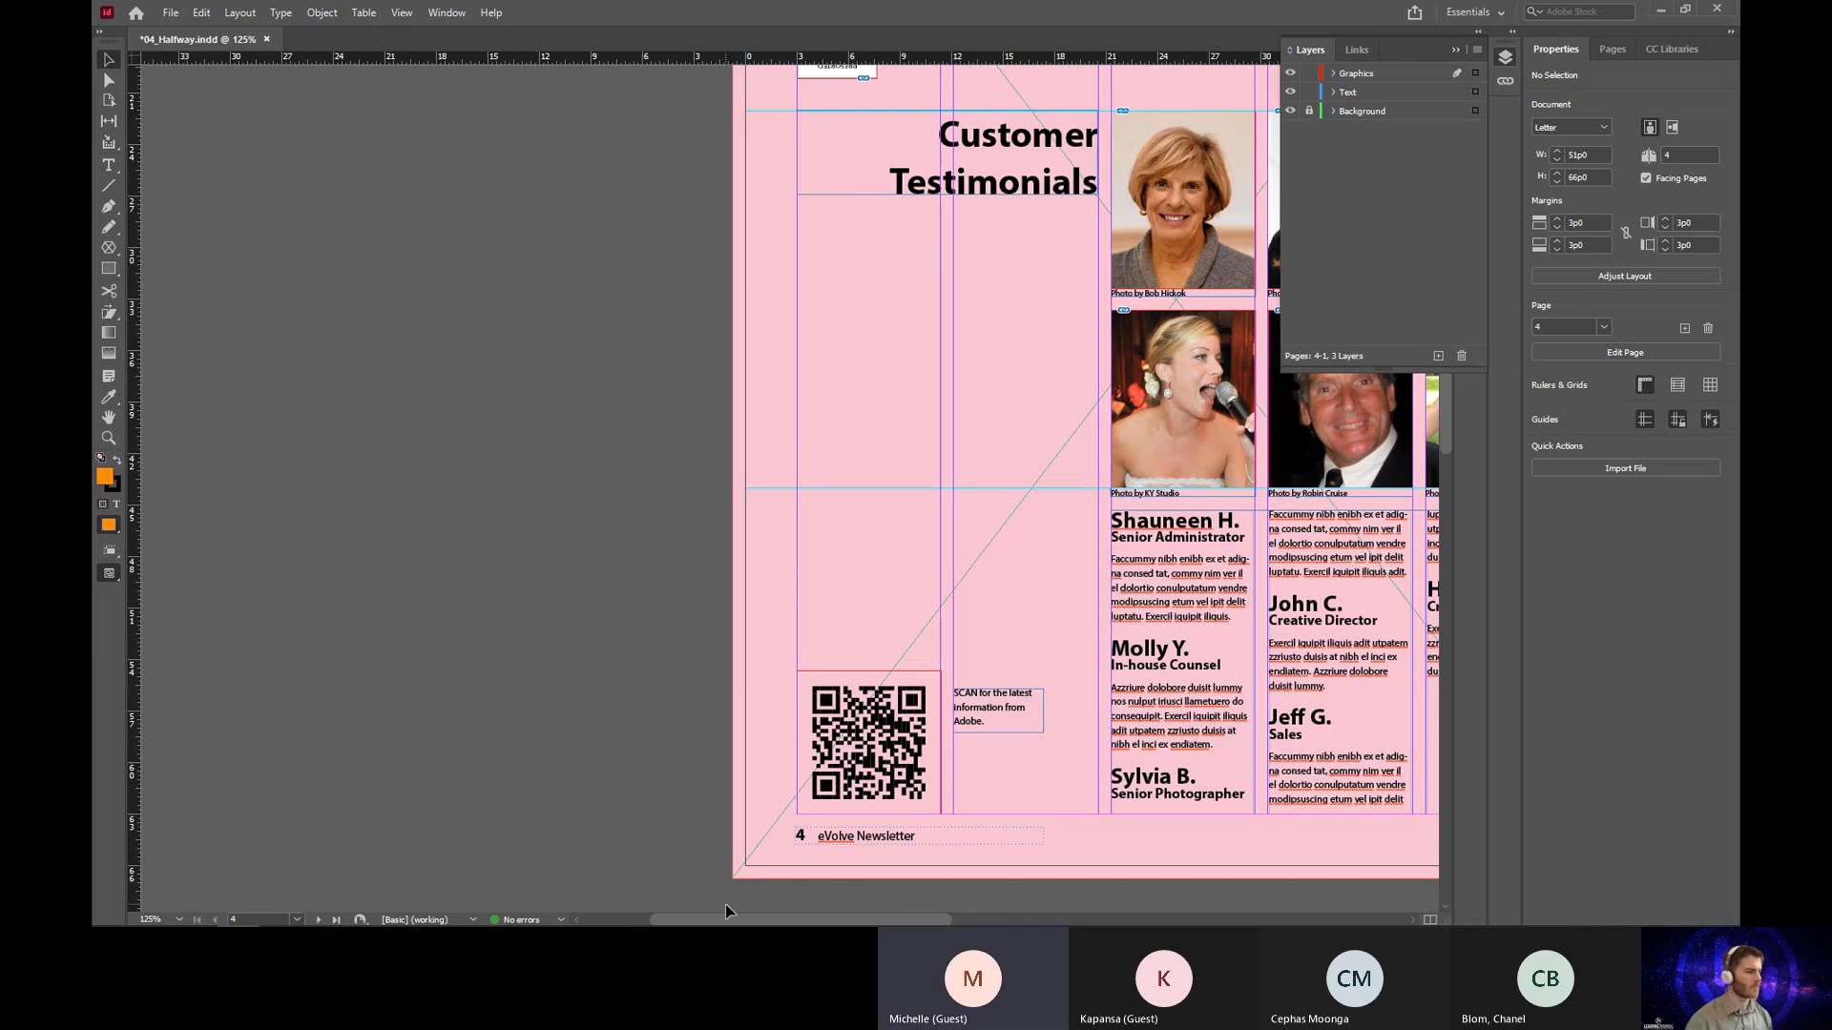
Step: Check the display performance options and keep High Quality Display selected
left_click_drag(730, 920, 760, 922)
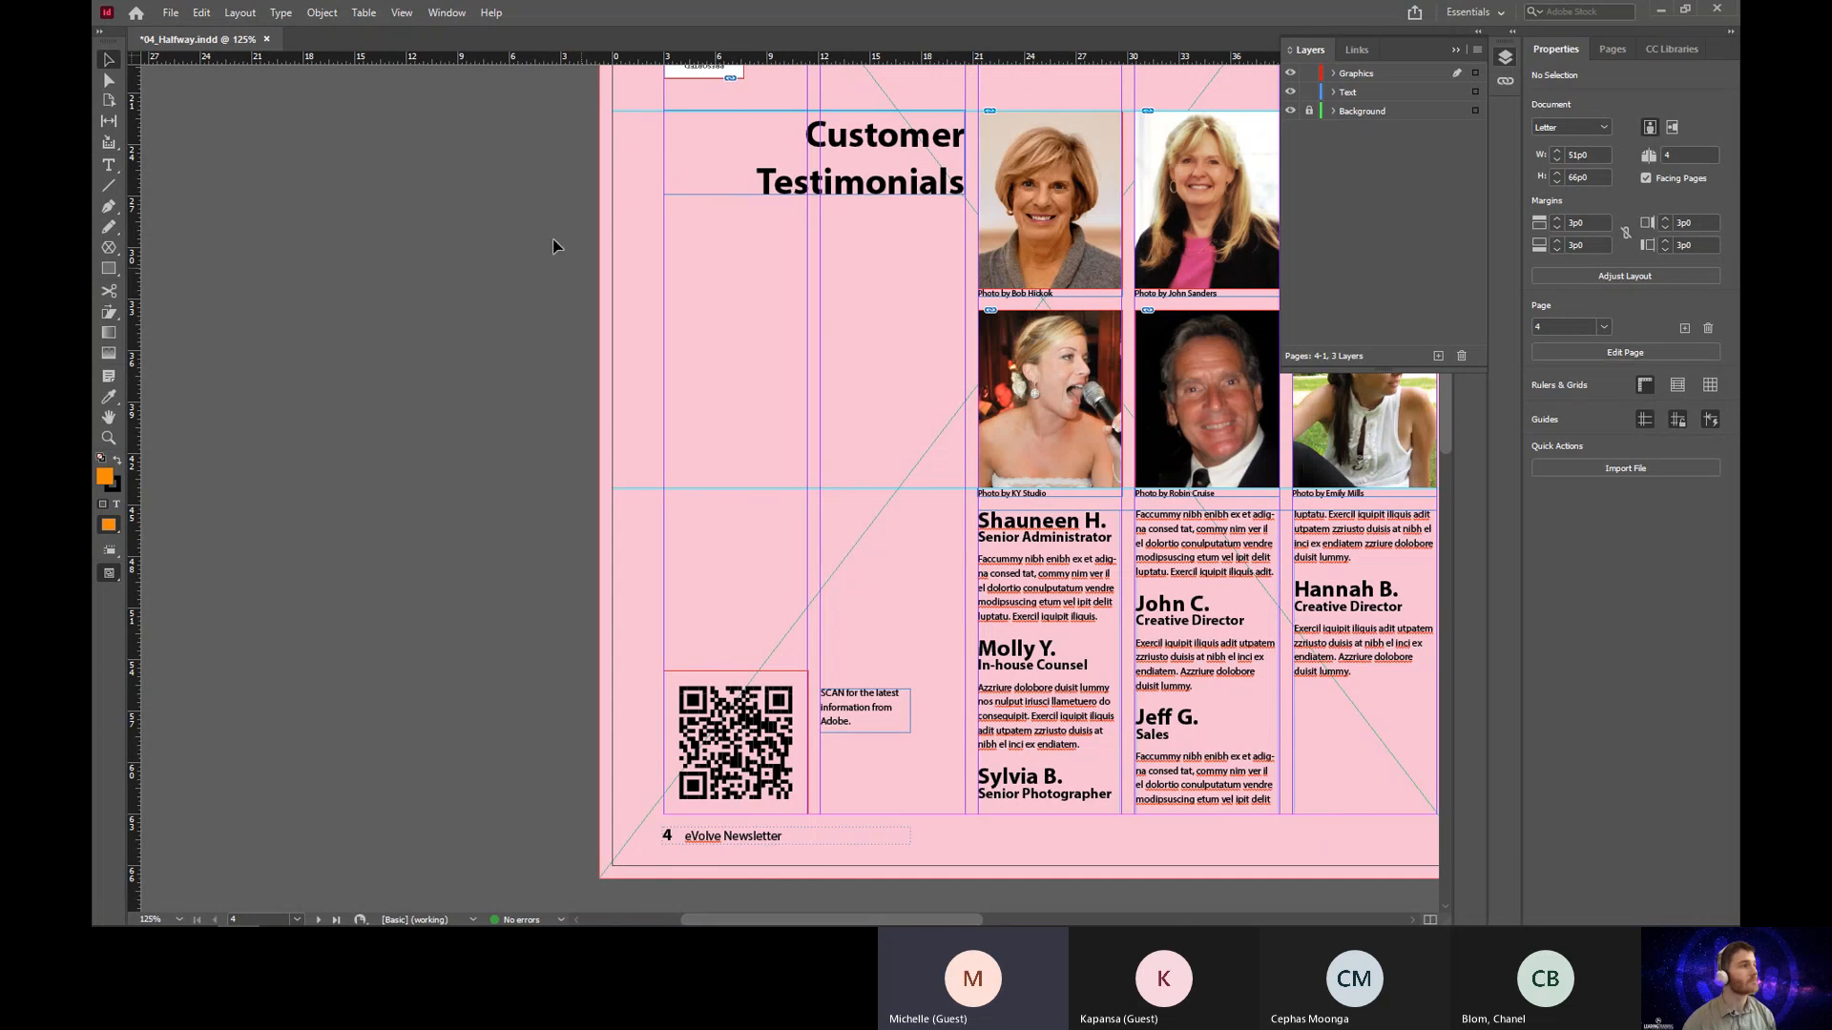
left_click(401, 12)
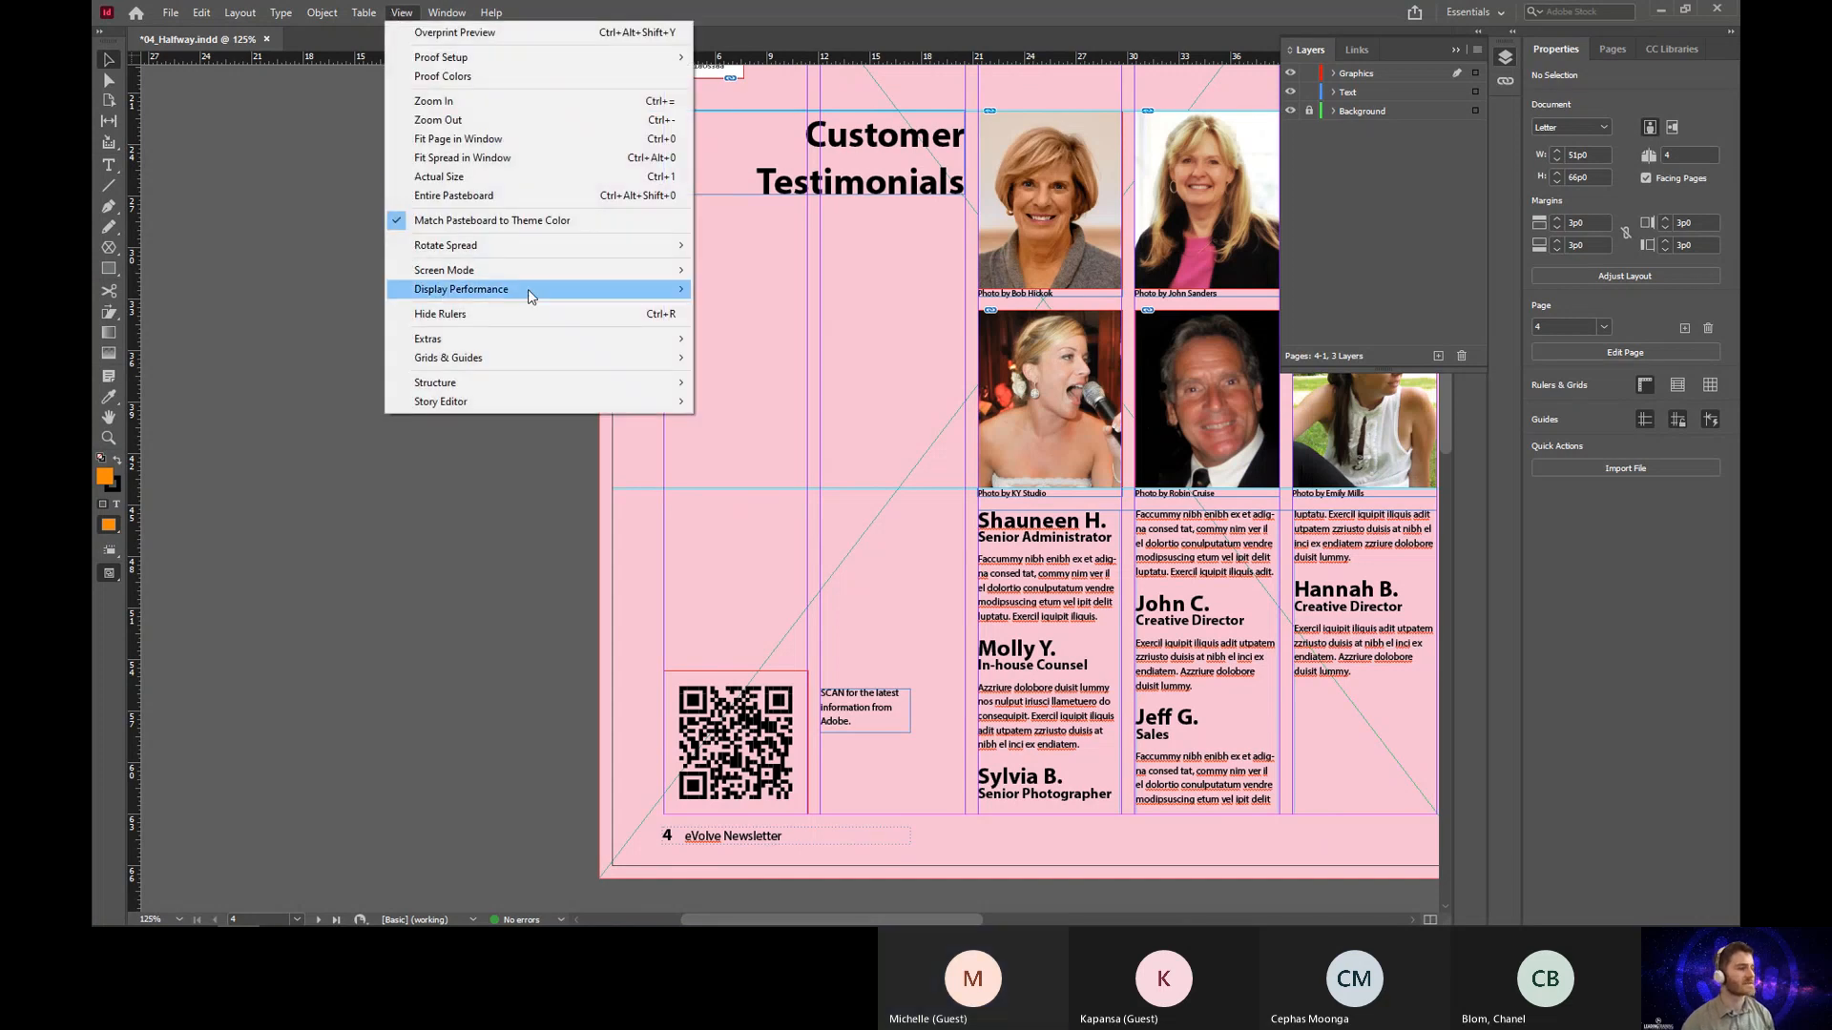
mouse_move(528, 289)
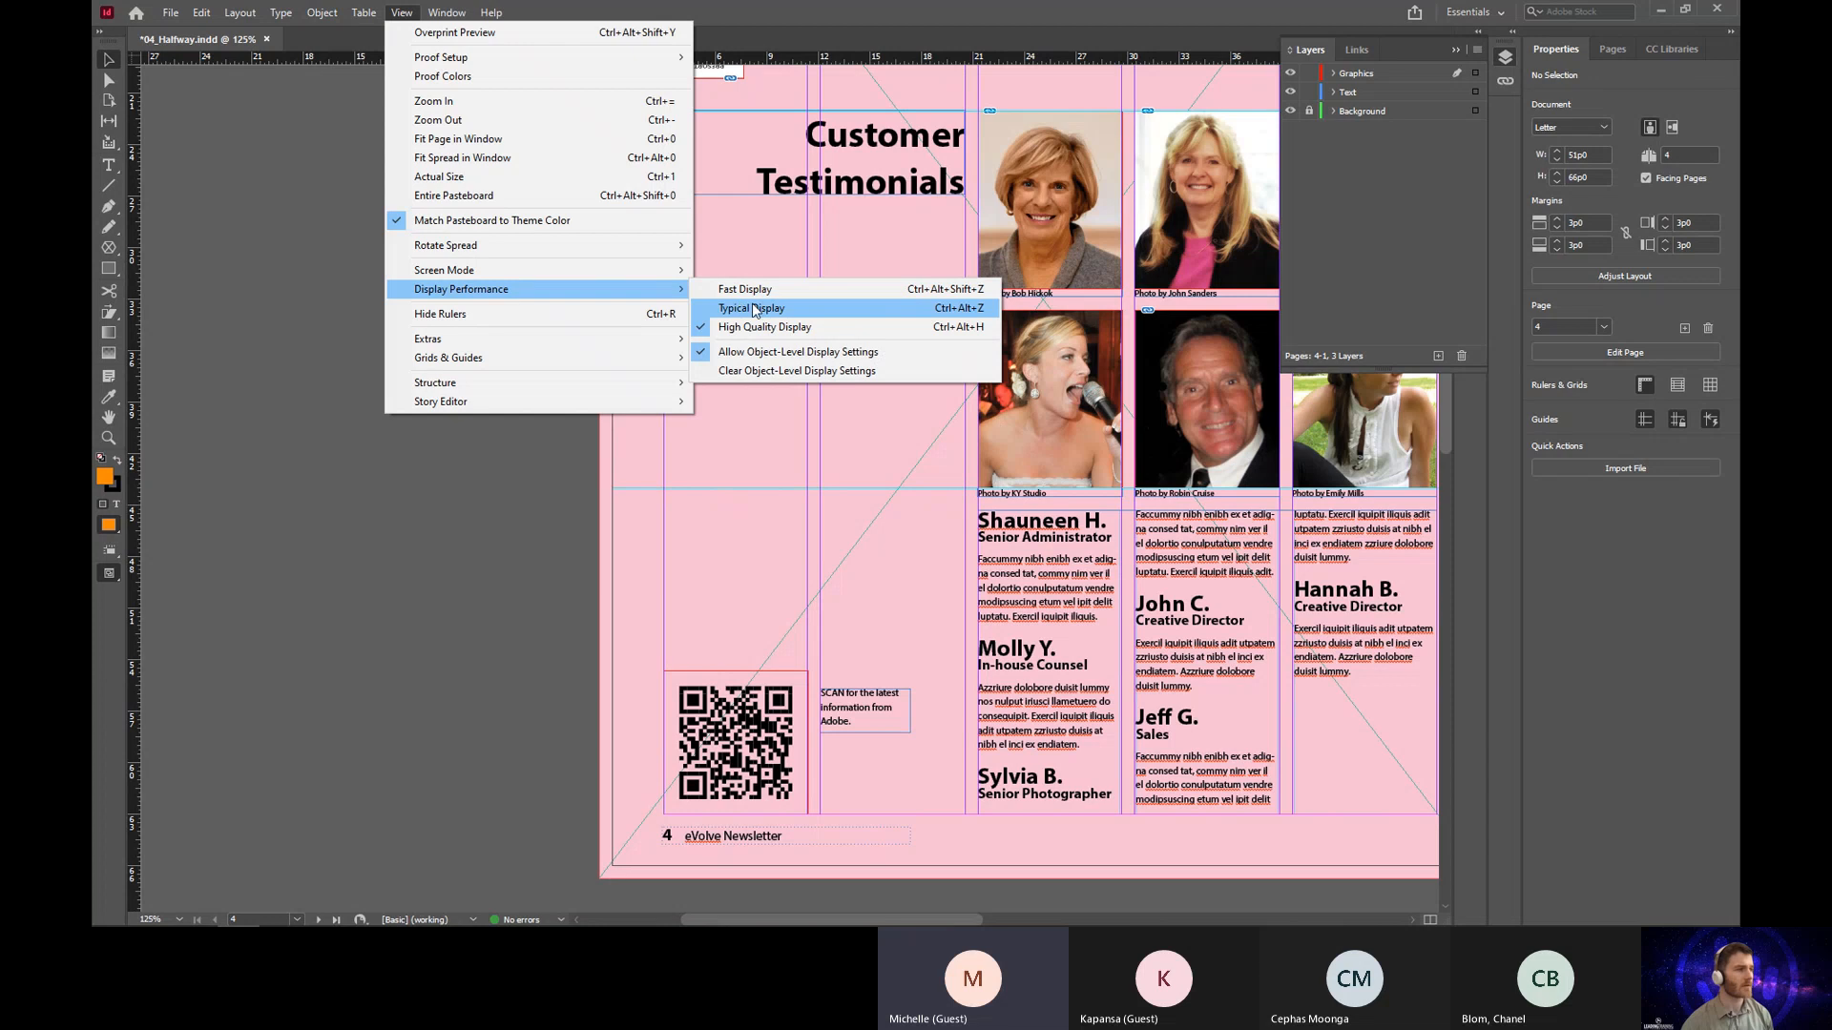
left_click(794, 329)
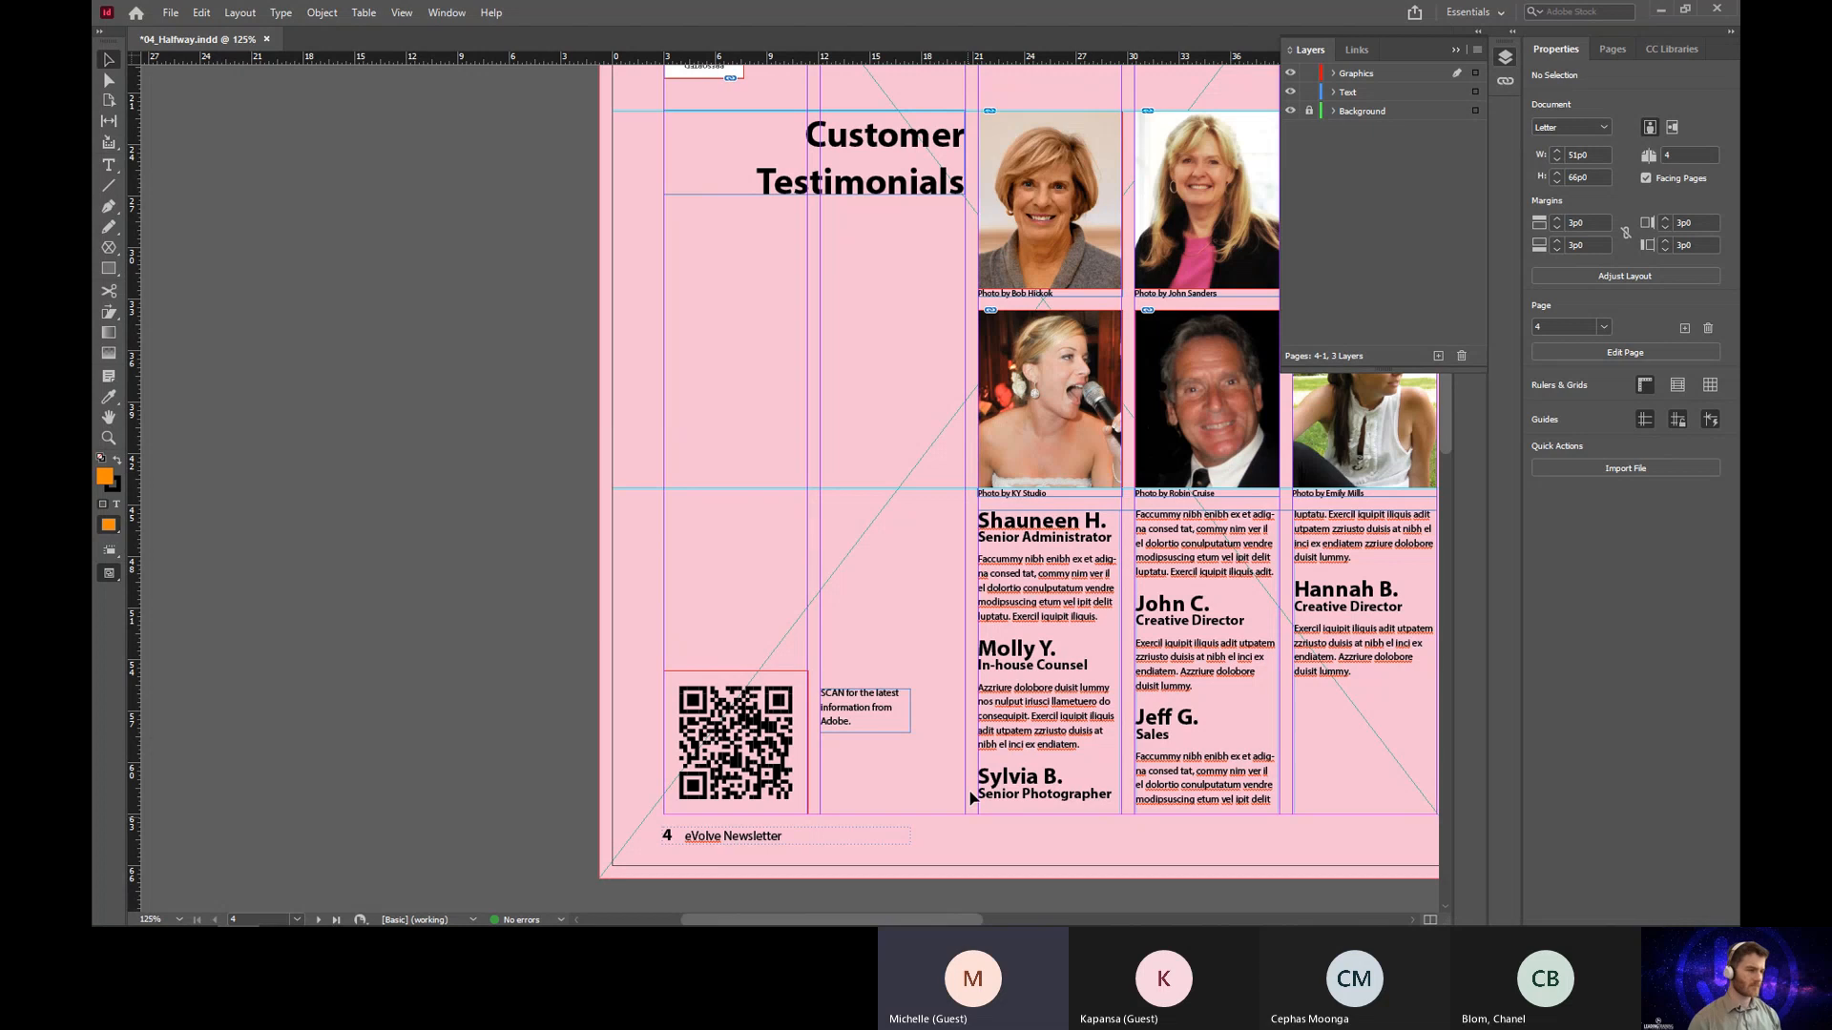
Step: Try inserting a break character at the Senior Photographer entry's heading in the testimonials text
key("t")
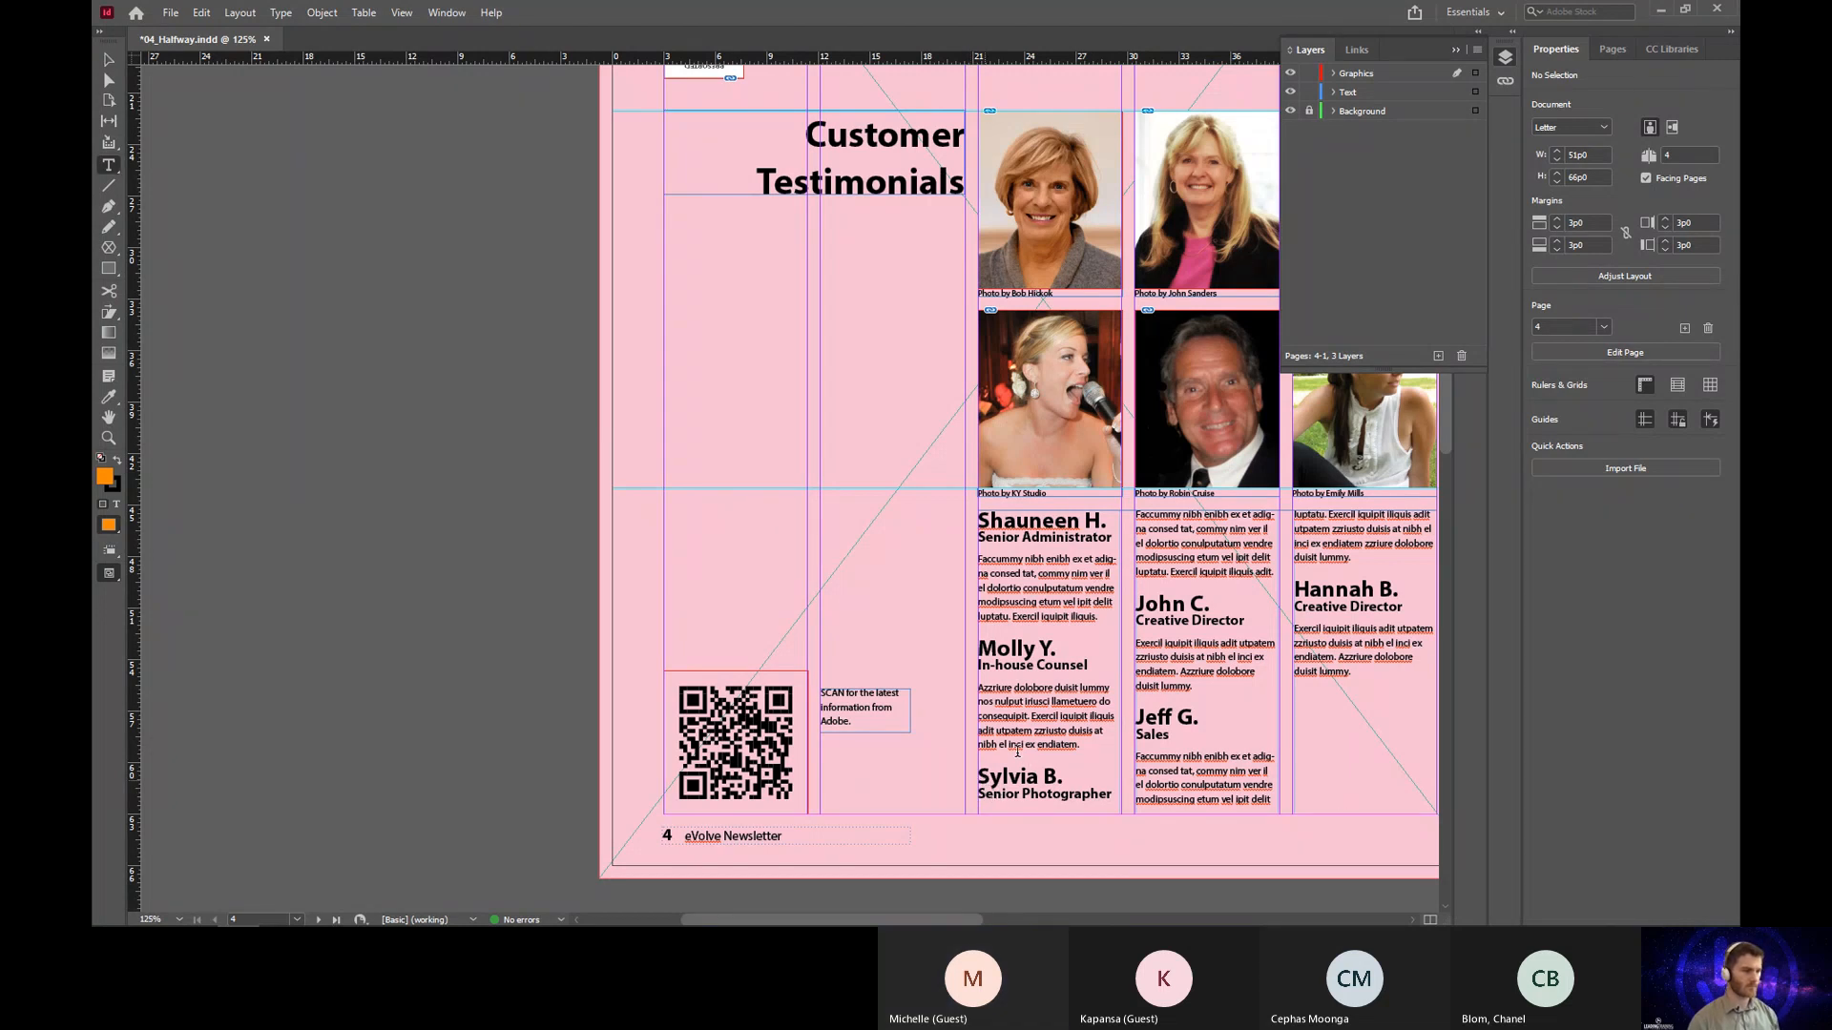
left_click(1019, 752)
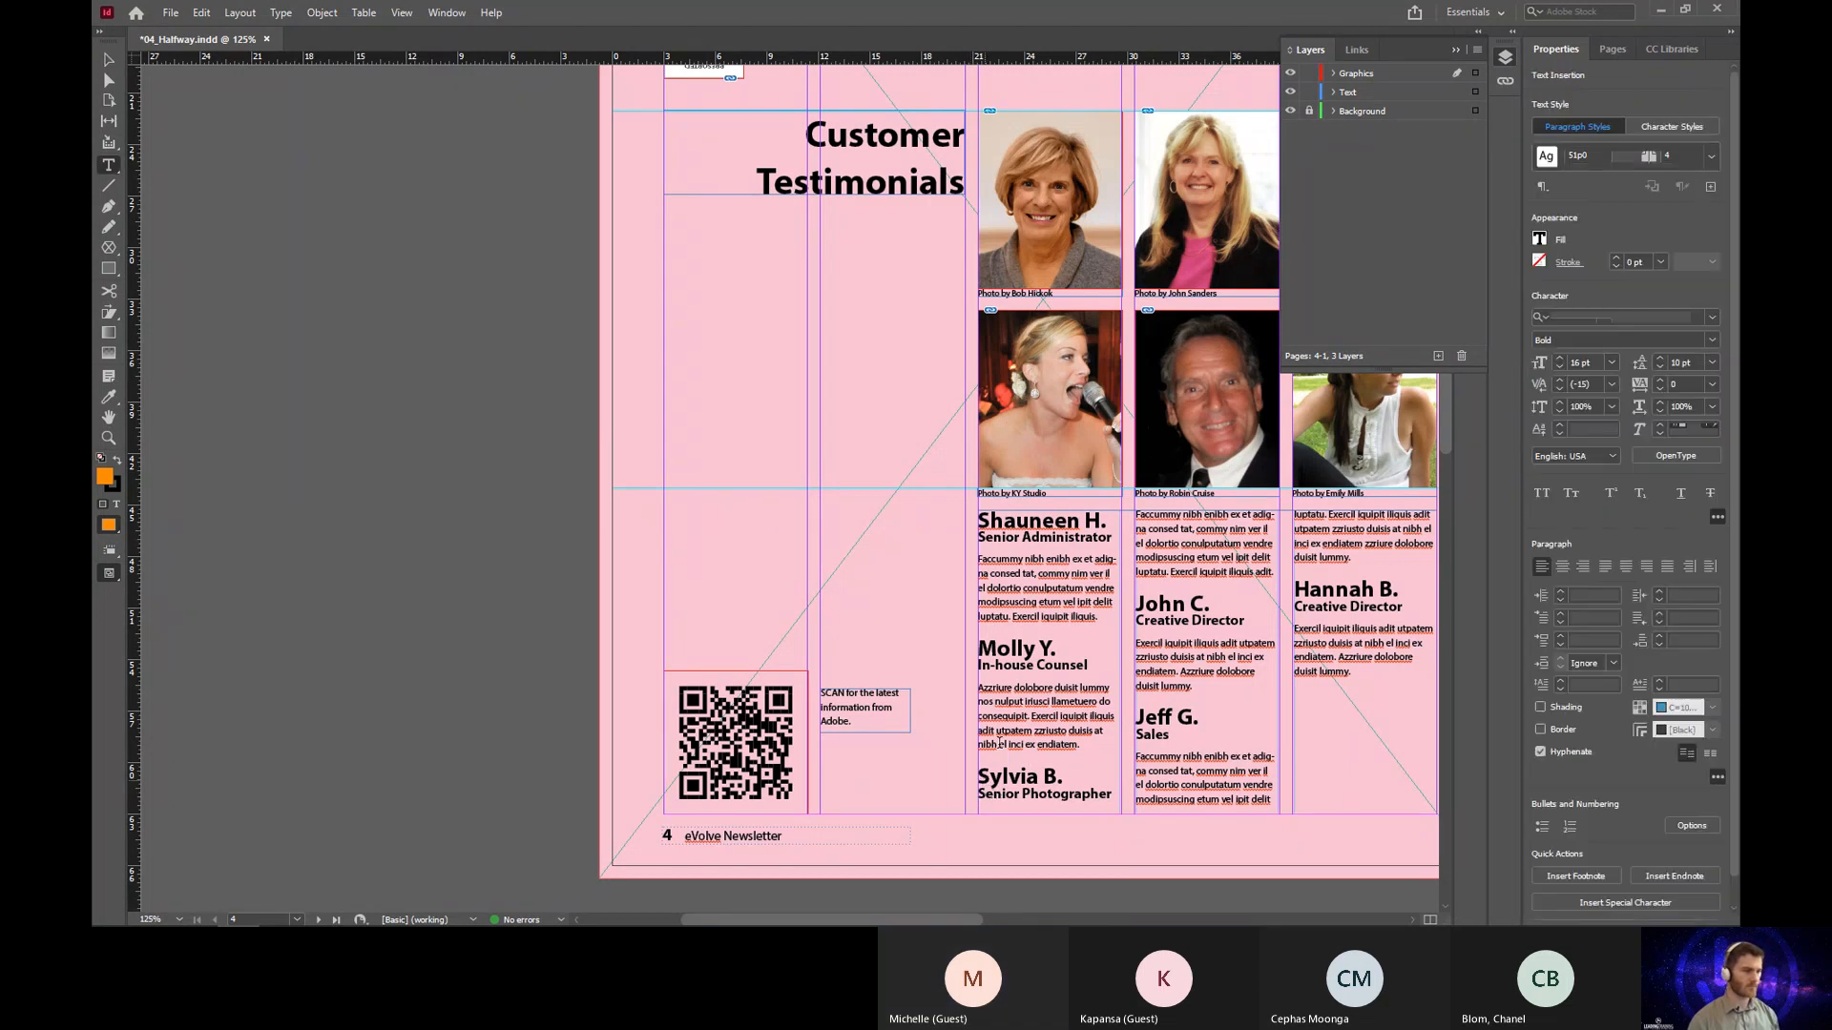
left_click(239, 12)
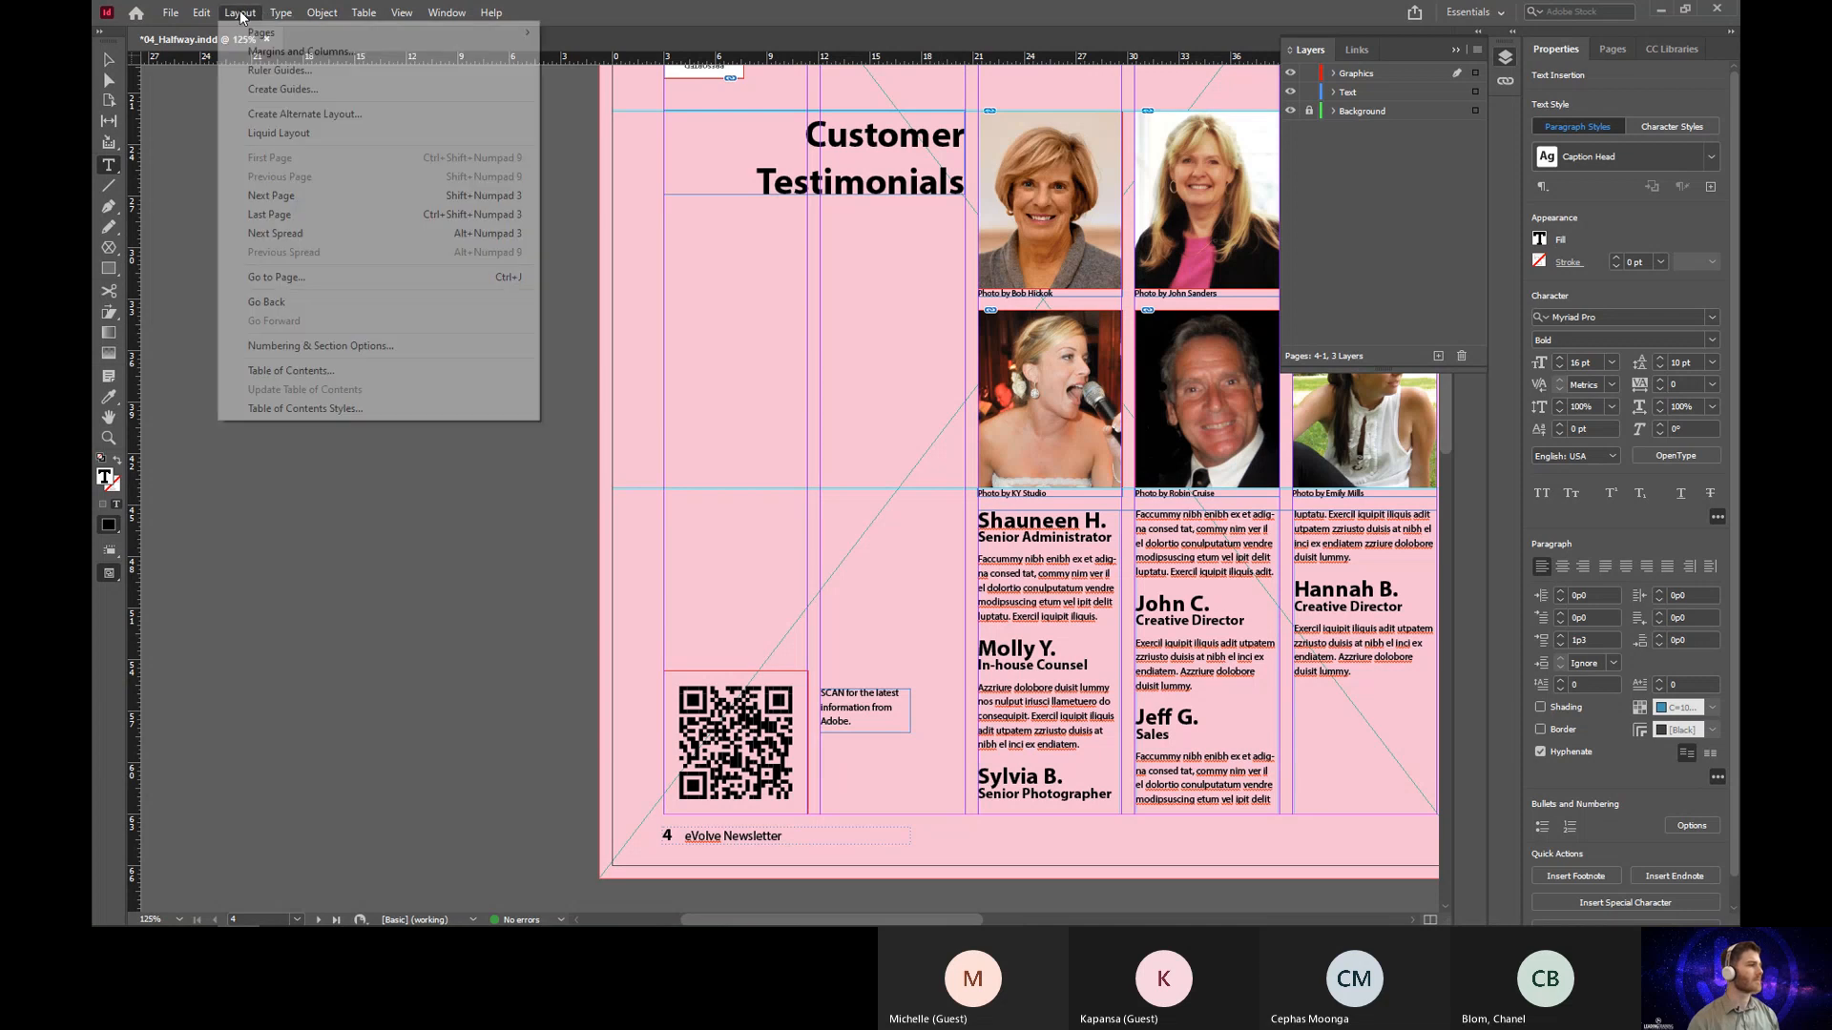
mouse_move(280, 12)
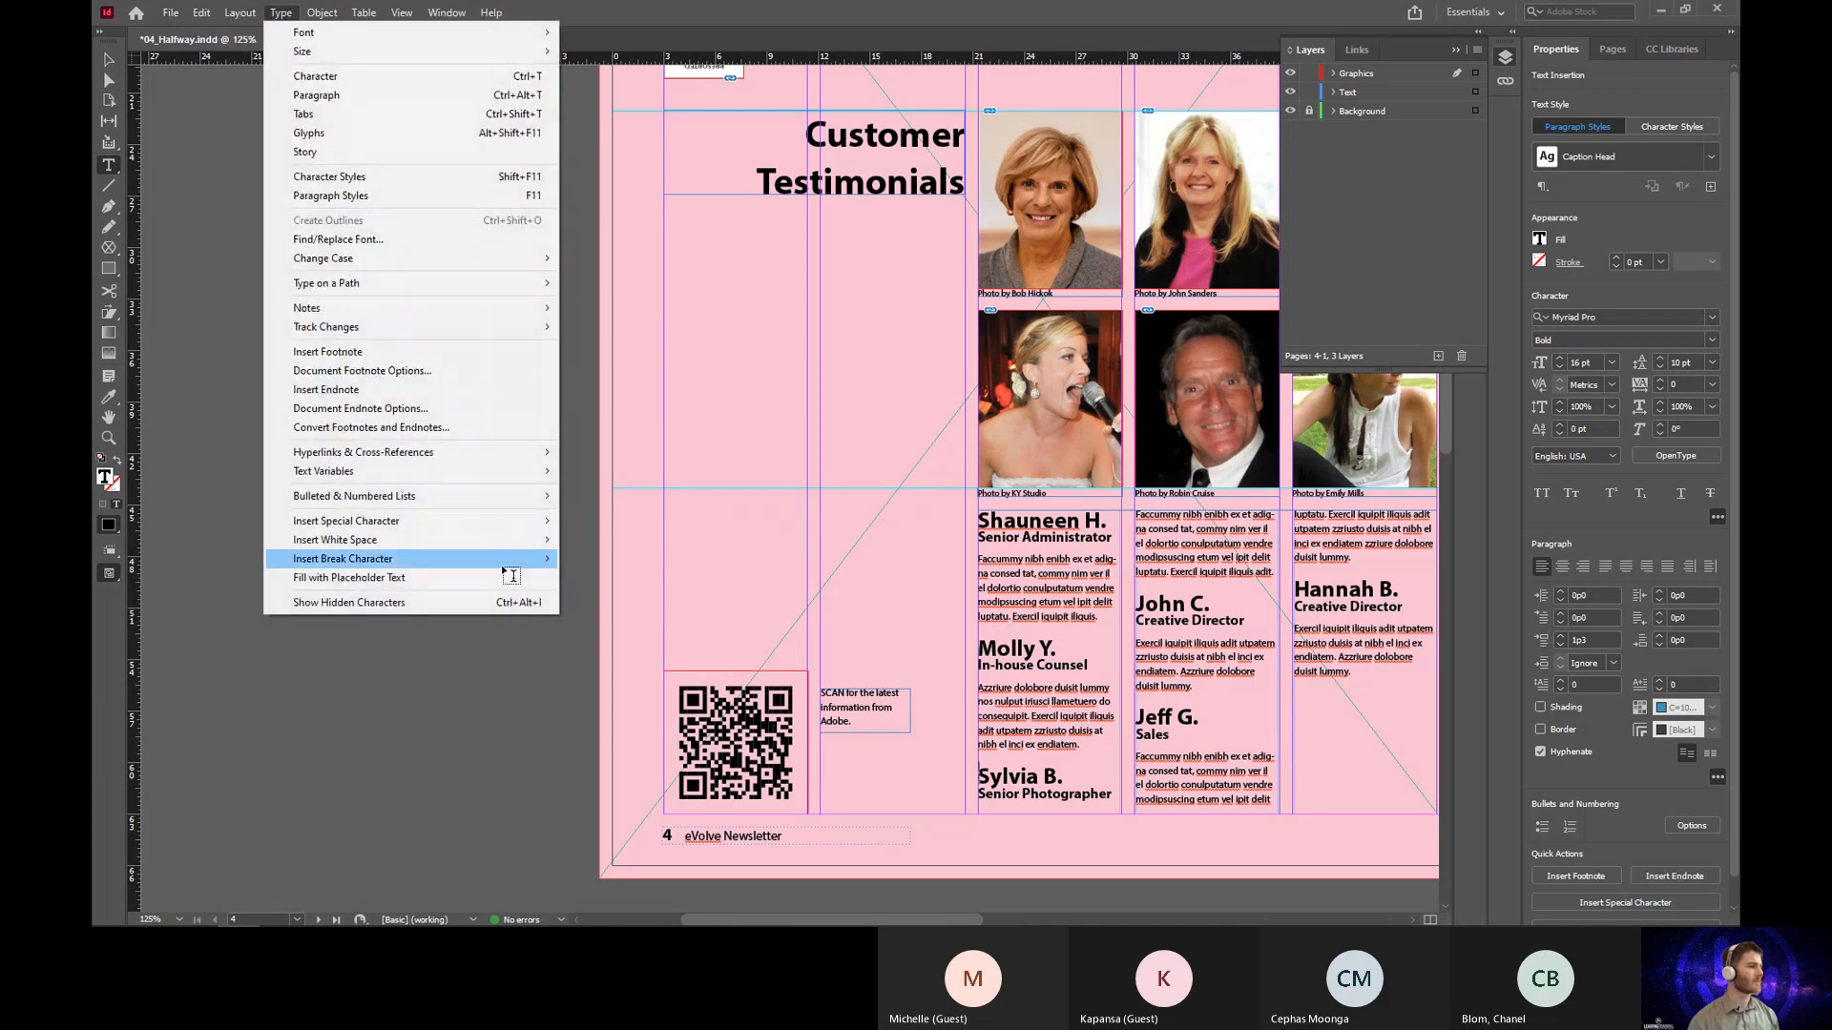
mouse_move(505, 561)
left_click(615, 559)
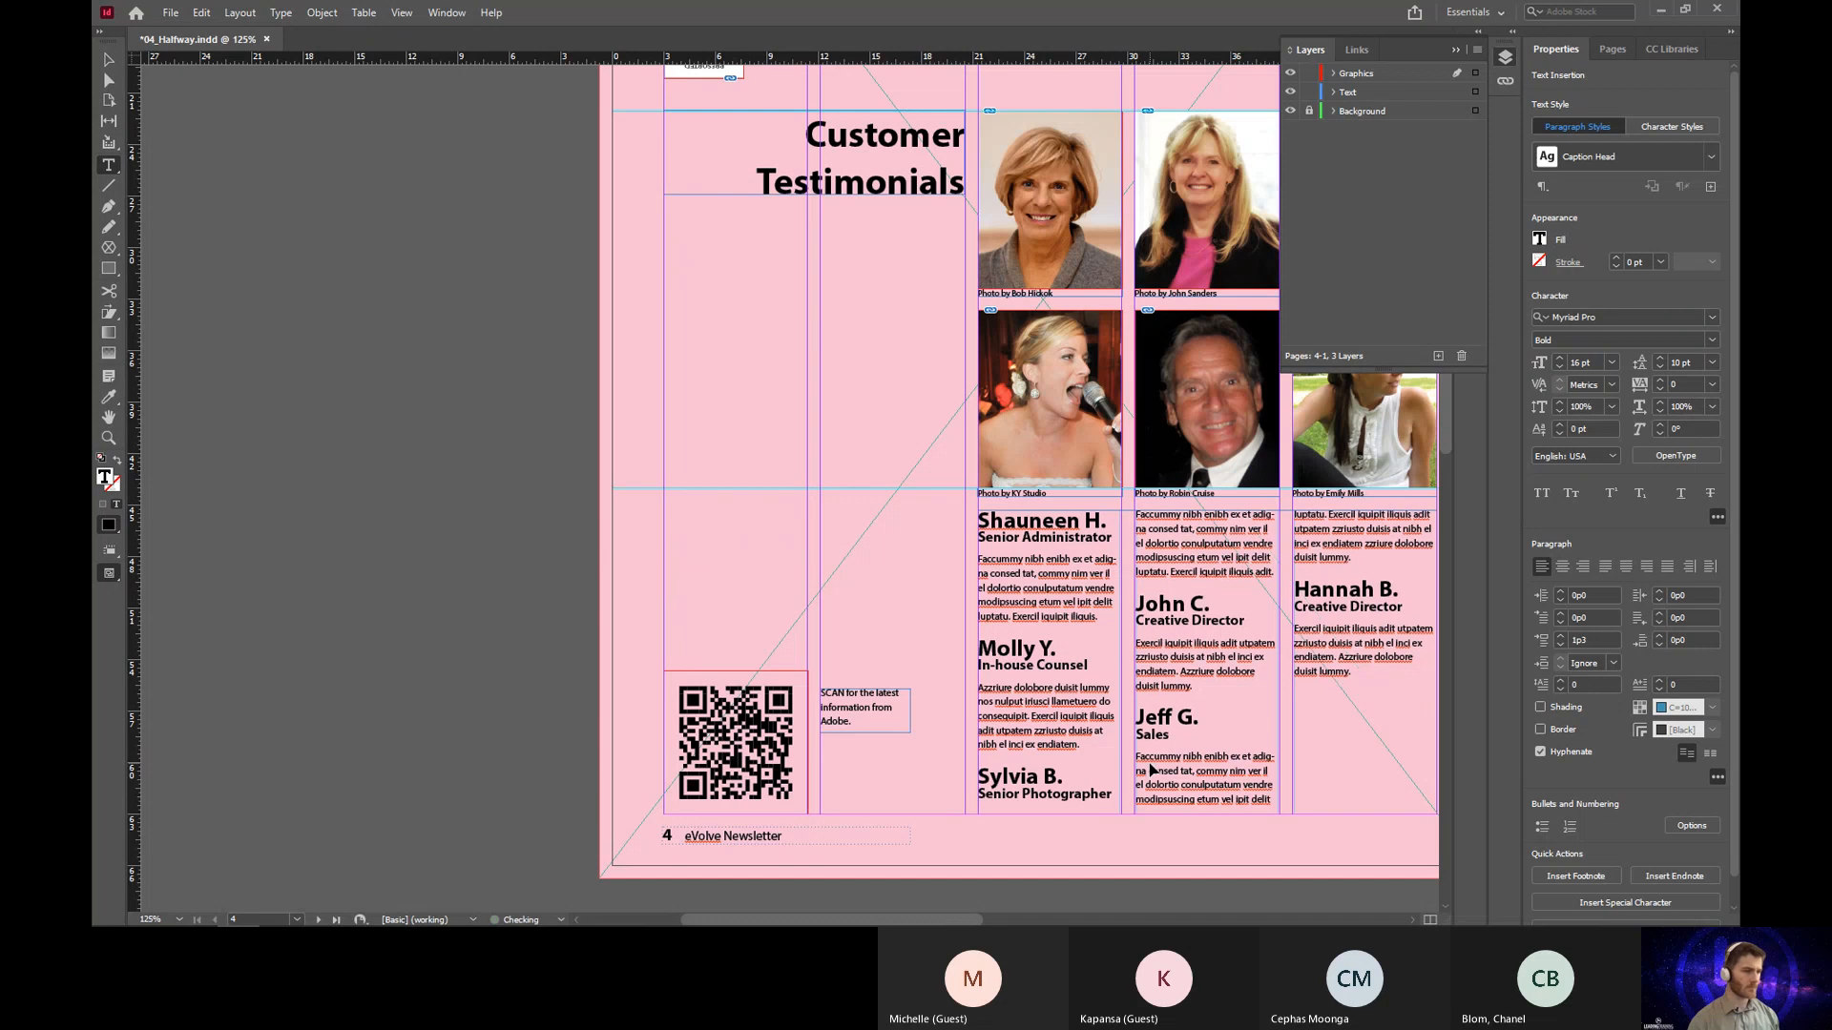
key("ctrl+z")
Step: Open the Text Frame Options for the three-column testimonials frame, then close them and deselect the frame
left_click(116, 57)
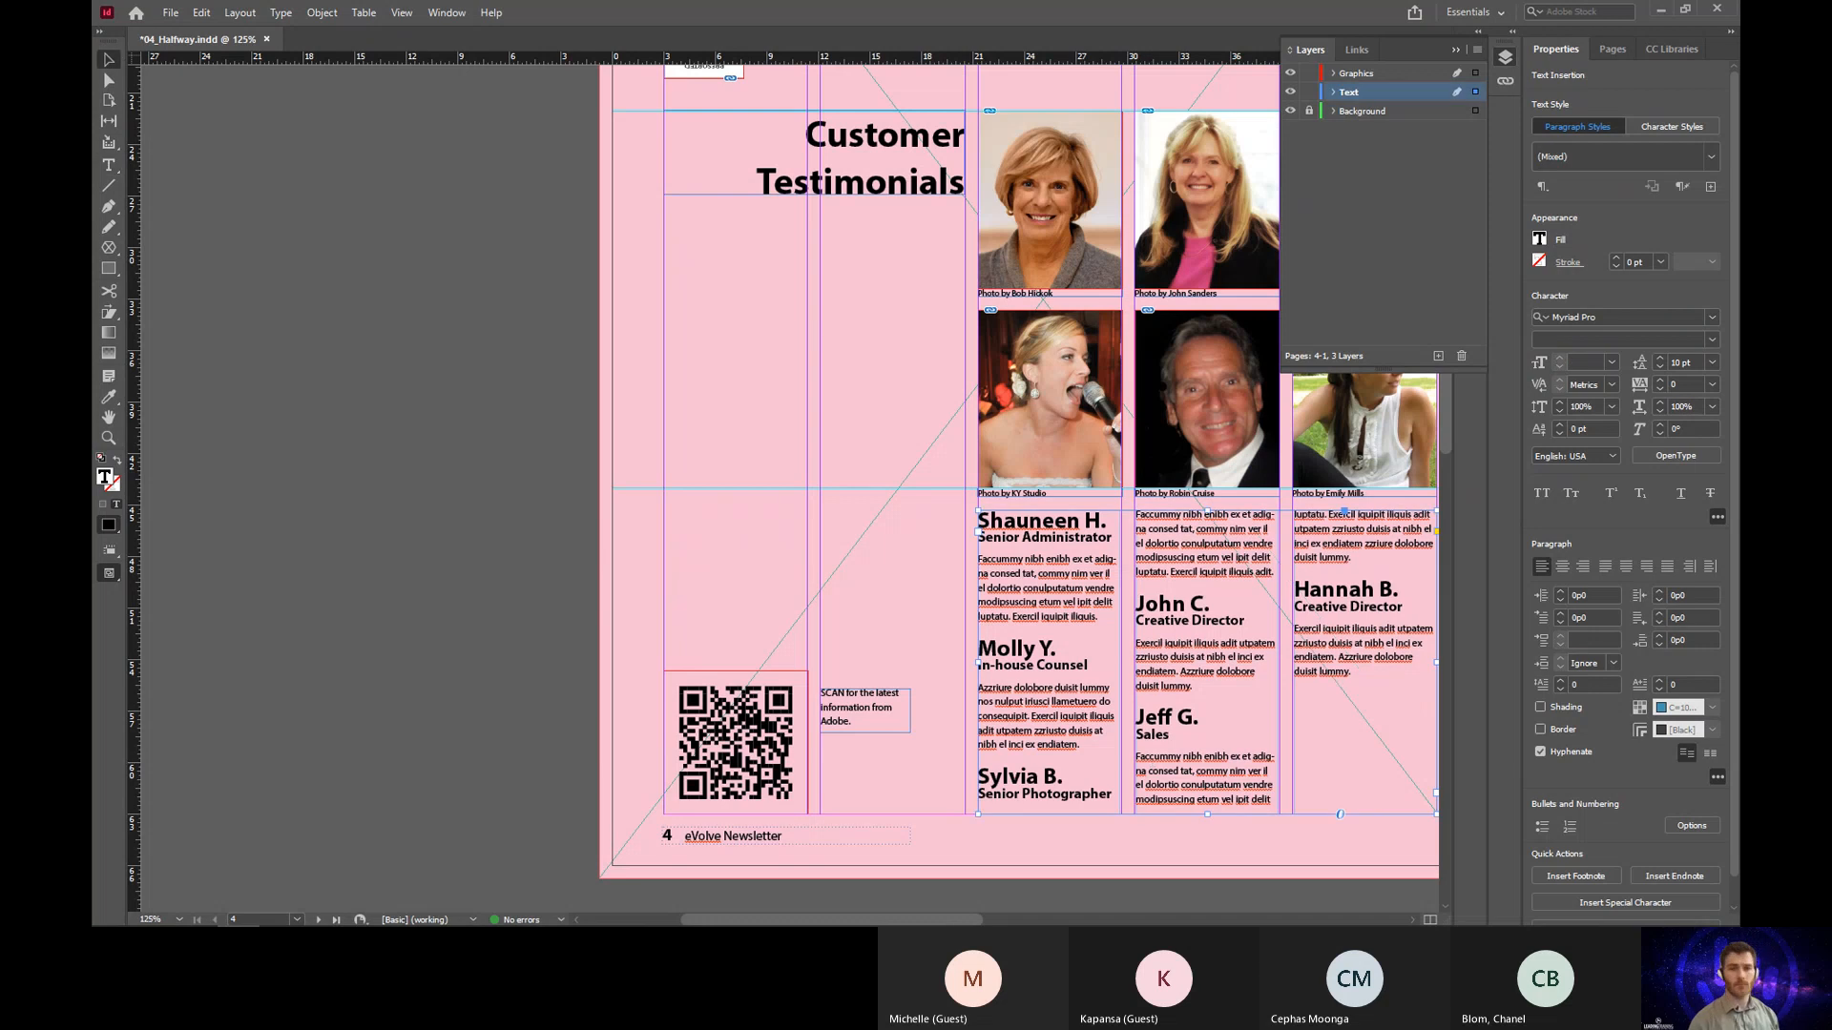
key("ctrl+b")
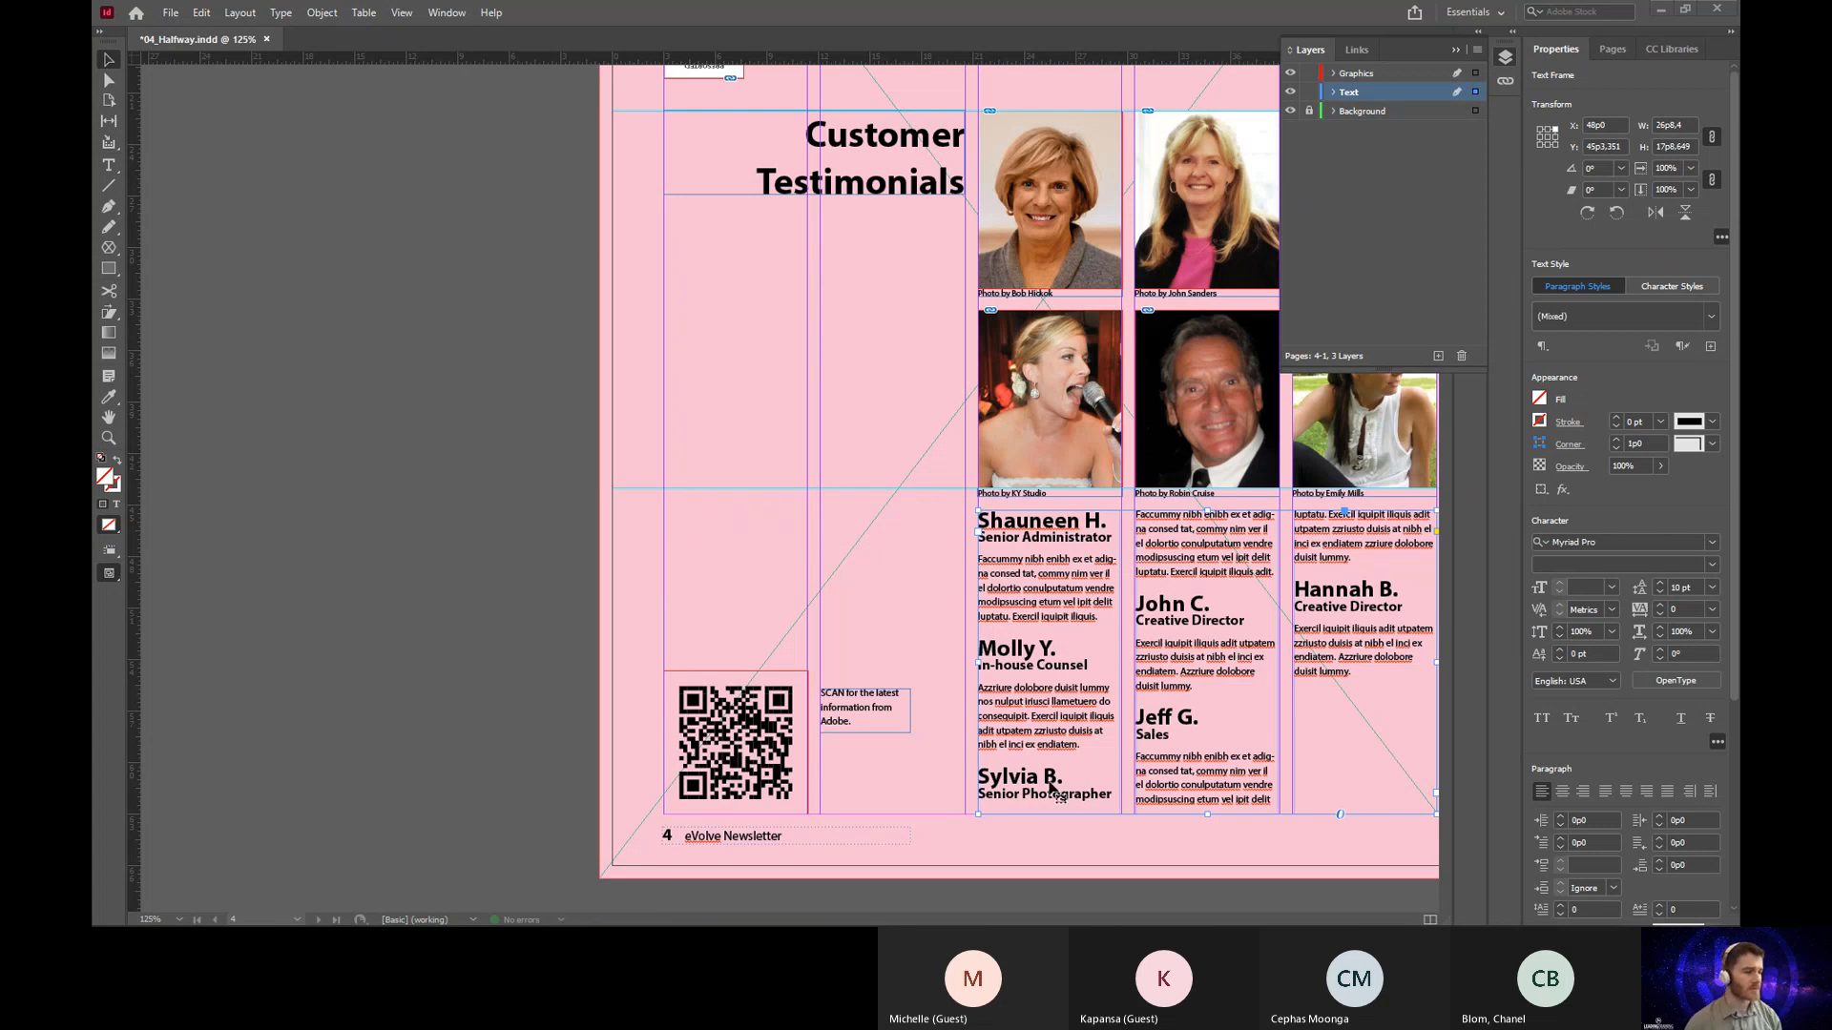
left_click(1145, 851)
Step: Insert a column break before the Senior Photographer entry's name in the testimonials text
scroll(1145, 851, "right", 3)
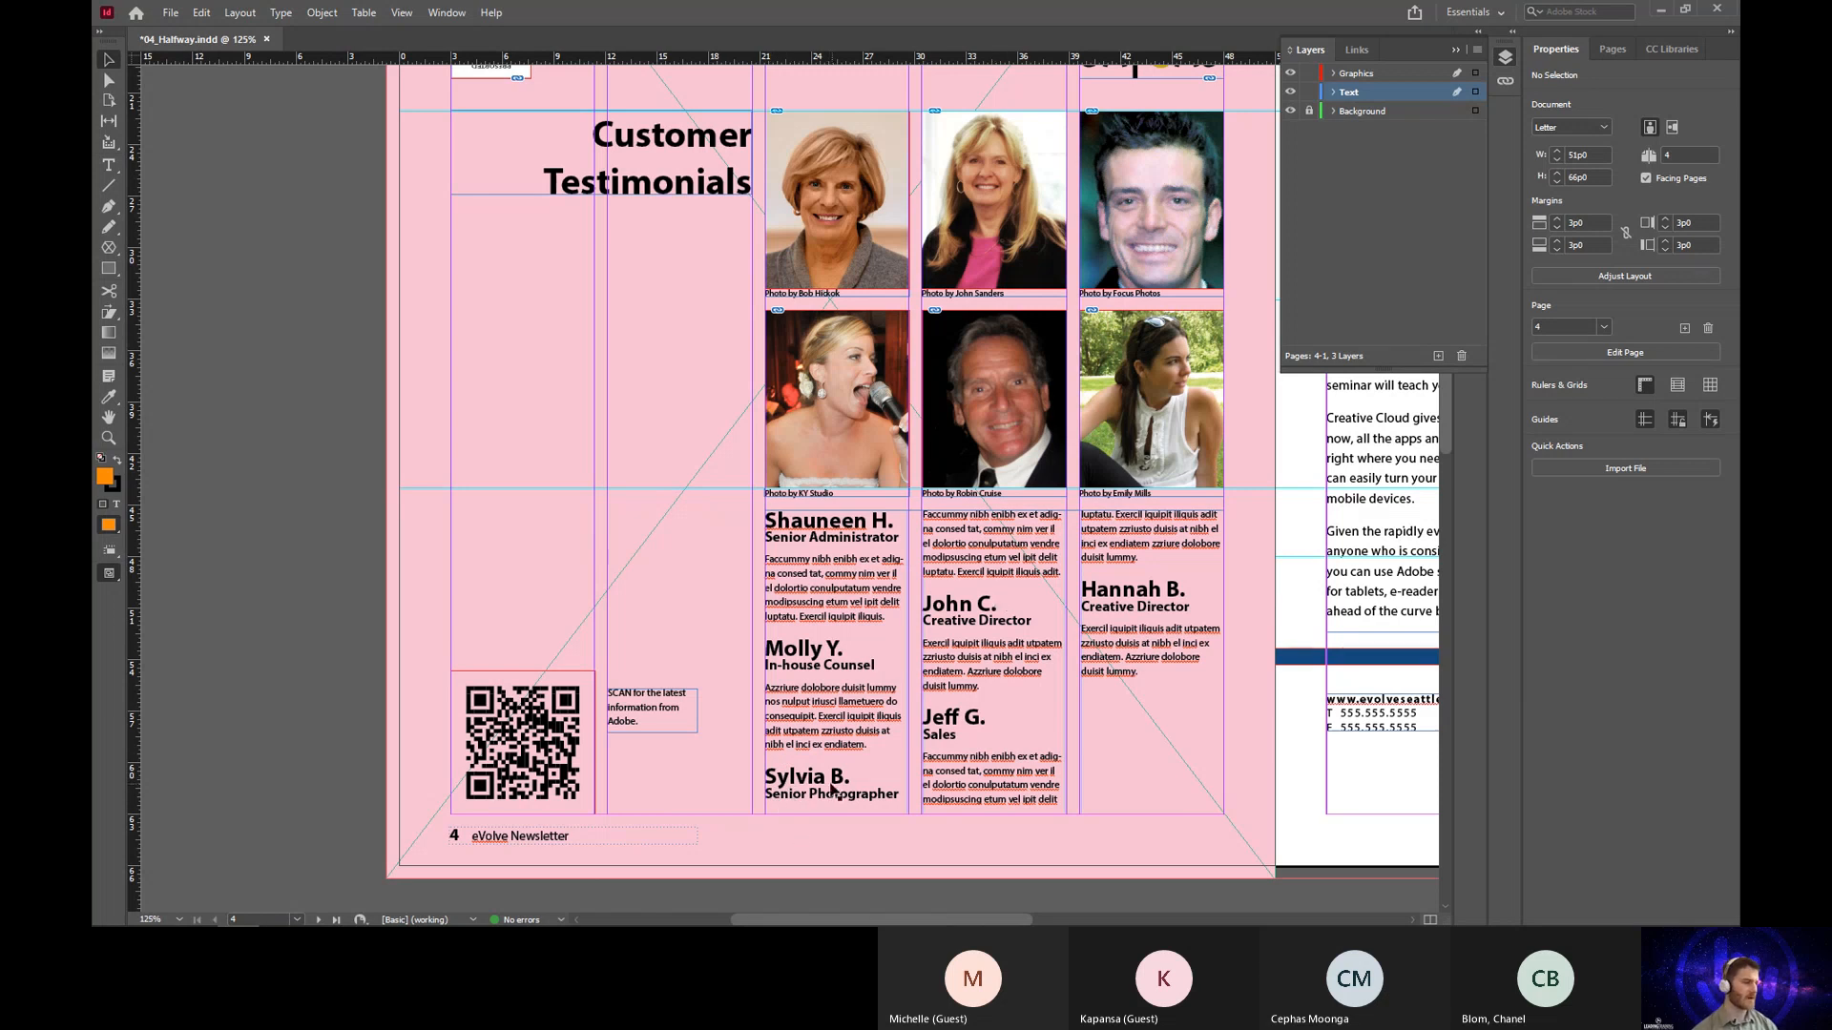
key("t")
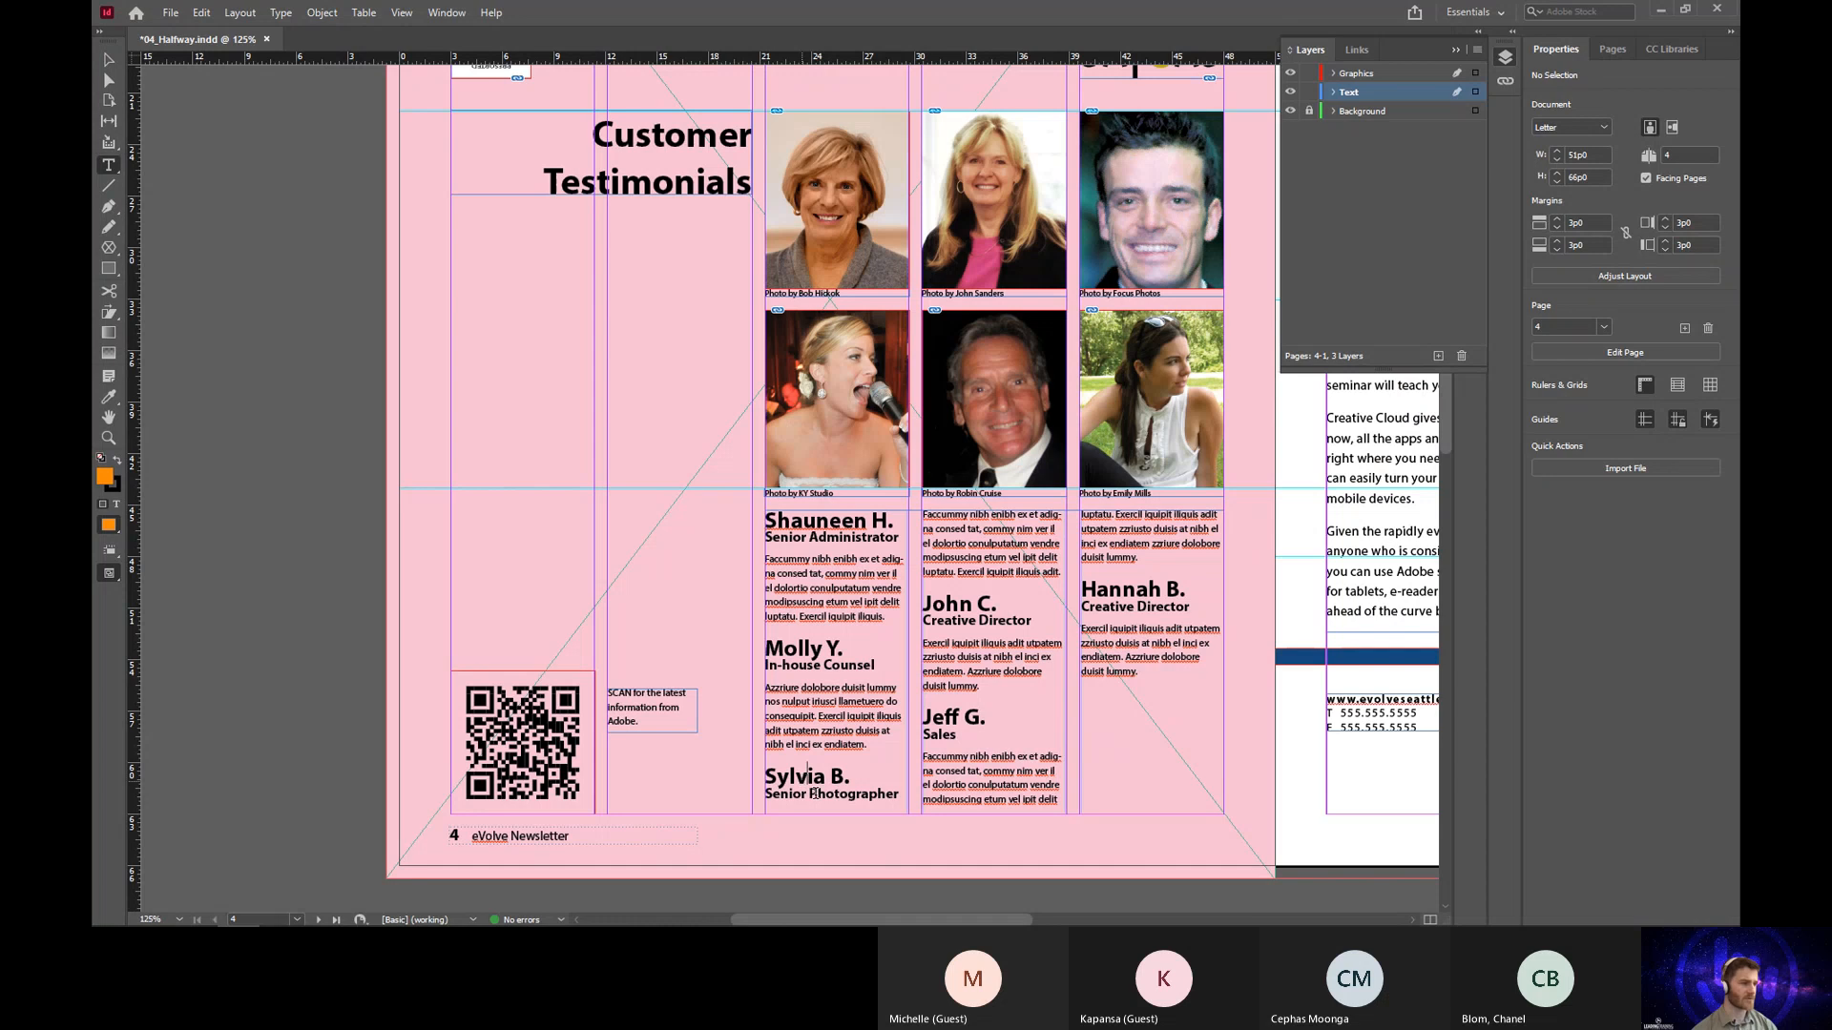
left_click(809, 778)
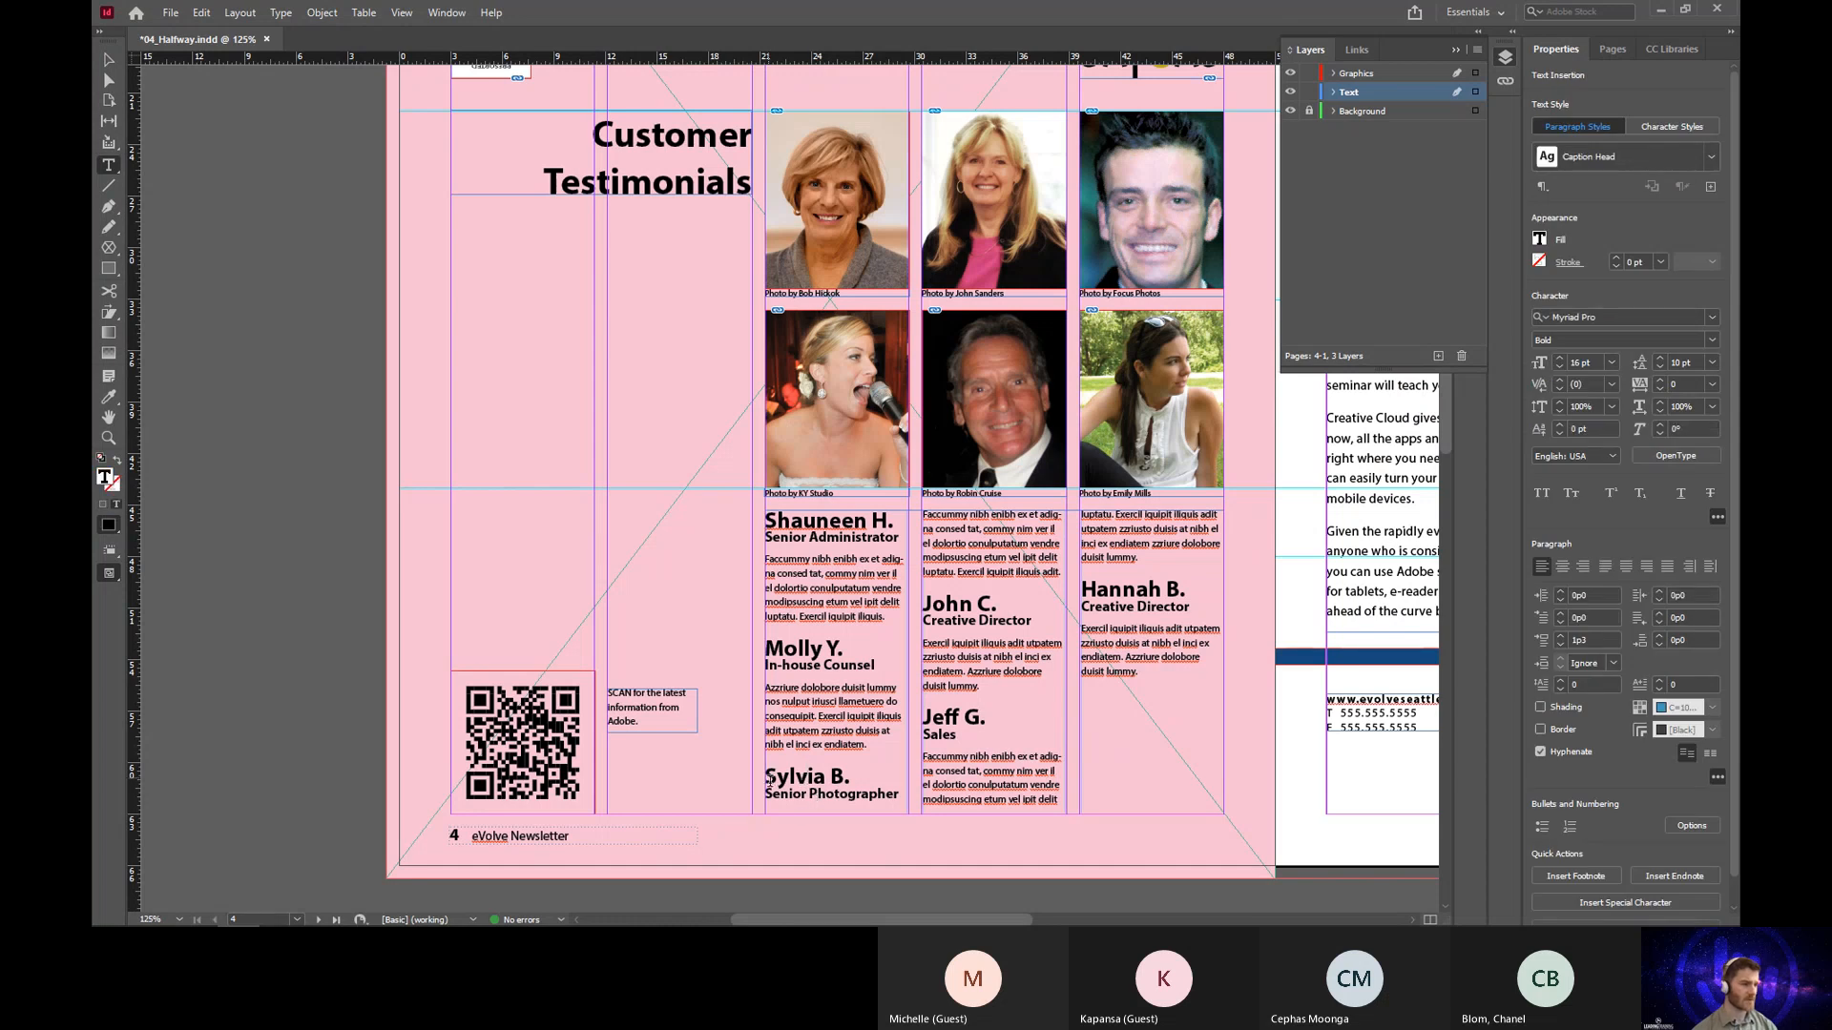
left_click(769, 780)
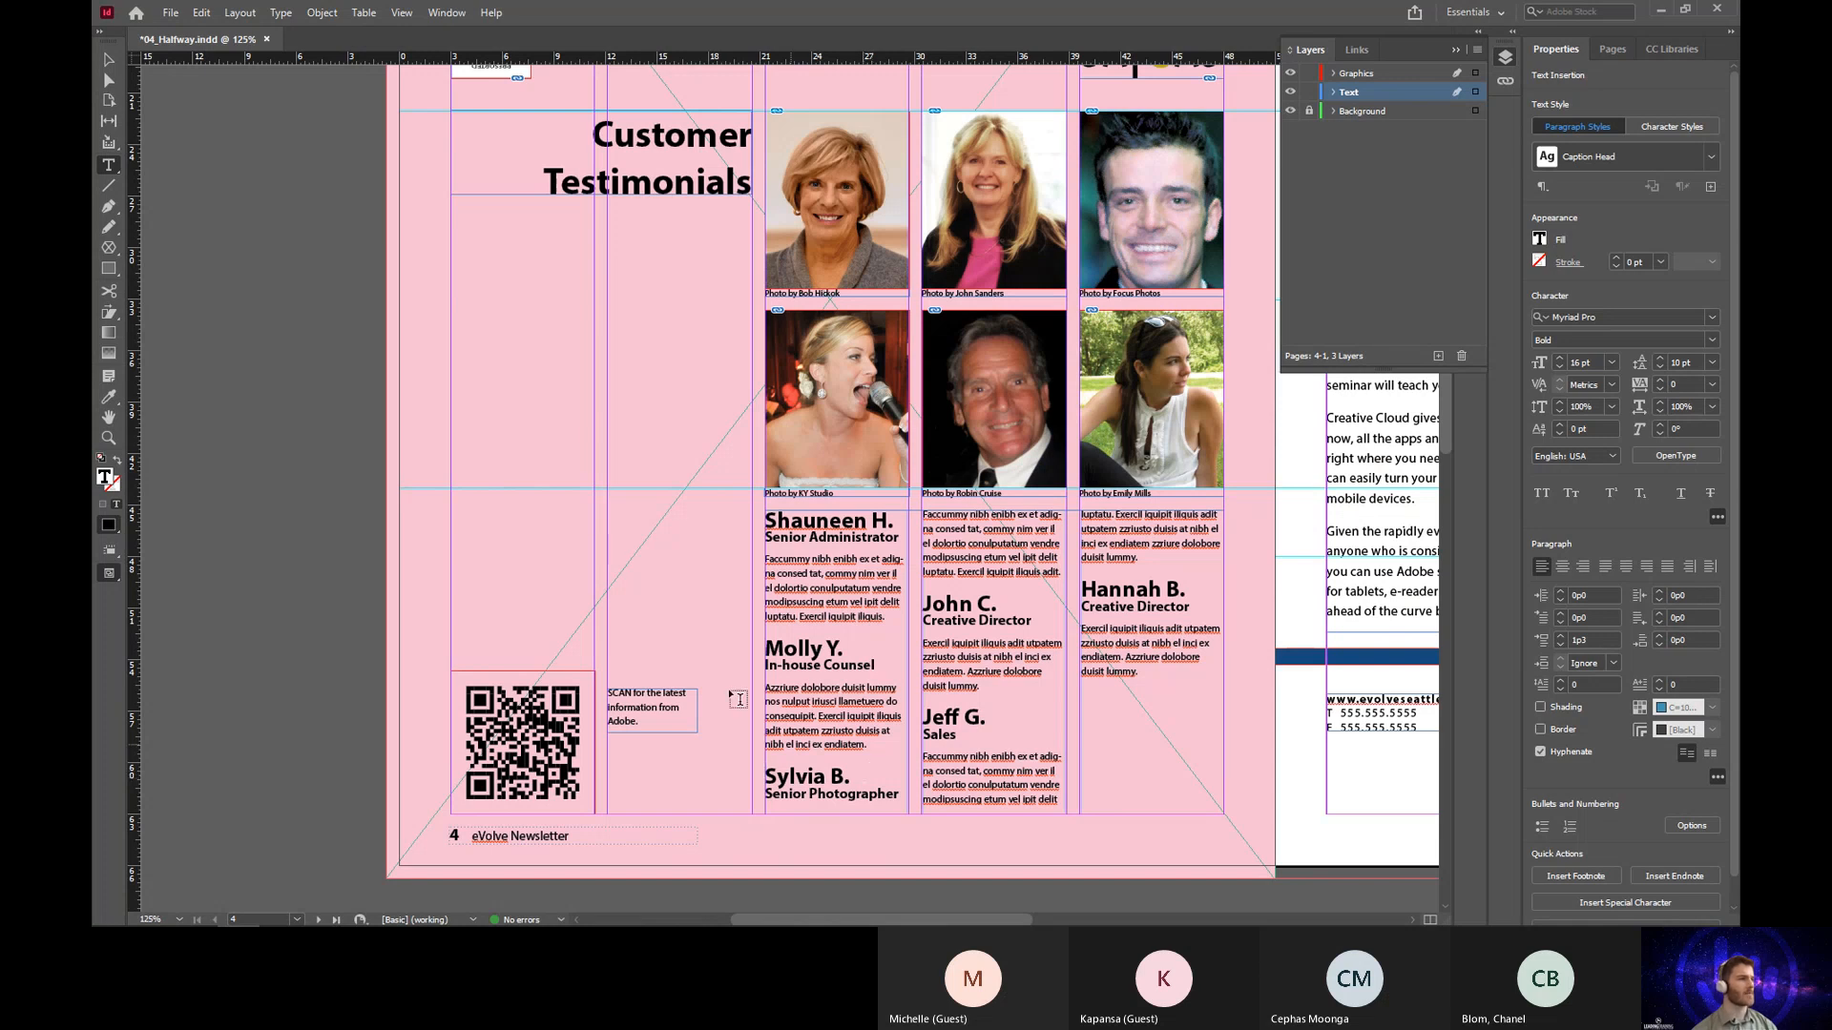
left_click(279, 13)
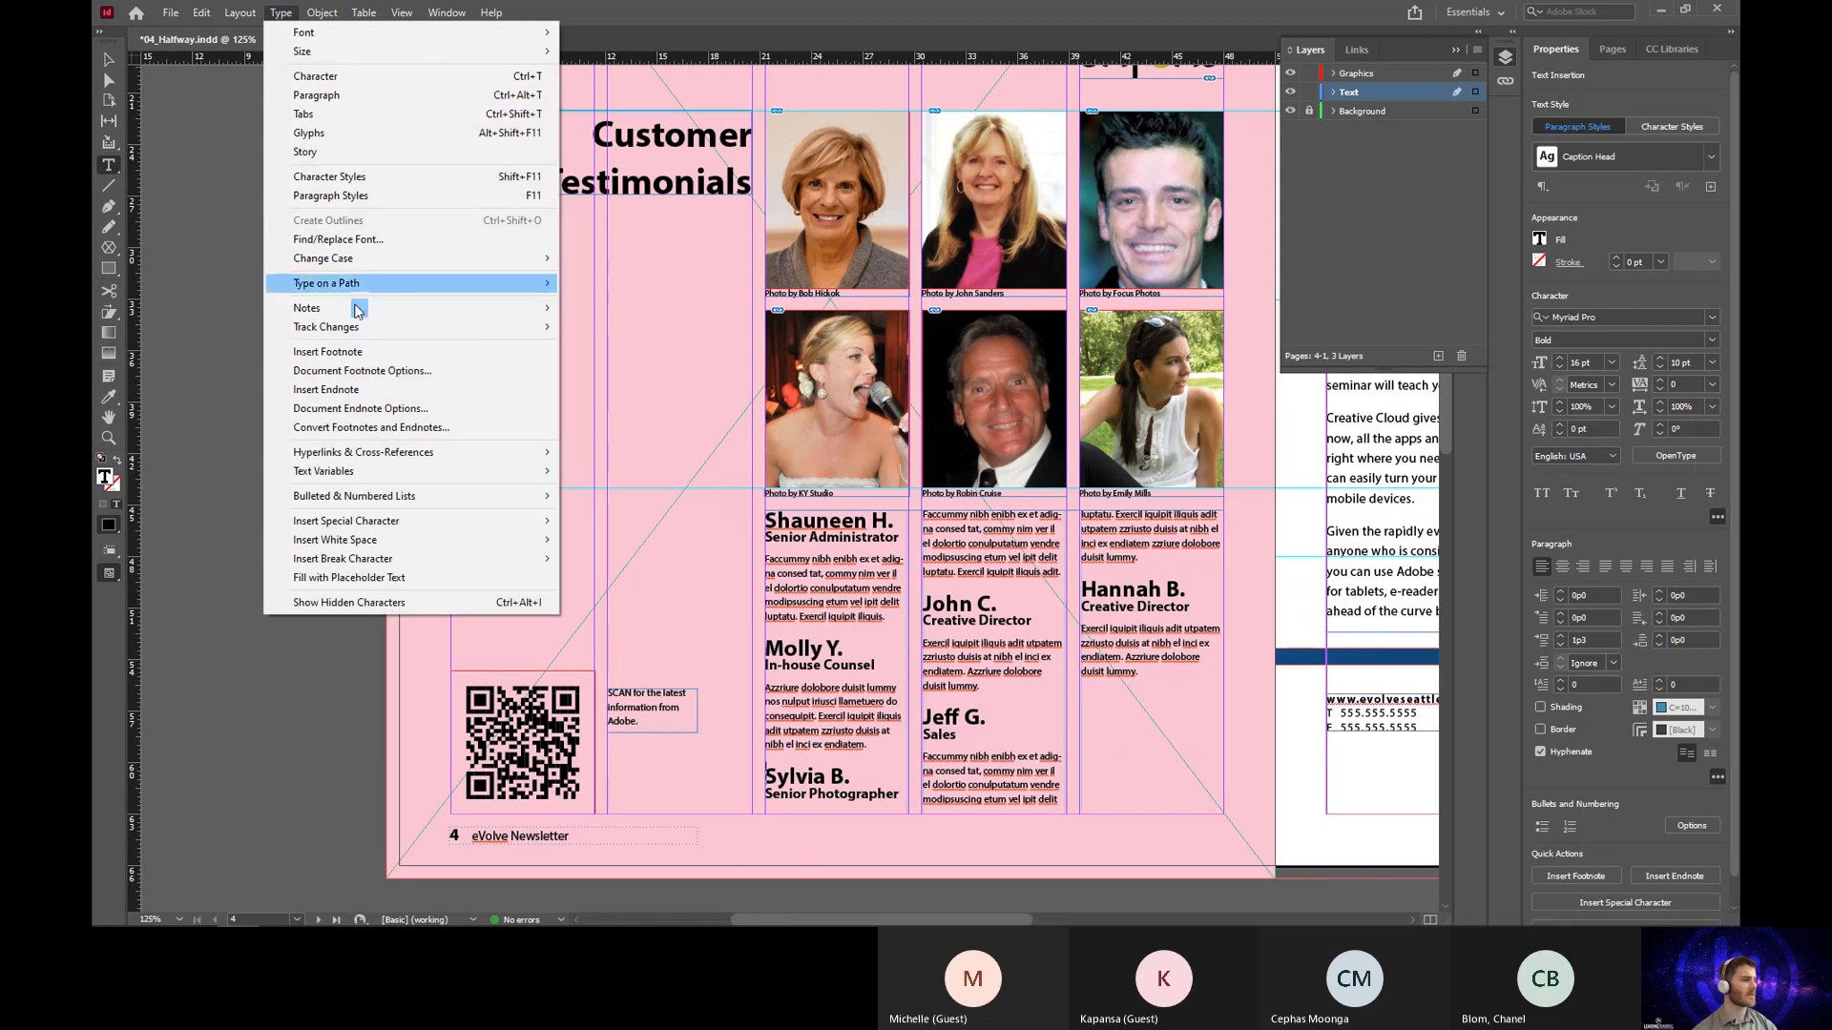
mouse_move(470, 564)
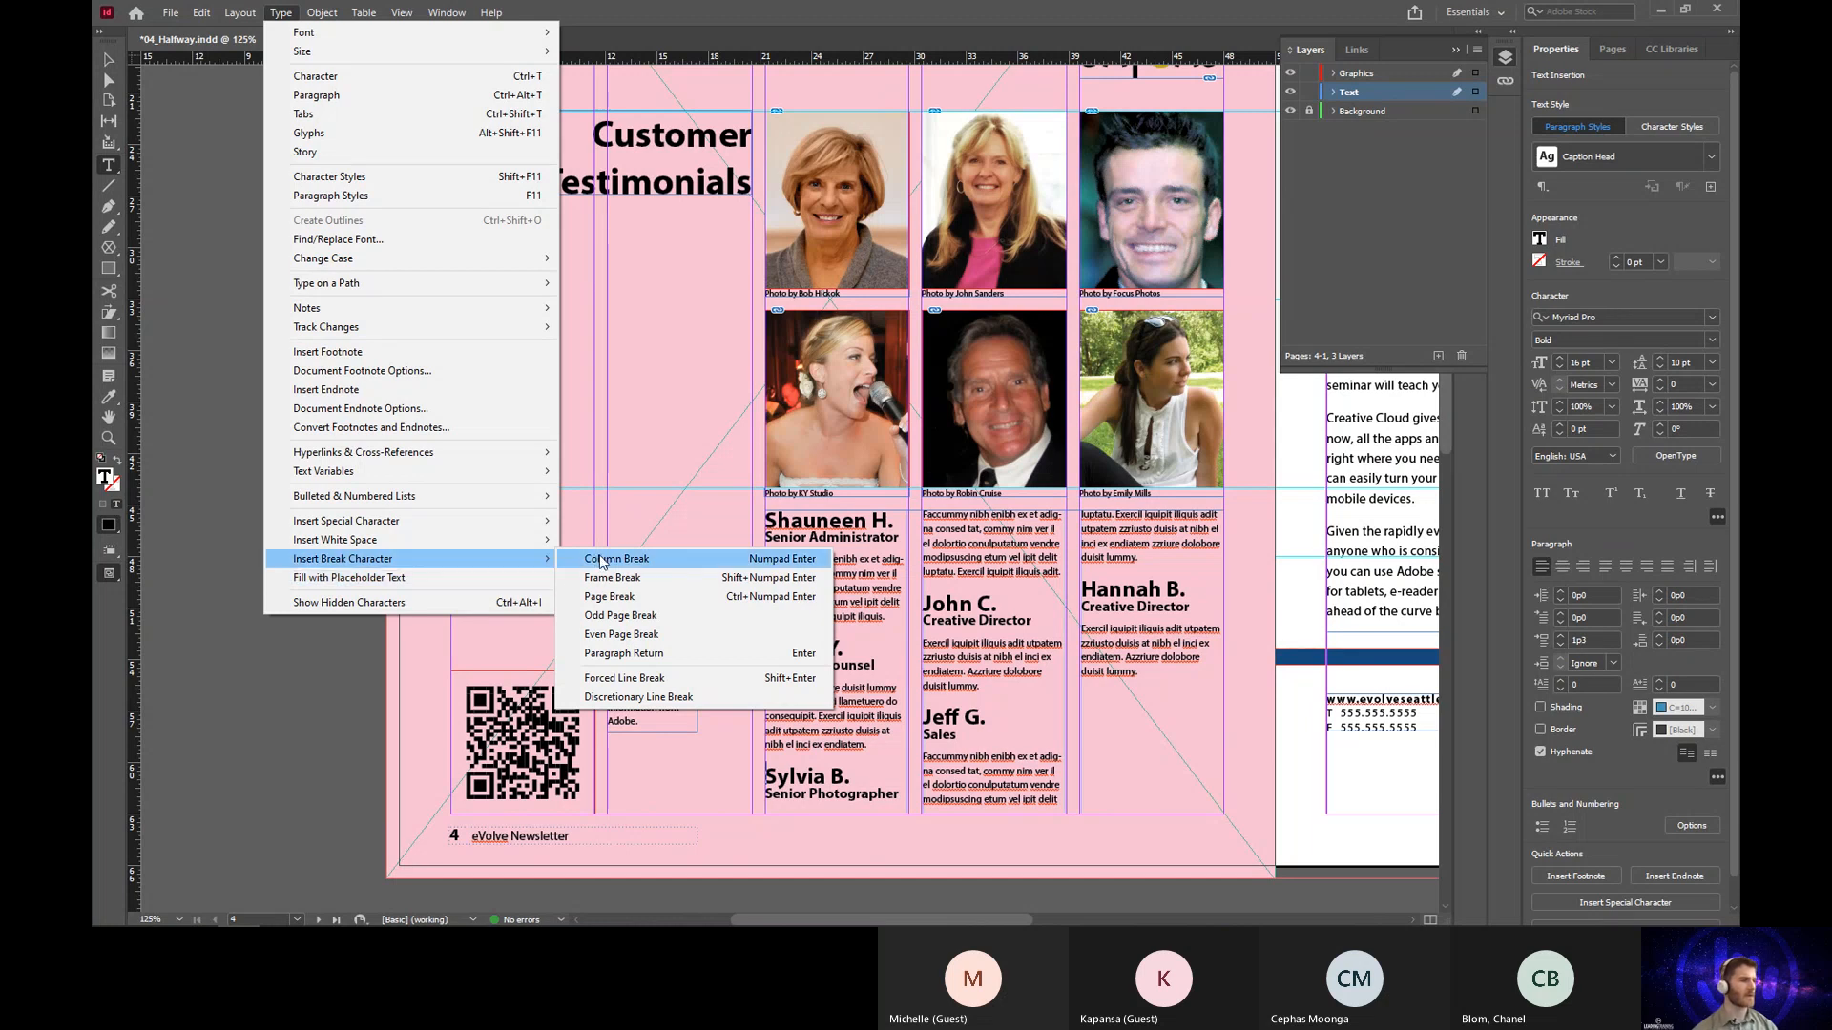
left_click(683, 562)
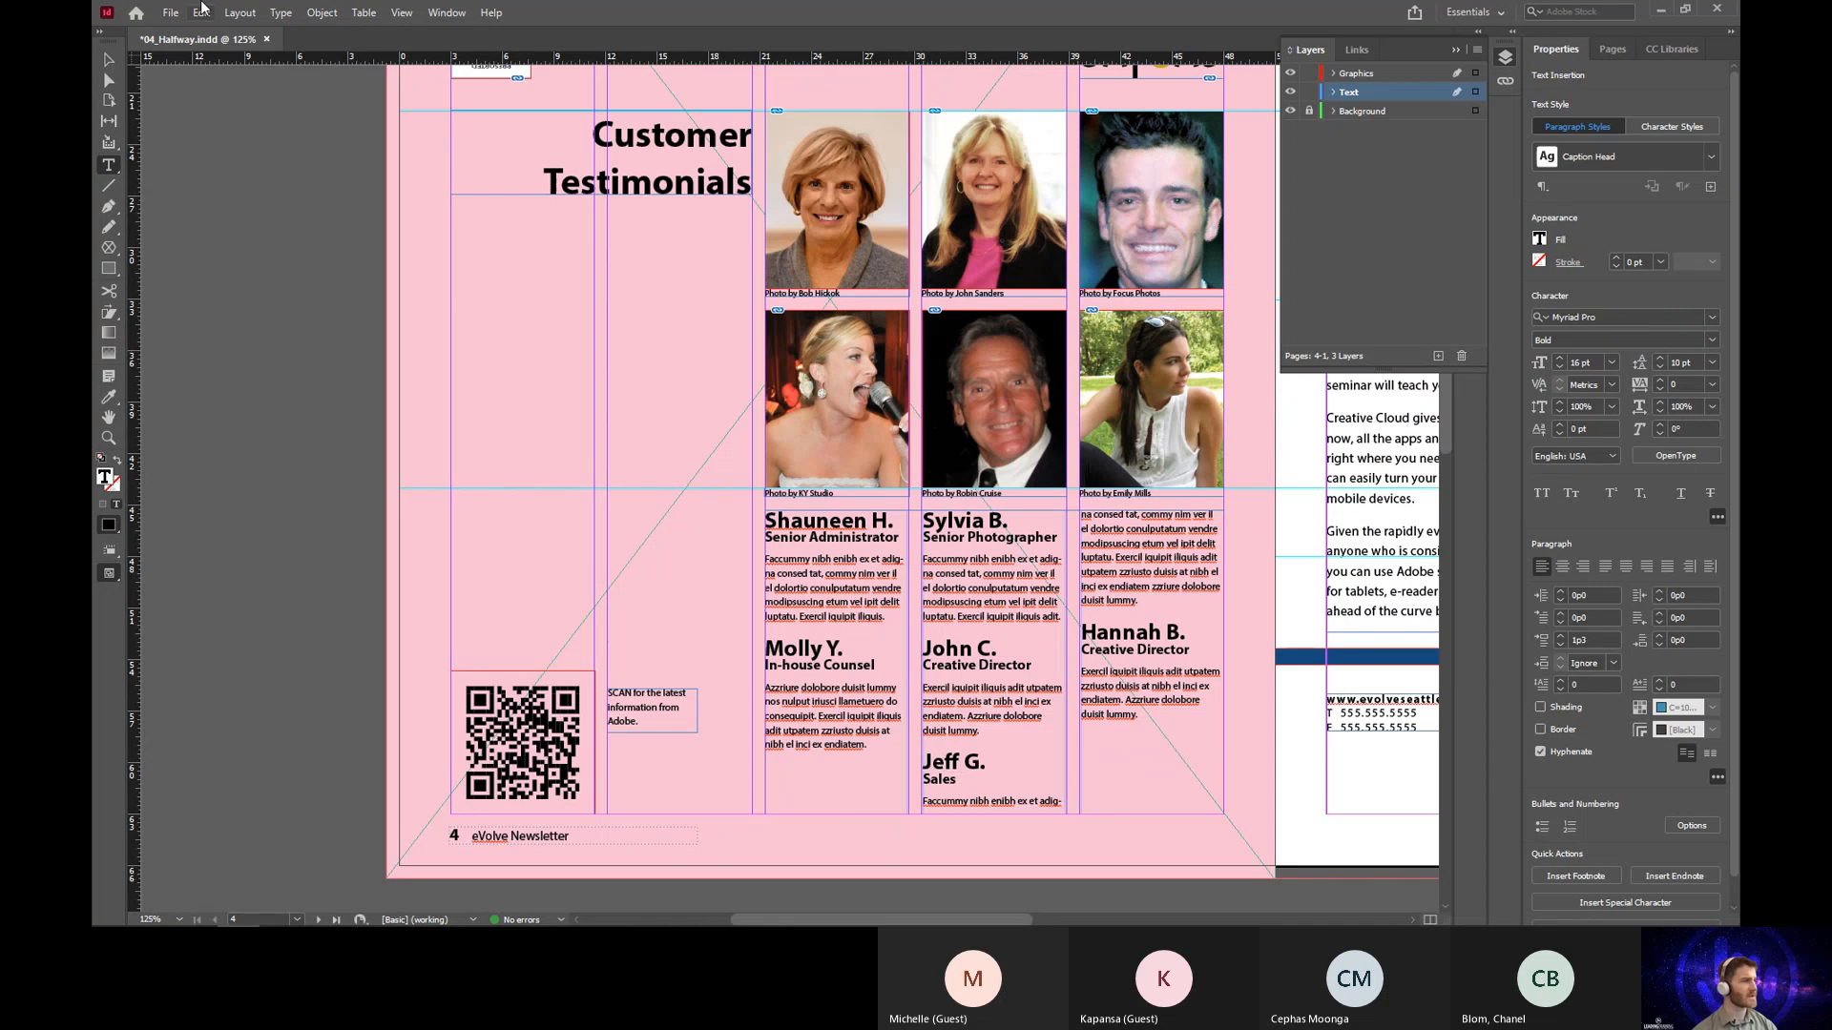
Step: Insert a column break before the Sales entry so that it starts the third testimonials column
left_click(280, 13)
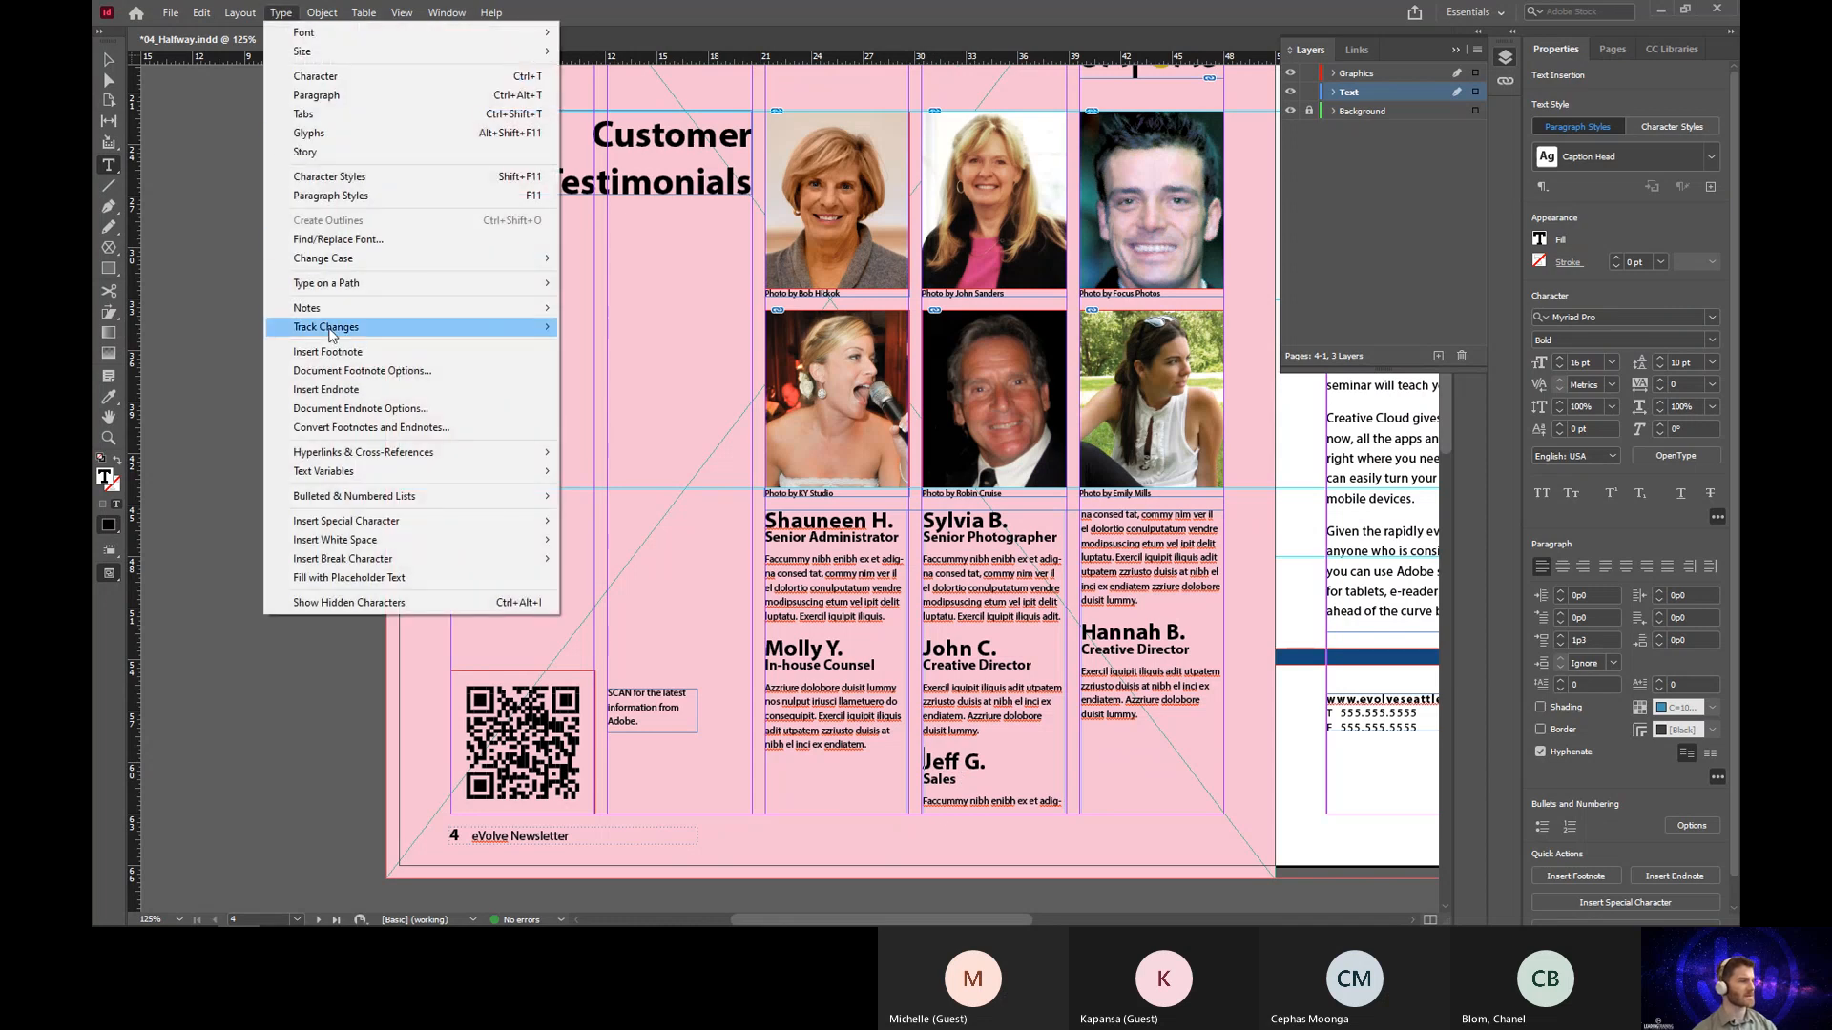
mouse_move(399, 543)
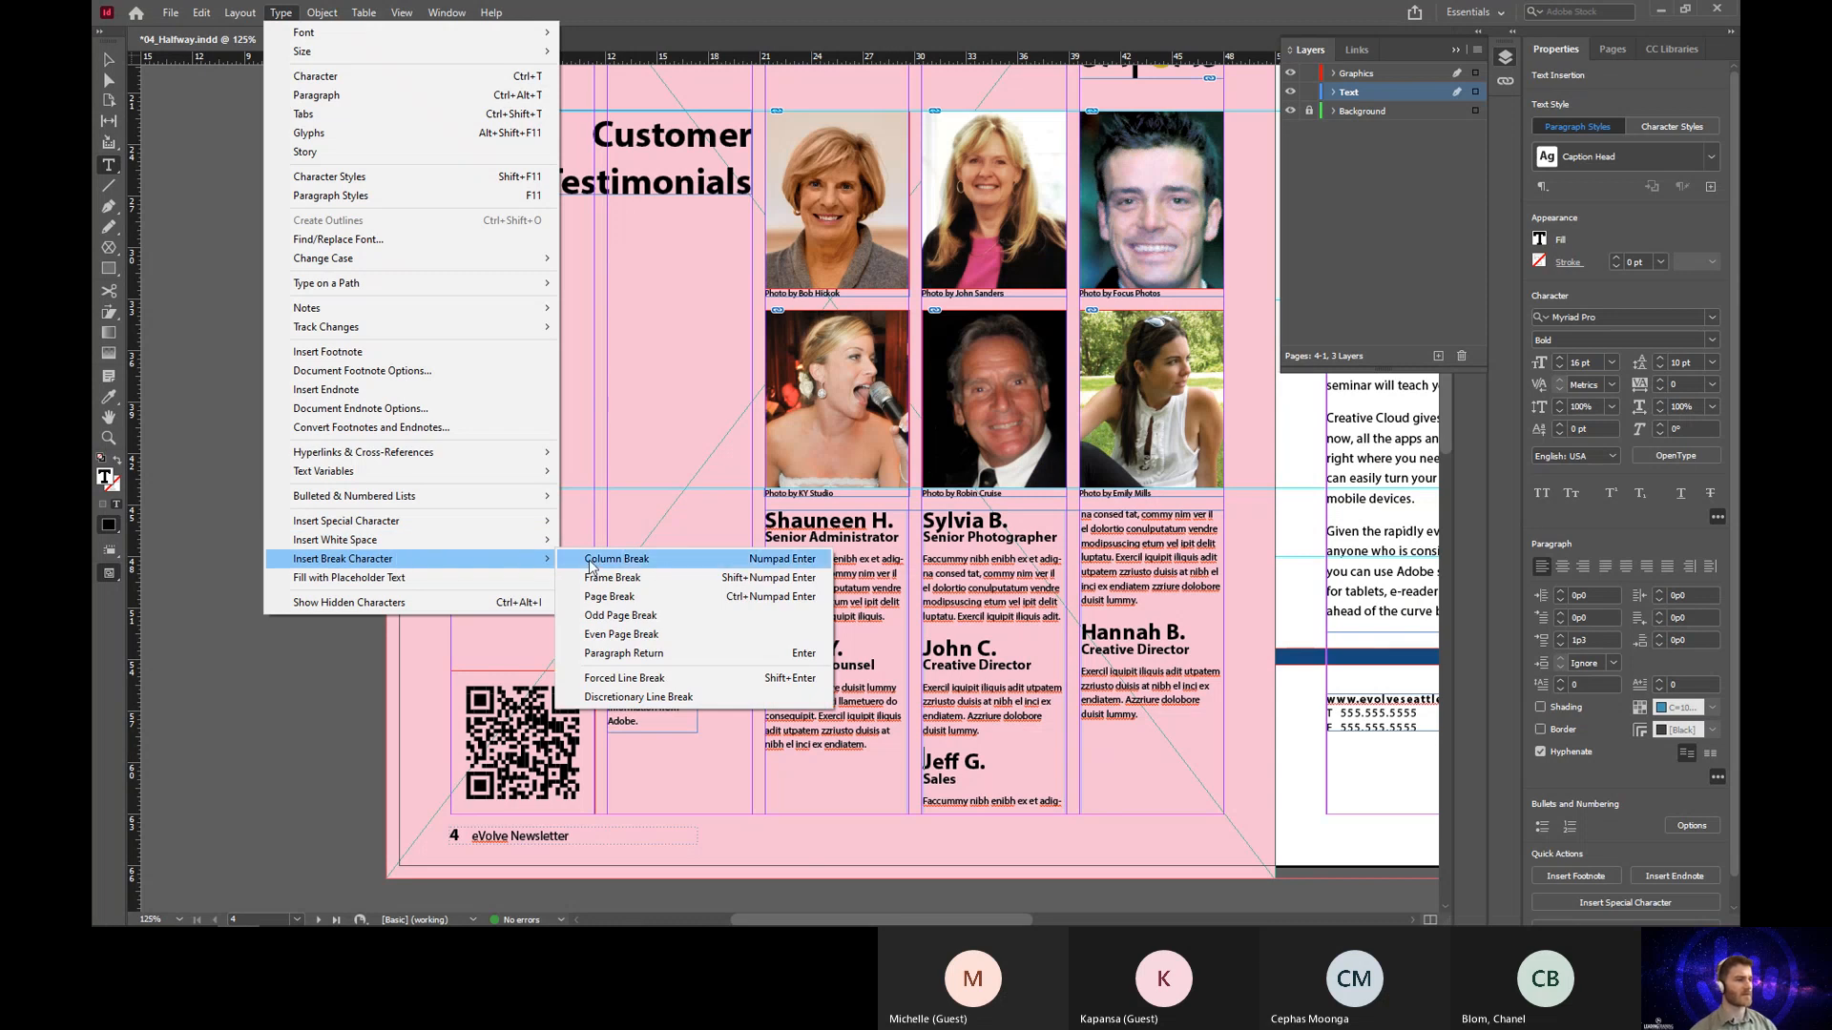
left_click(598, 565)
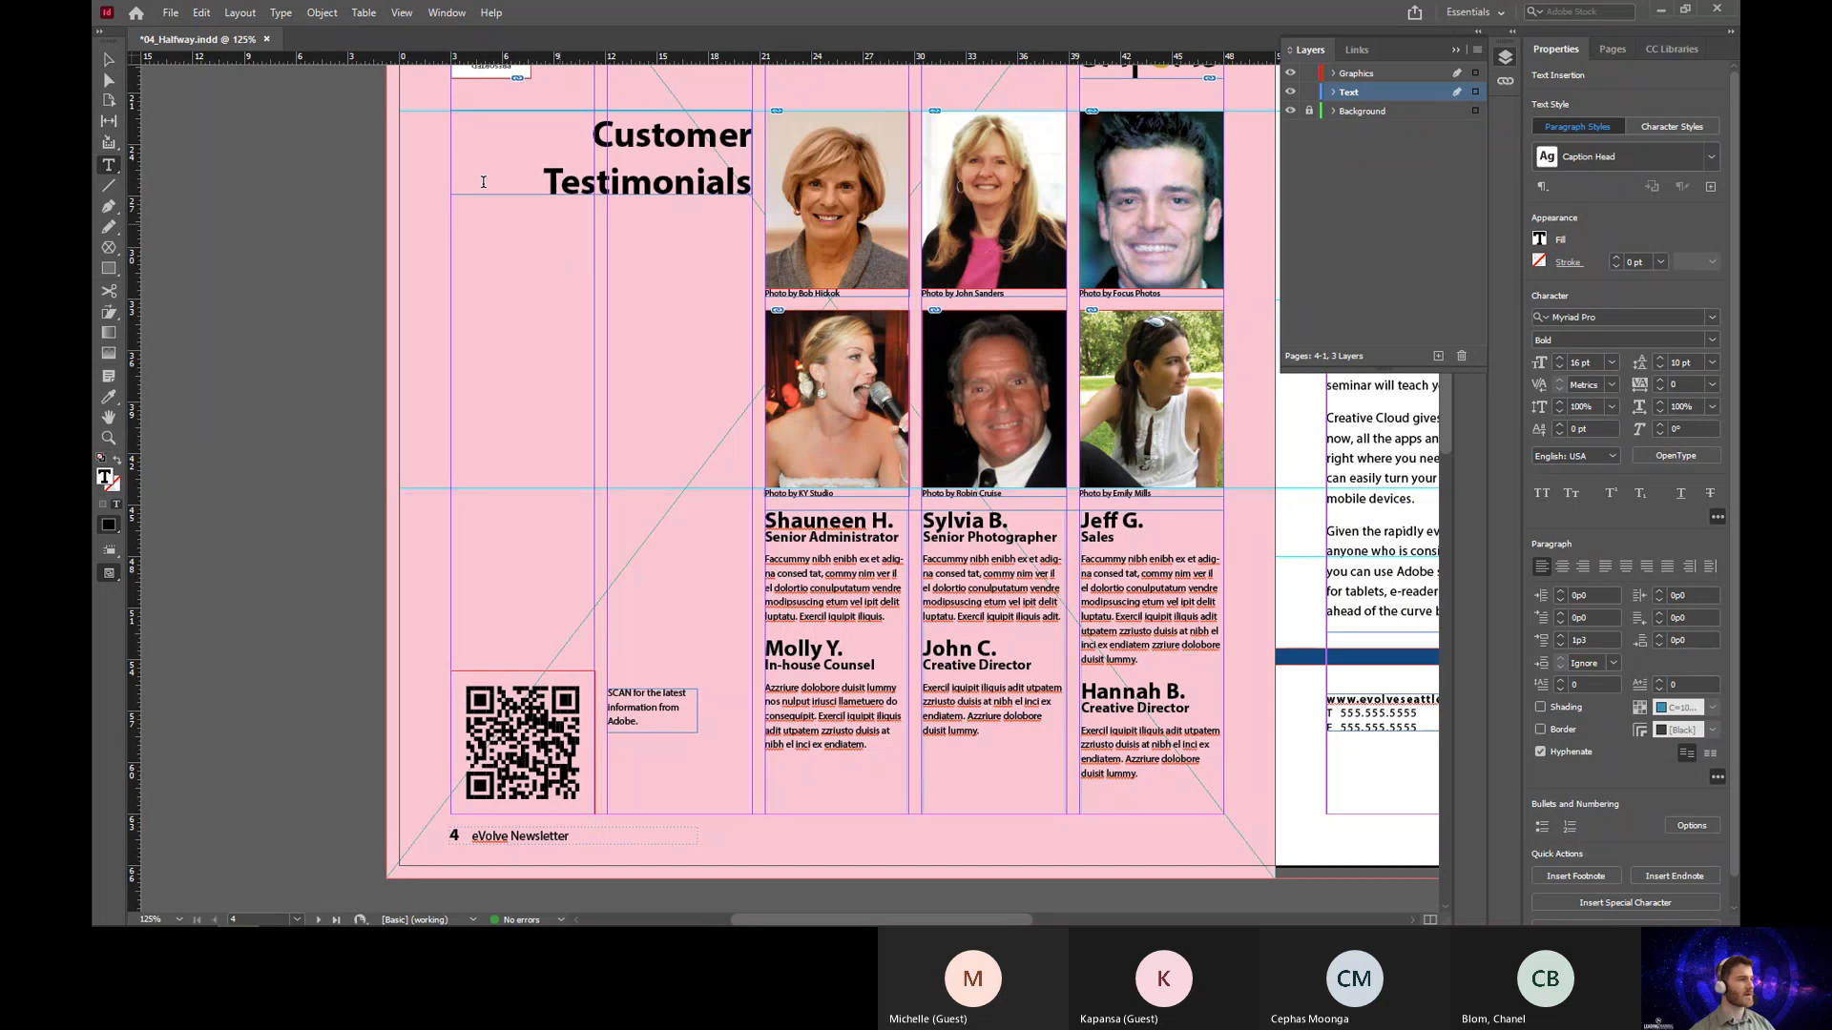
Step: Draw a horizontal line about 12p4 long beneath the Customer Testimonials heading and set its stroke weight to 3 pt
left_click(111, 183)
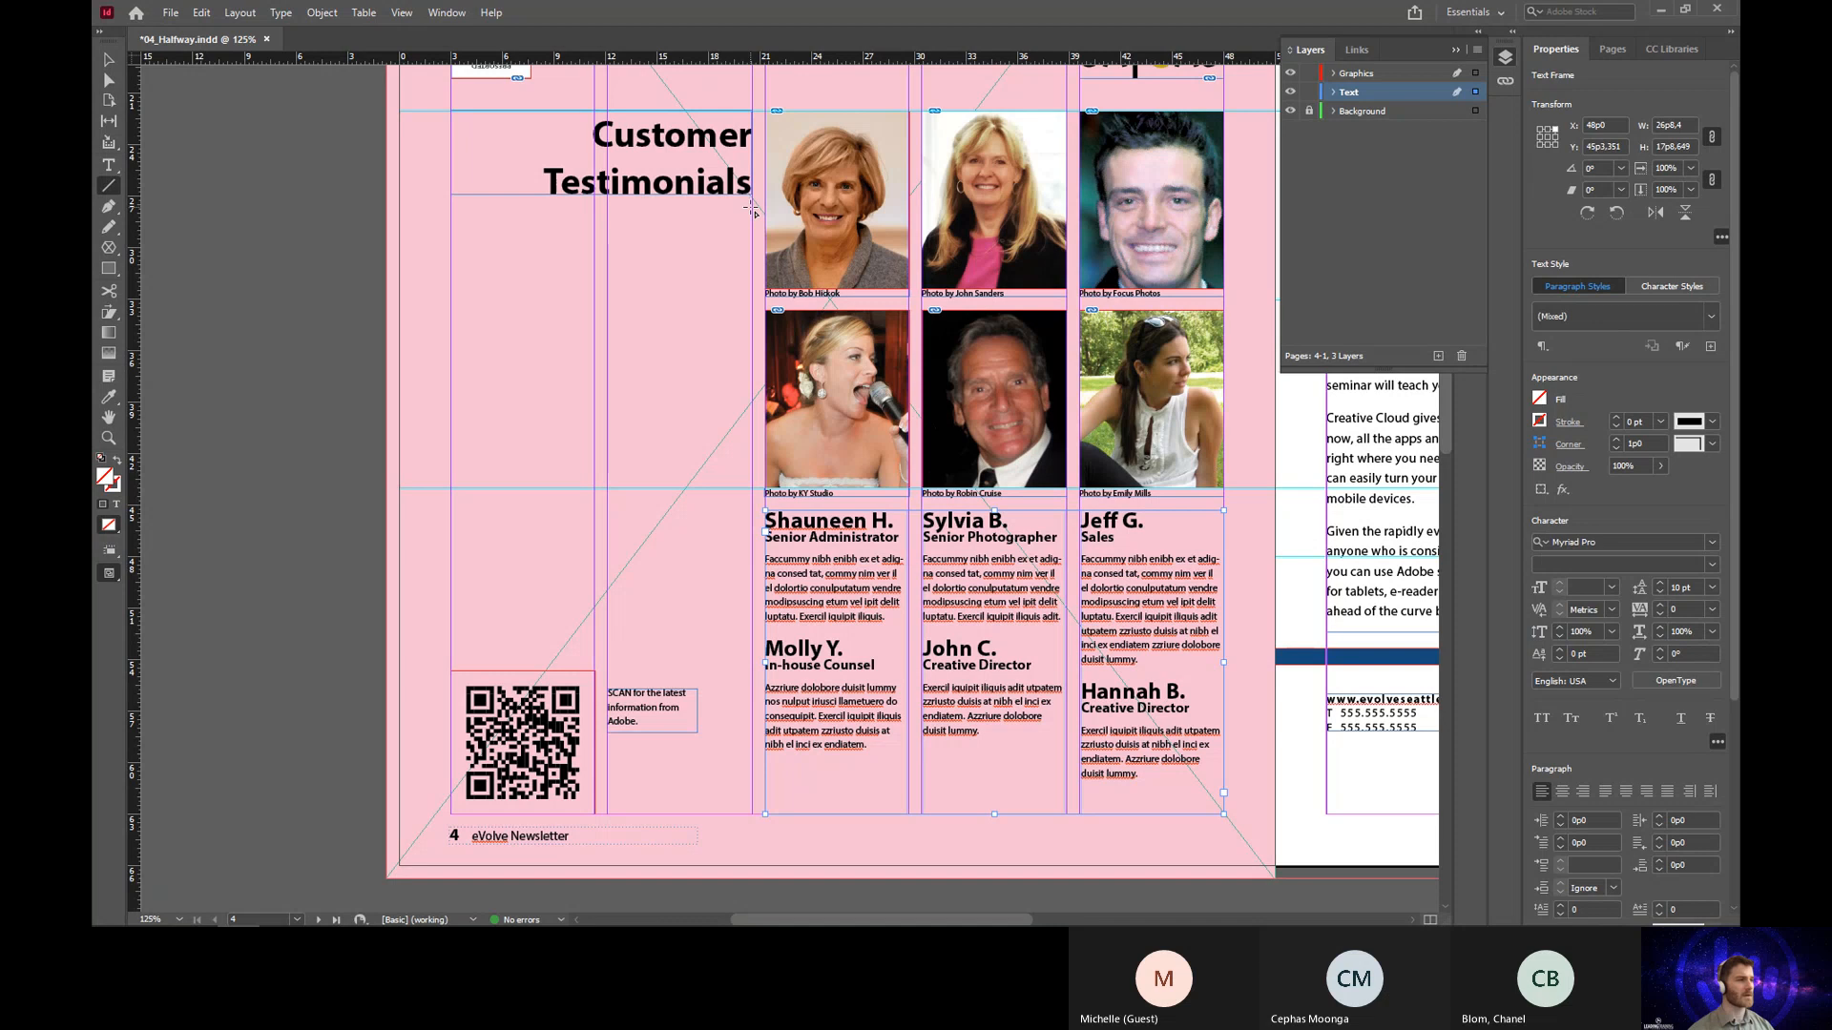
left_click_drag(751, 206, 542, 205)
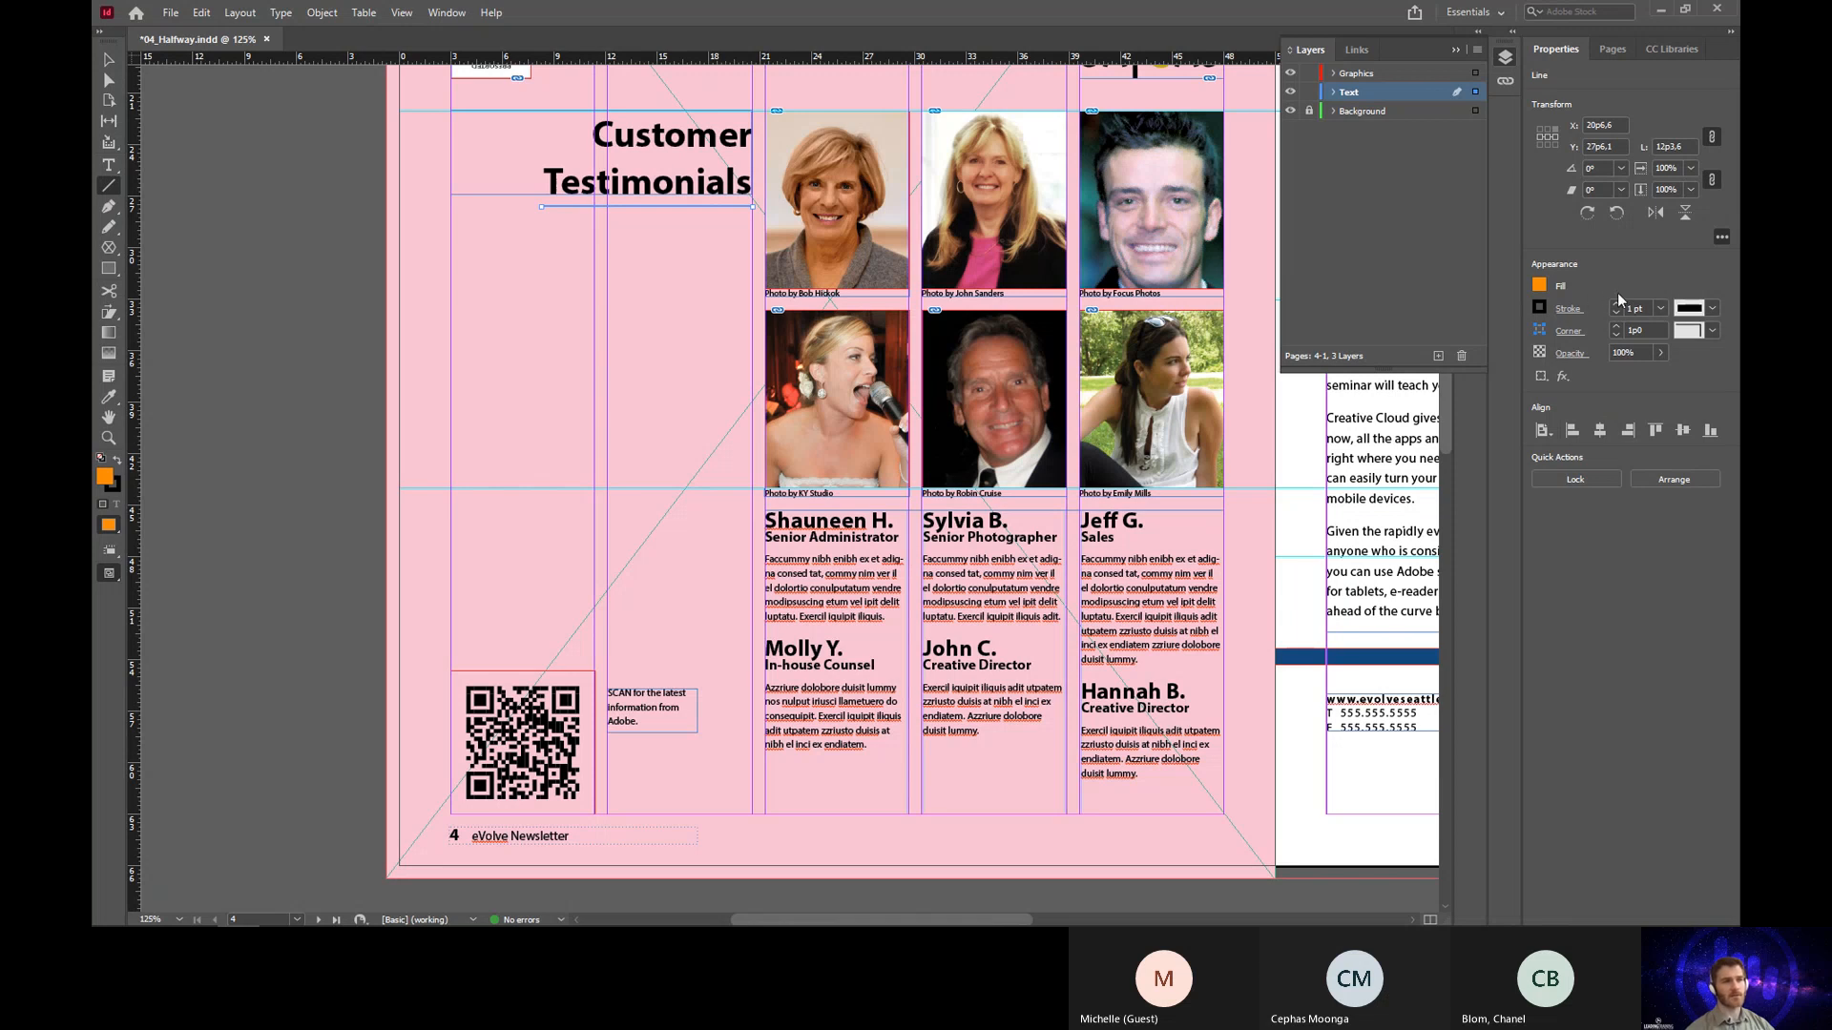
left_click(1568, 311)
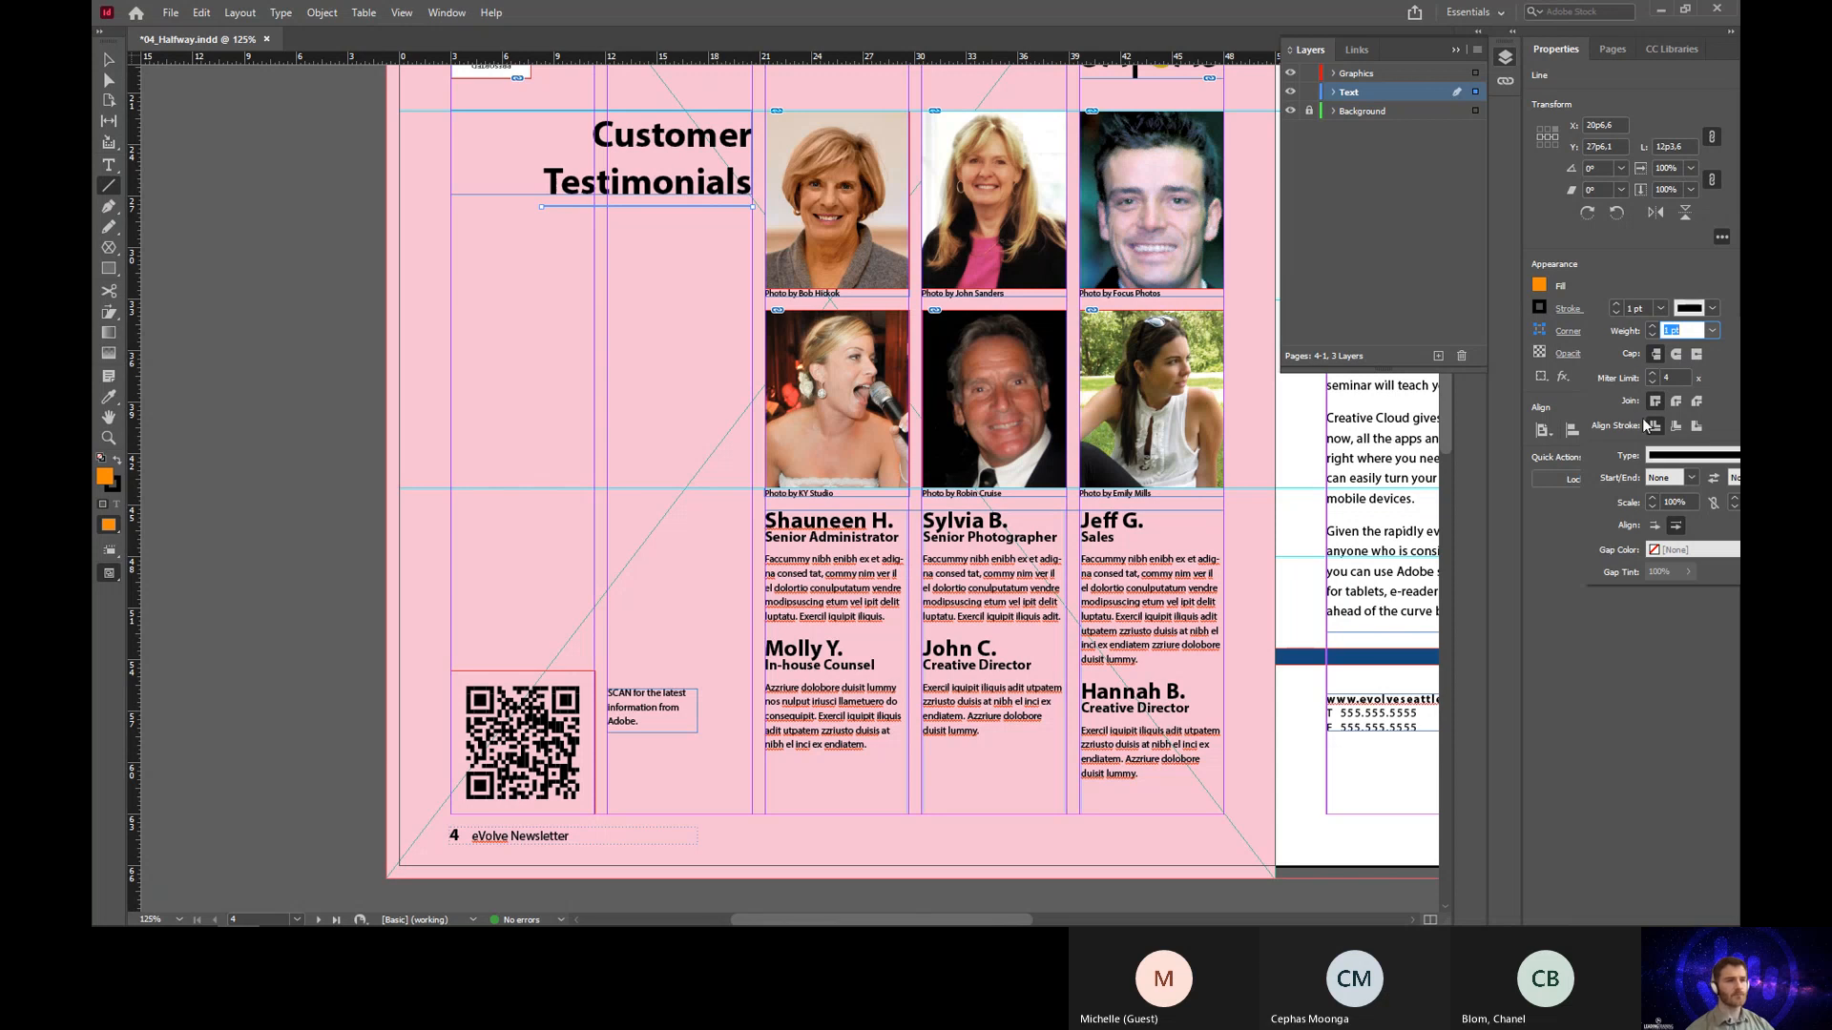
left_click(1652, 325)
left_click(1652, 326)
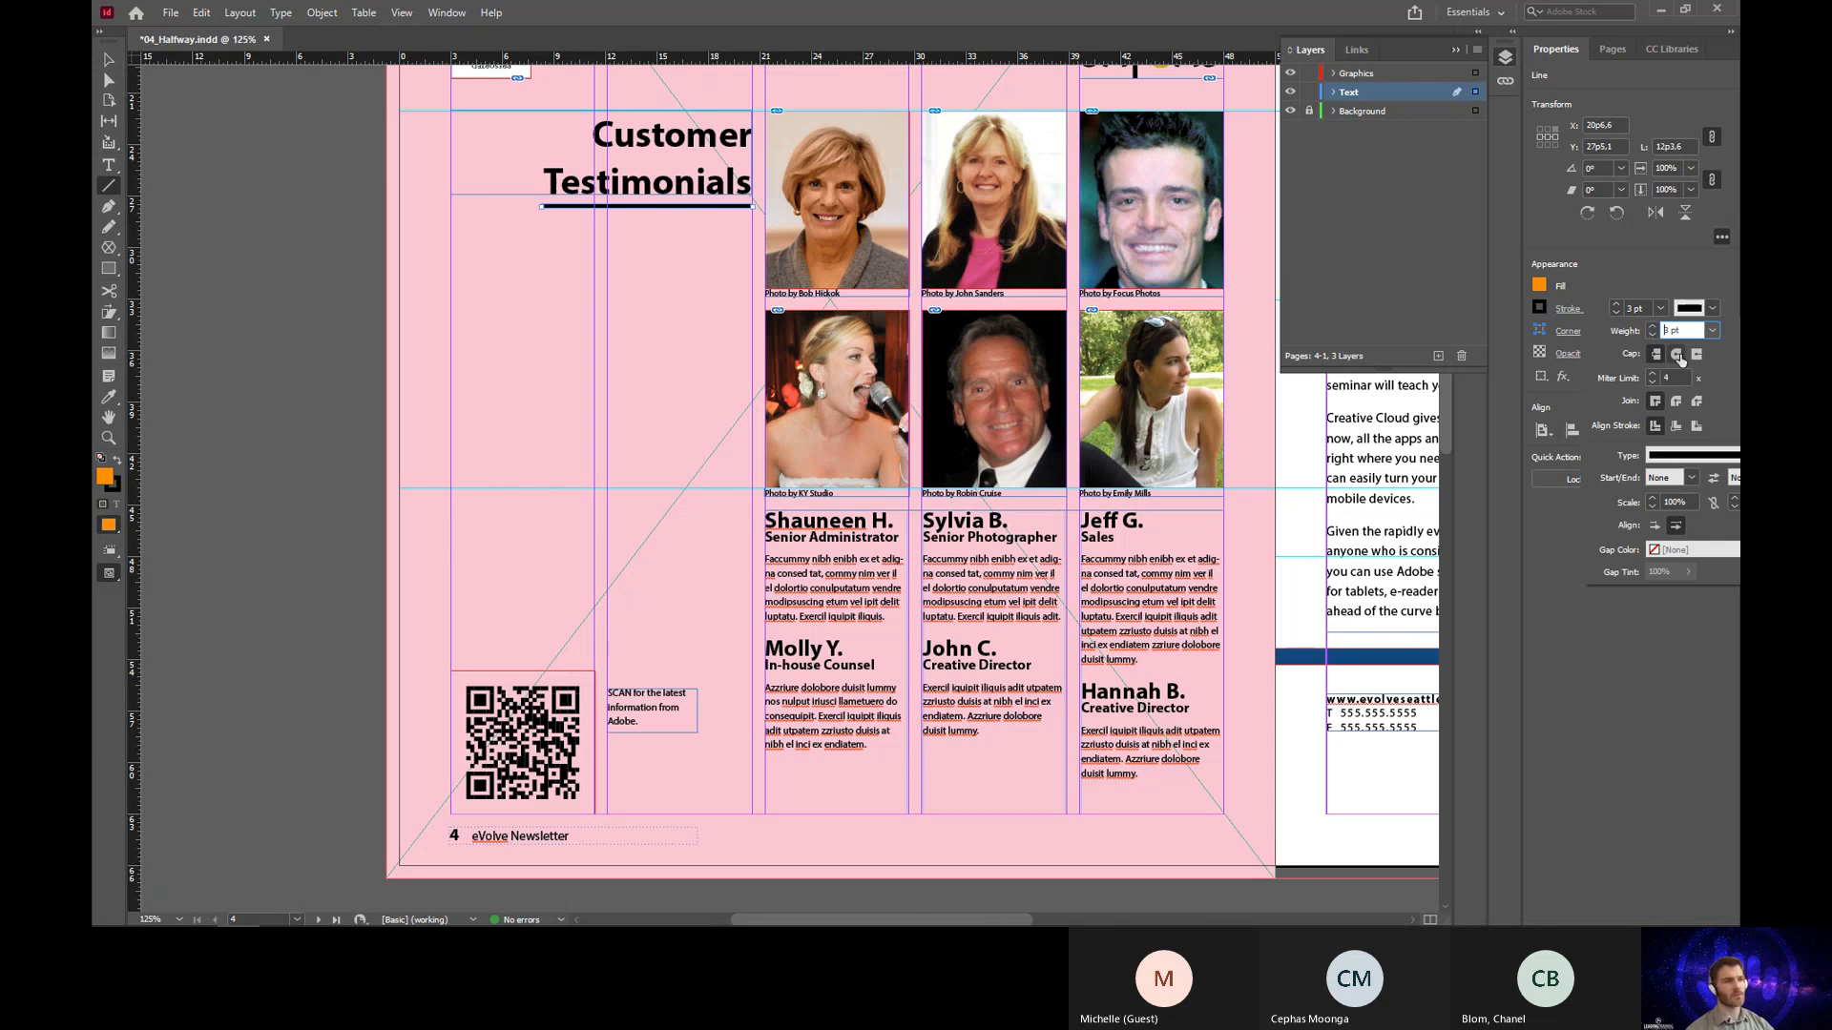
Step: Try other cap styles and stroke alignments on the line beneath the Customer Testimonials heading
left_click(1677, 354)
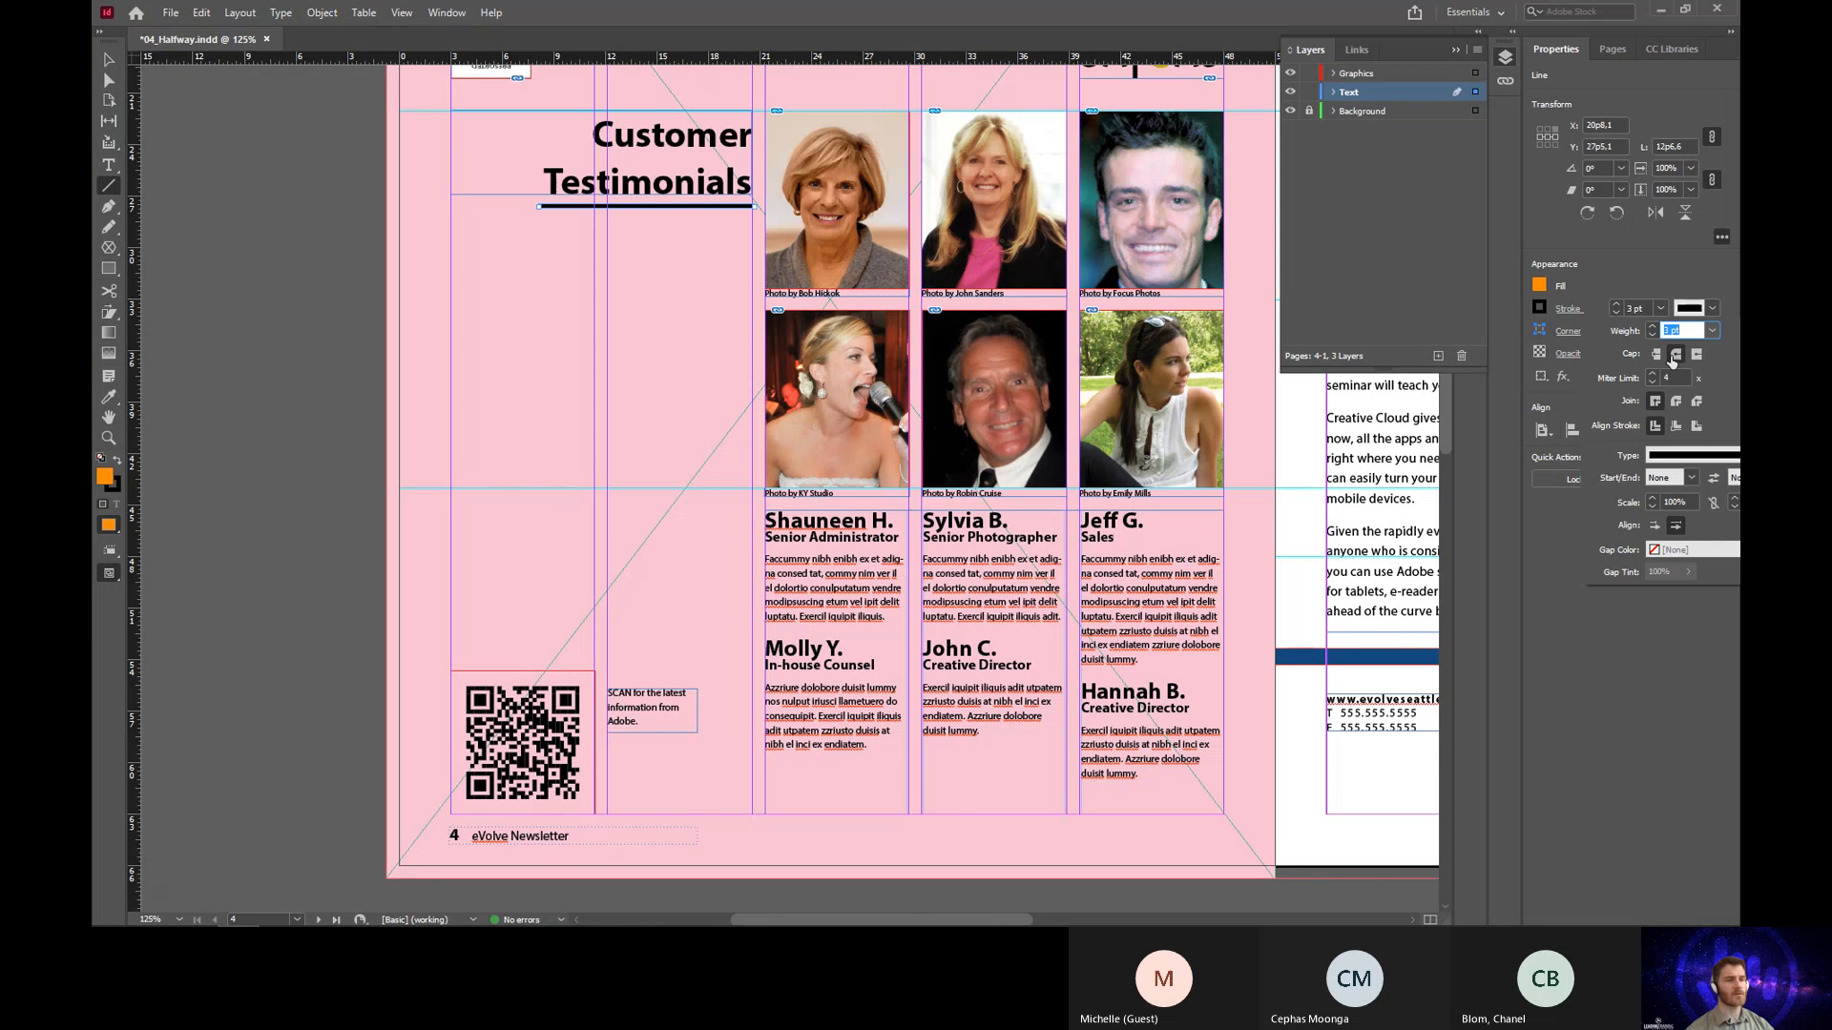
left_click(1657, 355)
left_click(1698, 355)
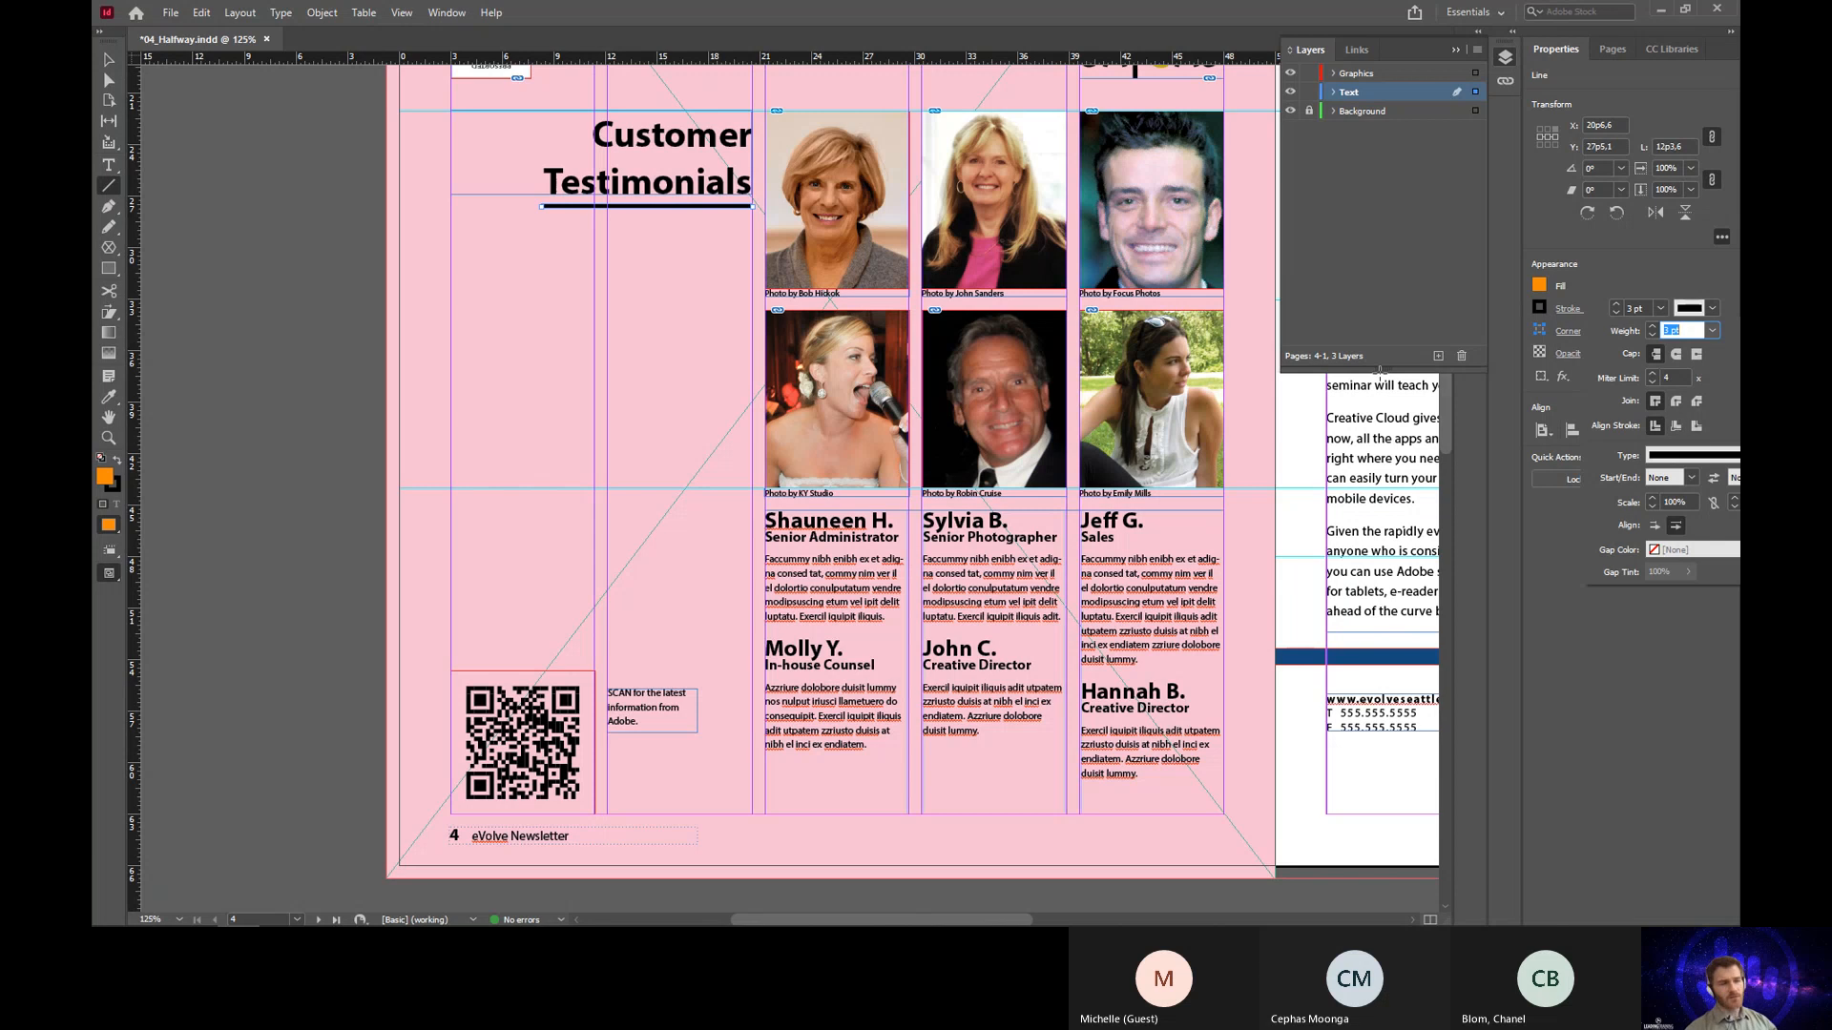
left_click(1677, 428)
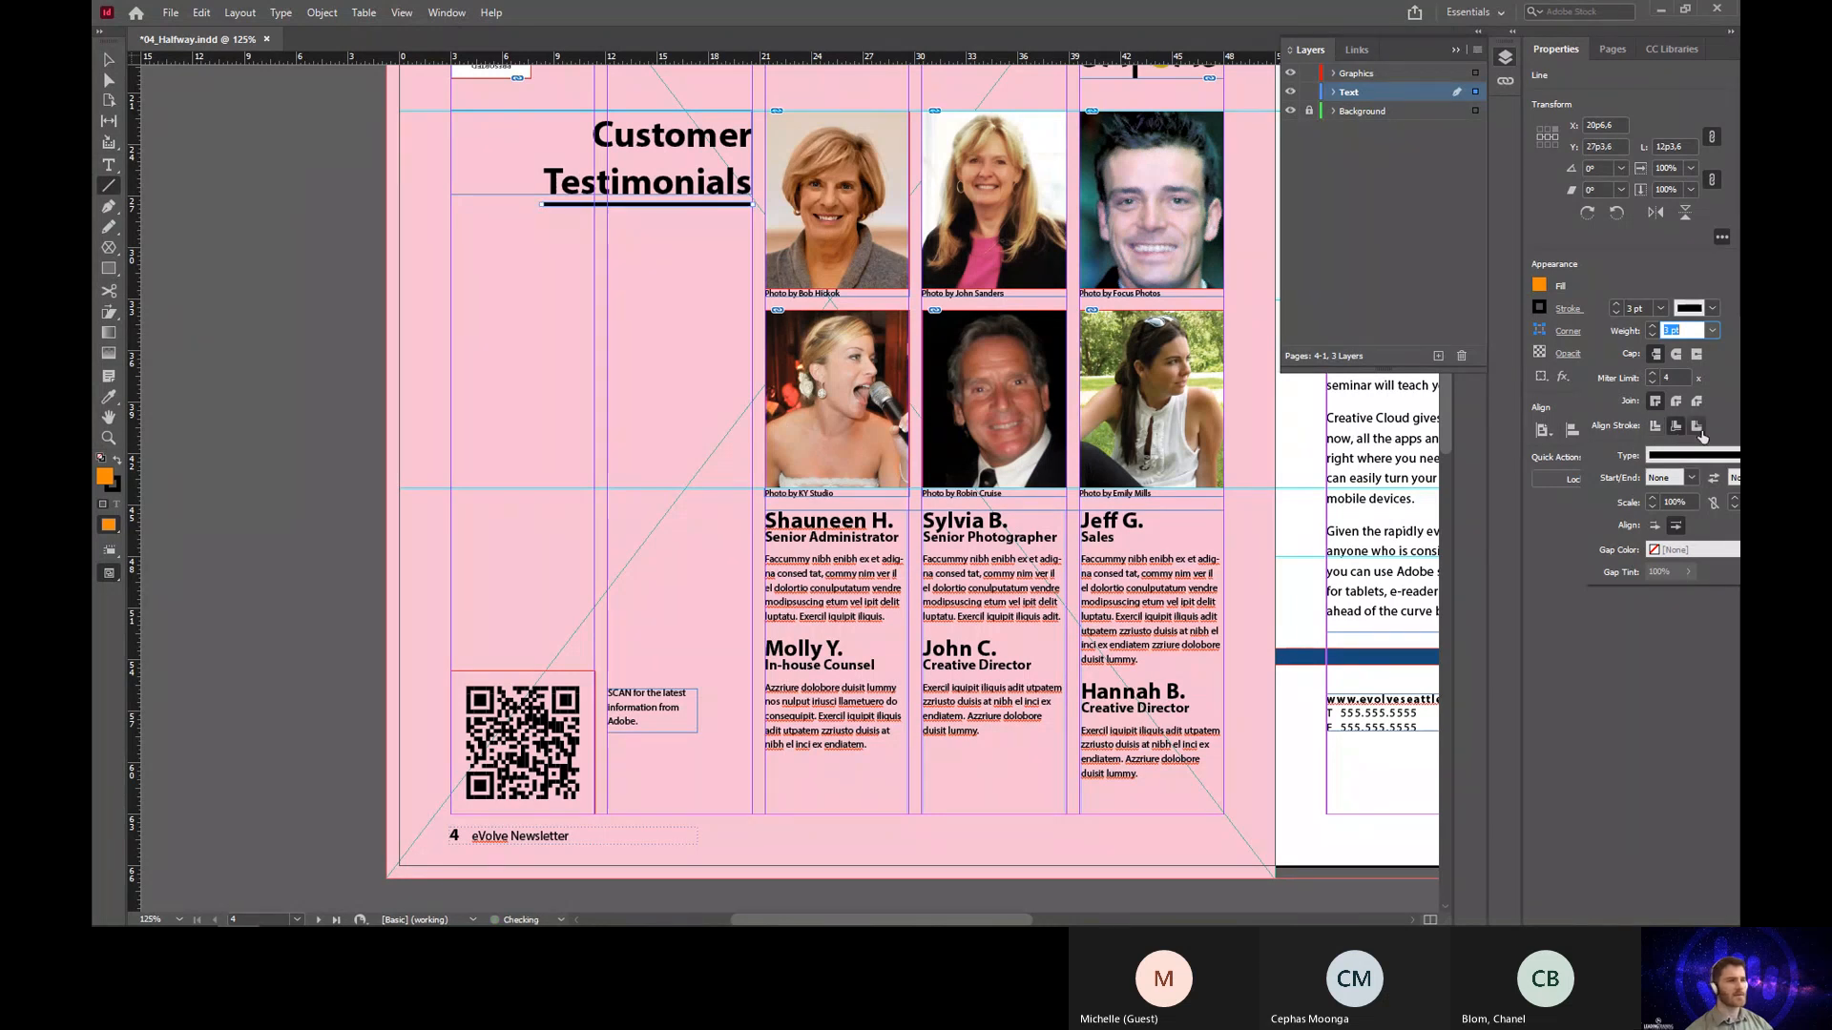
left_click(1657, 430)
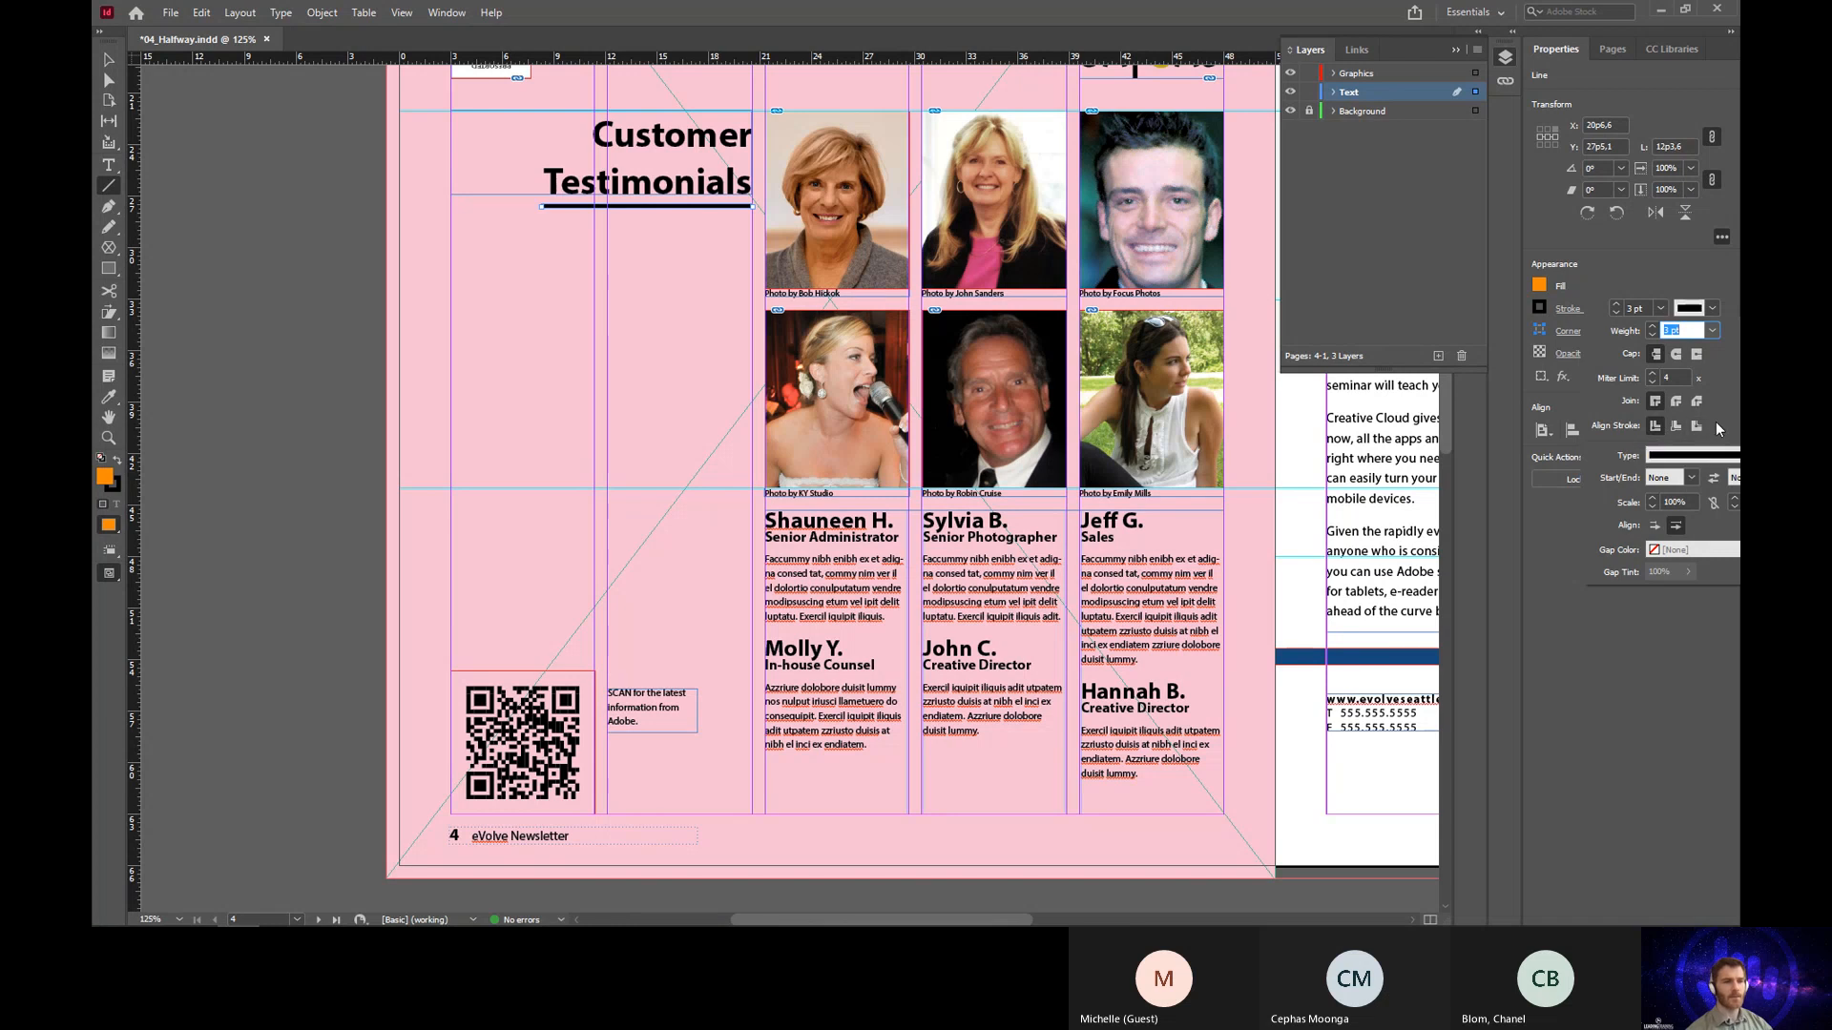
Step: Give the line a CircleSolid start and an arrowhead end, swap the two so the arrow points toward the photos, and deselect it
left_click(1689, 479)
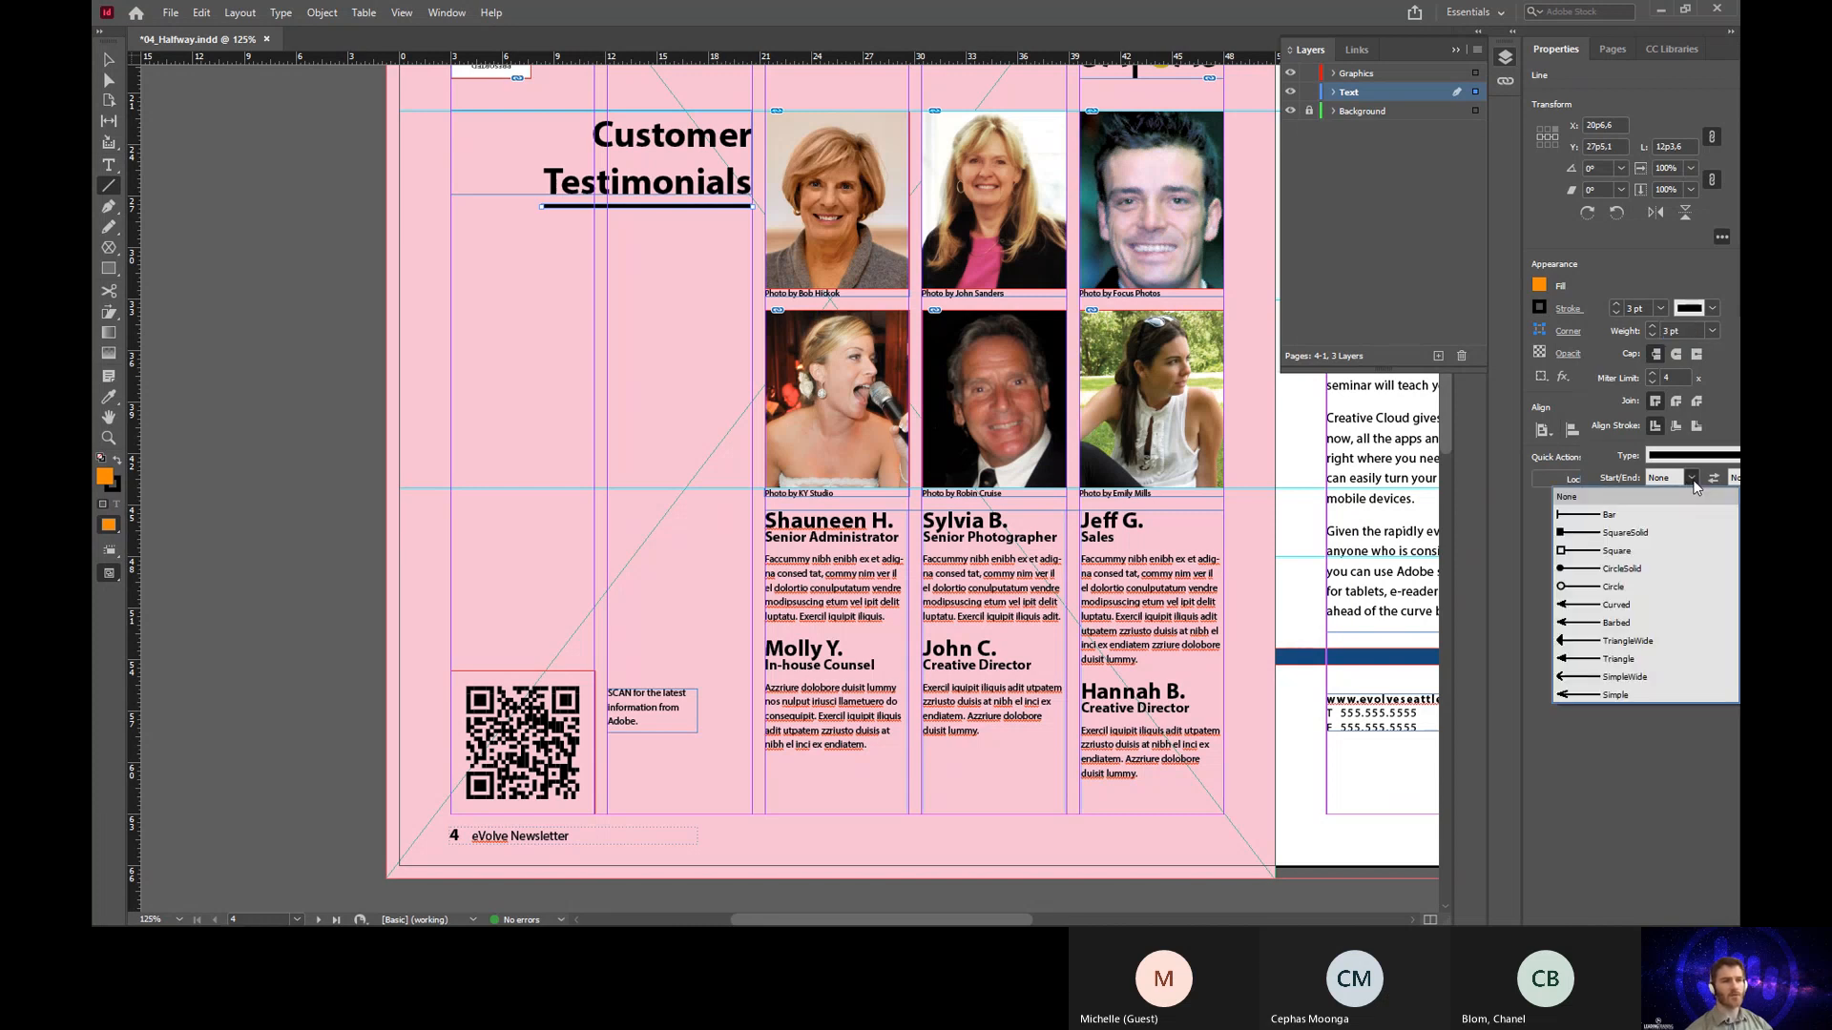
left_click(1590, 569)
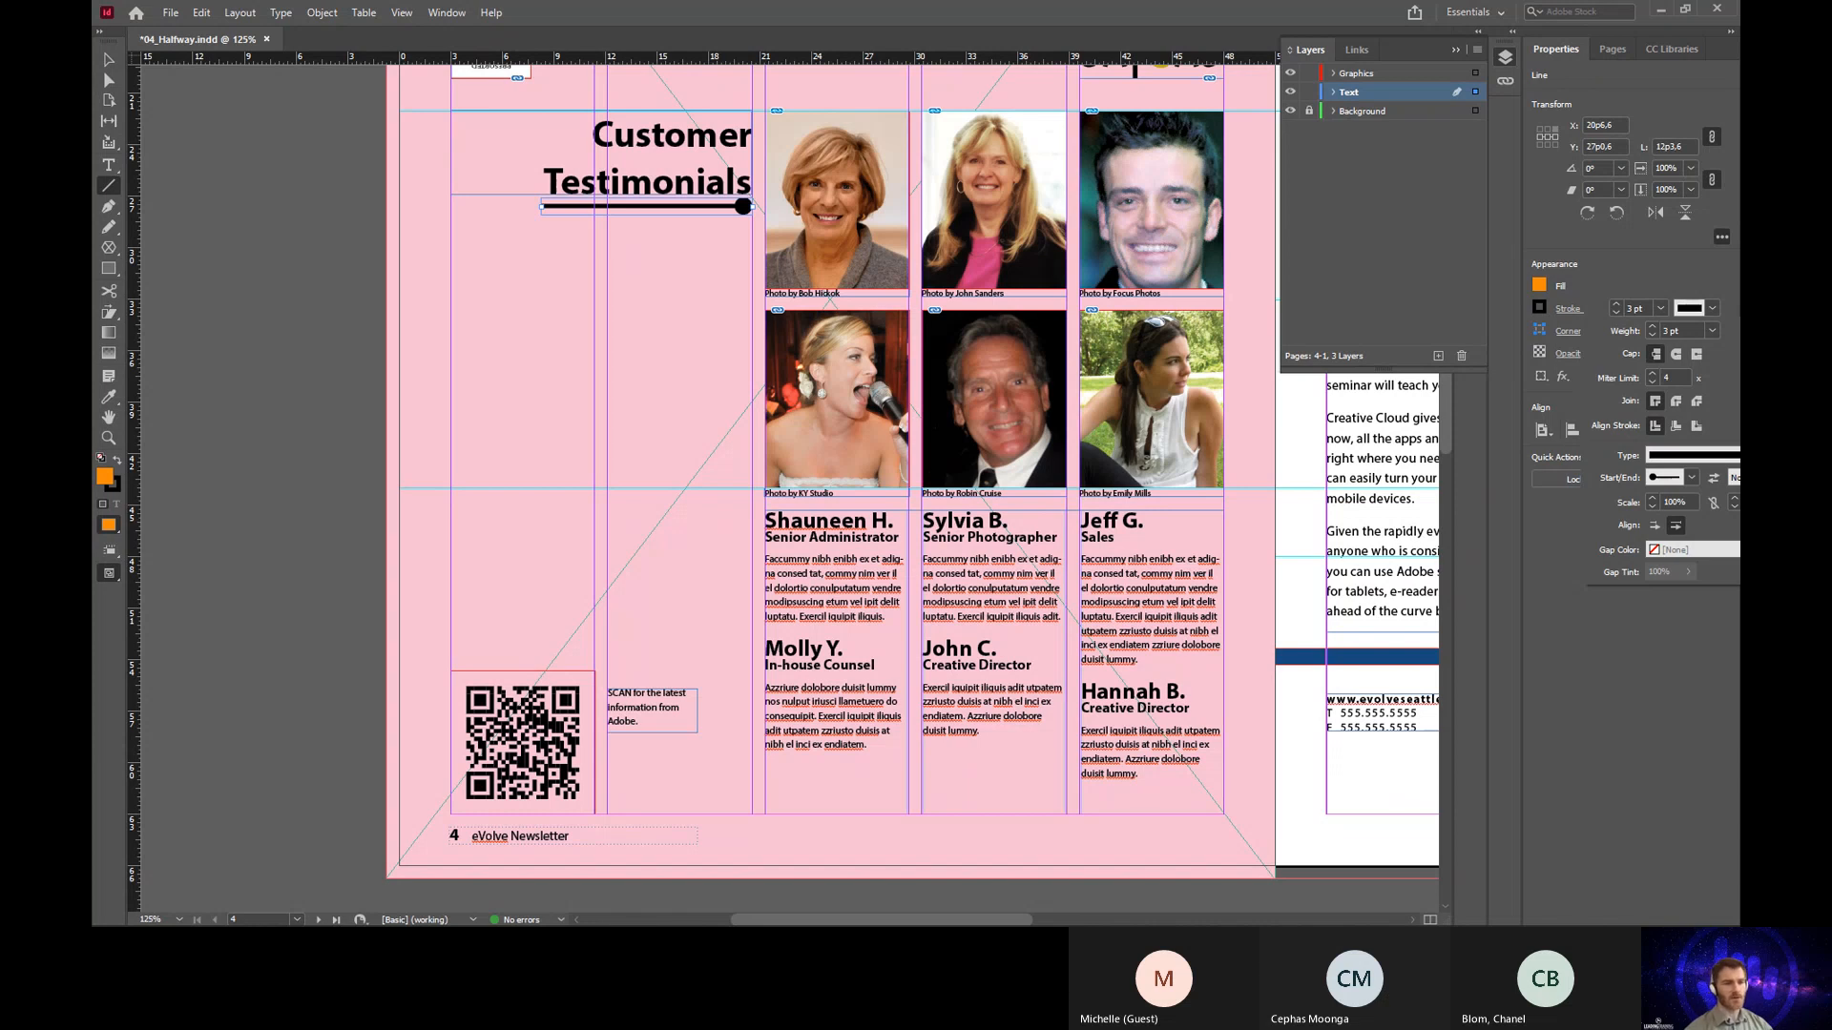
left_click(1735, 478)
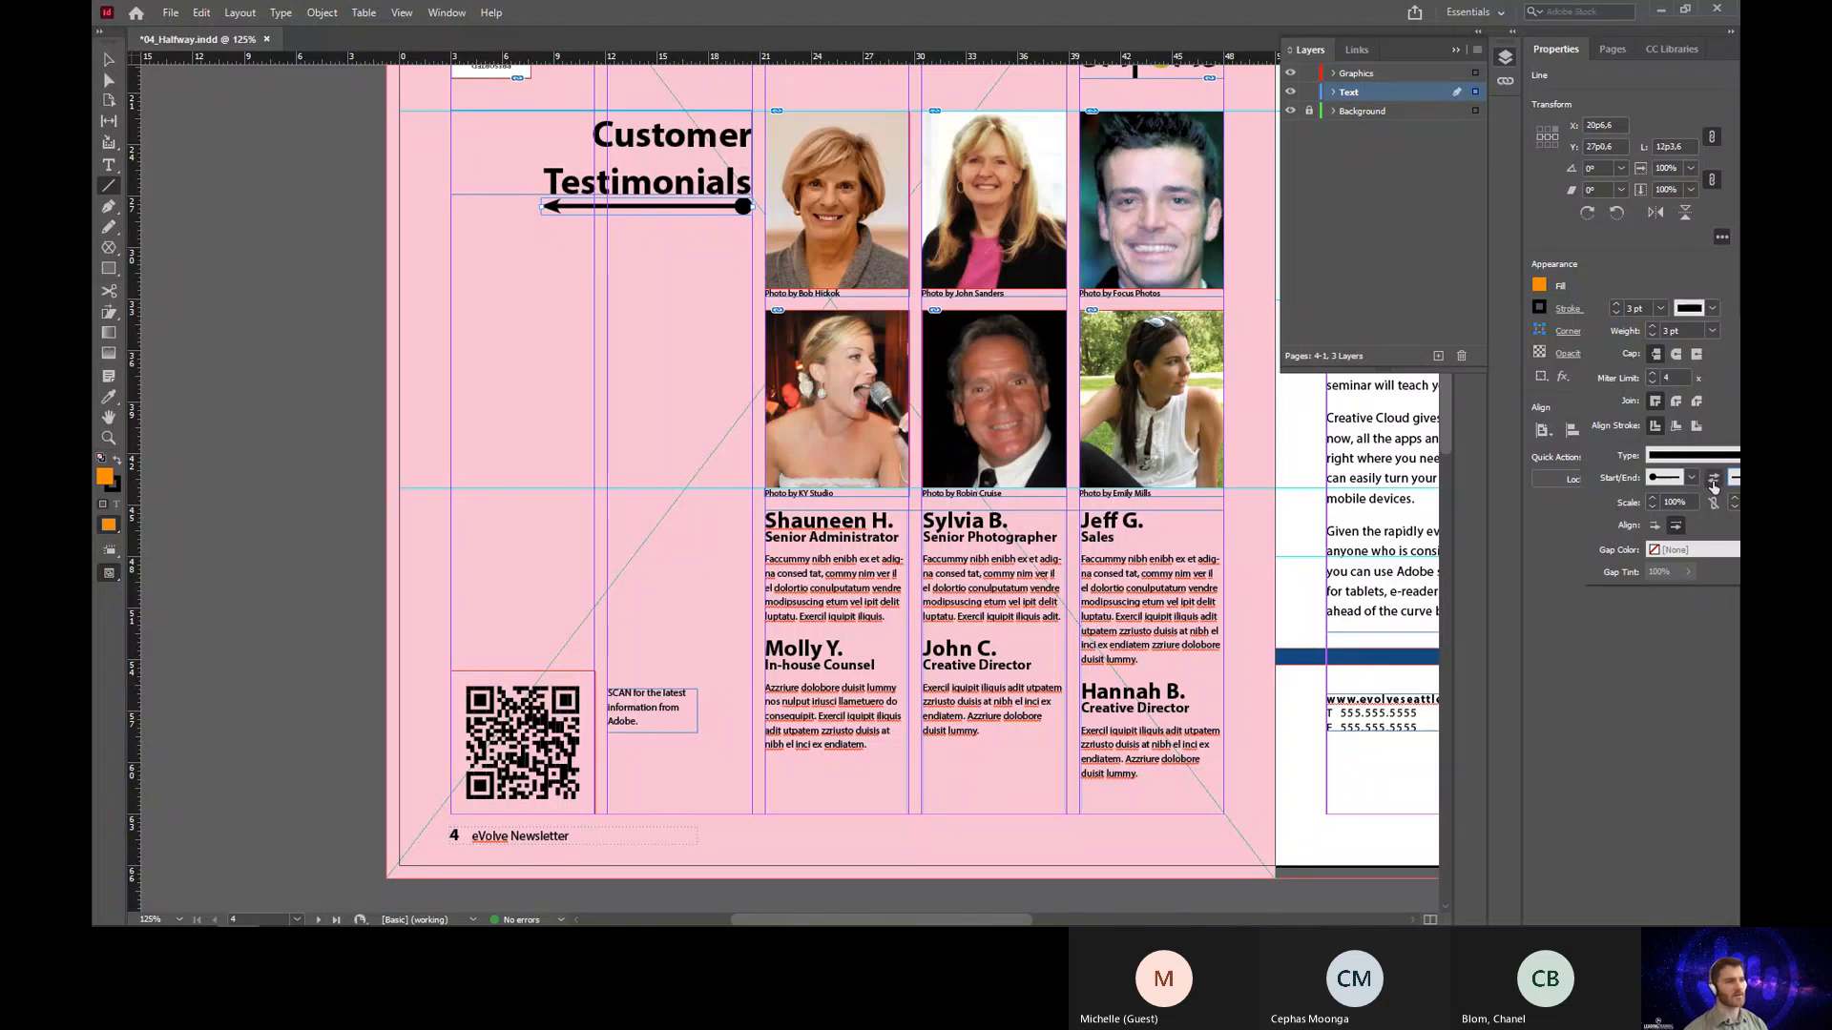
left_click(1713, 482)
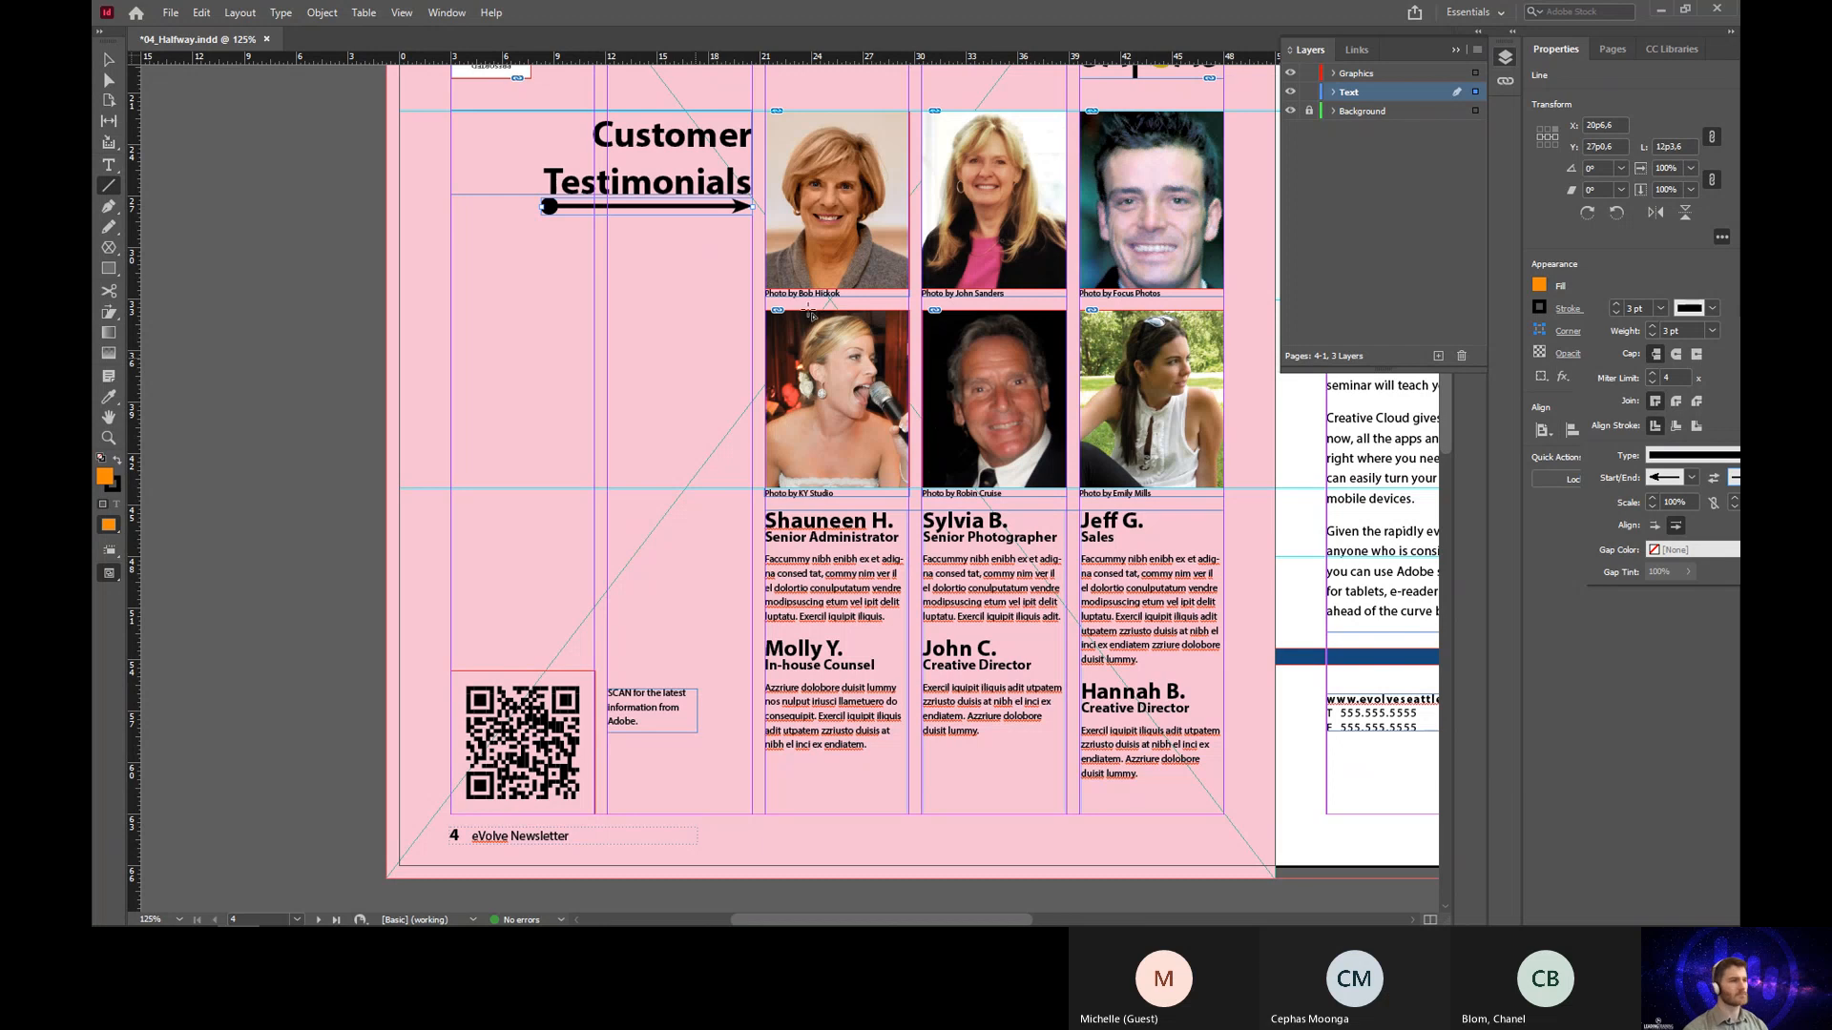
key("alt+Tab")
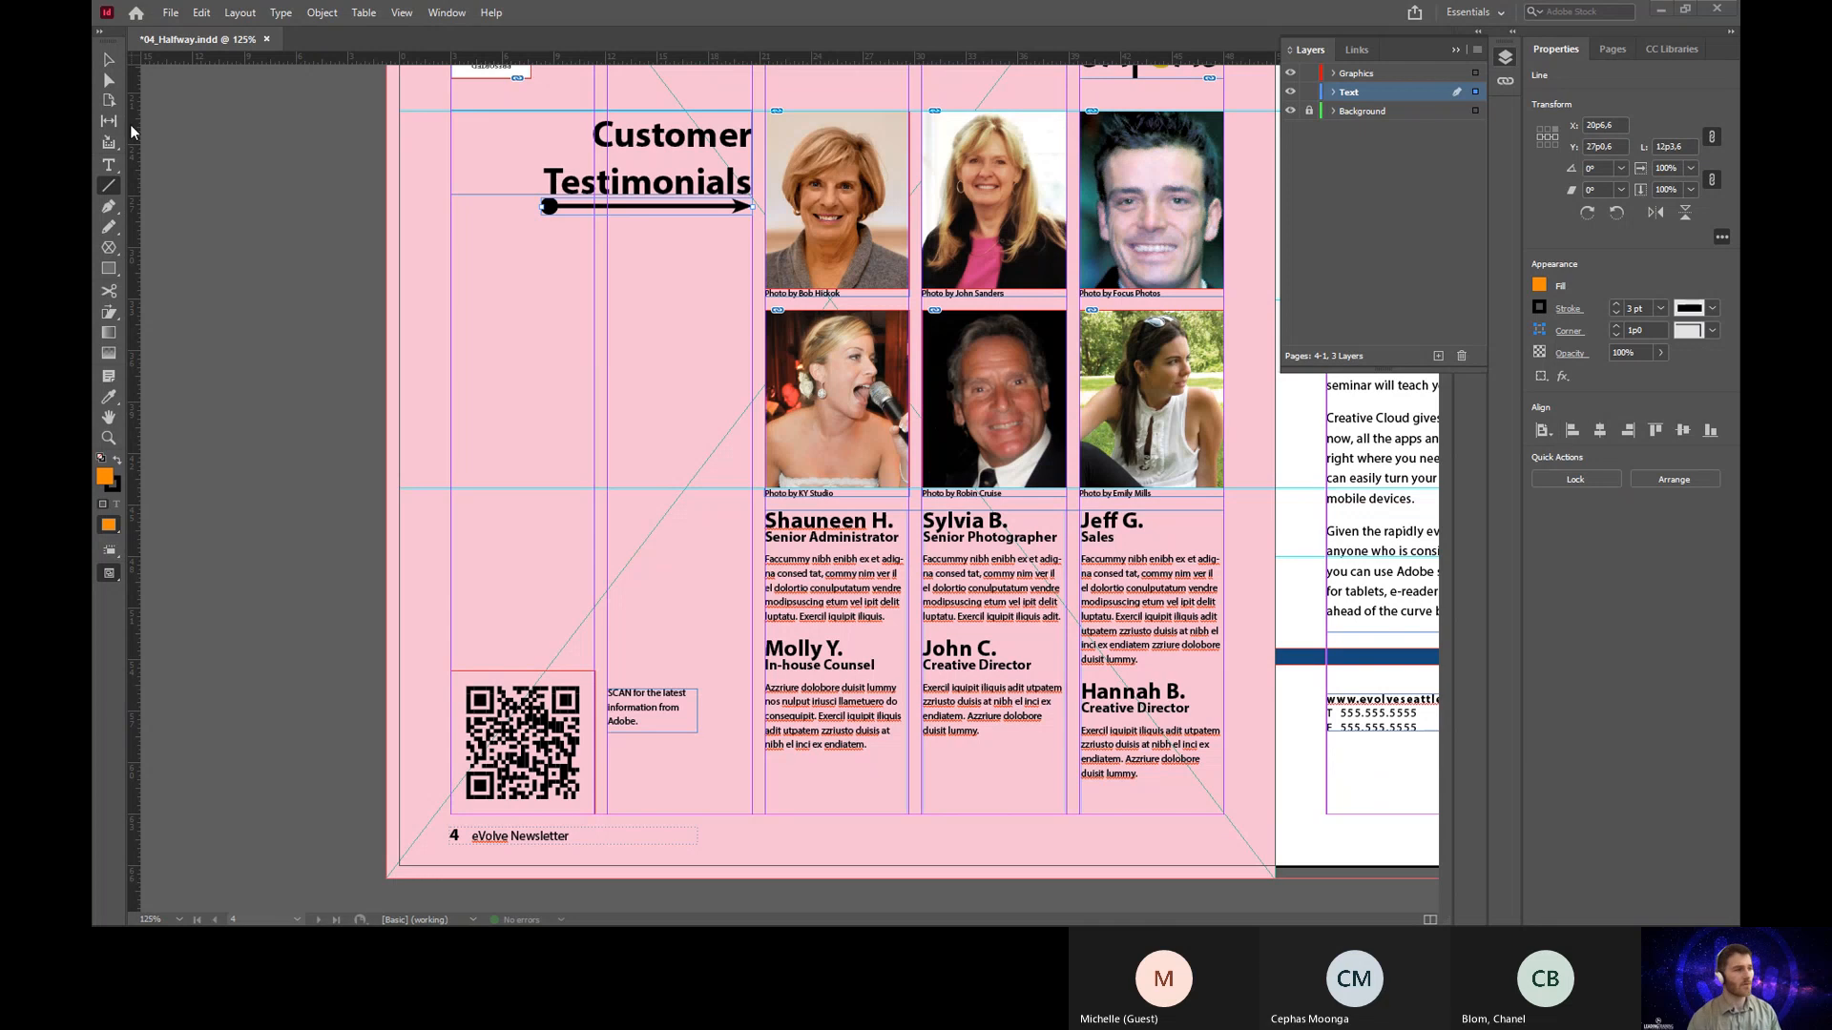
left_click(109, 59)
left_click(231, 264)
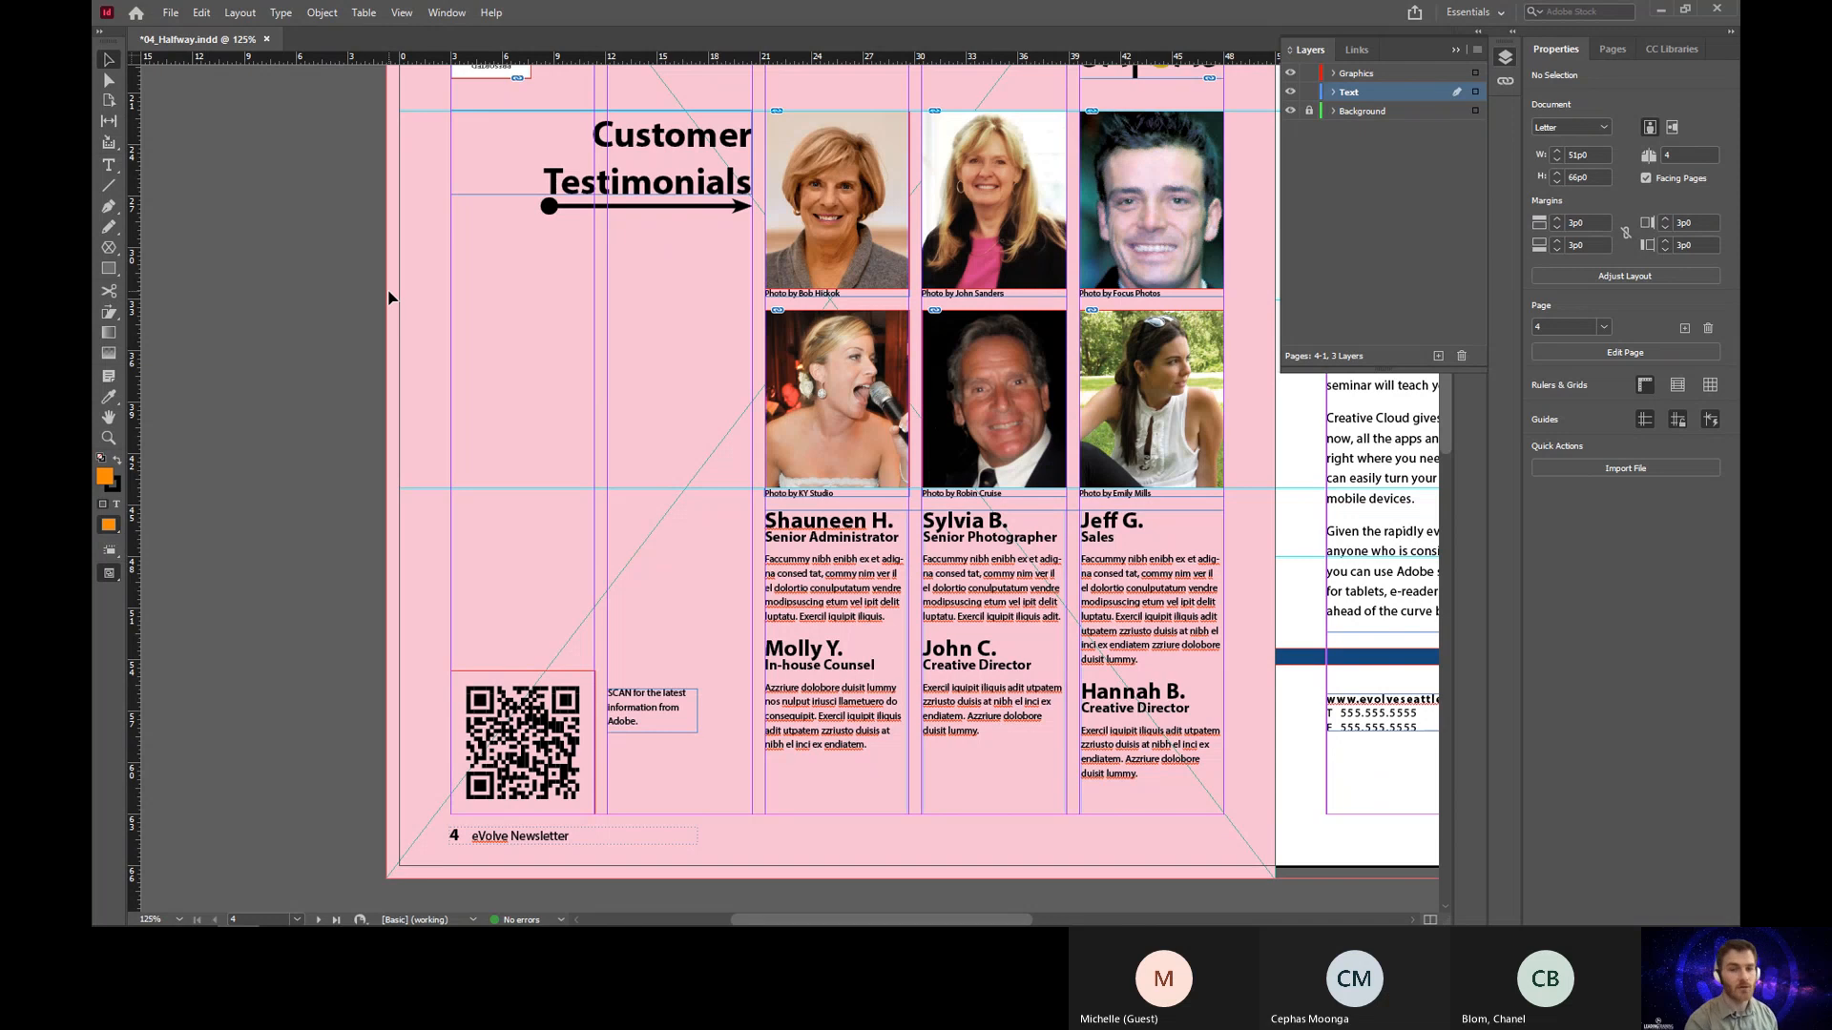
Step: Review all the newsletter's spreads in preview mode without the Layers panel in the way, then return to the normal view
key("ctrl+alt+0")
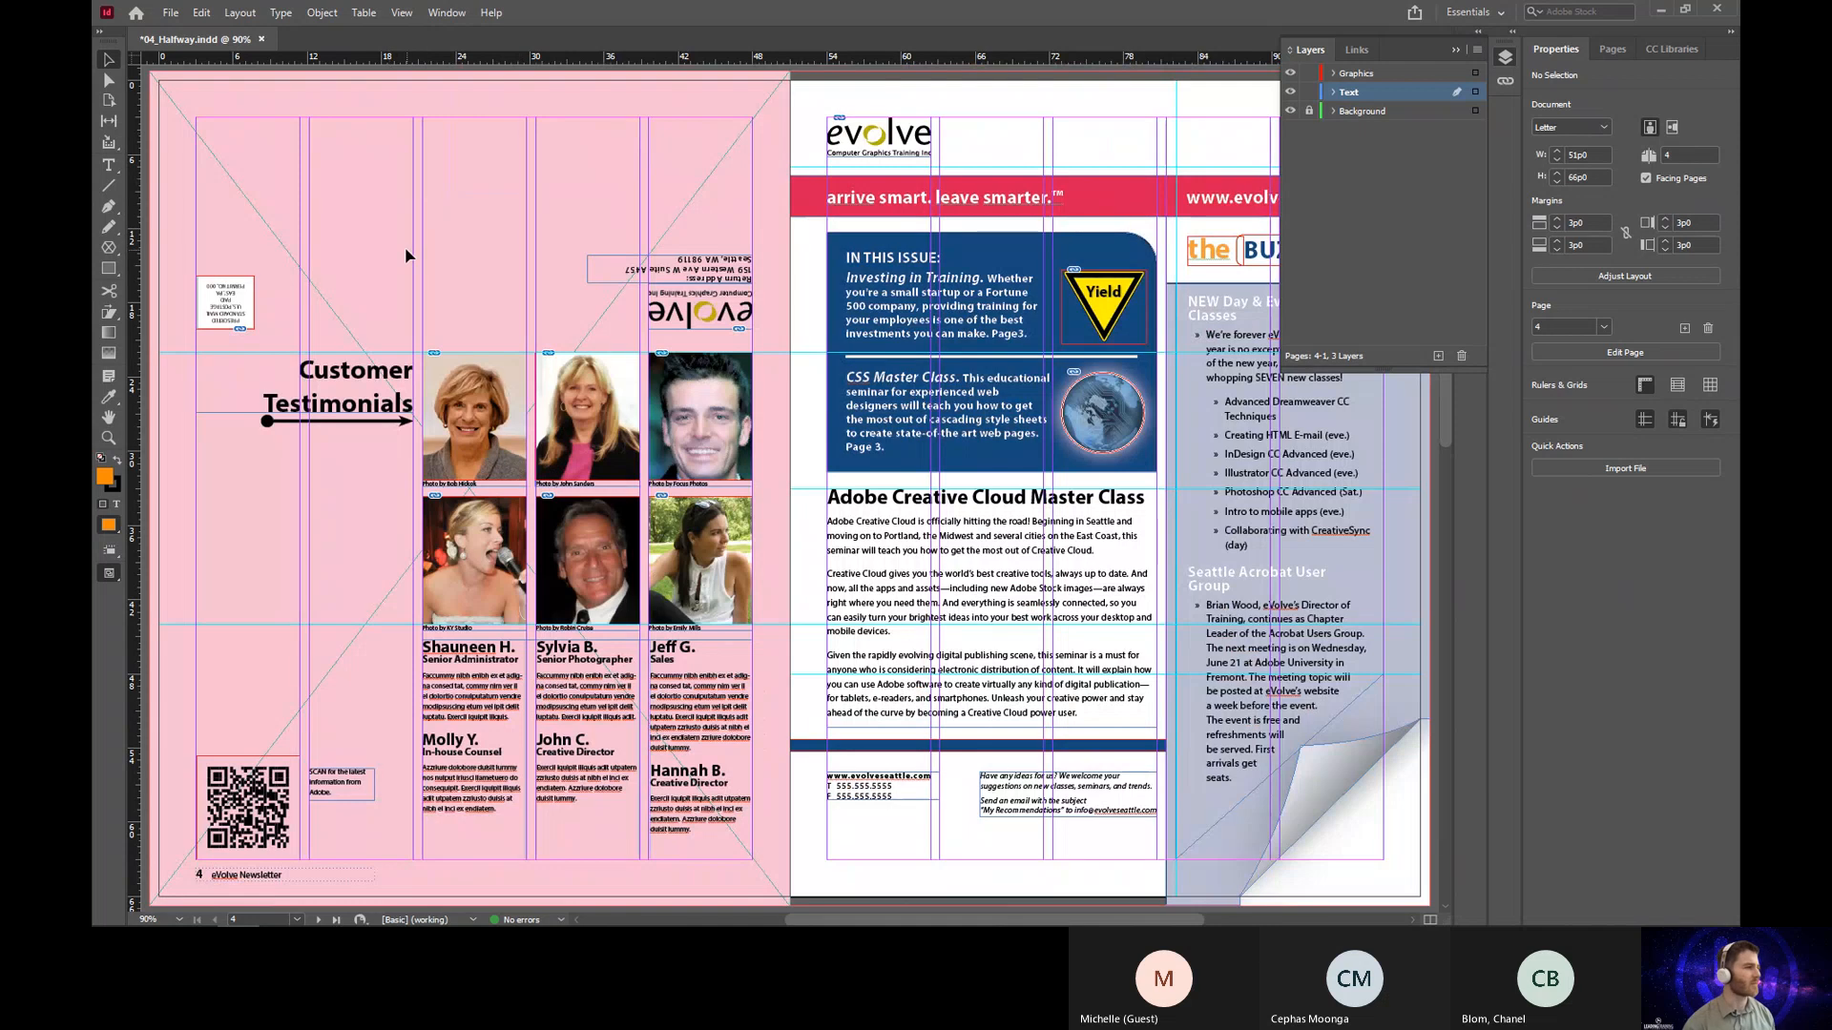
key("w")
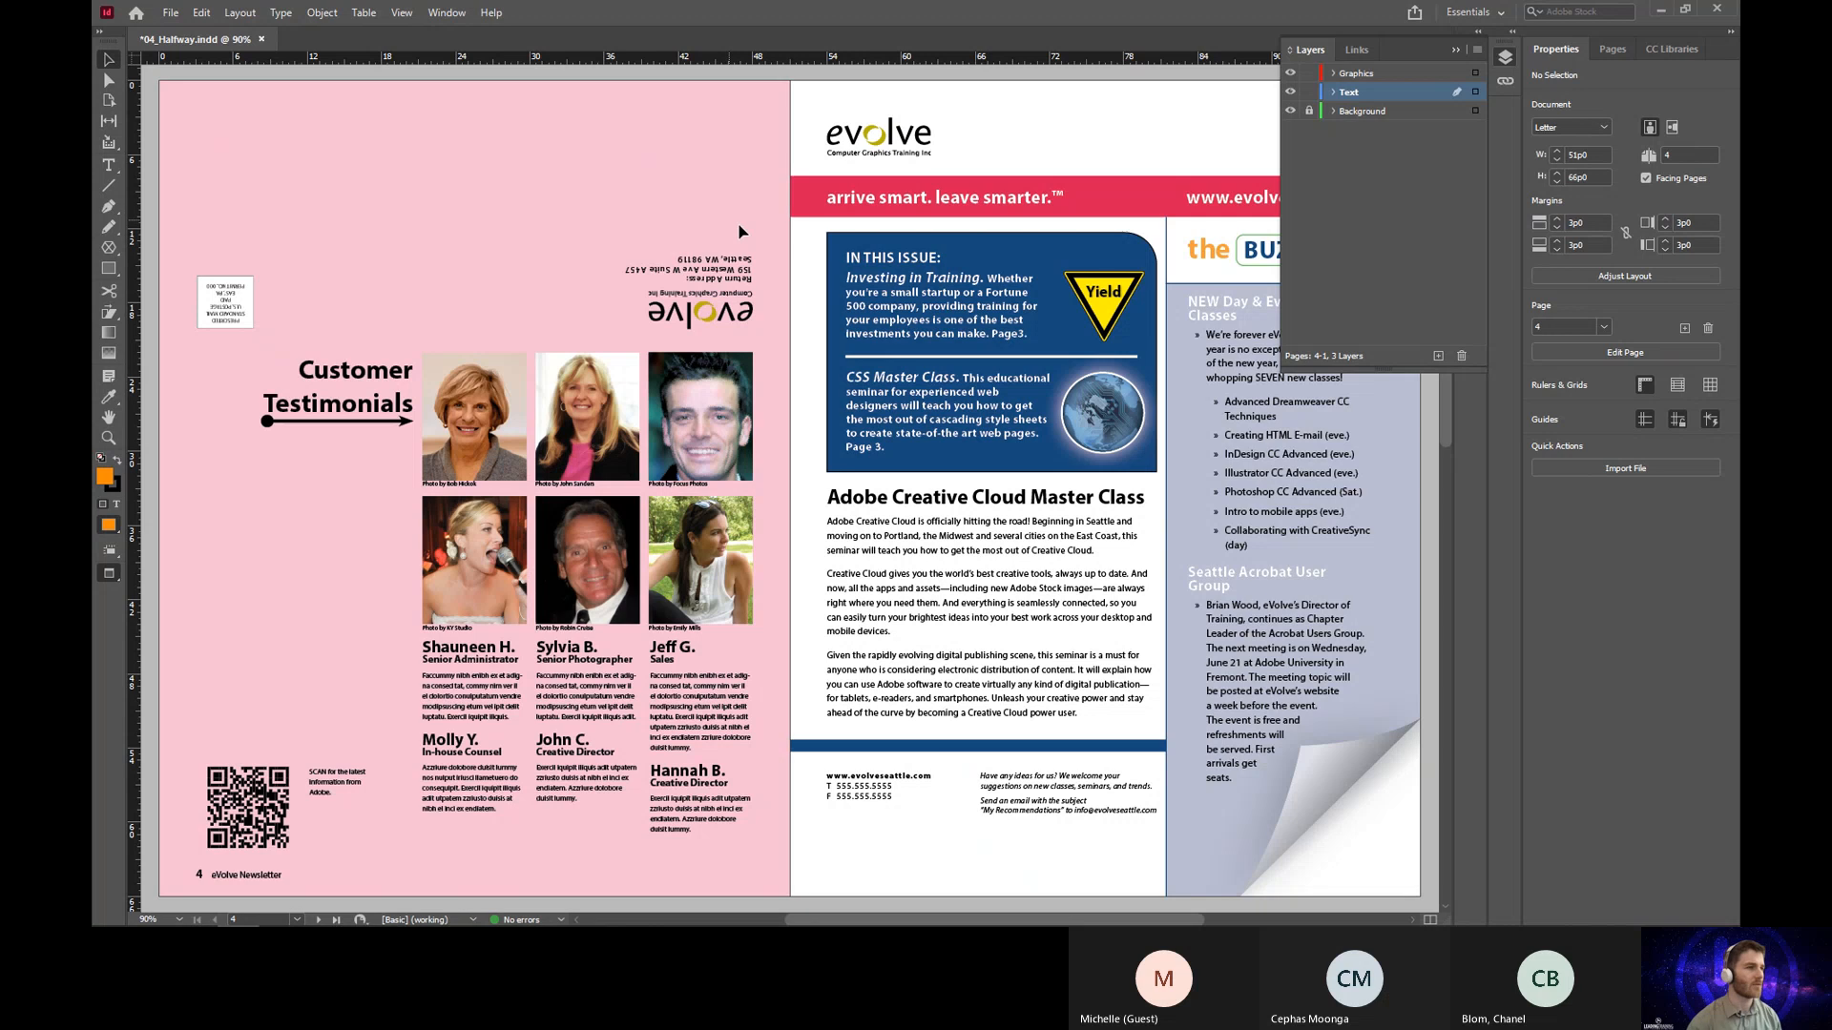
left_click(1457, 50)
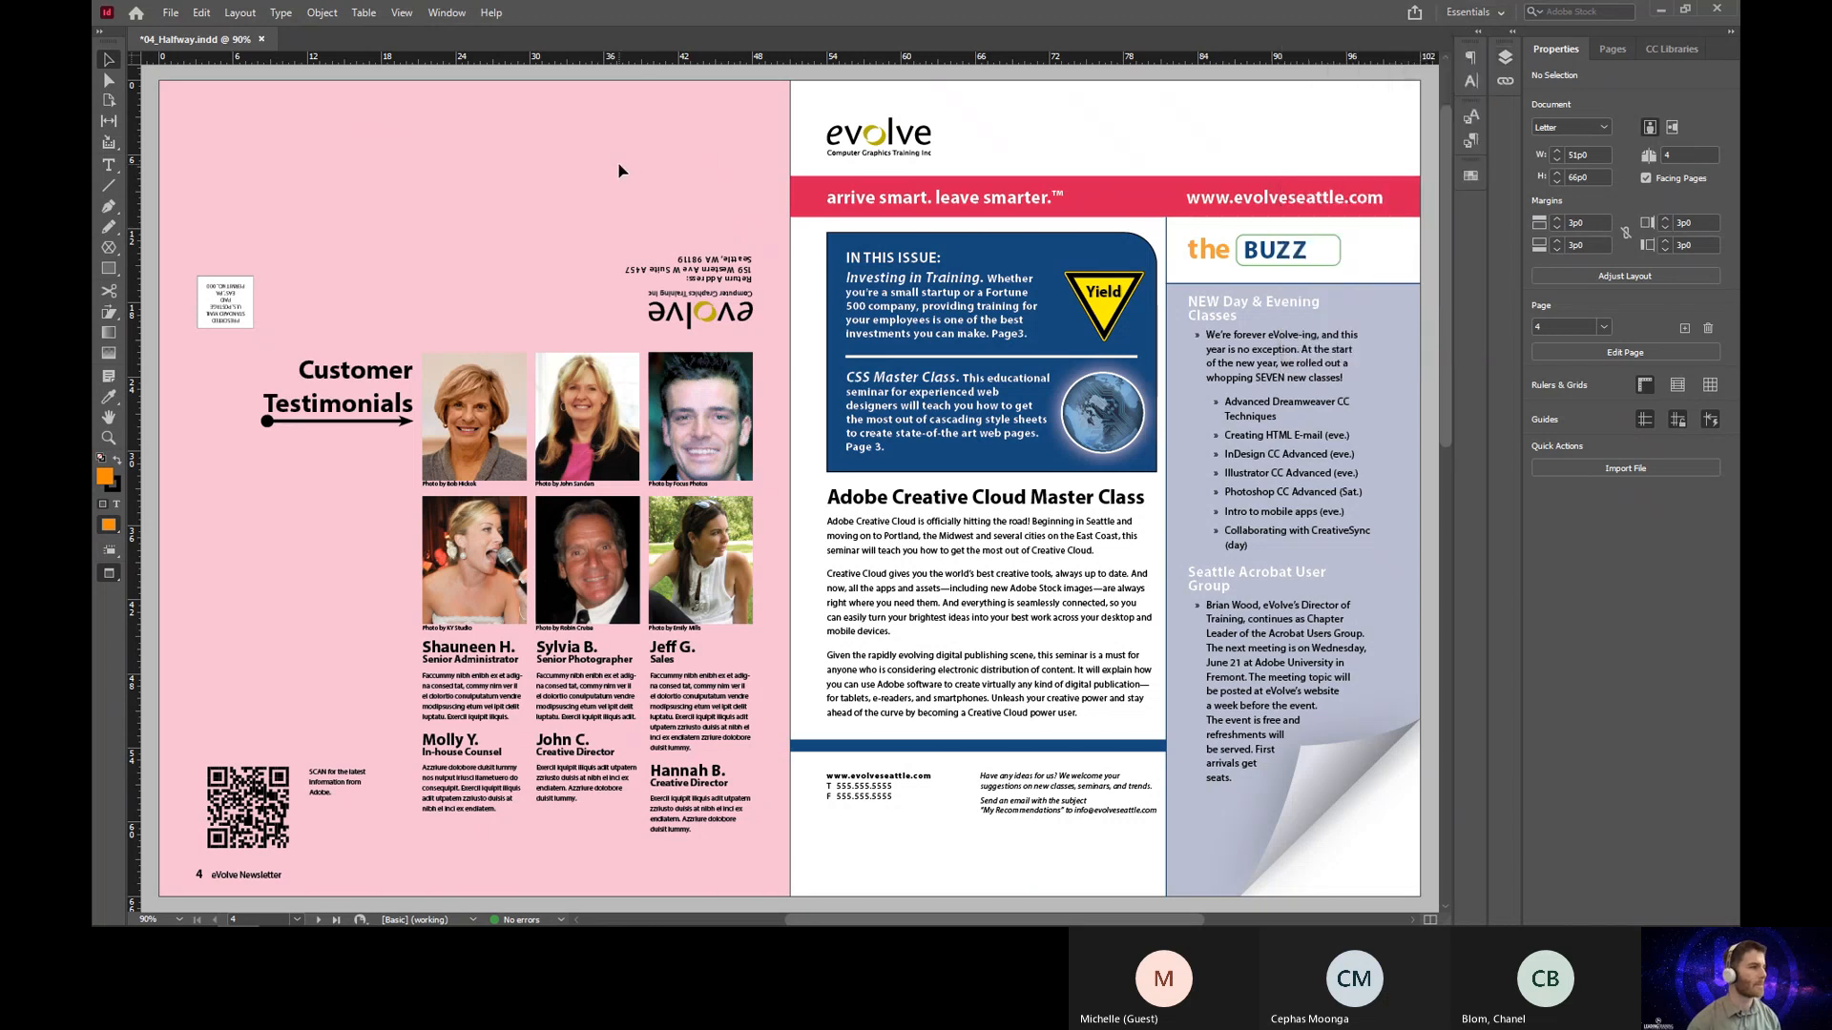
scroll(620, 170, "down", 5)
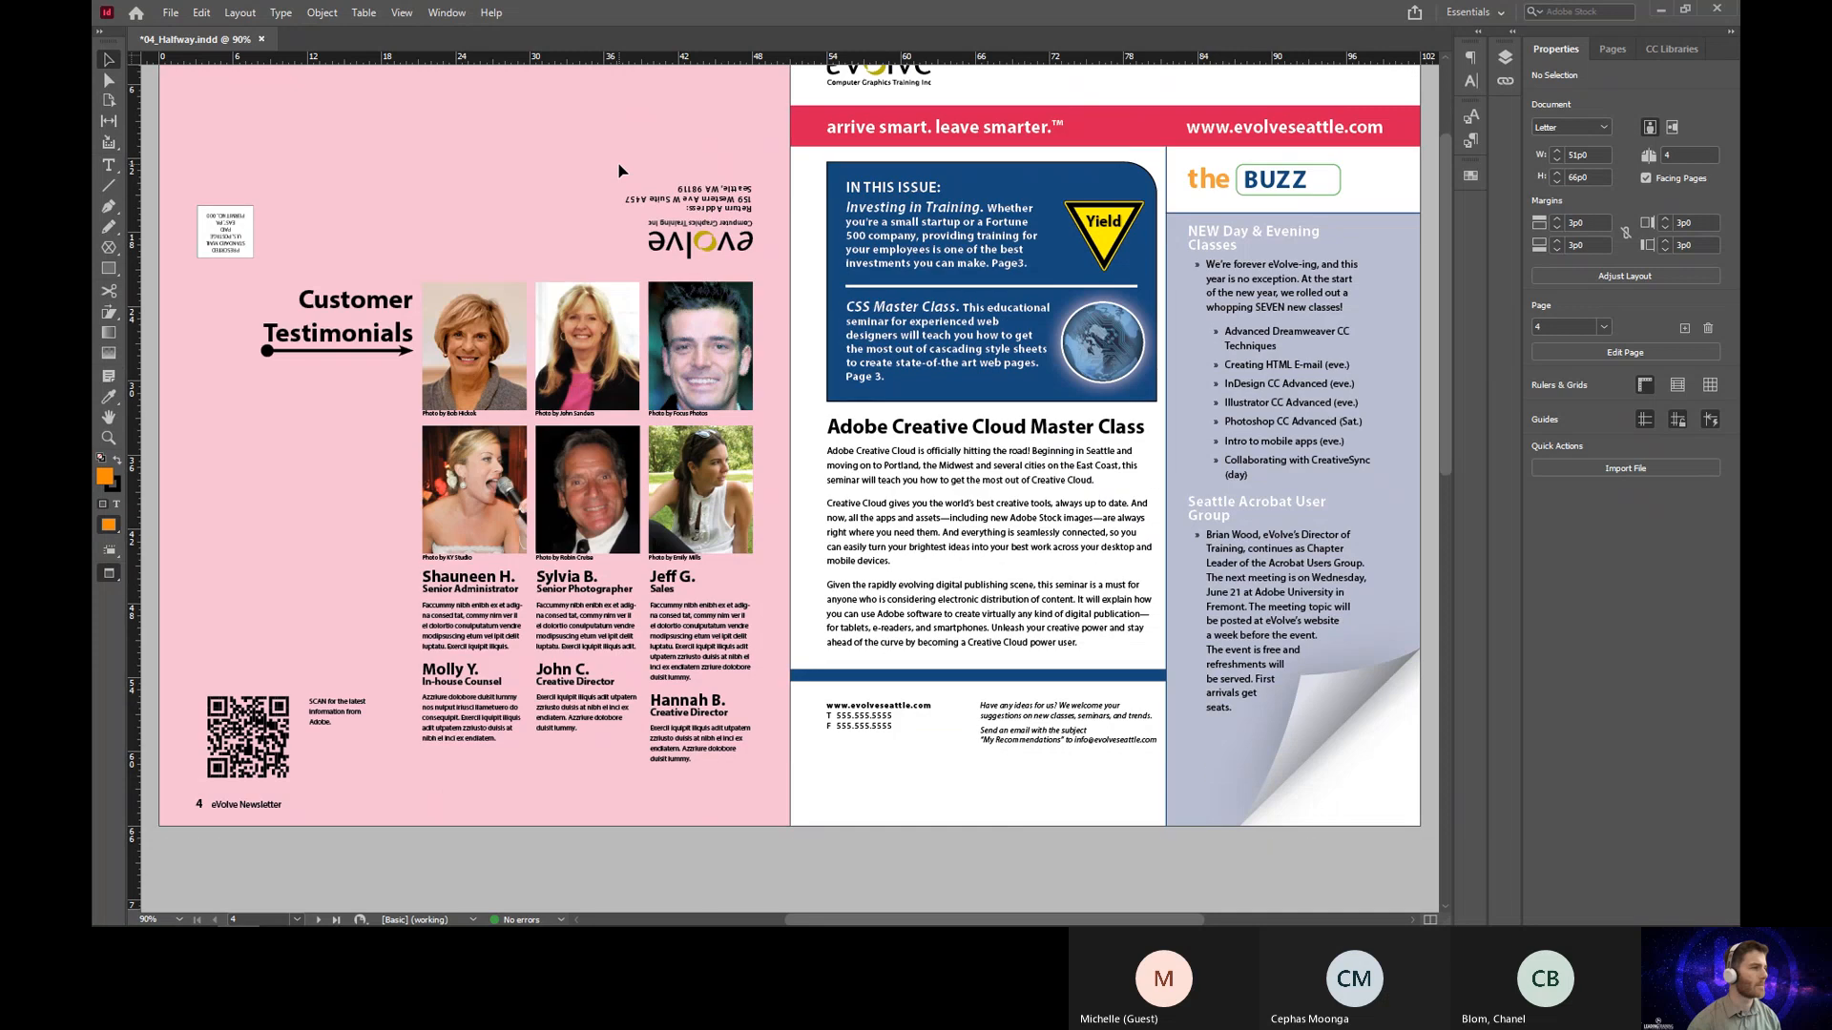
scroll(620, 170, "down", 15)
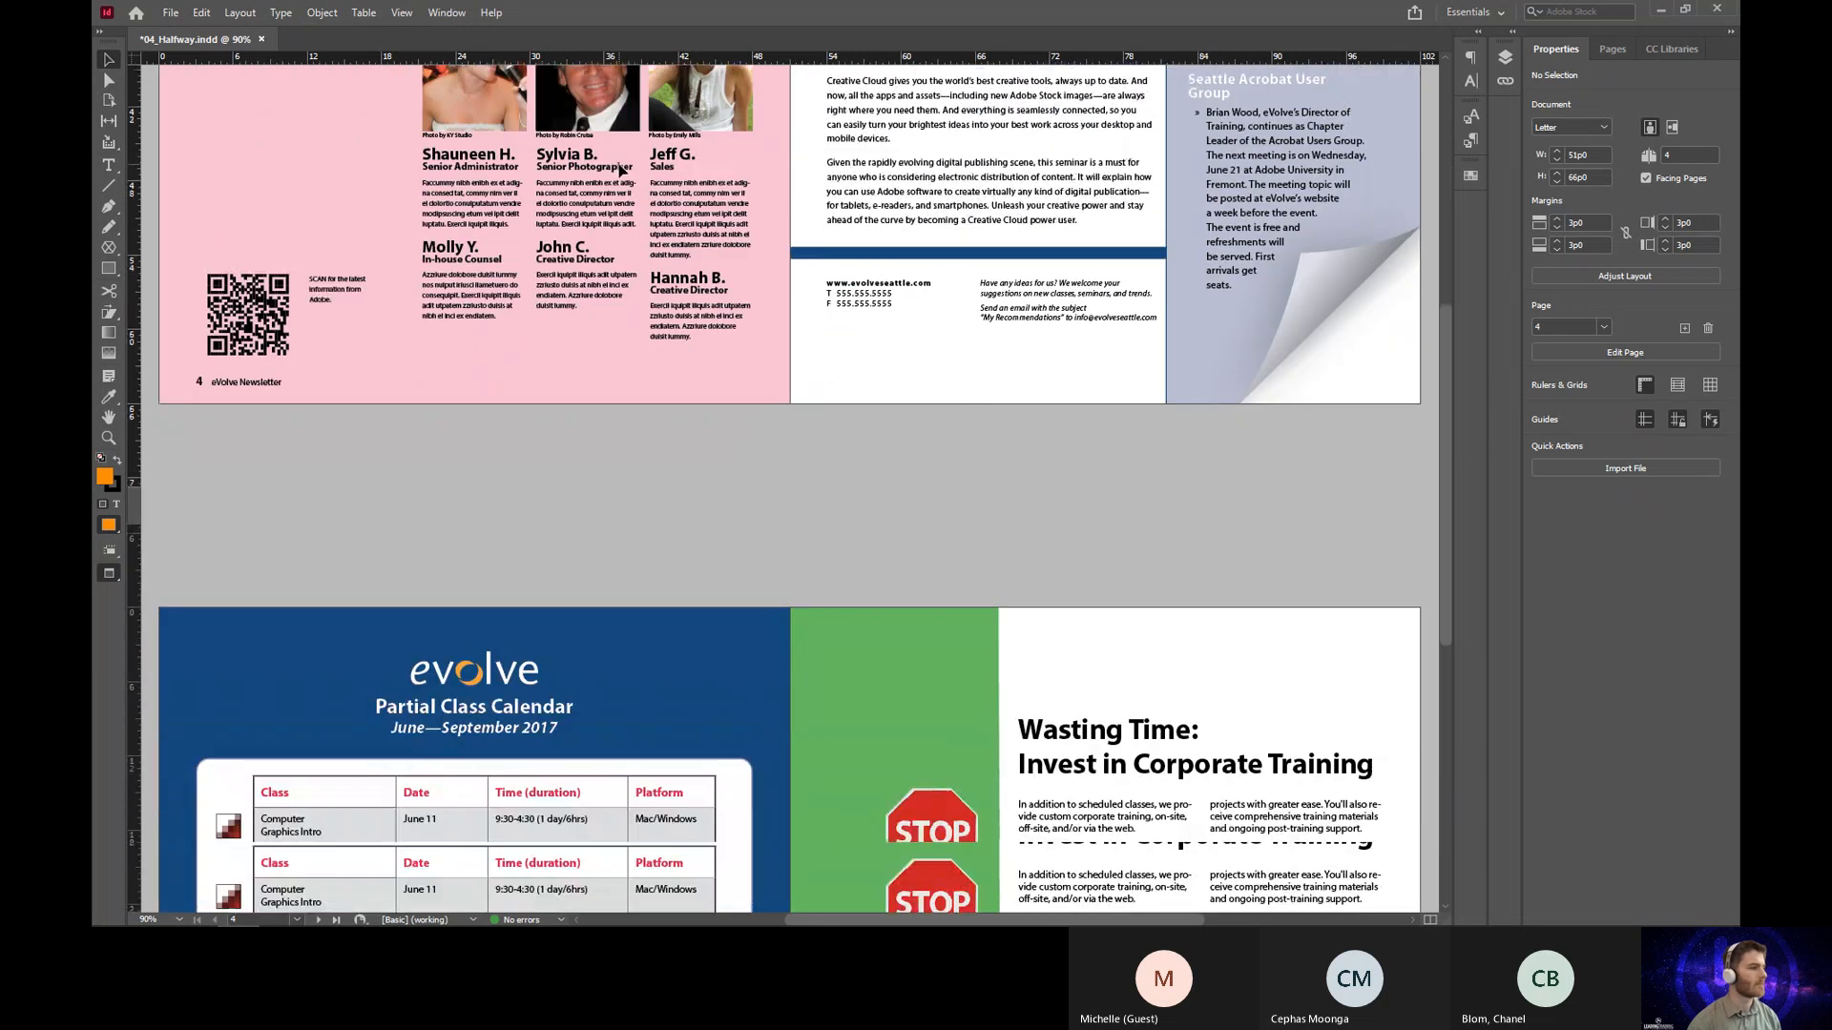
scroll(620, 170, "down", 6)
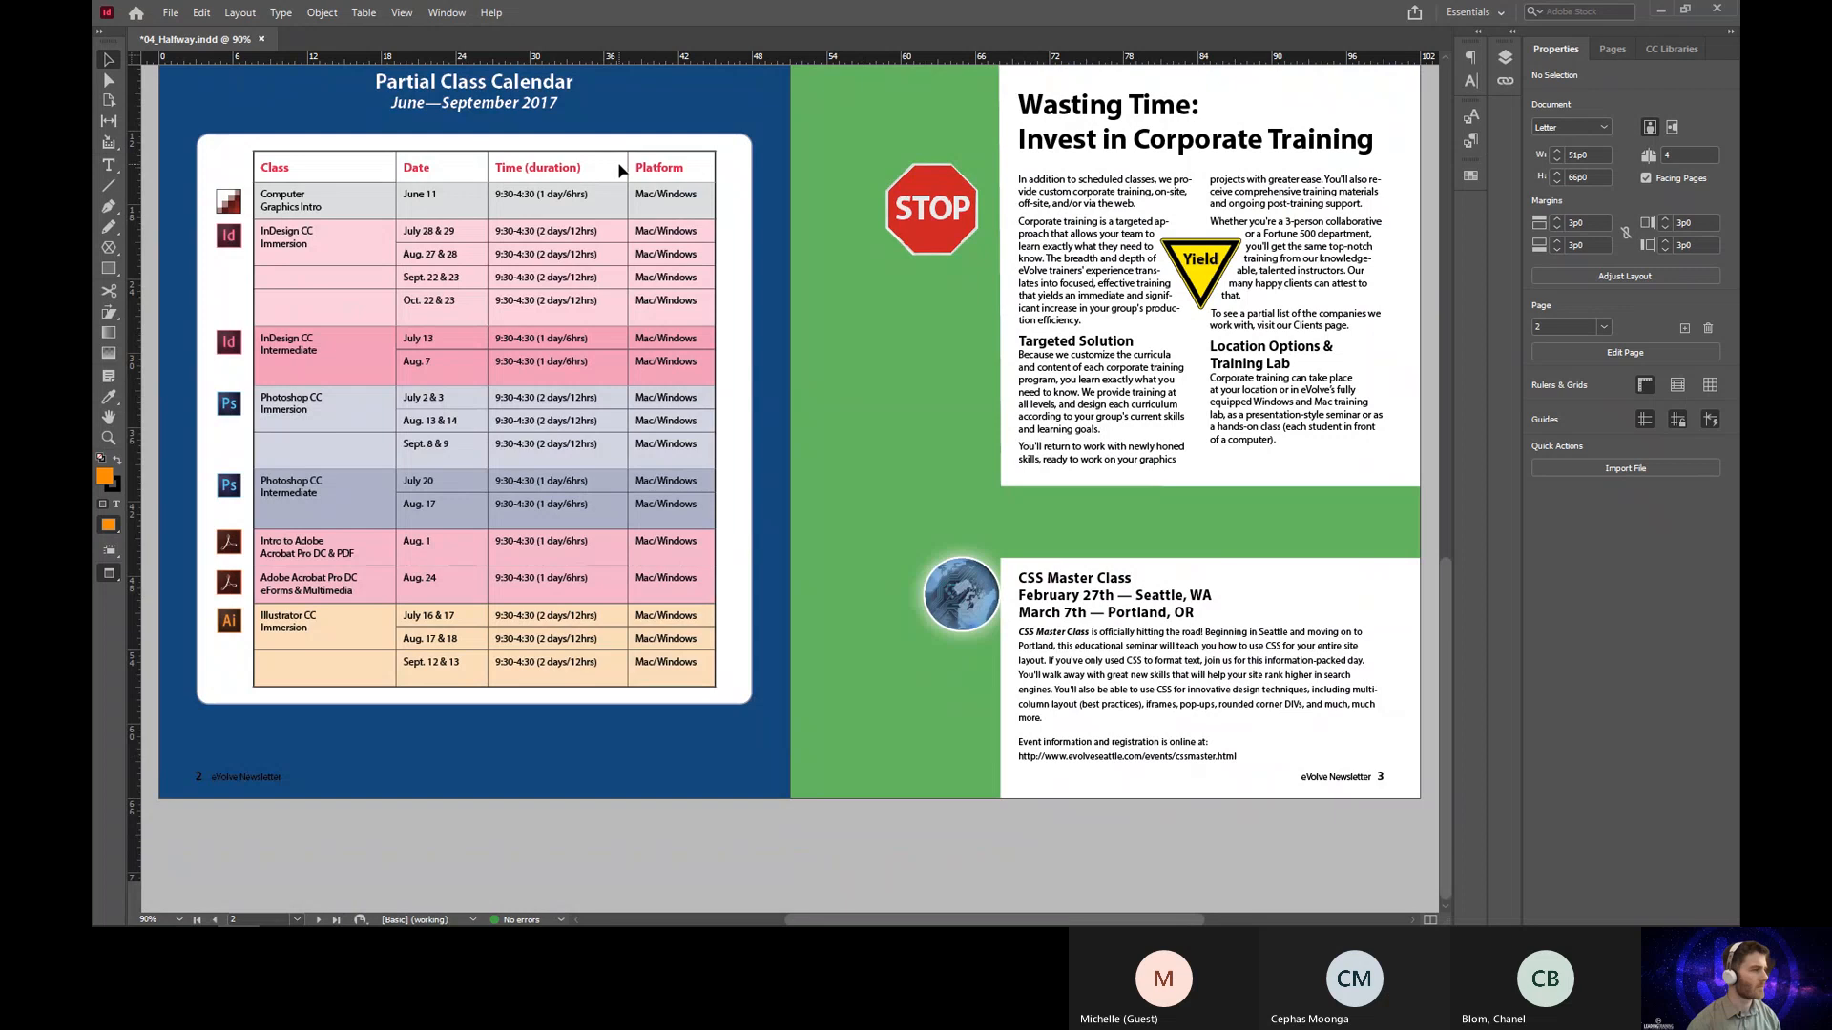
scroll(620, 170, "up", 8)
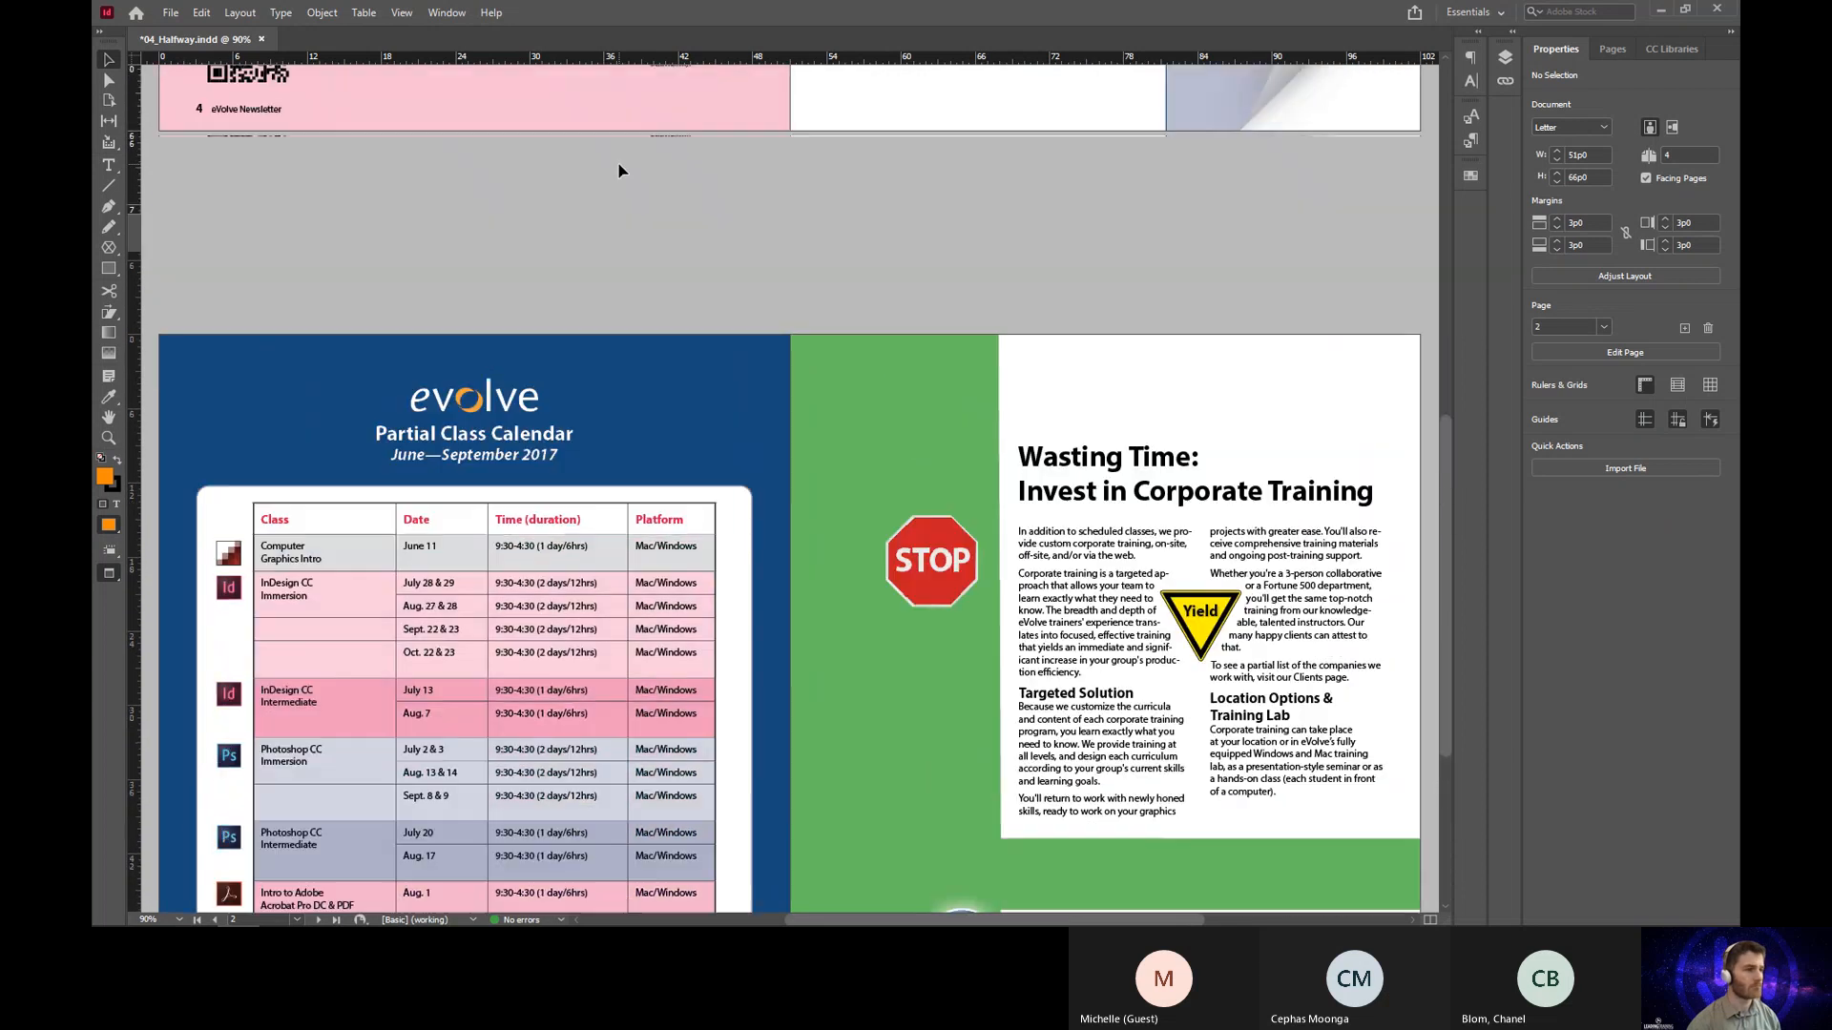
scroll(618, 170, "up", 16)
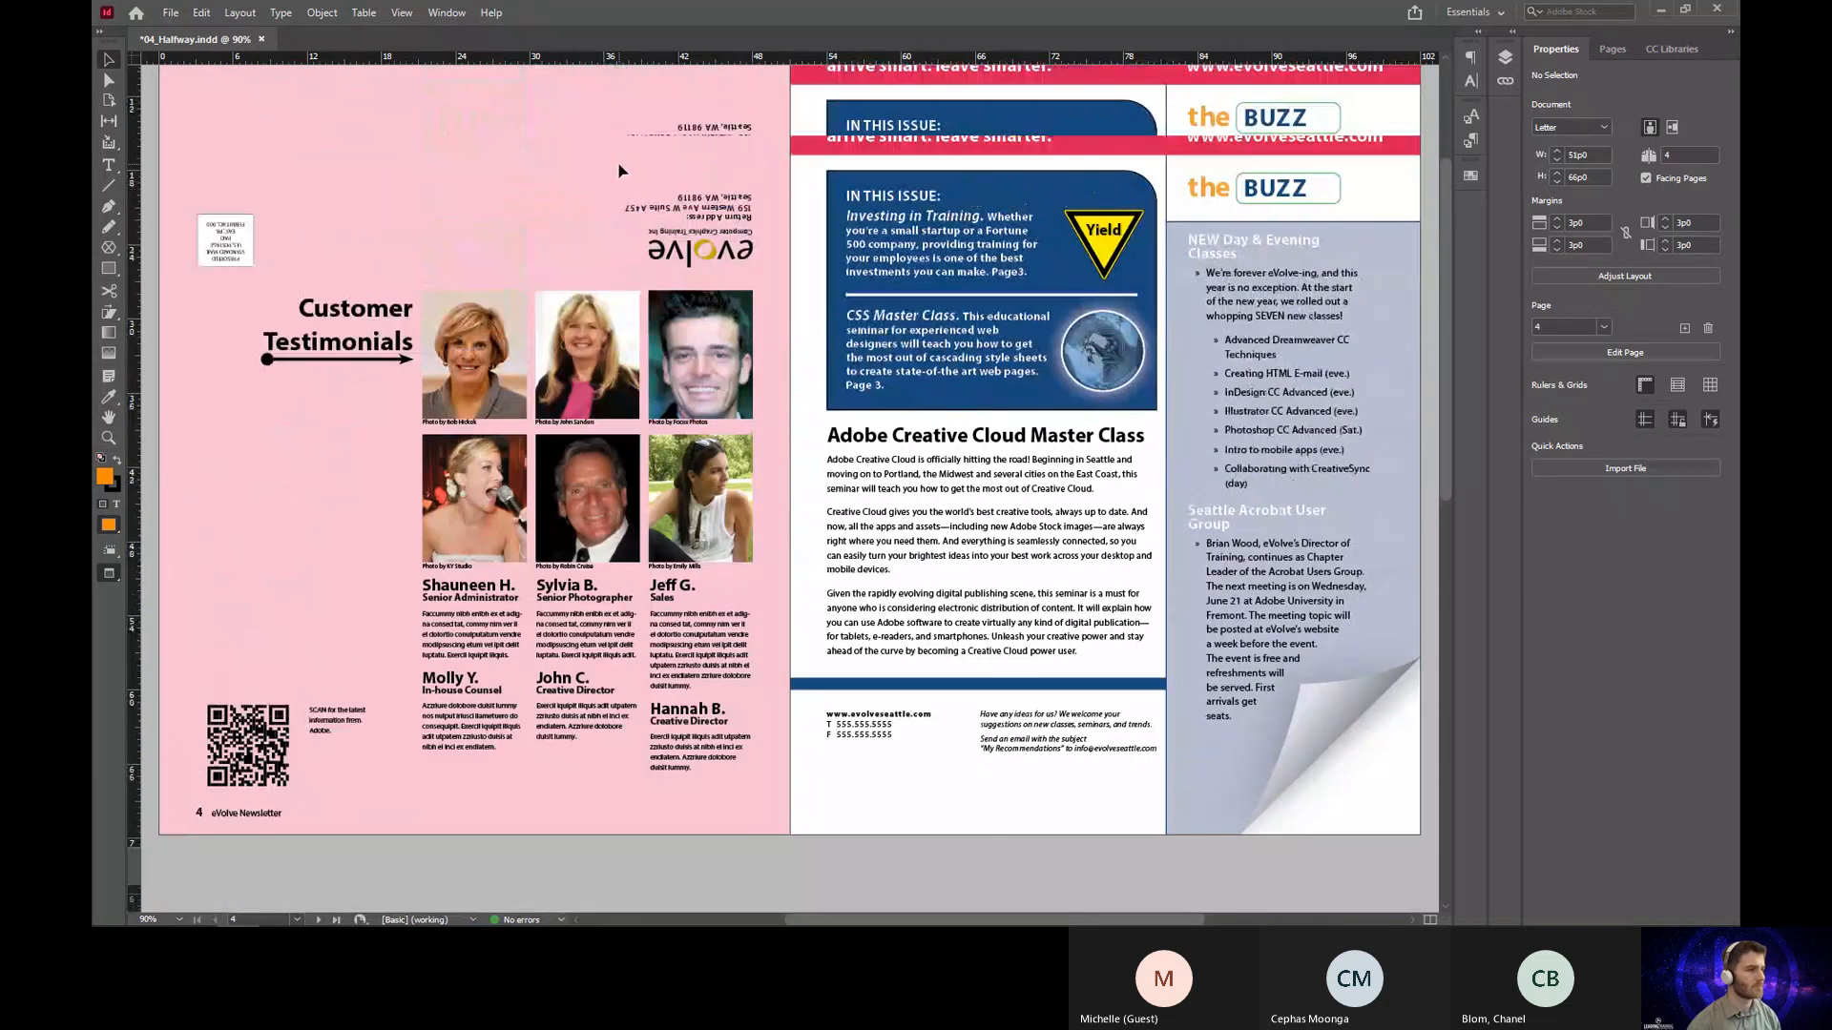
scroll(618, 169, "up", 2)
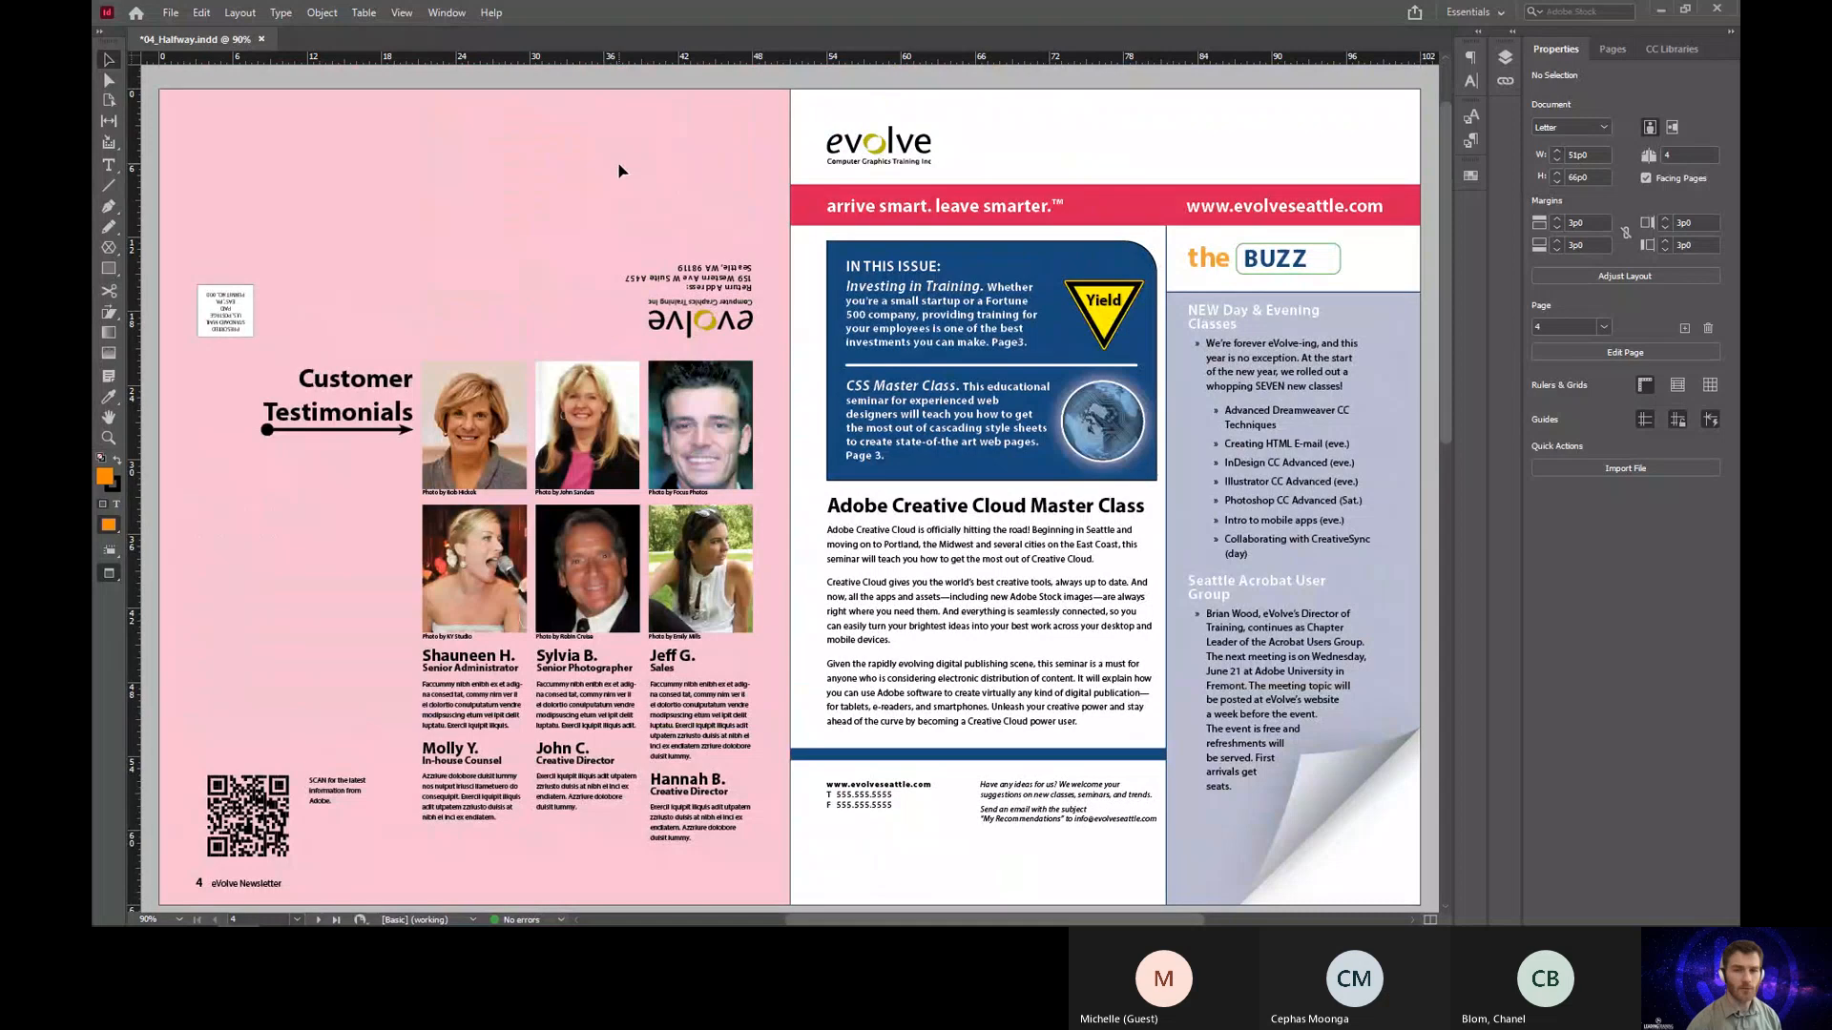
key("w")
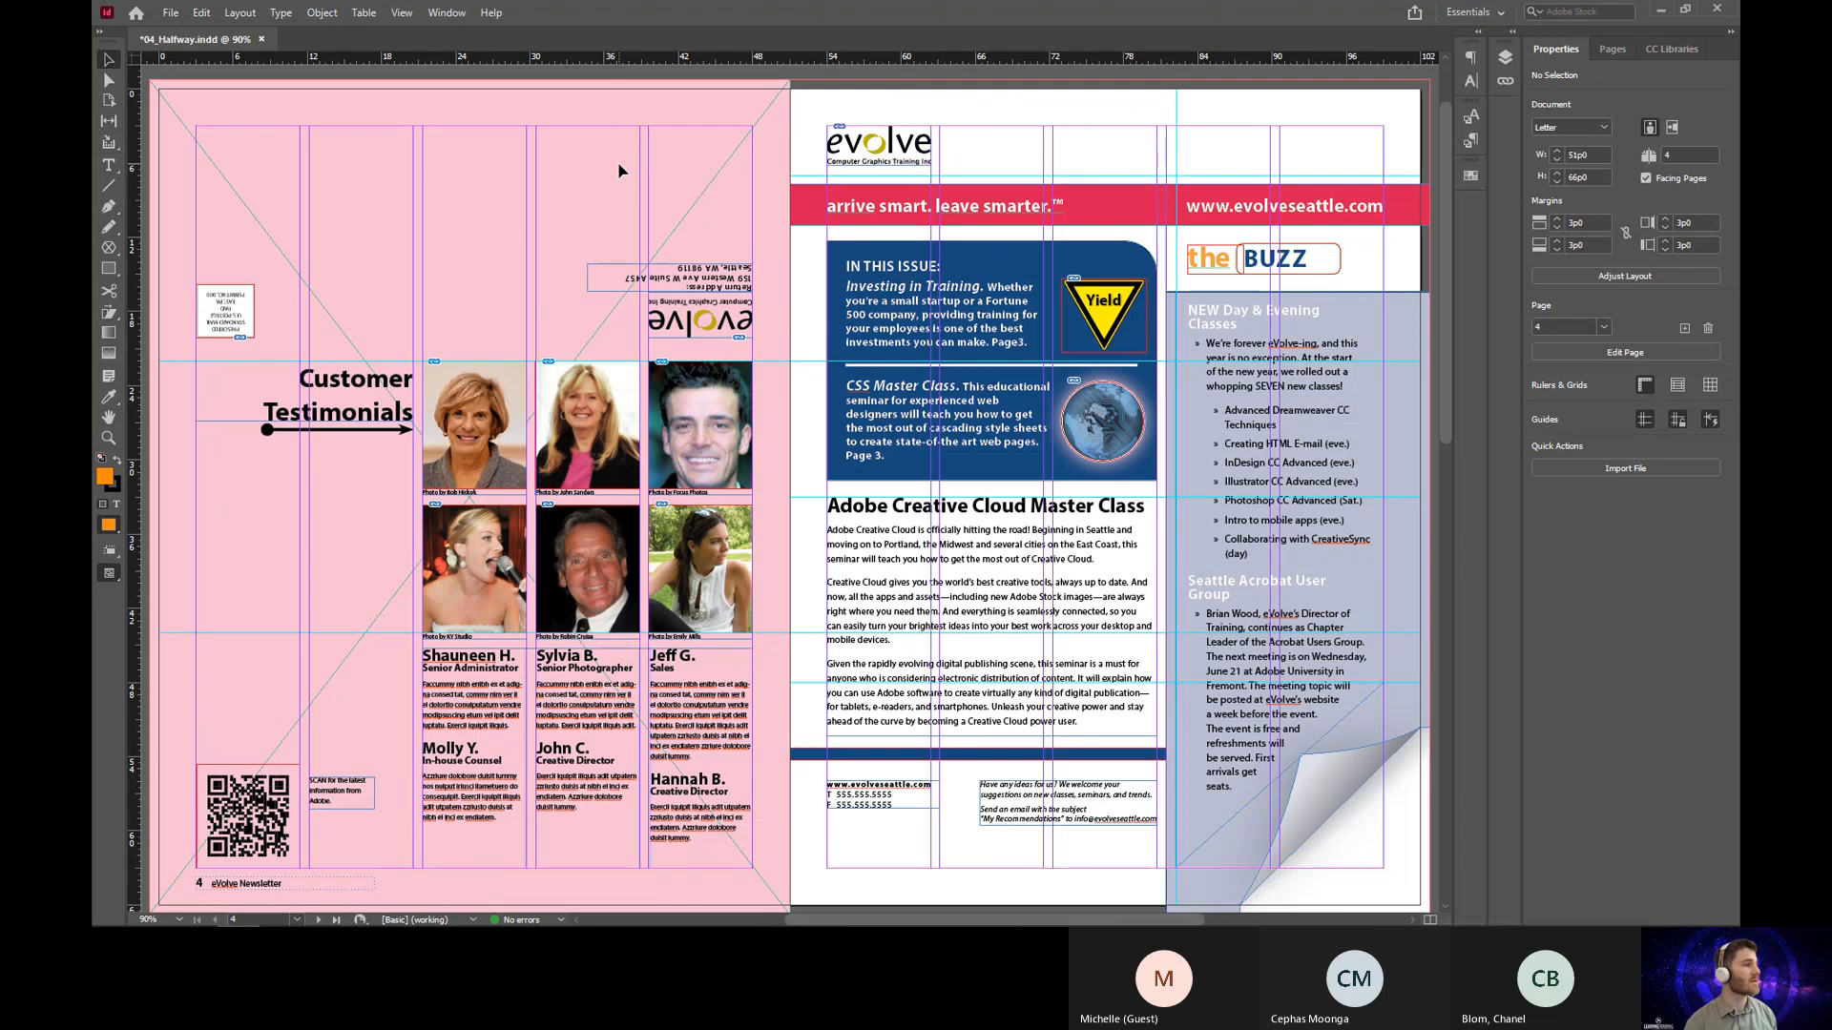
Step: Close the newsletter document without saving its changes
left_click(261, 39)
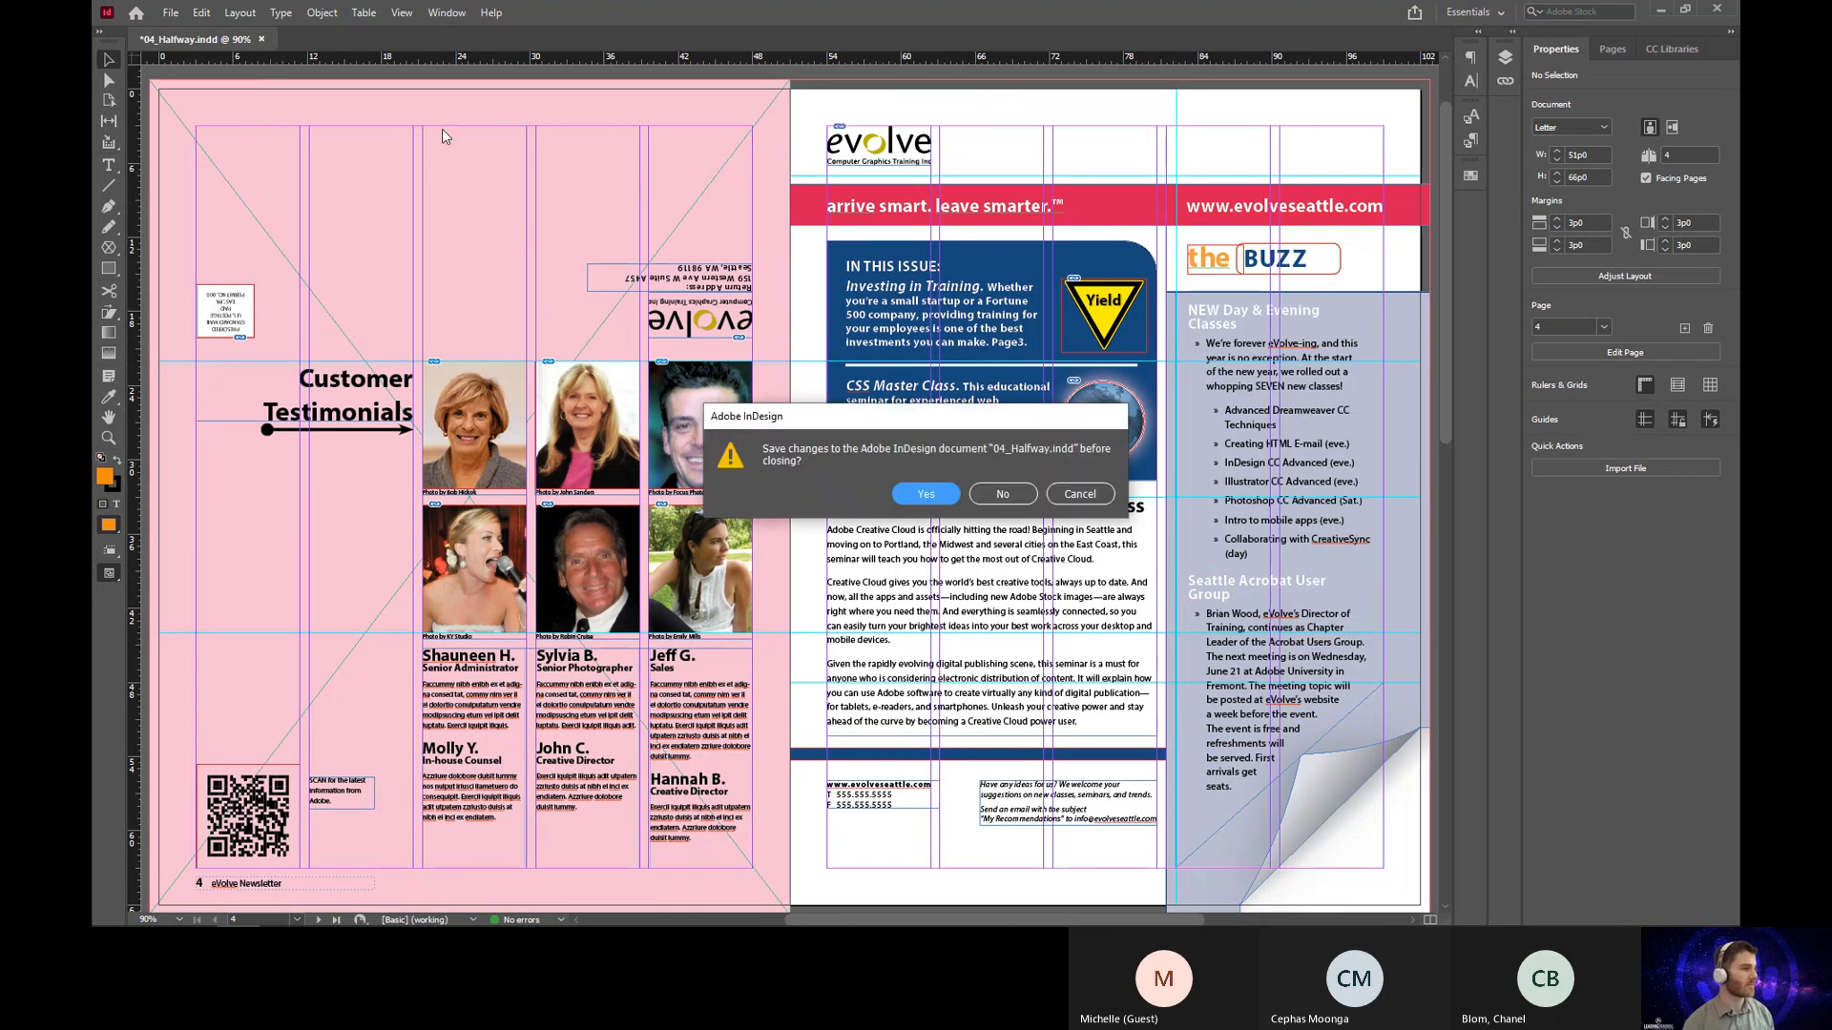
left_click(1004, 494)
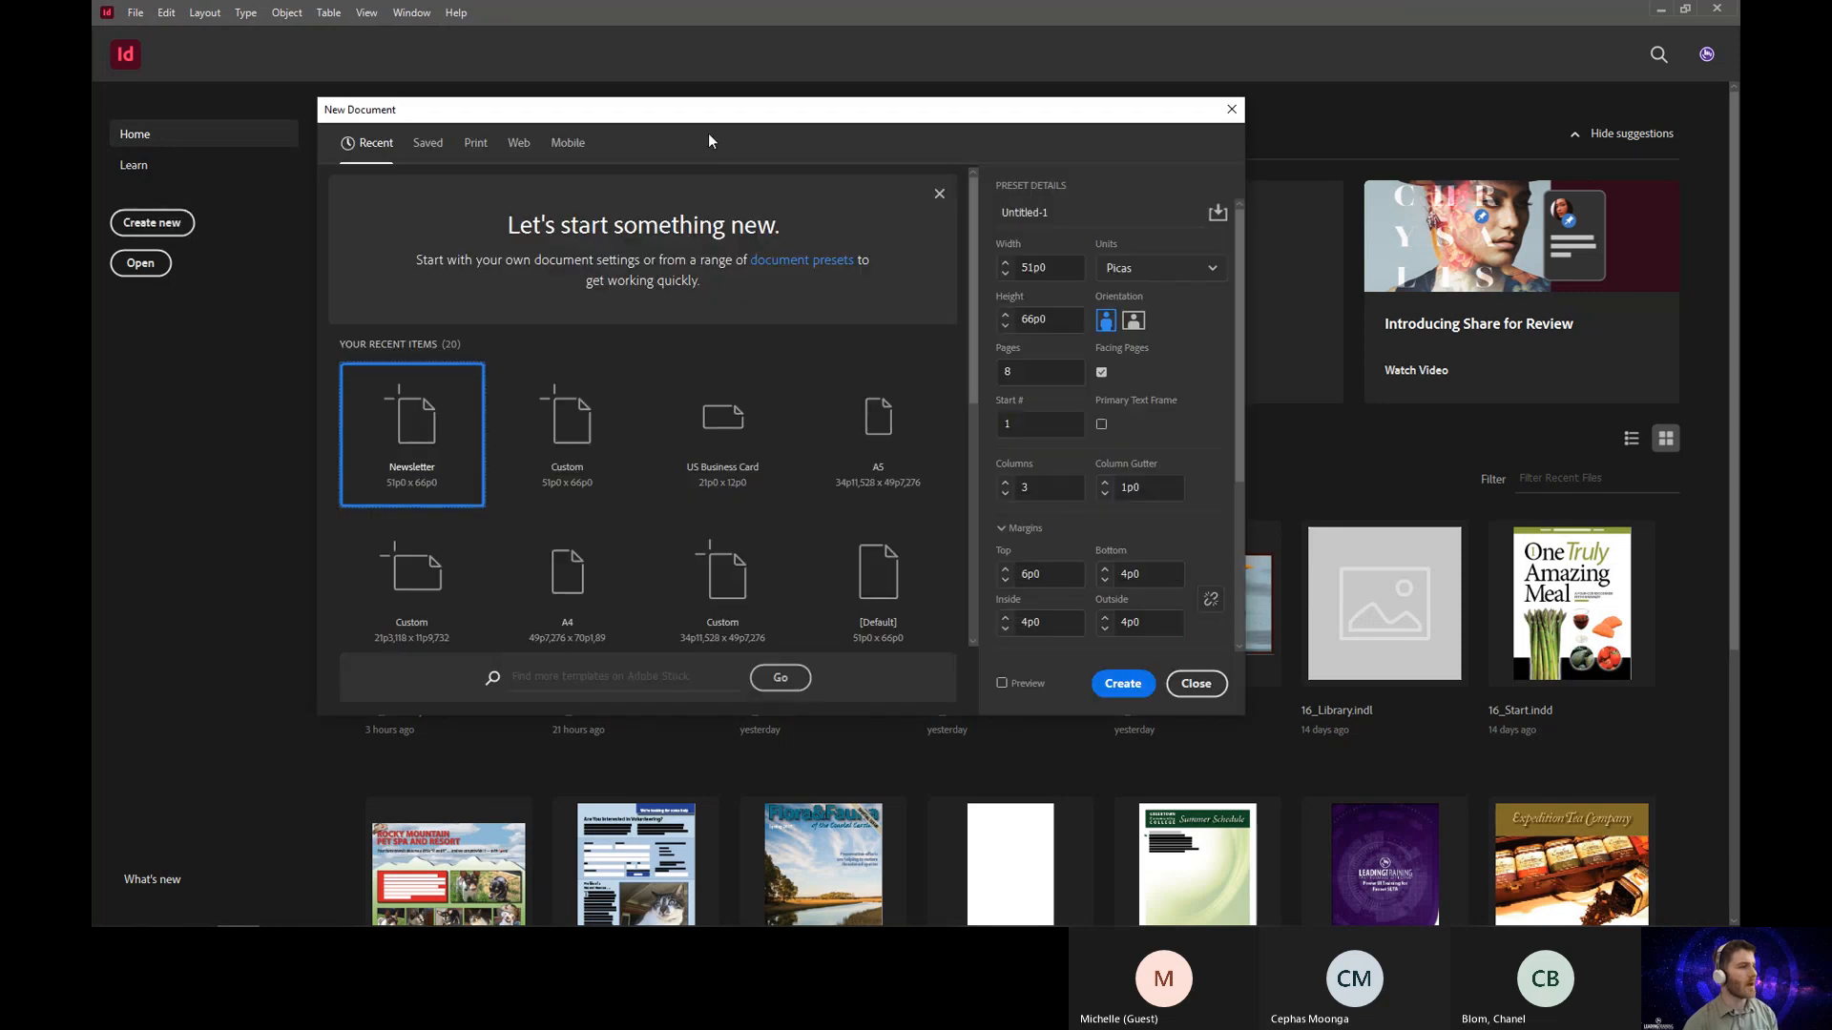
Step: Set up a new document from the A5 print preset with millimetre units, trying landscape before returning to portrait orientation
left_click_drag(714, 120, 885, 112)
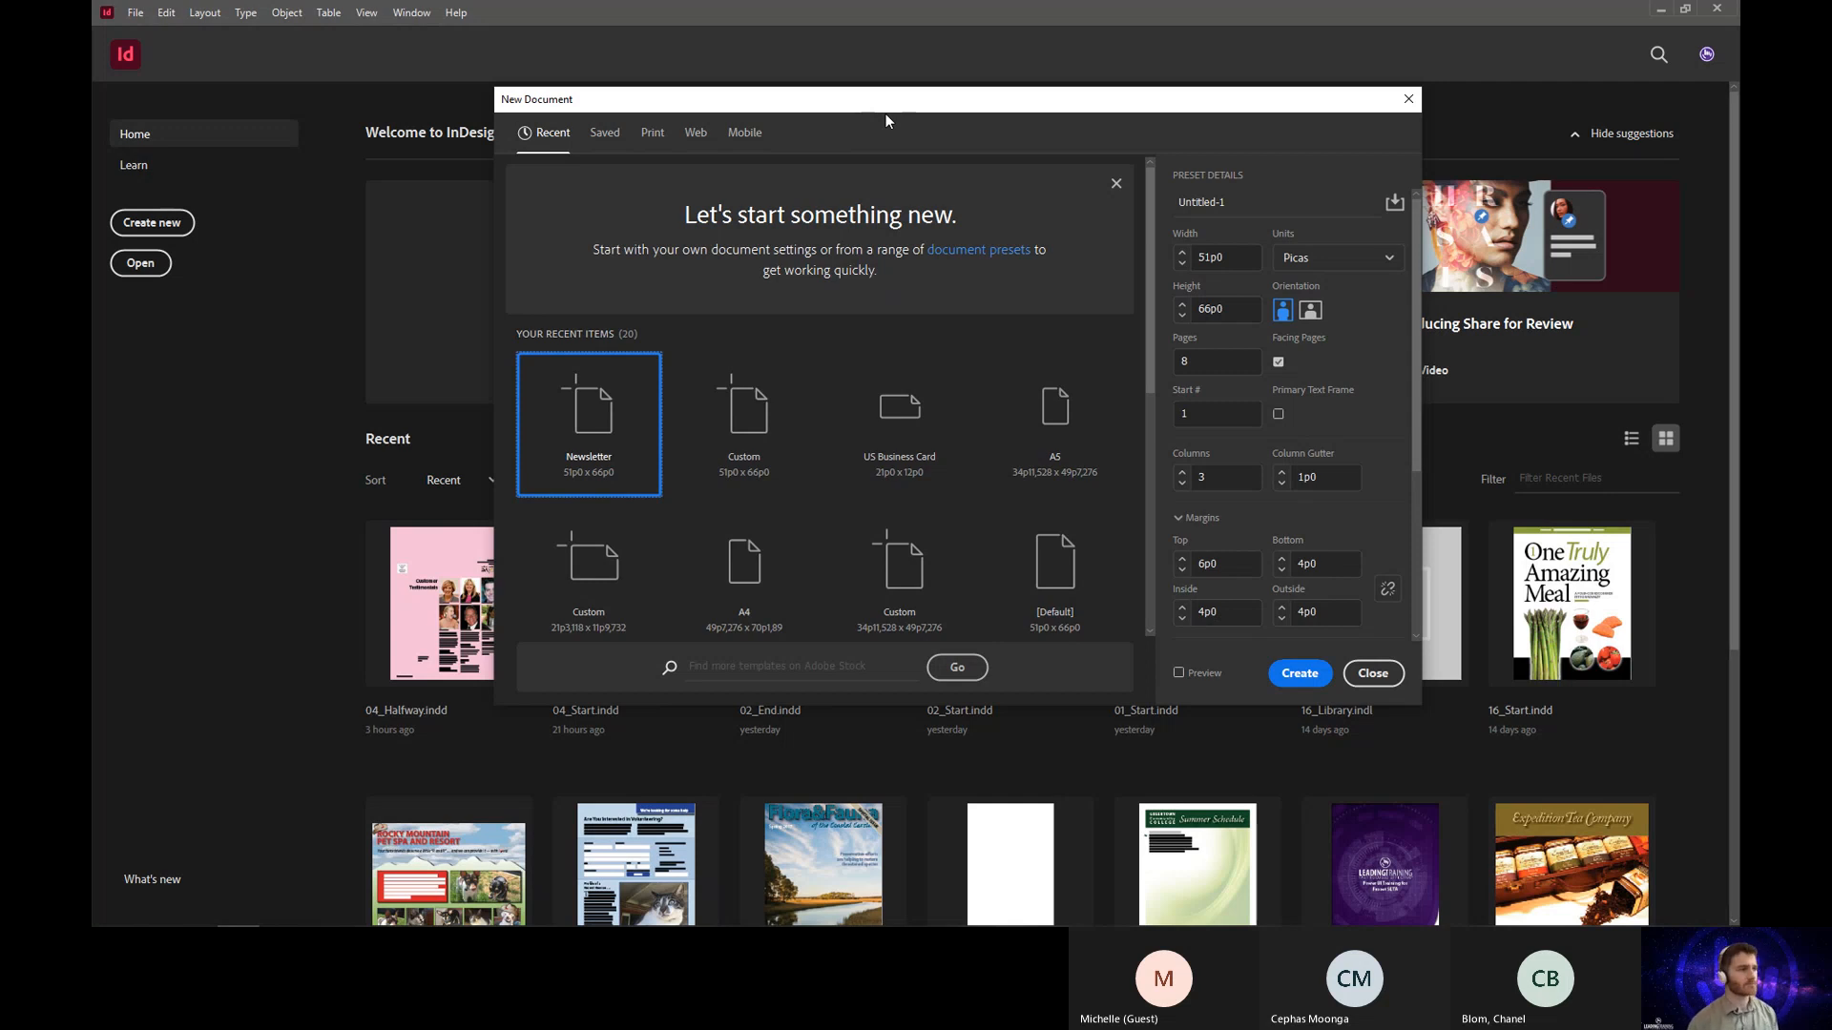
left_click(650, 148)
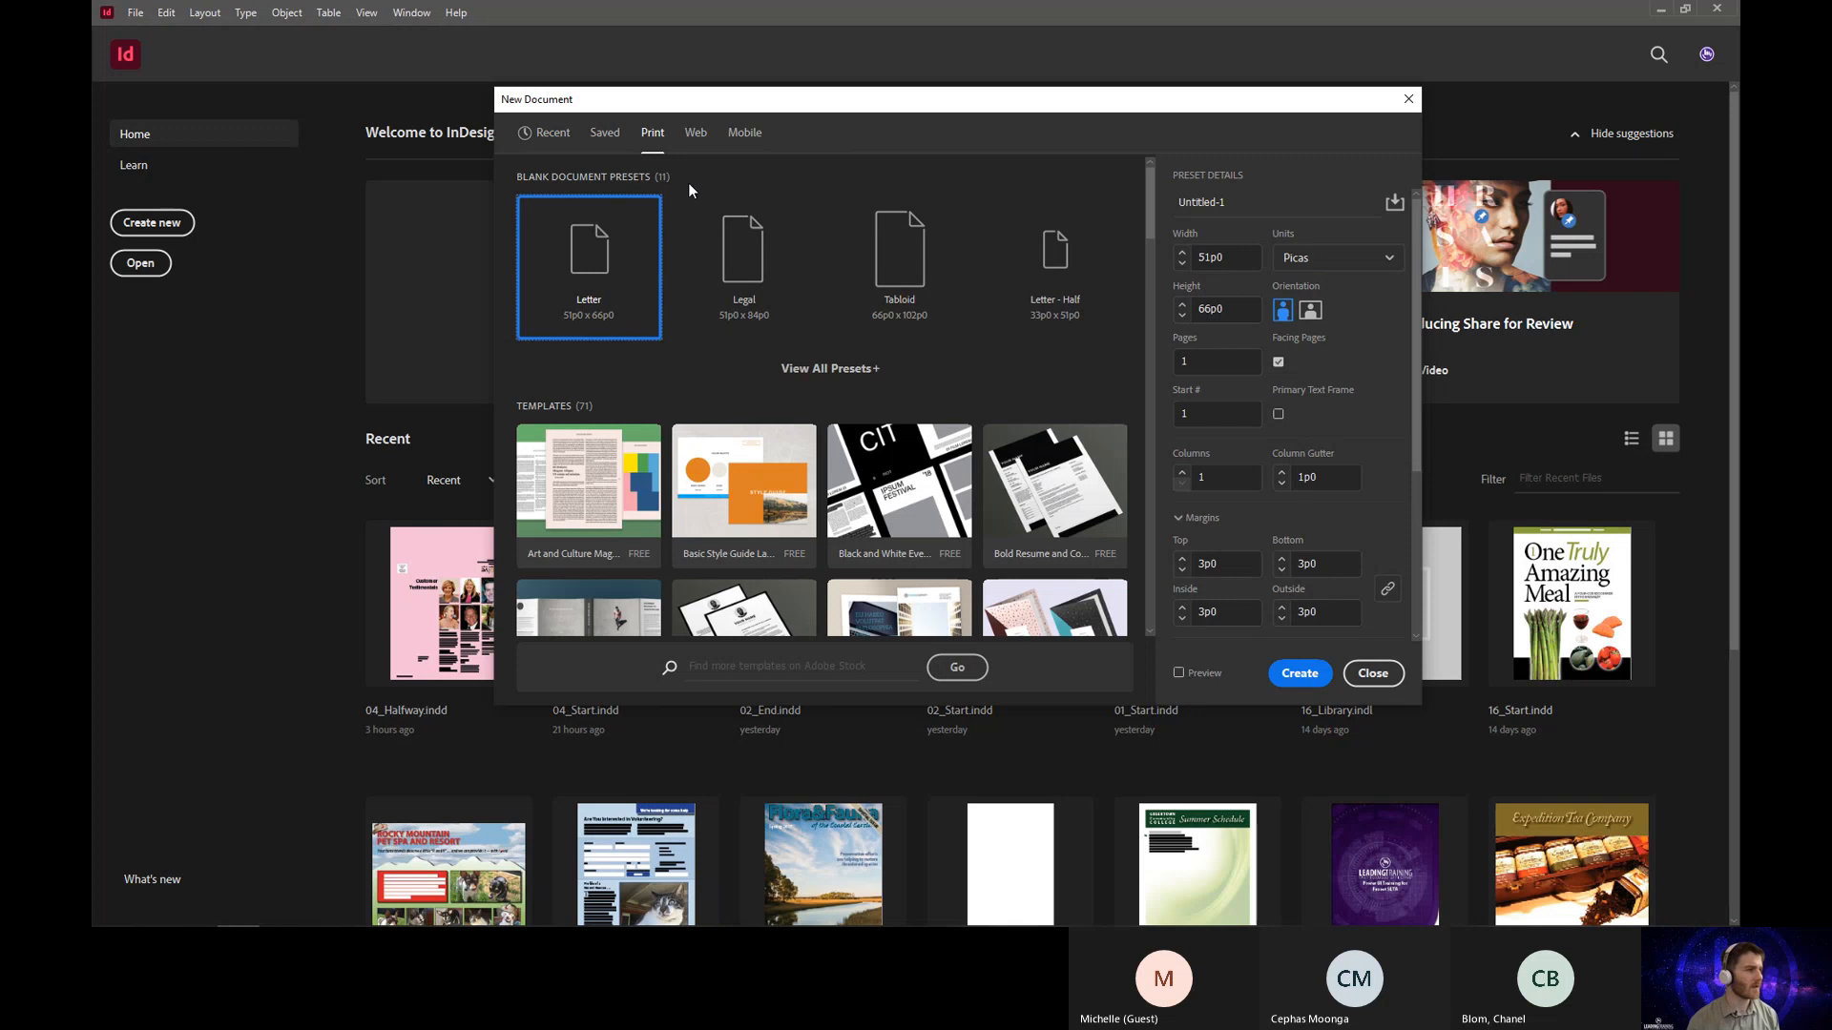
left_click(820, 370)
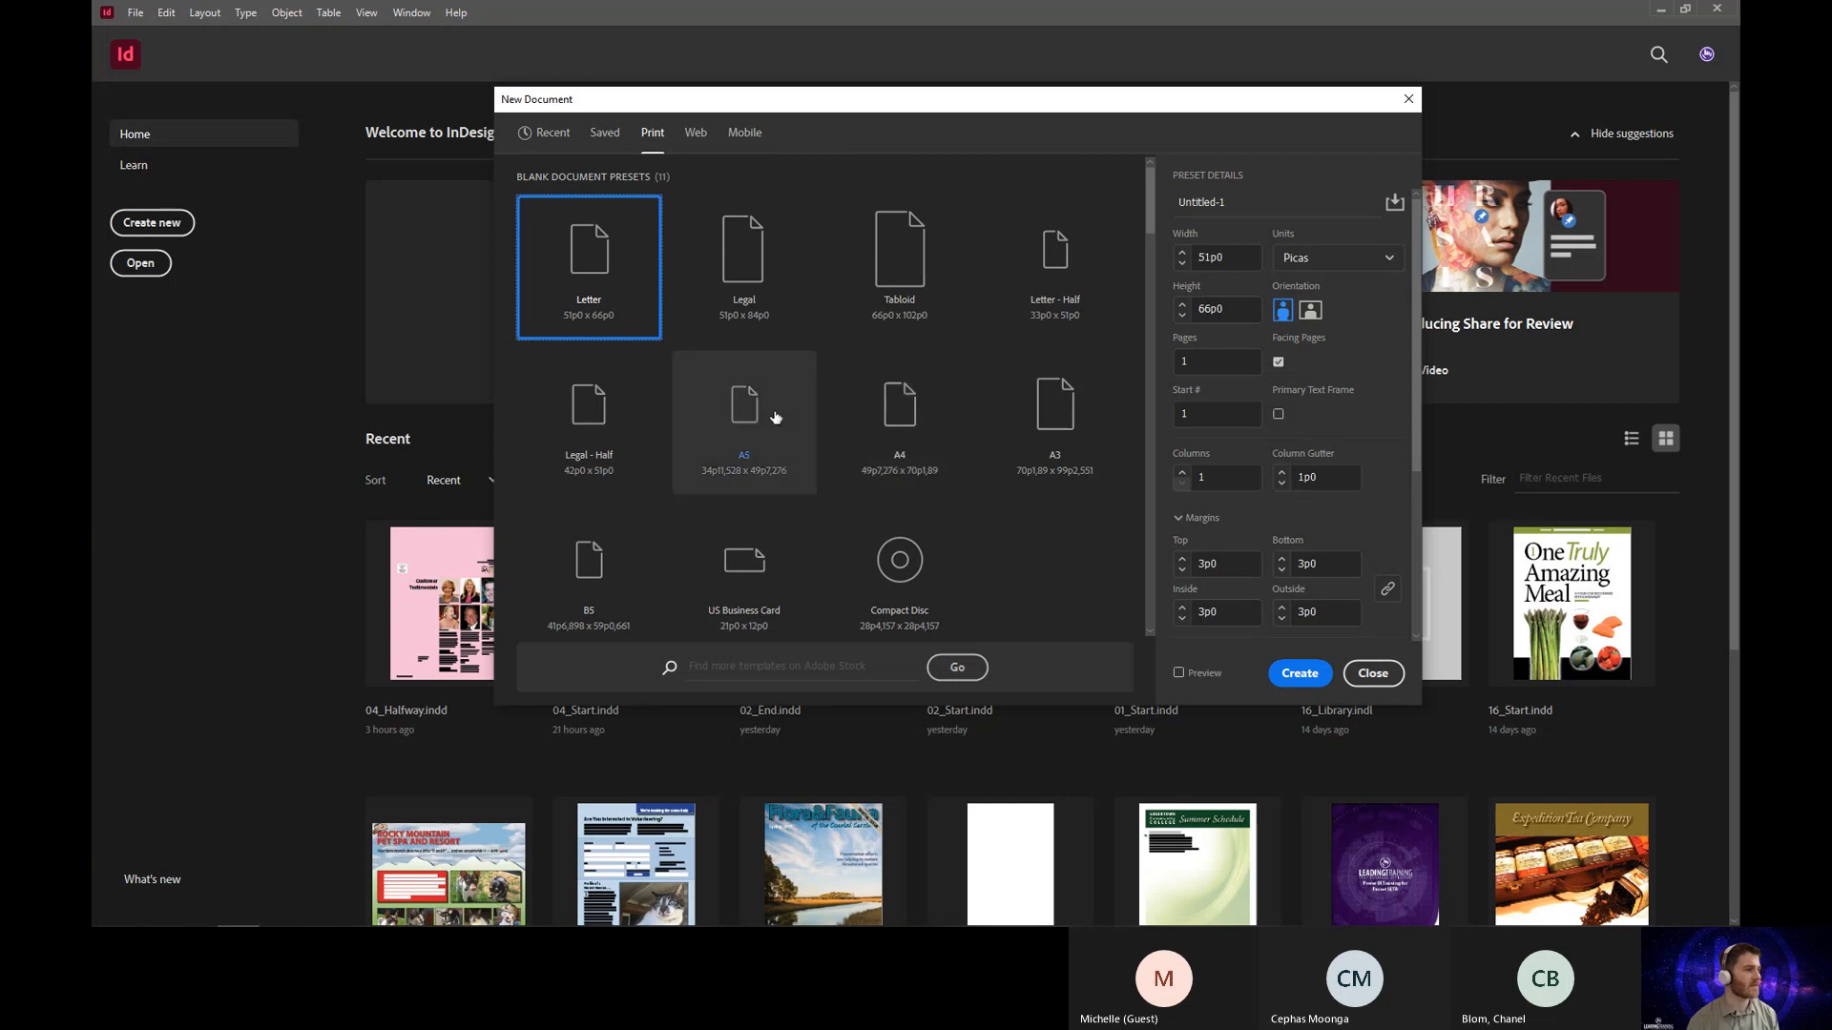
left_click(759, 436)
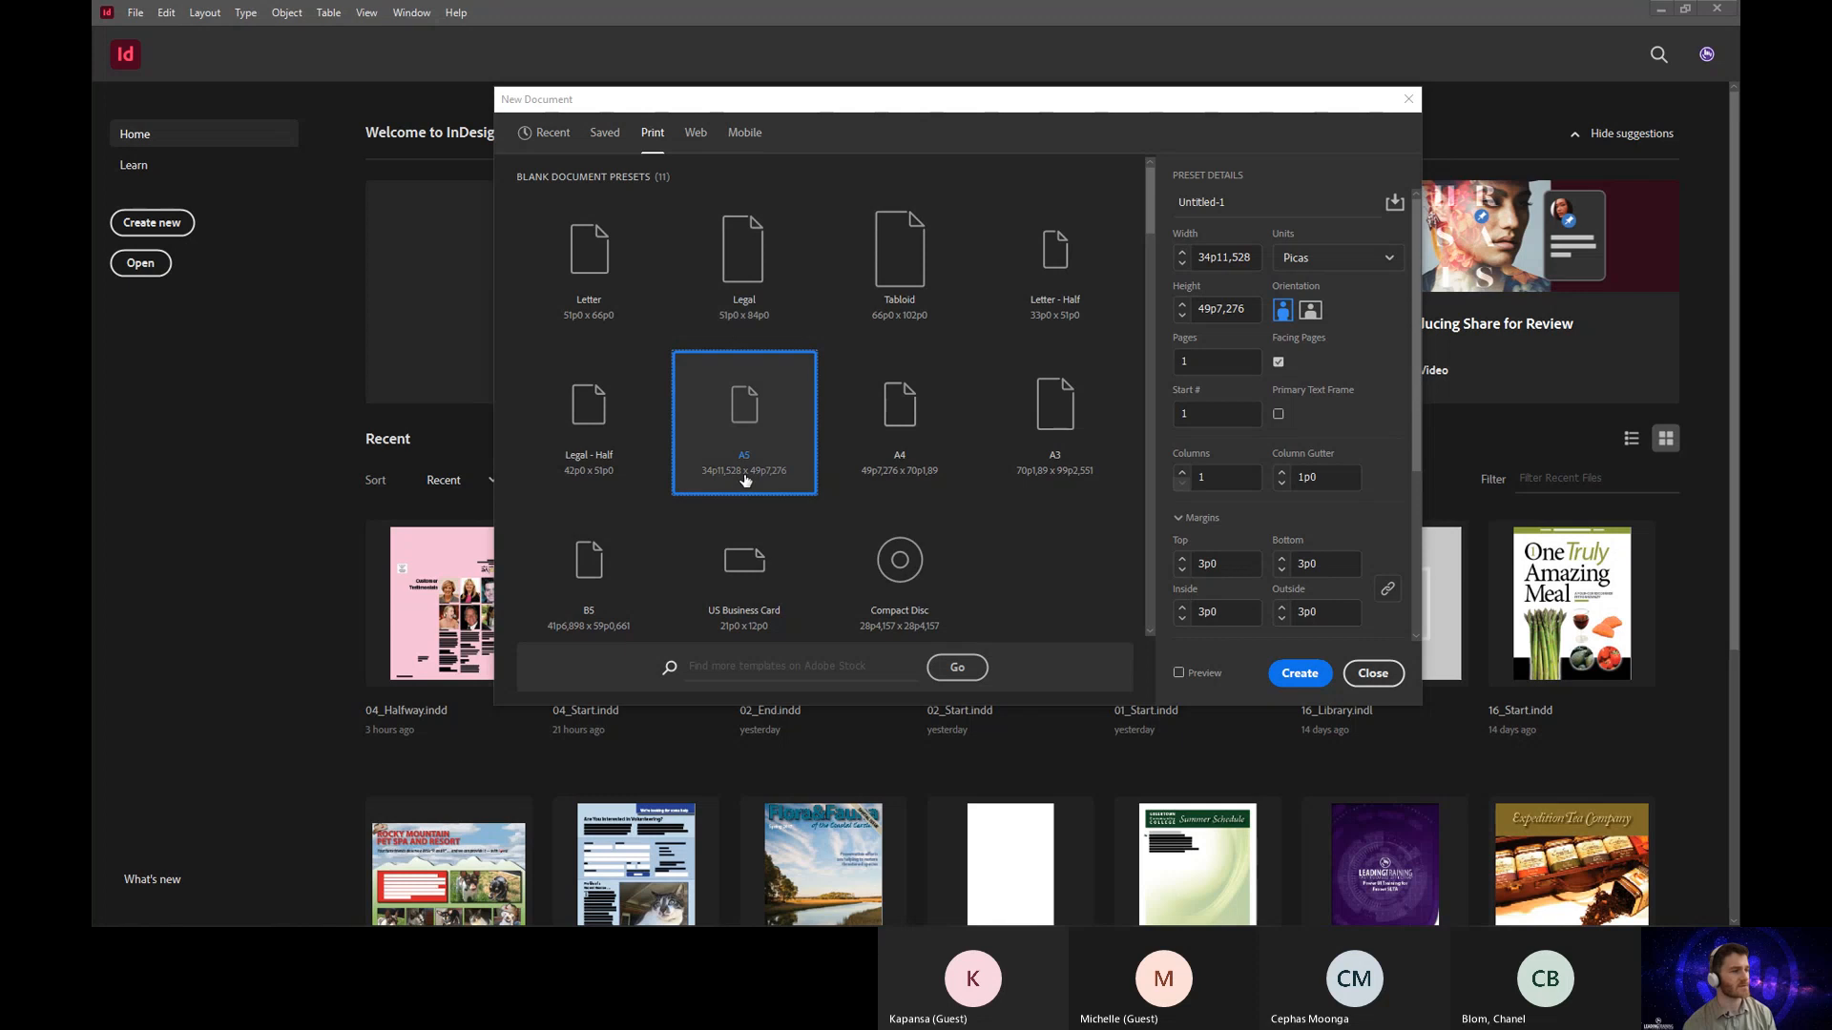
left_click(1361, 263)
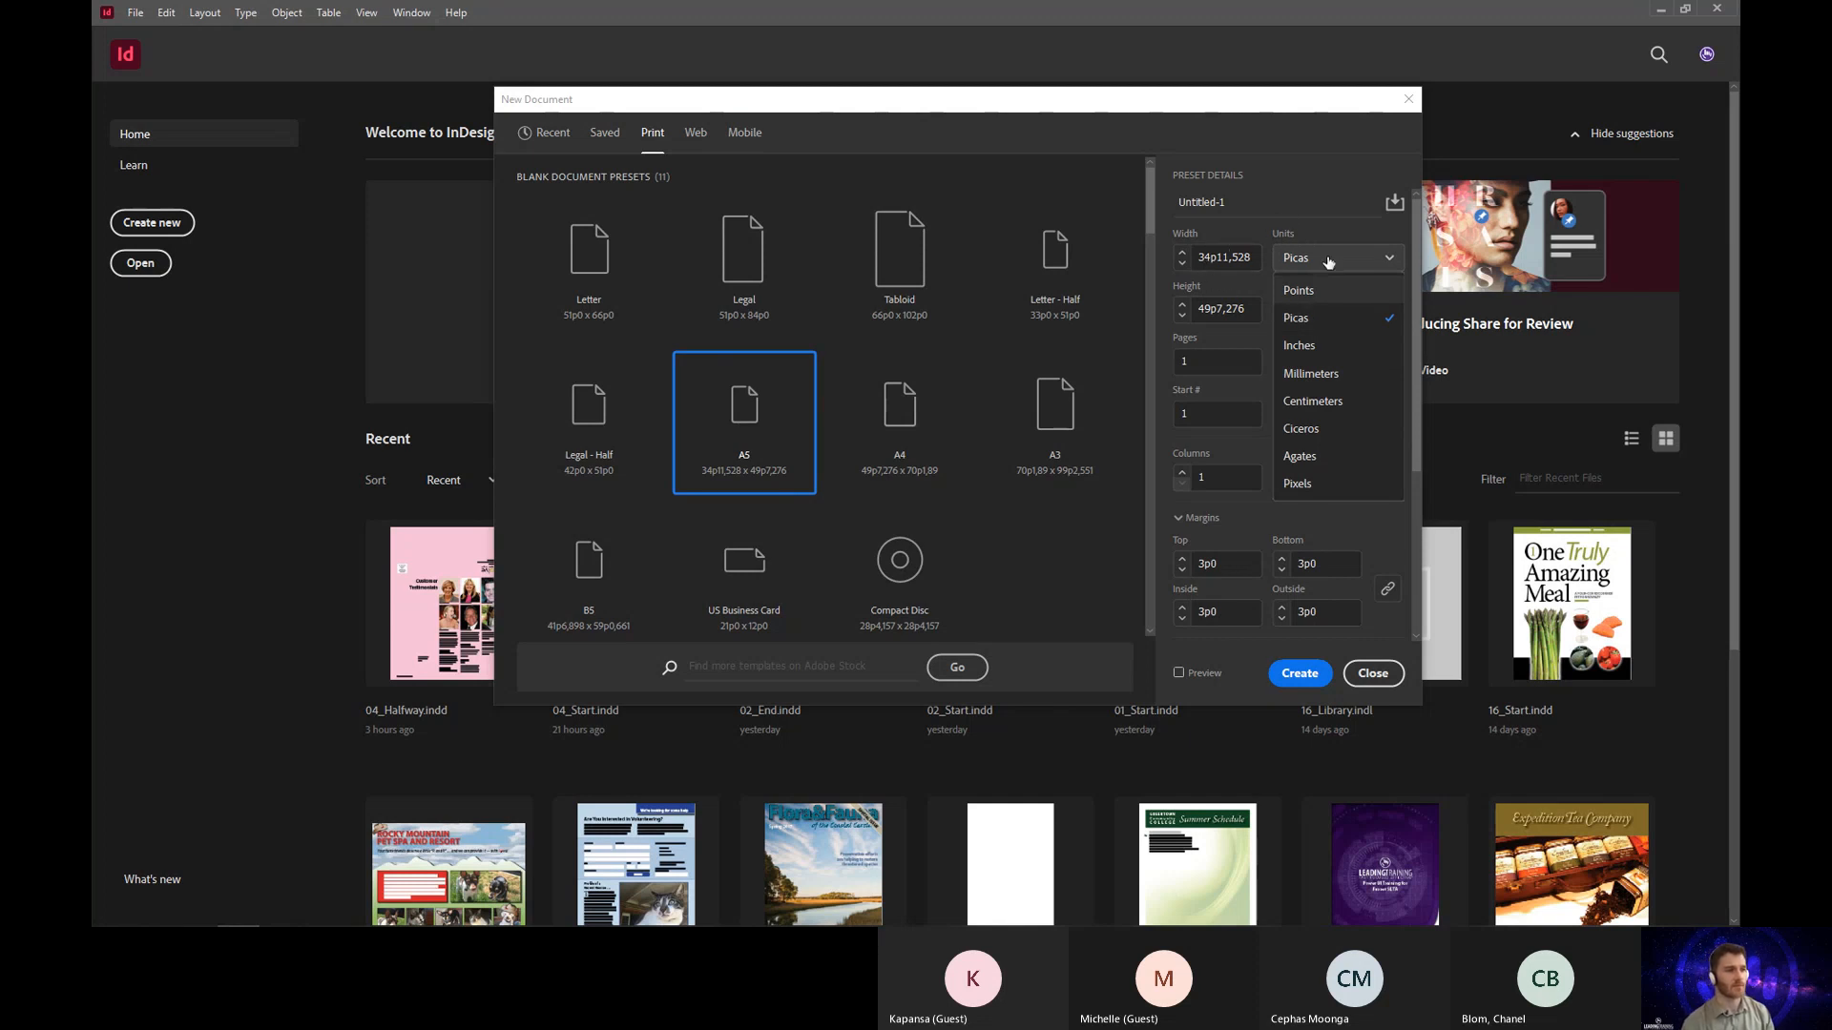
left_click(1322, 377)
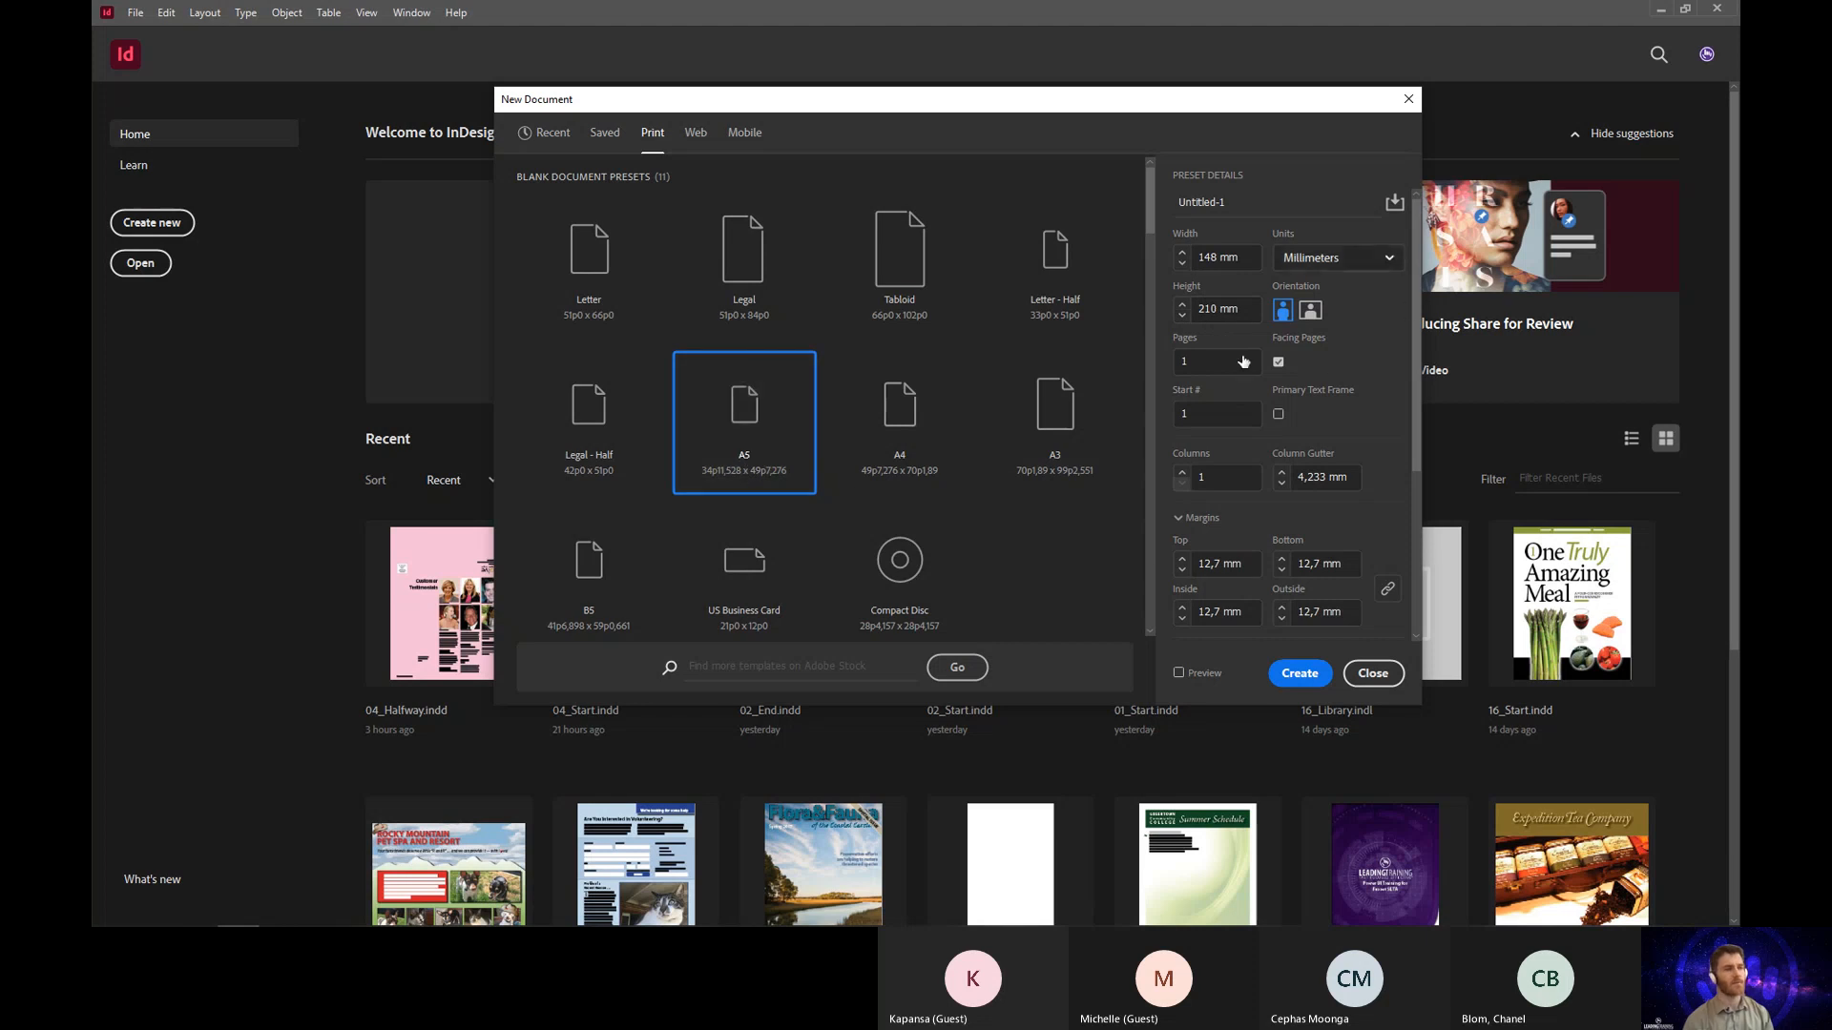
left_click(1311, 316)
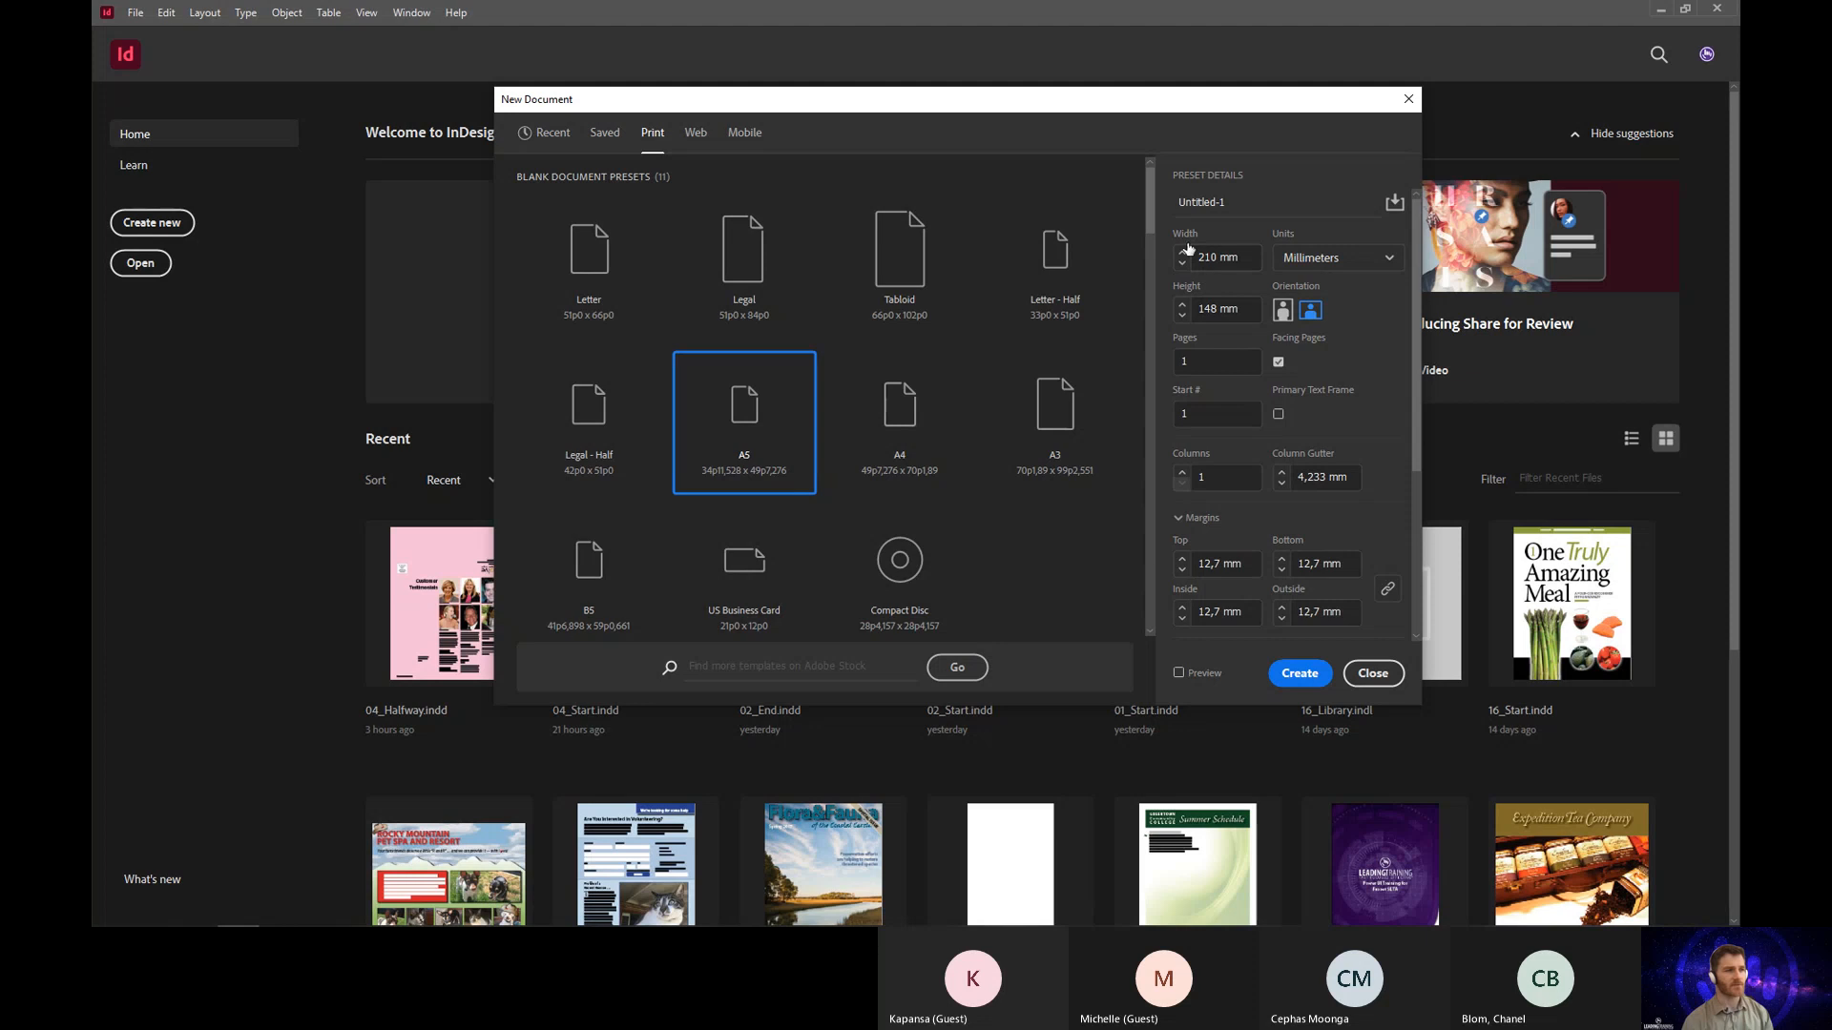
left_click(1283, 311)
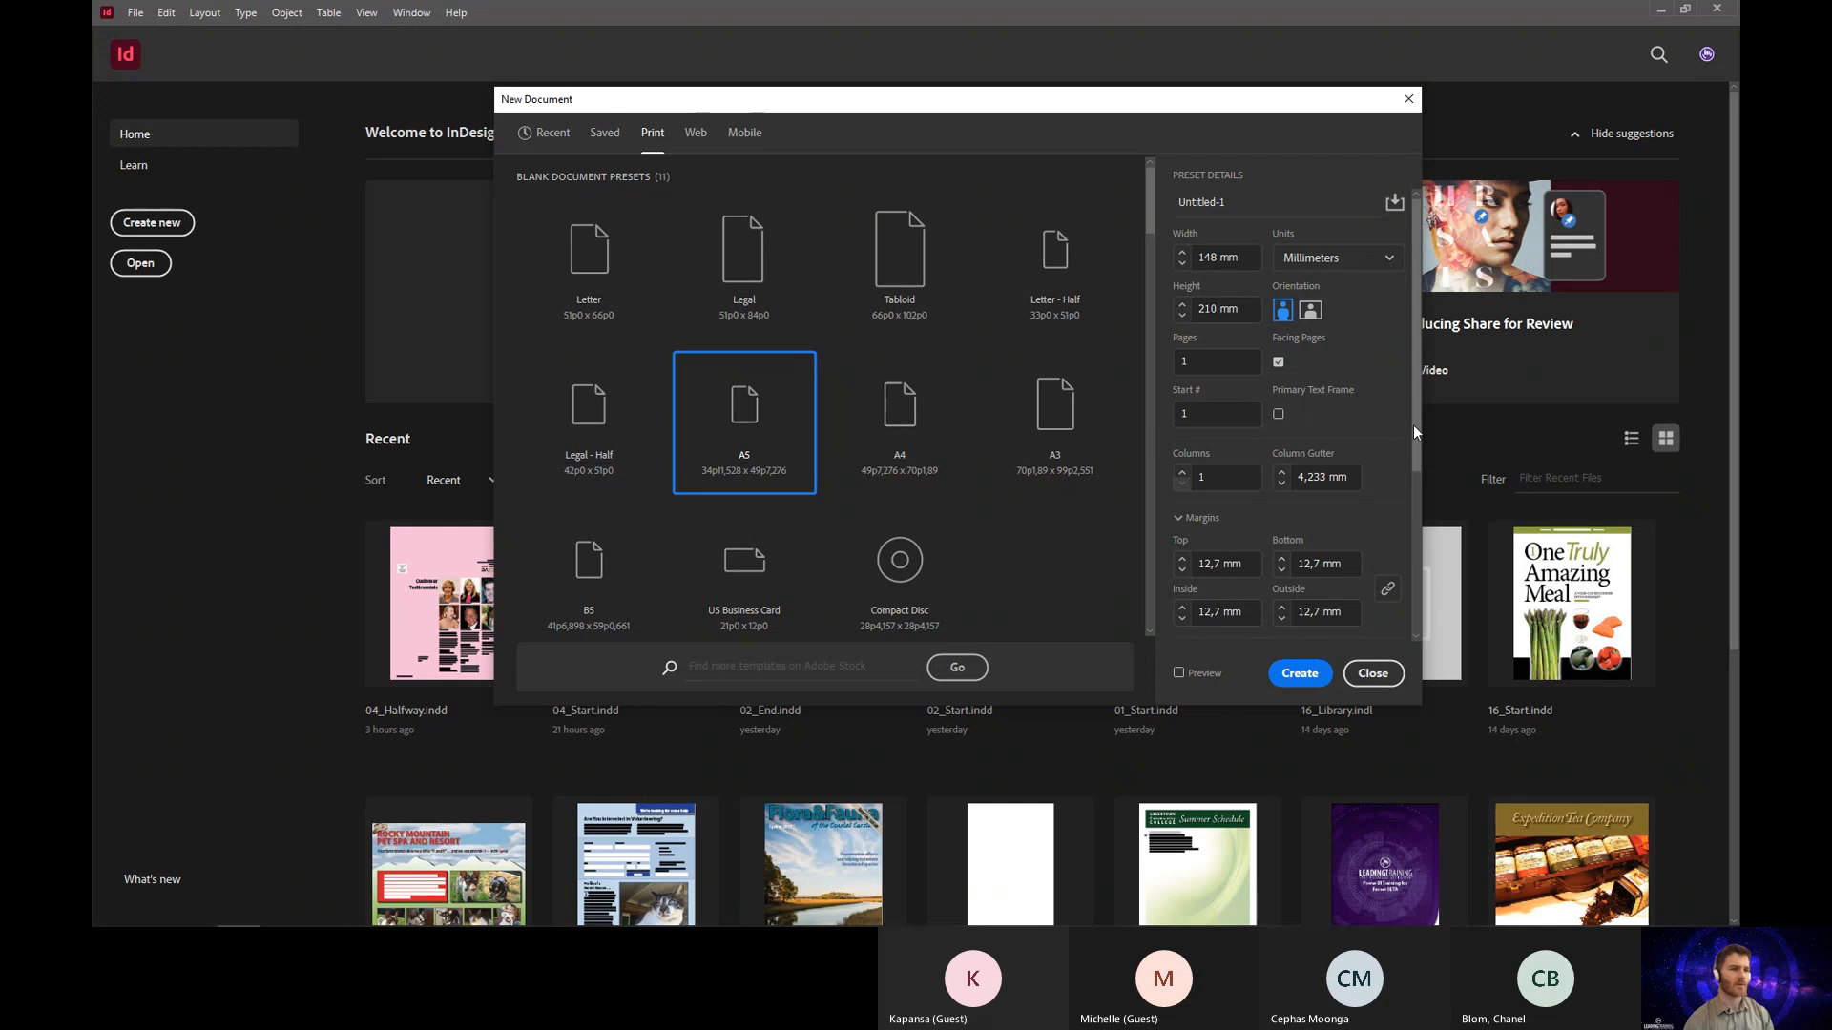
Step: Set the bleed to 3 mm on all sides and create the new document
left_click_drag(1419, 432, 1399, 507)
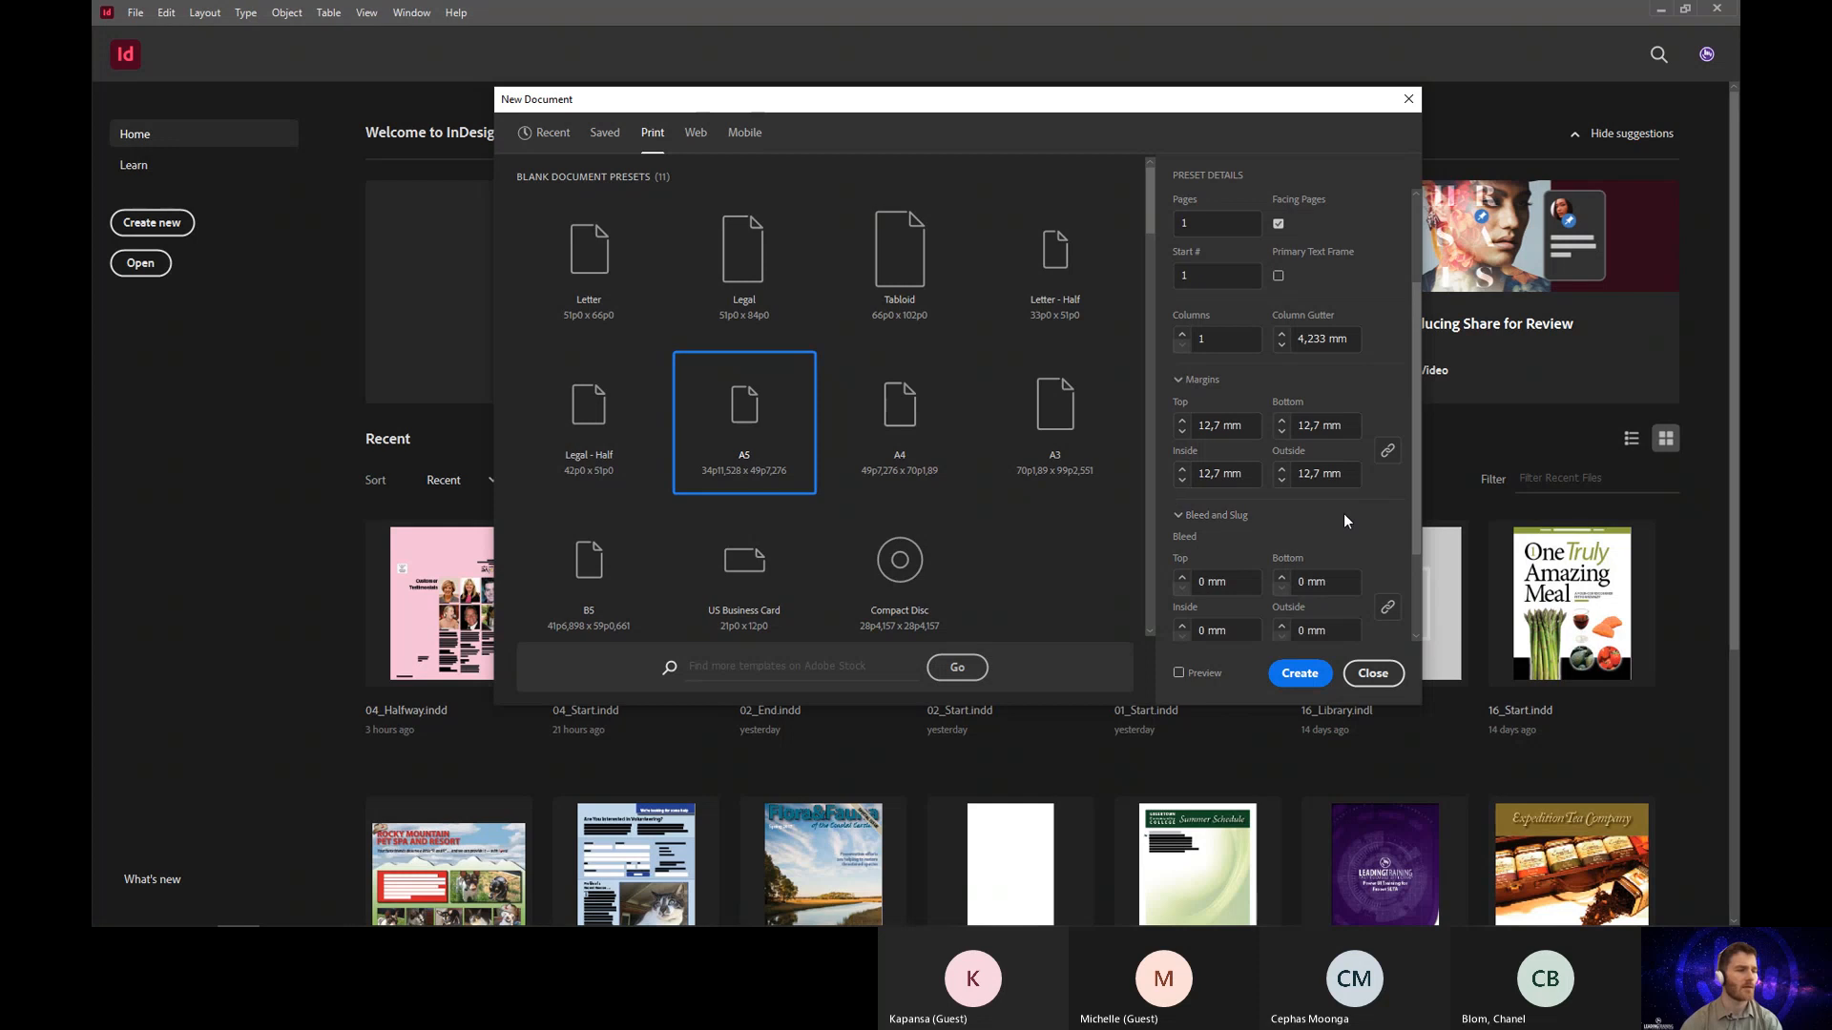
scroll(1344, 513, "down", 1)
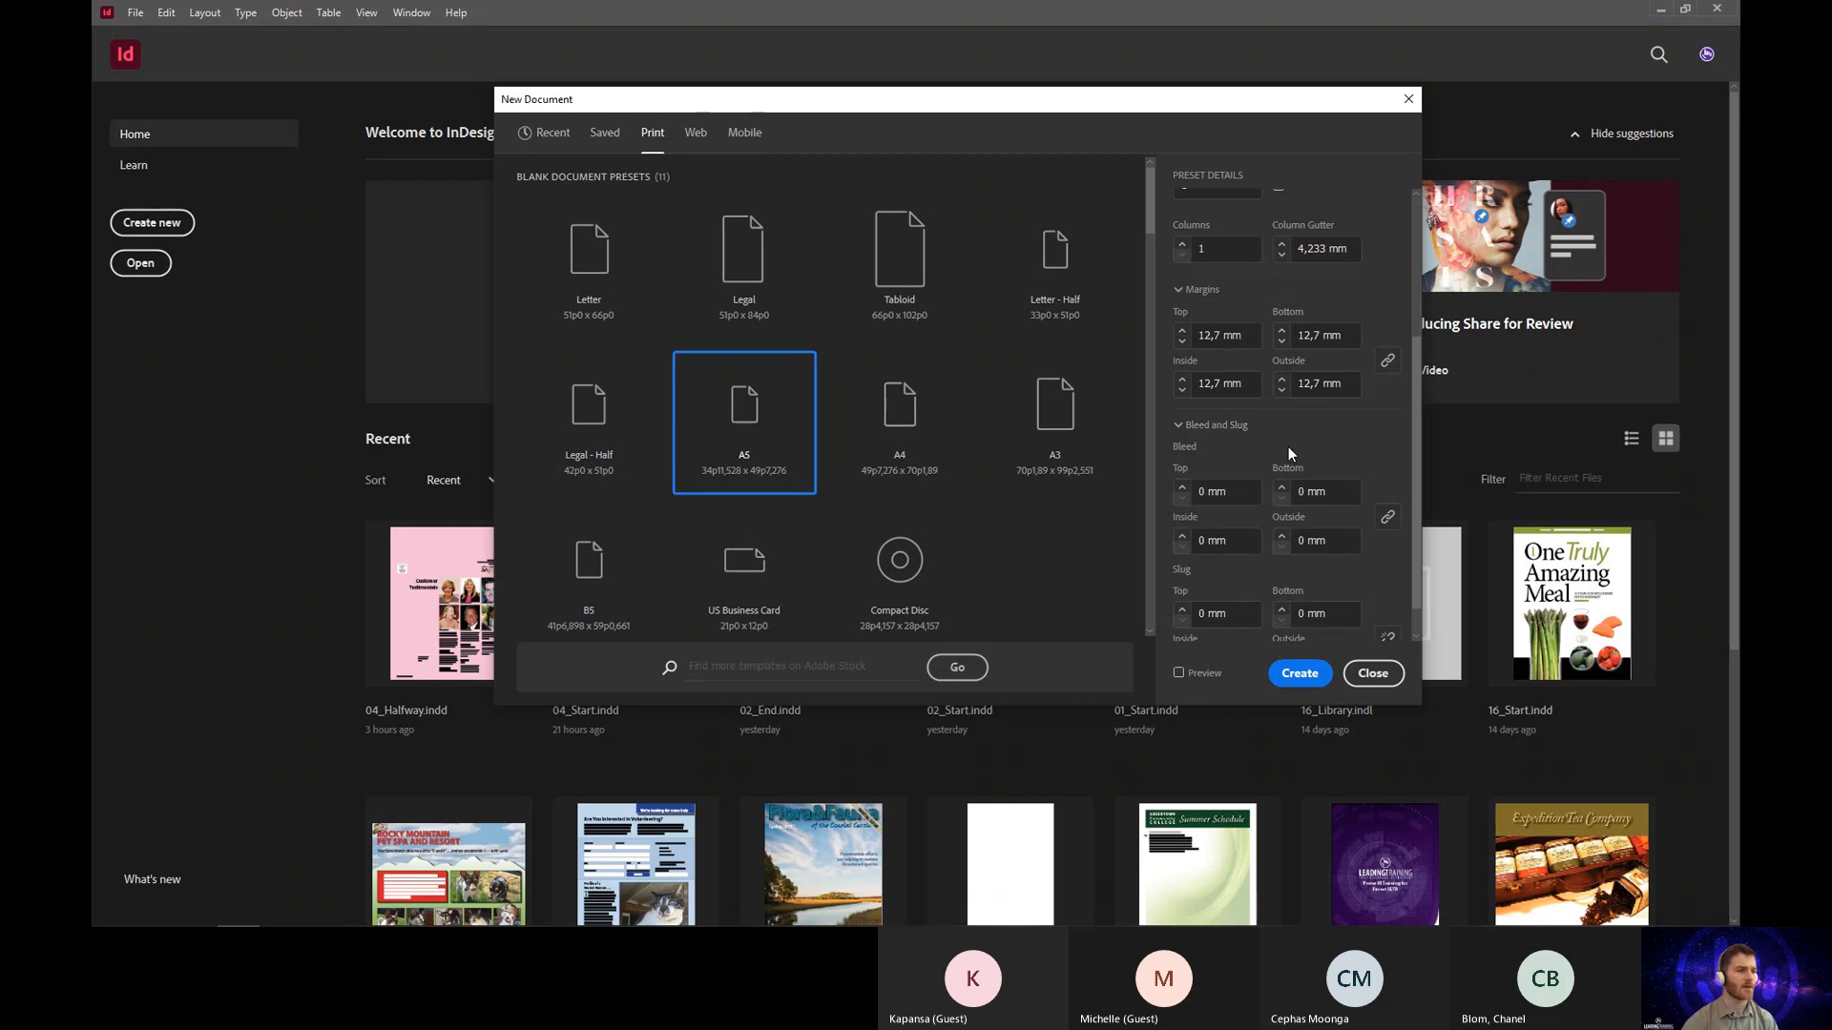
scroll(1288, 452, "down", 1)
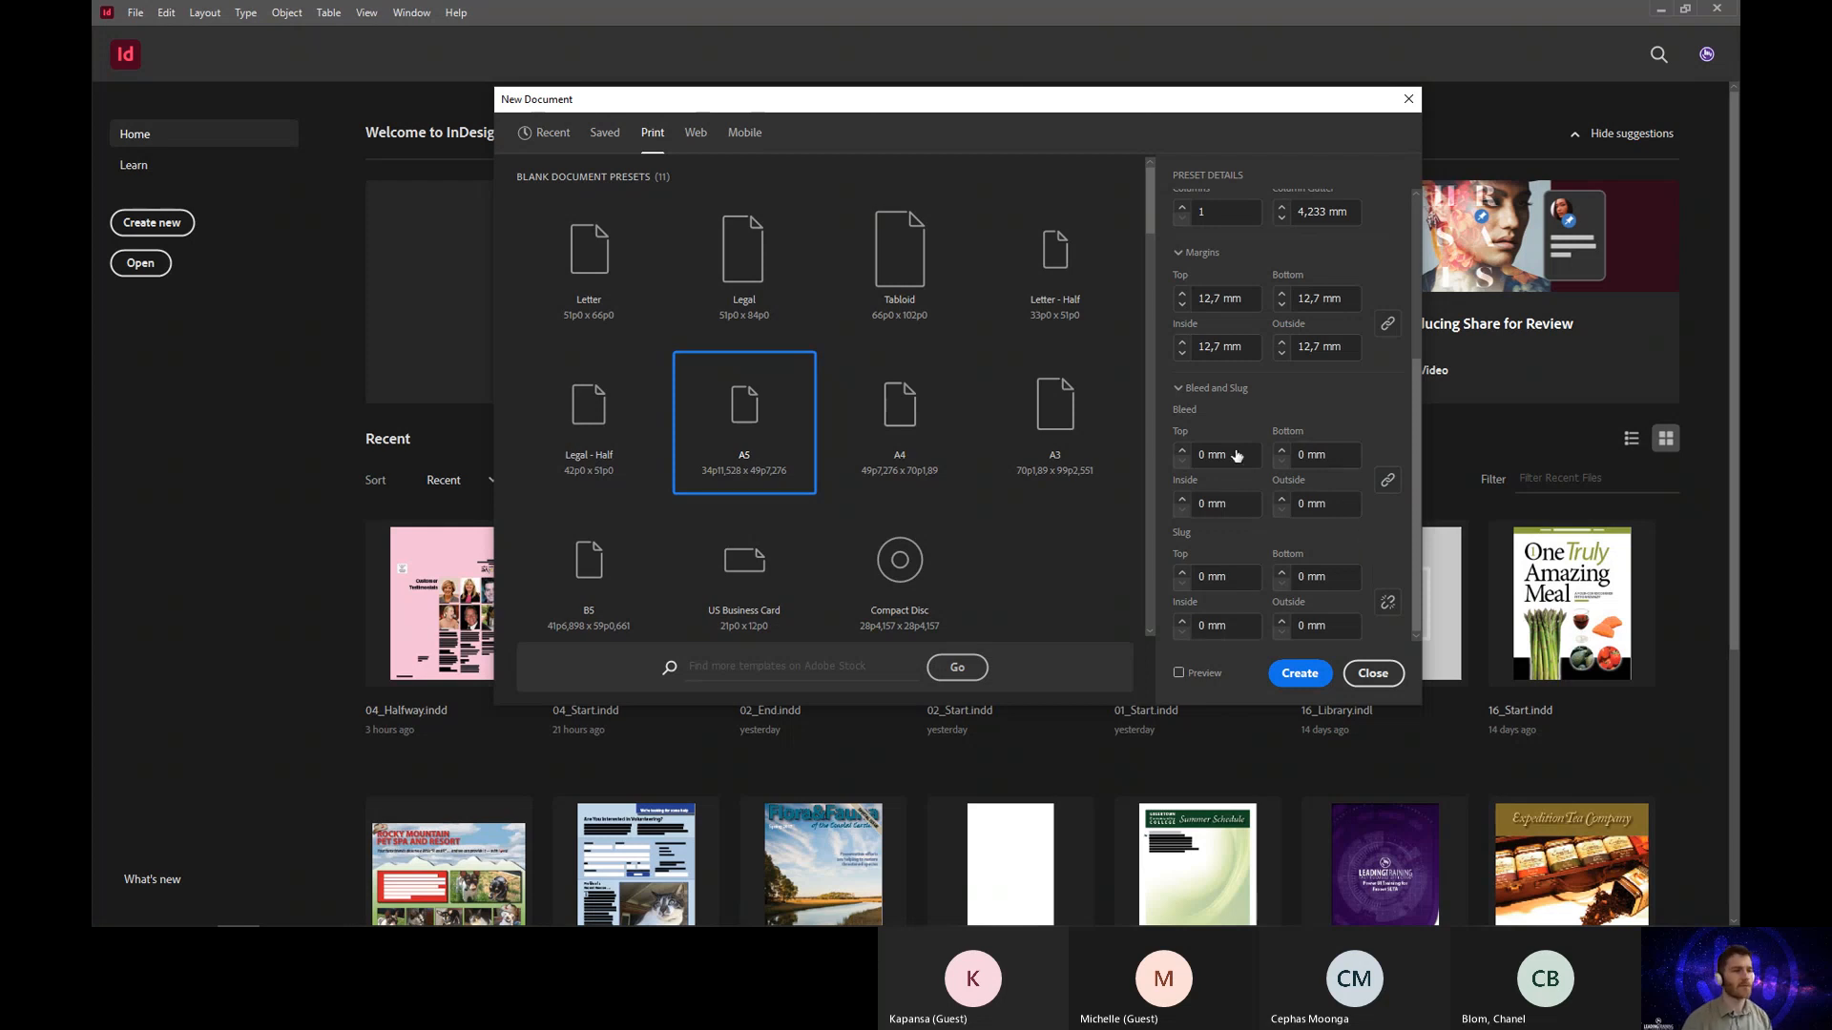
left_click(1182, 449)
left_click(1183, 449)
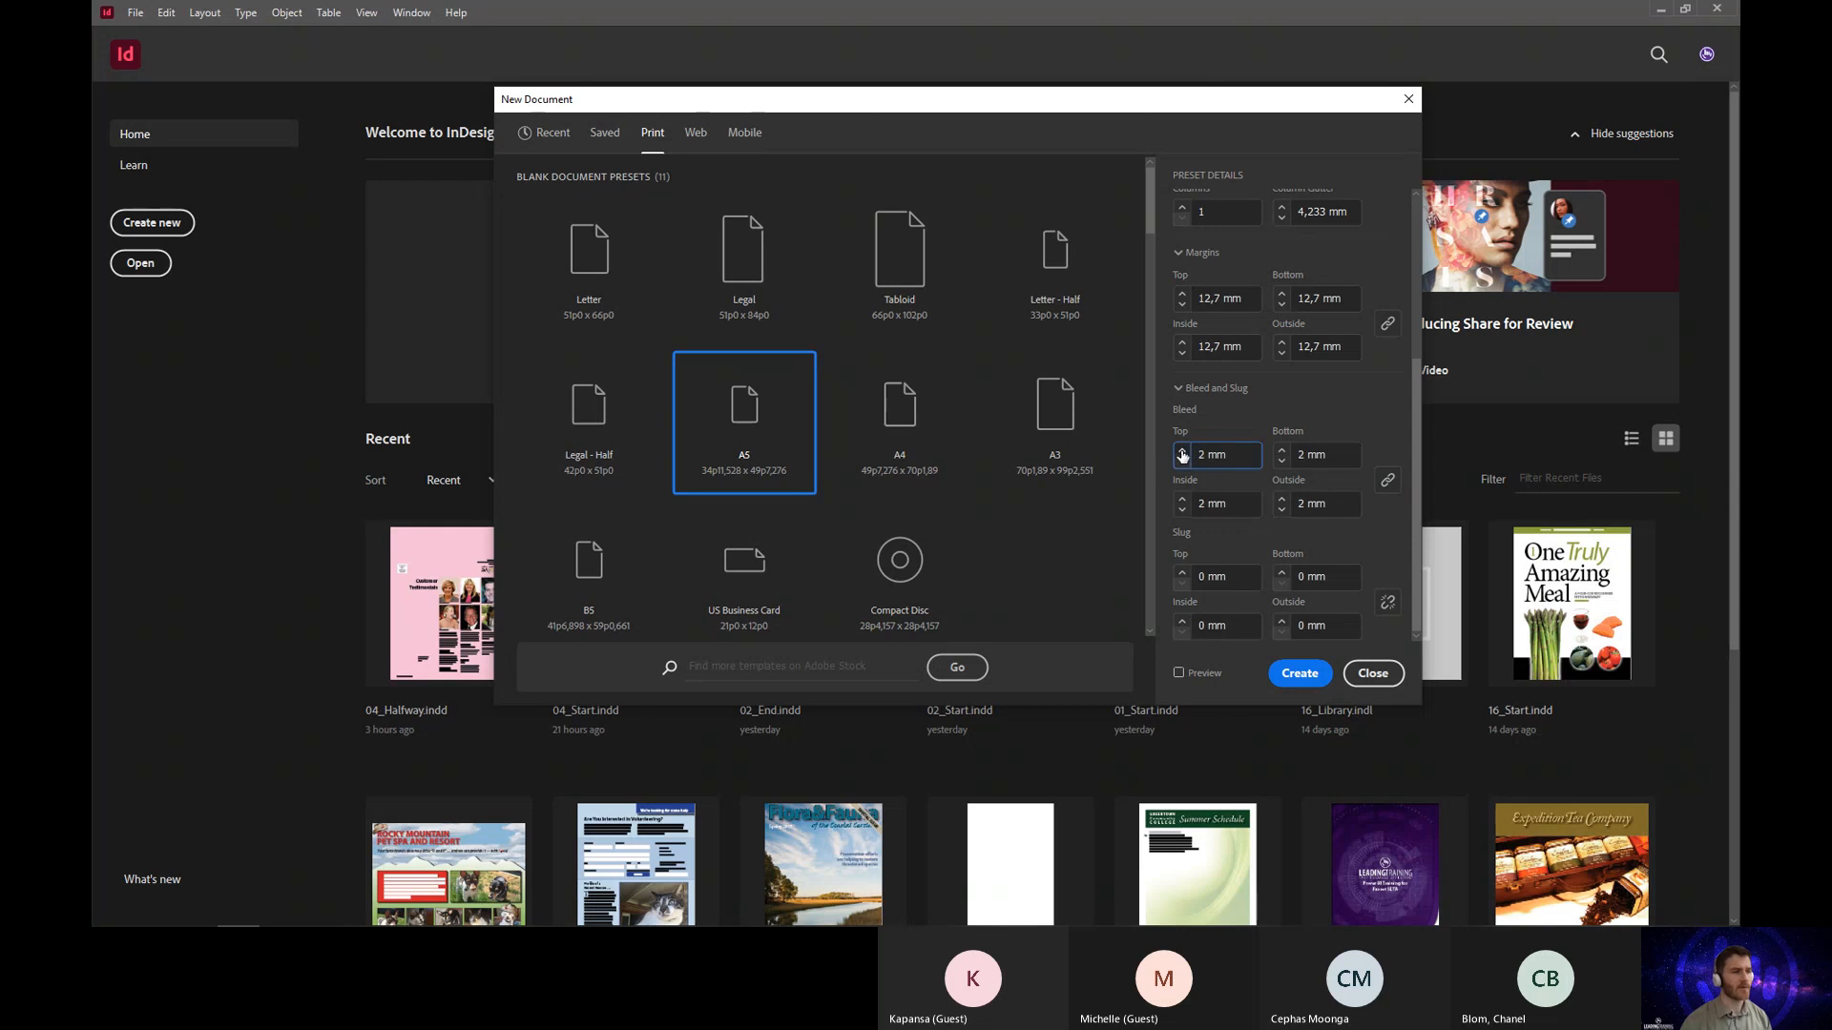
left_click(1182, 451)
left_click(1310, 679)
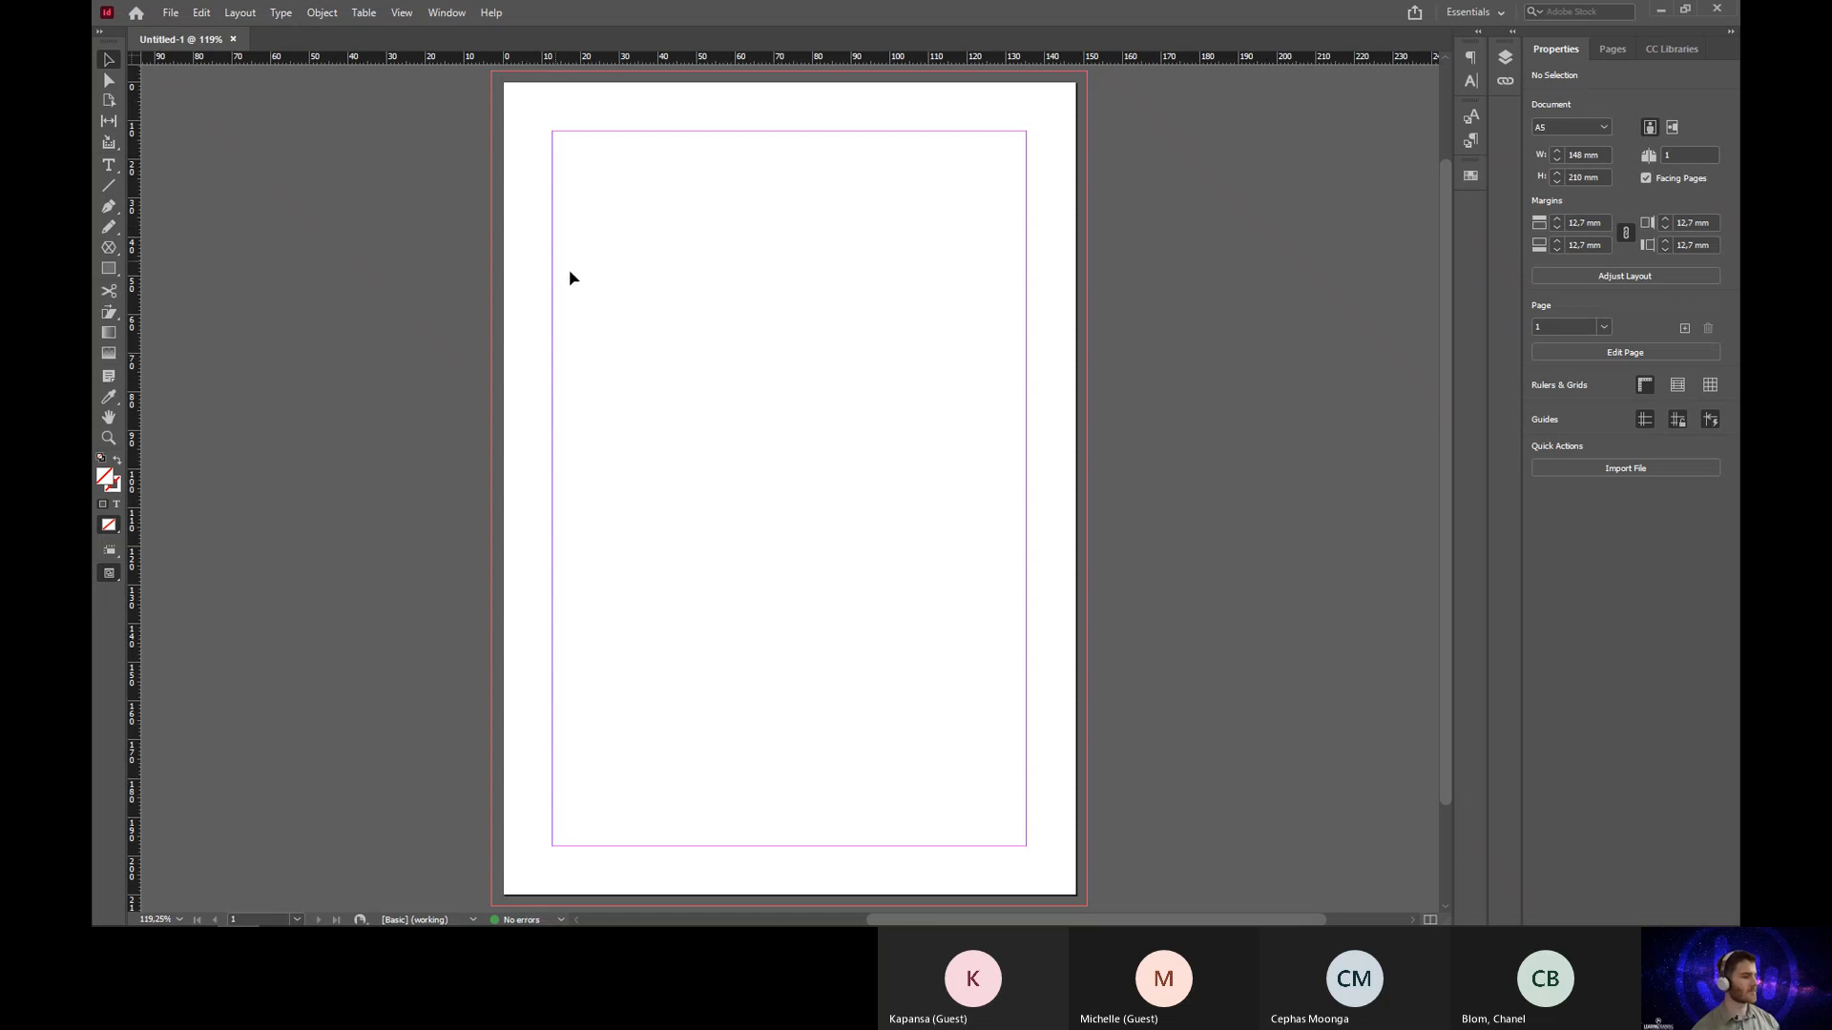
Step: On the A-Master spread, draw a rectangle about 25 mm wide and 210 mm high across the spine, between the inner margins
left_click_drag(592, 315, 685, 315)
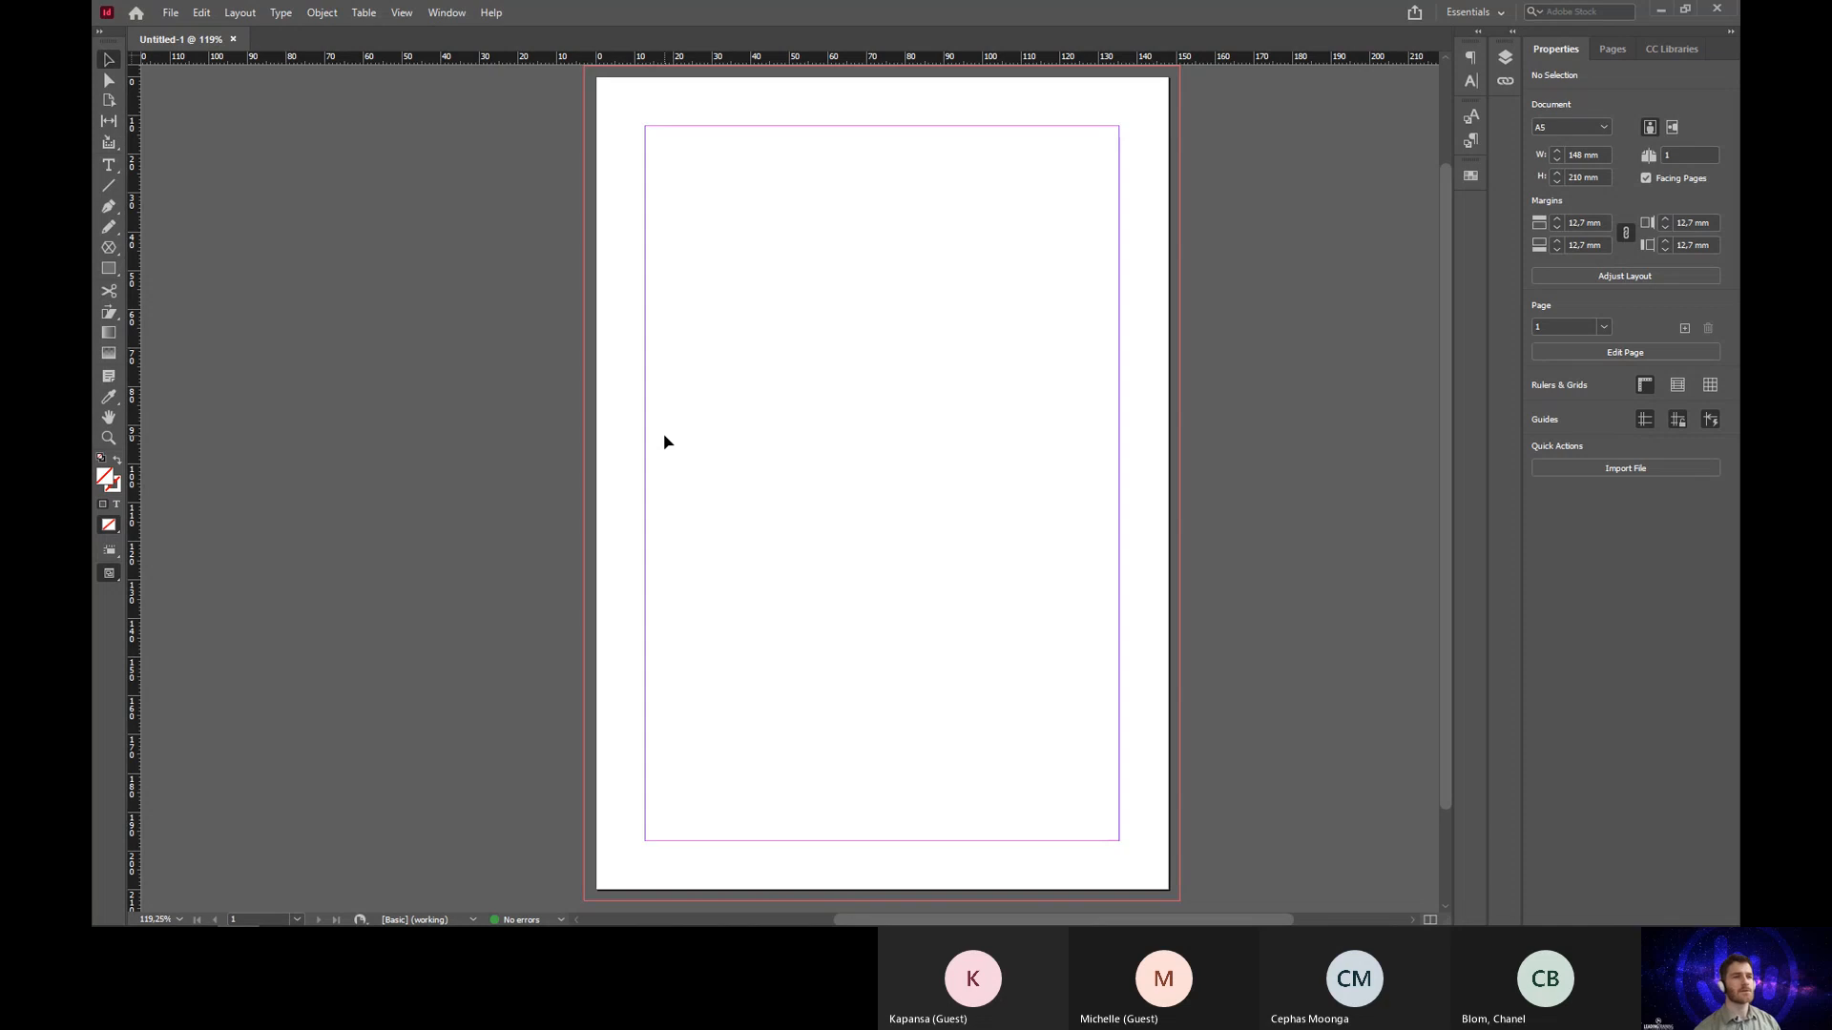
left_click(1624, 50)
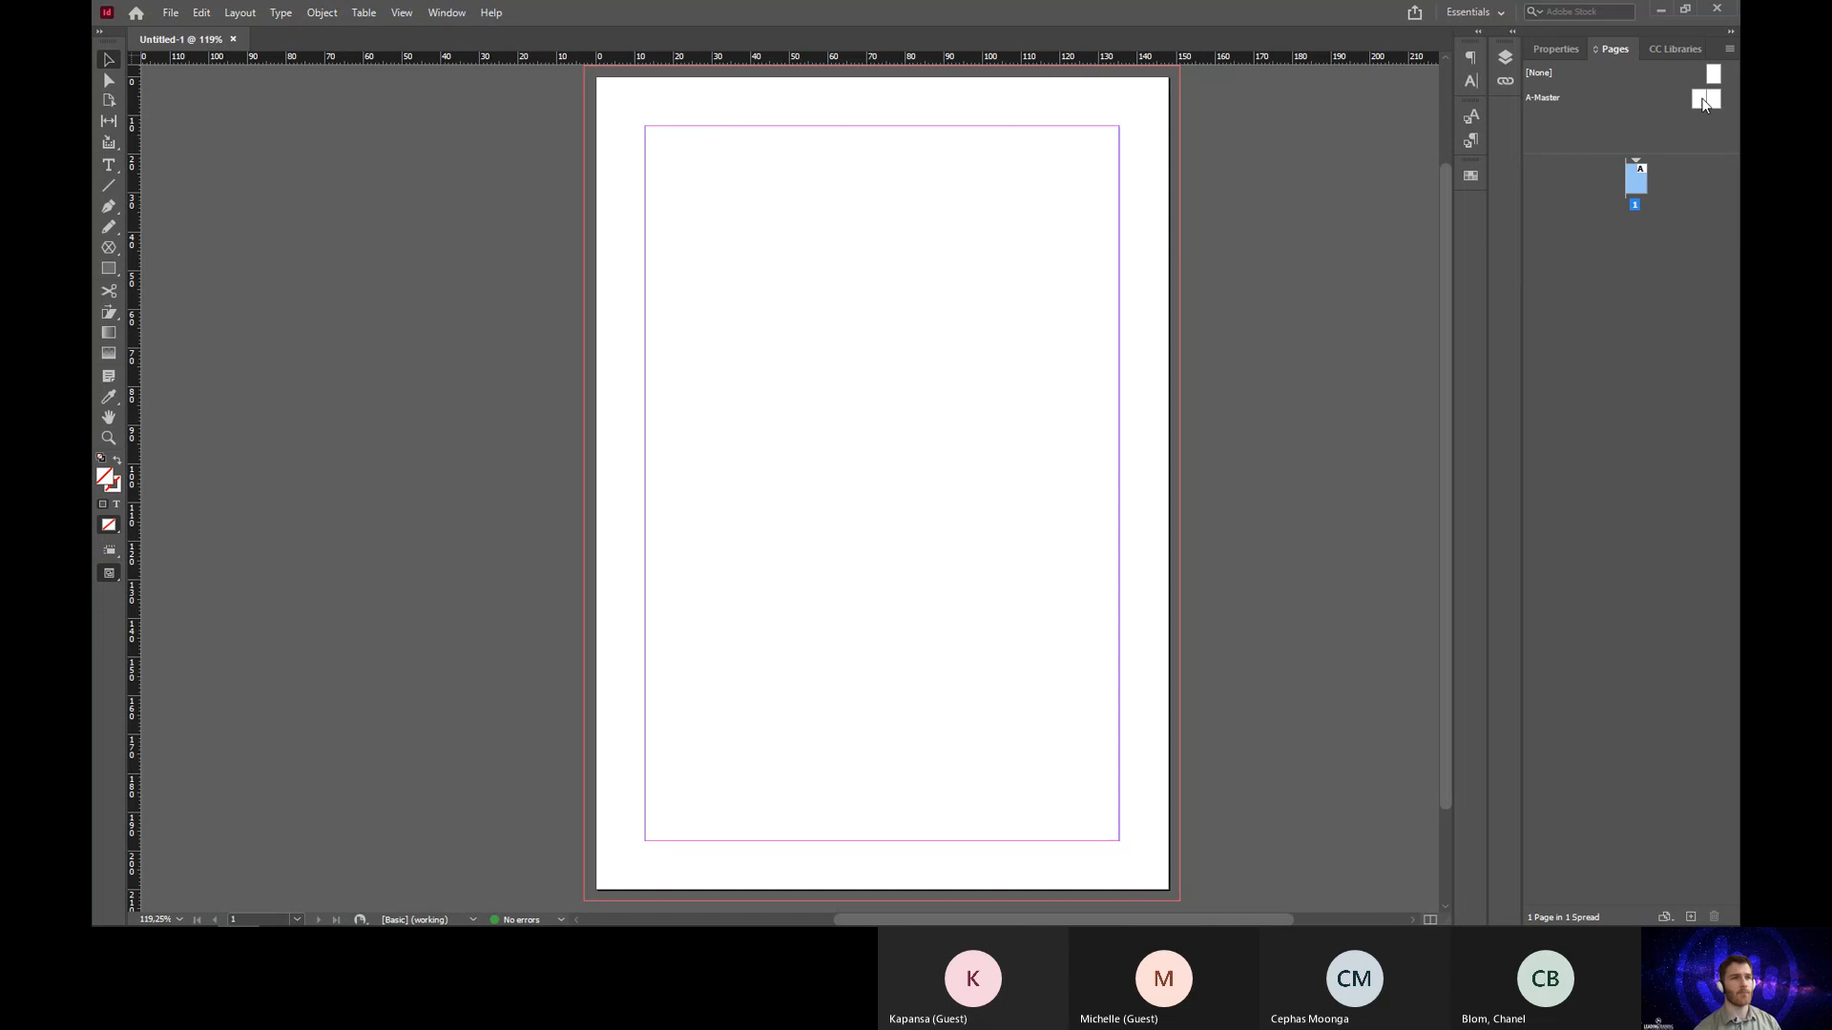
double_click(1701, 101)
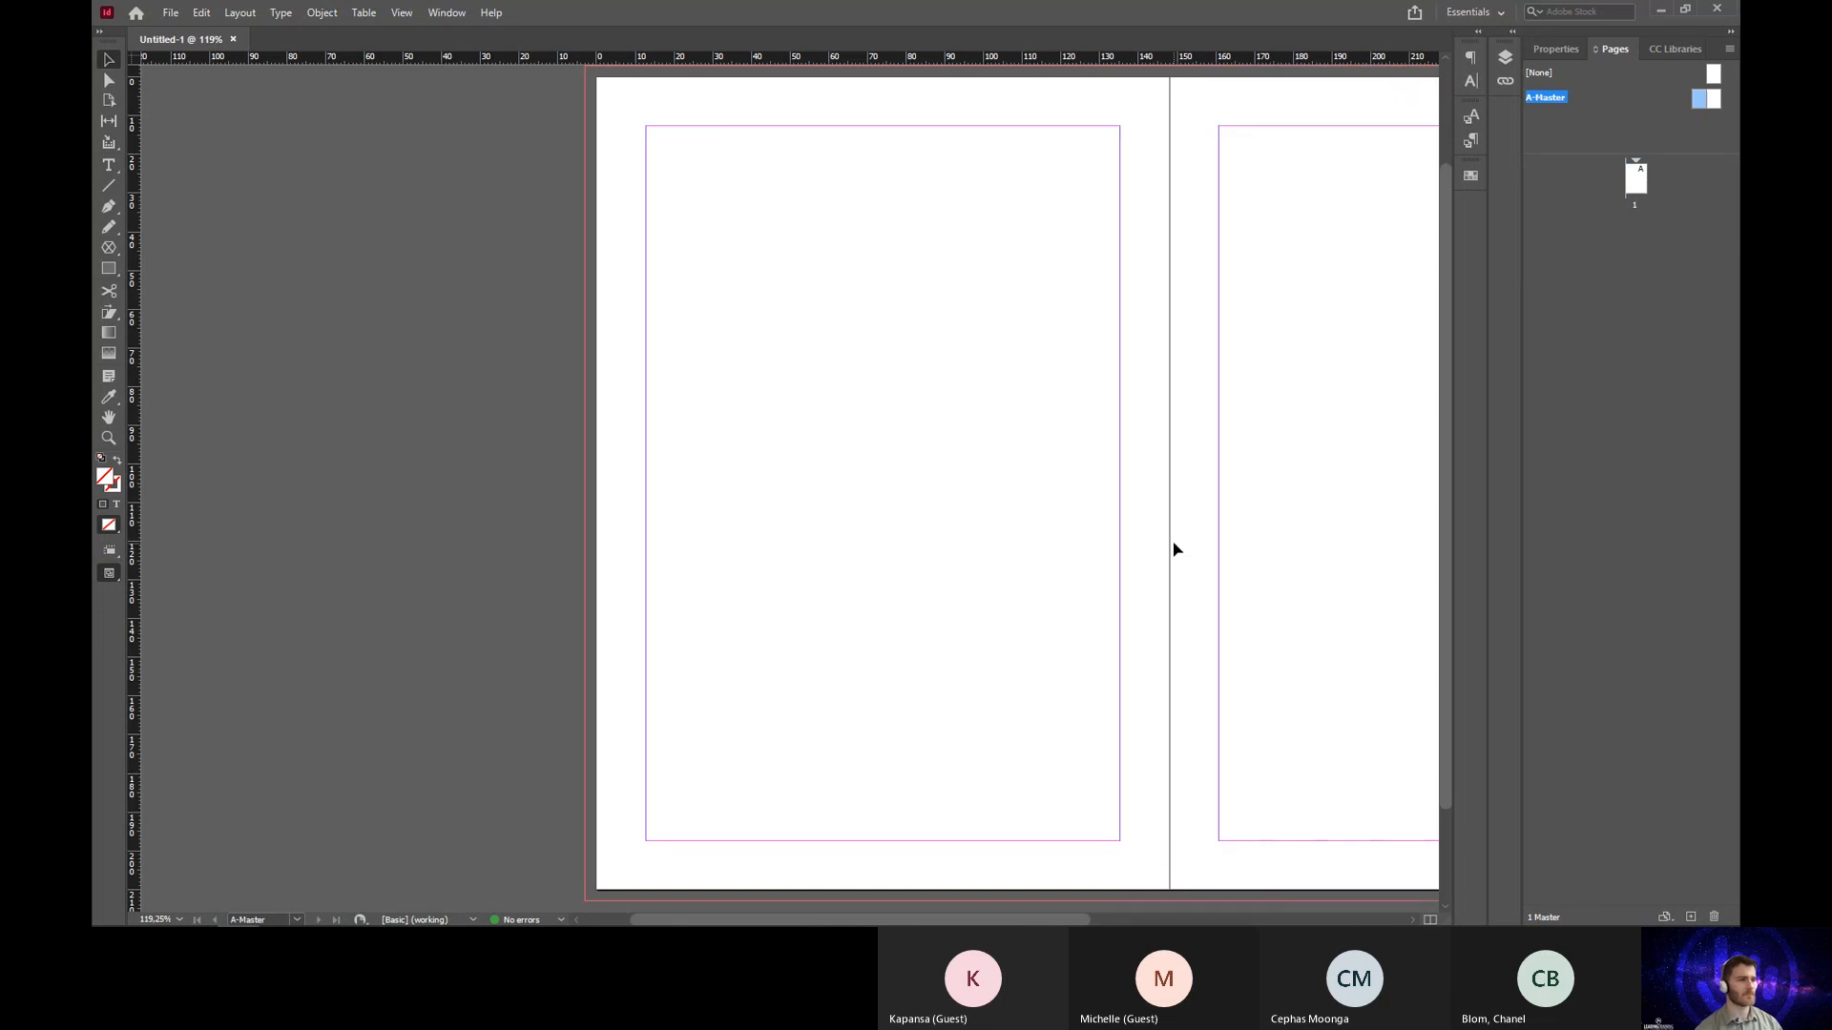
left_click_drag(1188, 551, 885, 560)
left_click(846, 474, "ctrl+alt")
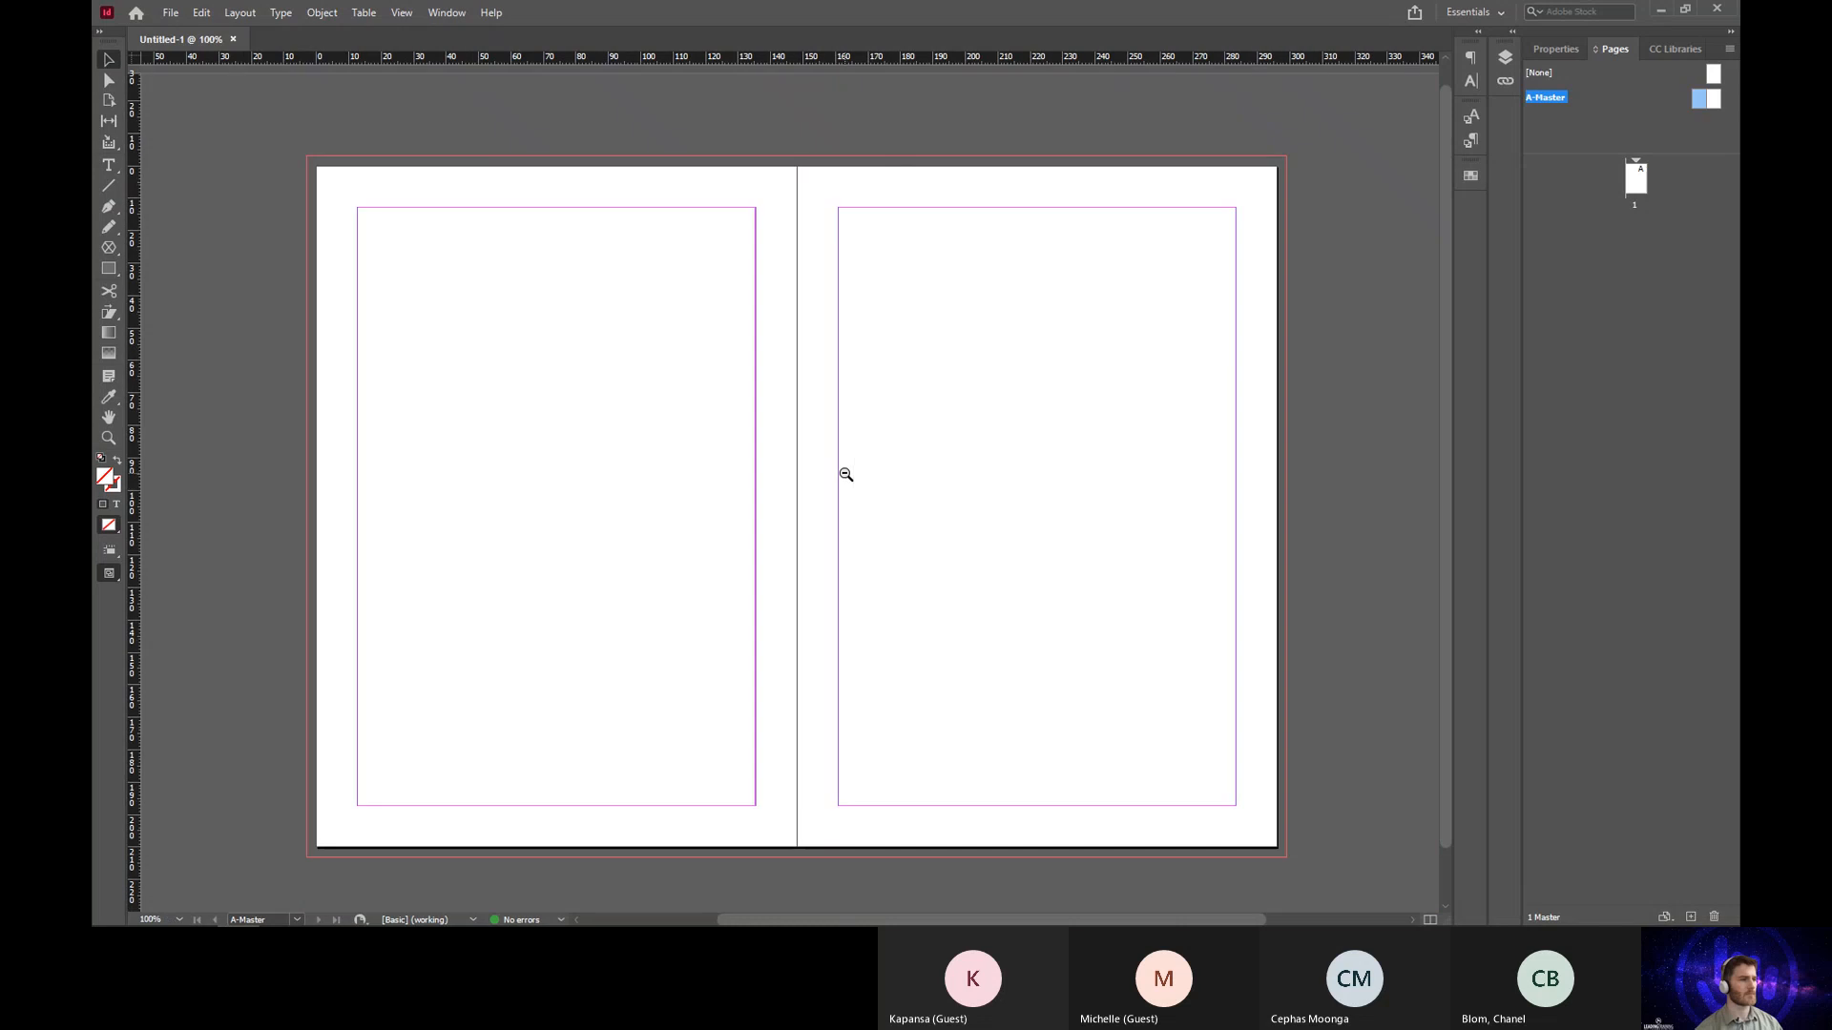
left_click_drag(845, 475, 900, 482)
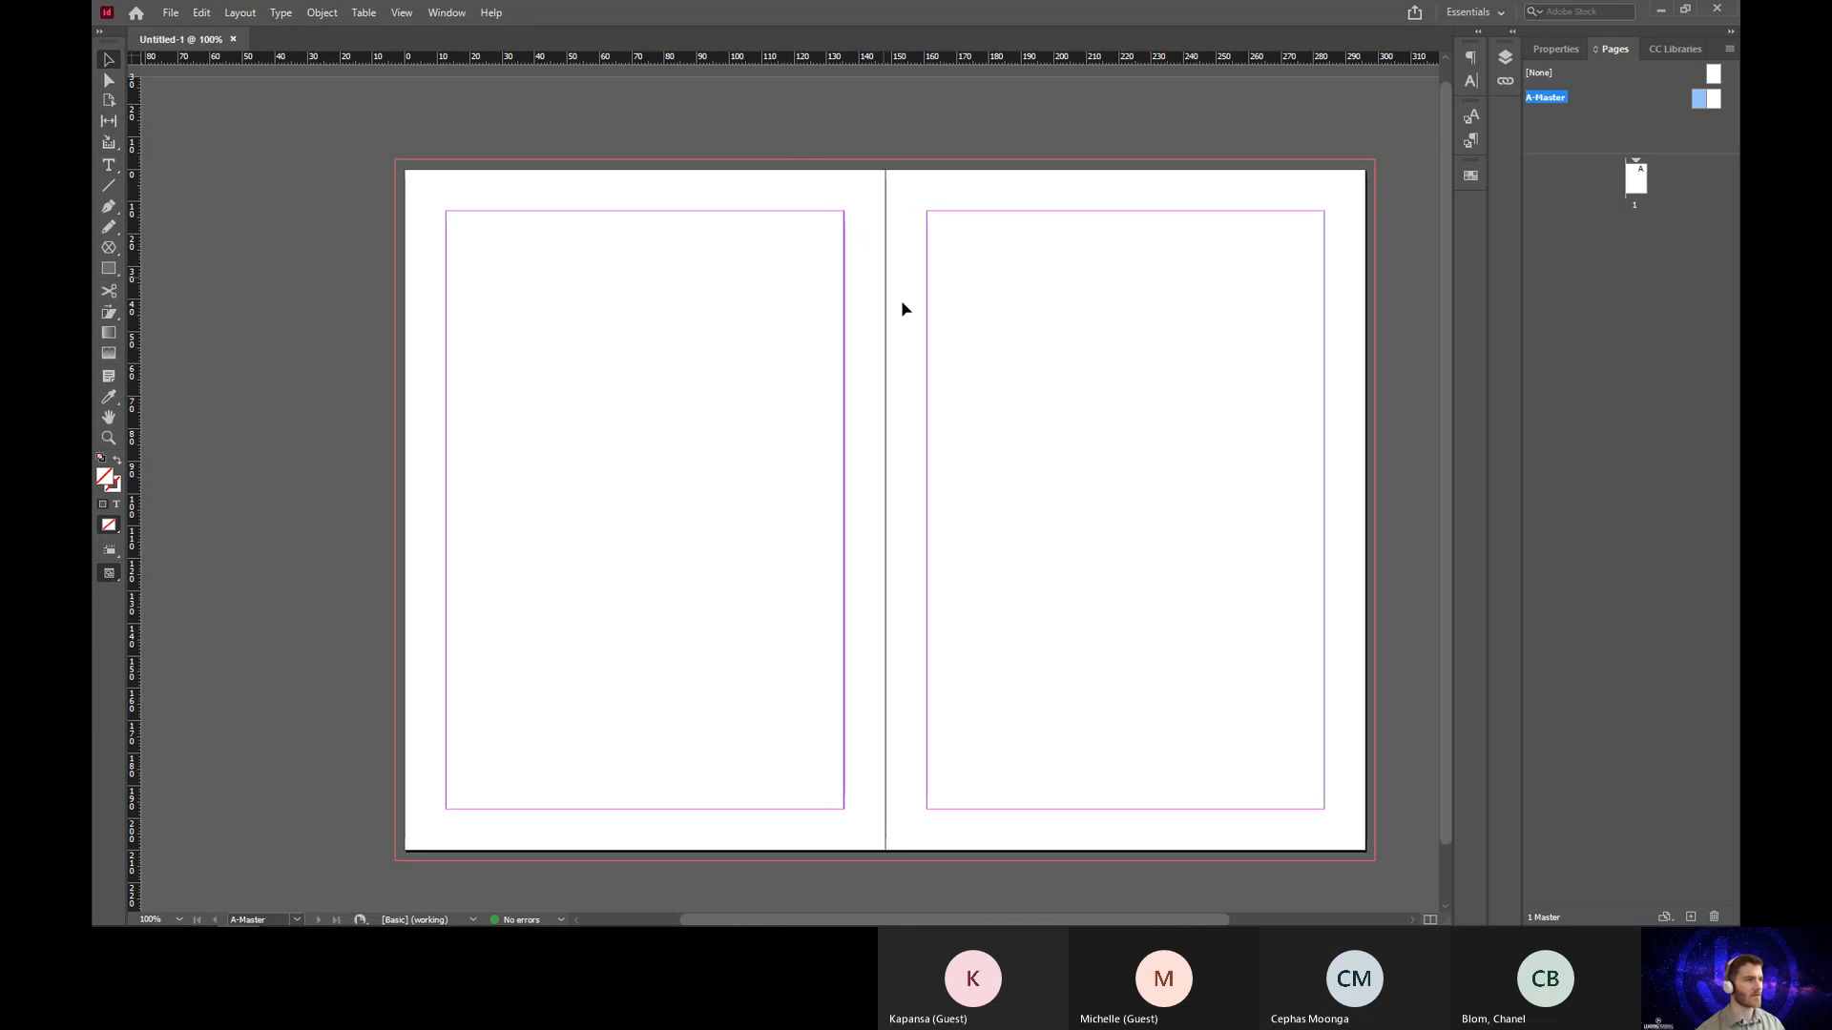
left_click(105, 270)
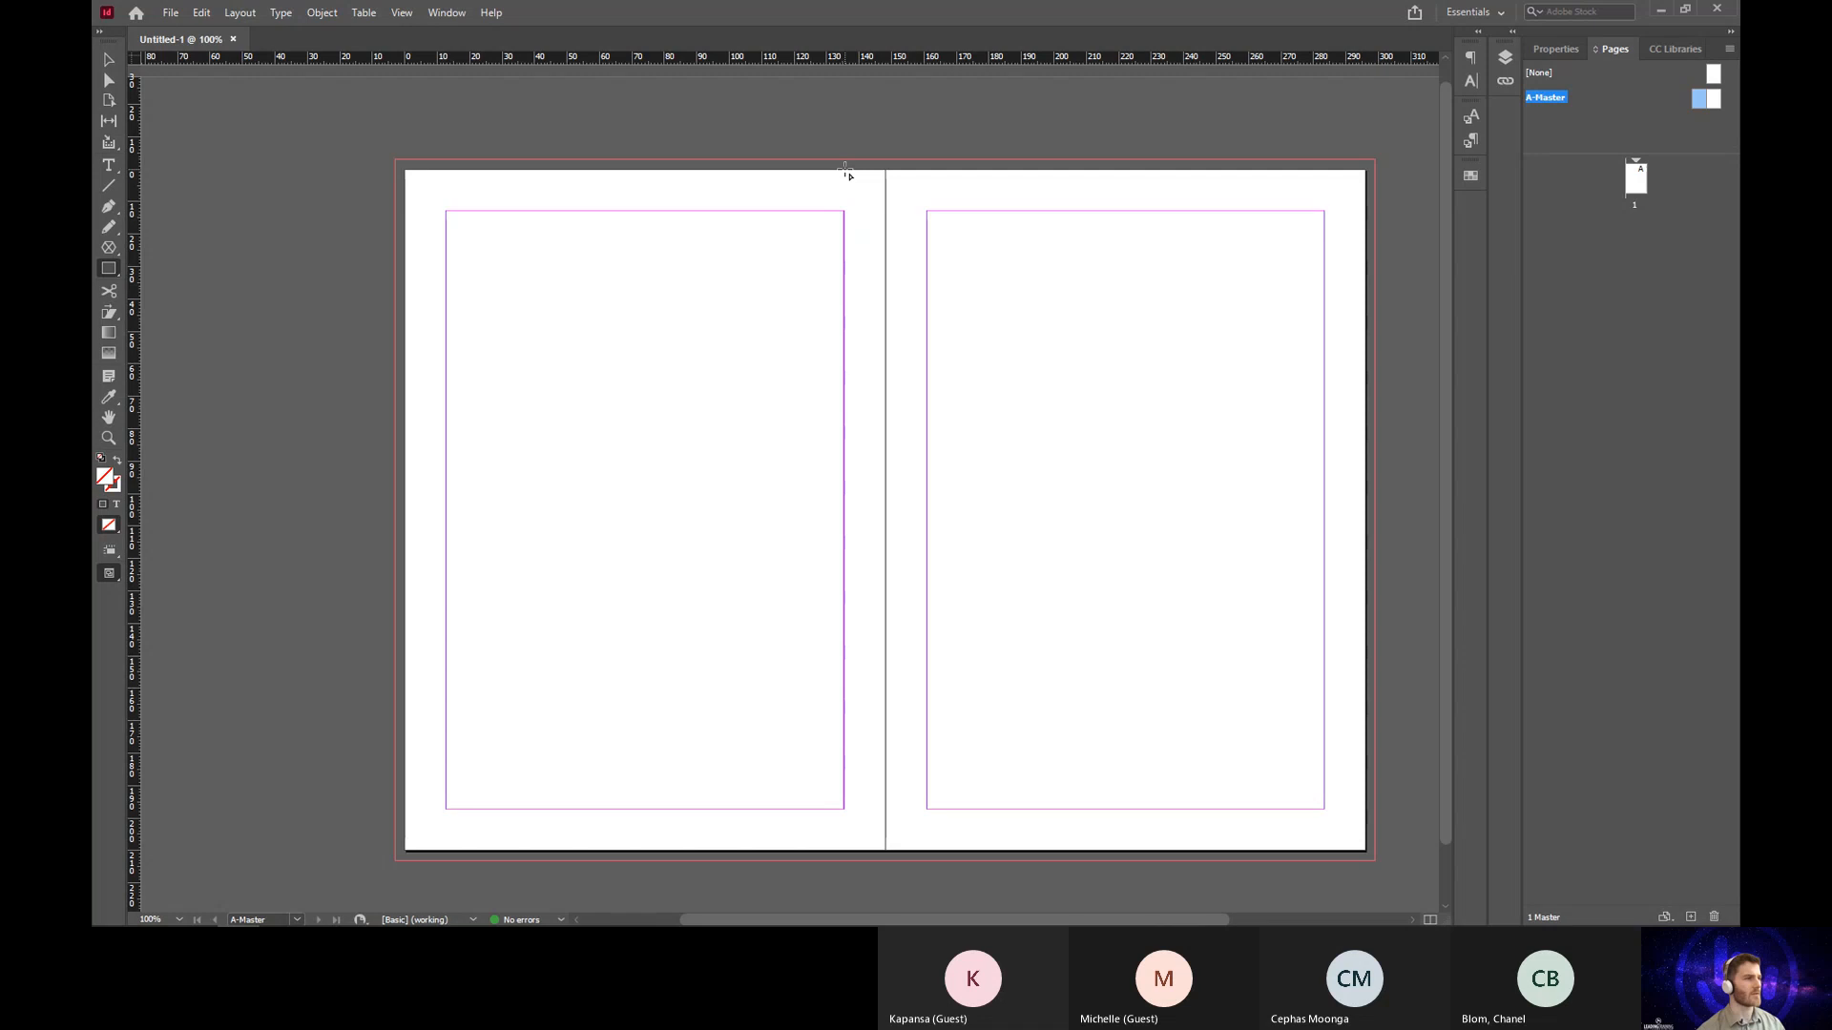
left_click_drag(846, 172, 932, 855)
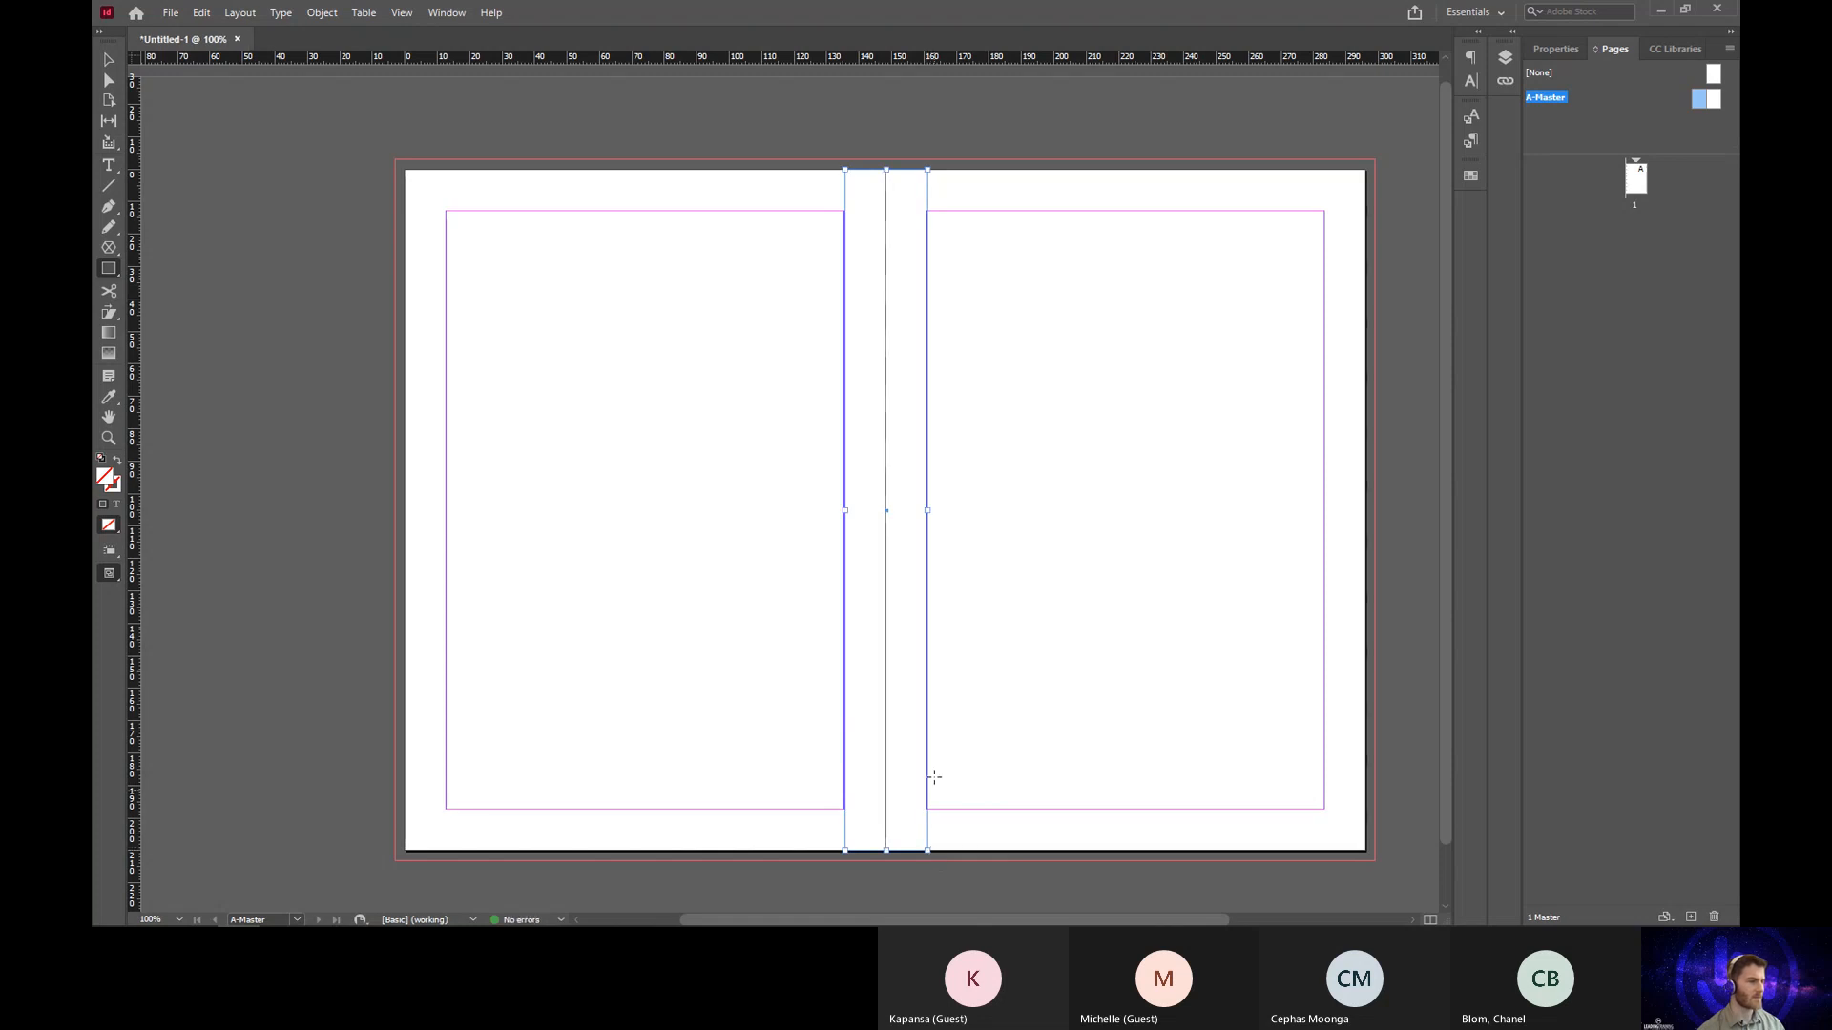
left_click(1565, 48)
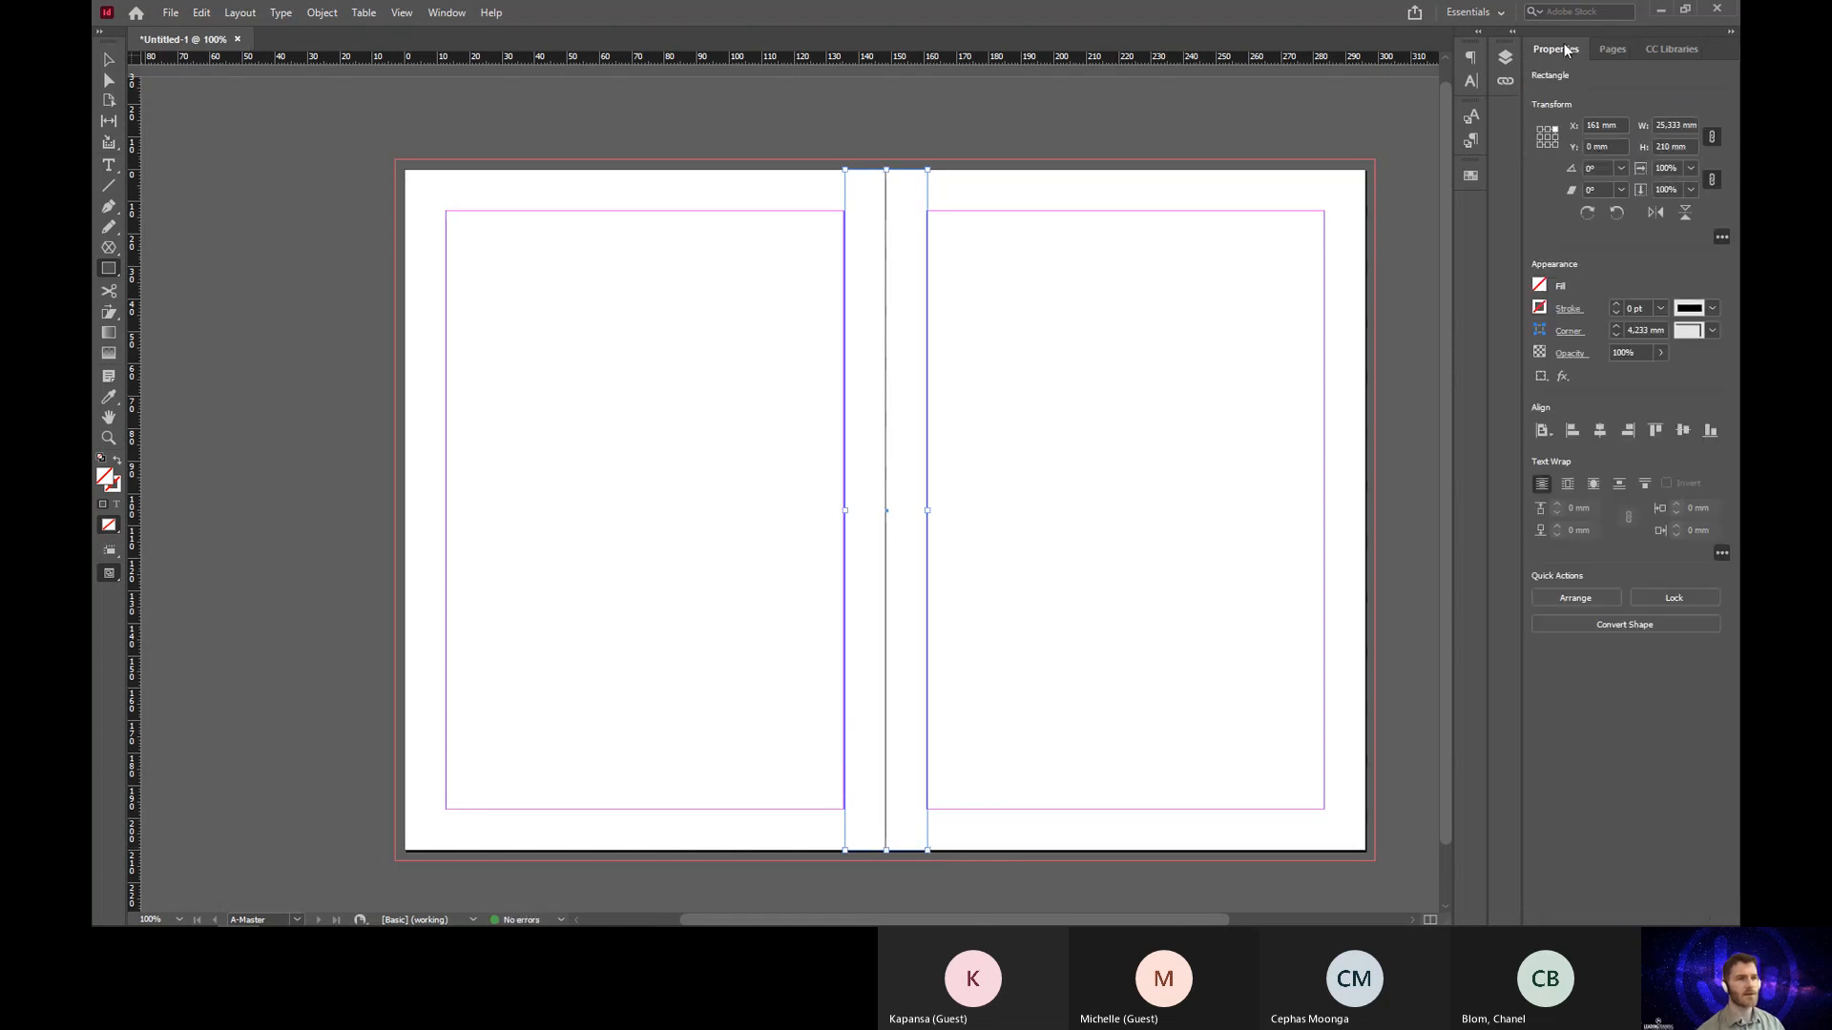
left_click(1547, 288)
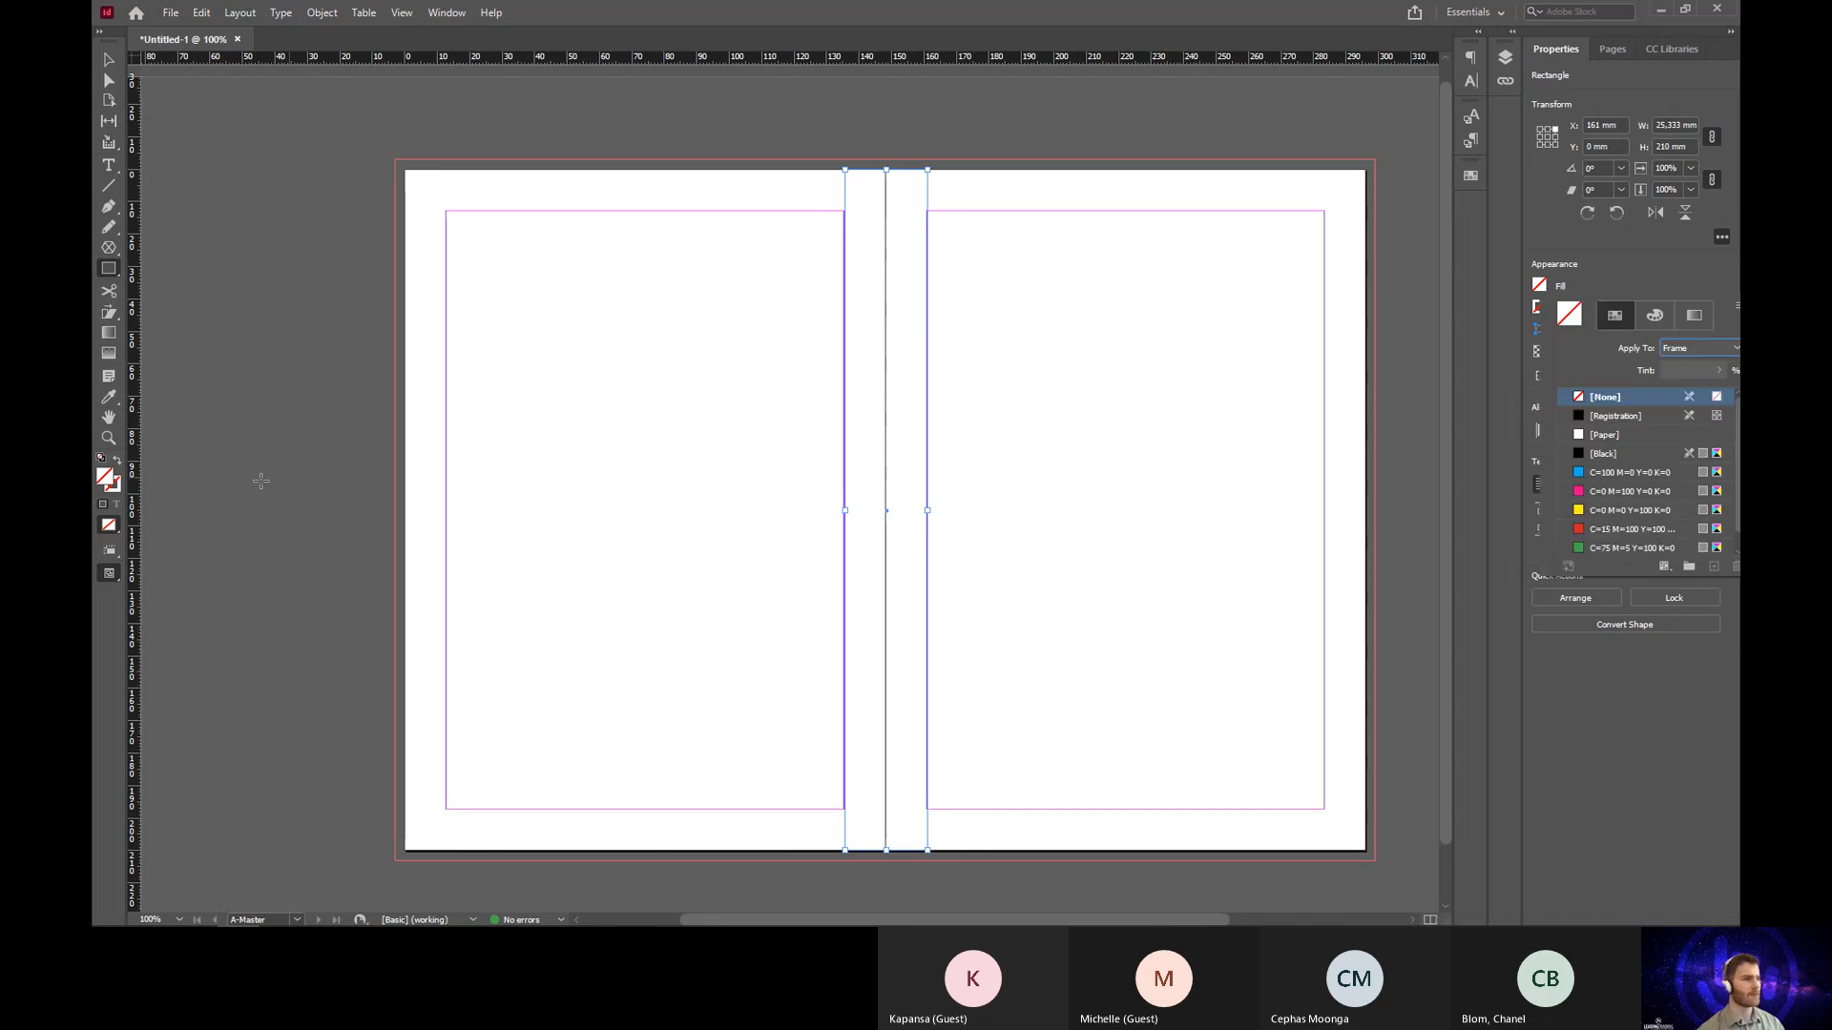
left_click(110, 485)
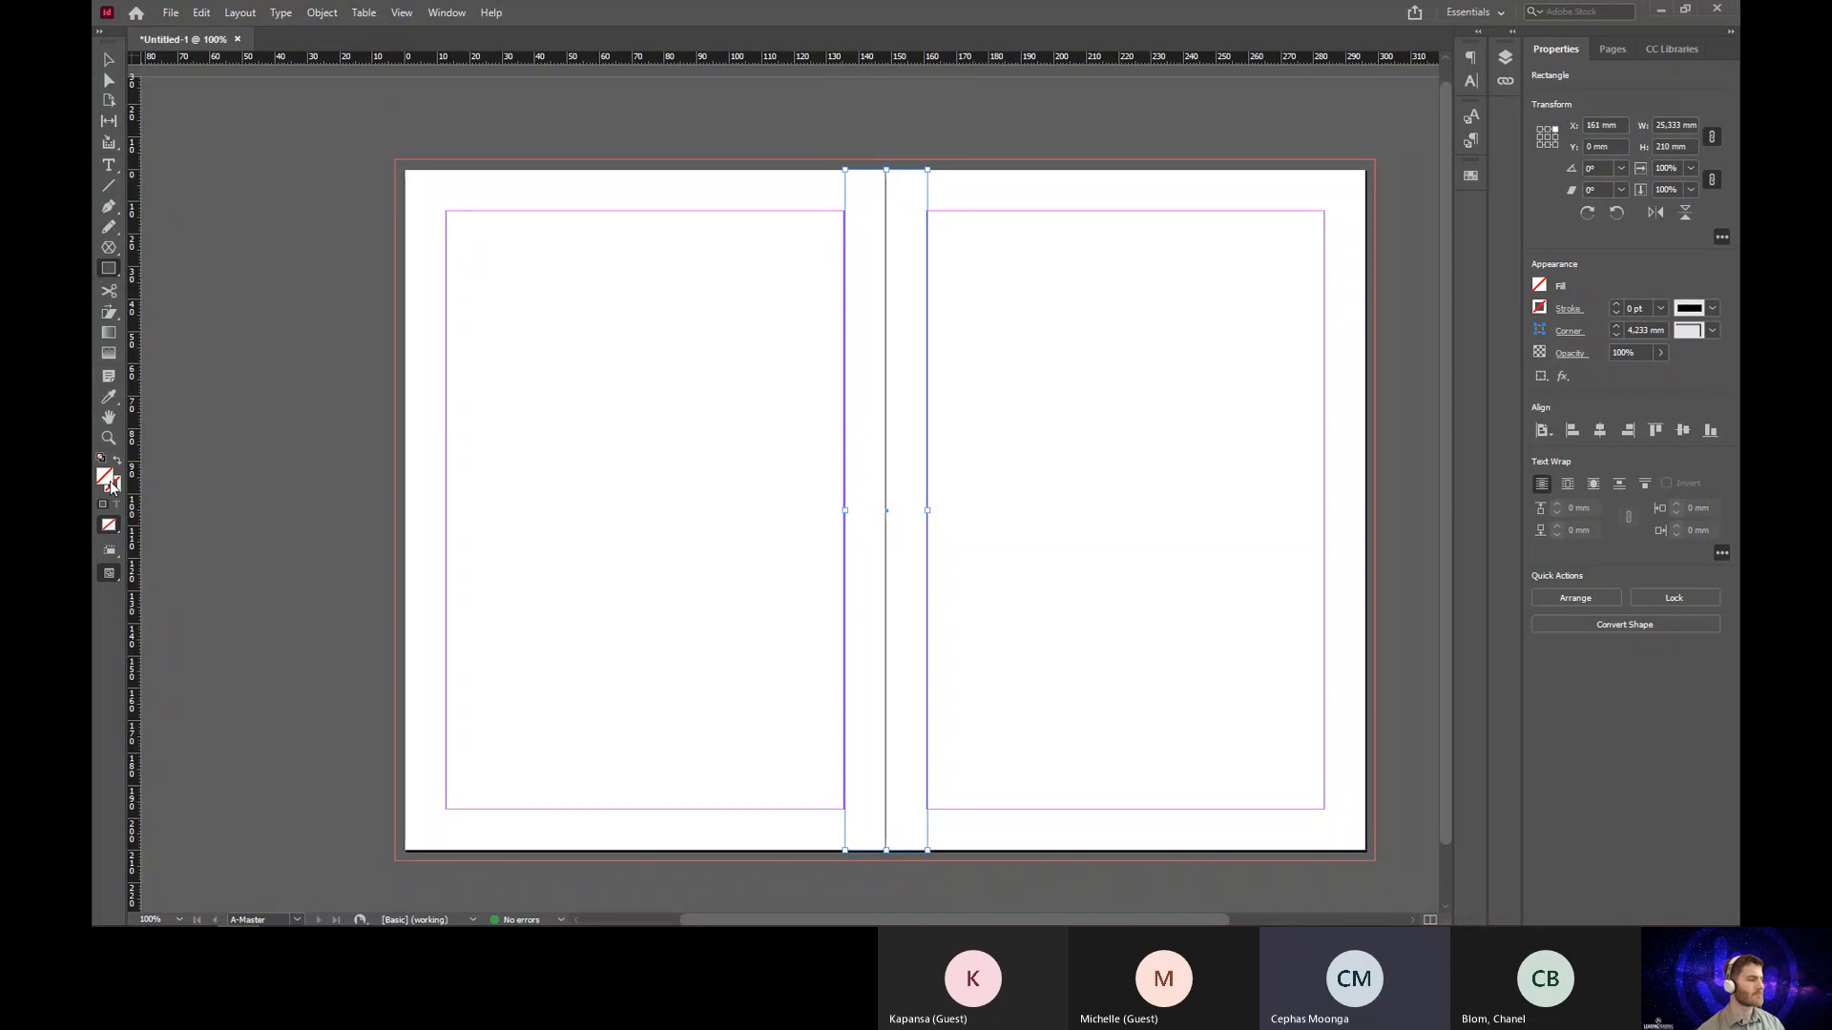
double_click(111, 484)
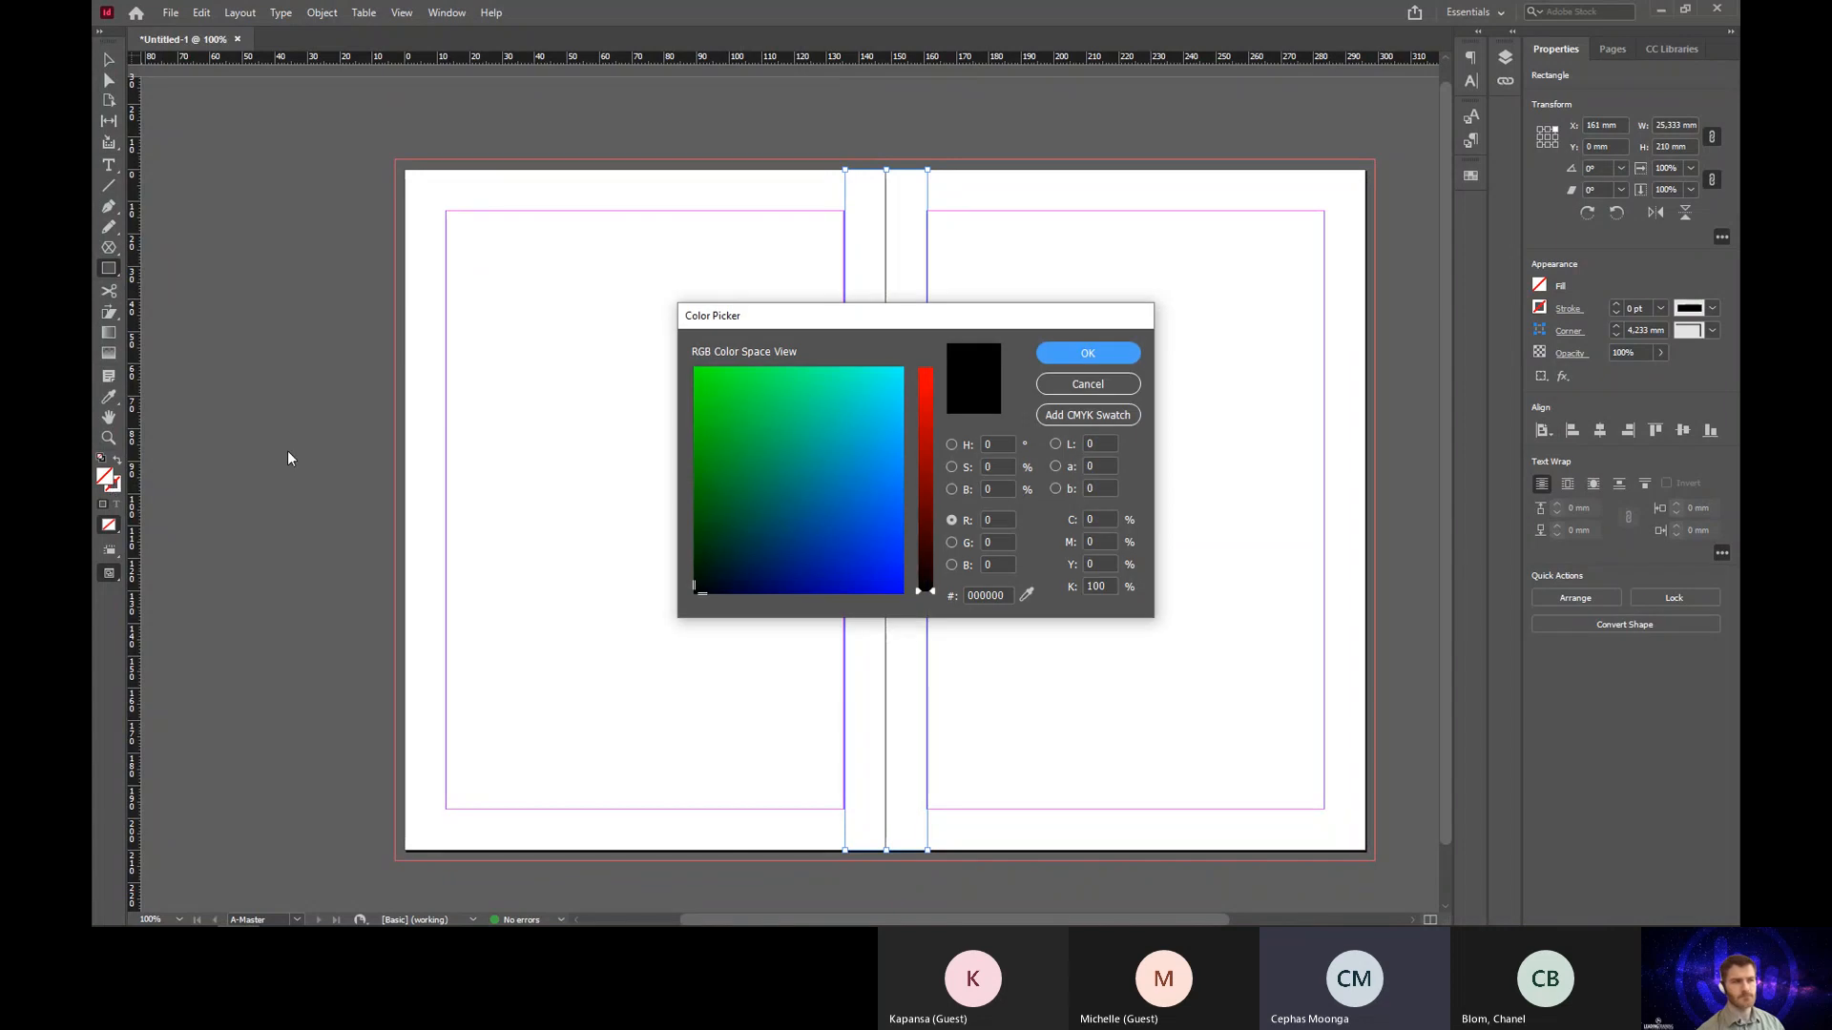
left_click(1088, 384)
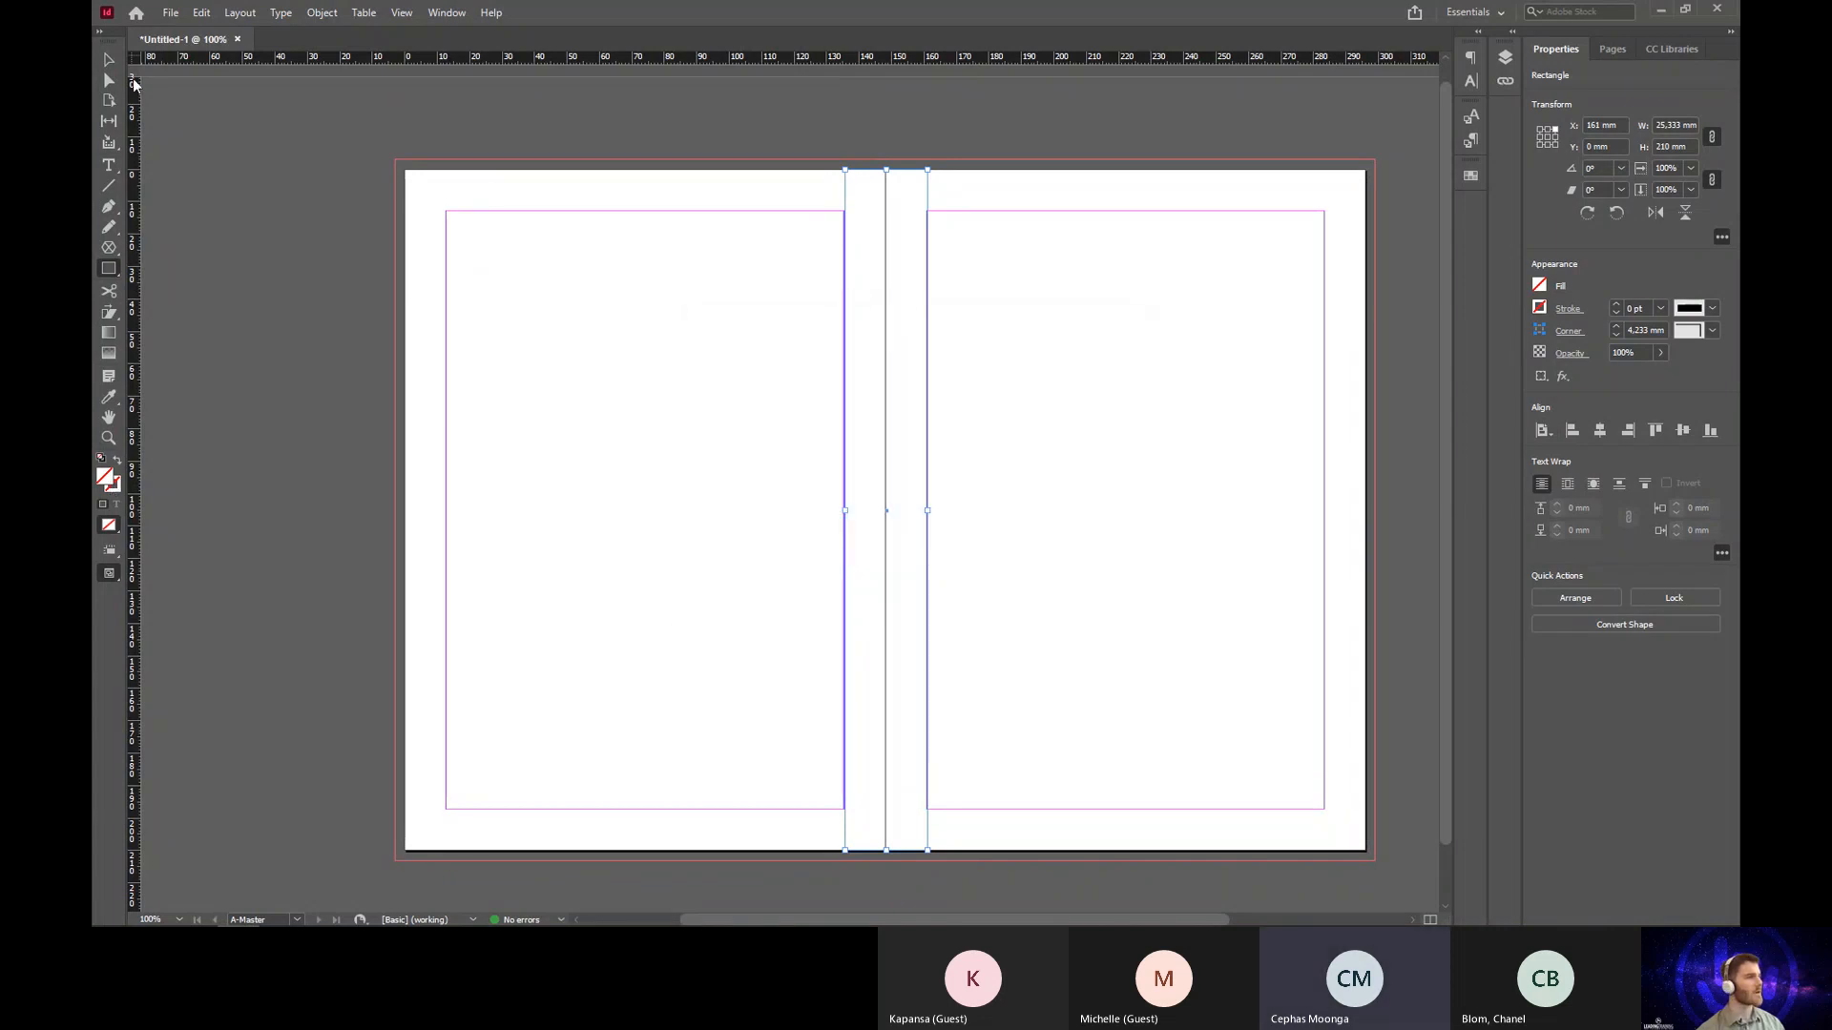
Step: Select the spine rectangle on the A-Master spread and fill it with a cyan-blue colour chosen by hue
left_click(1621, 49)
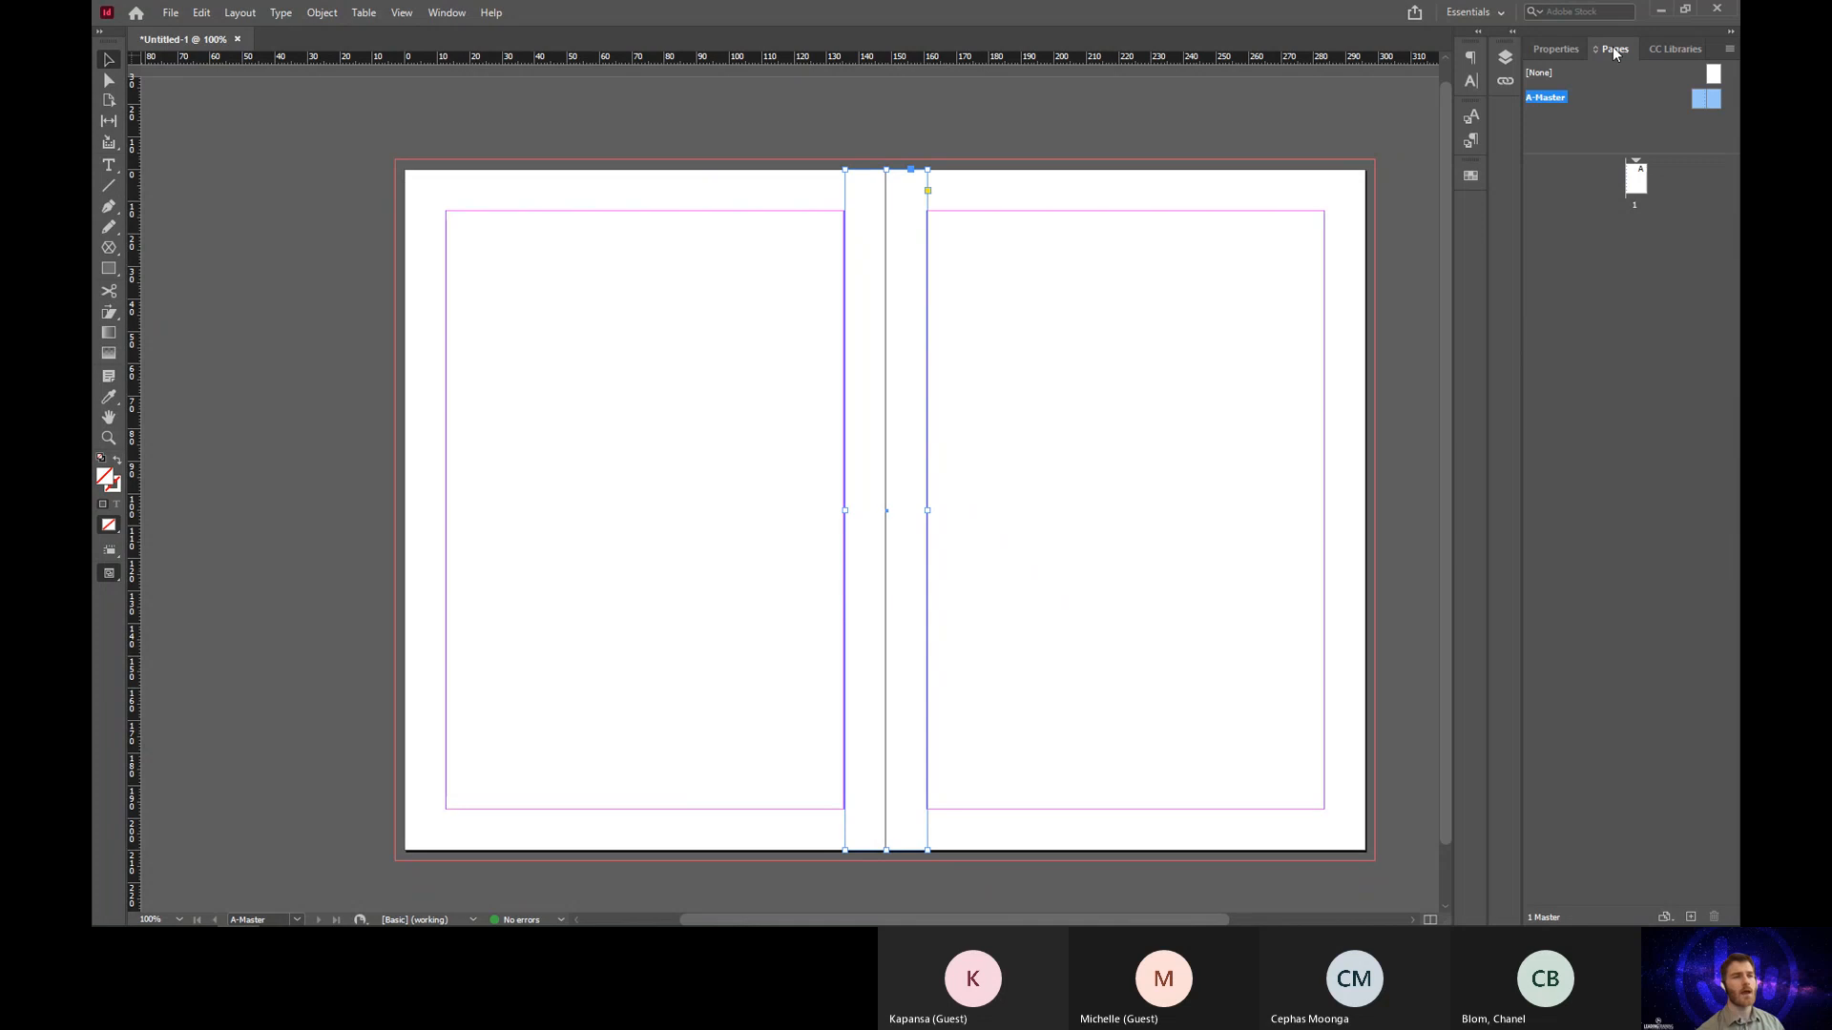
double_click(1702, 105)
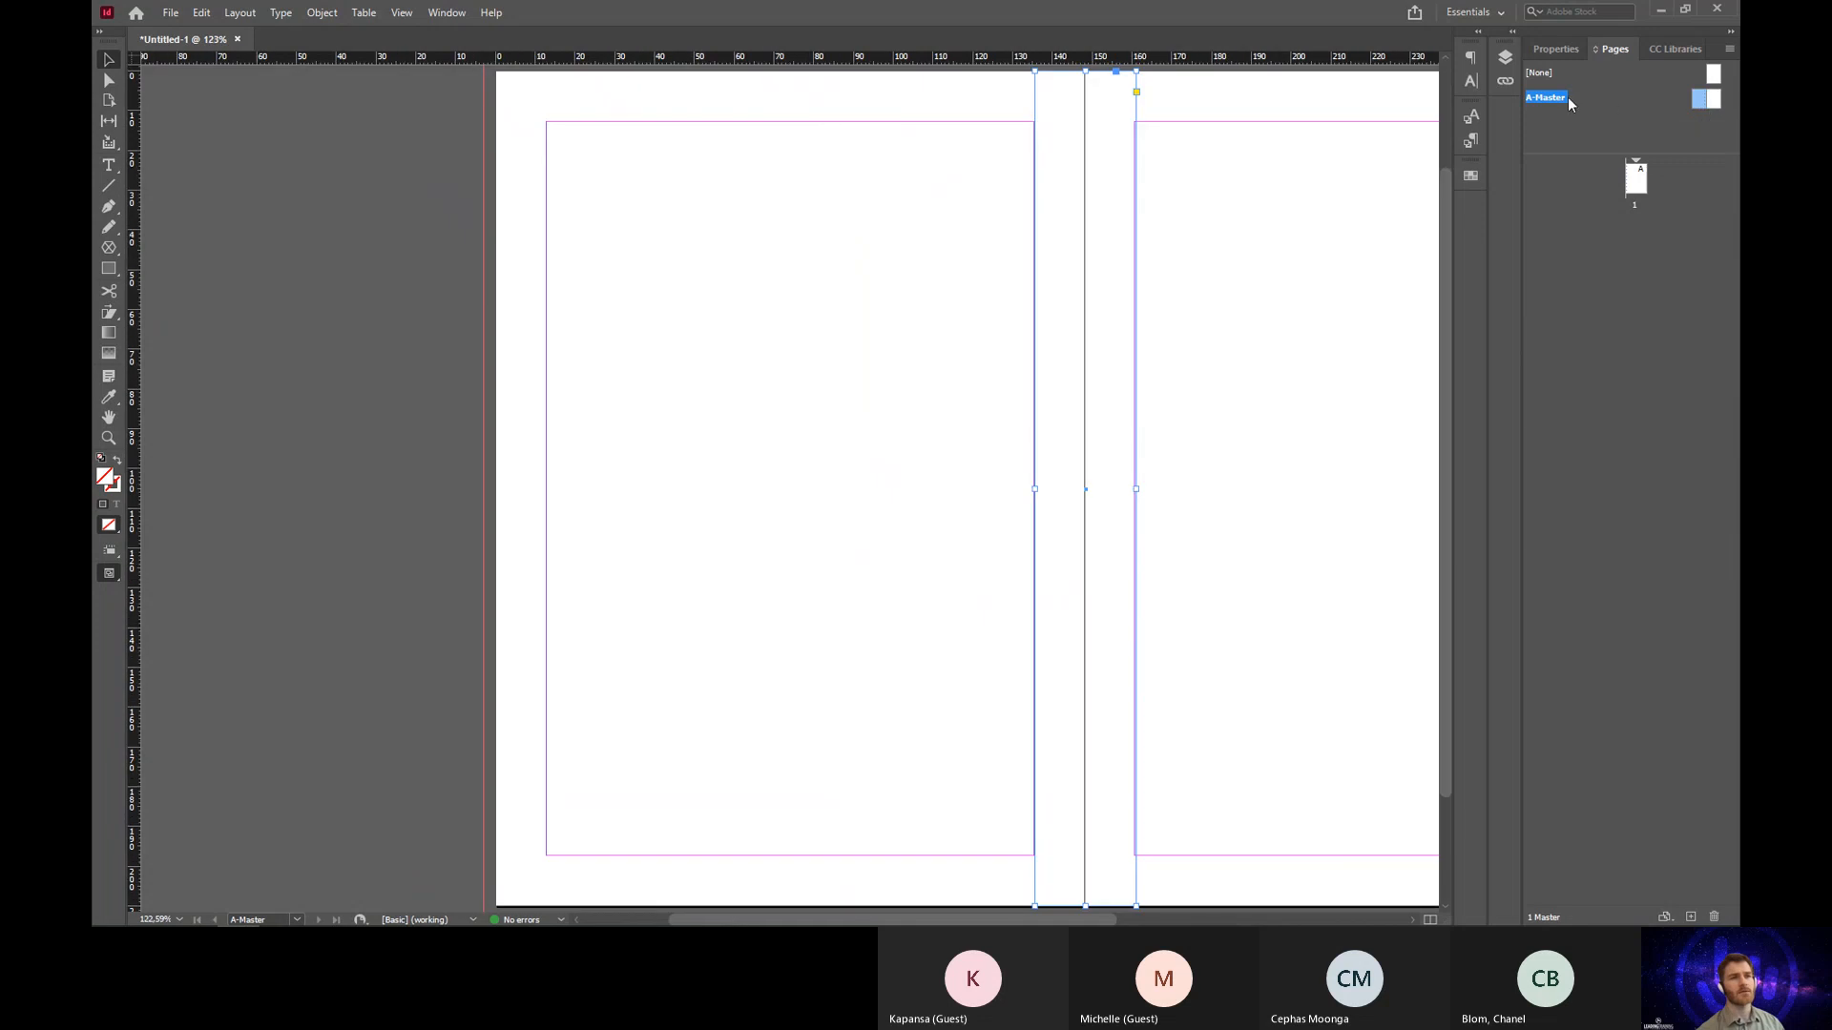
left_click(1230, 306)
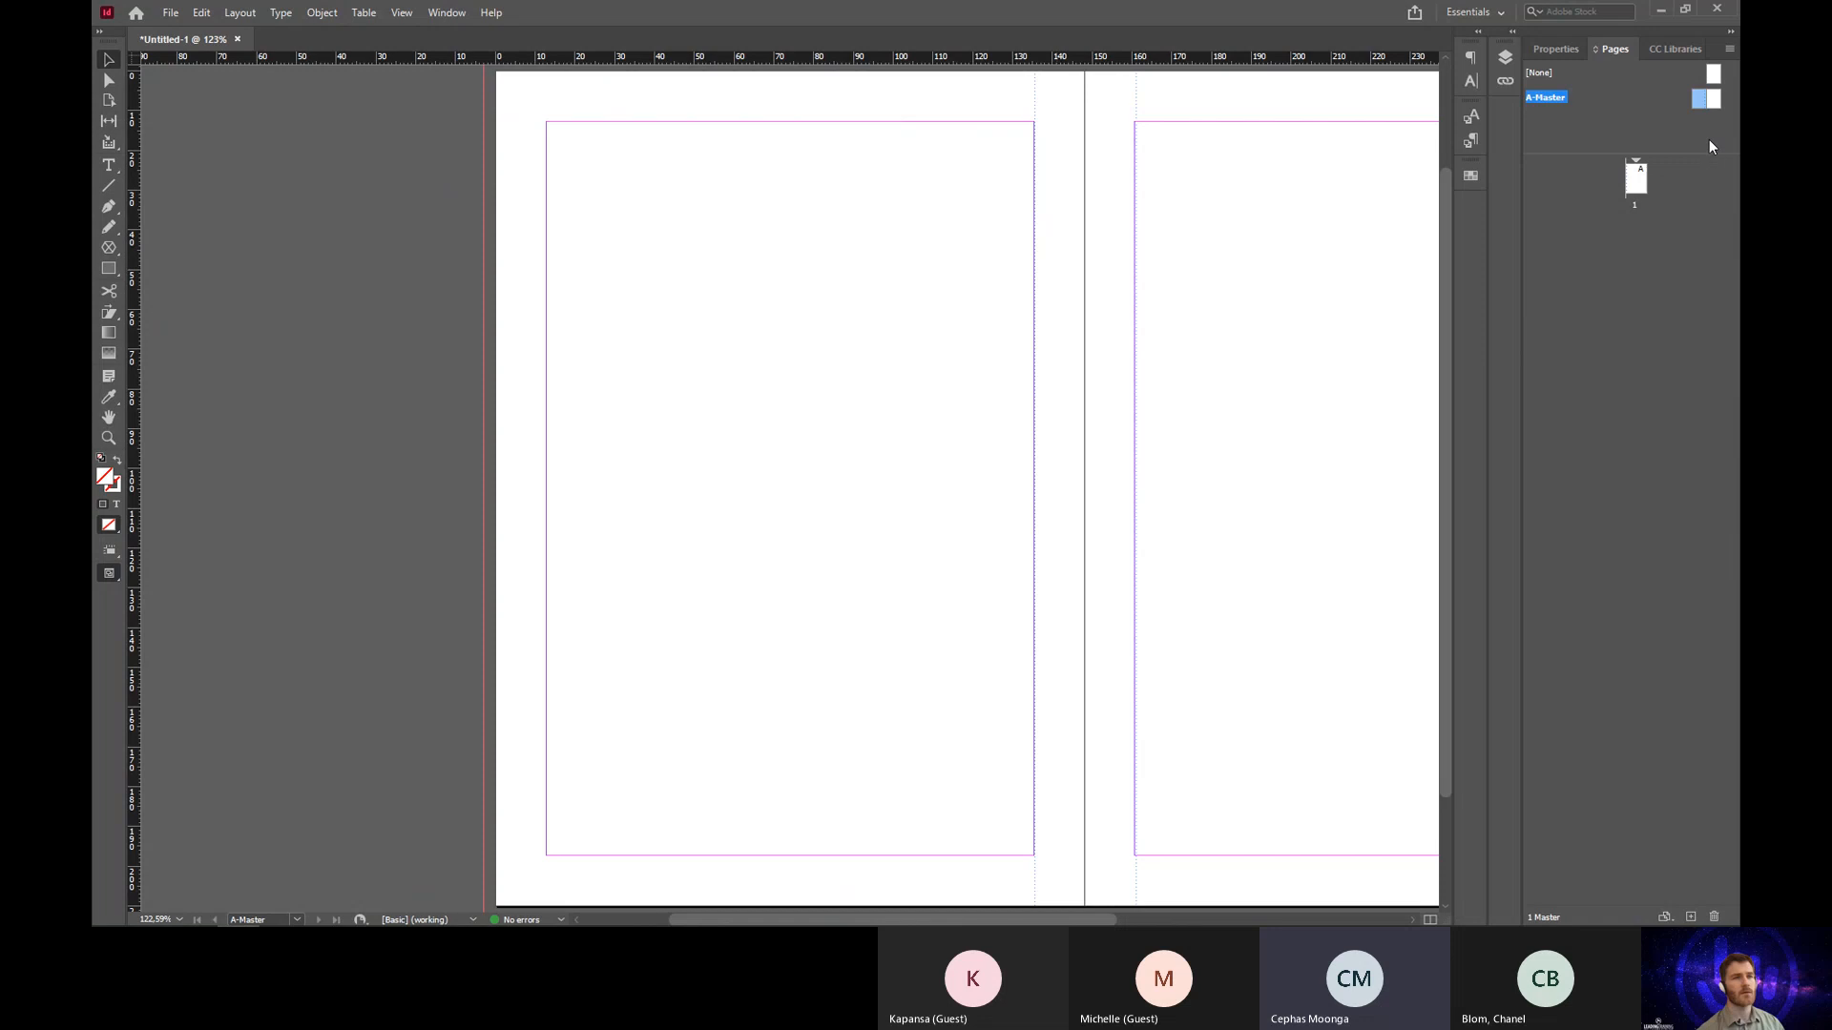
left_click(1137, 99)
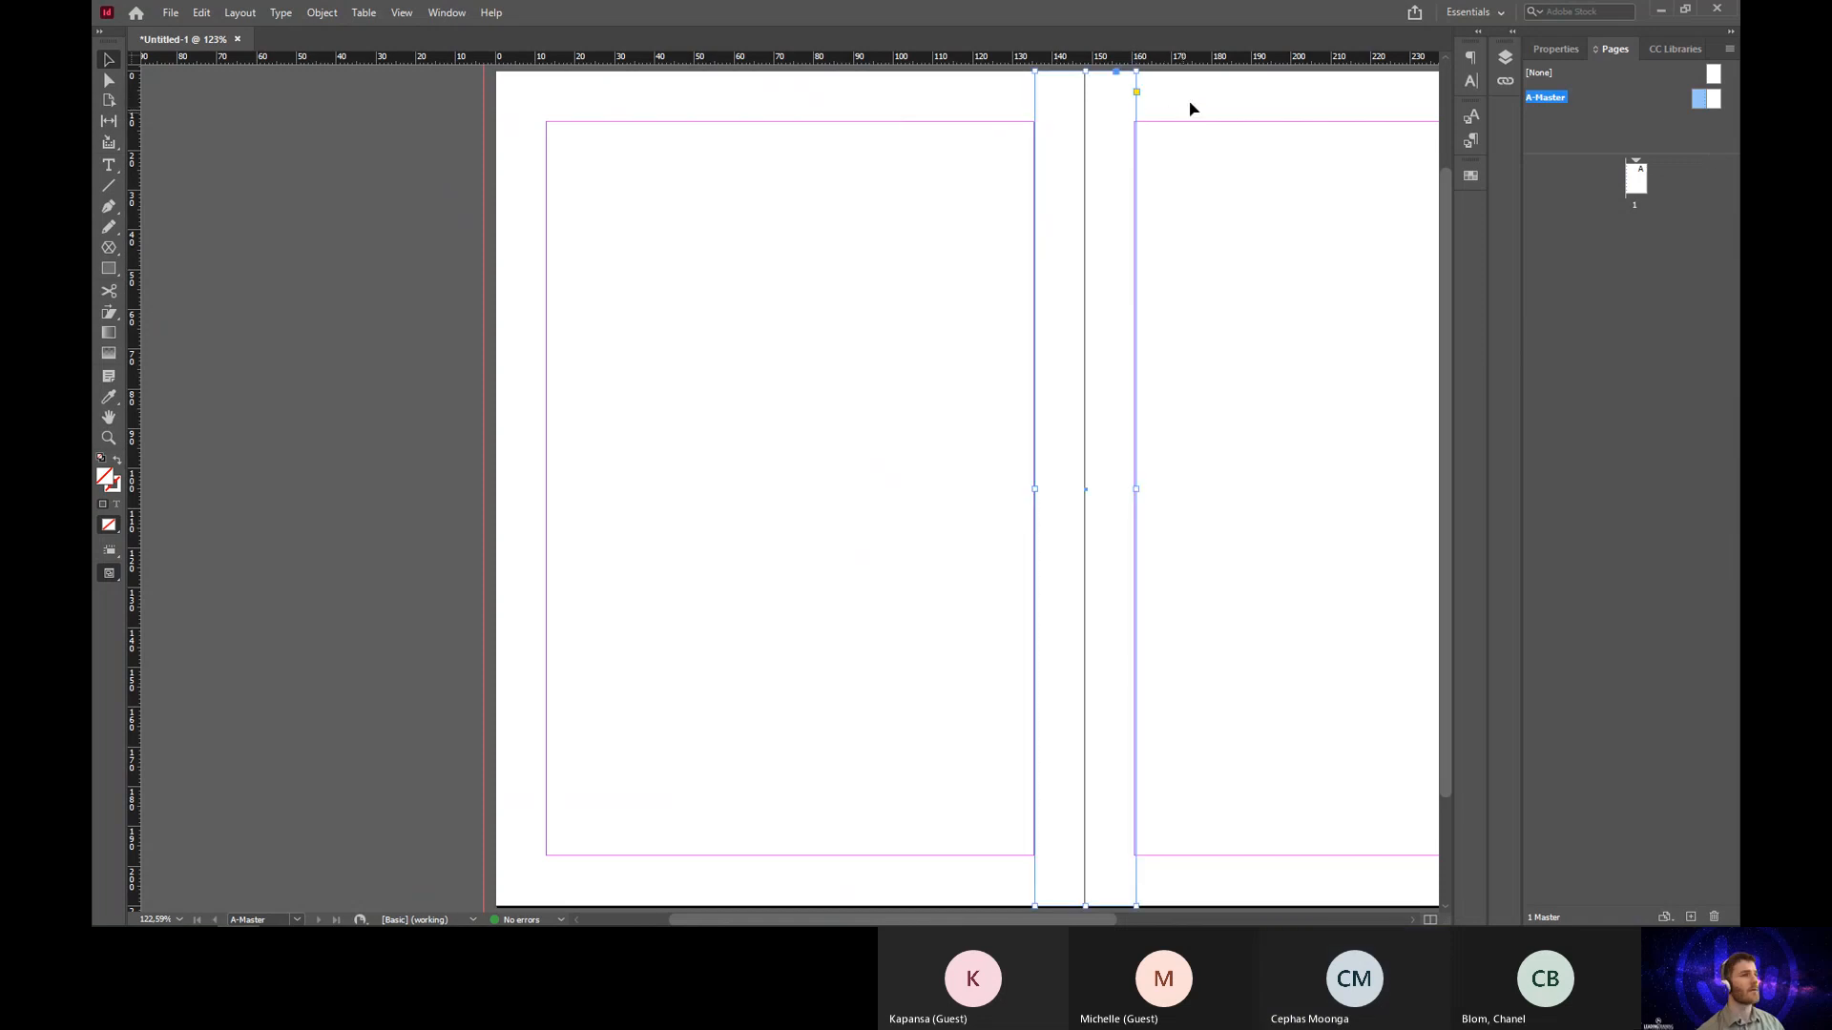
left_click(1550, 49)
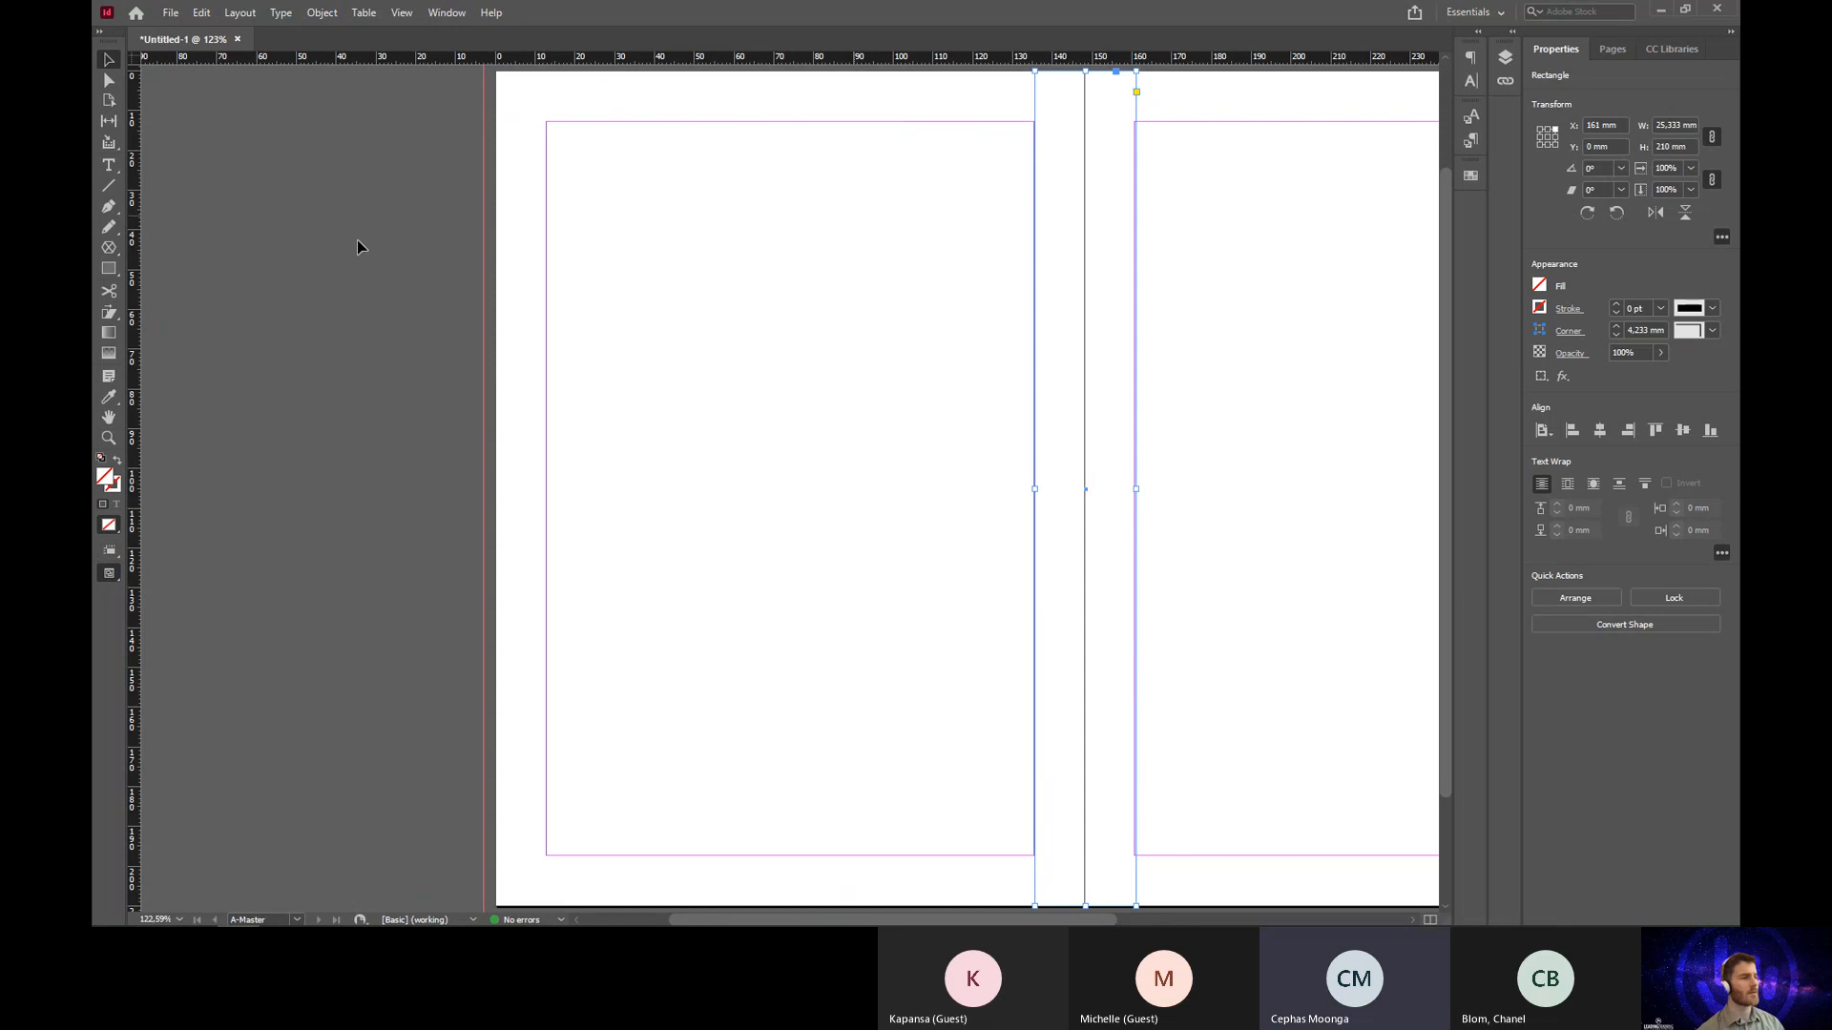
double_click(108, 482)
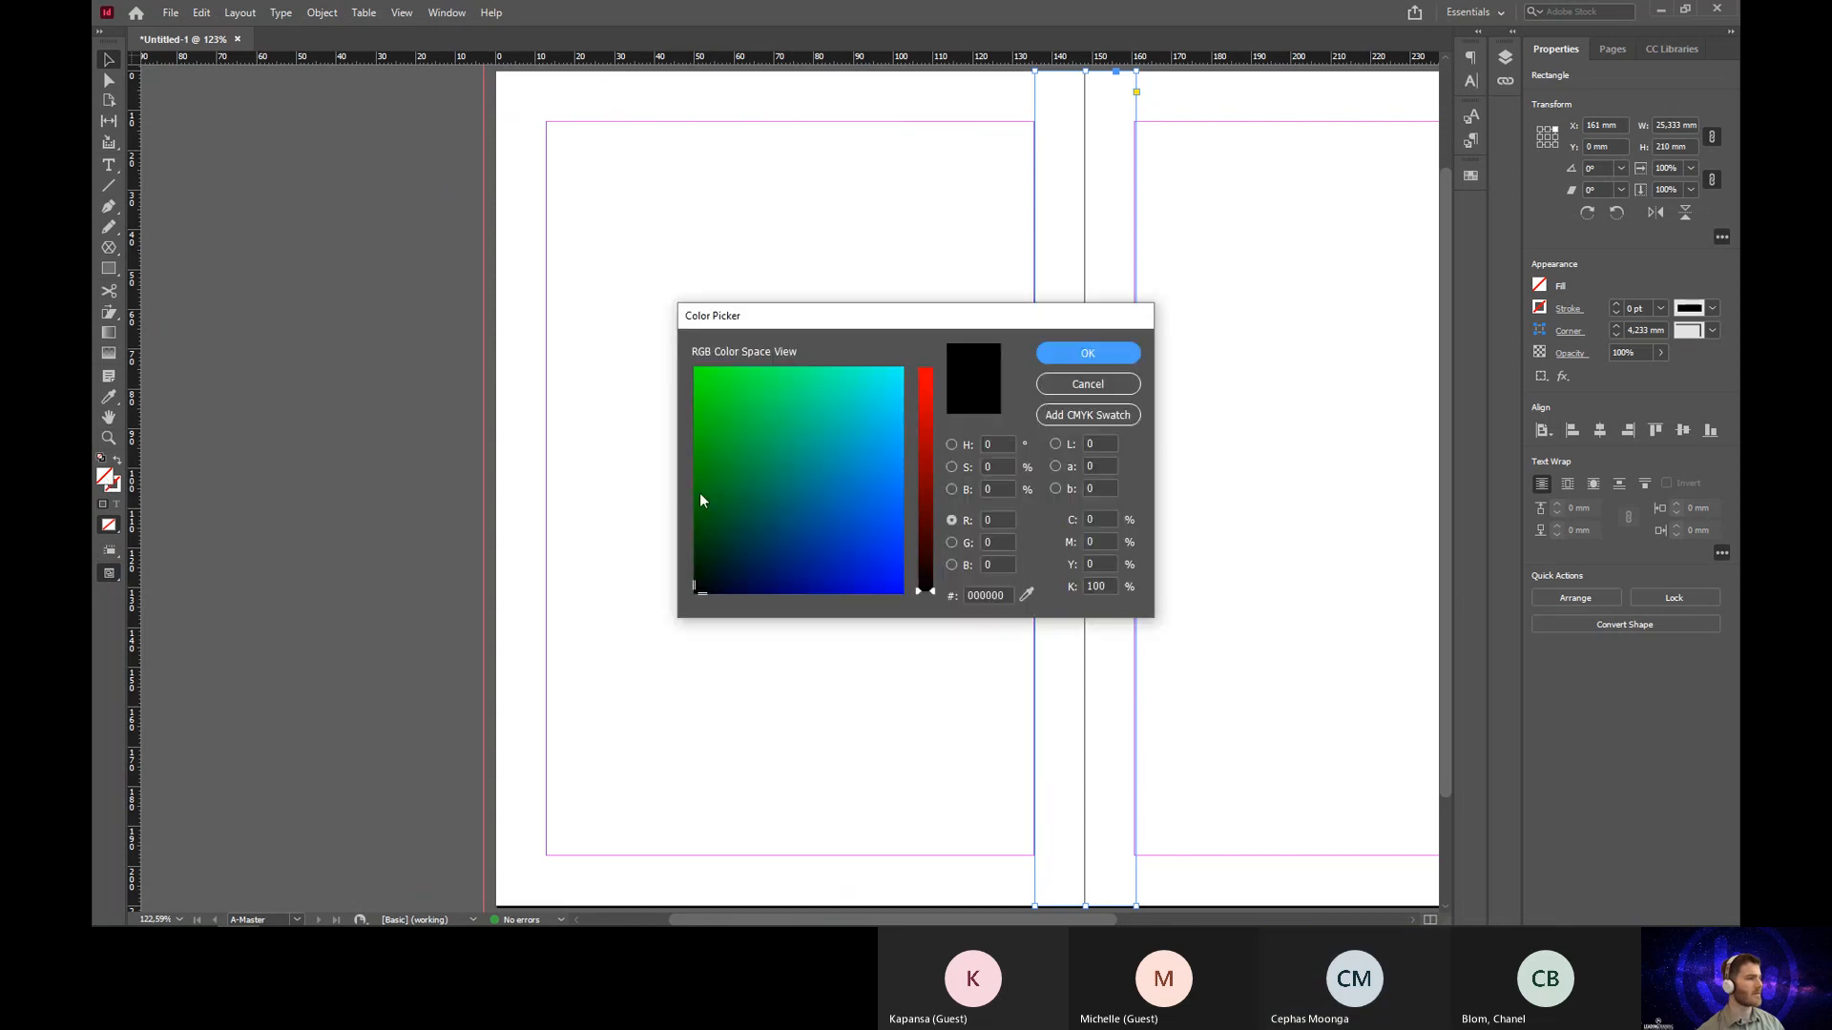
left_click(951, 445)
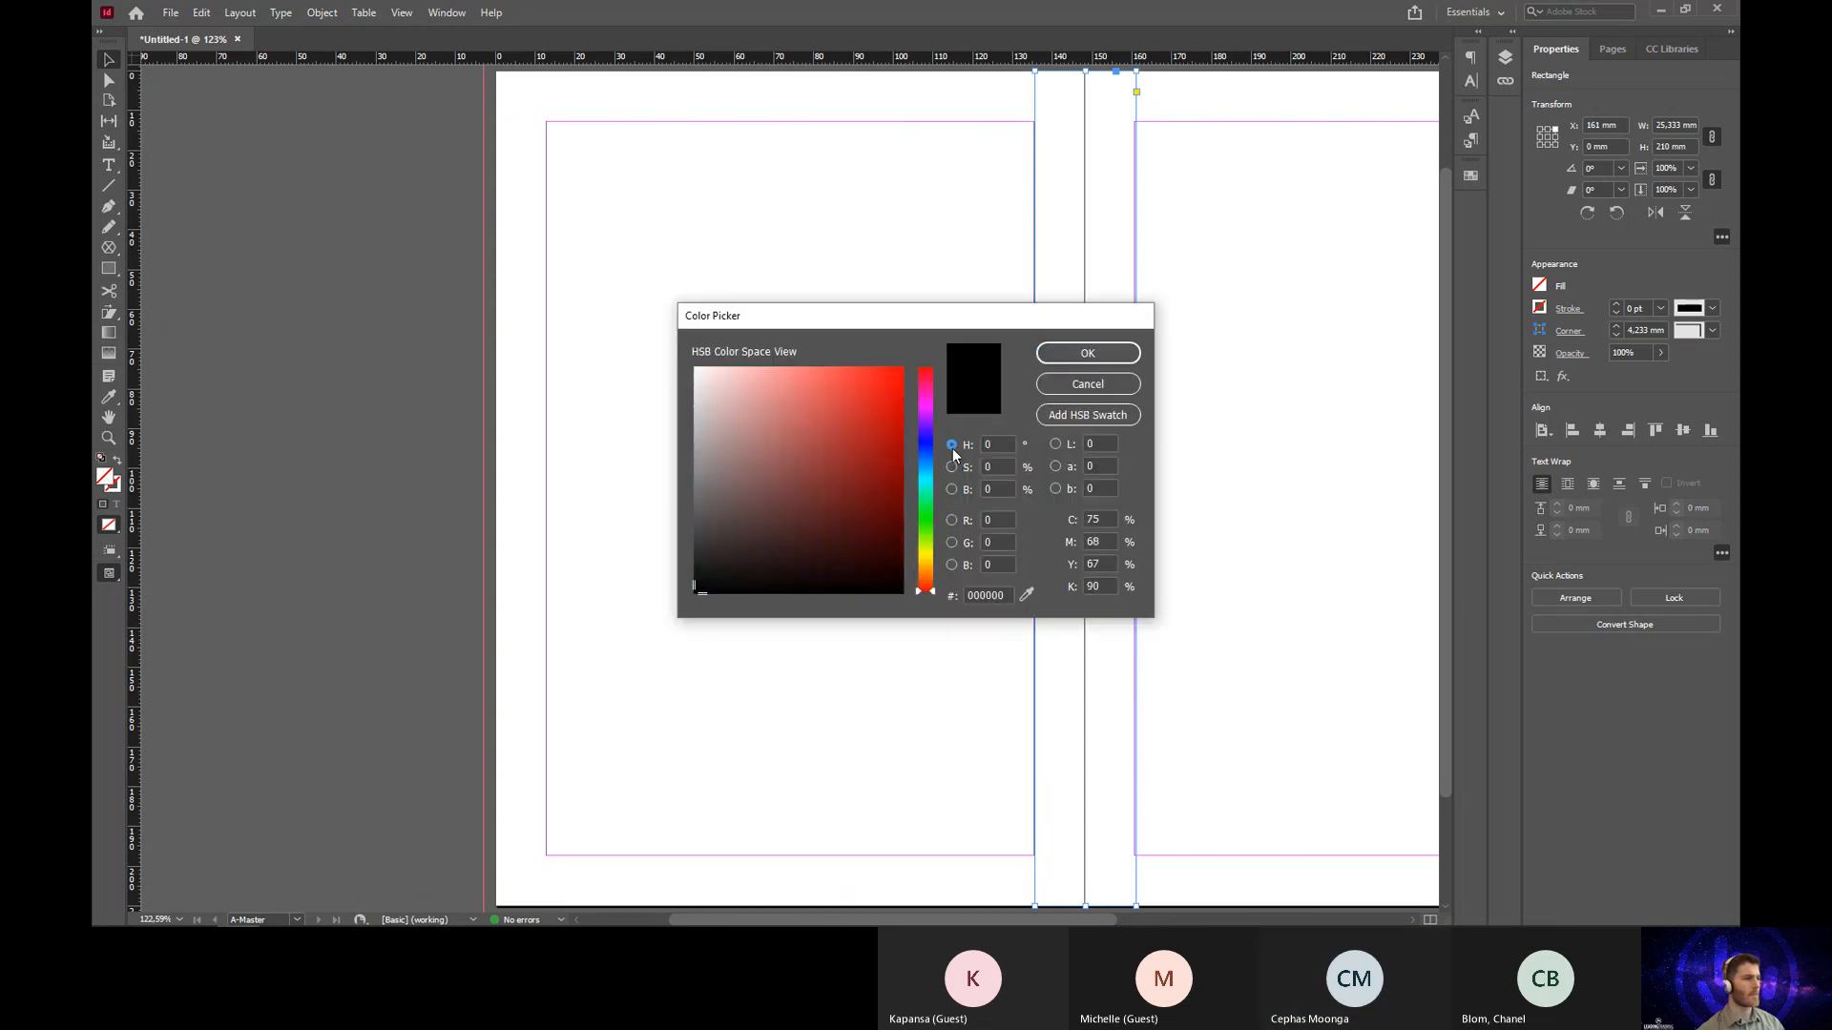
mouse_move(925, 420)
left_mouse_down()
mouse_move(932, 472)
mouse_move(884, 450)
mouse_move(897, 429)
mouse_move(903, 453)
mouse_move(899, 427)
mouse_move(847, 398)
mouse_move(933, 480)
mouse_move(877, 439)
mouse_move(893, 420)
left_mouse_up()
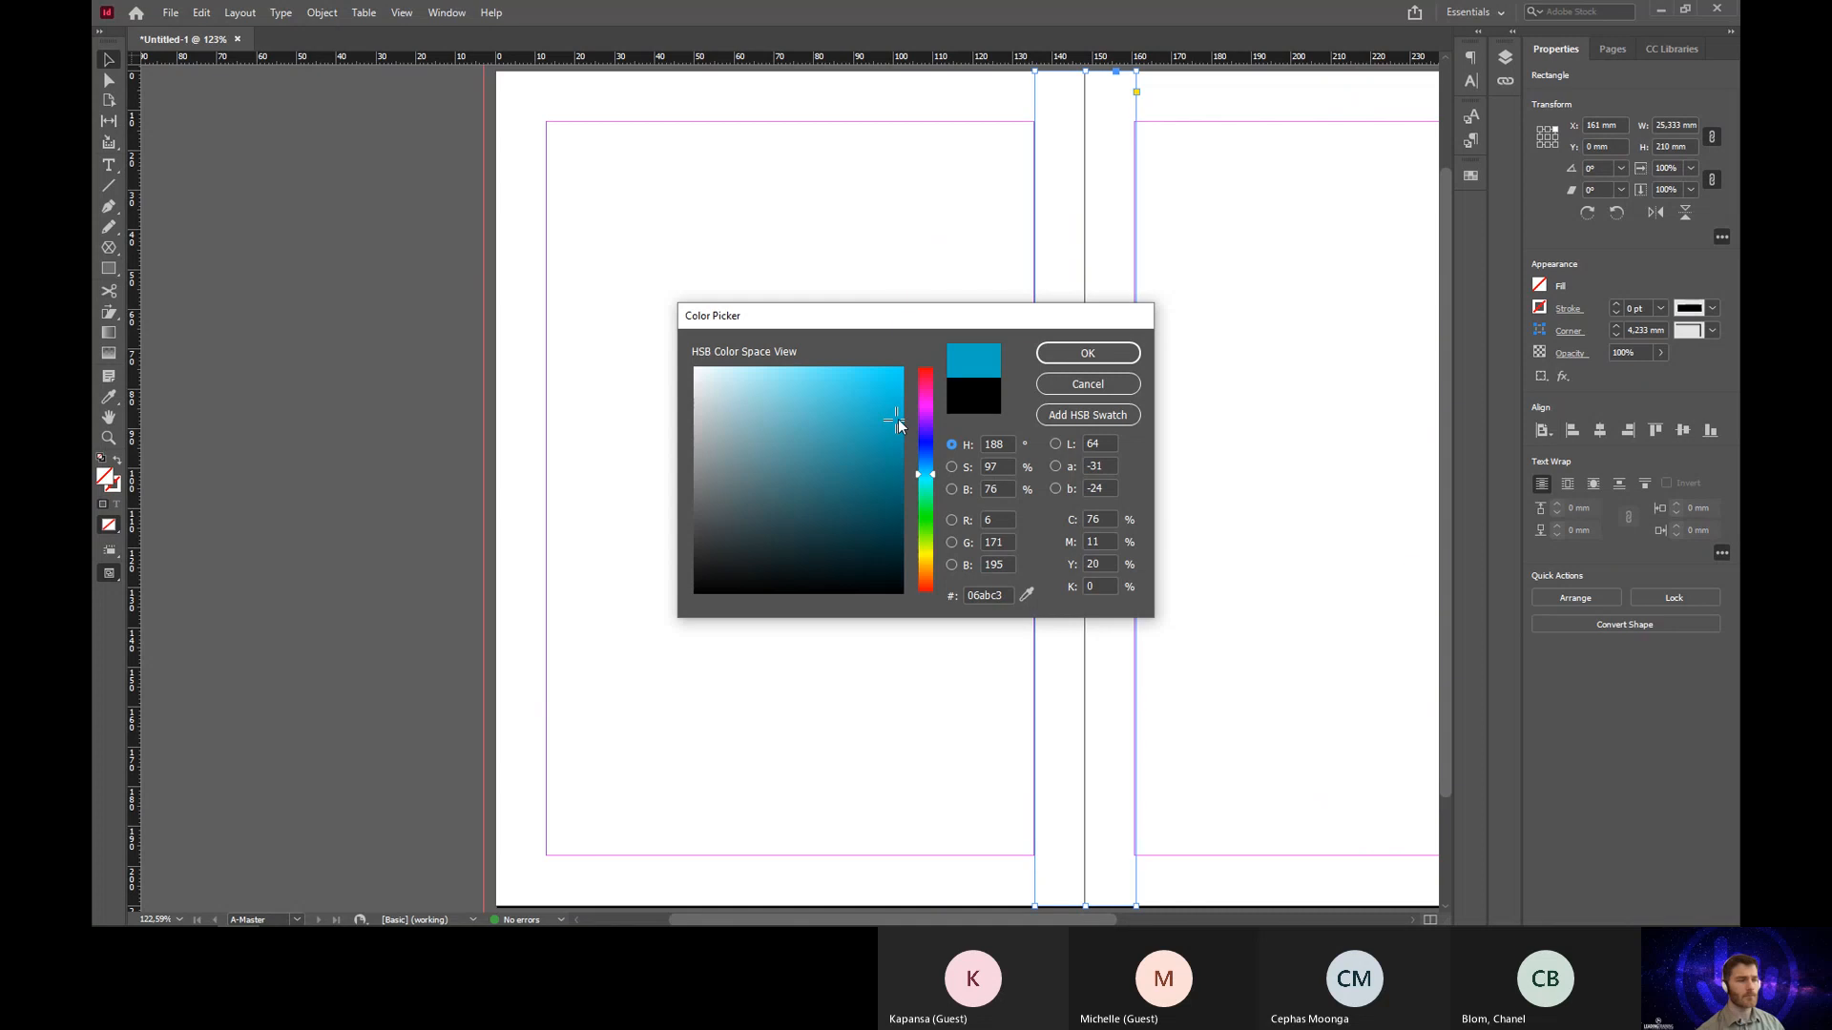
left_click(1086, 352)
left_click(1211, 348)
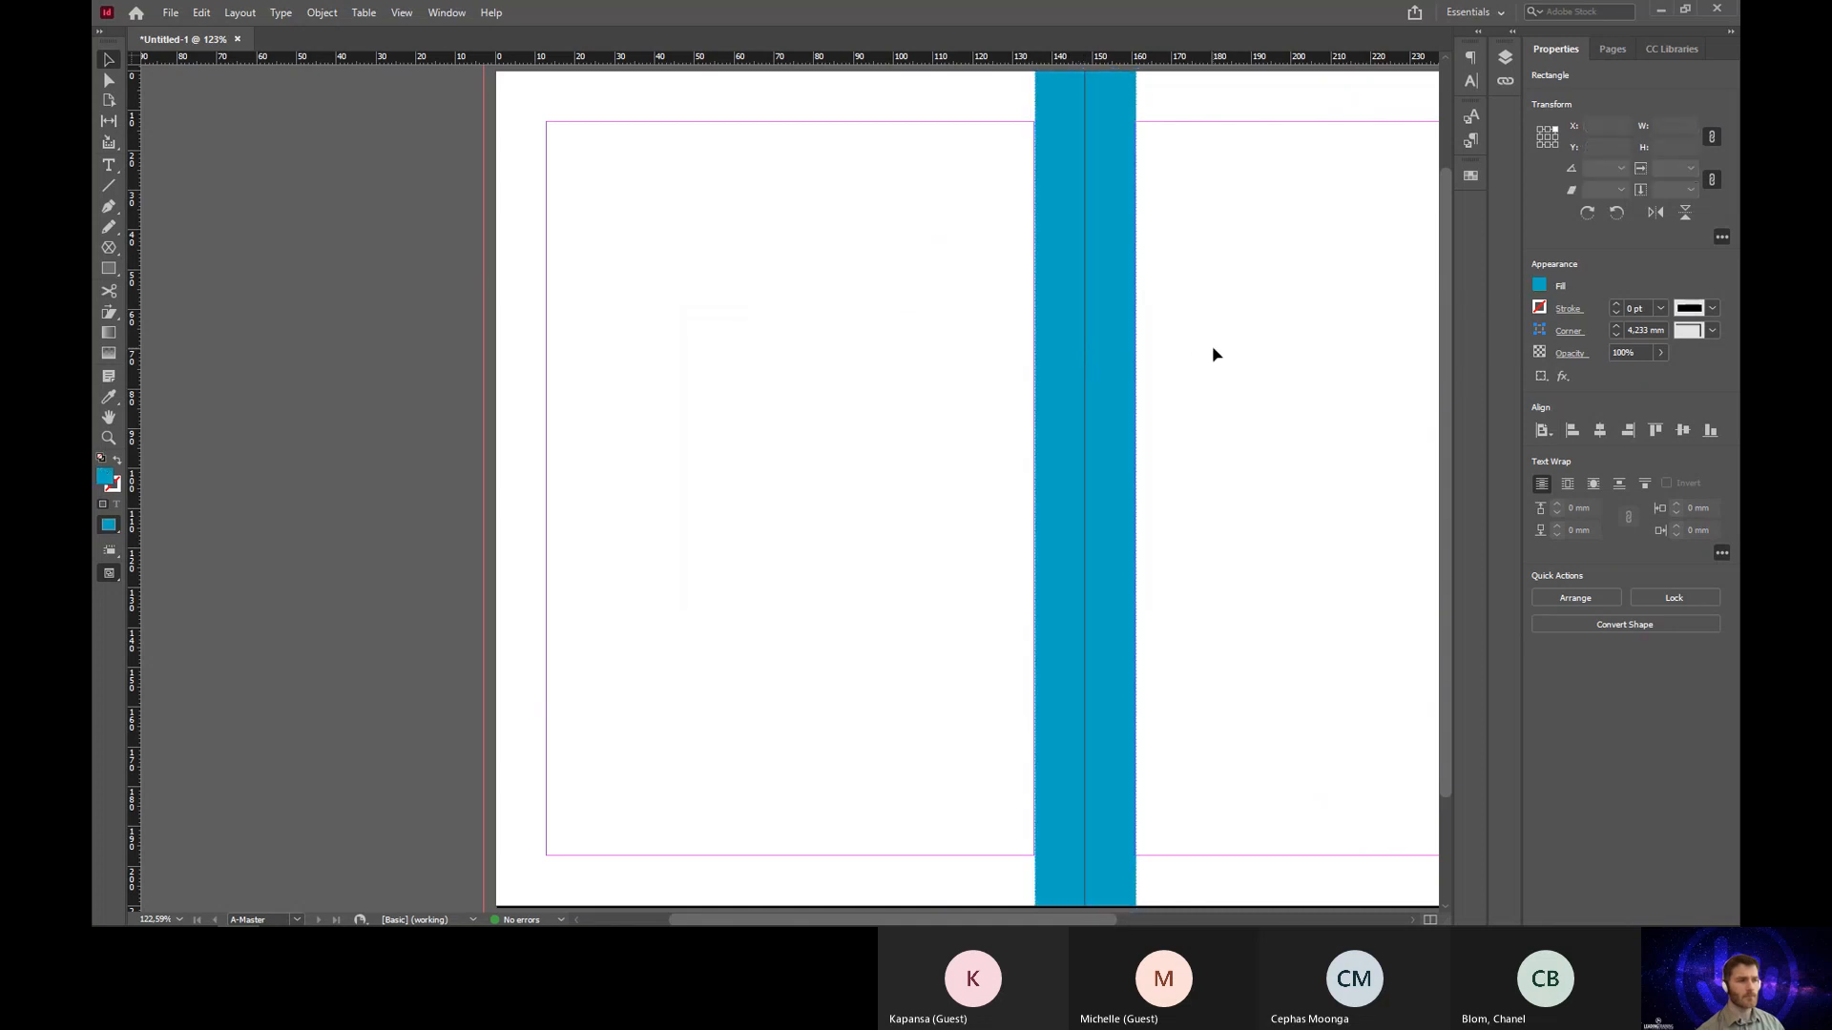
Step: Extend the blue rectangle's upper edge to the bleed line at -3 mm, making it 213 mm high
scroll(1174, 344, "up", 3)
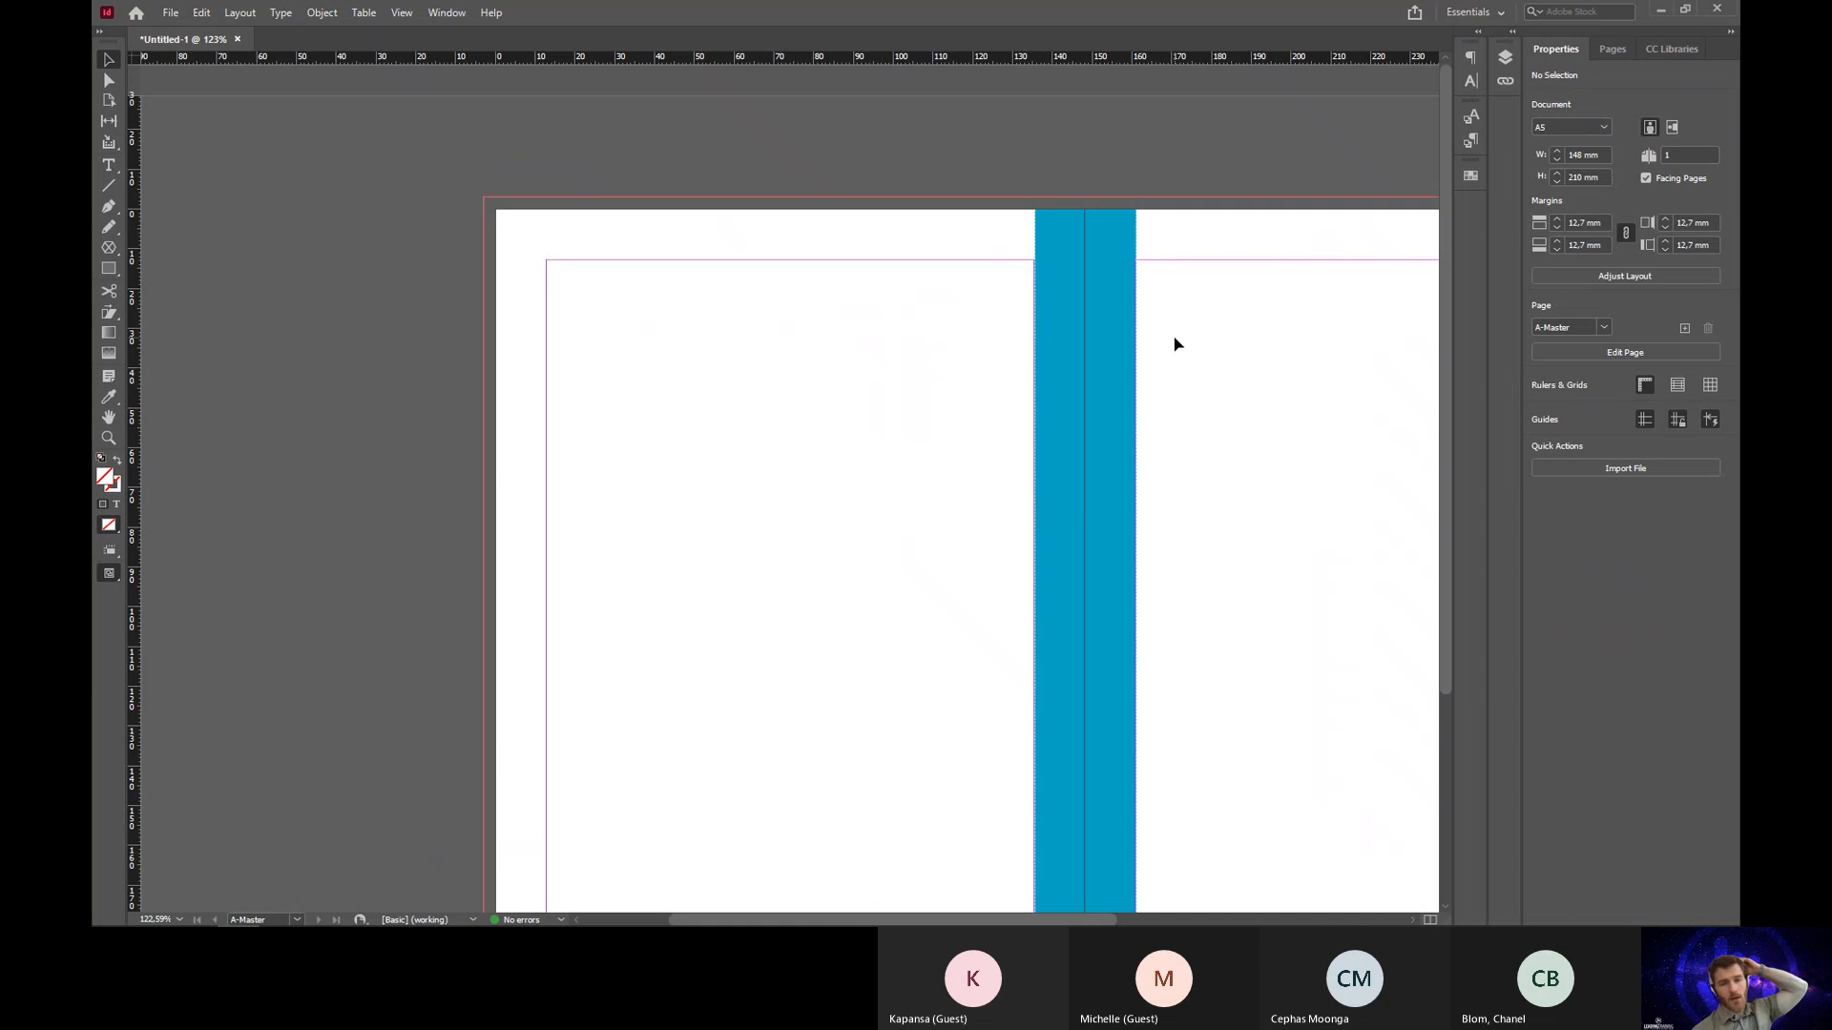
left_click(1118, 329)
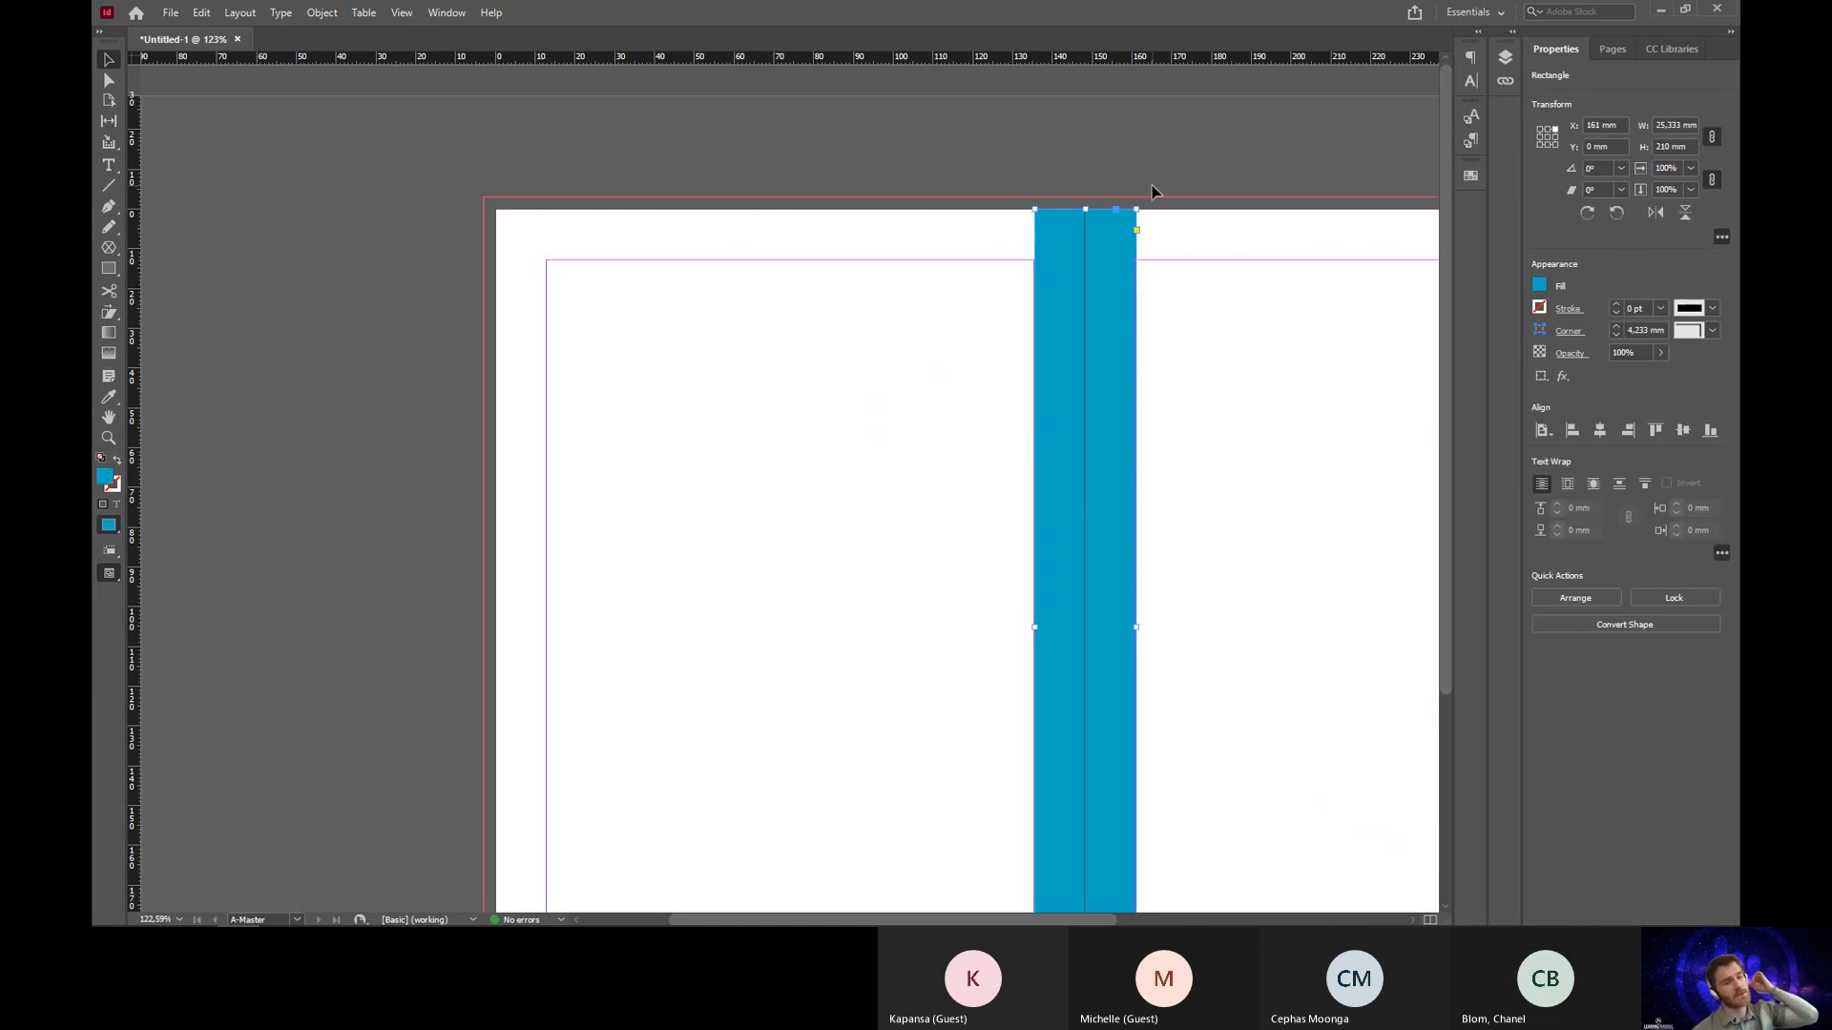
left_click(1187, 245)
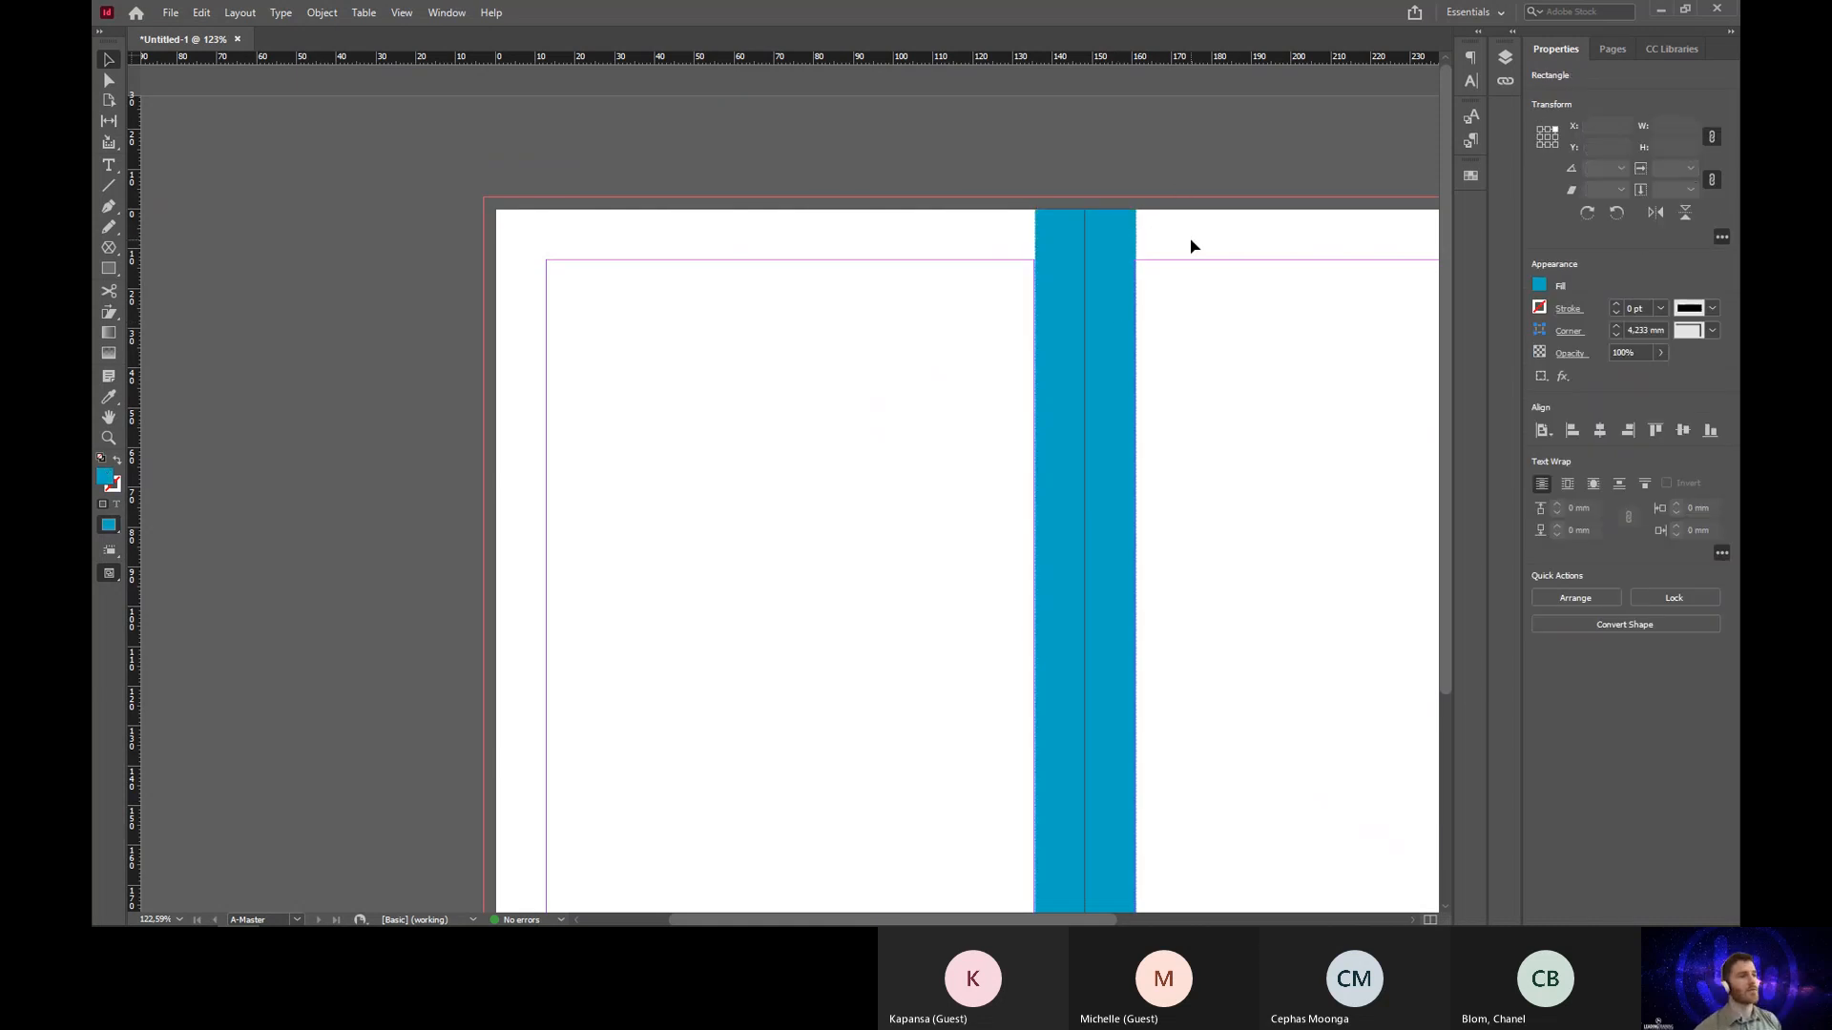
left_click(1125, 248)
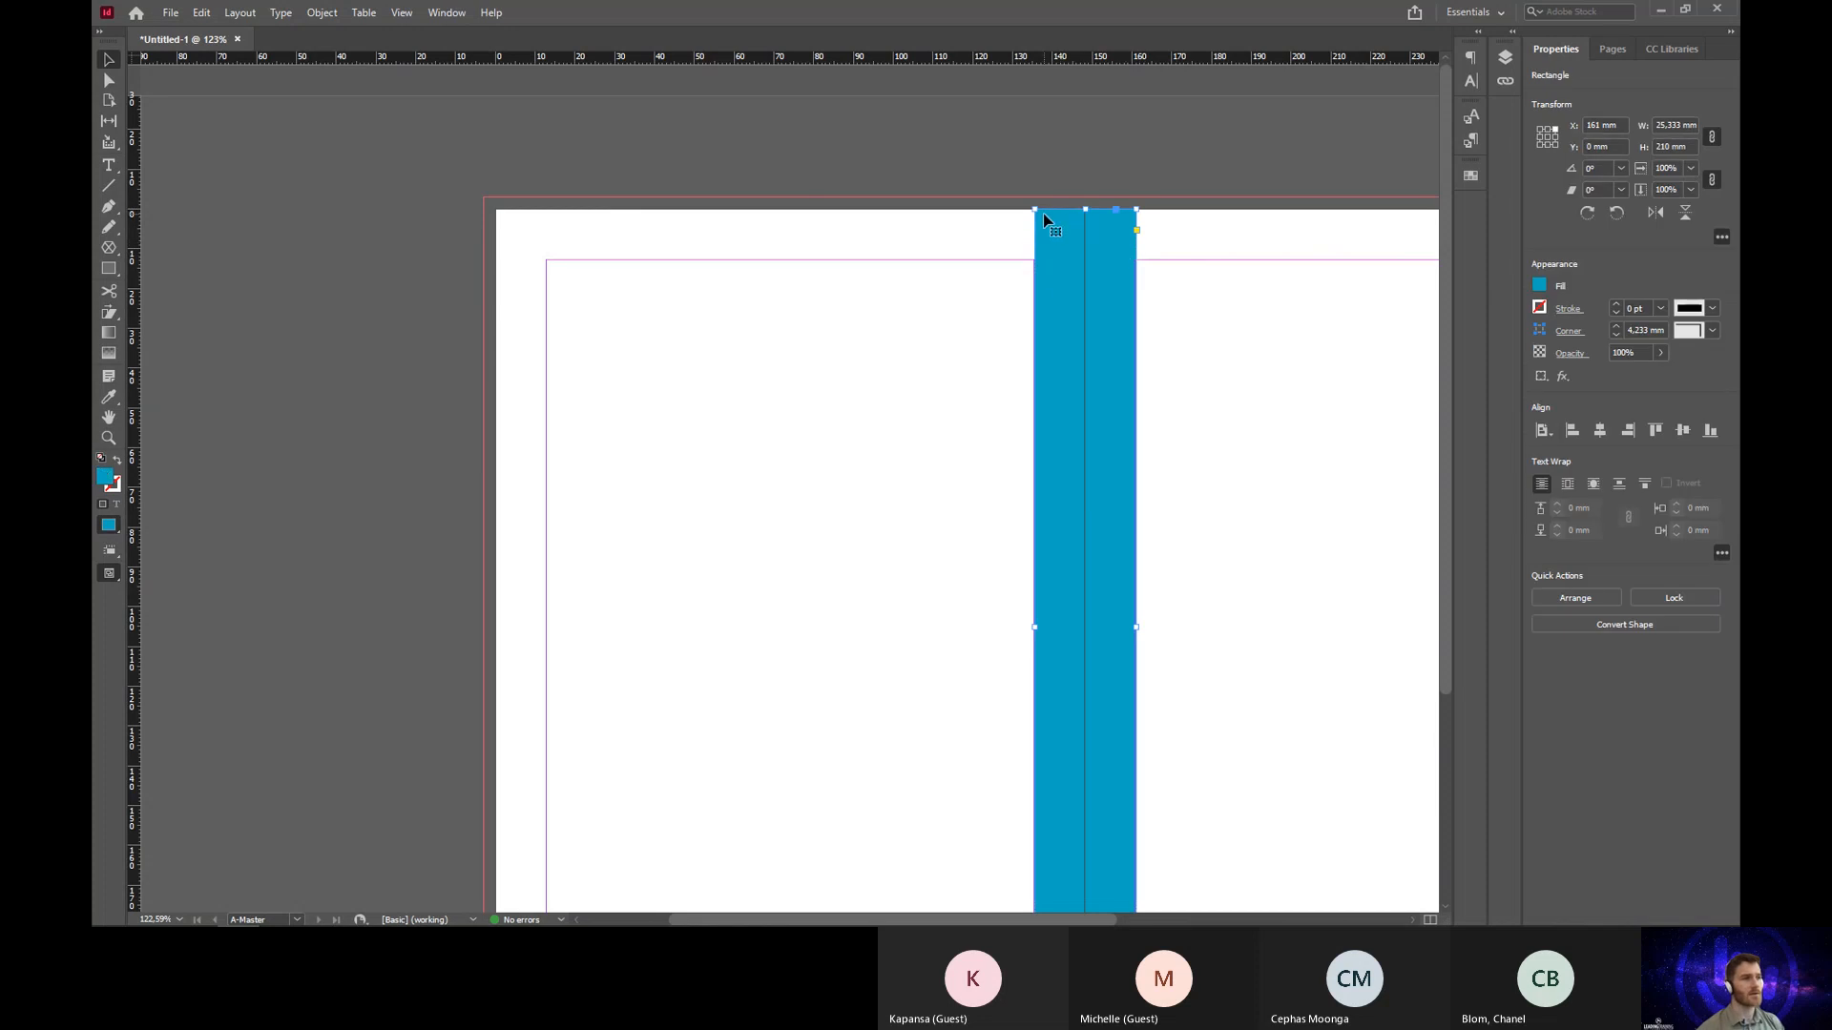
left_click(1069, 226, "ctrl")
left_click(799, 244, "ctrl")
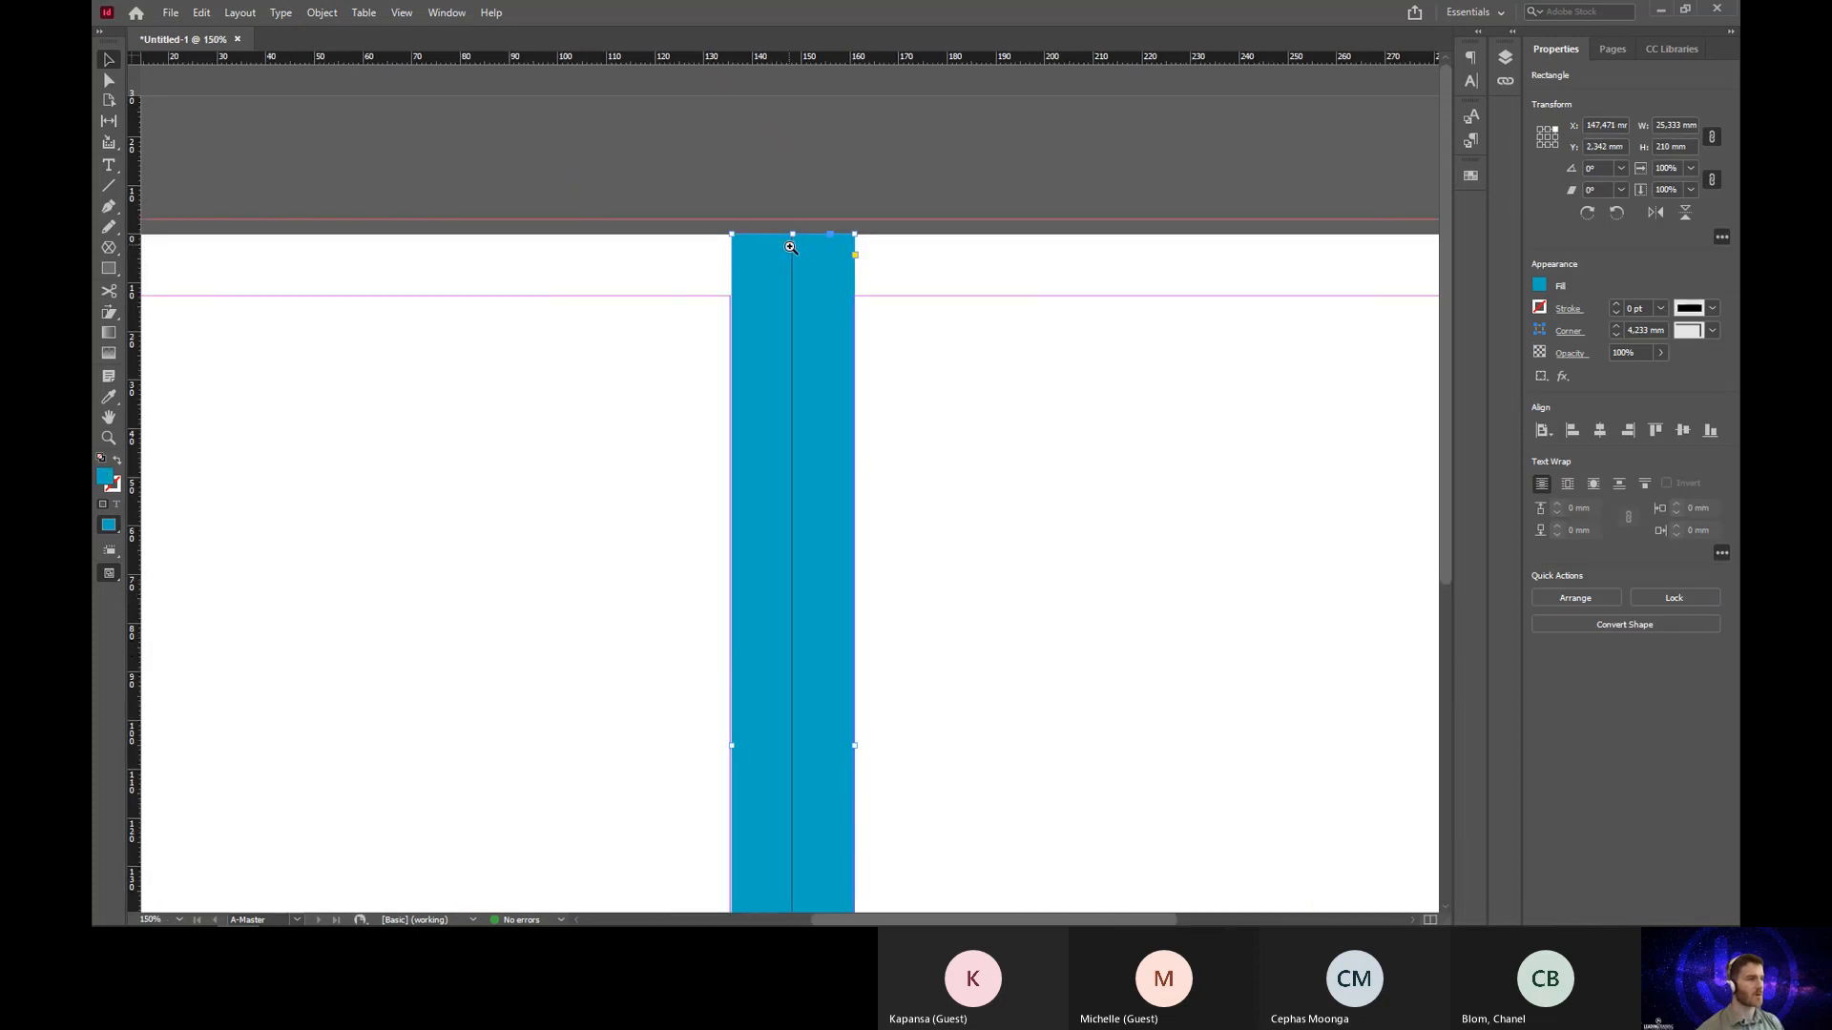
left_click(790, 252, "ctrl")
left_click(794, 363, "ctrl")
left_click(988, 427)
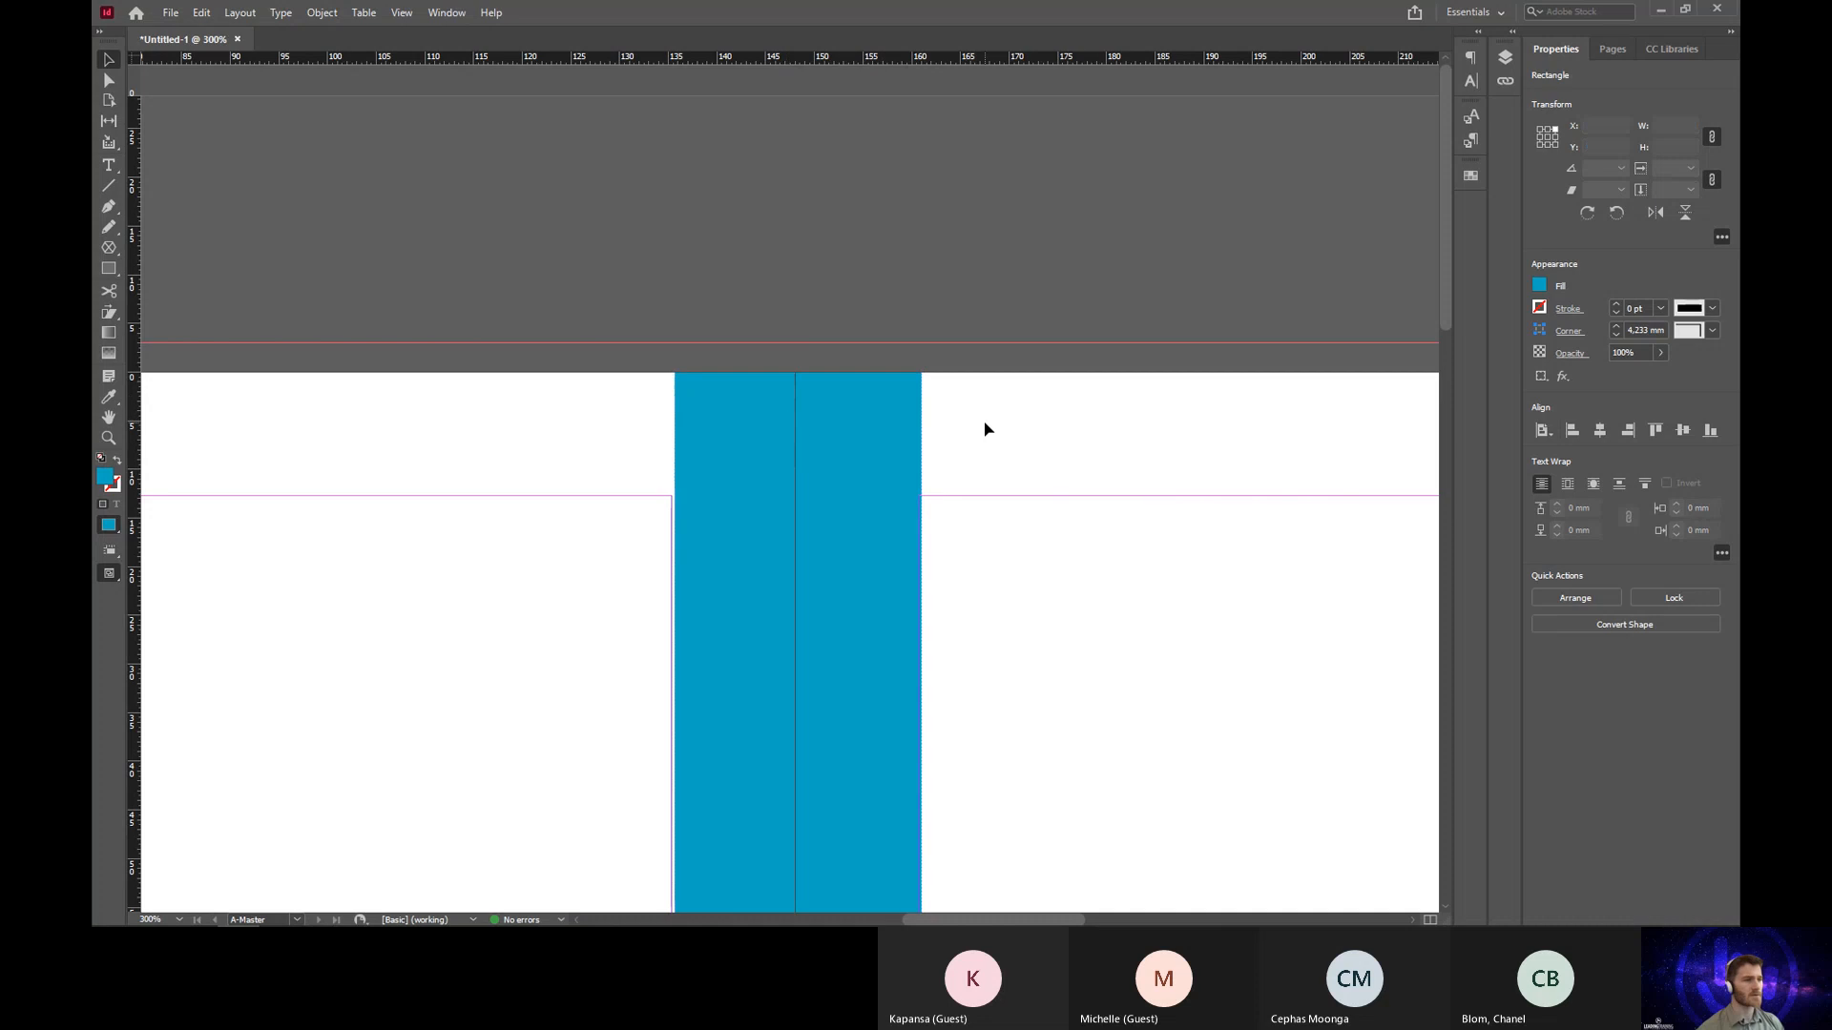
left_click(798, 396)
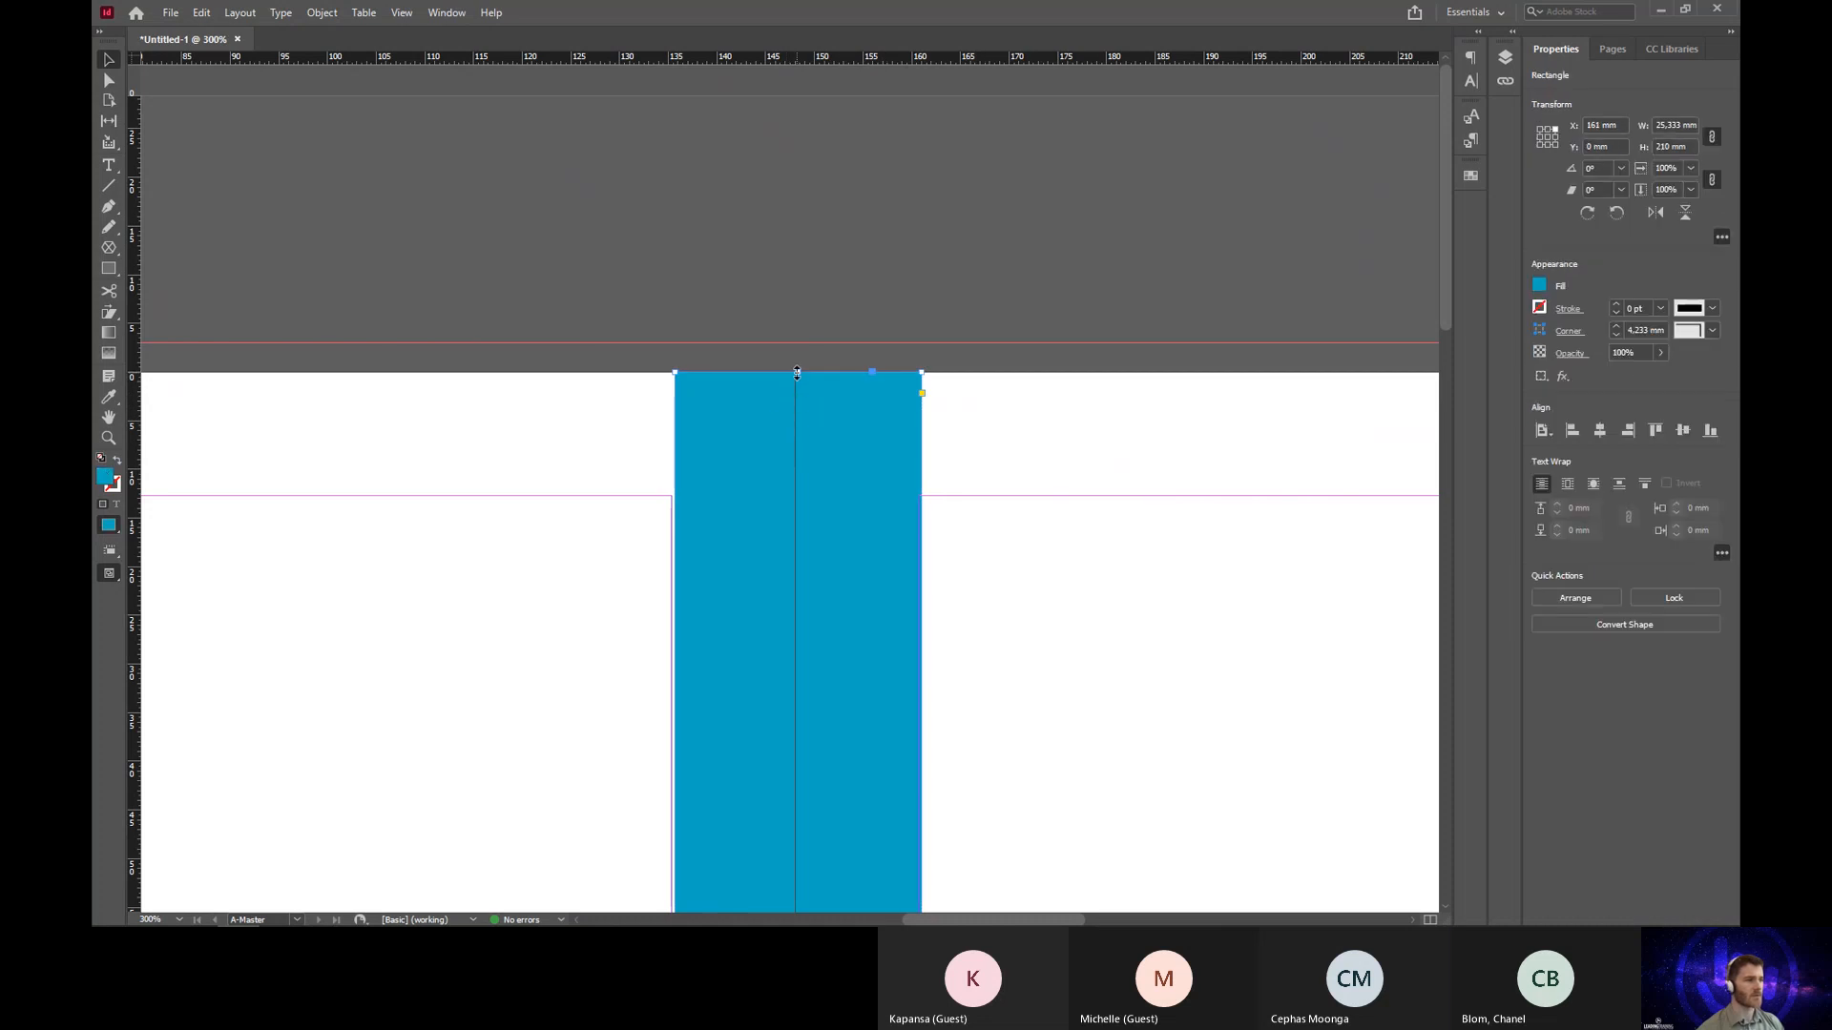
left_click_drag(796, 361, 797, 342)
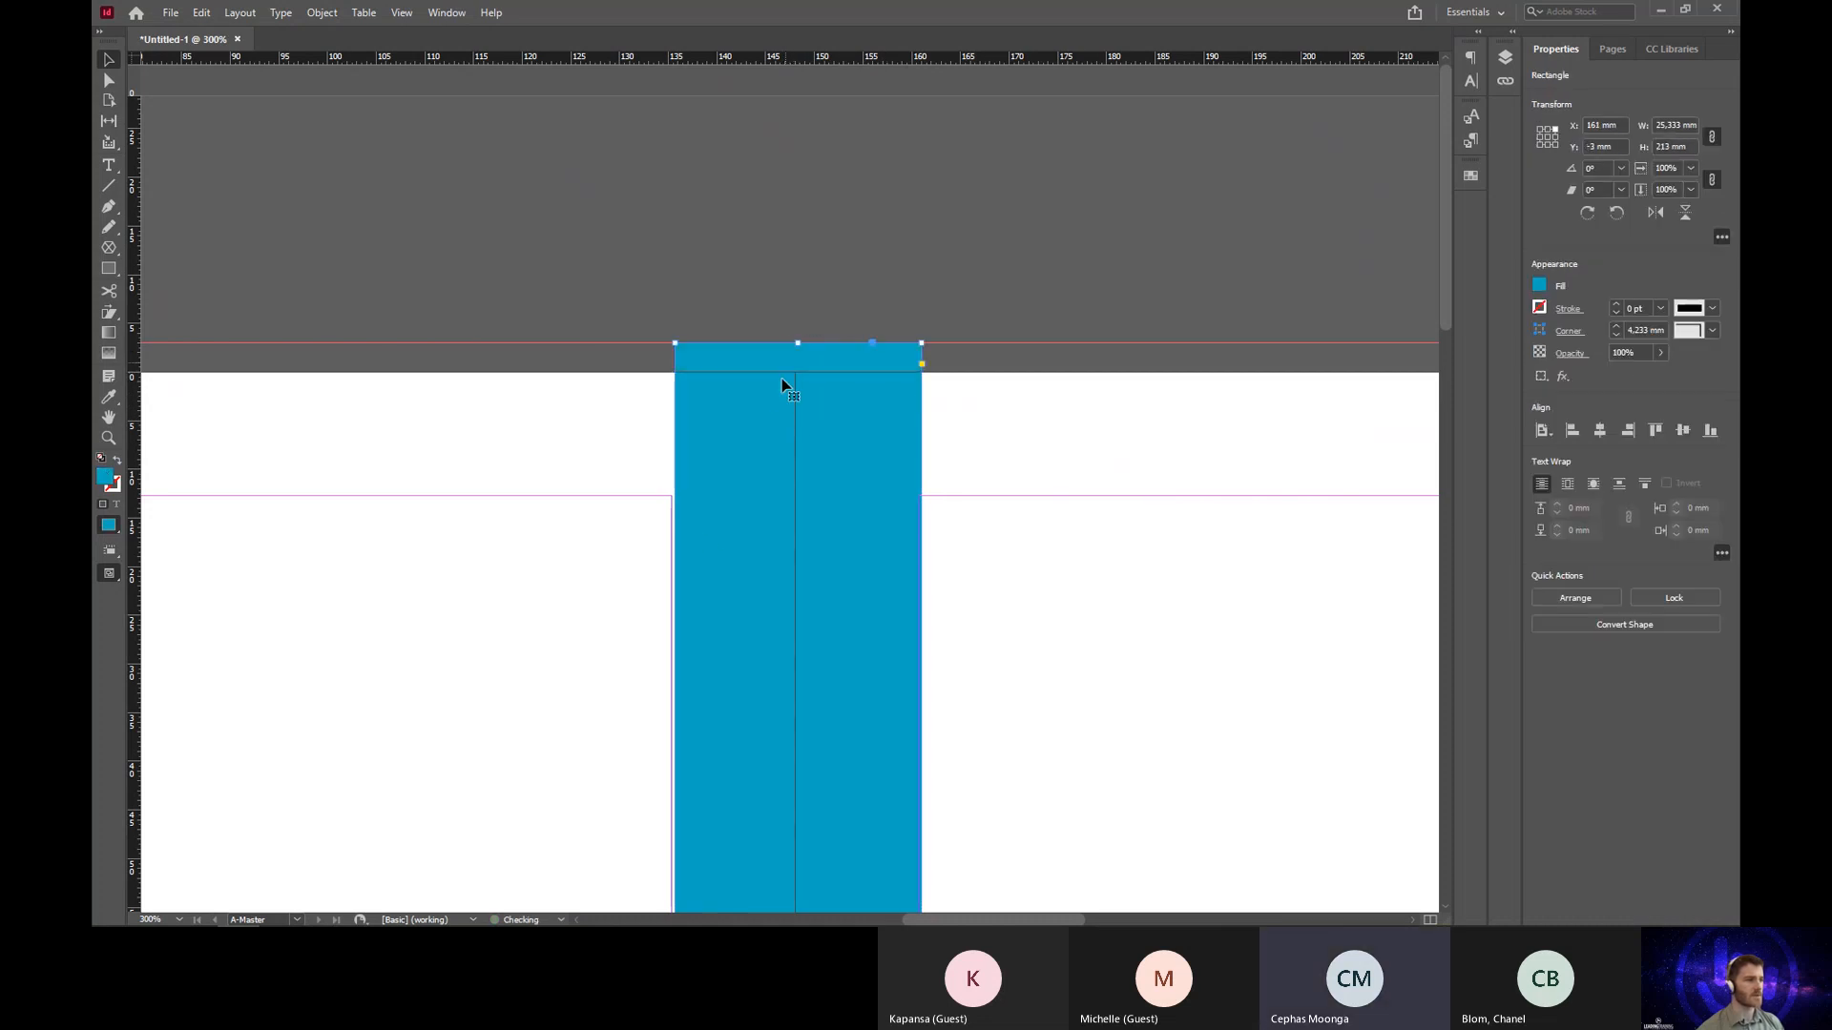
Step: Align both long sides of the blue rectangle with the inner margins, making it 25.4 mm wide
scroll(706, 613, "down", 5)
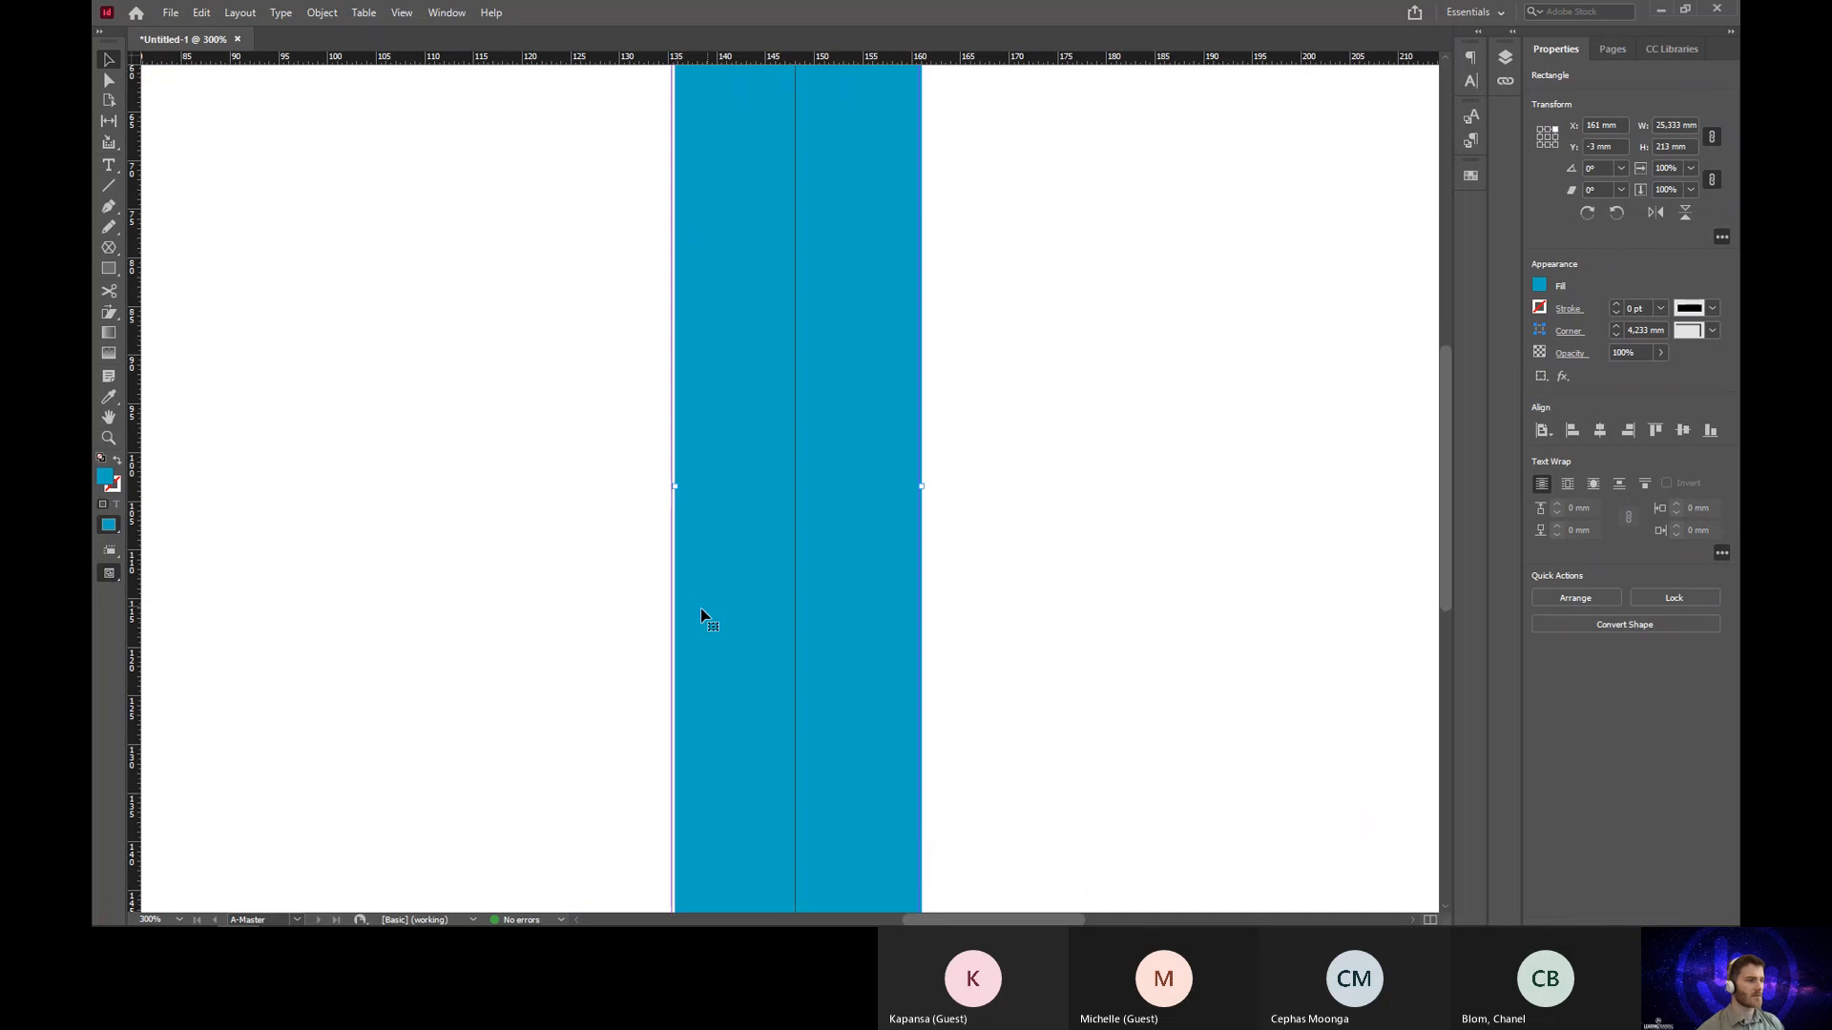
left_click_drag(674, 487, 670, 488)
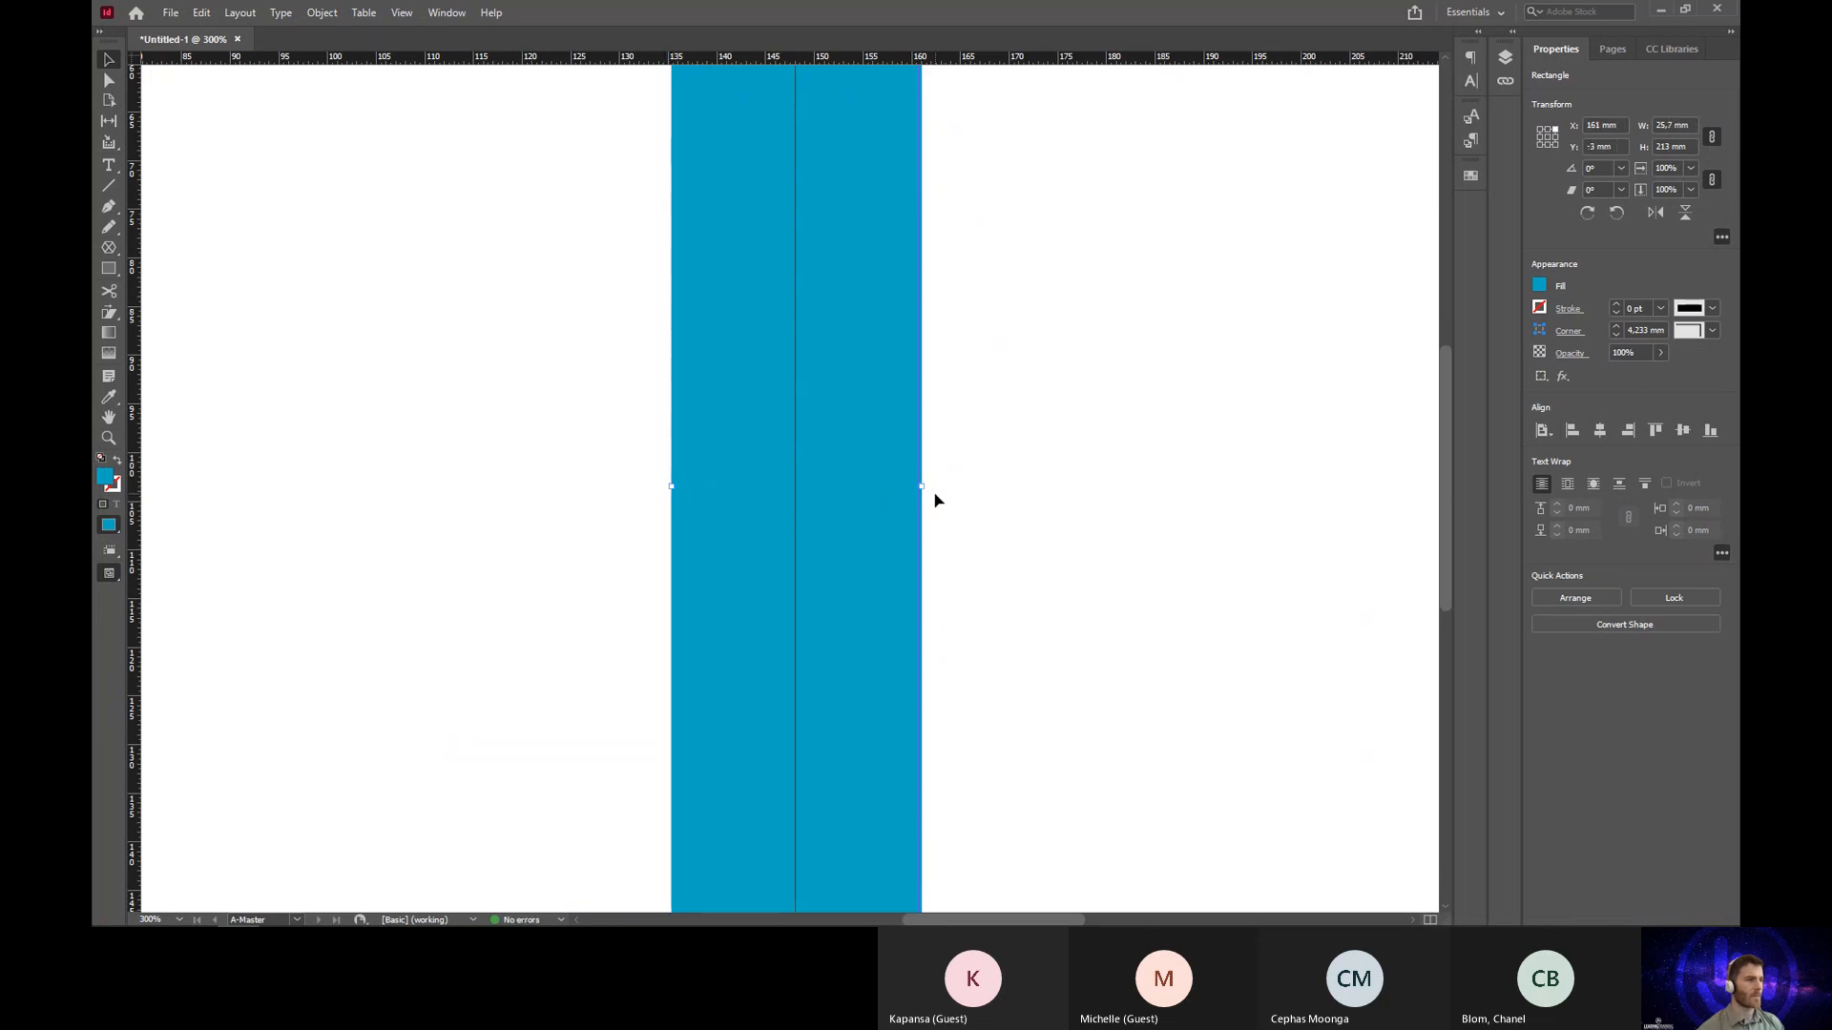
mouse_move(913, 486)
left_mouse_down()
mouse_move(888, 487)
mouse_move(921, 488)
left_mouse_up()
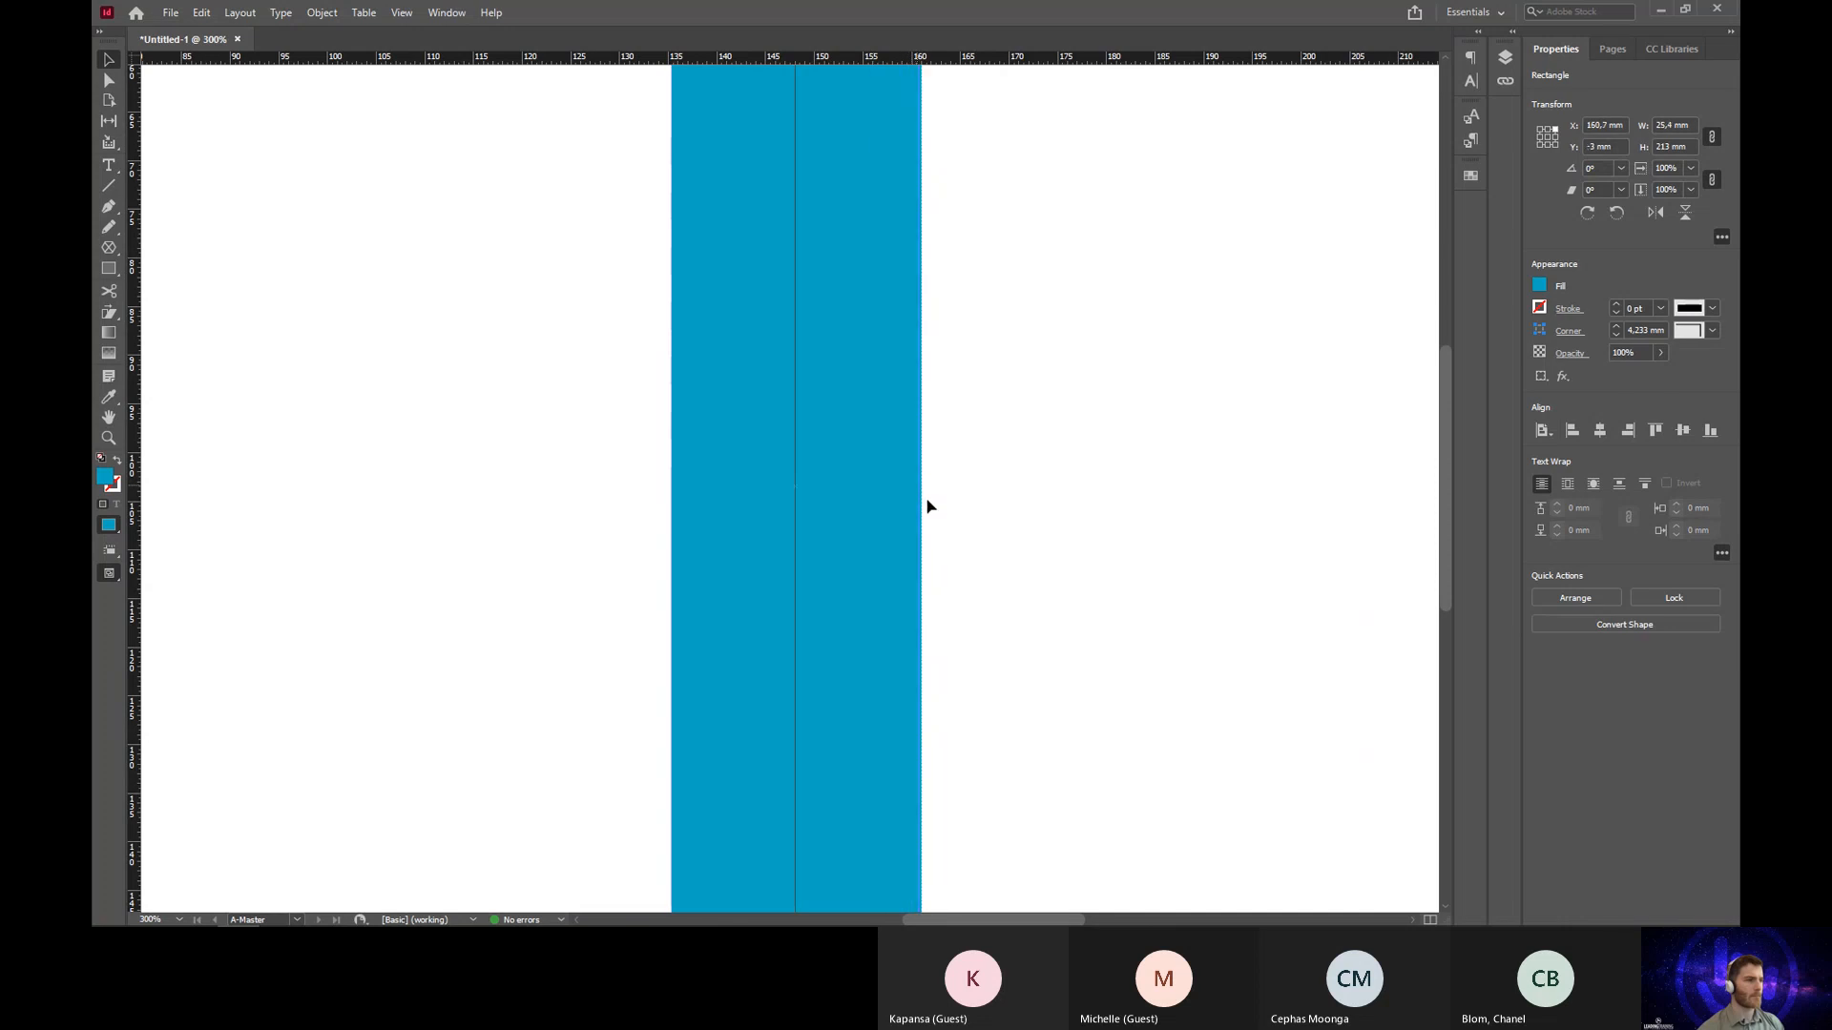
Step: Extend the blue rectangle's lower edge to the bleed line, making it 216 mm high
scroll(950, 556, "down", 5)
scroll(949, 561, "down", 2)
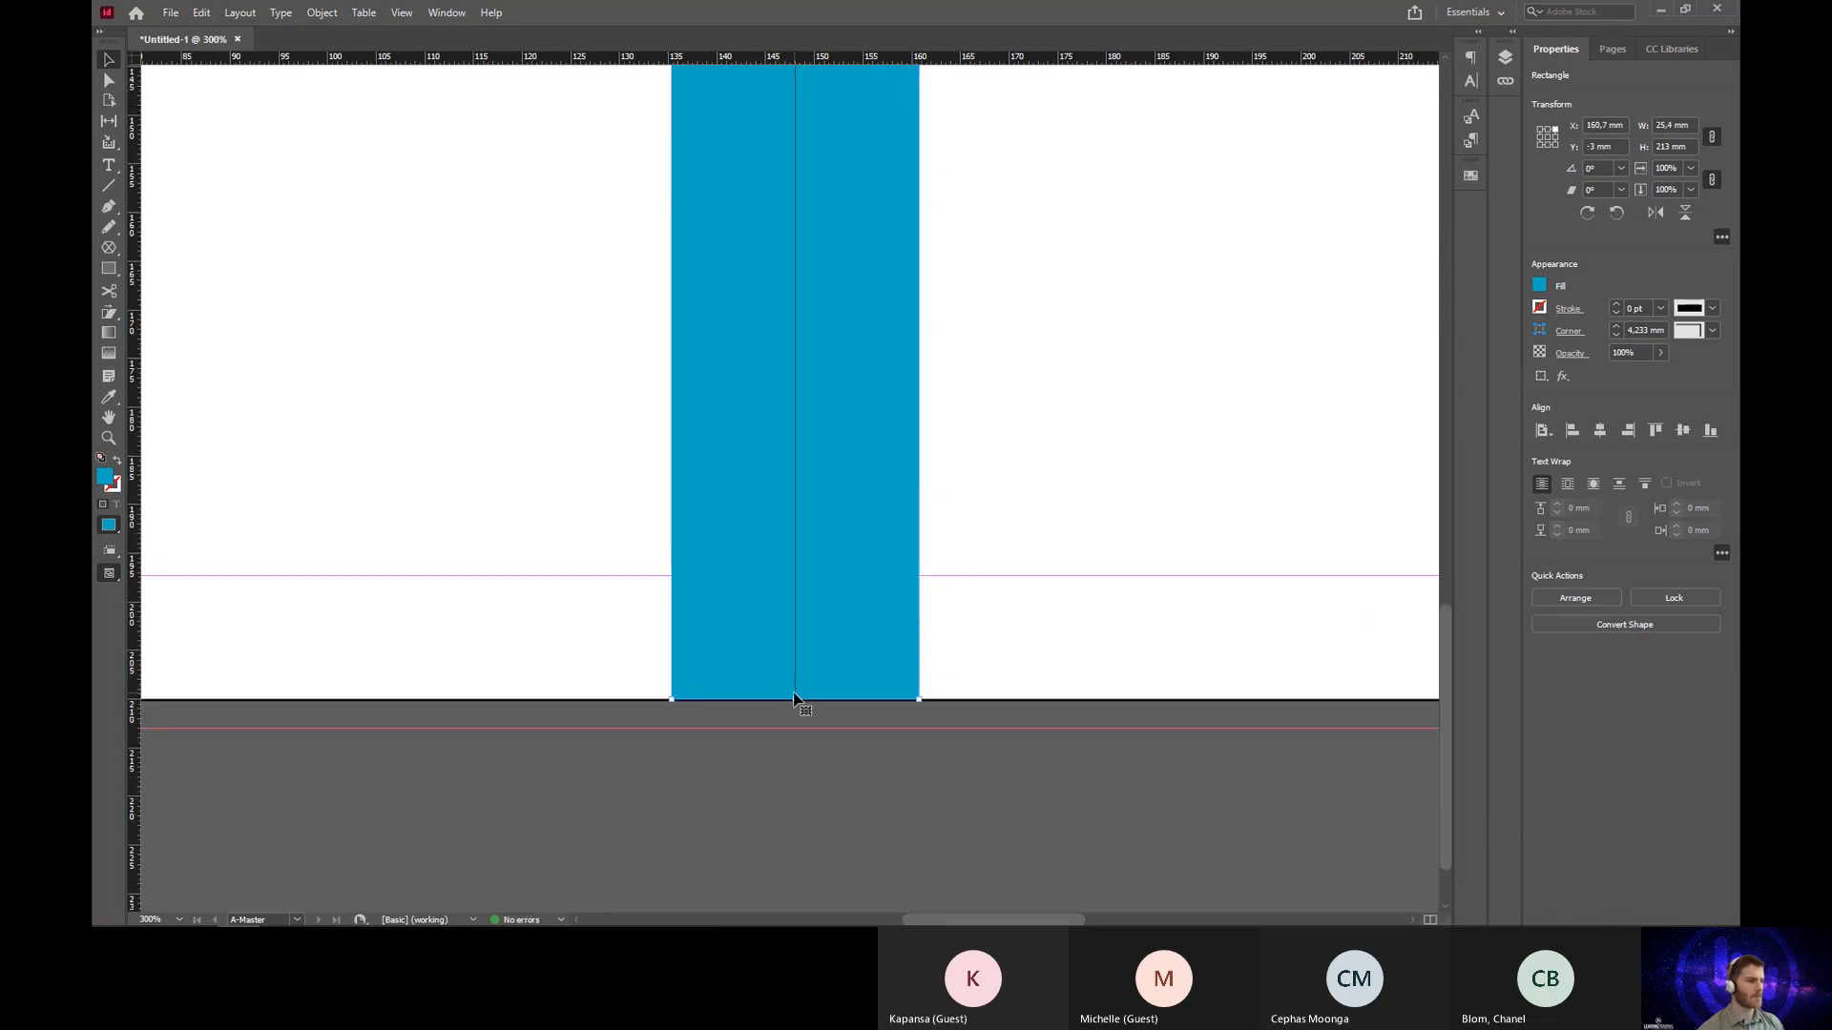
left_click_drag(796, 712, 796, 729)
left_click(1027, 461)
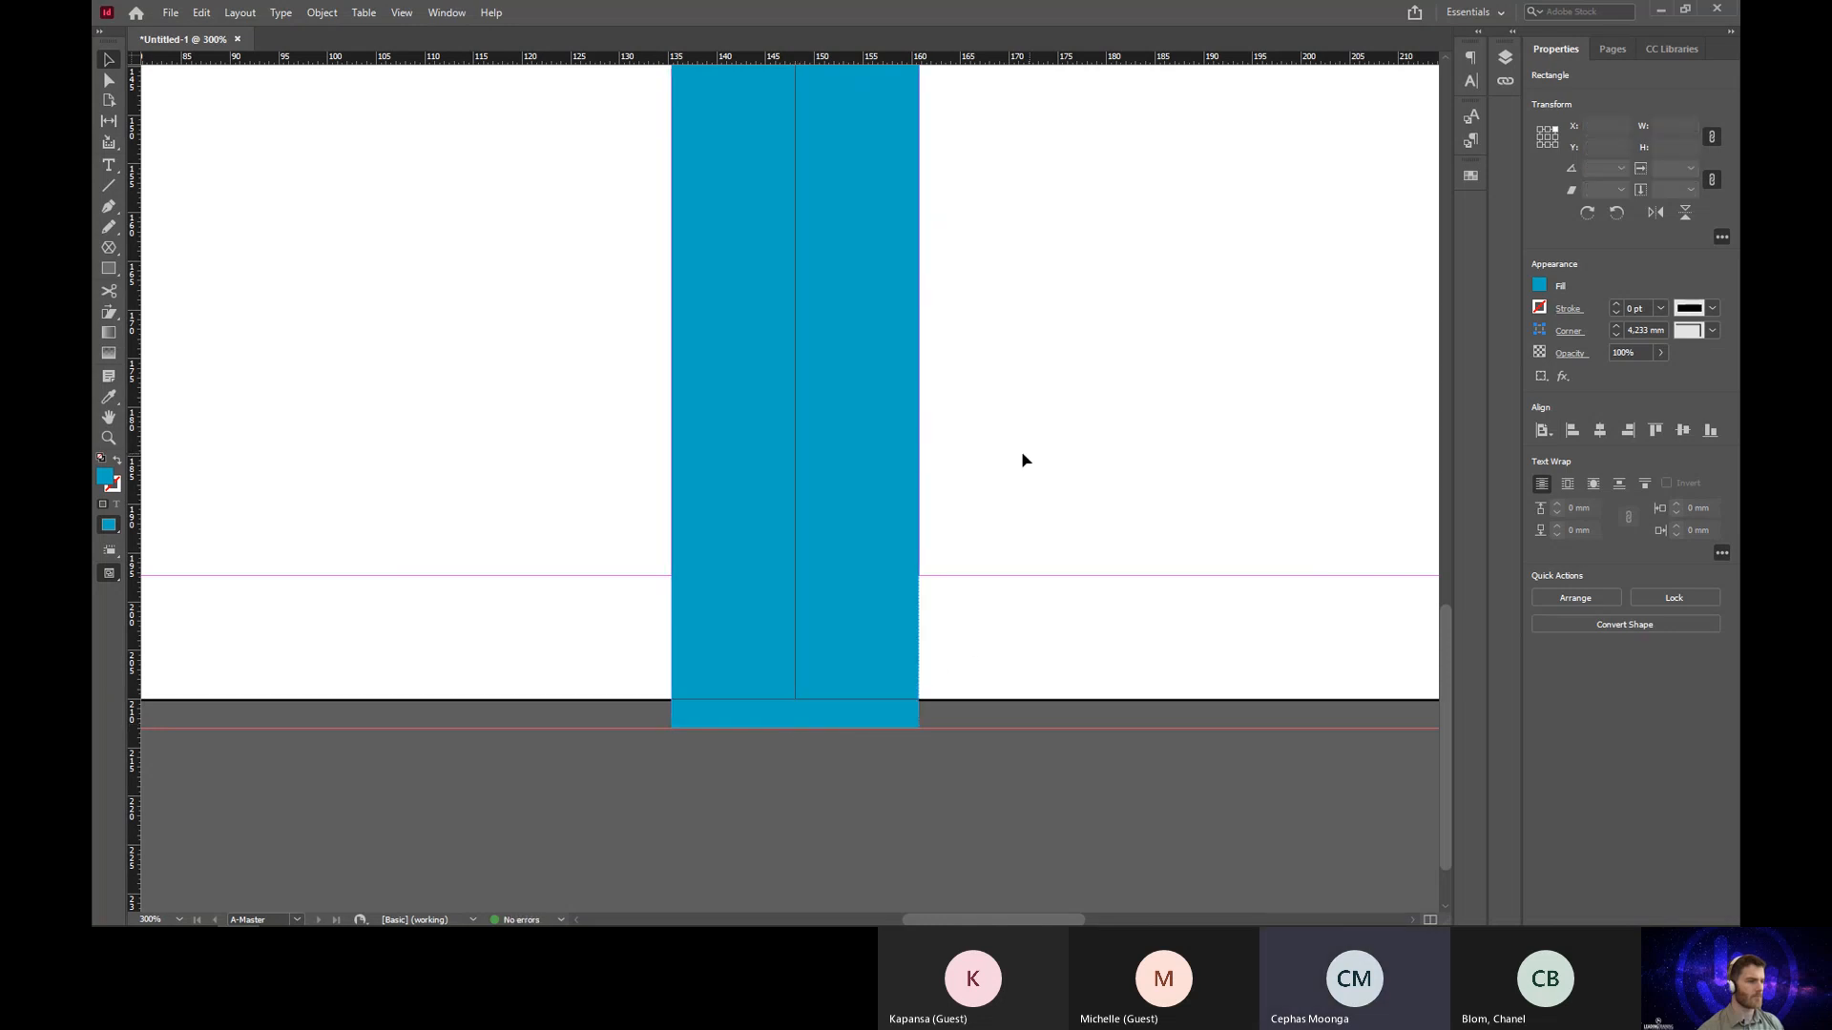
key("ctrl+0")
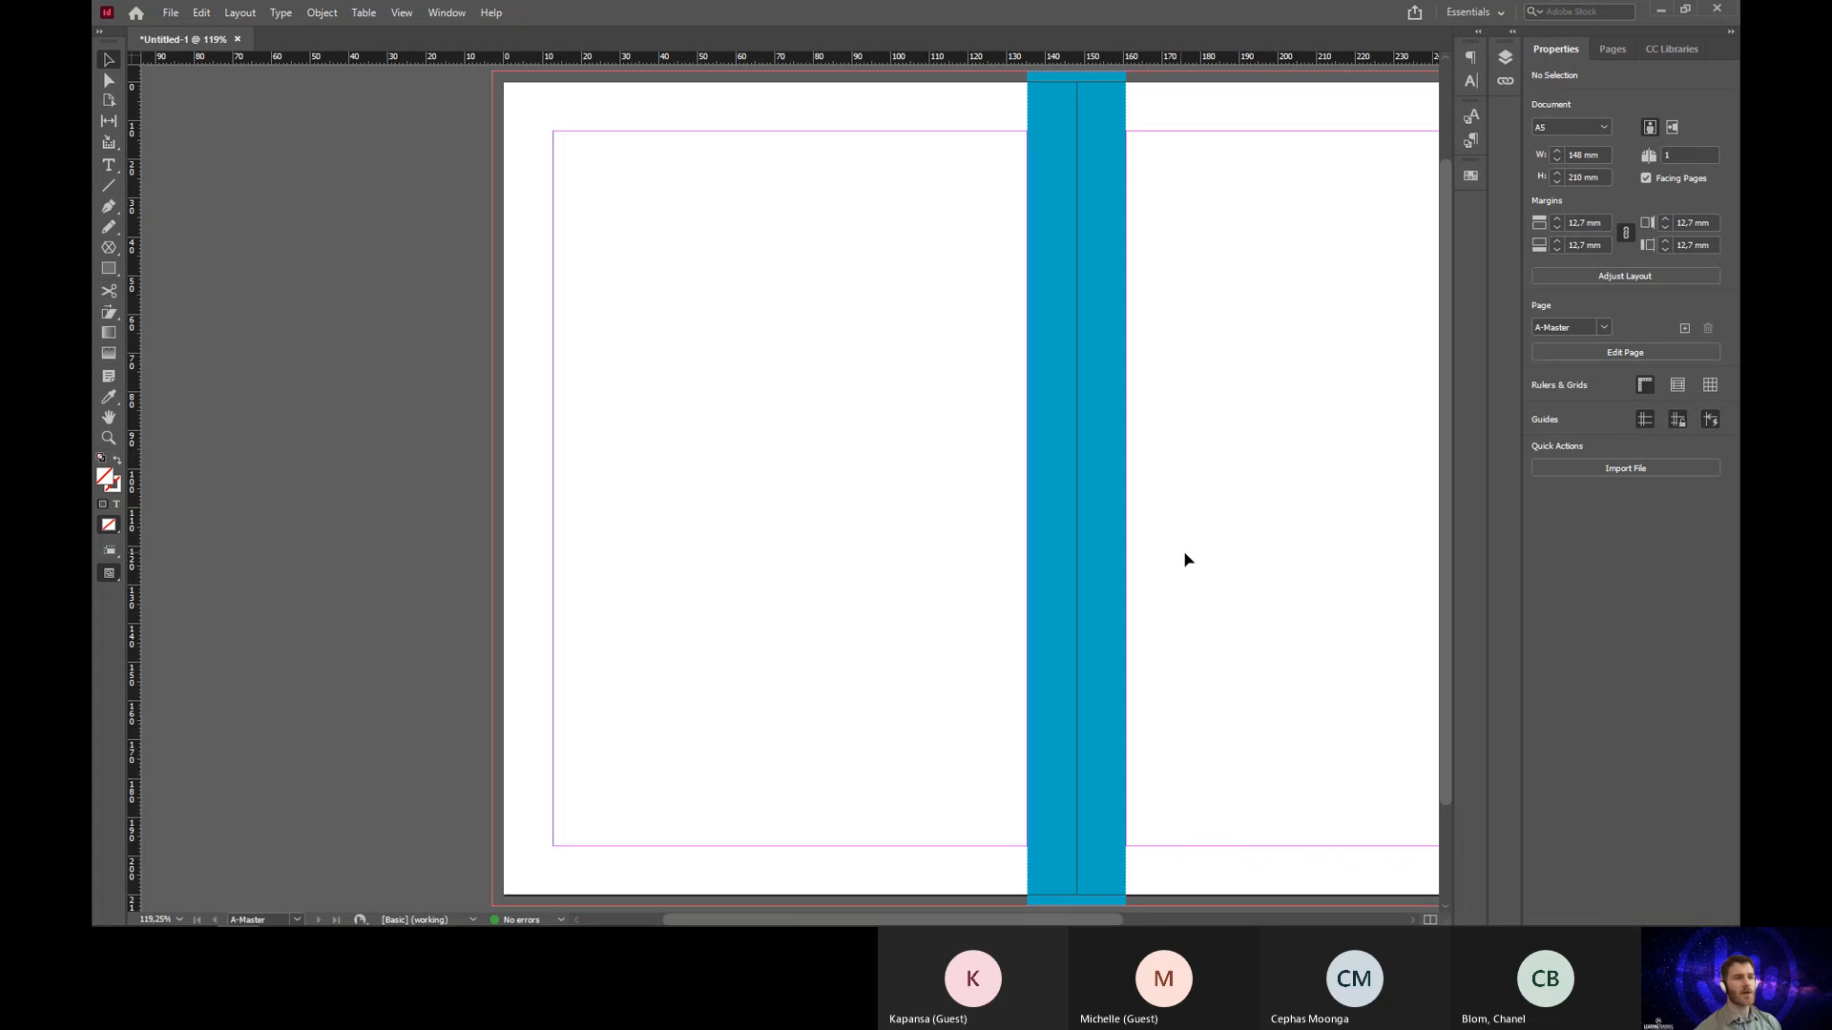
Step: Try narrowing the blue rectangle to about 20 mm by moving only its edge on the right-hand page, and undo that change
left_click_drag(1236, 477, 1056, 438)
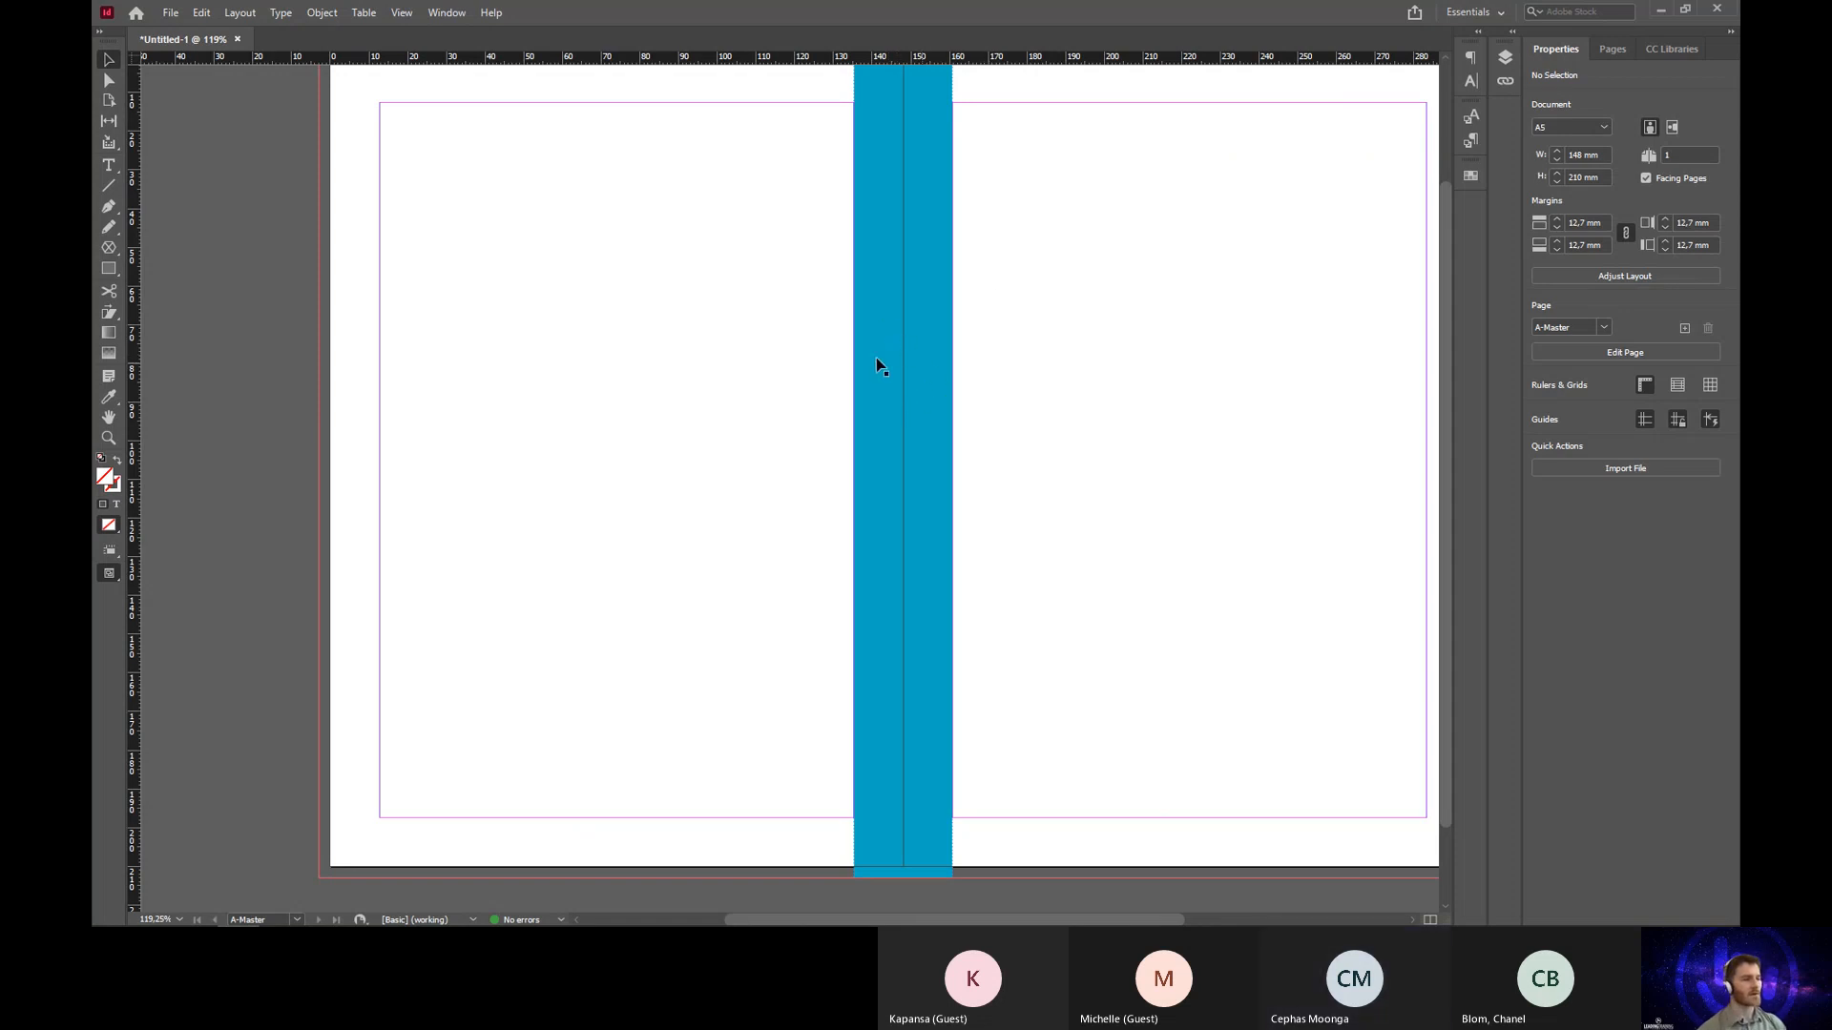
left_click(940, 421)
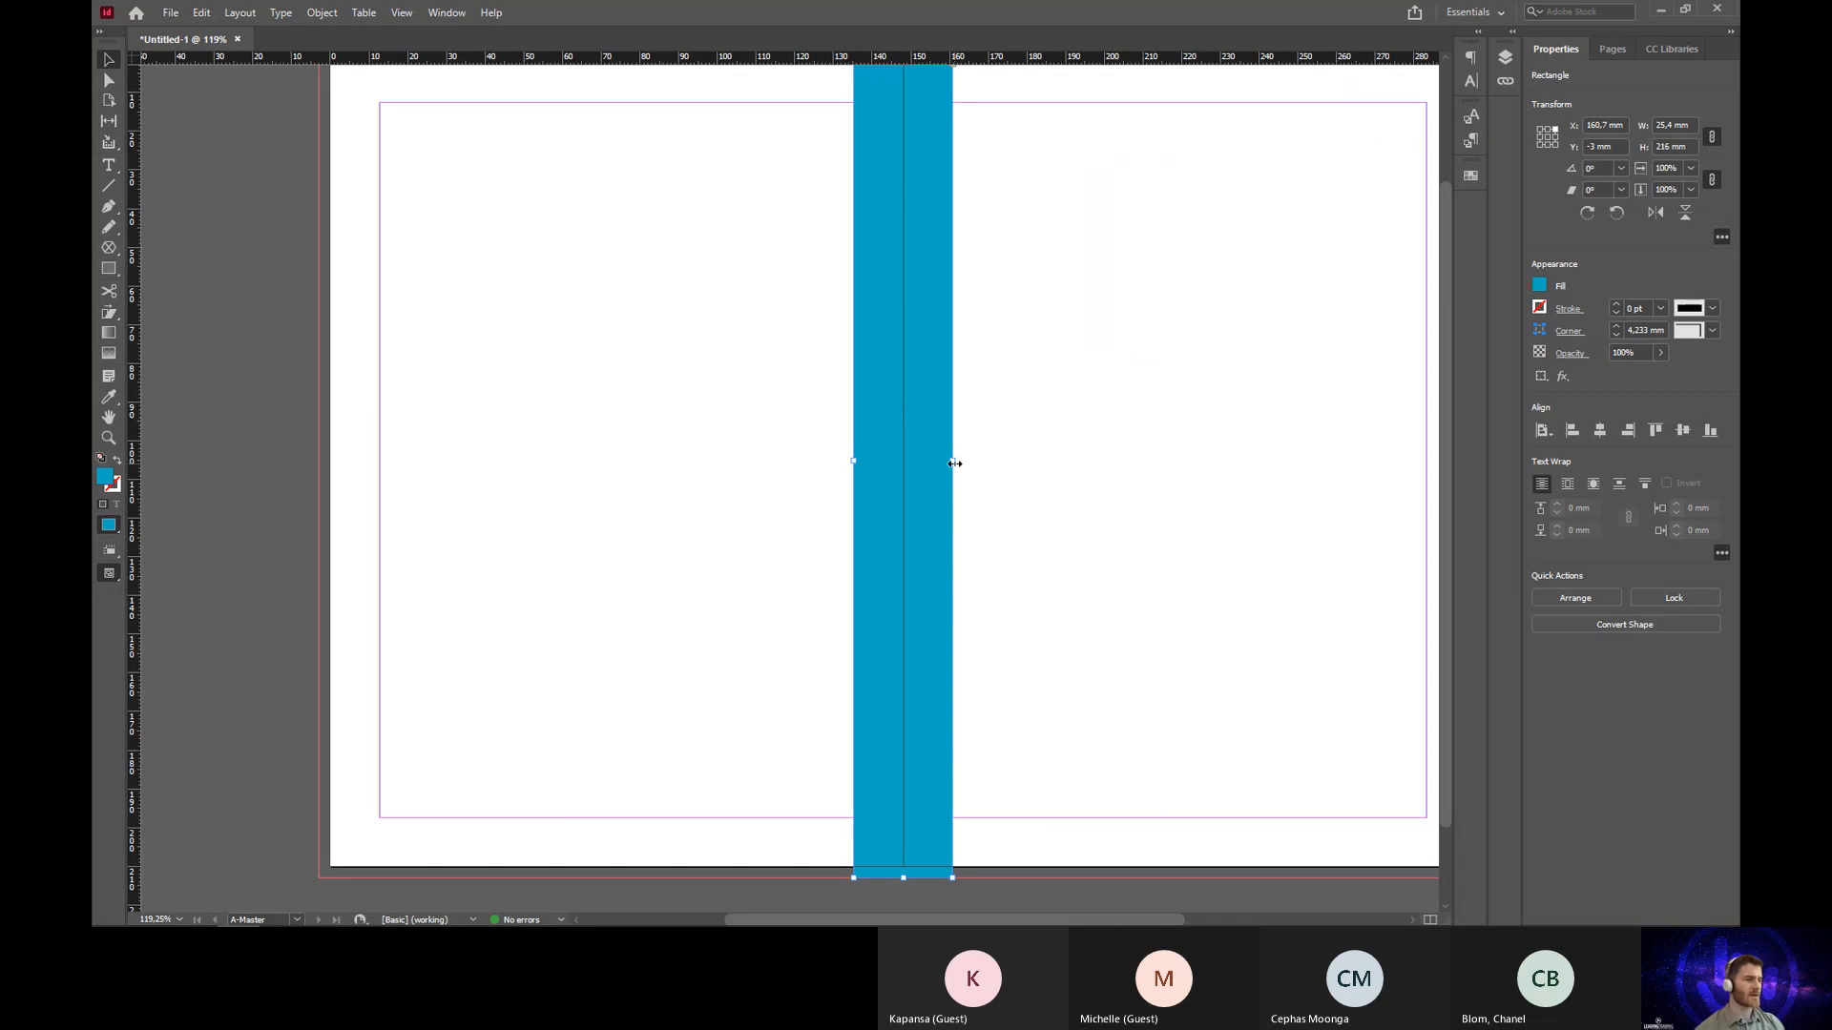
left_click_drag(954, 463, 931, 463)
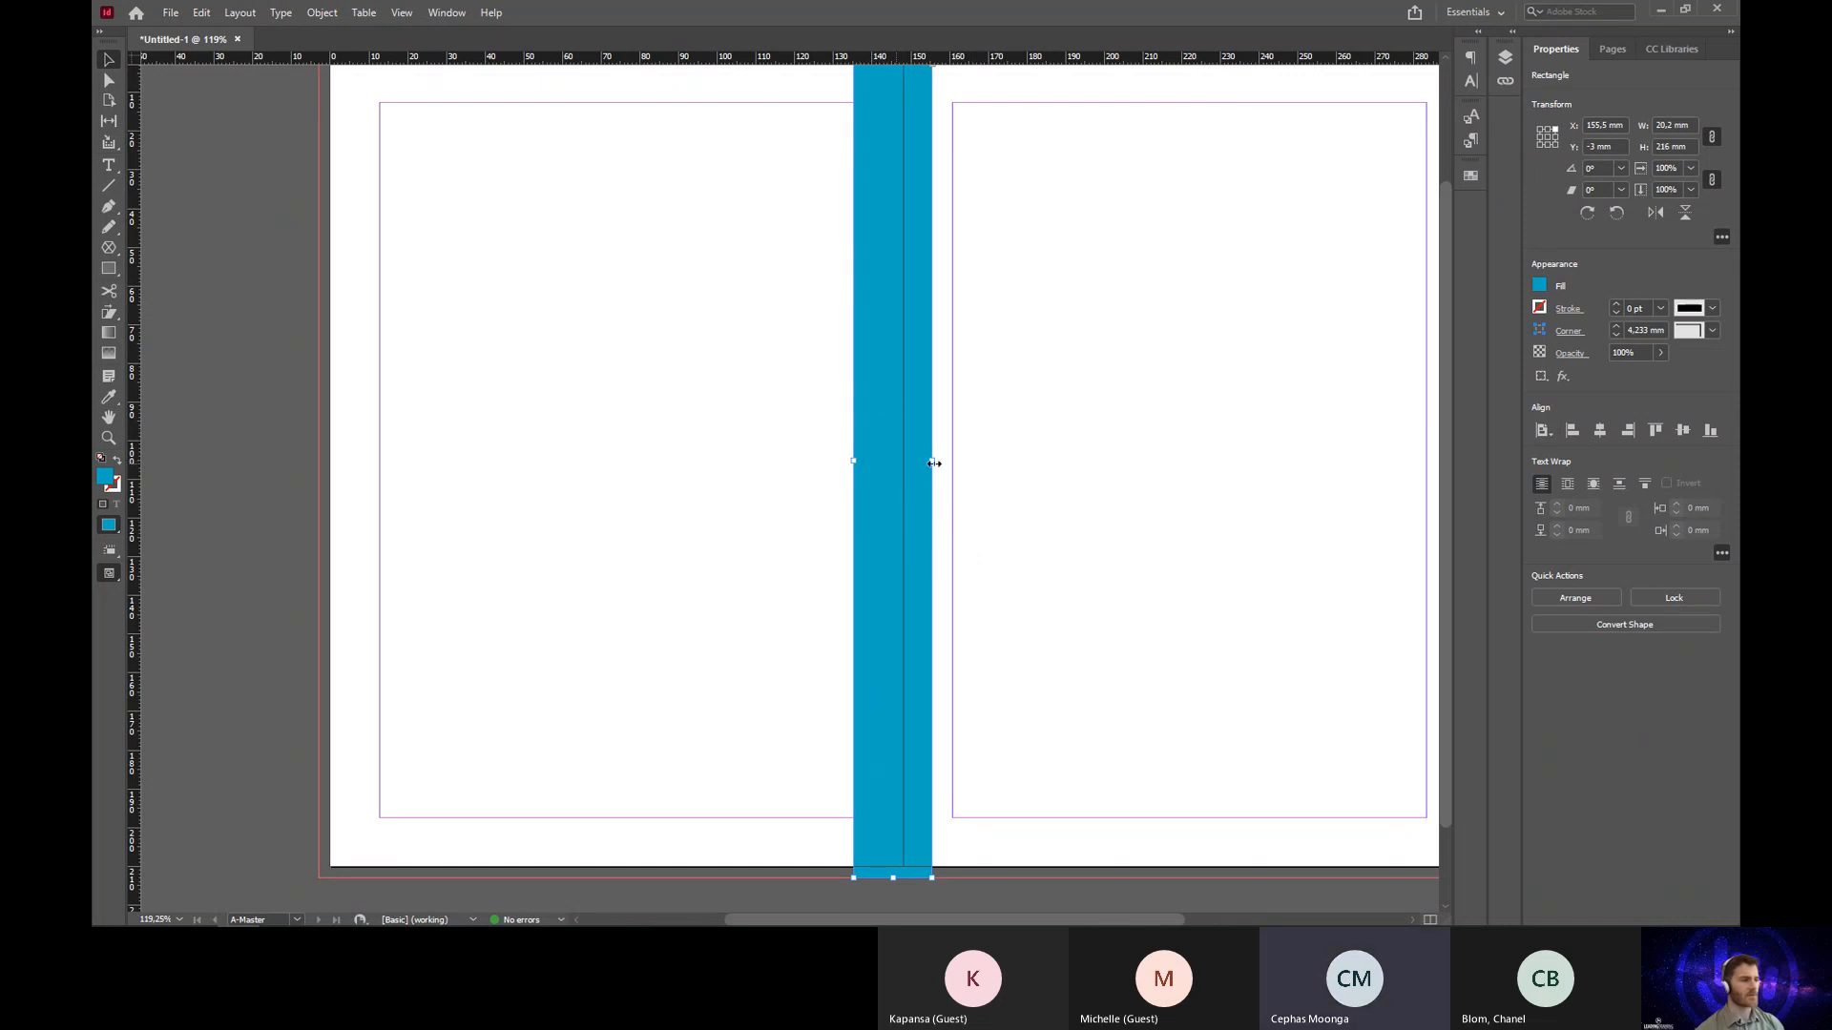
key("ctrl+z")
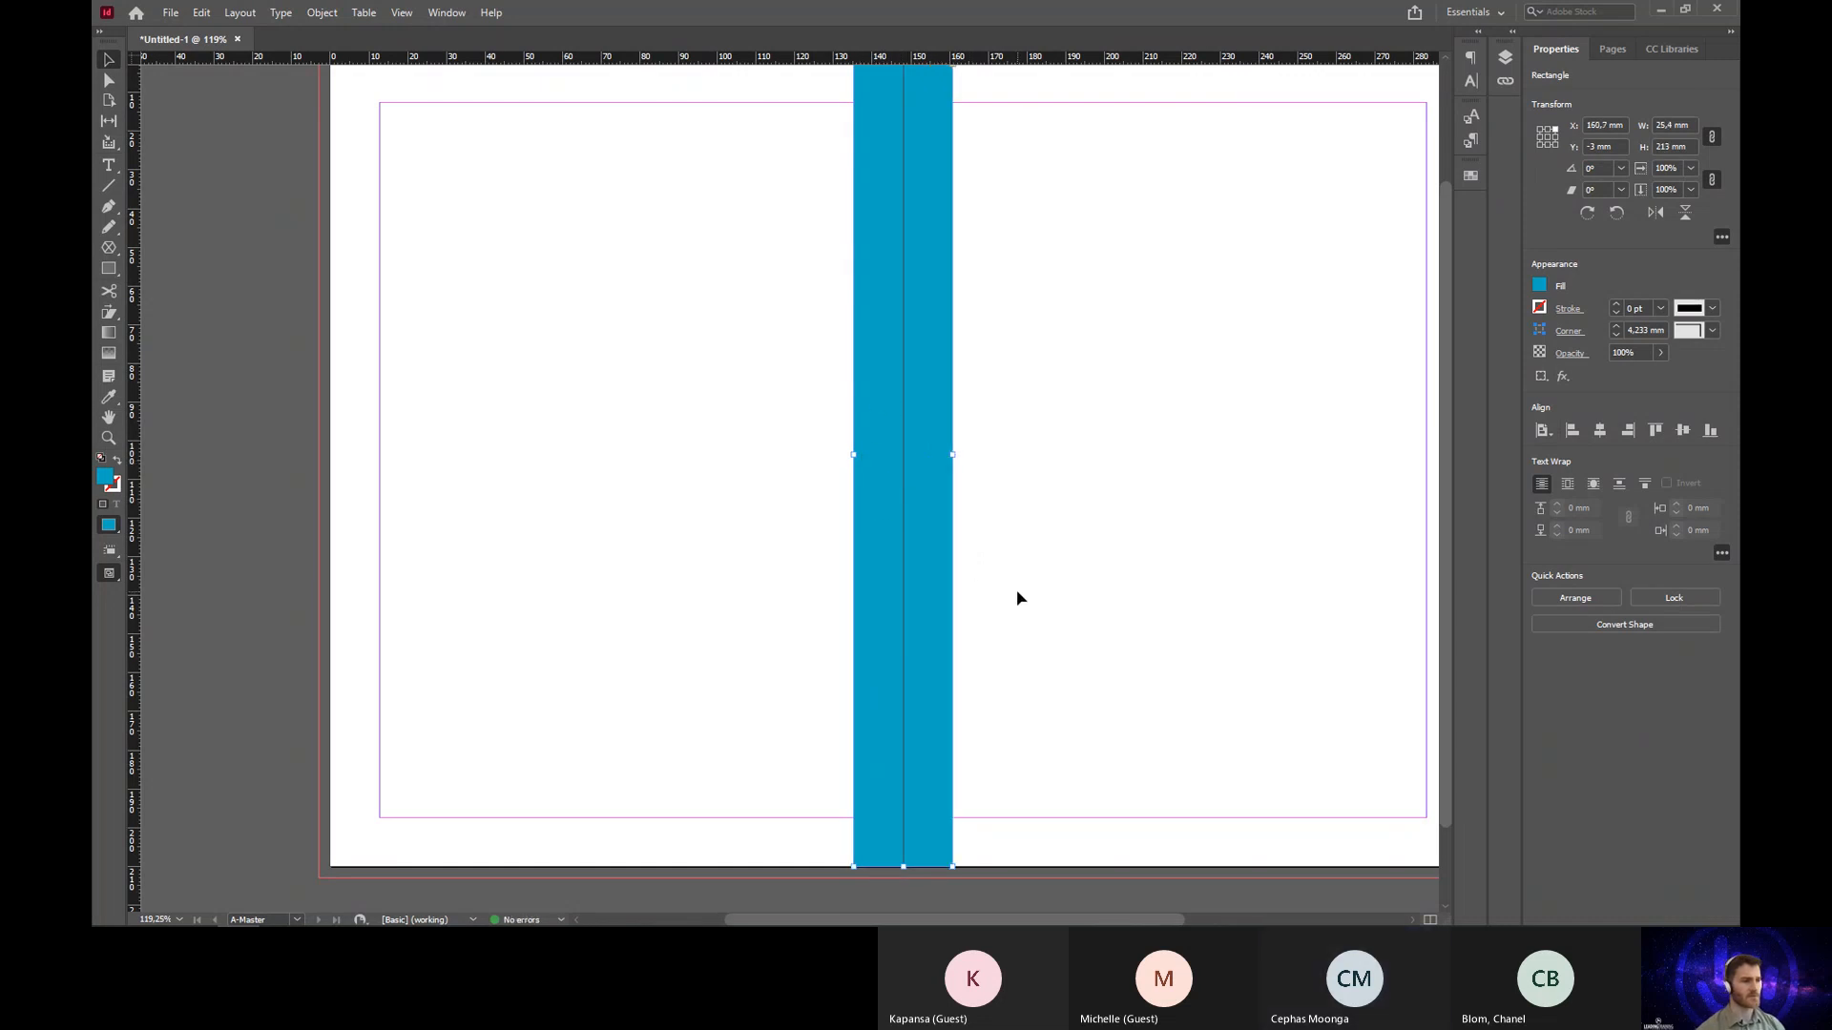
key("ctrl+z")
left_click(975, 476)
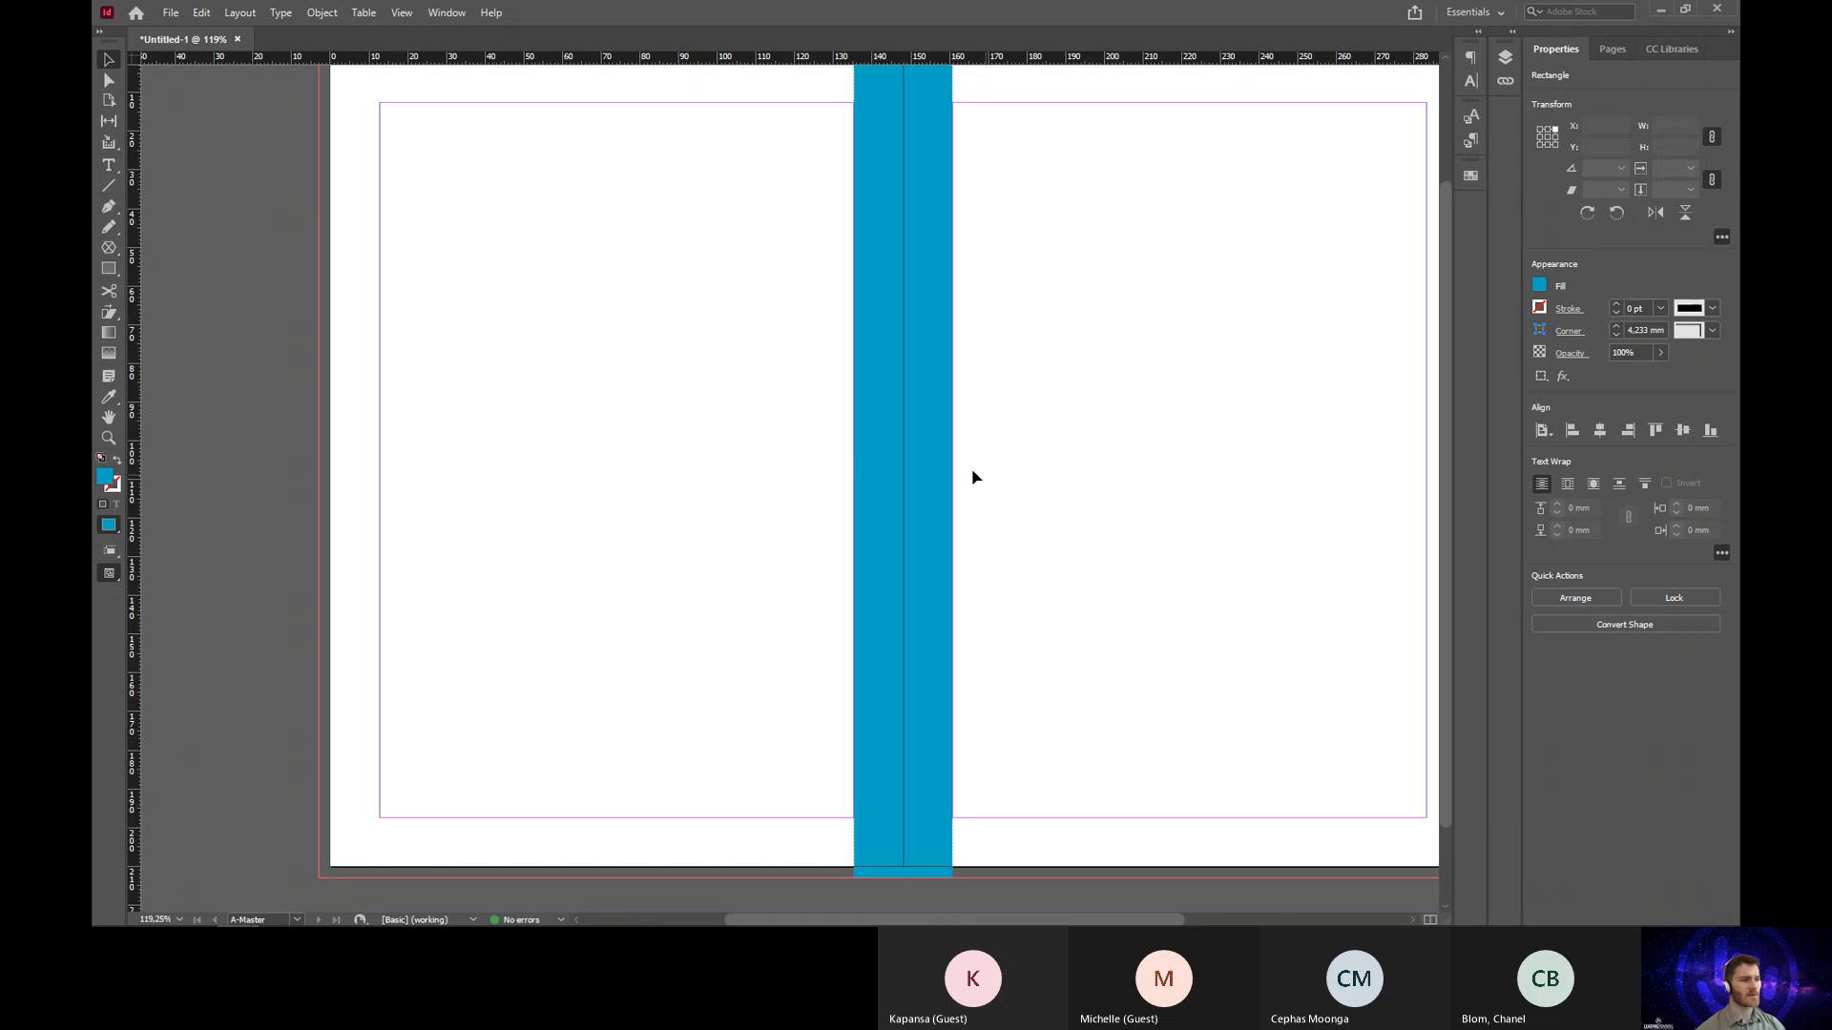
Step: Narrow the blue rectangle evenly from both sides to about 20 mm, keeping it centred on the spine
left_click(949, 471)
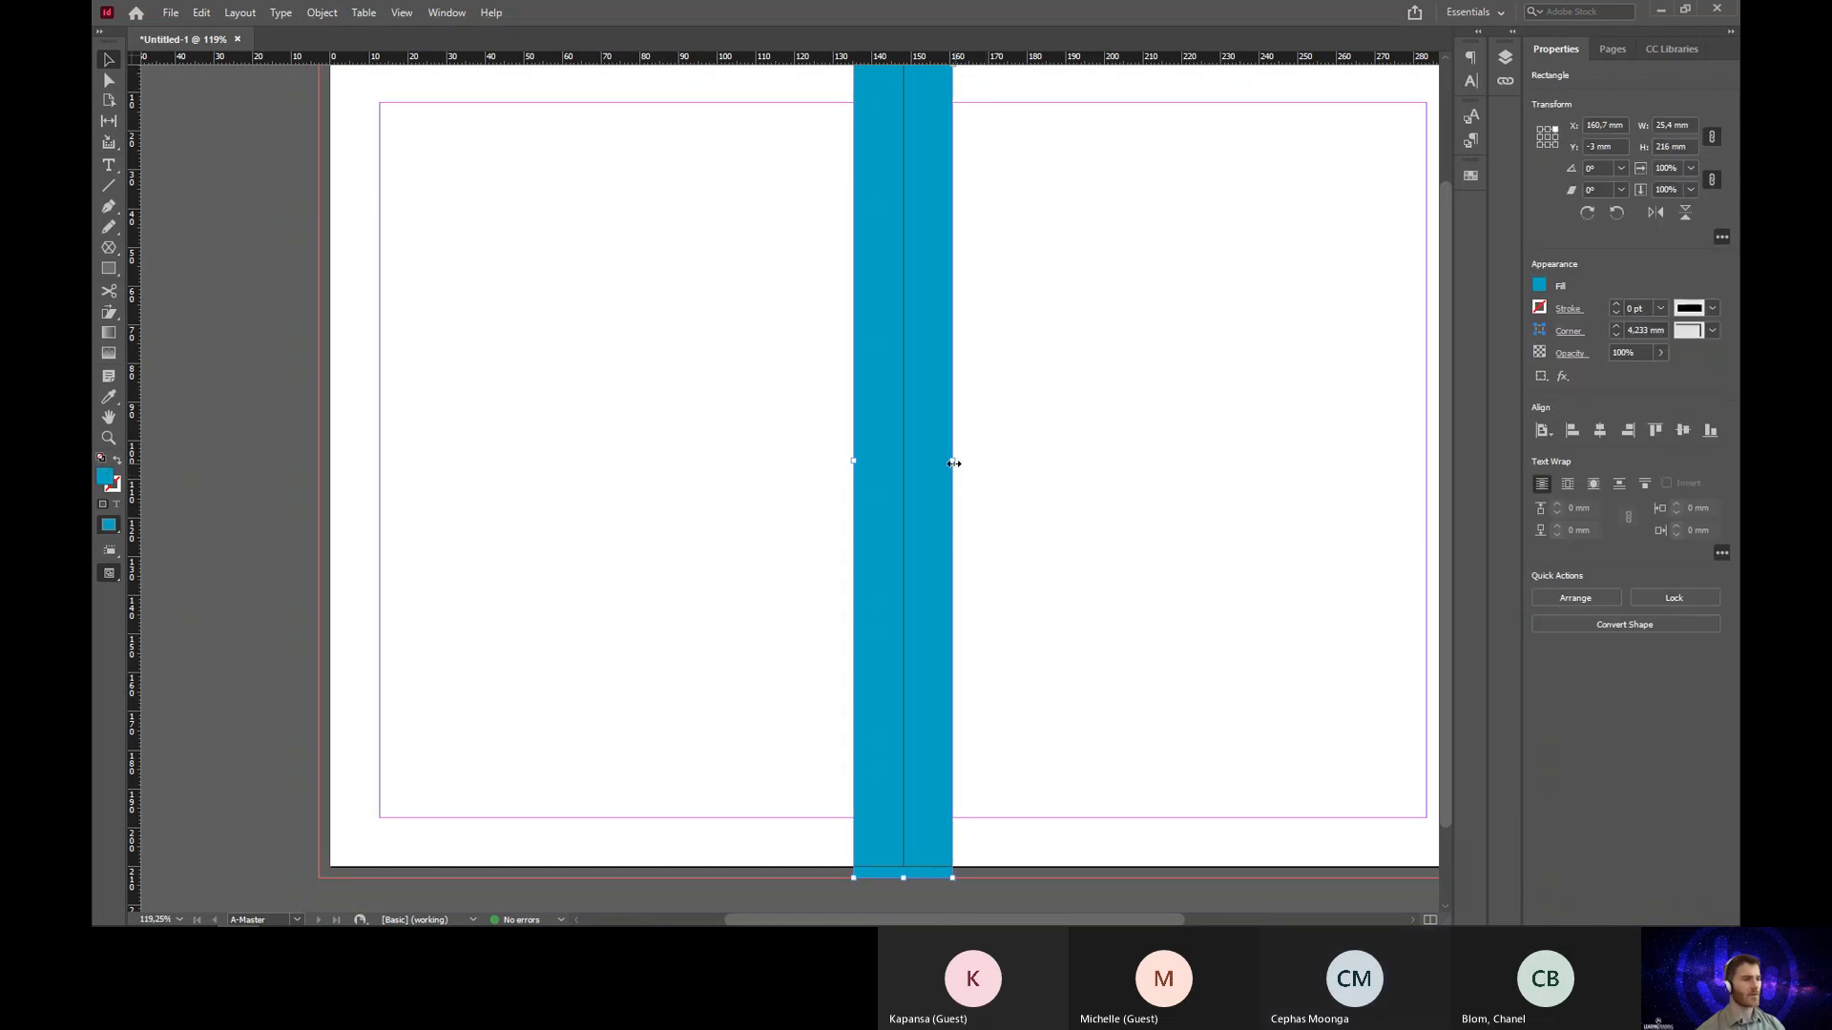
left_click_drag(953, 464, 943, 464)
left_click(1016, 520)
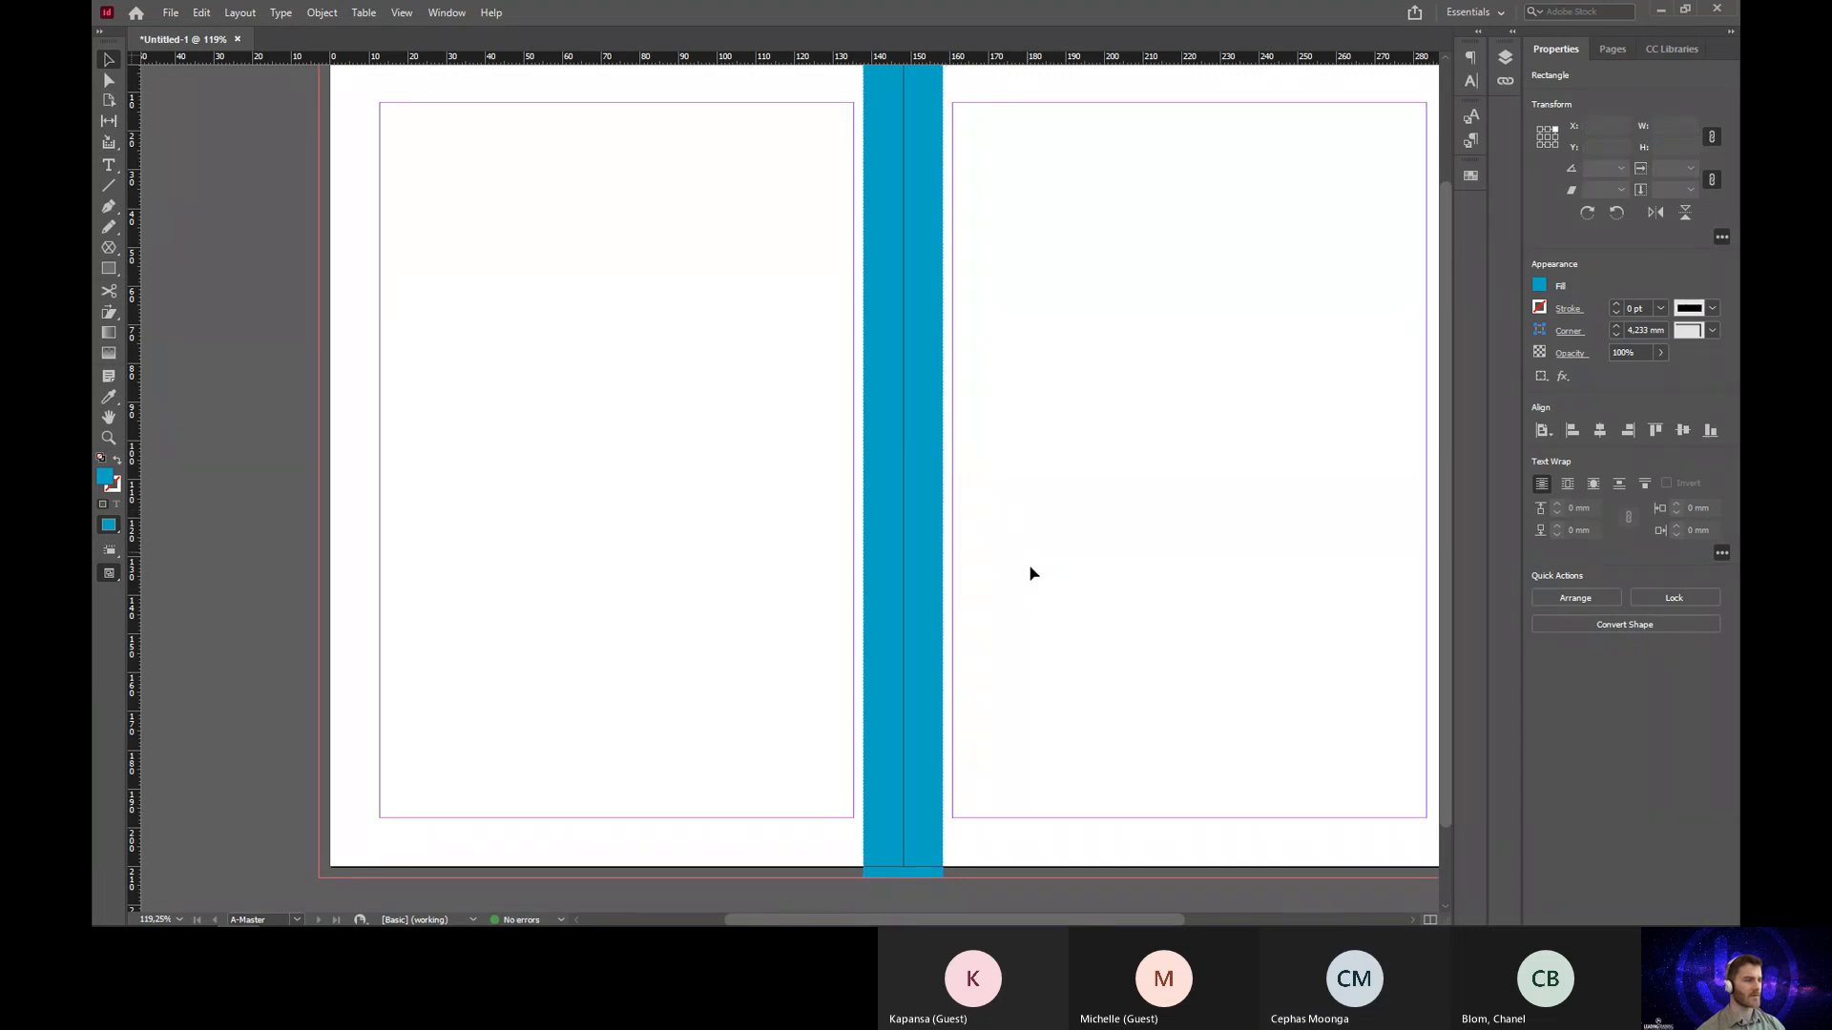
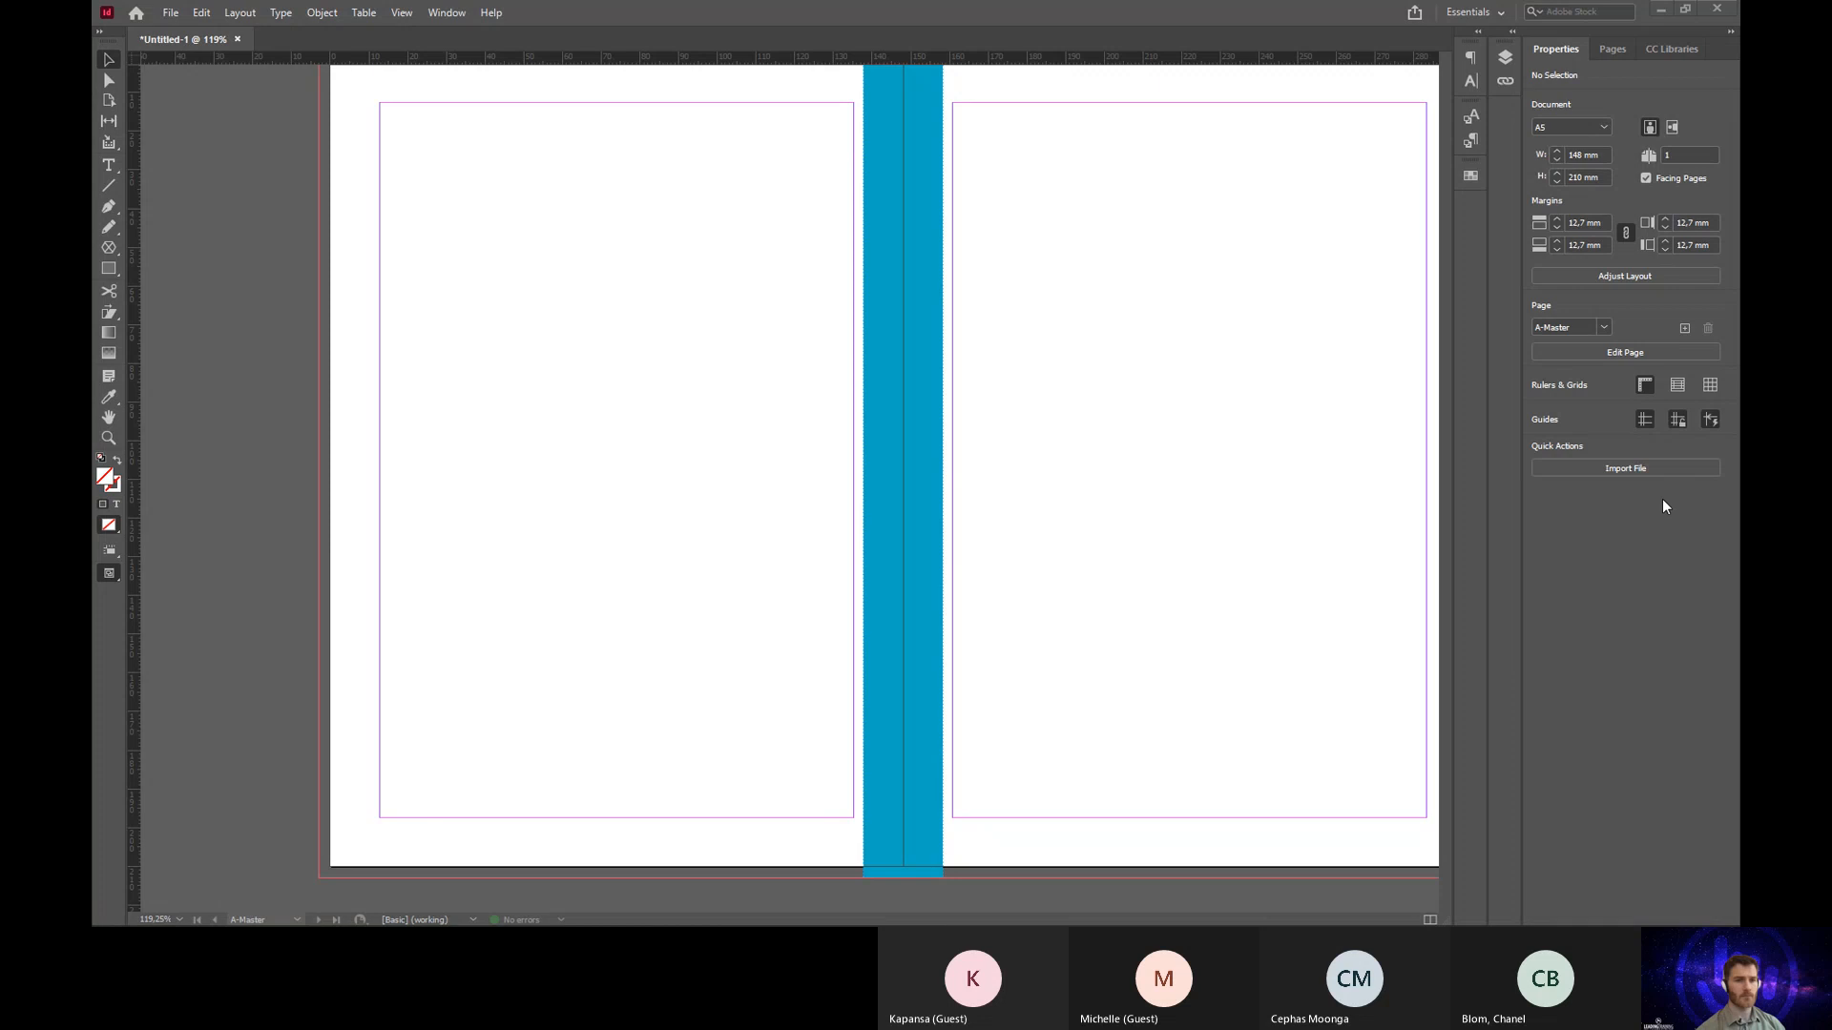
Step: Draw a circle 12.7 mm in diameter with the Ellipse tool, from the left page's bottom-left margin corner down to the page edge
left_click(1314, 434)
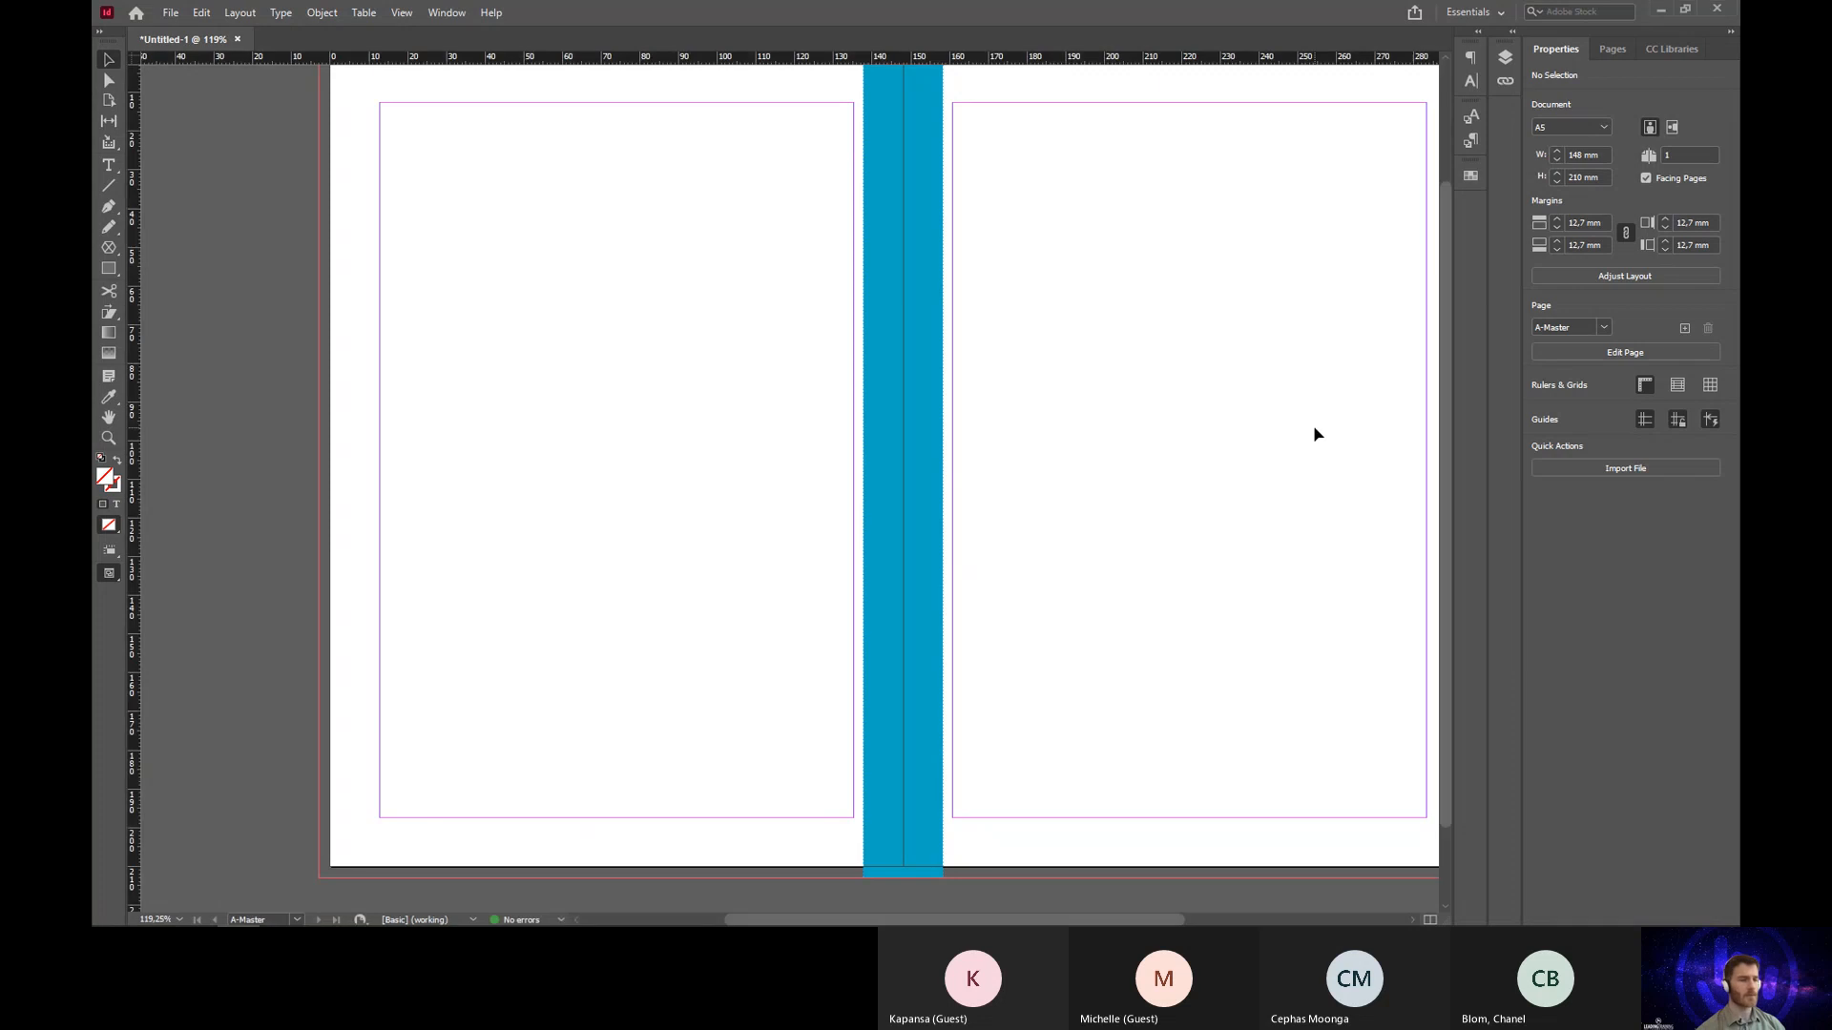
left_click(888, 456, "ctrl+alt")
left_click_drag(888, 456, 970, 444)
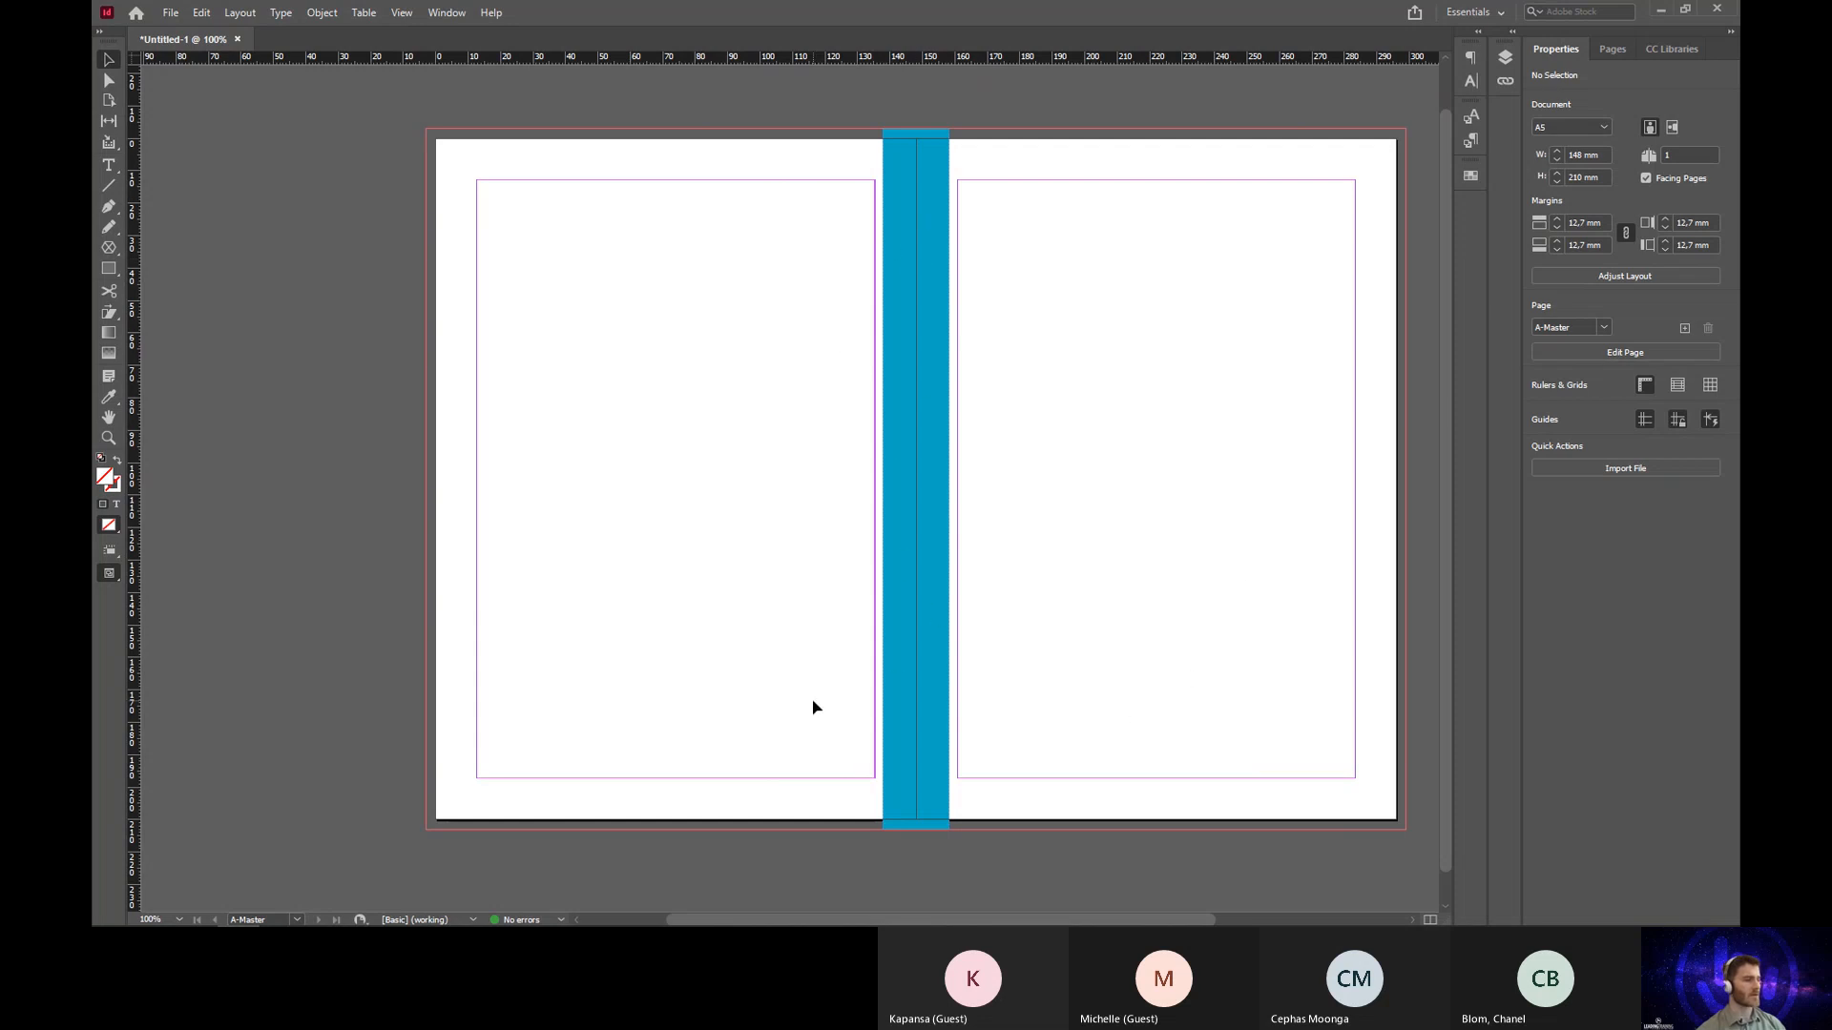
left_click_drag(766, 650, 737, 512)
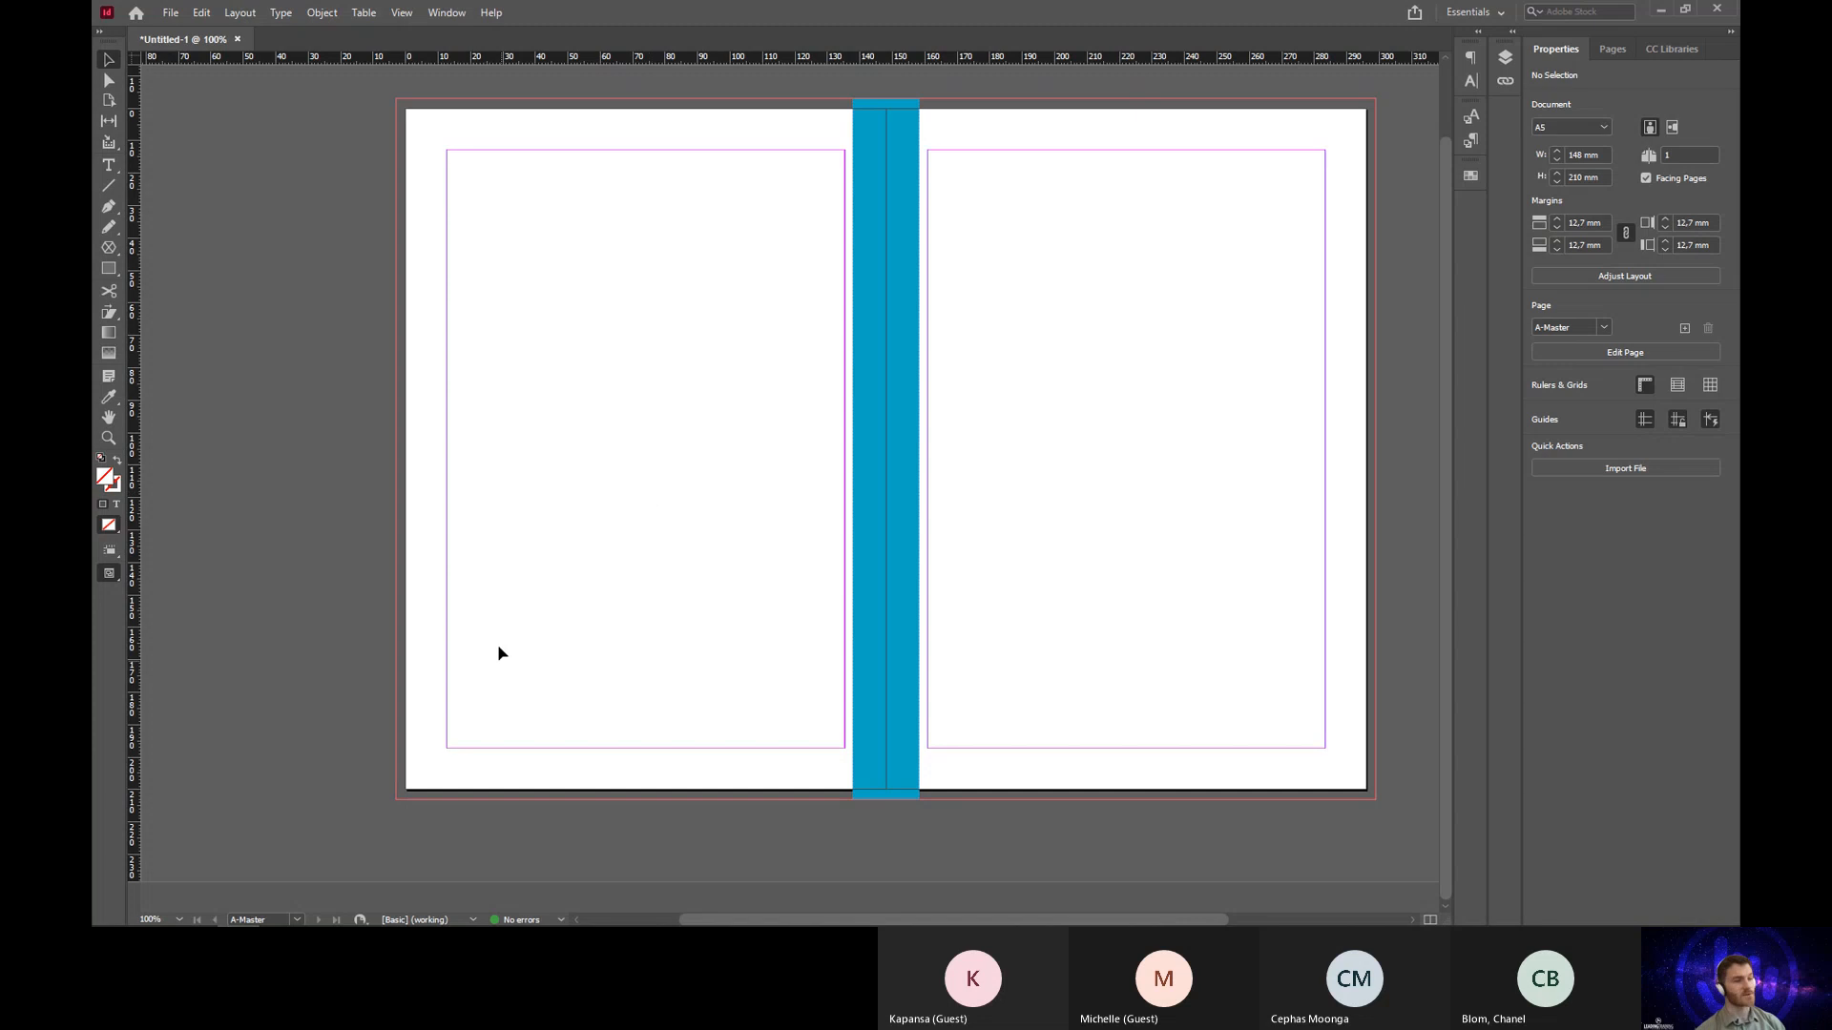
left_click(110, 272)
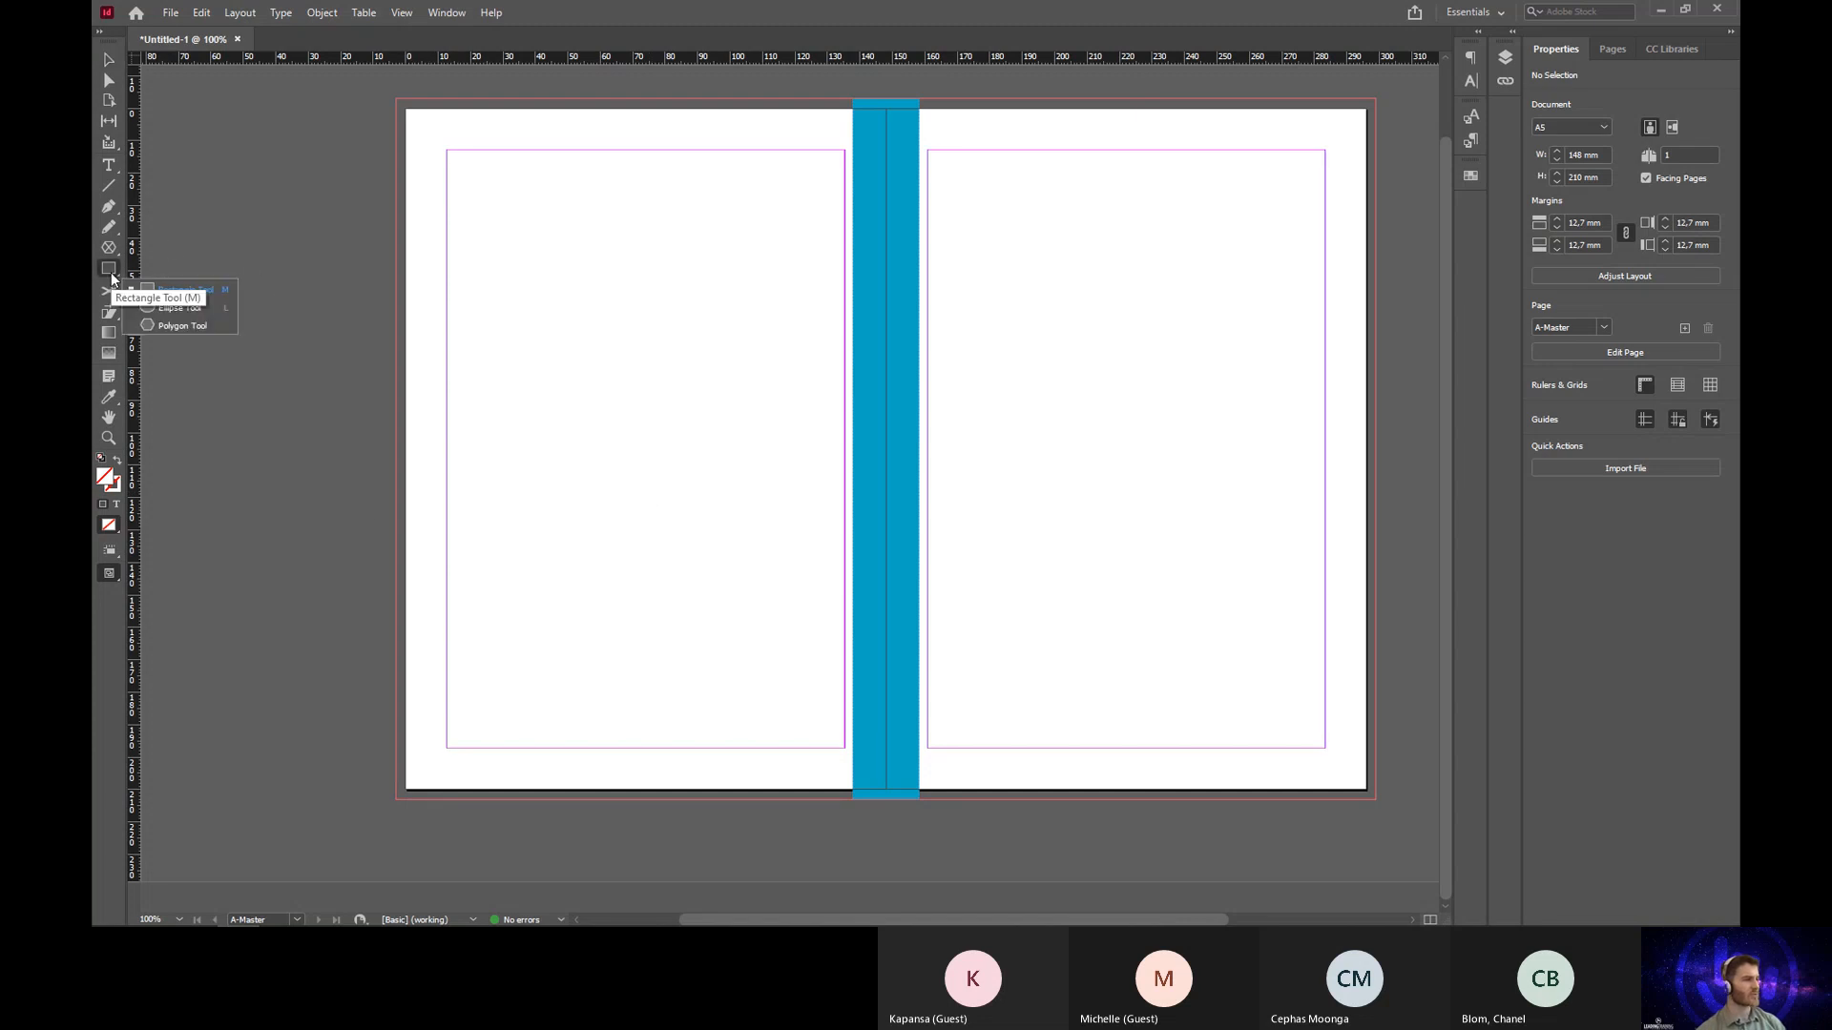
left_click(157, 308)
left_click(117, 268)
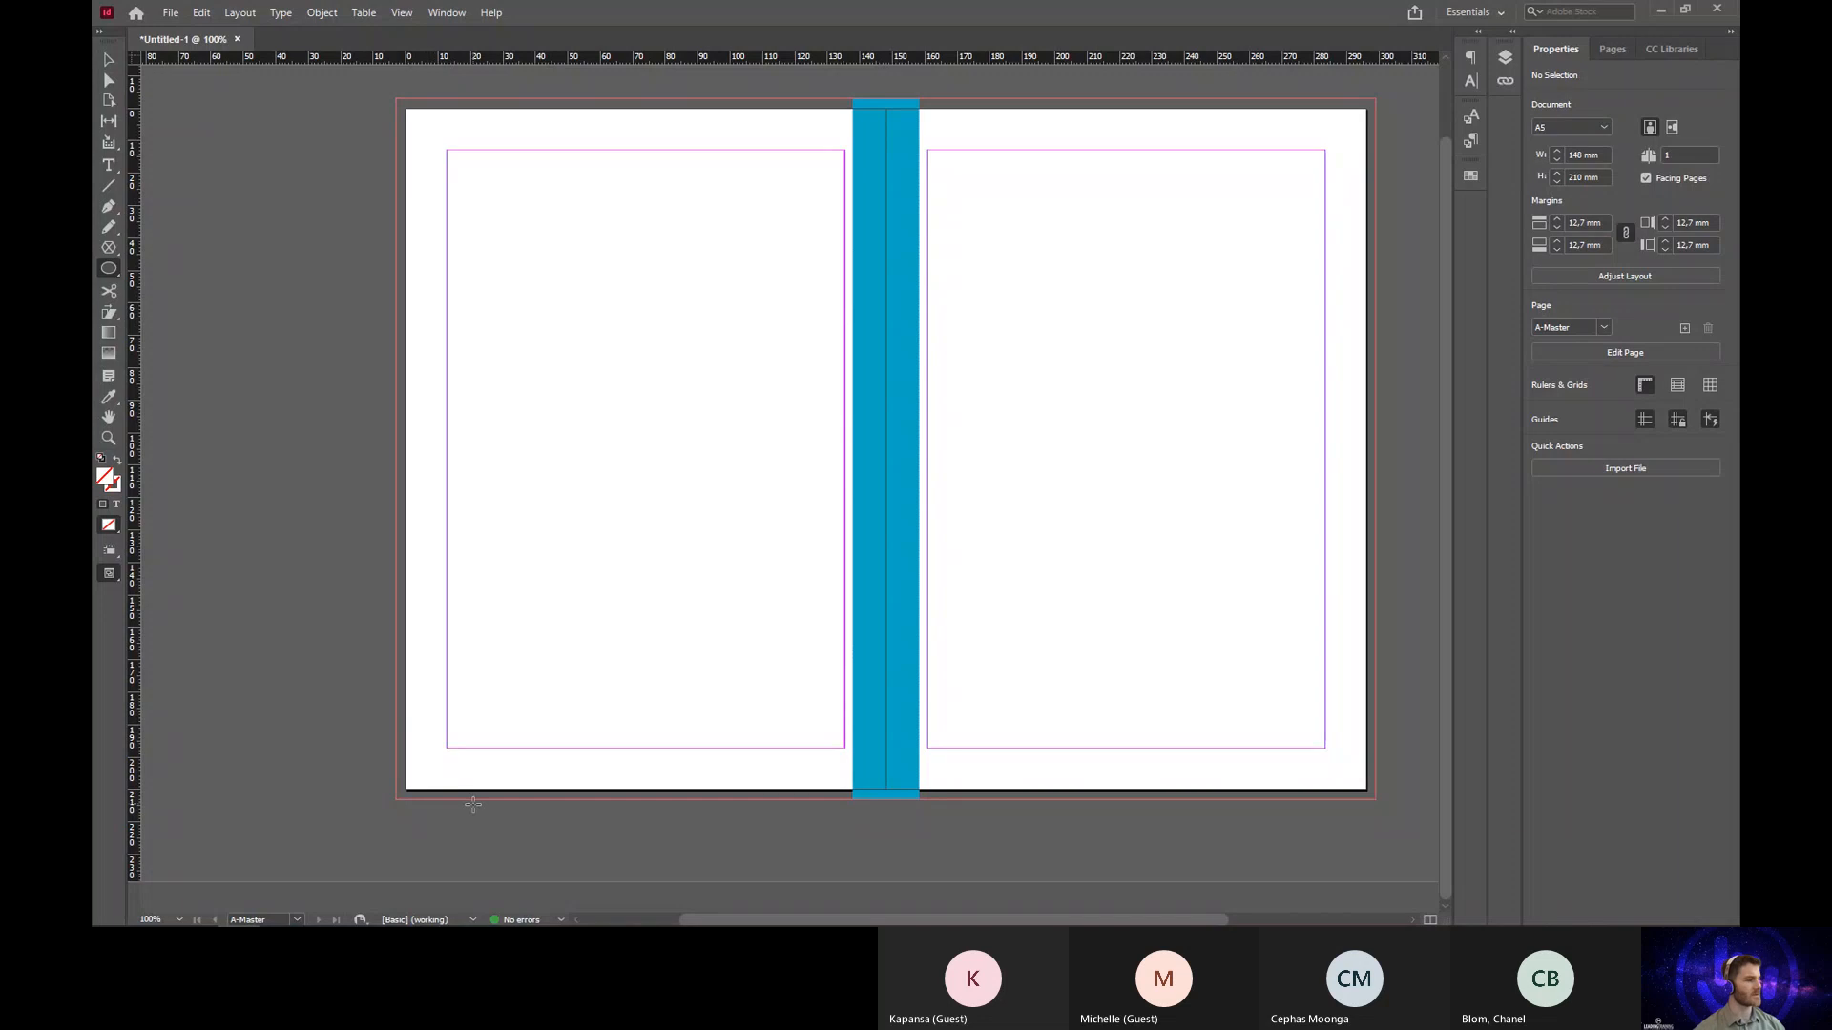
left_click_drag(379, 717, 581, 845)
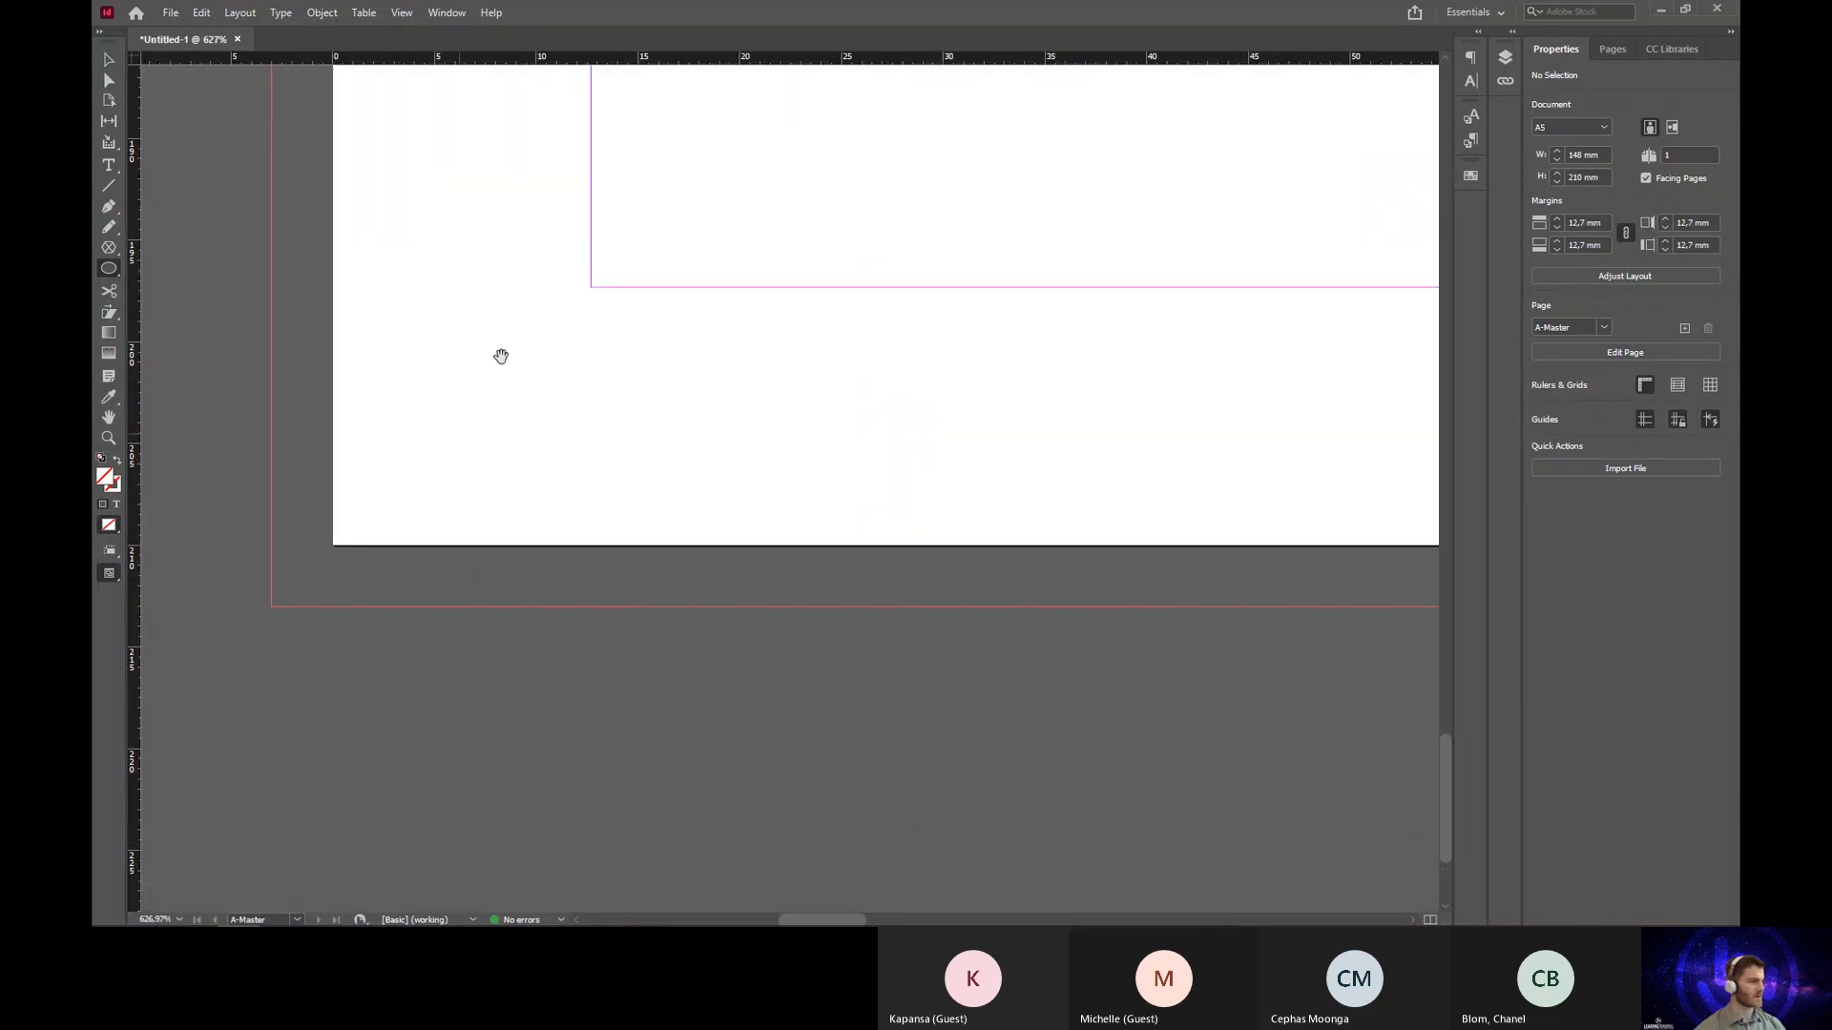
left_click_drag(505, 356, 532, 590)
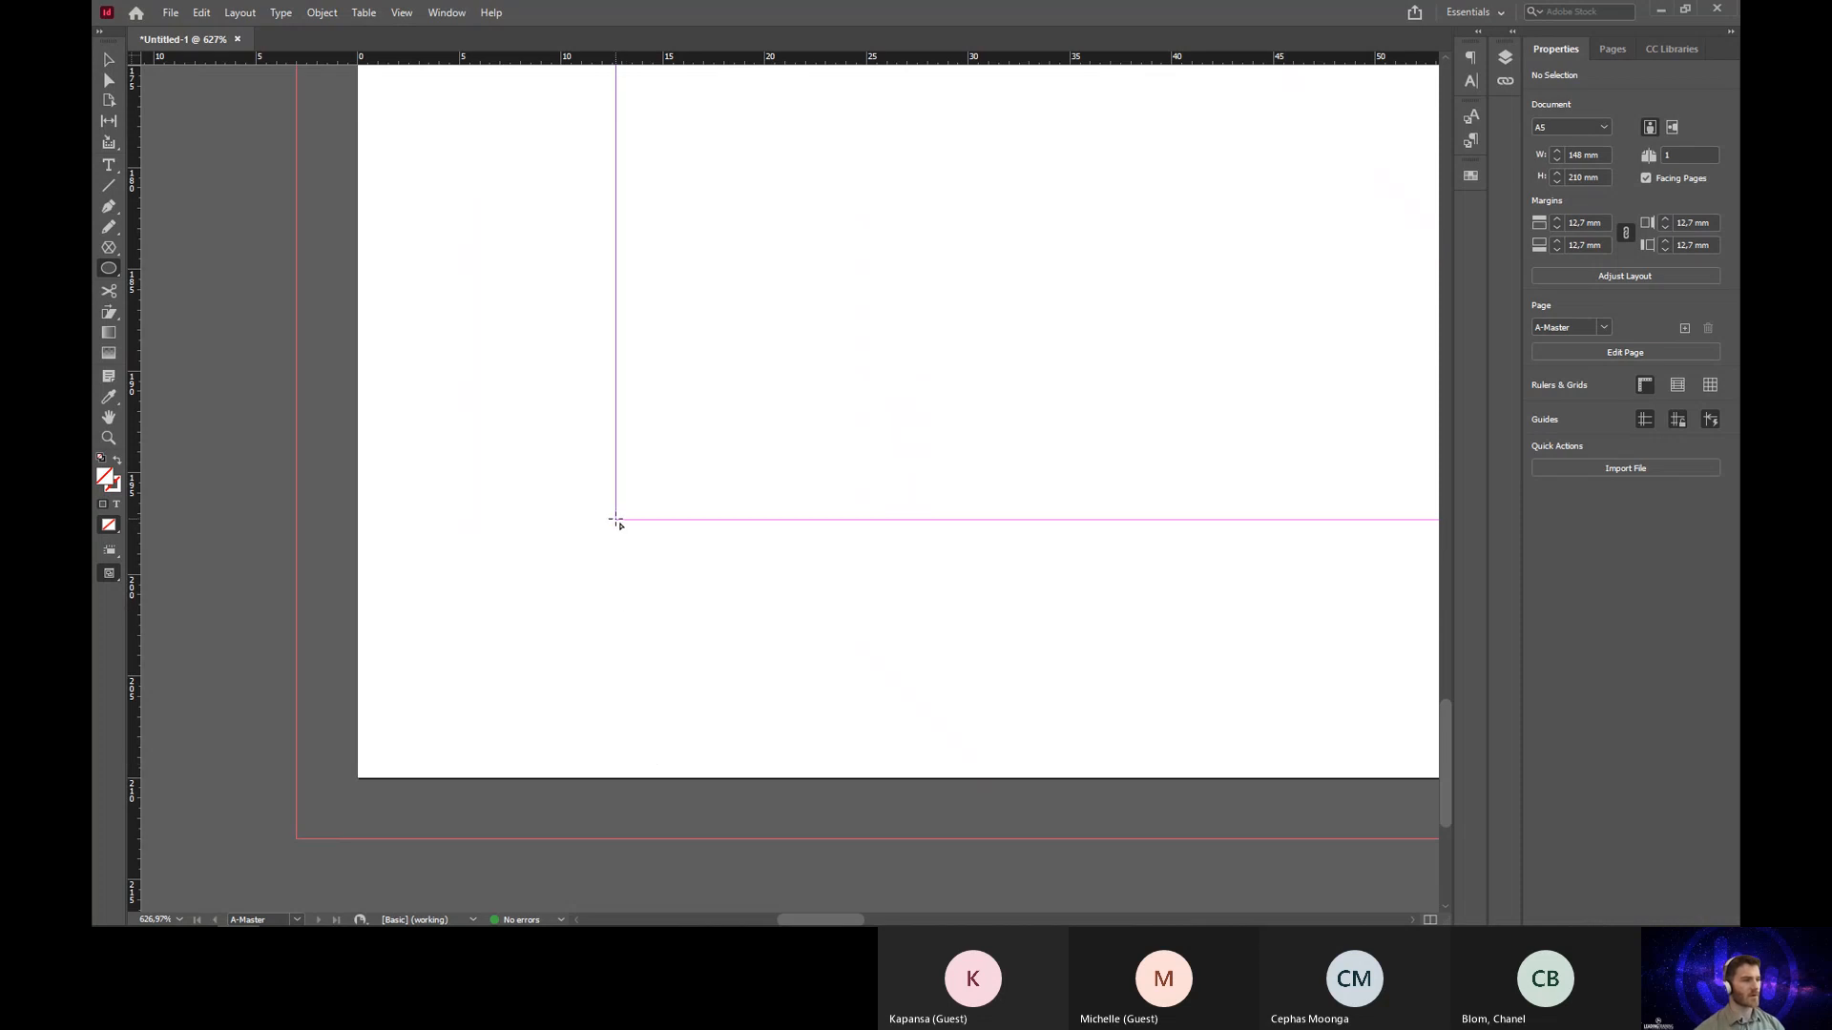
left_click_drag(615, 520, 877, 780)
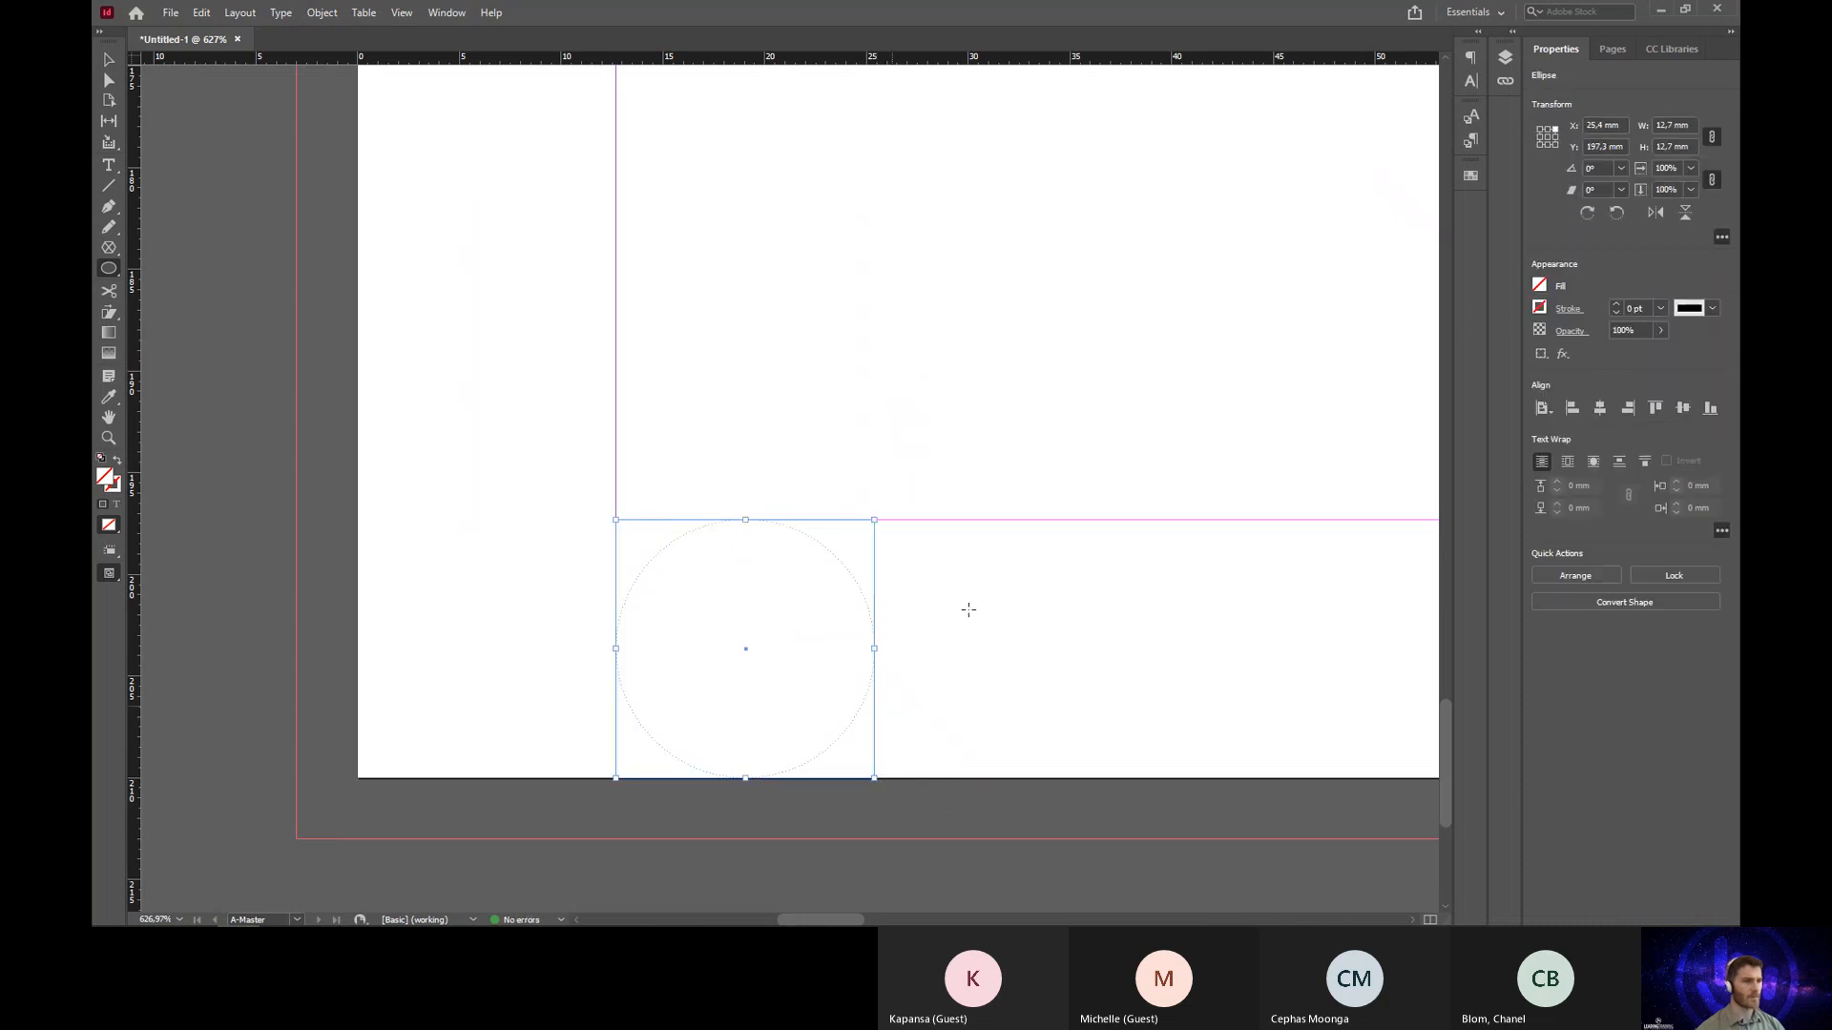
left_click(108, 484)
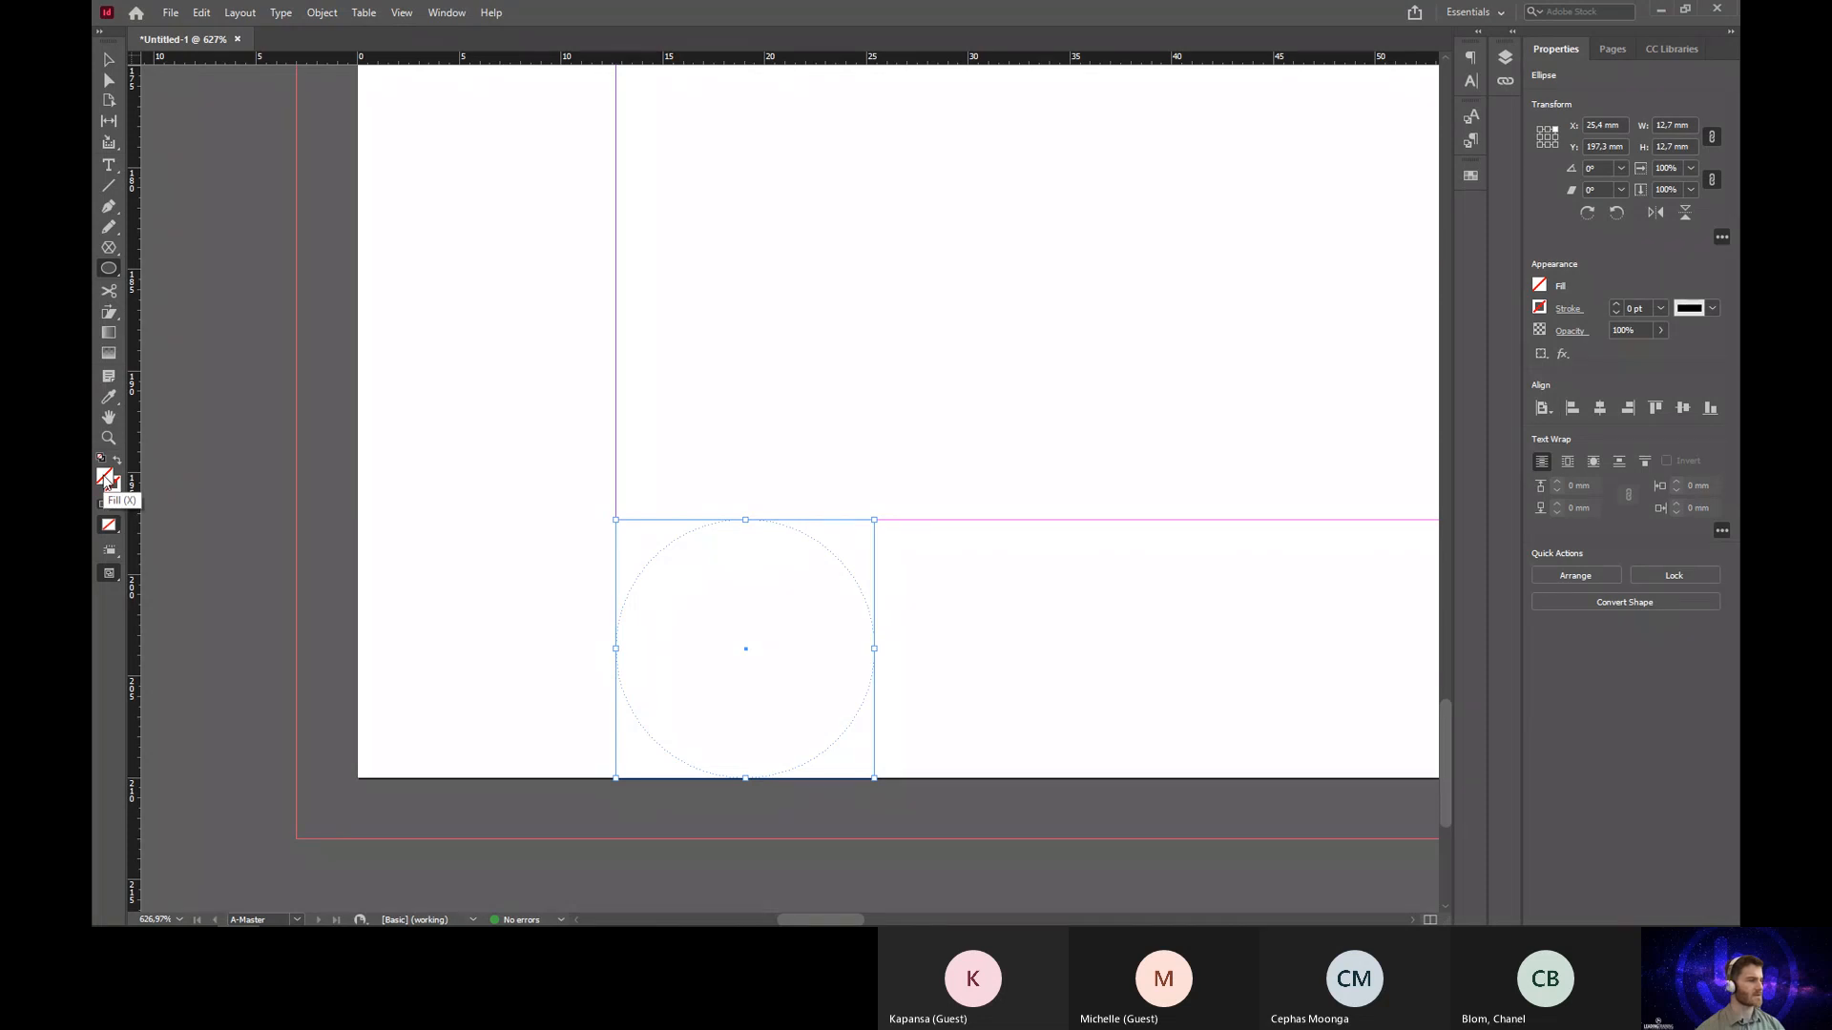
double_click(107, 482)
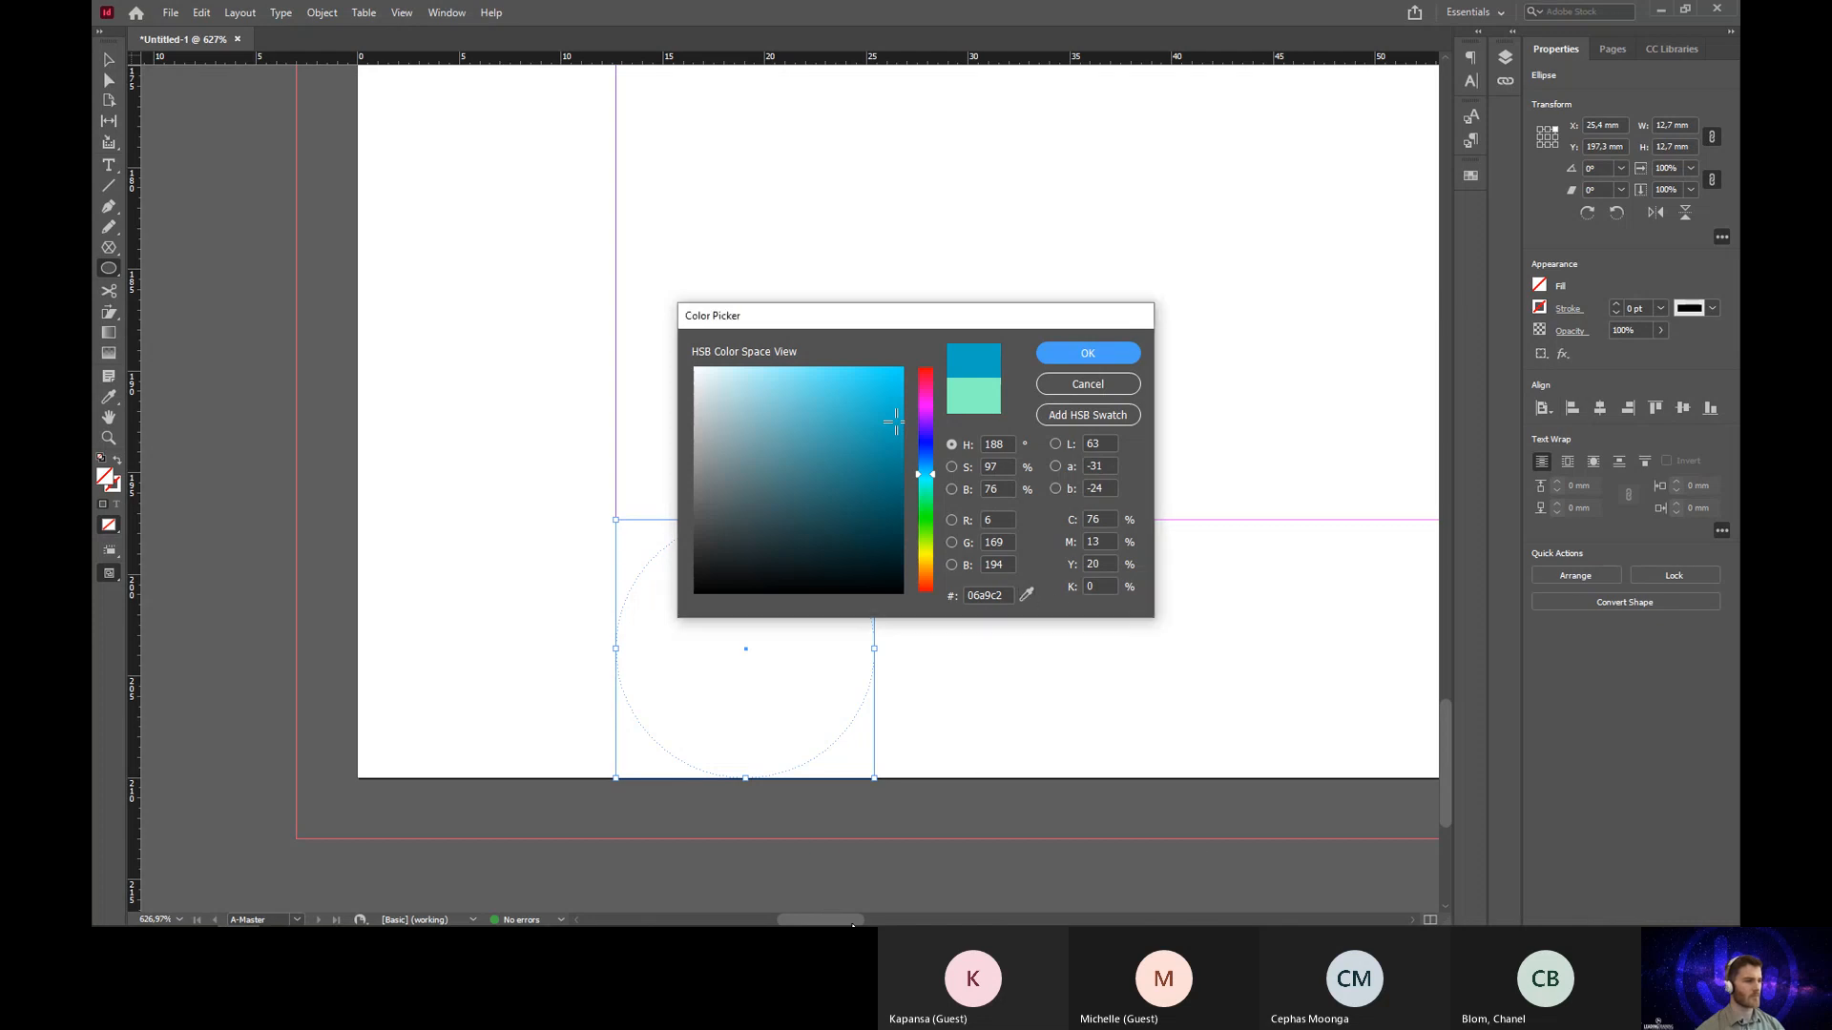
left_click(1084, 385)
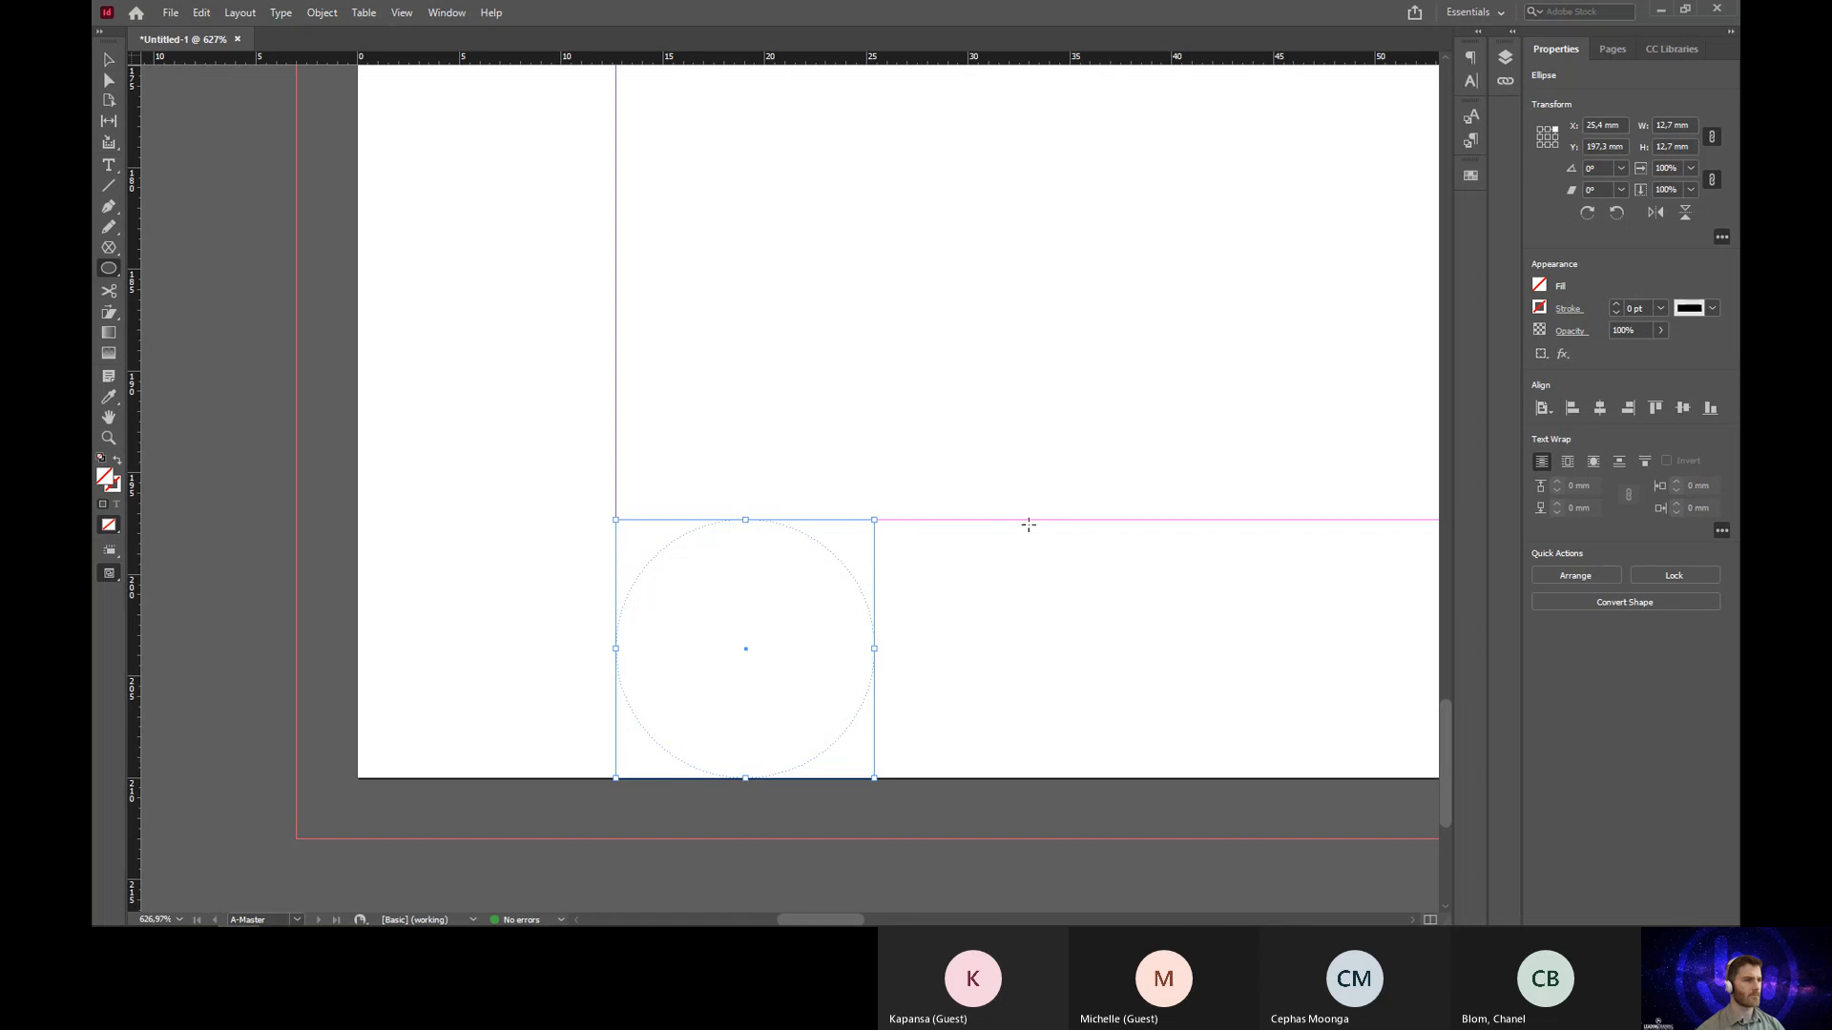
Step: Fill the new circle with the blue sampled from the spine band, then deselect the circle
left_click(1189, 425, "ctrl+alt")
left_click(1188, 425, "ctrl+alt")
left_click(1189, 425, "ctrl+alt")
left_click(848, 417, "ctrl+alt")
left_click(847, 416, "ctrl+alt")
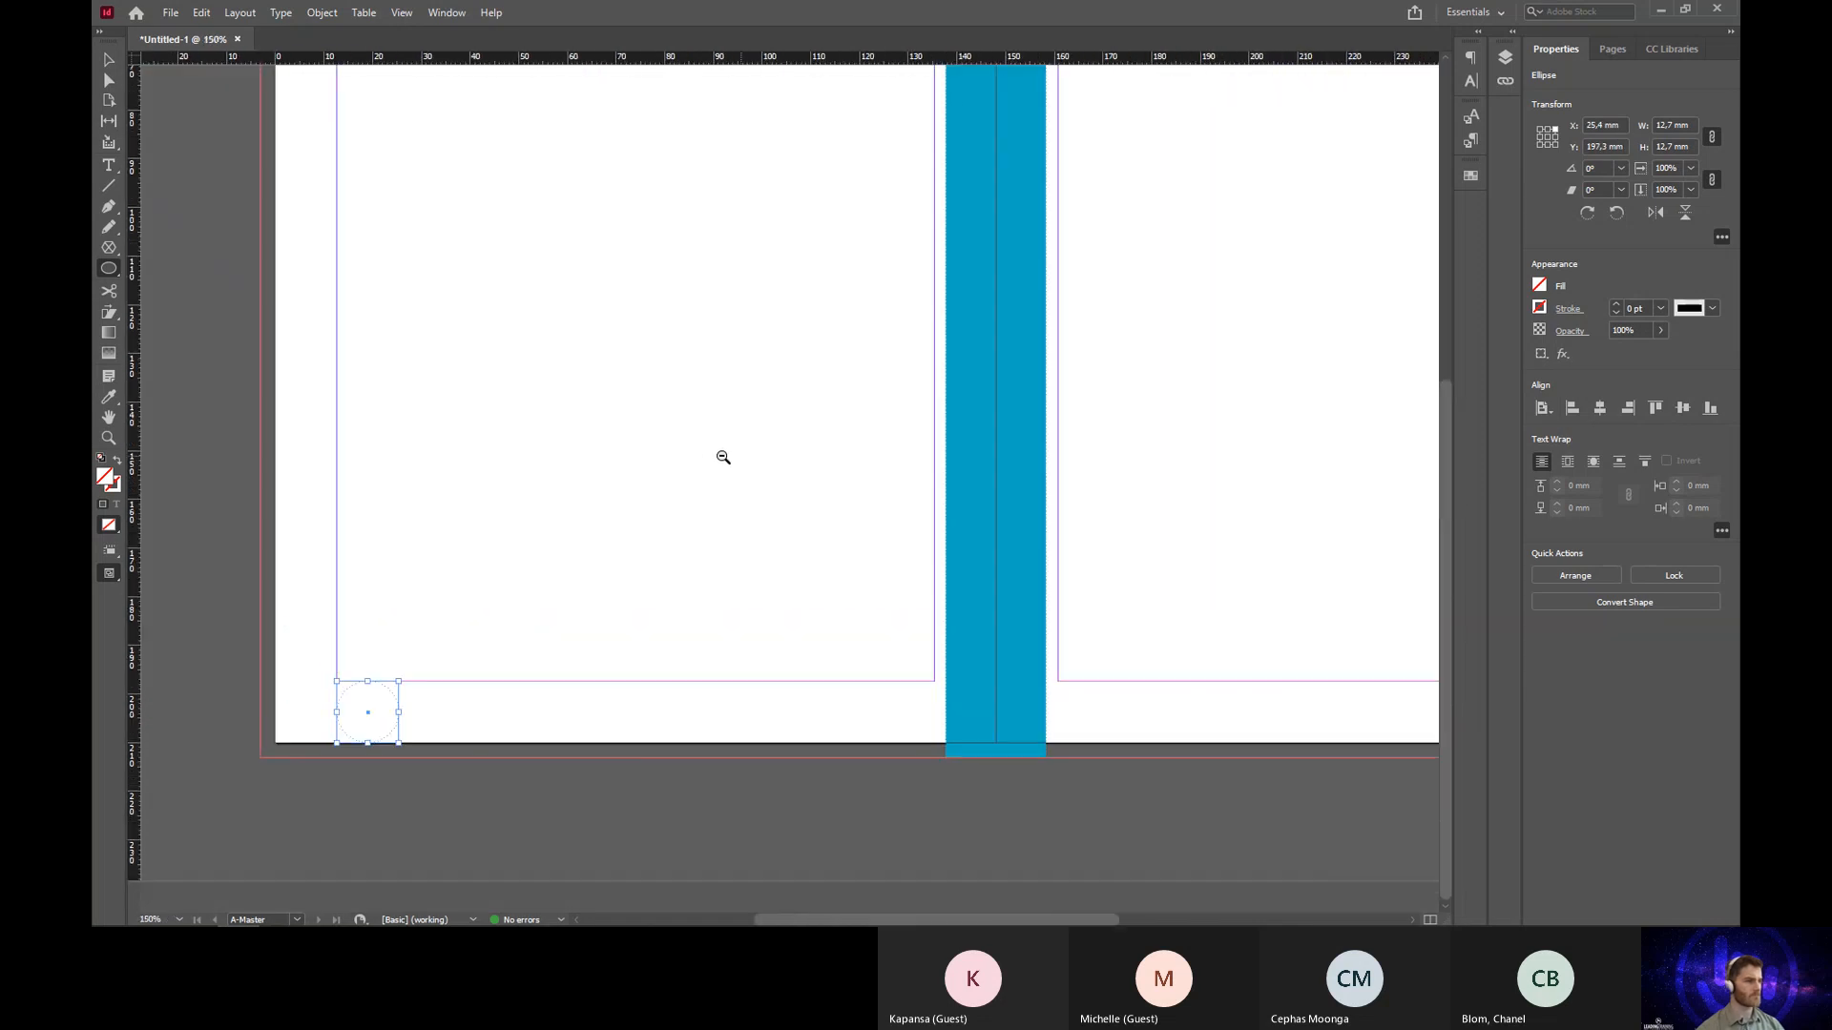
double_click(106, 482)
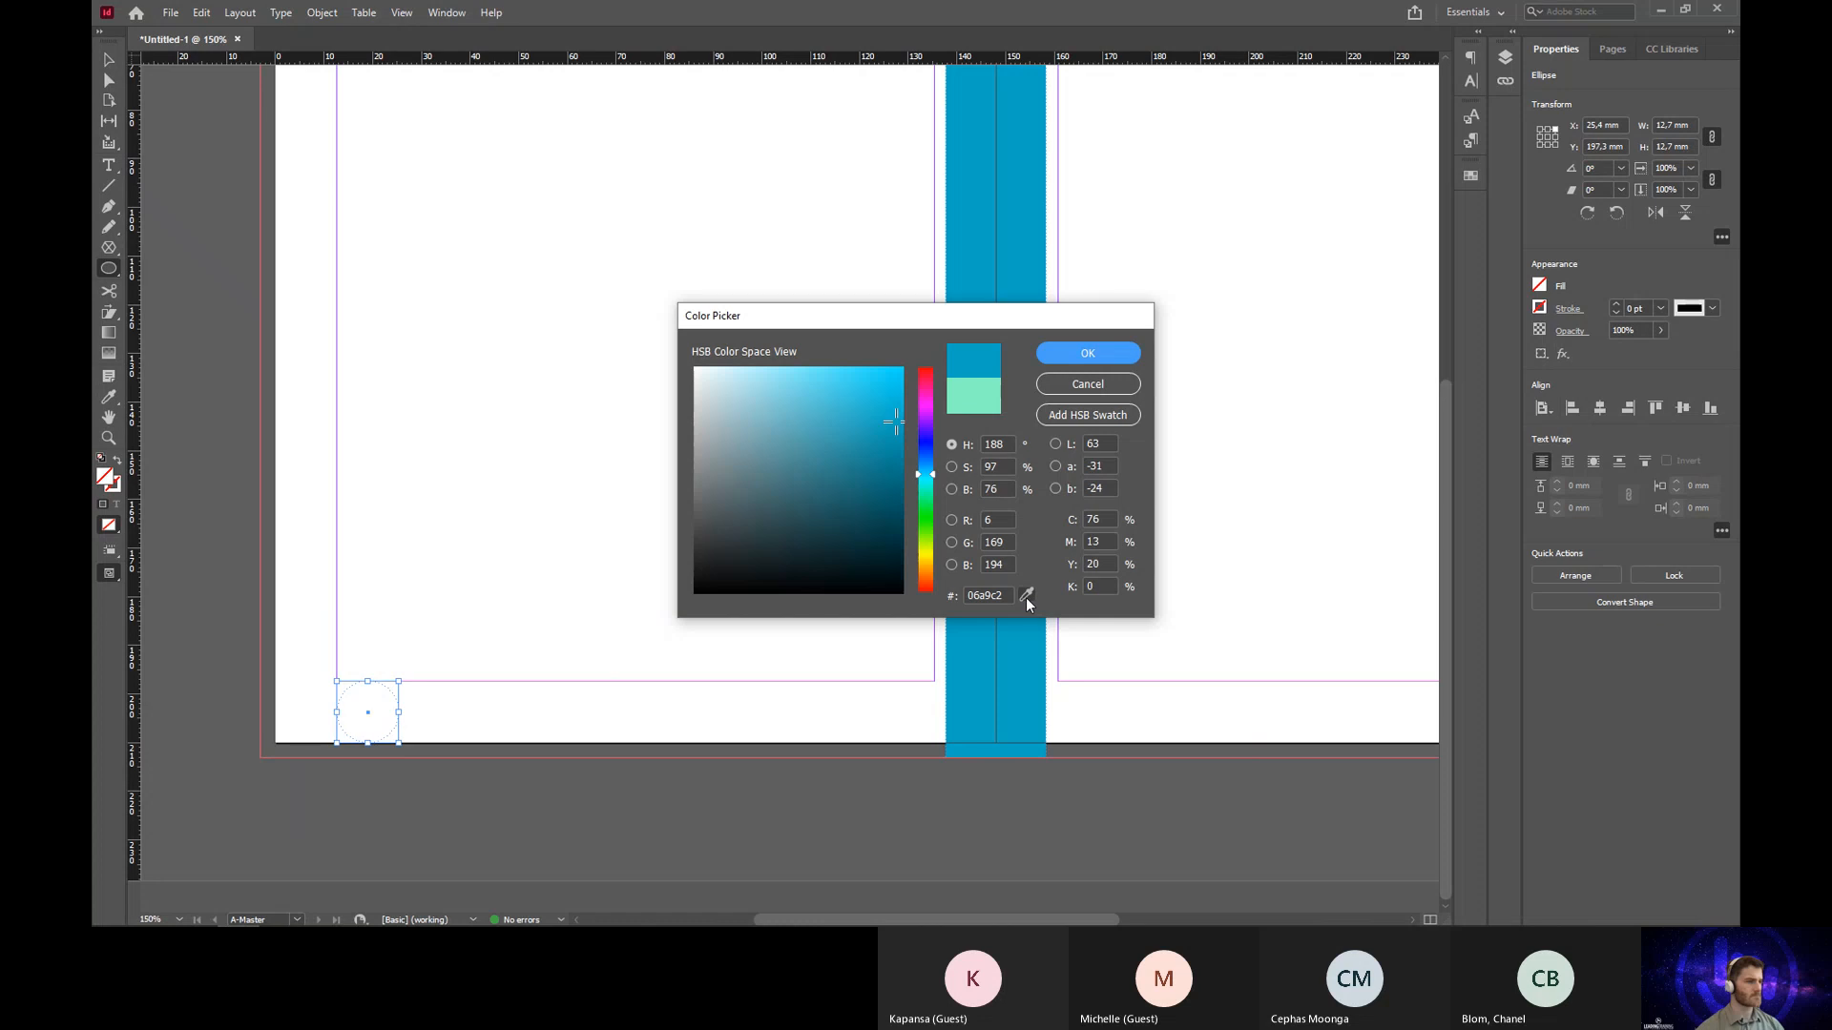
left_click(1026, 594)
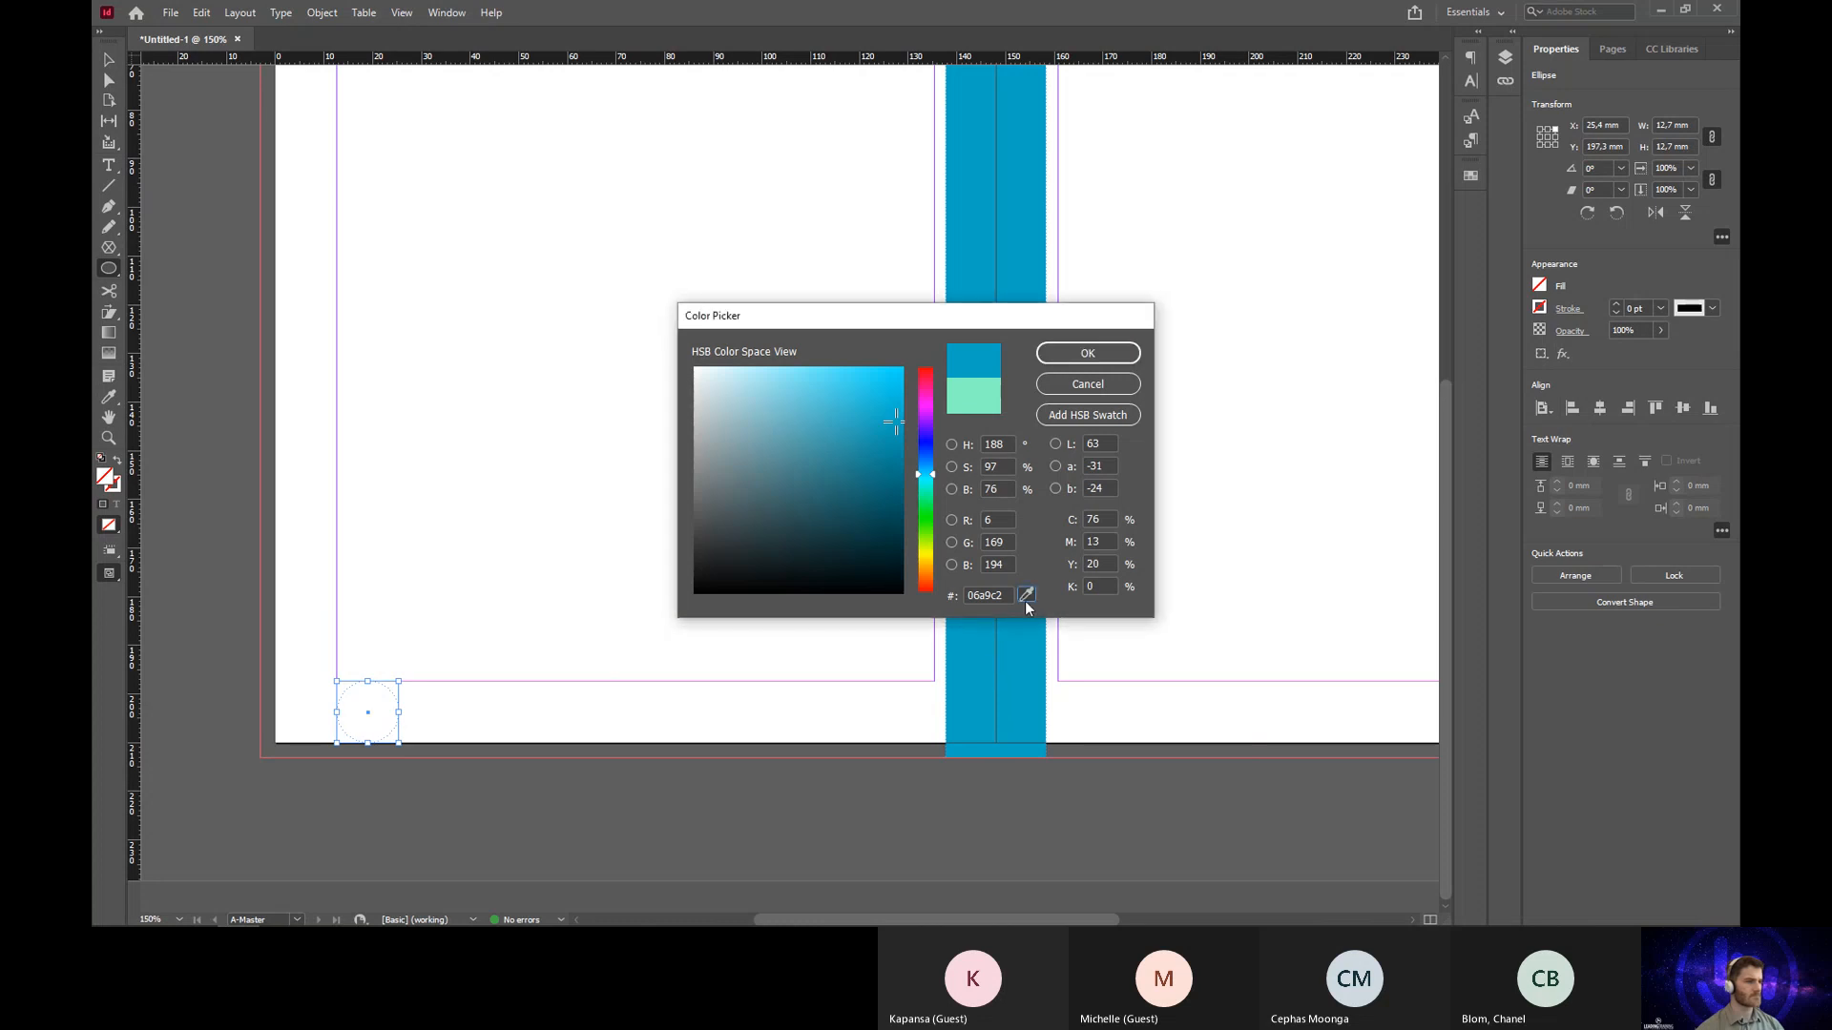
left_click(1009, 669)
left_click(1009, 667)
left_click(1083, 355)
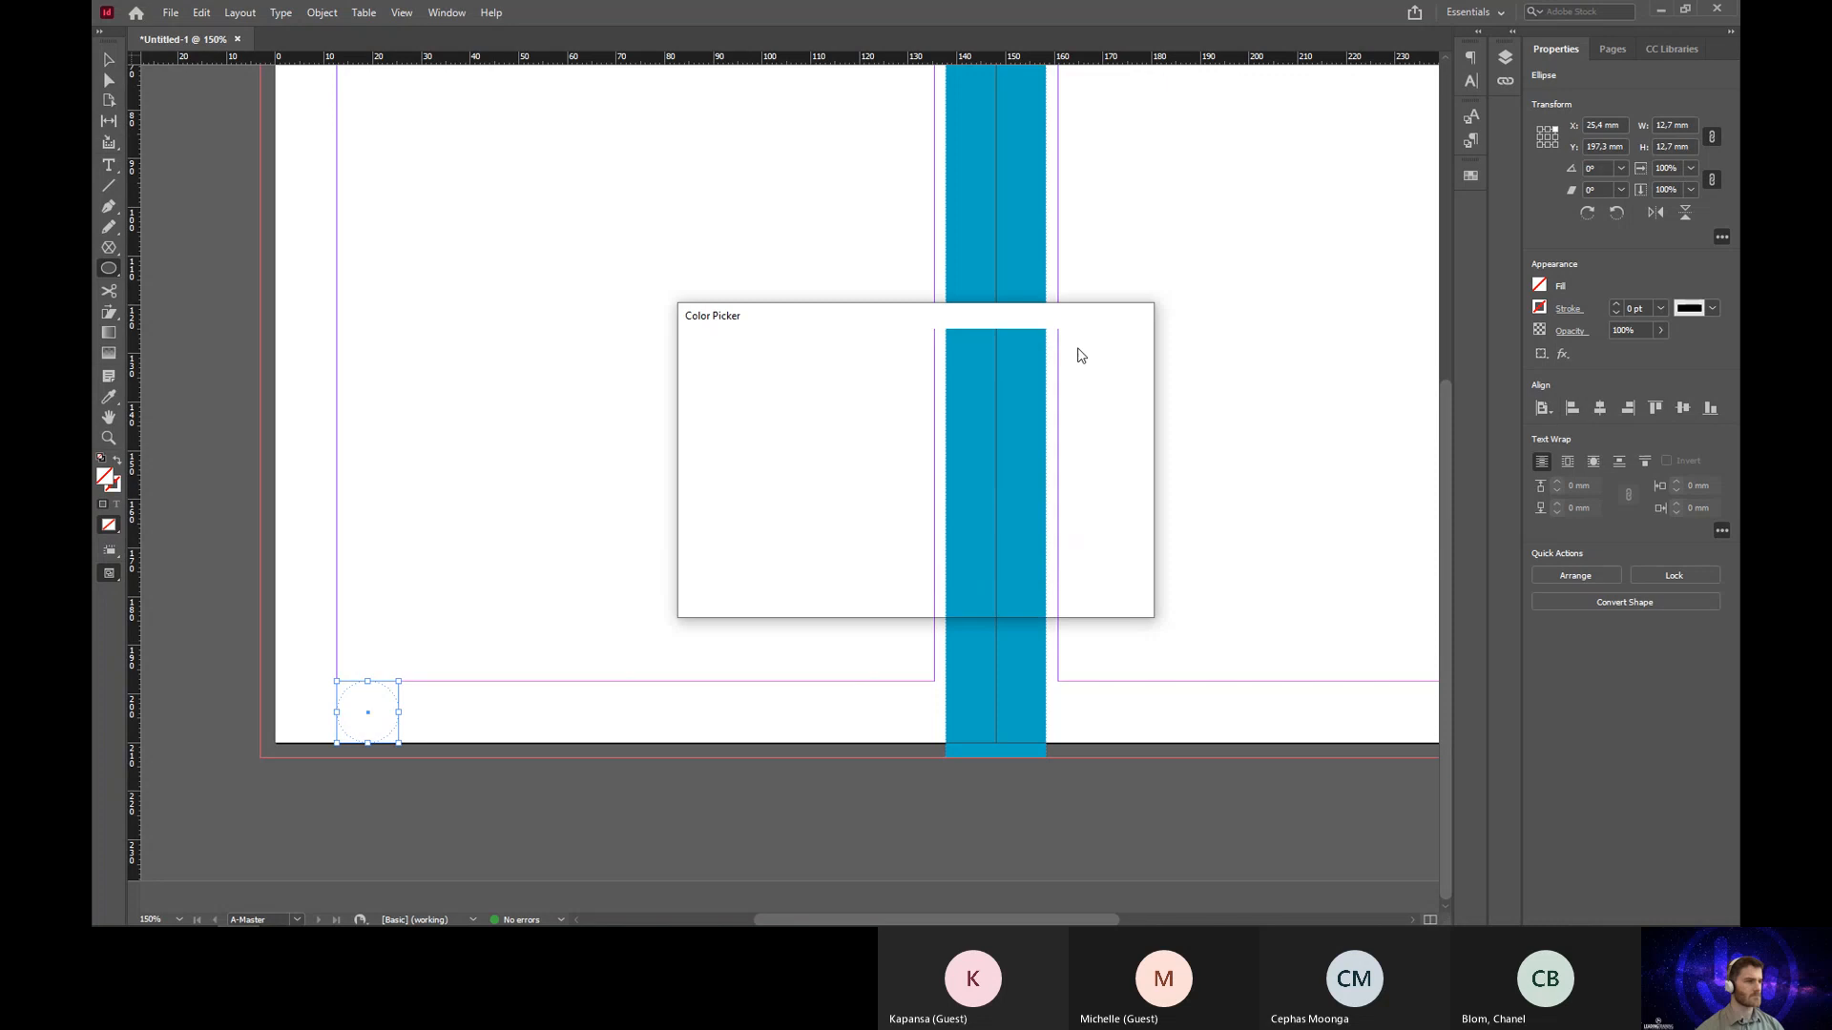
left_click(108, 60)
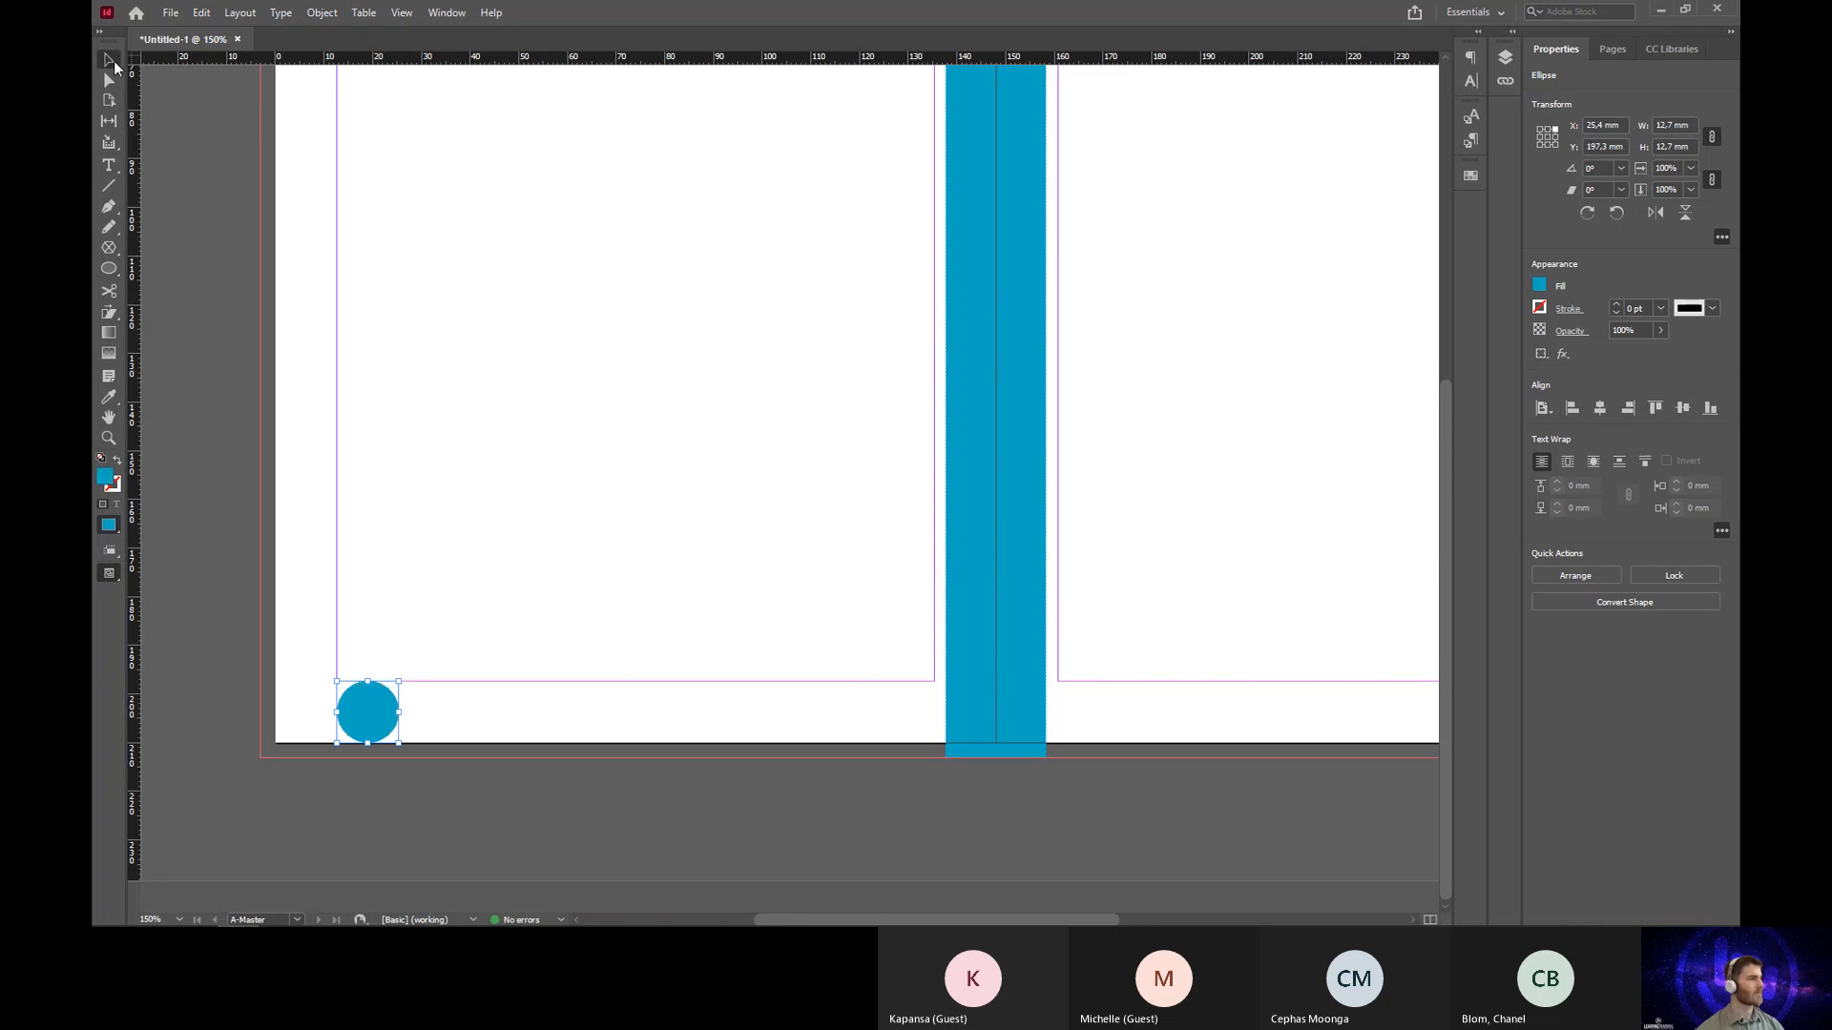
left_click(335, 642)
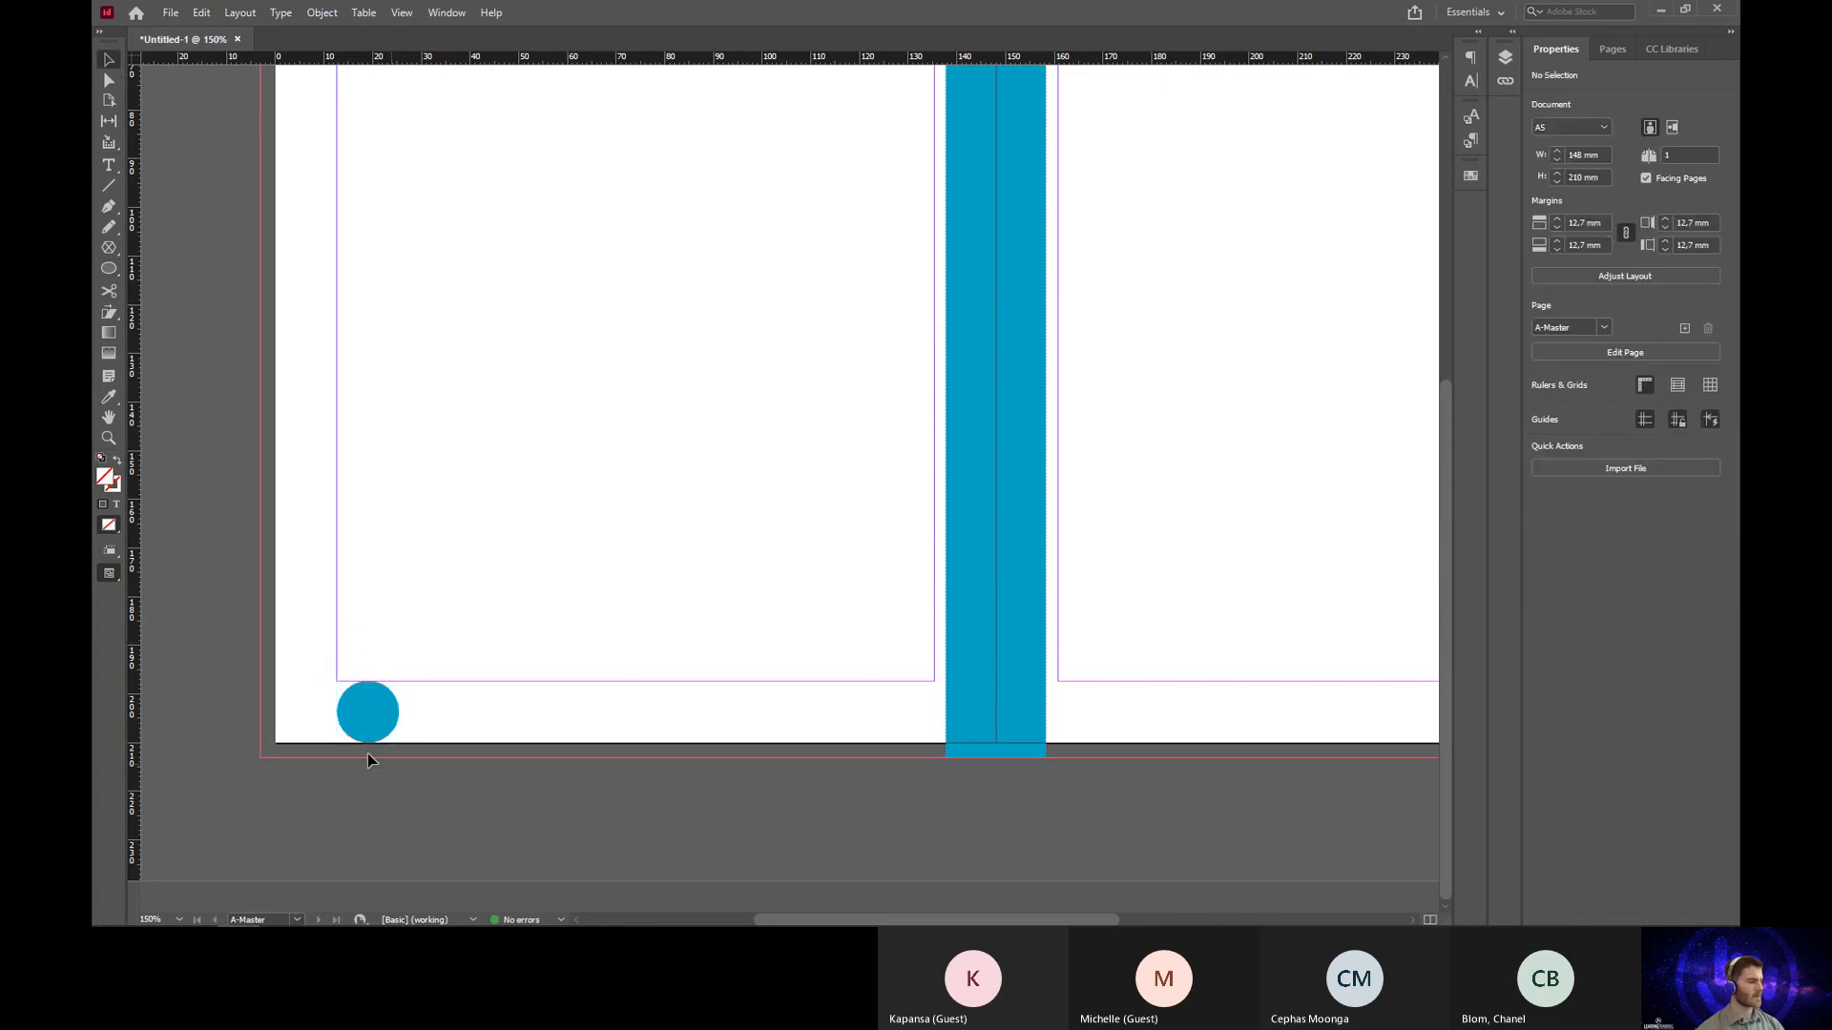
Step: Halve the blue circle's width and height to 6.35 mm, scaling it around its centre point
left_click_drag(368, 754, 608, 754)
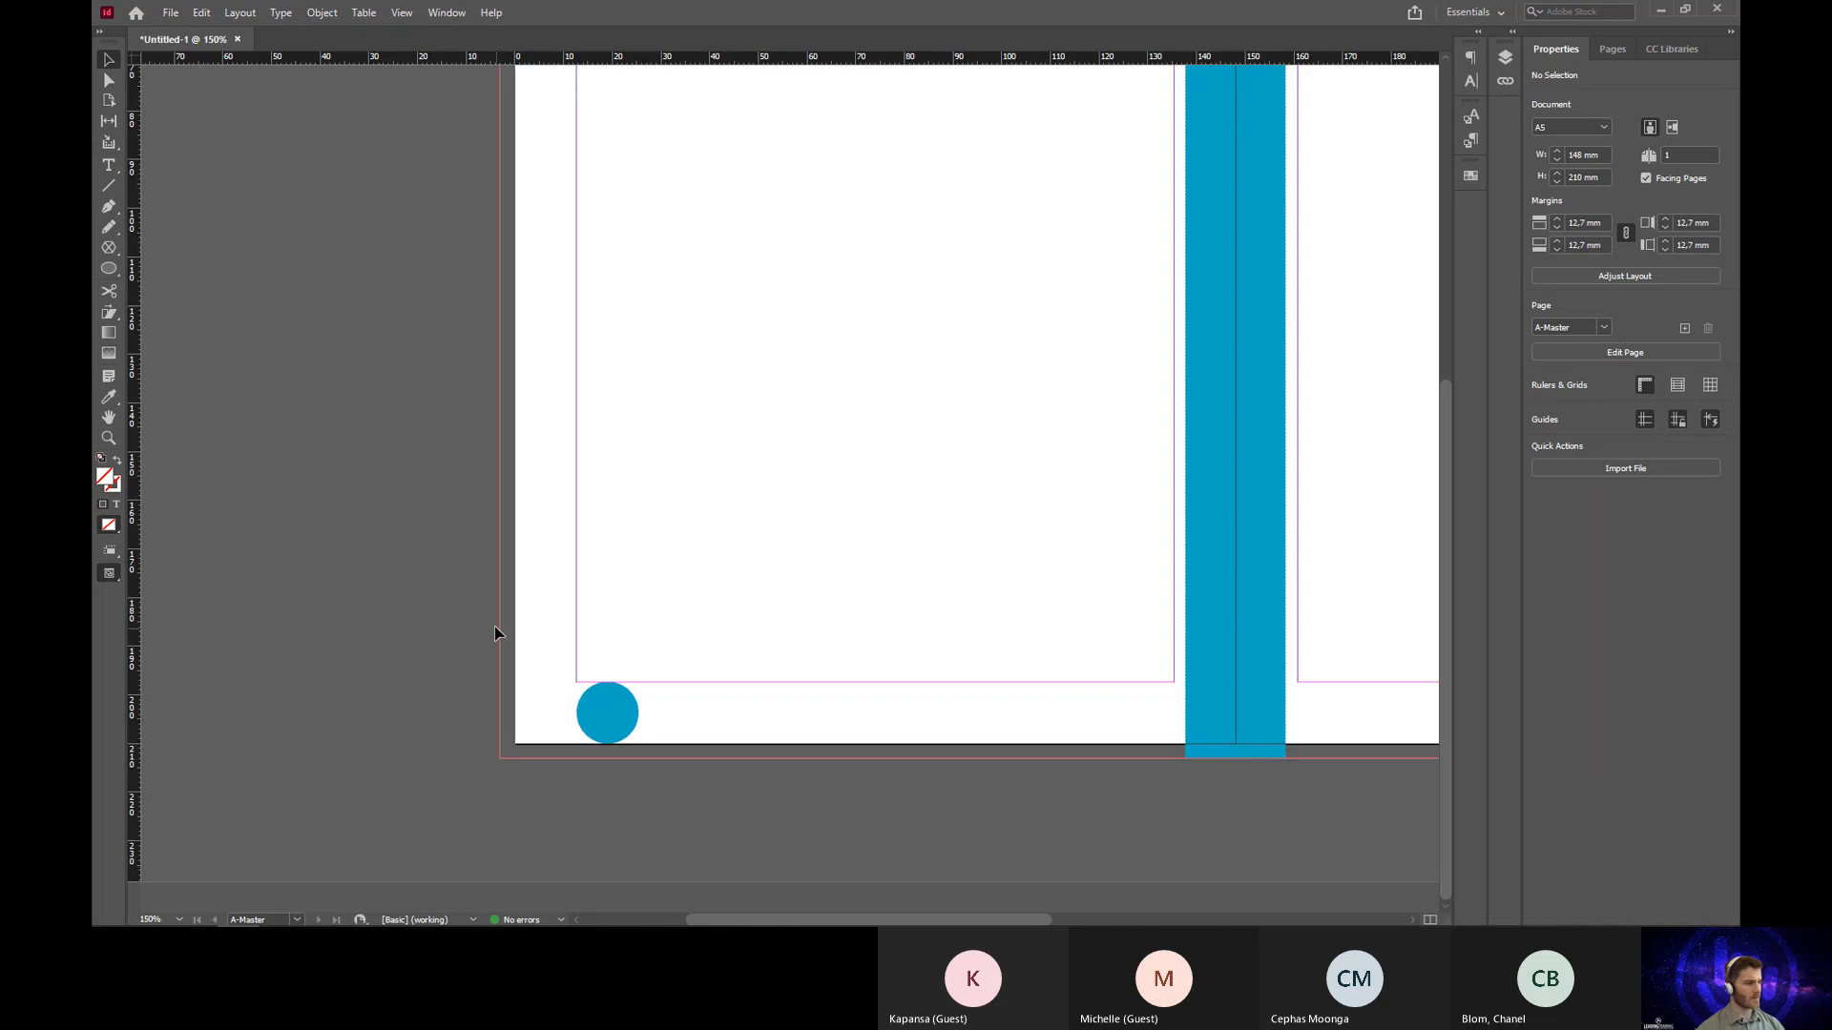
left_click_drag(490, 606, 806, 806)
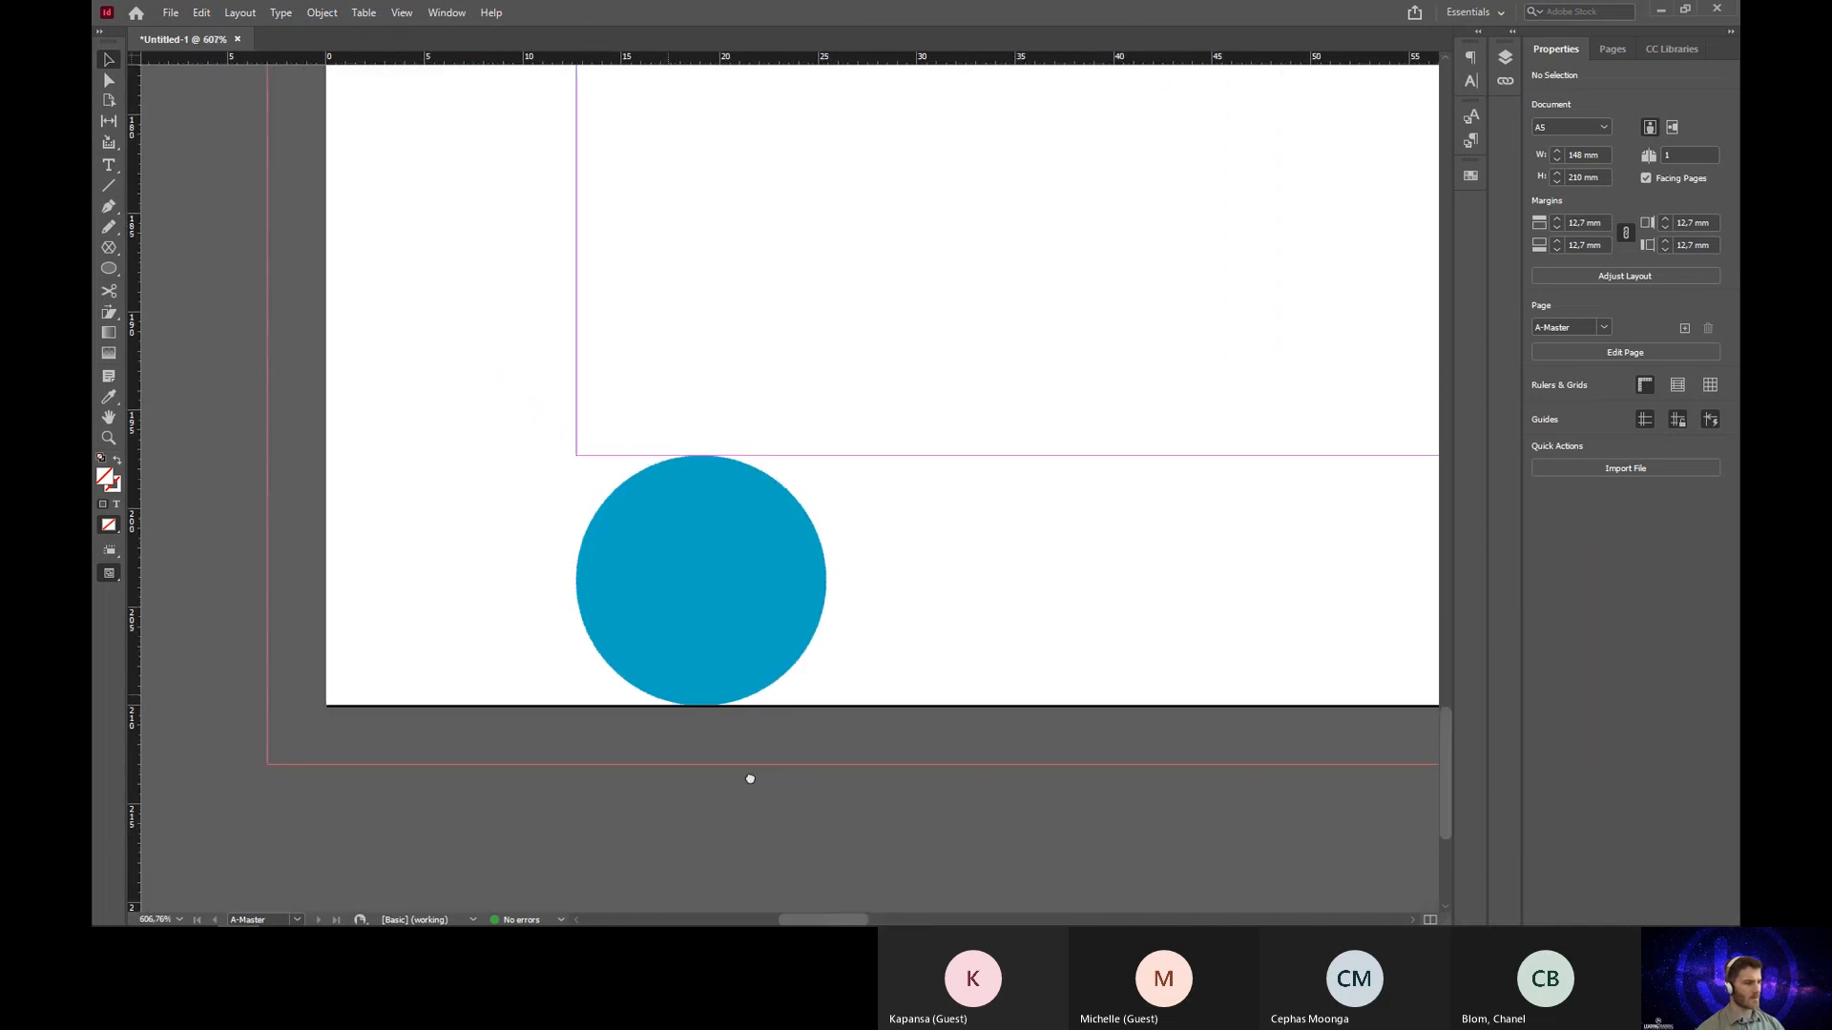
left_click(705, 573, "alt")
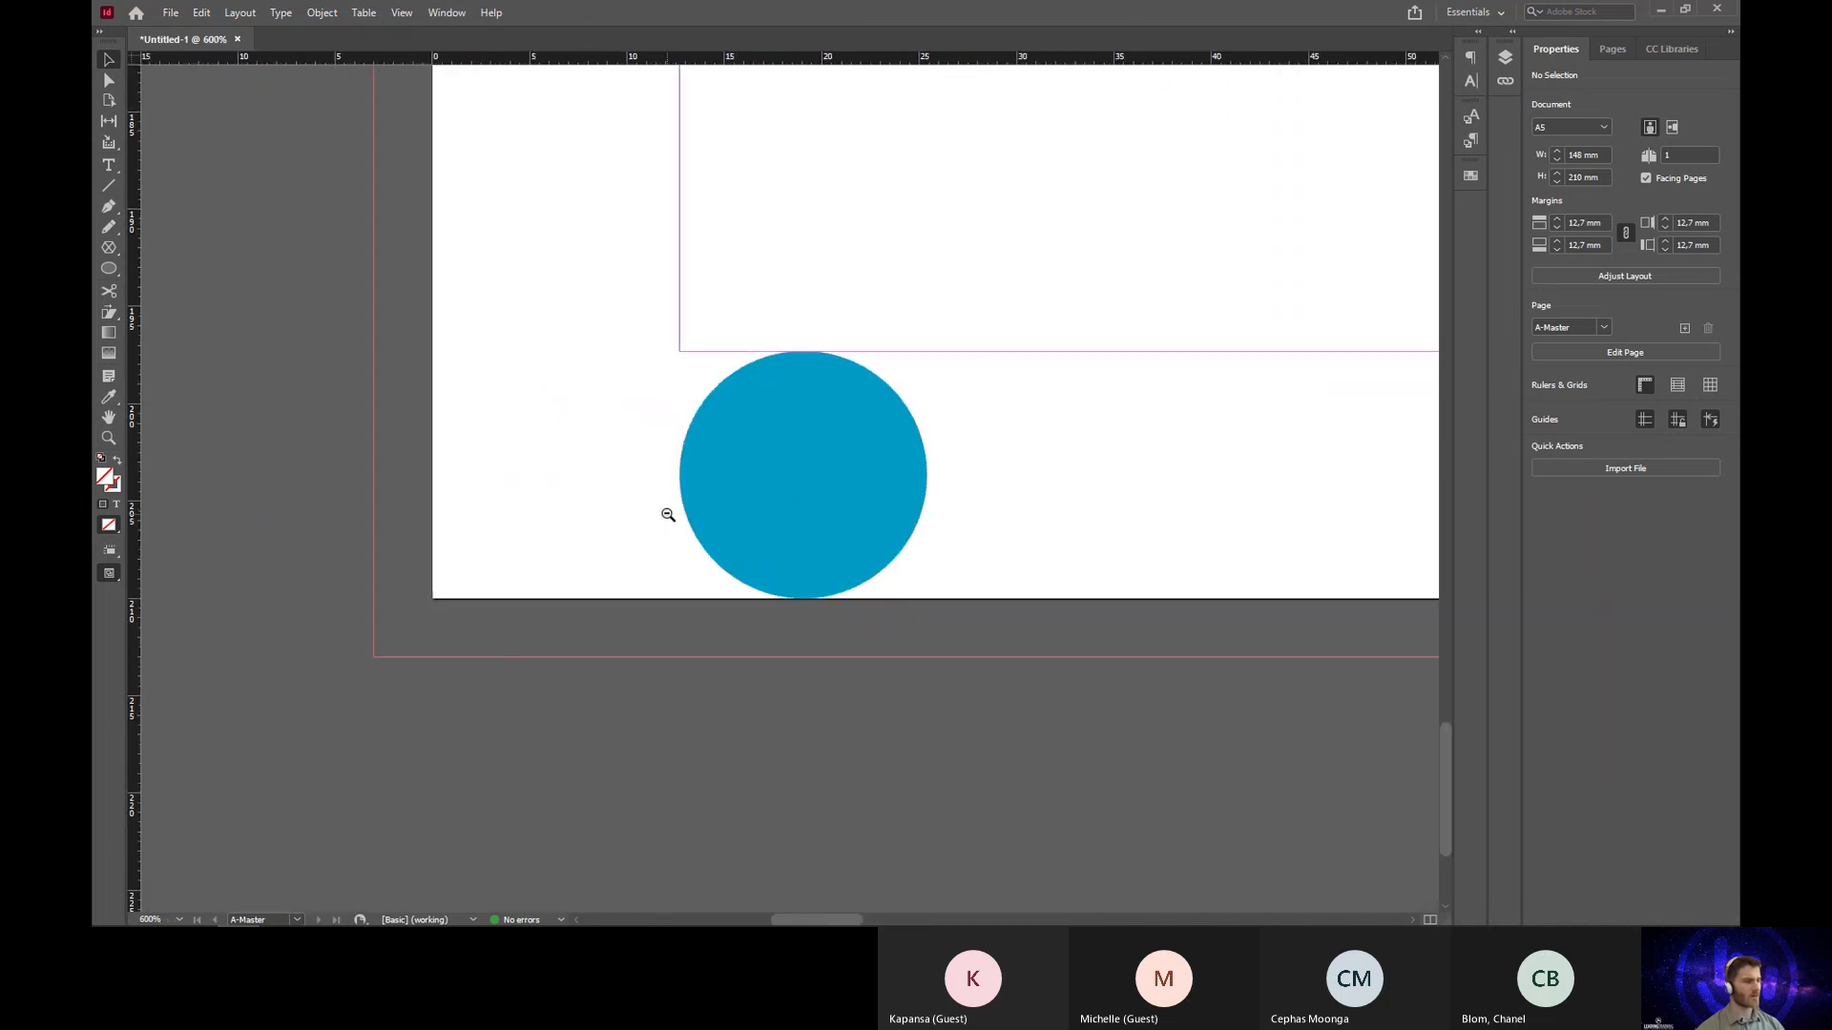
left_click(841, 488)
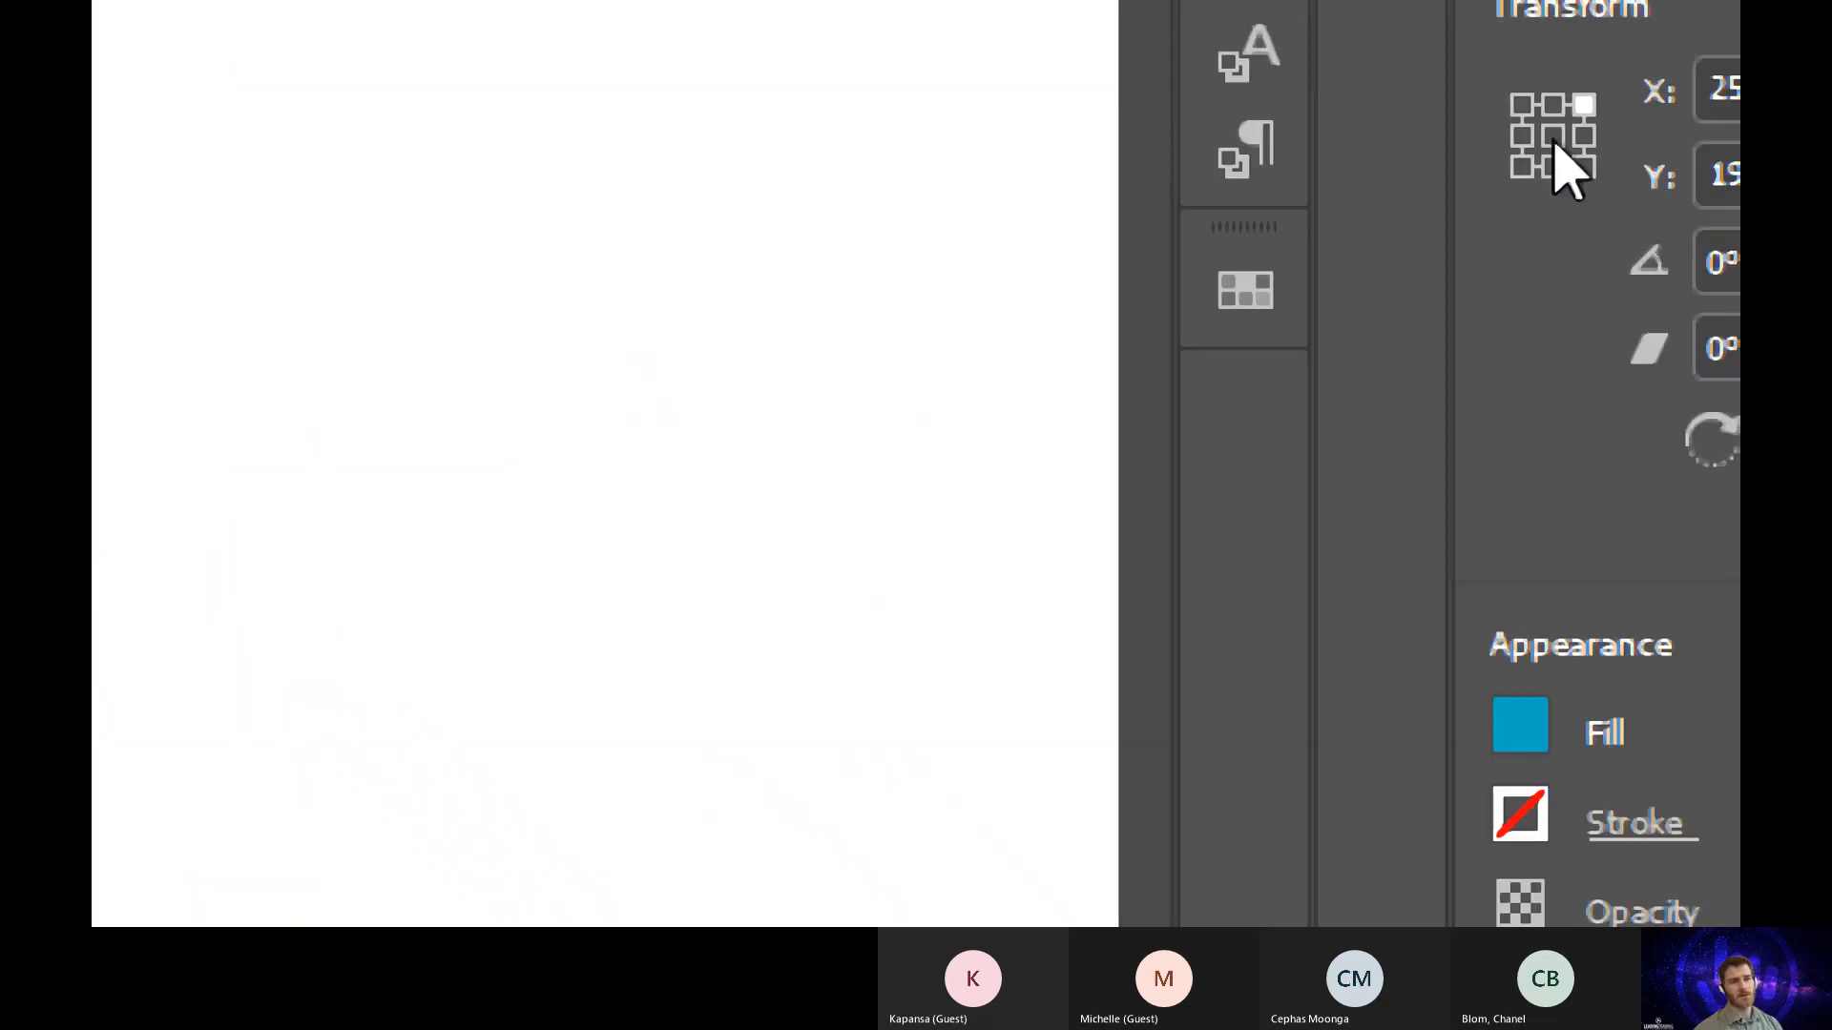
left_click(1553, 136)
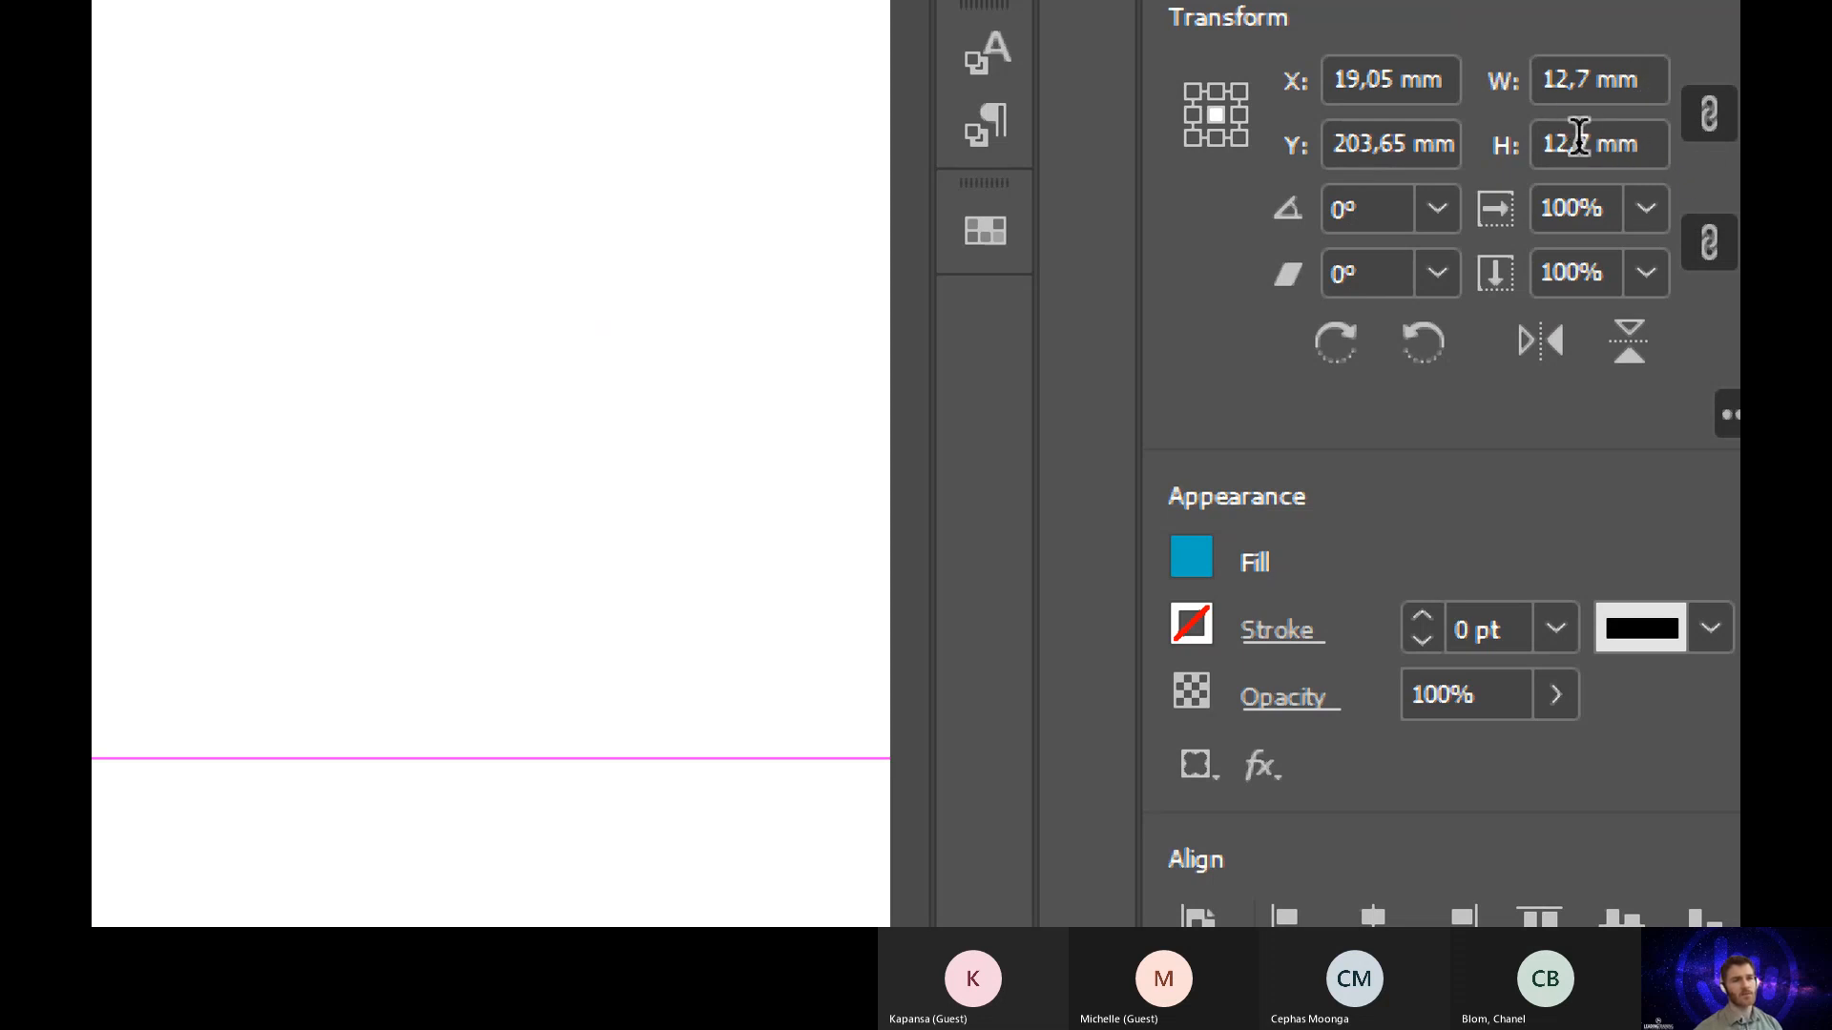
left_click(1650, 143)
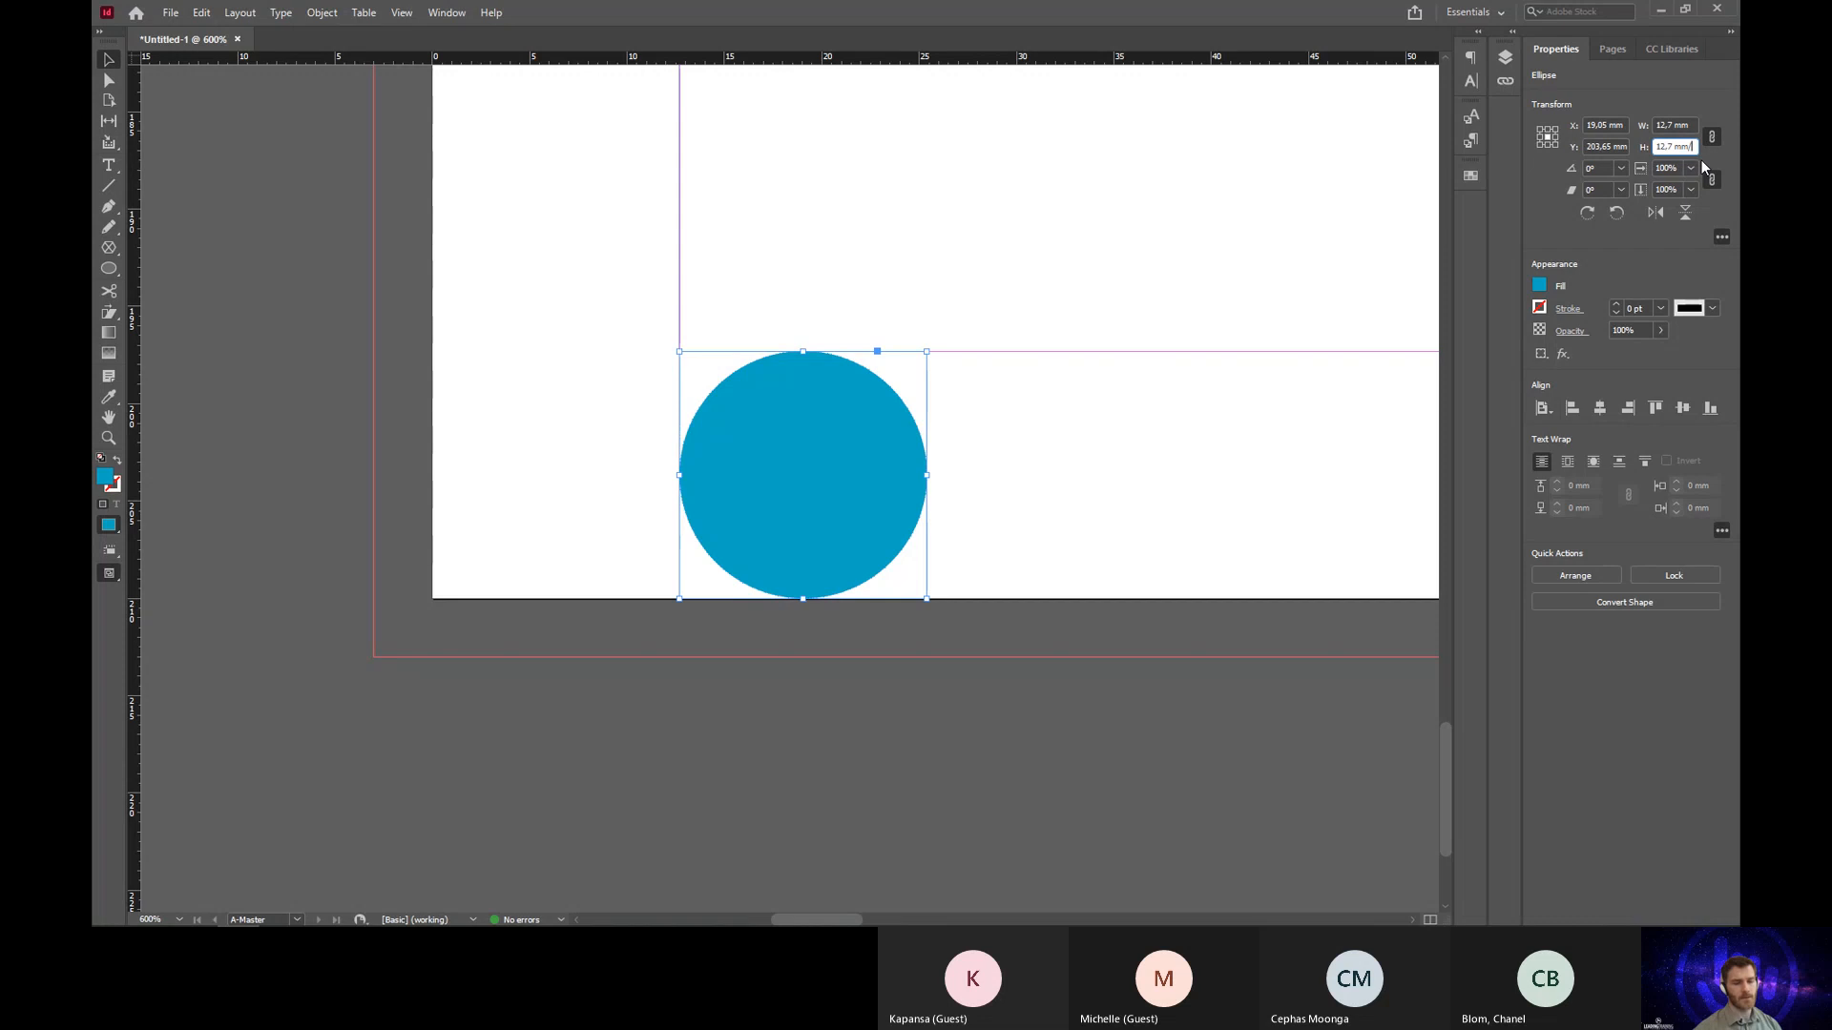
key("Return")
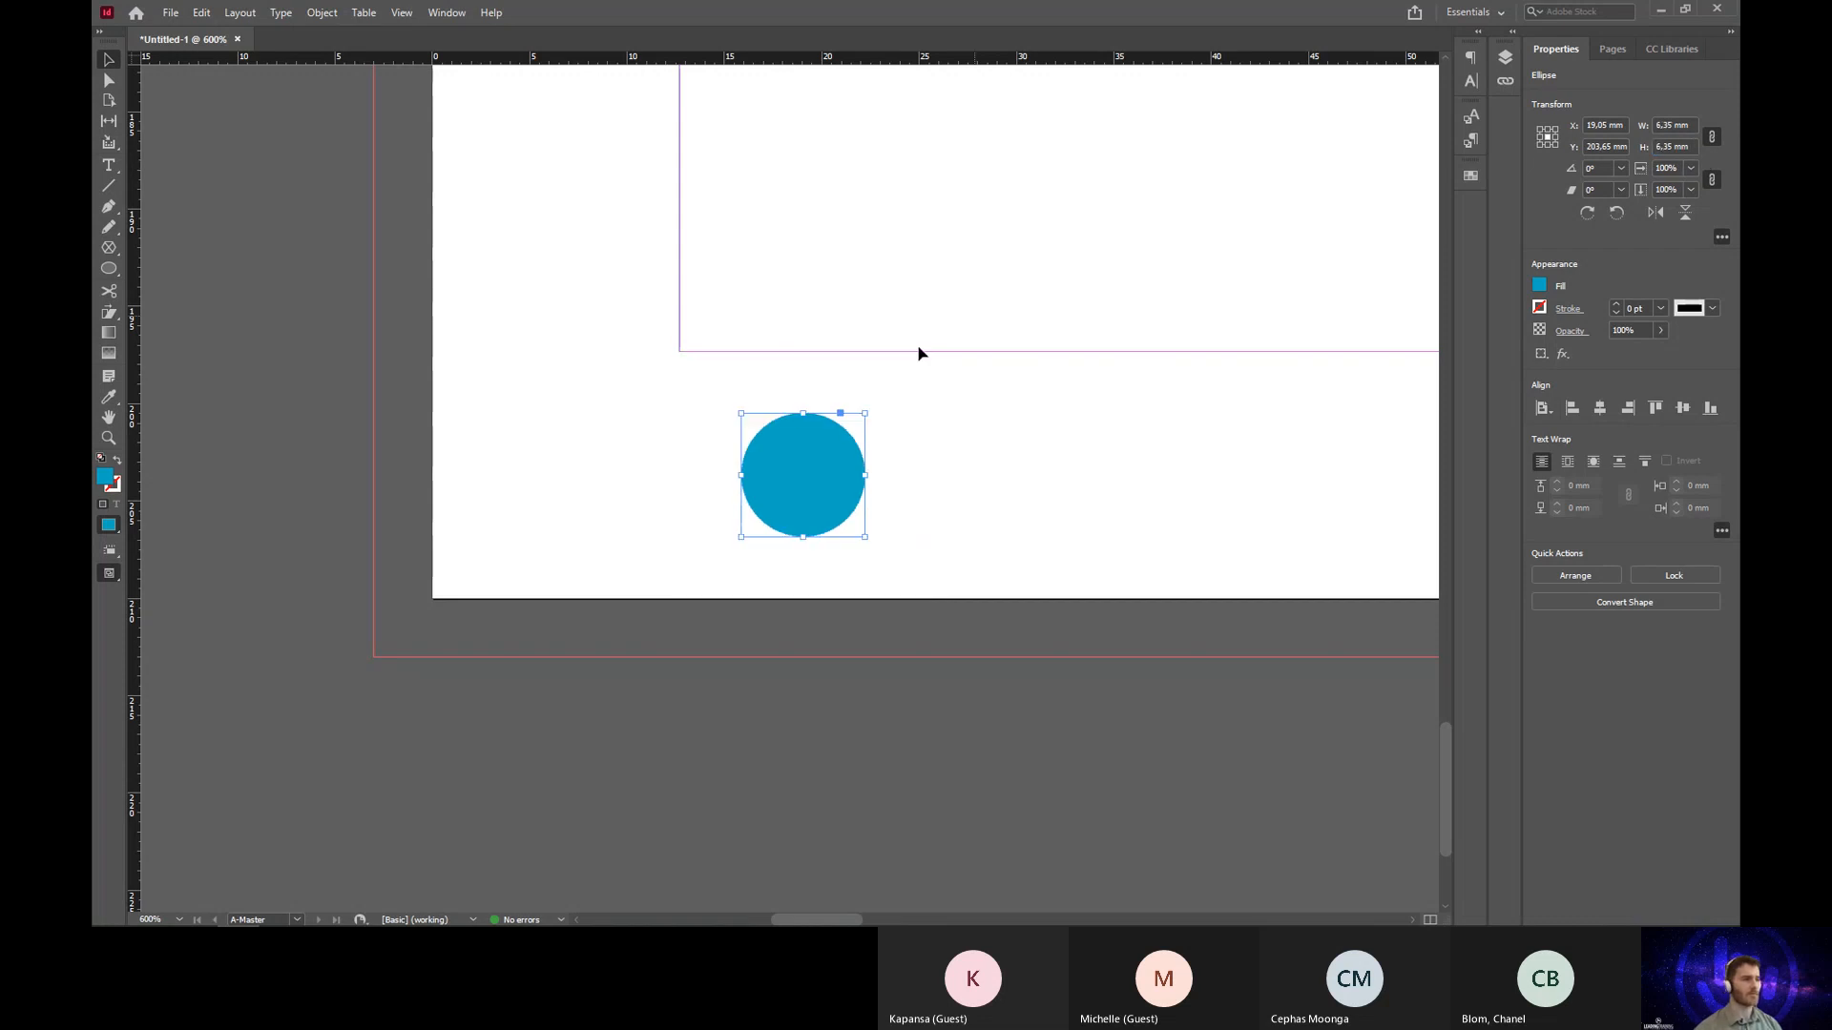
left_click(949, 446)
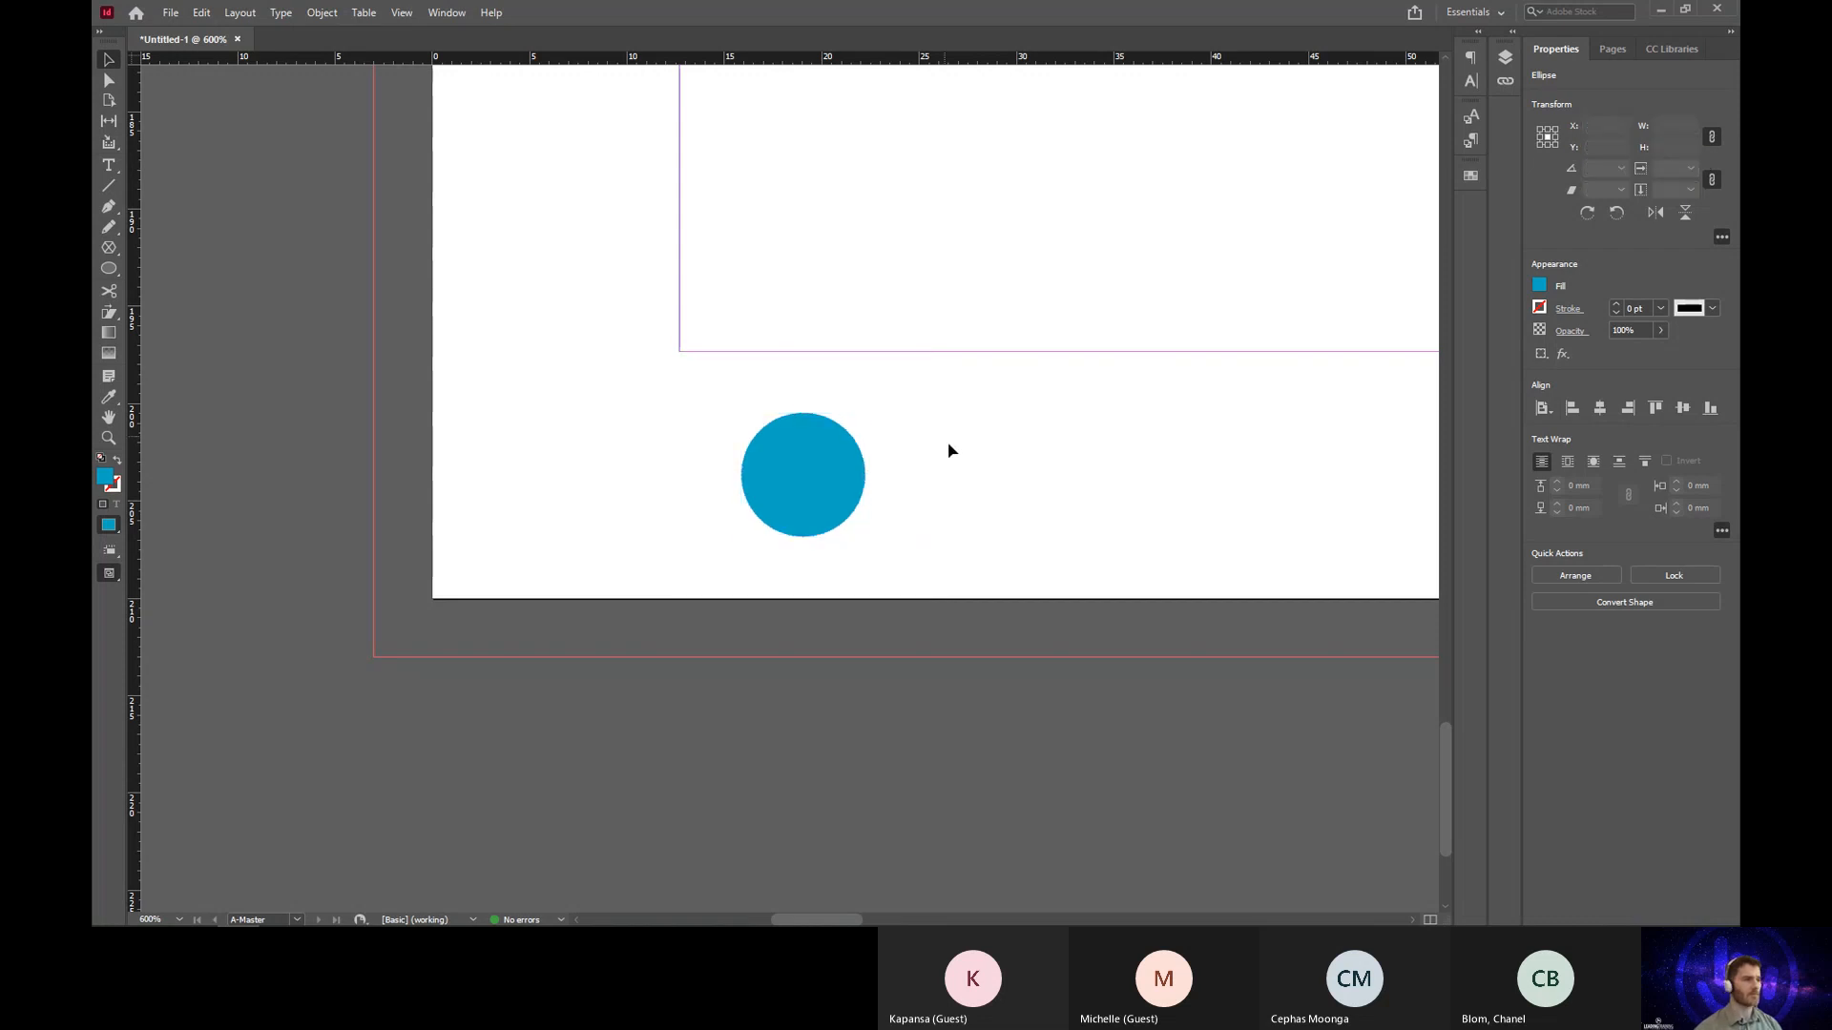
left_click(969, 512, "alt")
left_click(989, 512, "alt")
left_click(932, 556, "alt")
left_click(825, 681, "alt")
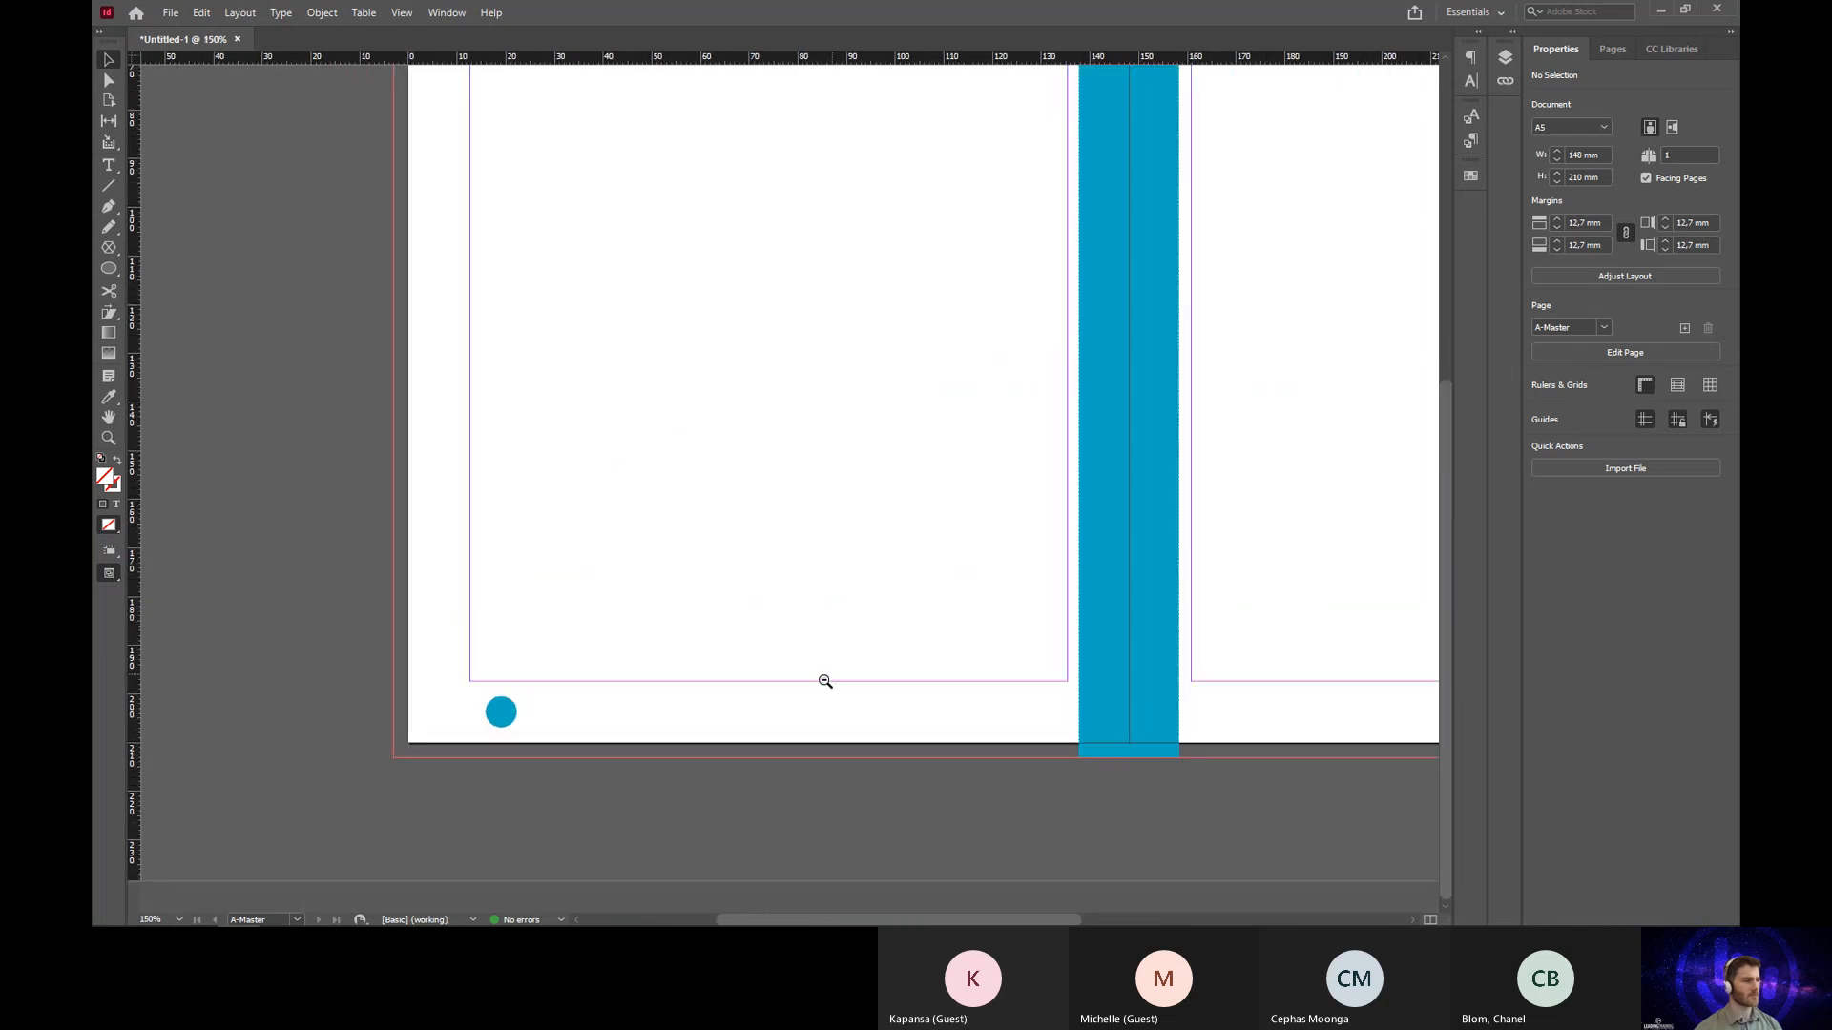
left_click(826, 681, "alt")
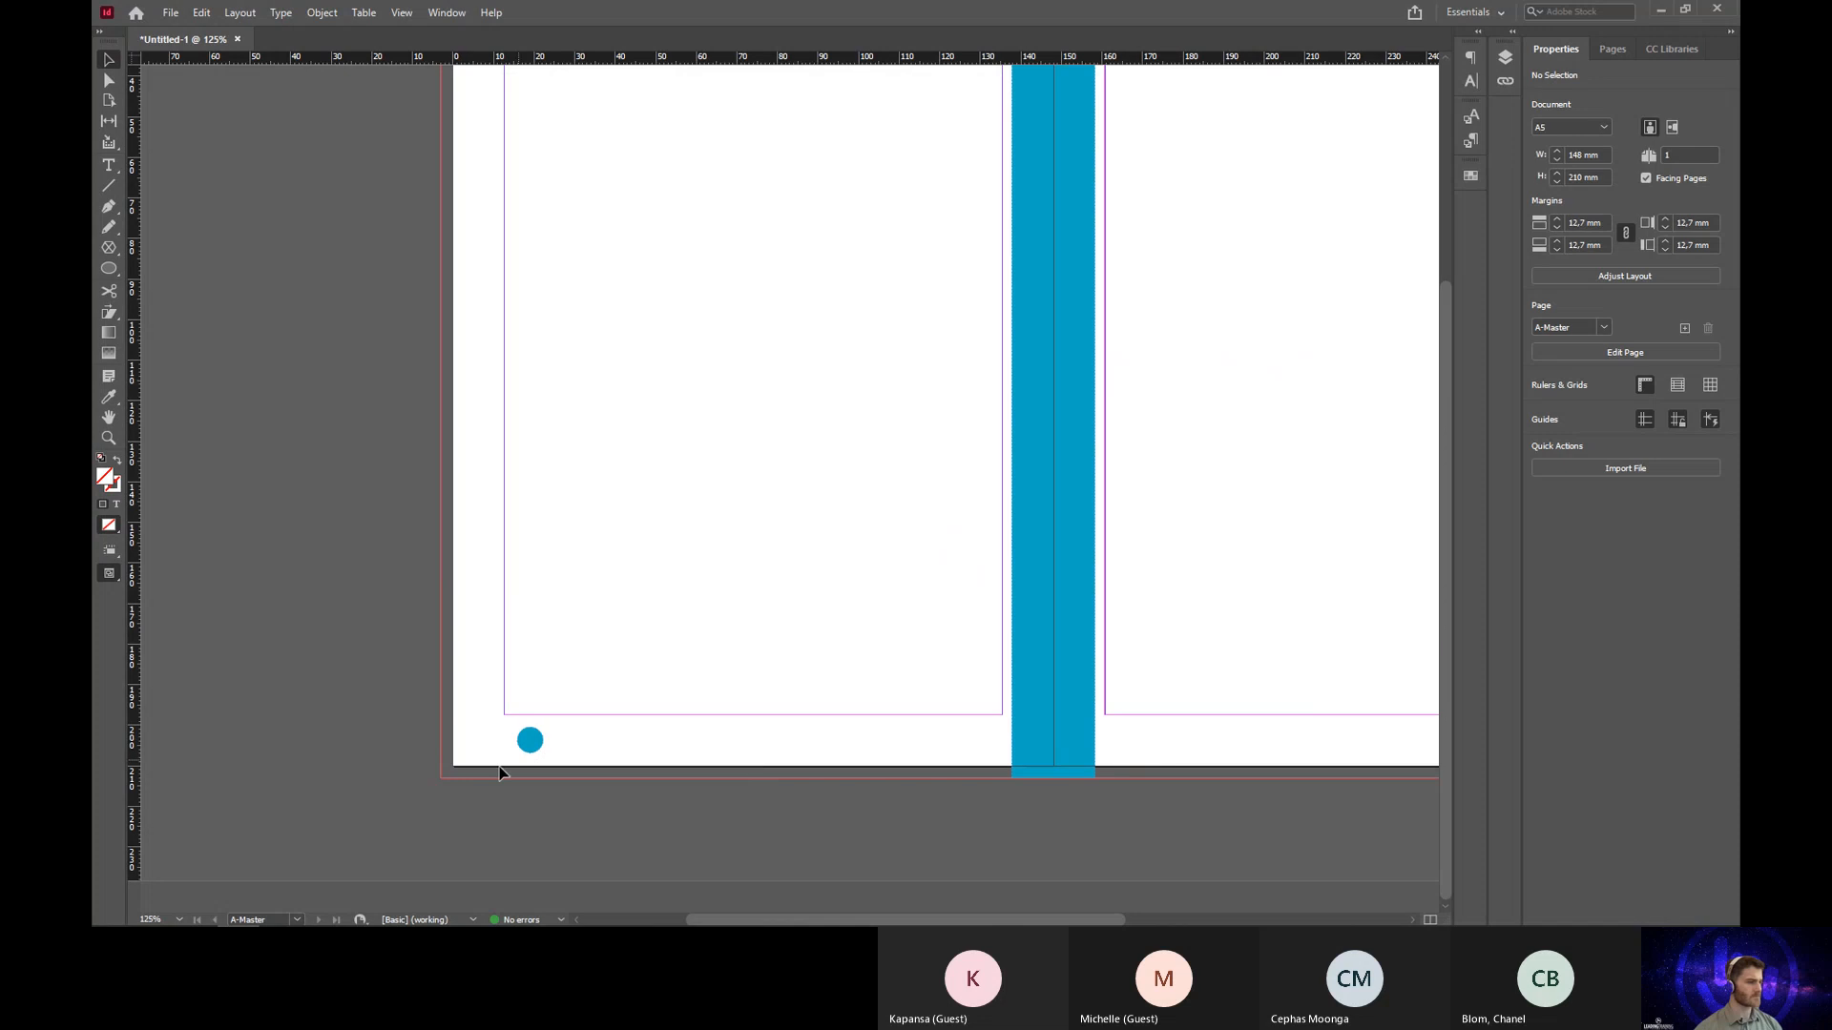
left_click(518, 743)
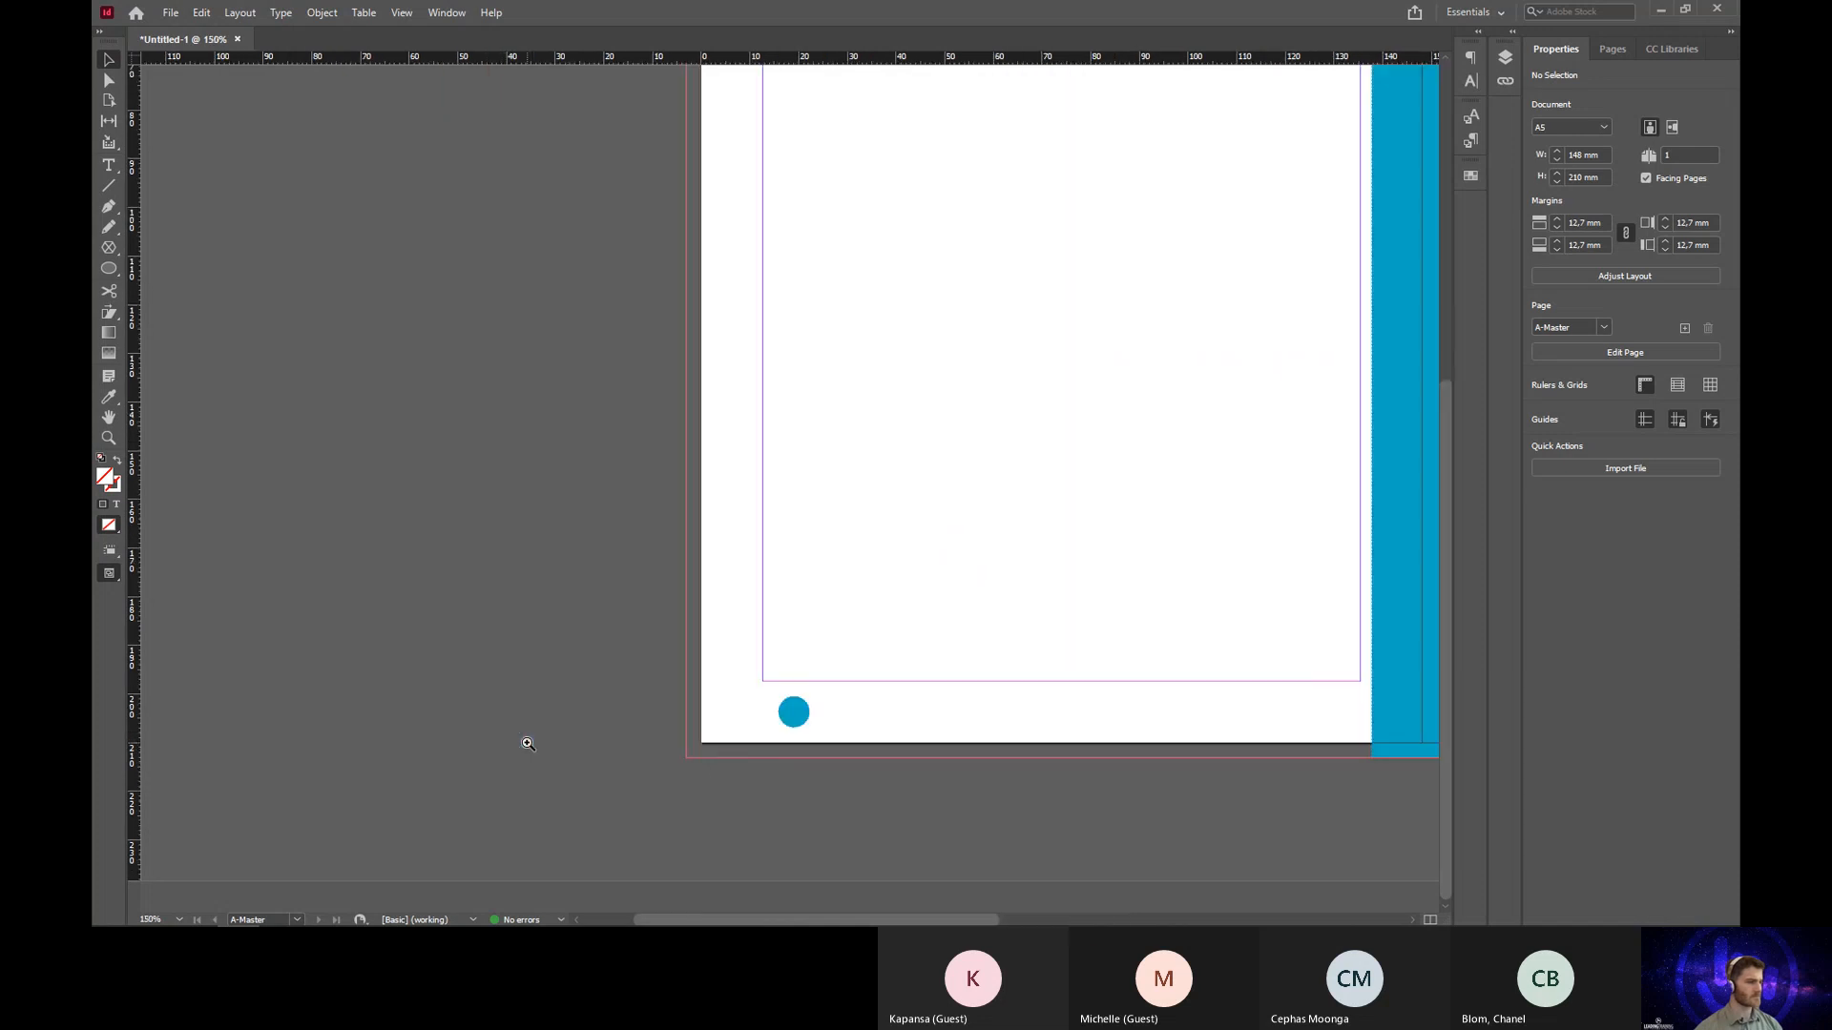
left_click(524, 741)
left_click(1165, 658)
left_click(1165, 658)
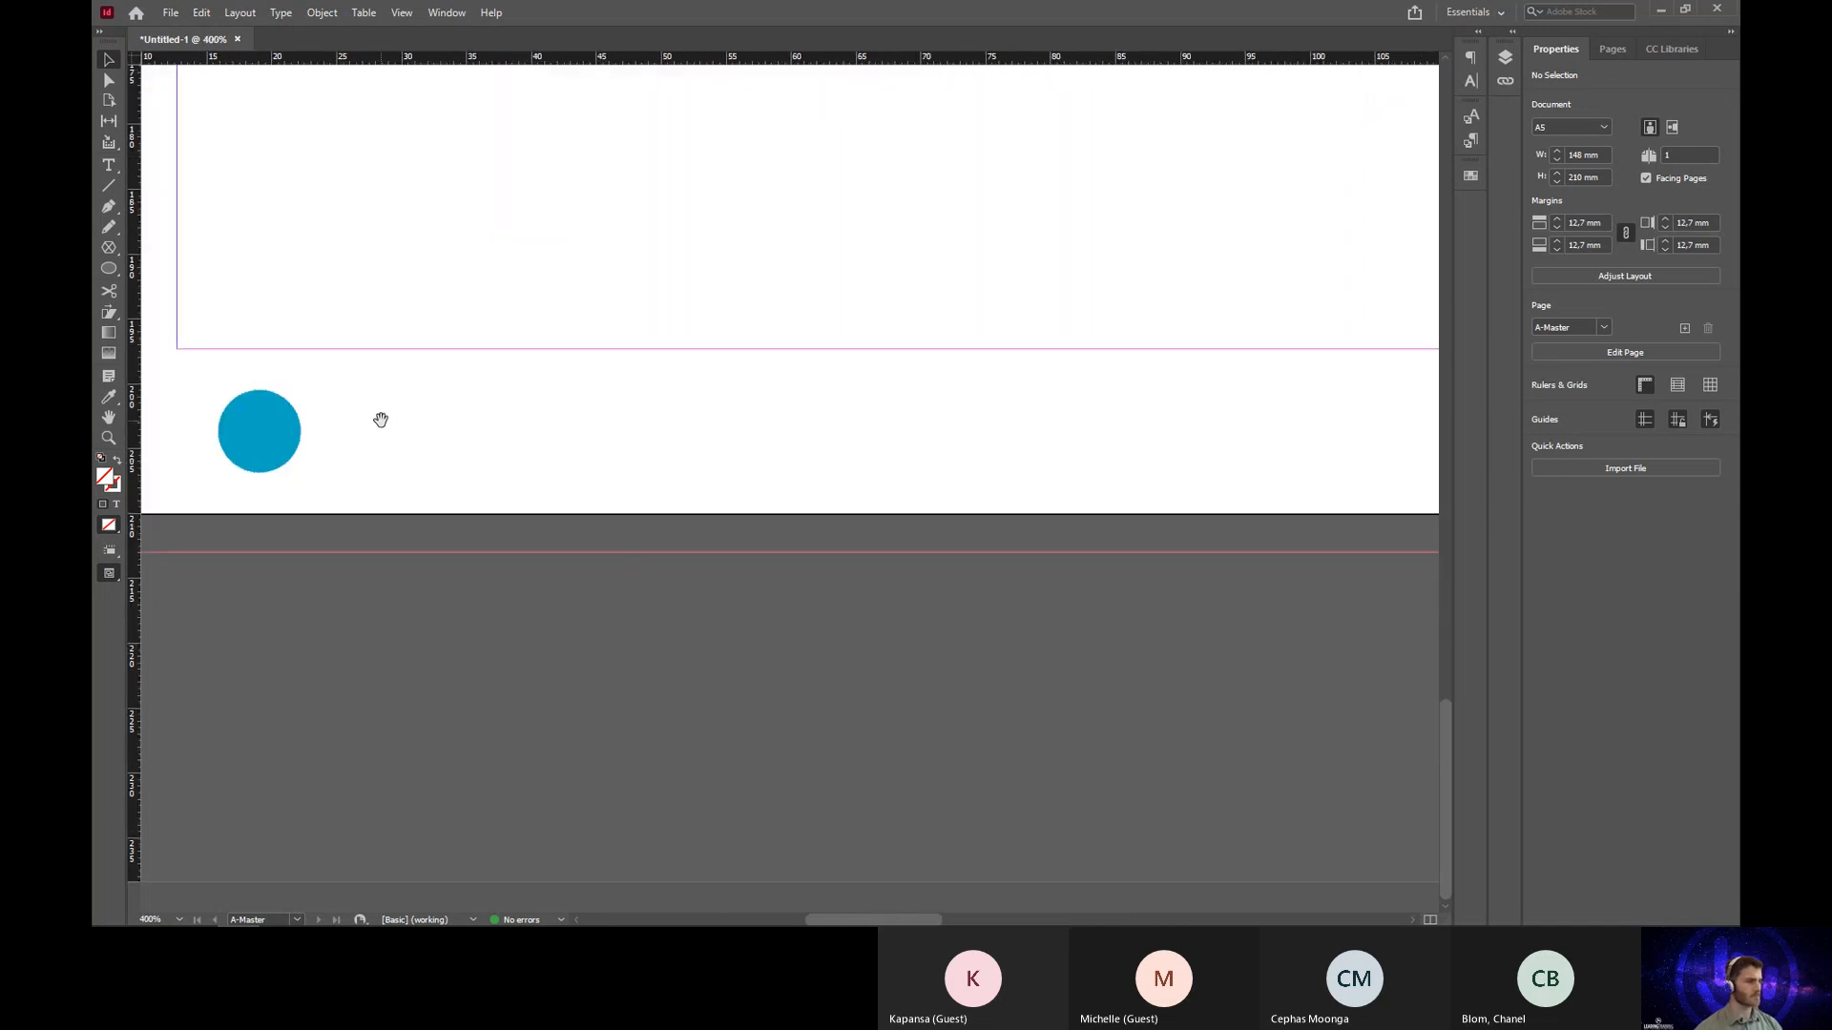
left_click_drag(379, 420, 678, 522)
left_click(566, 548)
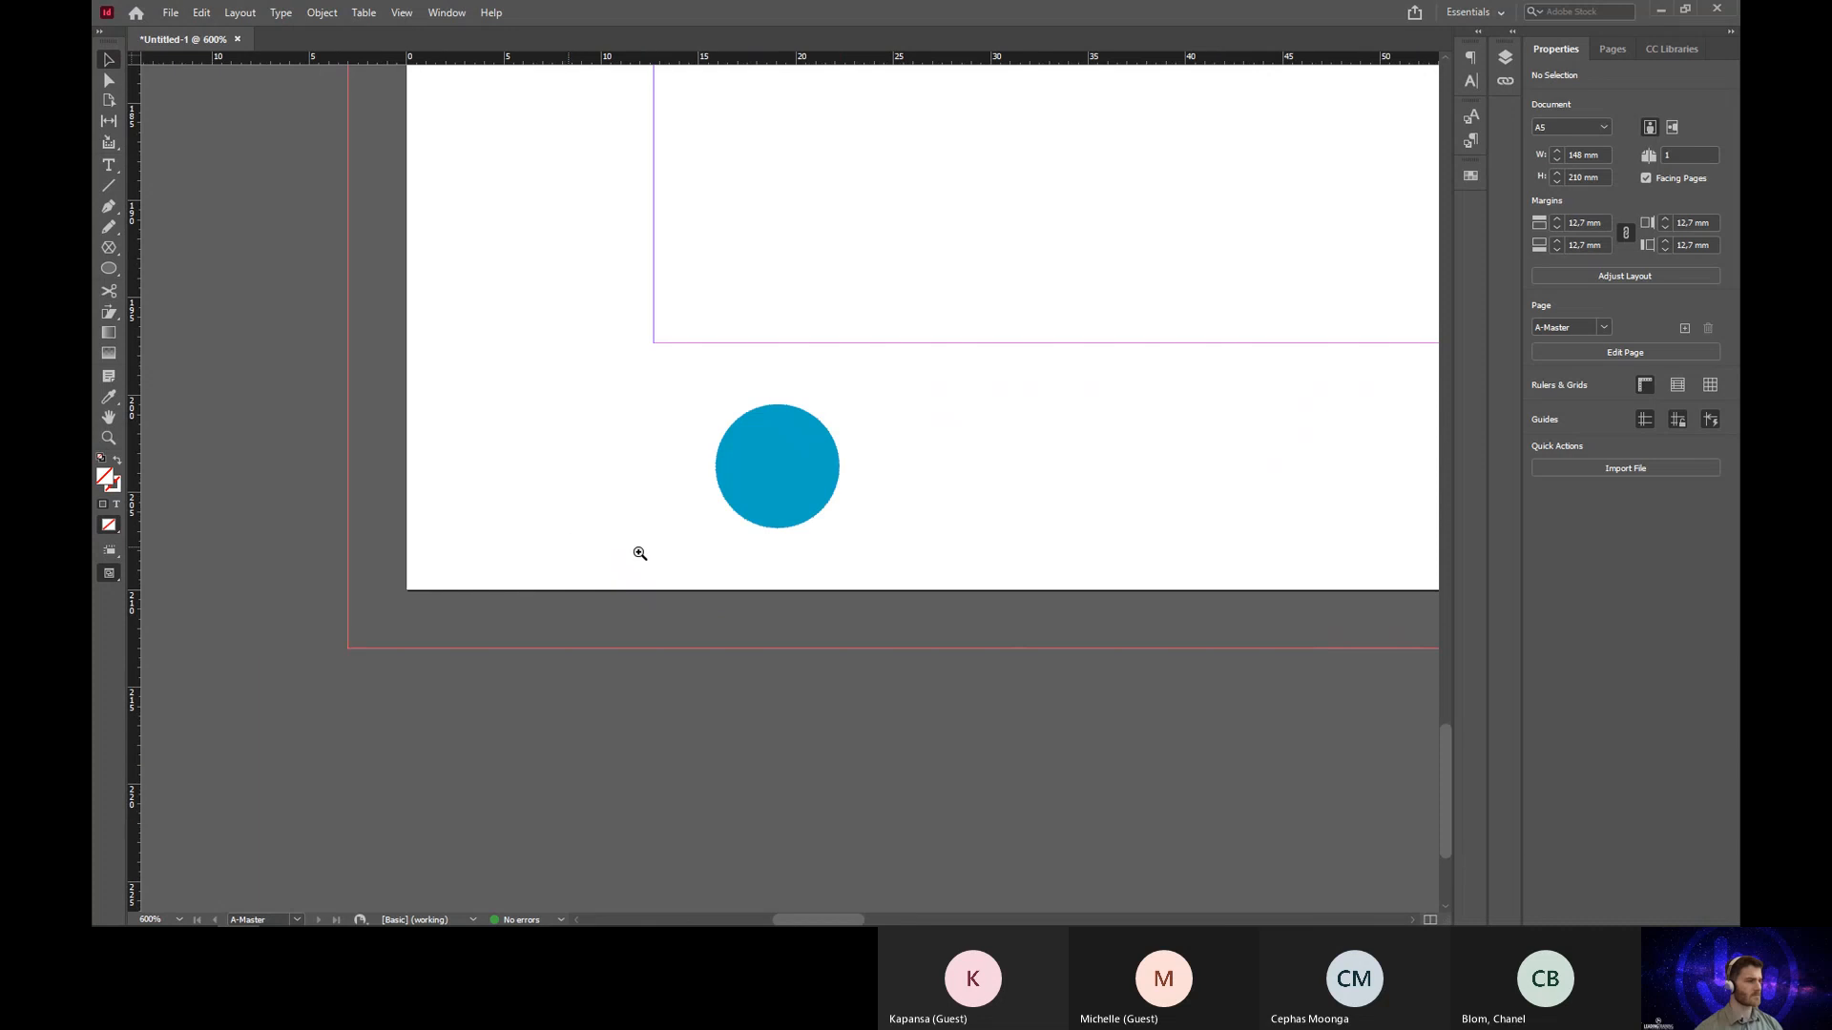
left_click(744, 532)
left_click(819, 407, "alt")
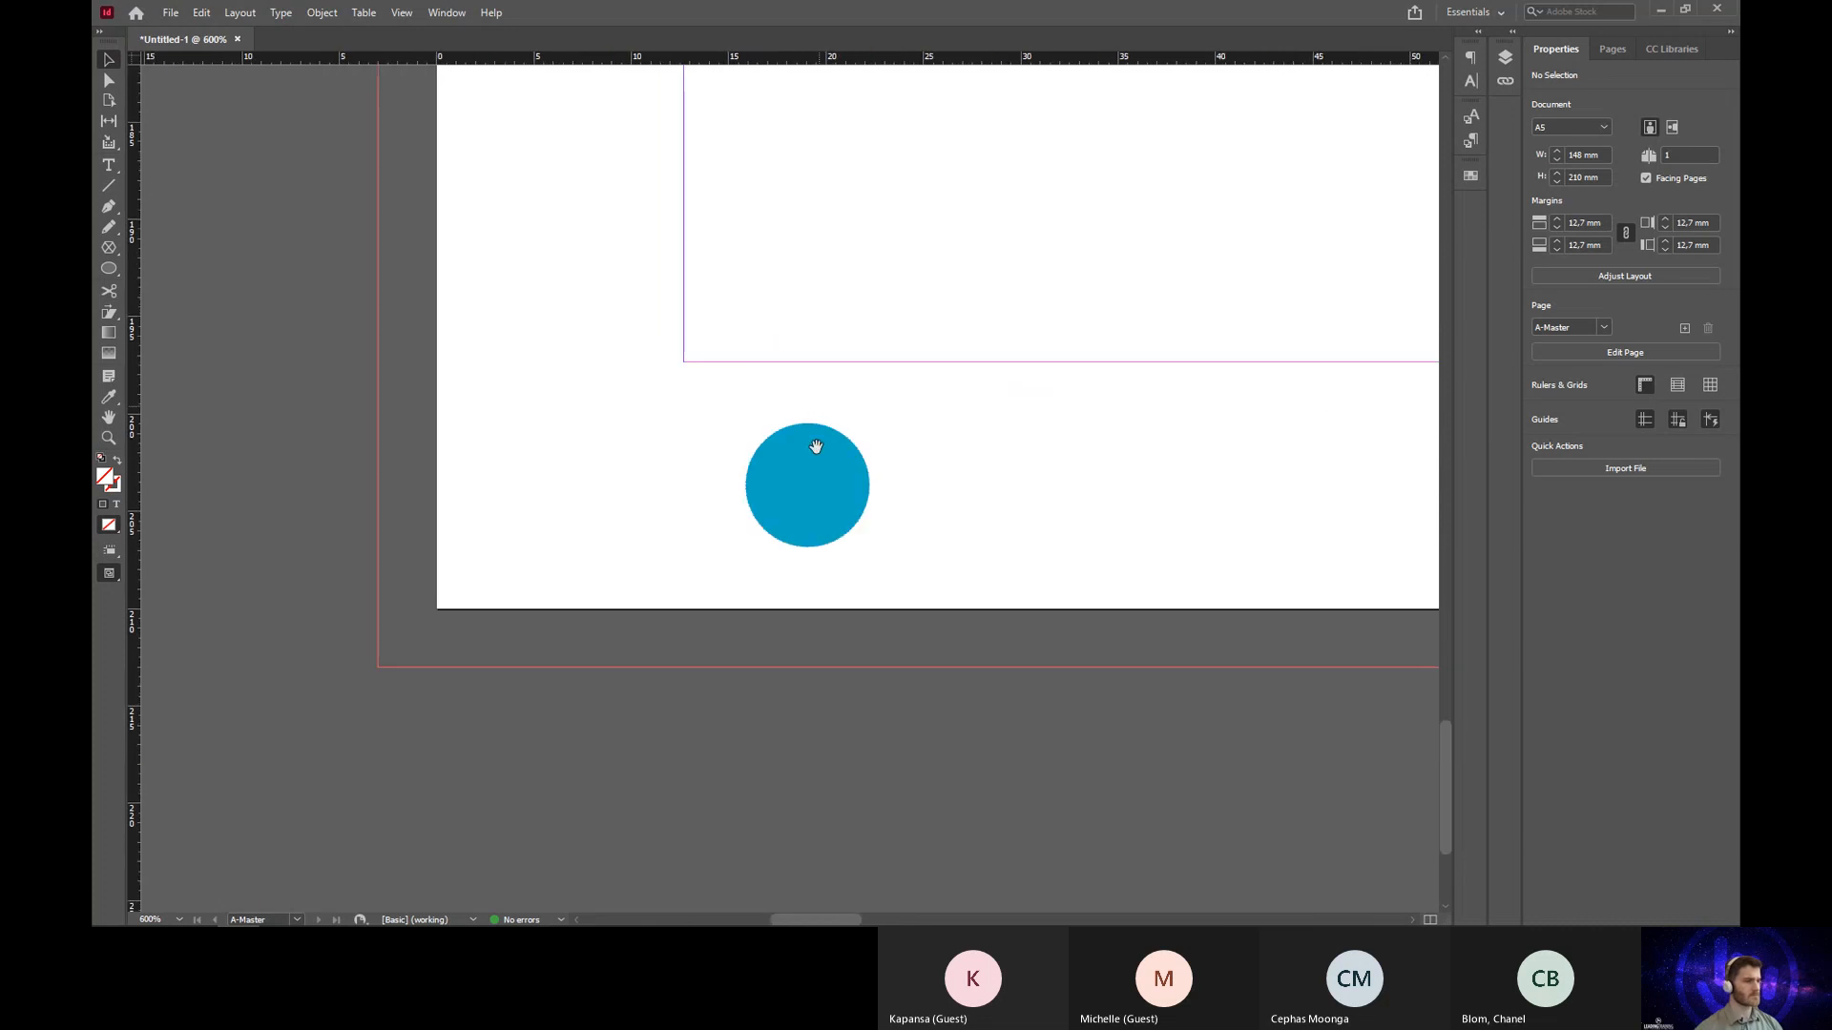
Step: Turn the blue circle into a text frame with the Type tool and insert a Current Page Number marker in it
left_click(839, 527)
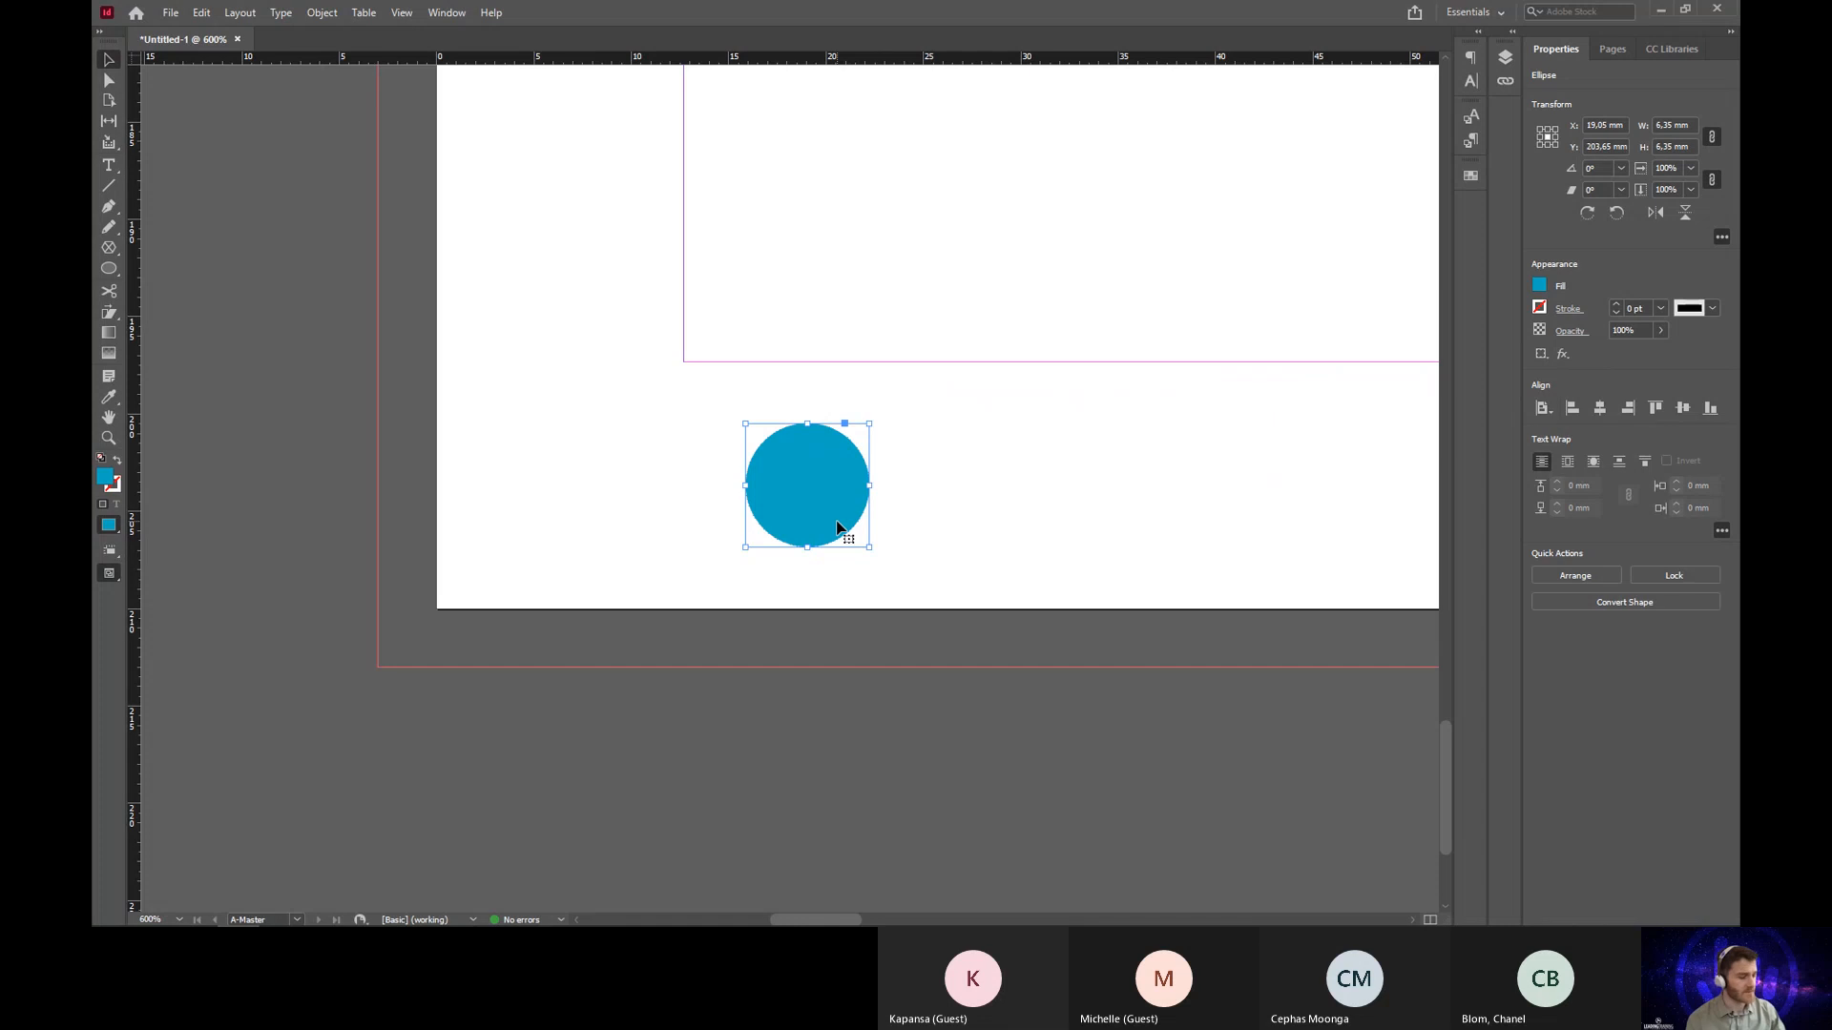
key("t")
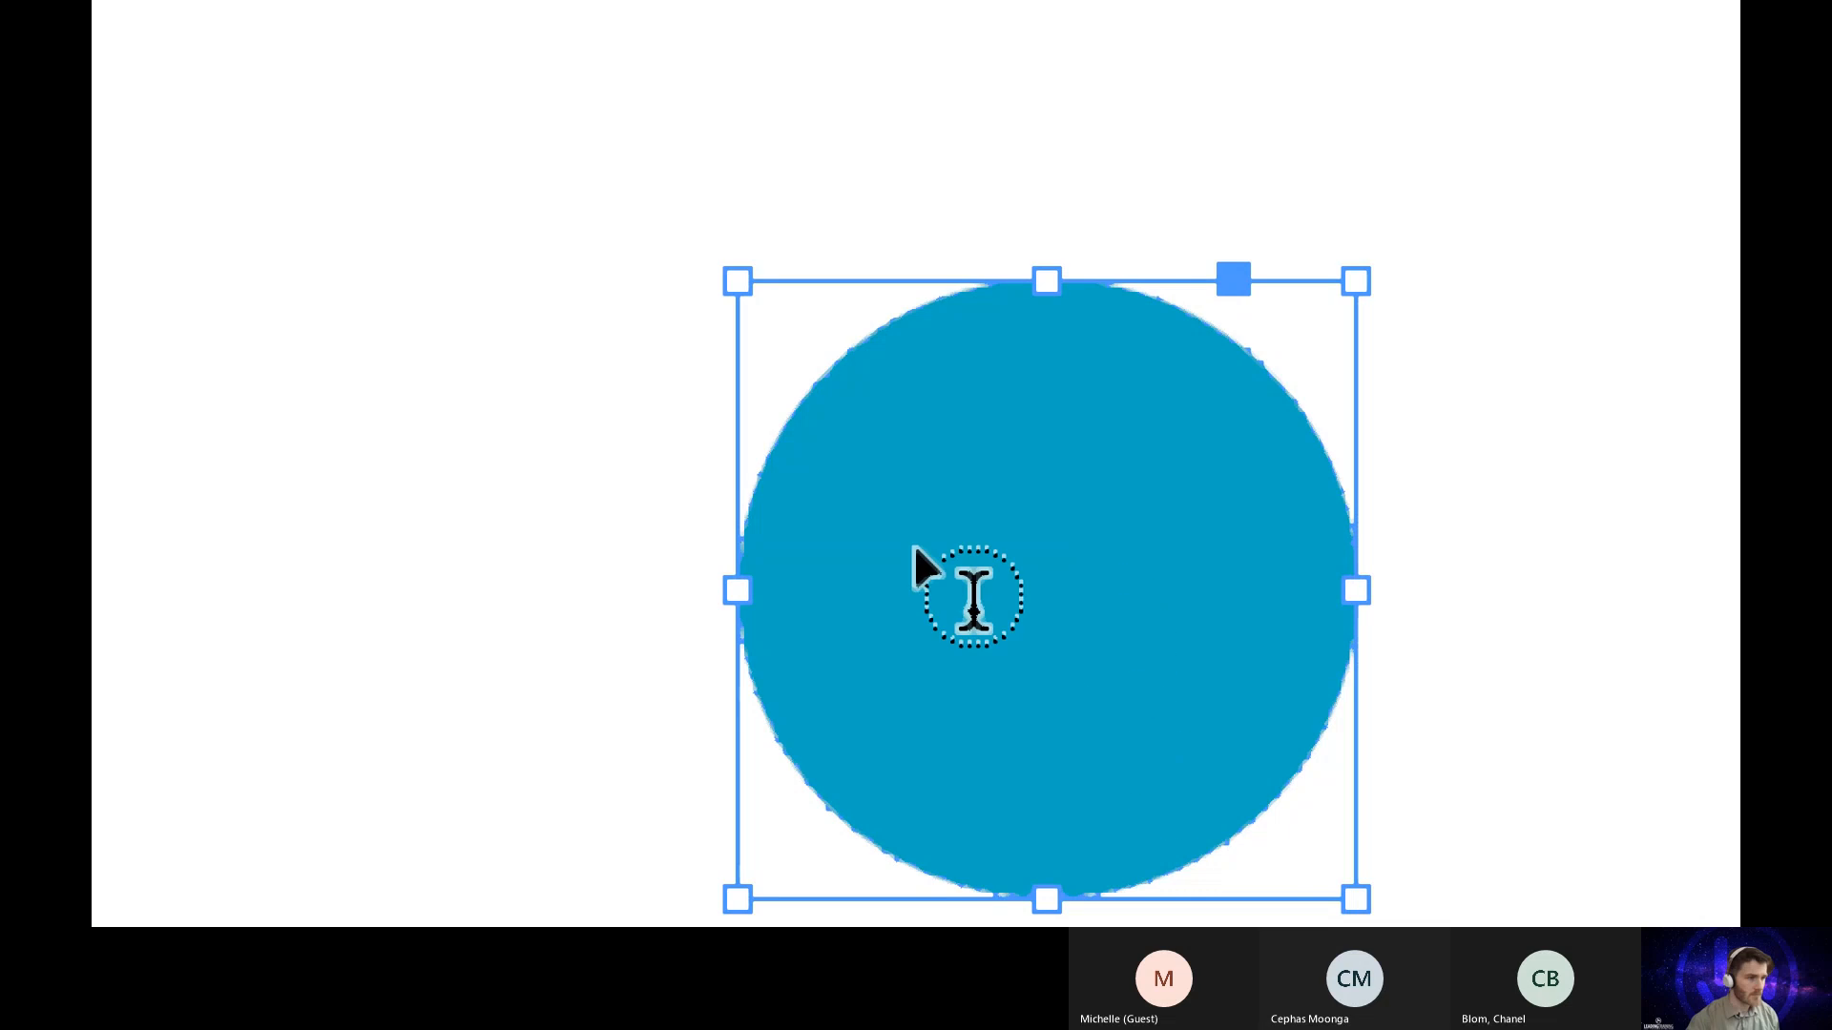
left_click(1043, 446)
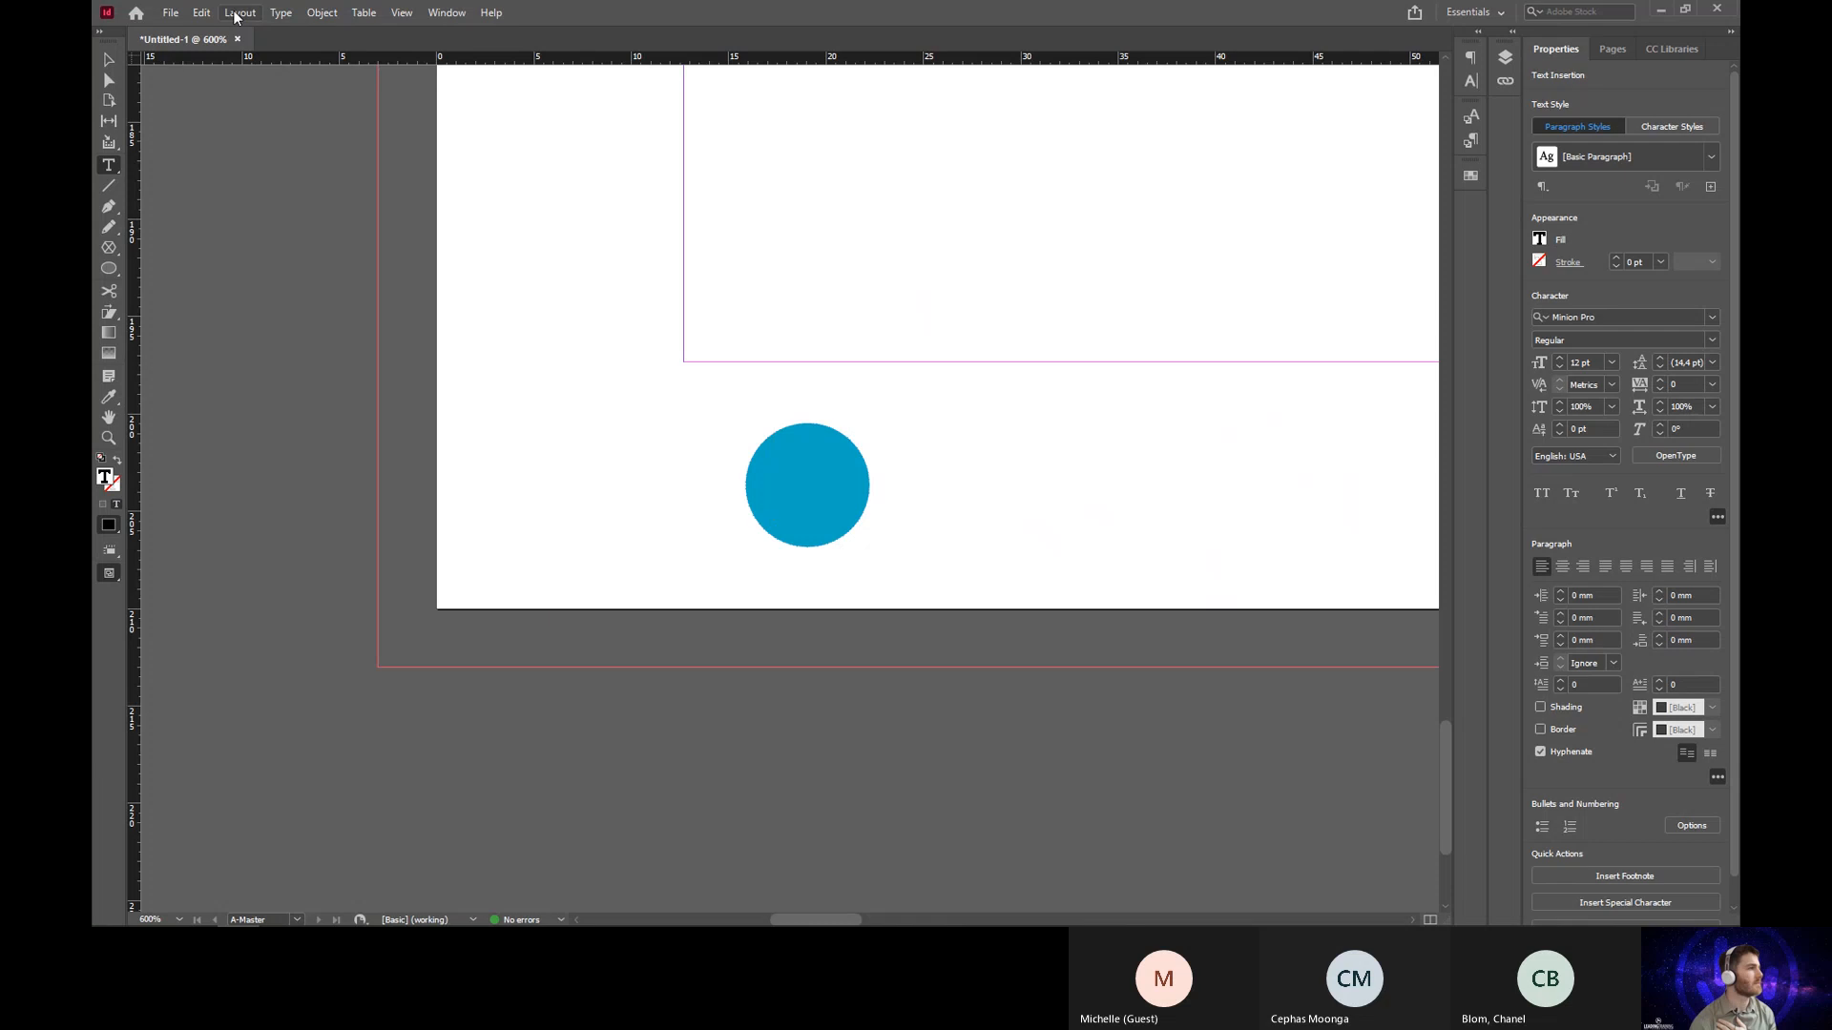
left_click(277, 14)
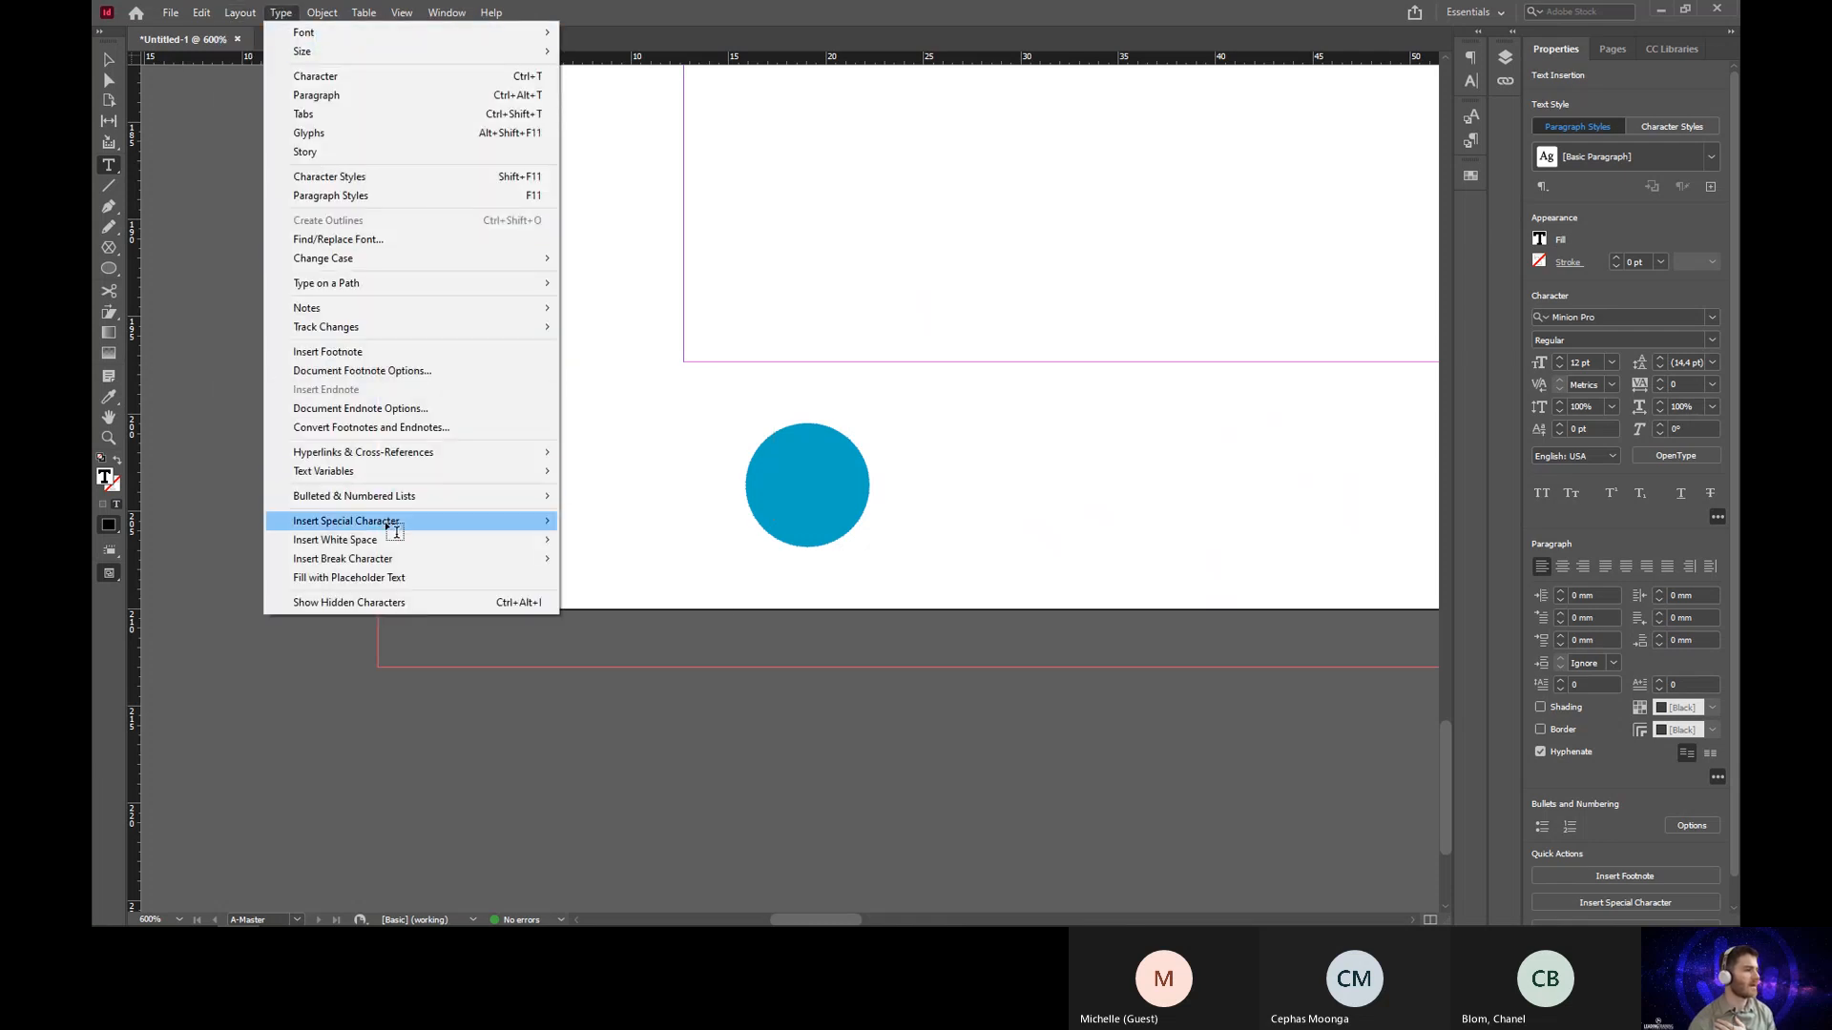
mouse_move(395, 531)
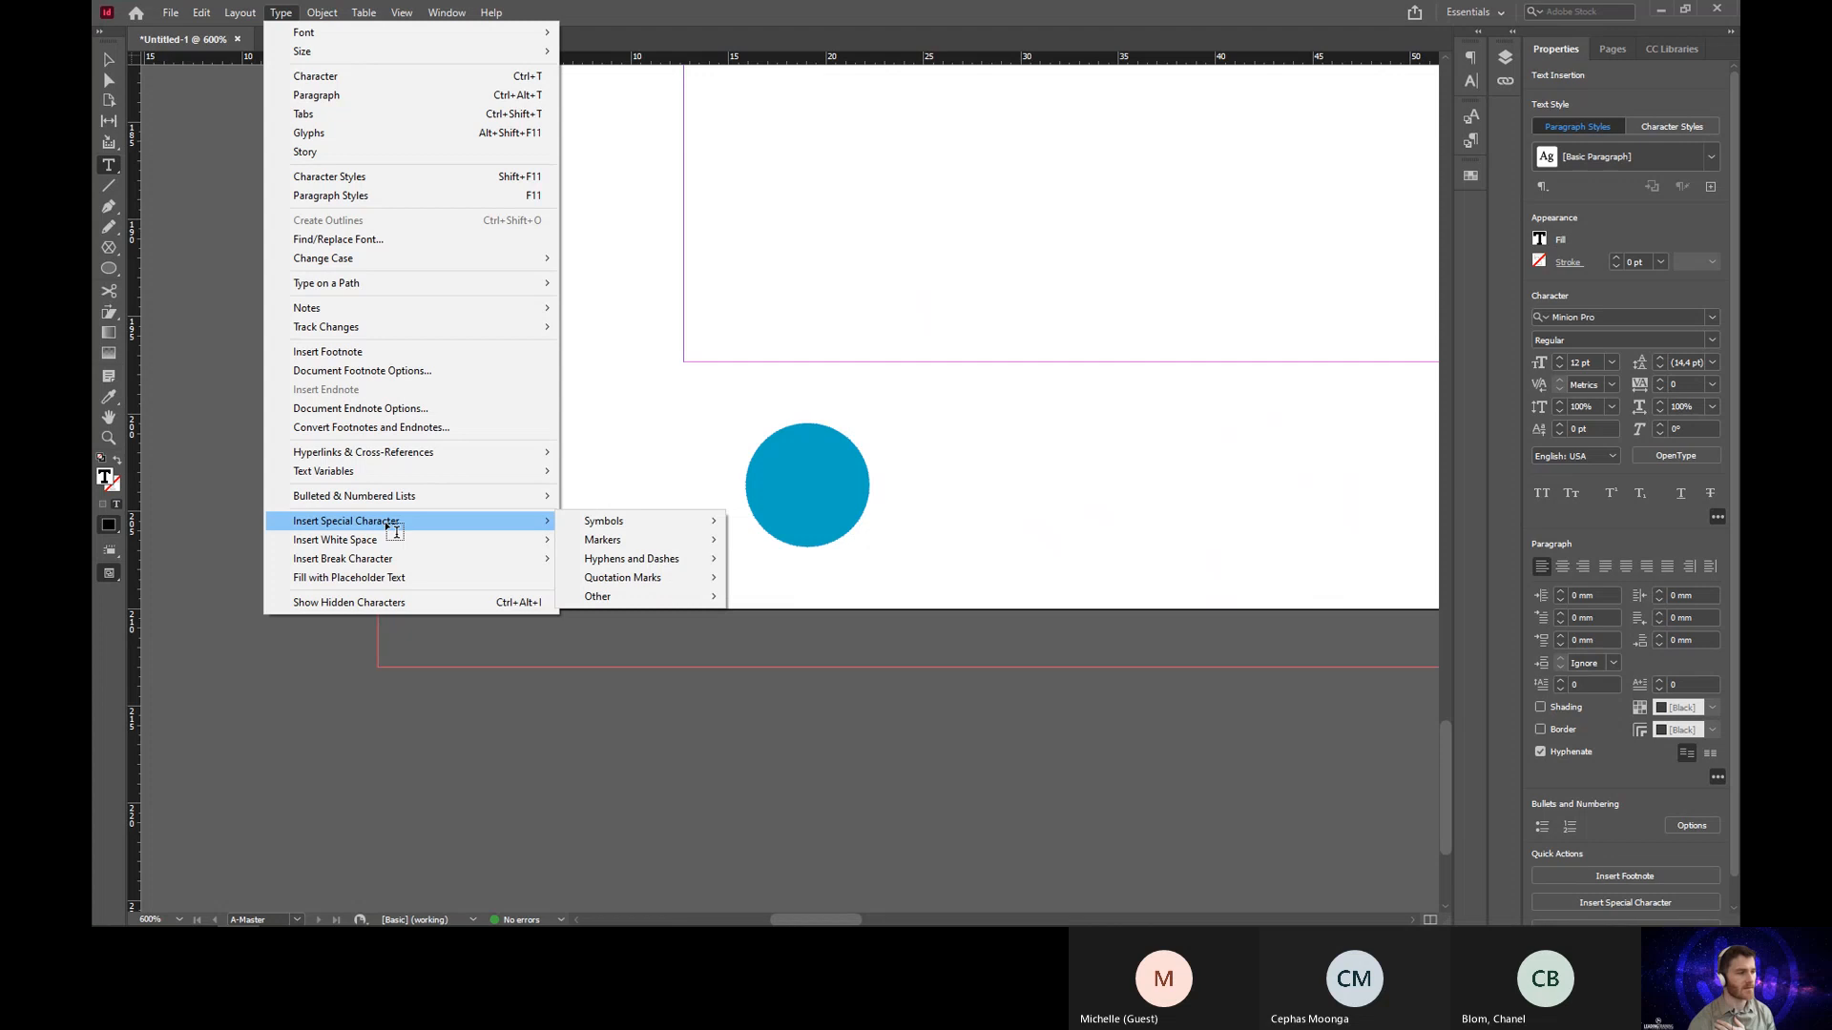
mouse_move(613, 544)
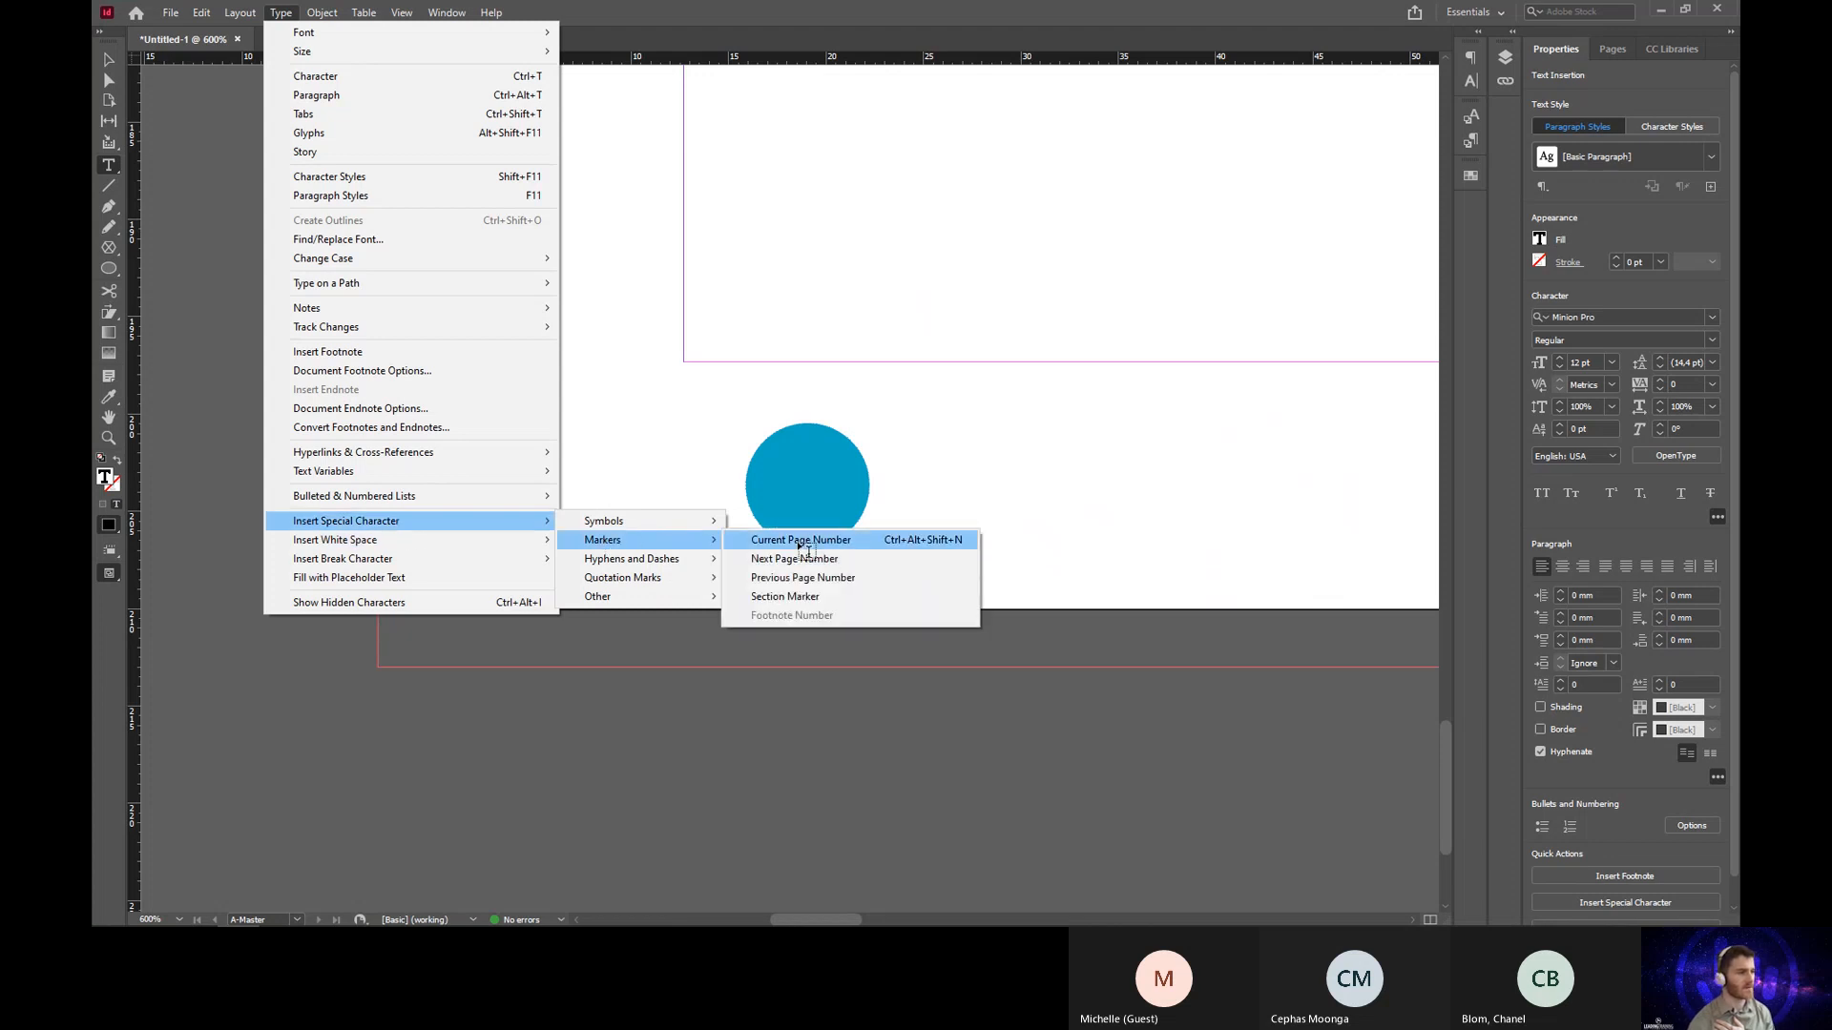
left_click(870, 541)
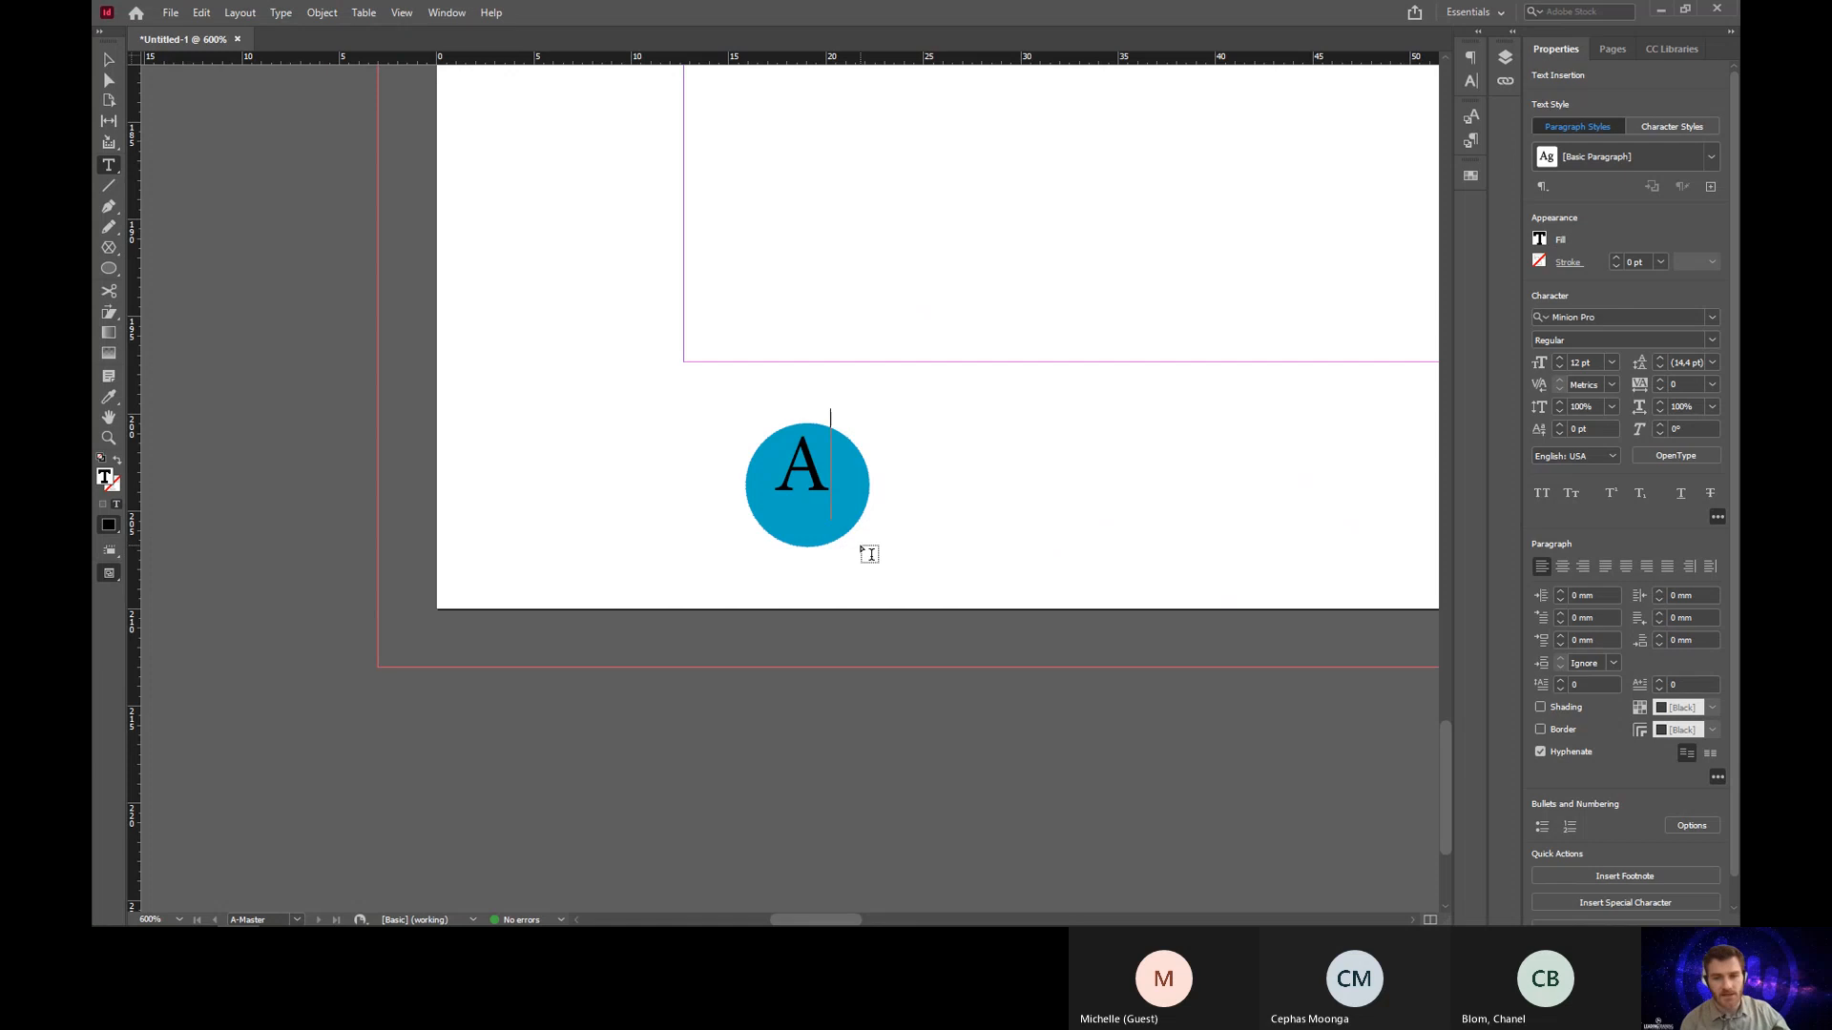
key("Escape")
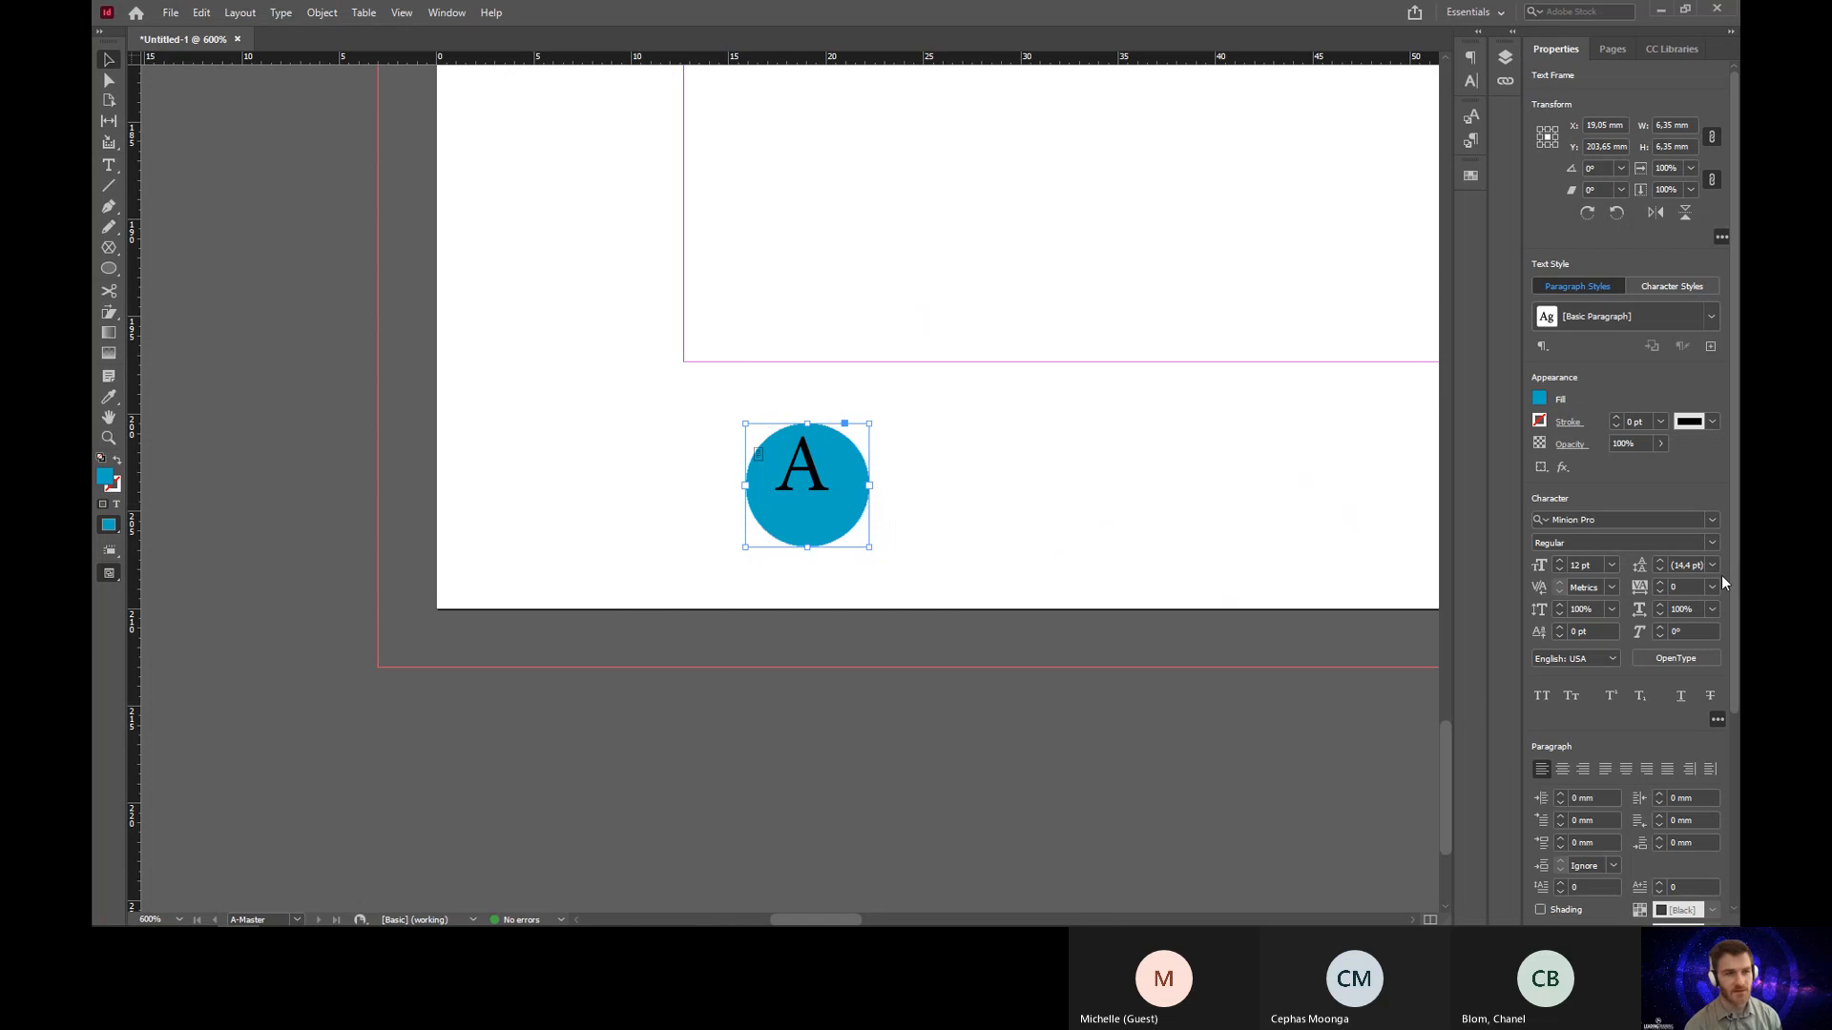
Step: Centre the page number marker horizontally within the blue circle using paragraph alignment
scroll(1731, 602, "down", 3)
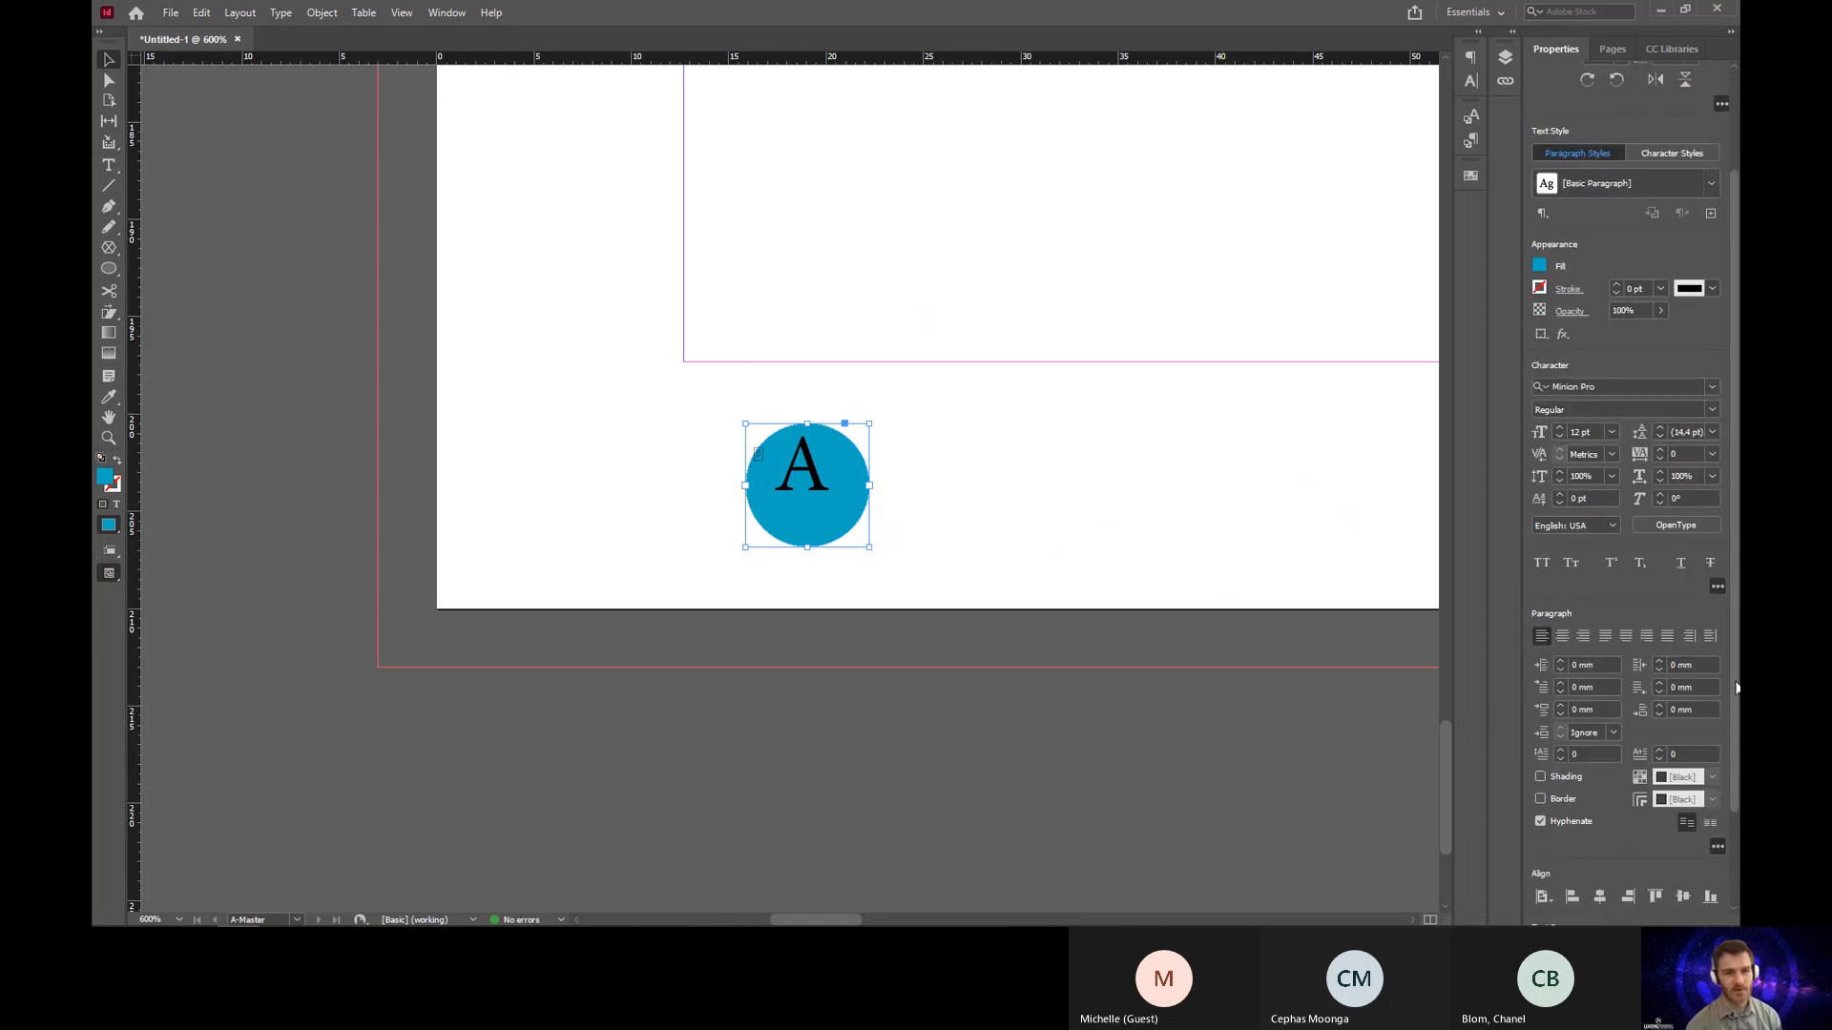
scroll(1736, 697, "down", 1)
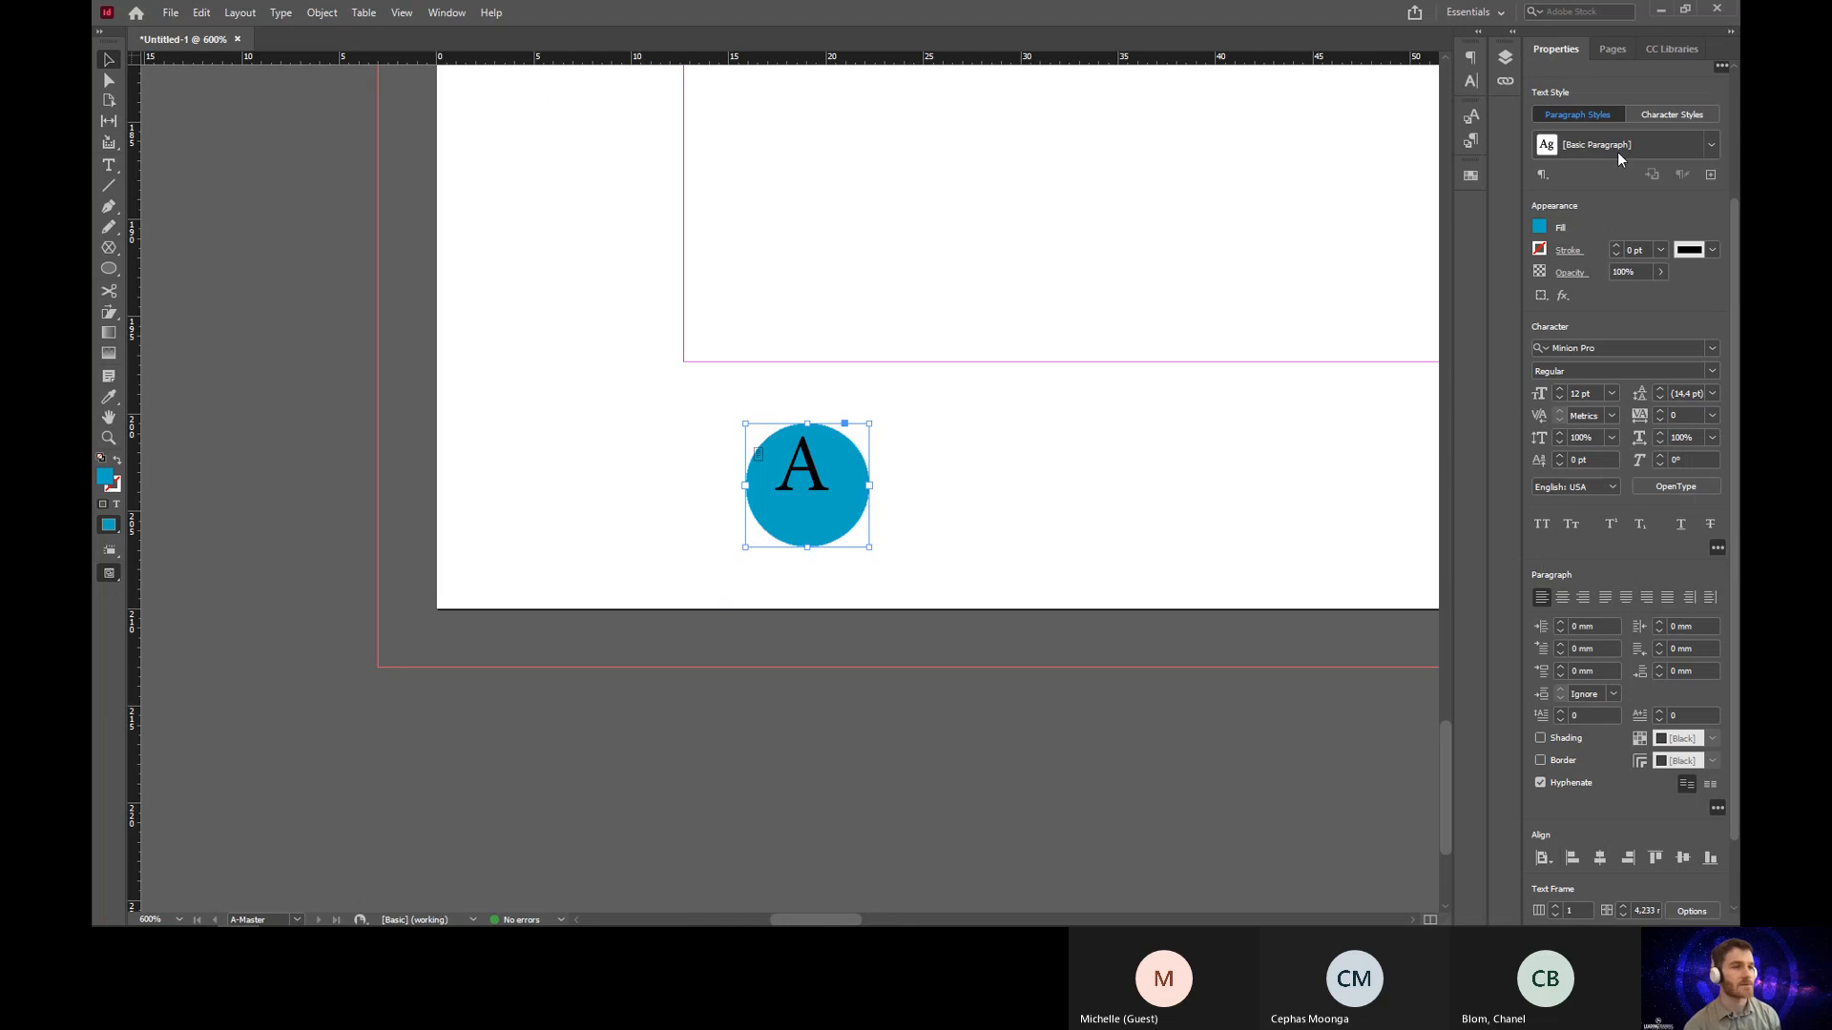
left_click(1565, 606)
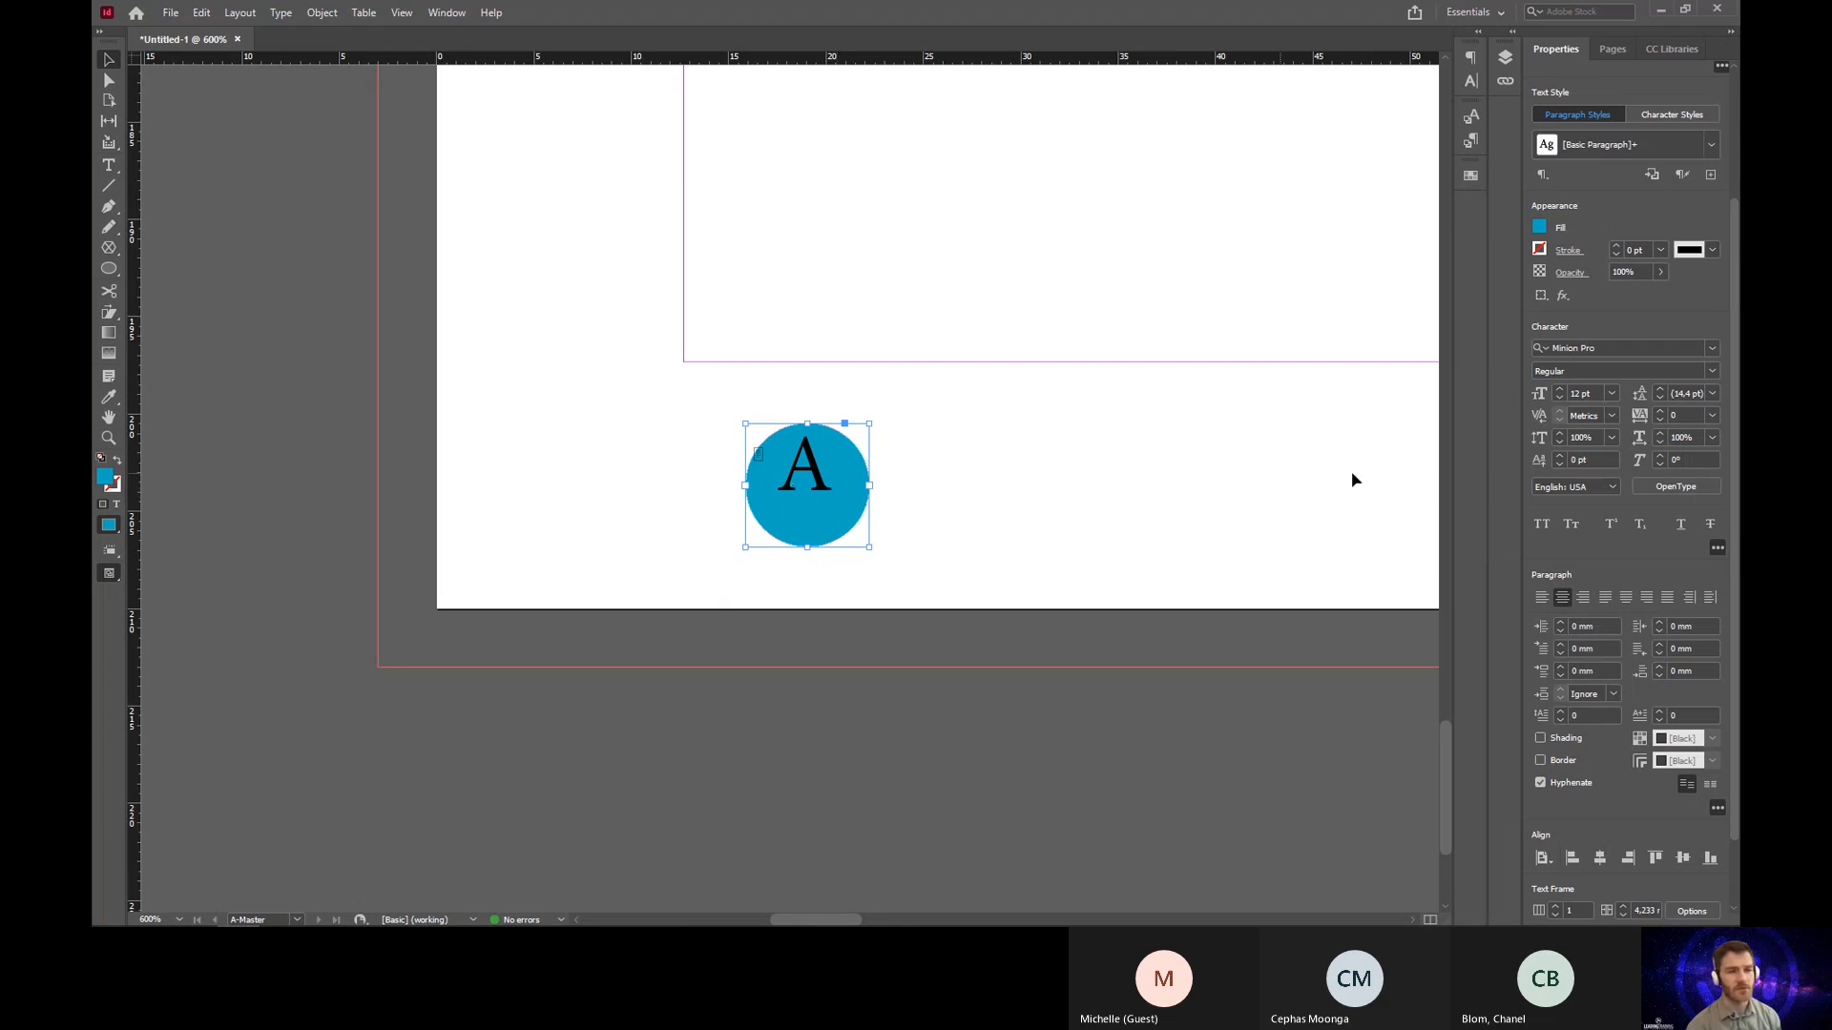
Step: Set the vertical justification of the circle's text frame to Center in Text Frame Options and deselect the circle
scroll(1732, 477, "down", 2)
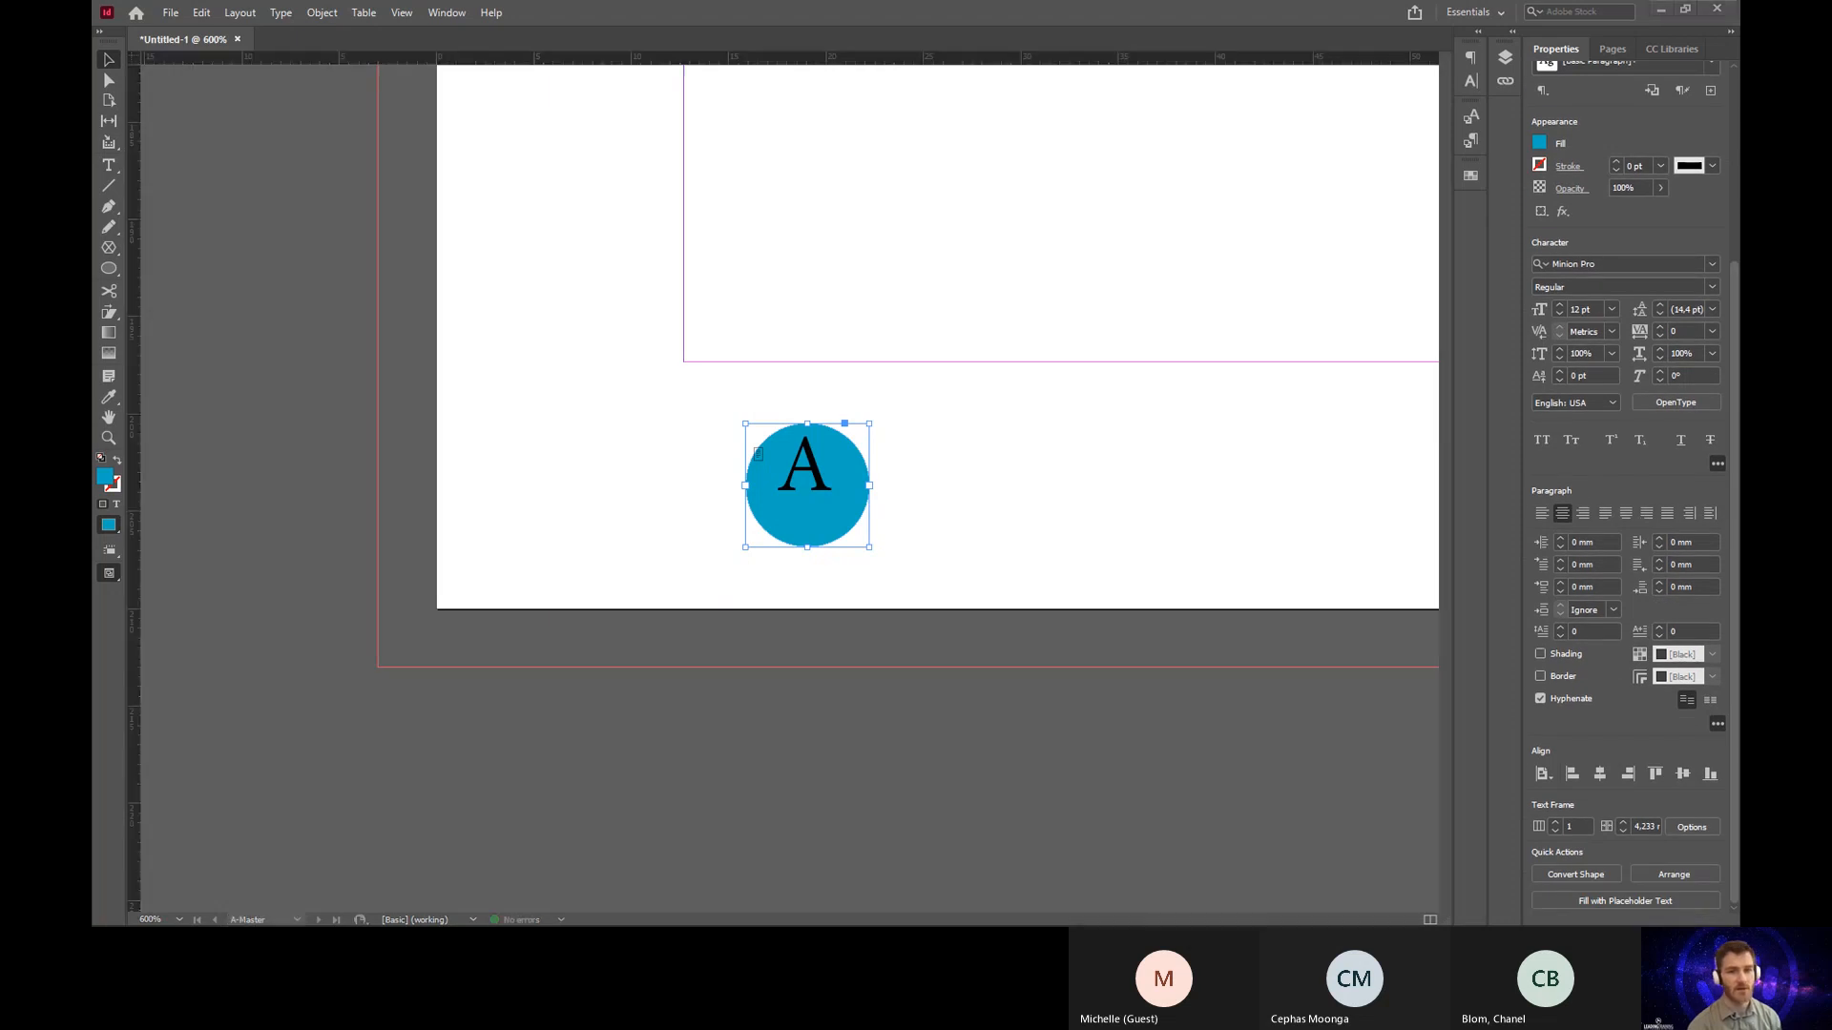
right_click(817, 501)
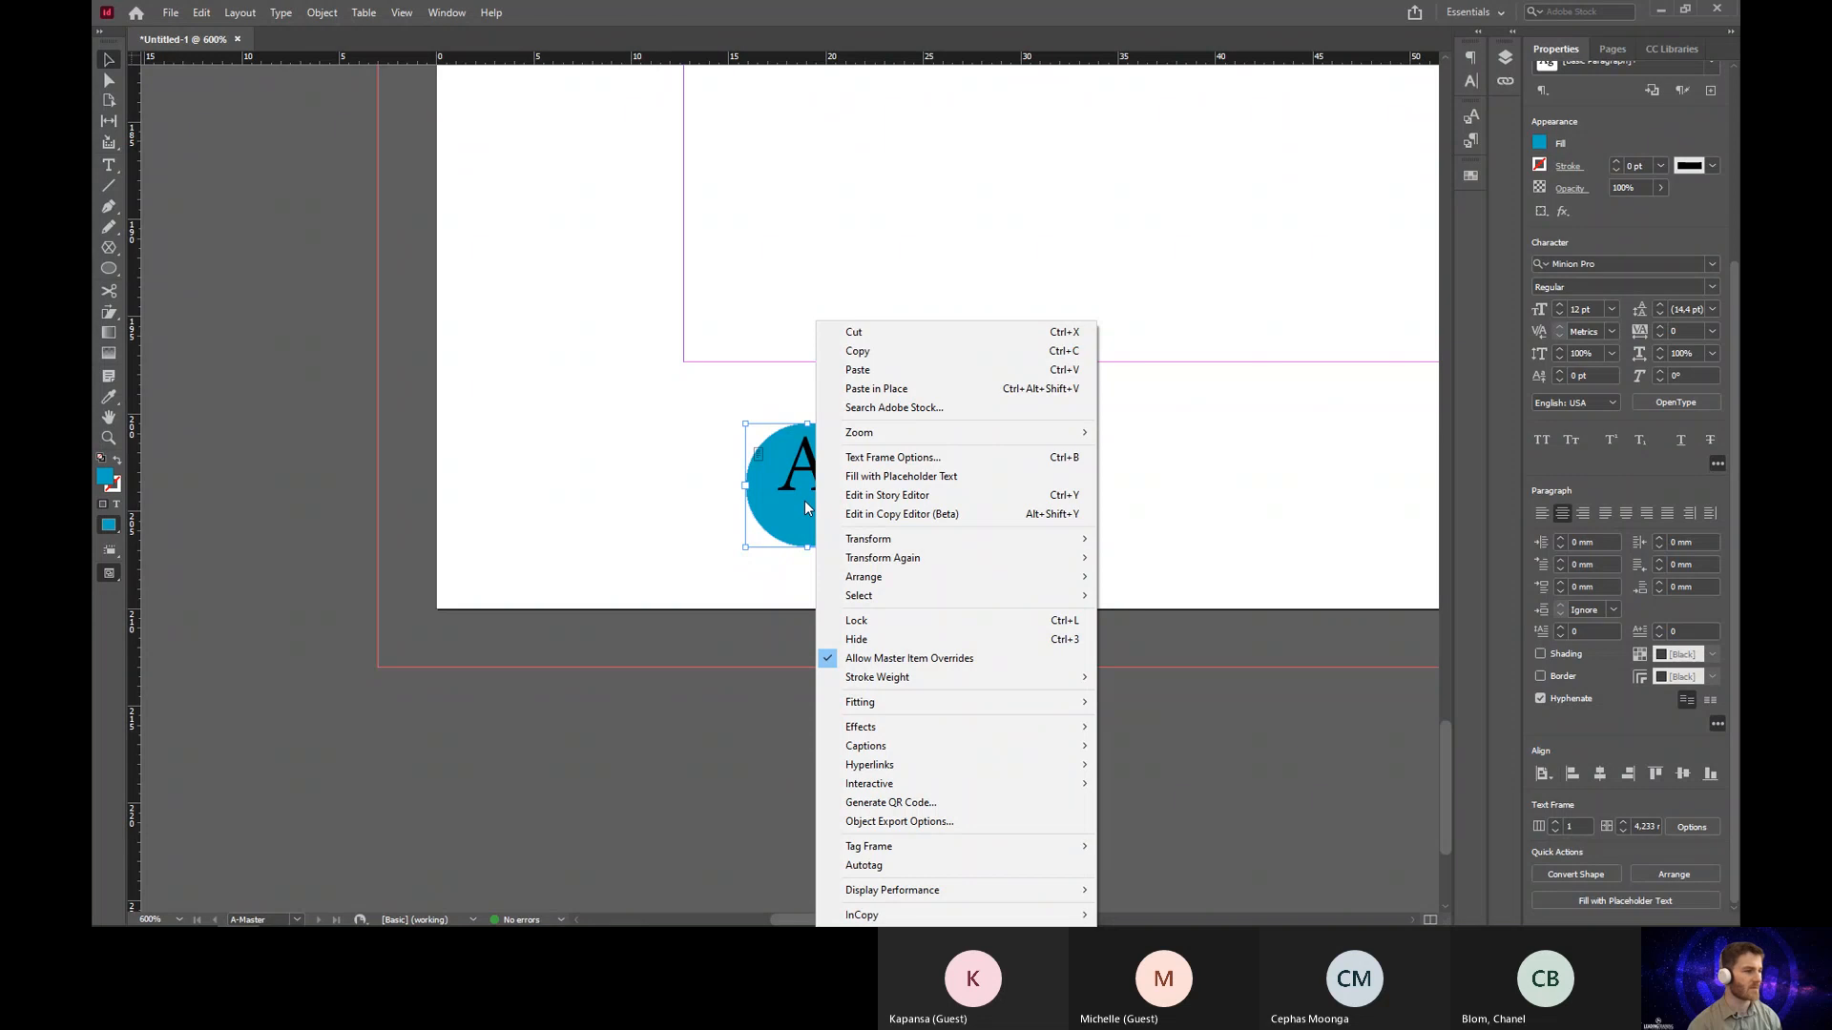
left_click(886, 459)
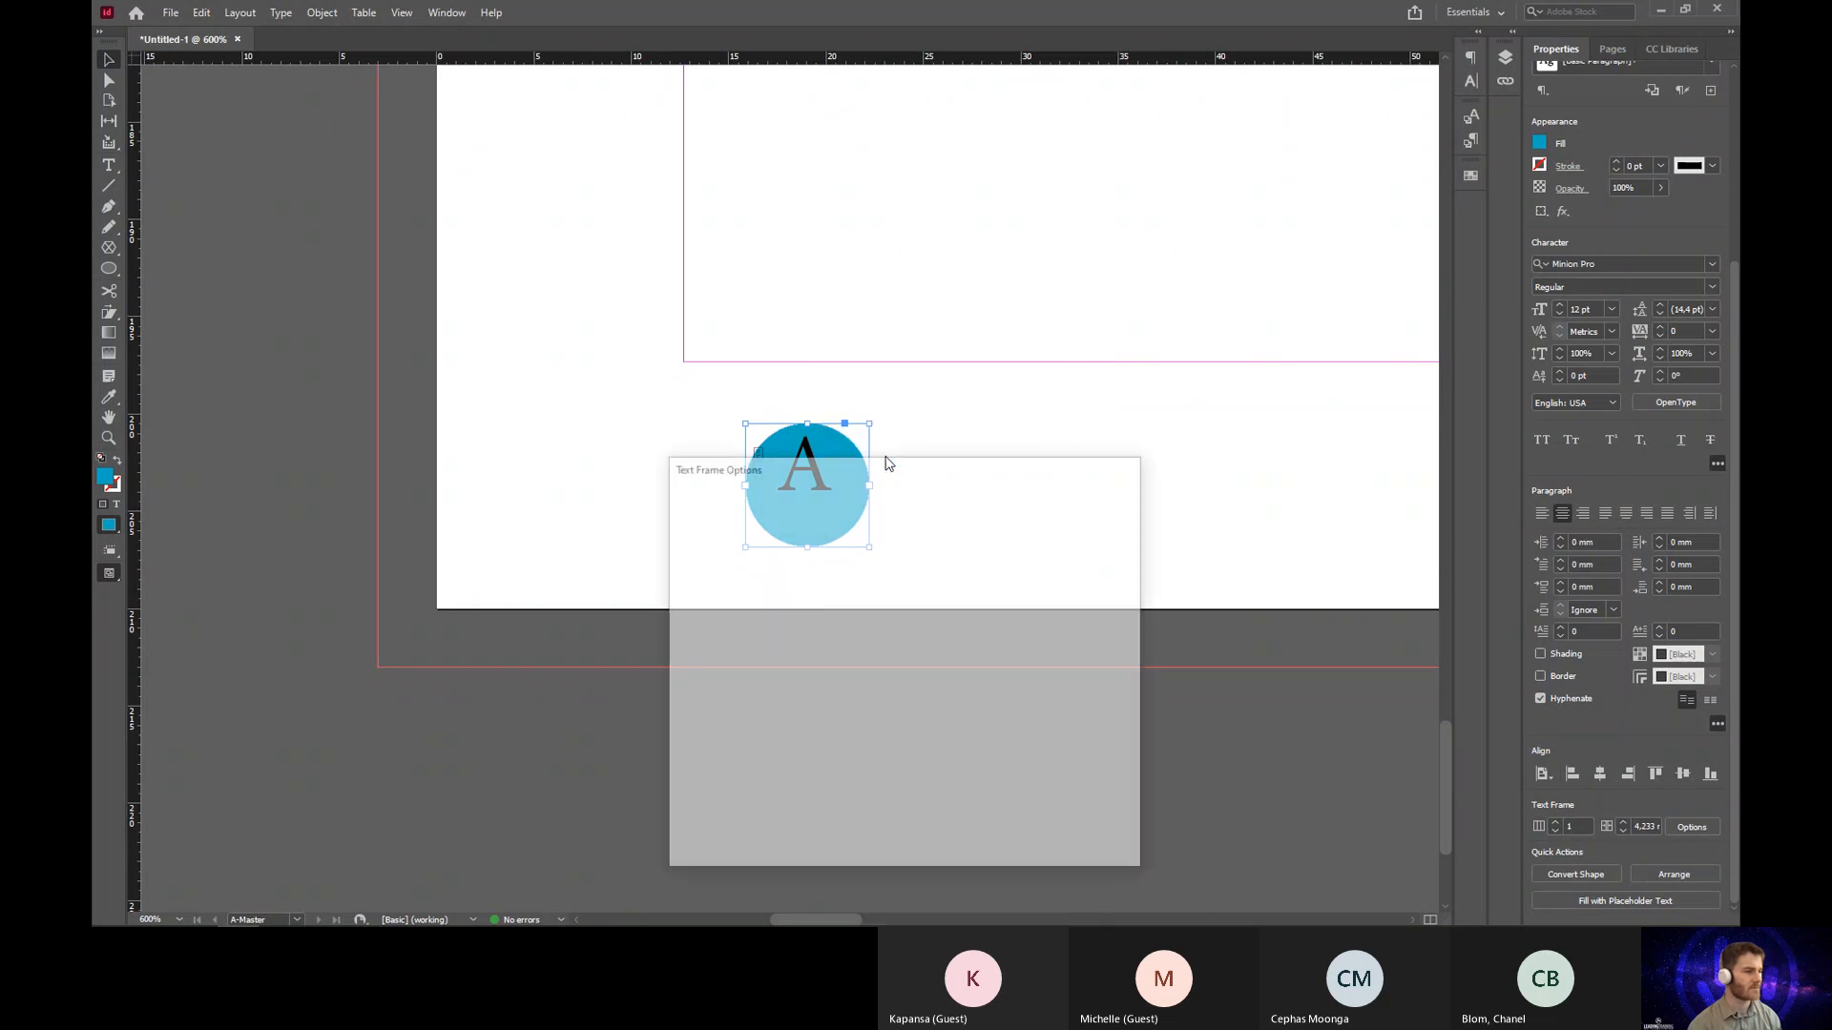
left_click_drag(868, 473, 1106, 219)
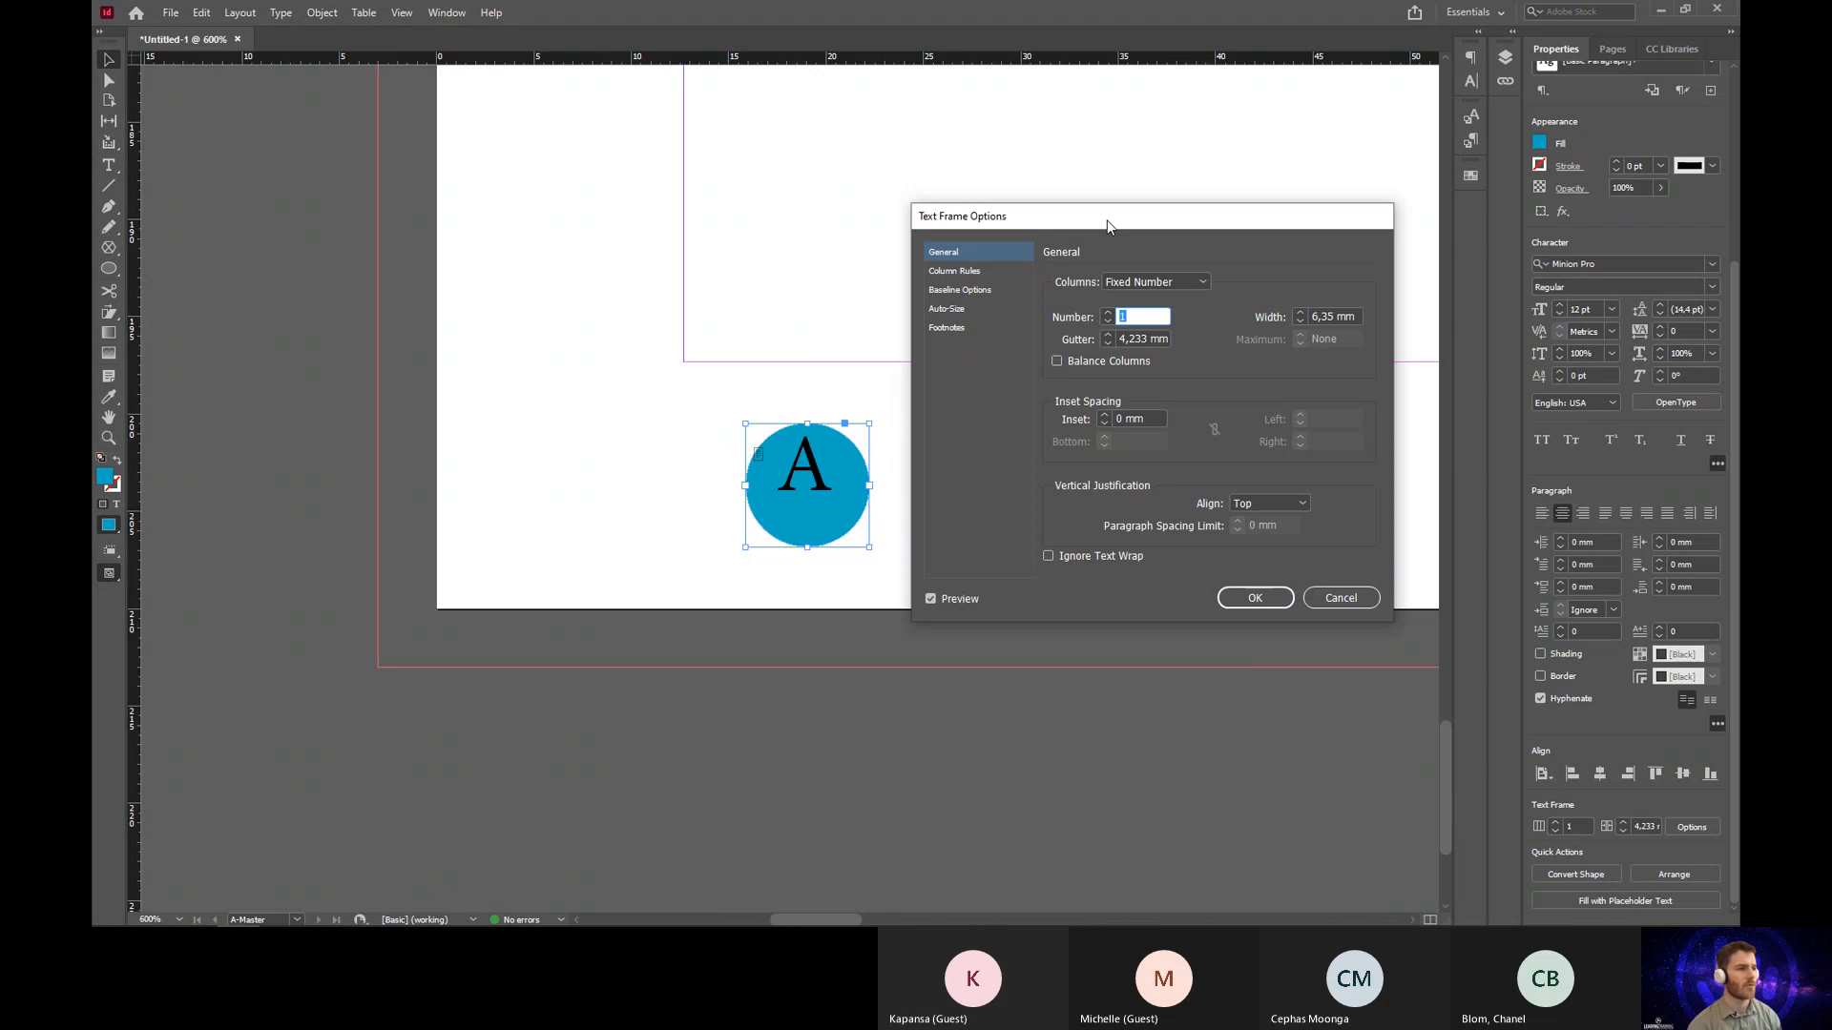
left_click(1277, 503)
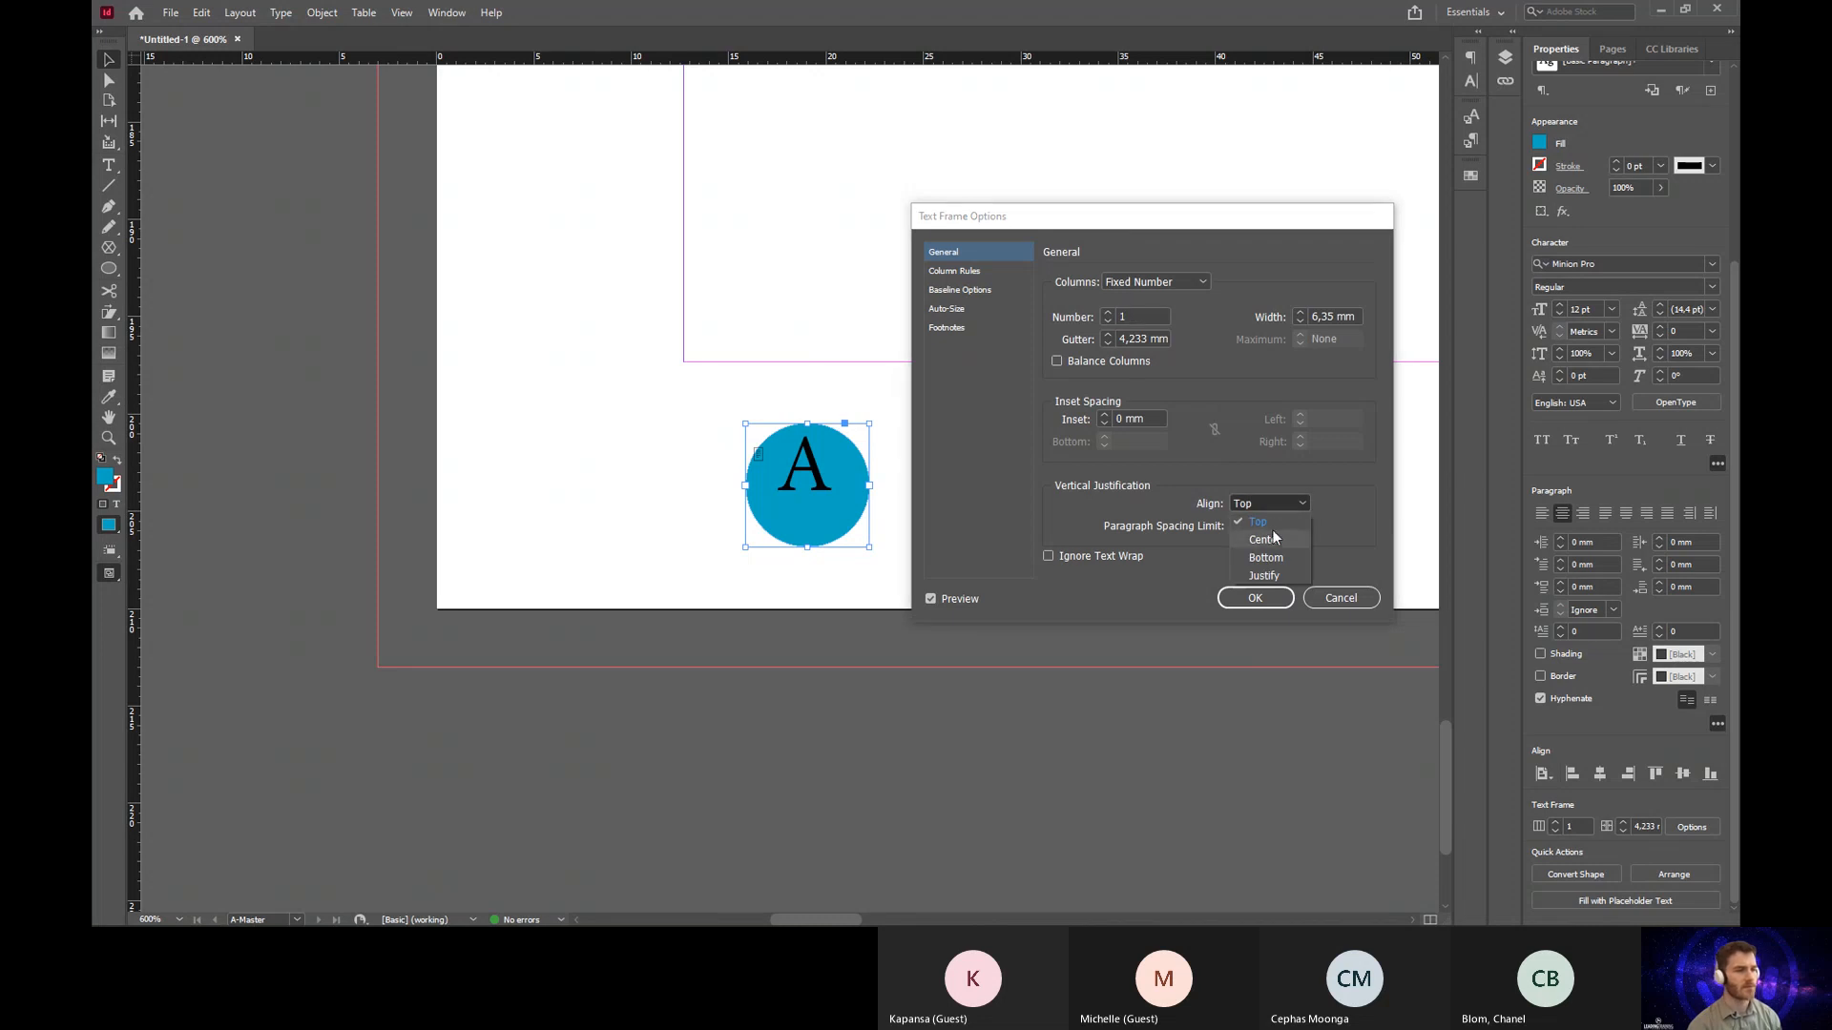
left_click(1271, 540)
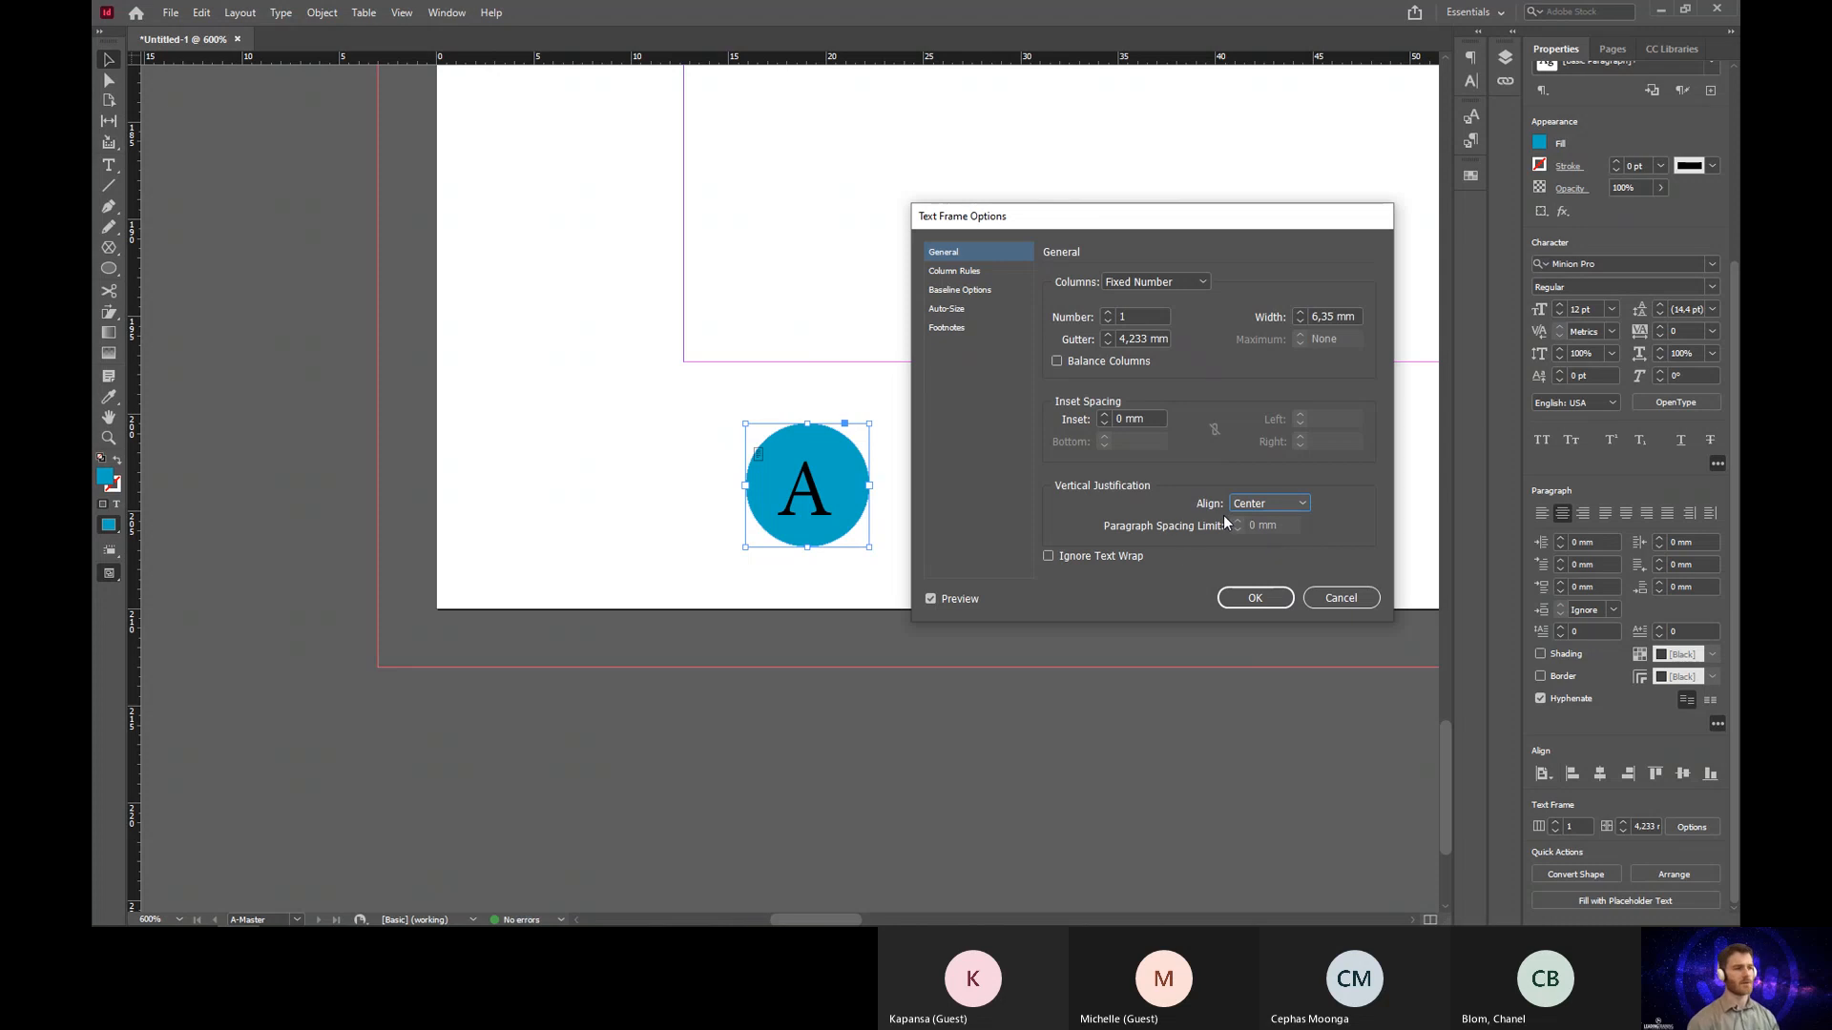
left_click(1256, 601)
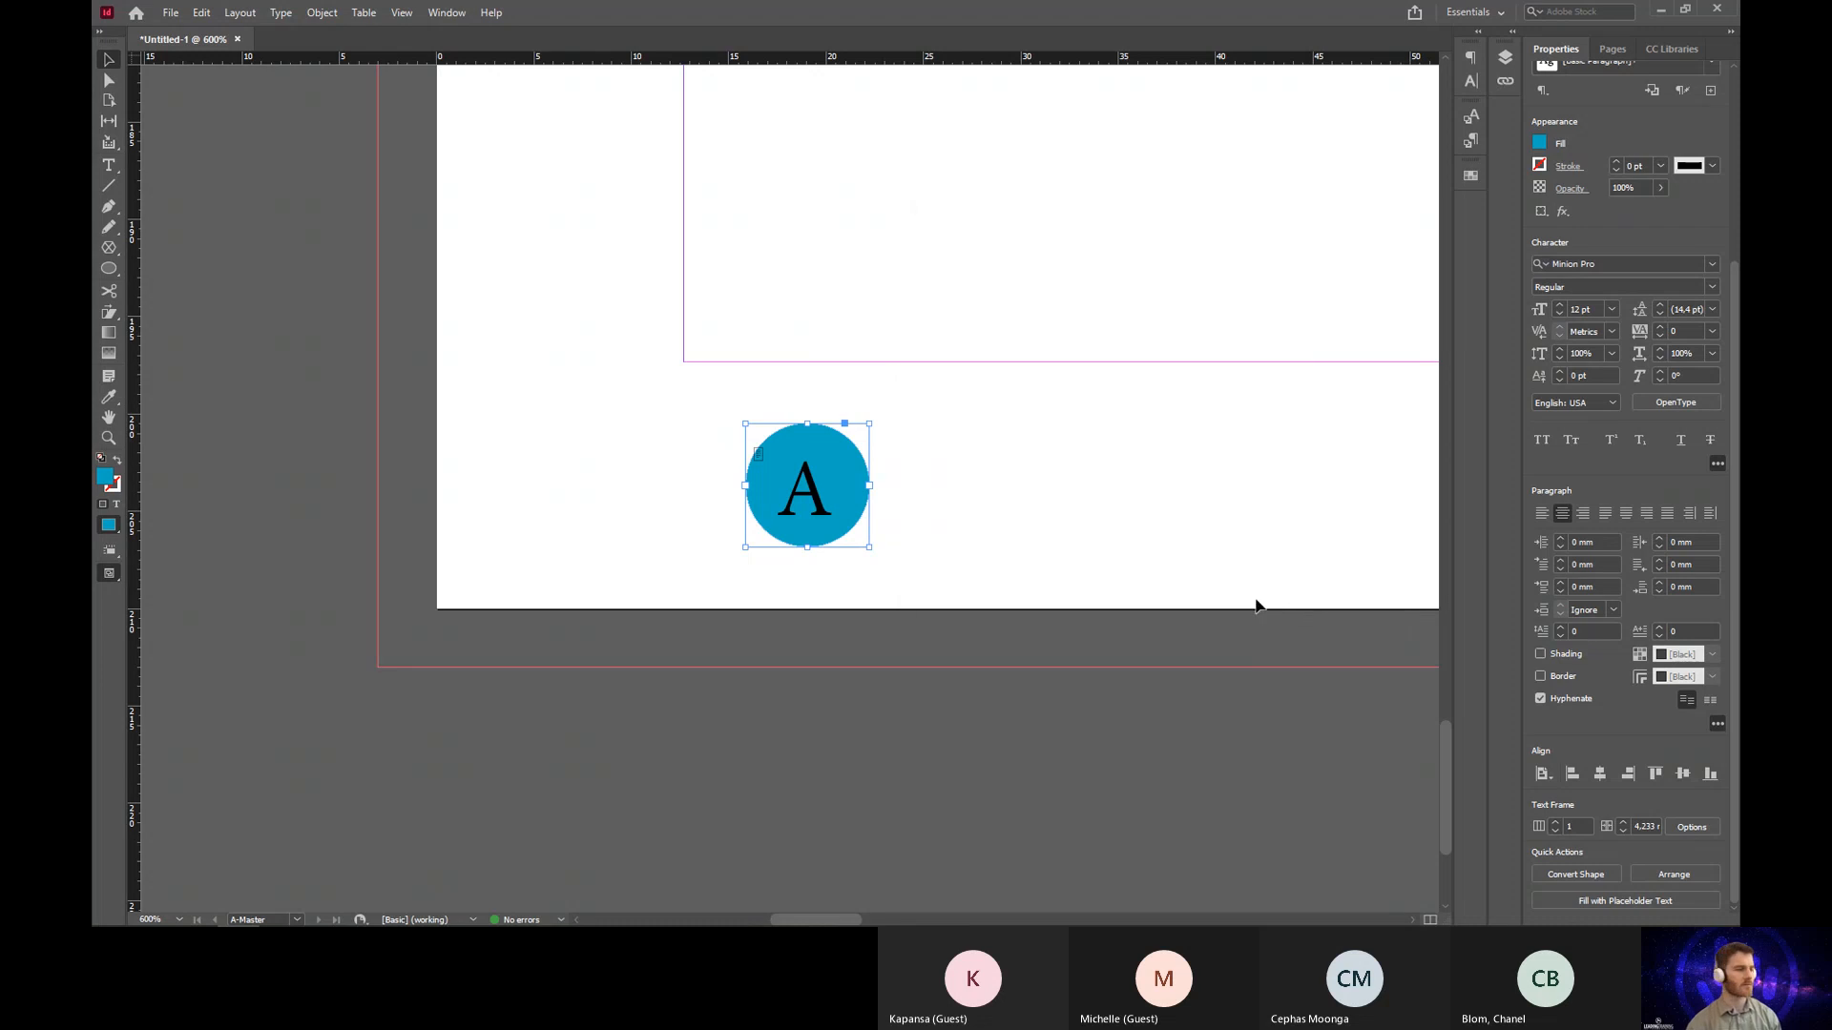
left_click(1171, 625)
key("ctrl+0")
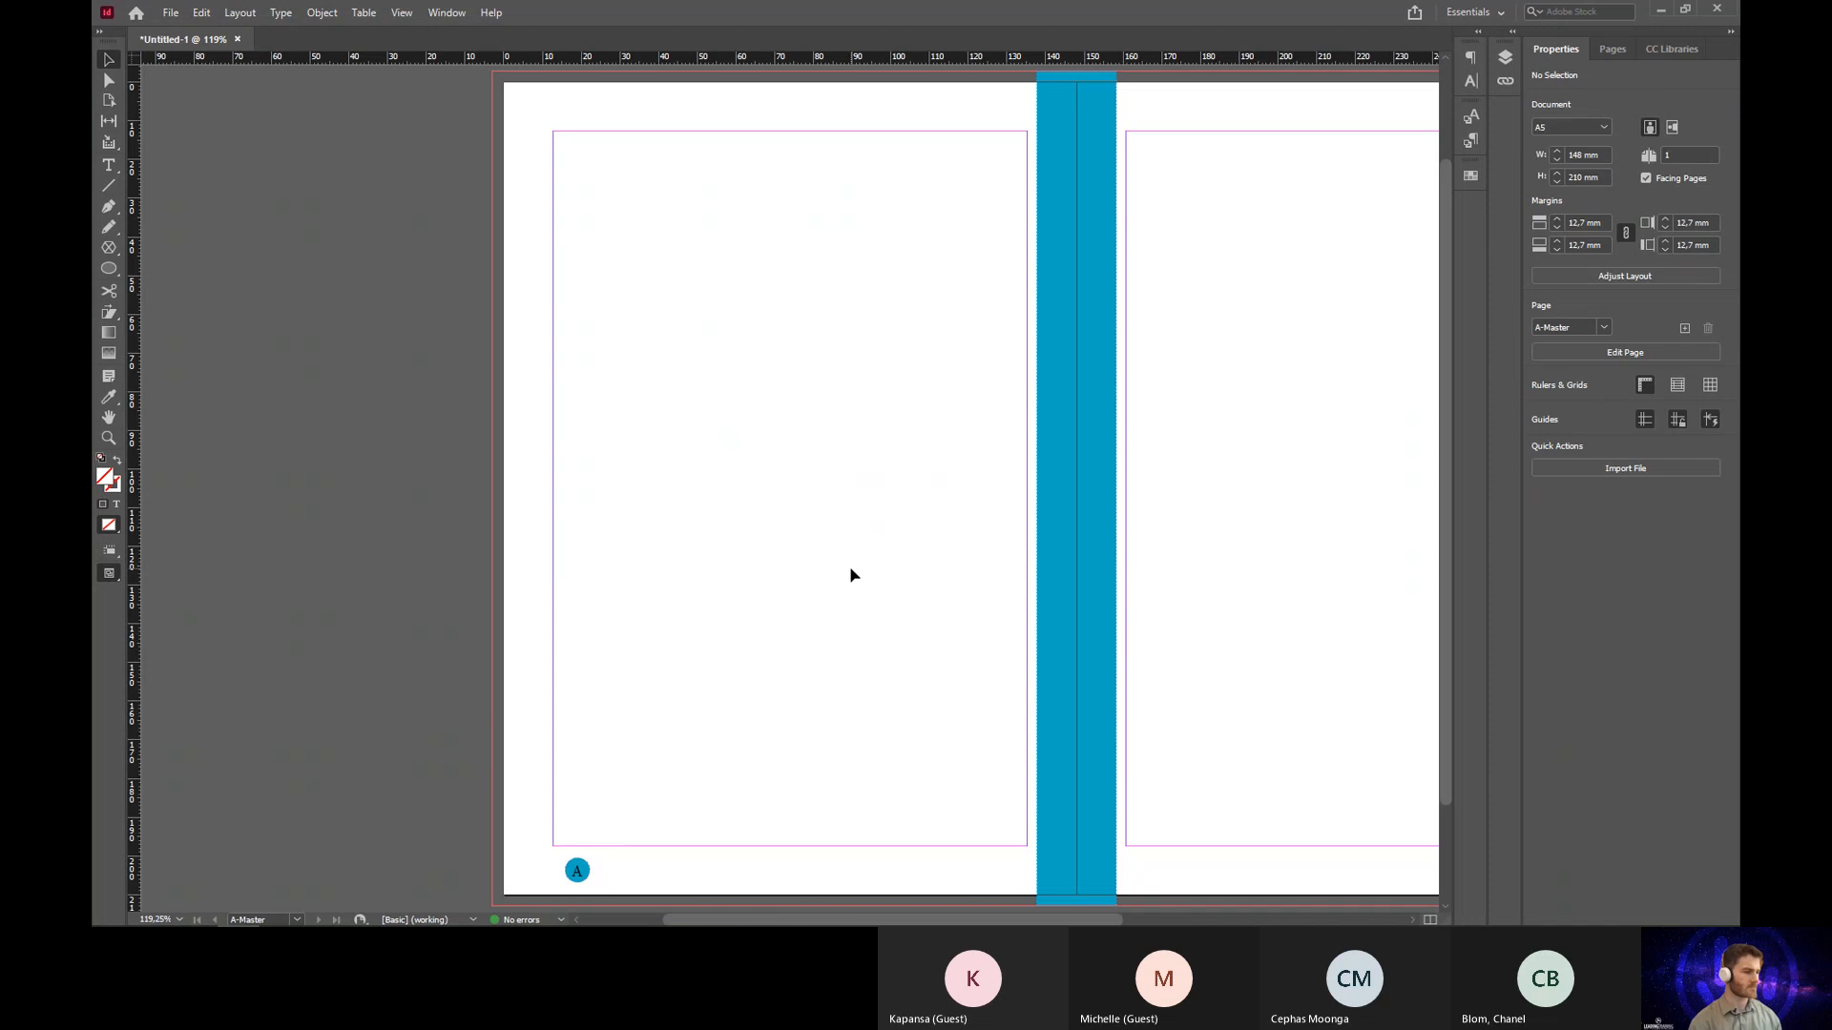
scroll(852, 577, "down", 1)
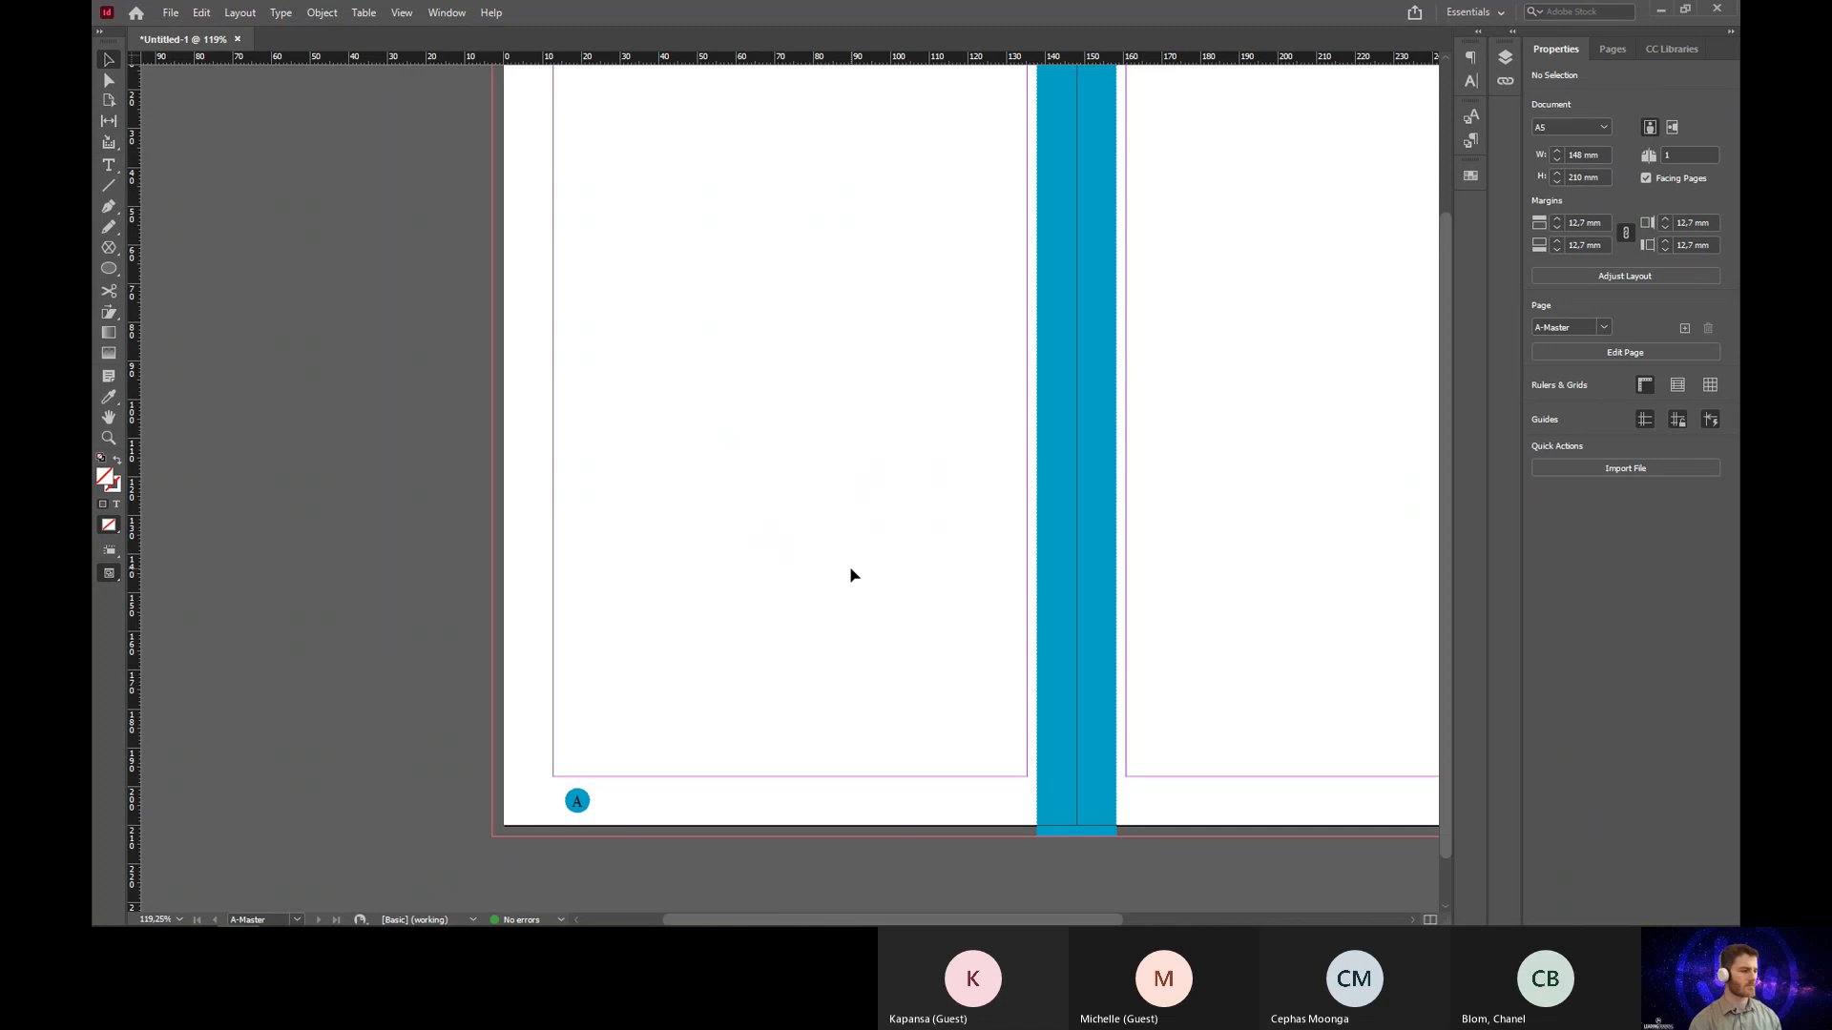
scroll(850, 571, "up", 2)
scroll(851, 571, "down", 1)
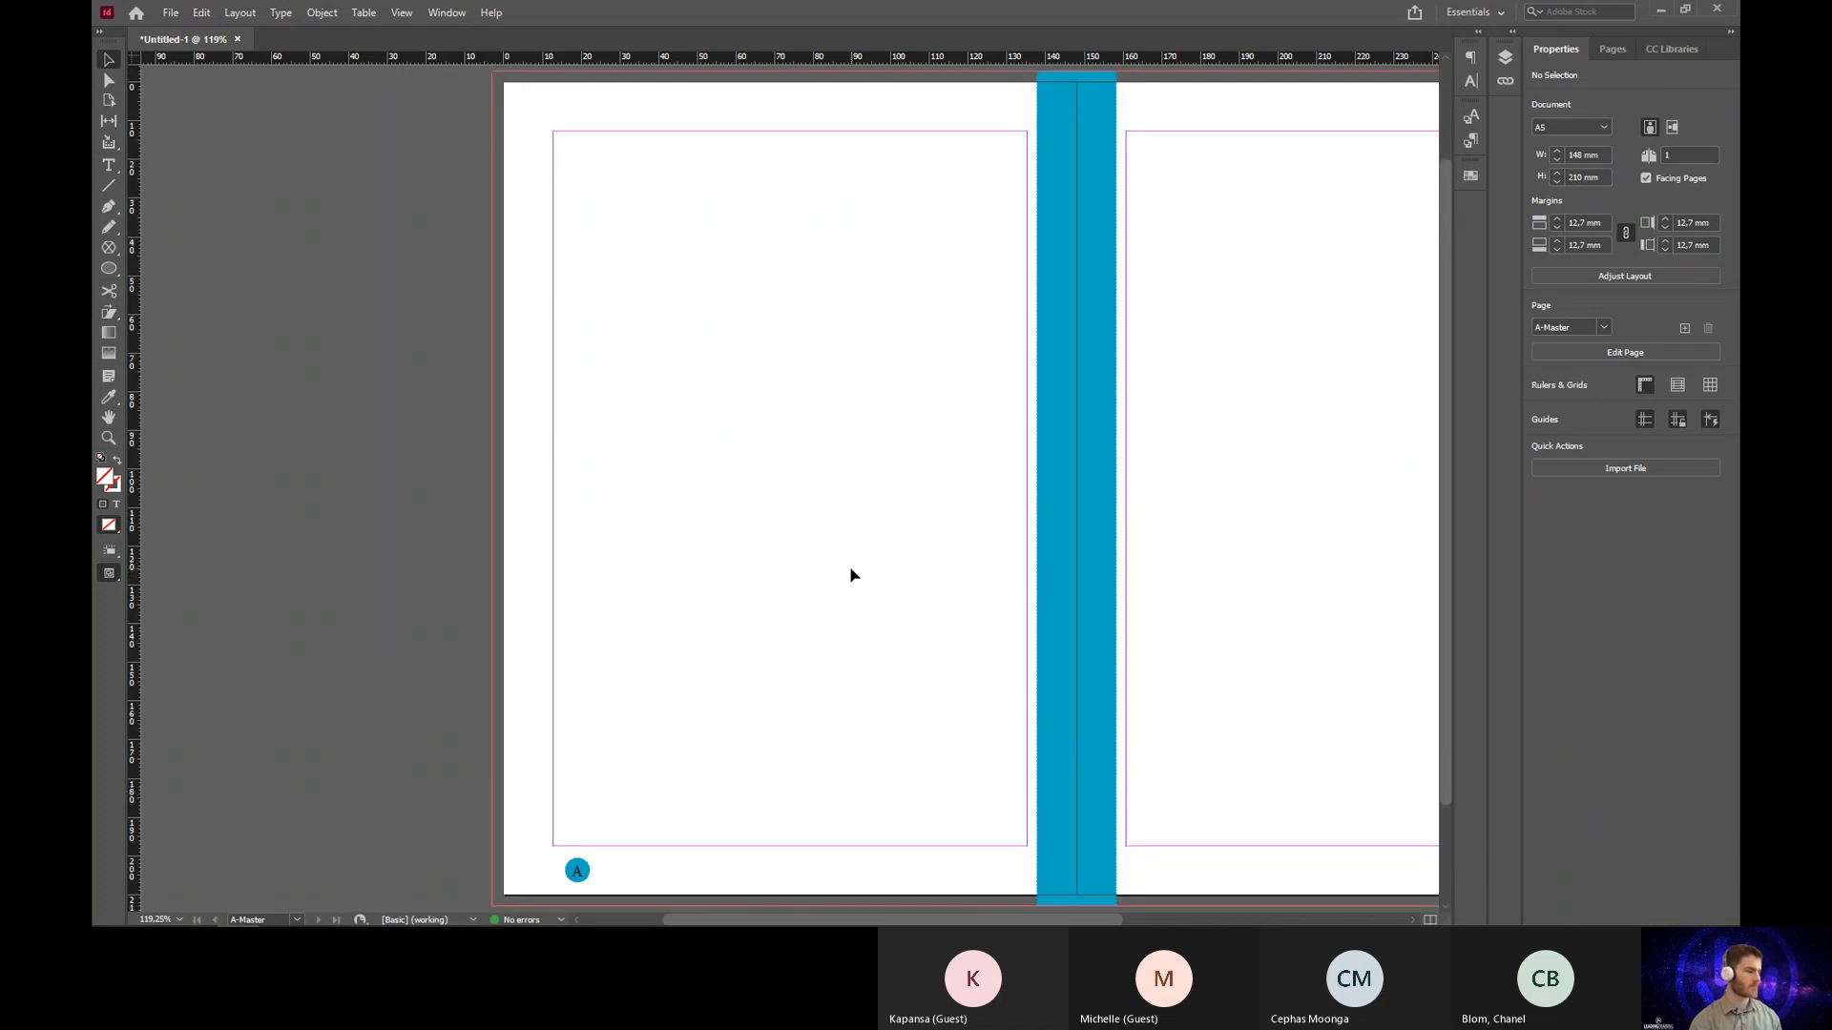